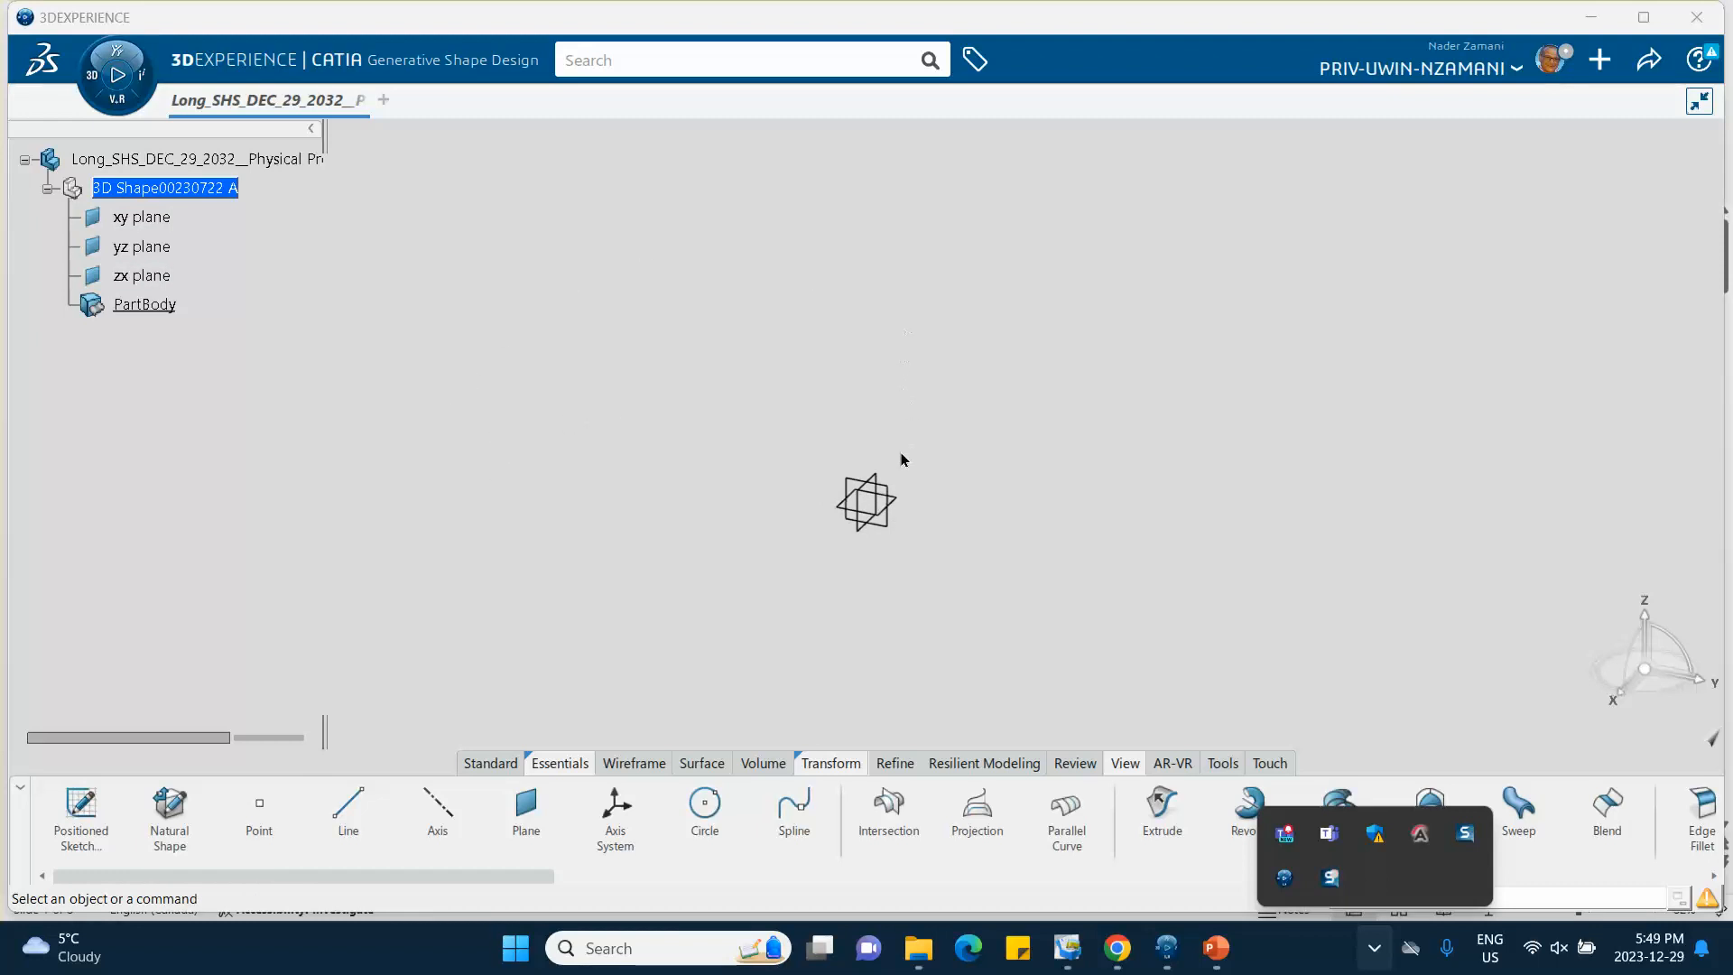
Step: On the yz plane, sketch a centered rectangle about 115 mm wide and 98 mm high around the origin
click(895, 495)
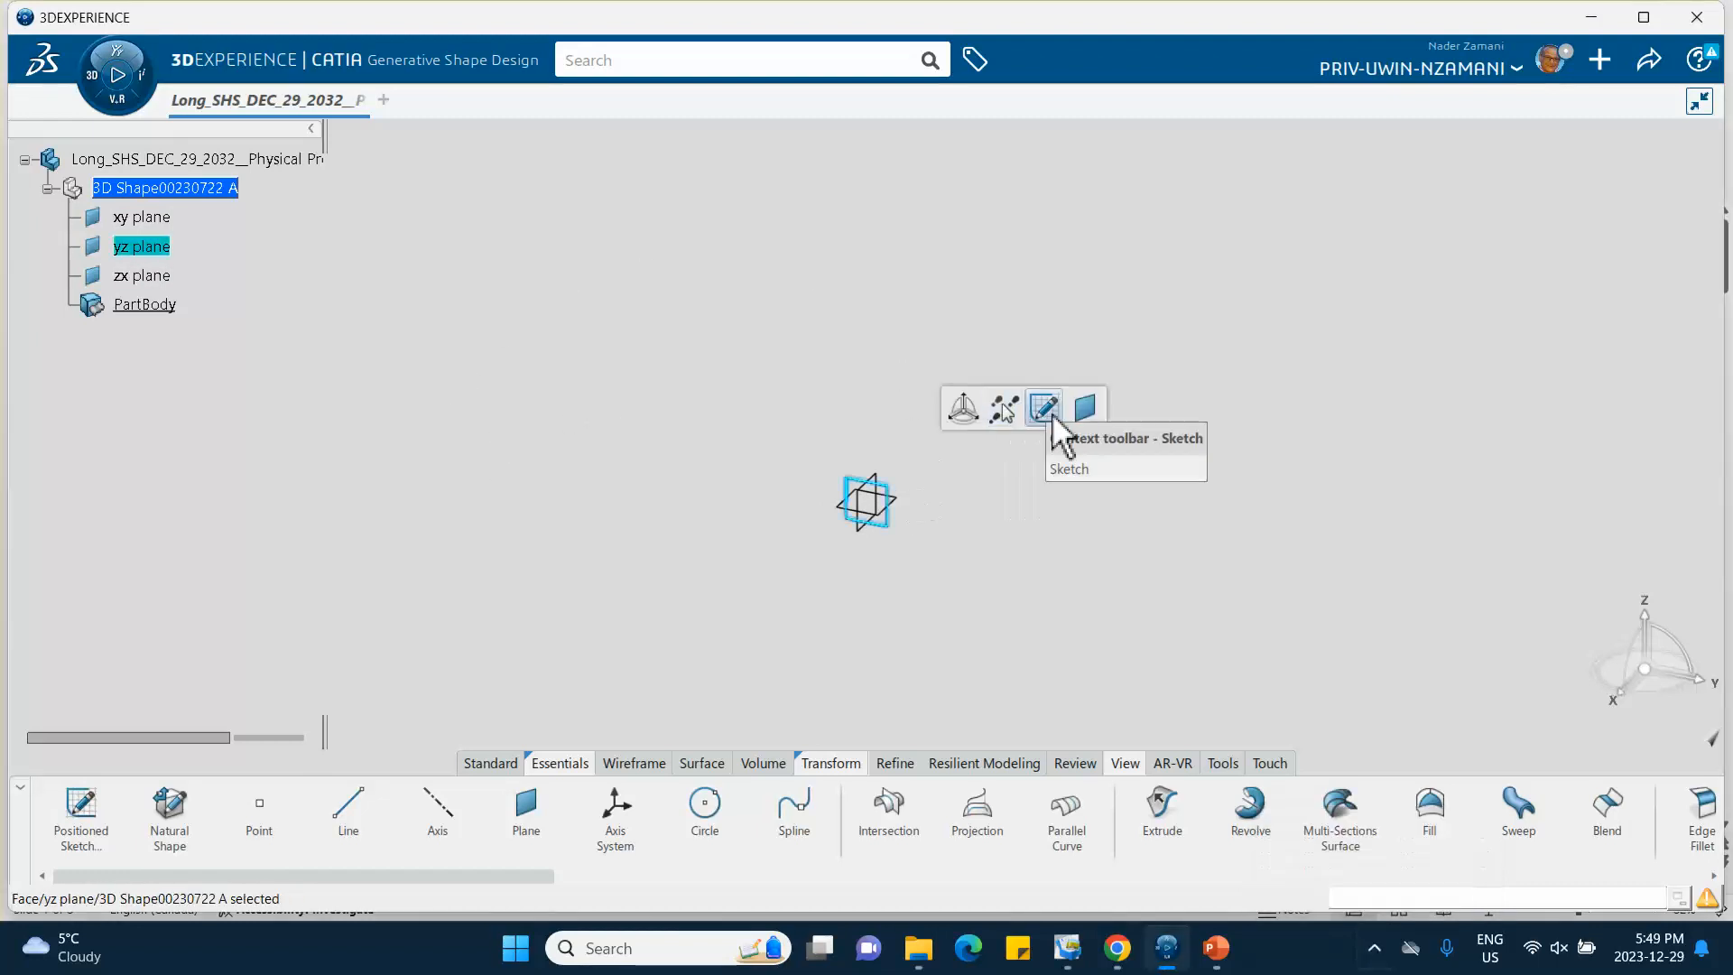
click(1038, 413)
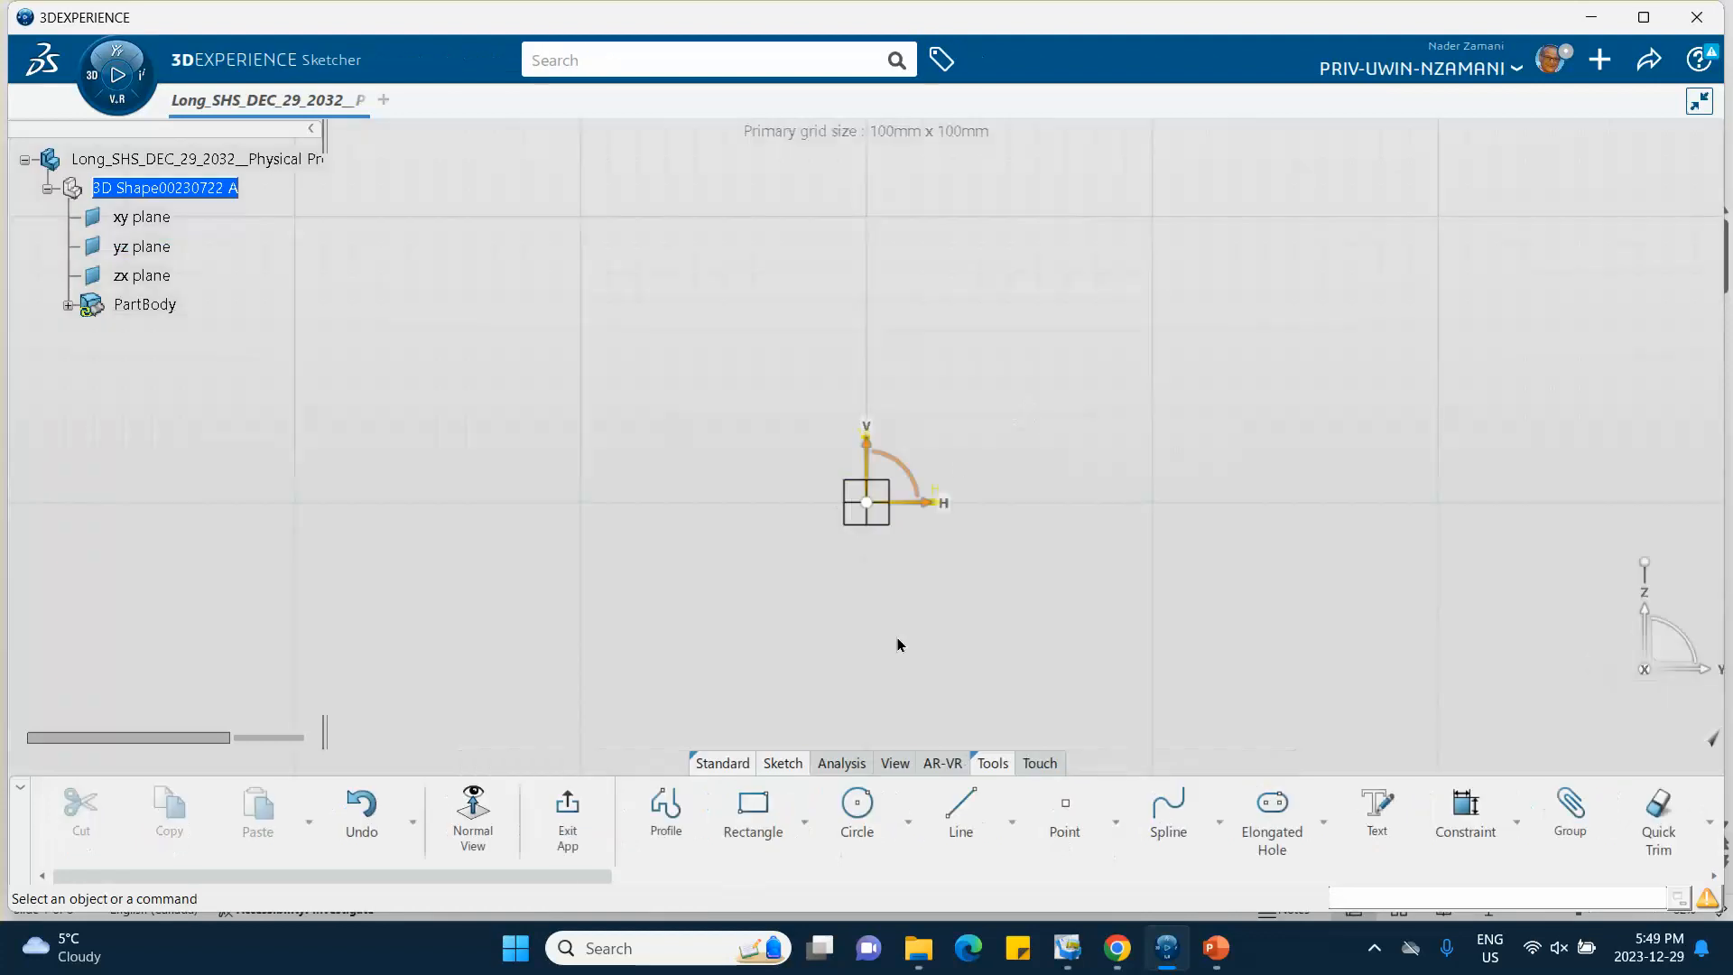
click(805, 823)
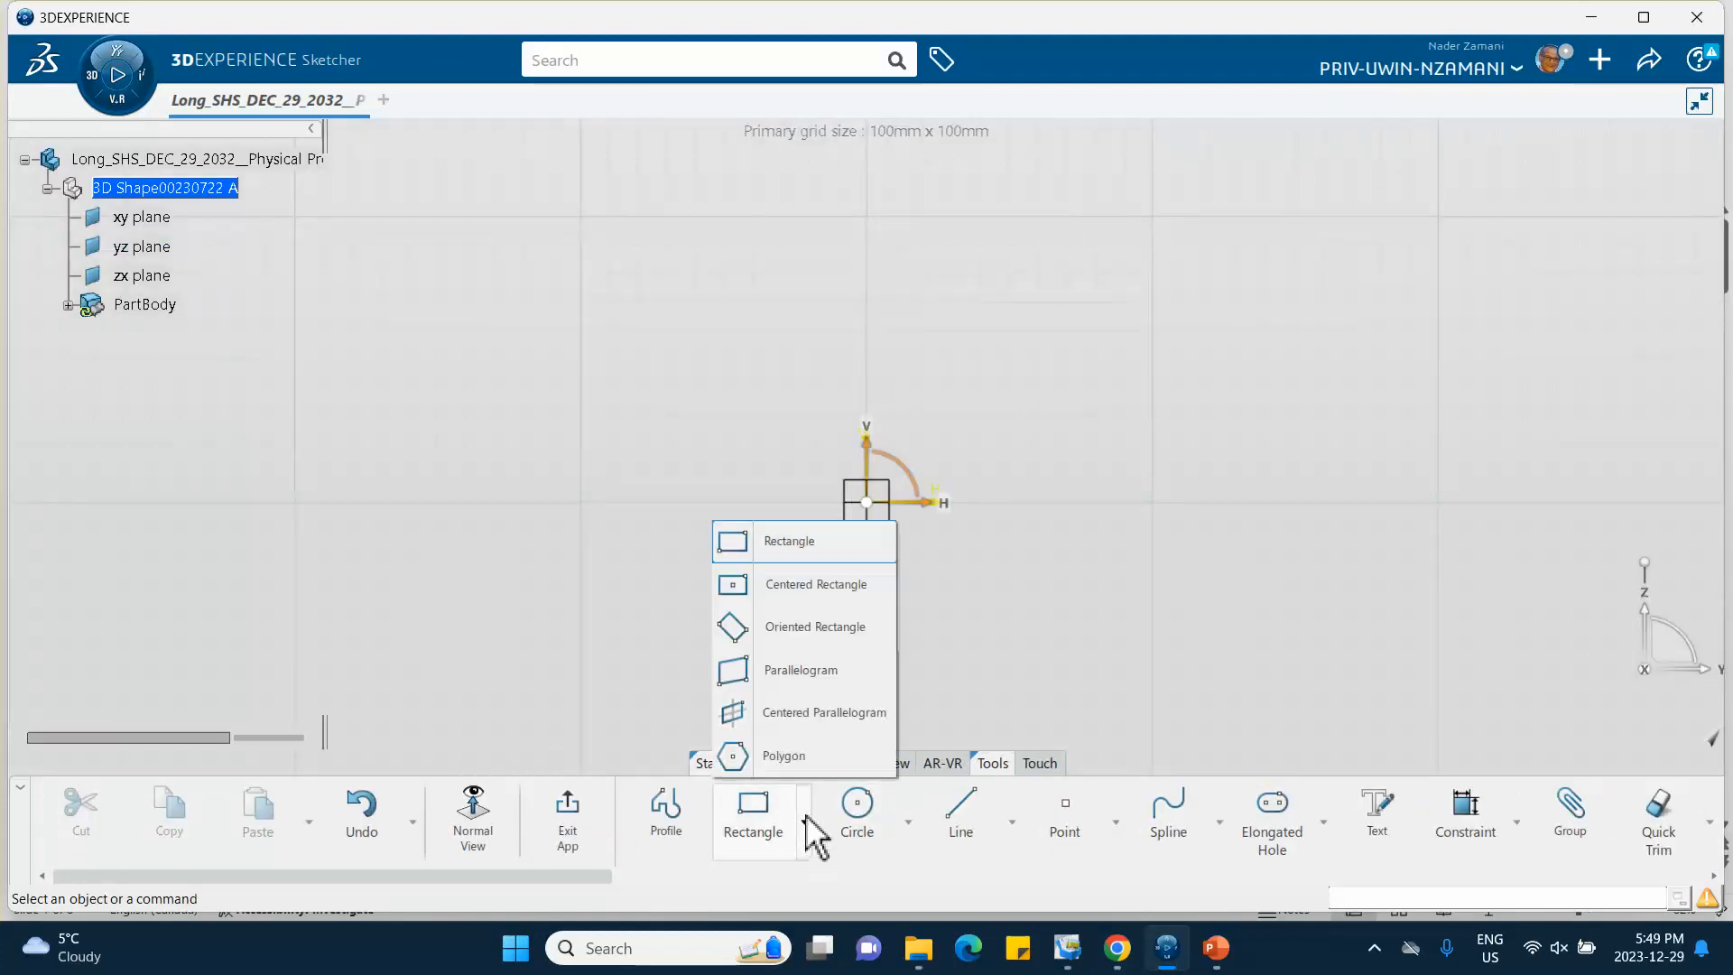
click(774, 591)
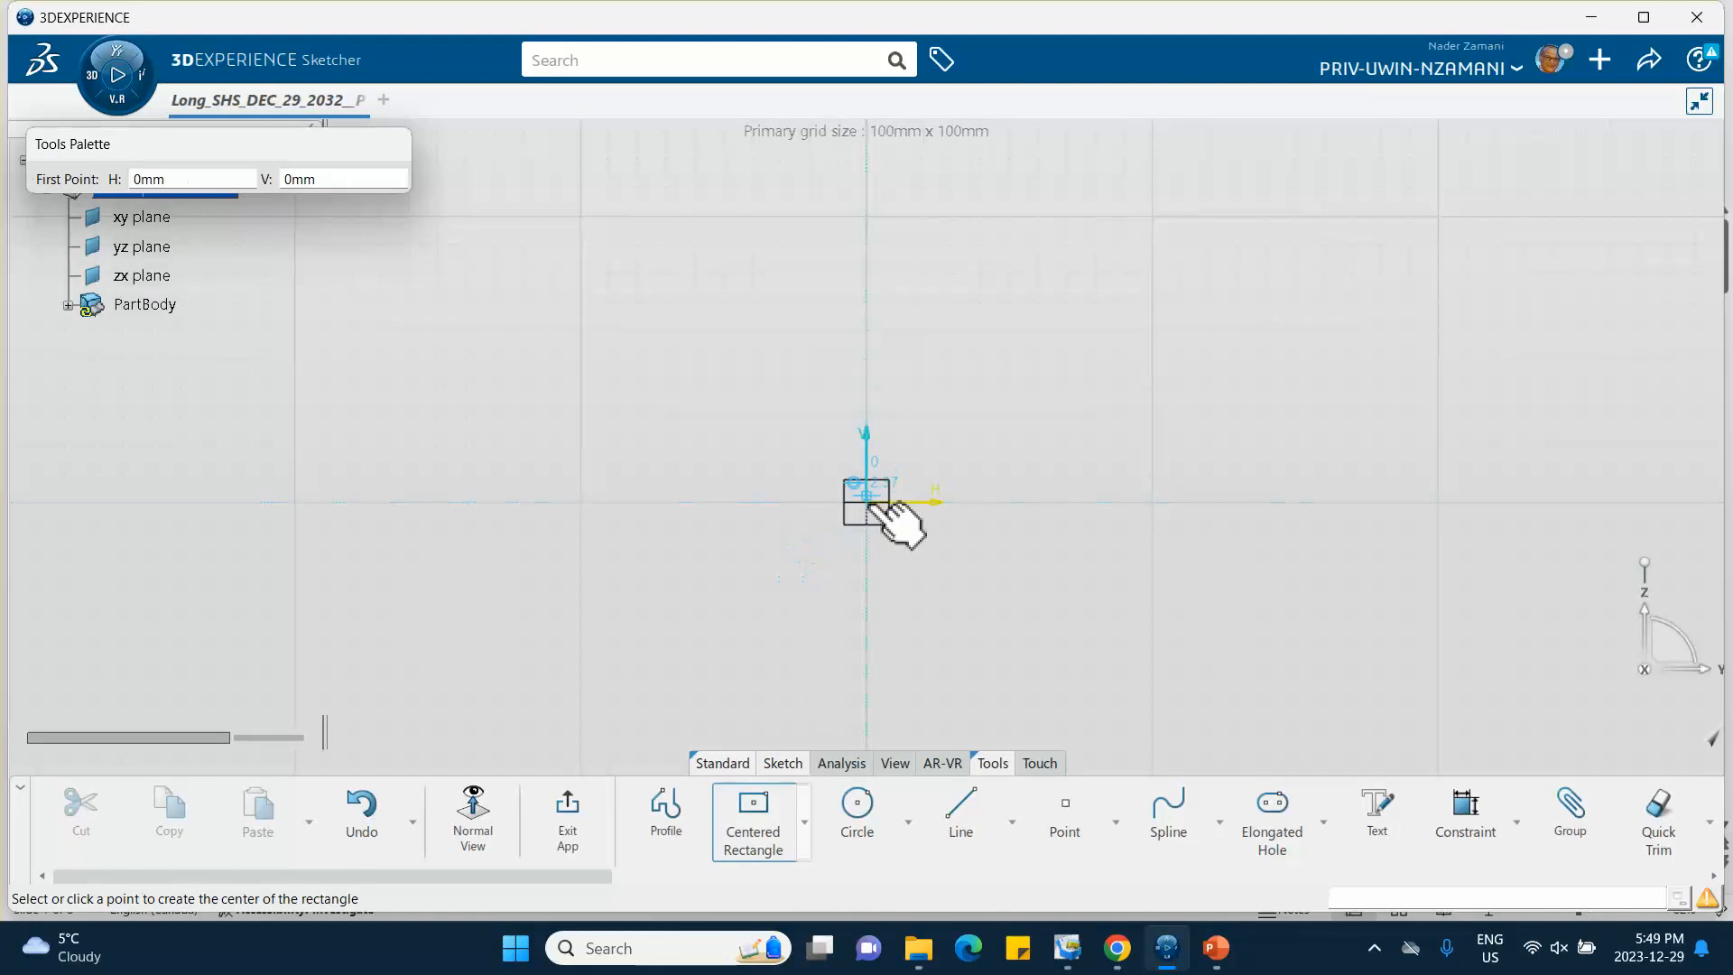
click(880, 504)
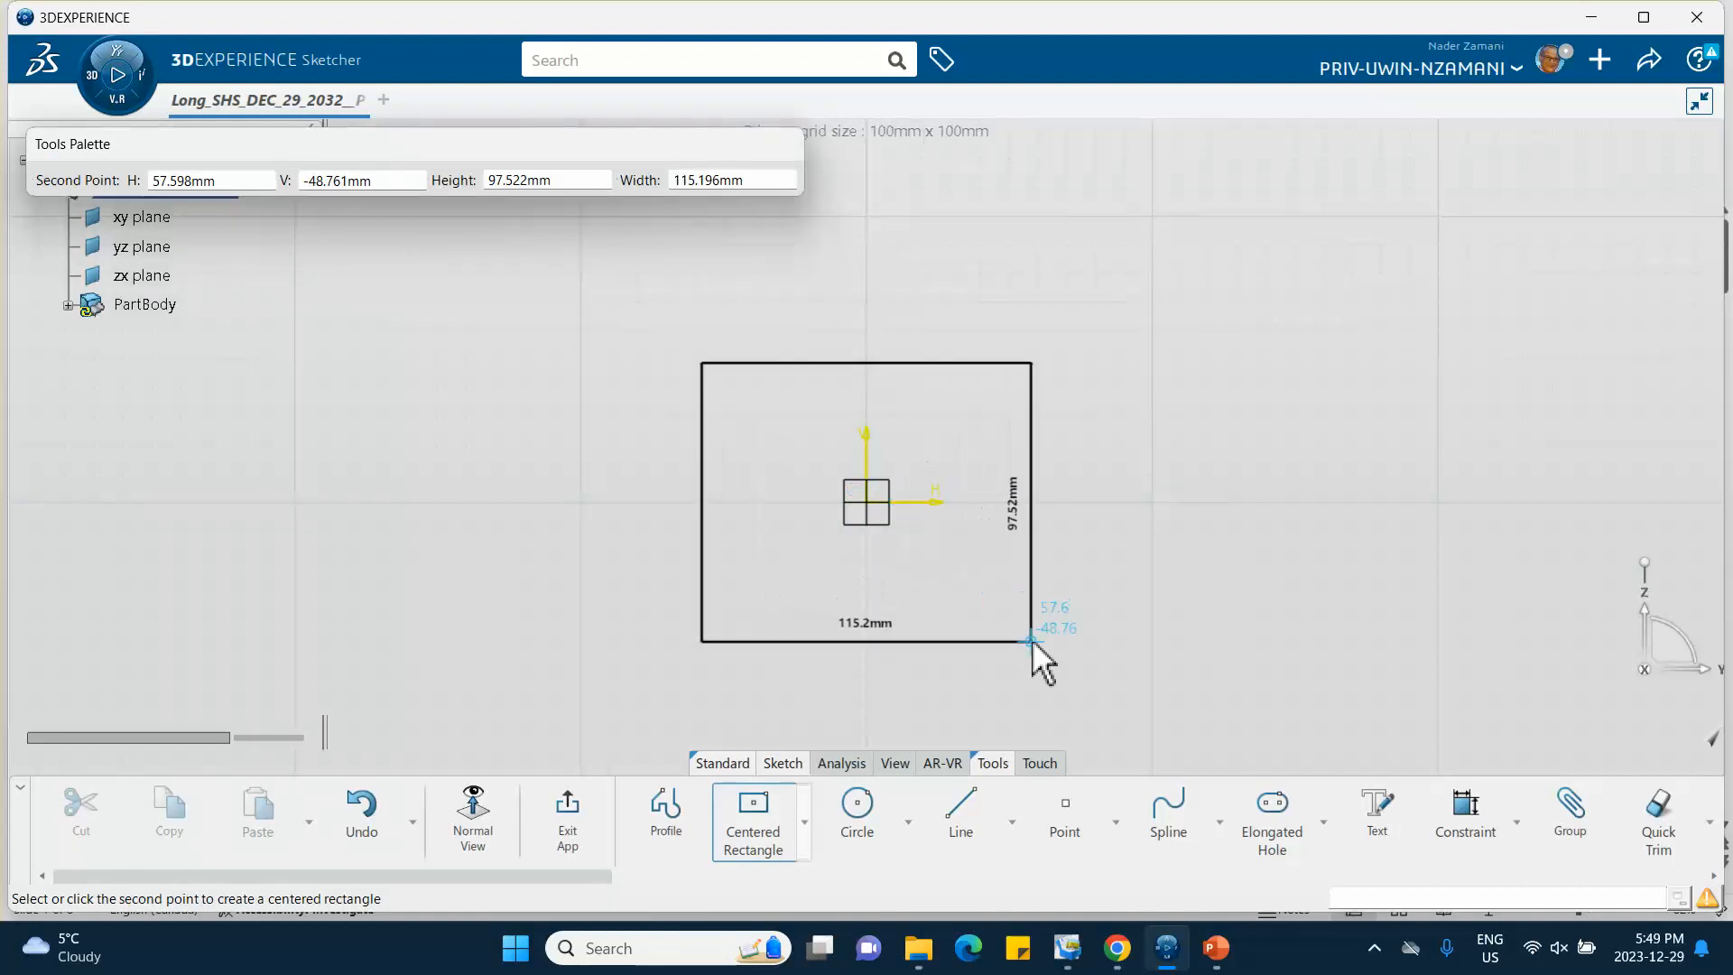
click(1032, 642)
click(1244, 668)
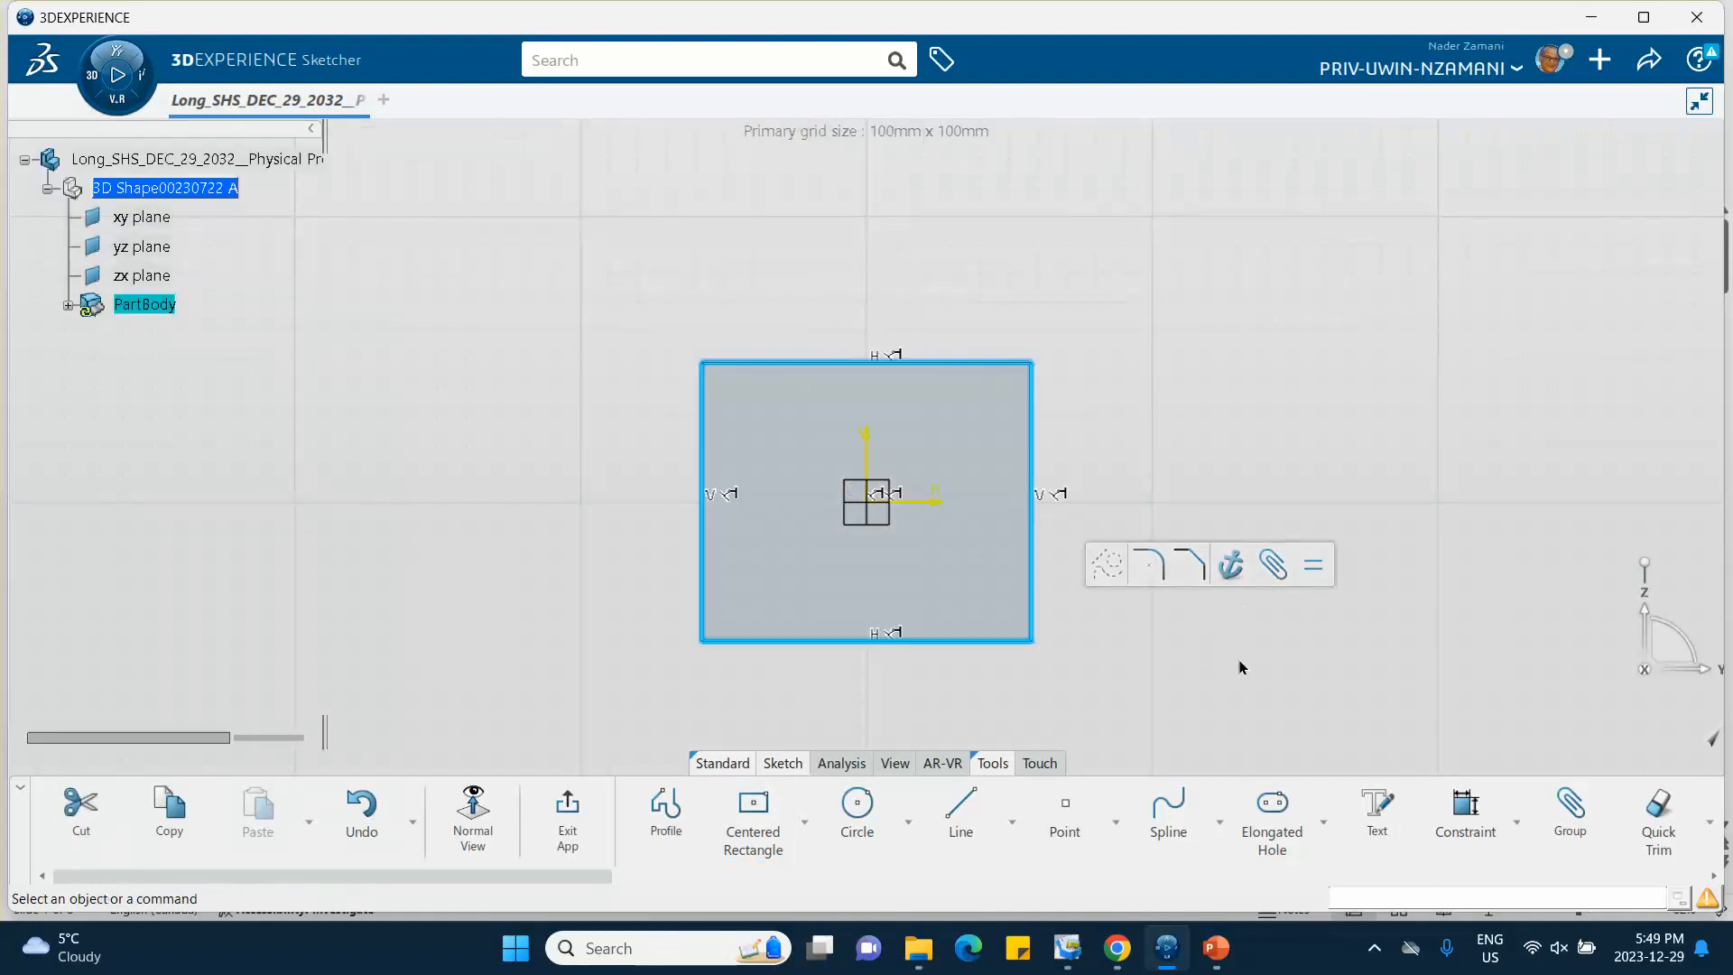
Step: Dimension the rectangle's height at 100 mm and accept scaling of the whole sketch
click(1468, 823)
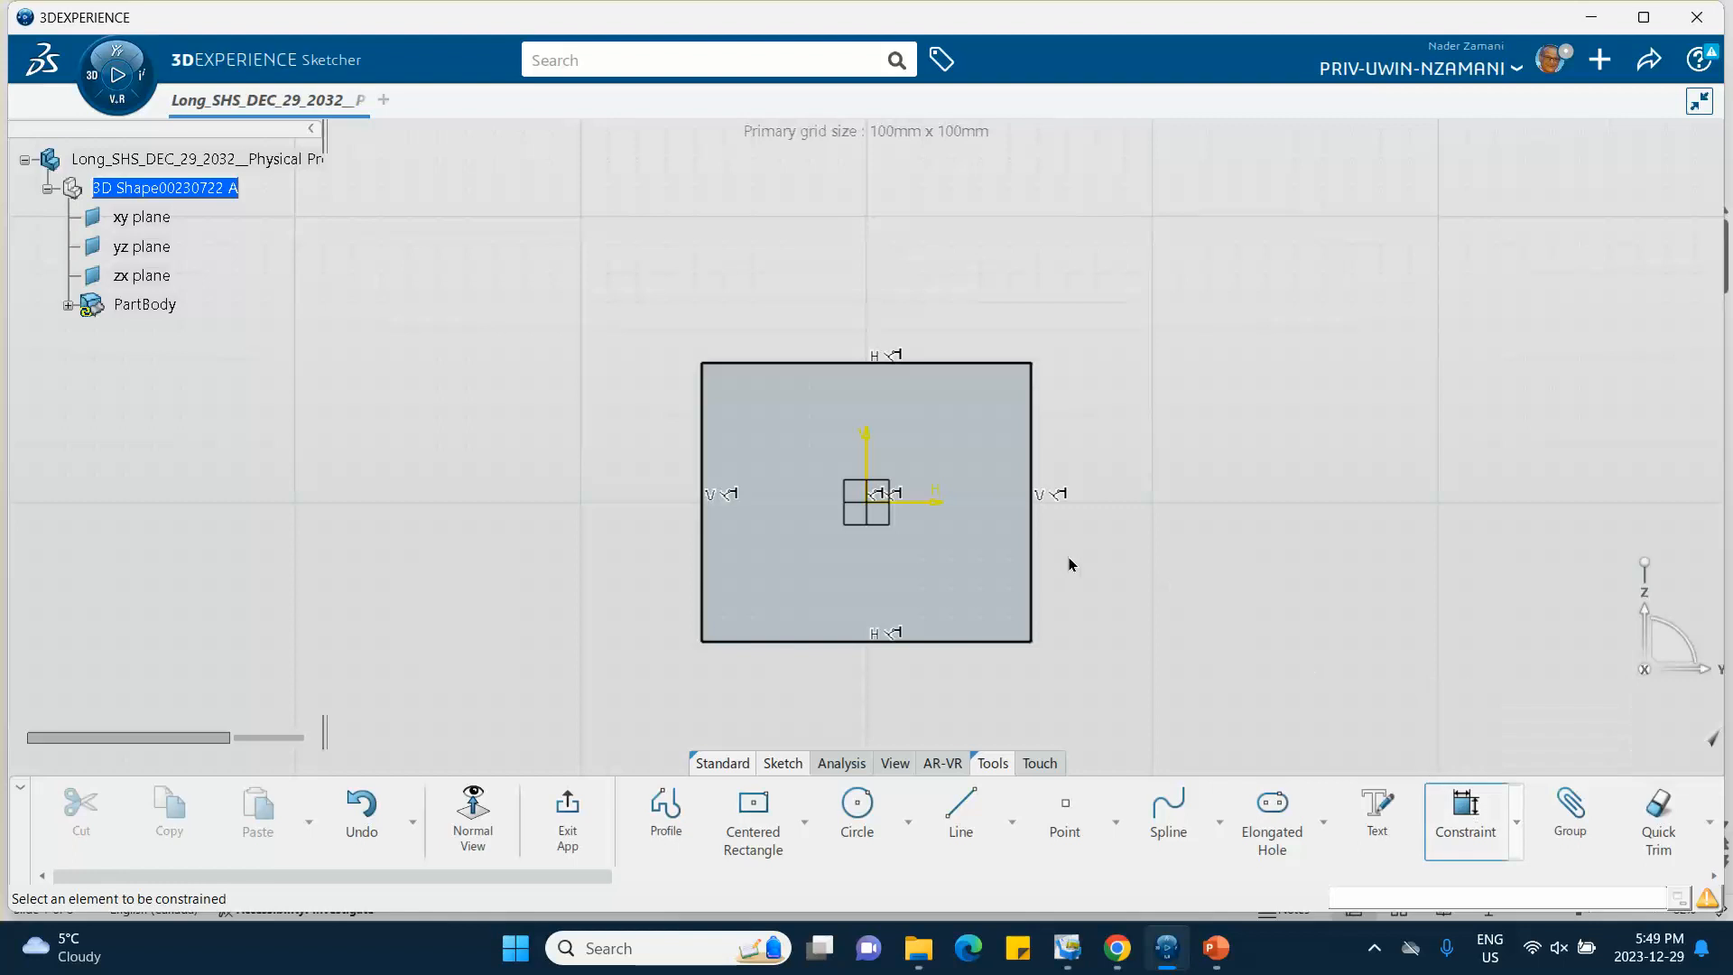
click(1032, 577)
click(1100, 553)
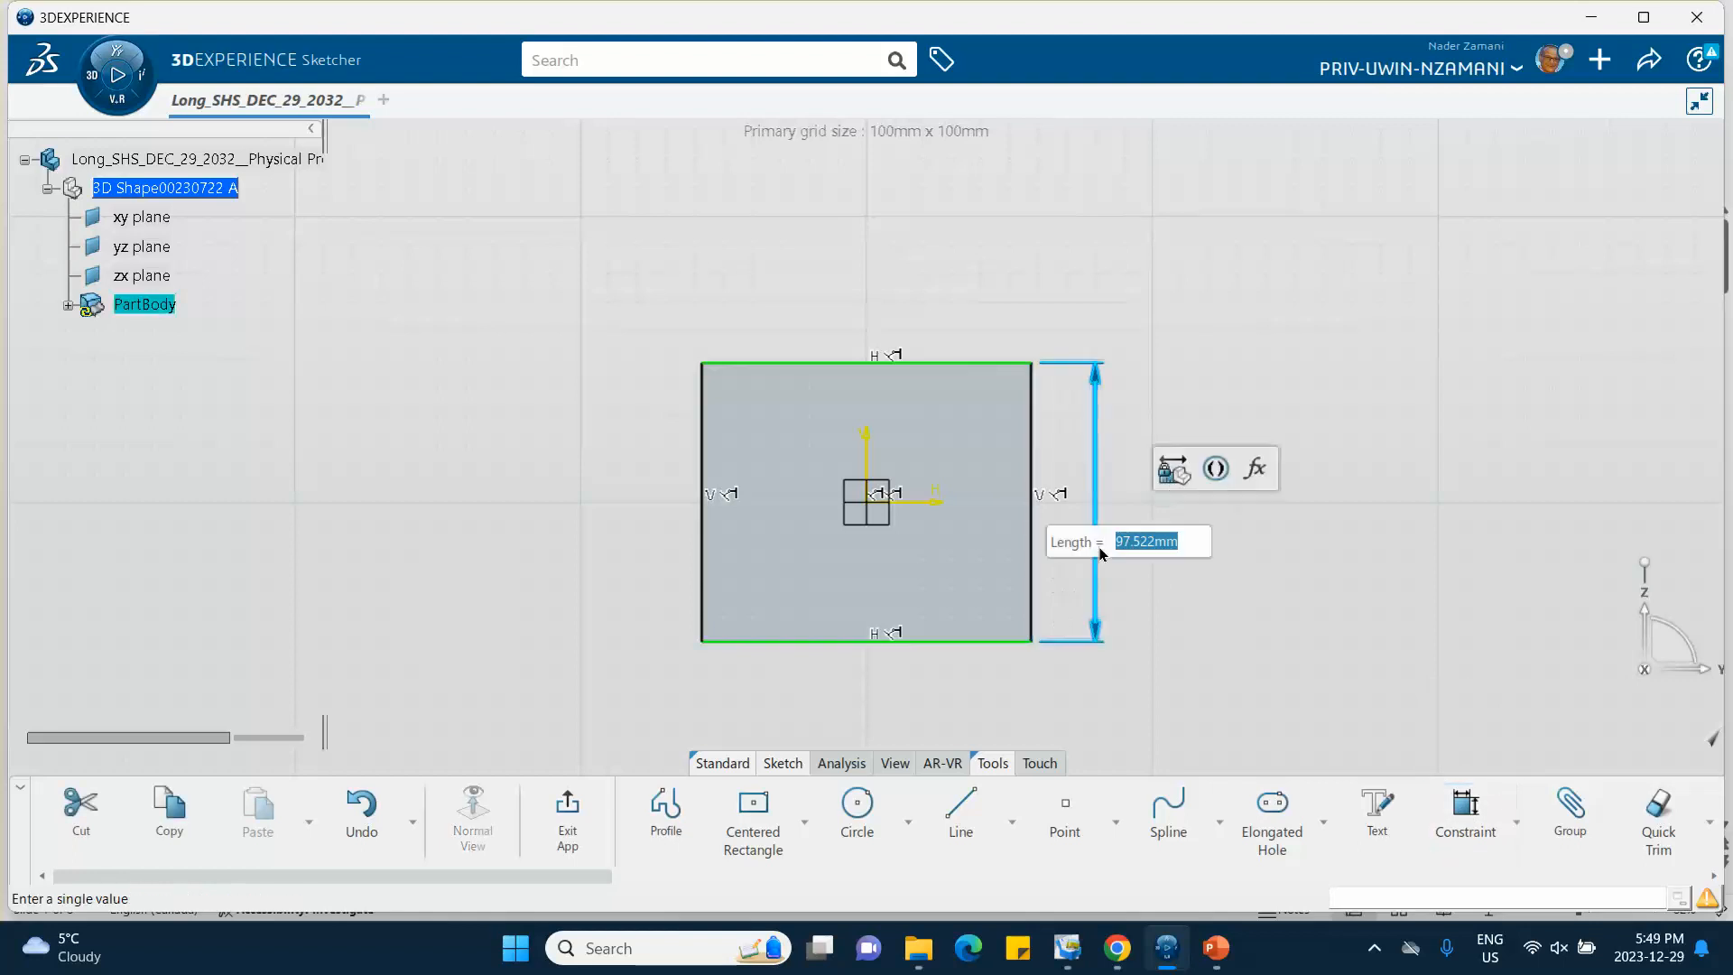
text(100)
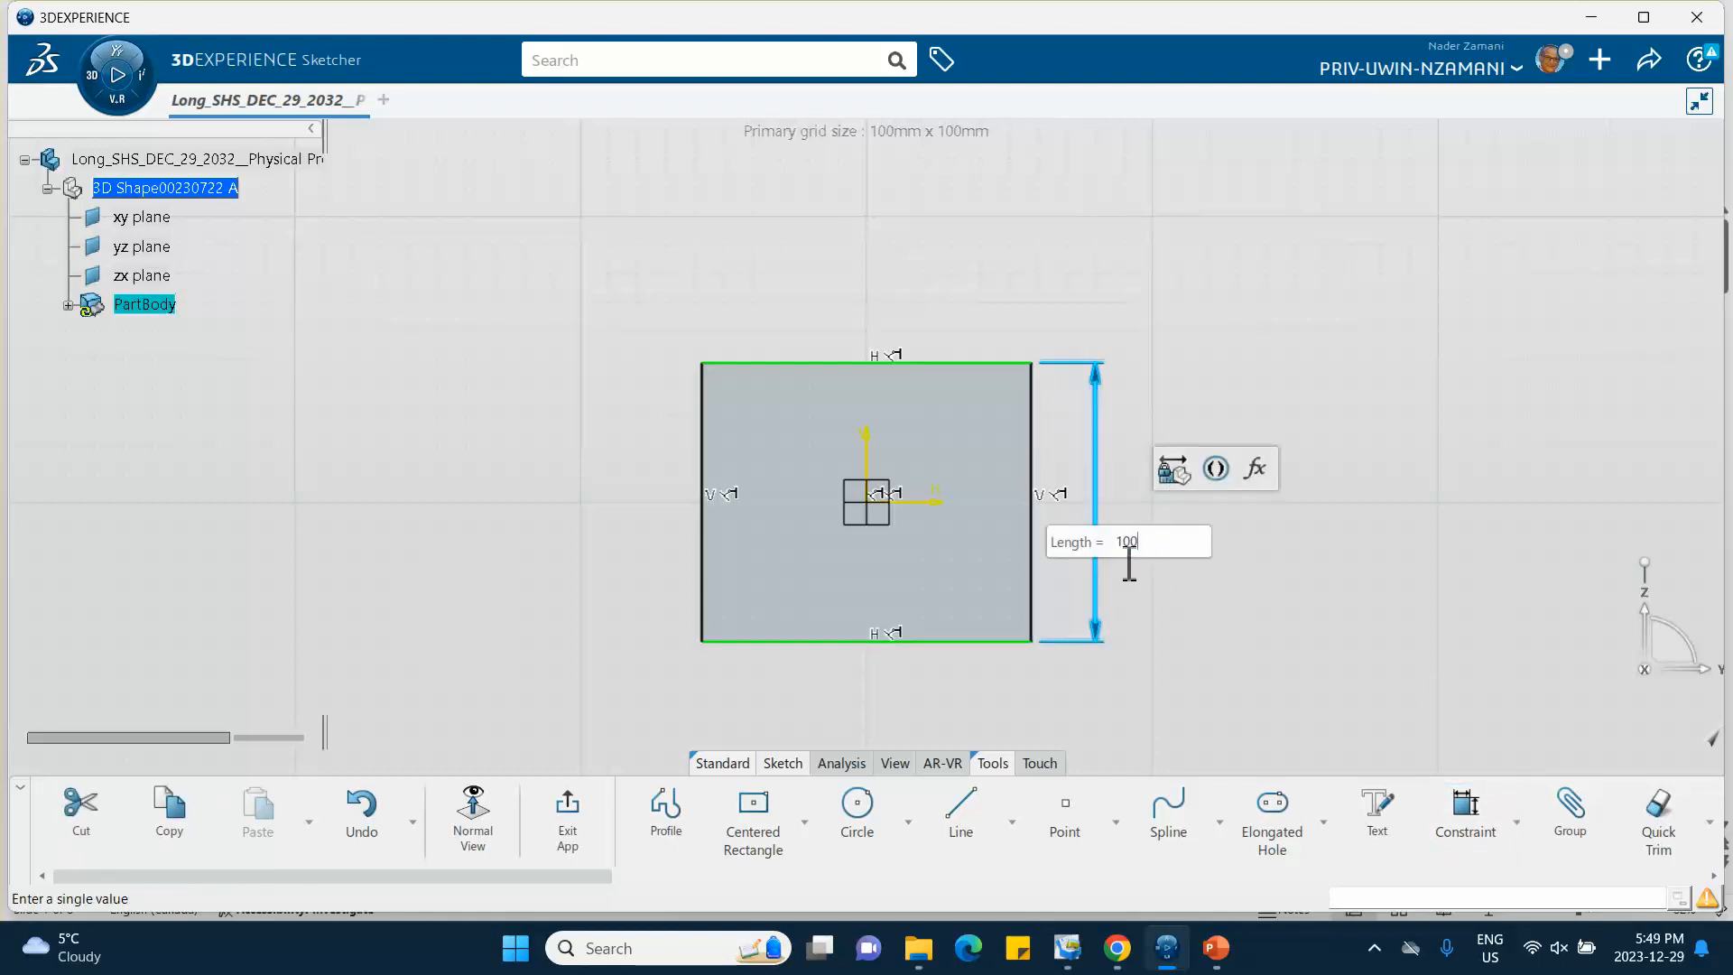
key(Return)
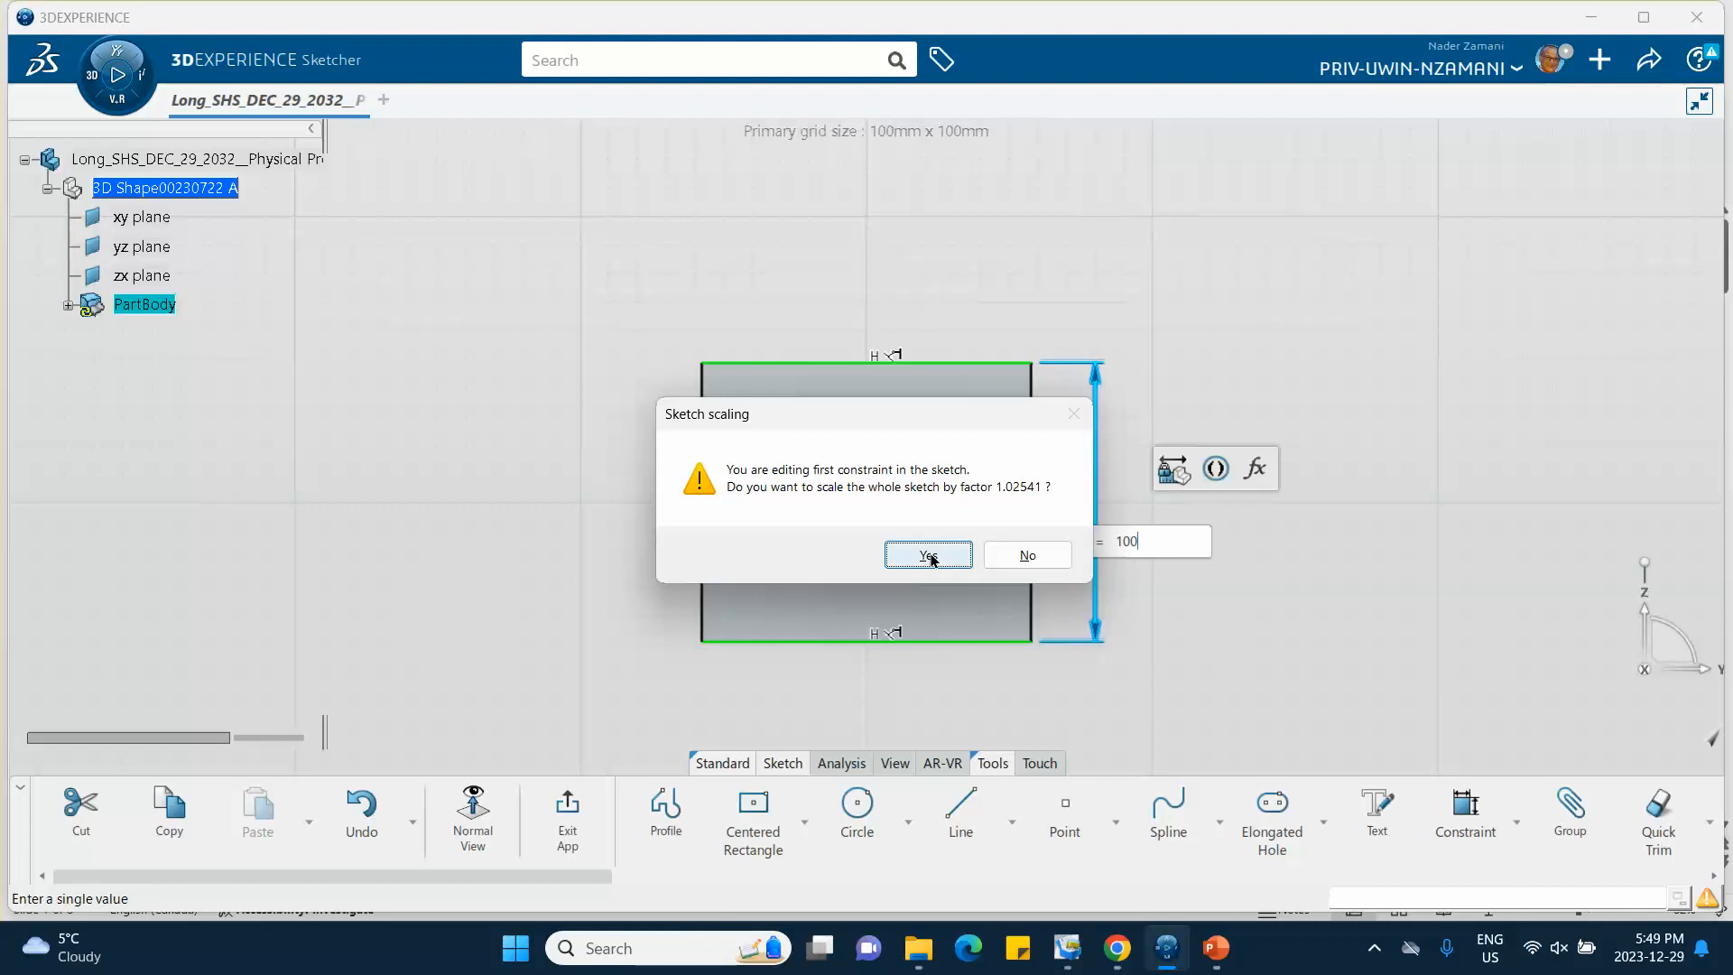
click(929, 555)
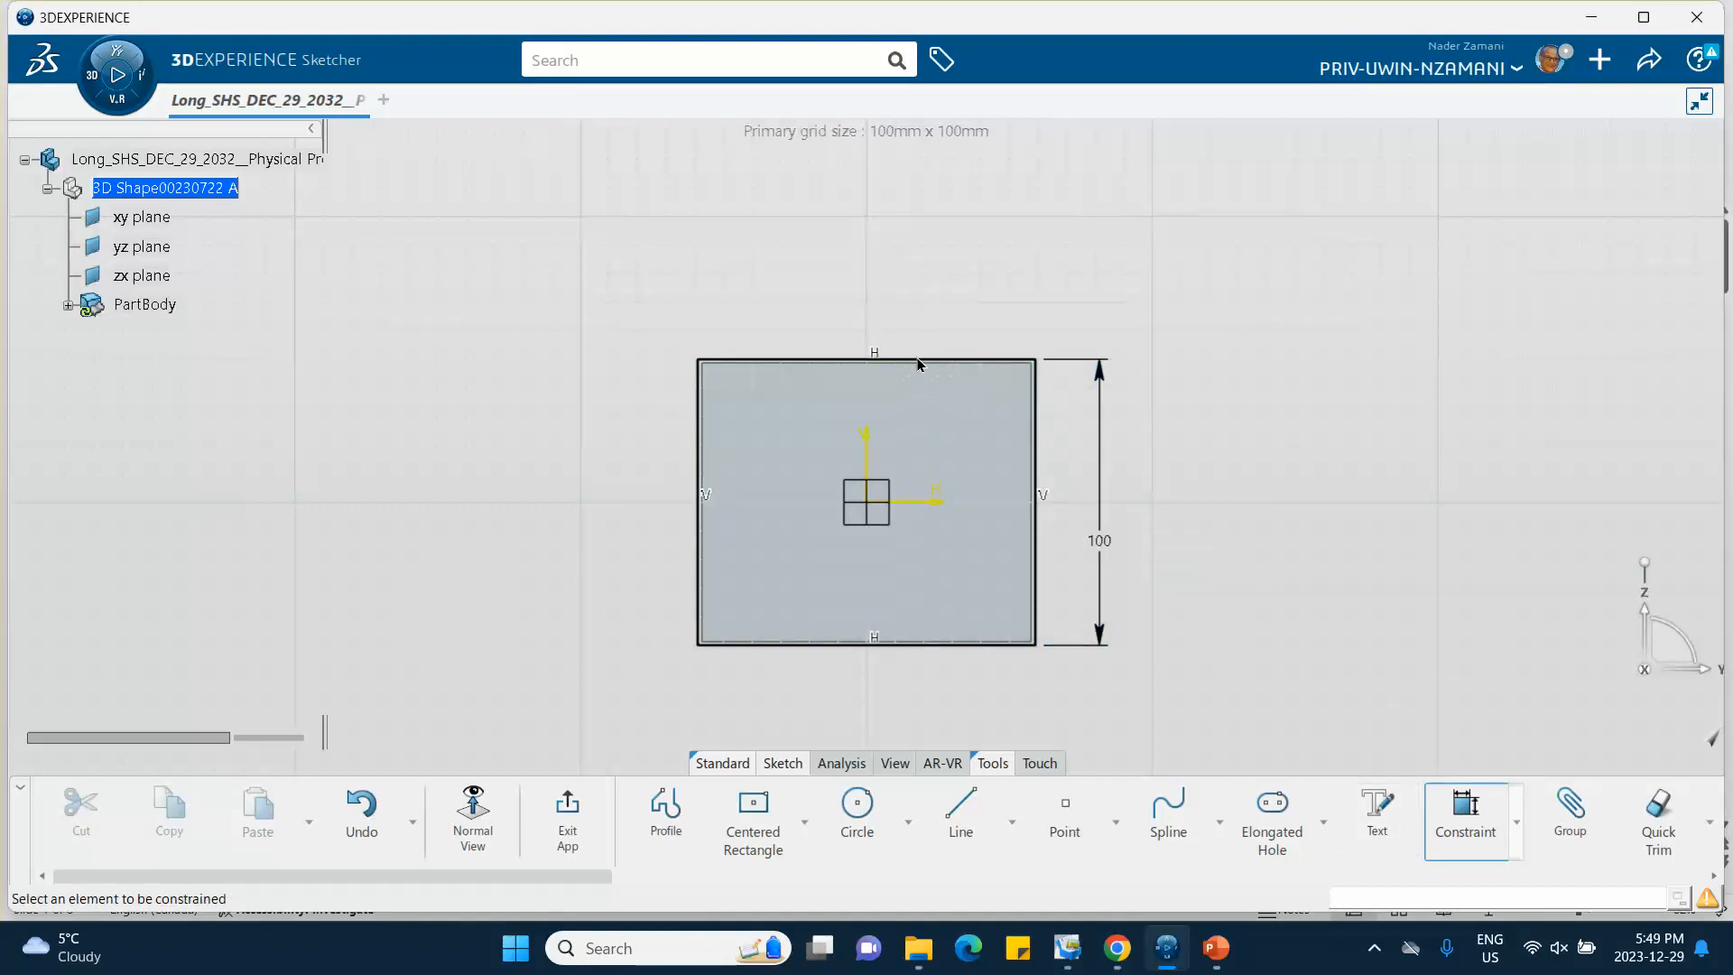
Step: Dimension the rectangle's width at 100 mm and leave the sketch
click(979, 361)
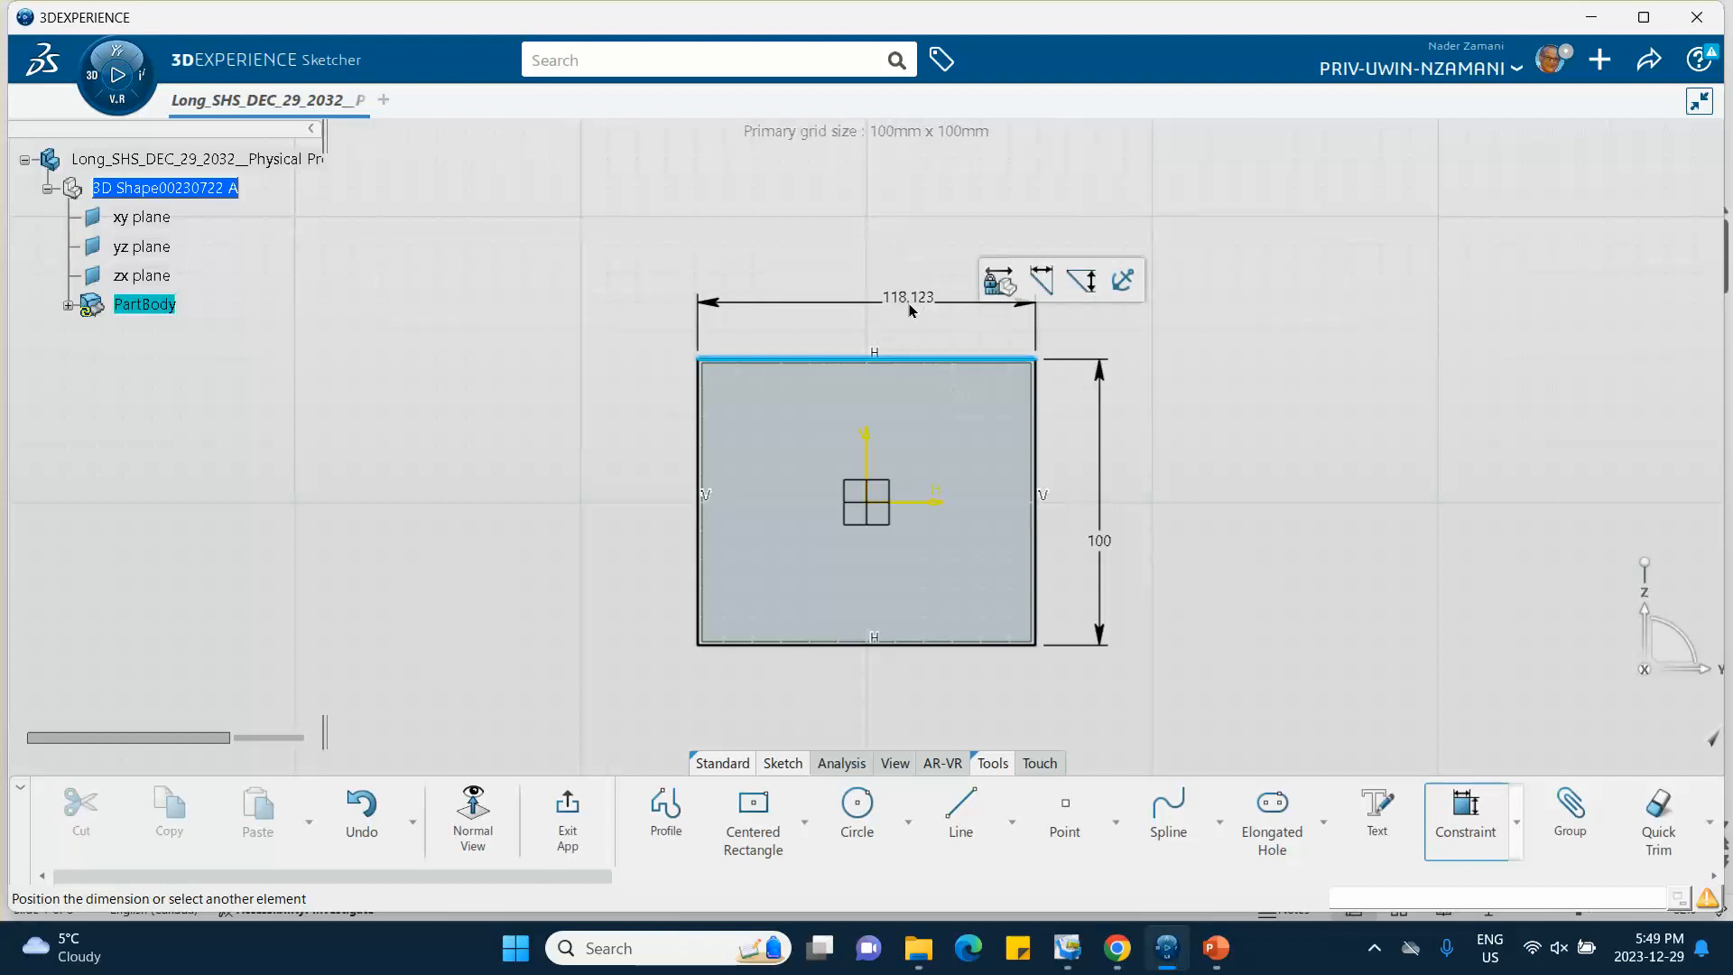
click(963, 320)
text(100)
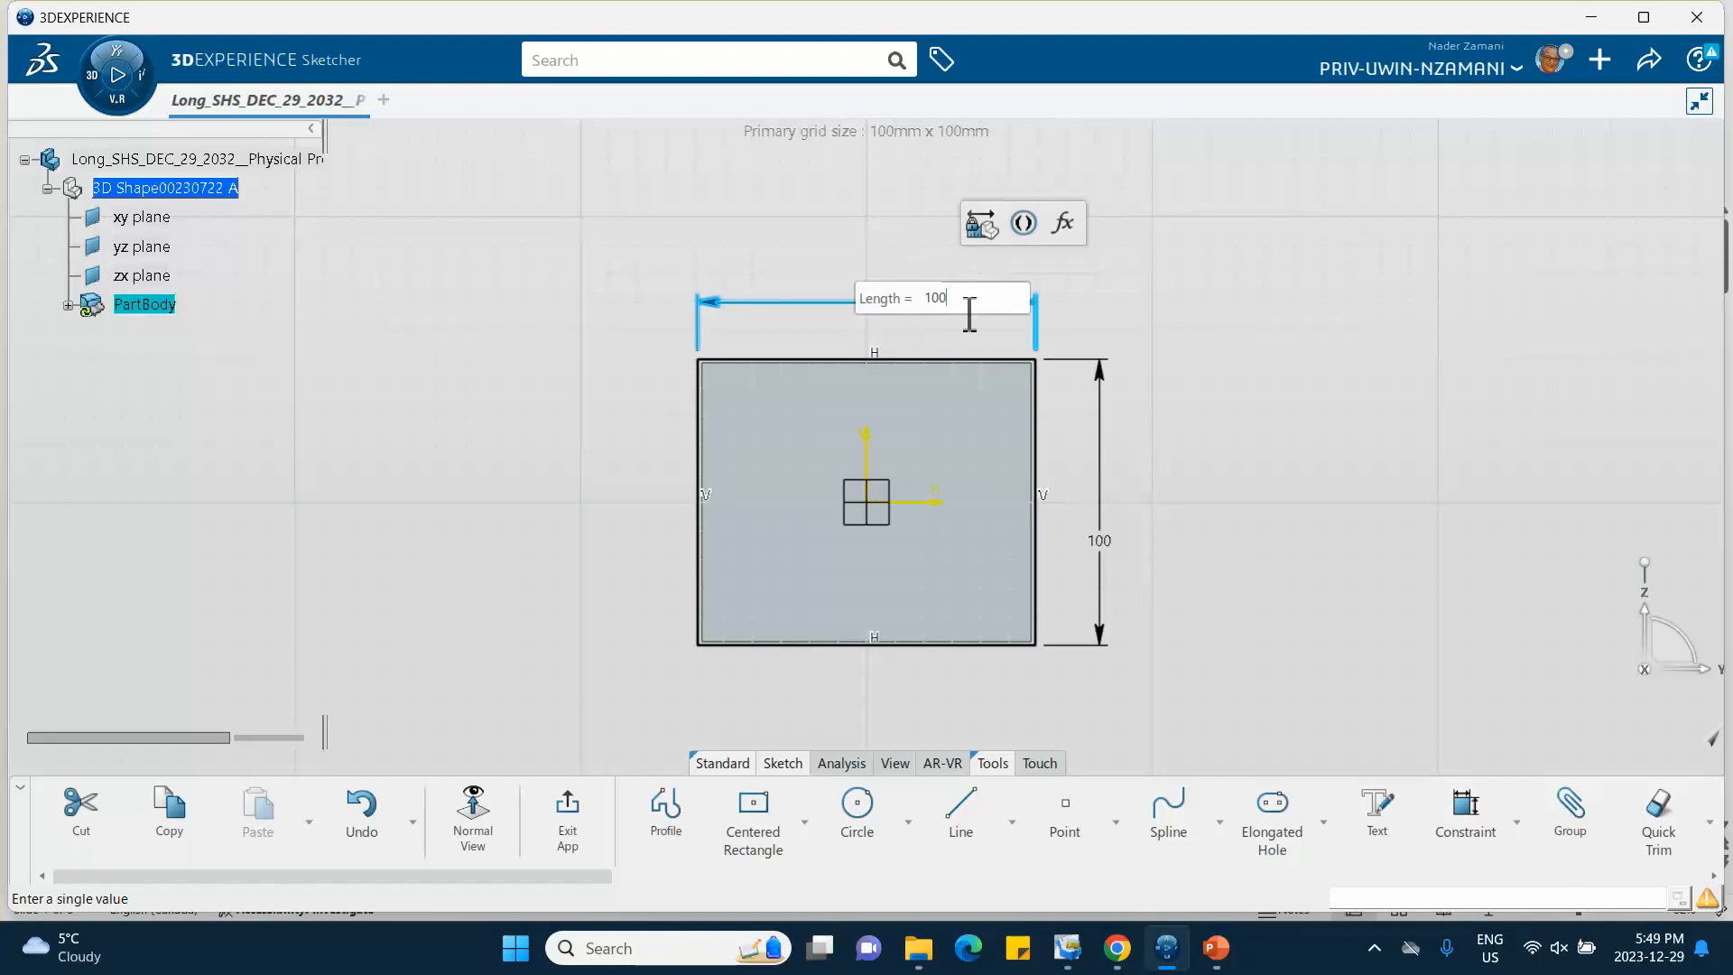
key(Return)
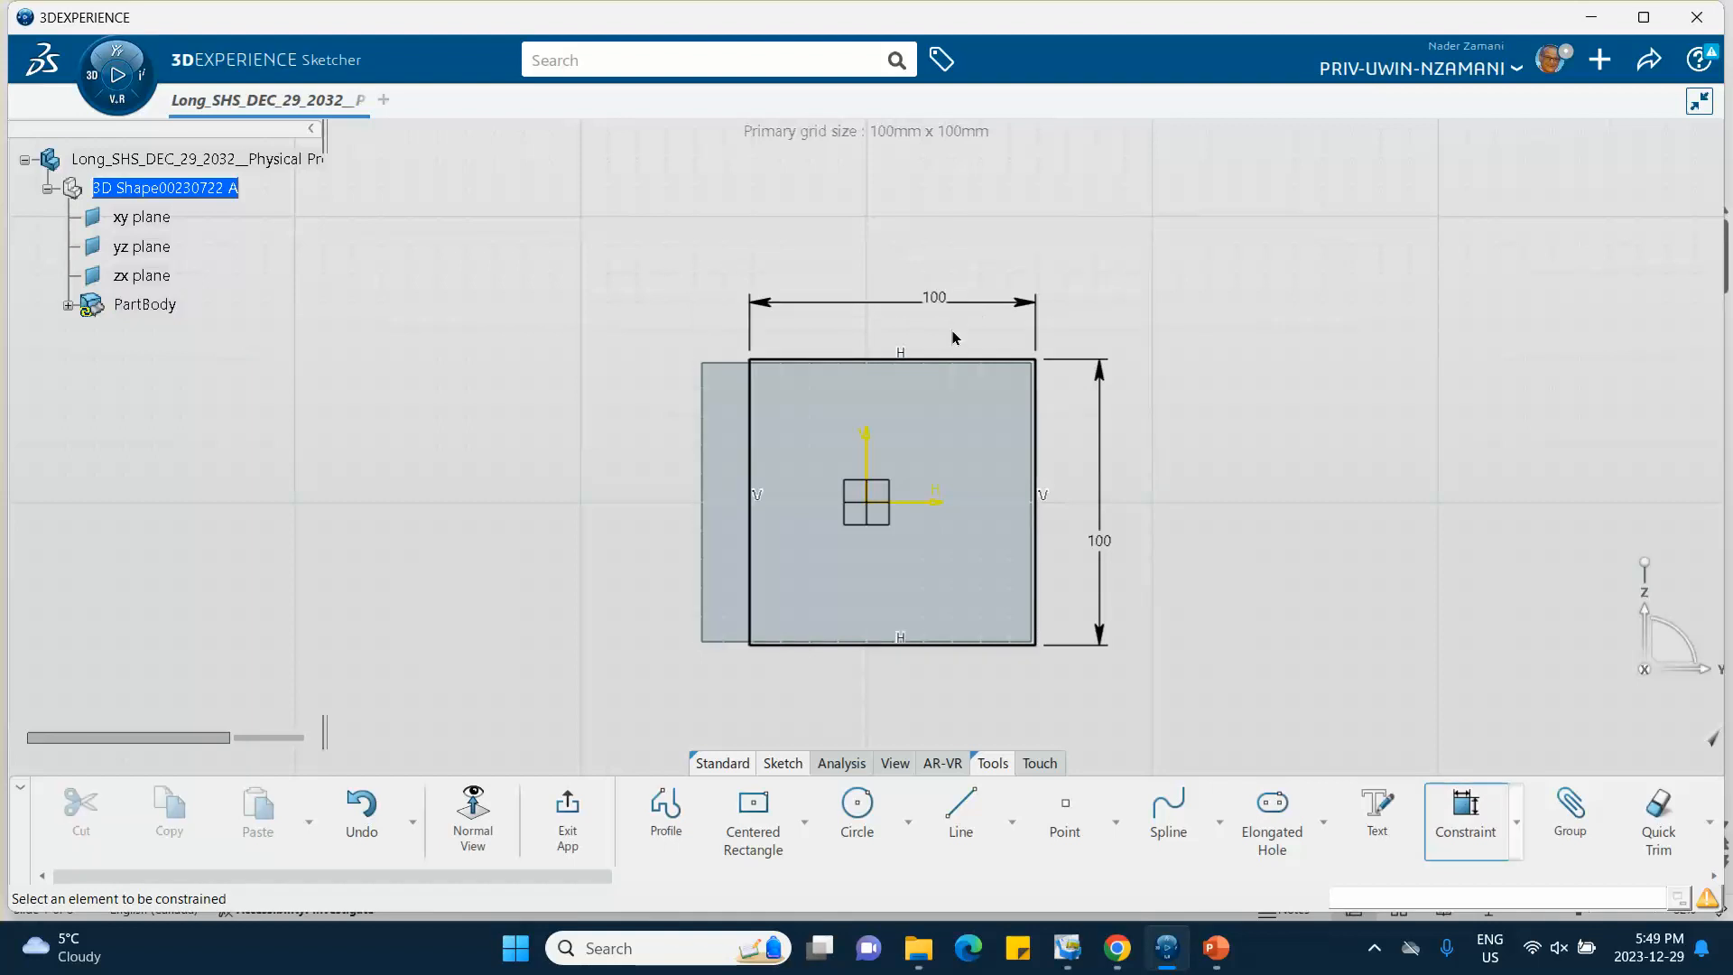
click(566, 821)
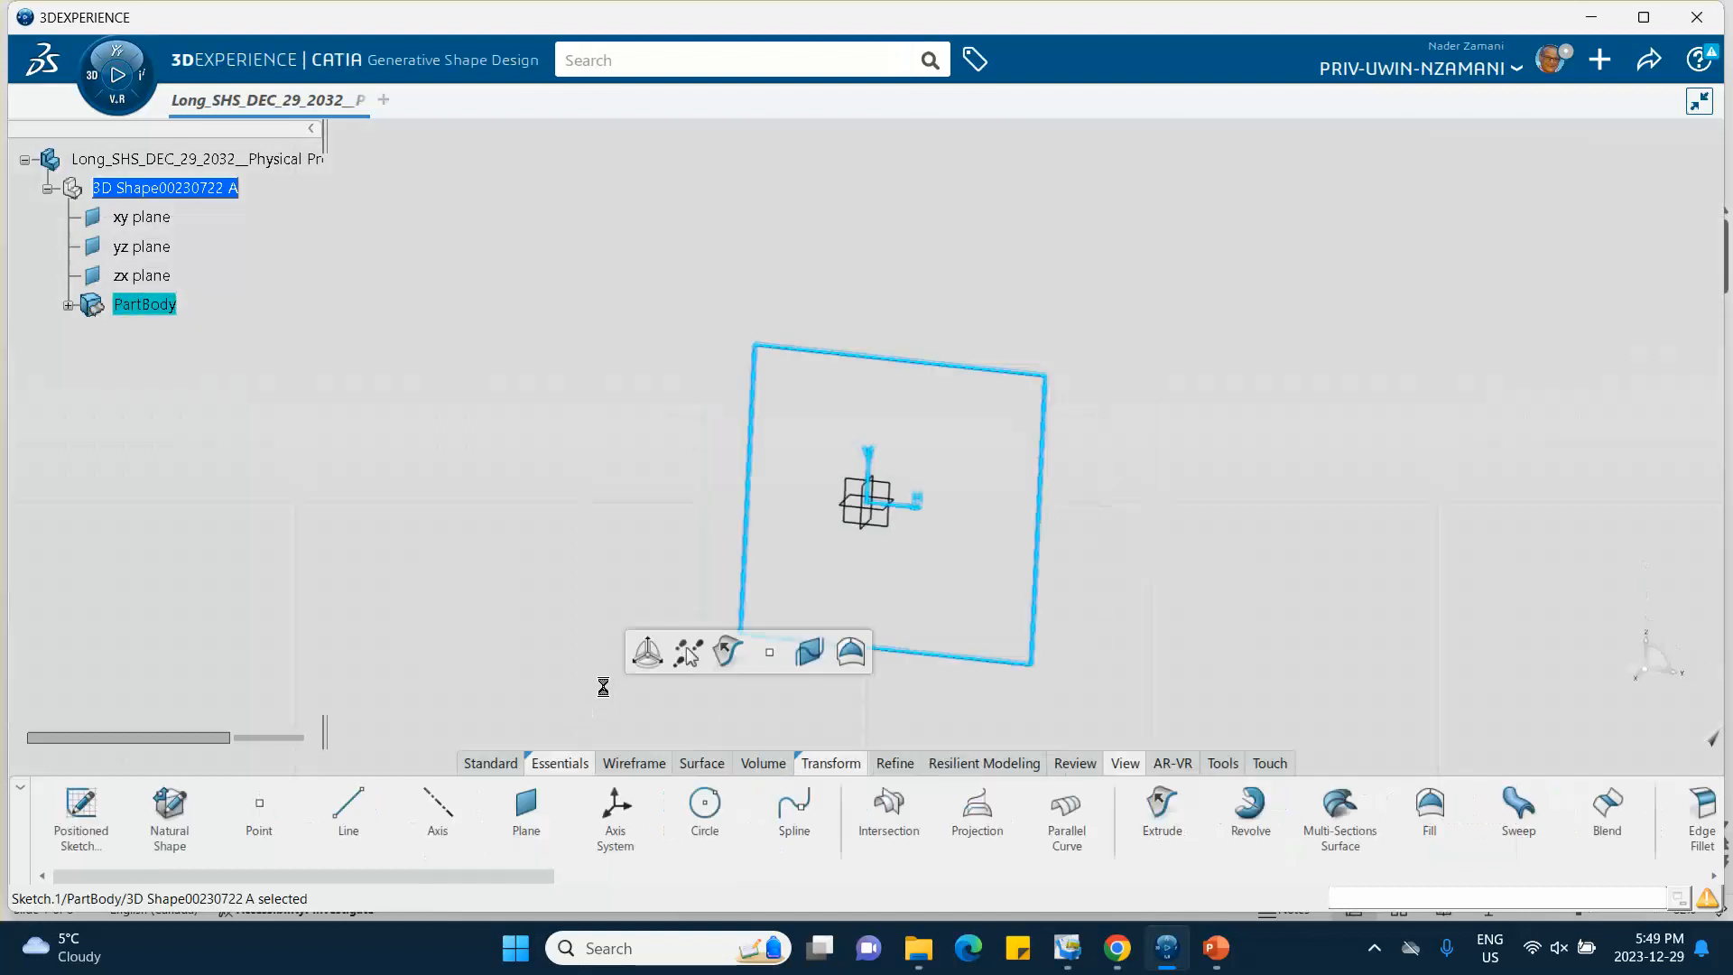
click(657, 503)
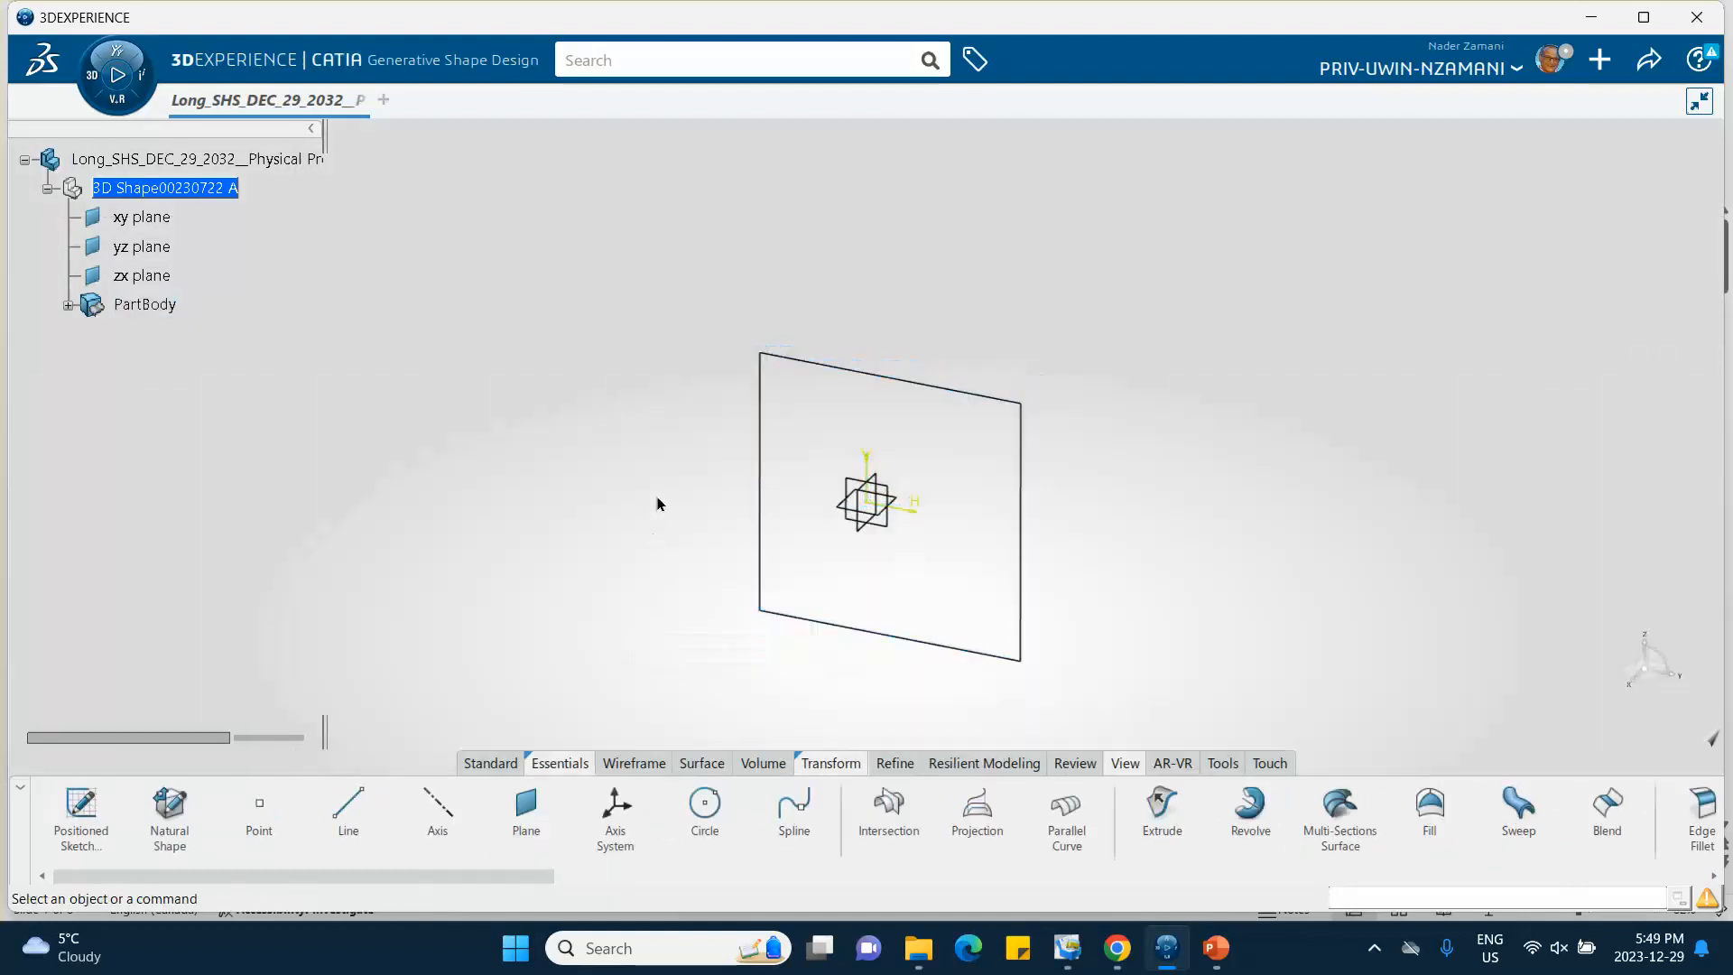
Step: Reopen the square sketch and round all its corners at about 28 mm radius, converting the length constraint into a distance
double_click(763, 415)
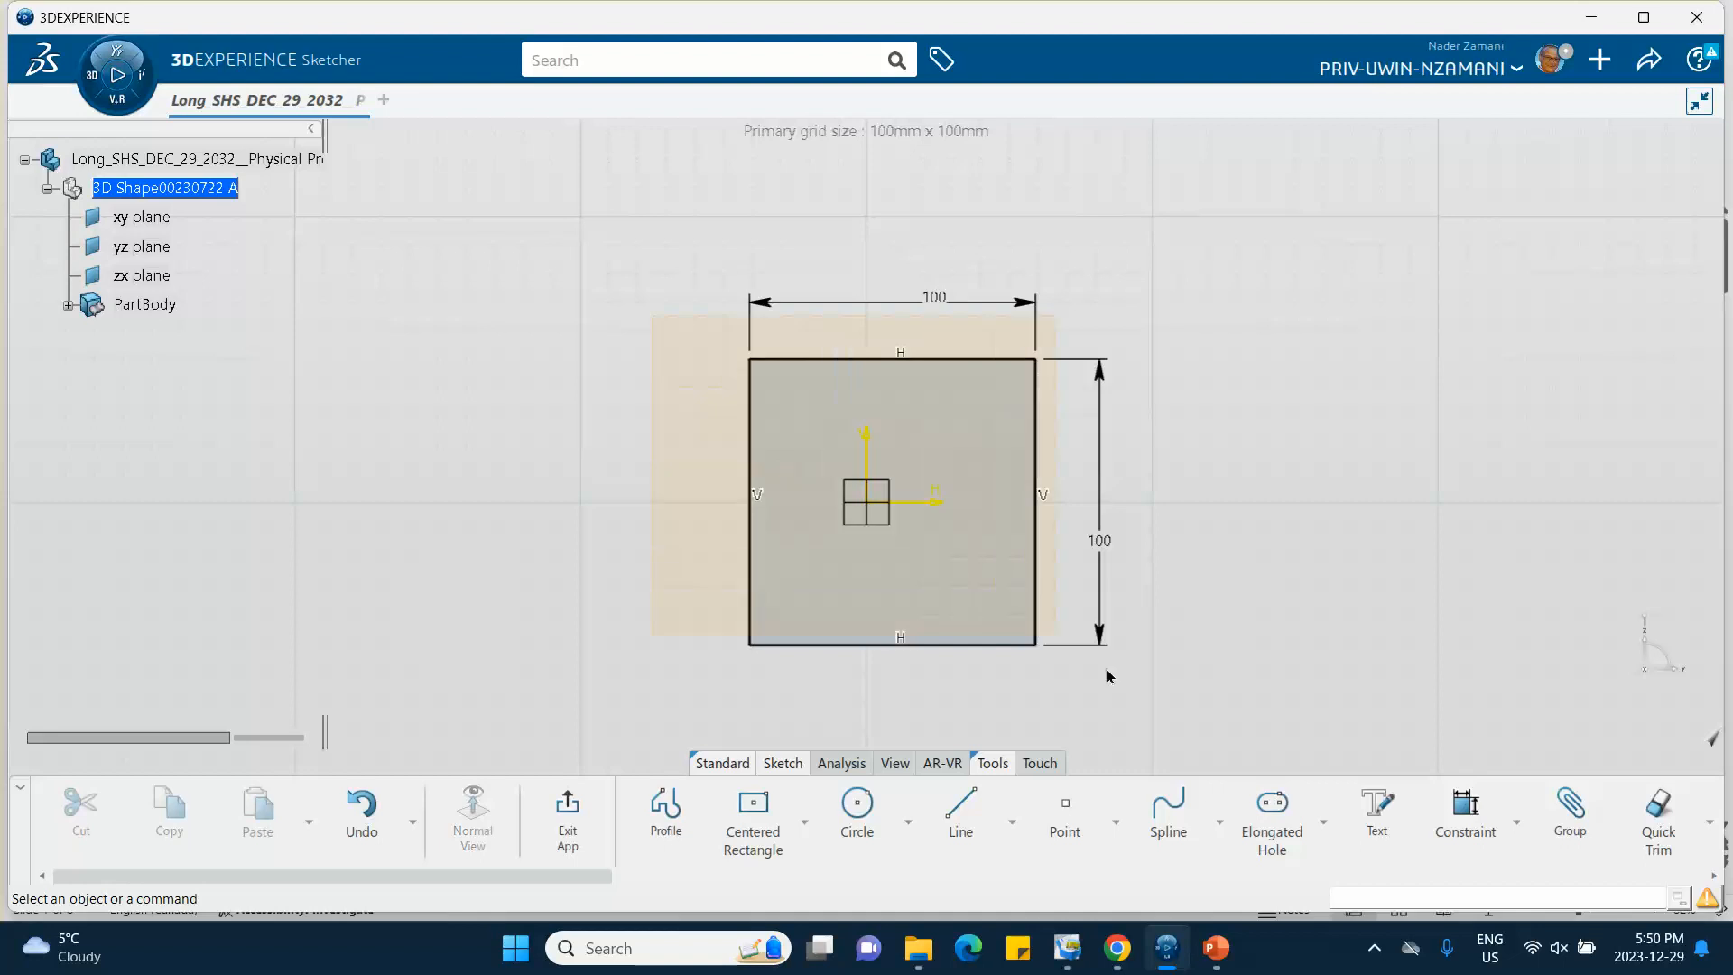
key(ctrl+a)
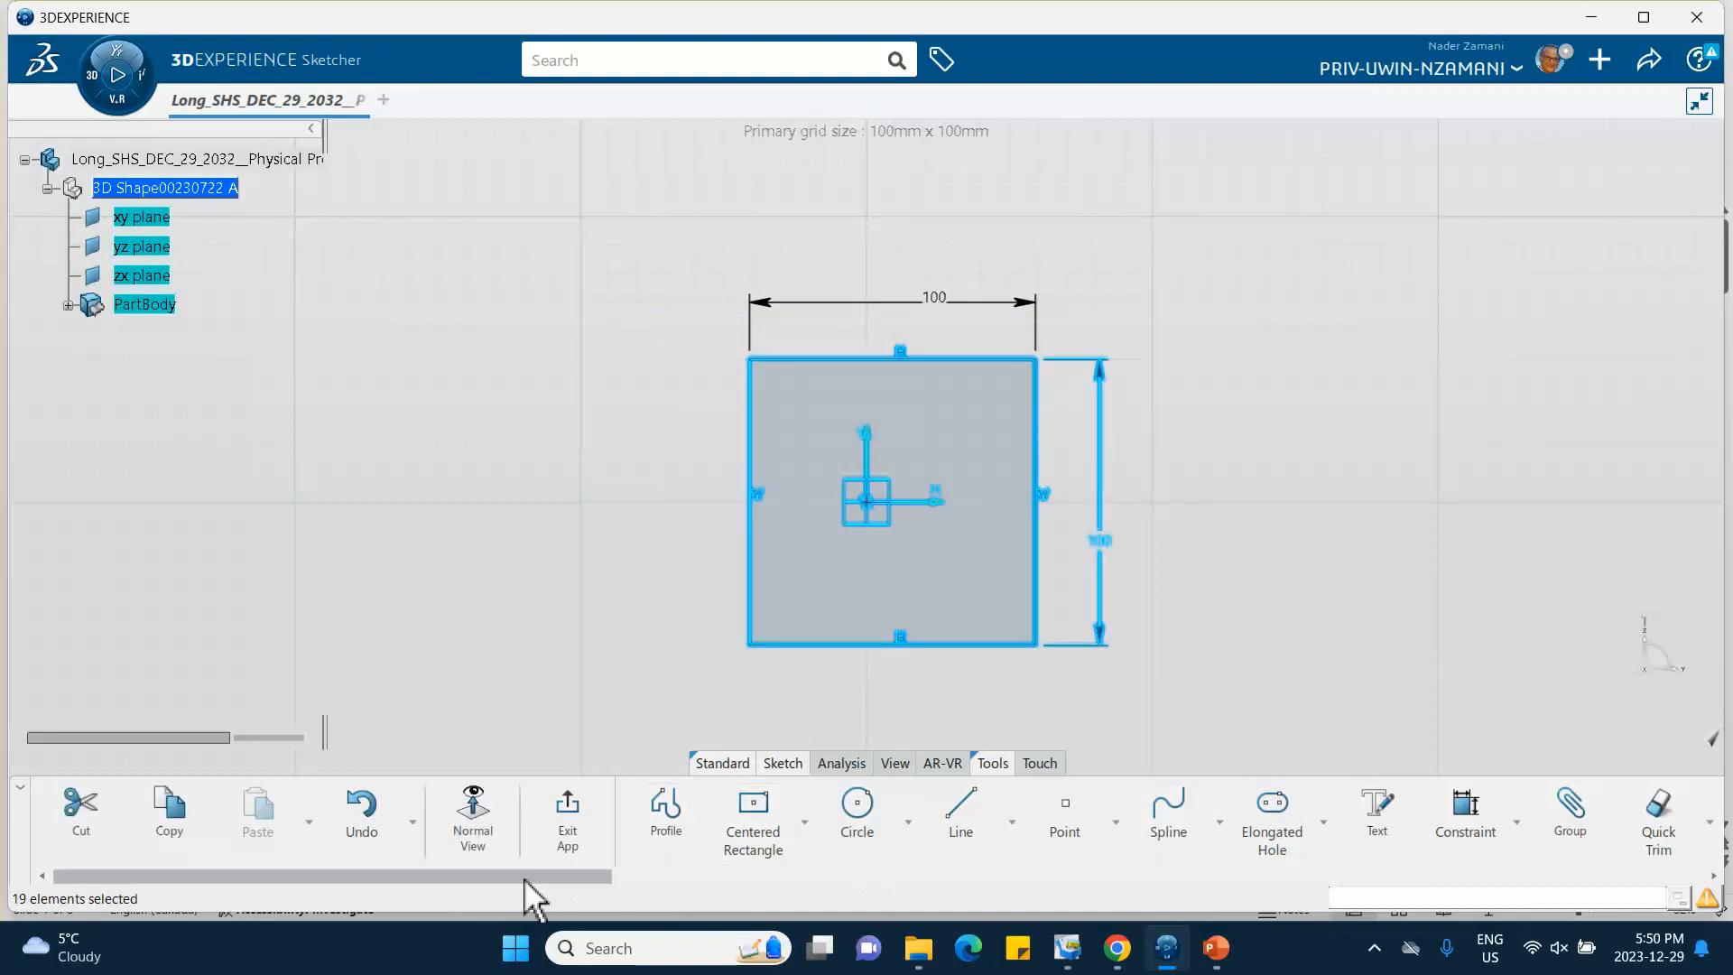
drag(524, 879, 727, 880)
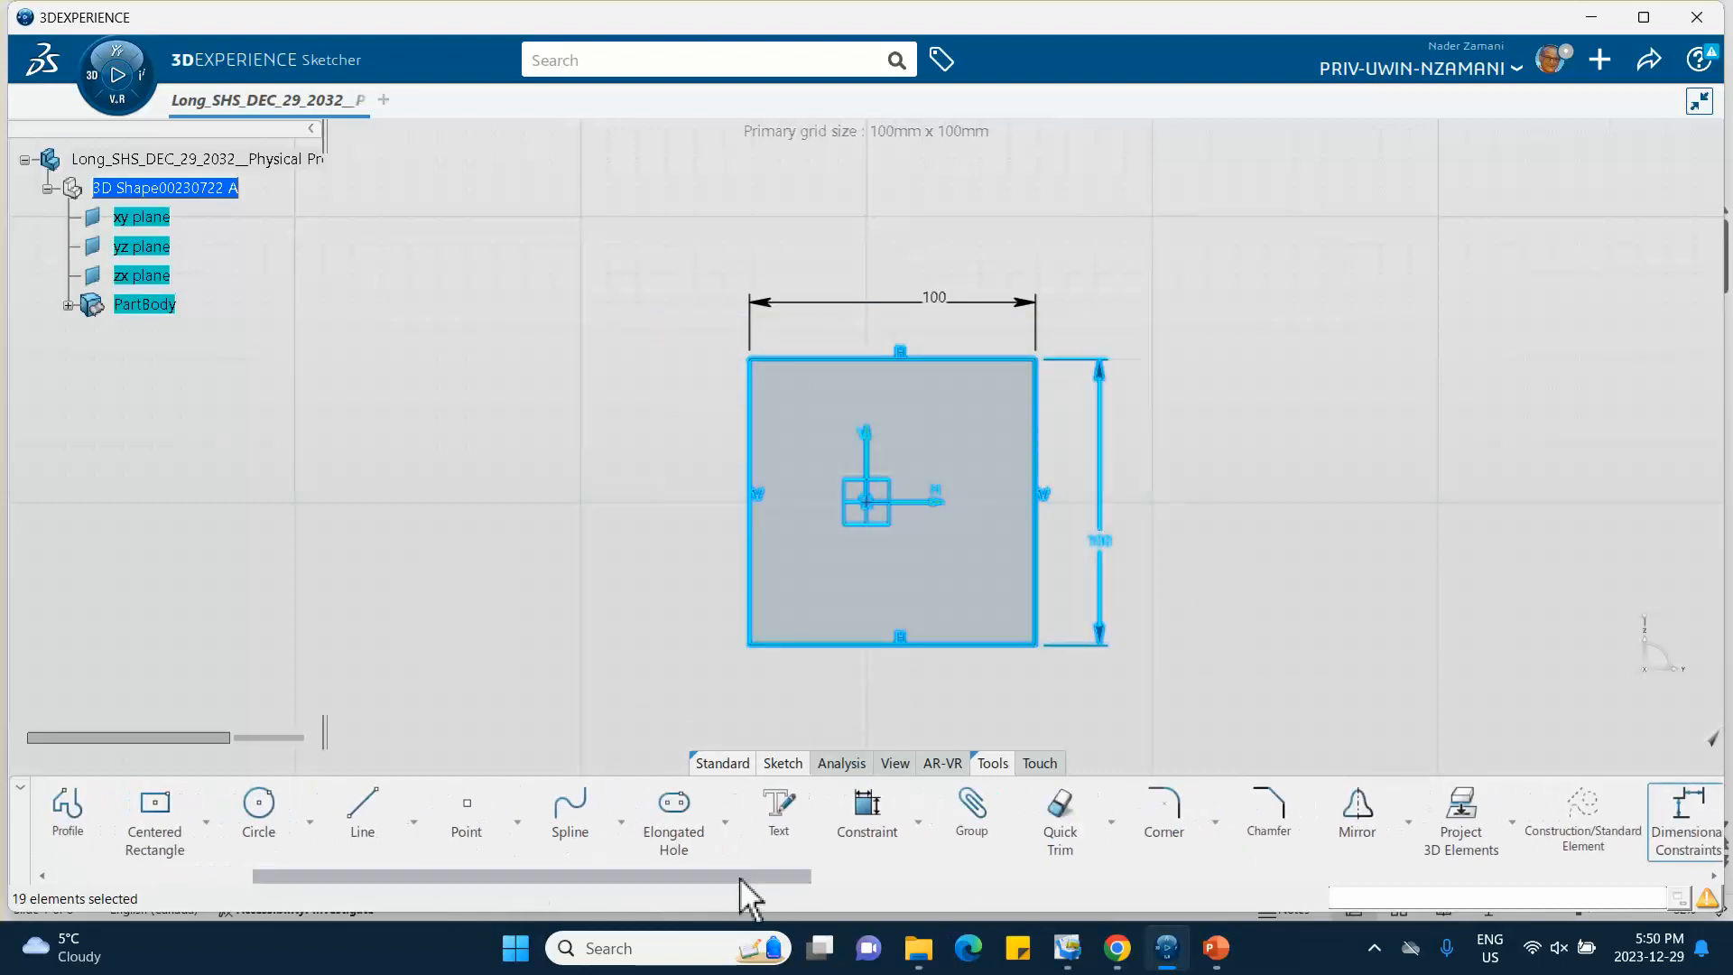
click(1164, 803)
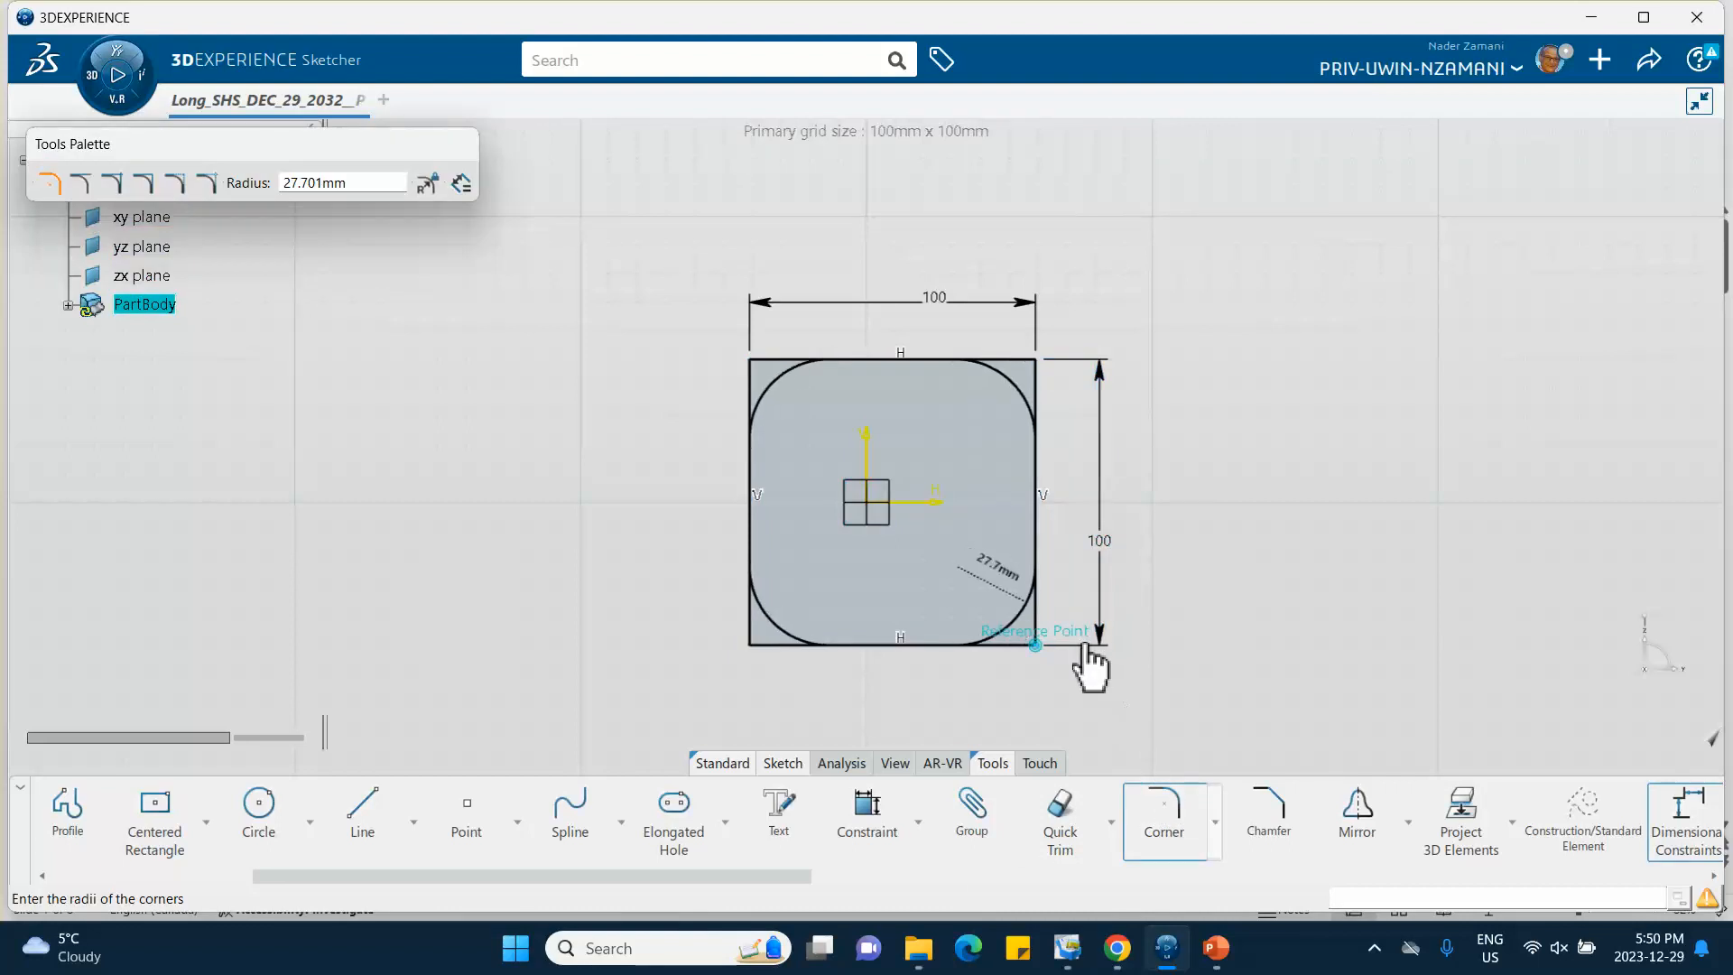
click(1090, 666)
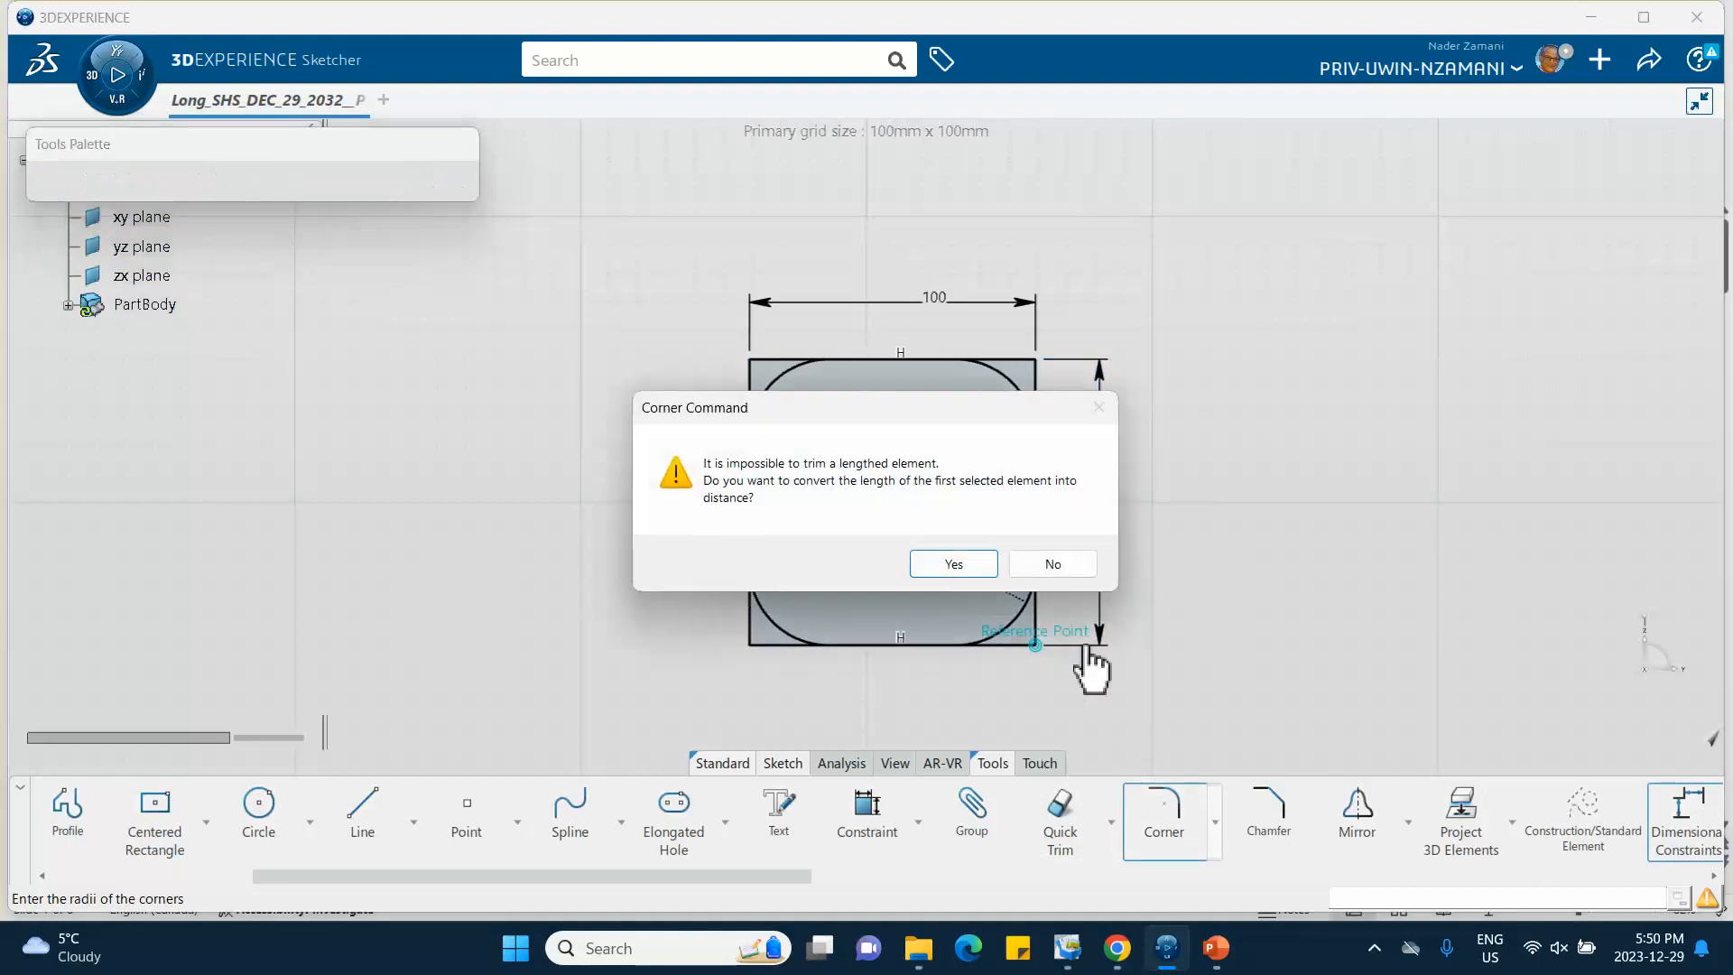
click(953, 562)
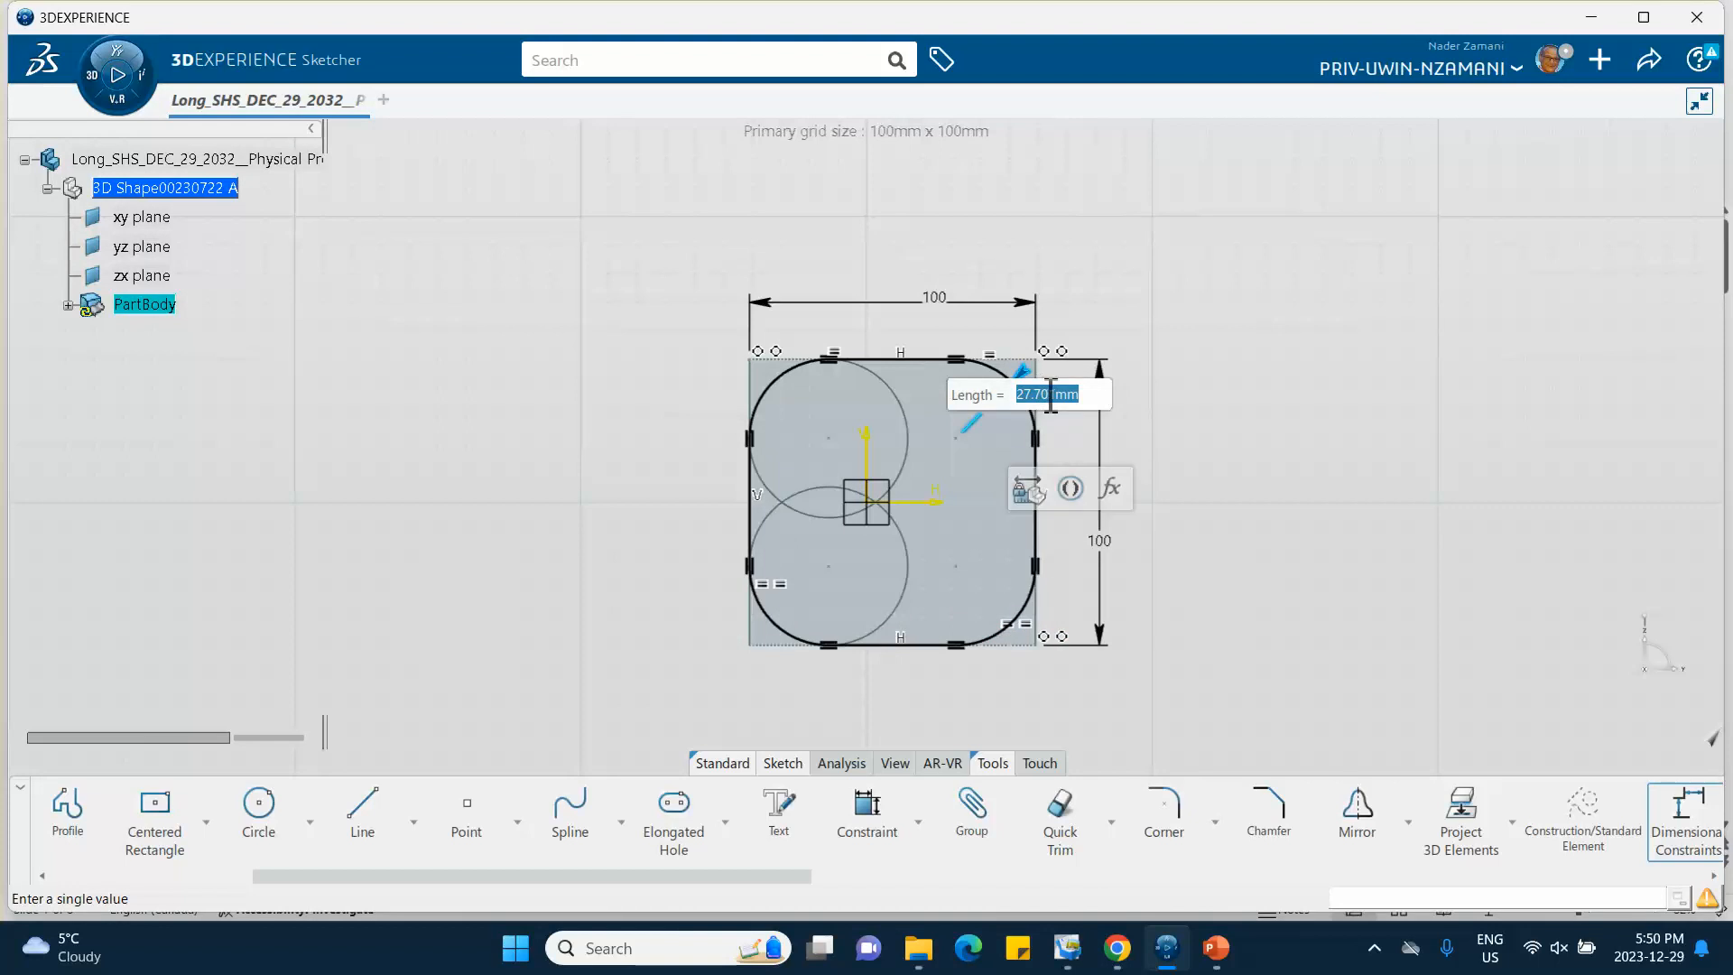
Step: Set the corner radius of the square profile to 8.6 mm and leave the sketch
text(8.6)
key(Return)
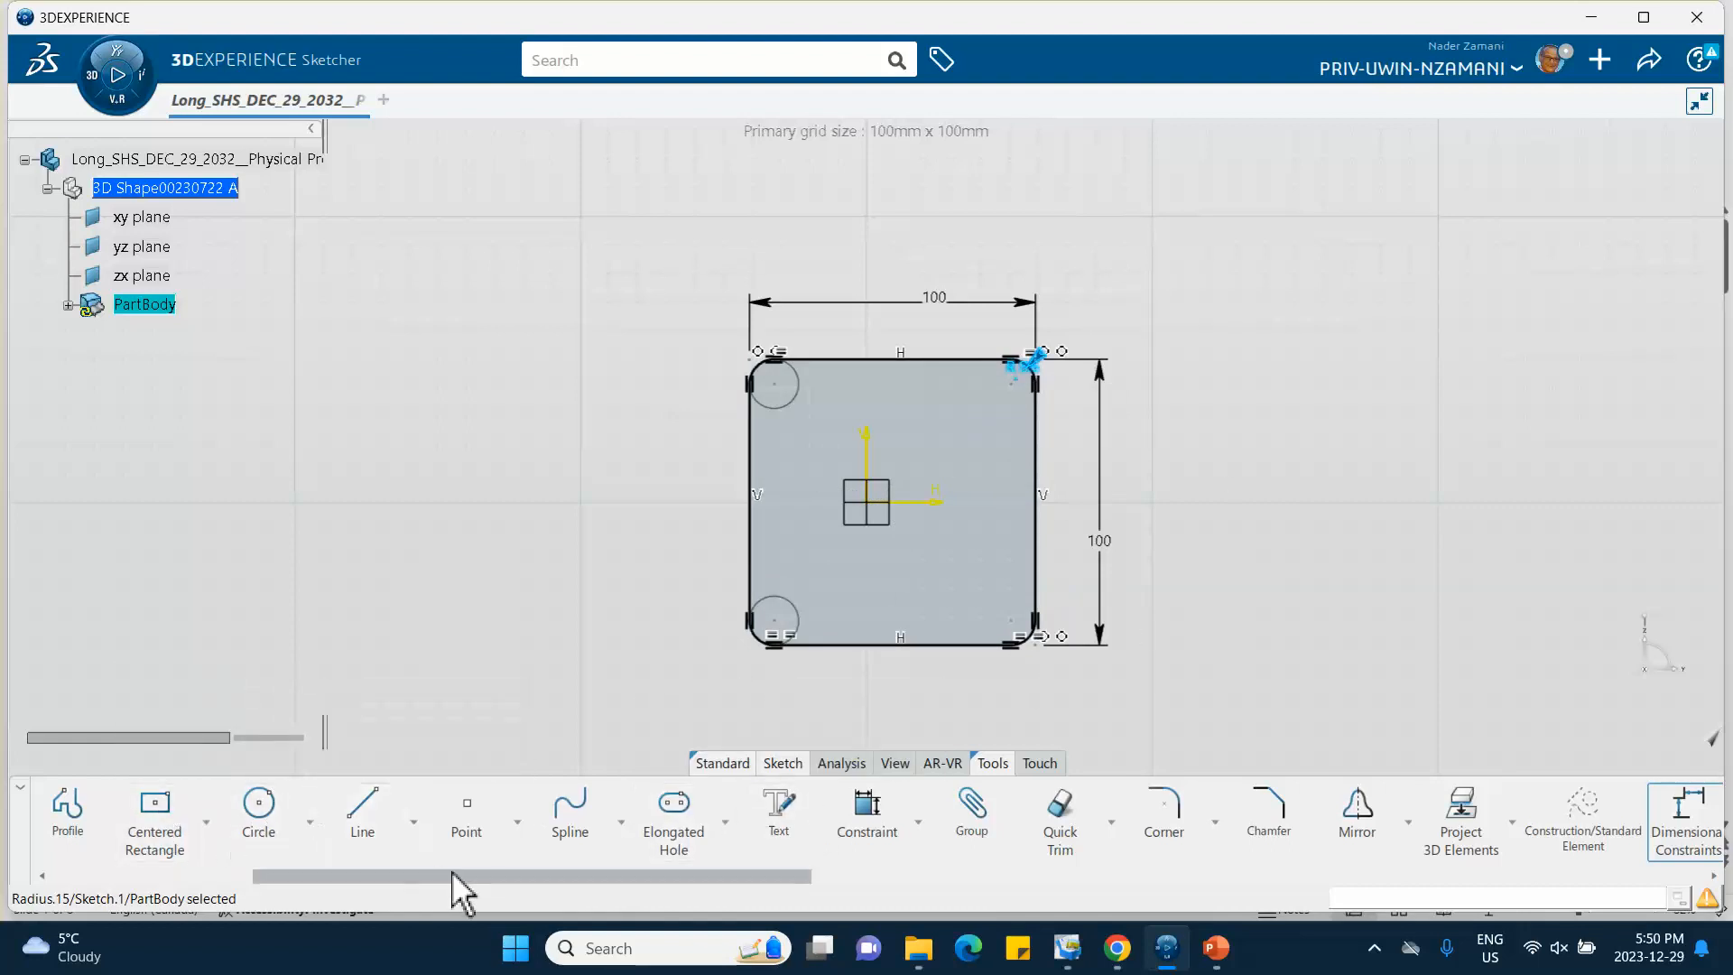
drag(461, 893, 331, 861)
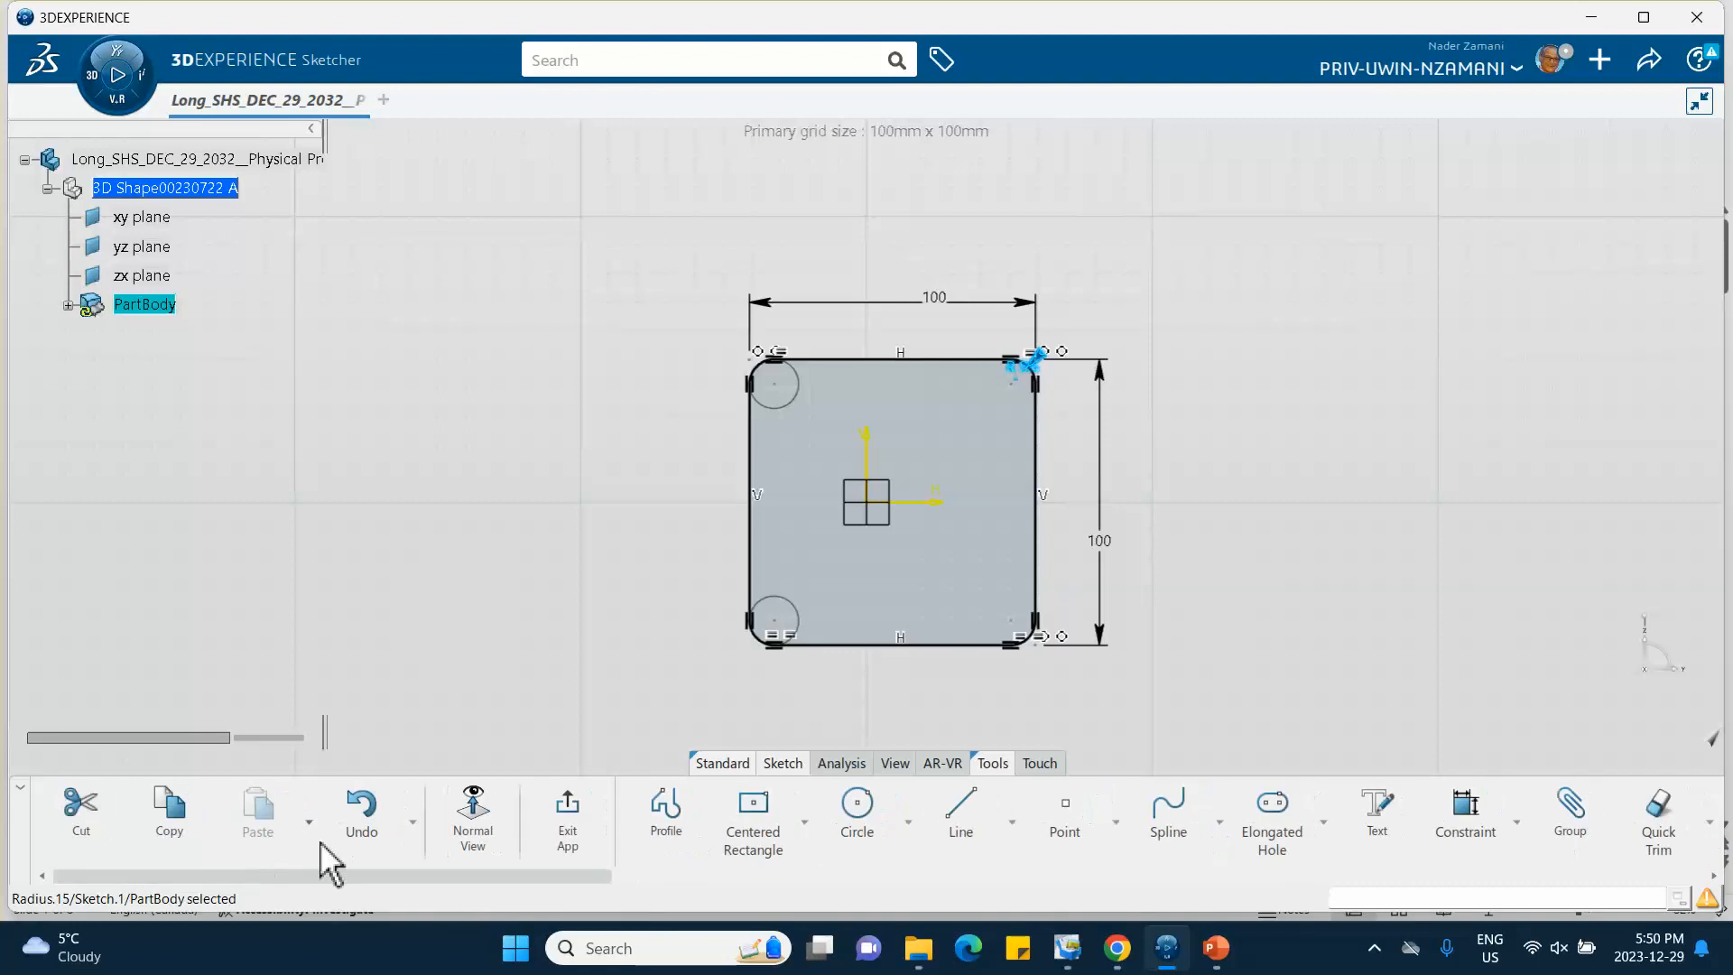
click(568, 794)
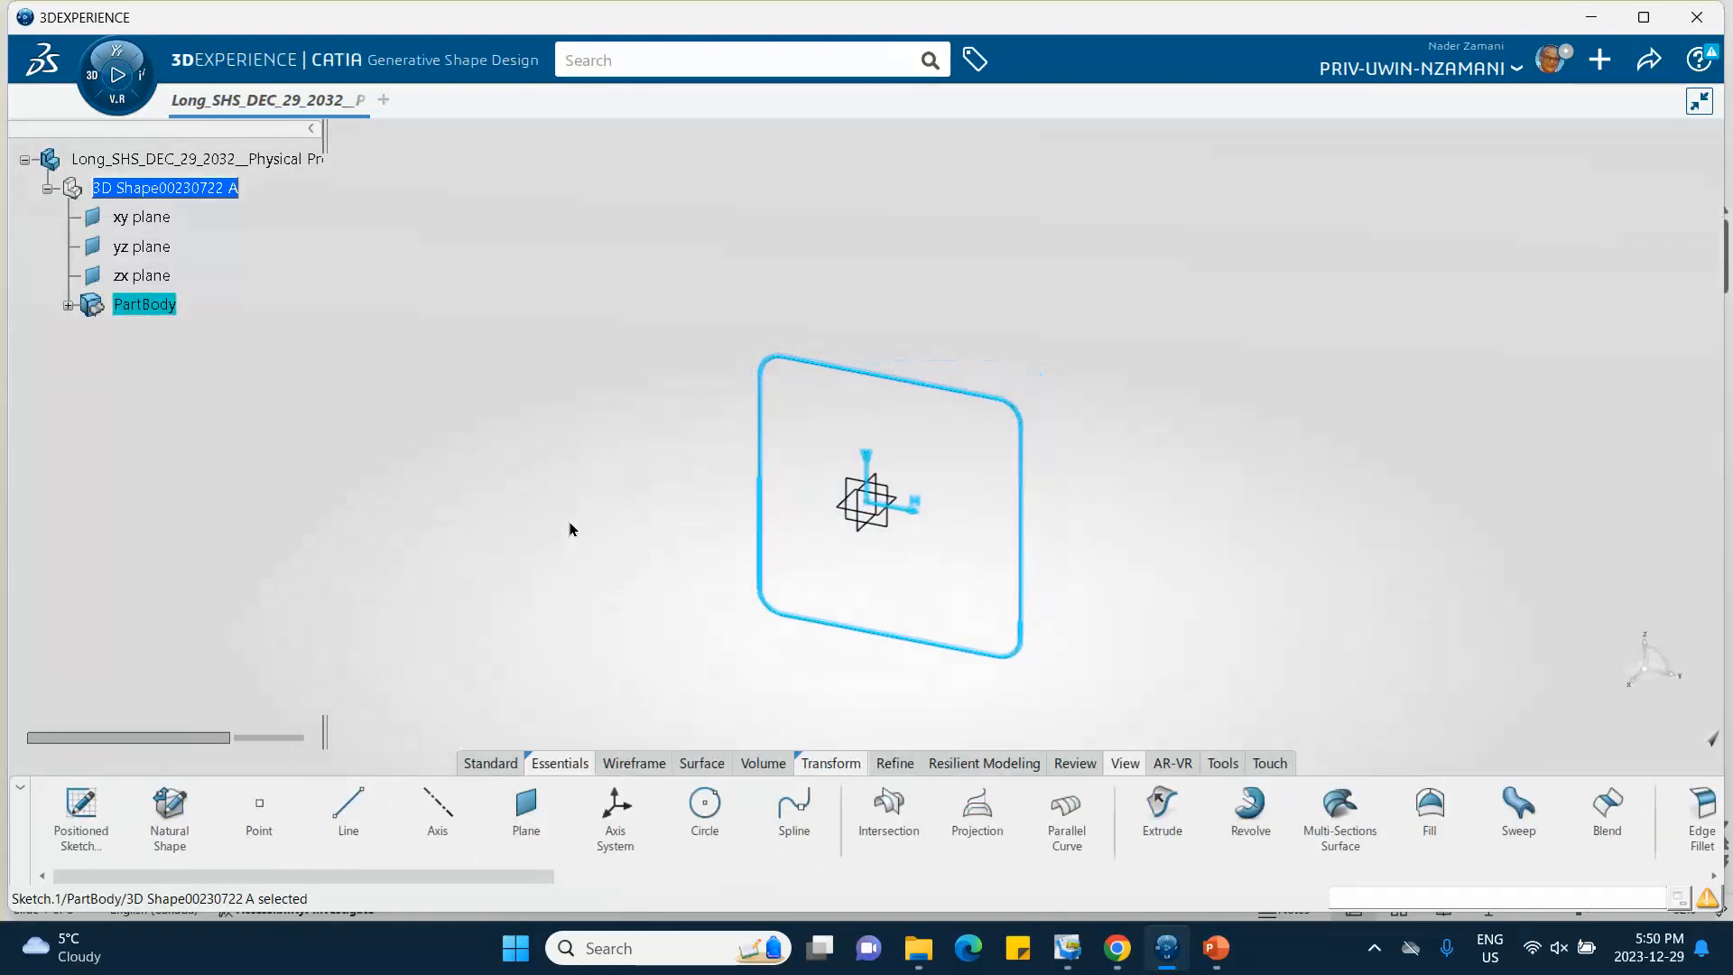
Step: Extrude the rounded square profile as a surface with a length of 875 mm, mirrored to both sides of the sketch plane
mouse_move(542, 494)
middle_down()
mouse_move(526, 367)
mouse_move(502, 359)
middle_up()
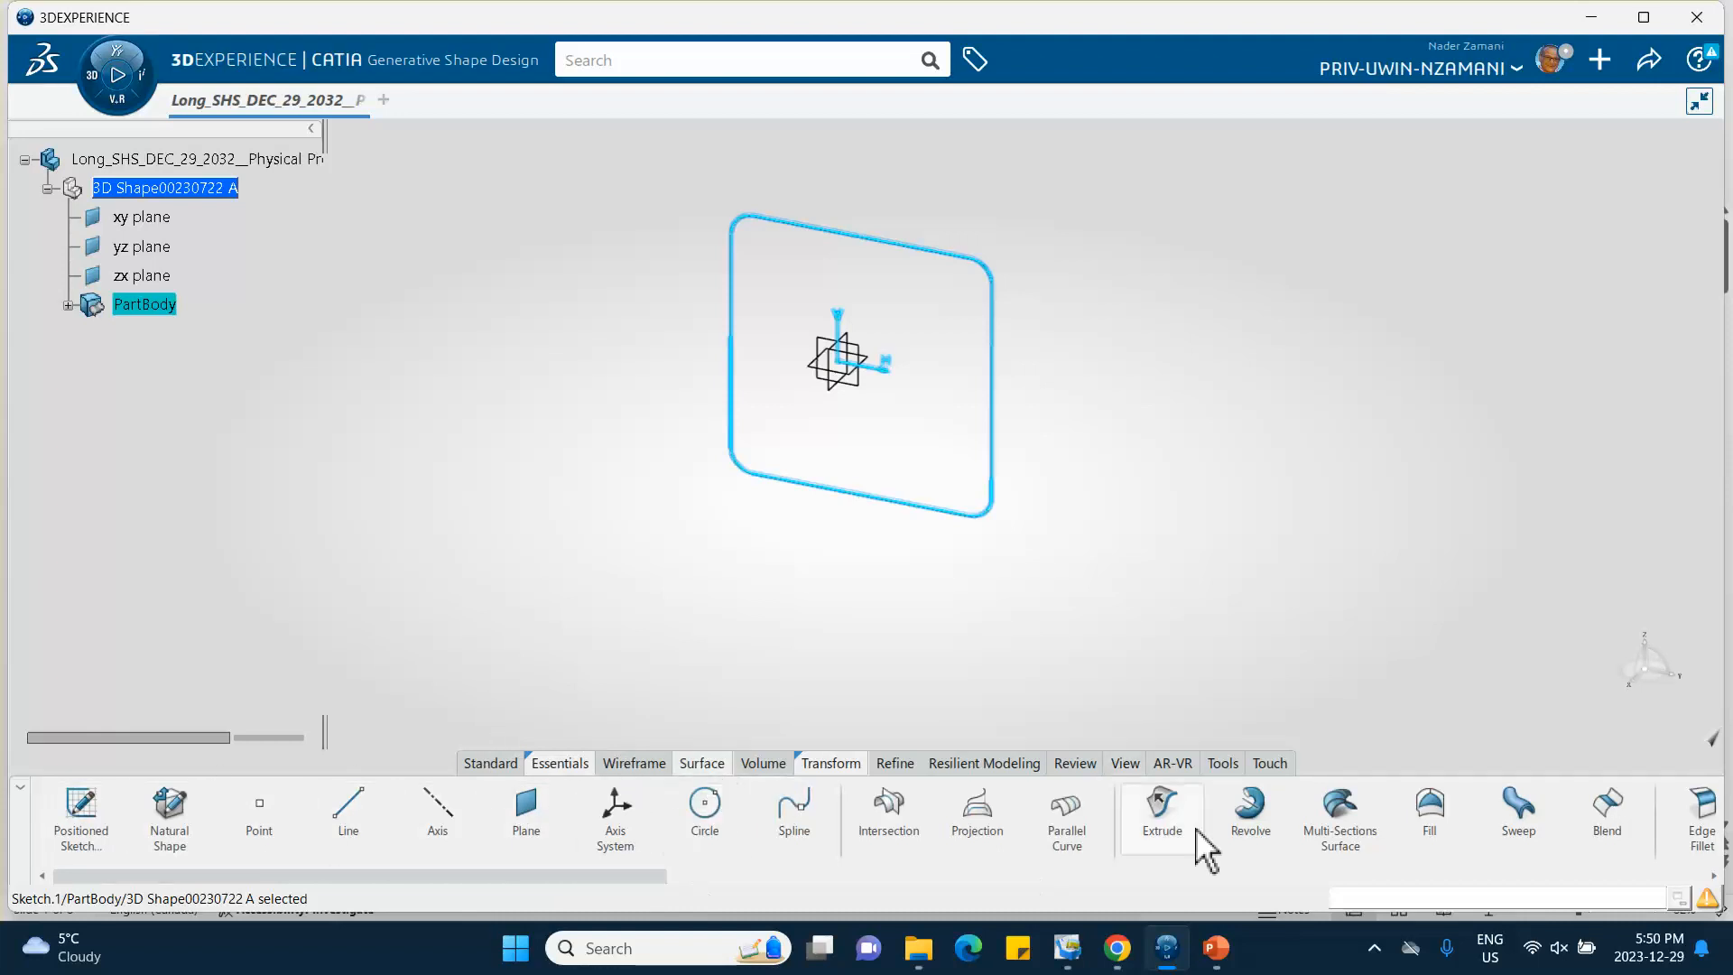
click(1173, 801)
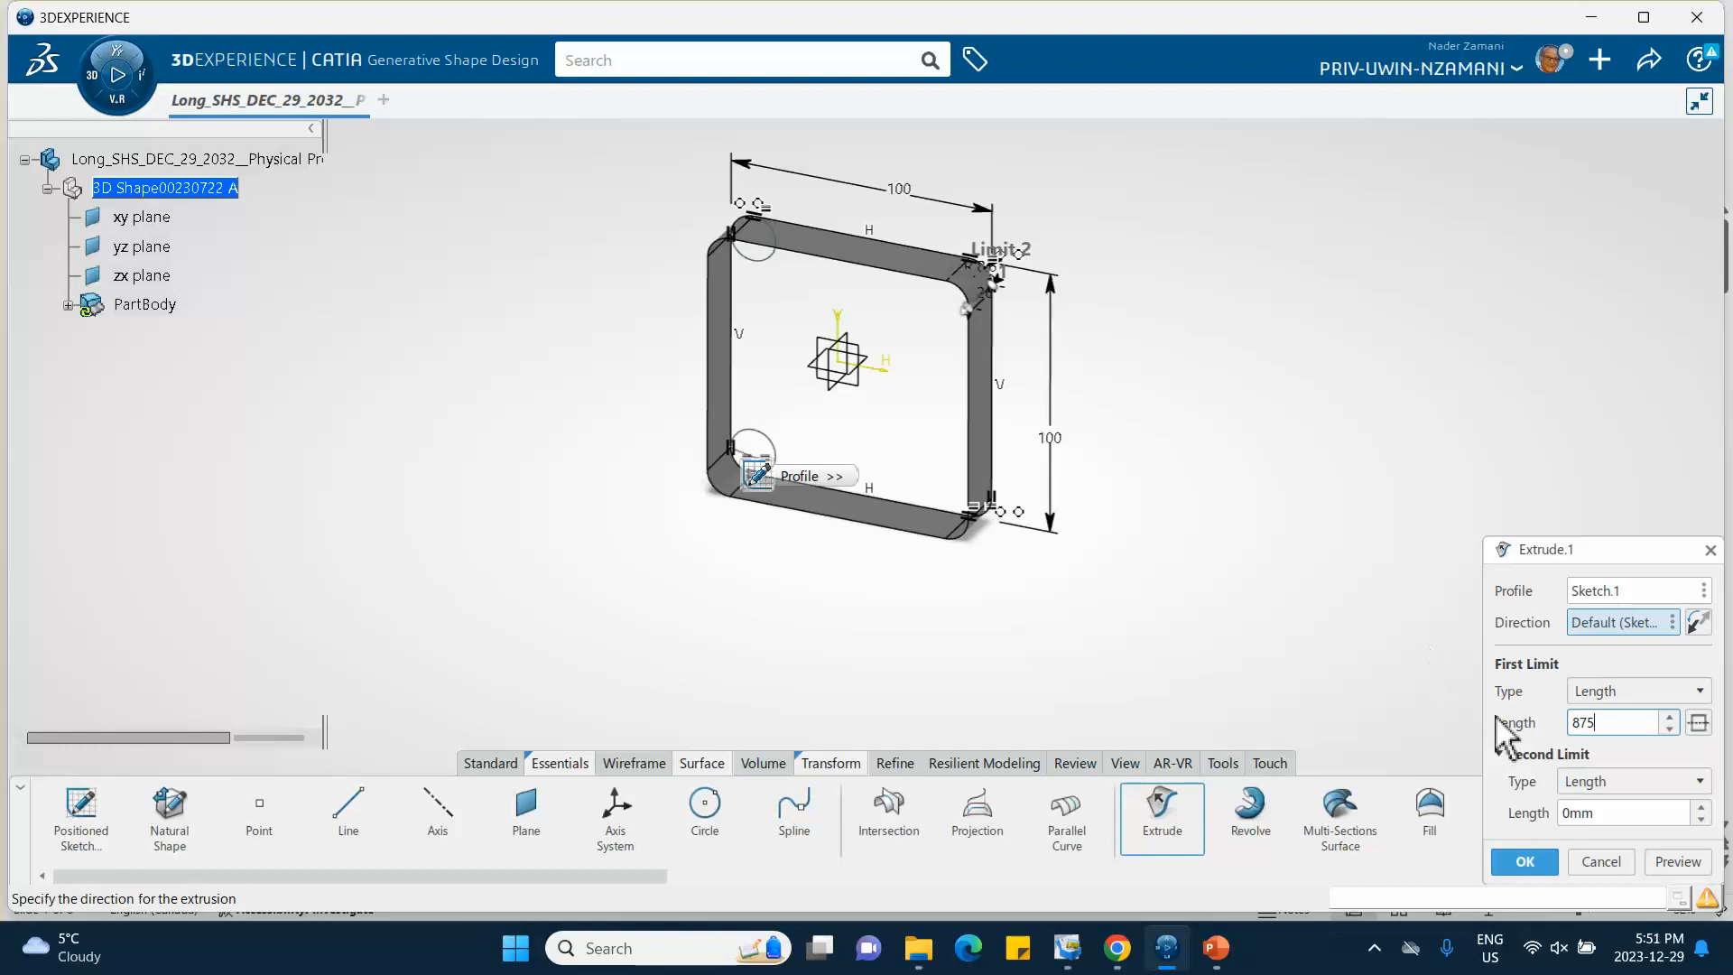
click(1698, 722)
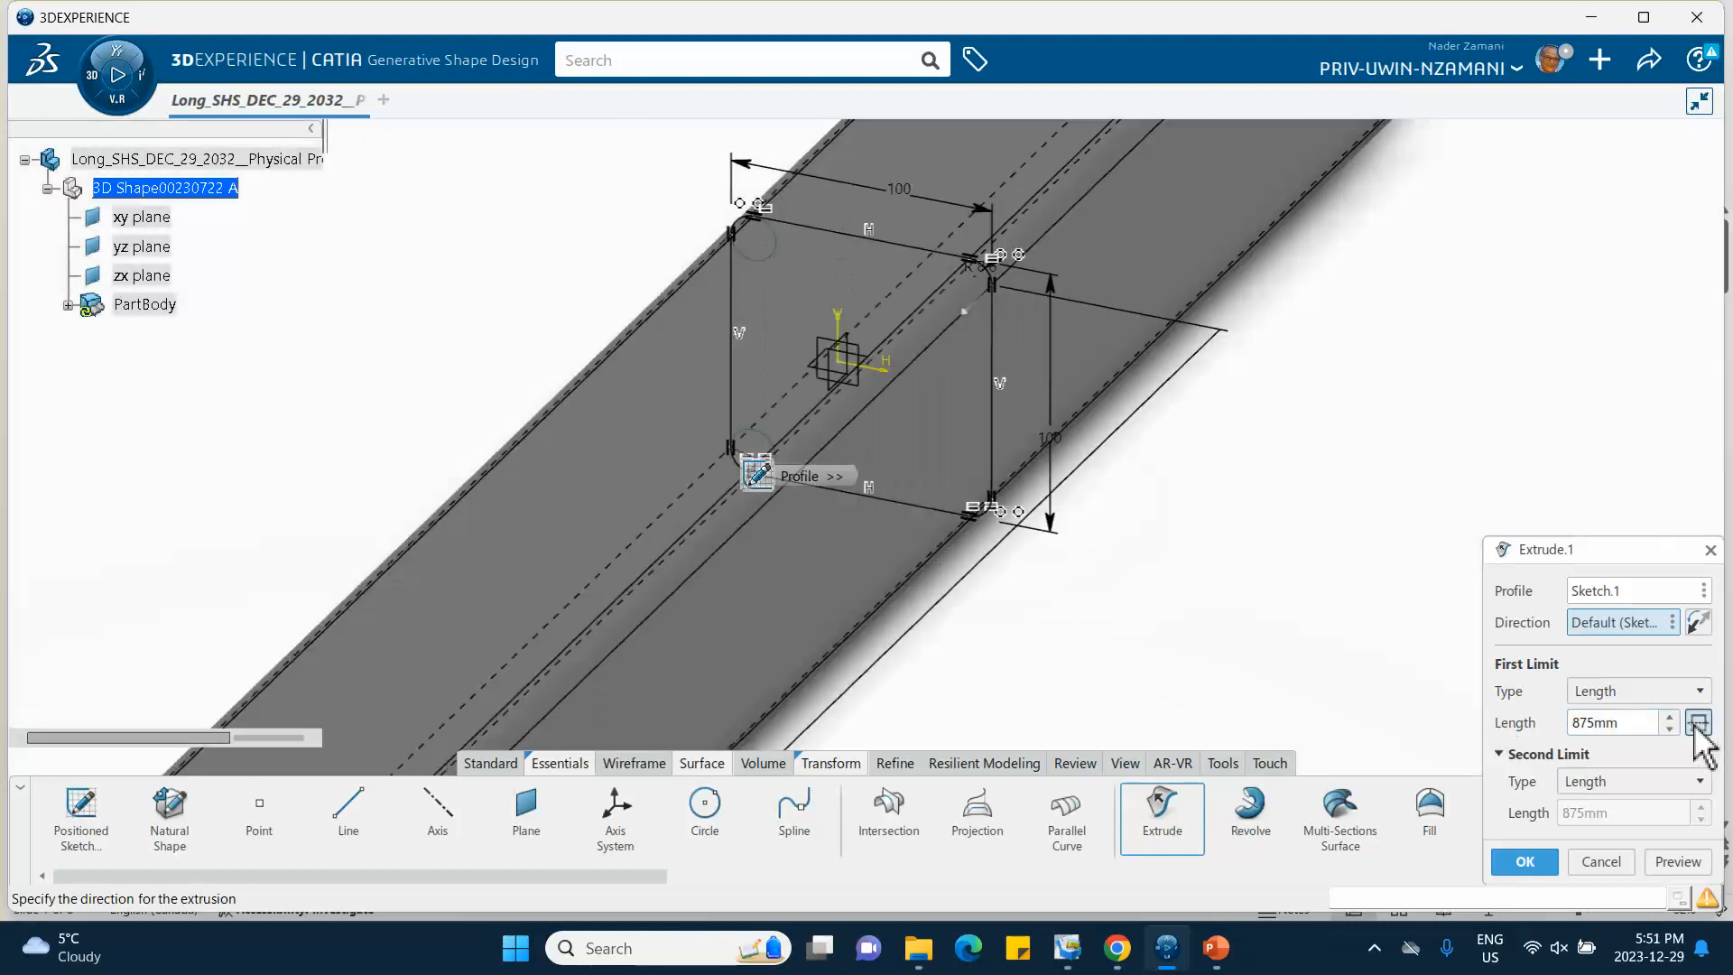
middle_drag(1233, 454, 1219, 618)
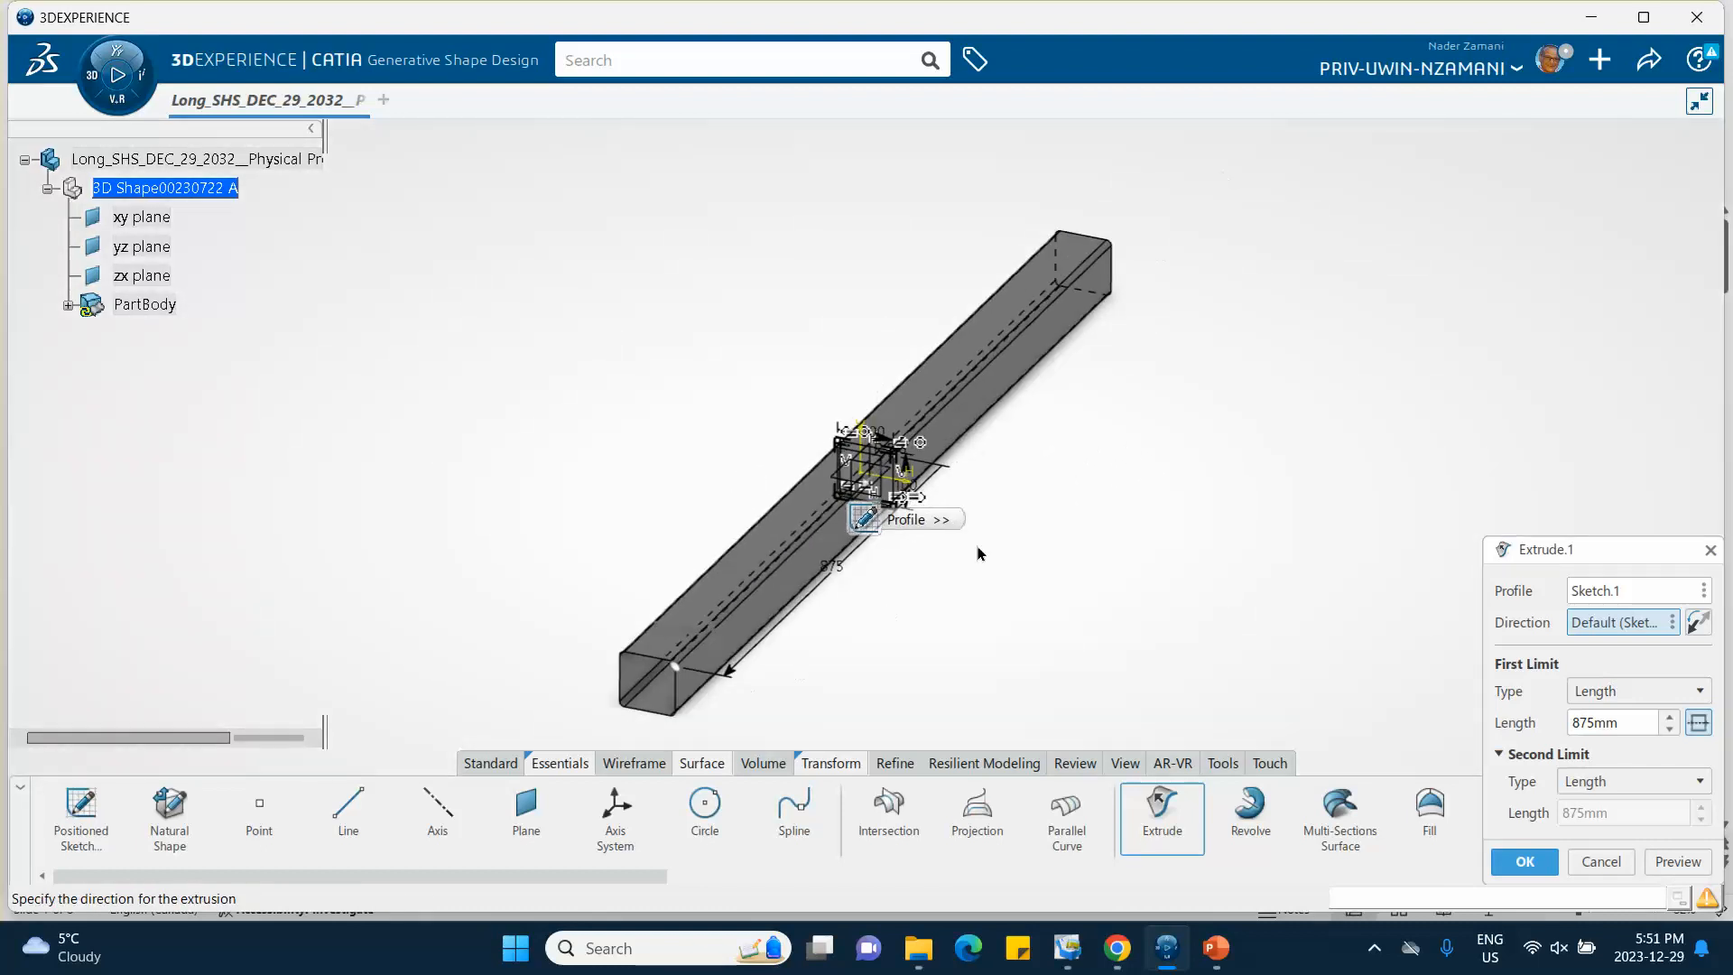
click(1531, 862)
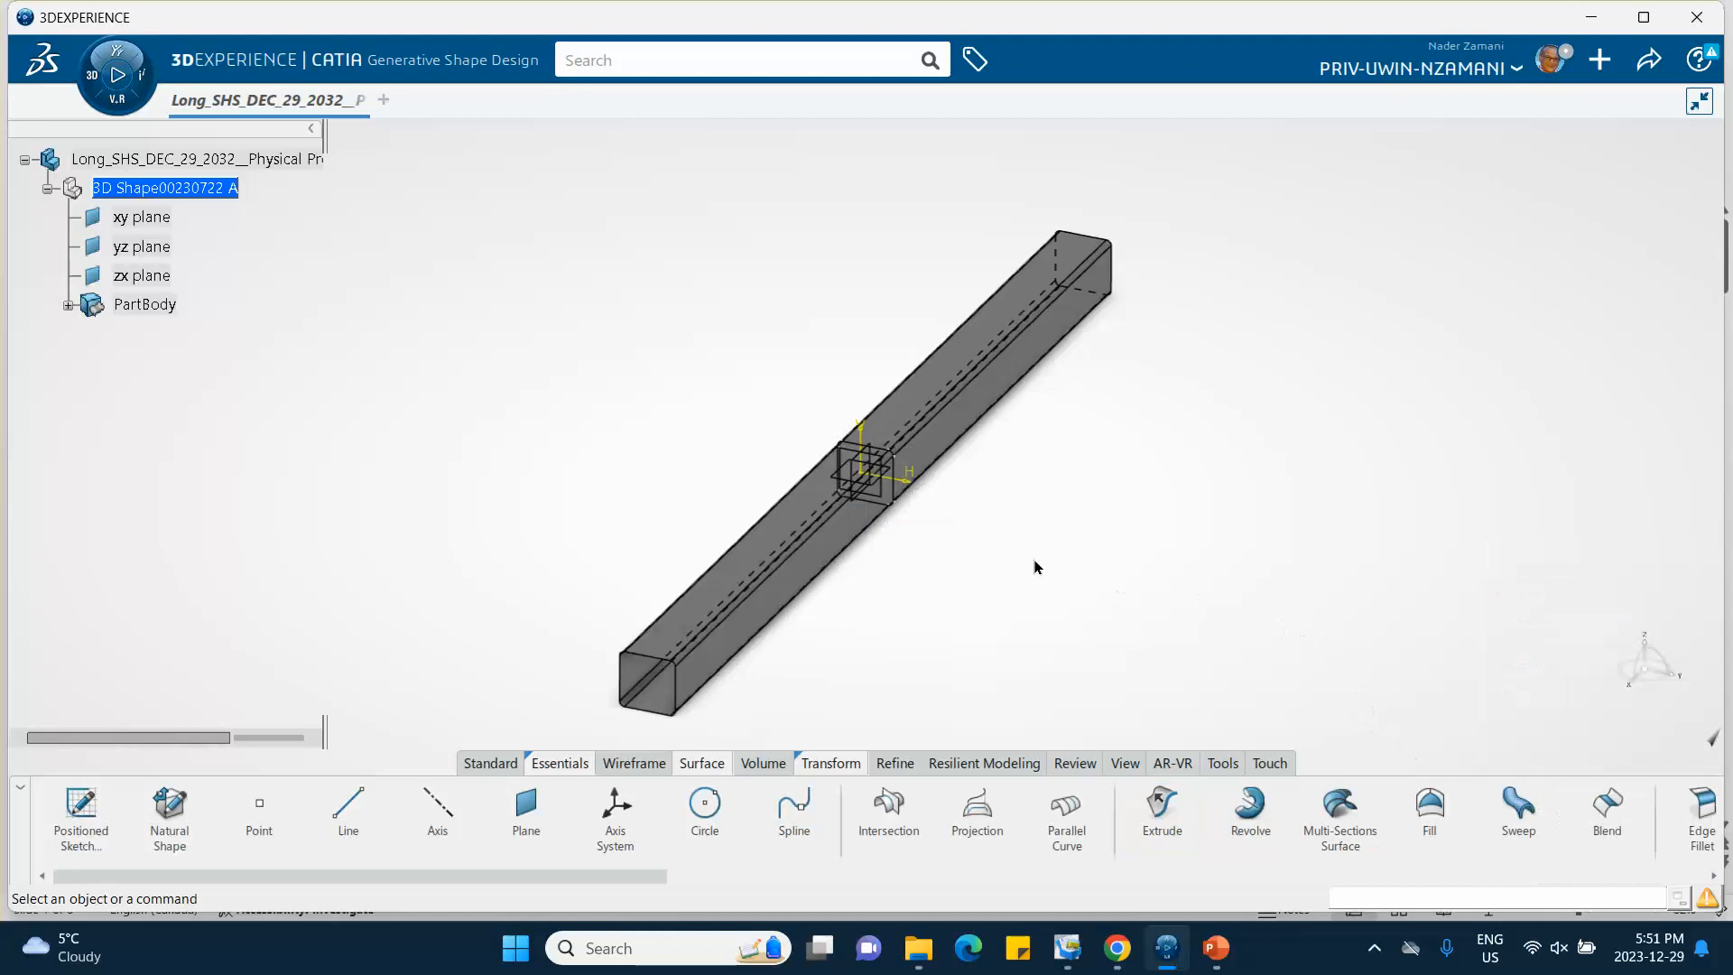
Step: Change the view mode of the extruded tube to shading without edges, trying the shaded-with-edges mode as well
middle_drag(1035, 567, 1092, 453)
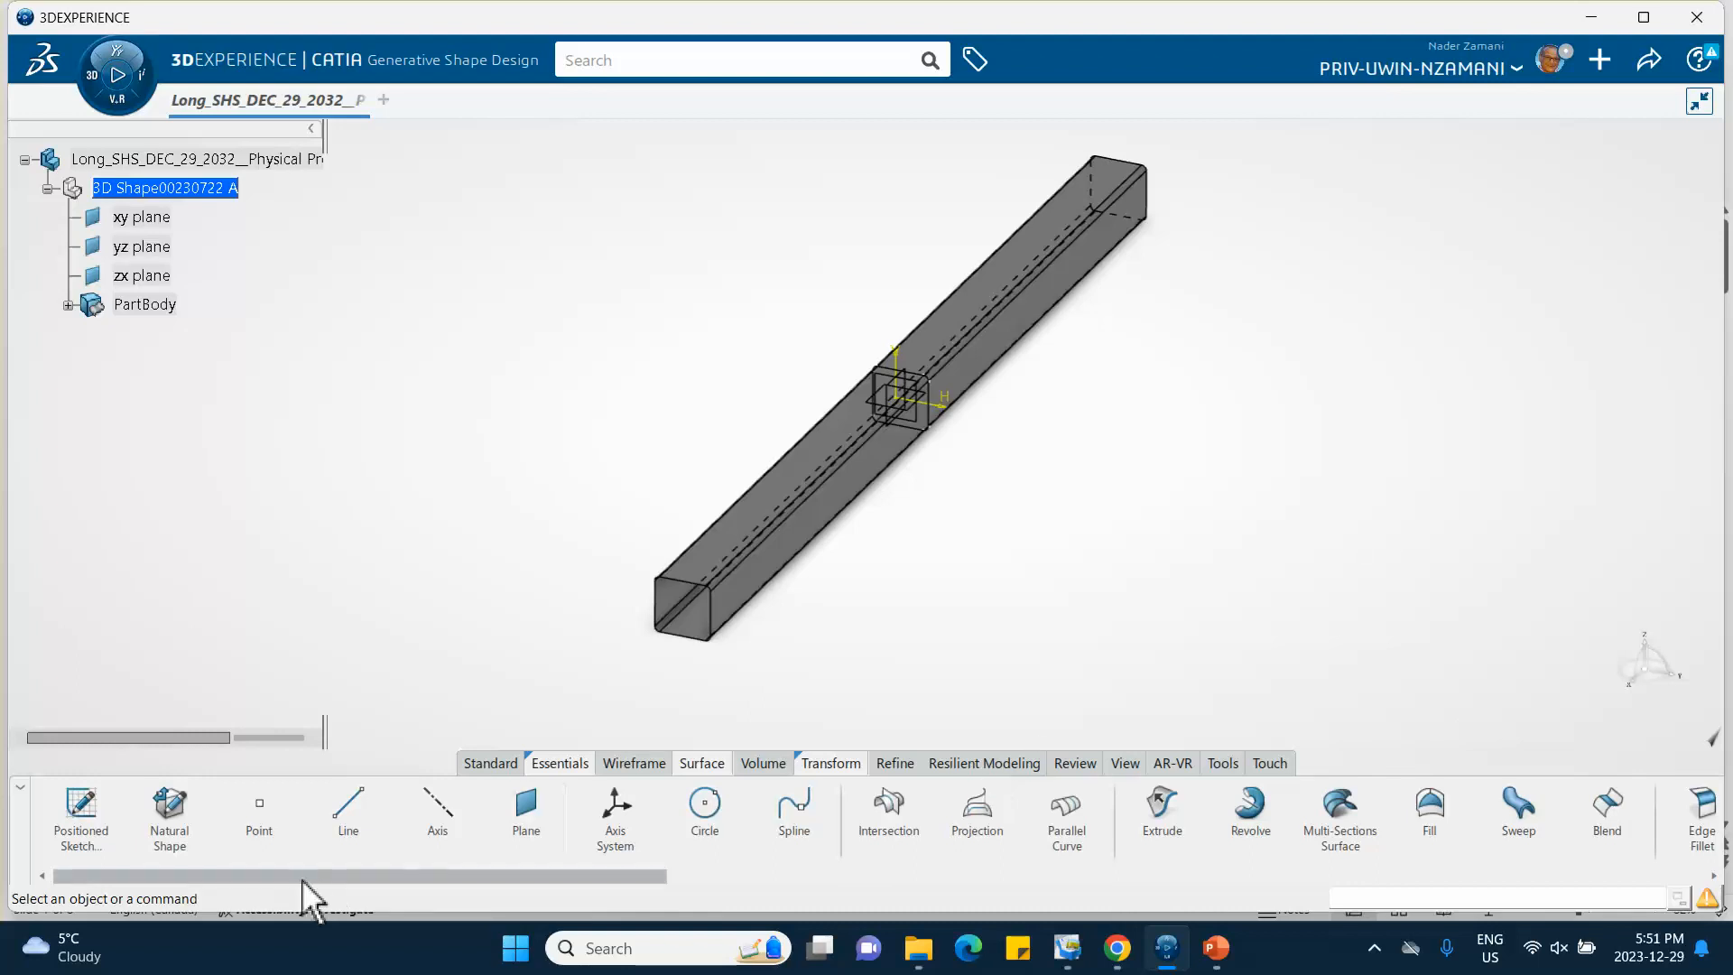
mouse_move(309, 875)
mouse_down()
mouse_move(1289, 872)
mouse_move(813, 898)
mouse_move(279, 879)
mouse_up()
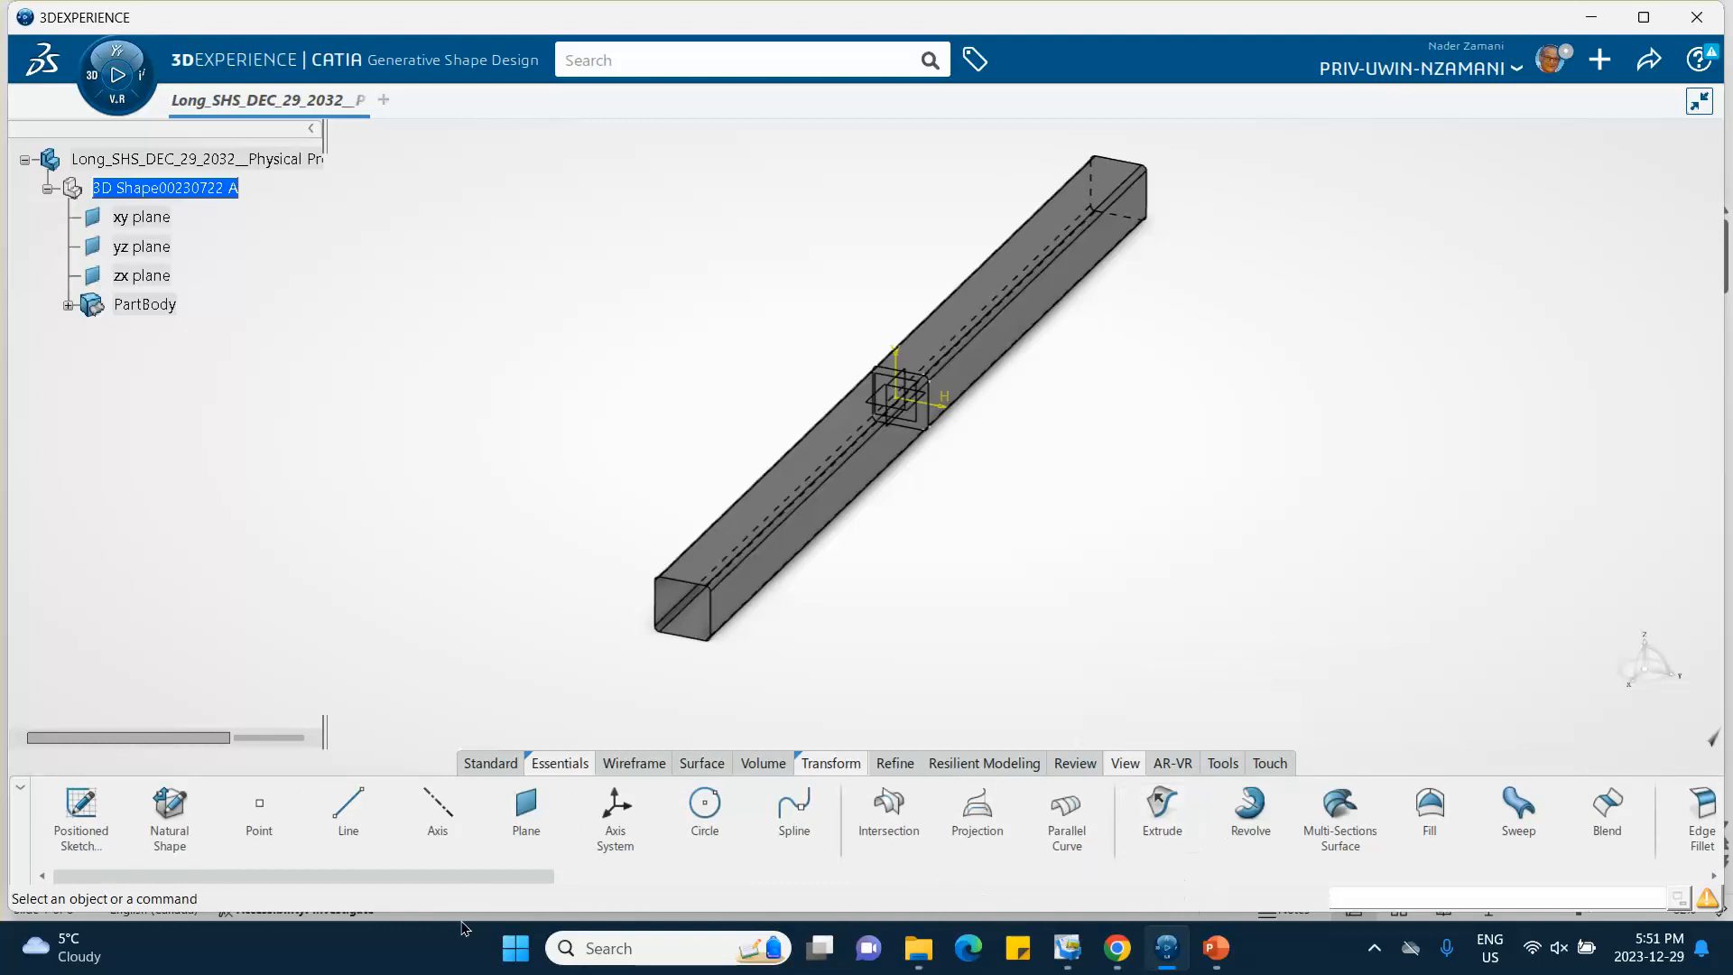
drag(488, 877, 1471, 877)
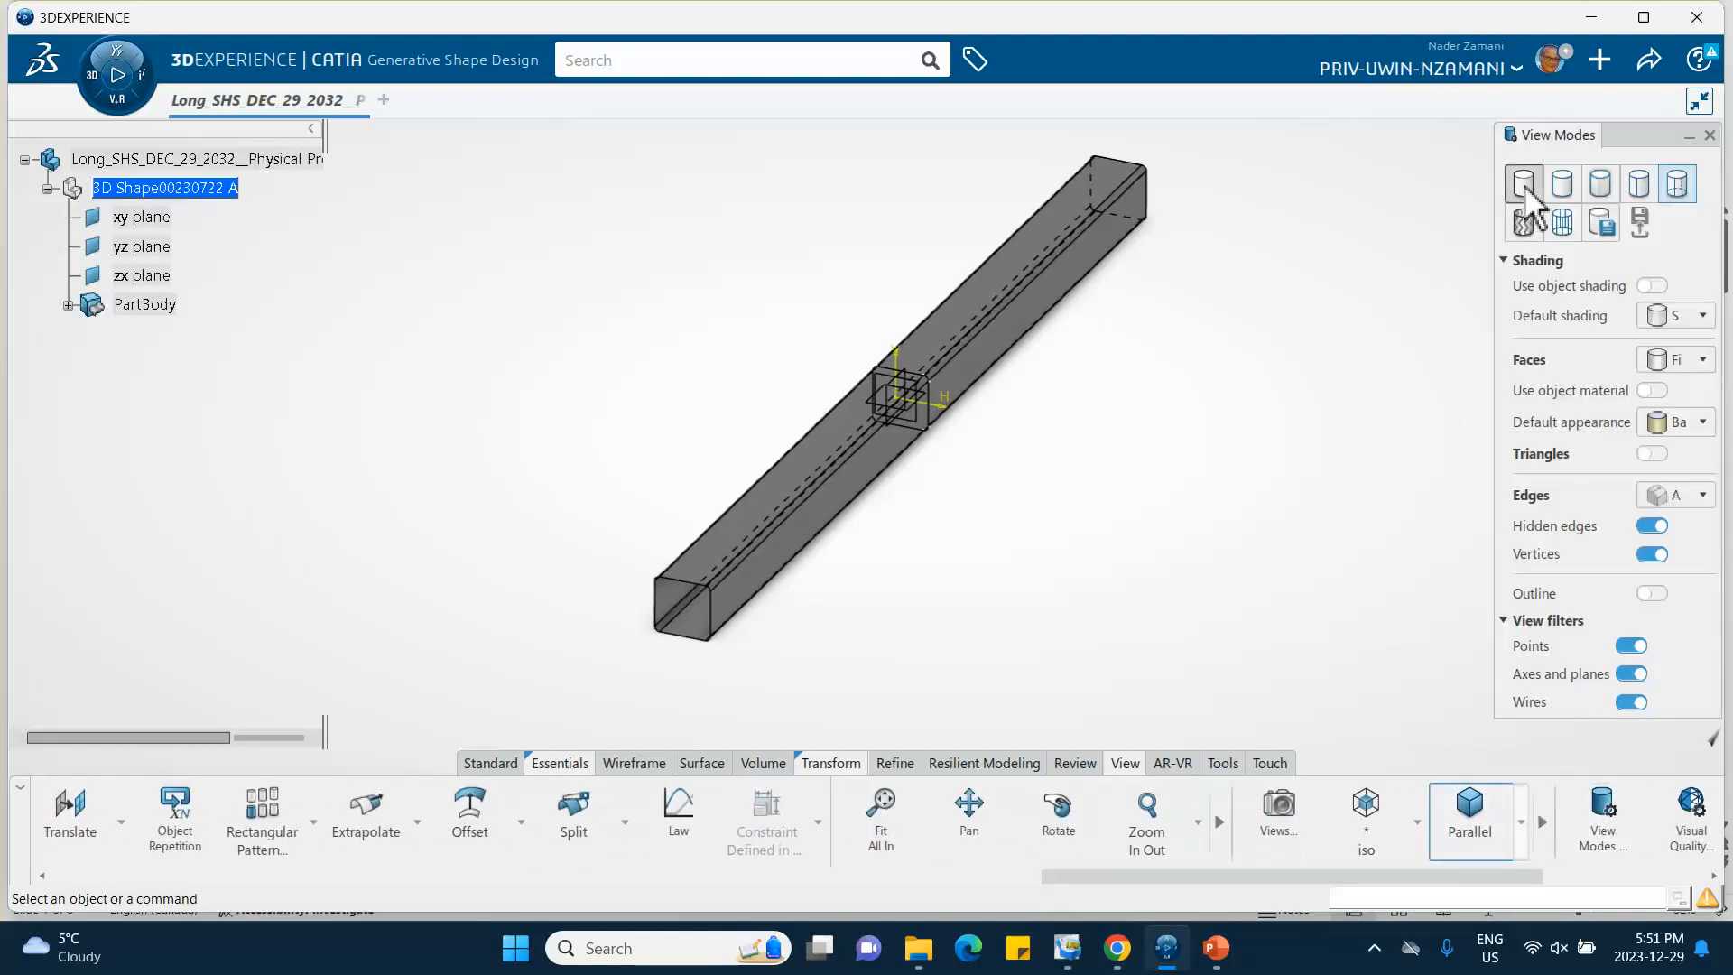
click(1523, 183)
click(1561, 185)
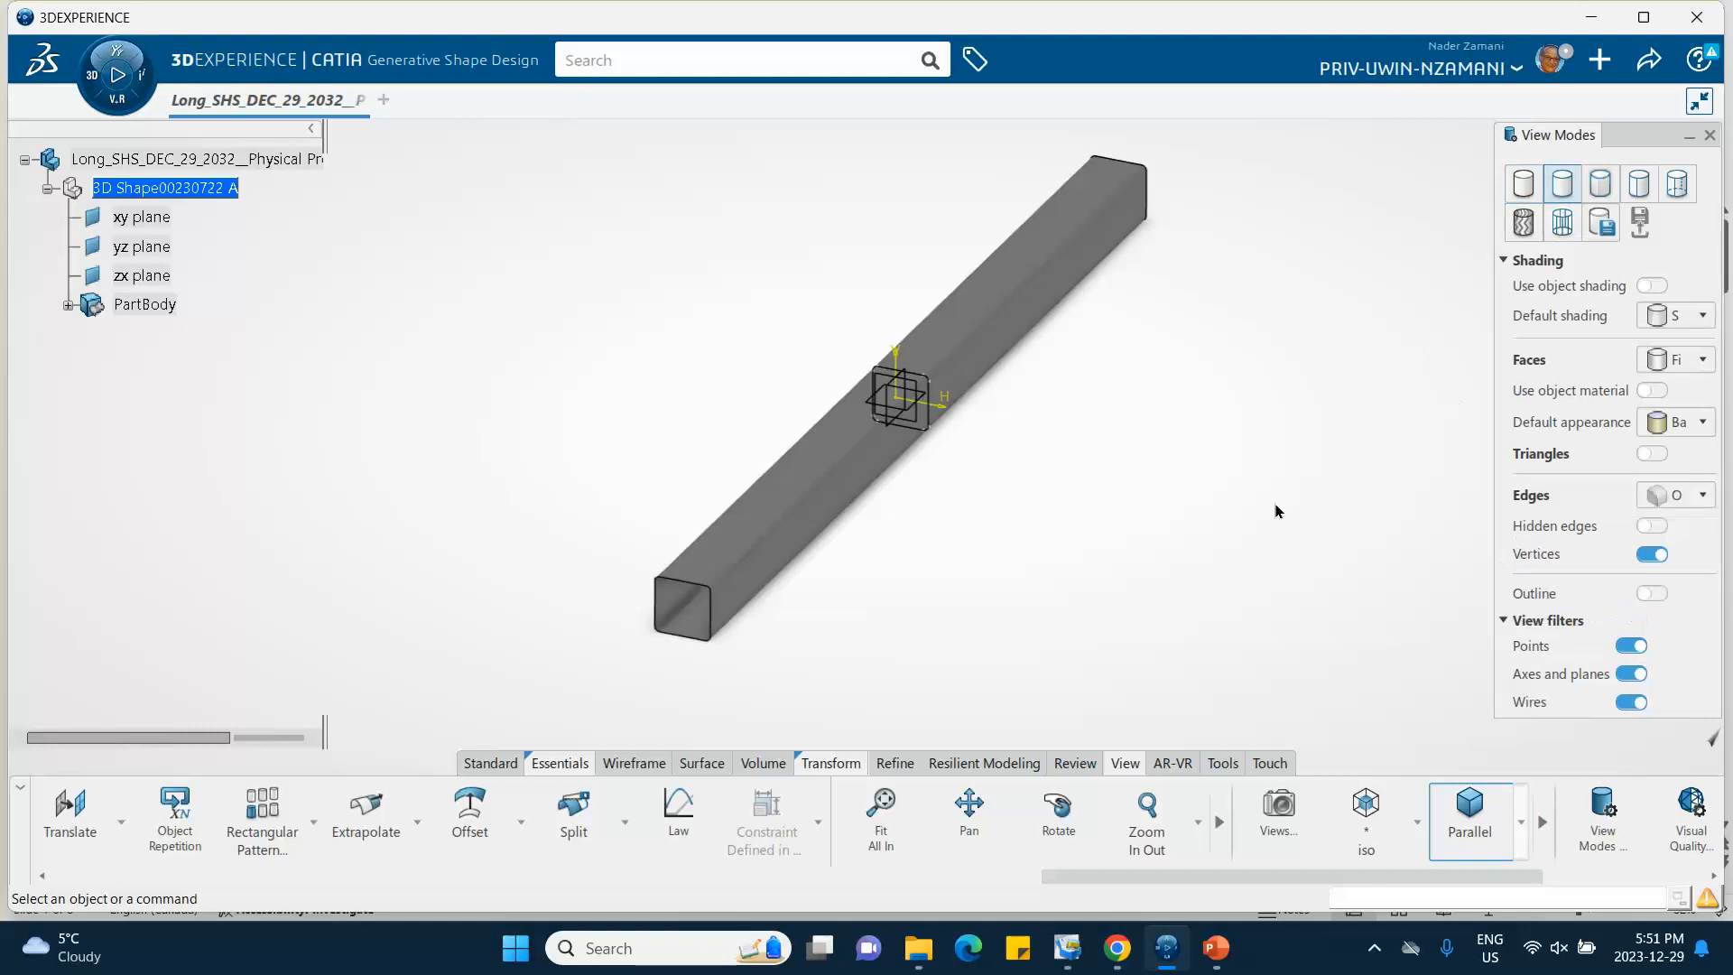
click(1523, 181)
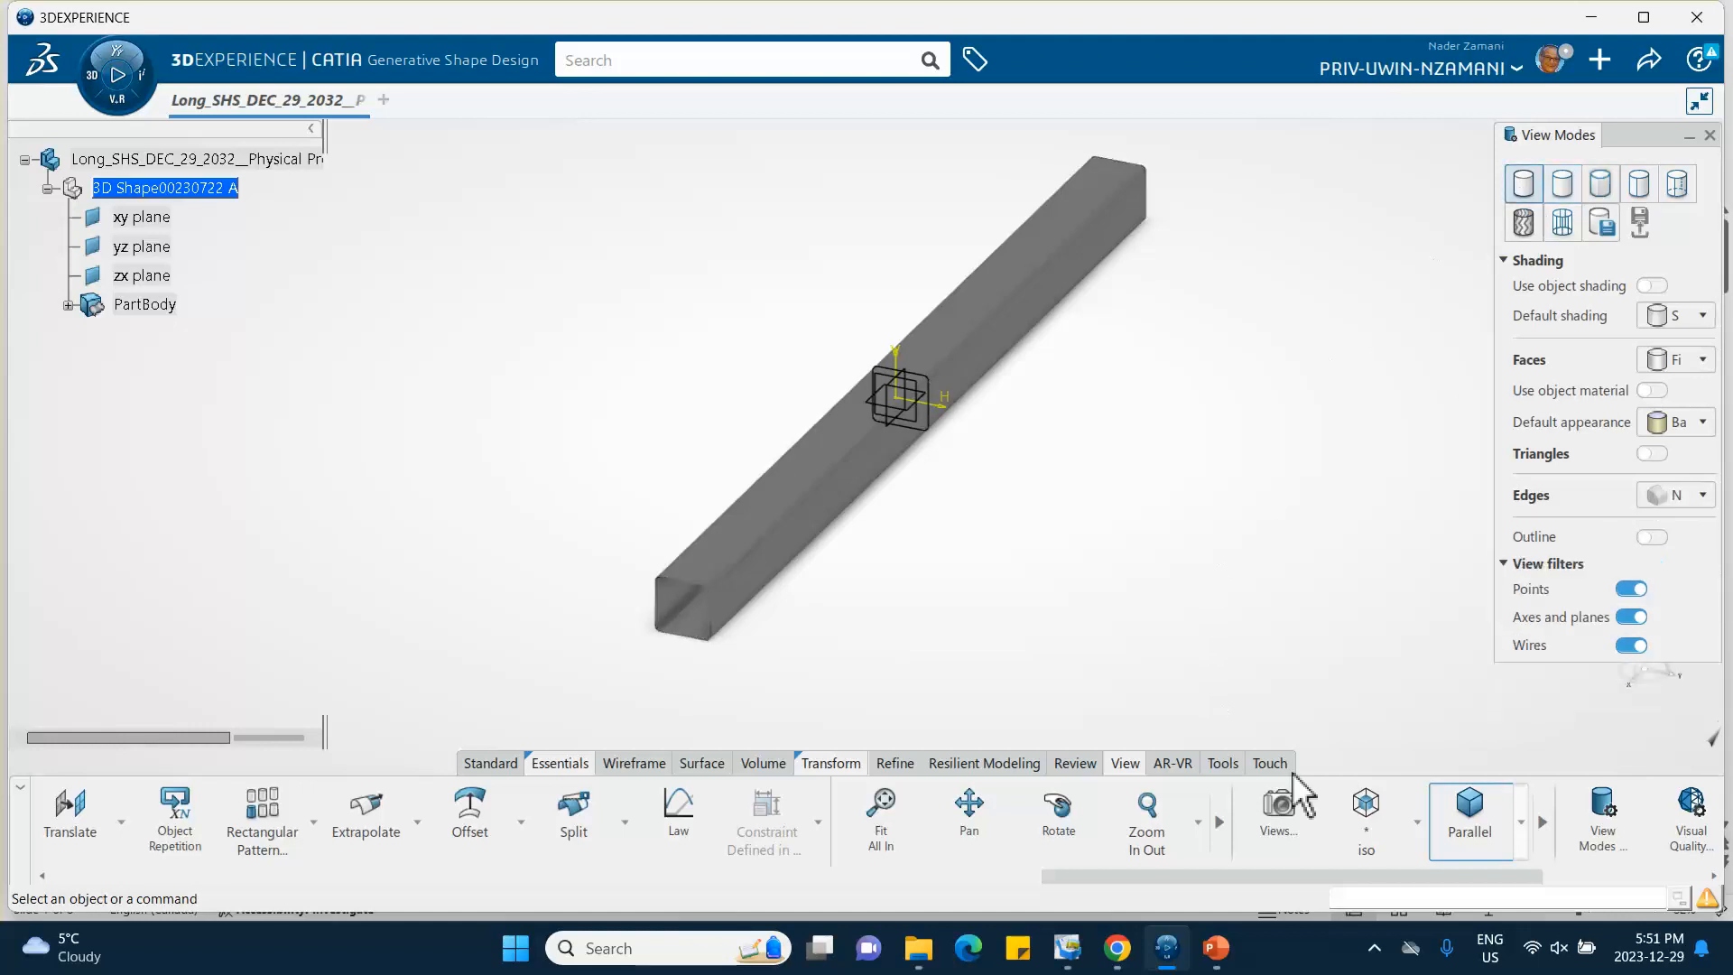
Step: Switch the tube's view mode to shading with all edges drawn, including the lines along its rounded corners
click(1708, 134)
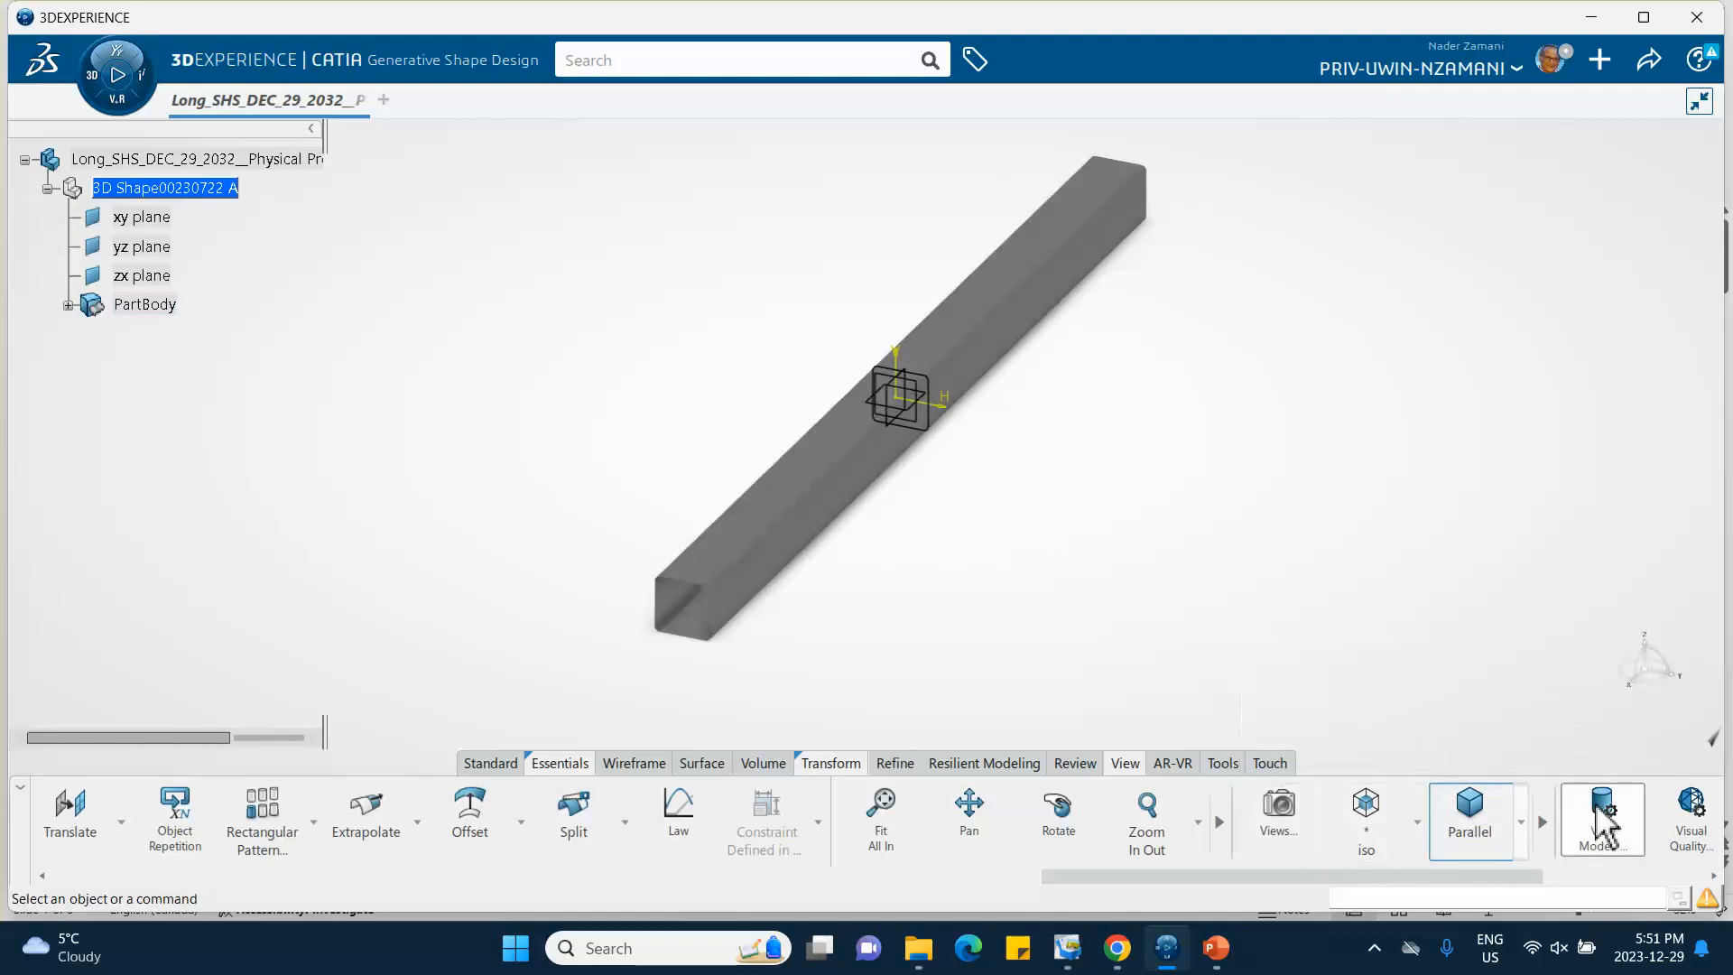
click(1601, 815)
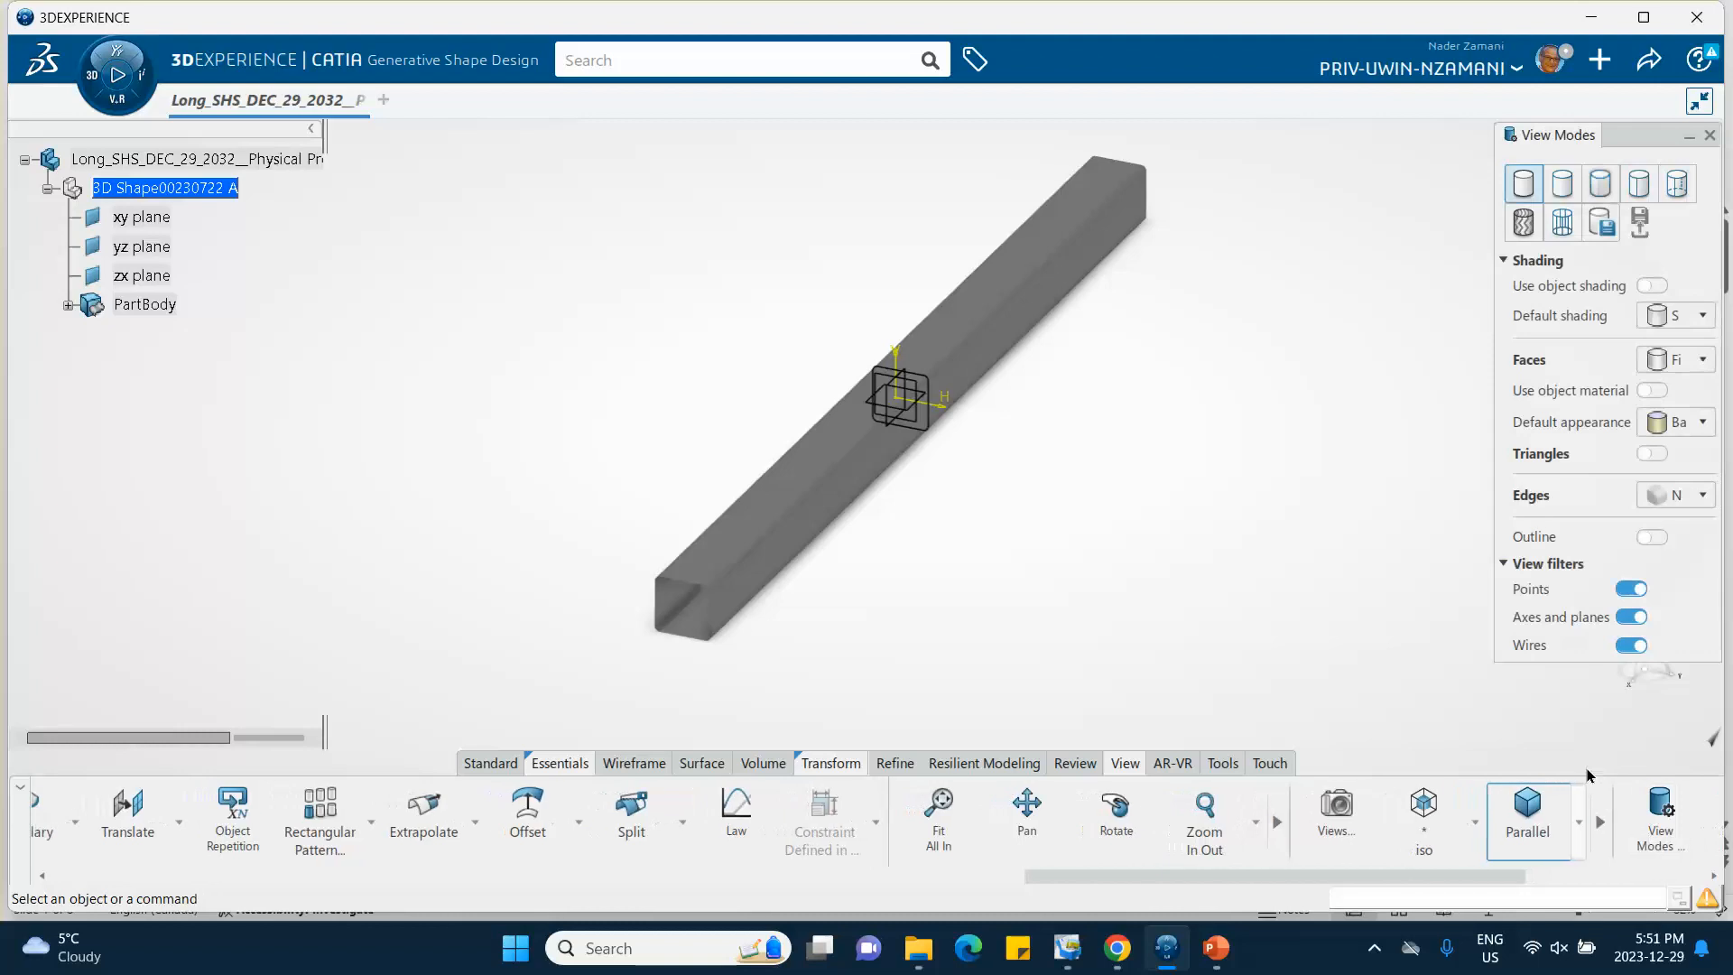
click(1563, 185)
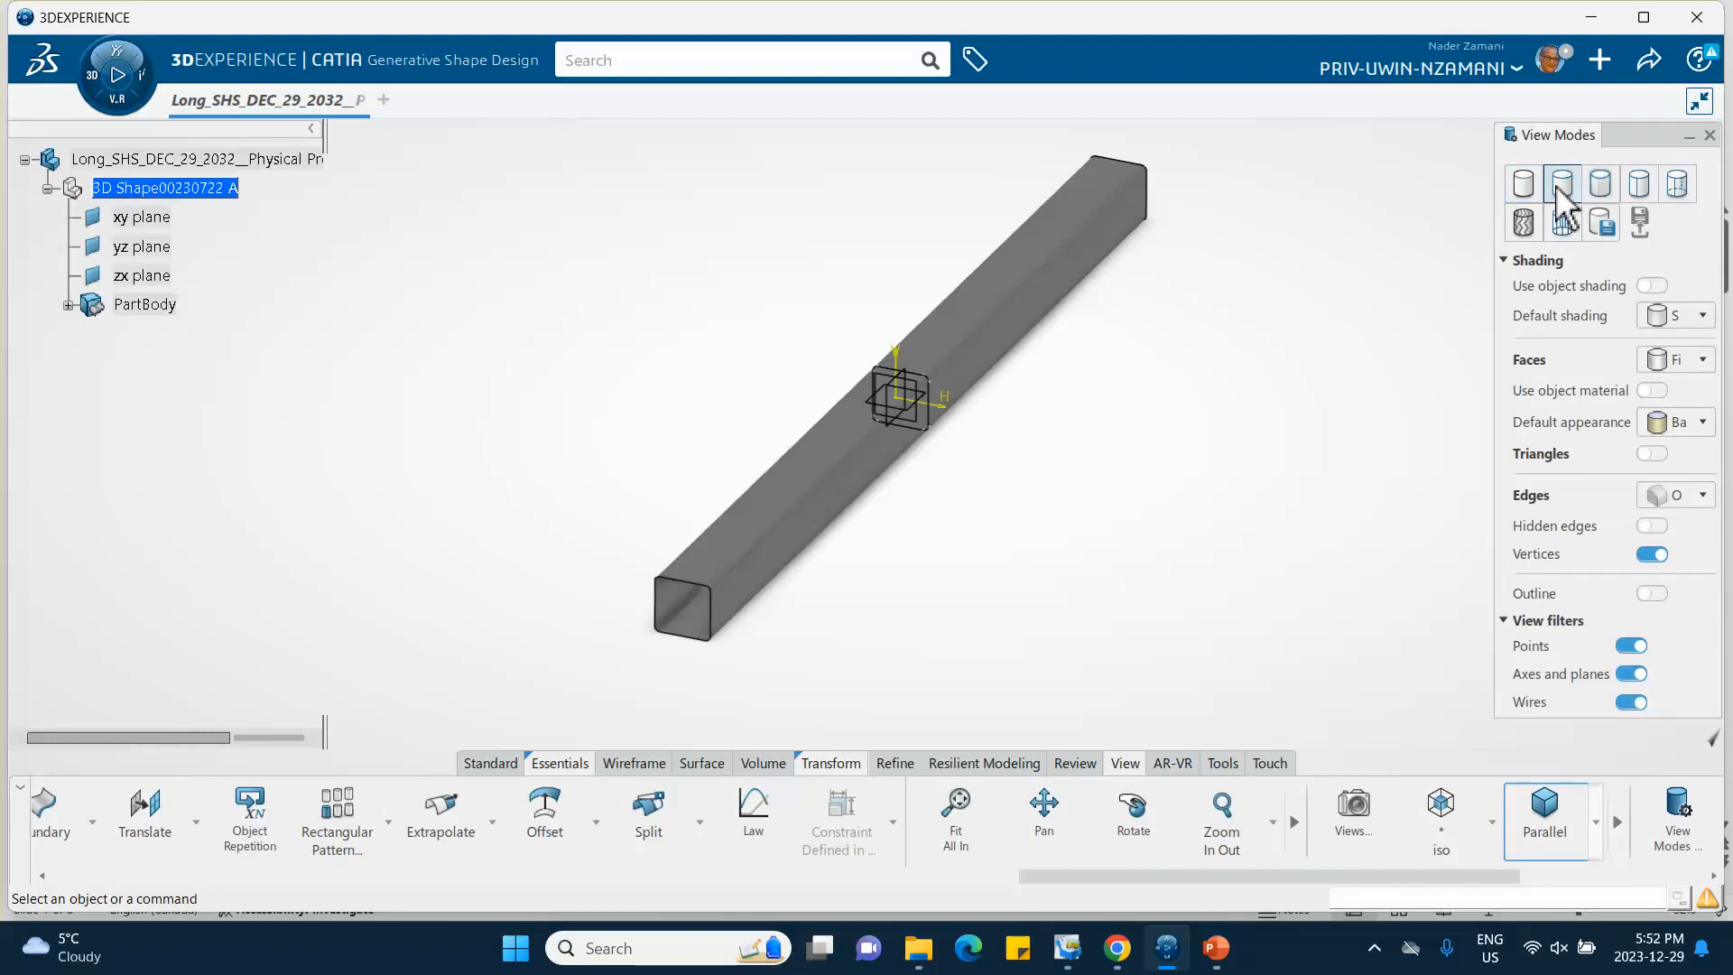
click(1638, 187)
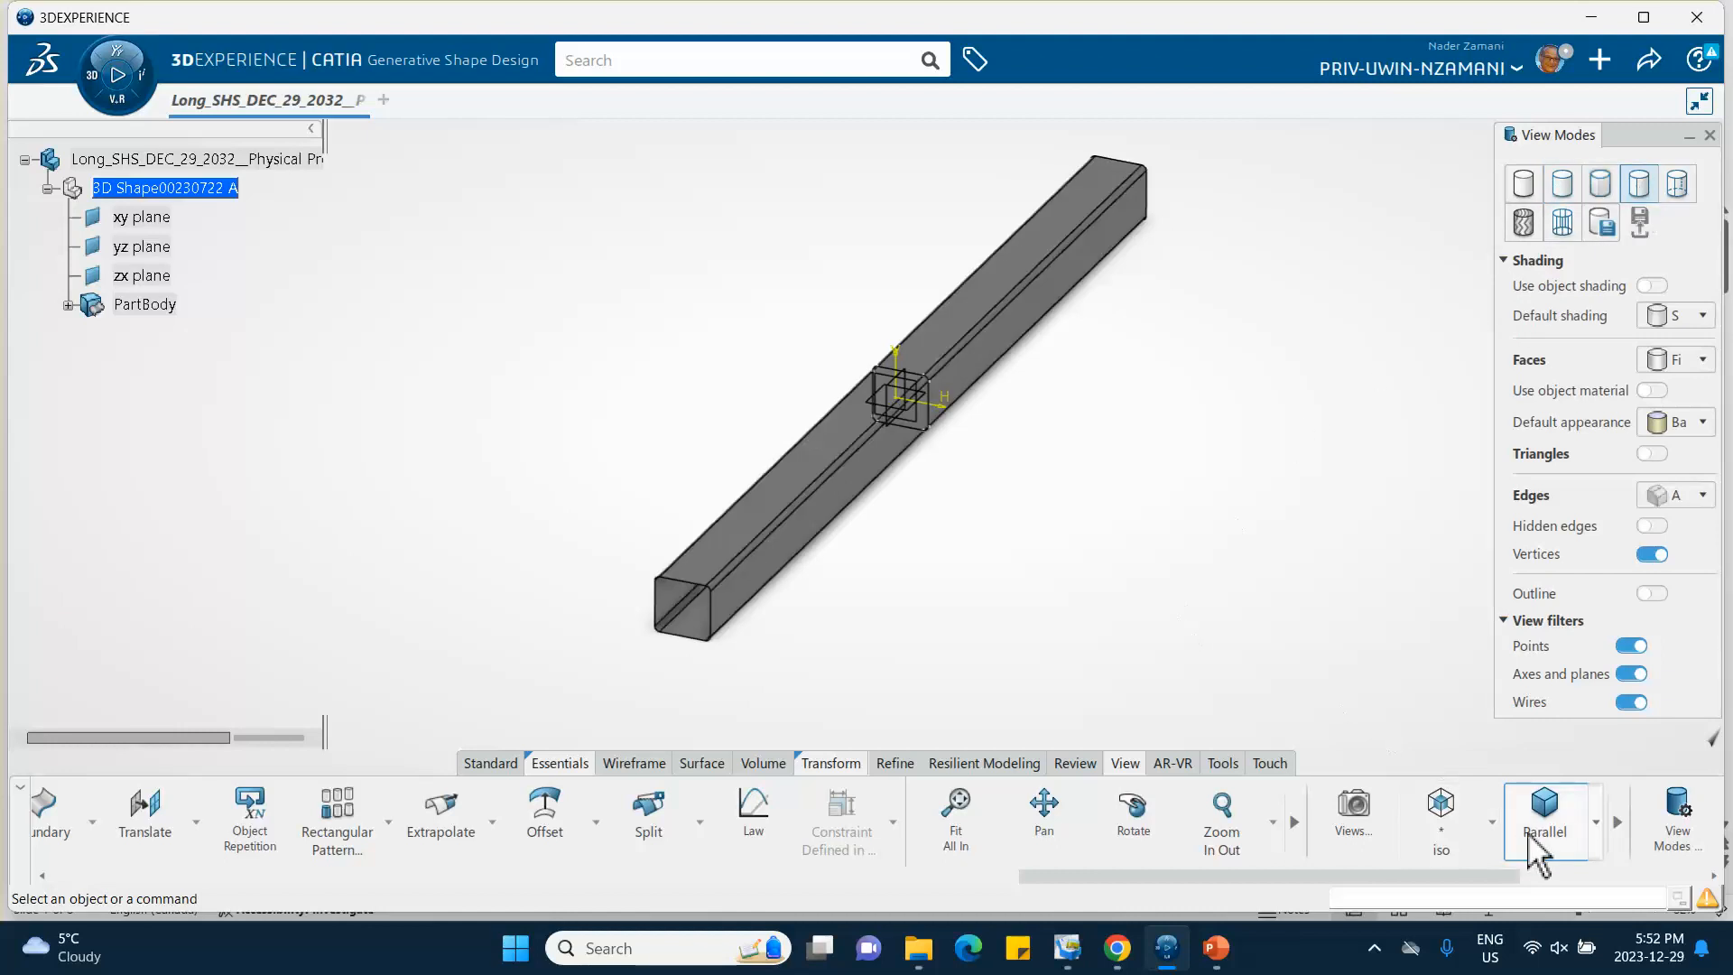
click(1709, 136)
Step: Create a coordinate point at X 875 mm, Y 0 mm, Z 0 mm, centred in one open end of the tube
middle_drag(1057, 529, 1227, 560)
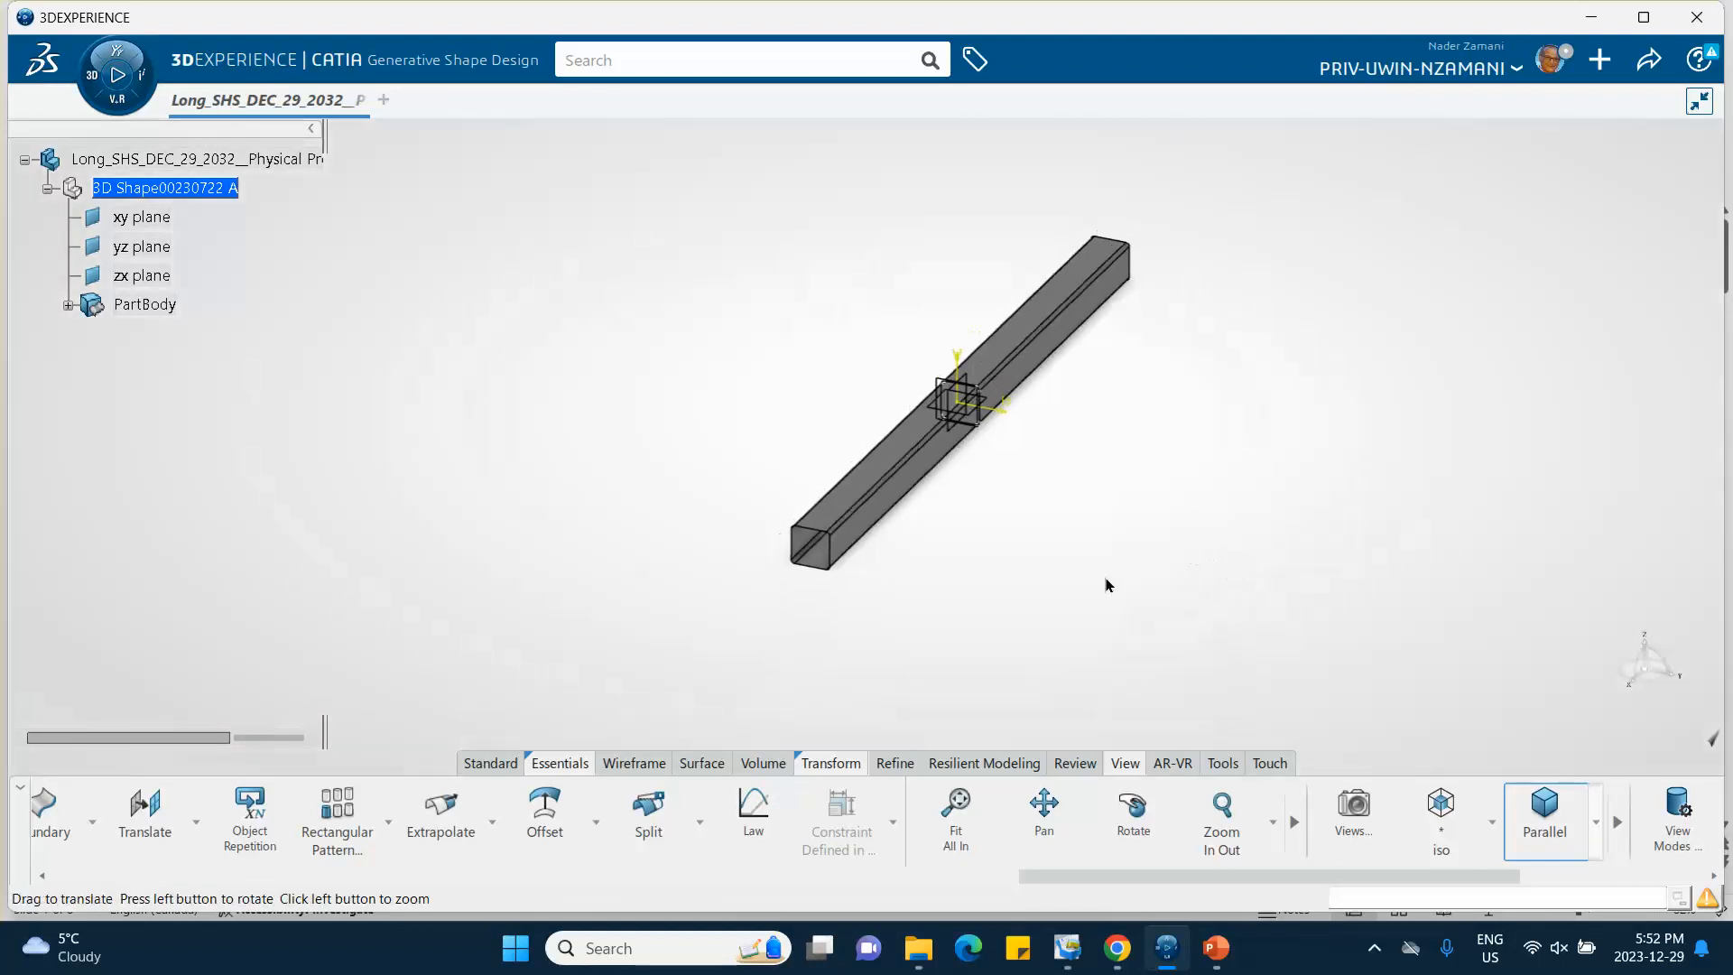
middle_drag(1108, 585, 1078, 514)
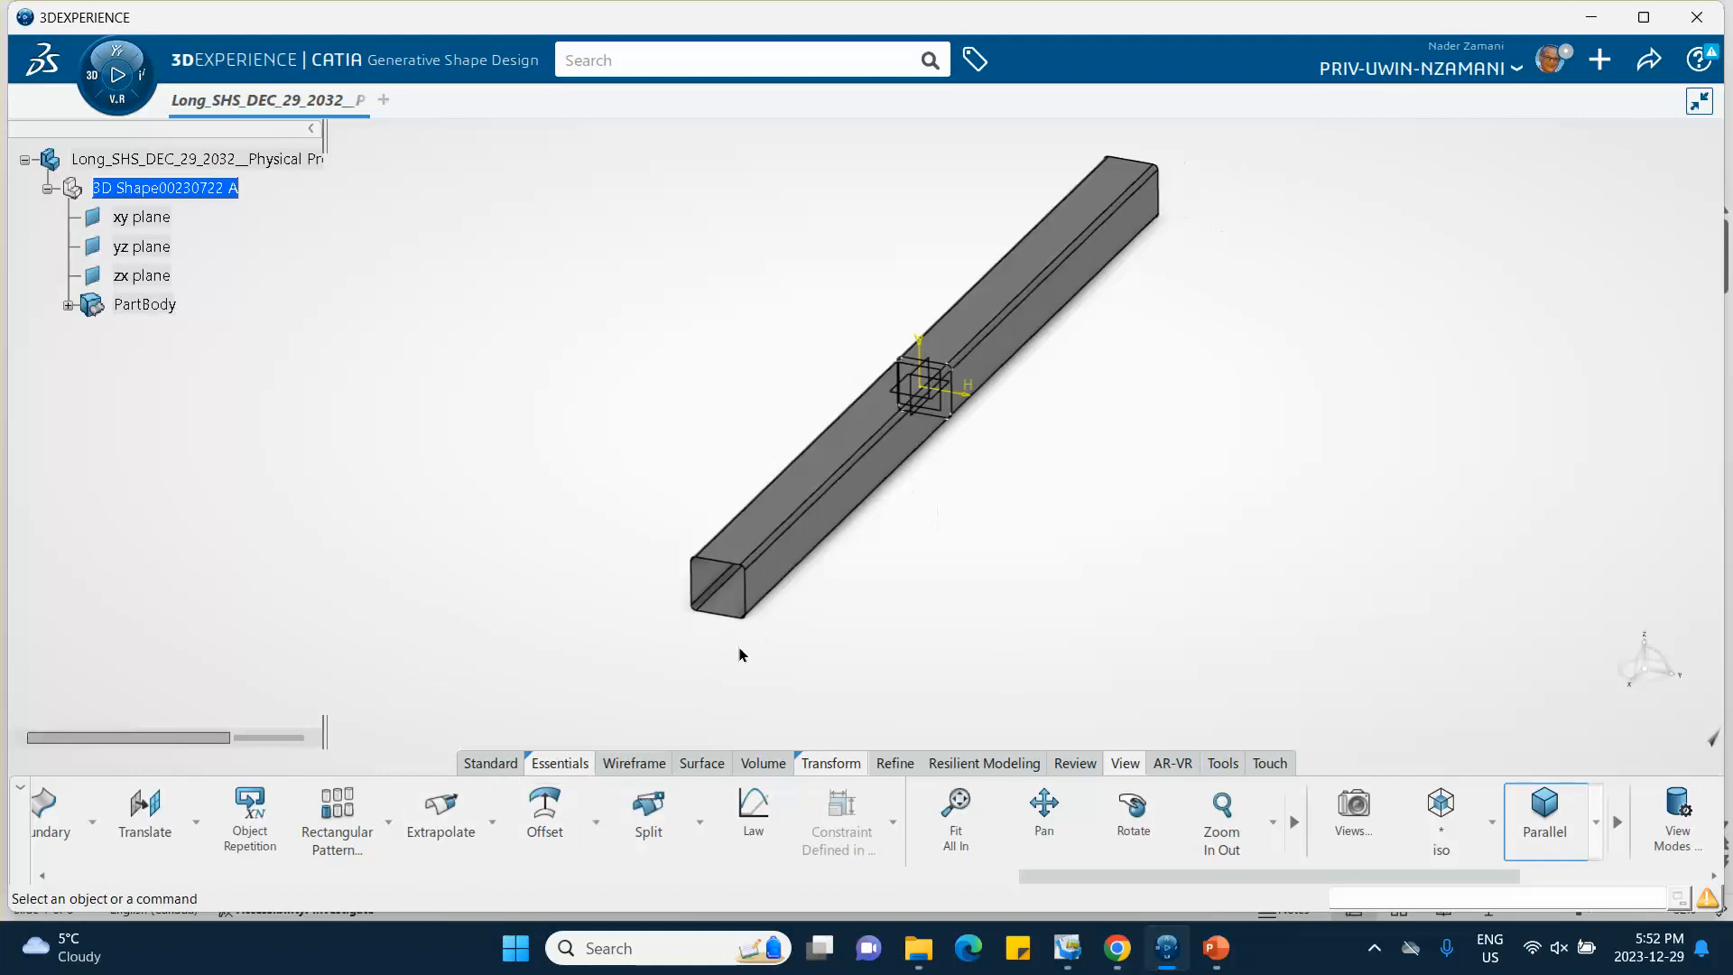
middle_drag(948, 604, 891, 566)
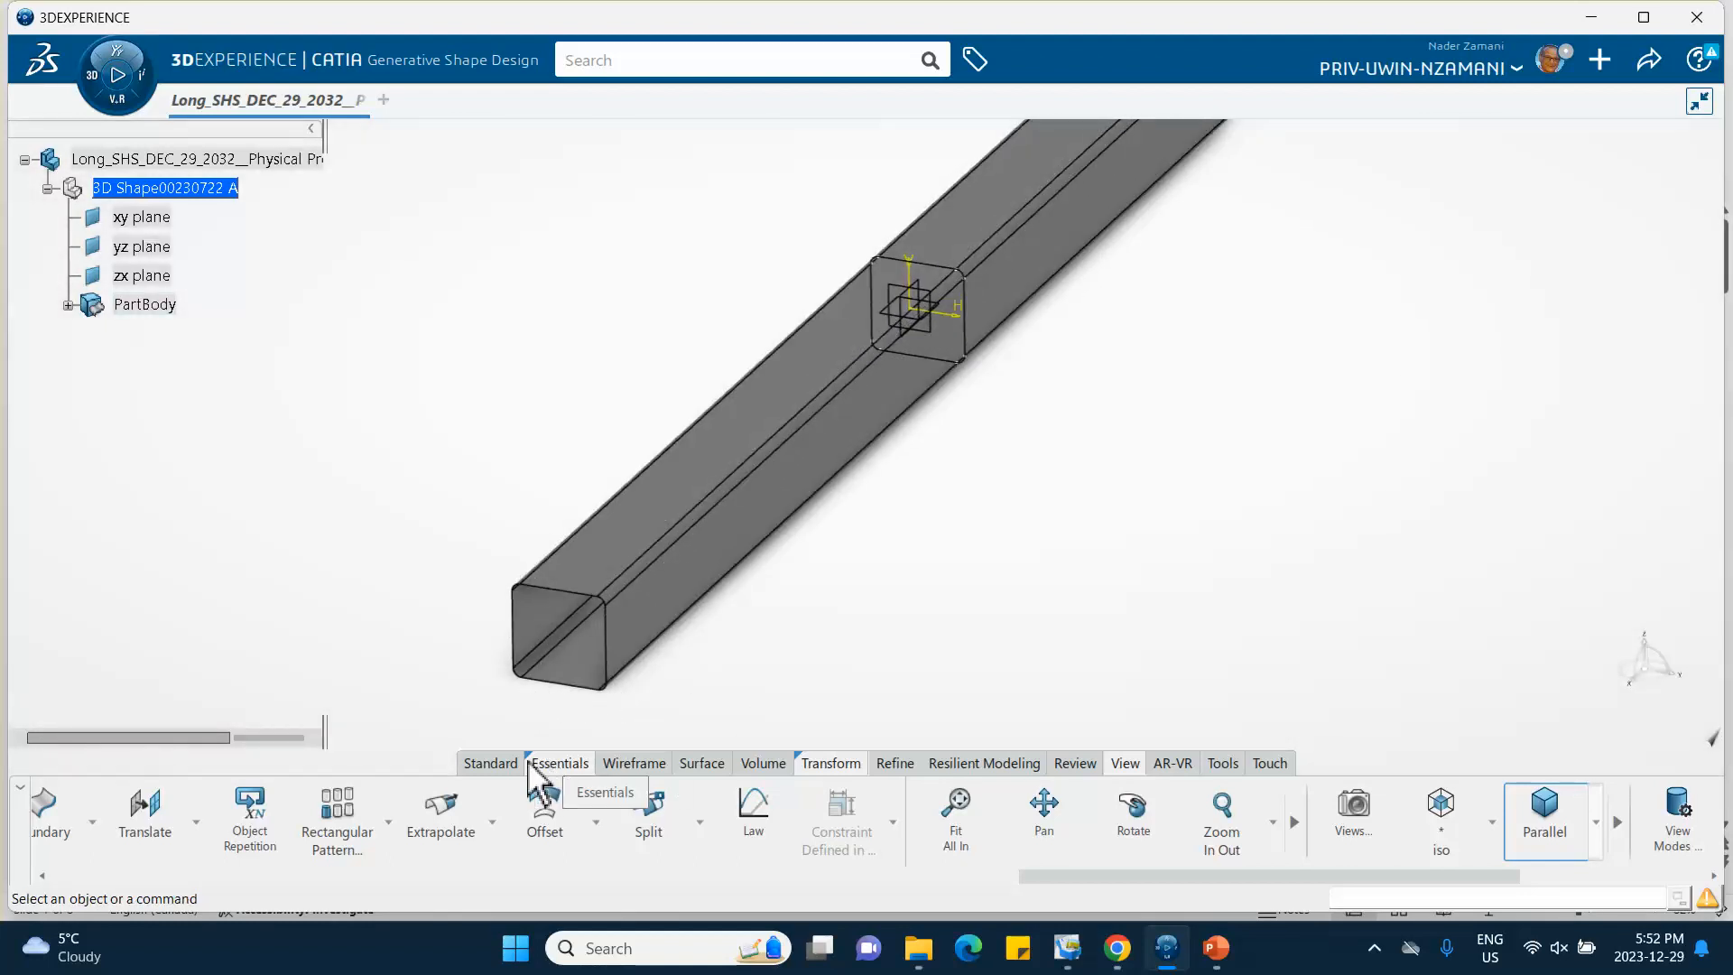
click(559, 767)
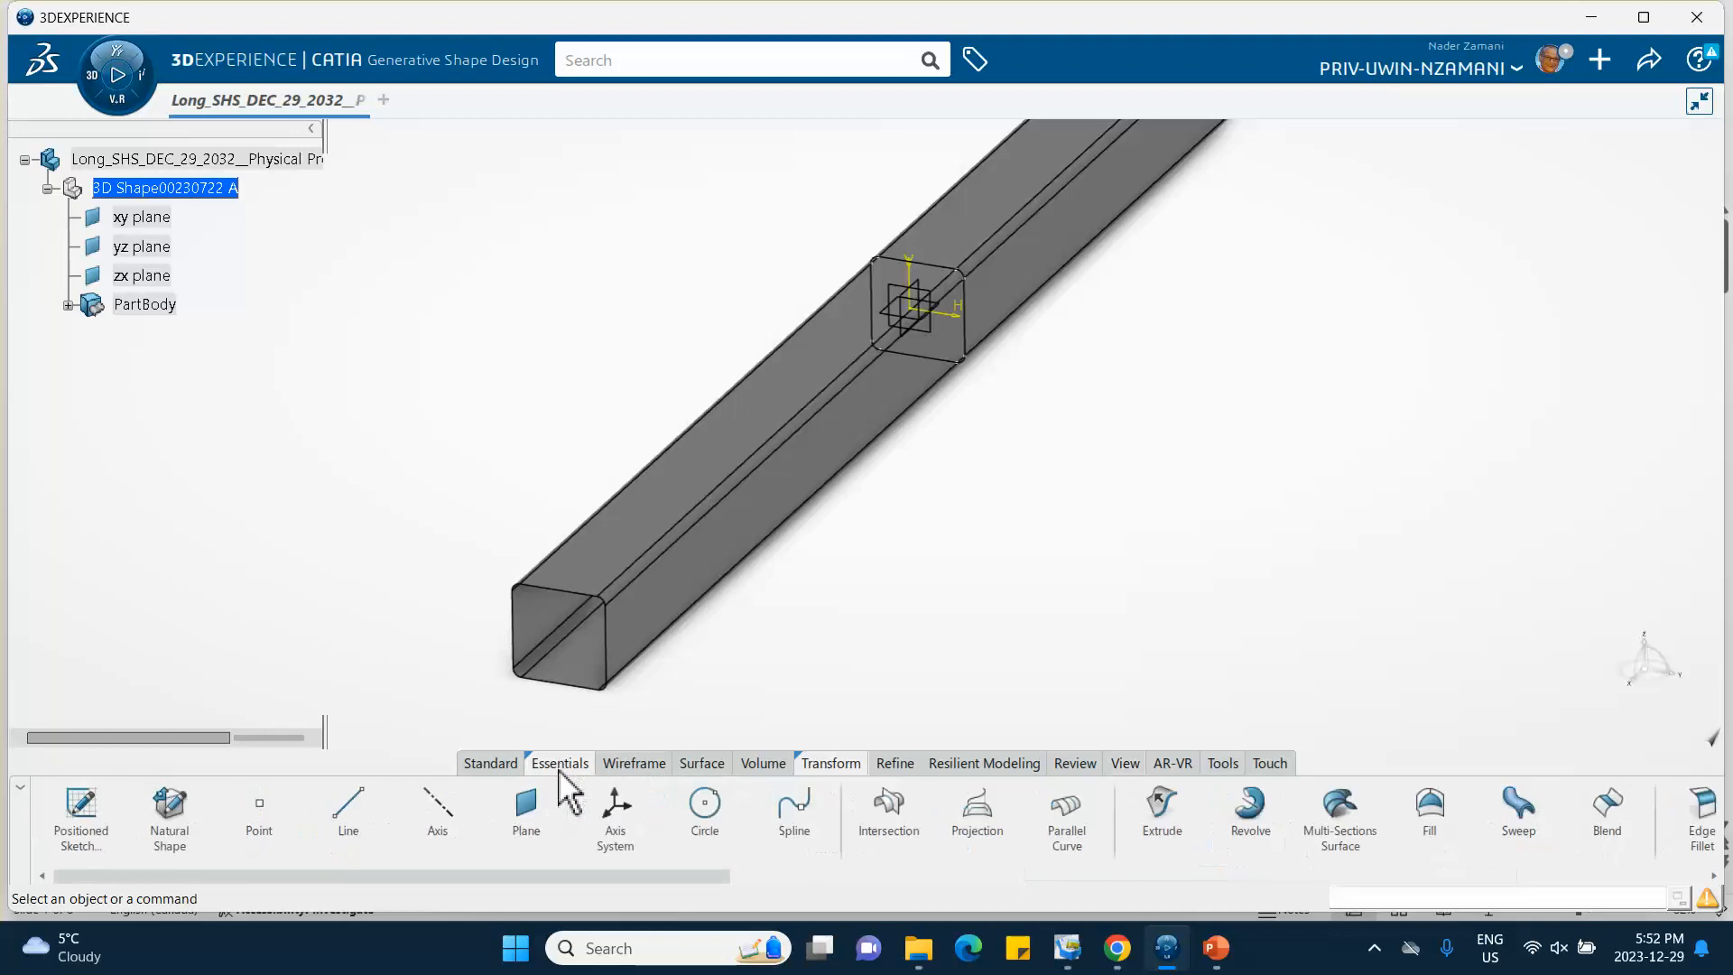
click(257, 816)
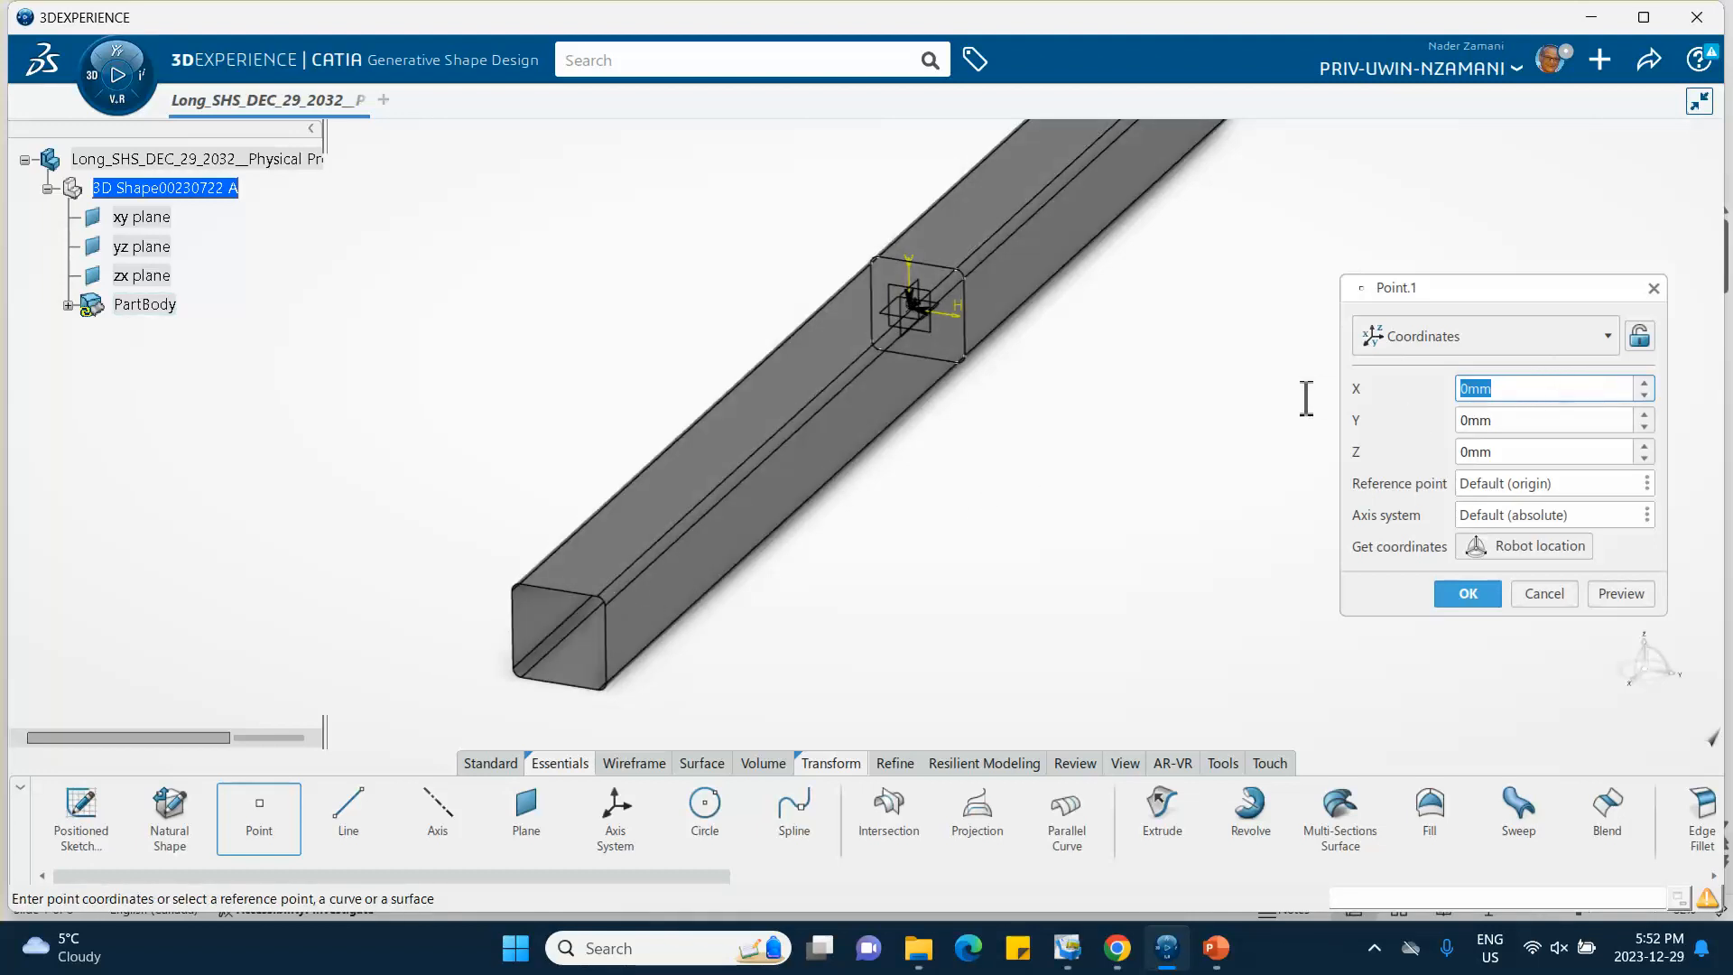
text(875)
click(1468, 594)
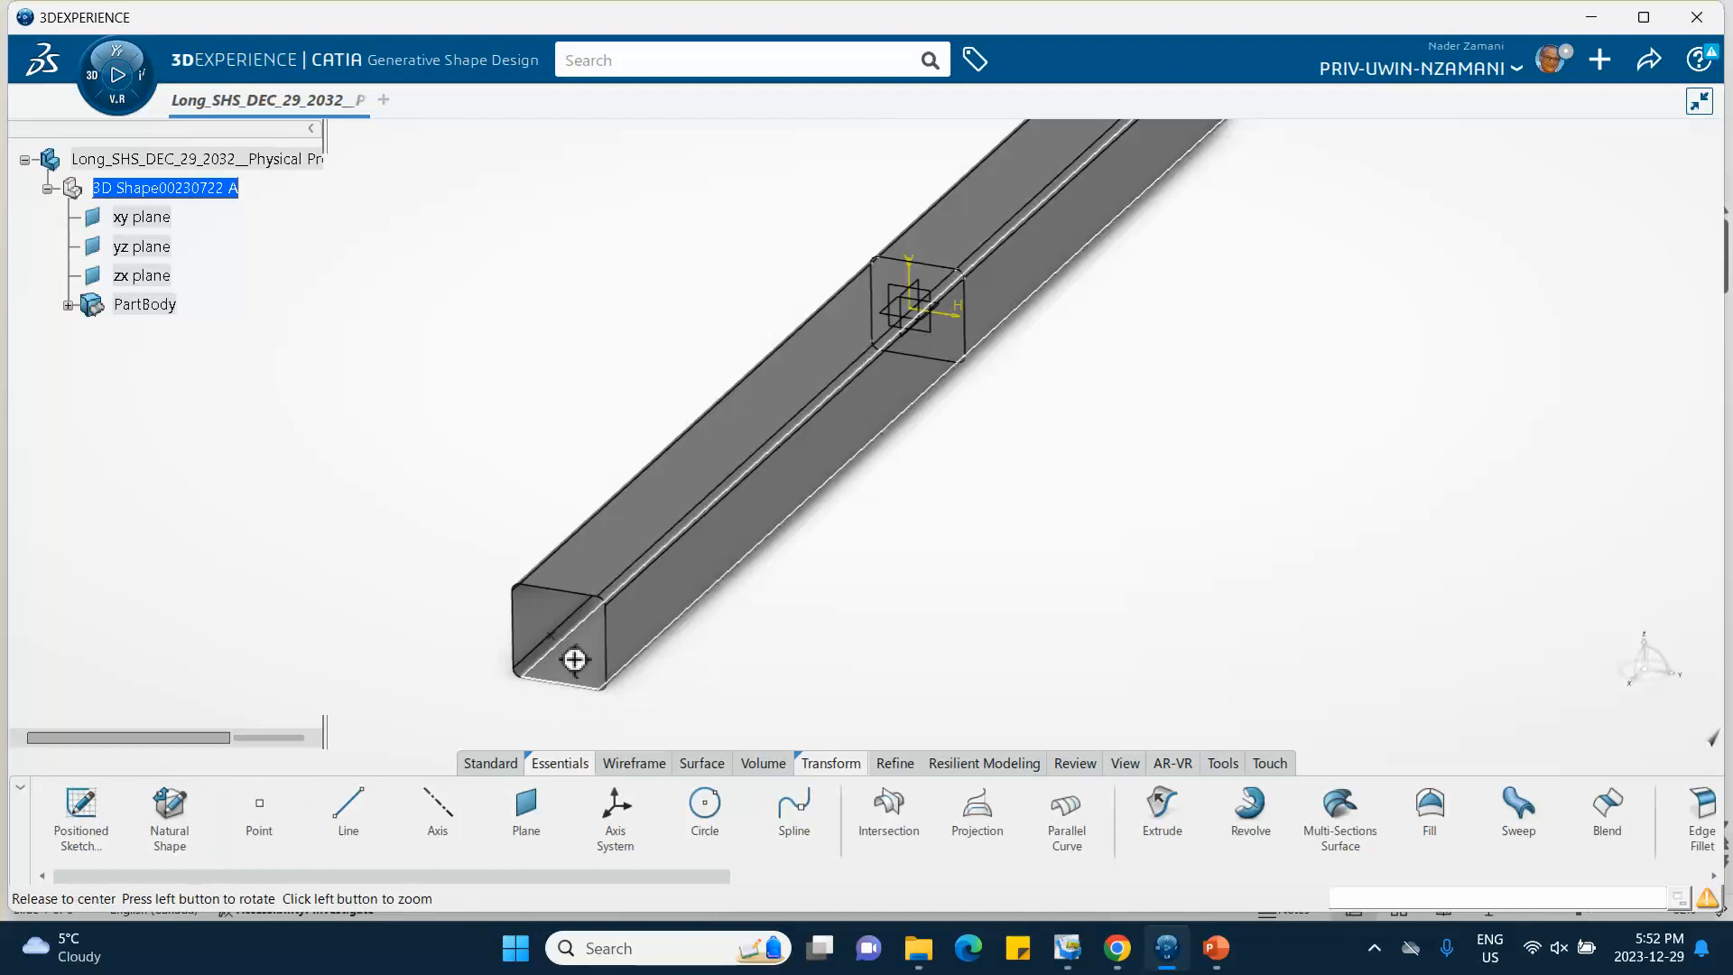
Step: Create a second coordinate point at X -875 mm, Y 0 mm, Z 0 mm, centred in the opposite end of the tube
middle_drag(574, 659, 1046, 316)
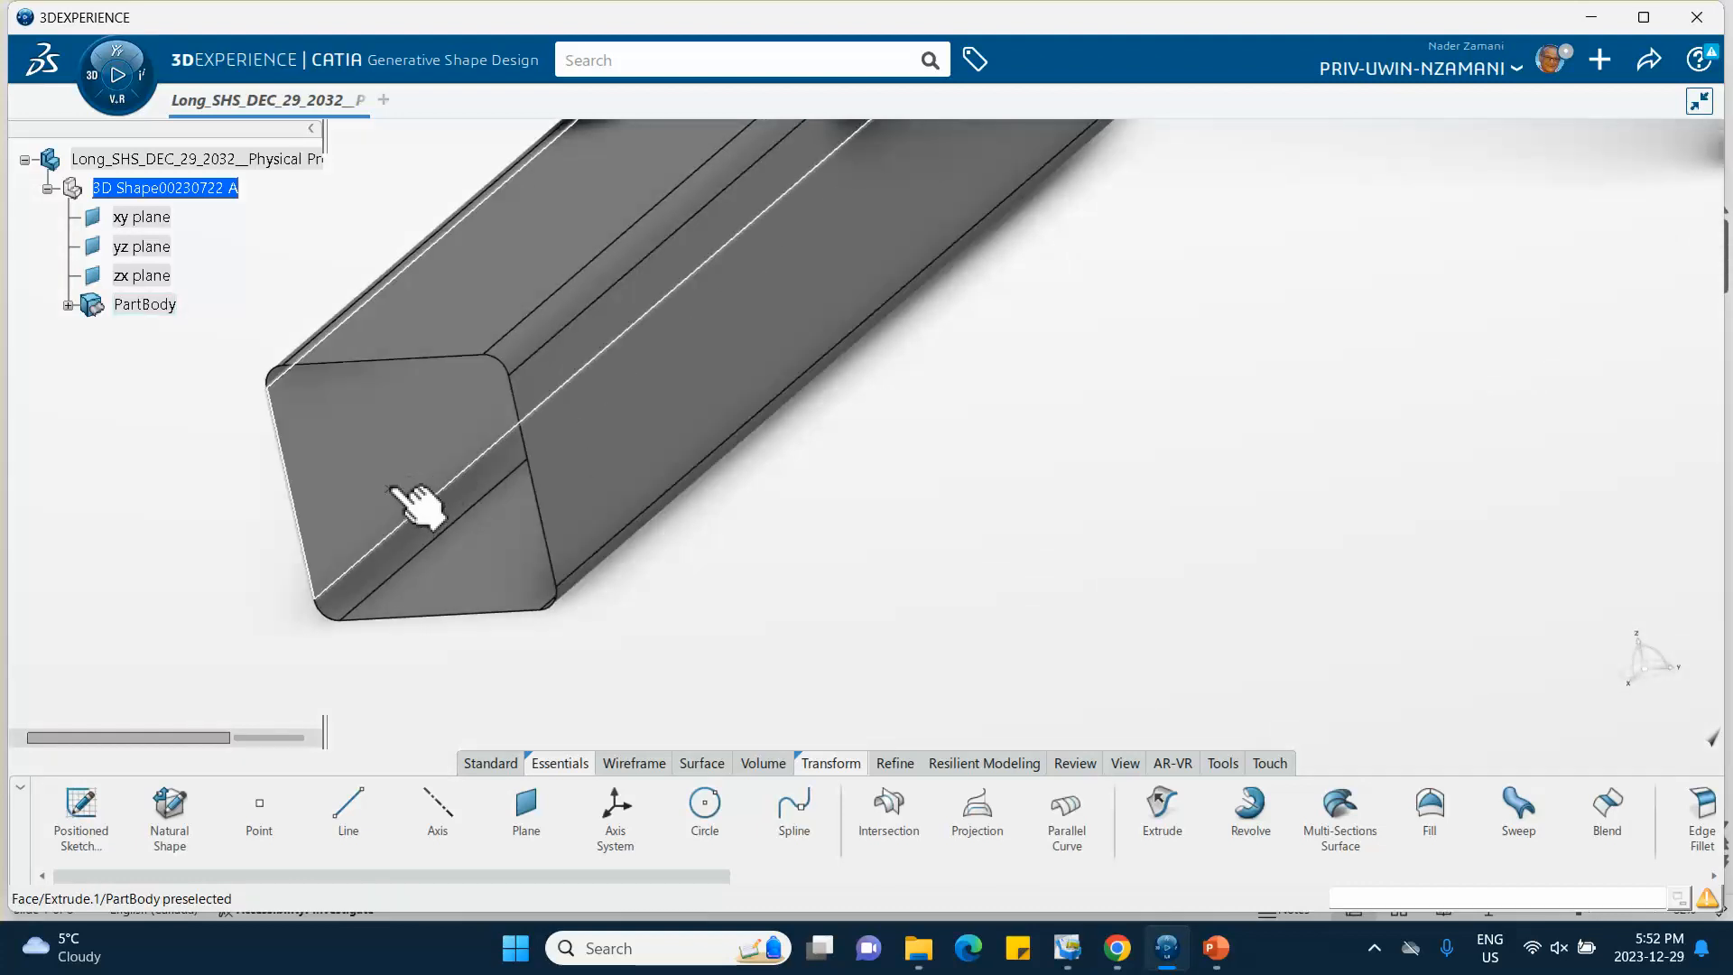
middle_drag(1014, 220, 646, 498)
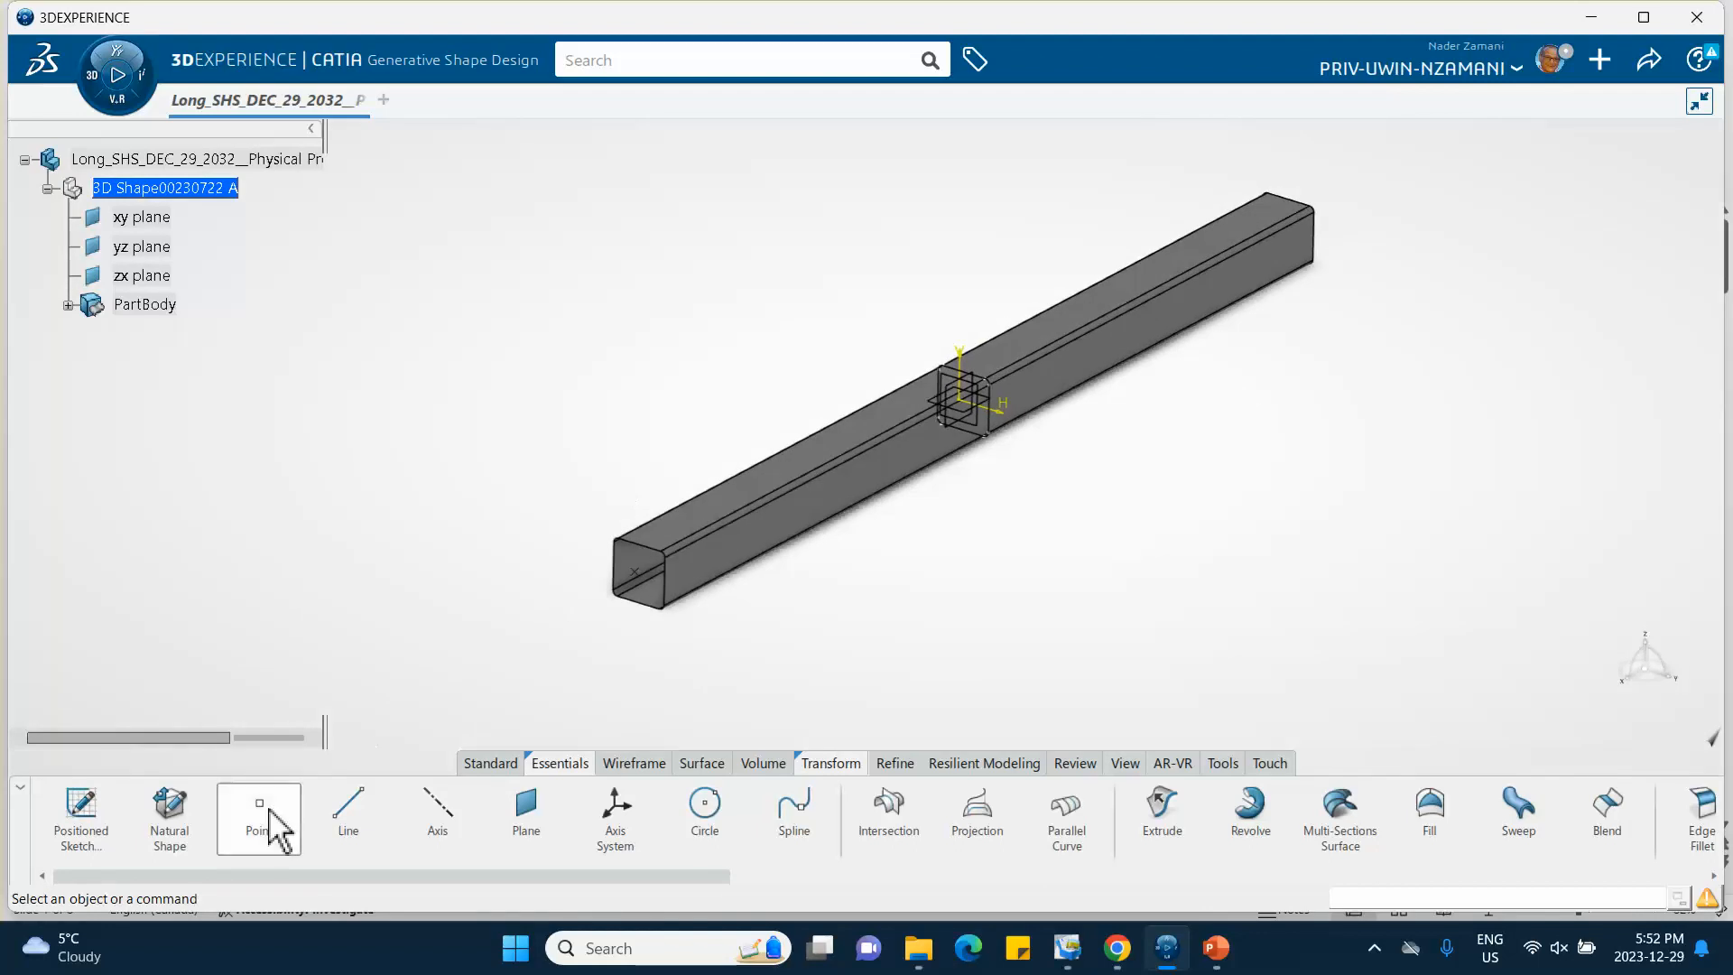
click(269, 823)
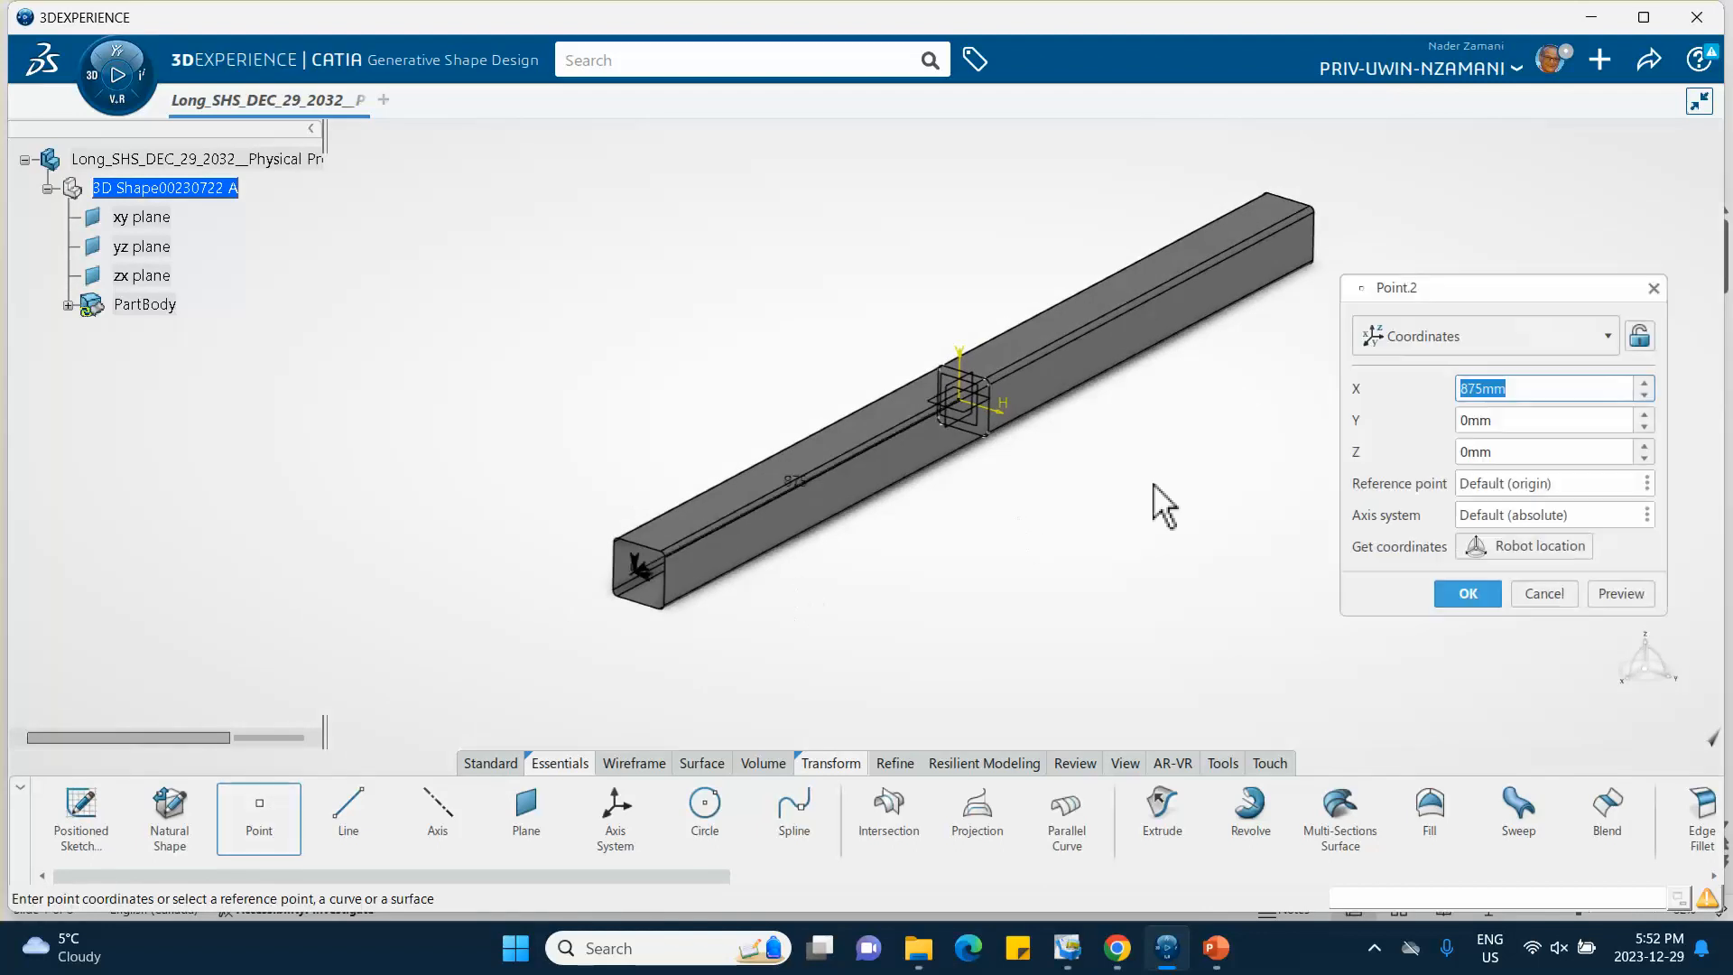
click(1466, 390)
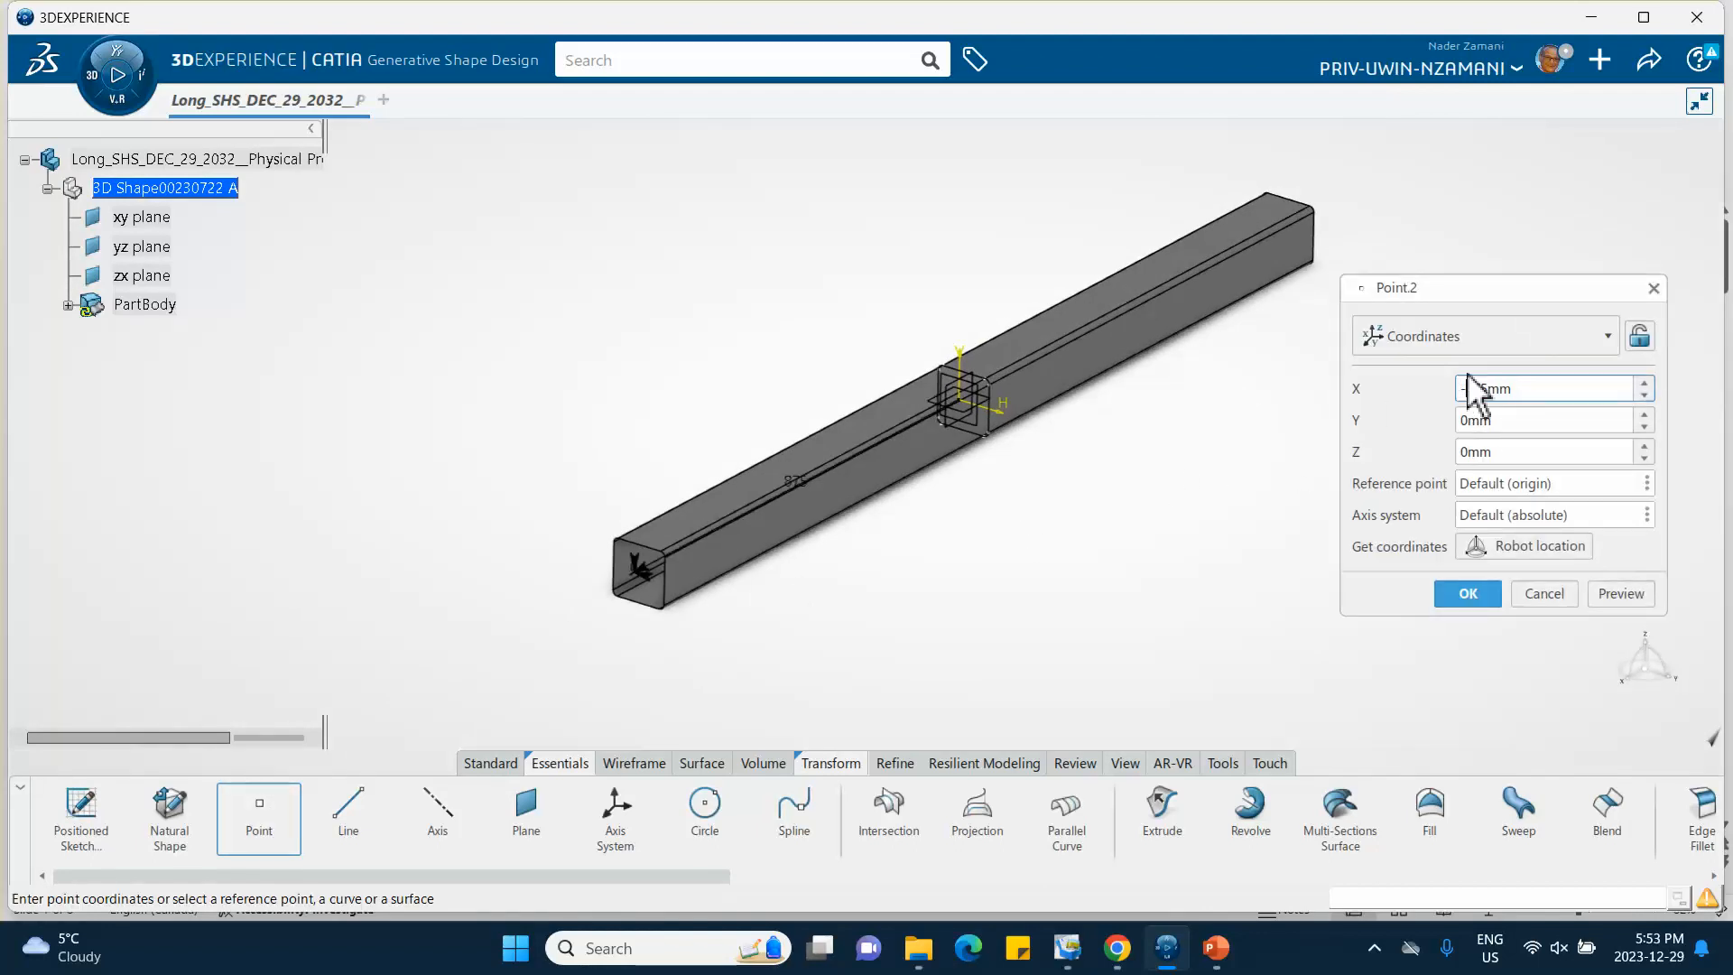
click(1467, 594)
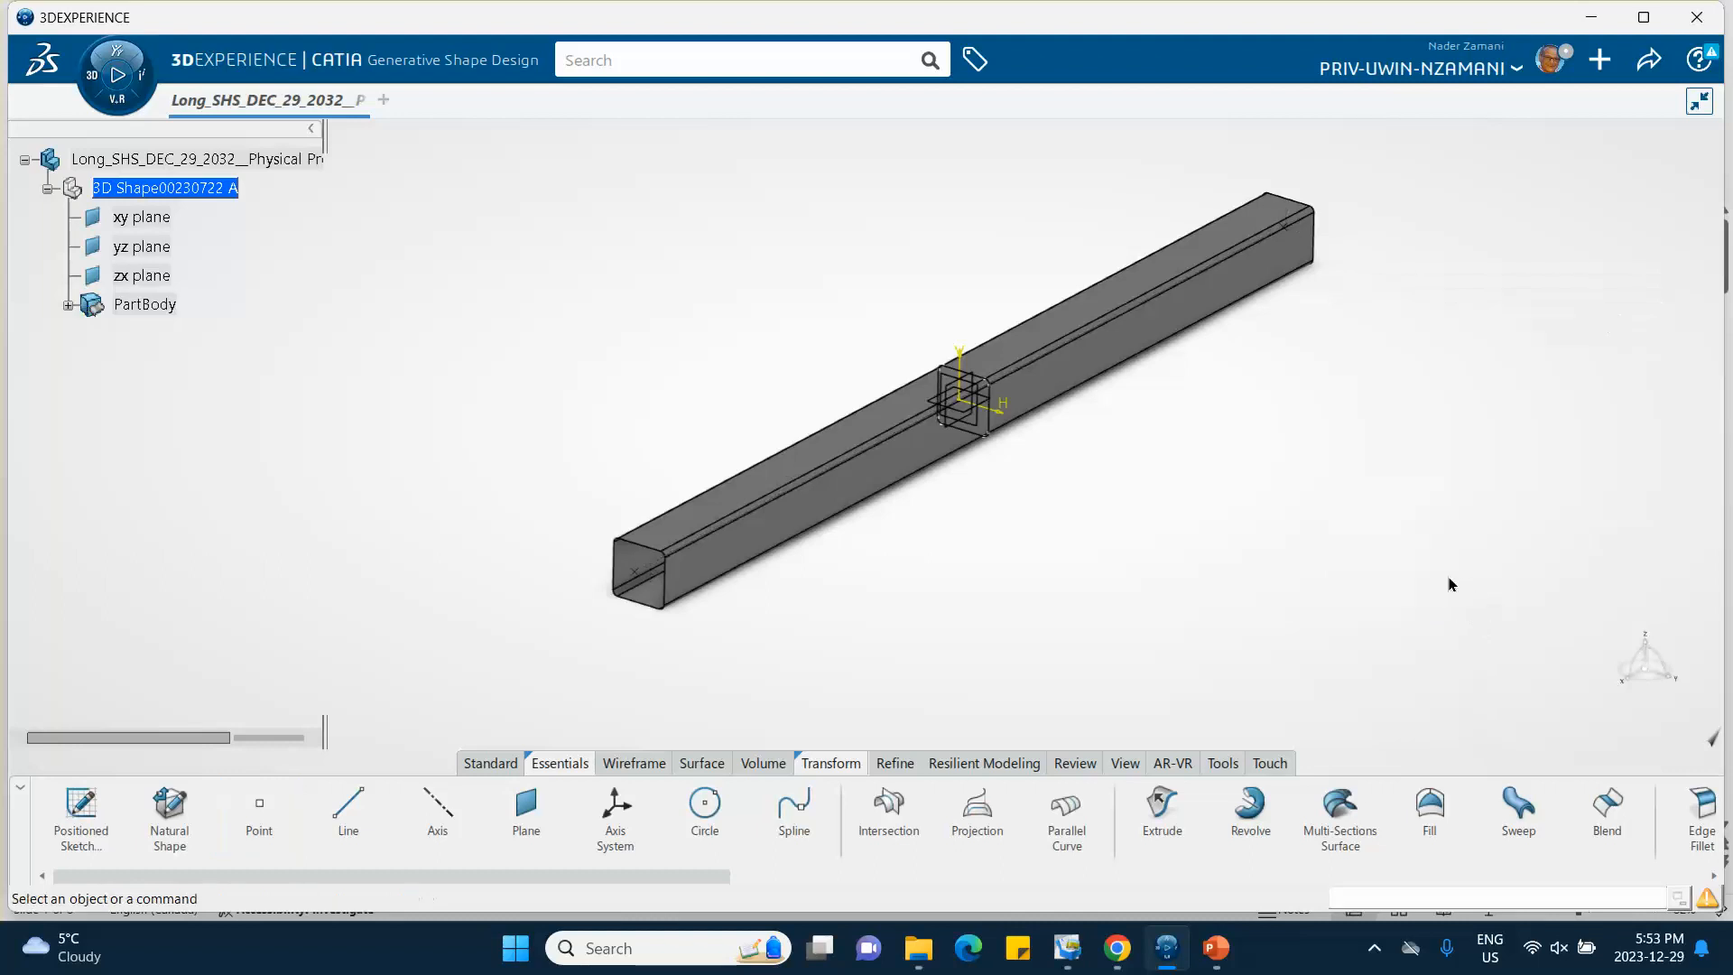
Step: Rename the point at X 875 mm as "pinned" through its feature properties
click(67, 306)
right_click(151, 391)
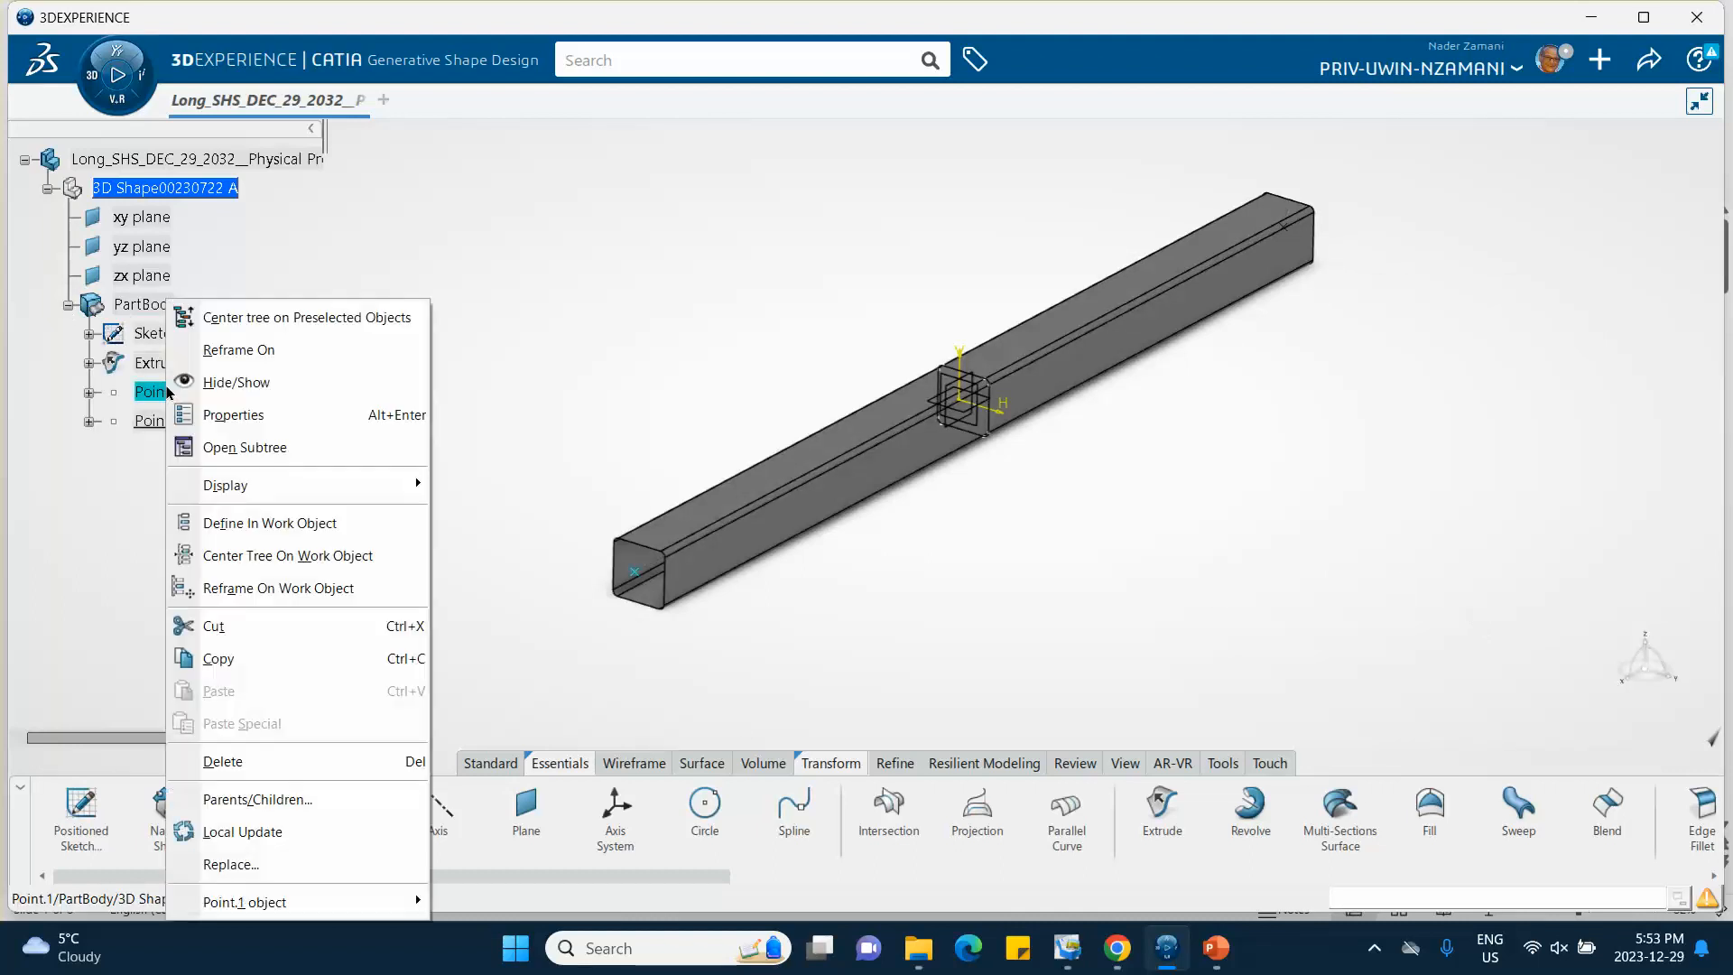
click(217, 414)
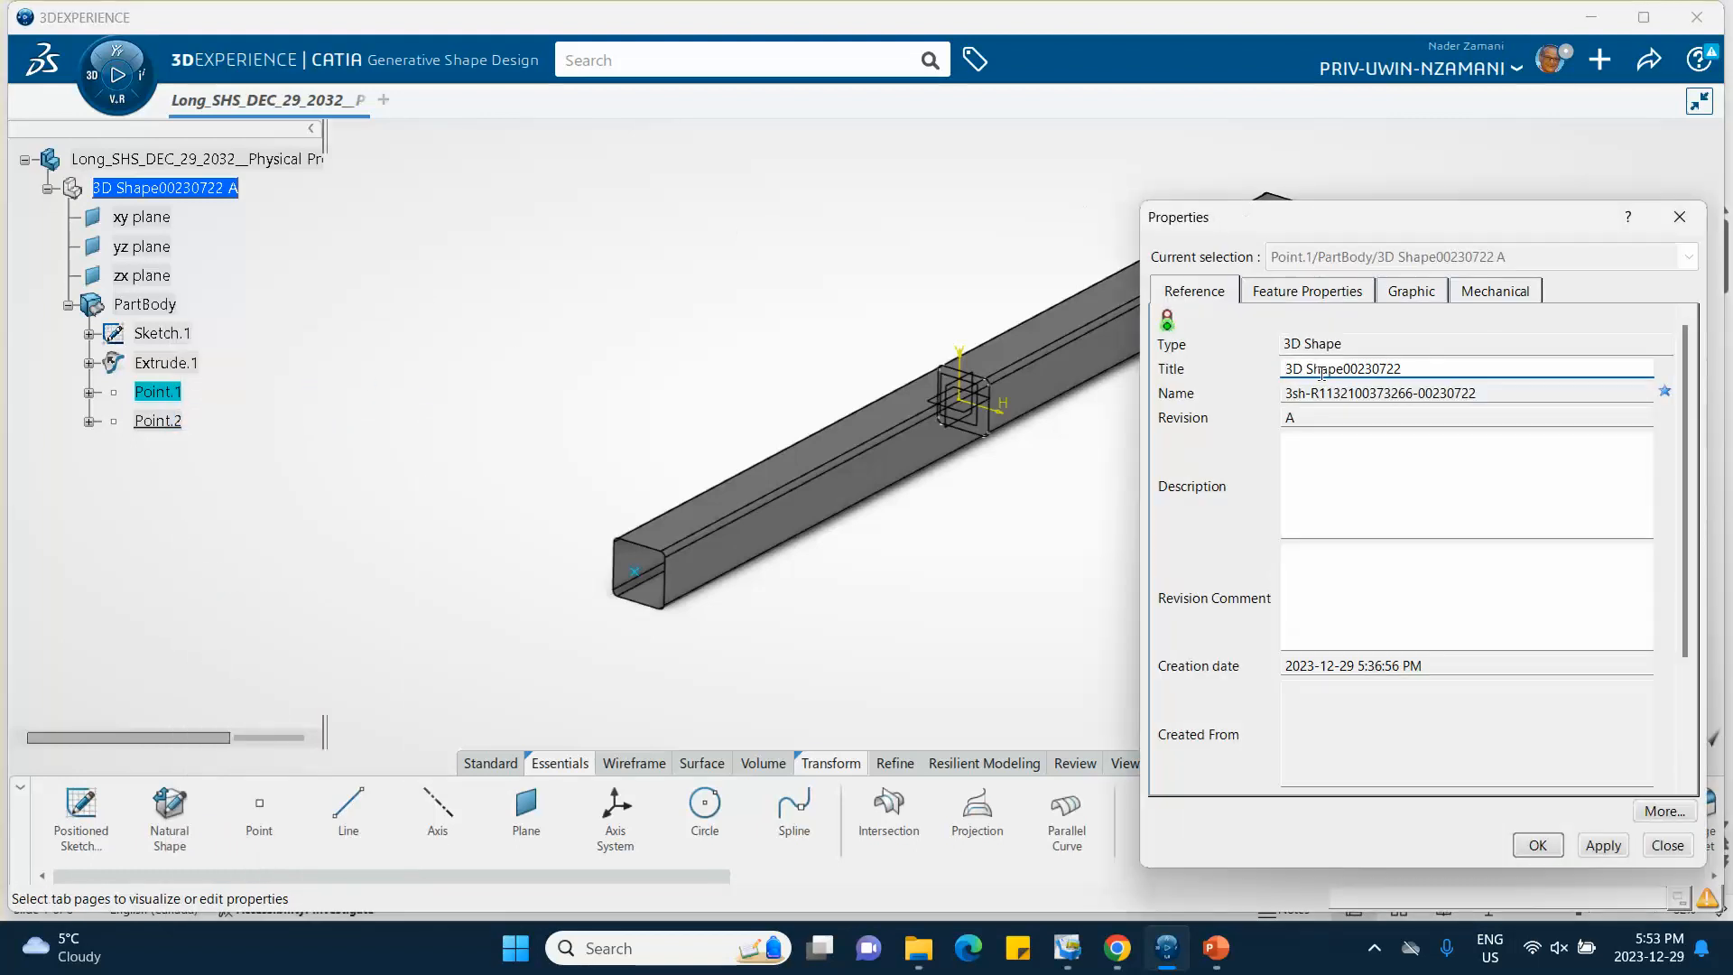
click(1285, 292)
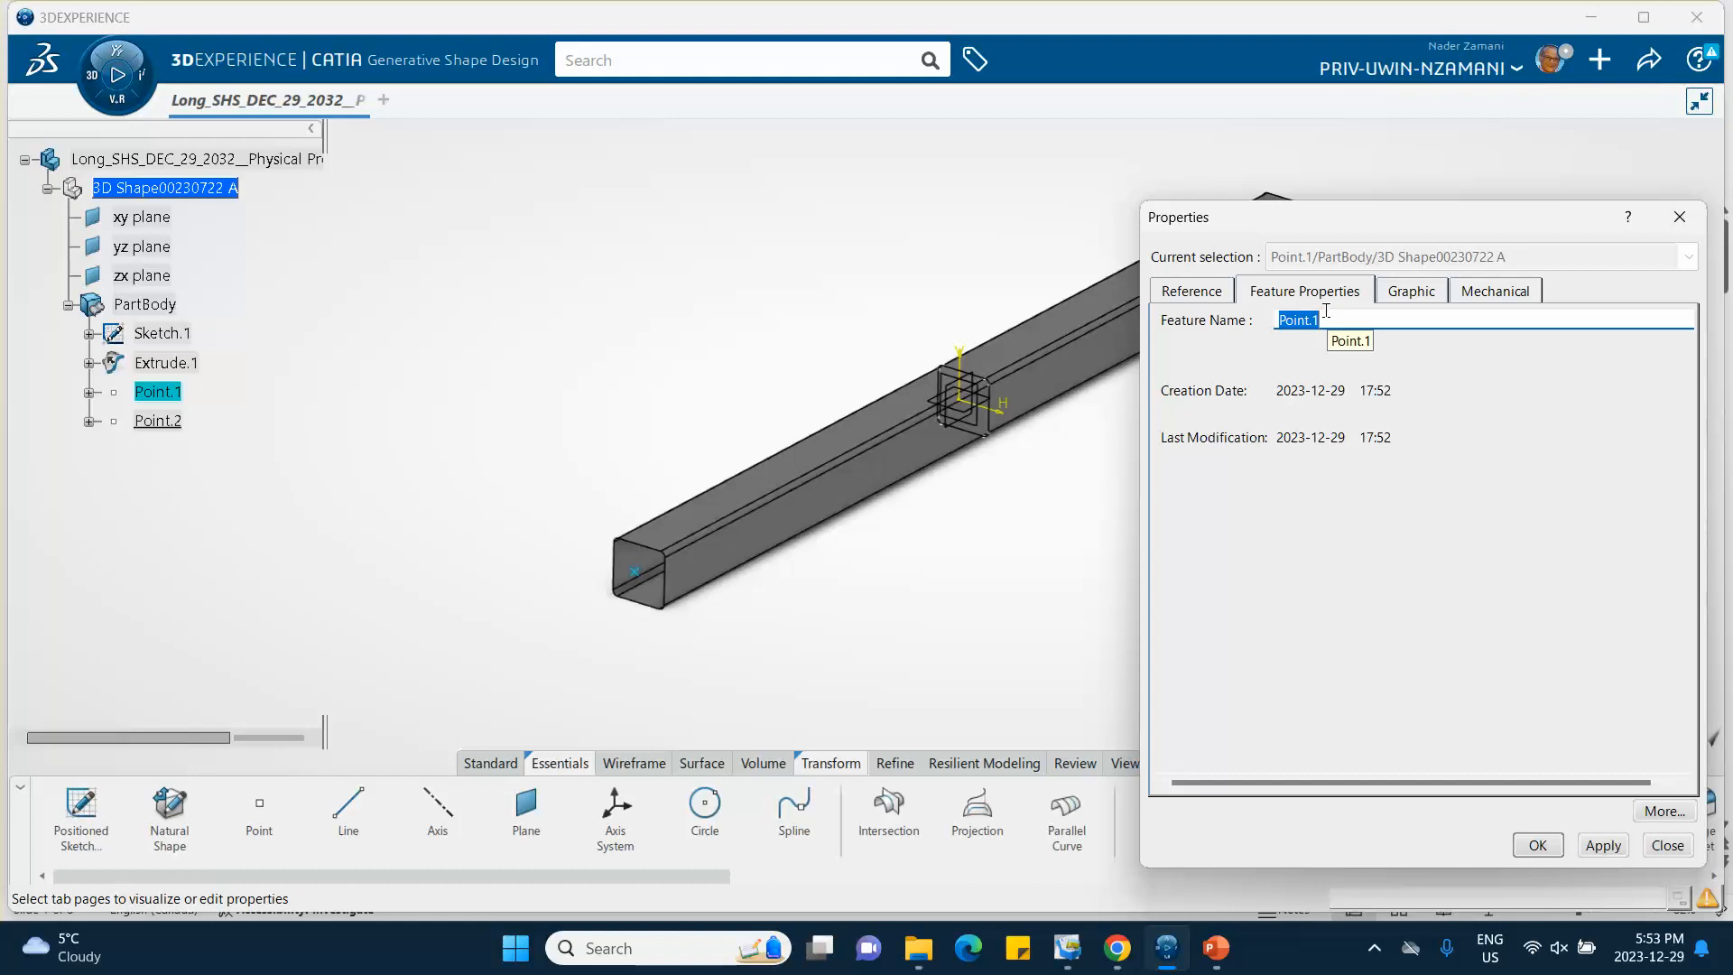
text(pinned)
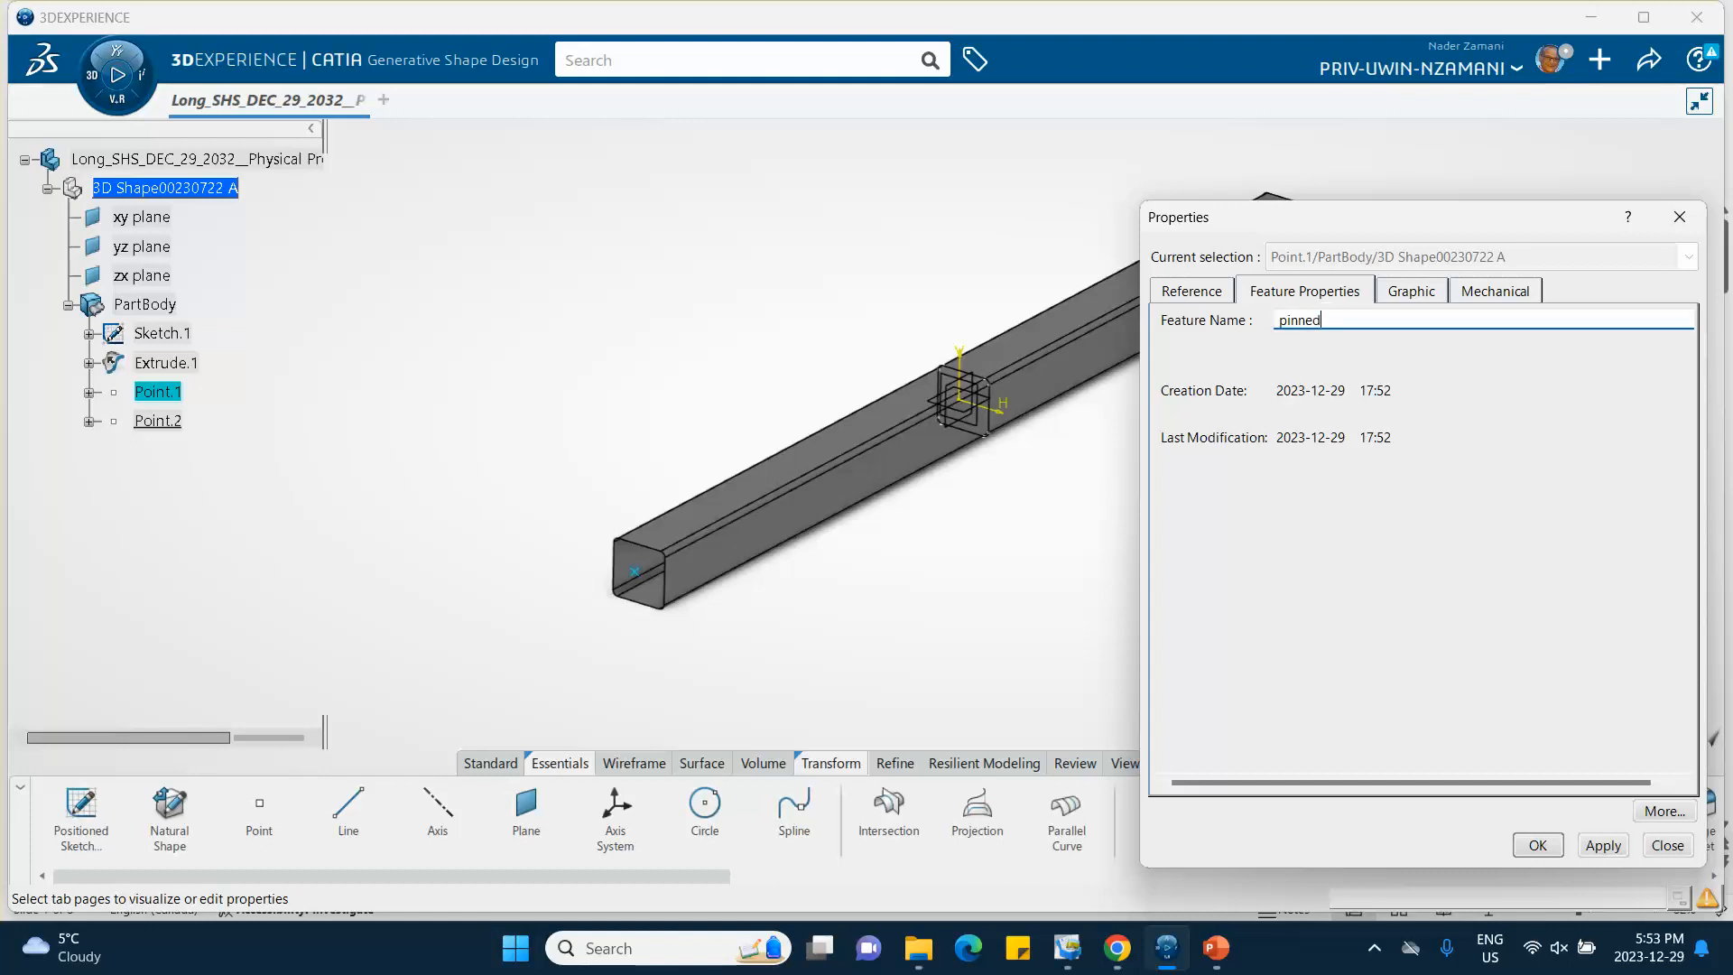
click(1537, 844)
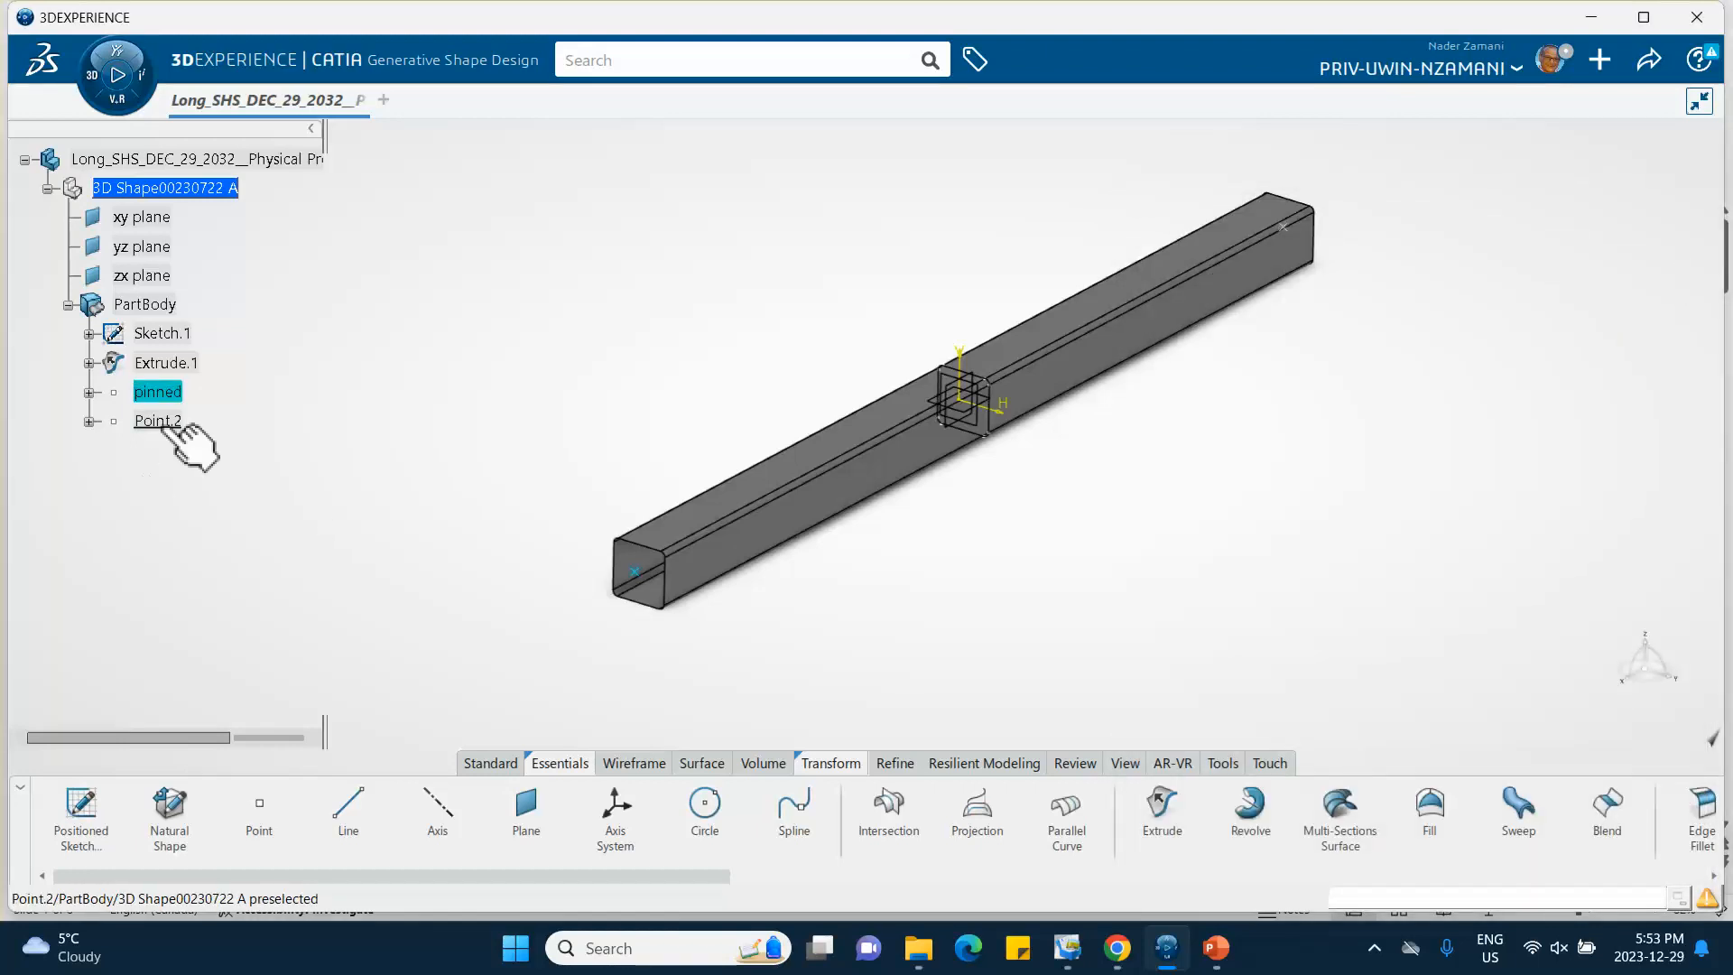
Step: Rename the point at the other end of the tube as "pin-roller" in its feature properties
right_click(149, 421)
click(222, 414)
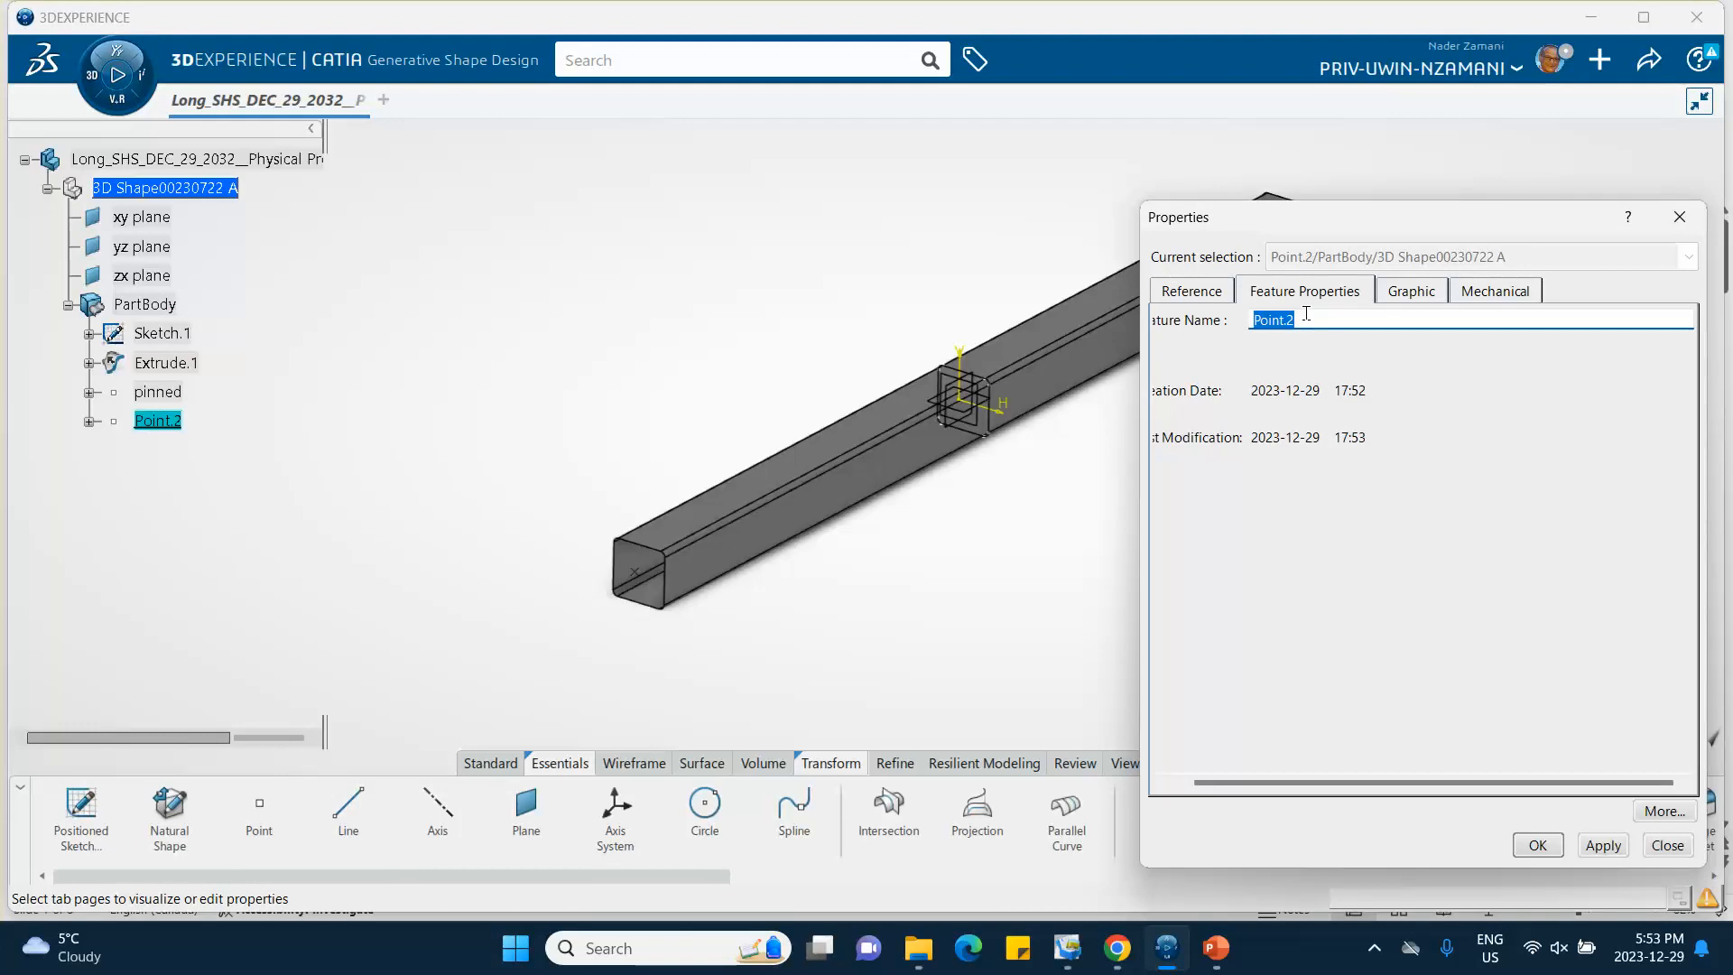
text(pin-roller)
click(1537, 846)
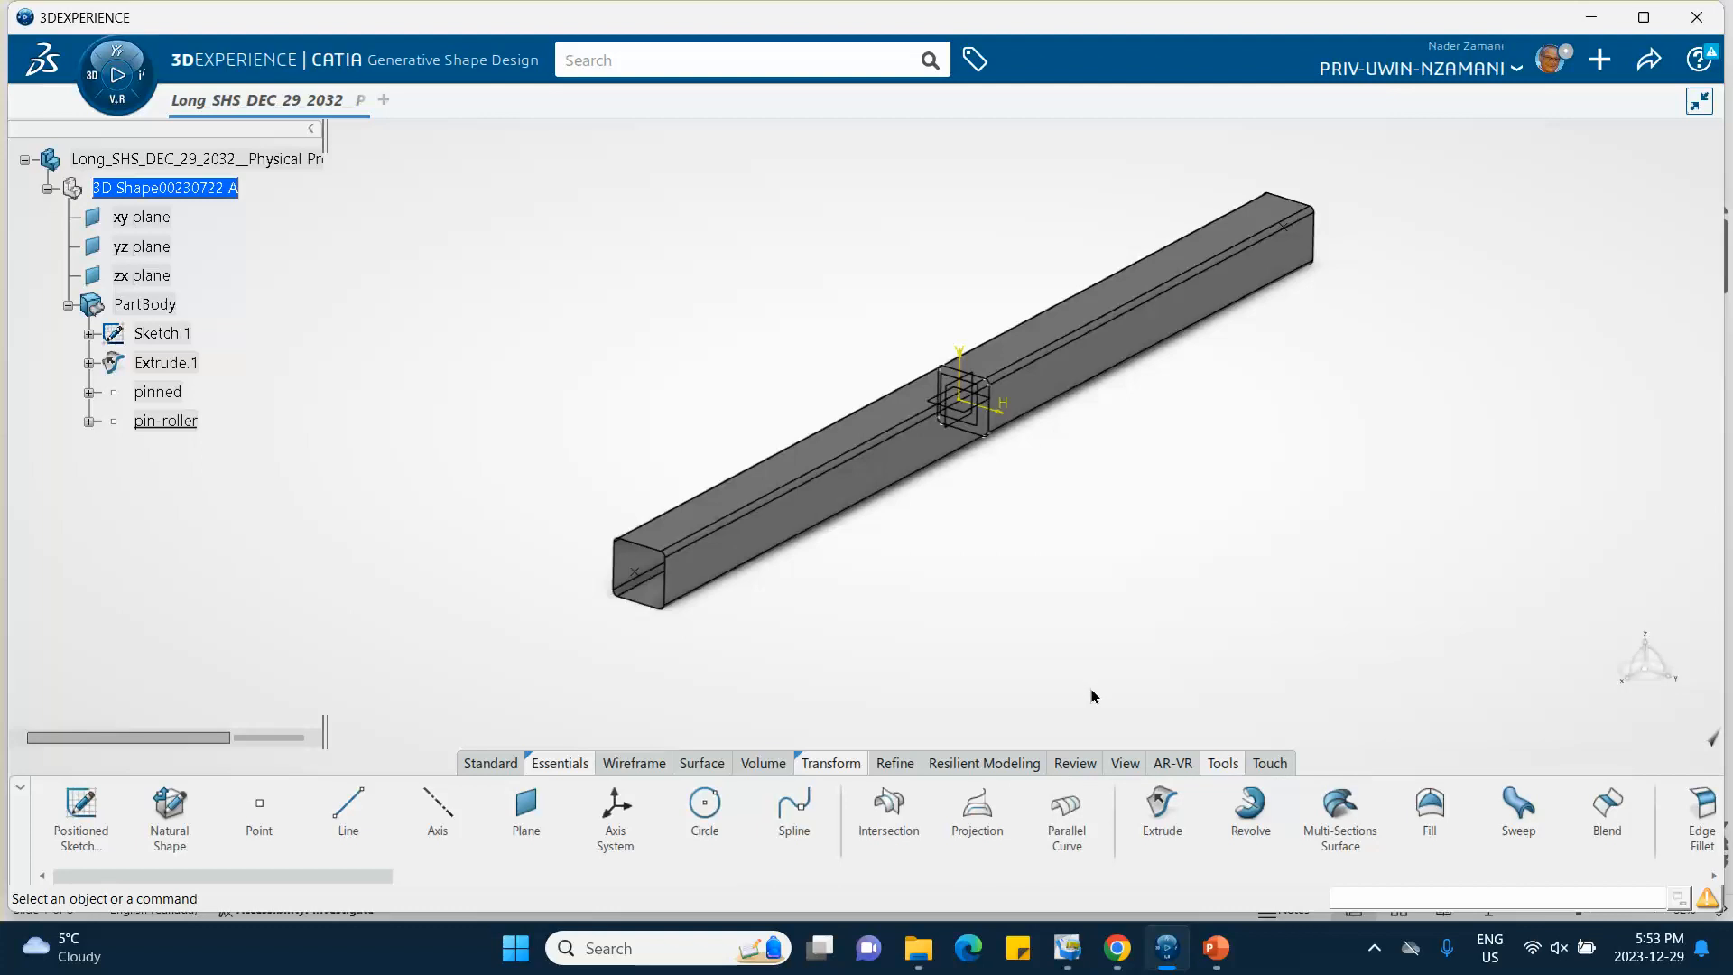
Step: Create one core material named SHS-DEC-29_2023_STEEL with a simulation domain
drag(239, 879, 1104, 904)
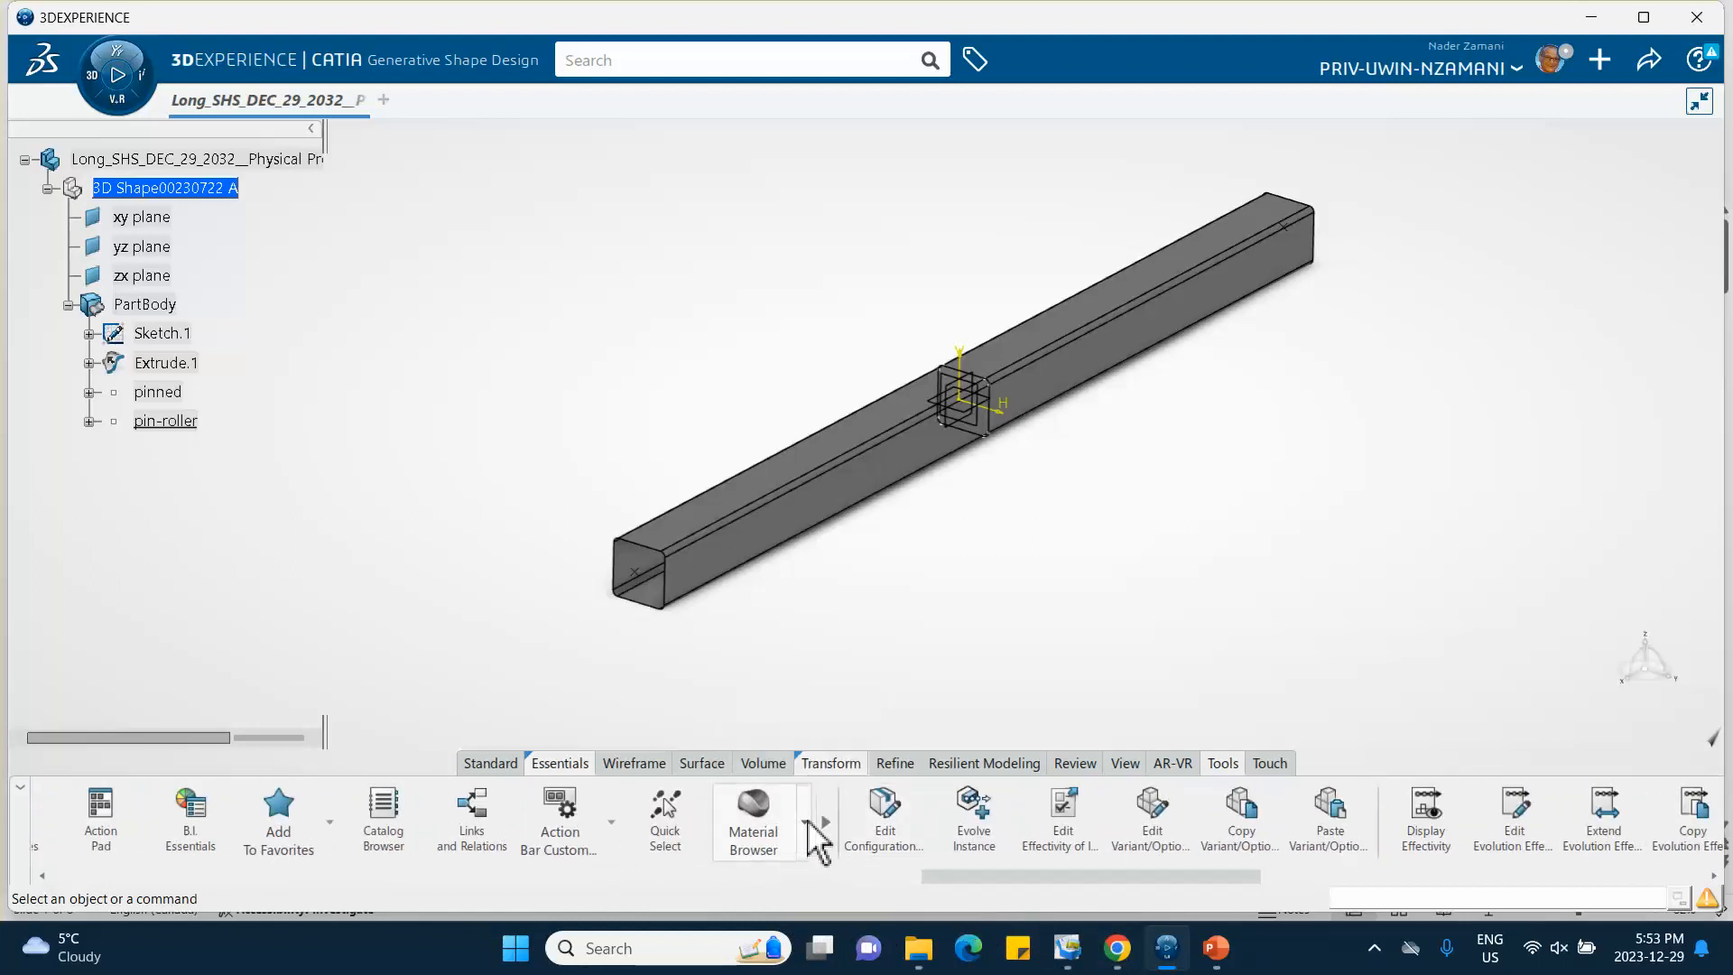
click(806, 821)
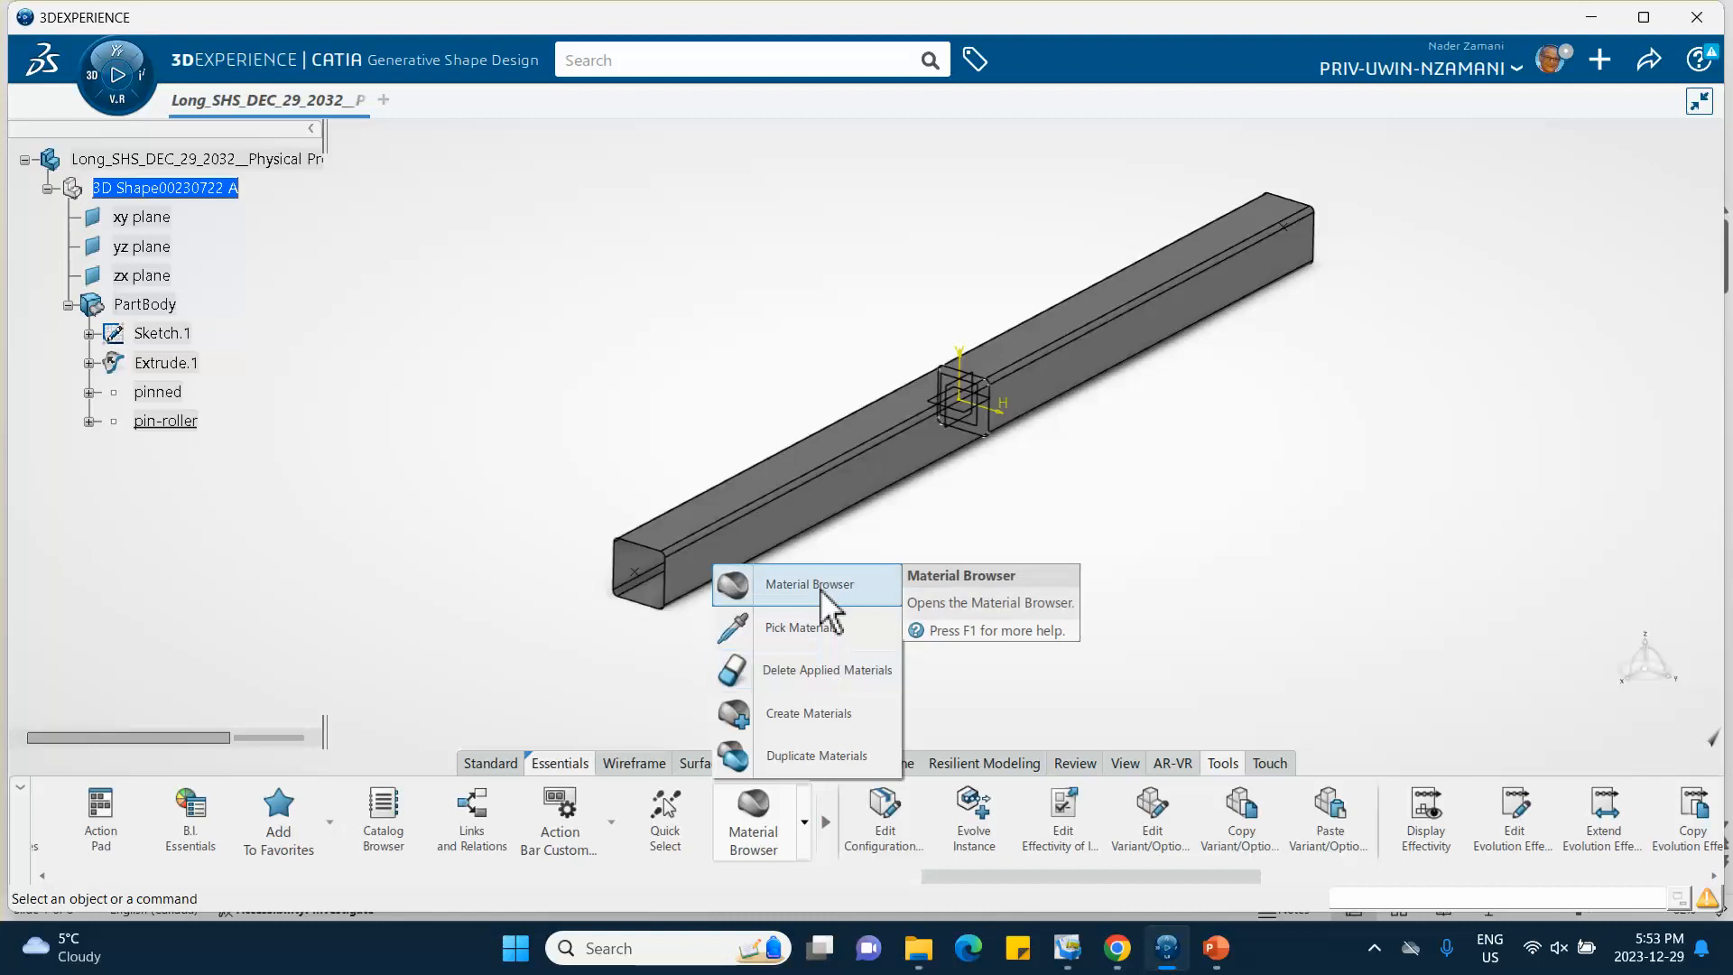
click(801, 715)
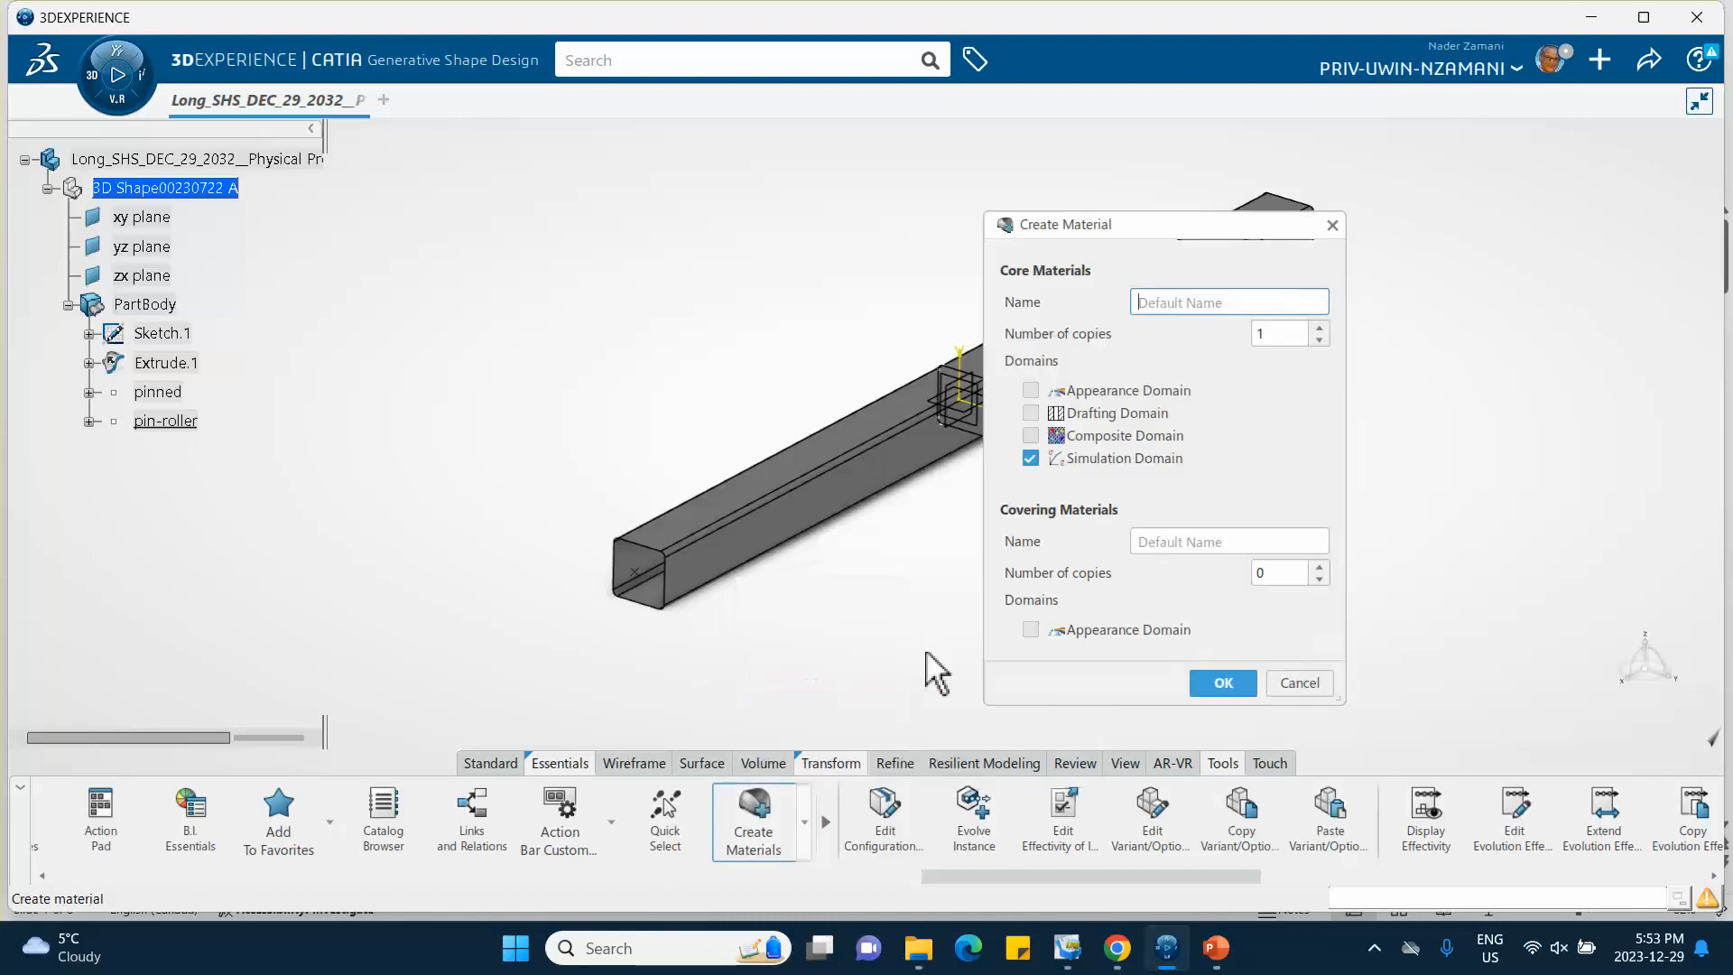
click(1134, 301)
text(L)
key(BackSpace)
key(BackSpace)
key(BackSpace)
text(HS-DEC-29_2023_STEEL)
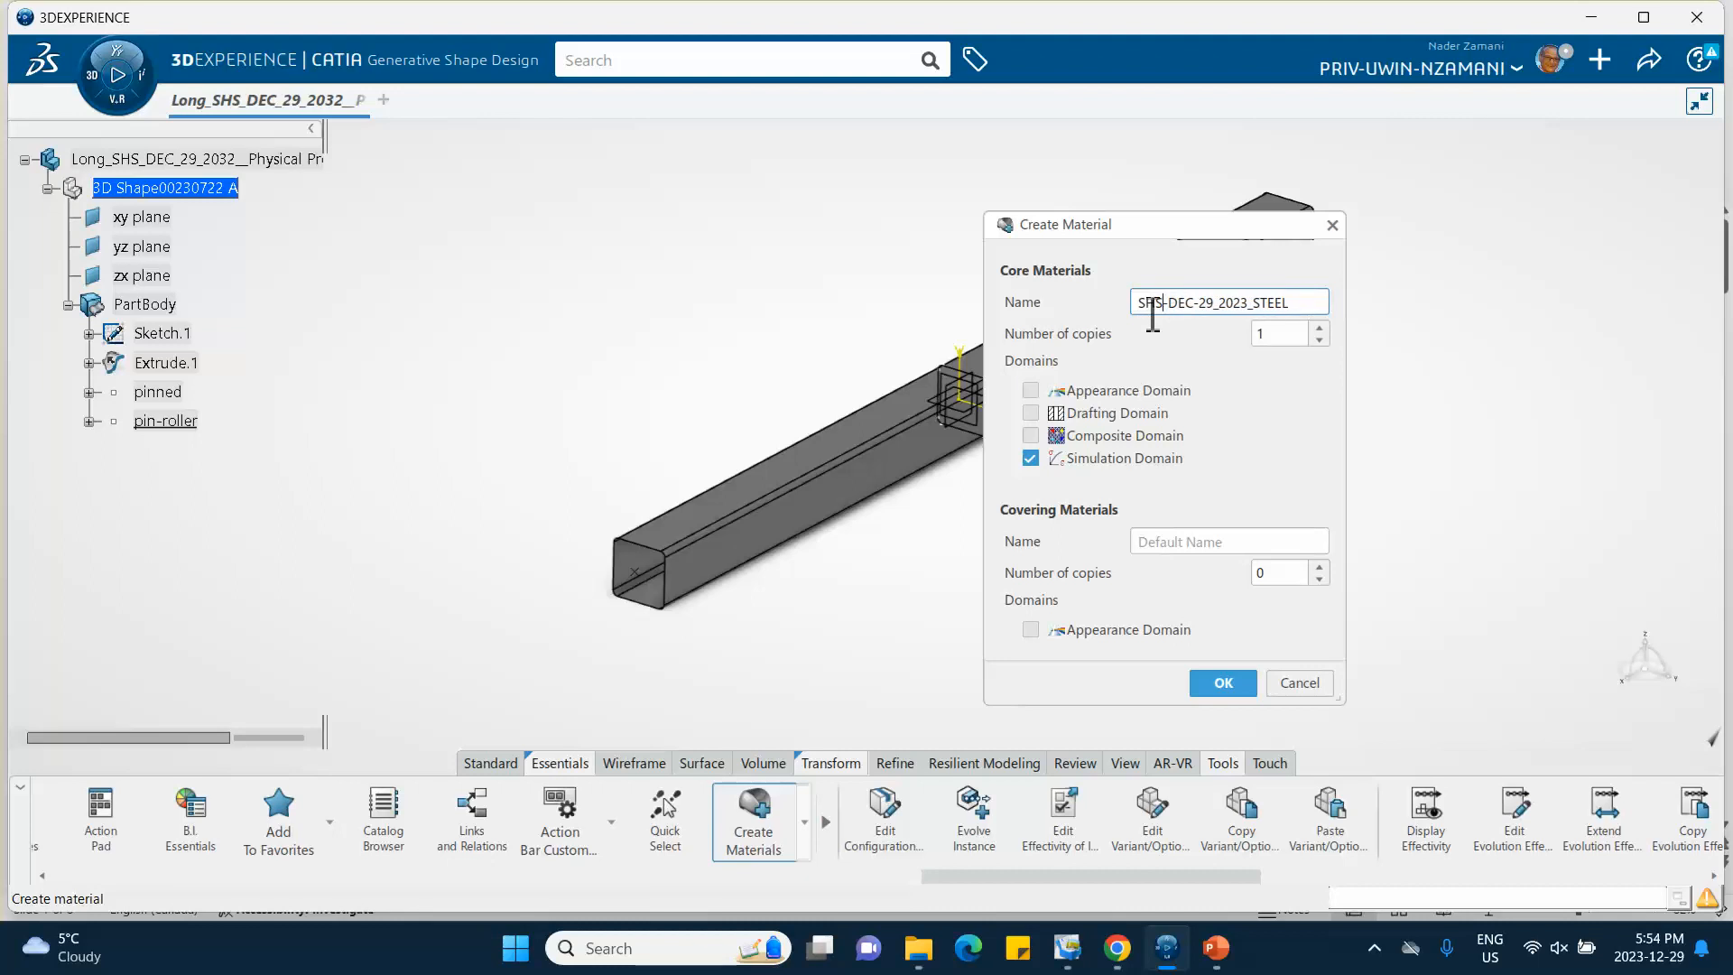
click(1212, 684)
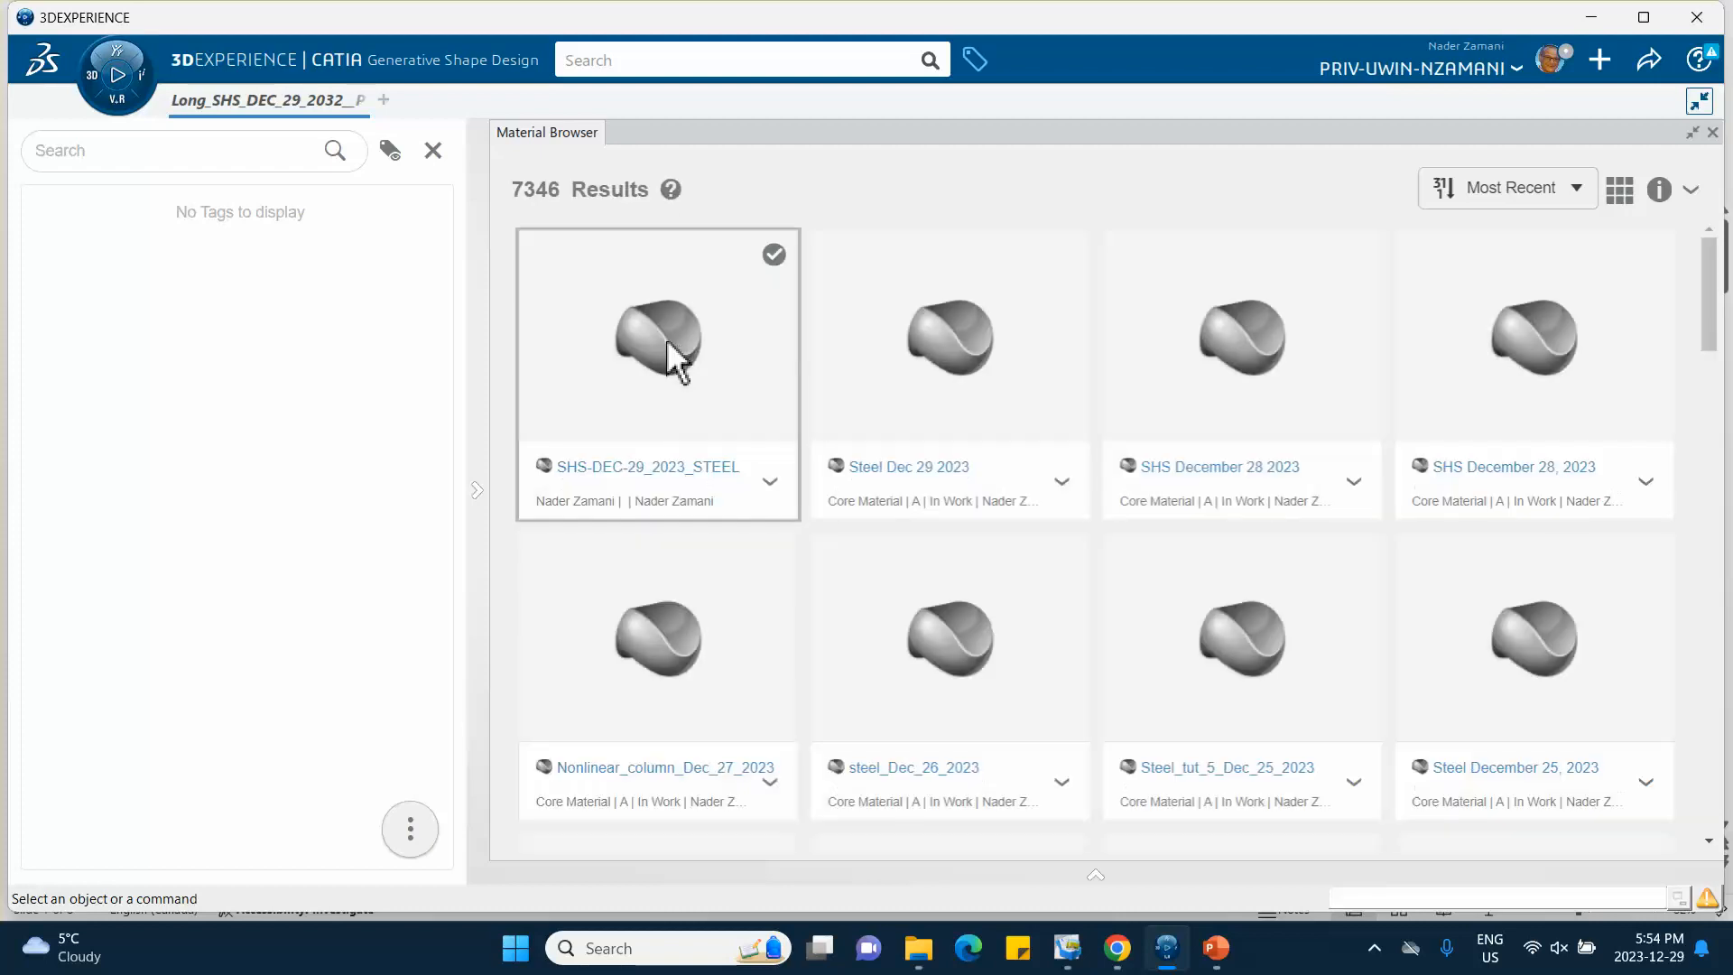
Step: Apply the SHS-DEC-29_2023_STEEL material to the Long_SHS_DEC_29_2032 physical product and validate the assignment
click(776, 492)
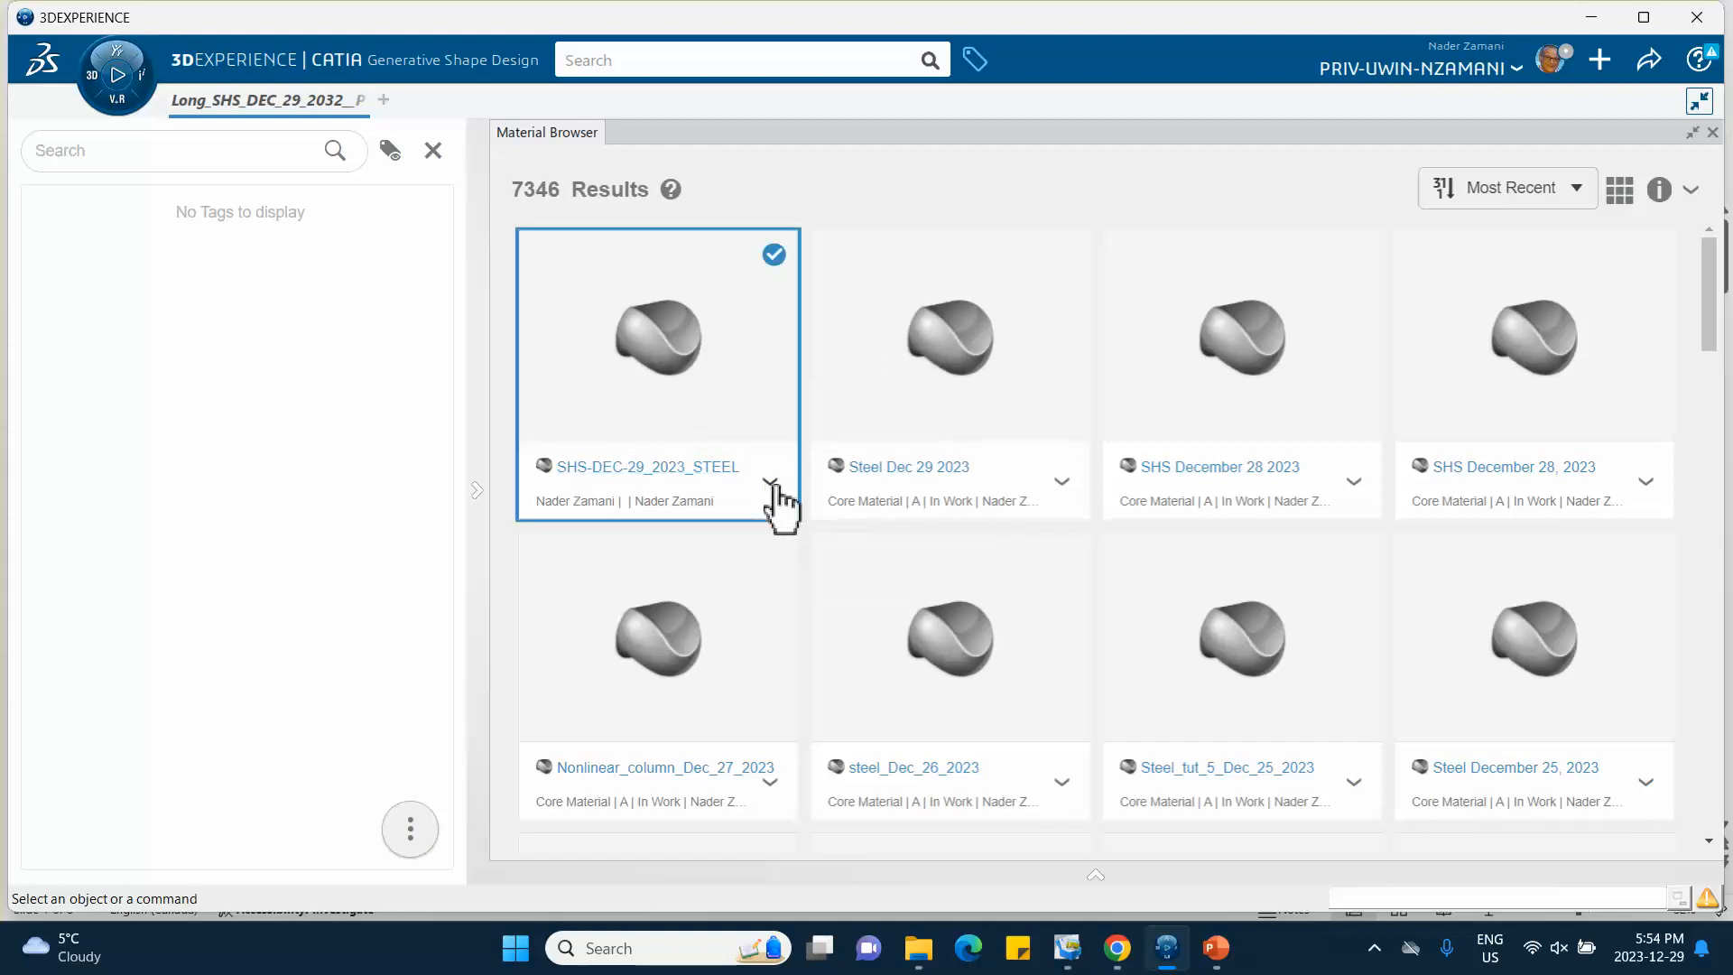
click(772, 484)
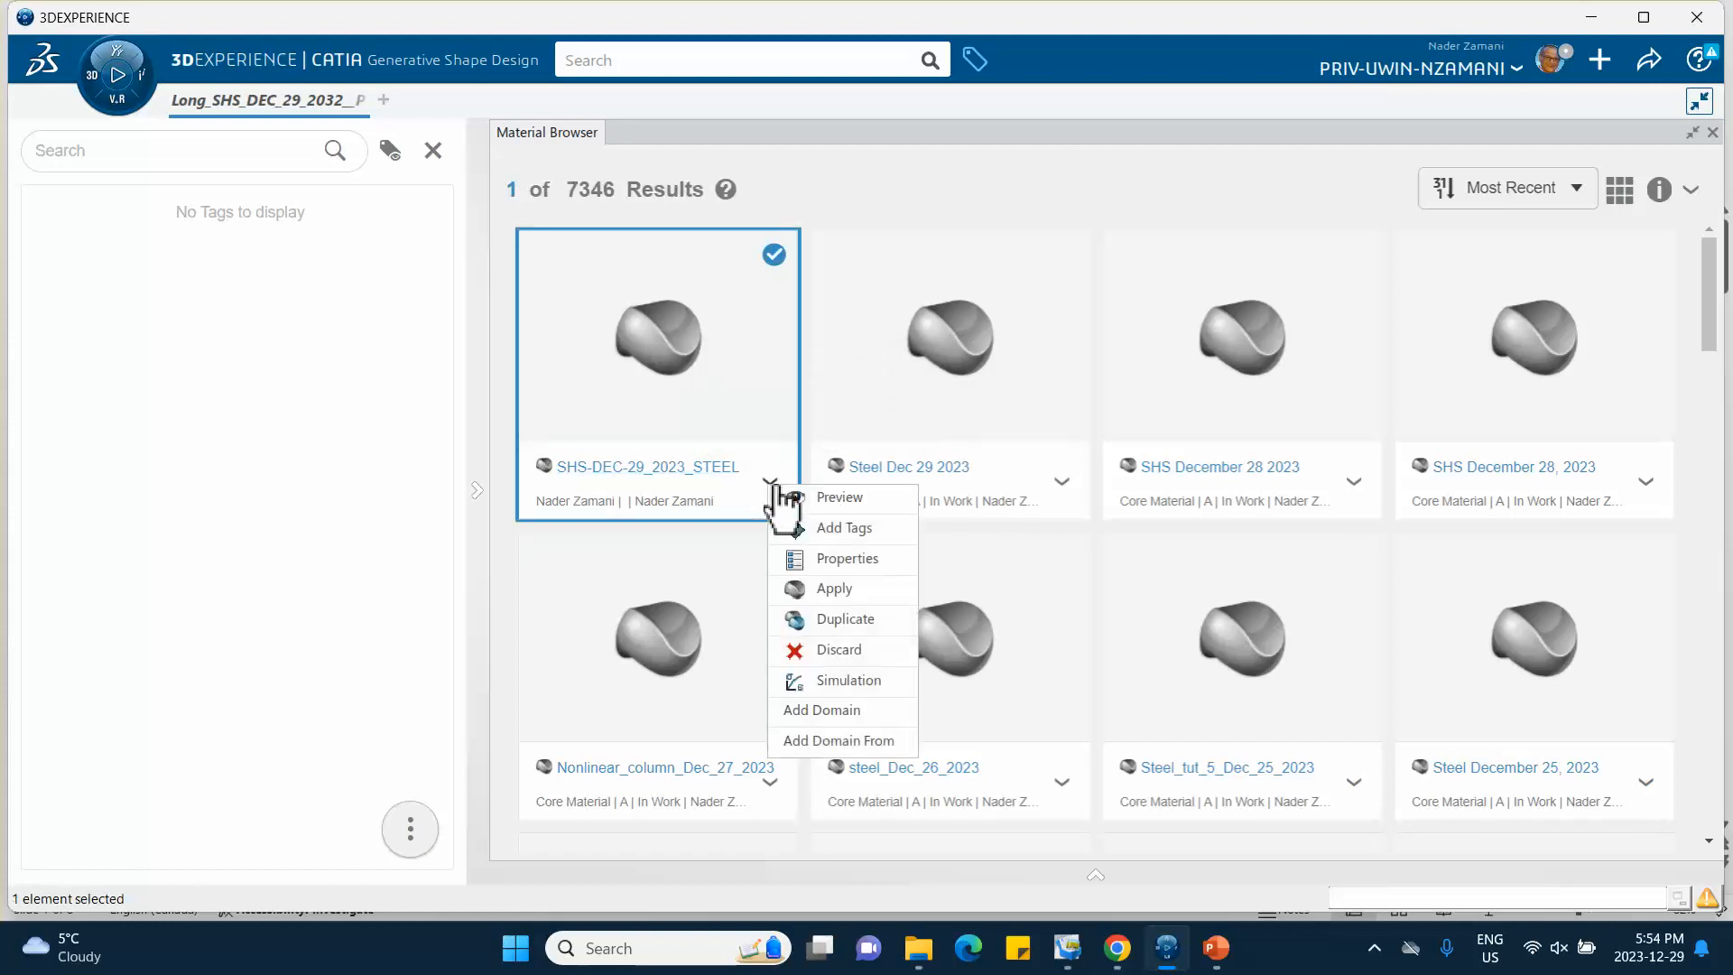
click(833, 592)
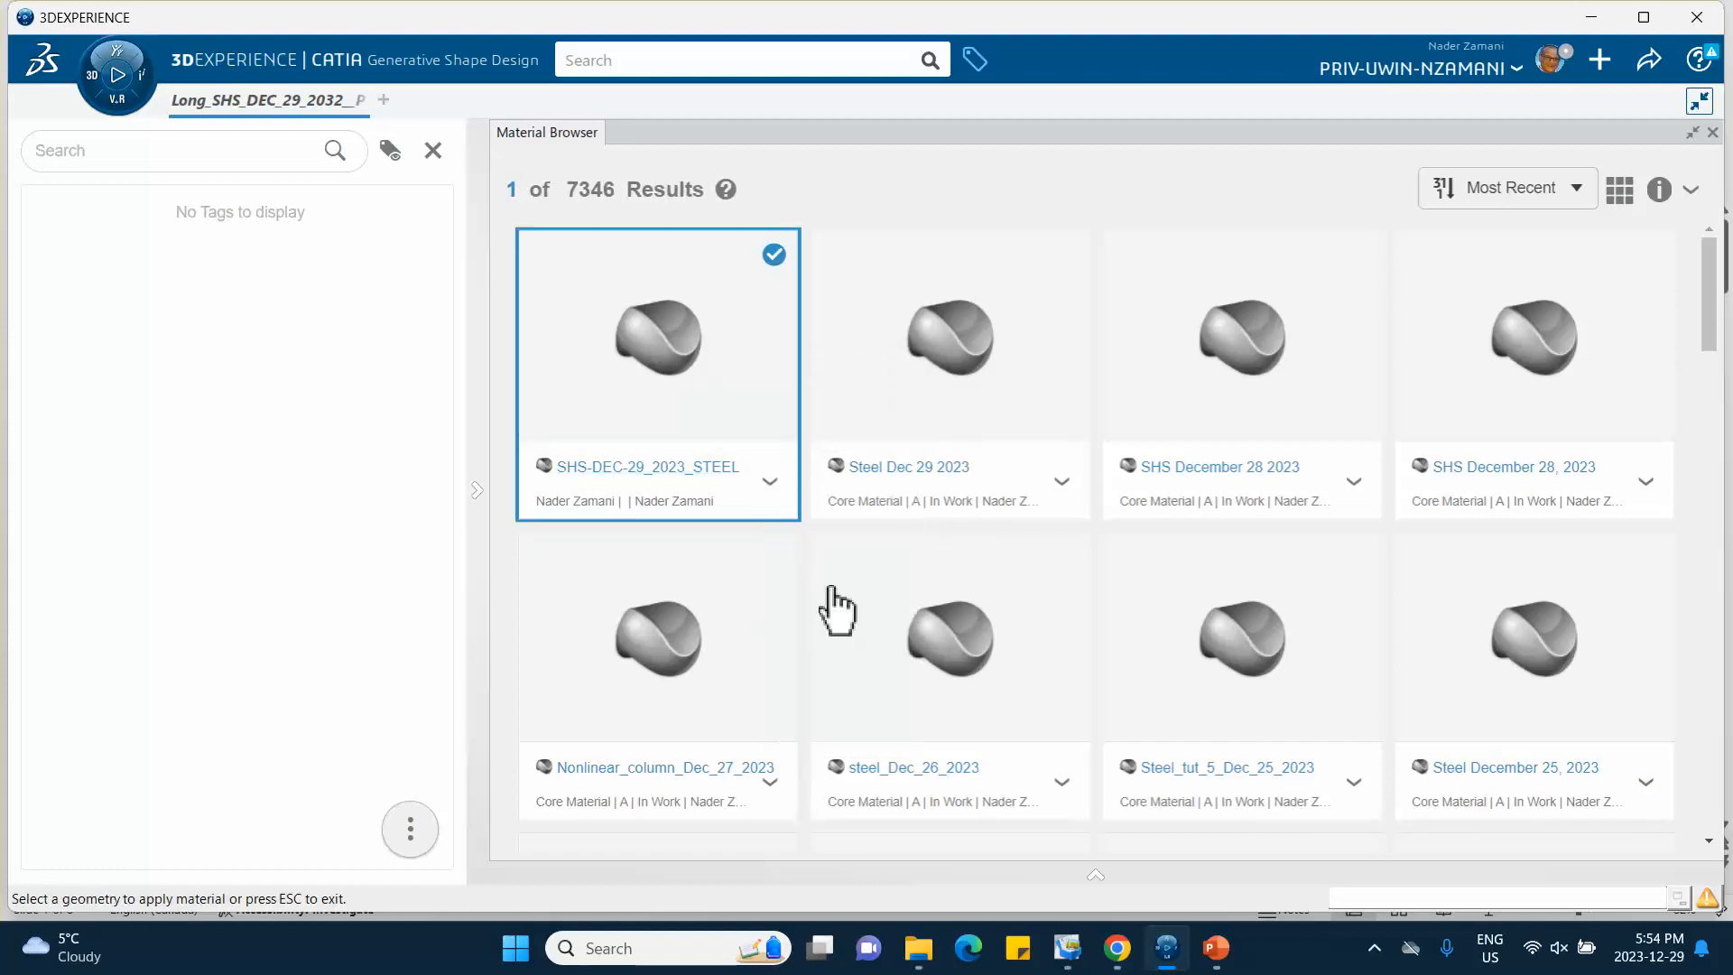
click(1712, 133)
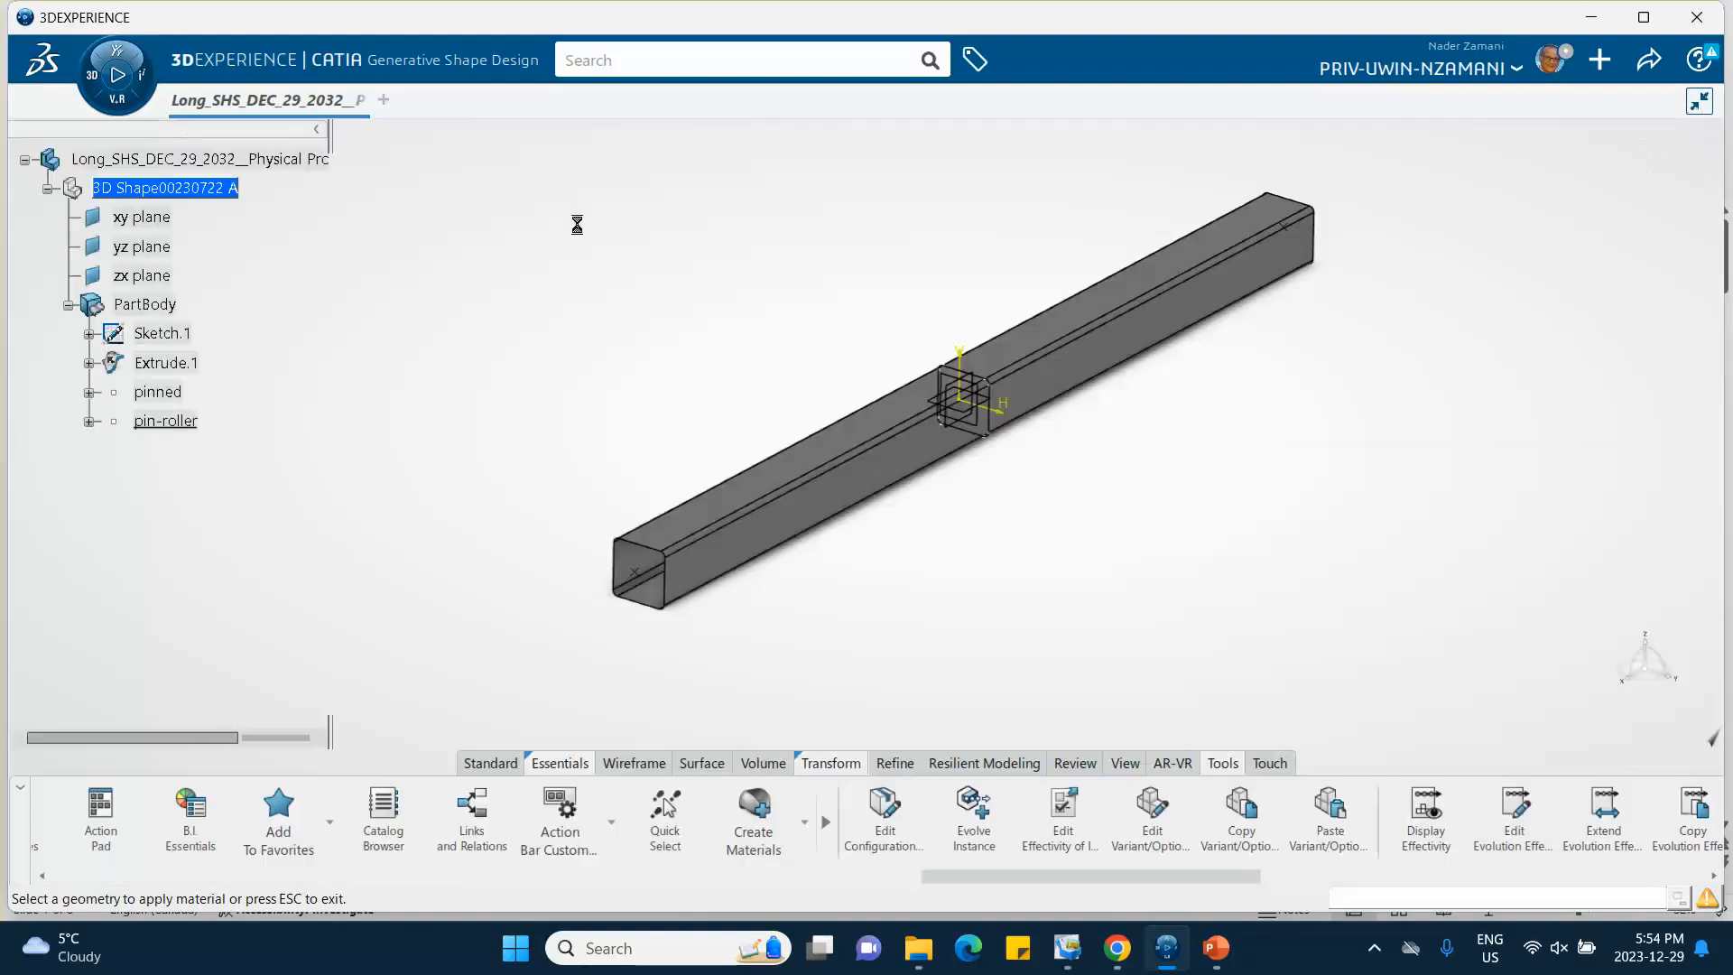
click(185, 188)
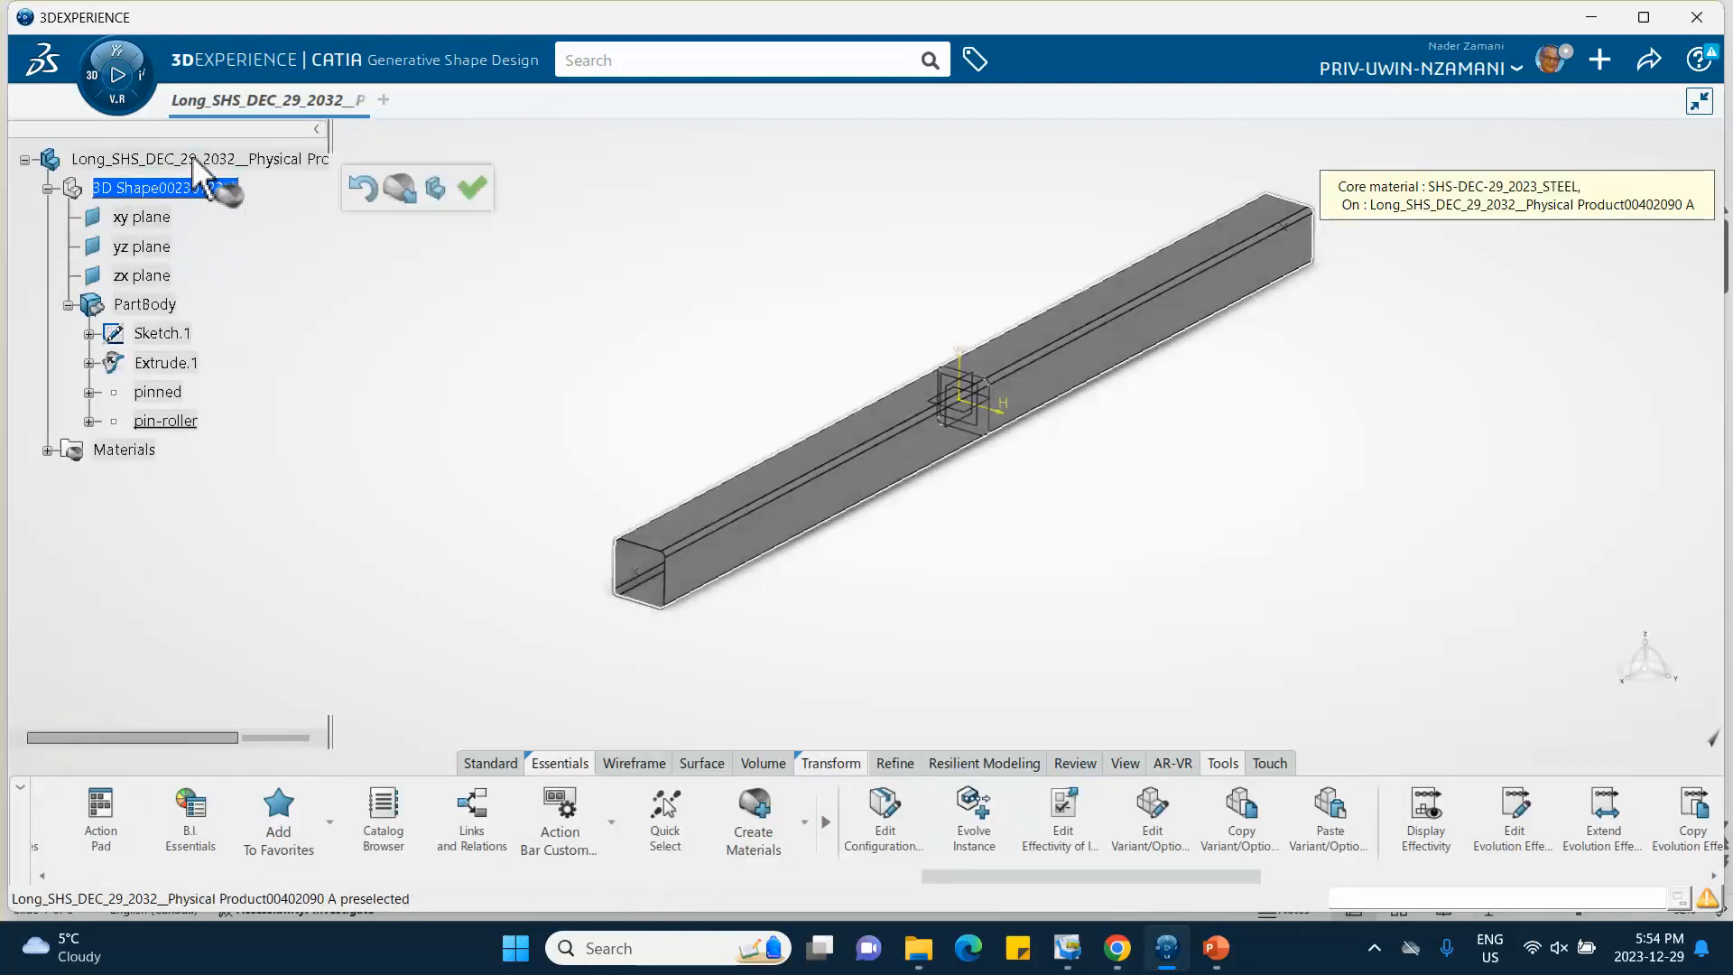
click(471, 191)
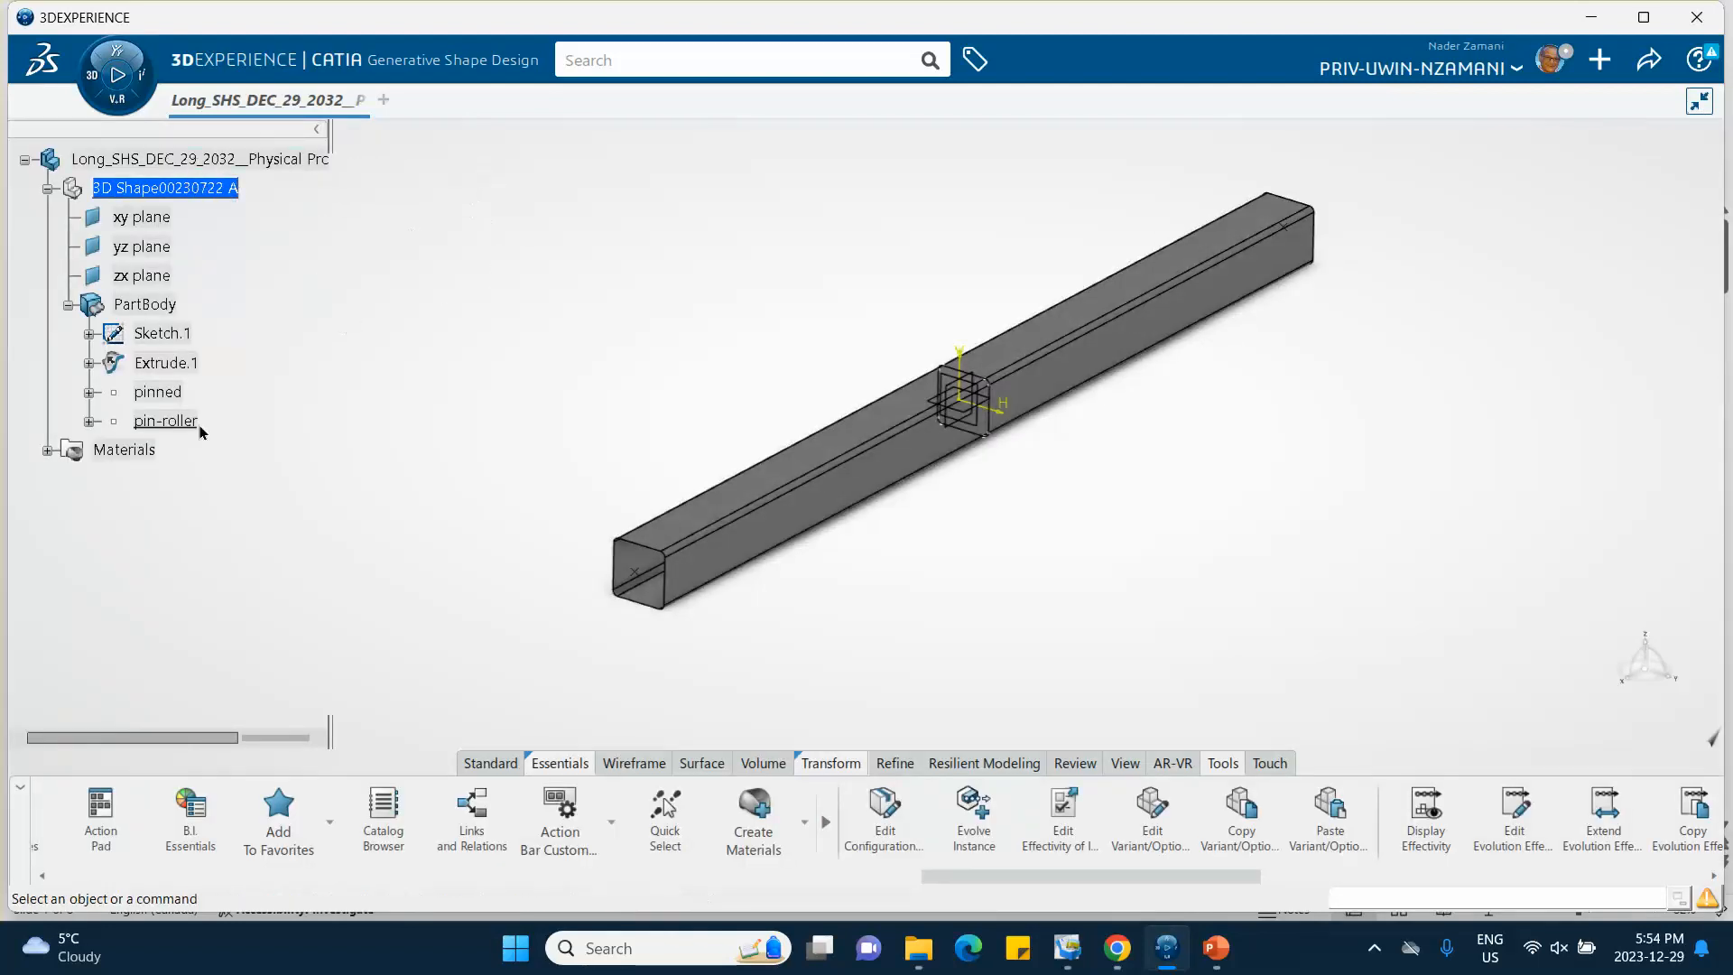
Step: Open the material simulation domain of SHS-DEC-29_2023_STEEL for editing
click(47, 451)
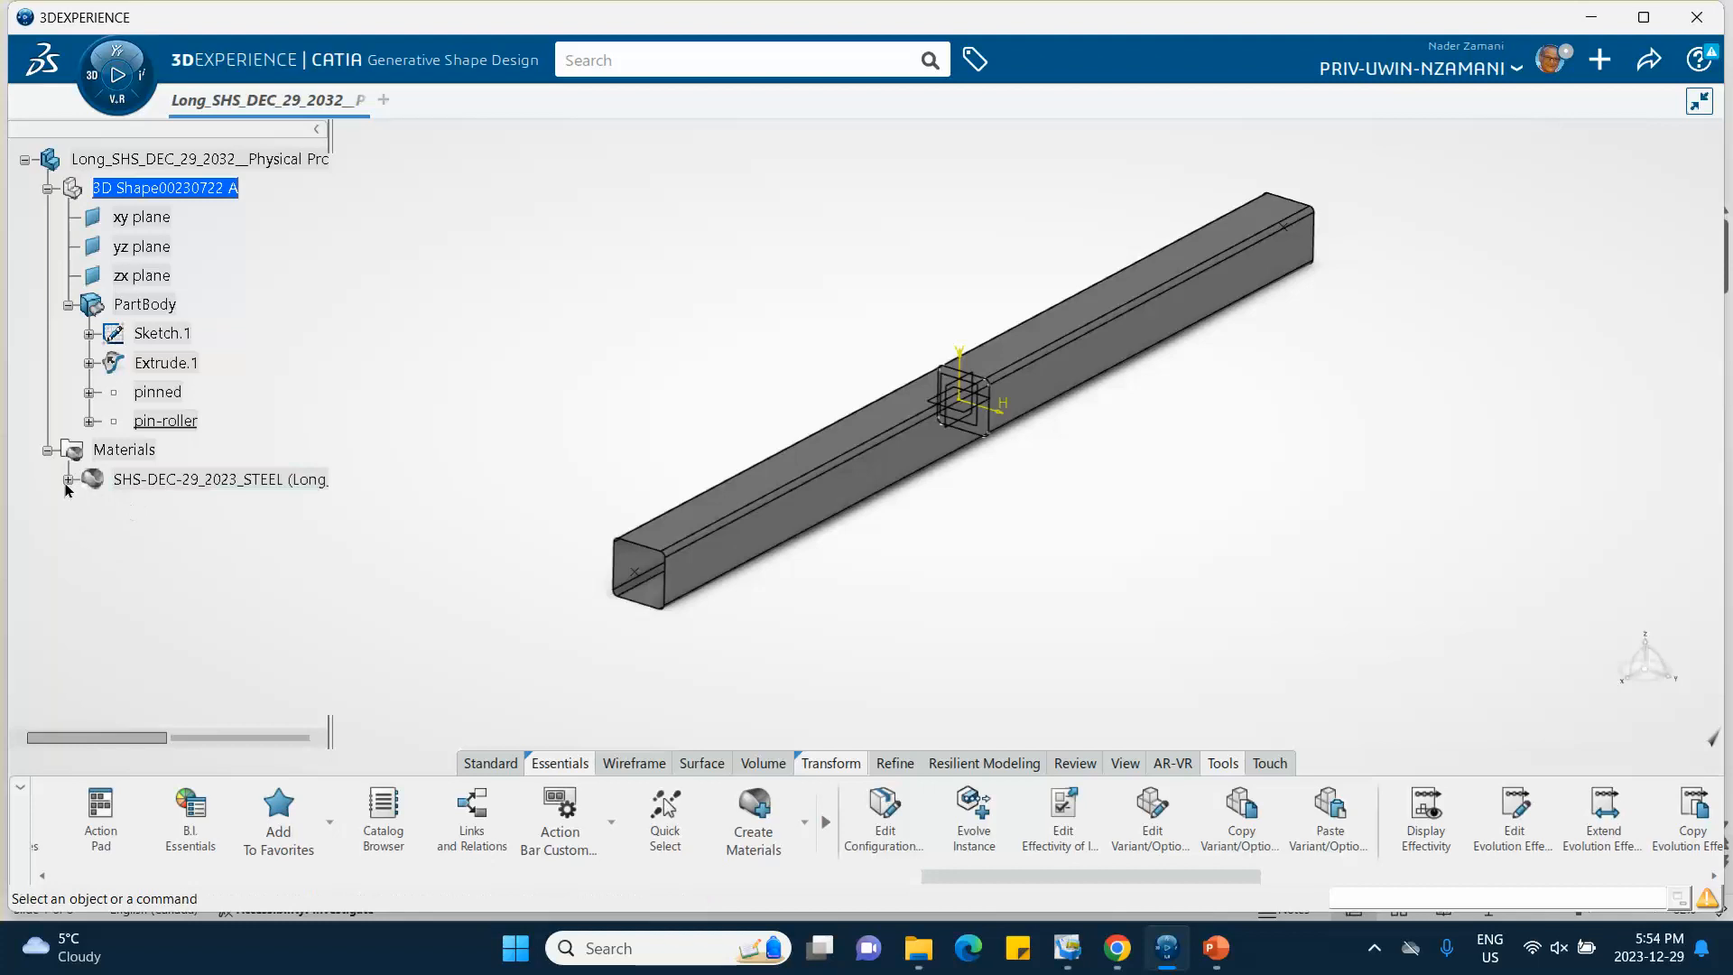
click(68, 484)
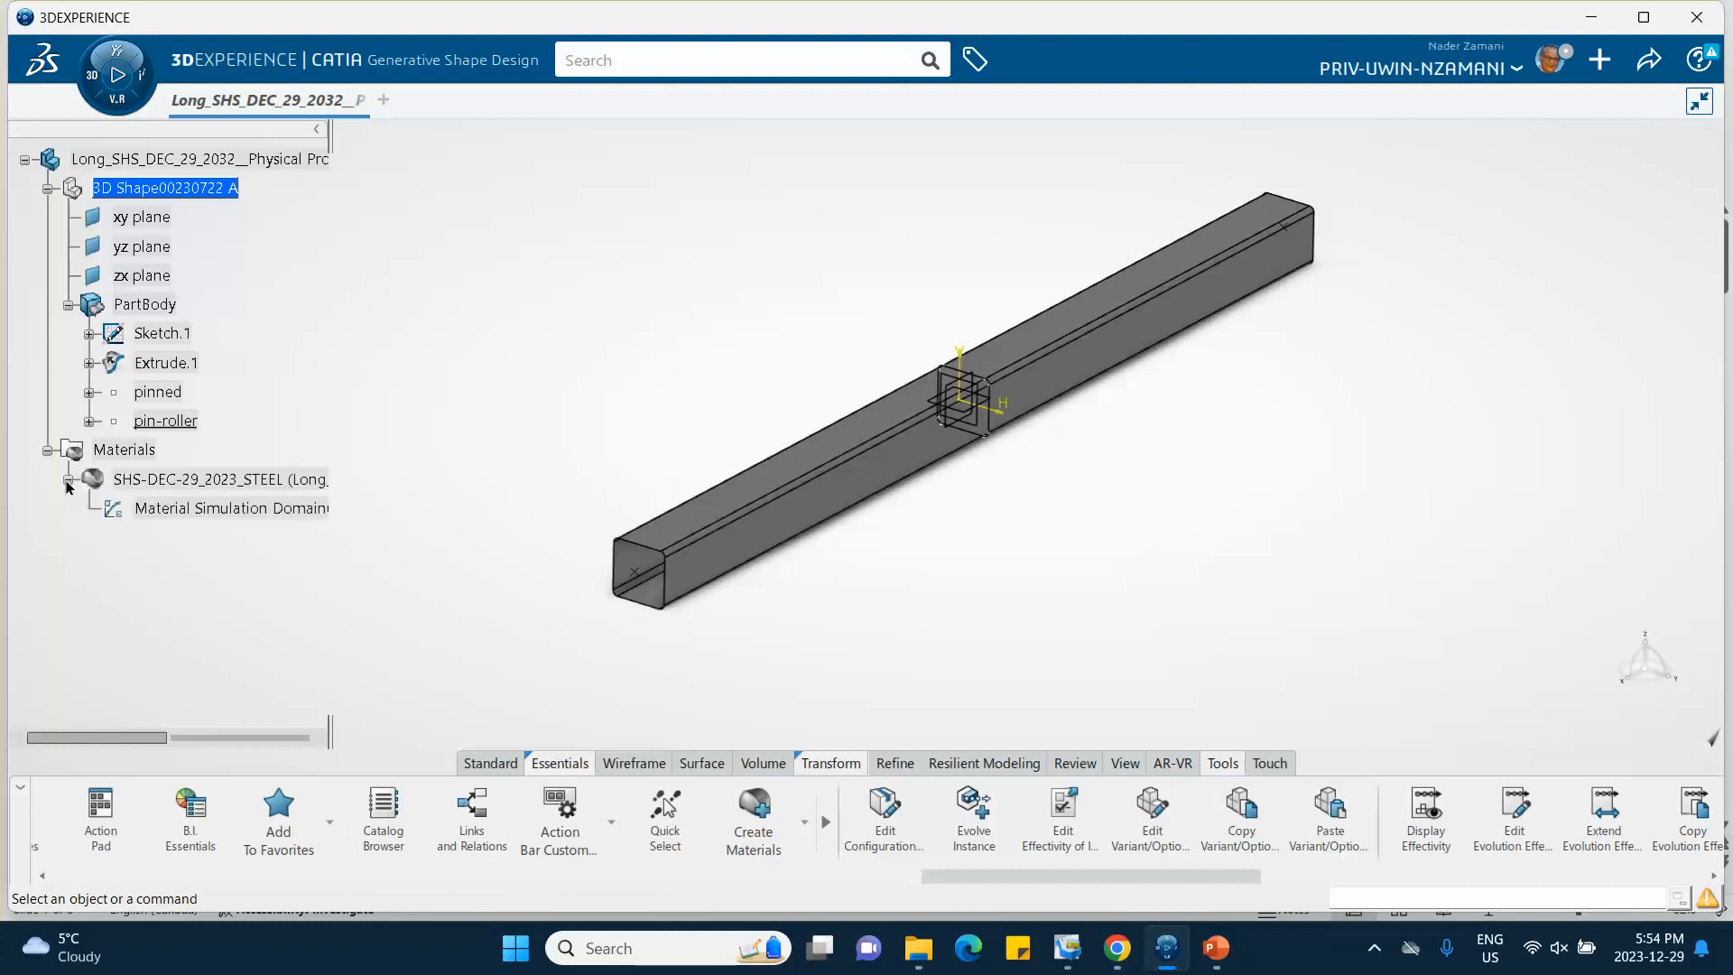
click(239, 508)
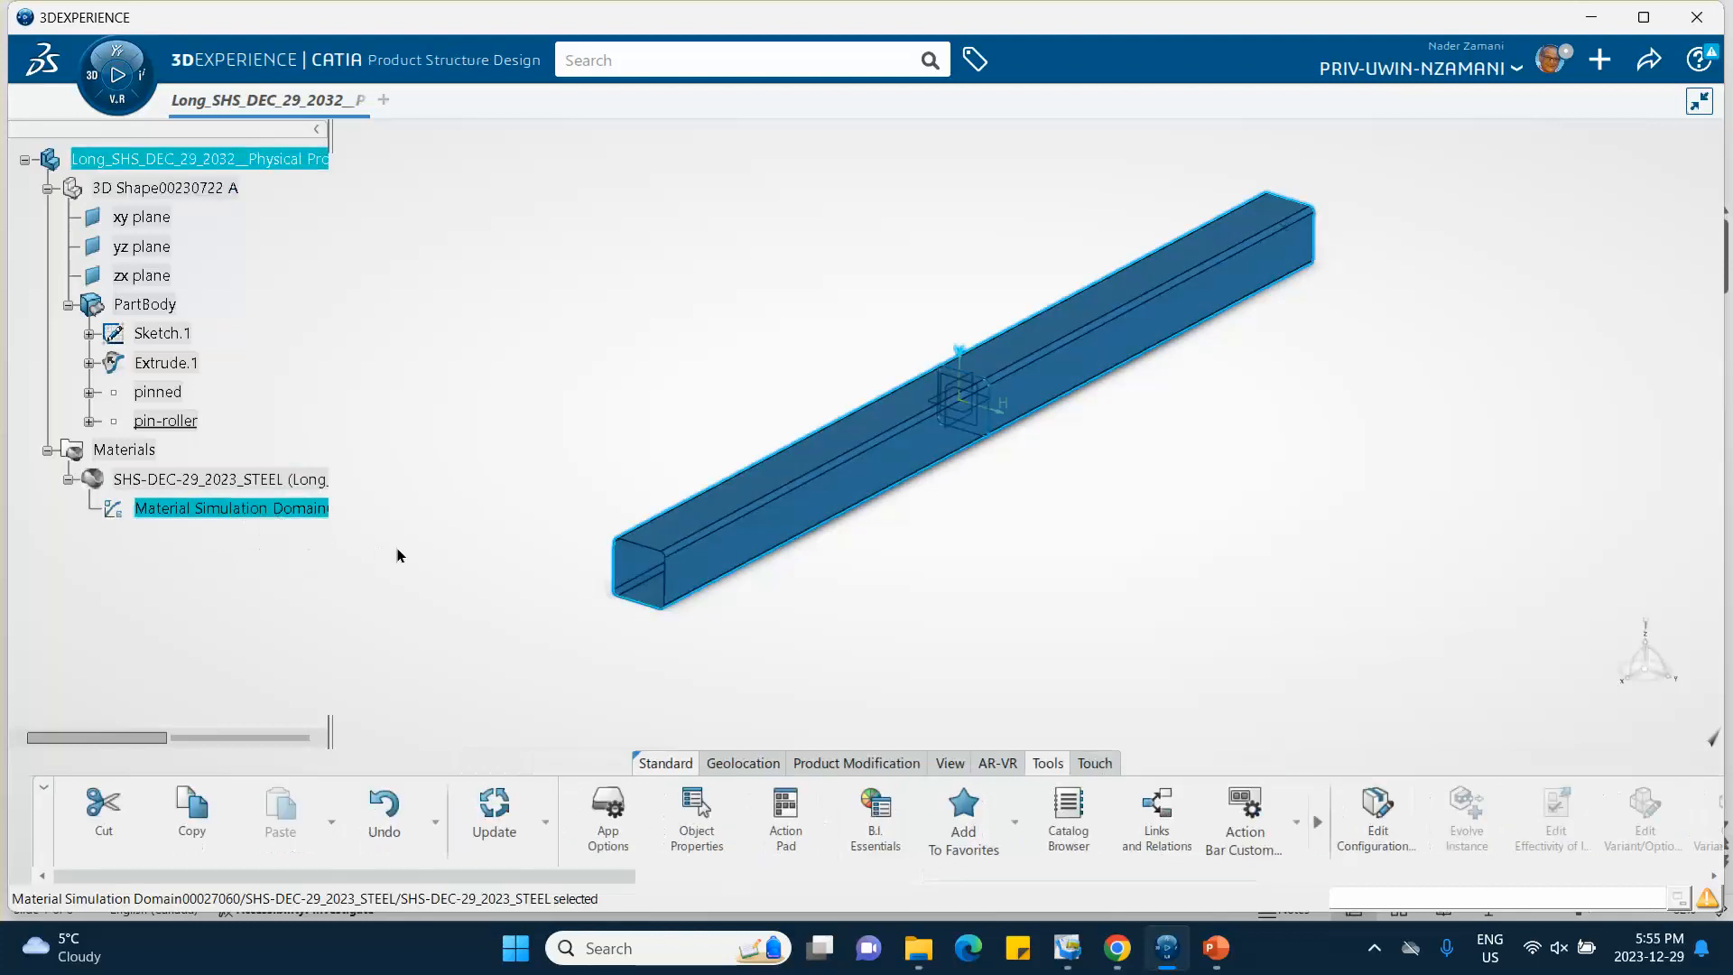
double_click(262, 516)
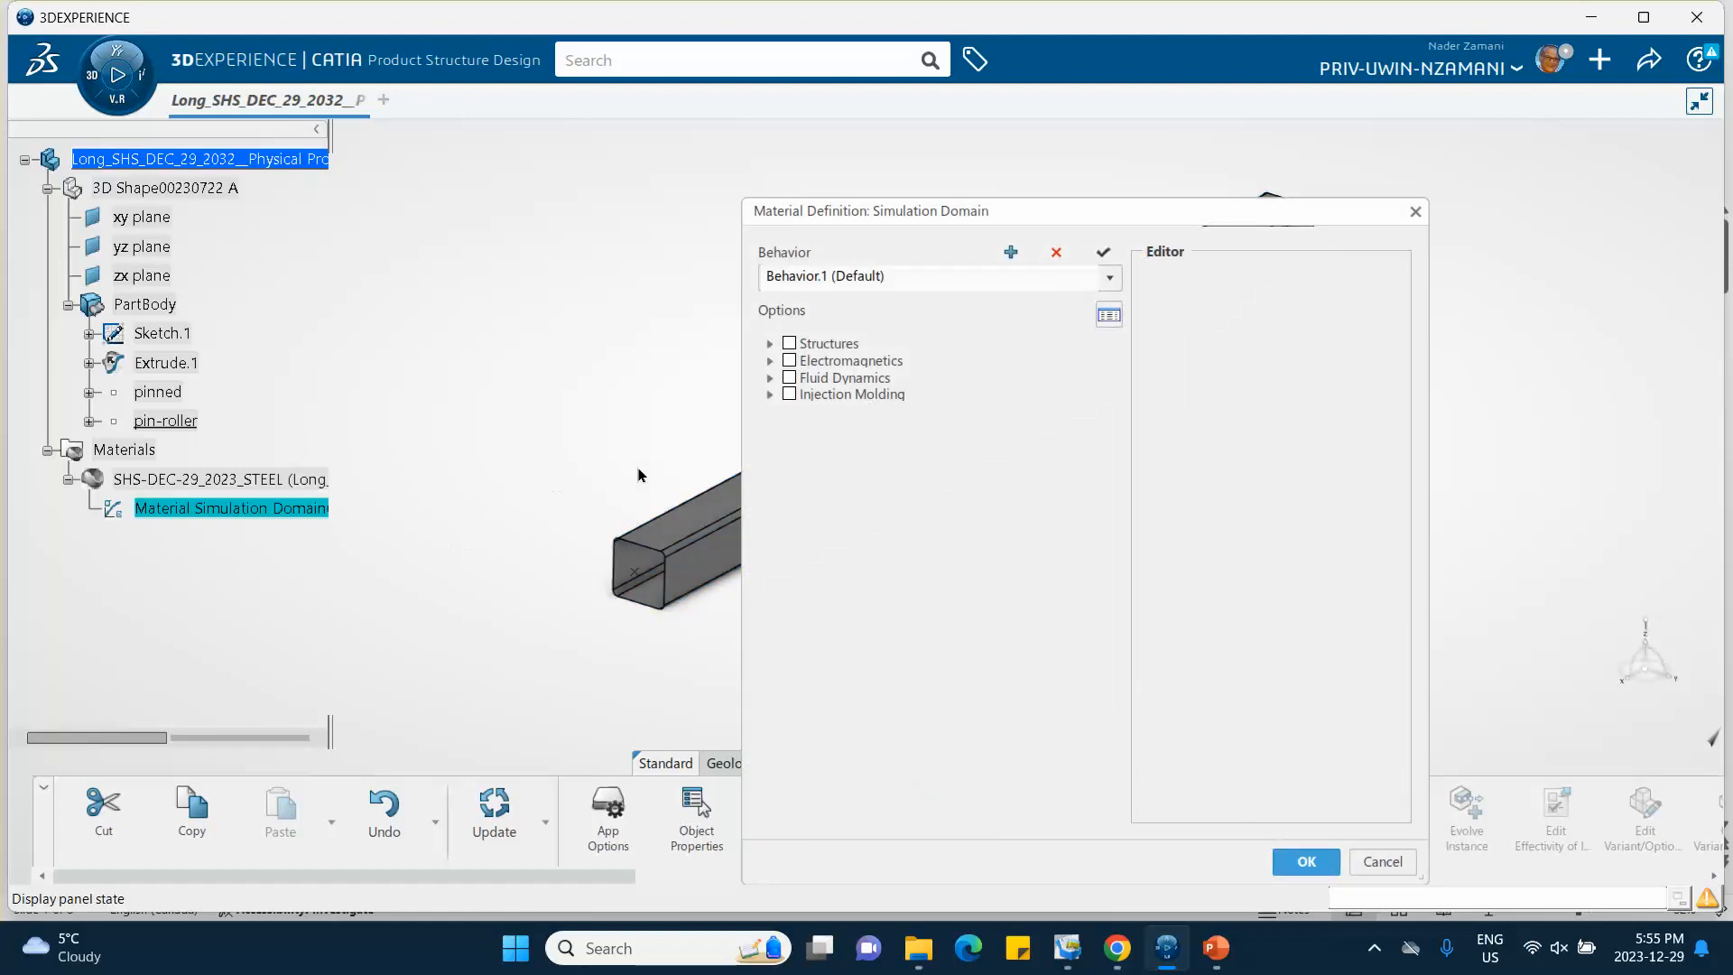
Step: Add isotropic Elastic behavior under Abaqus Multiphysics with Young's modulus 211000 MPa and Poisson's ratio 0.3
click(769, 344)
click(785, 378)
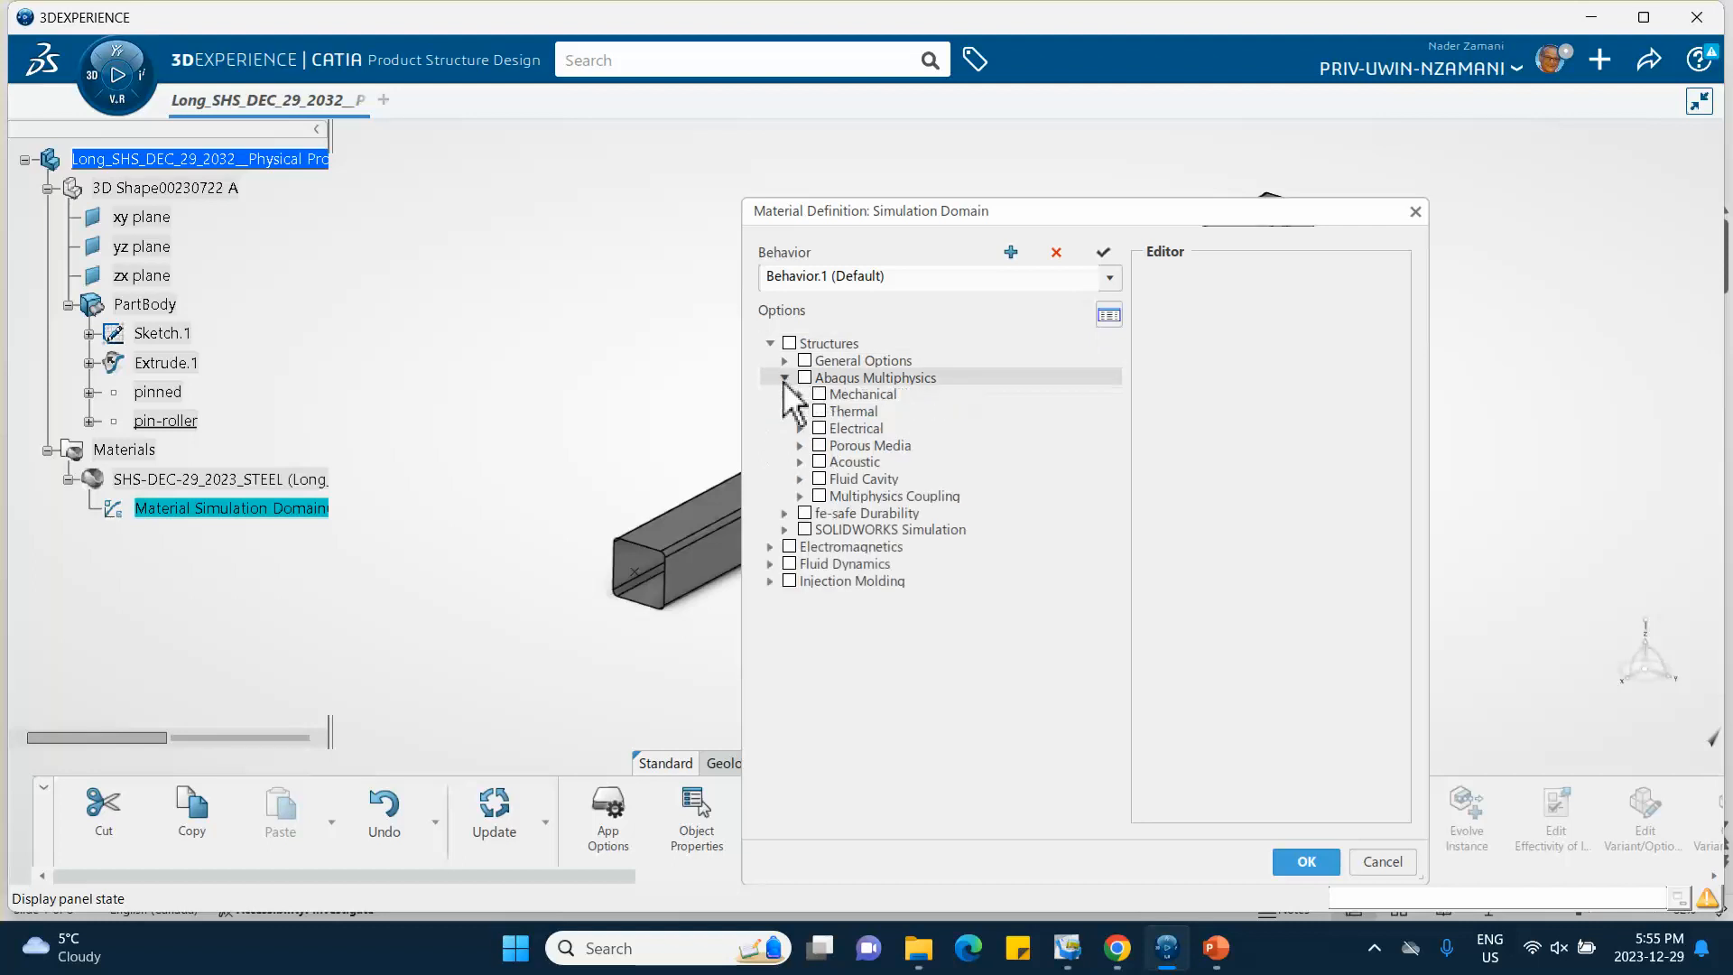
click(799, 394)
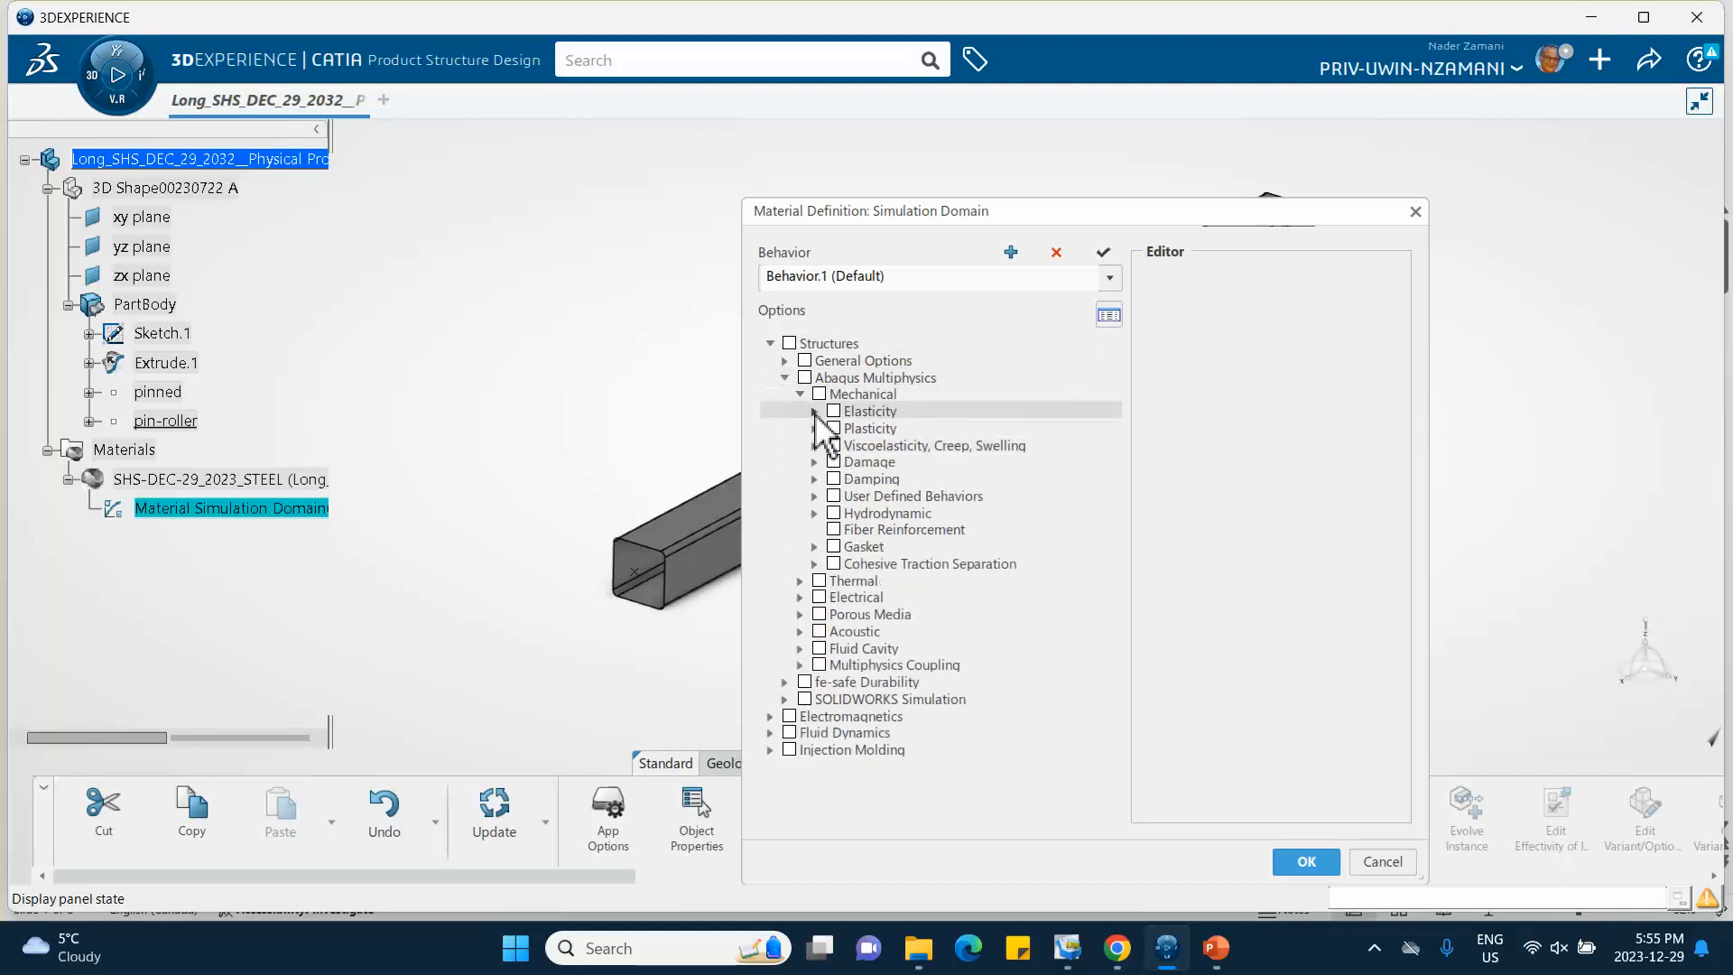
click(814, 412)
click(849, 428)
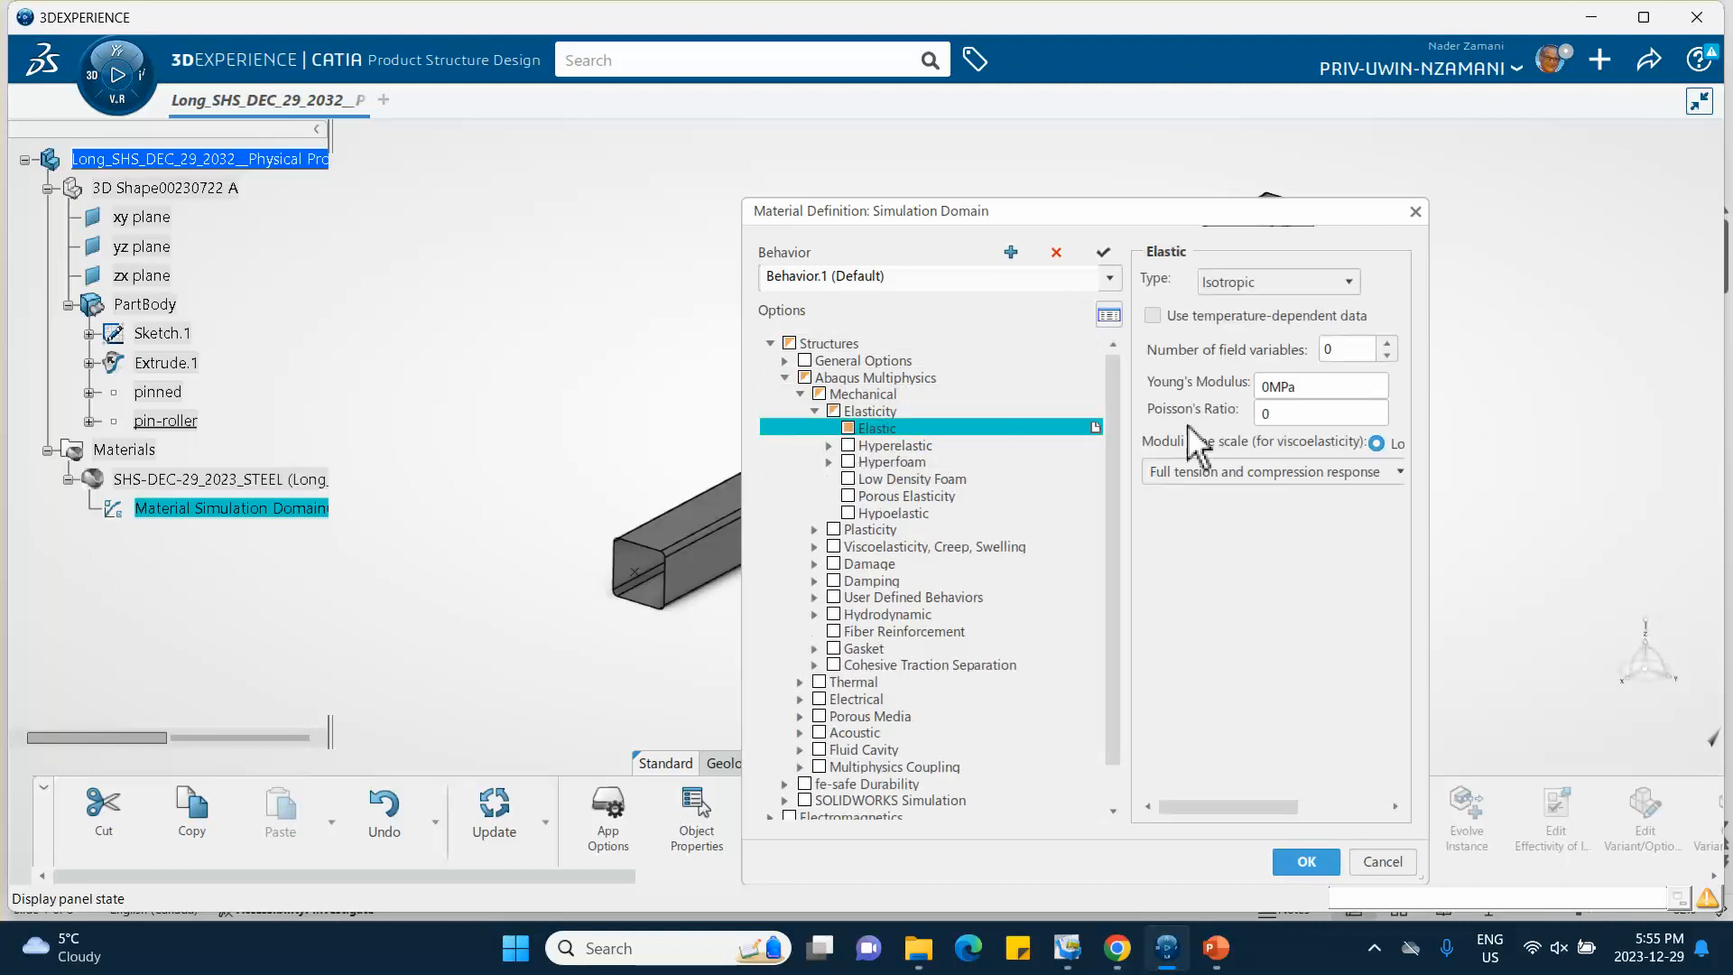
click(1288, 386)
double_click(1299, 385)
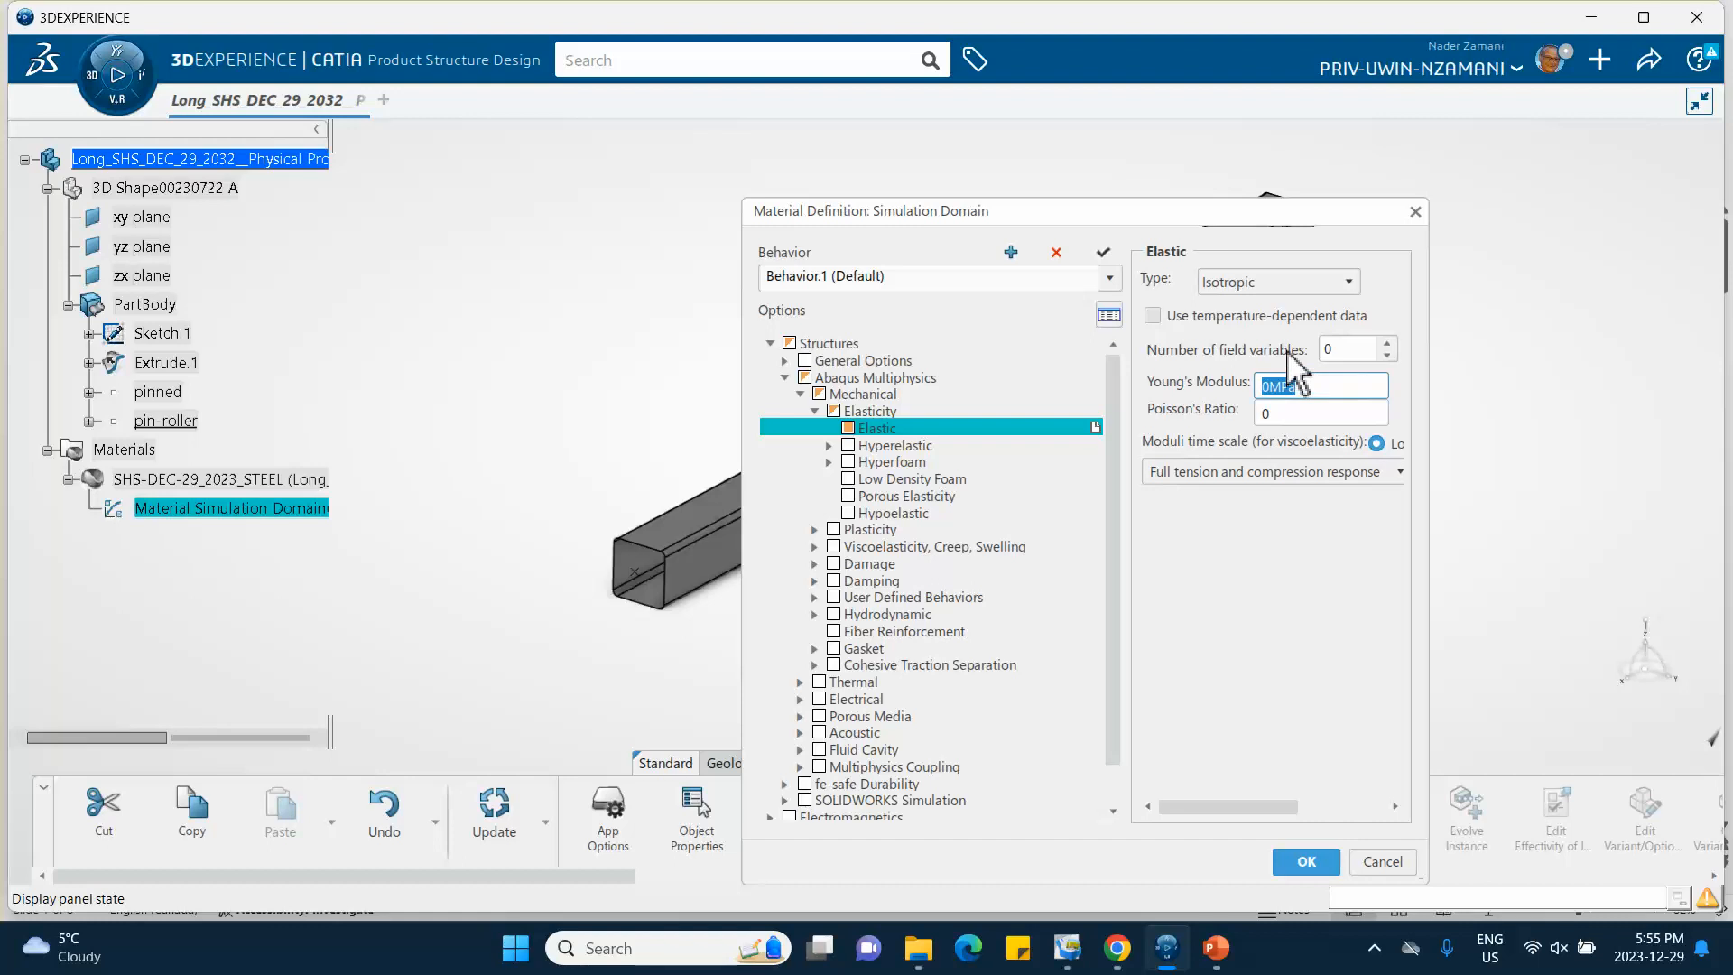
text(211000)
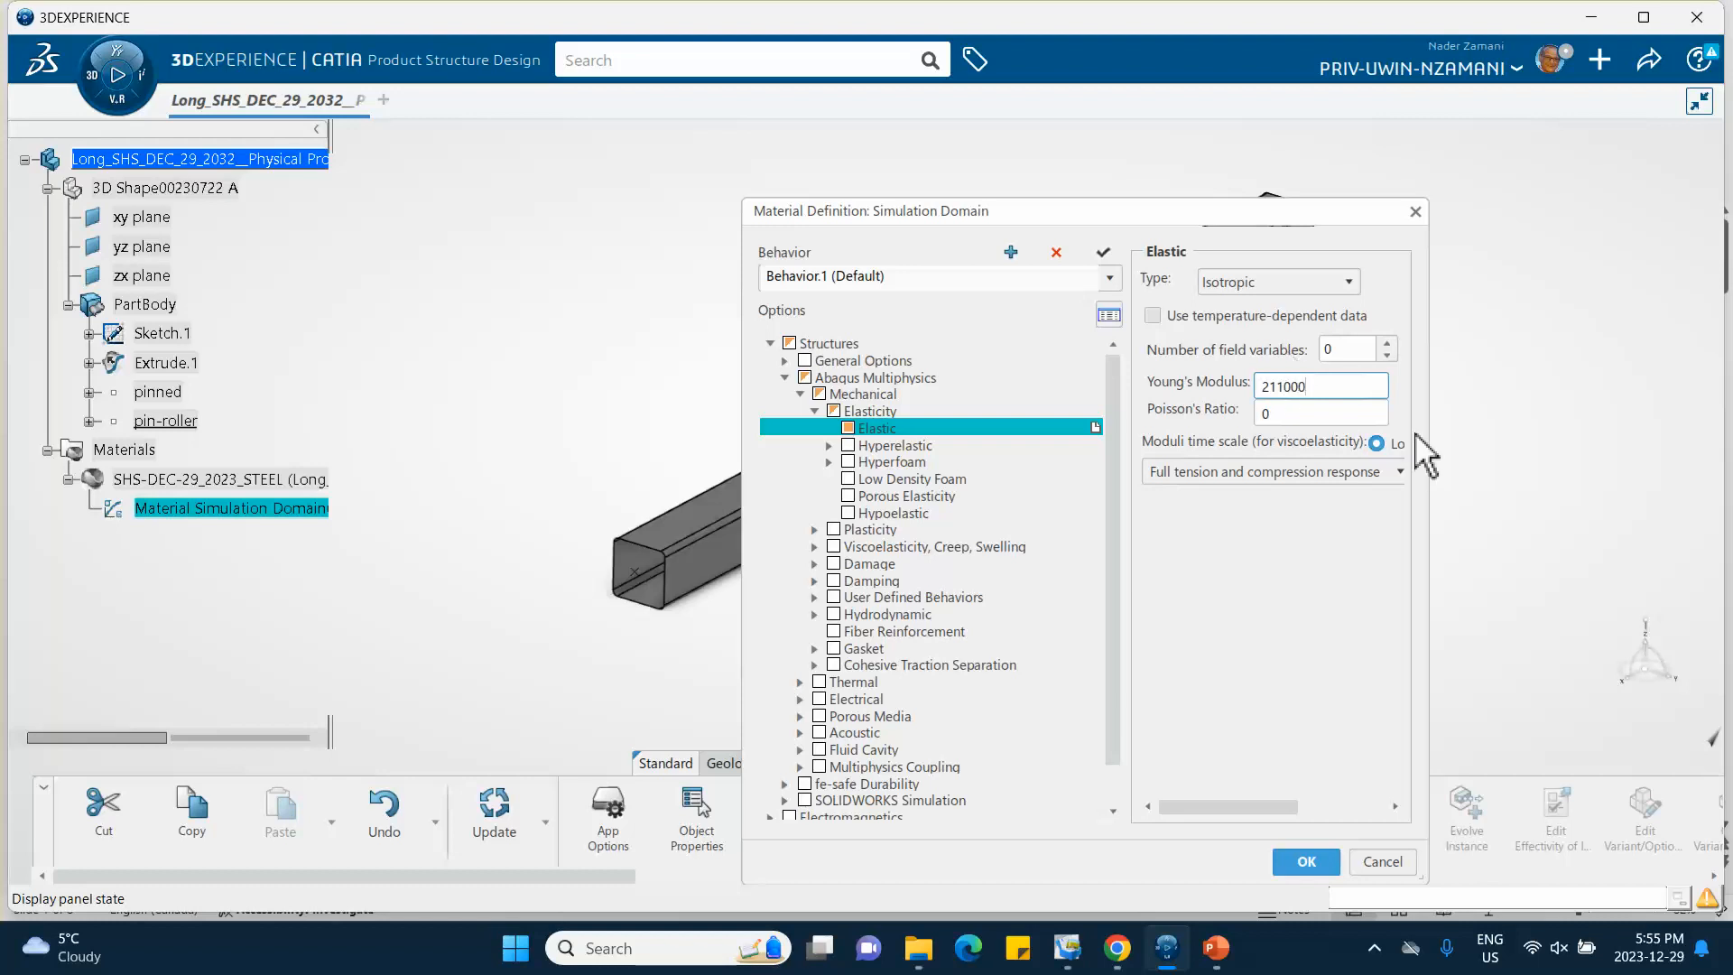
click(1315, 414)
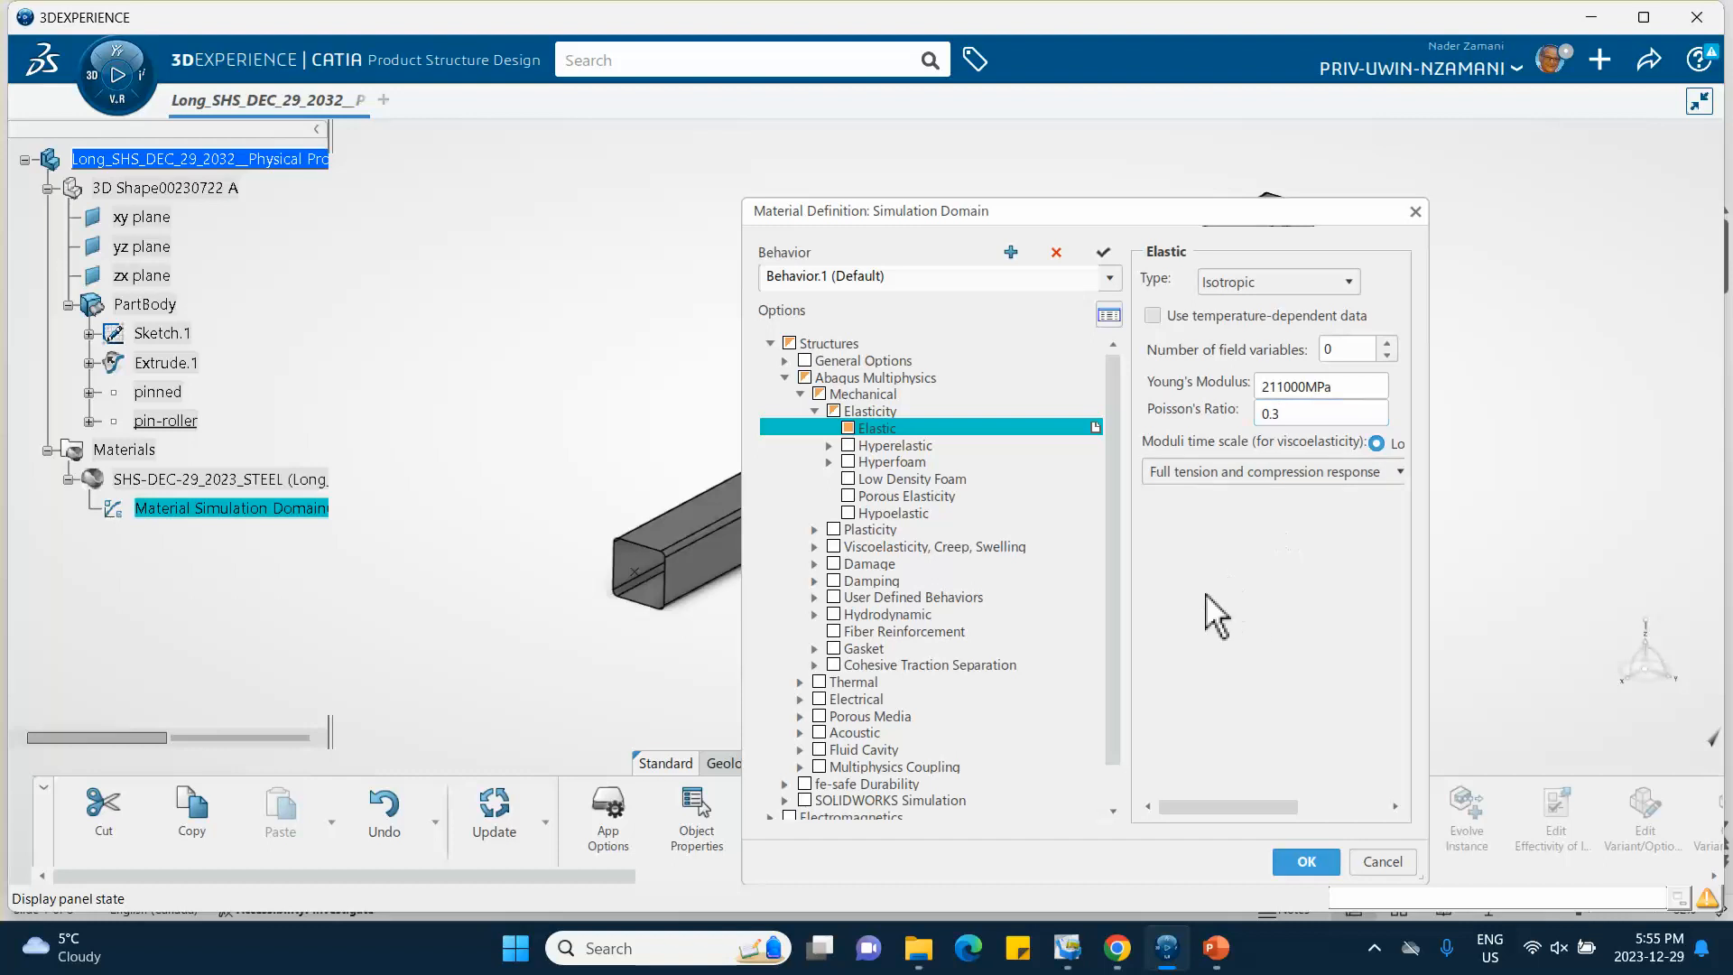
Step: Add Plastic metal plasticity to the material, with a first data row of yield stress 787.3 MPa at plastic strain 0
click(814, 530)
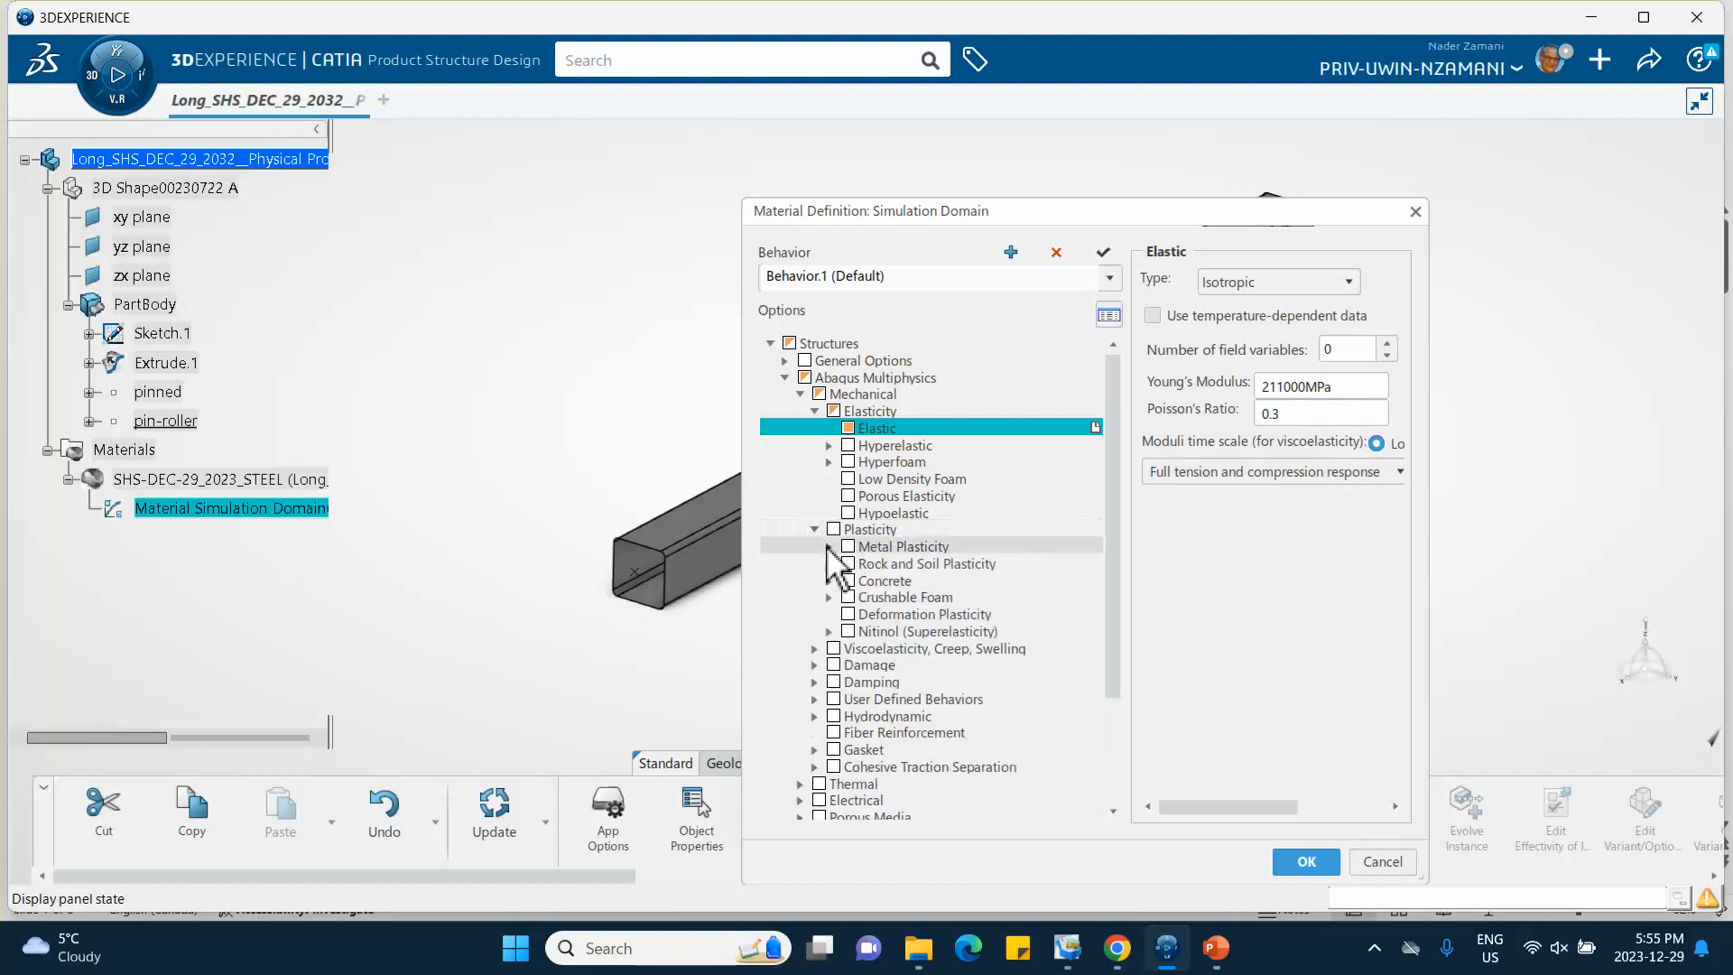
click(828, 547)
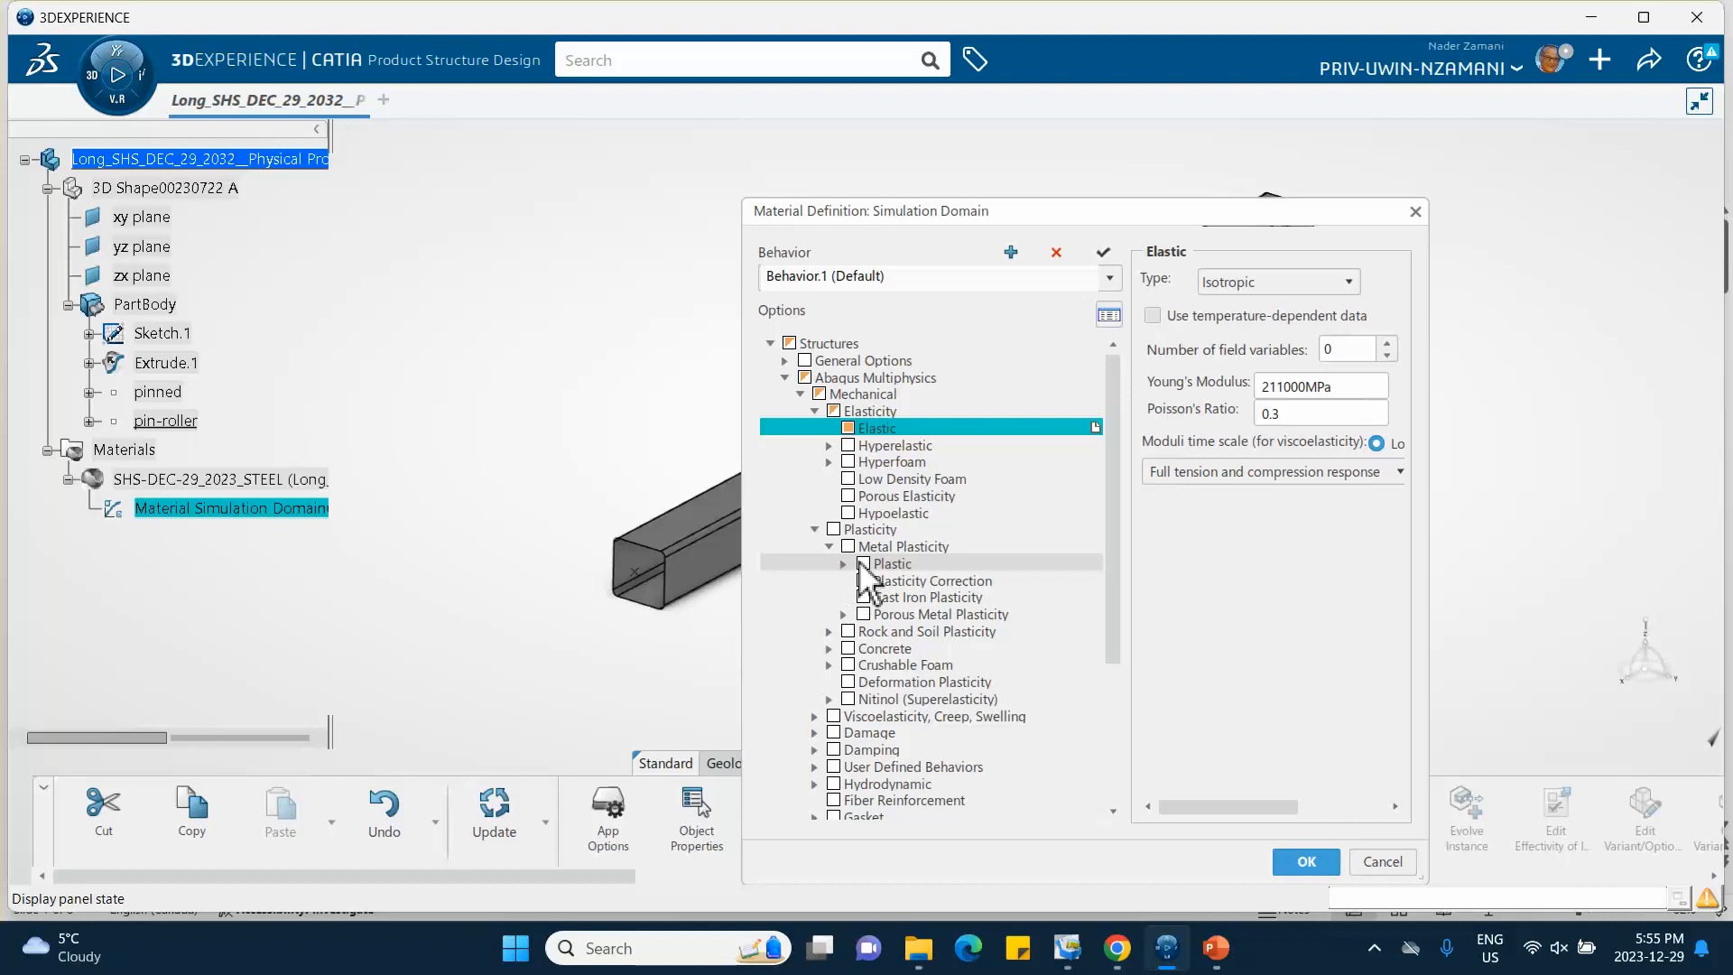
click(862, 564)
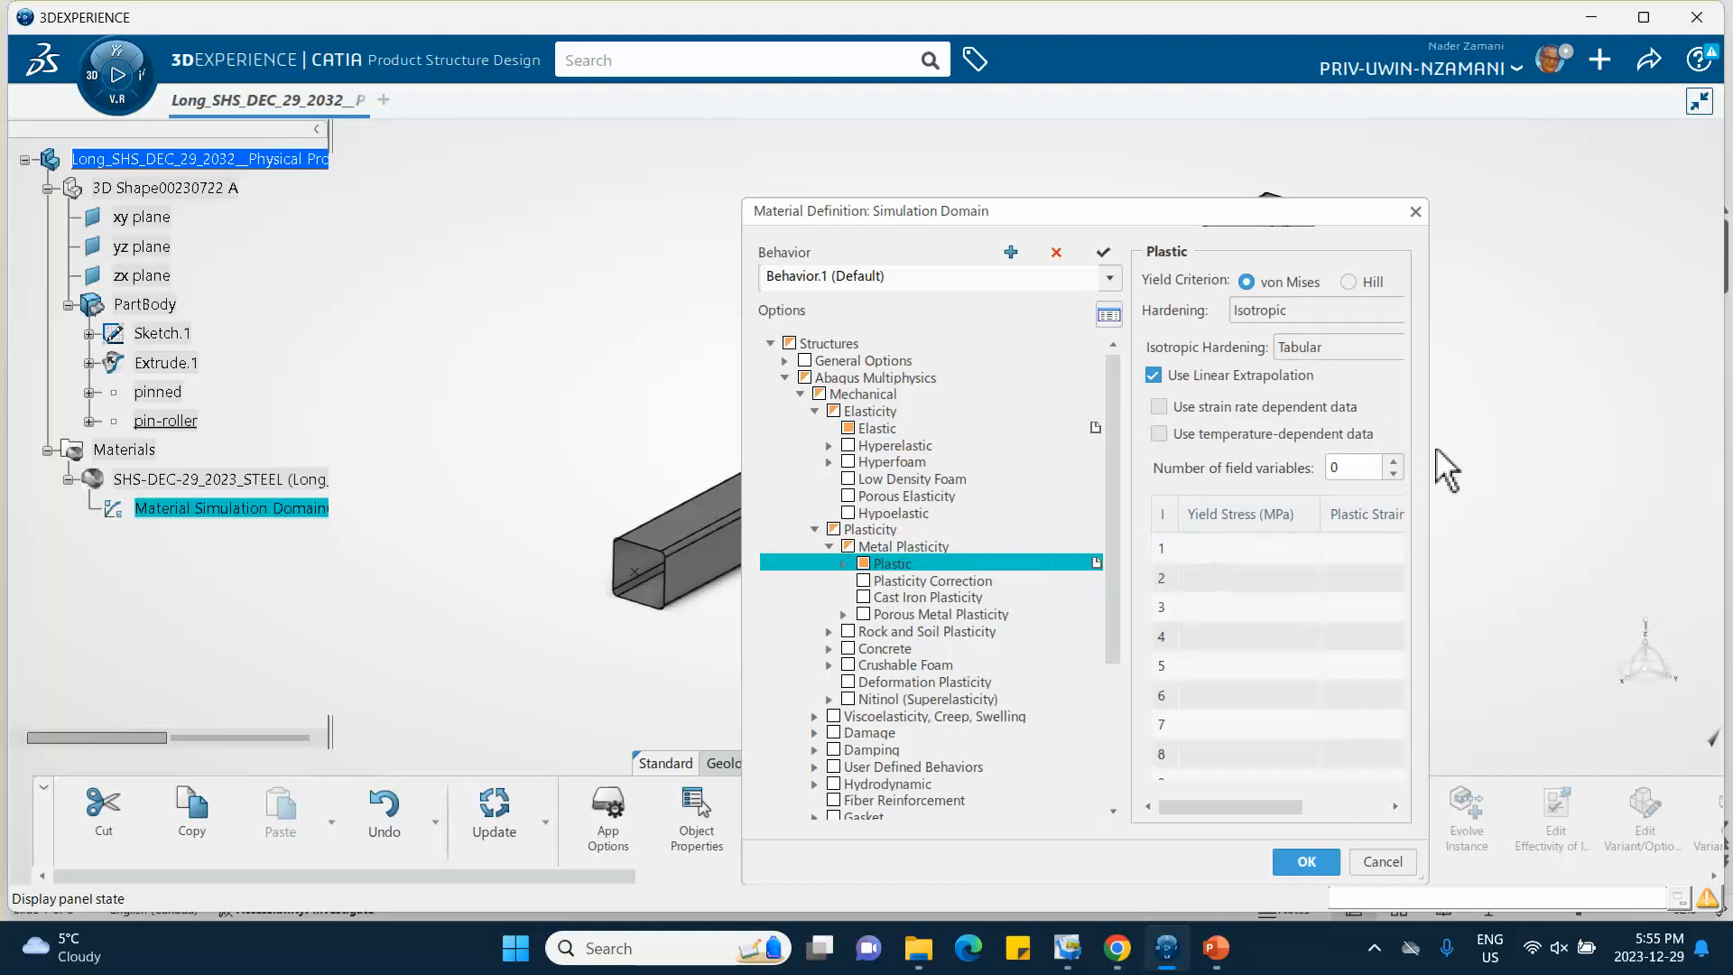
drag(1438, 472, 1607, 472)
double_click(1268, 548)
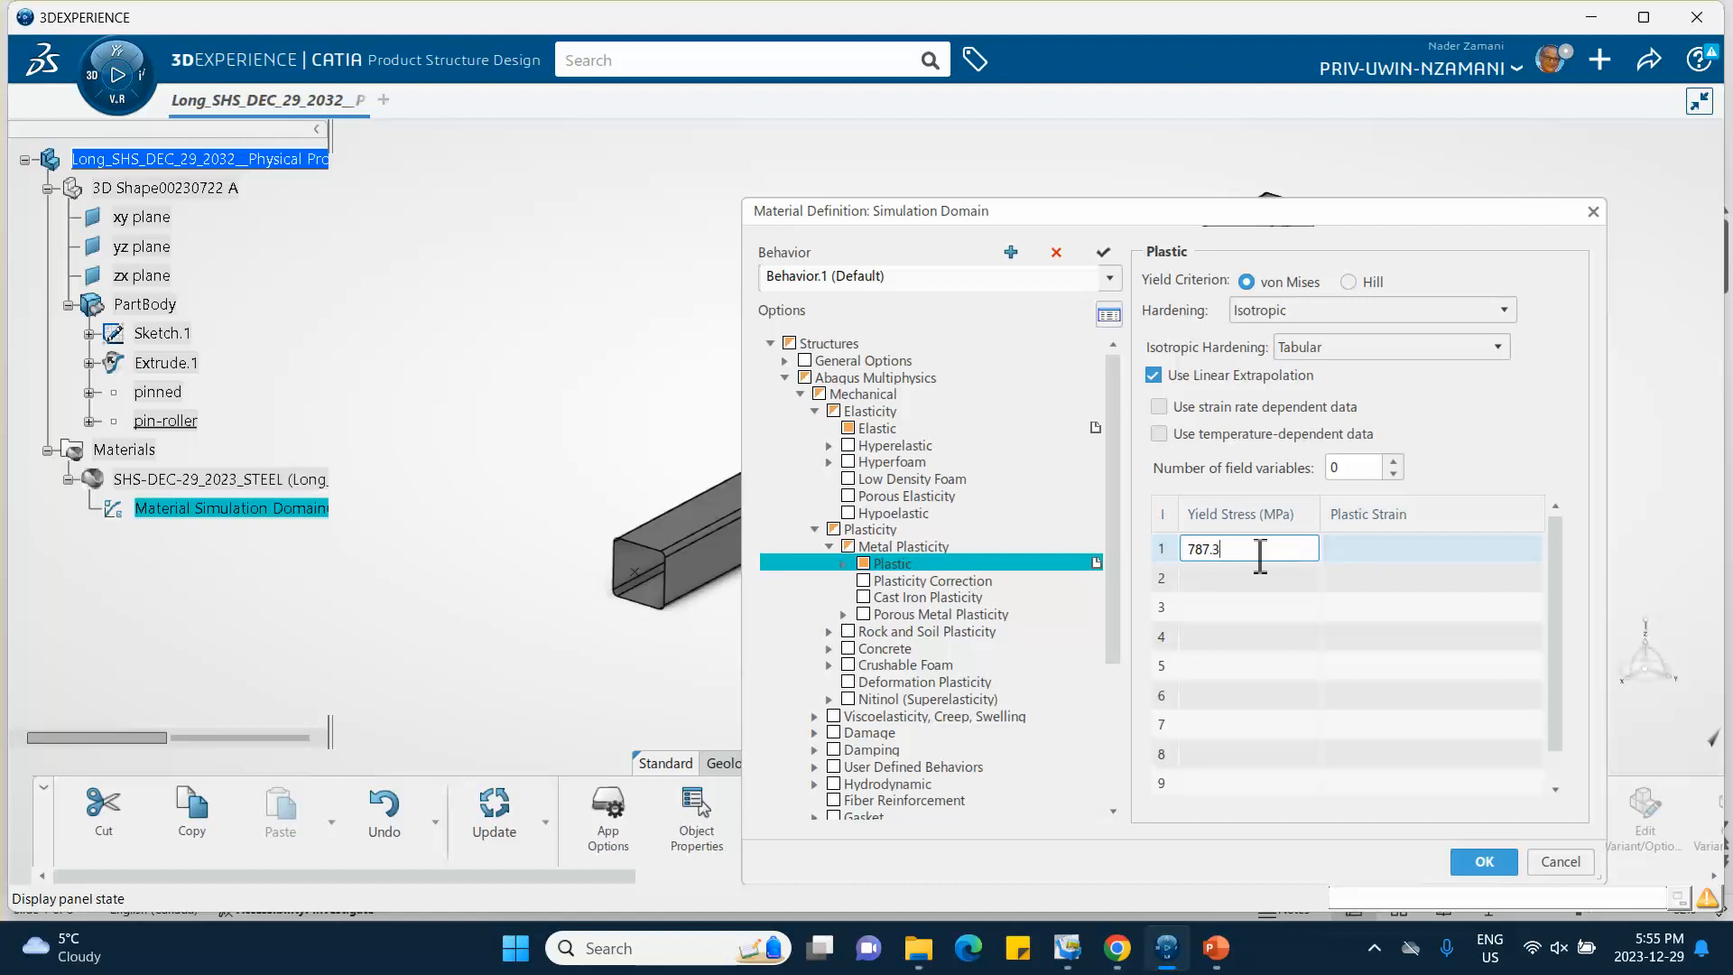
click(1378, 547)
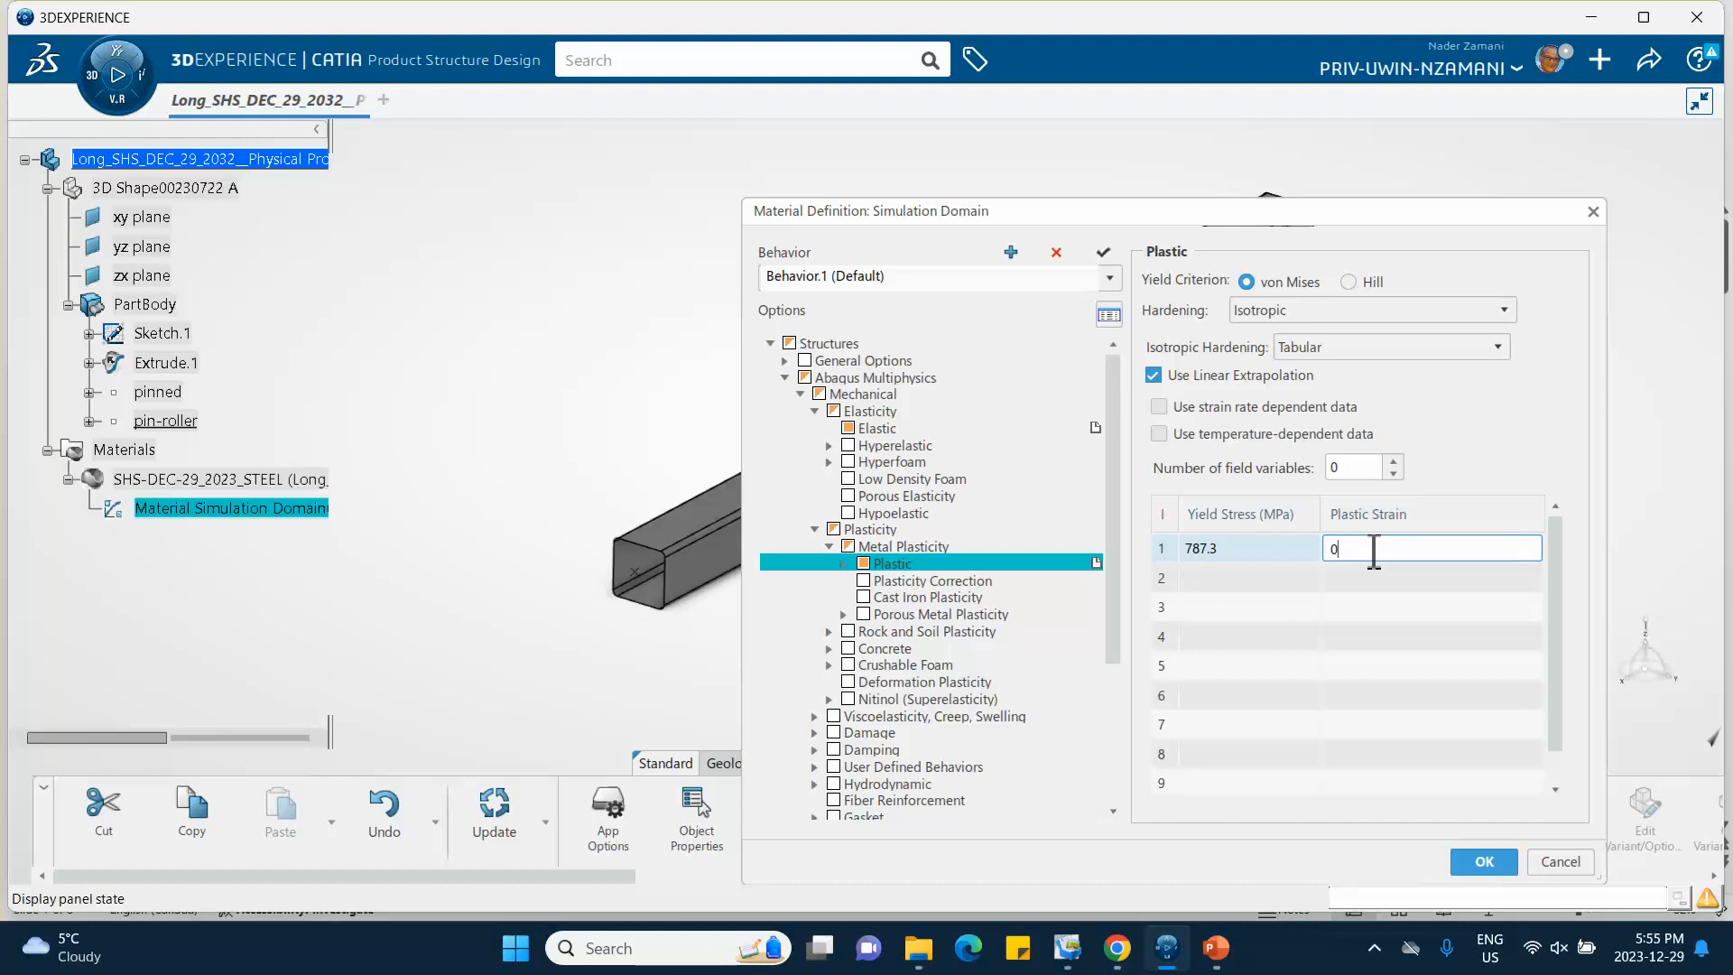
Step: Enter the second plastic data row as yield stress 825.8 MPa at strain -0.062, and save without resolving the validation issue
click(1247, 578)
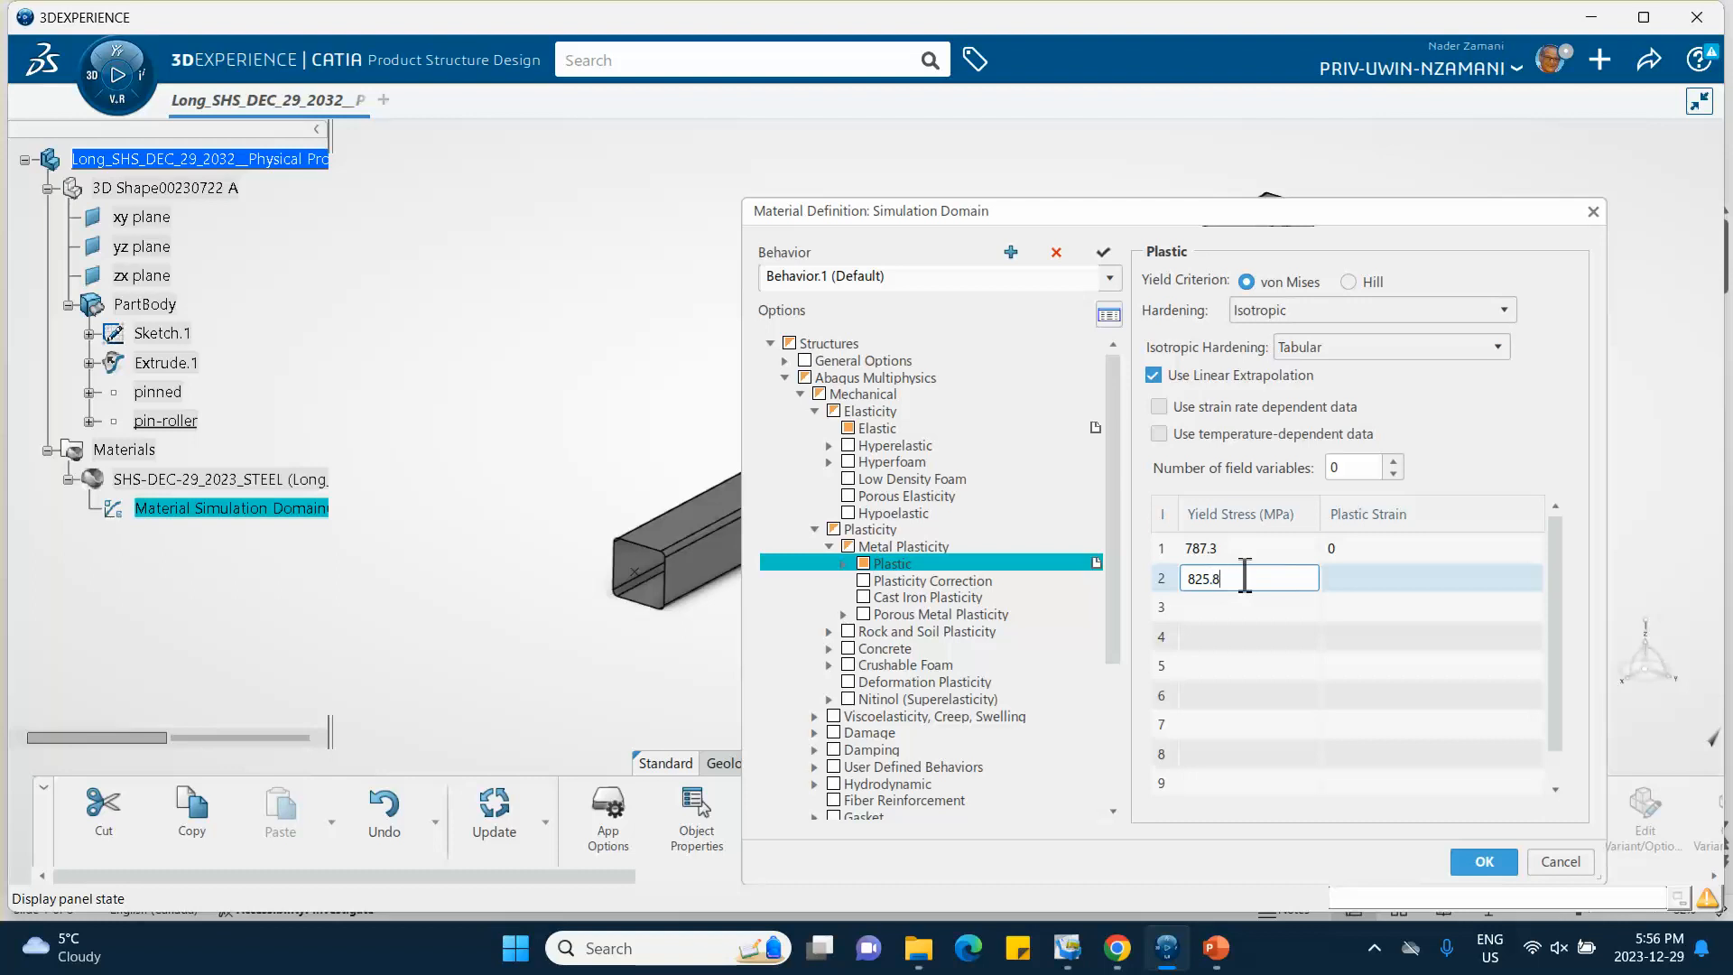
click(1339, 580)
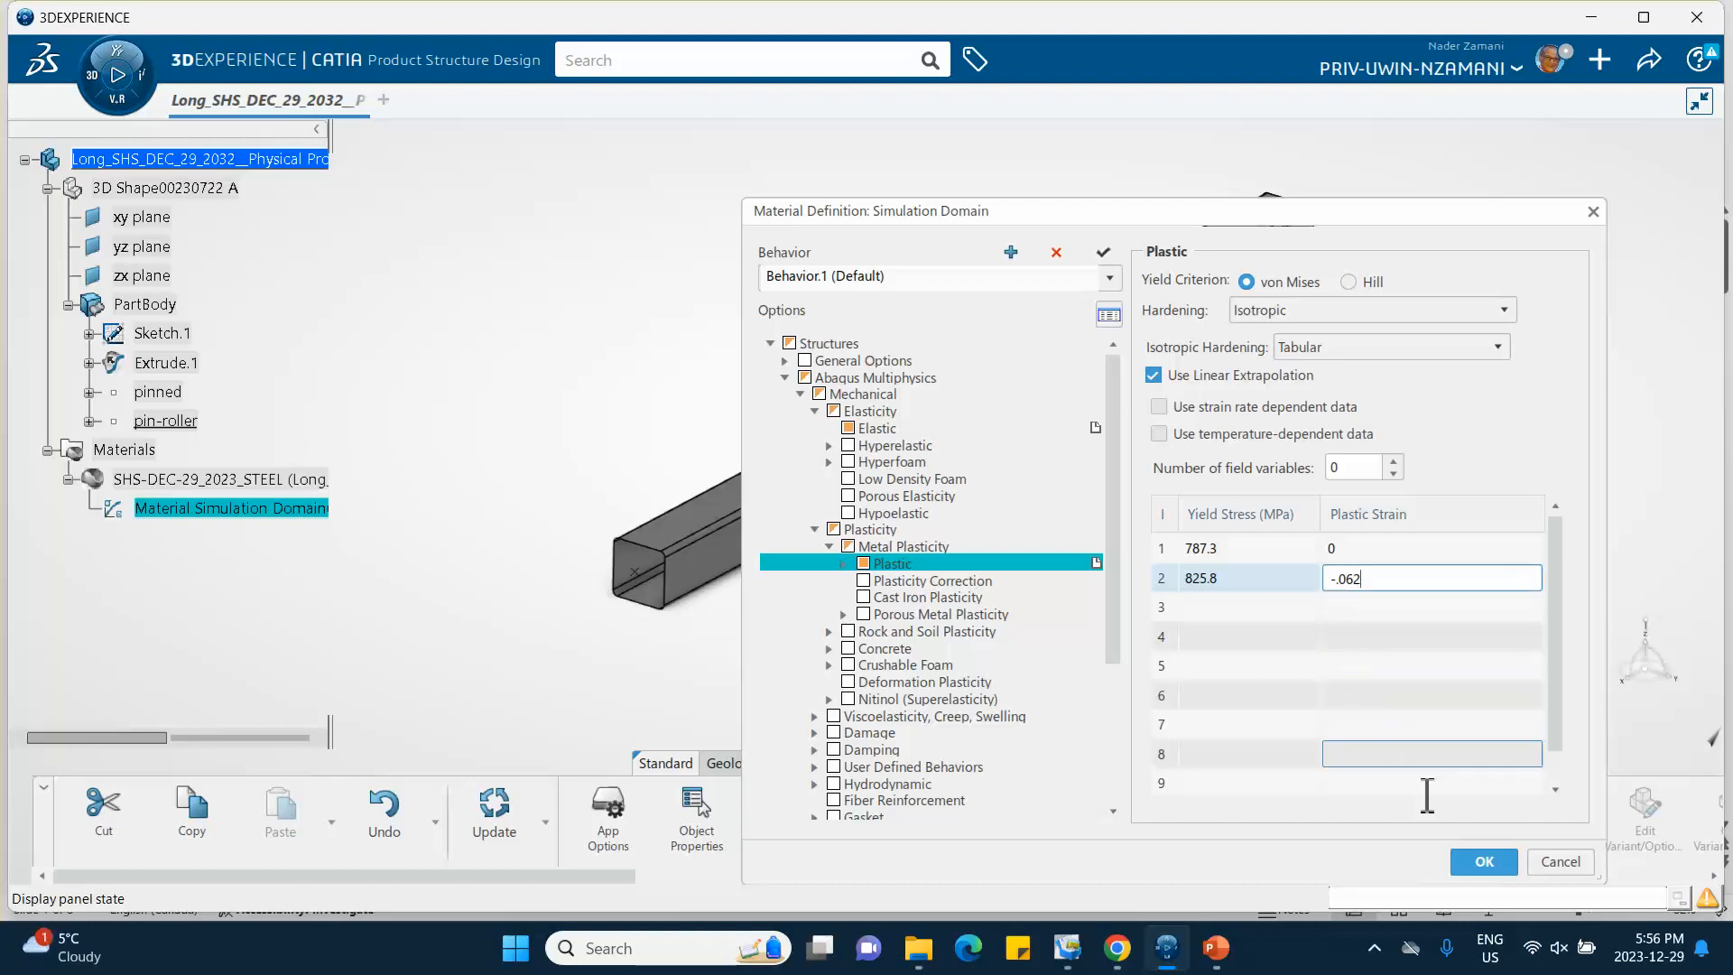
click(1484, 861)
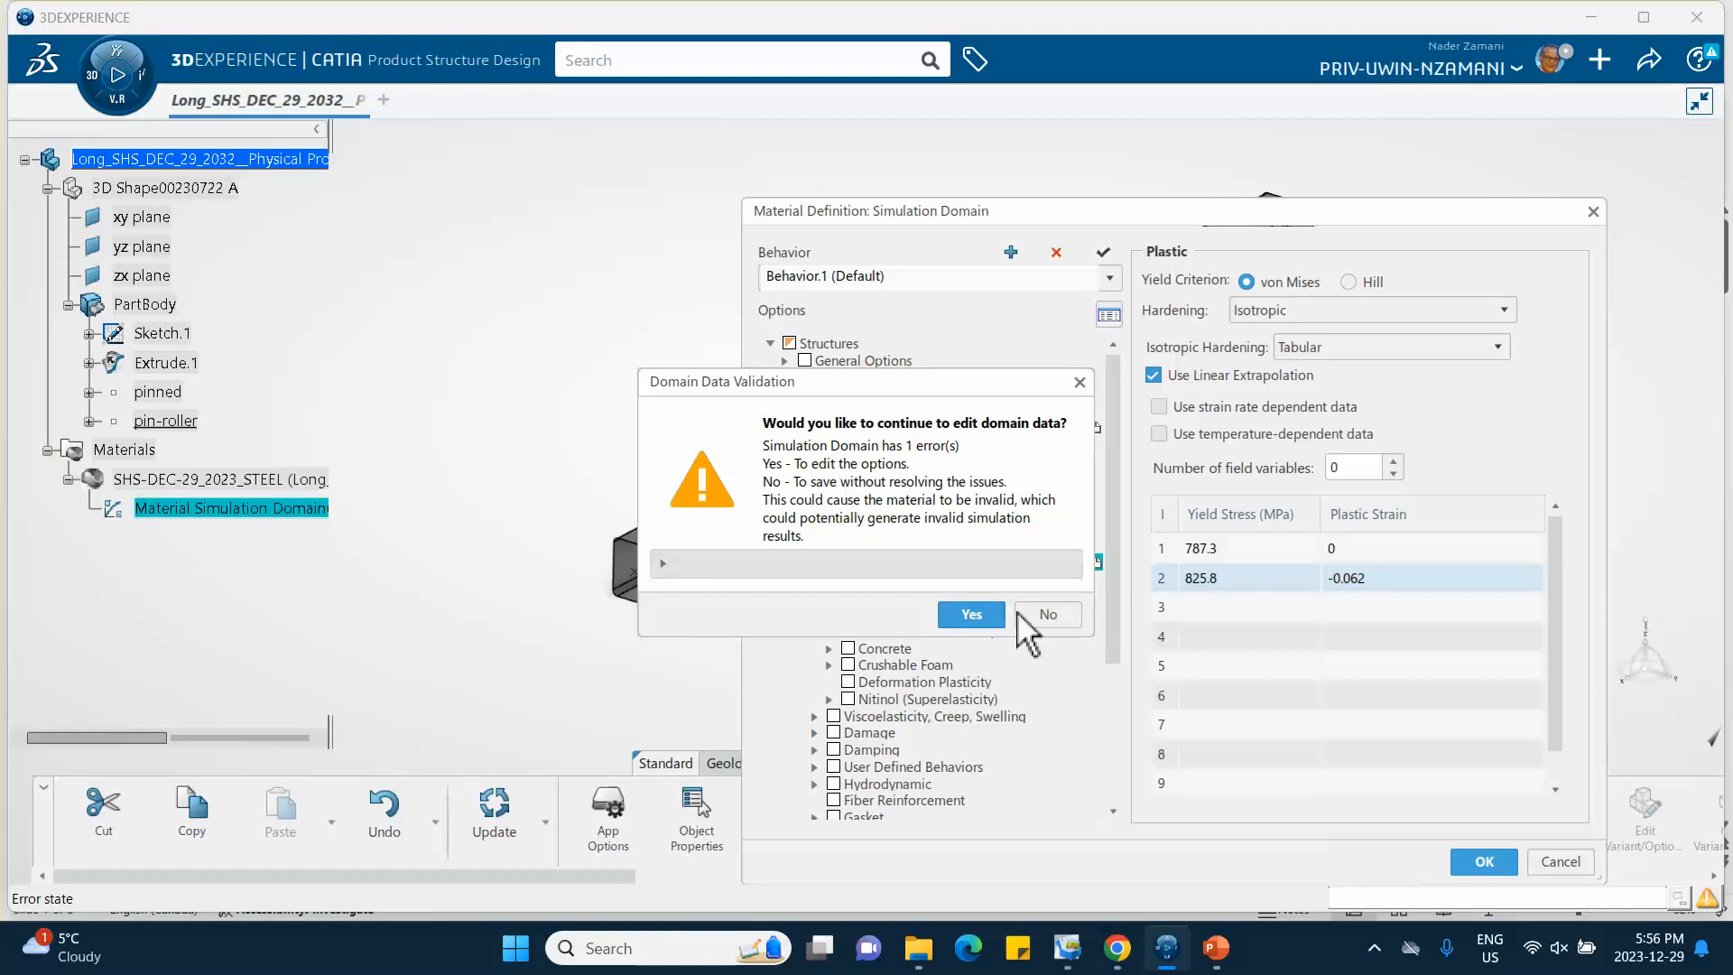
click(1047, 614)
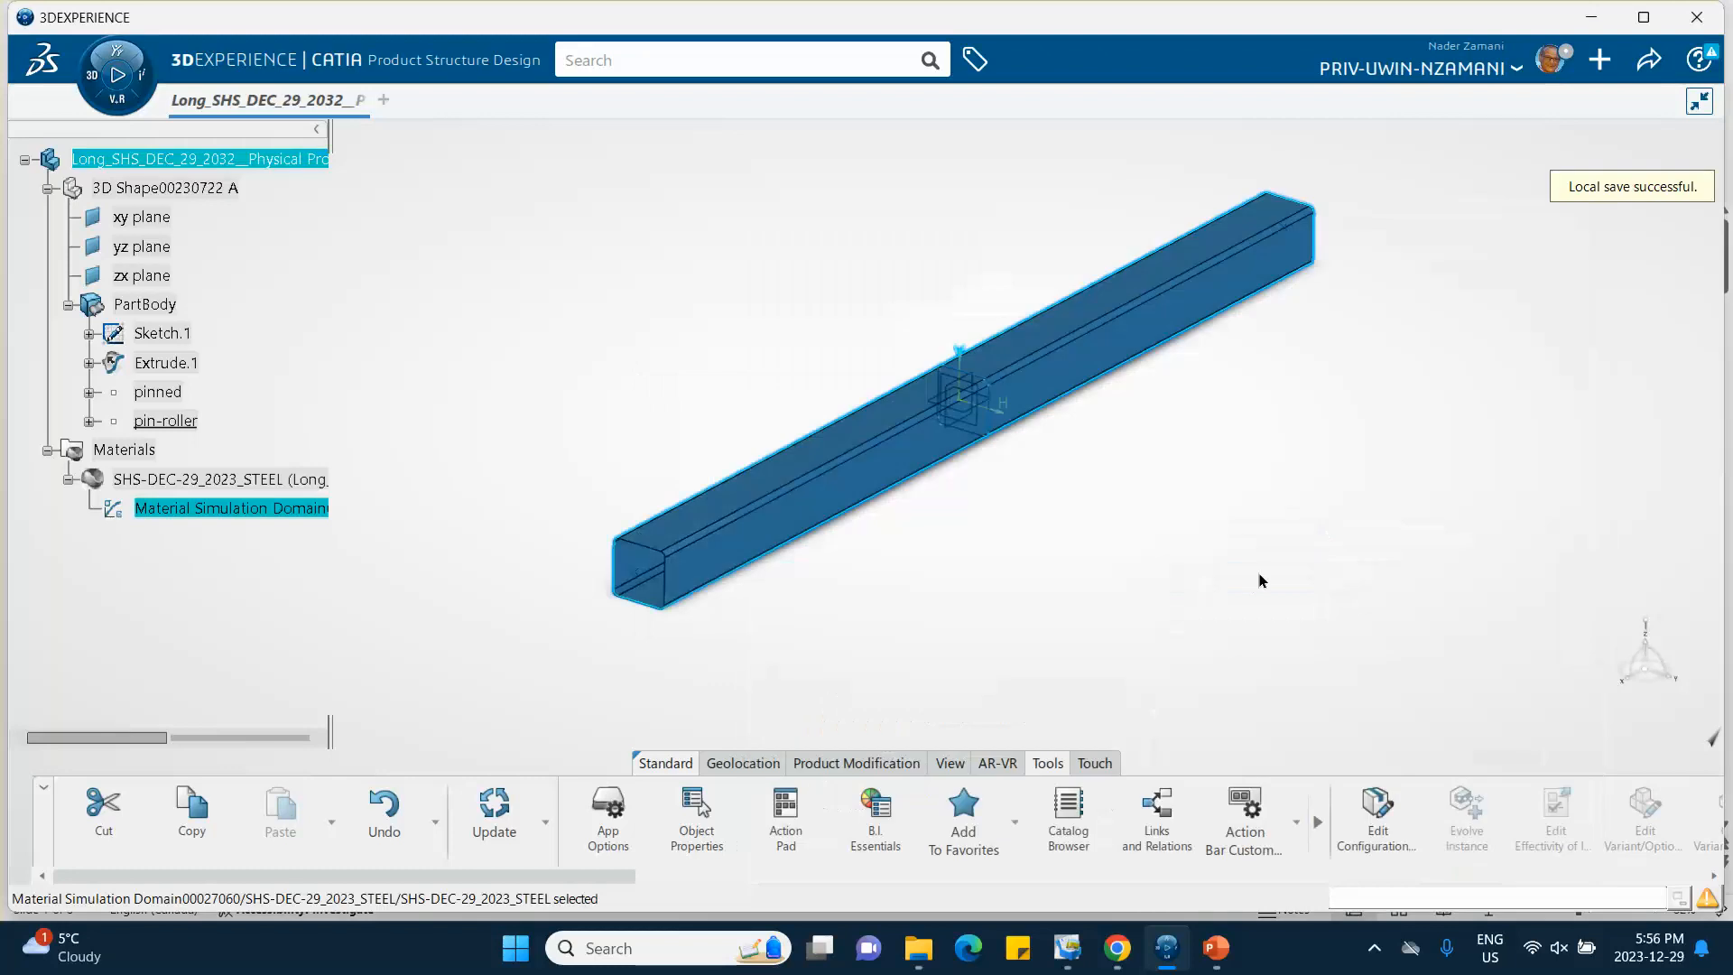
Step: Reopen the material simulation domain and correct the second row's plastic strain to 0.062
double_click(194, 510)
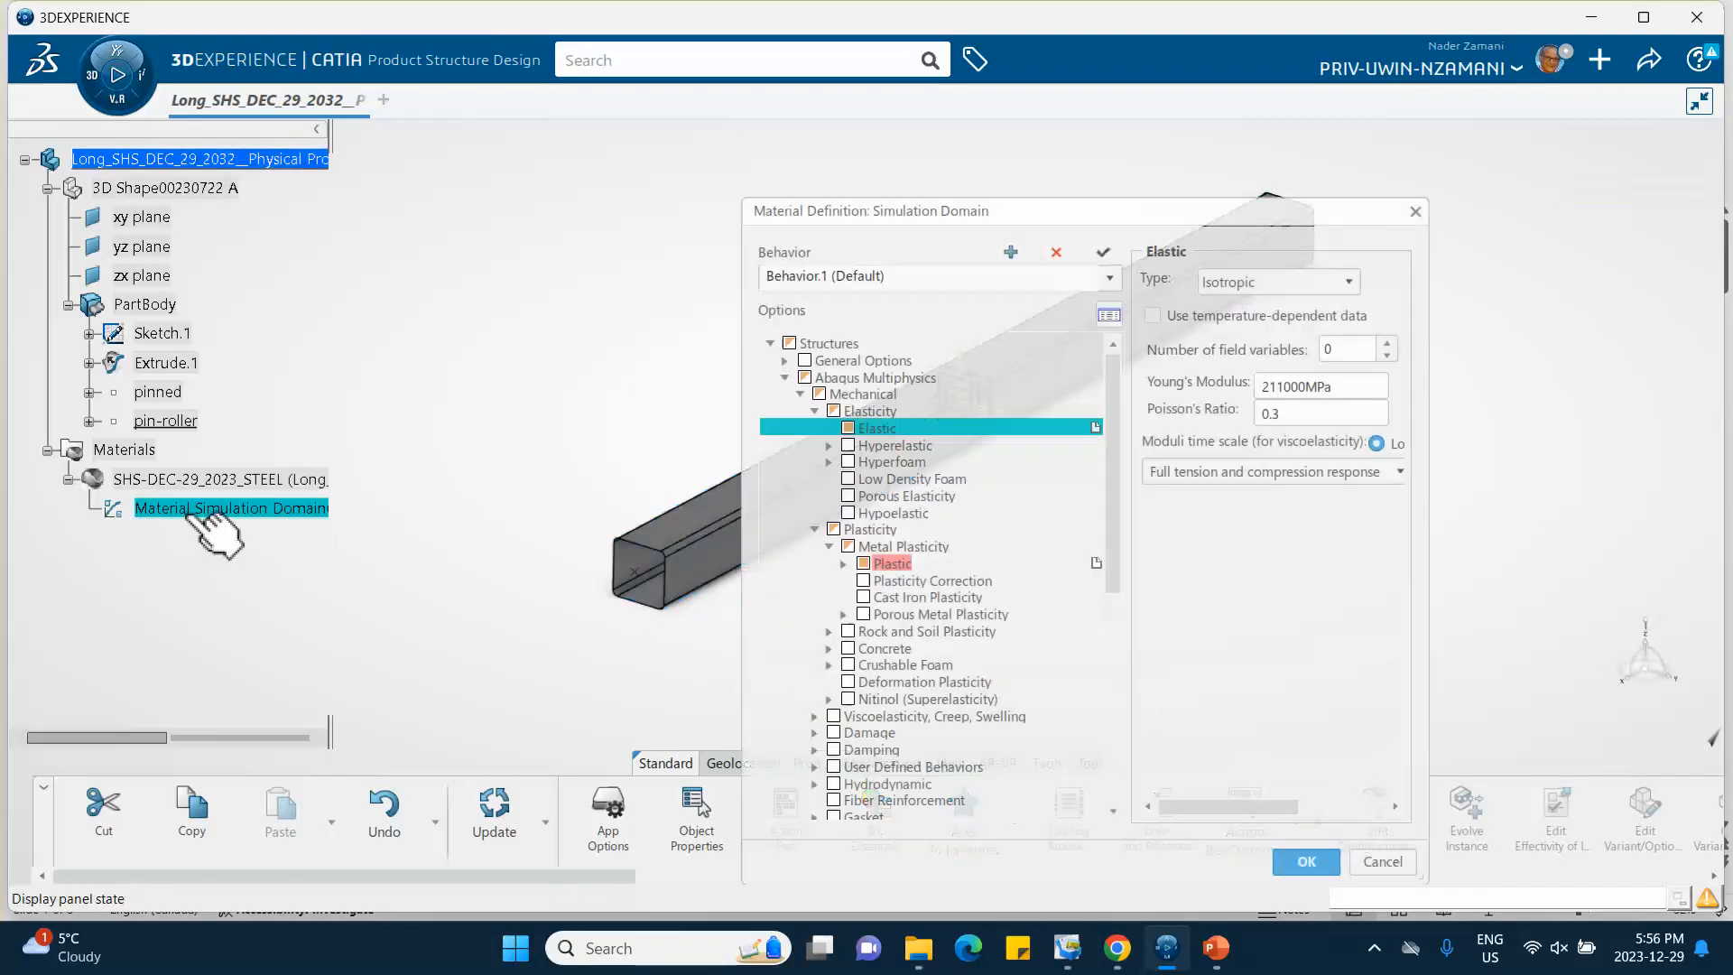
click(1003, 563)
click(1331, 586)
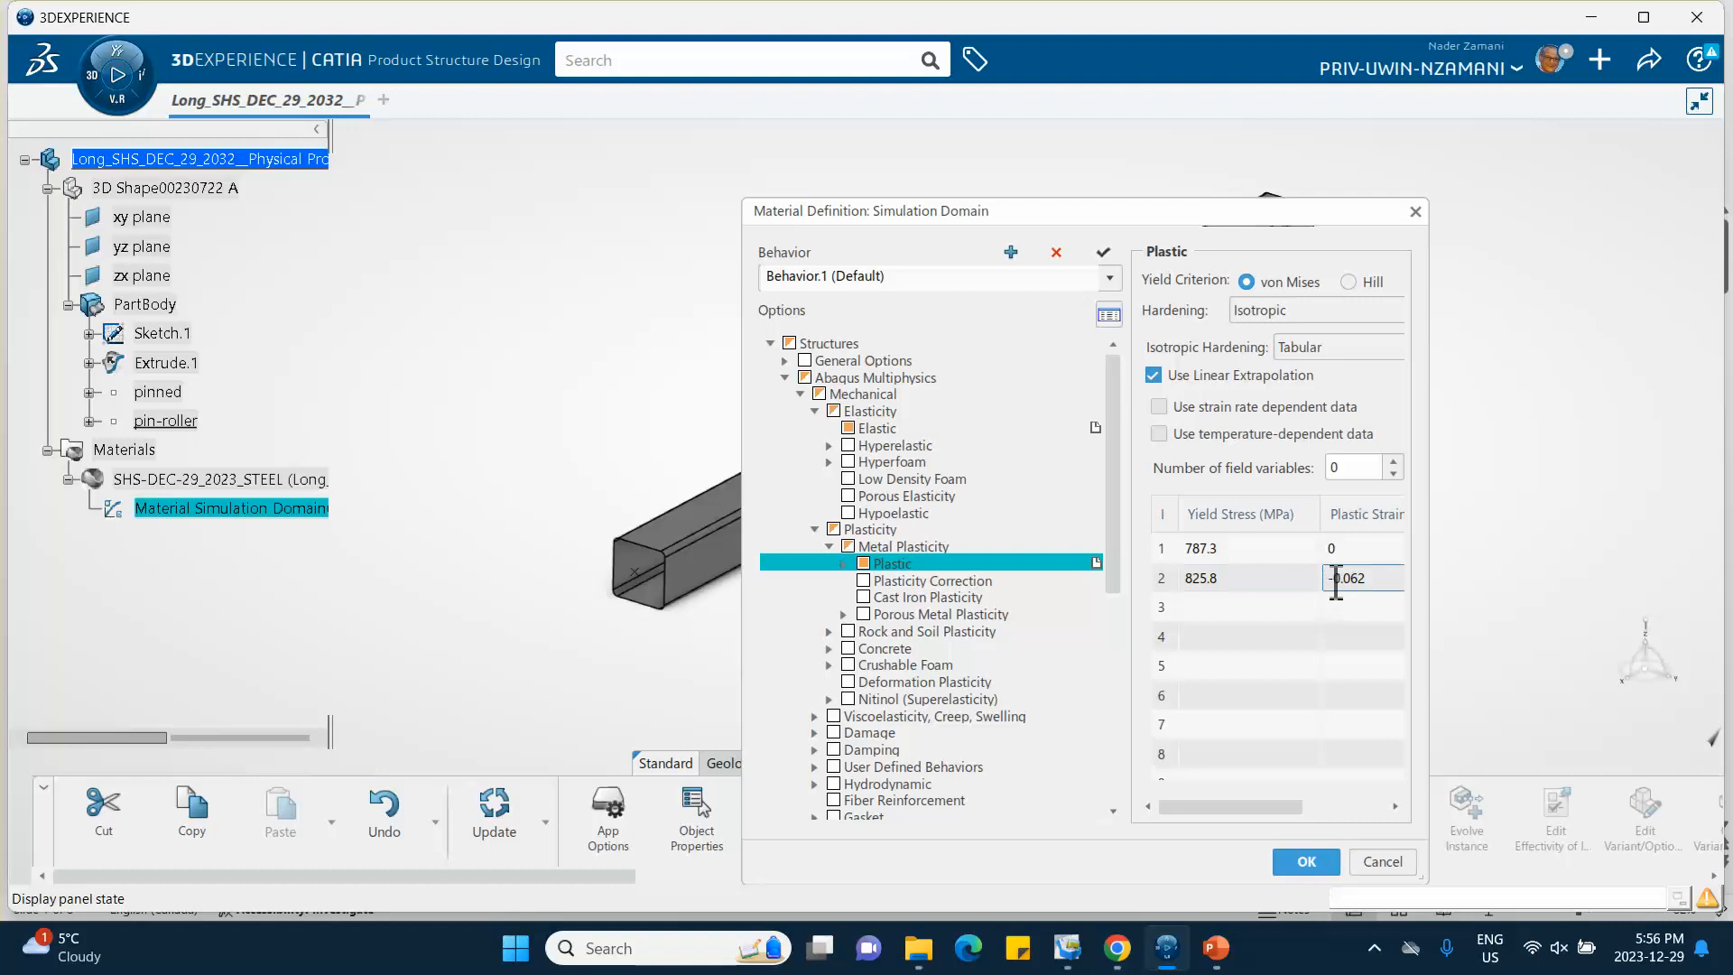
double_click(1336, 585)
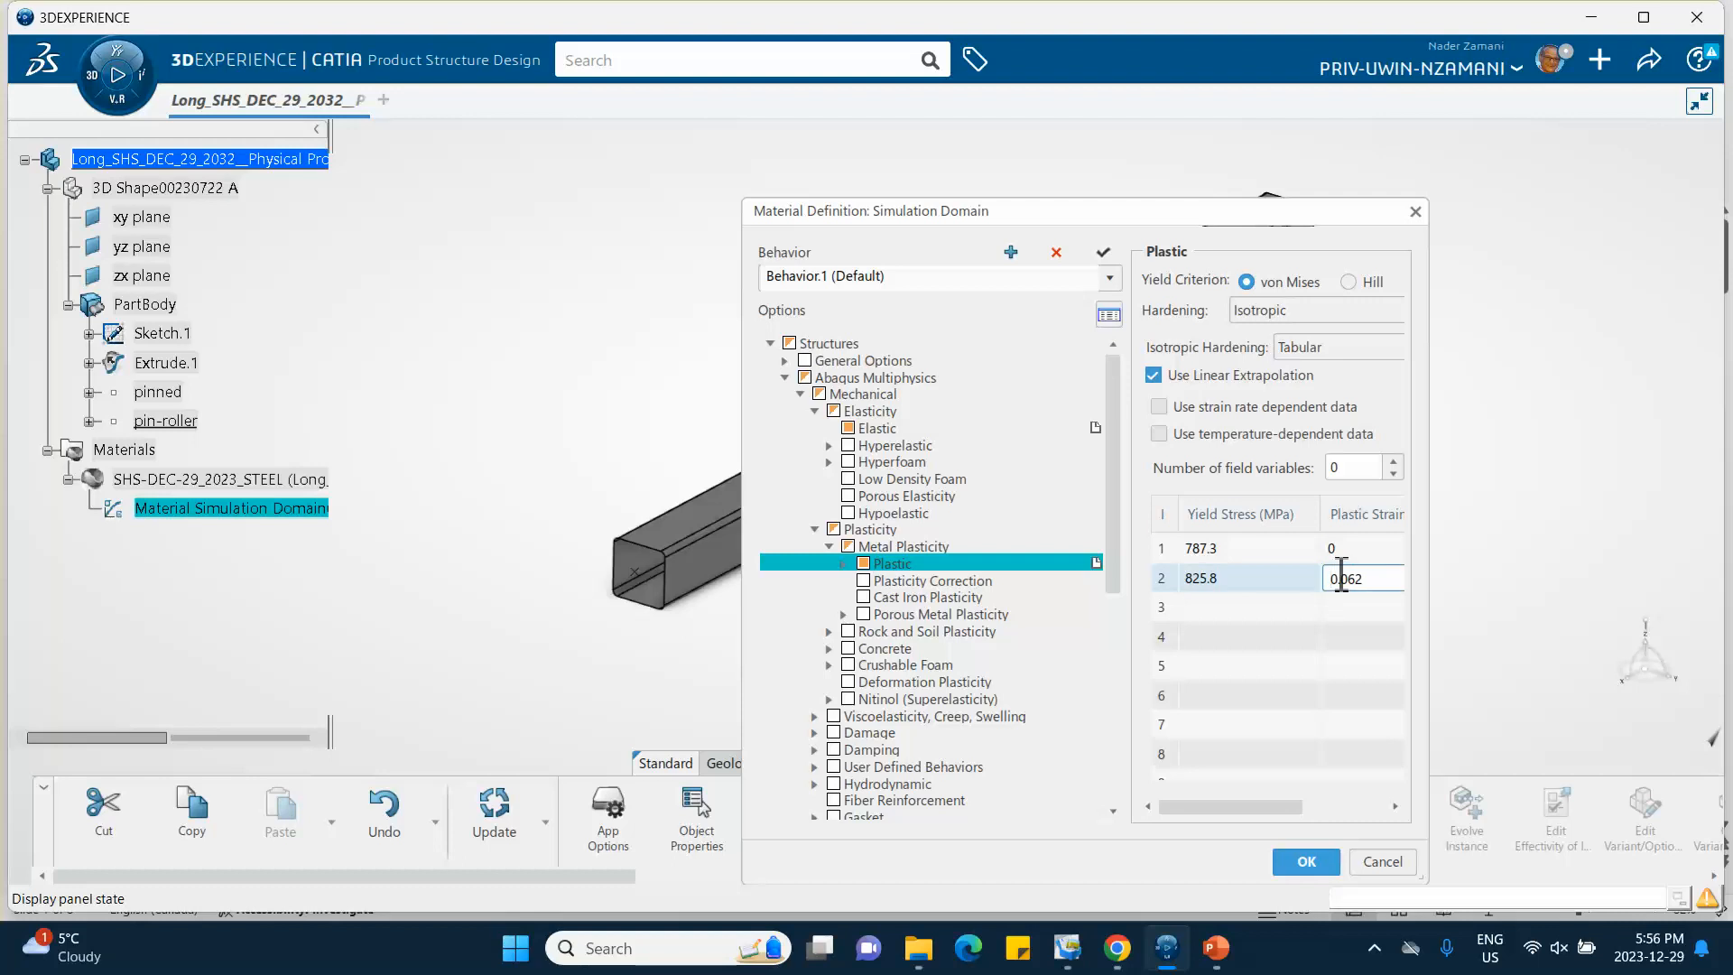
click(1306, 861)
click(1214, 668)
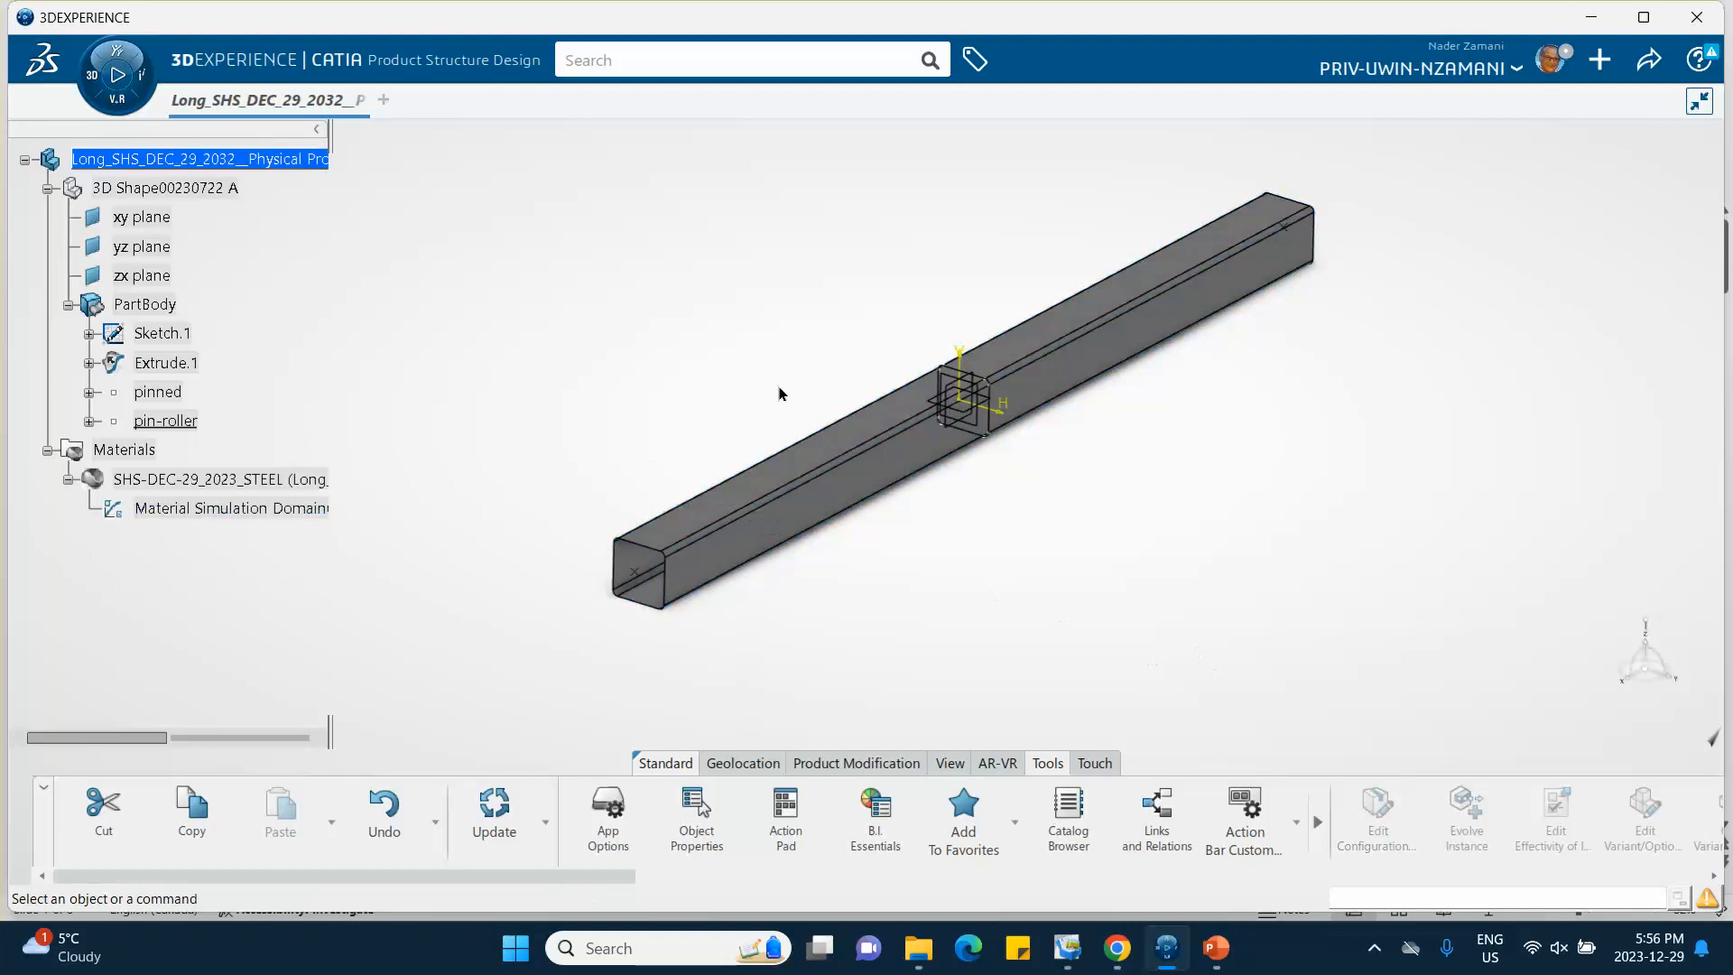
Step: Save the model and create an empty finite element model (Empty FEM) for it in the Structural Model Creation app
click(1649, 63)
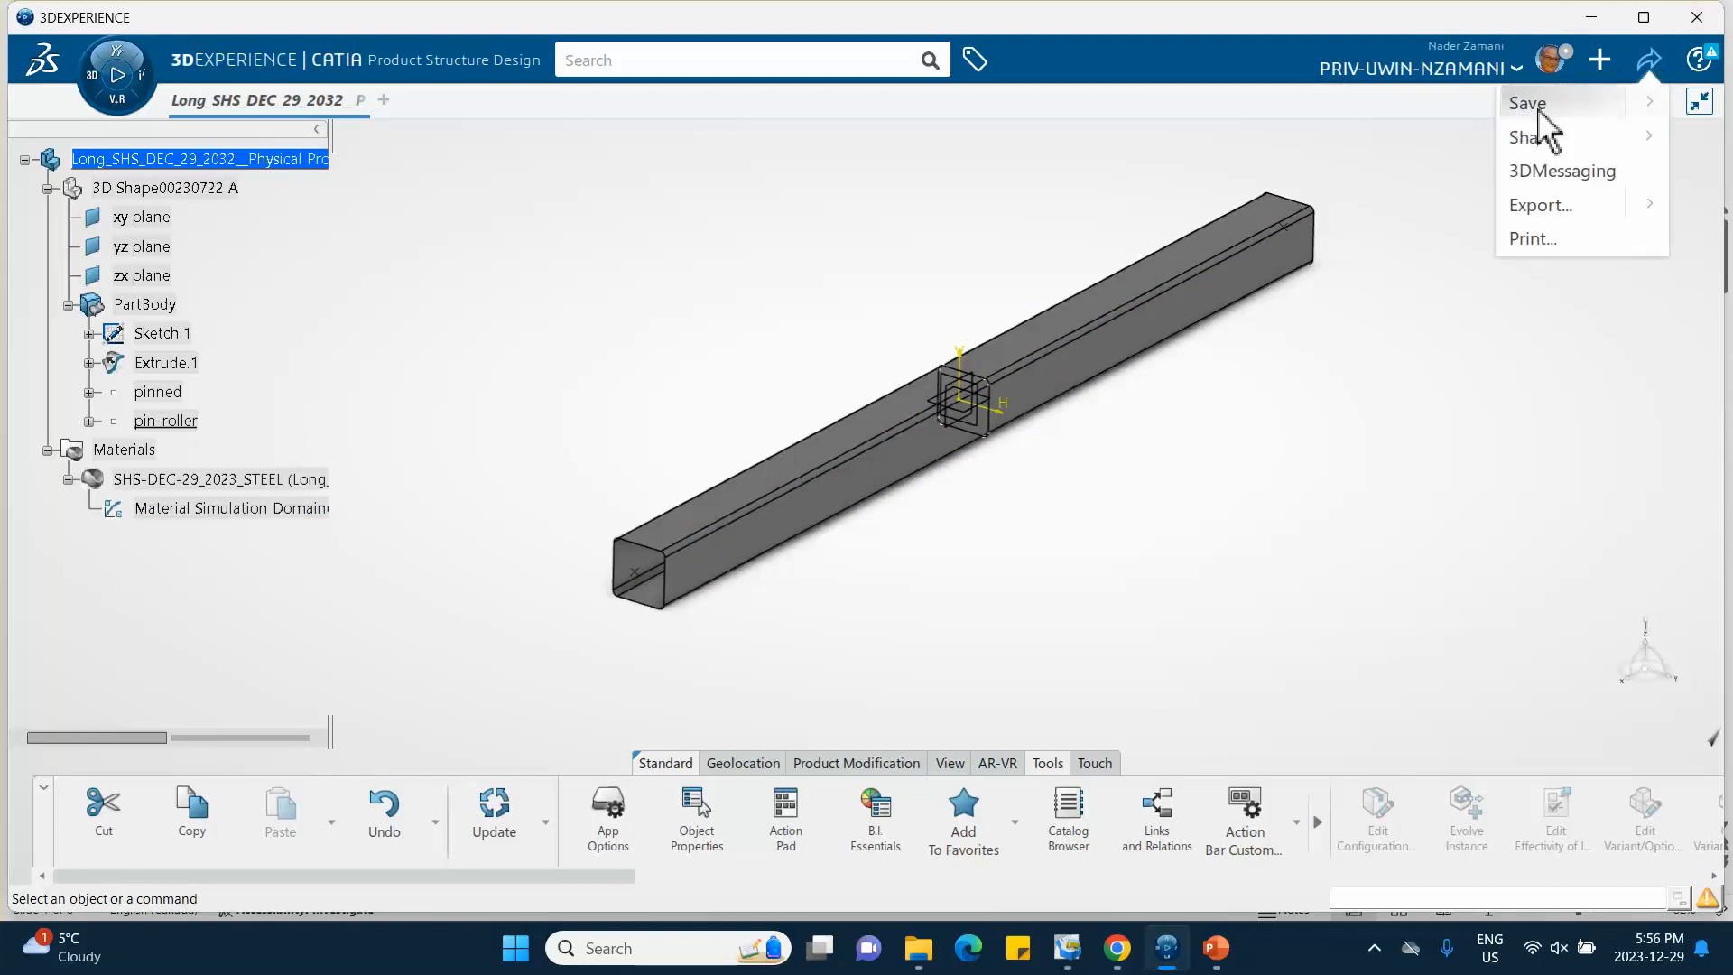
click(1534, 104)
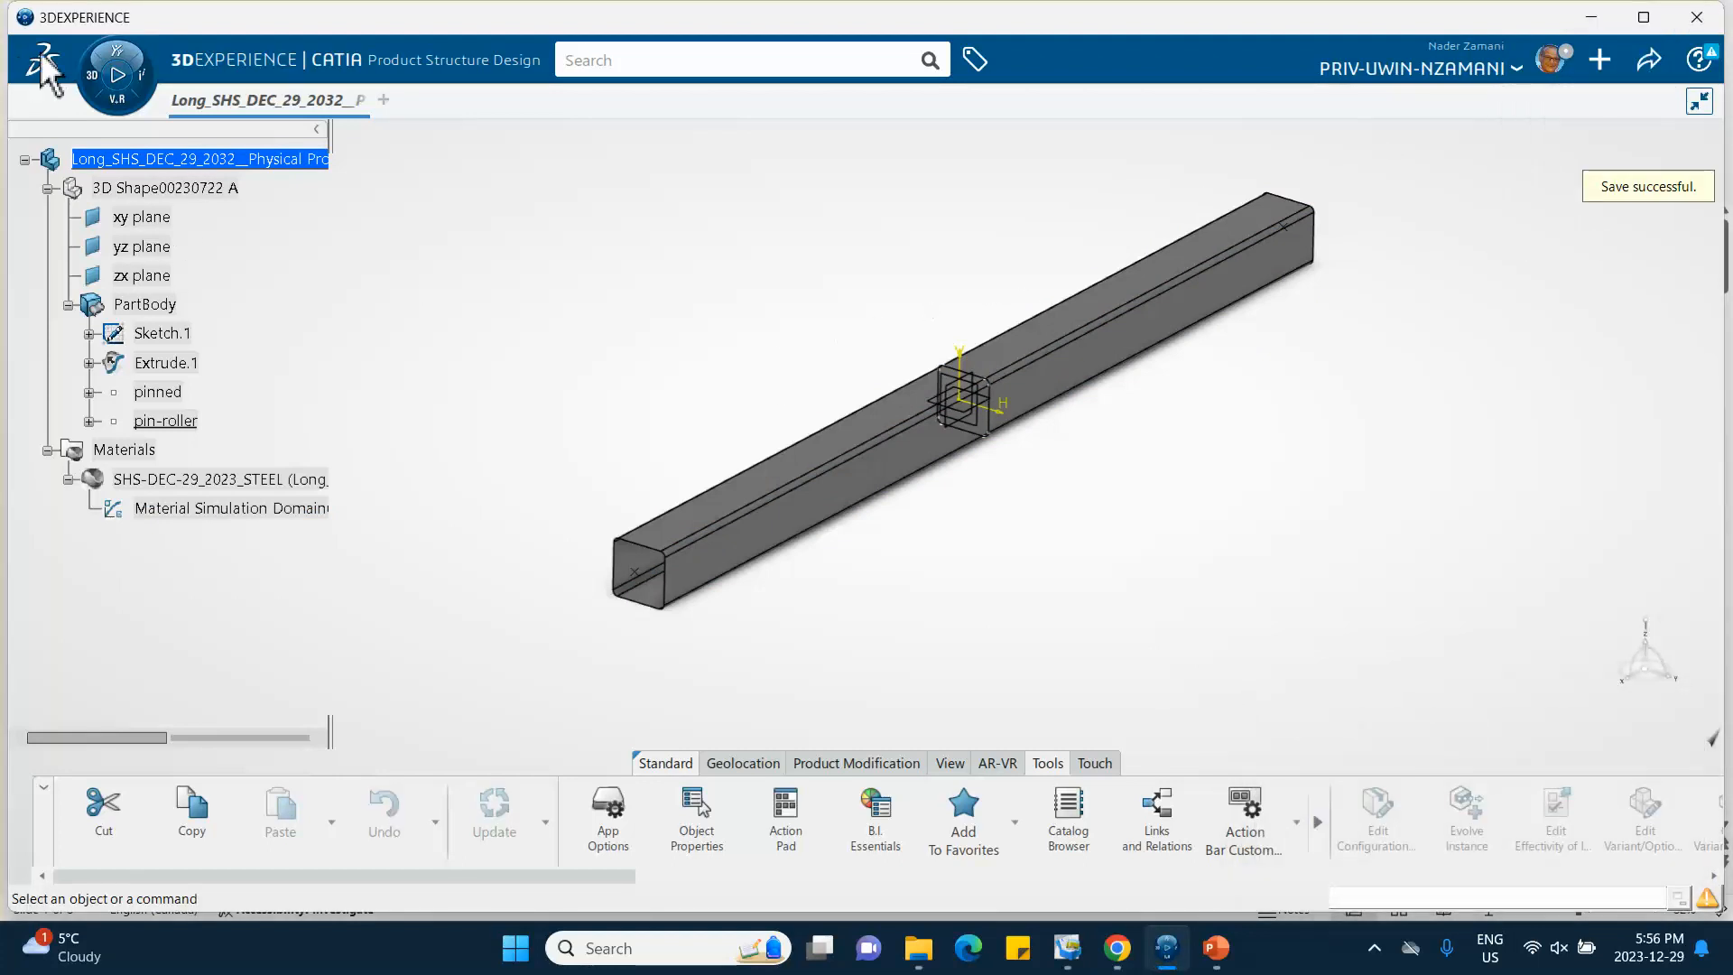
click(96, 89)
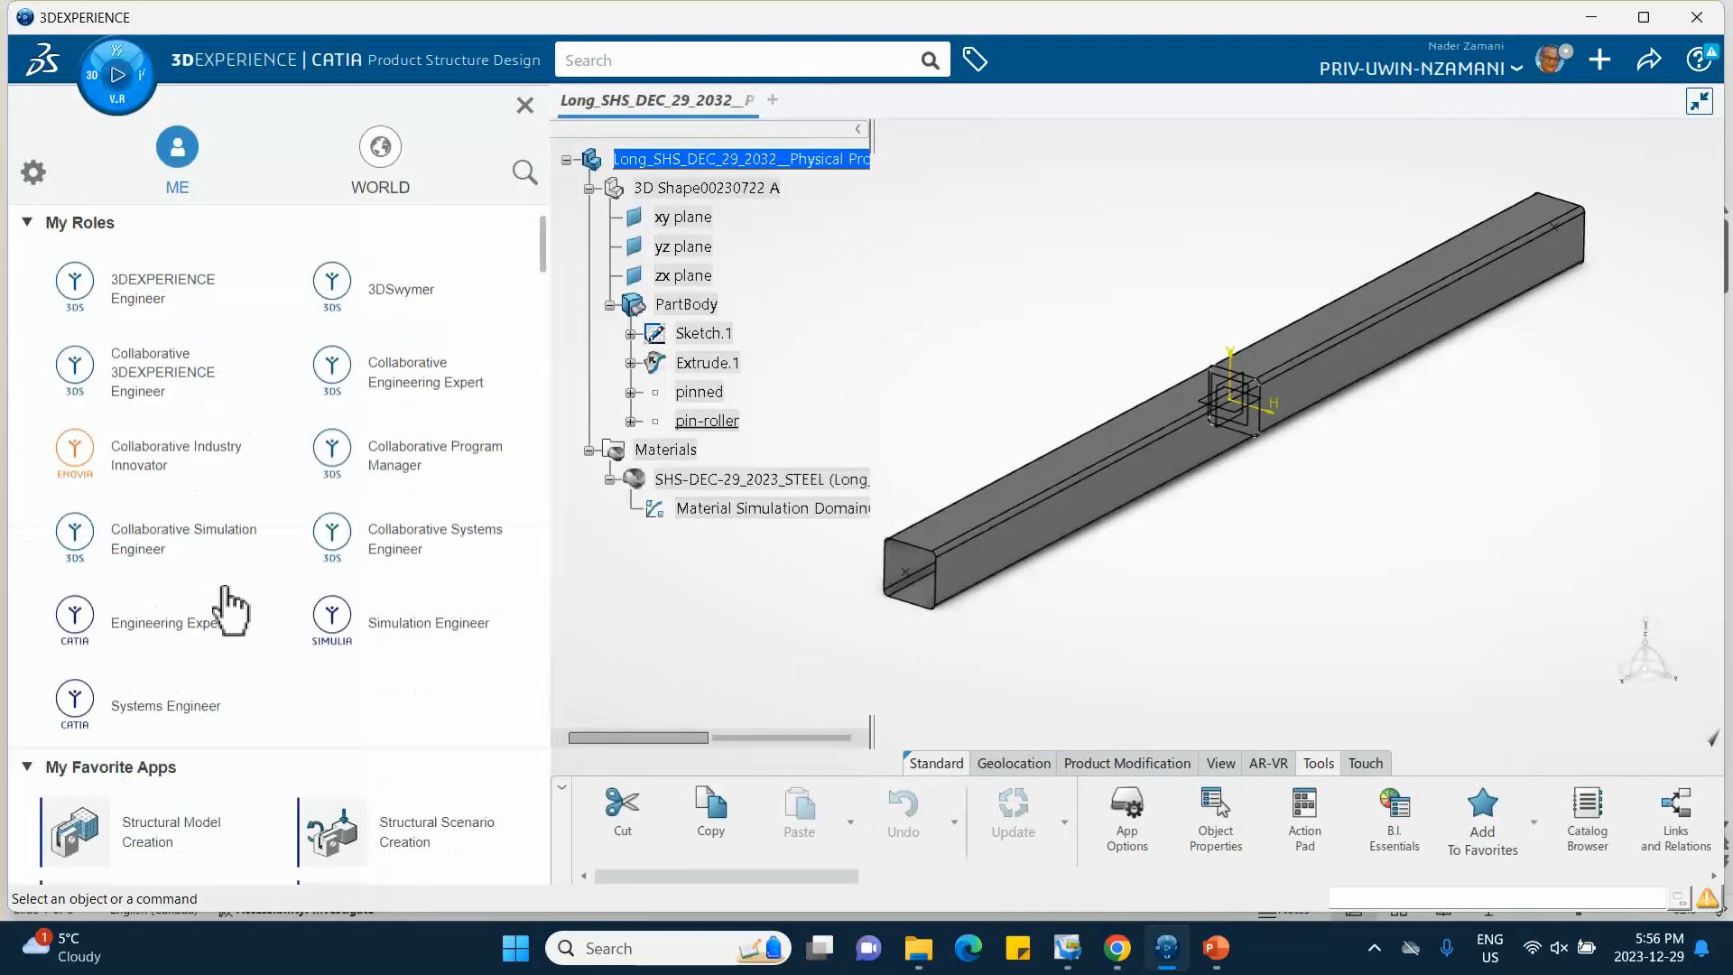
scroll(194, 578, down, 3)
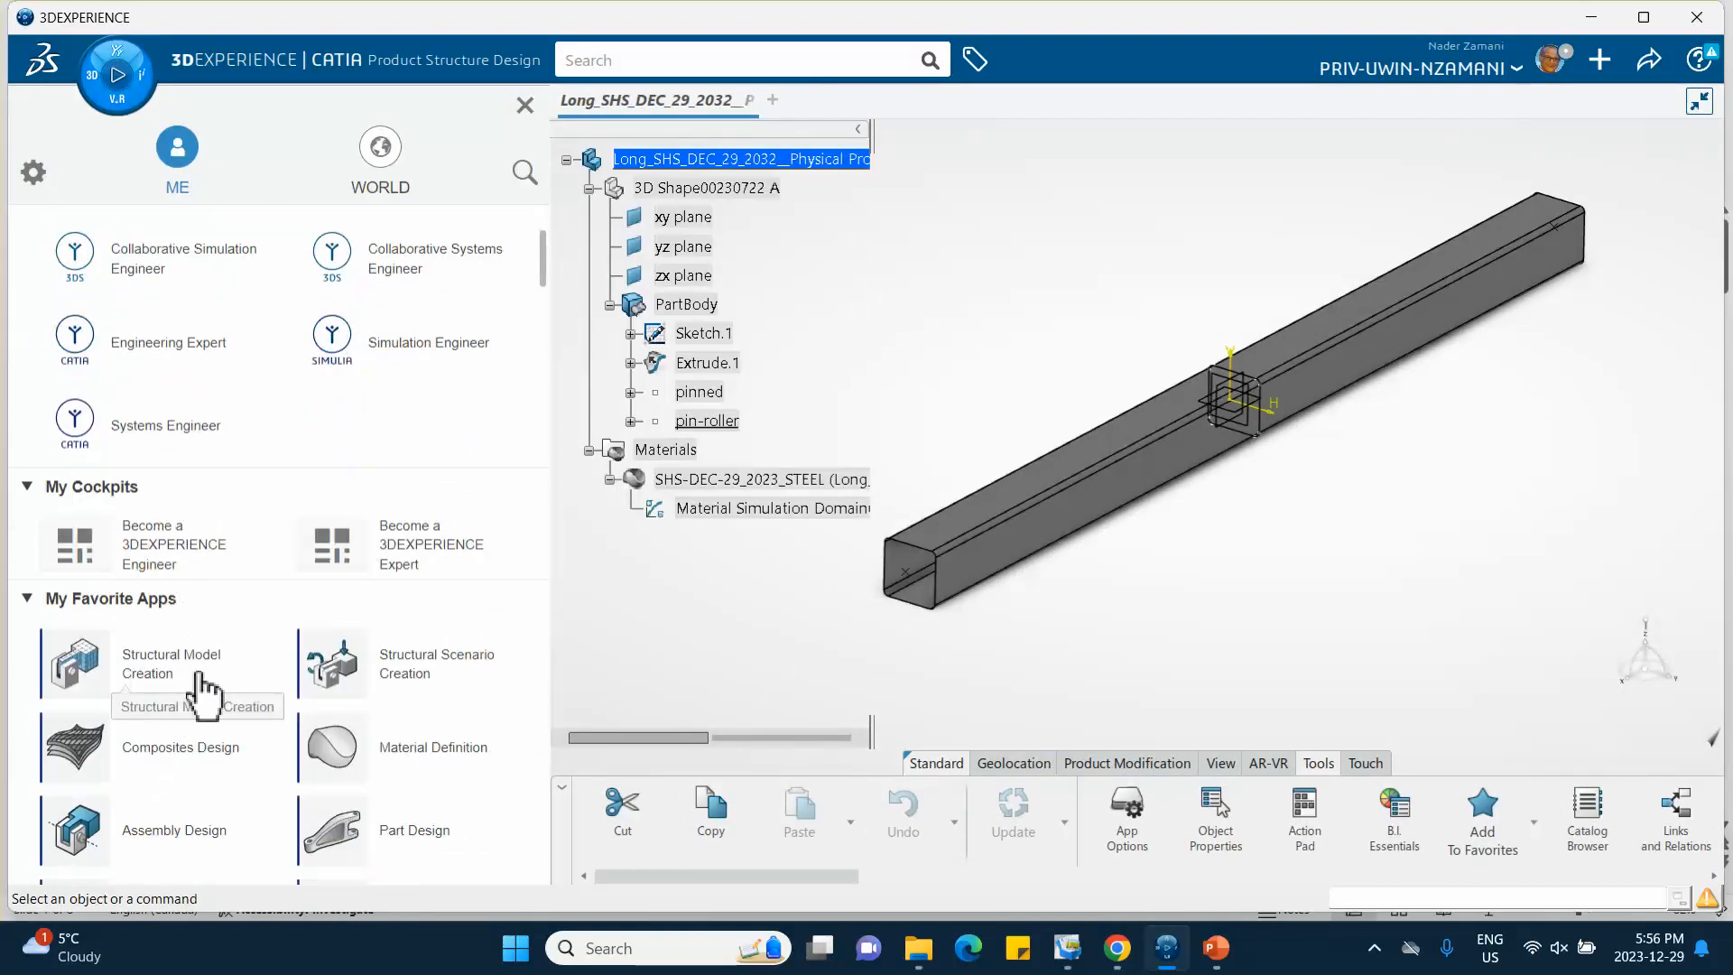
click(158, 672)
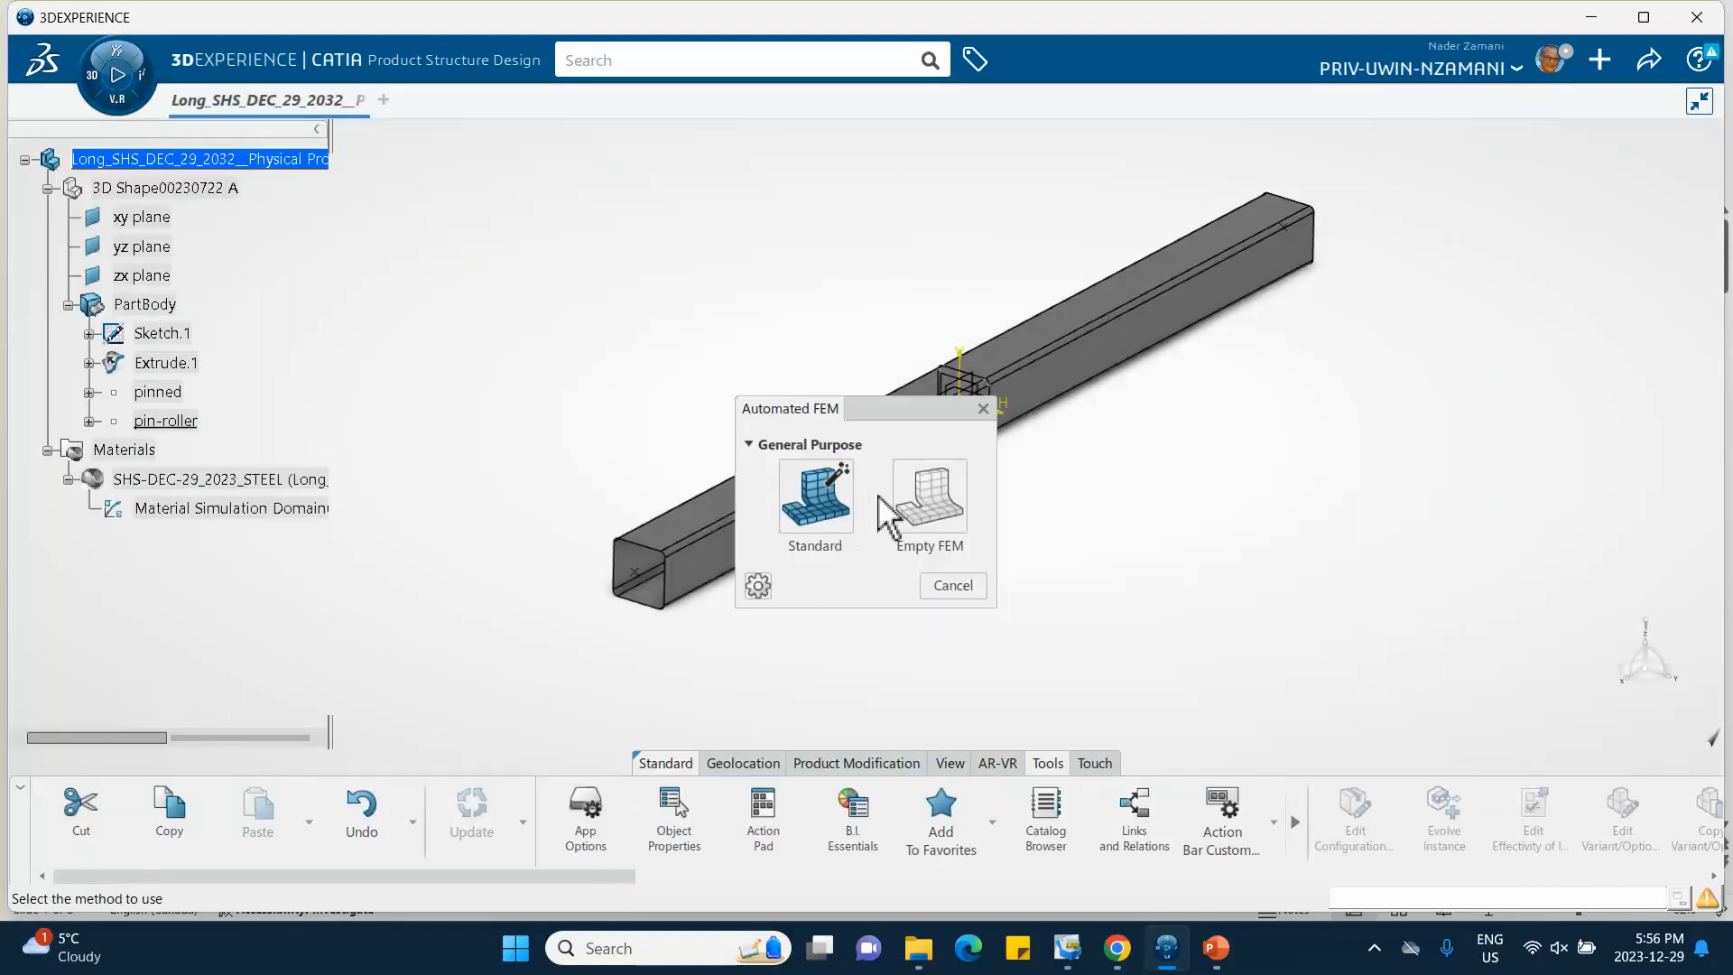
click(911, 495)
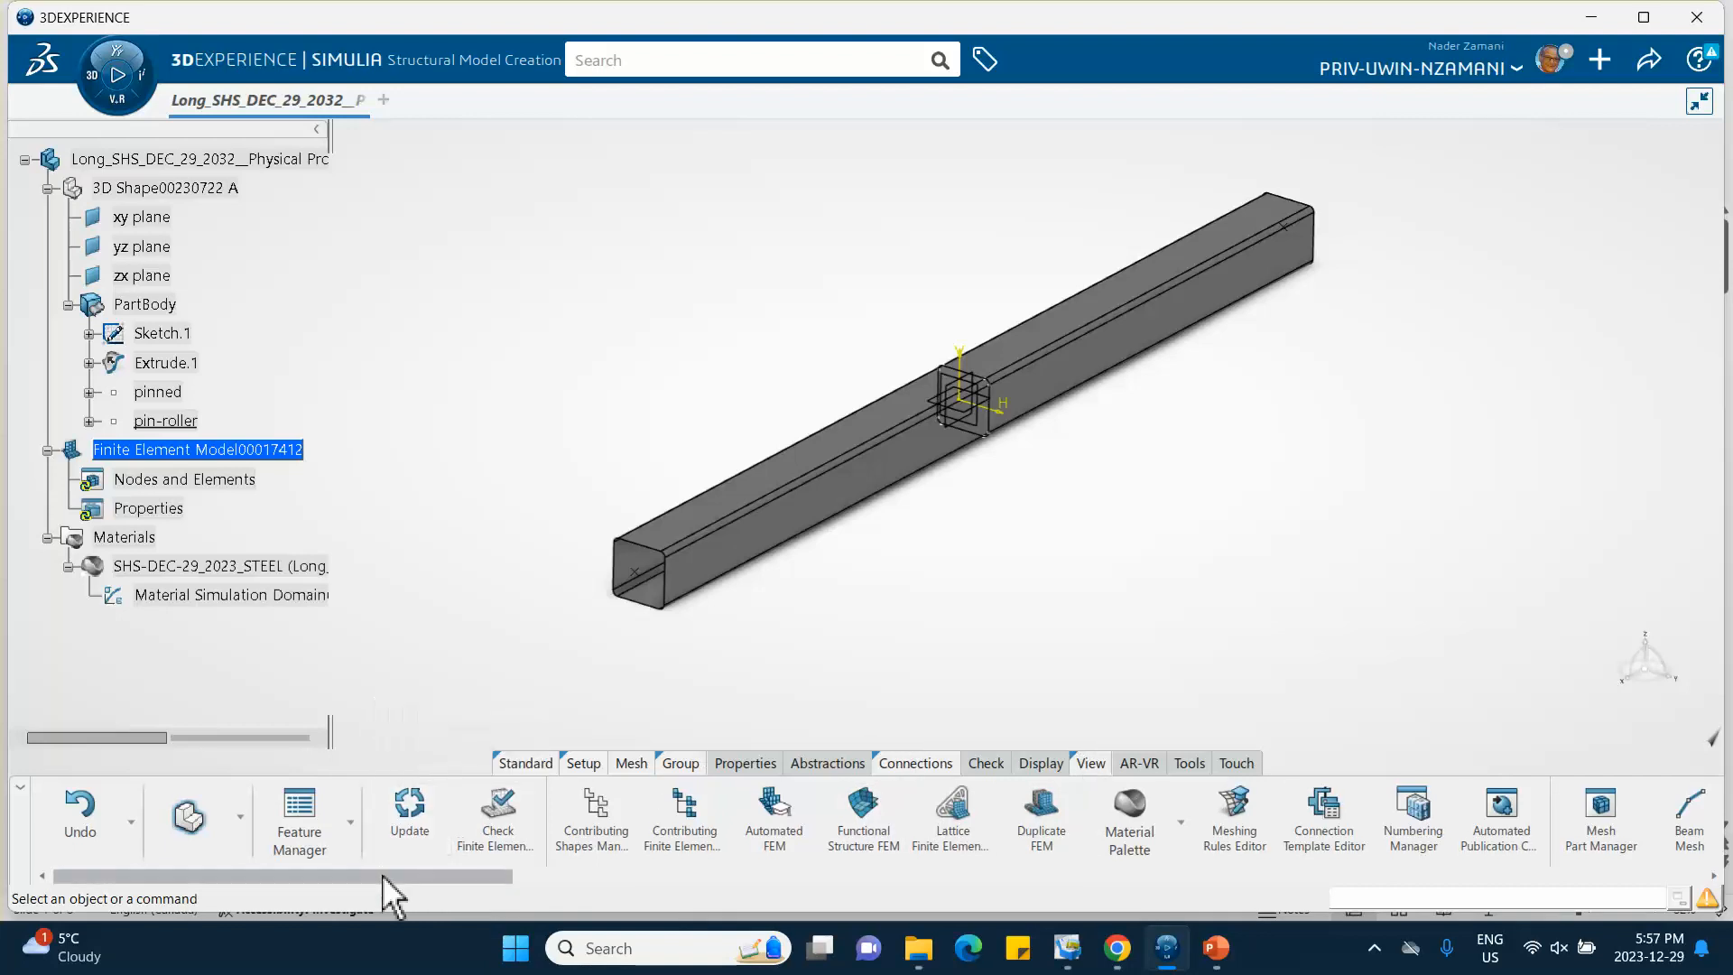
Step: Unpin the Standard, Setup, Connections and View sections of the action bar
drag(382, 874, 271, 833)
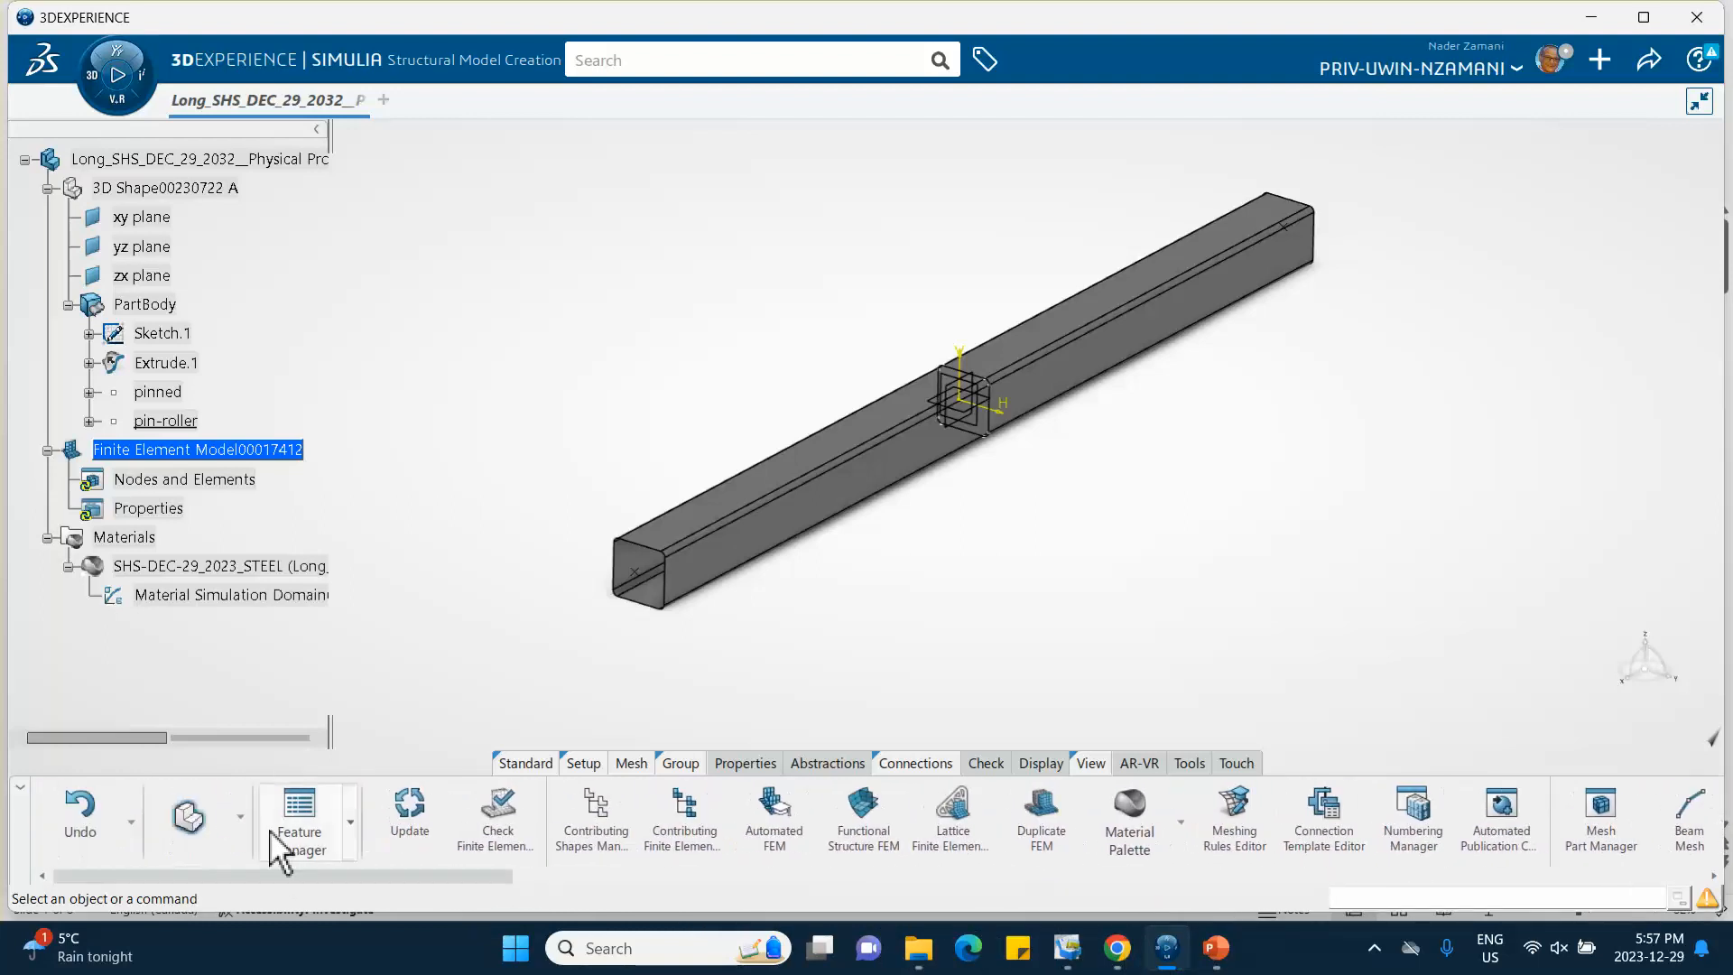
right_click(538, 764)
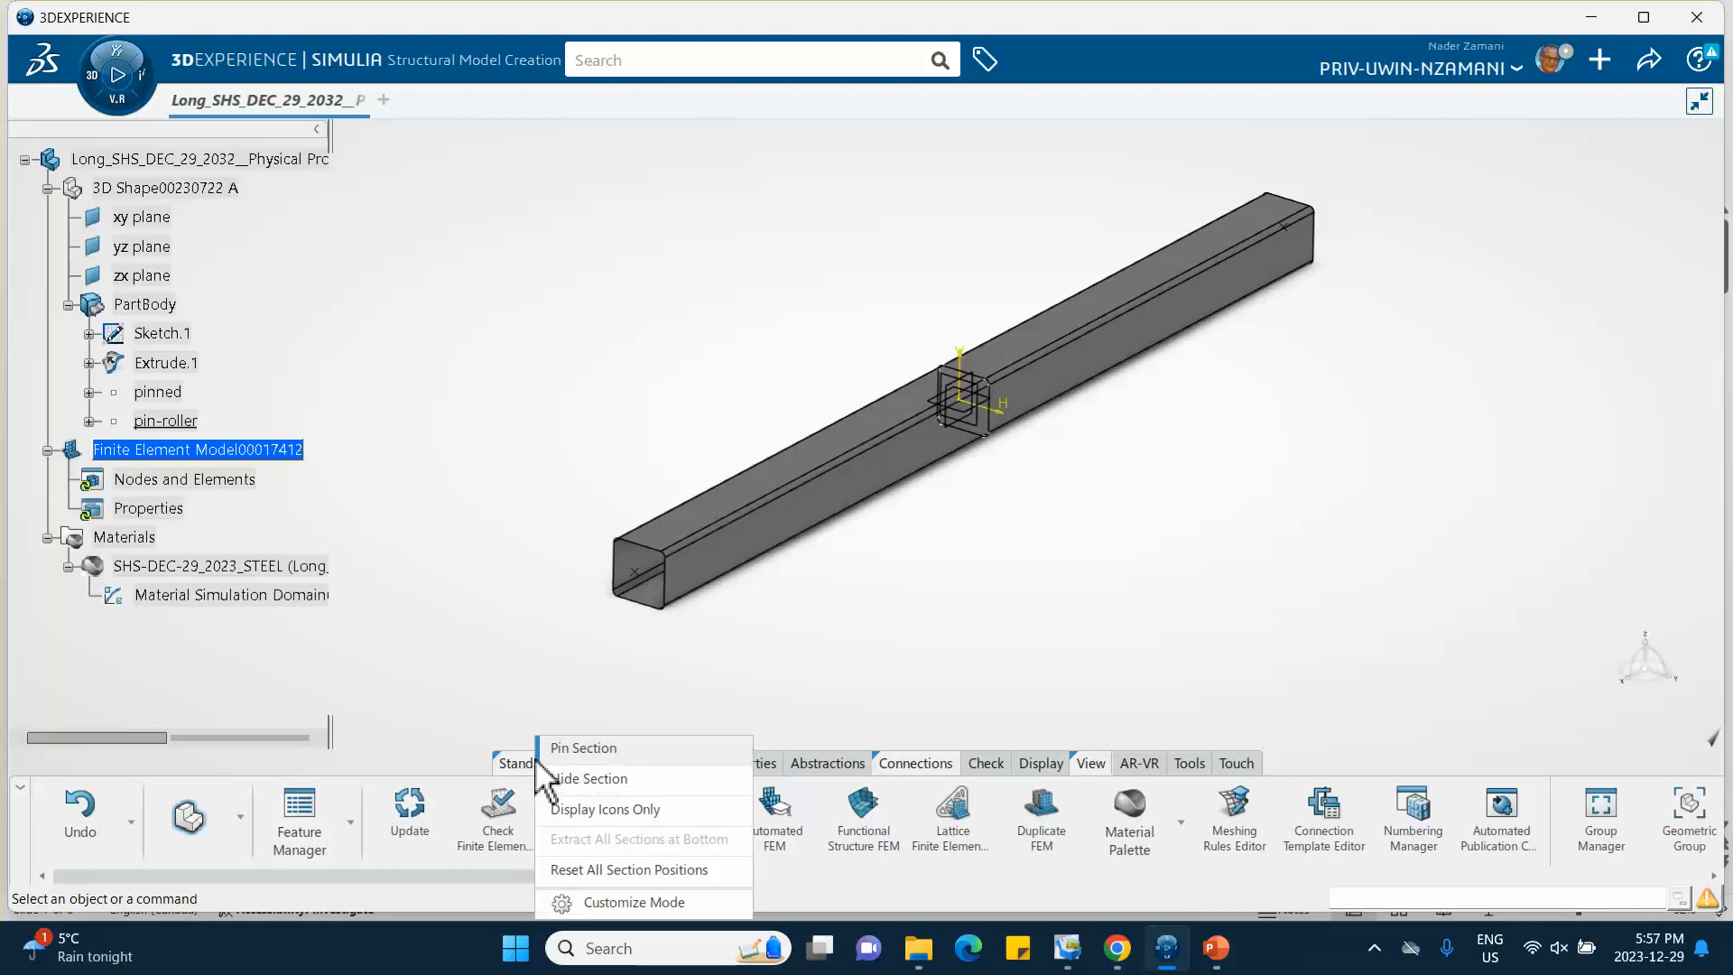
click(542, 762)
right_click(599, 761)
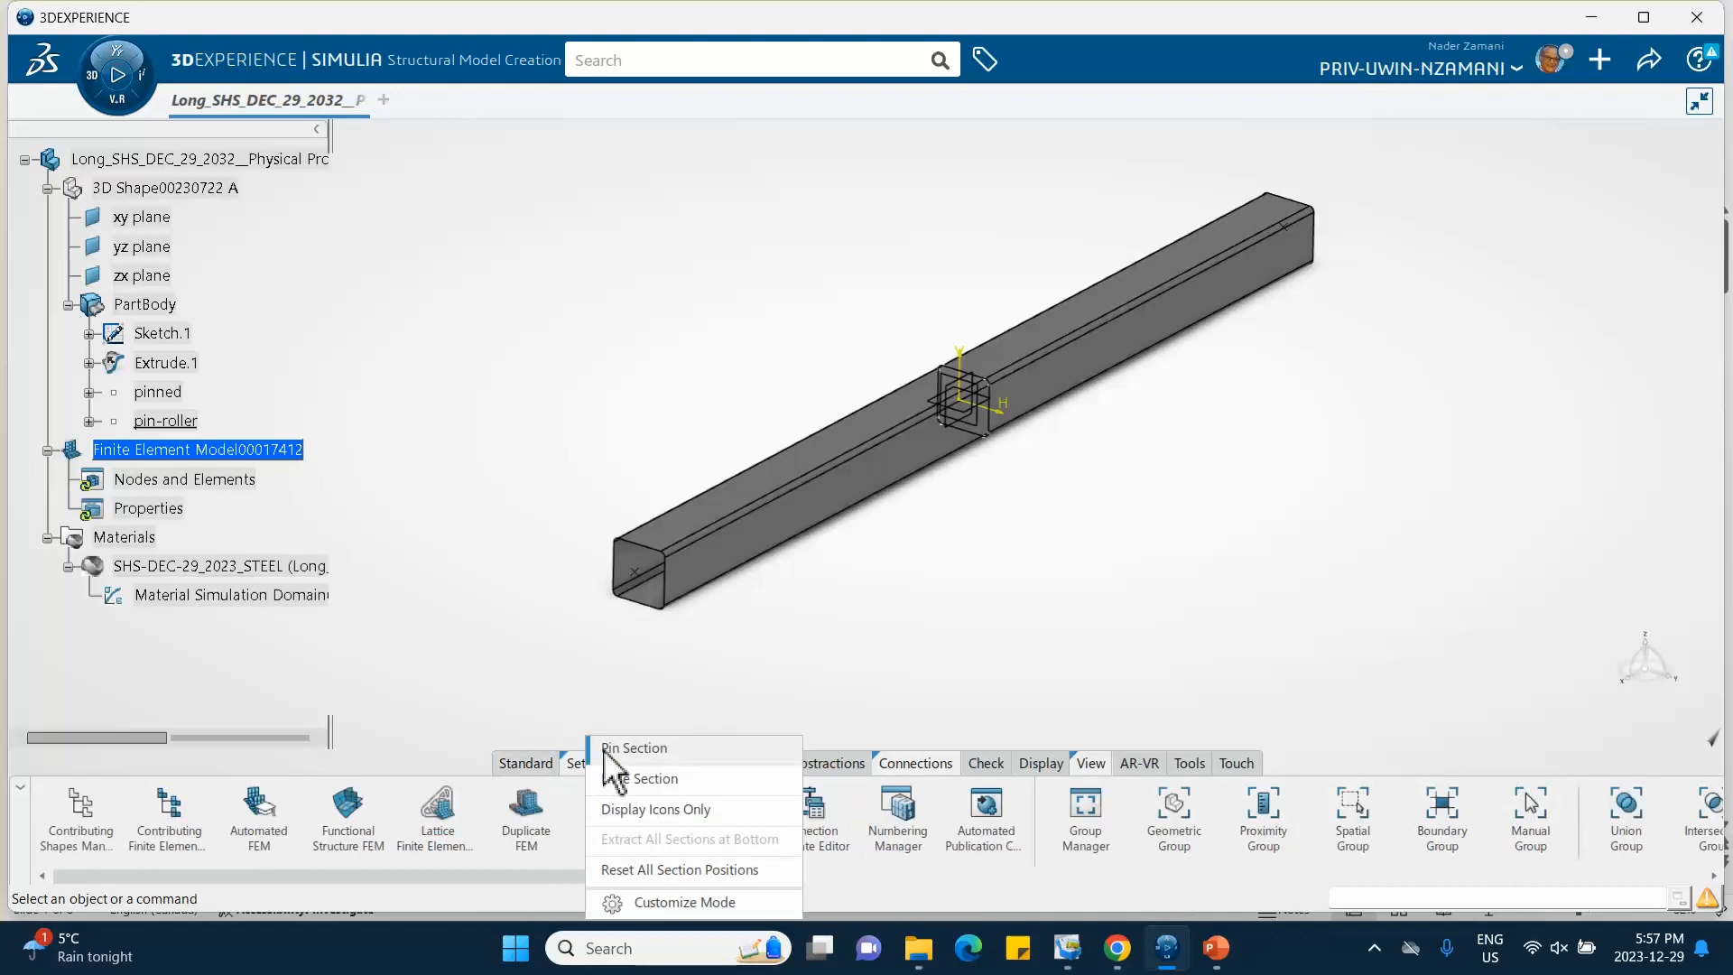
click(607, 761)
right_click(905, 763)
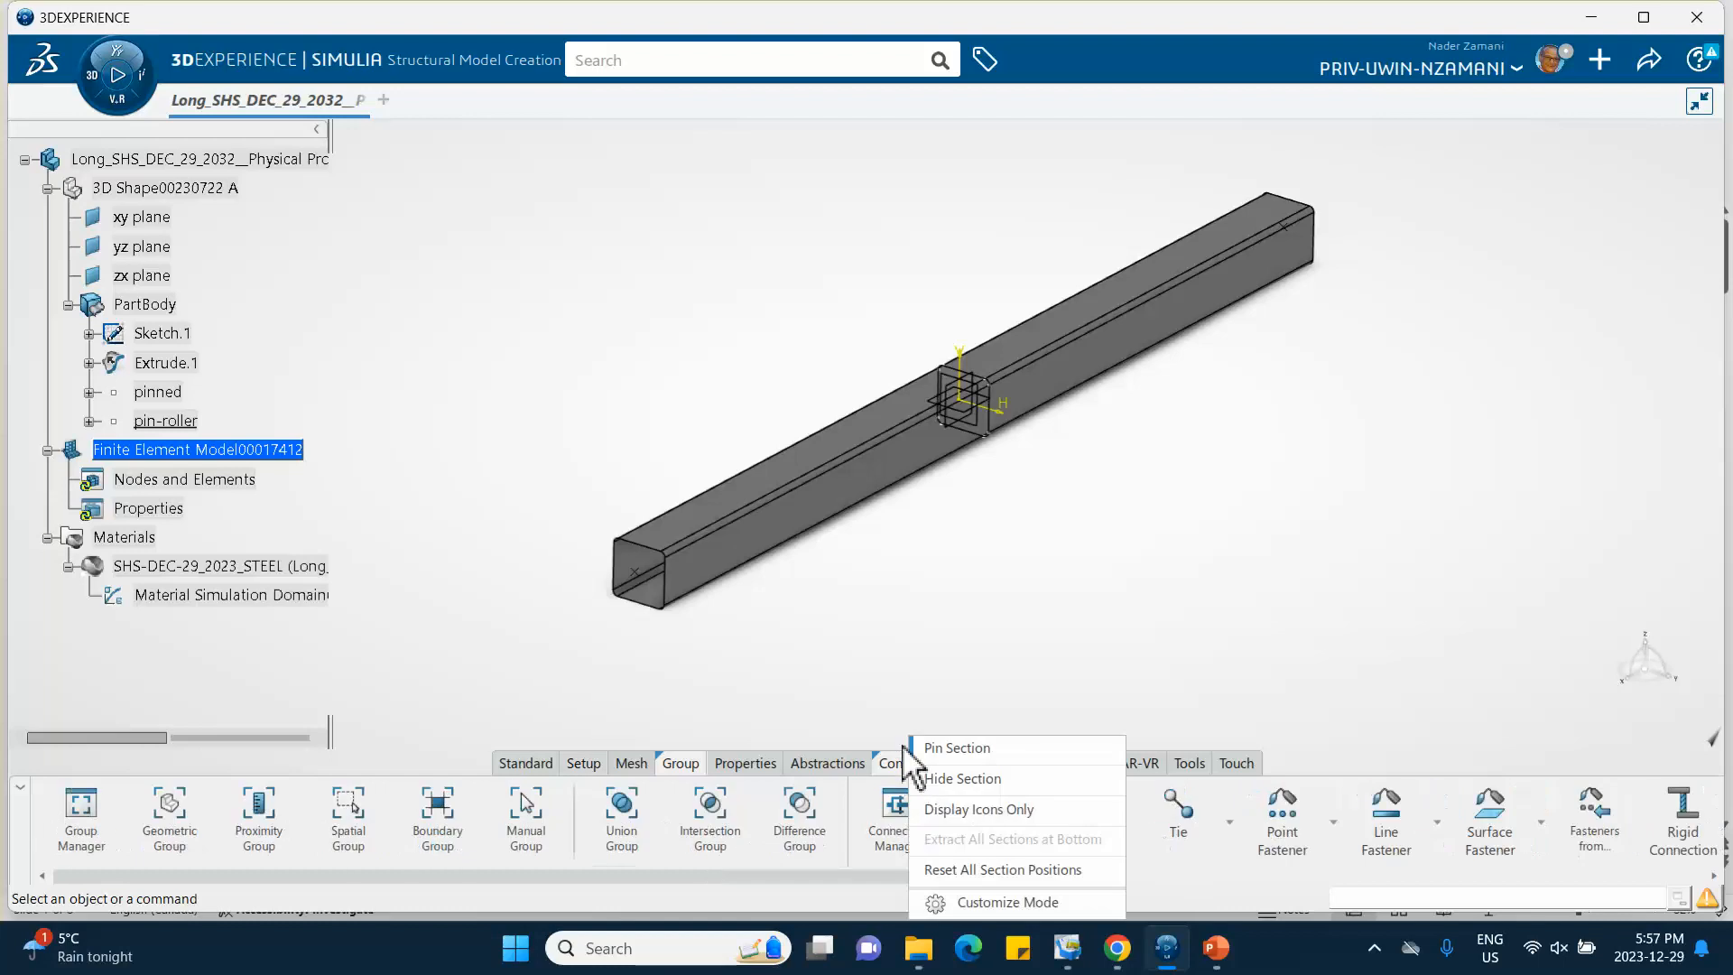
click(929, 762)
right_click(1094, 761)
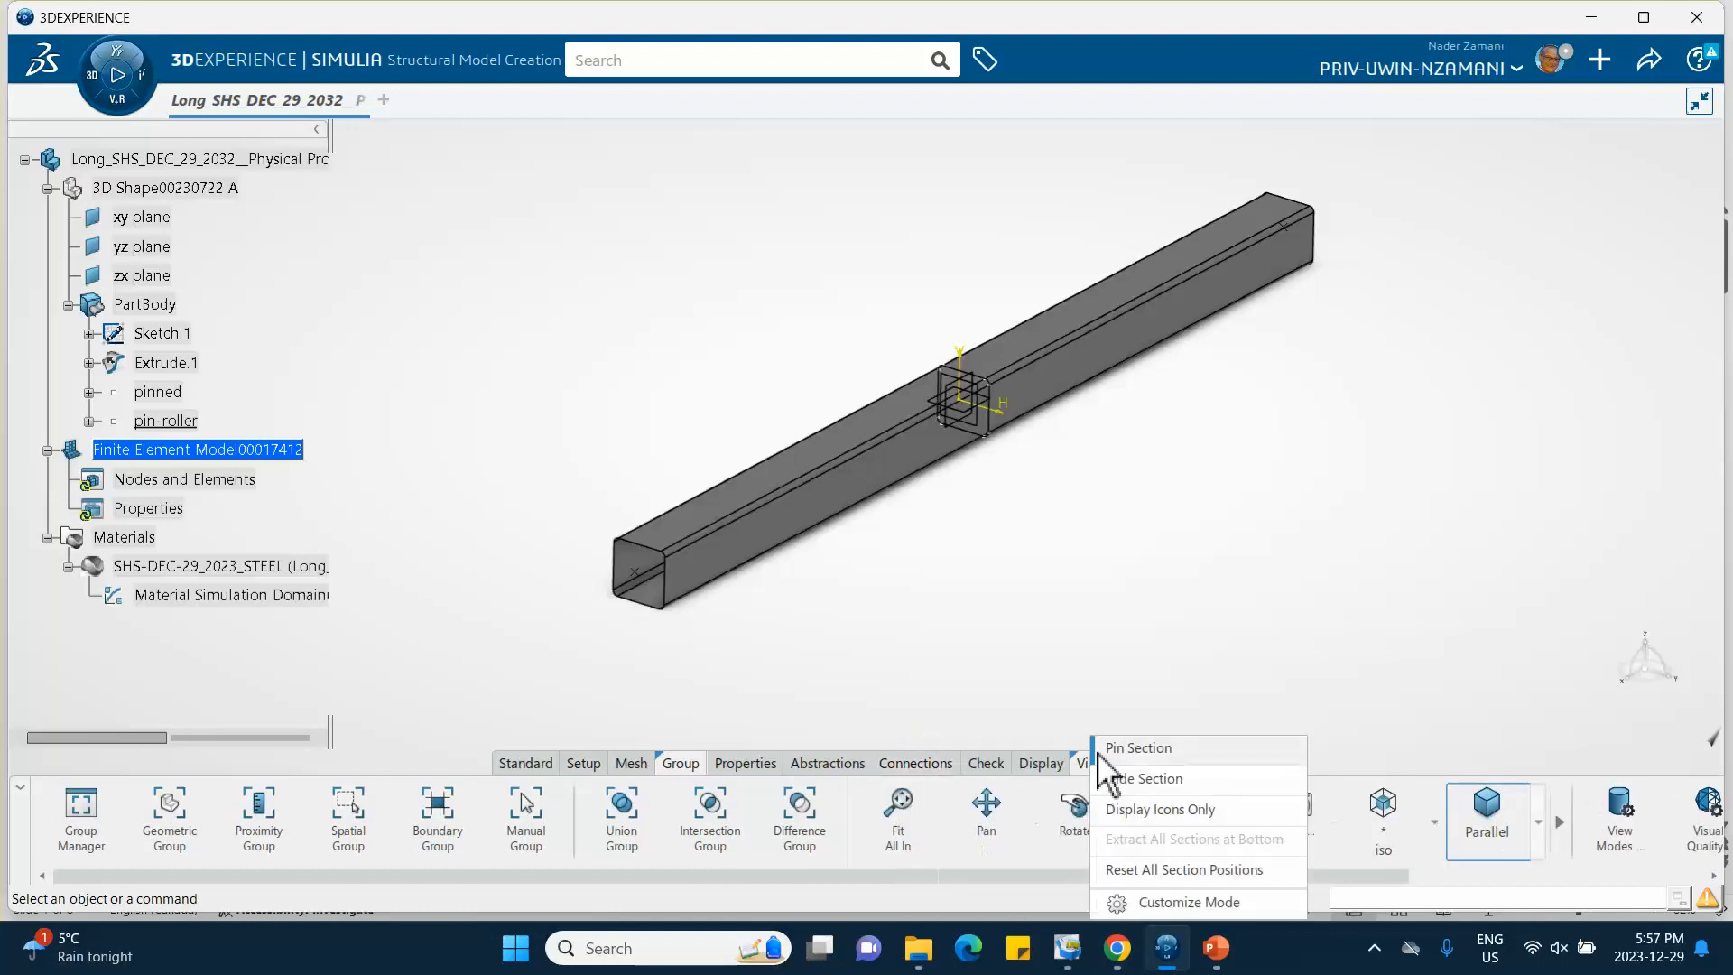
click(1088, 726)
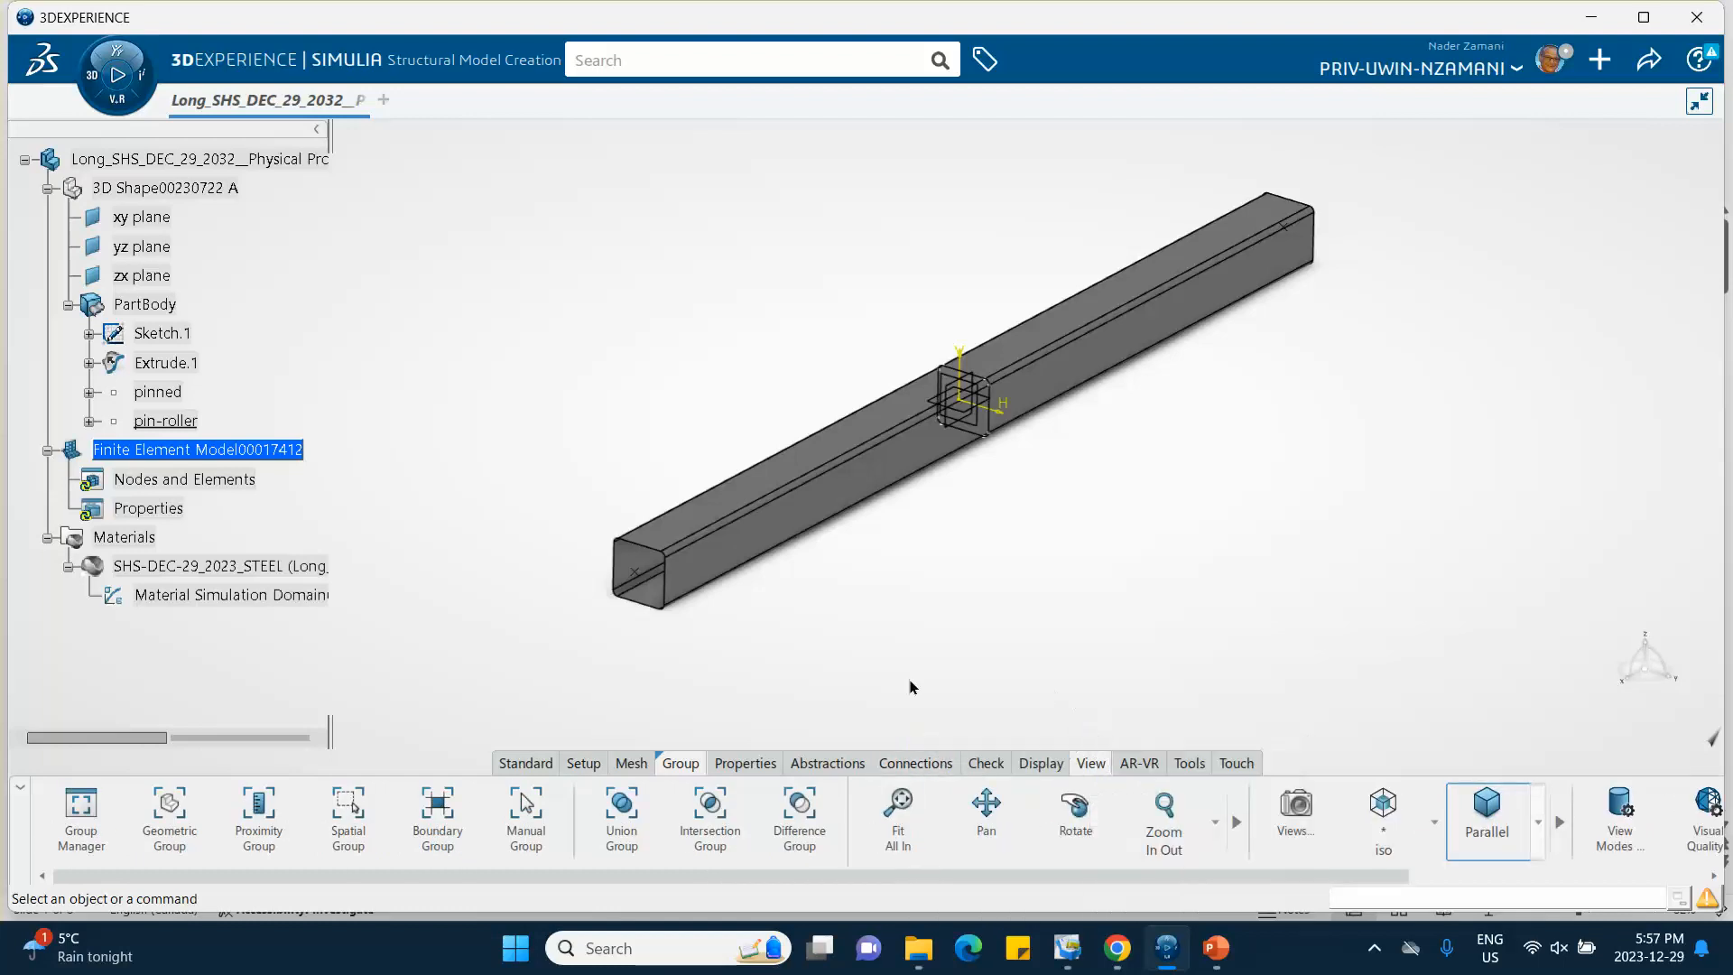
Step: Unpin the Group section of the action bar
right_click(684, 774)
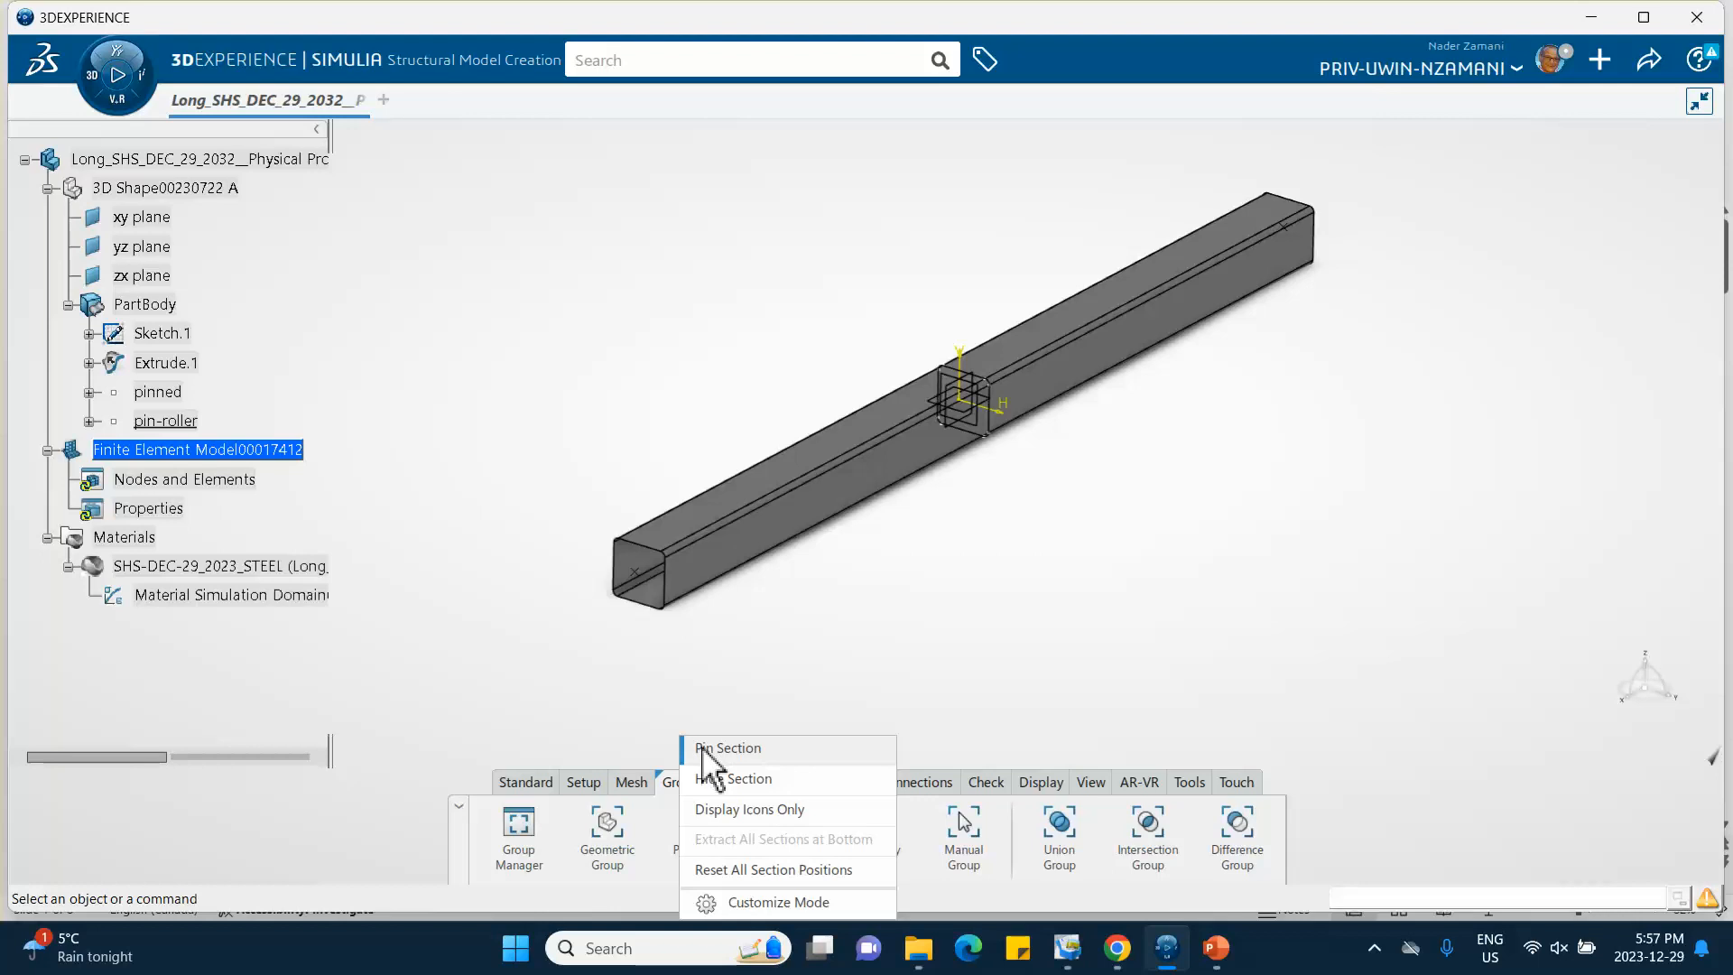
click(708, 749)
Step: Define a surface quad mesh on the PartBody with the Quads only mesh type and a 20 mm mesh size
click(627, 781)
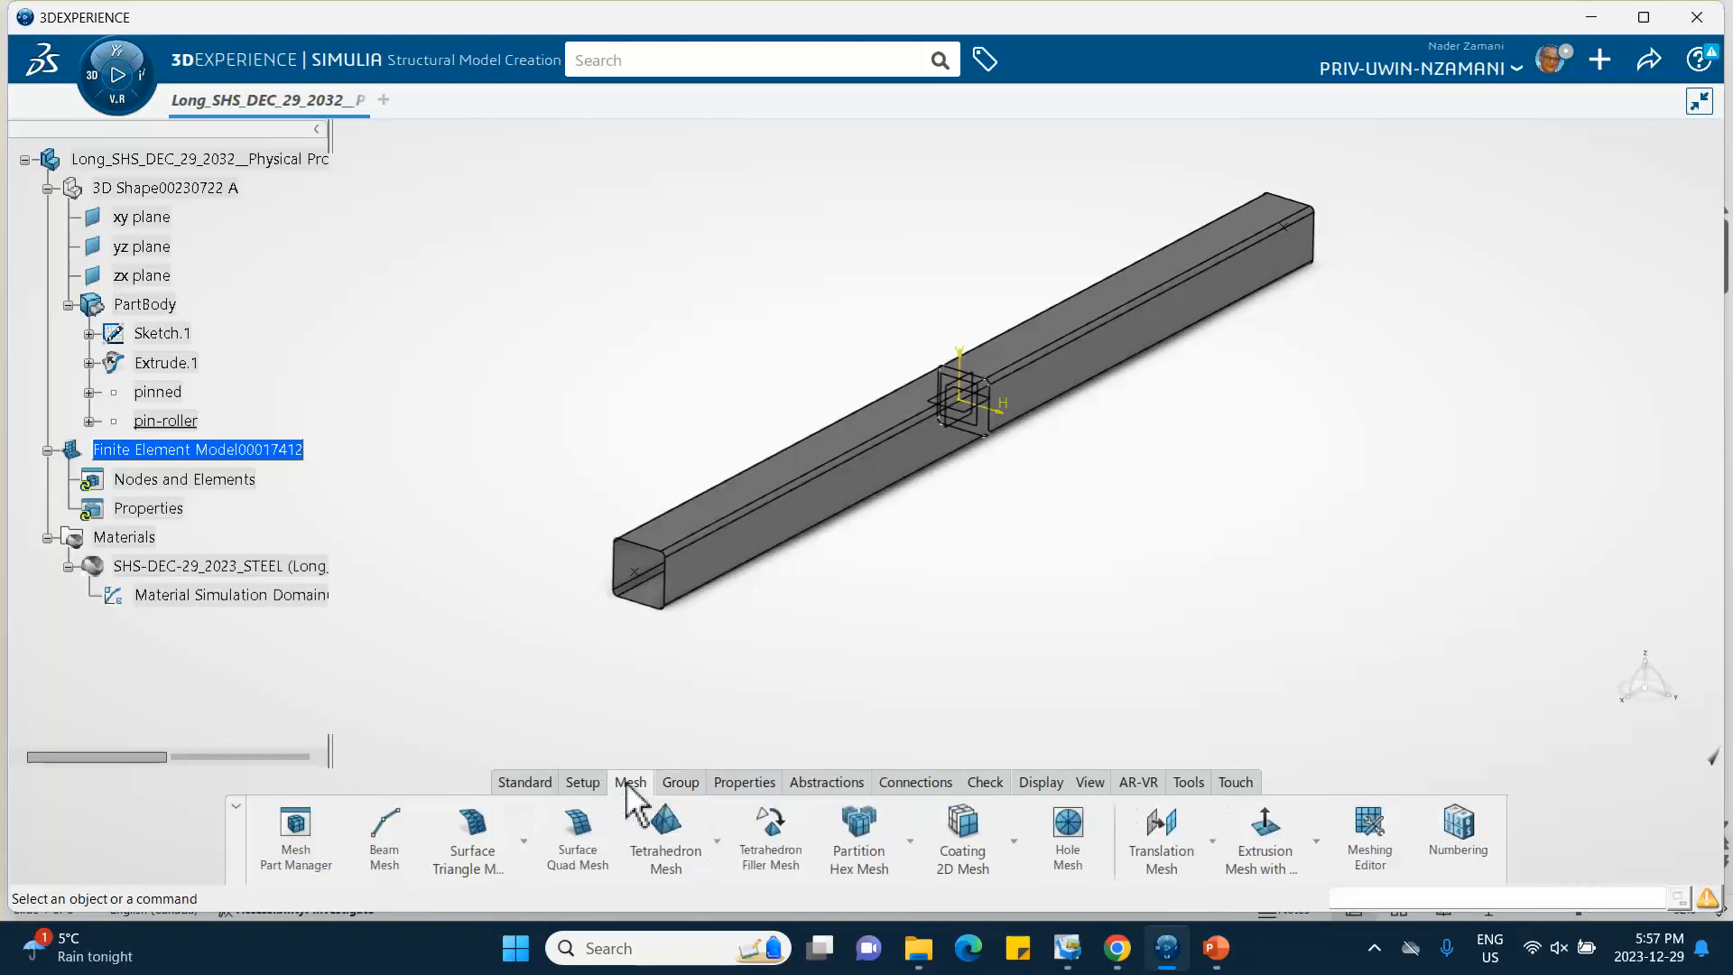
click(580, 834)
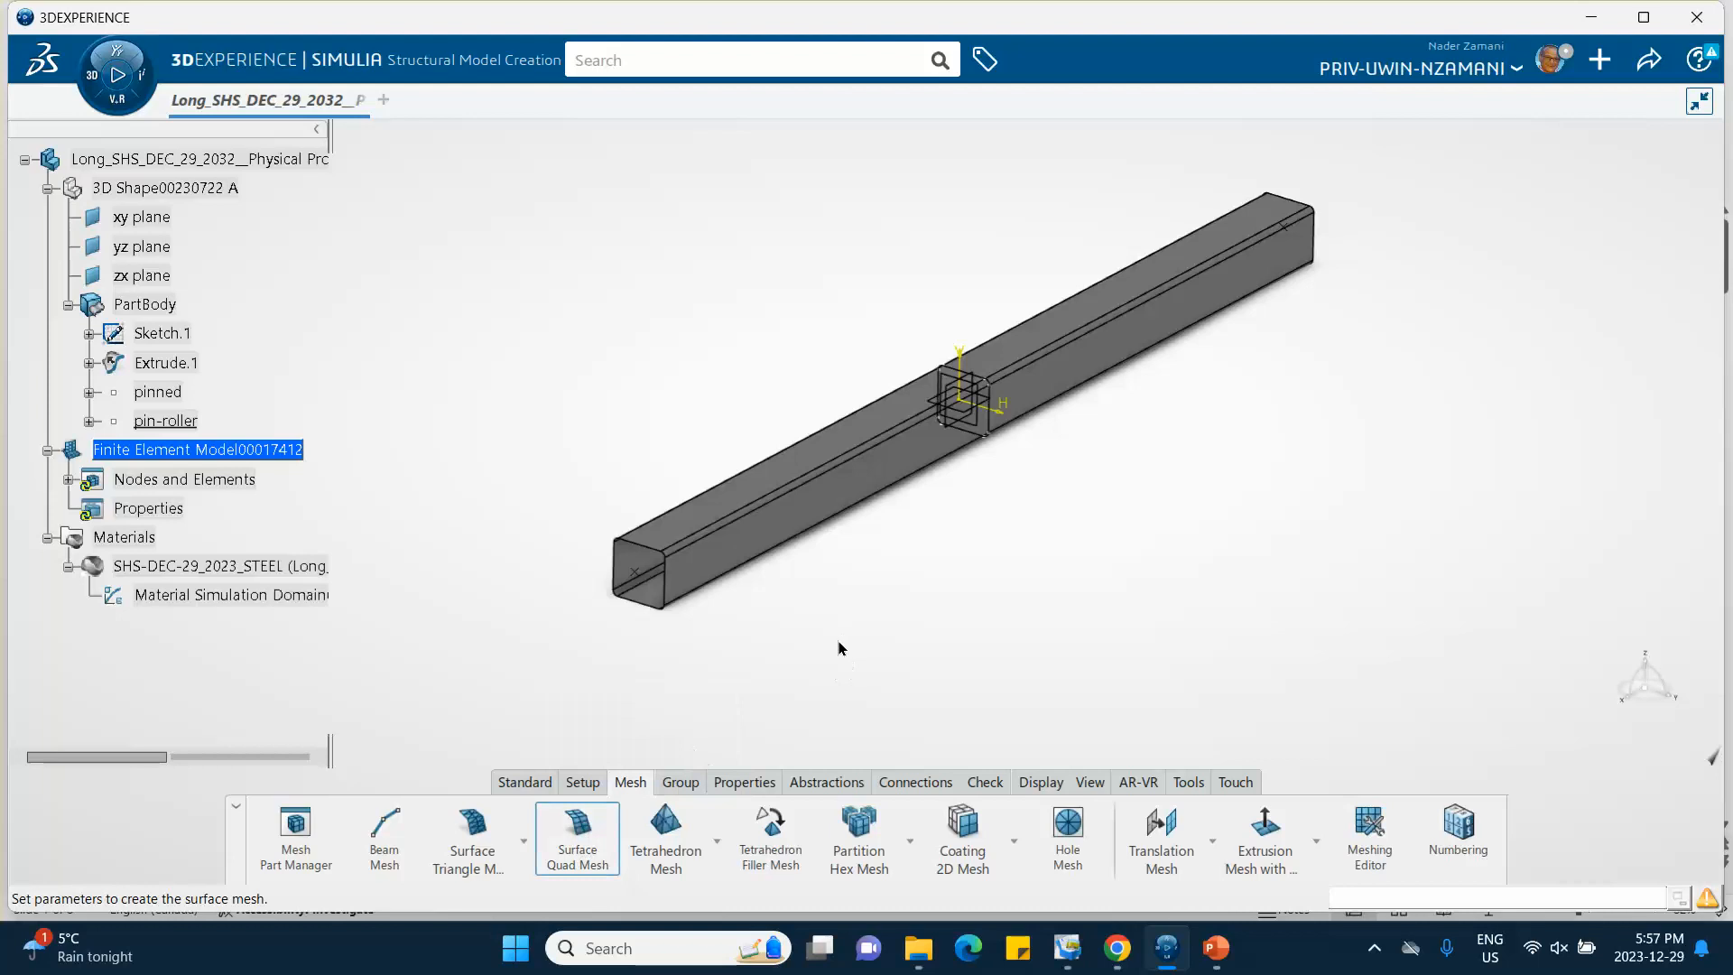
click(796, 490)
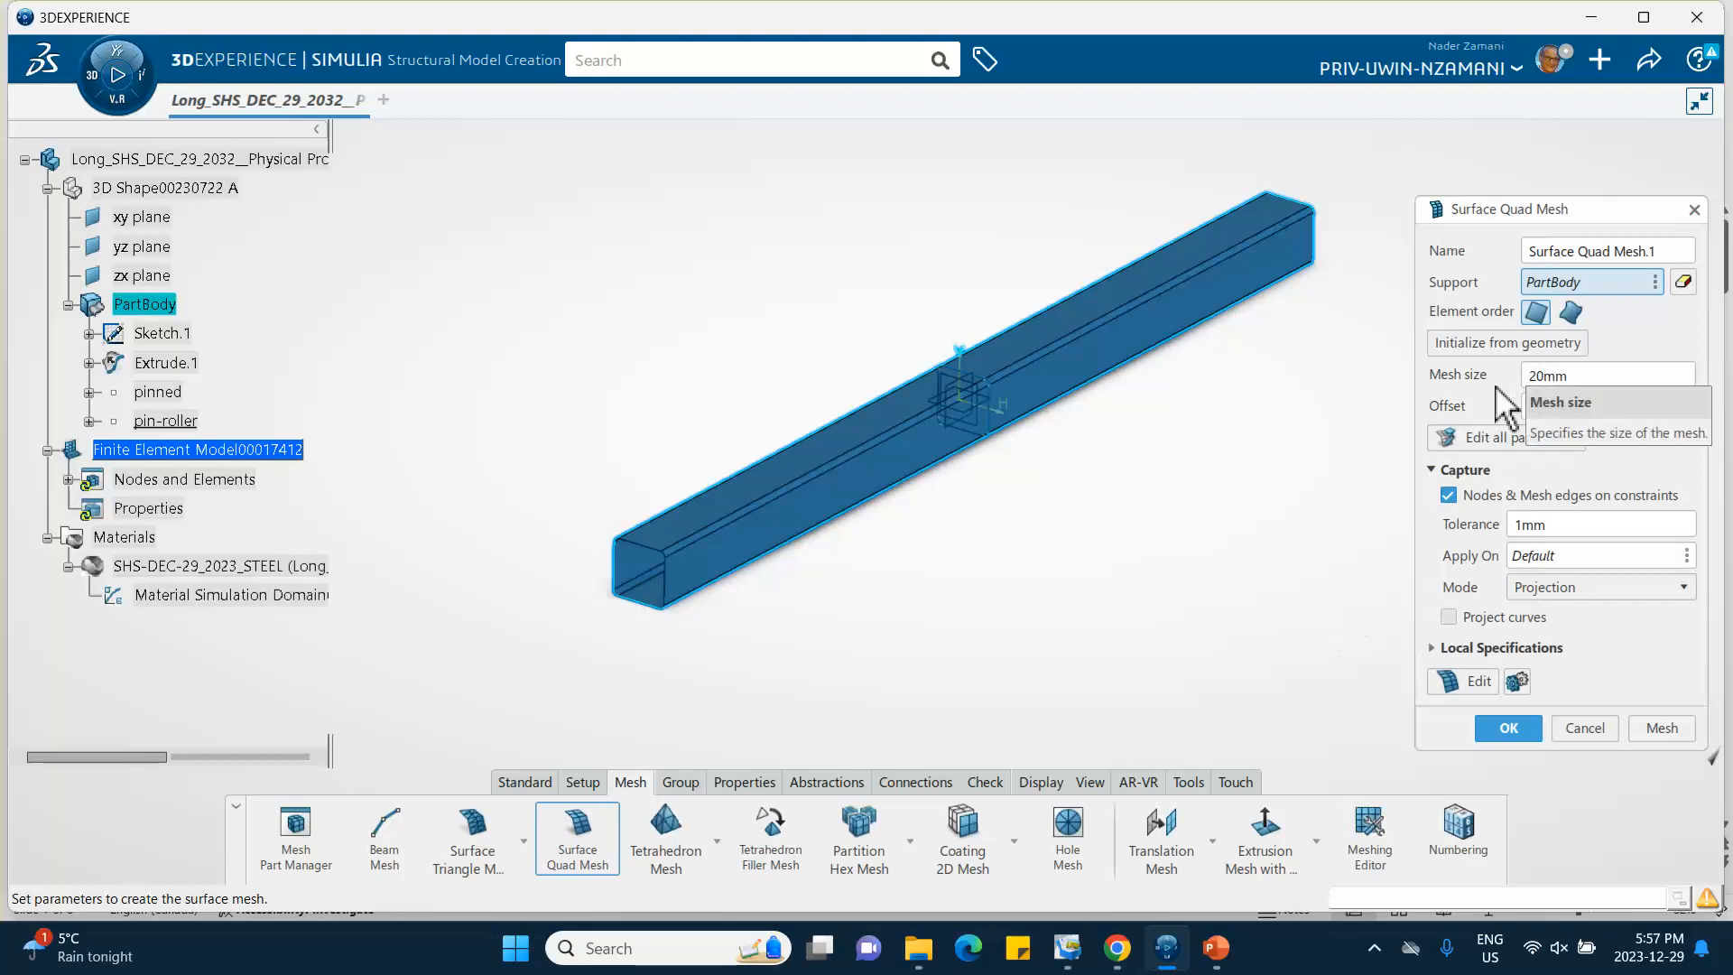
click(1495, 439)
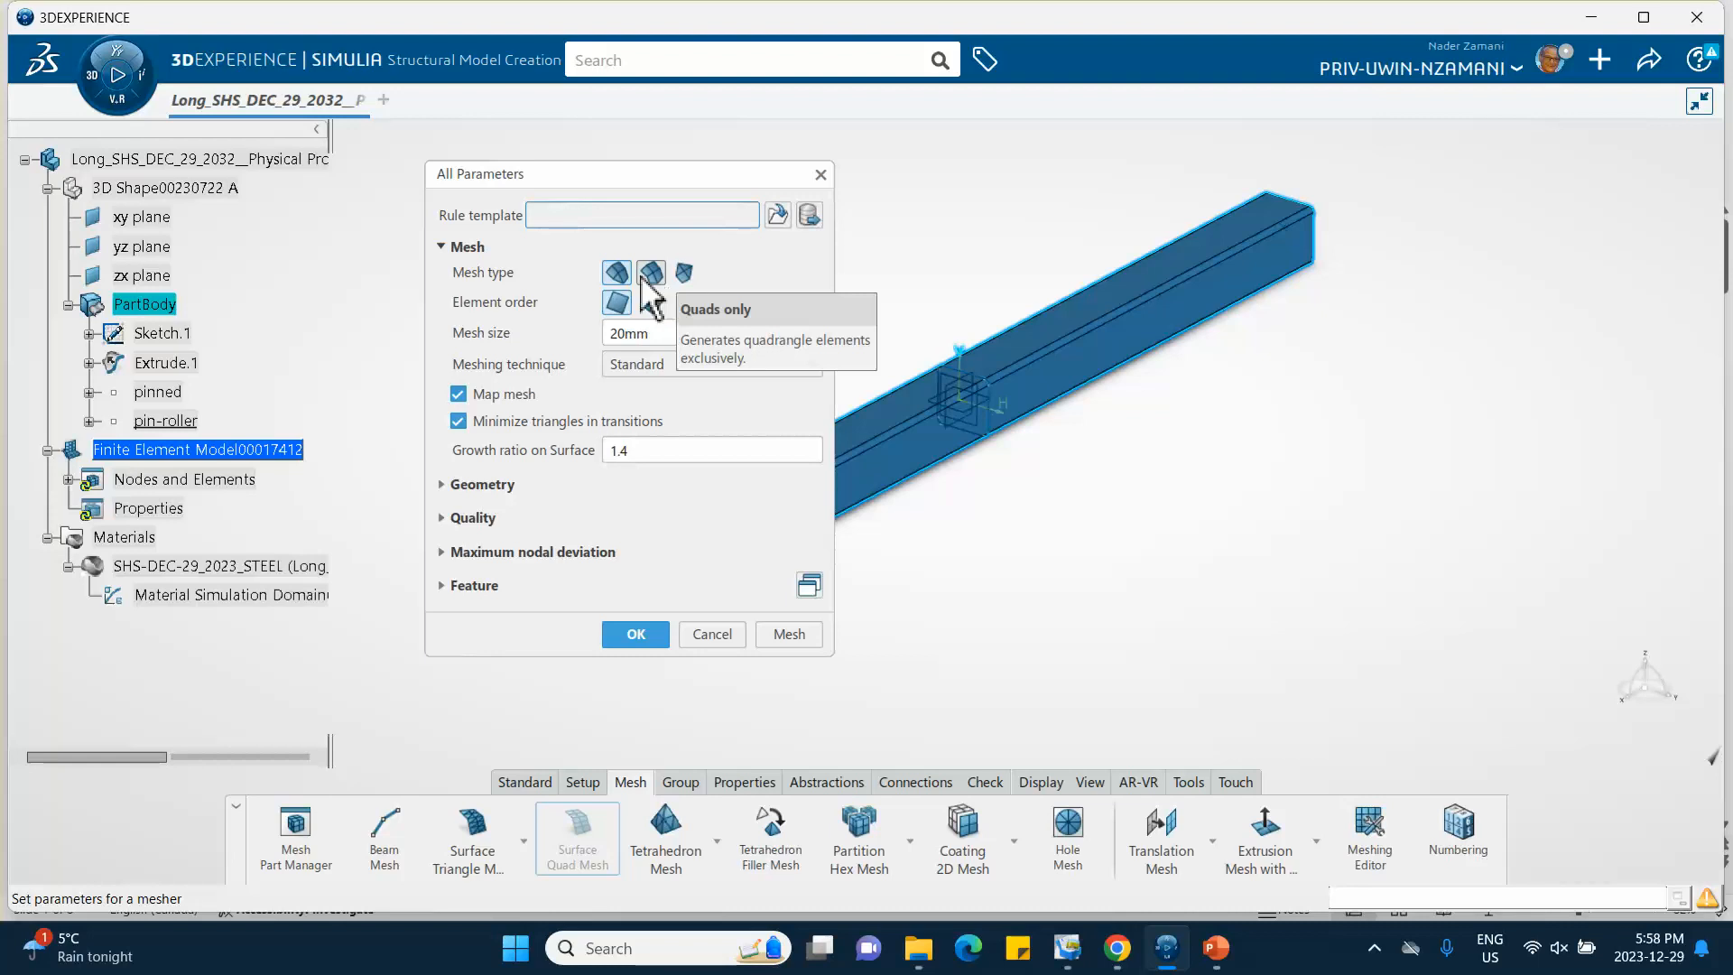
click(650, 272)
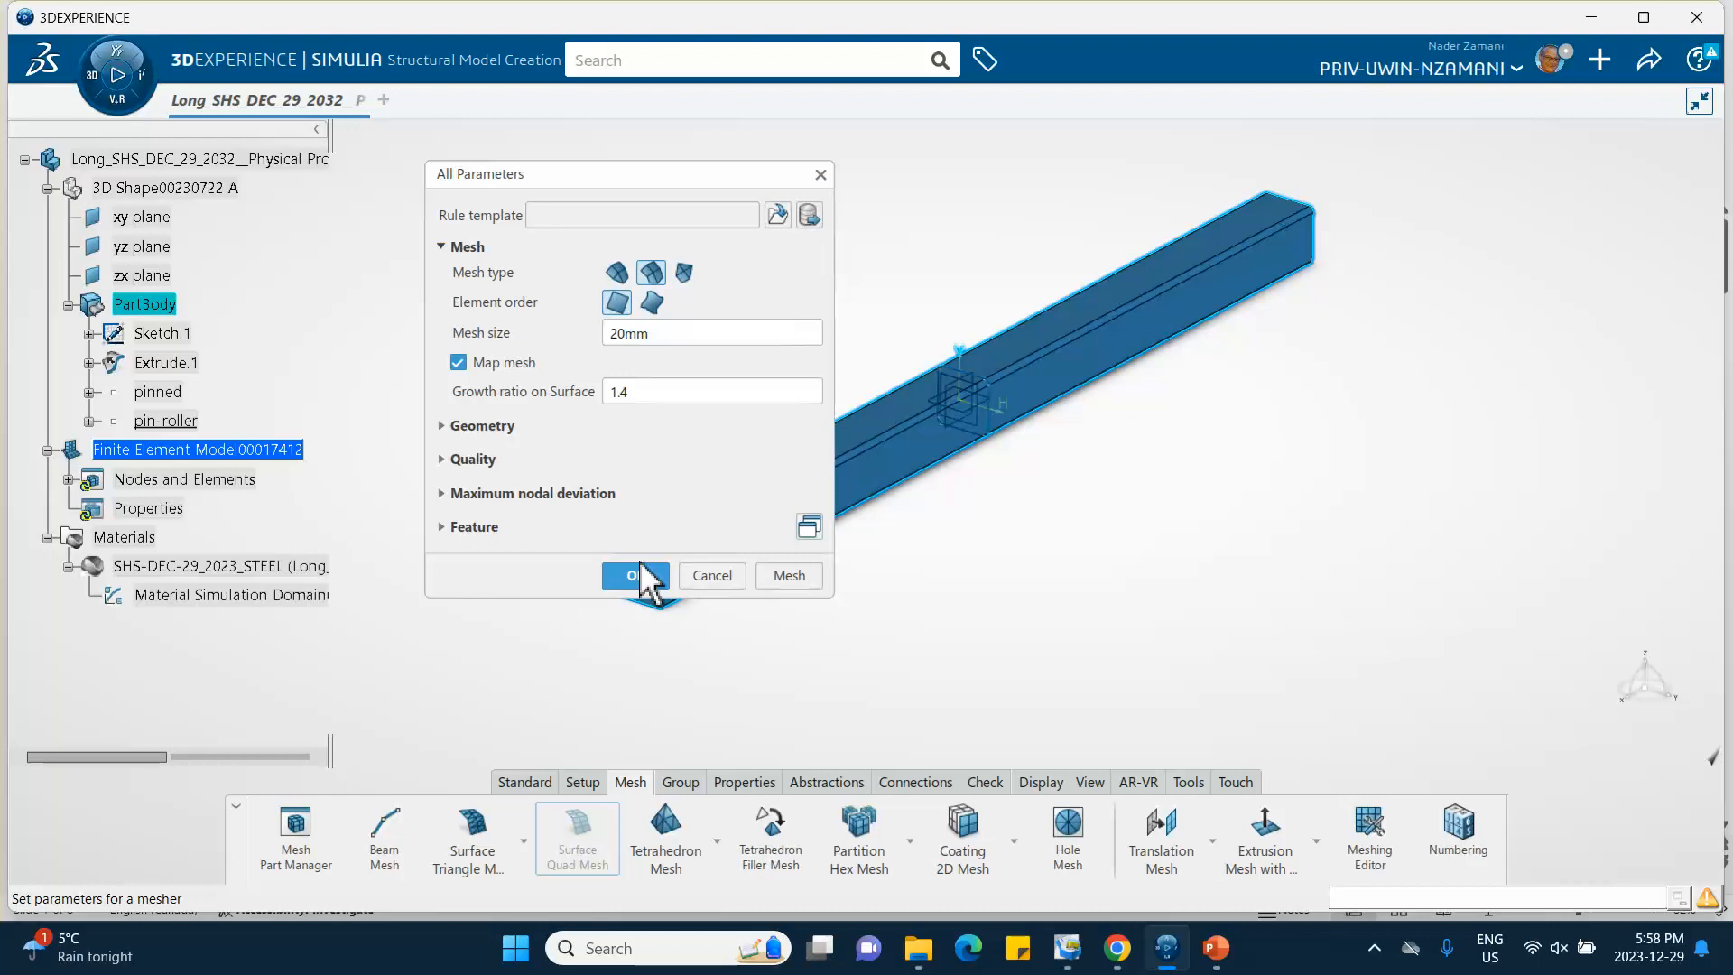
click(630, 575)
click(630, 579)
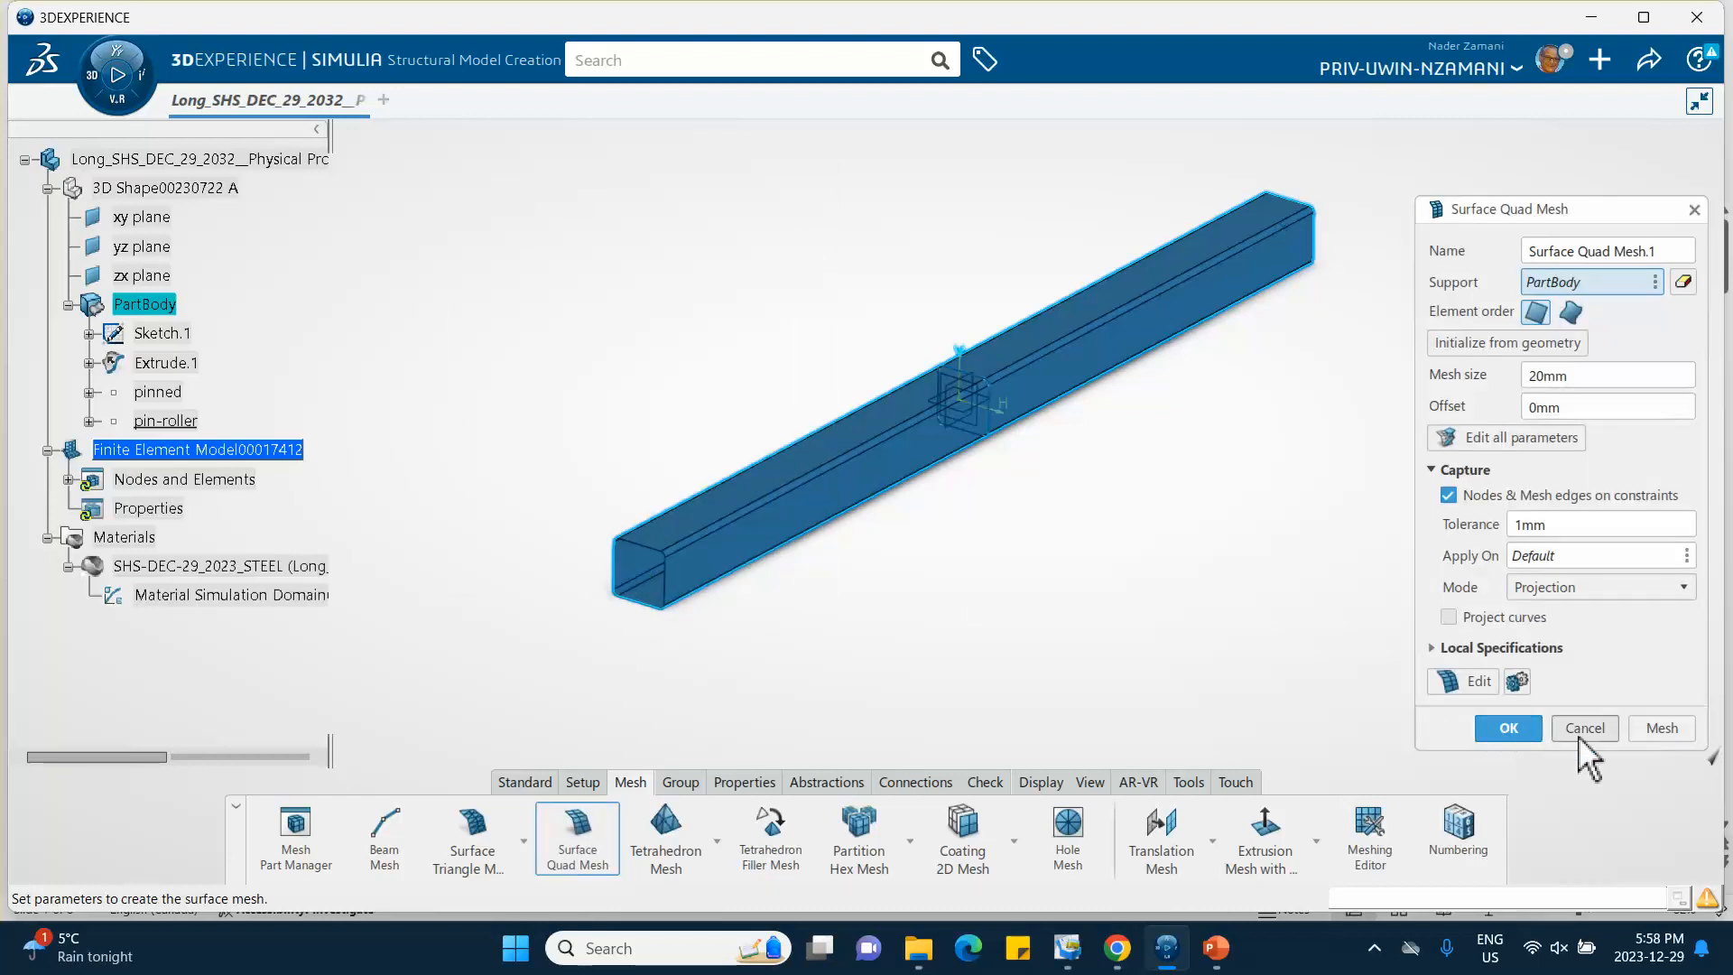
click(1506, 731)
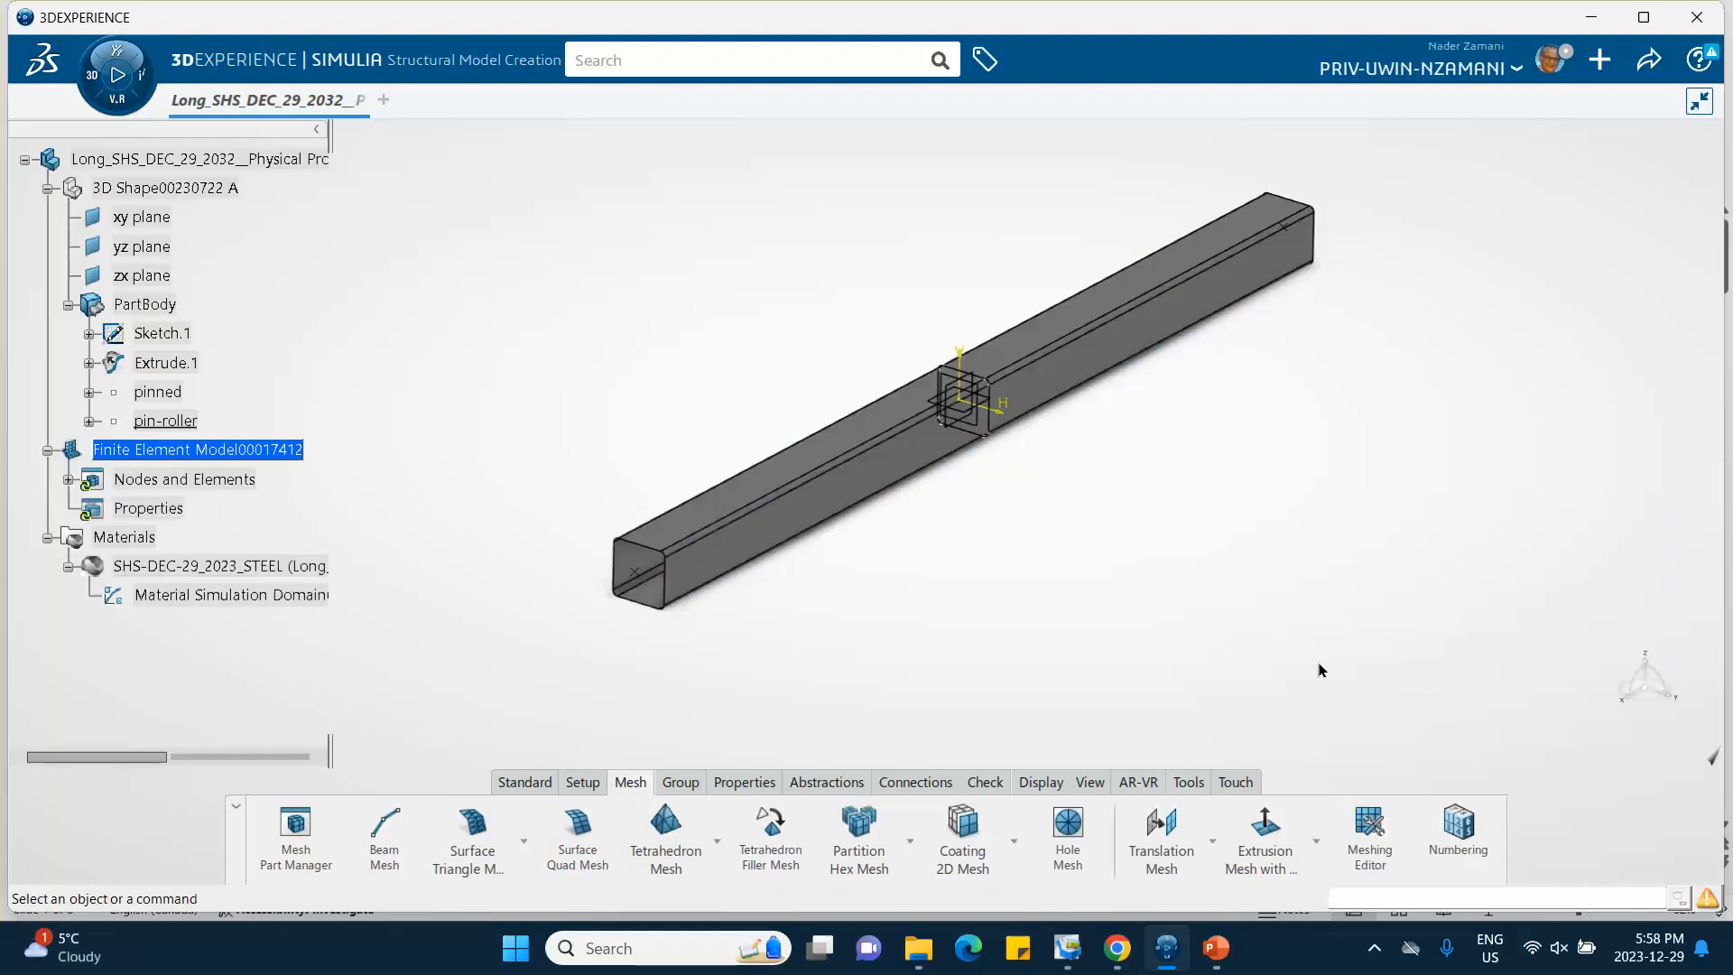
Step: Reopen the surface quad mesh from the model tree, generate its elements and accept it
click(67, 479)
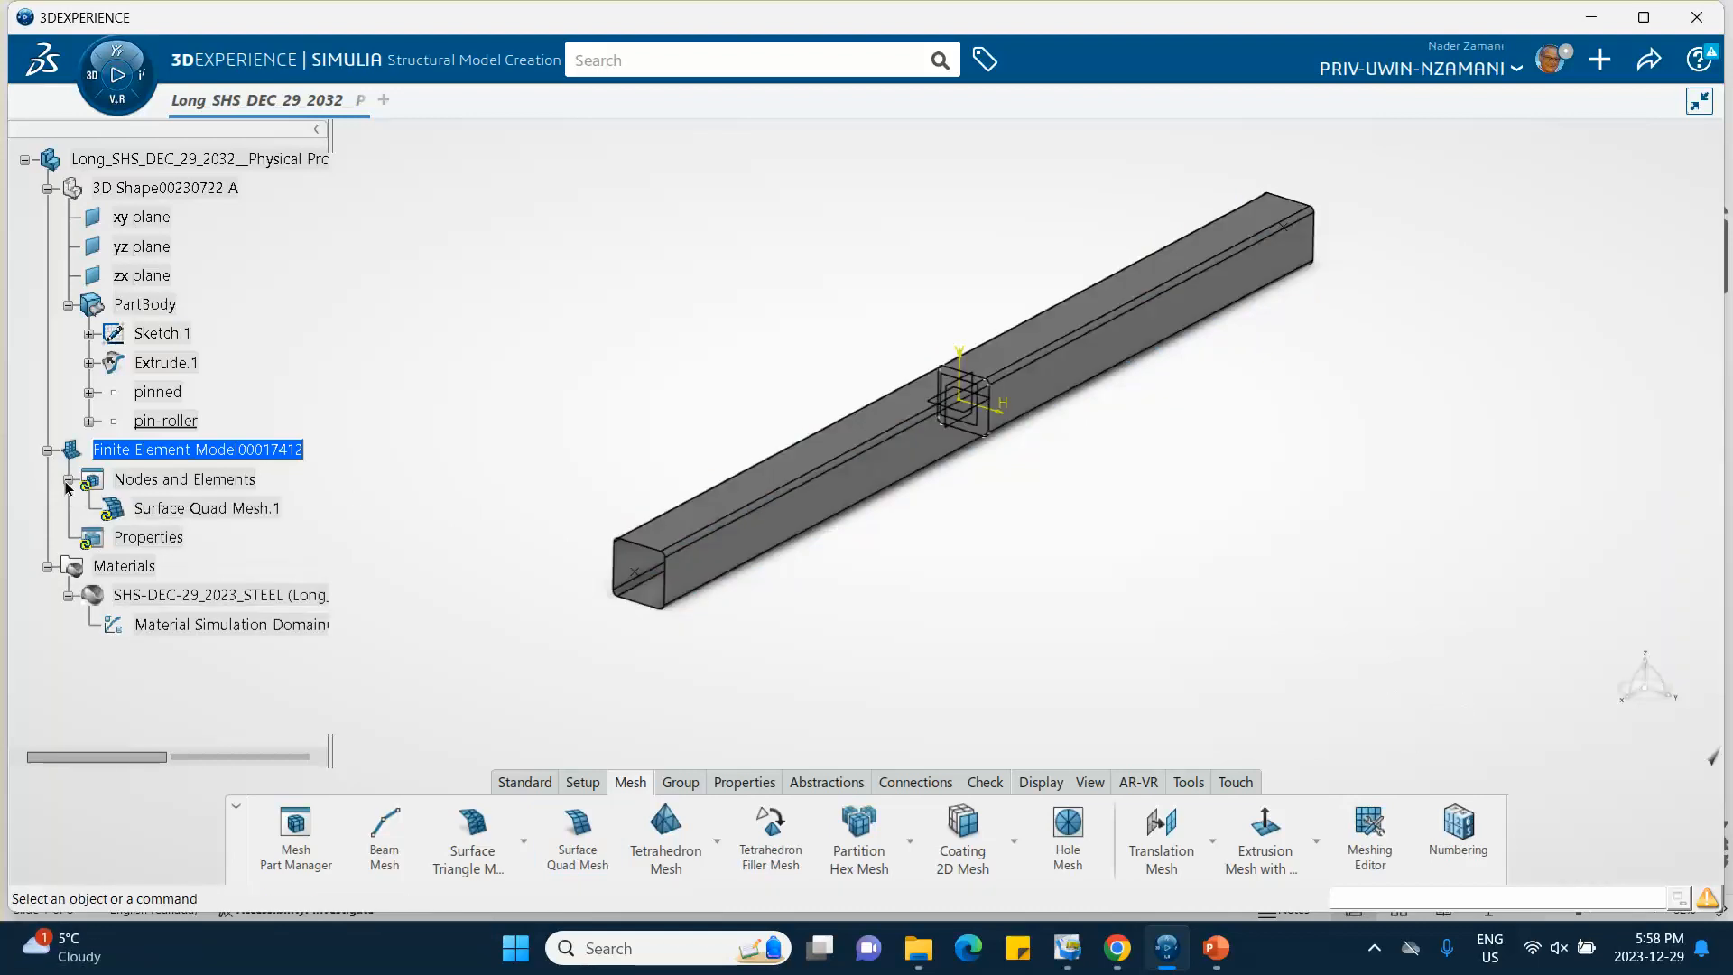
double_click(227, 507)
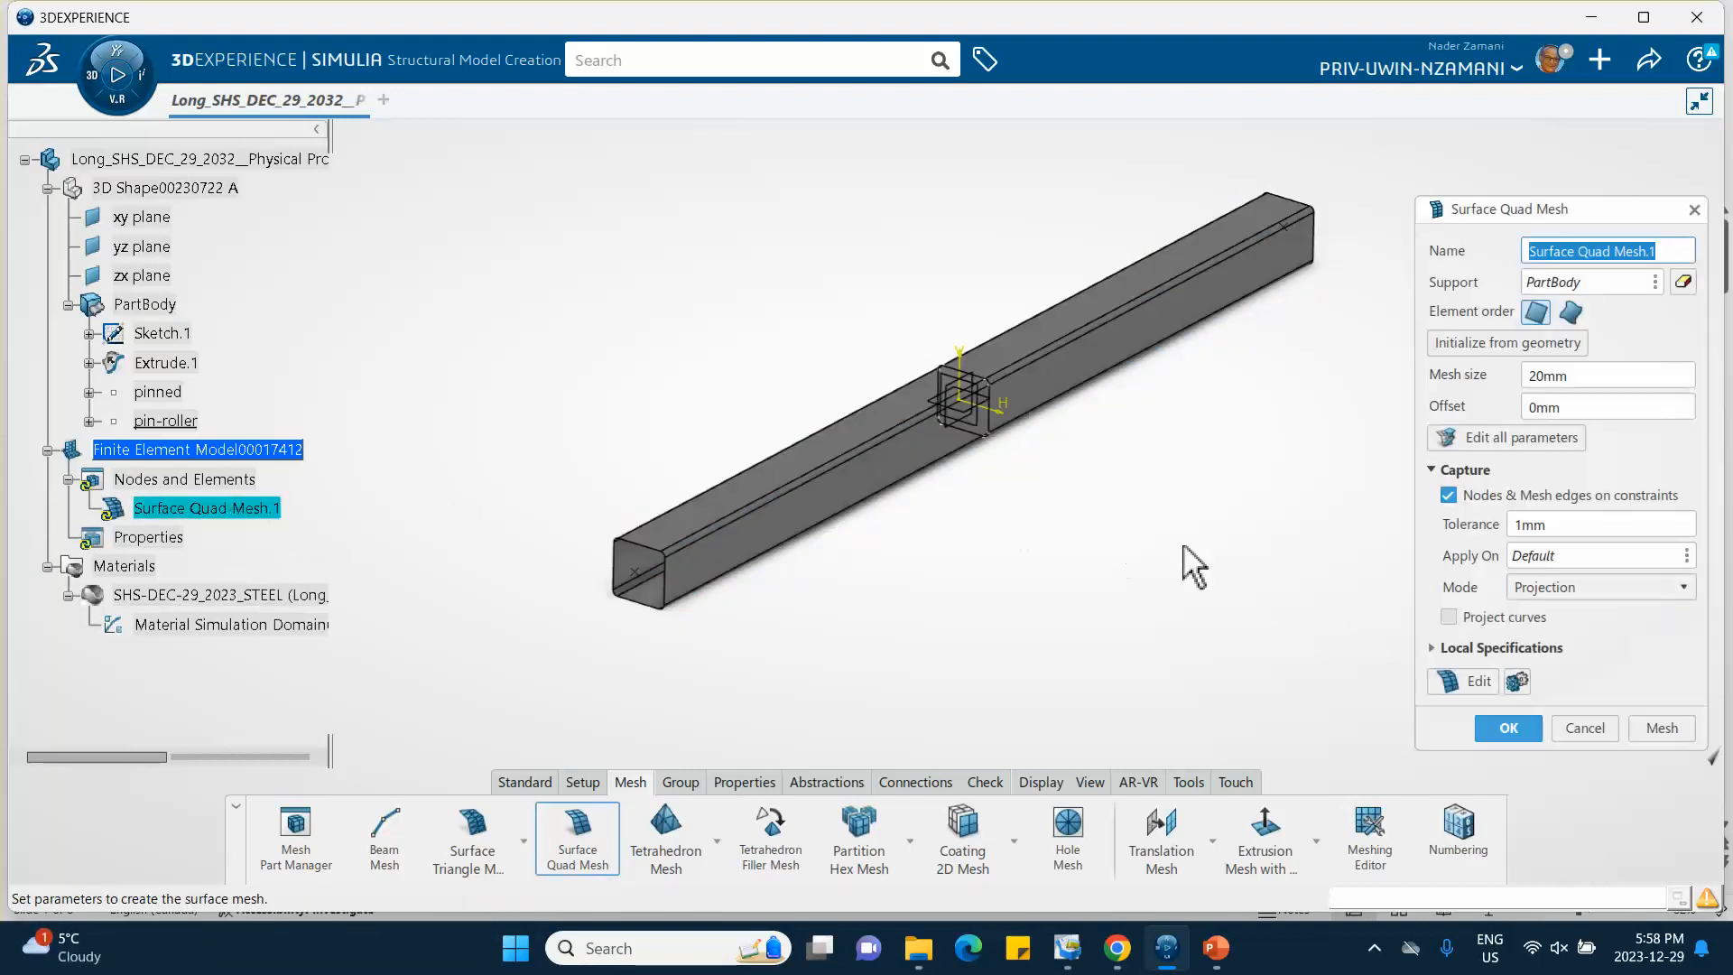
click(1665, 729)
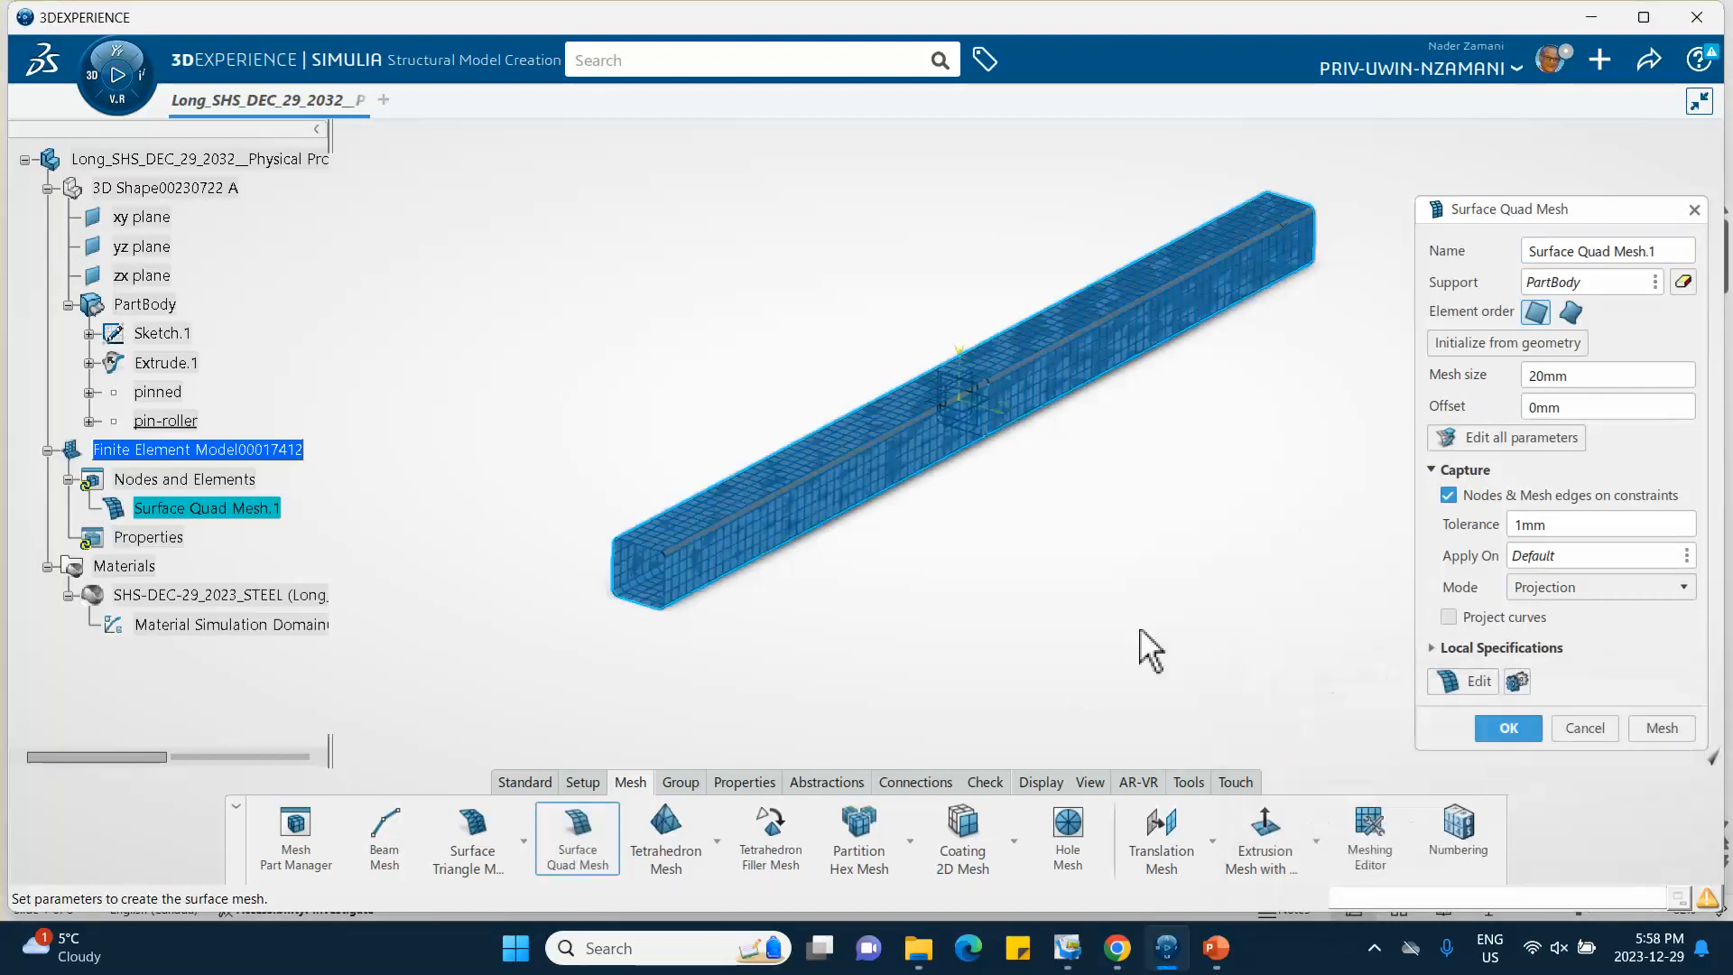
click(1505, 728)
click(1367, 601)
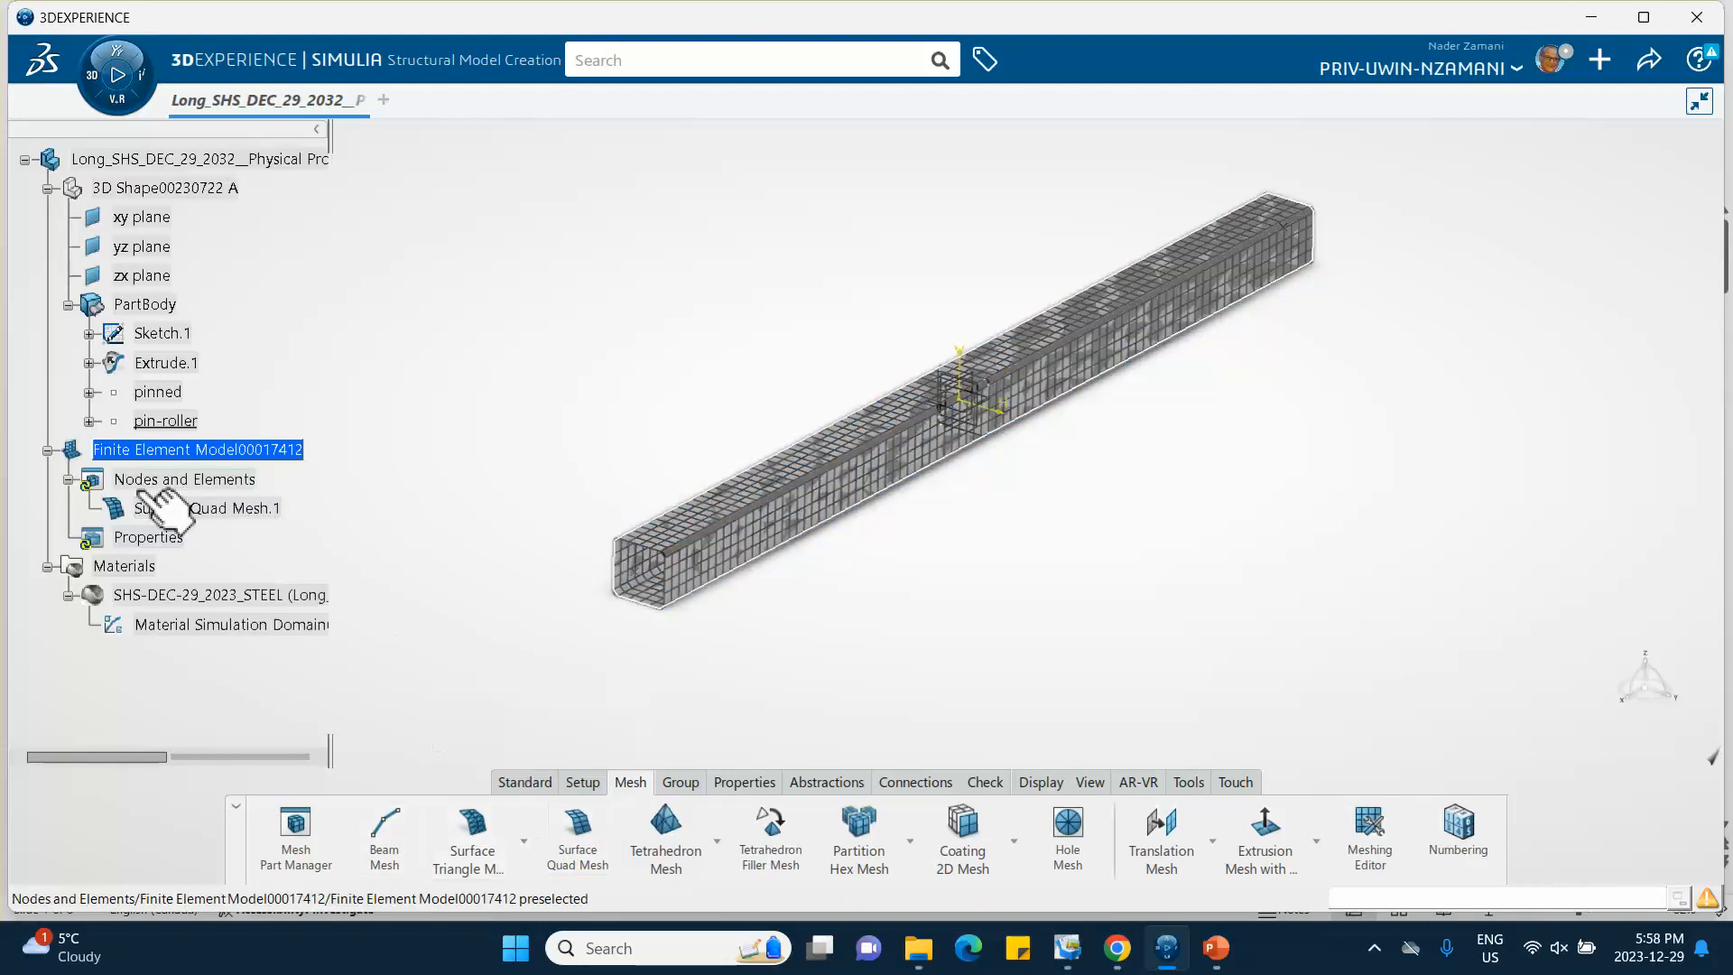
Step: Open the Visibility Manager and hide the FE models
click(527, 781)
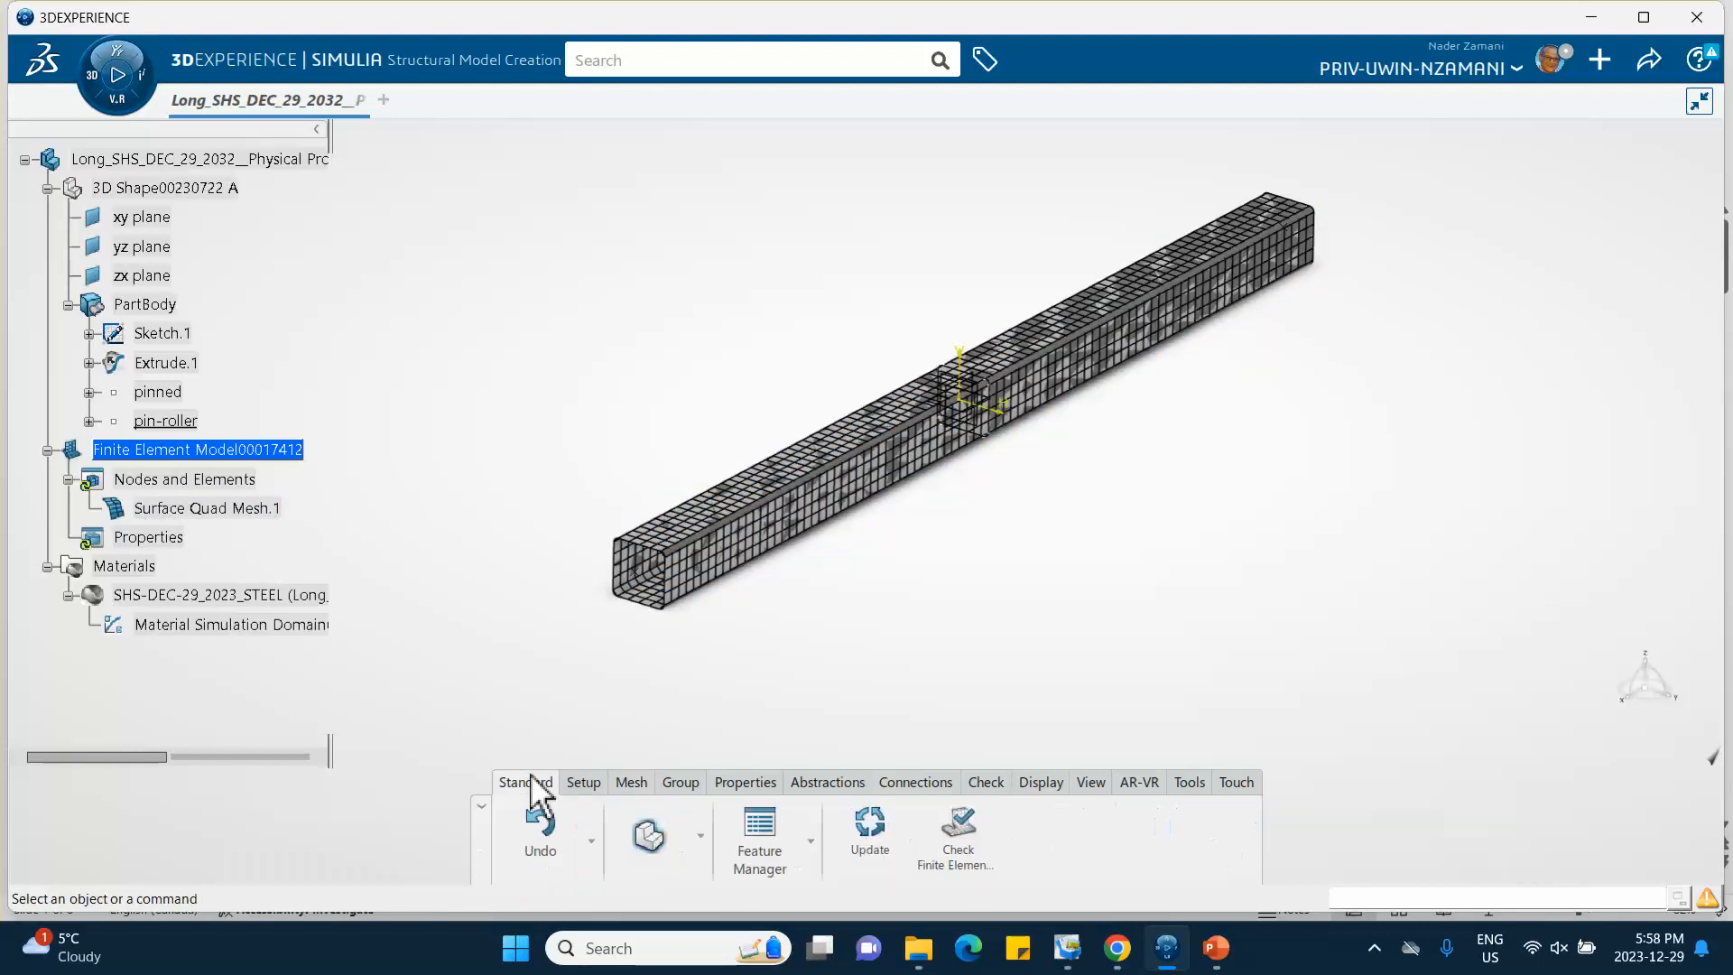
click(632, 782)
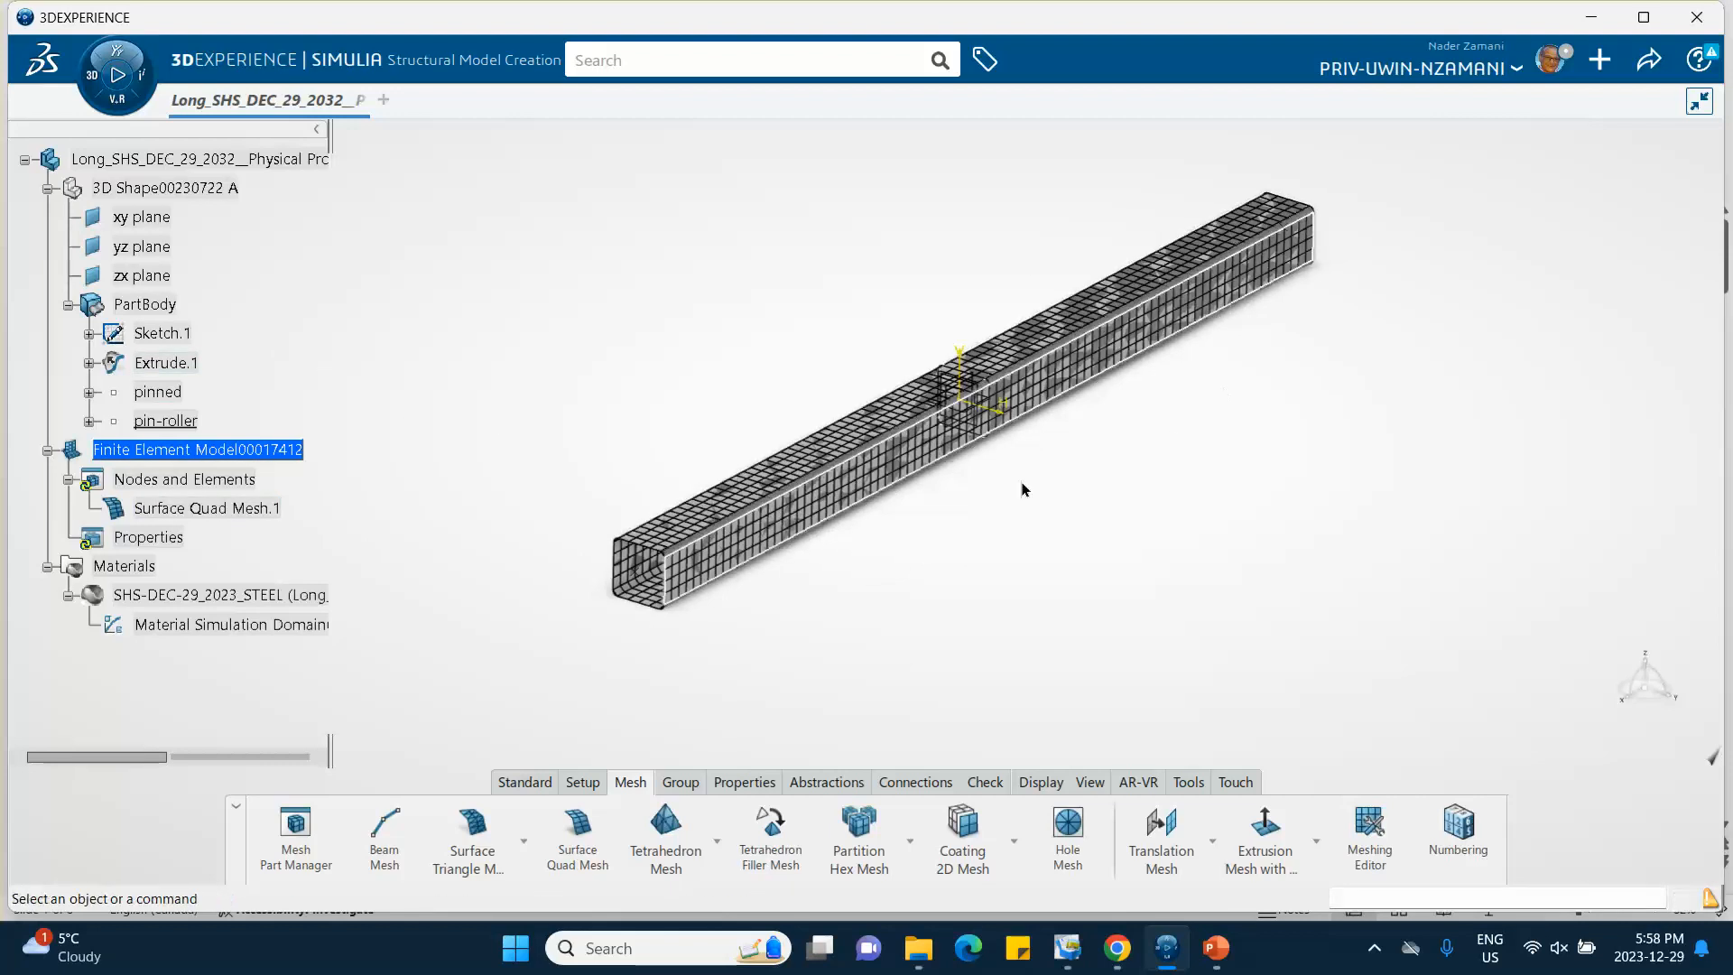
right_click(1225, 398)
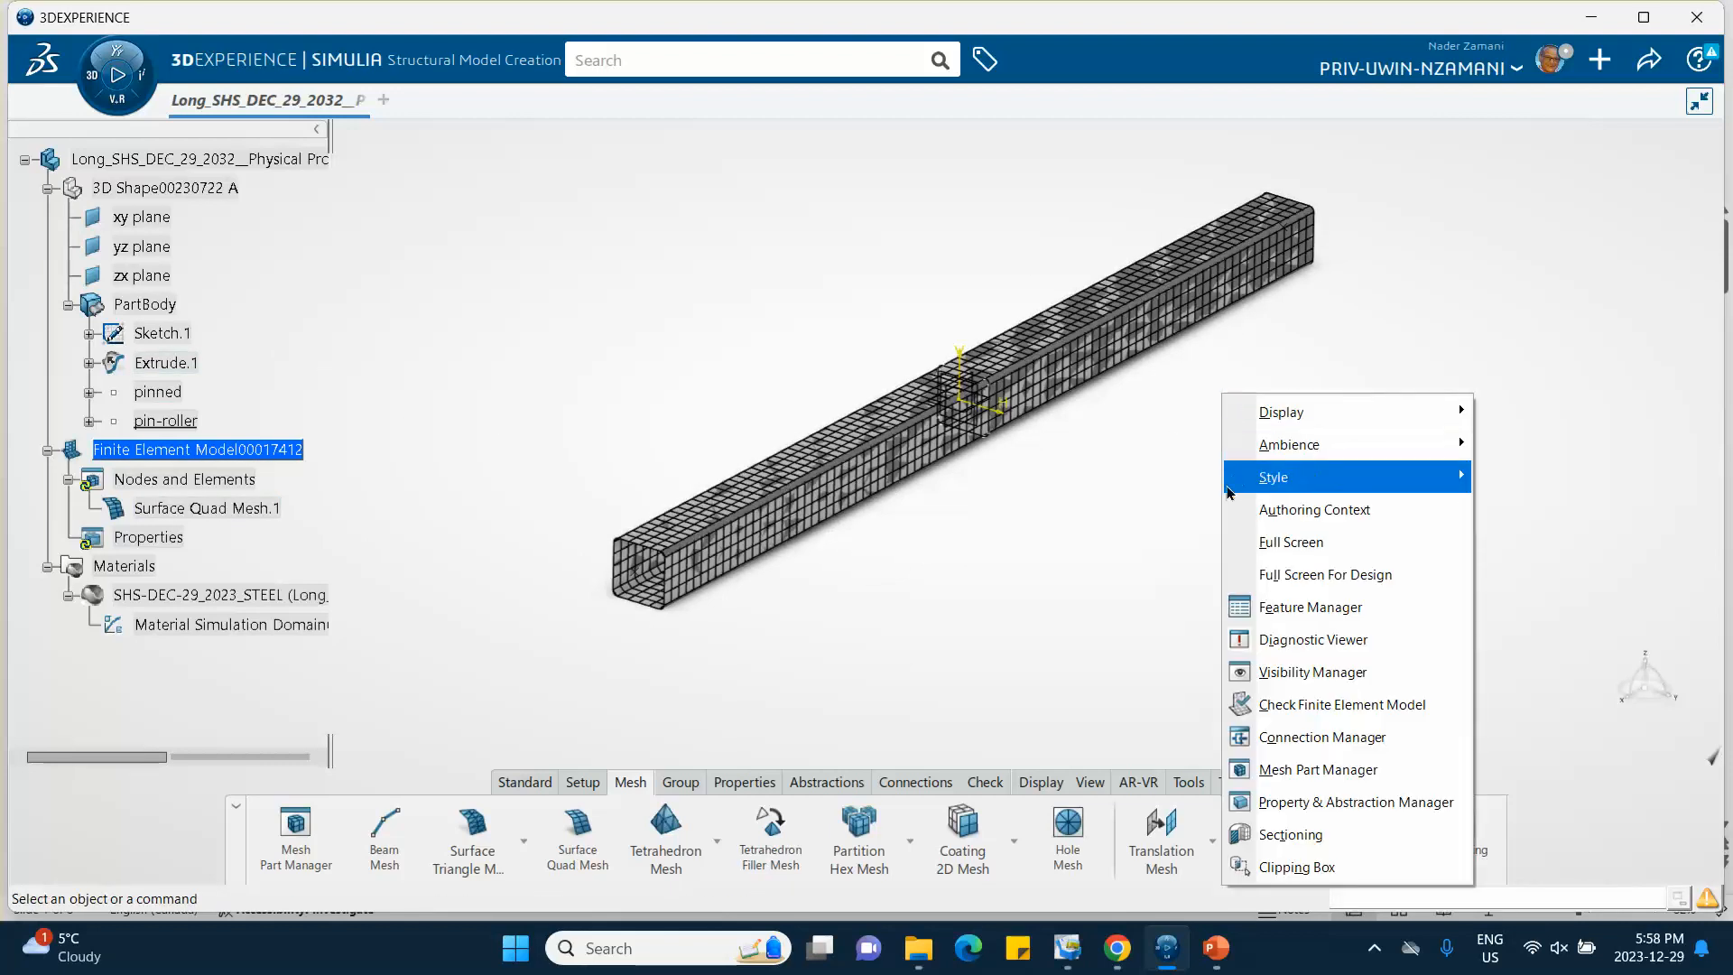
click(1270, 669)
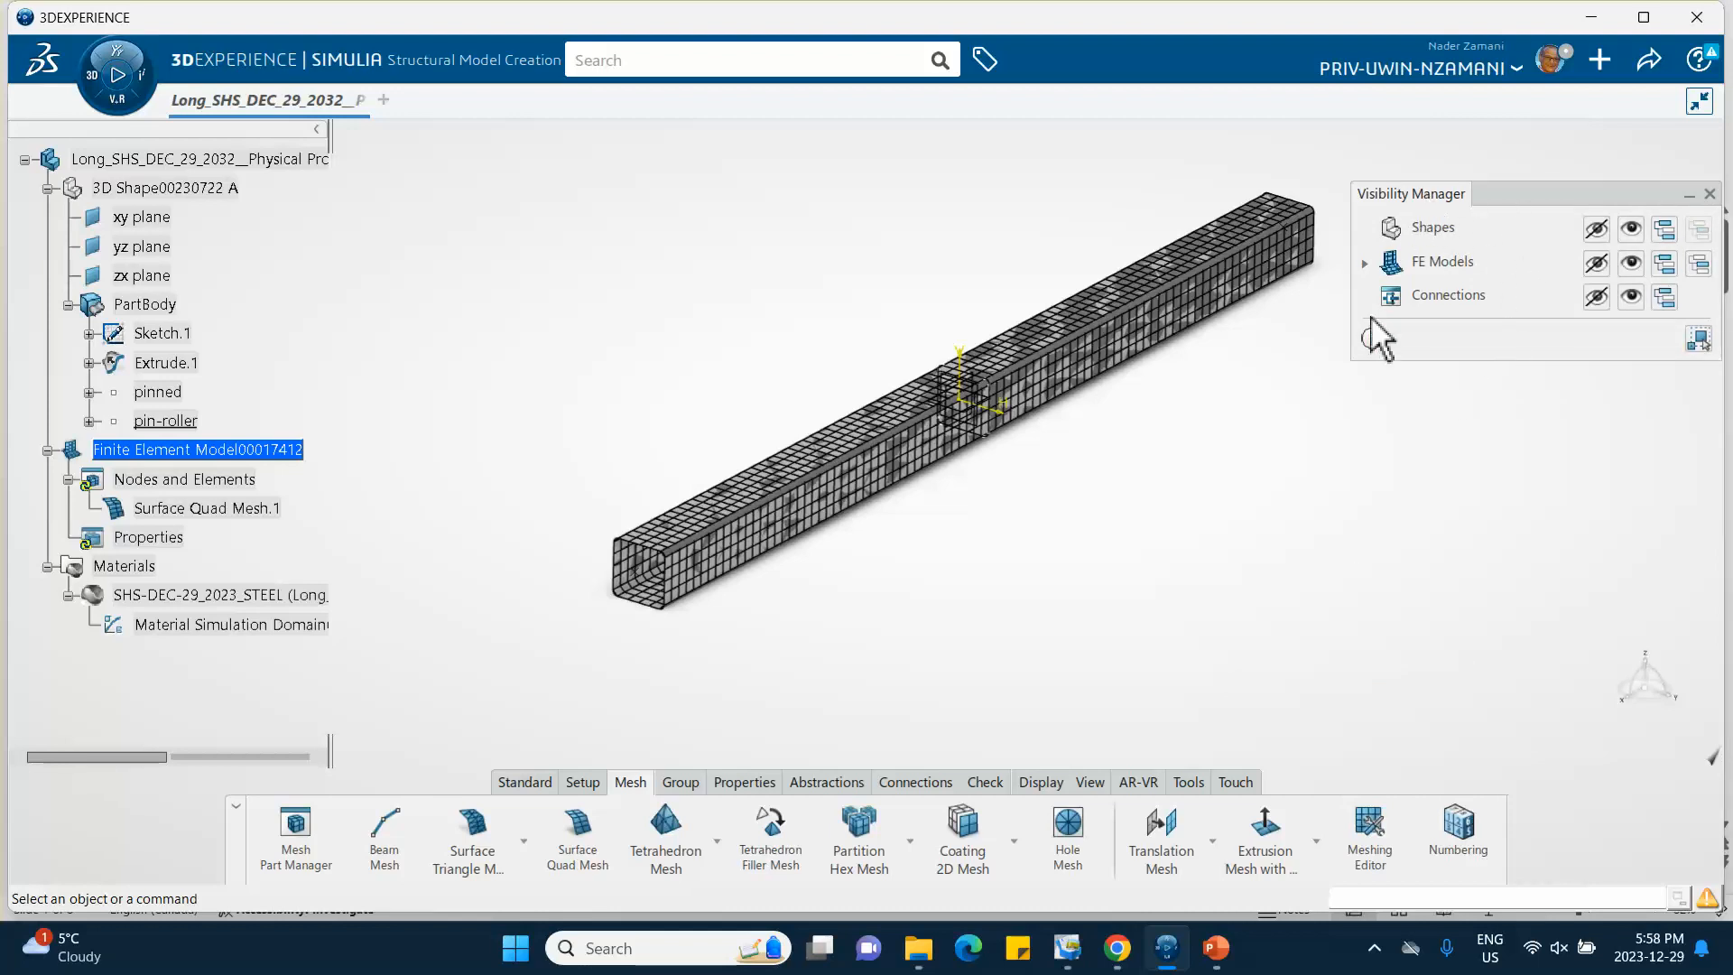
click(1596, 264)
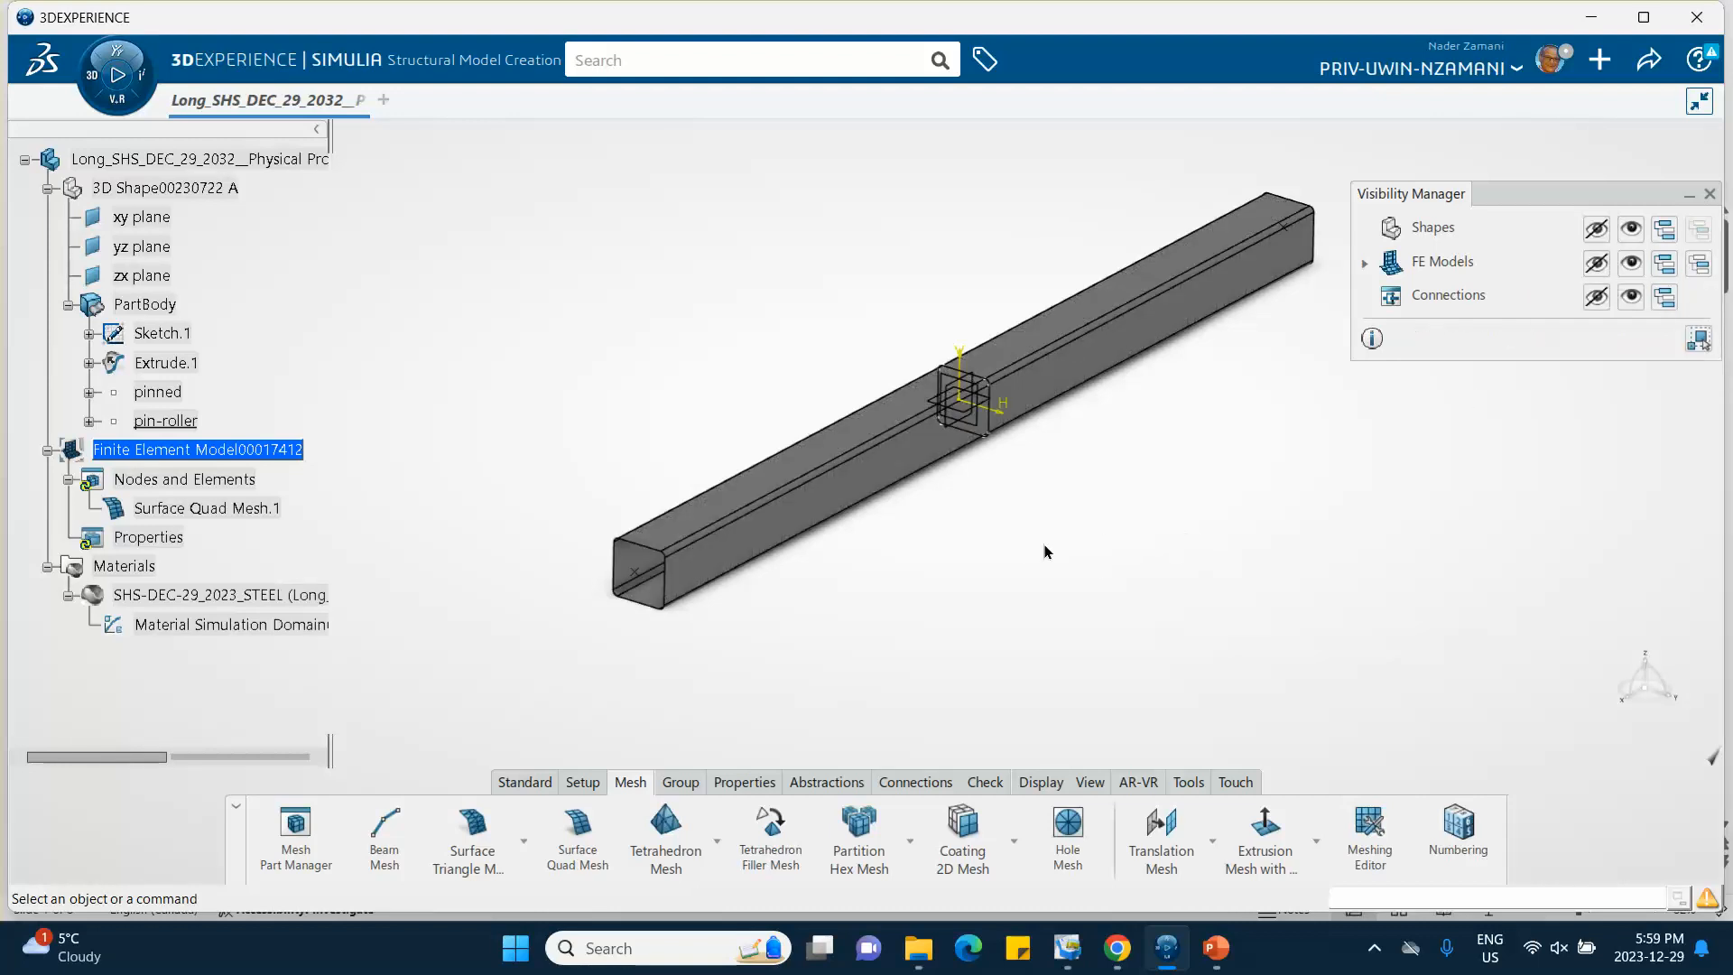
Step: Start a shell section on the extruded tube surface (Extrude.1) and set its thickness to 4.02 mm
middle_drag(911, 598, 1126, 374)
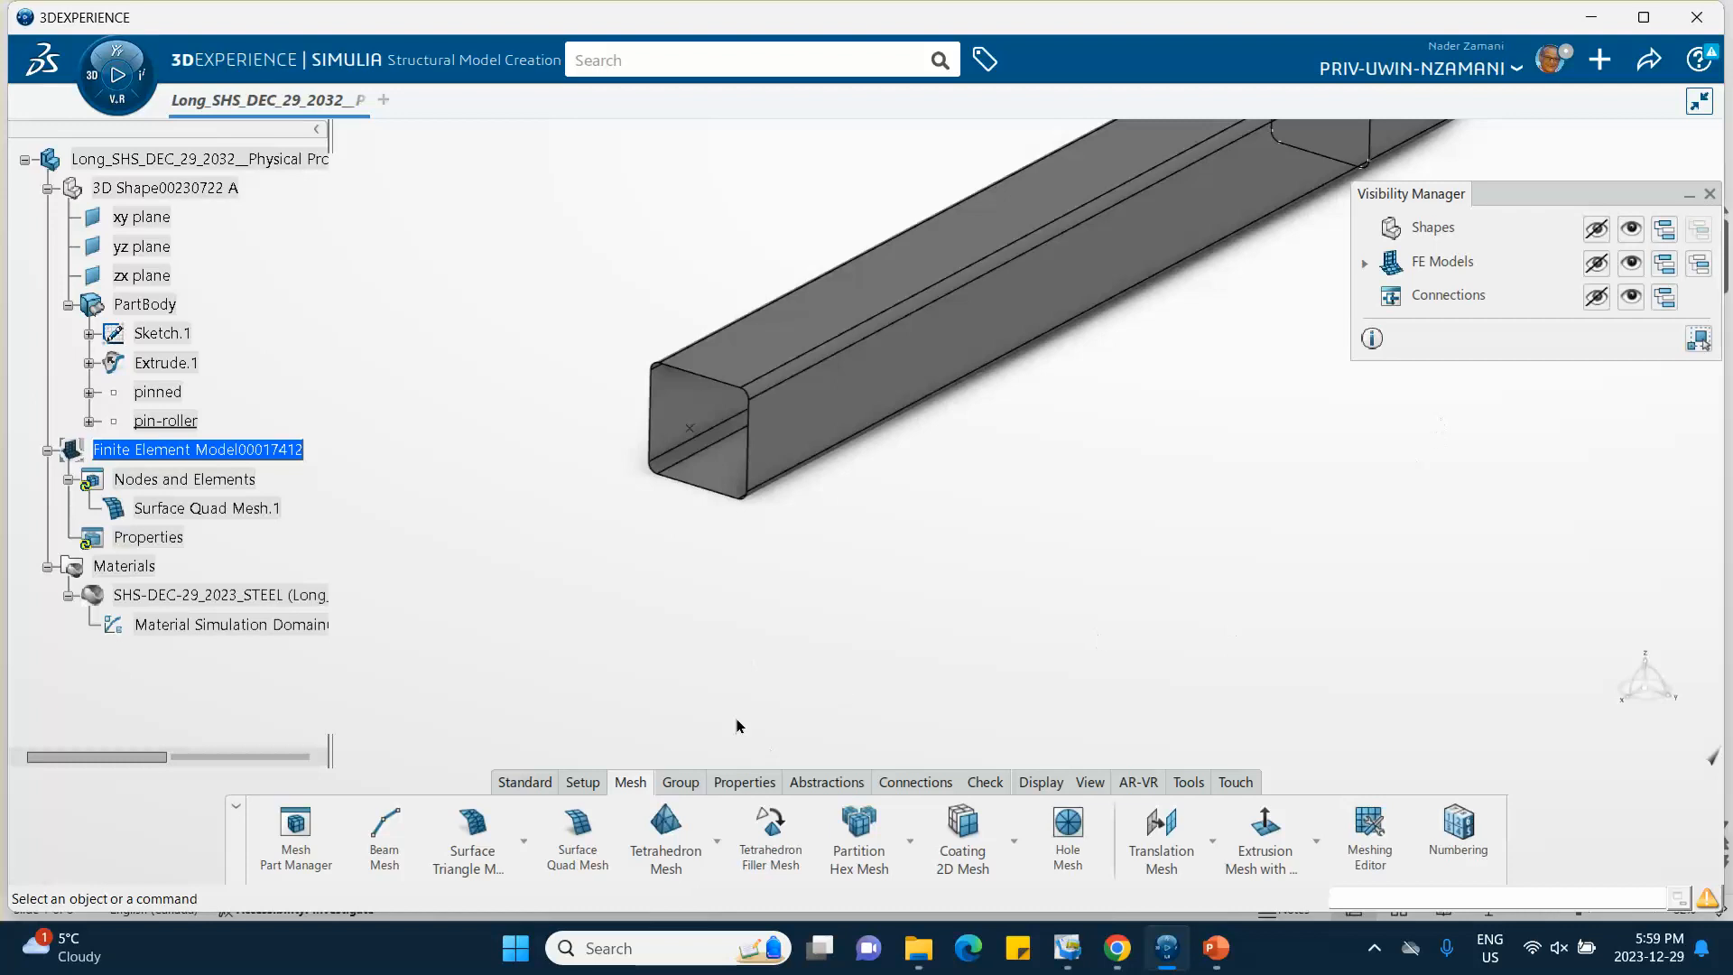
click(741, 781)
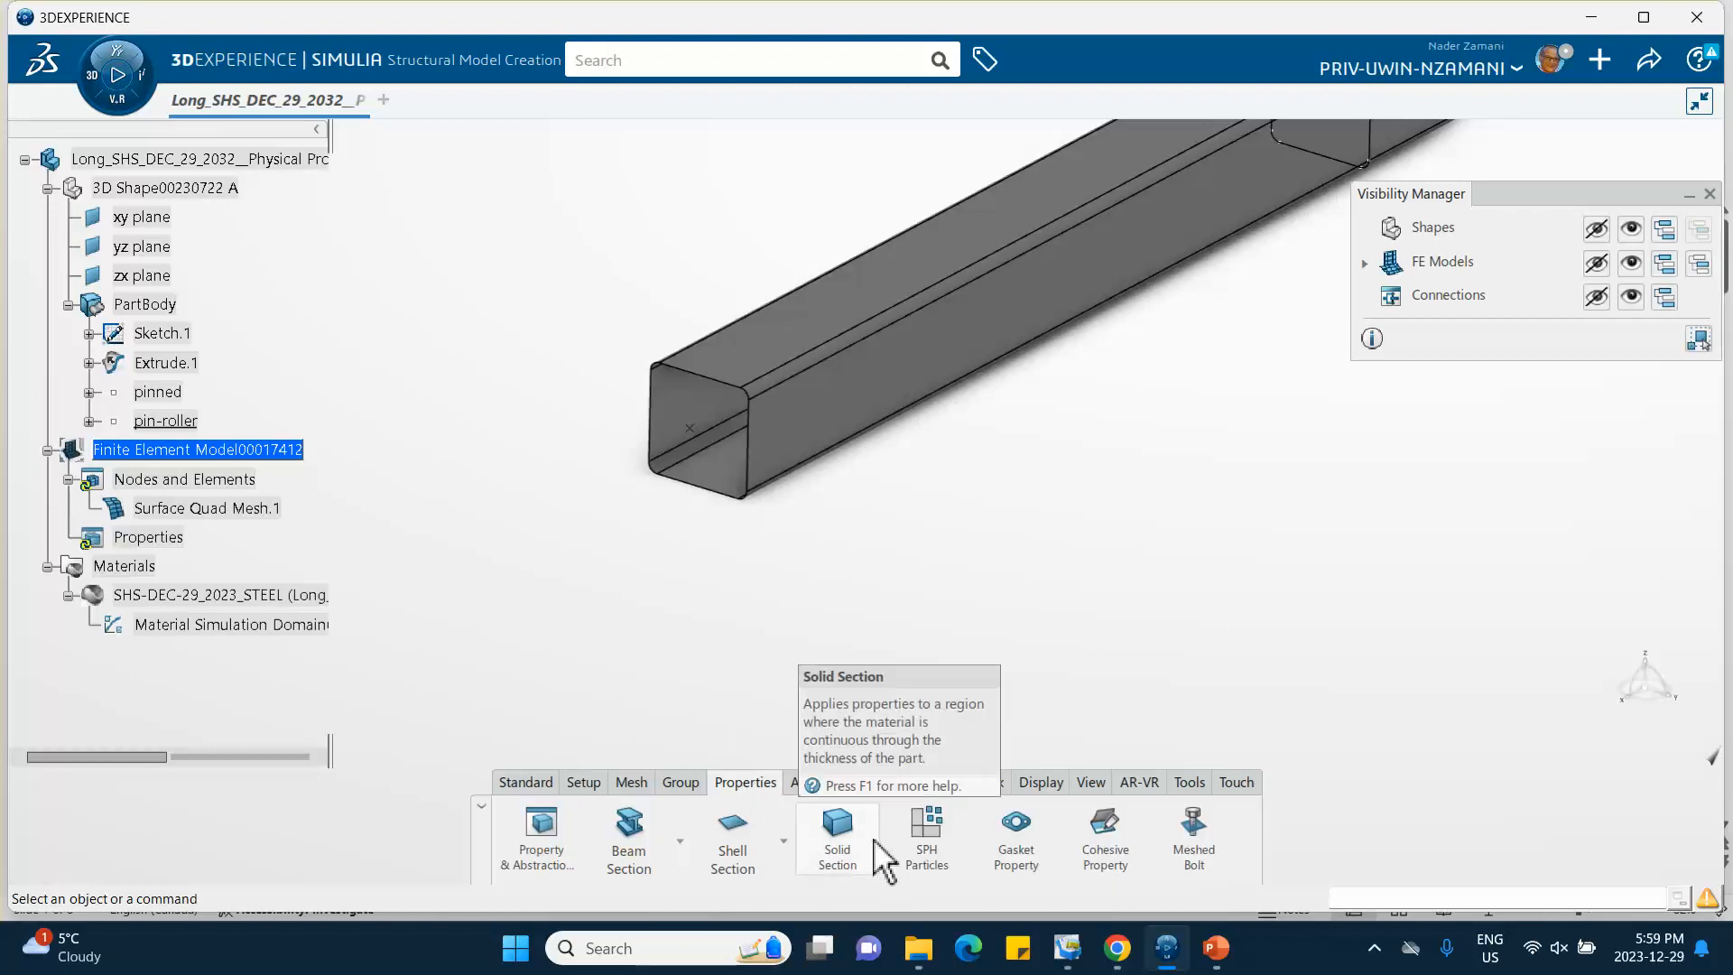
click(733, 835)
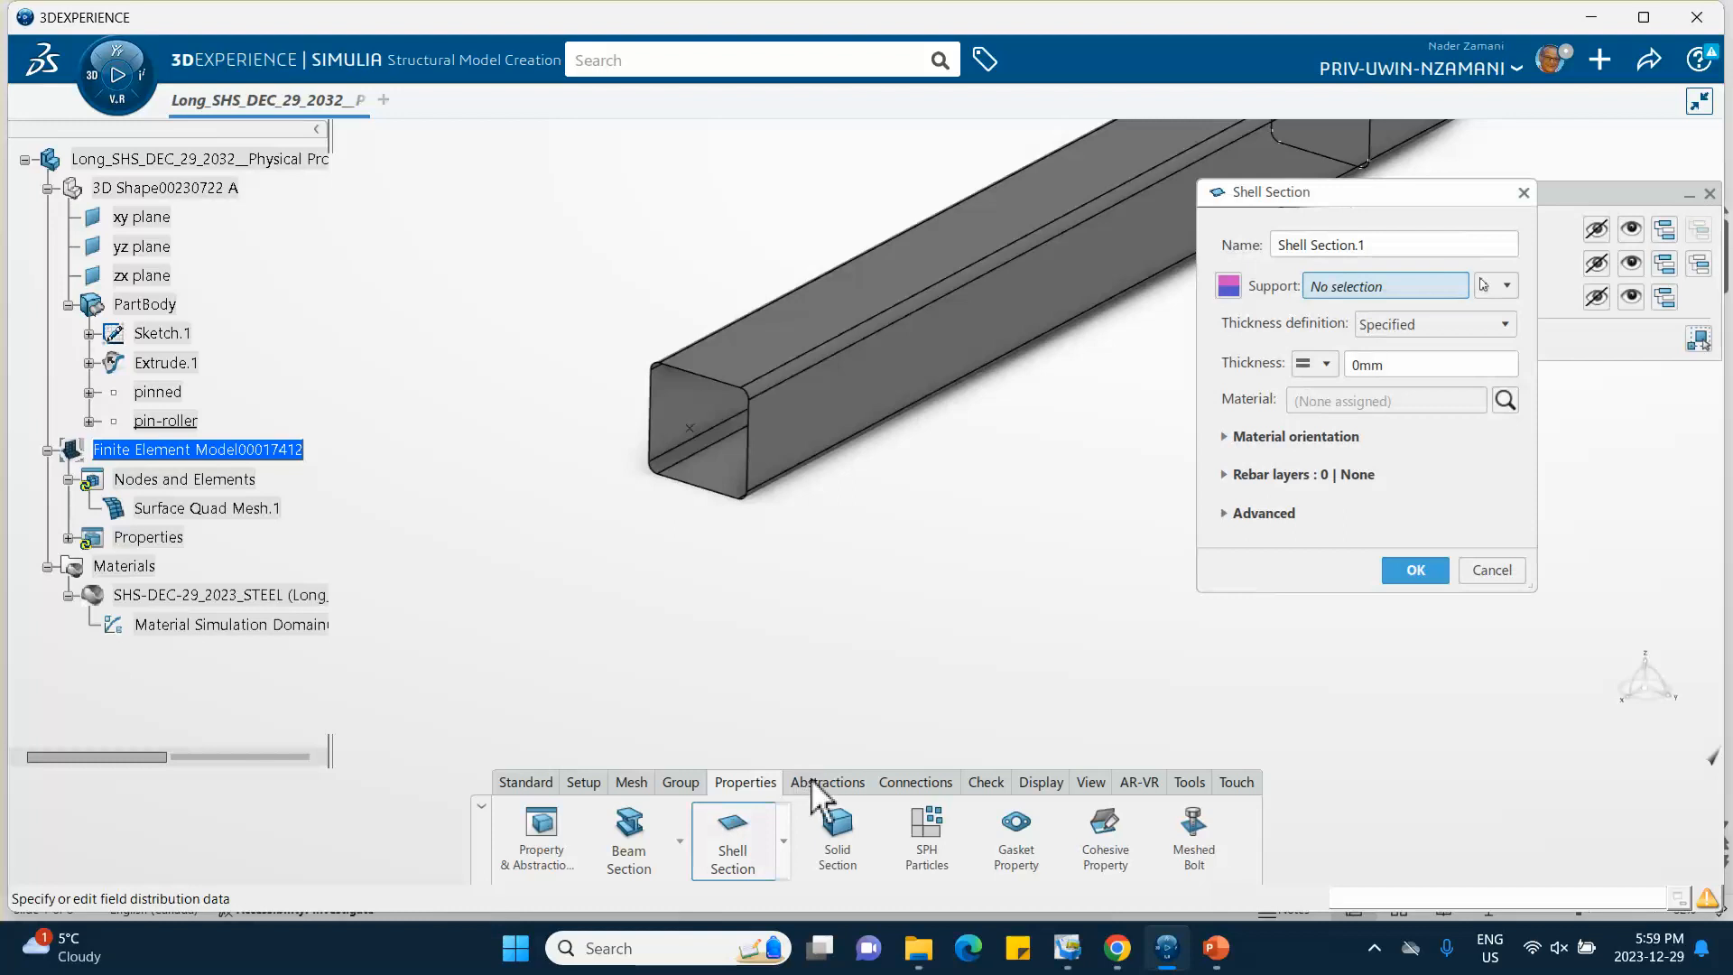
click(993, 245)
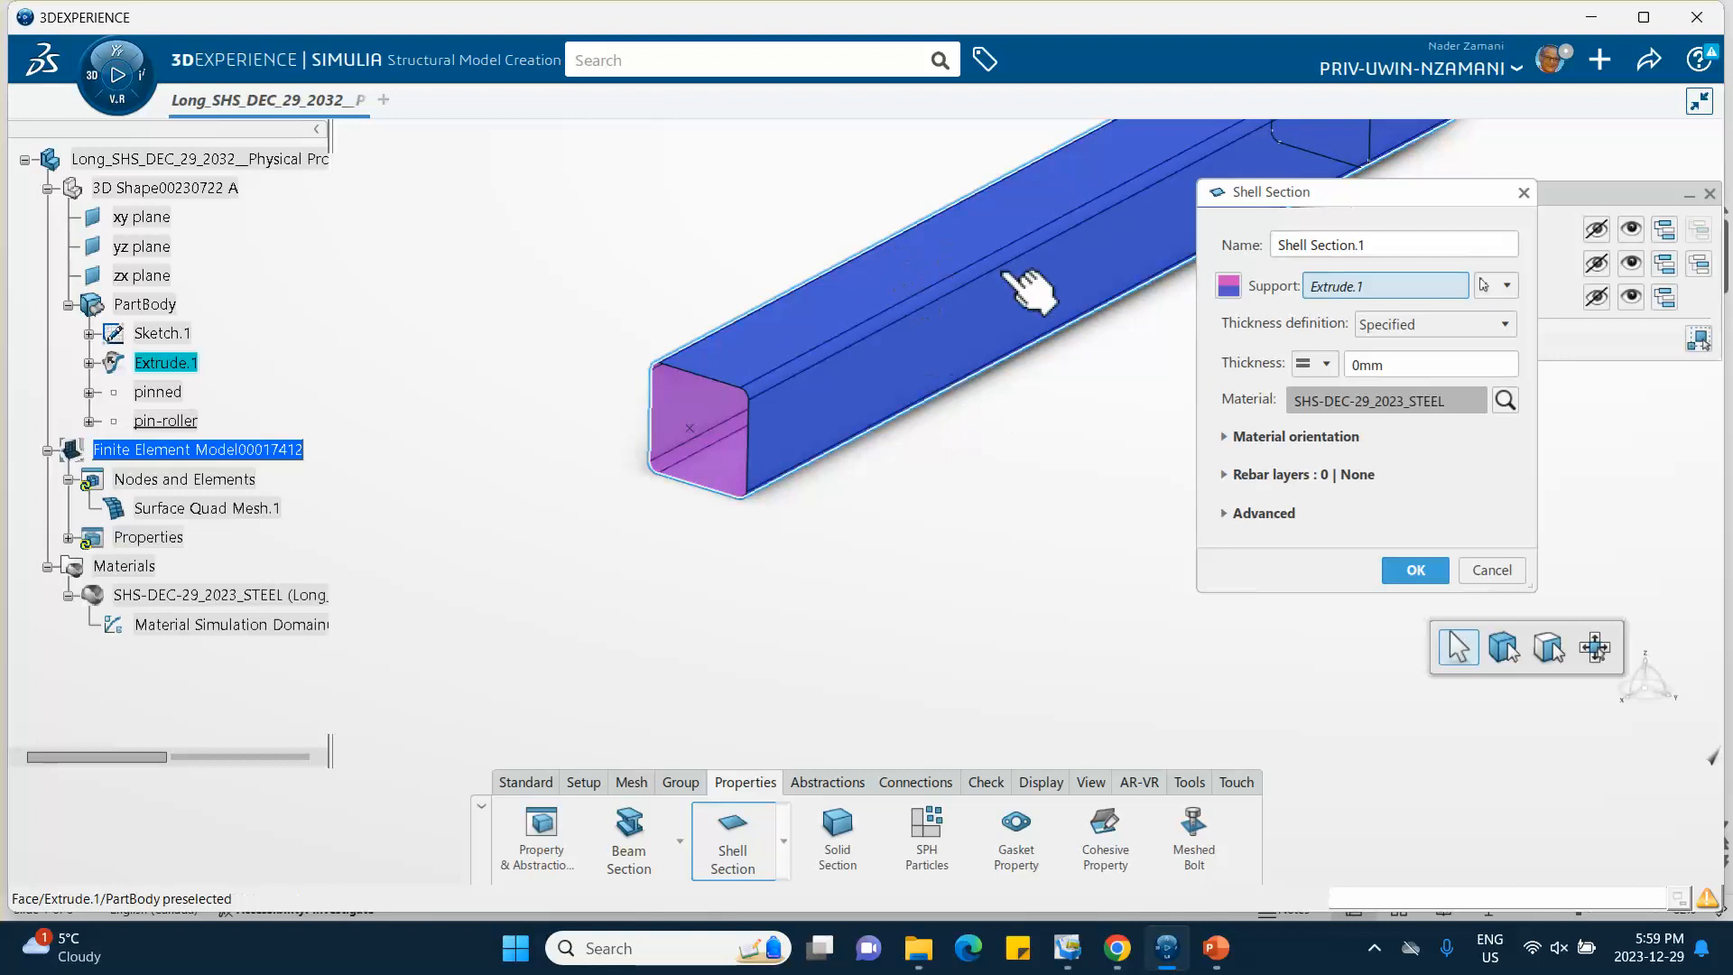
click(1420, 368)
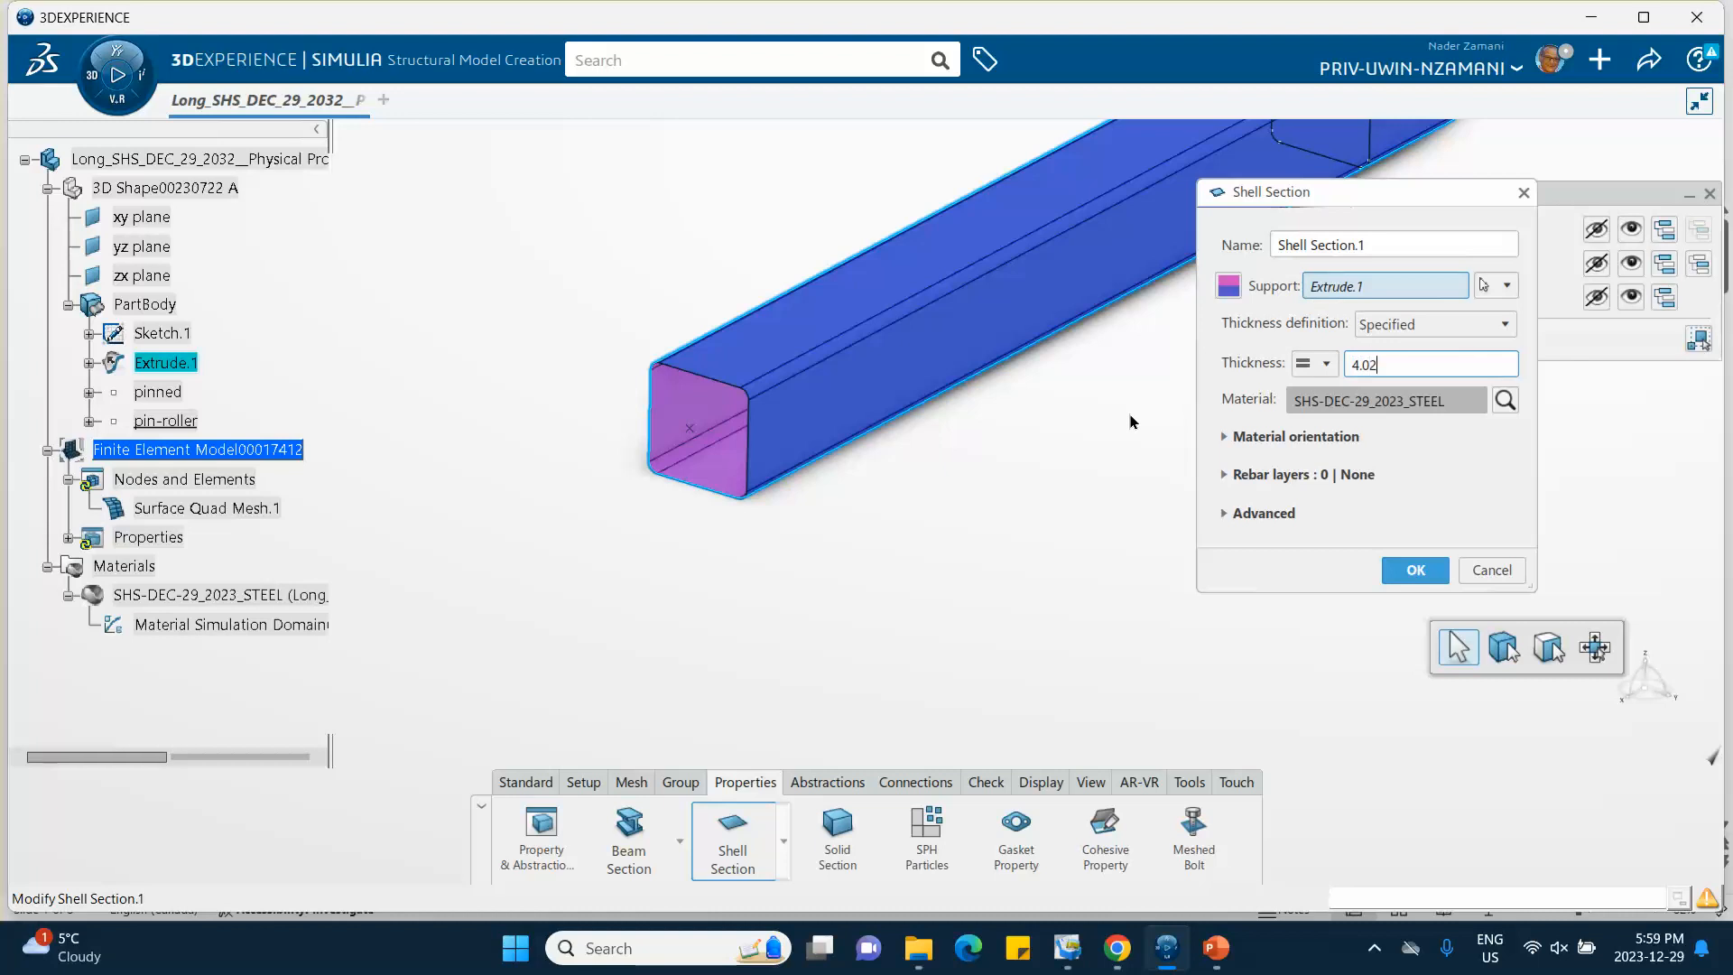
click(1119, 493)
Step: Set the shell section's advanced offset definition to Bottom surface, create the section and expand Properties in the model tree
click(1224, 513)
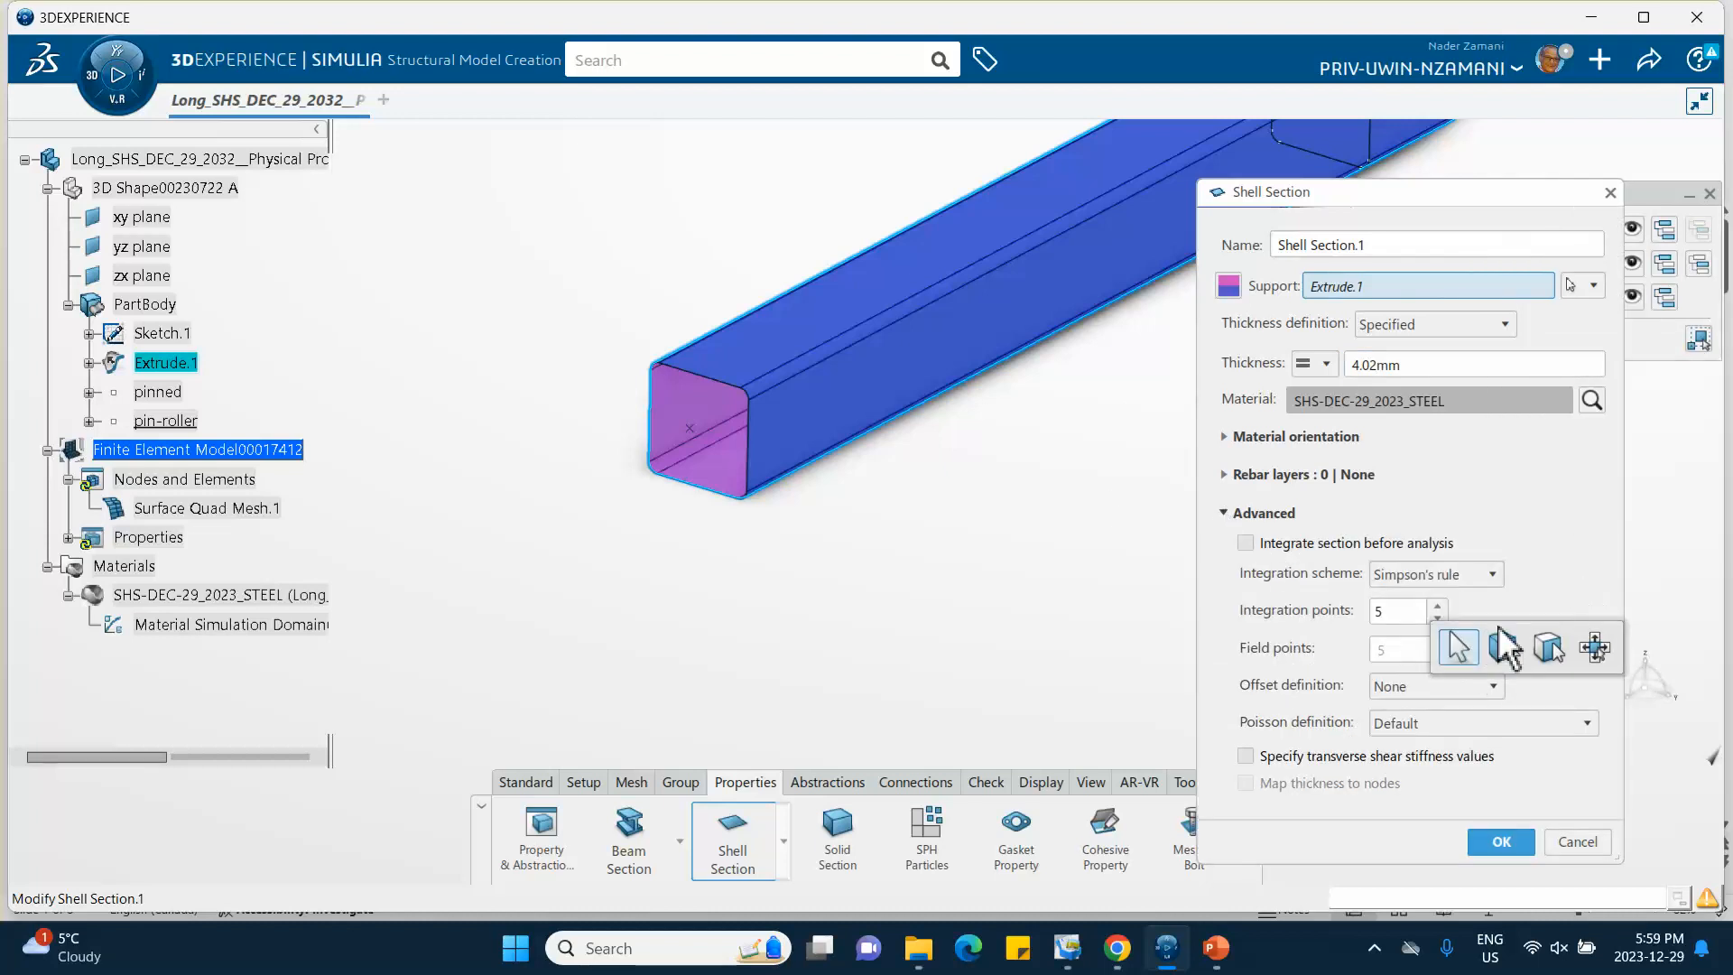
drag(1523, 623, 1619, 473)
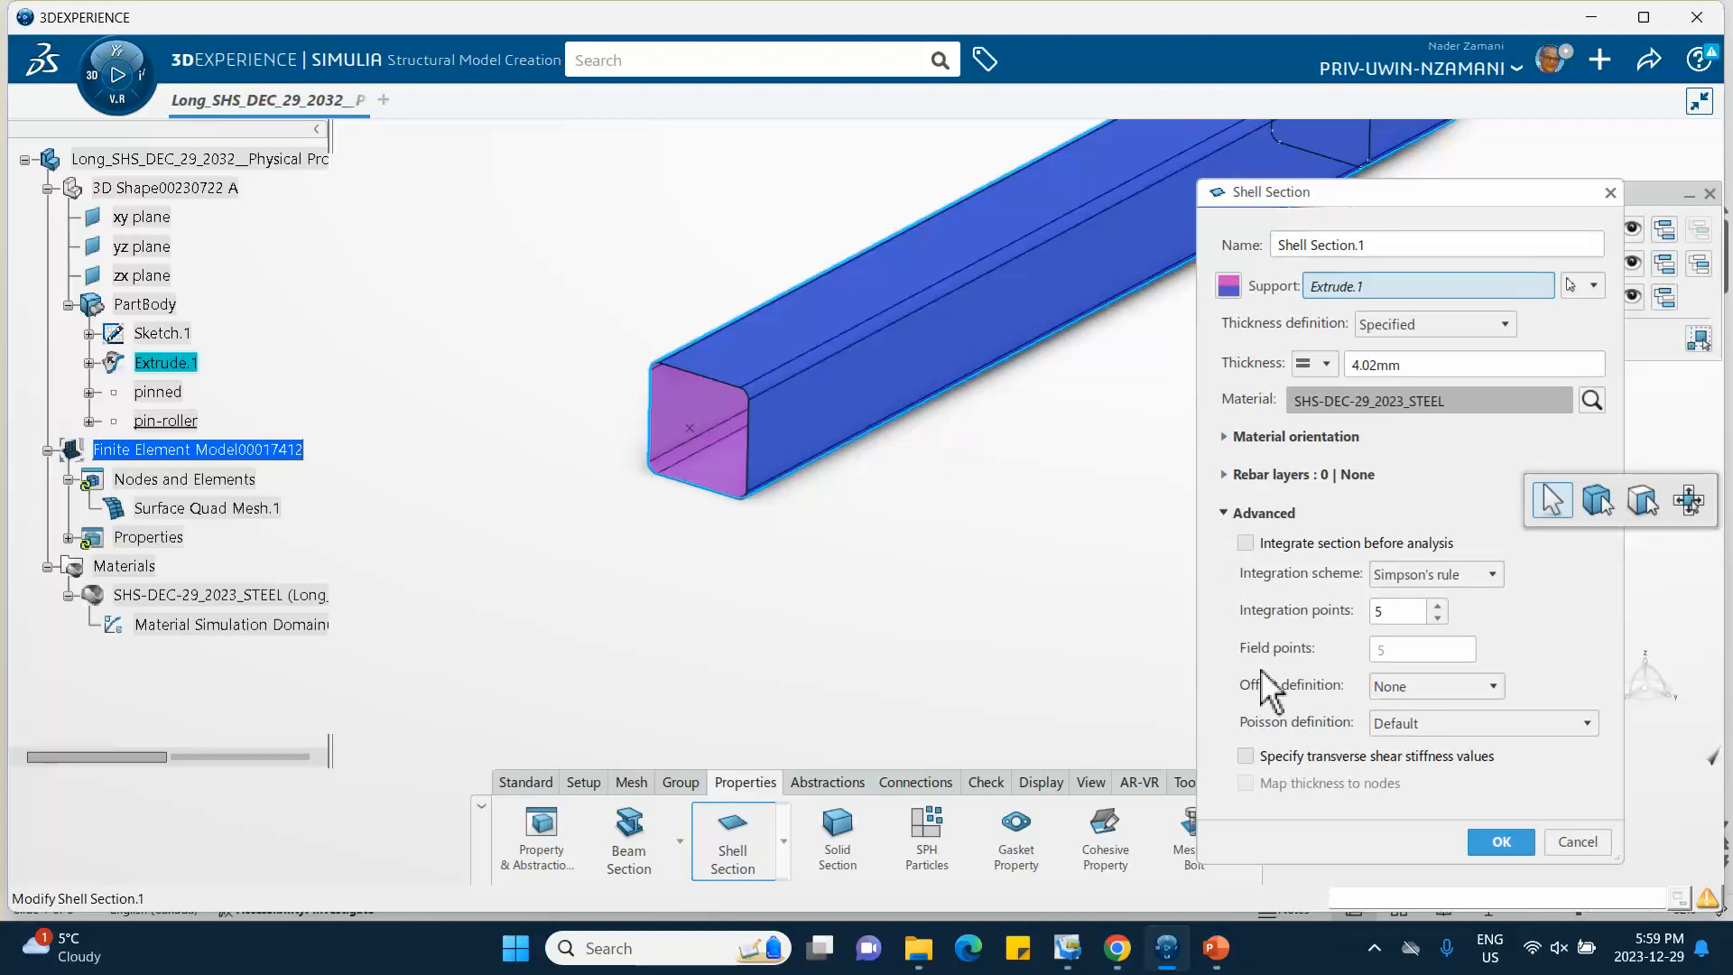
click(1382, 682)
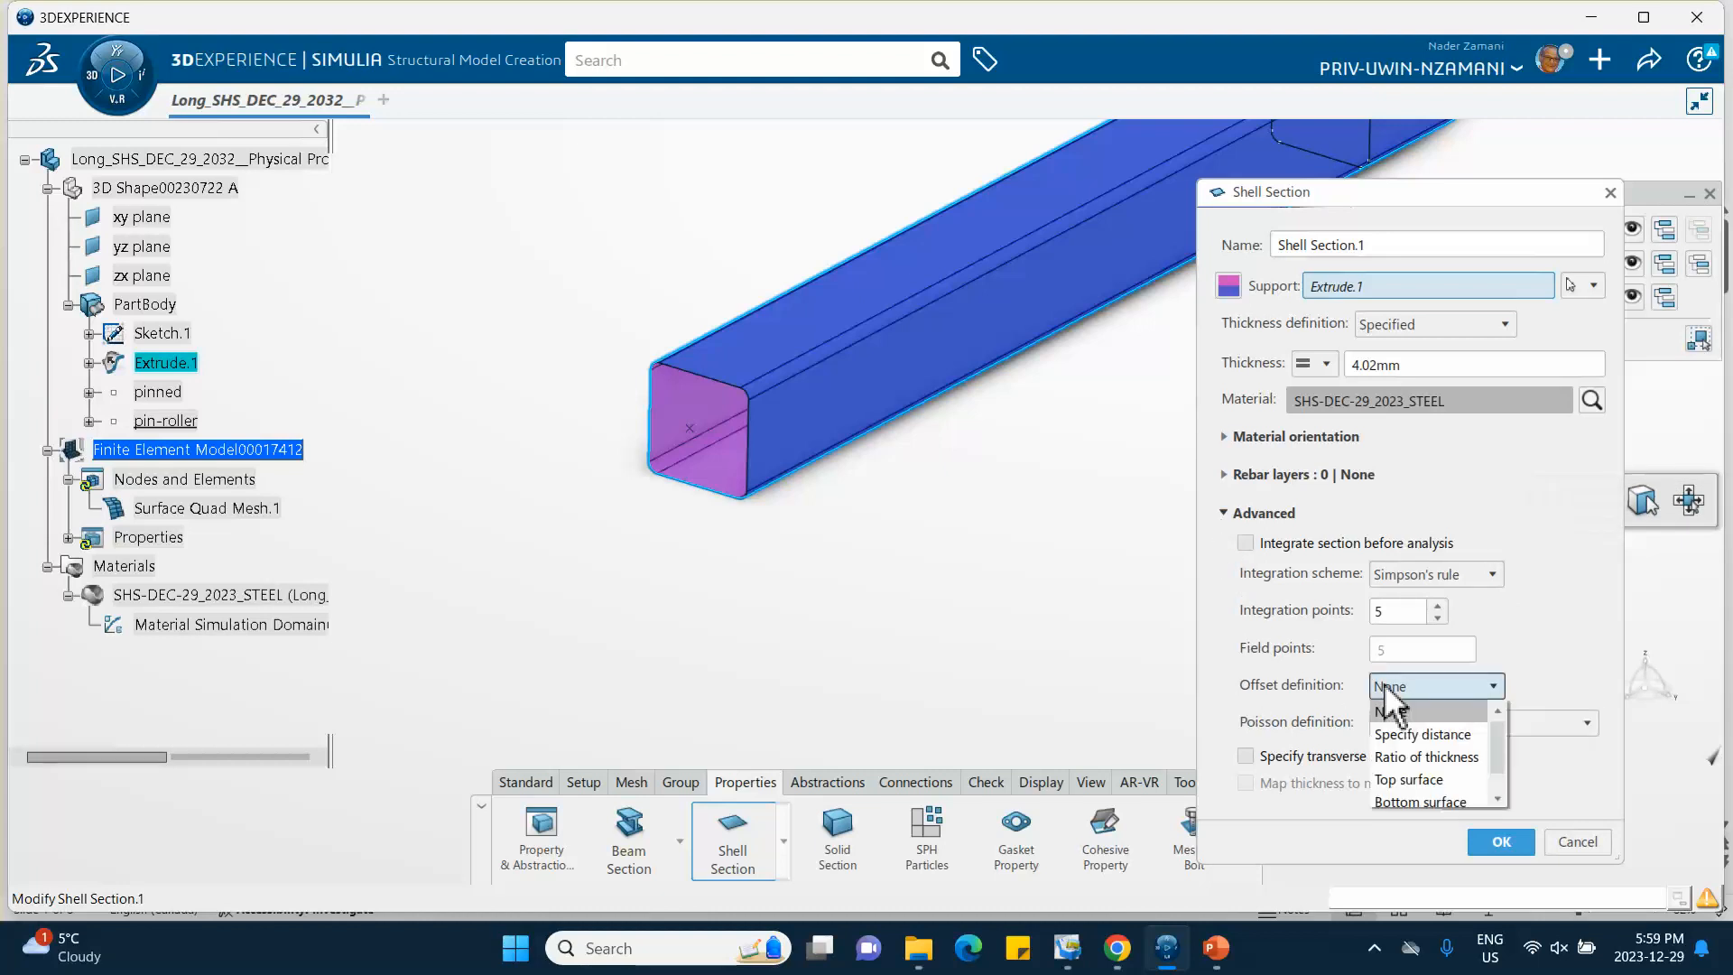
click(1410, 796)
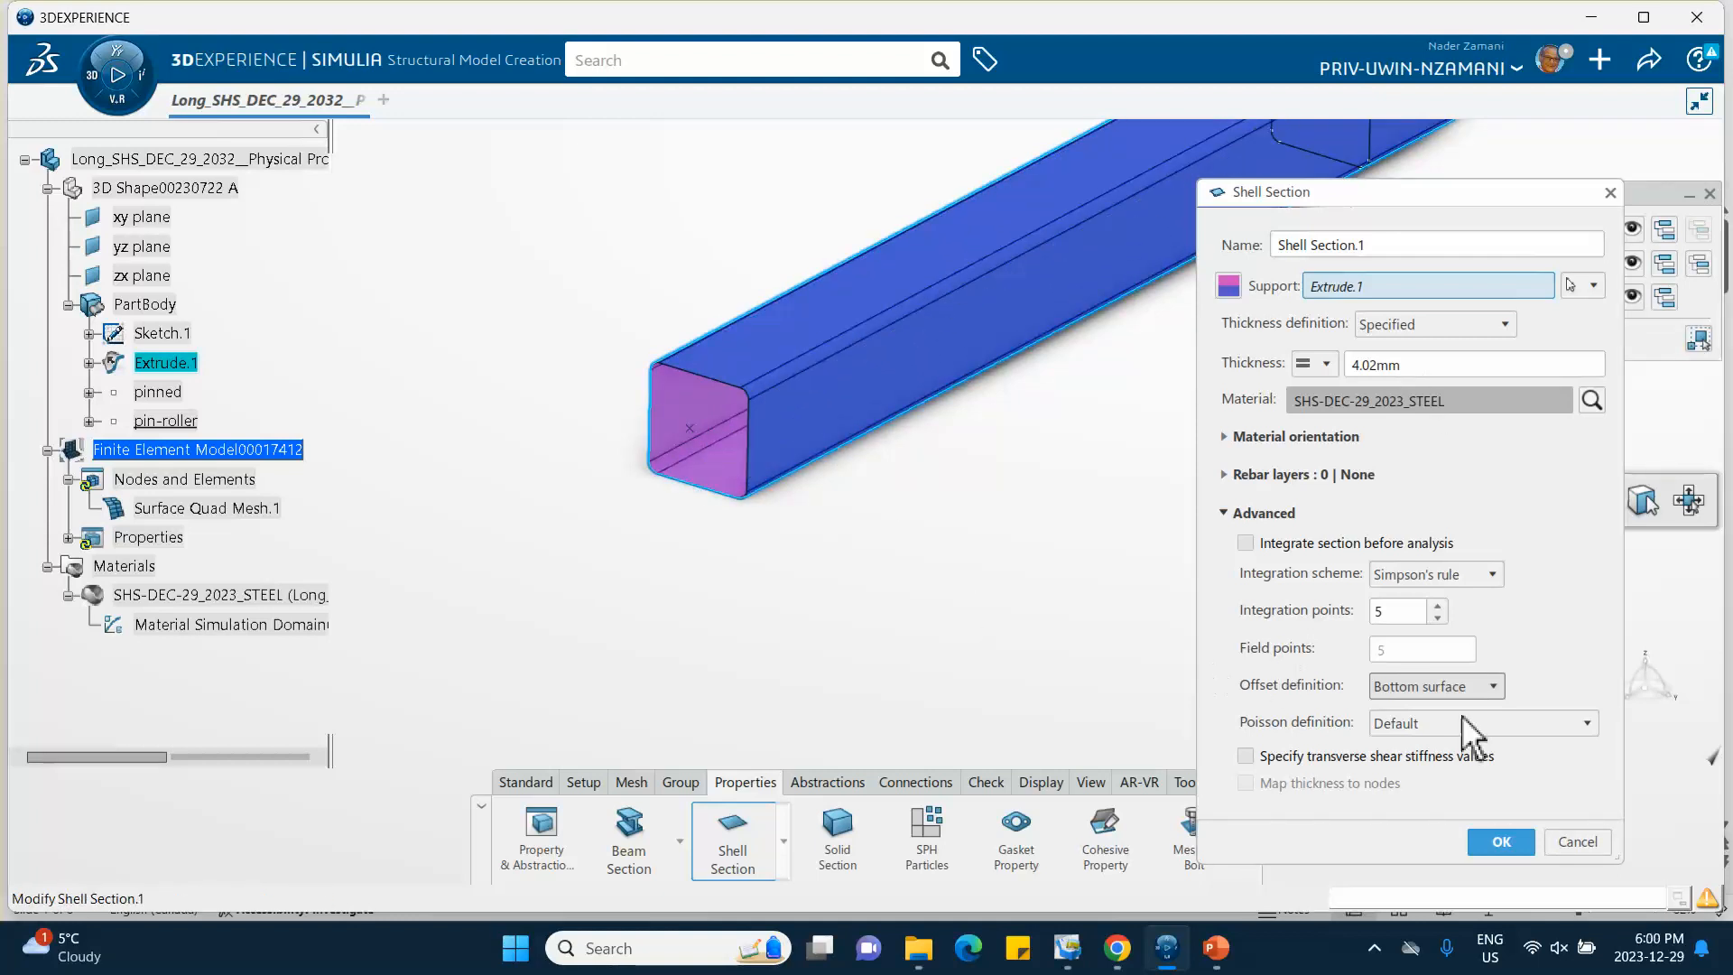
click(1500, 840)
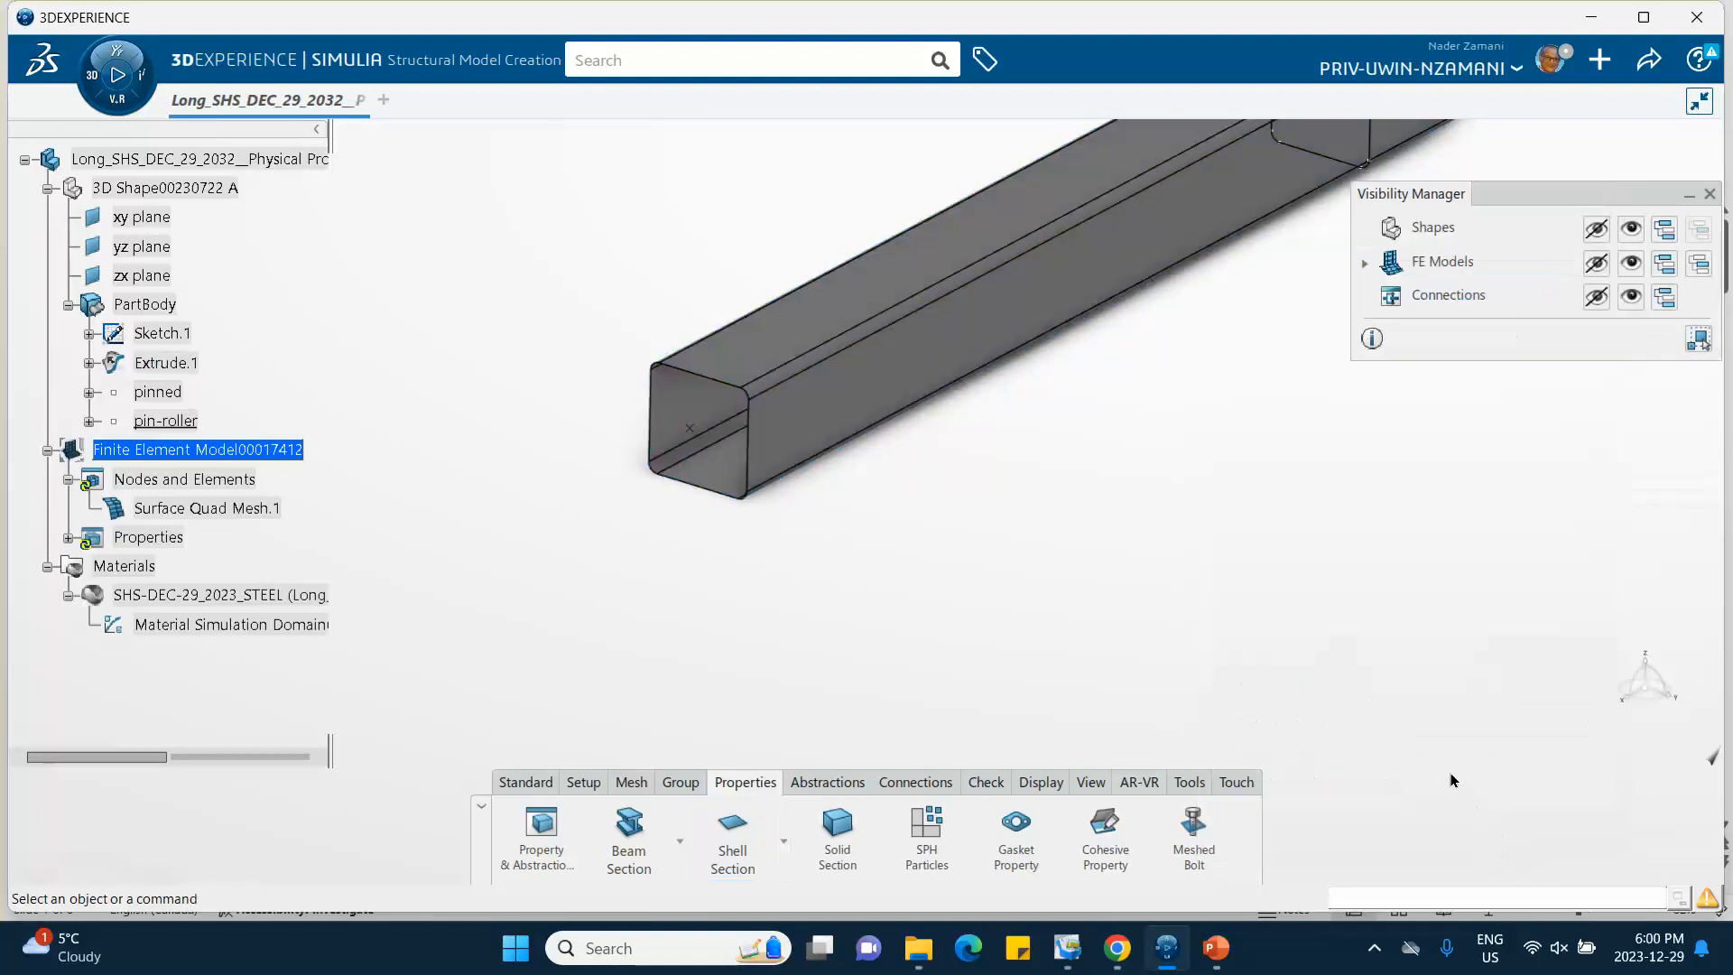
click(69, 540)
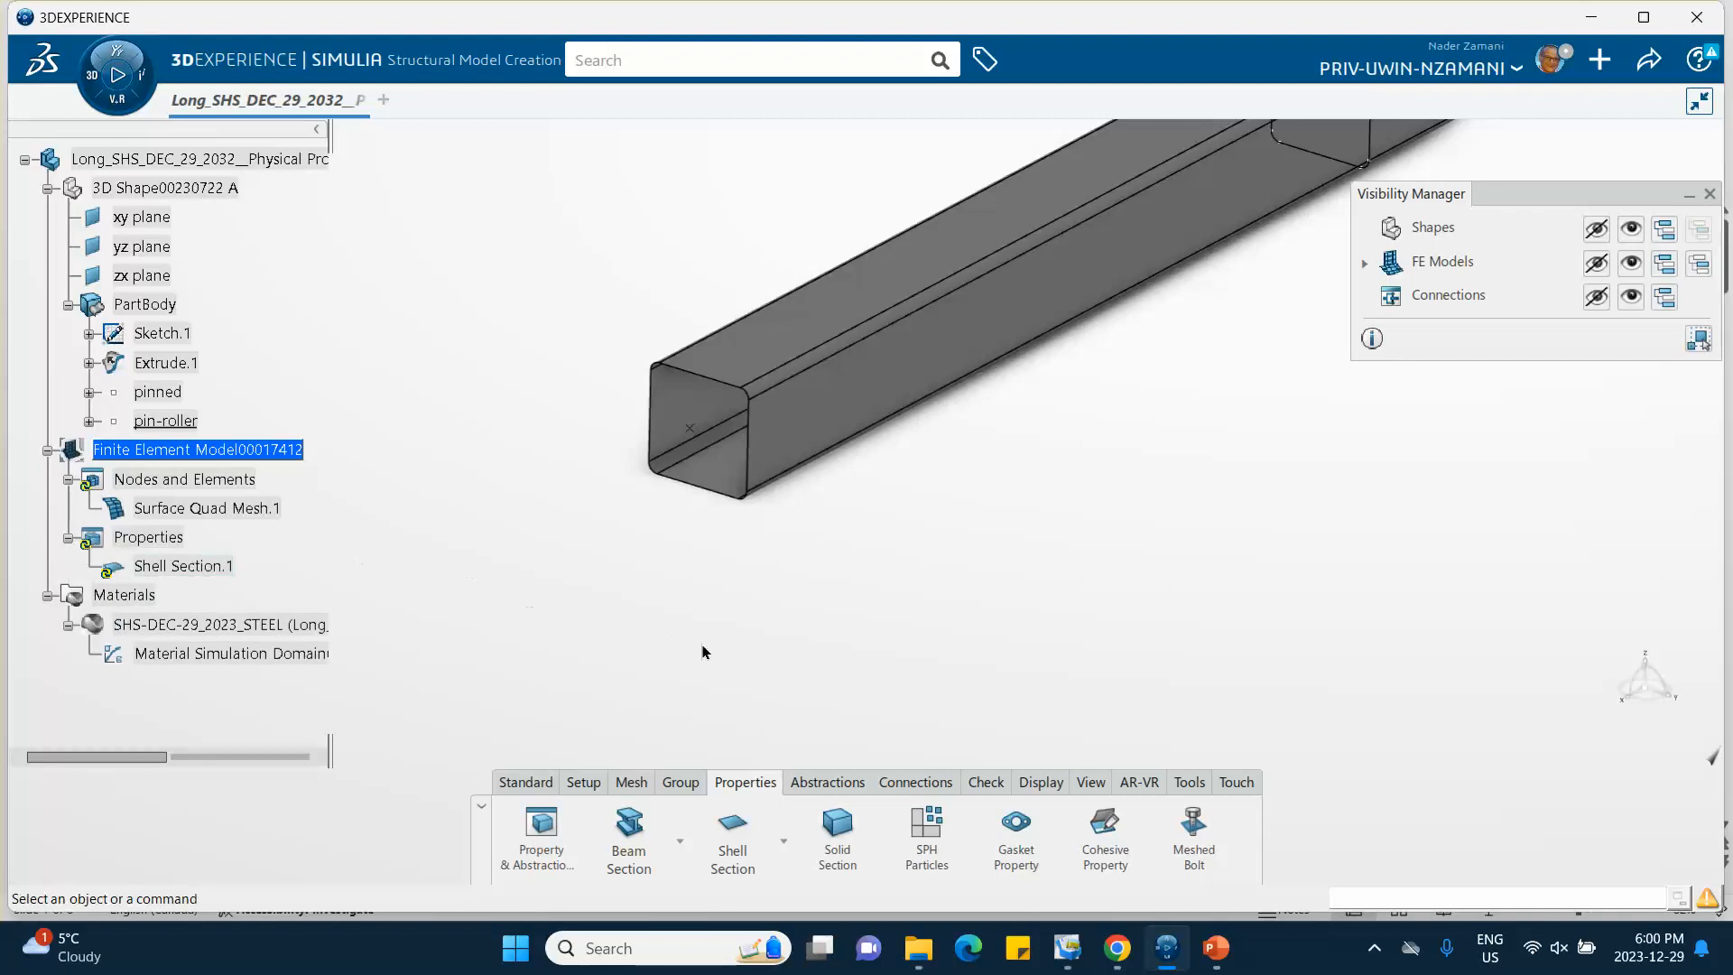
Step: Start a coupling connection and name it "fixed end coupling"
click(915, 783)
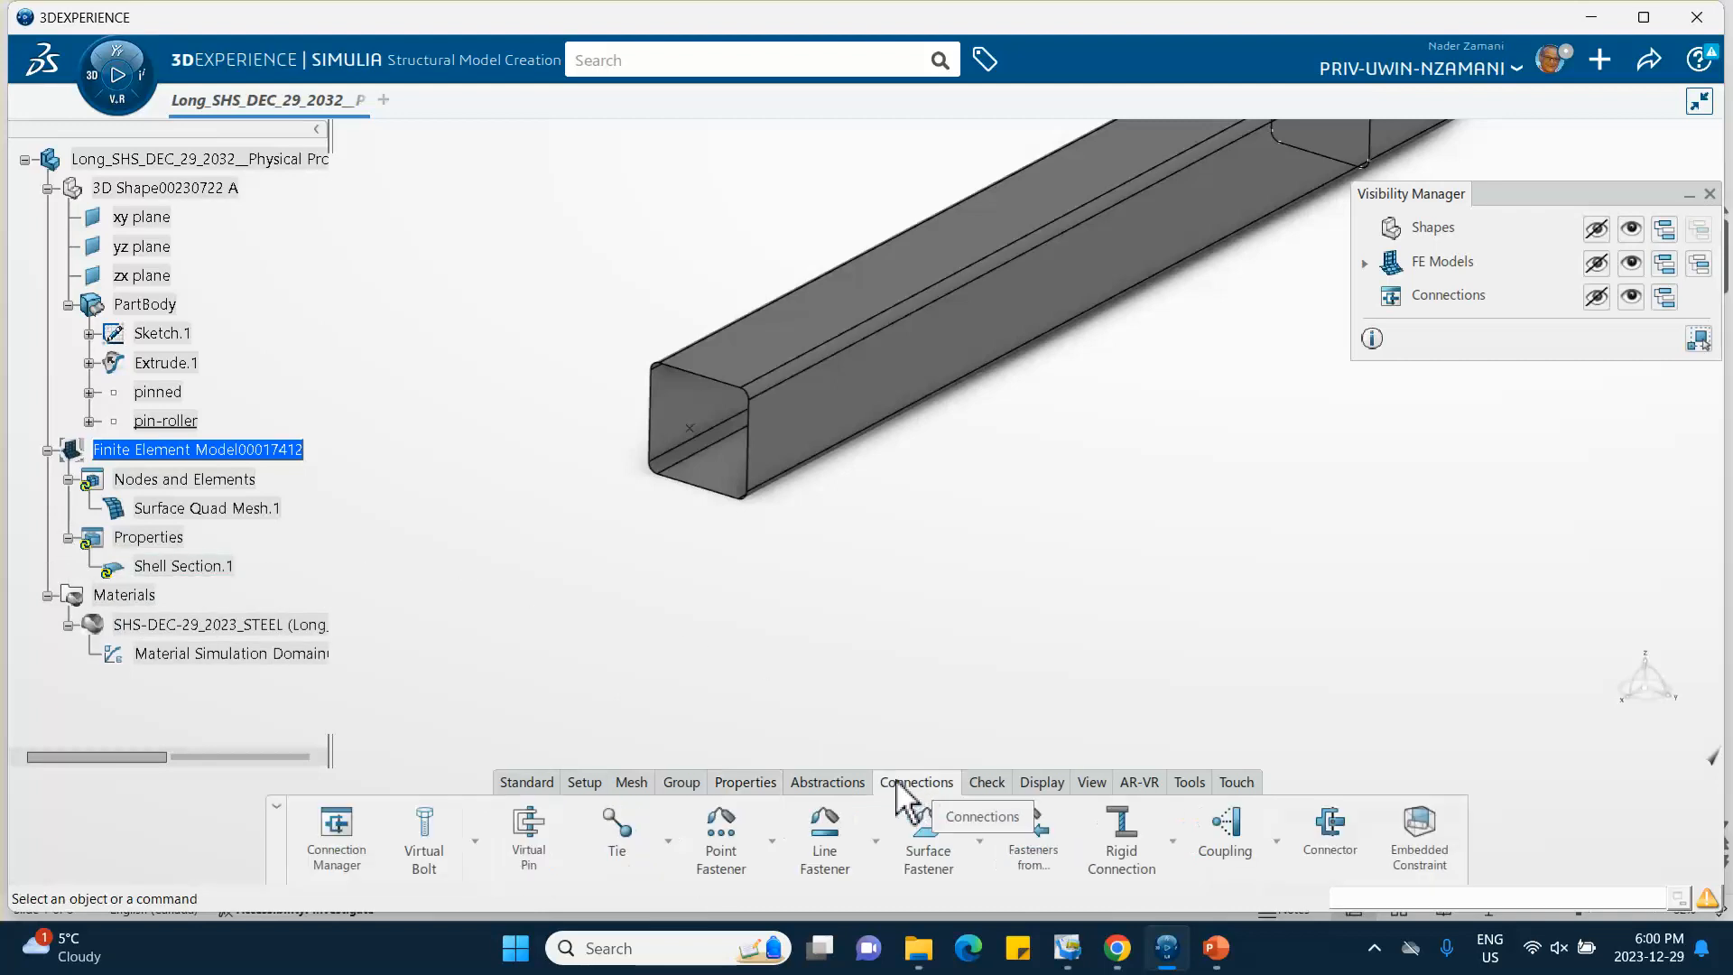
click(1236, 844)
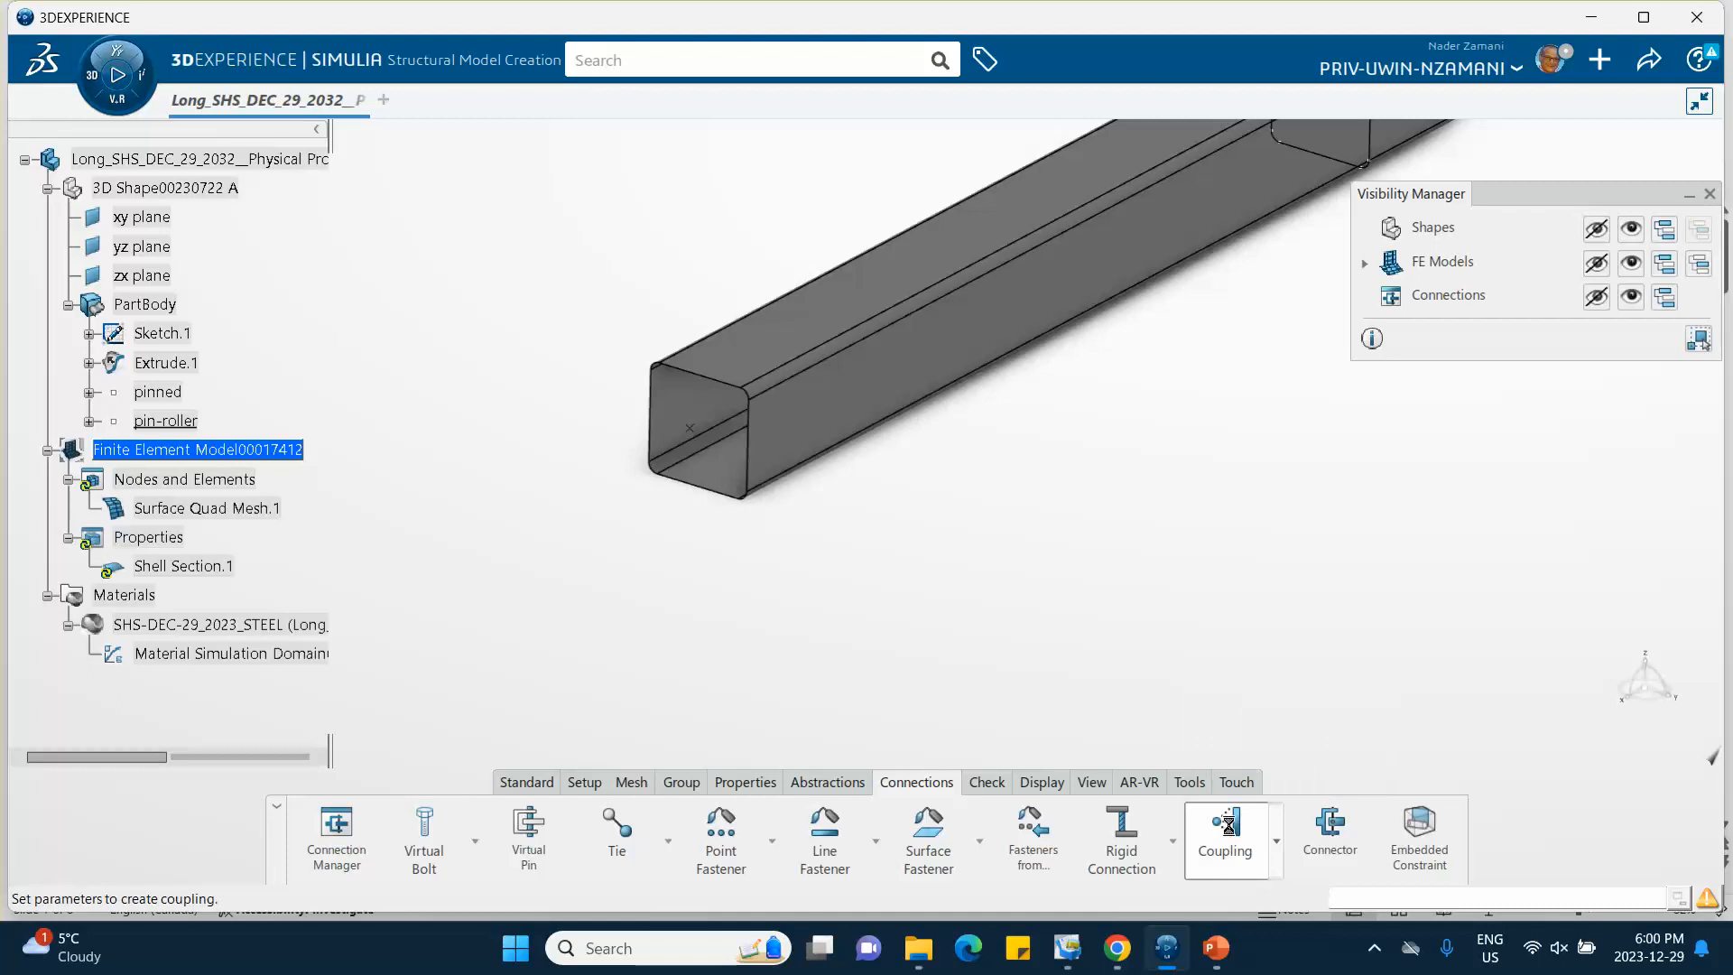
double_click(1262, 251)
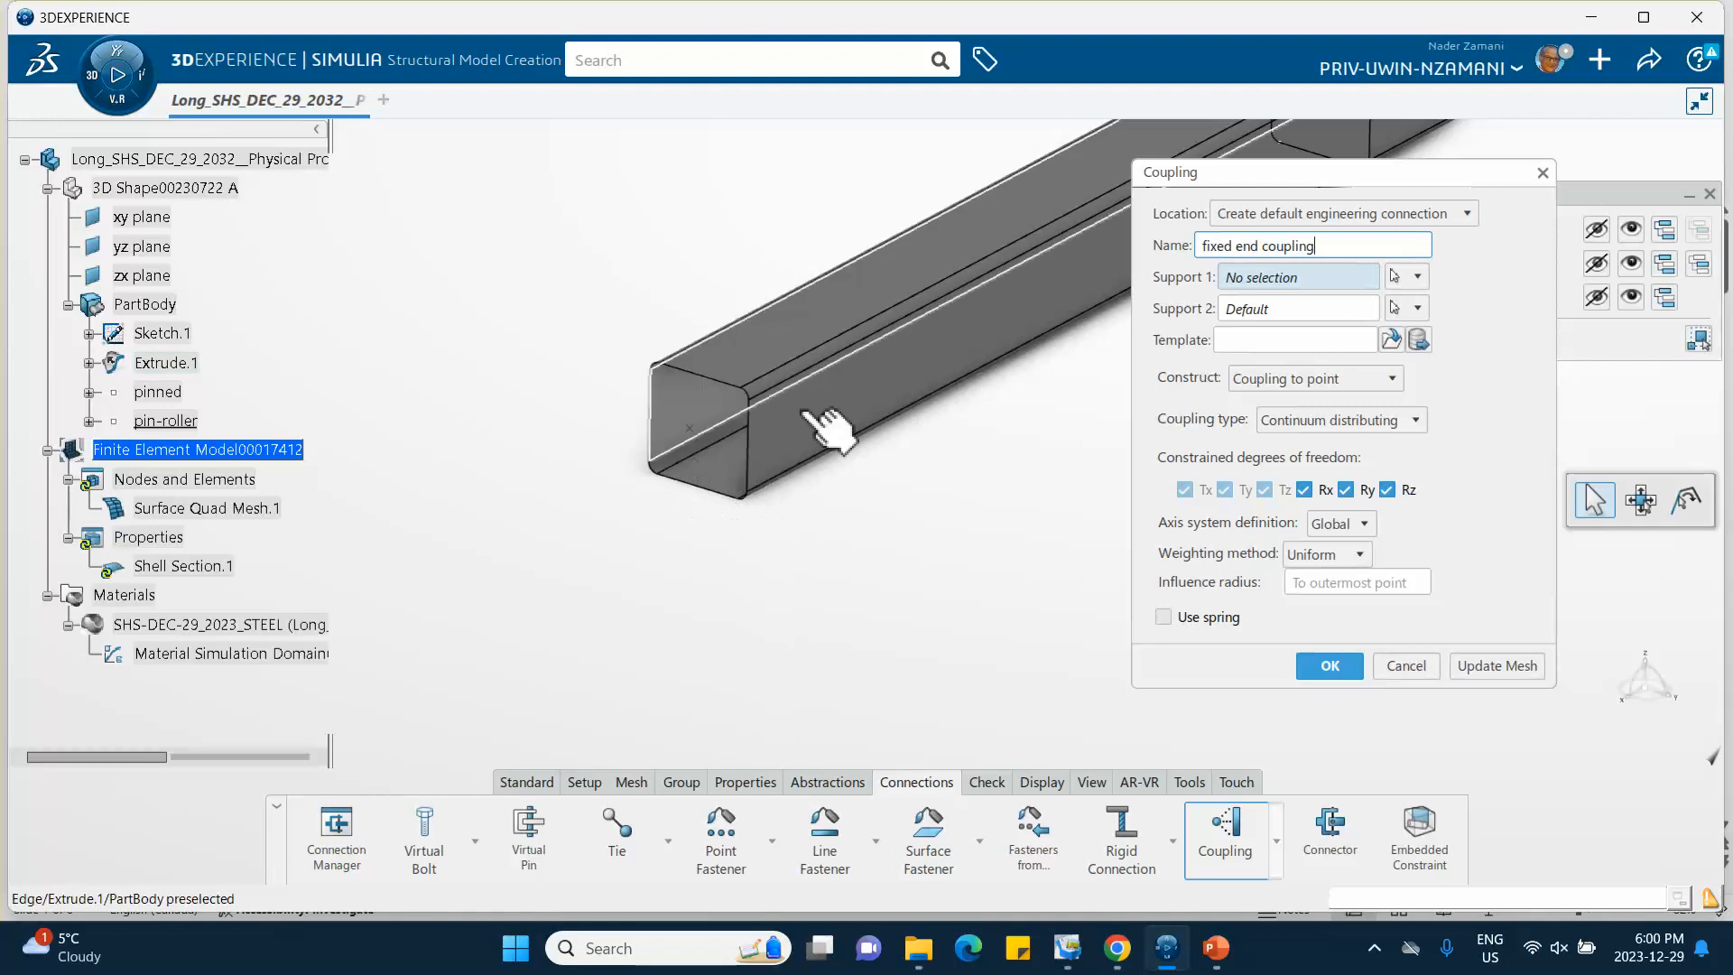
Step: Select all eight edges around the tube's open end at the pinned point as the first support of the fixed end coupling
middle_drag(893, 537, 1024, 574)
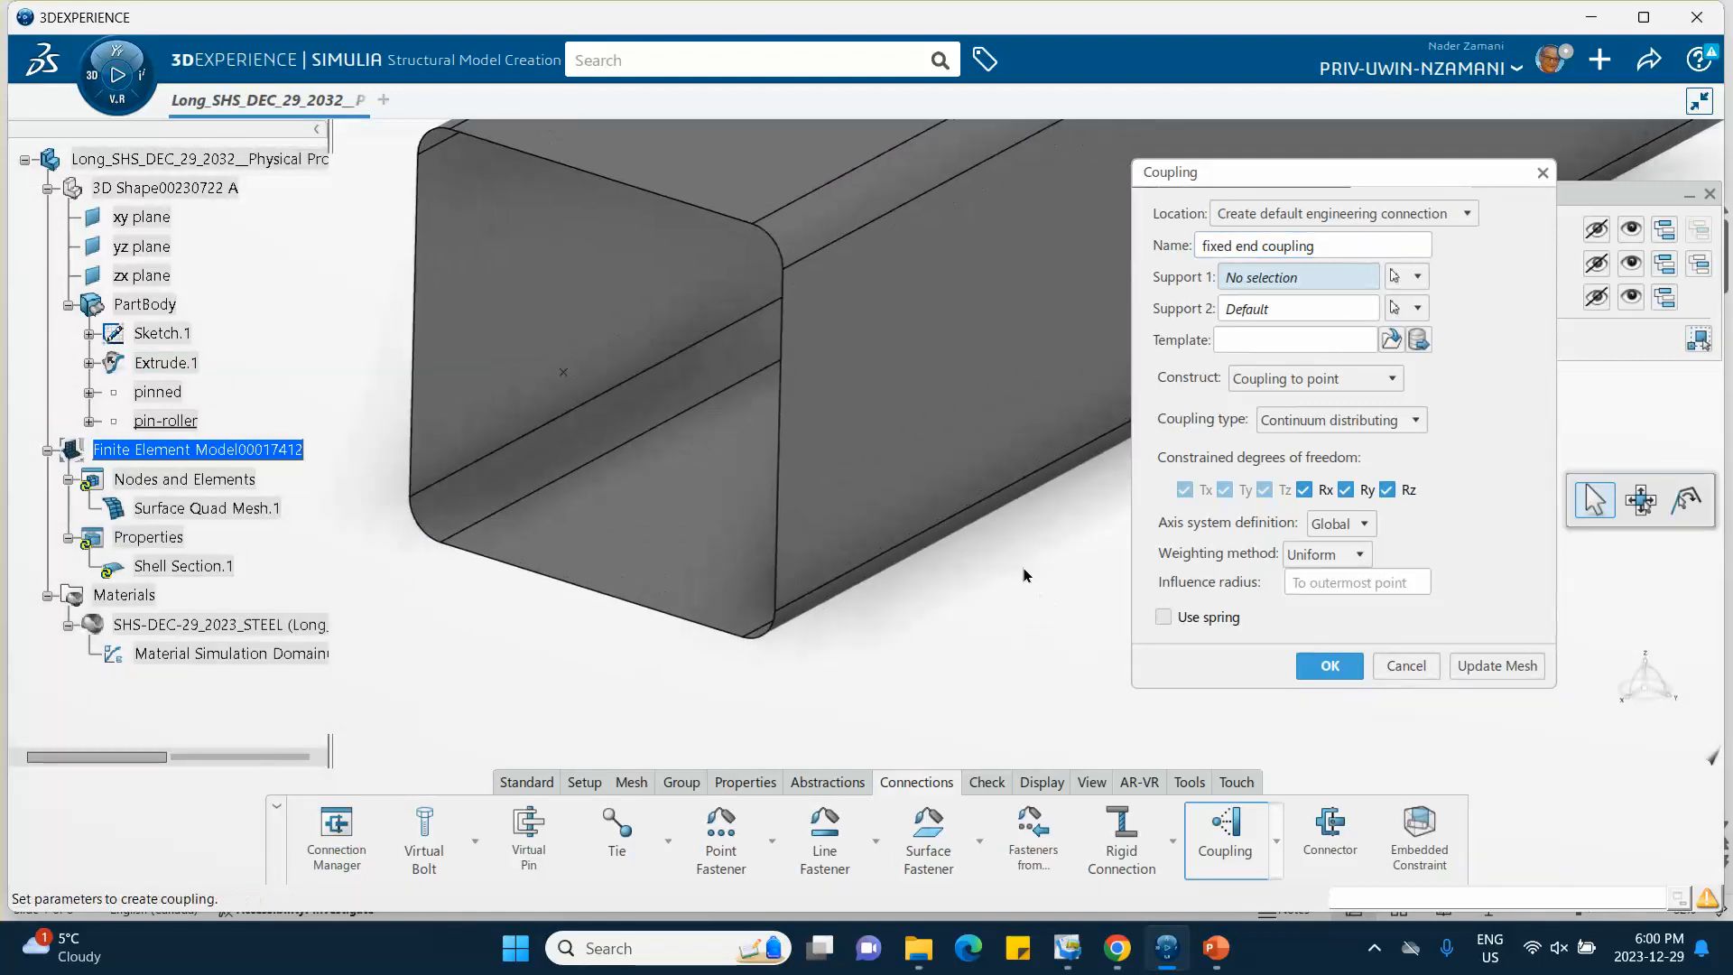
click(769, 634)
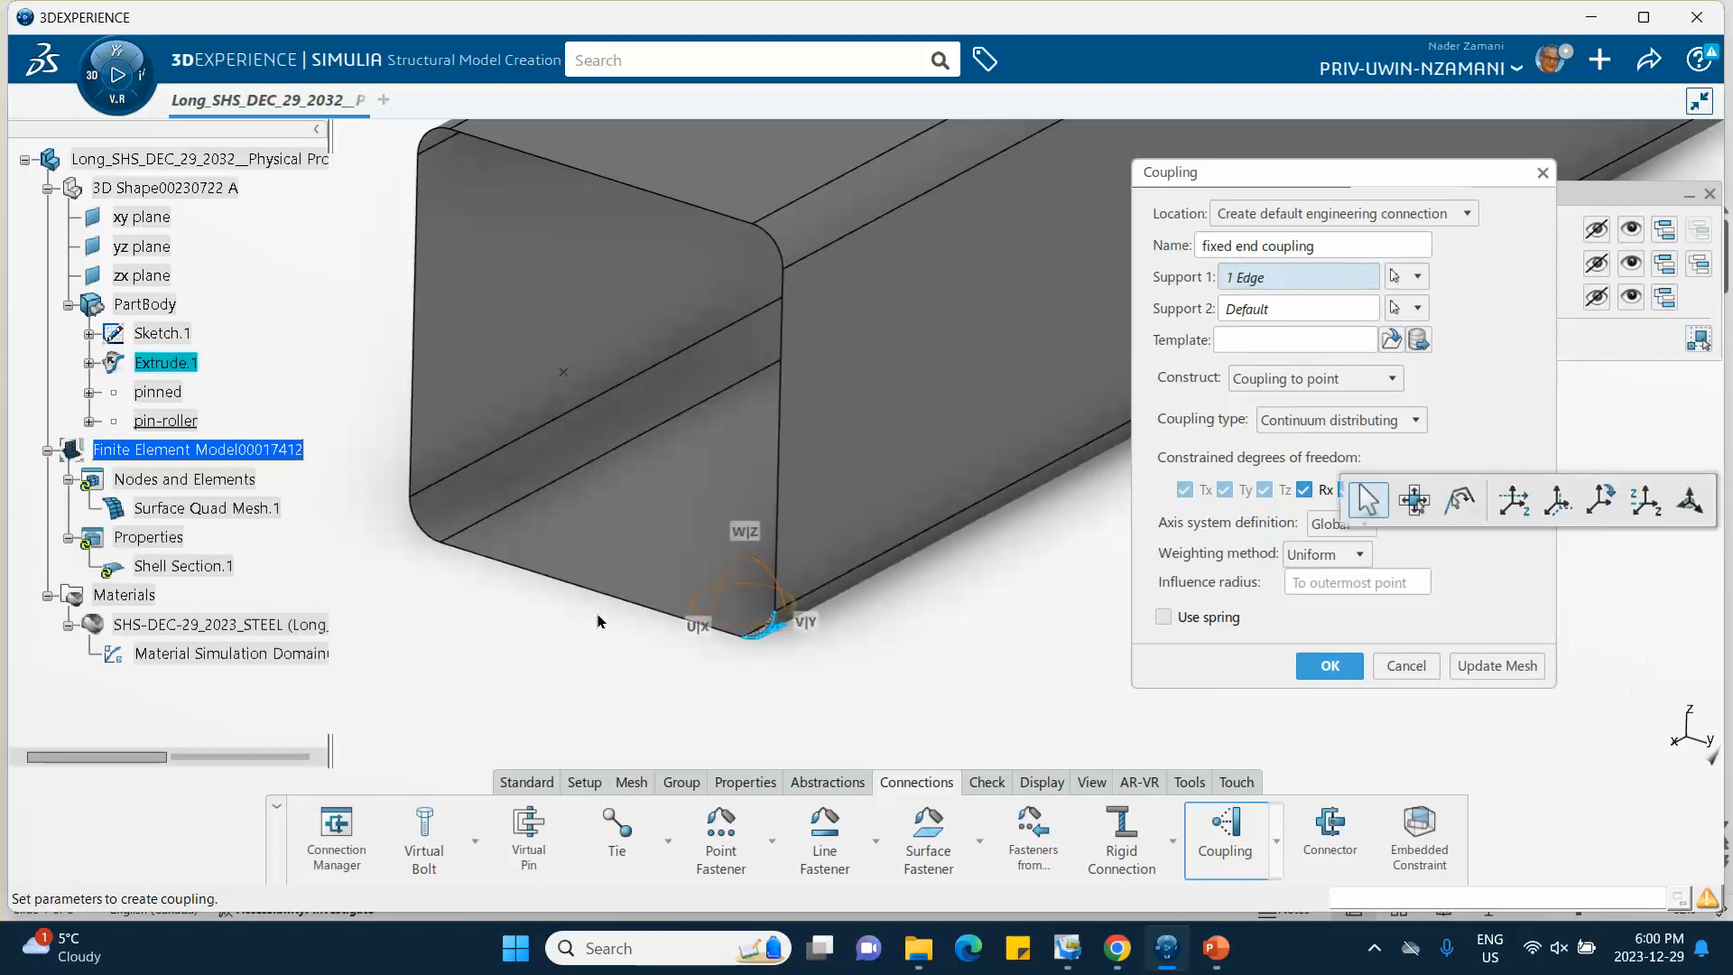
click(639, 600)
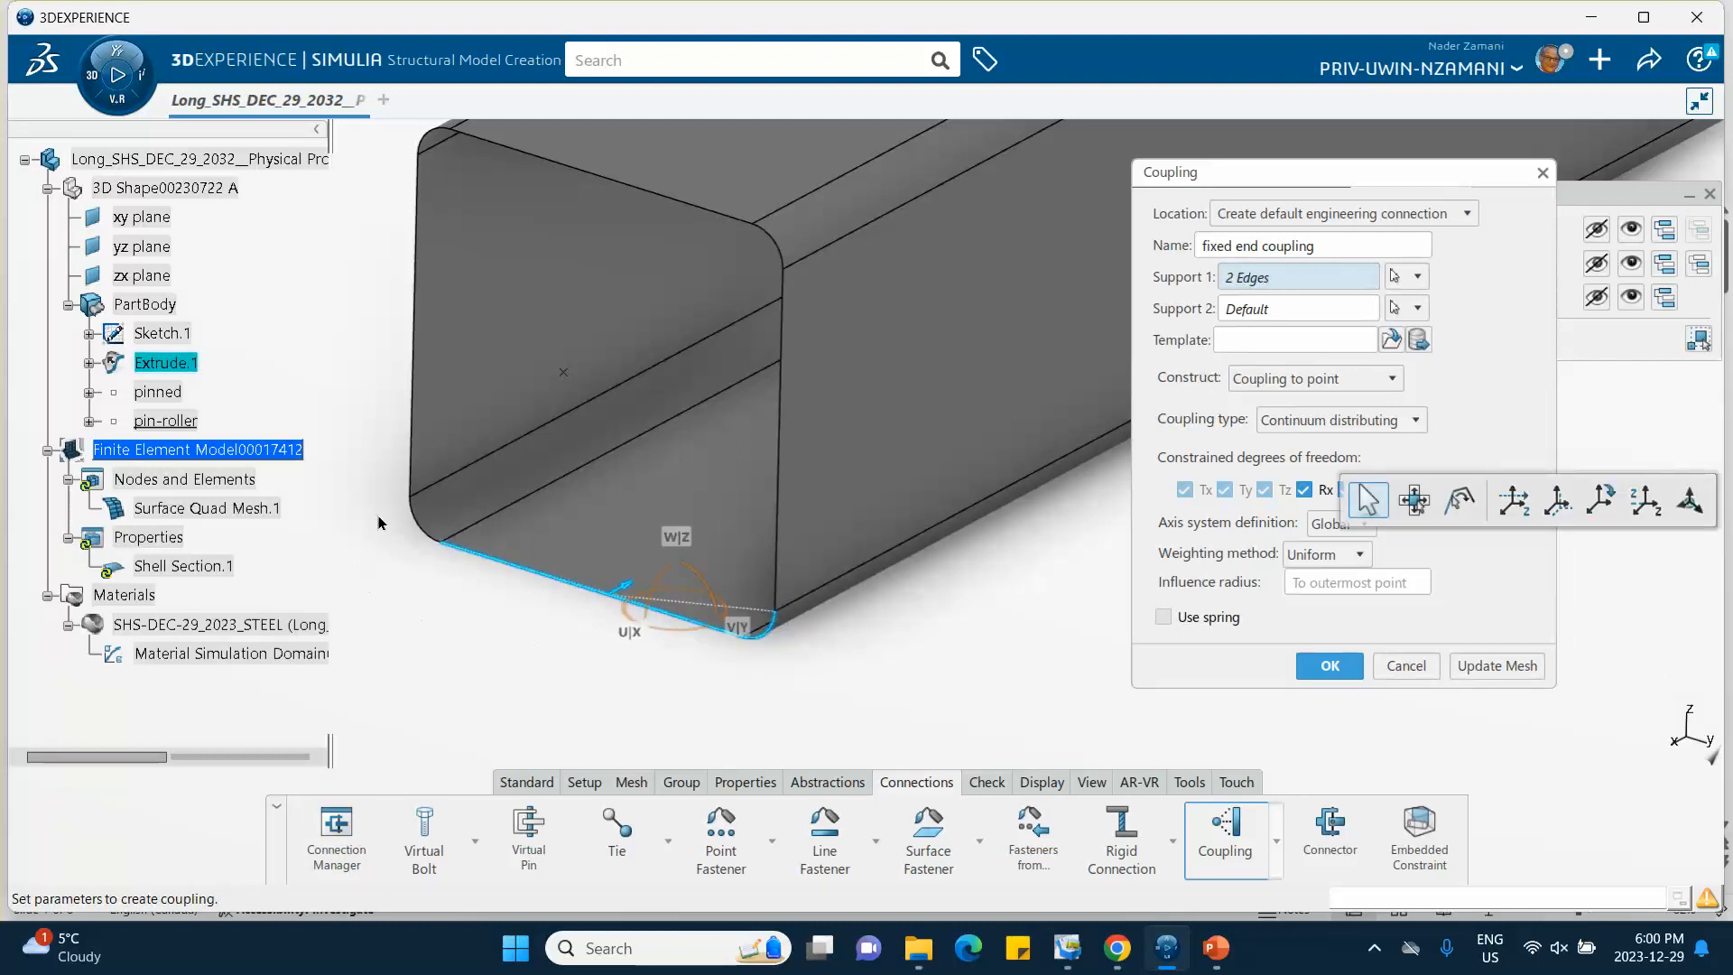
click(420, 524)
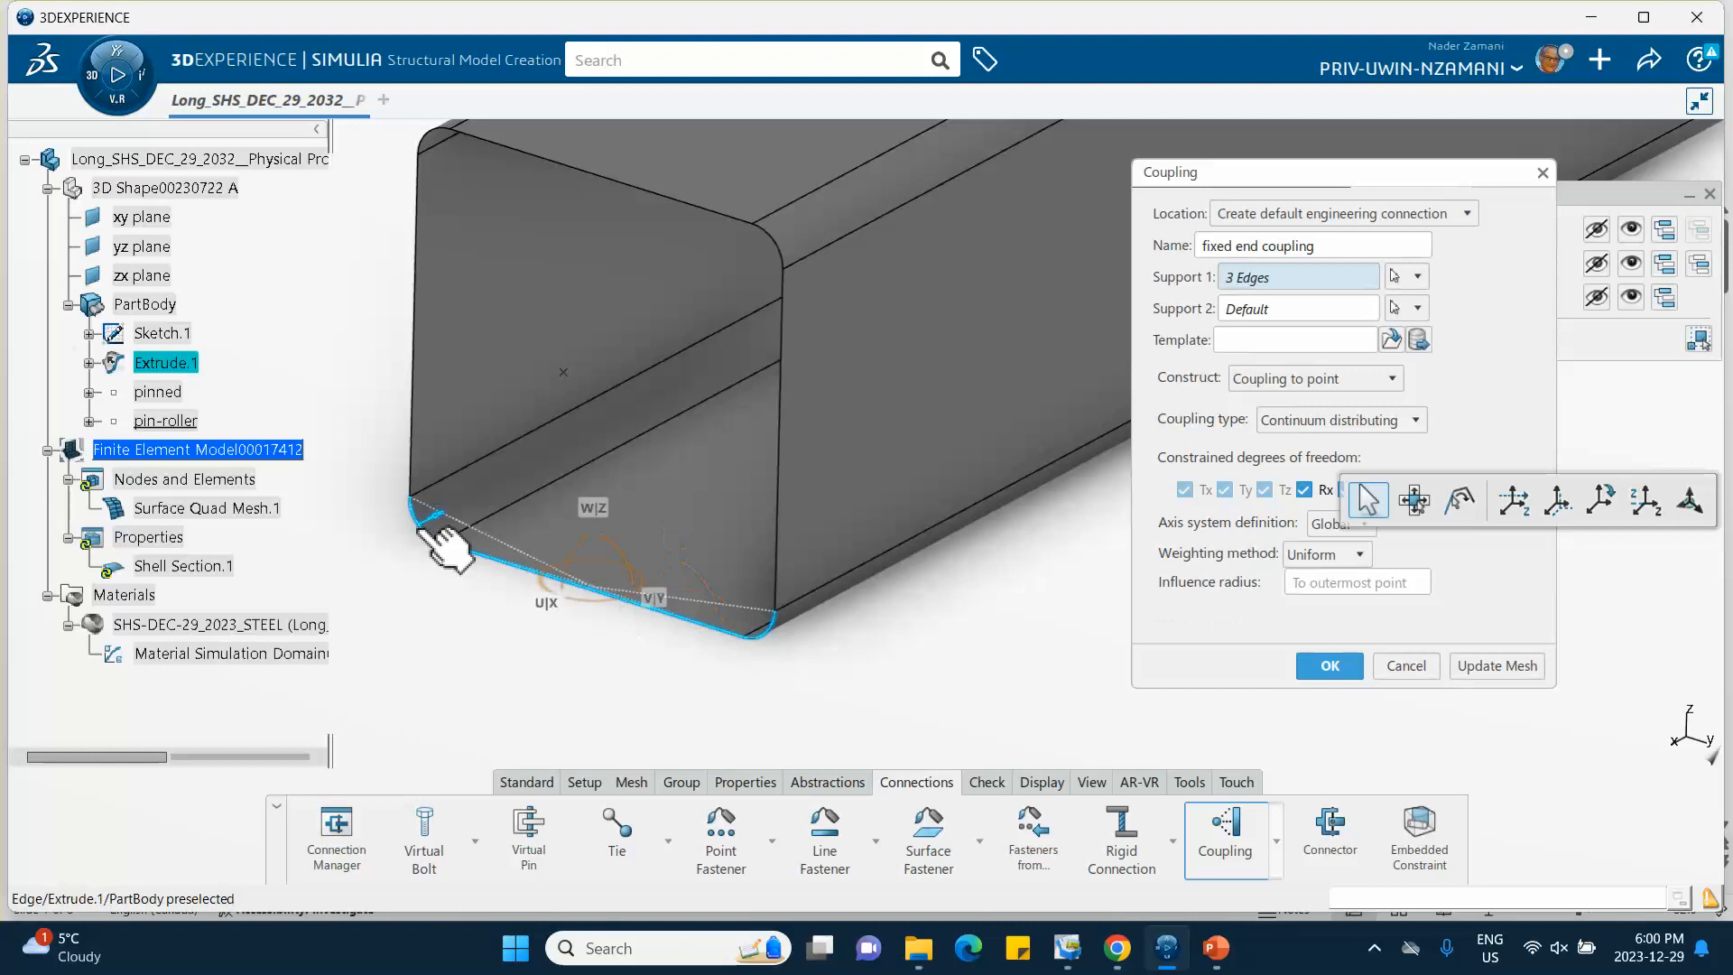
click(415, 374)
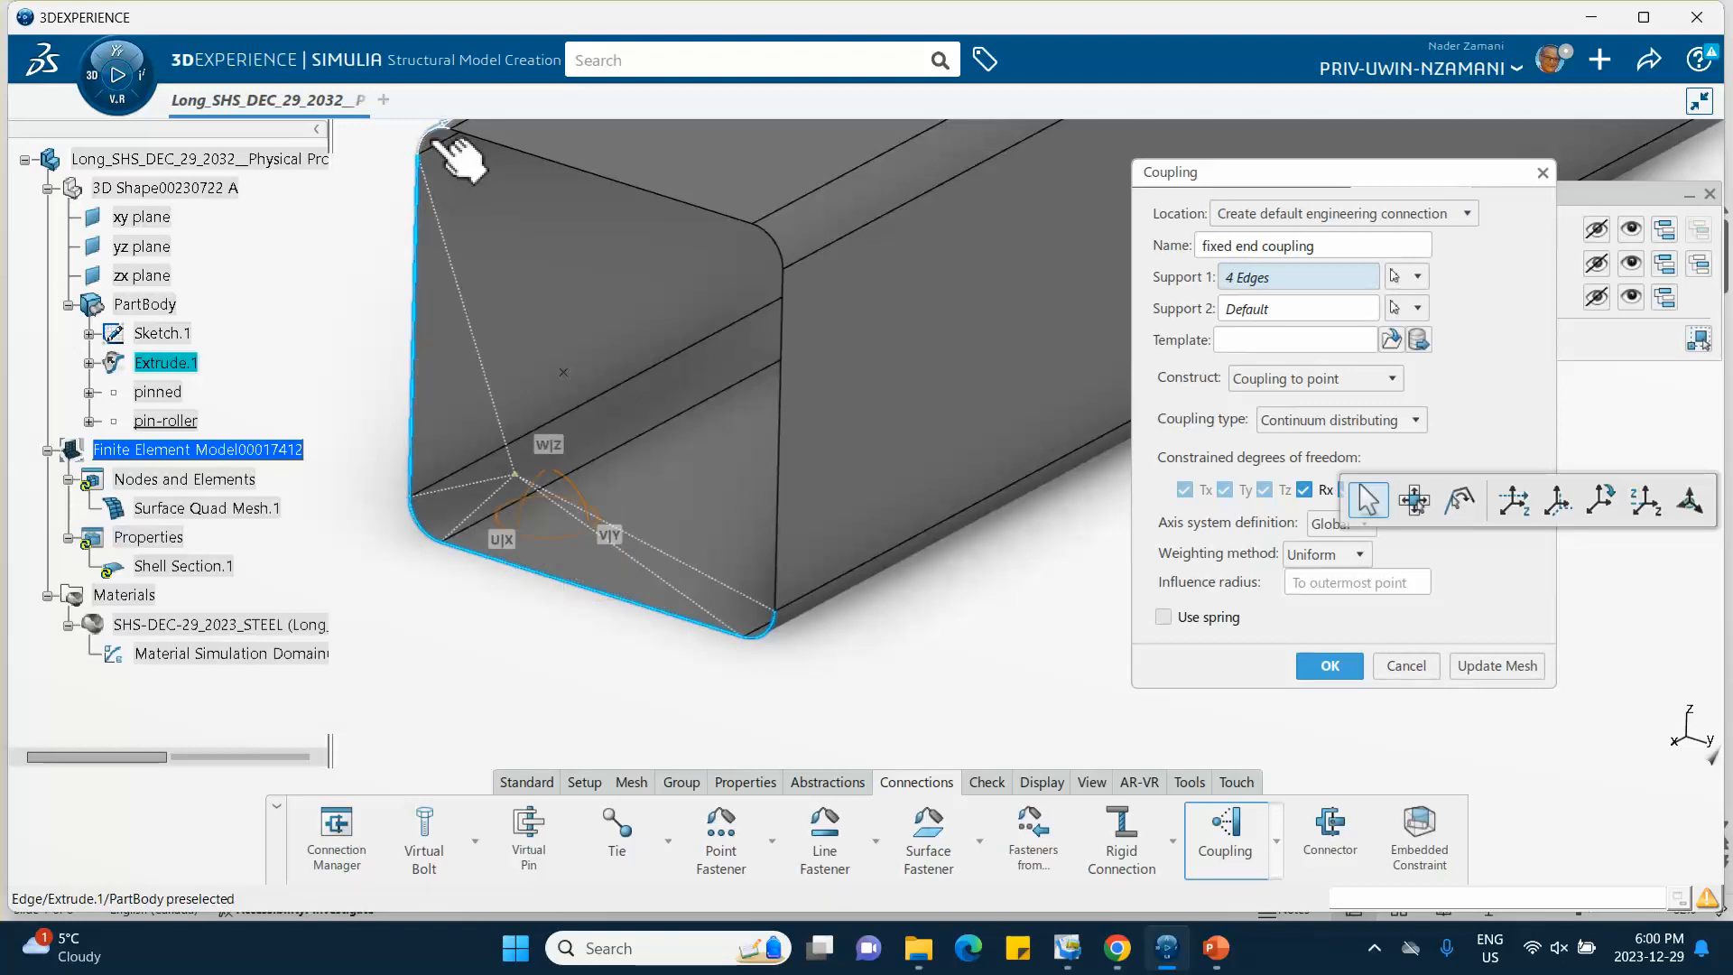
middle_drag(544, 303, 587, 341)
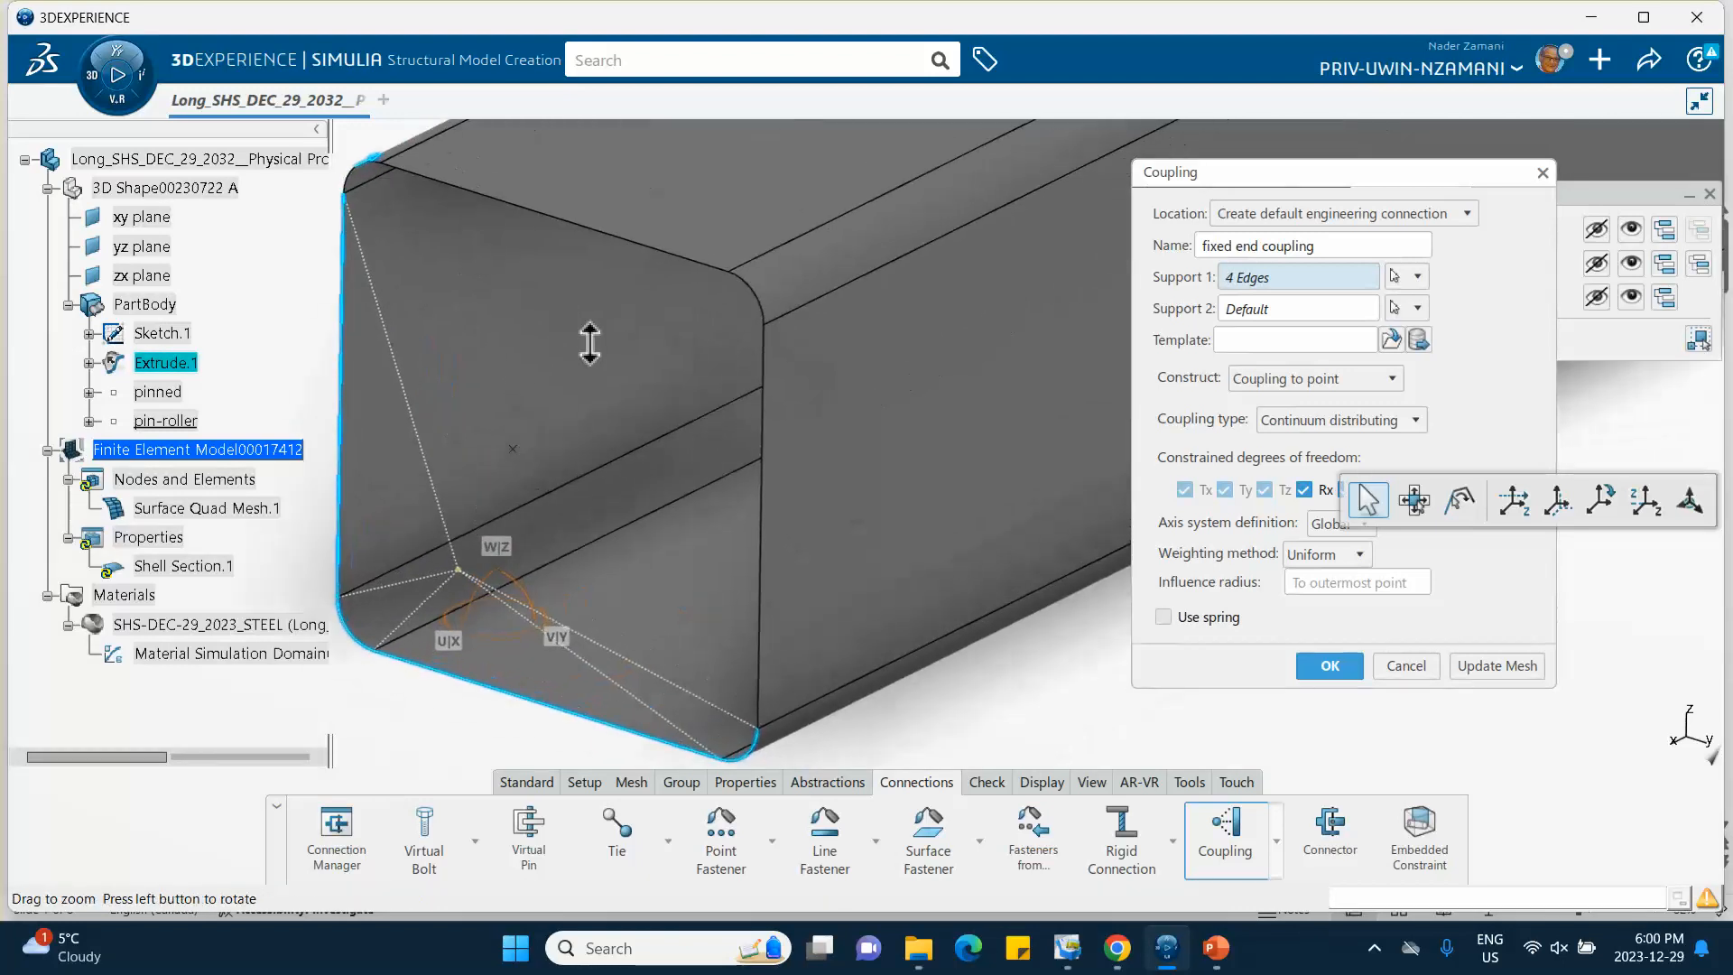
click(359, 177)
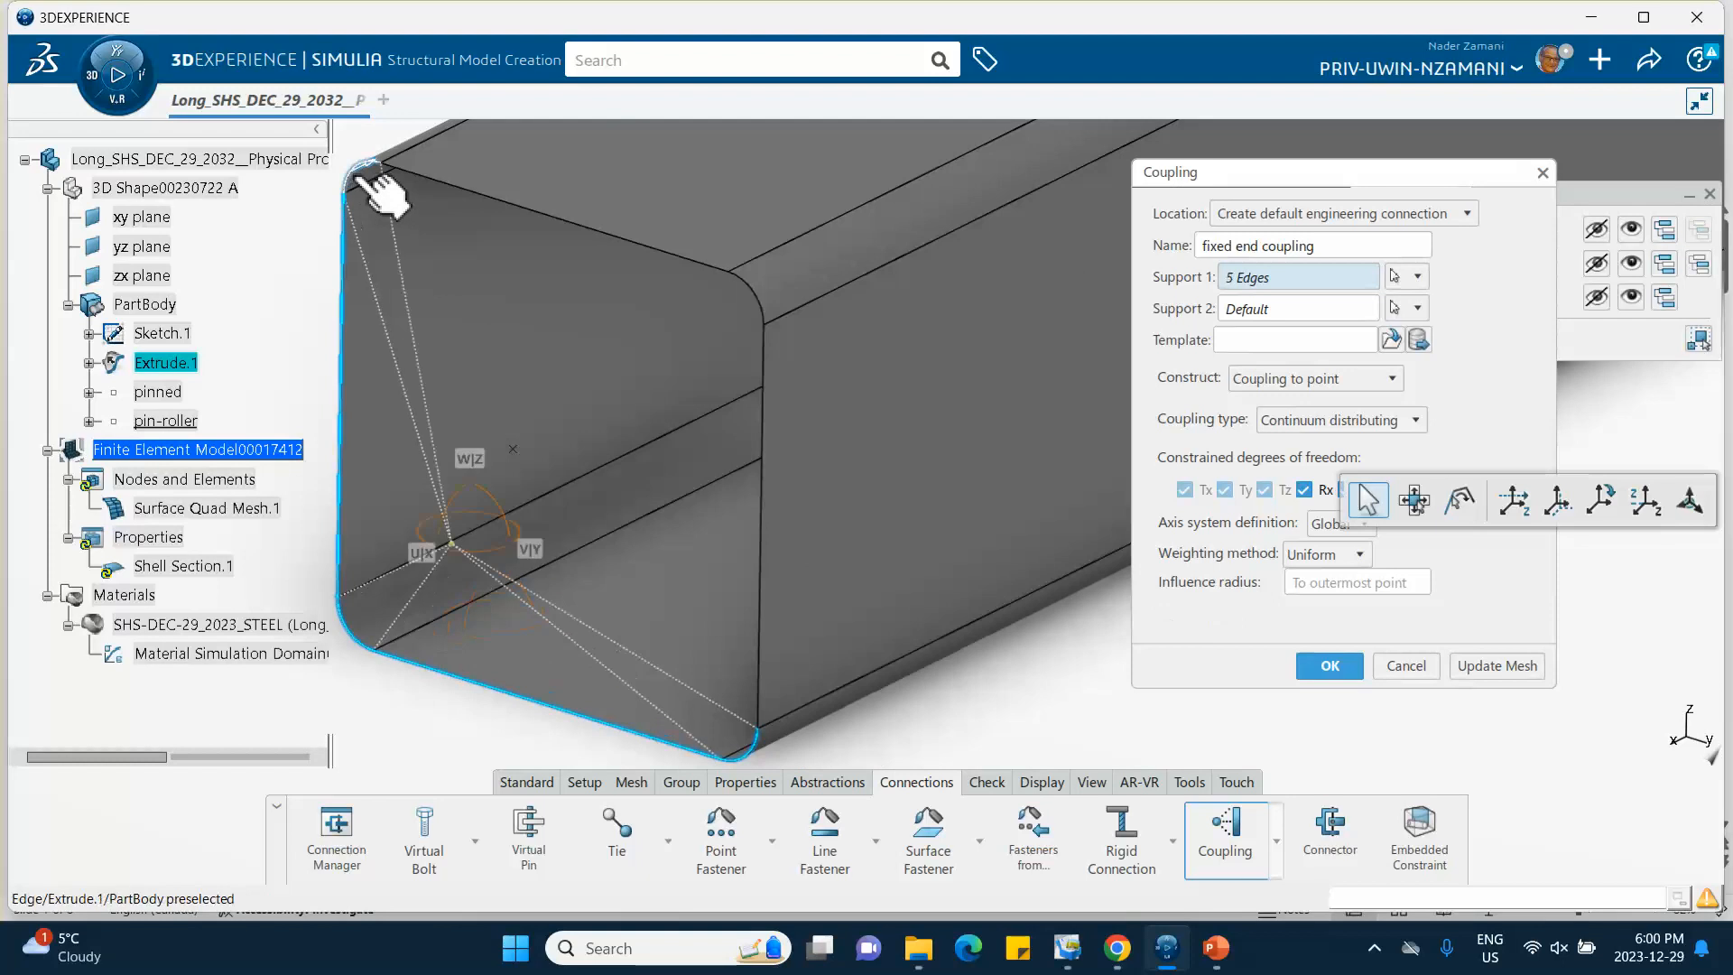
click(498, 205)
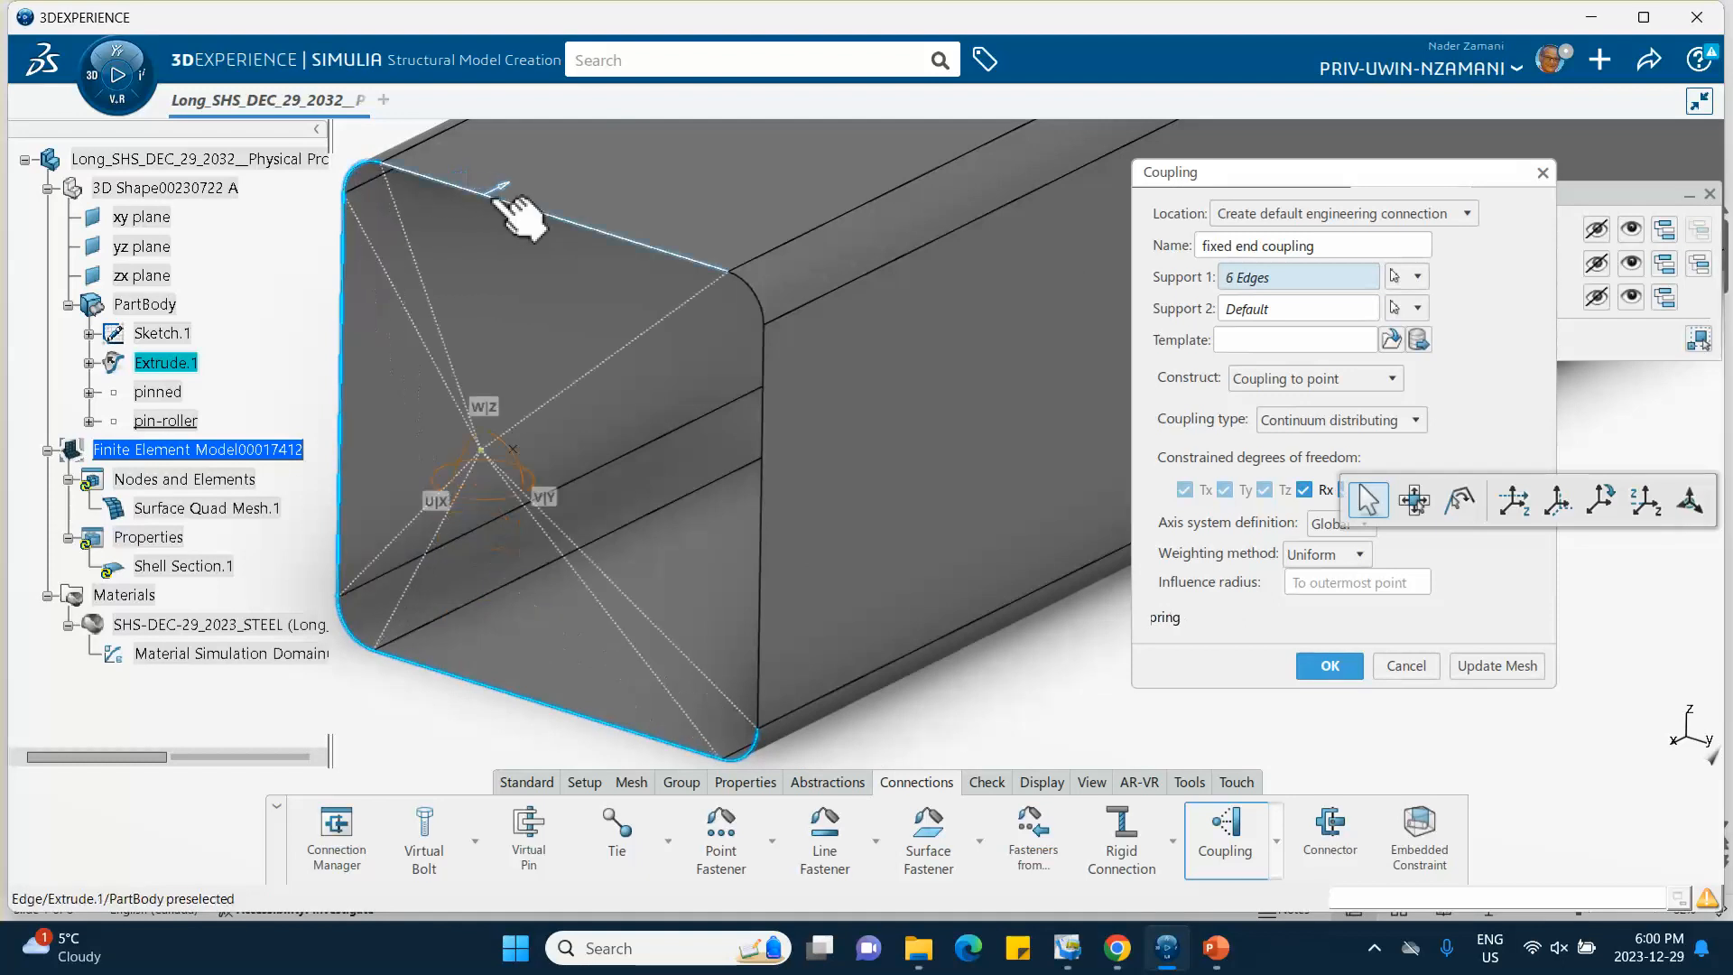
click(761, 293)
click(766, 390)
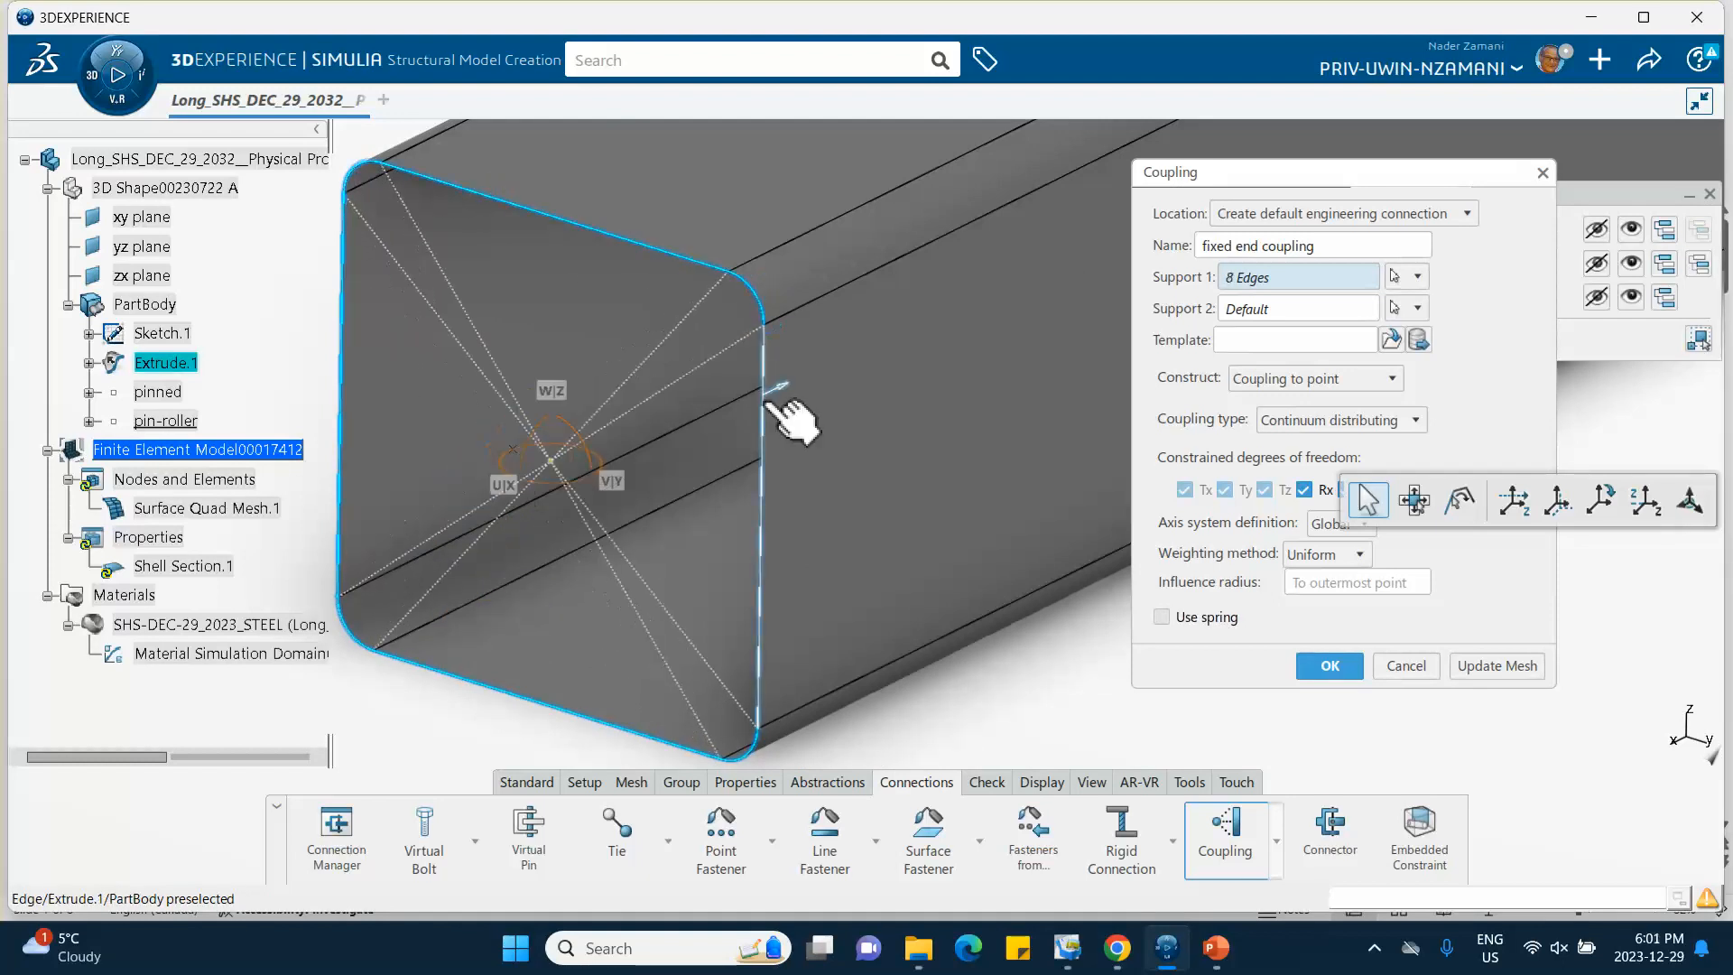
Step: Use the "pinned" point as the second support, set the coupling type to Kinematic and create the fixed end coupling
click(1253, 309)
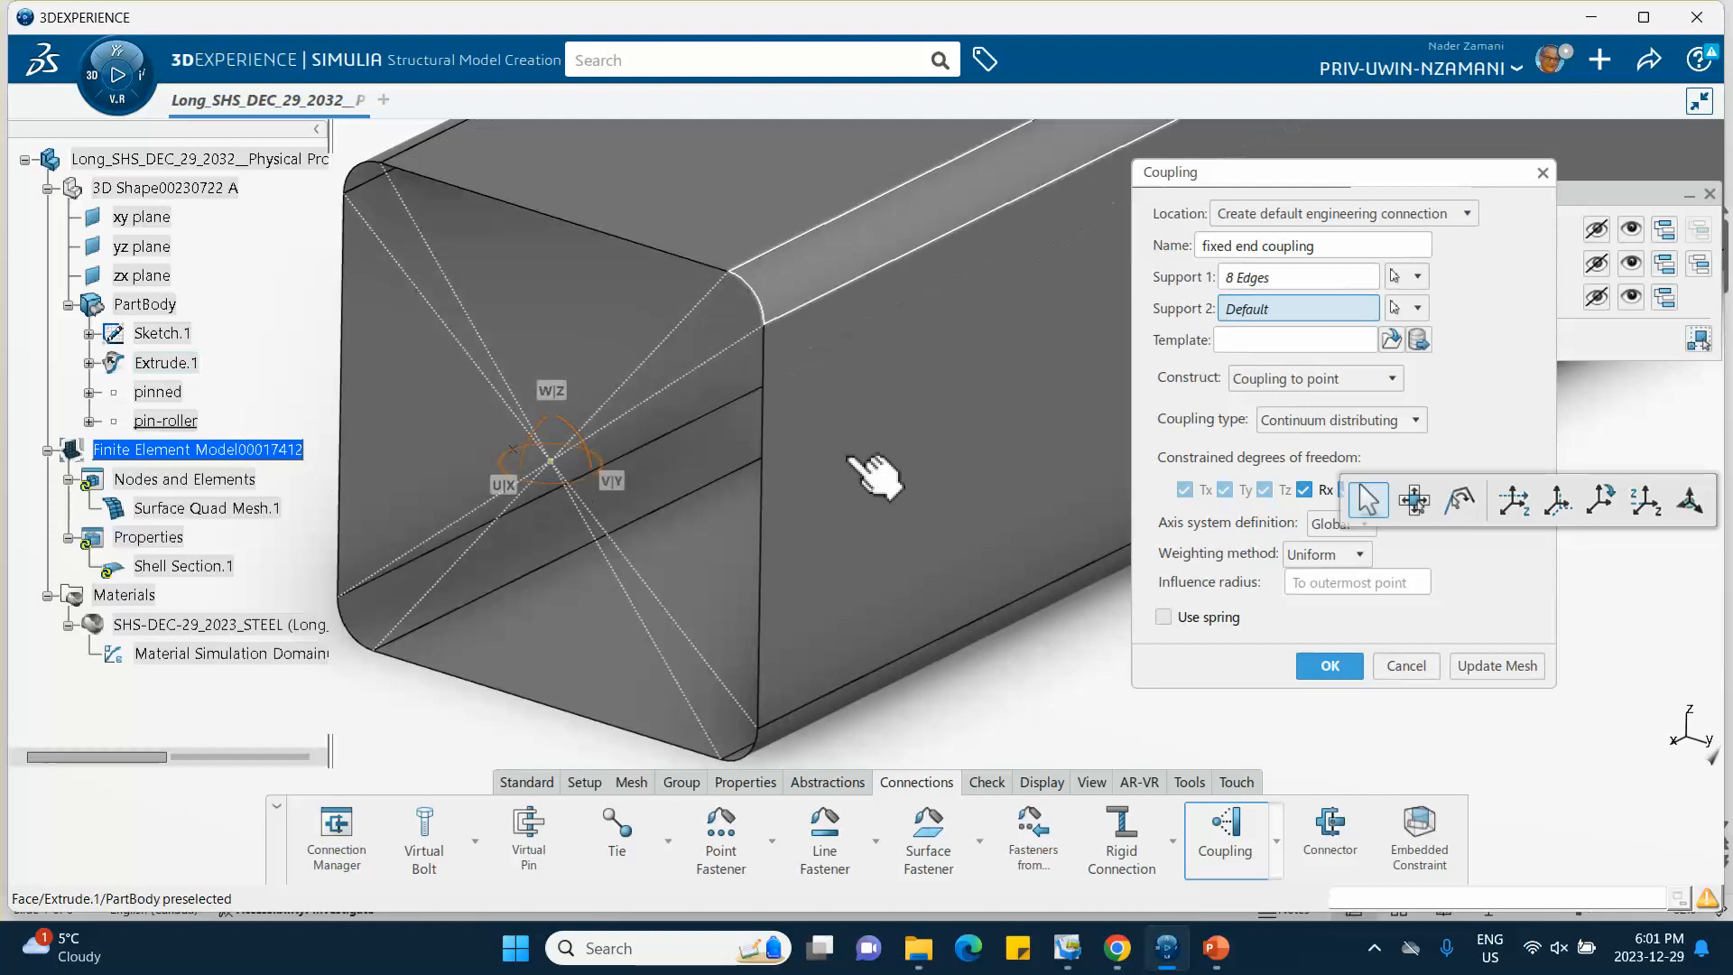
click(159, 392)
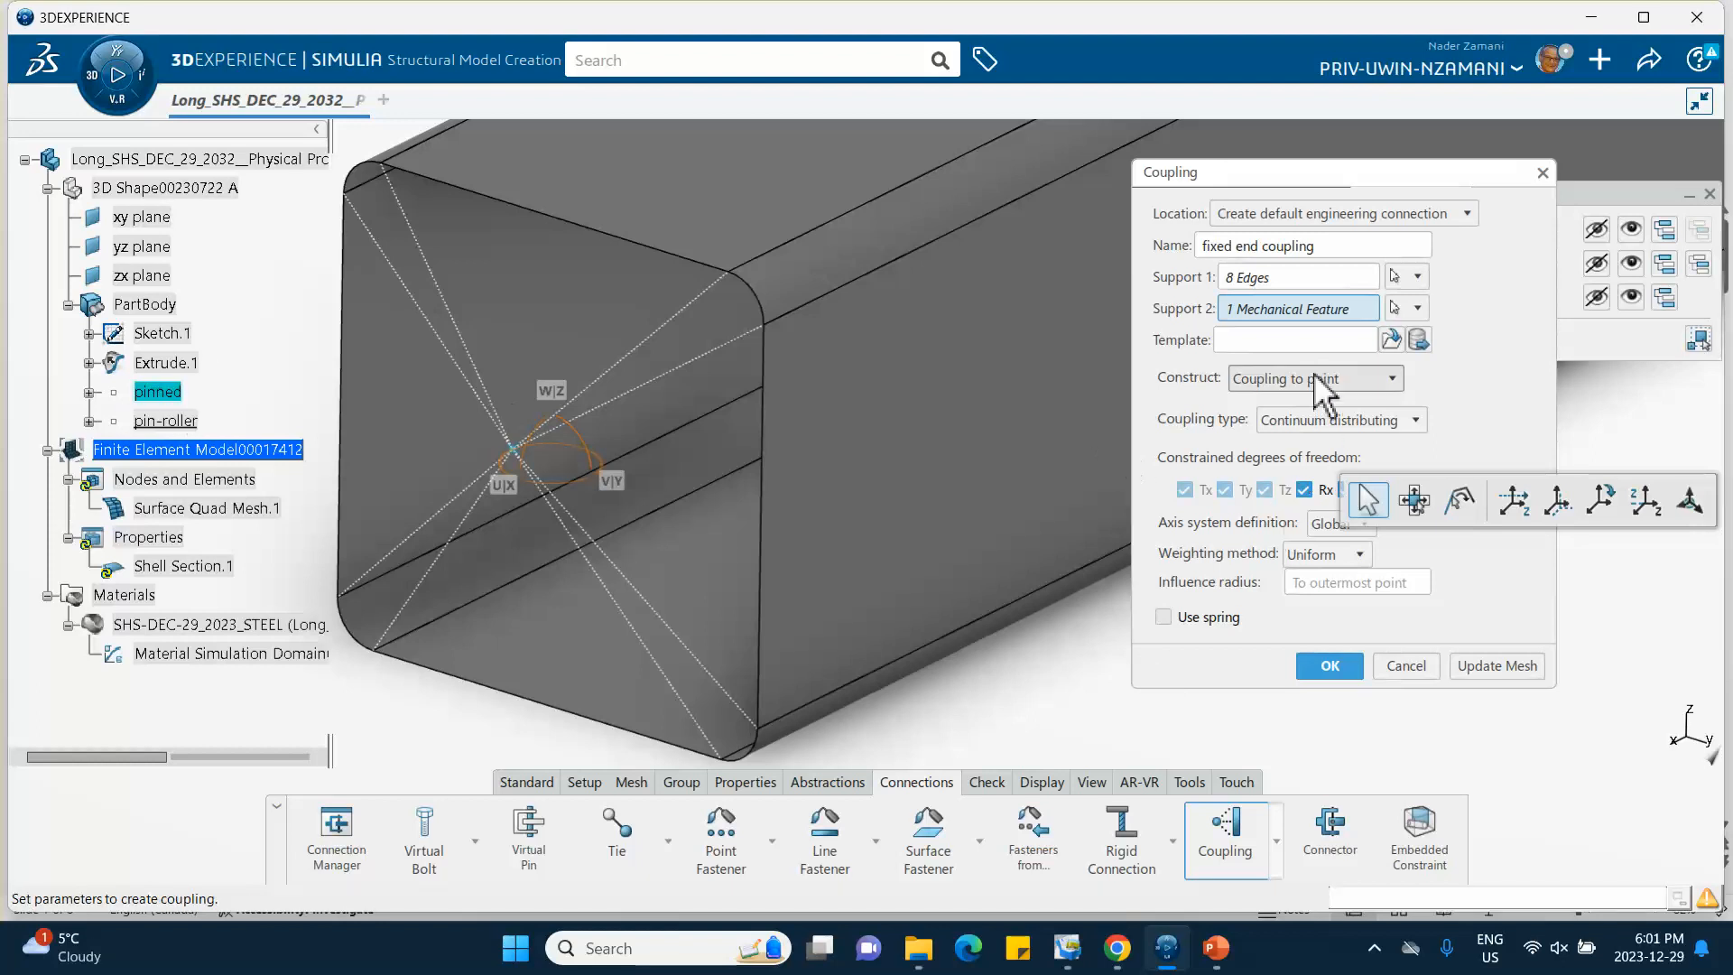
click(1317, 424)
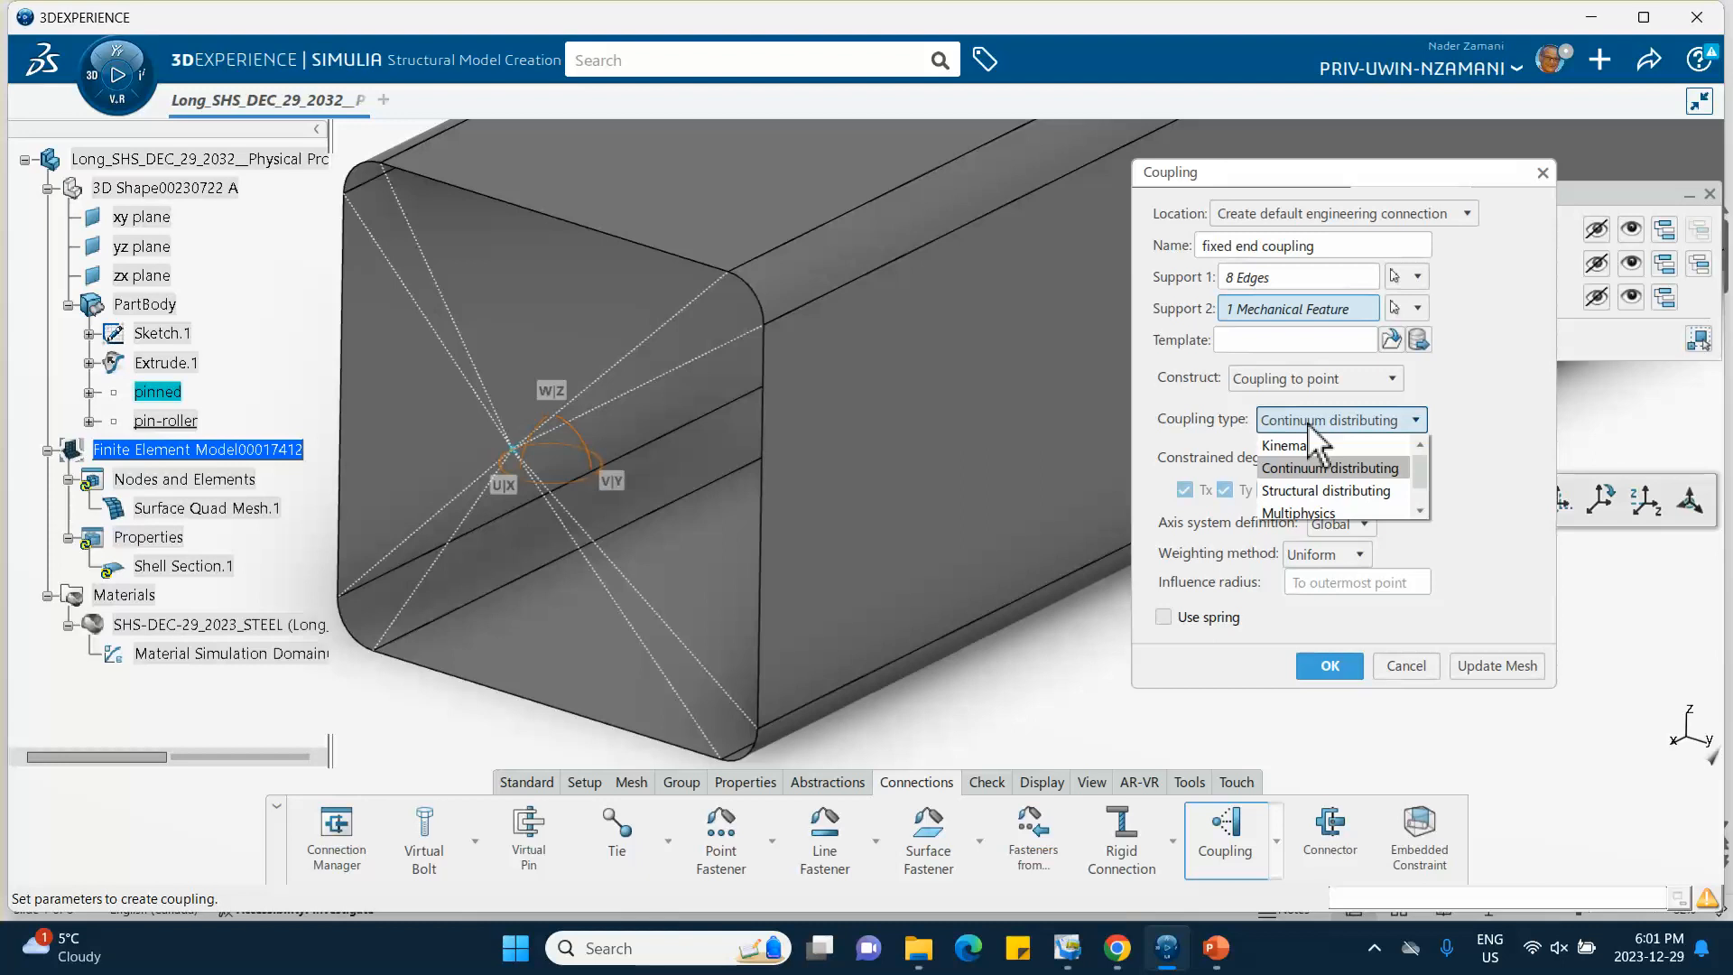
click(1313, 446)
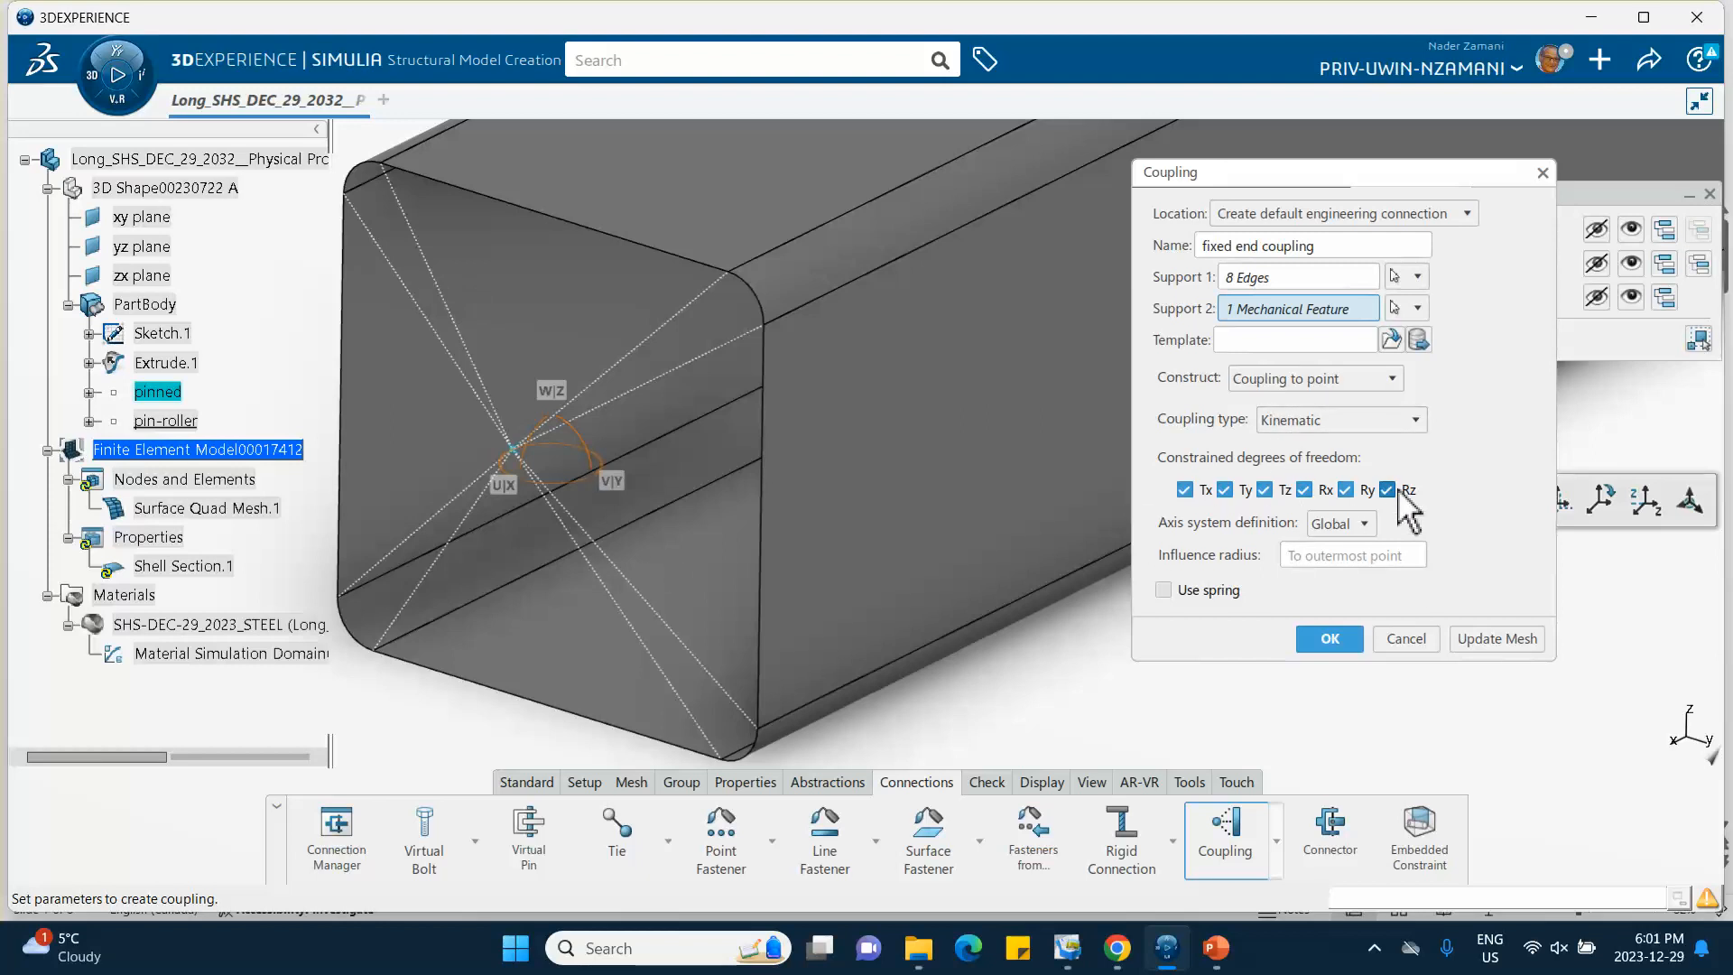
click(1331, 638)
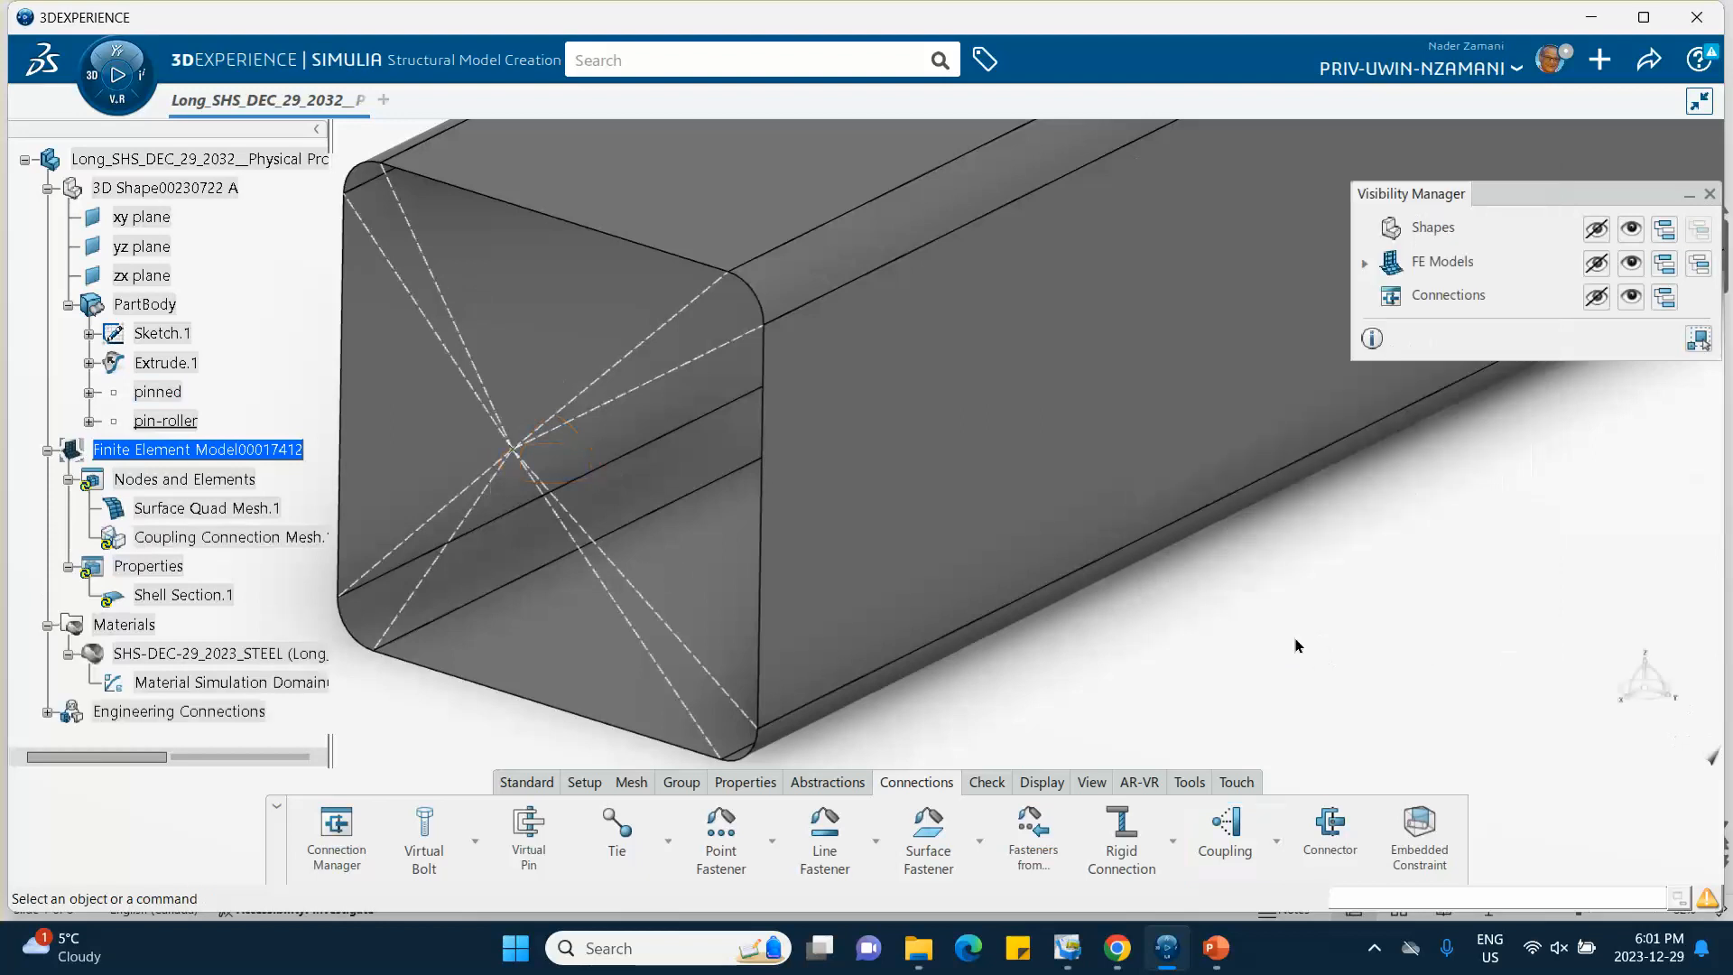
Step: Start another coupling for the opposite end of the tube and name it "pin roller coupling"
middle_drag(1189, 512, 1352, 659)
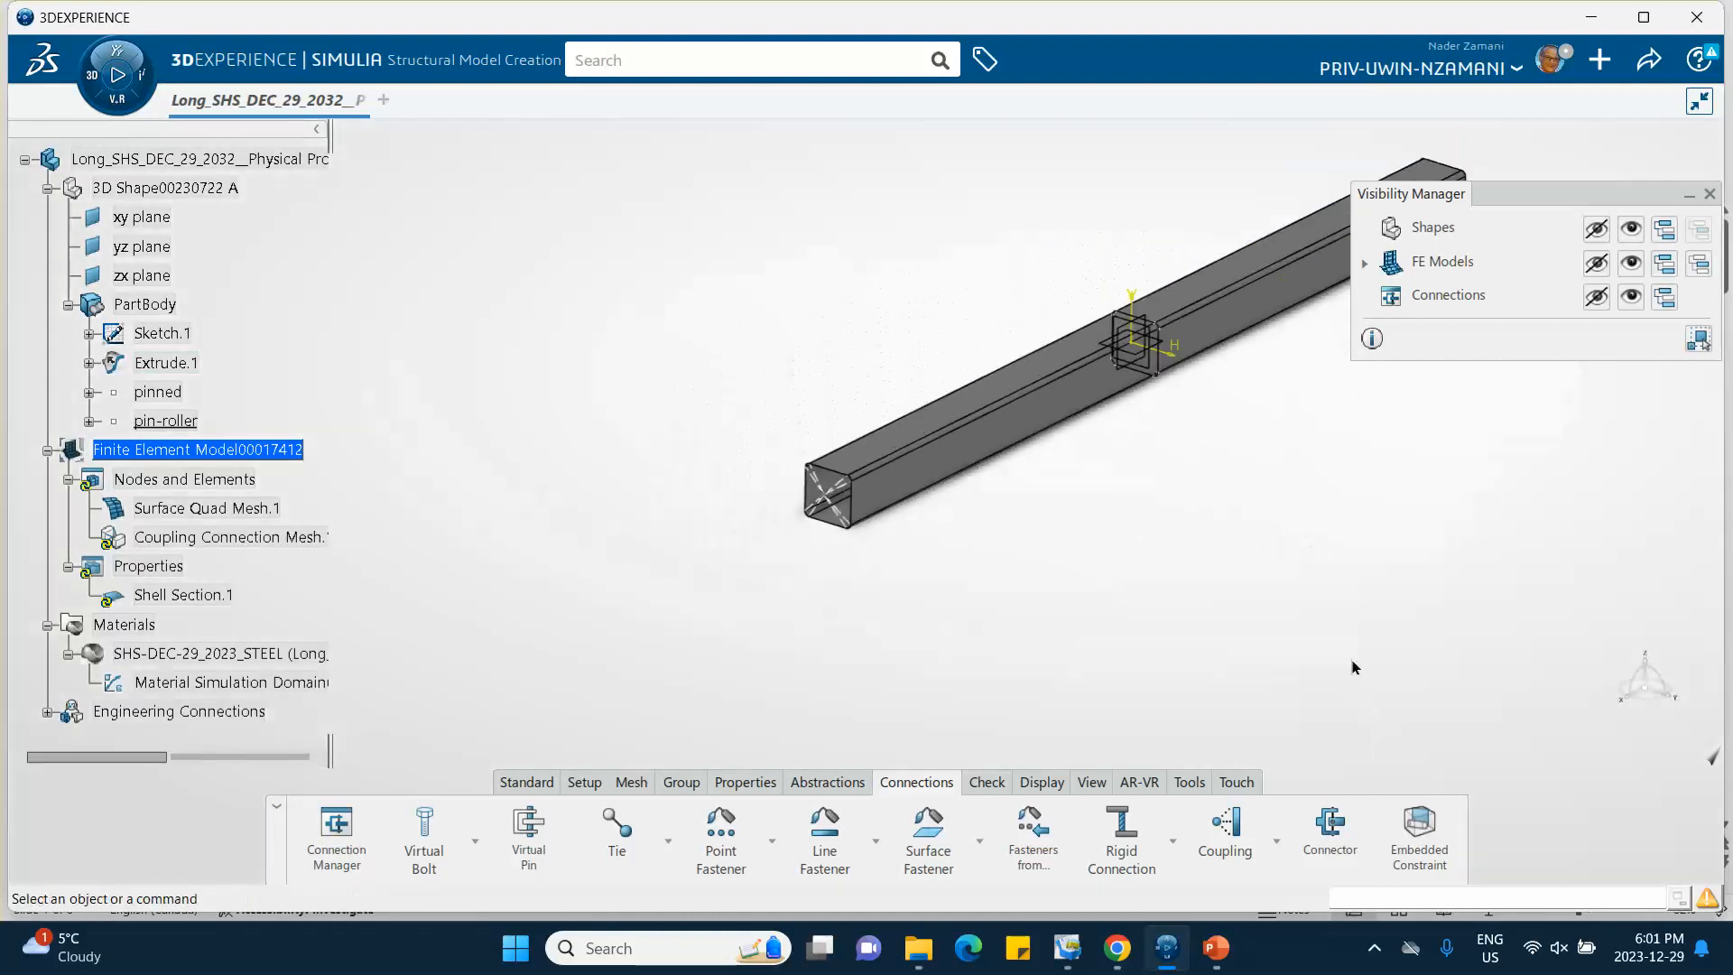
middle_drag(1366, 589, 870, 430)
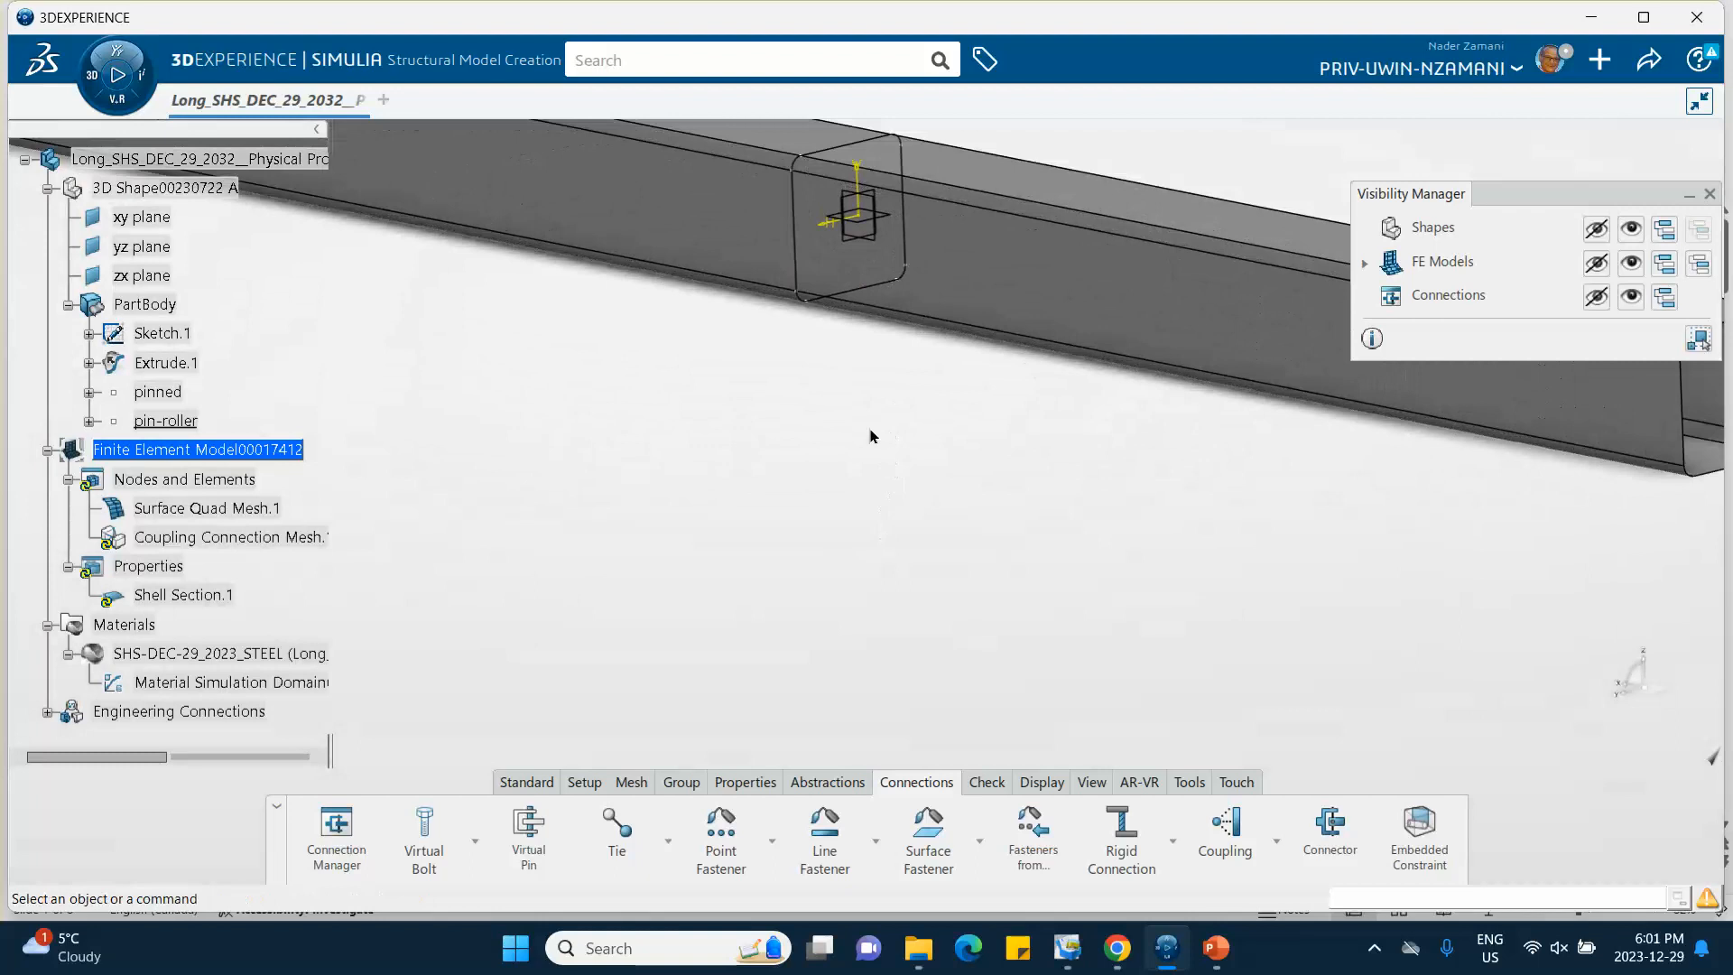
middle_drag(885, 526, 282, 484)
middle_drag(809, 595, 523, 700)
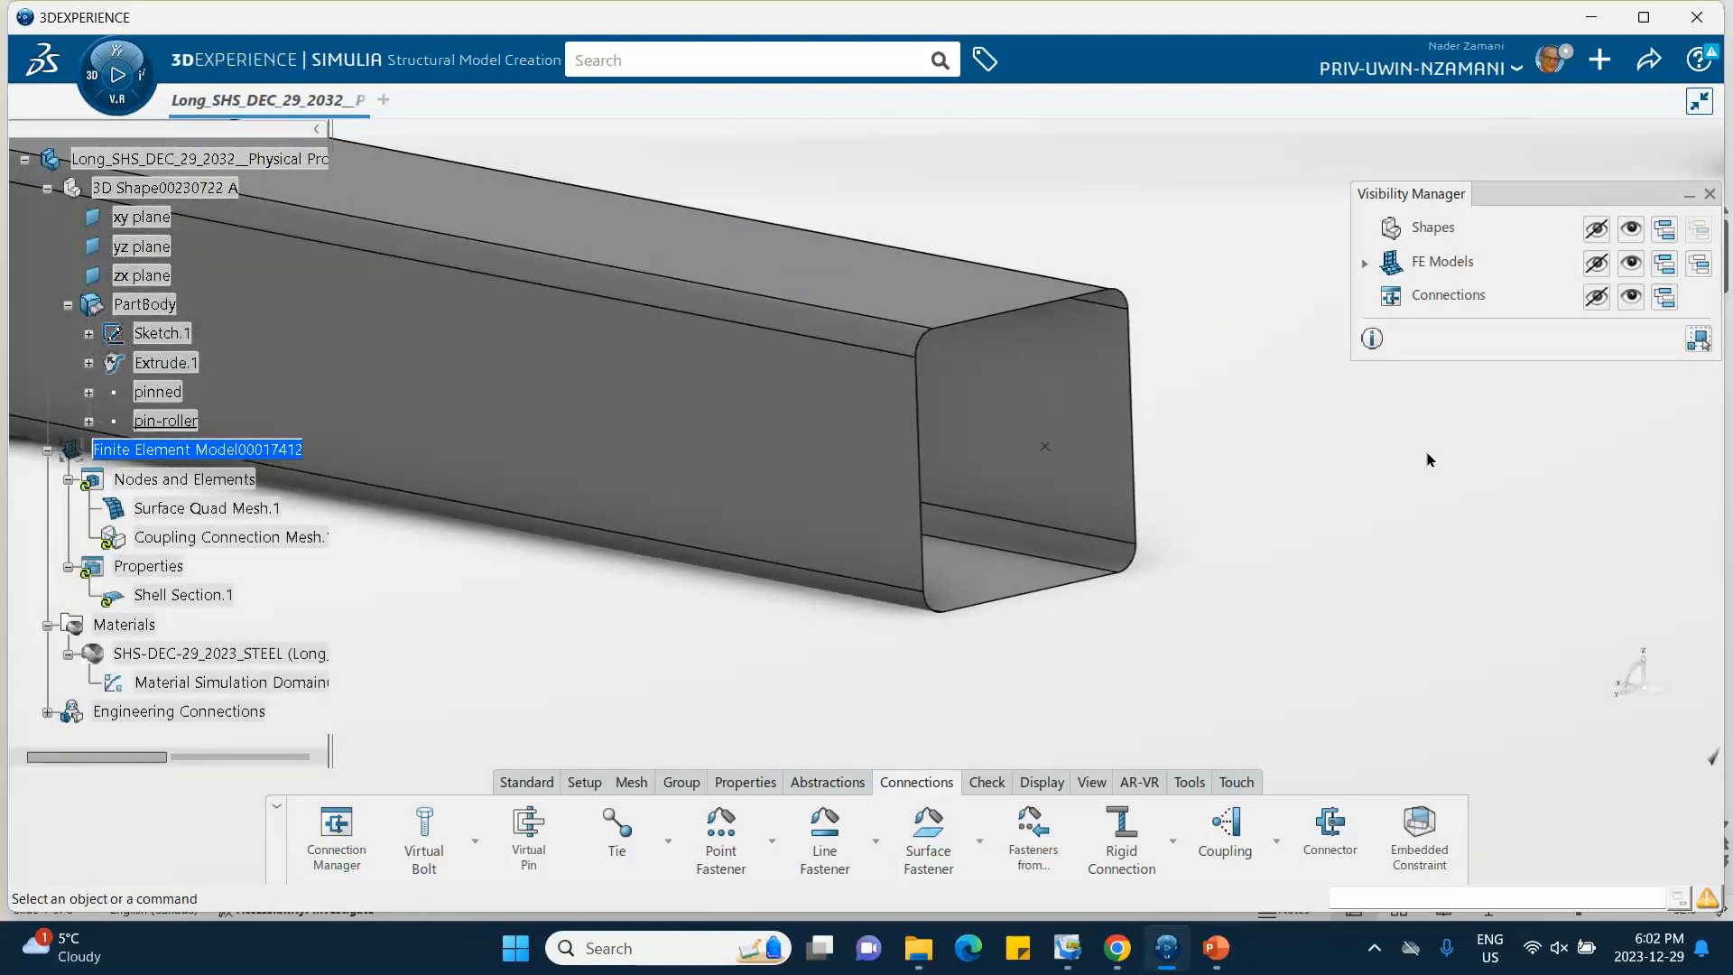
click(1223, 835)
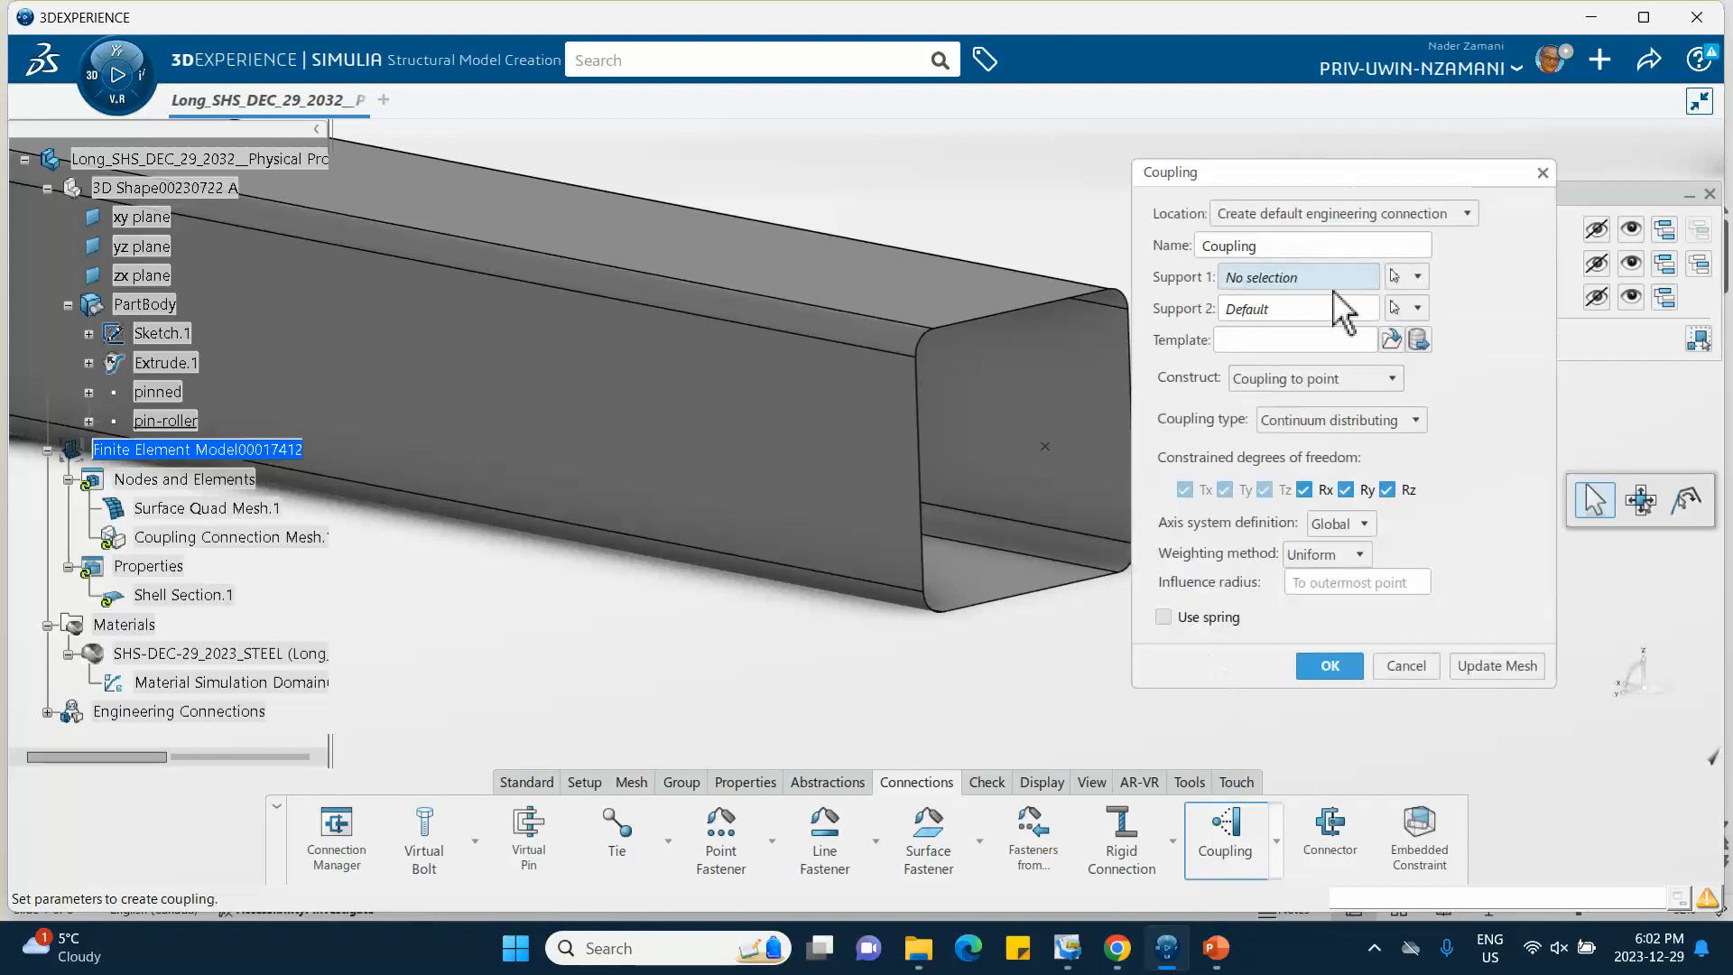
drag(1276, 244, 1122, 247)
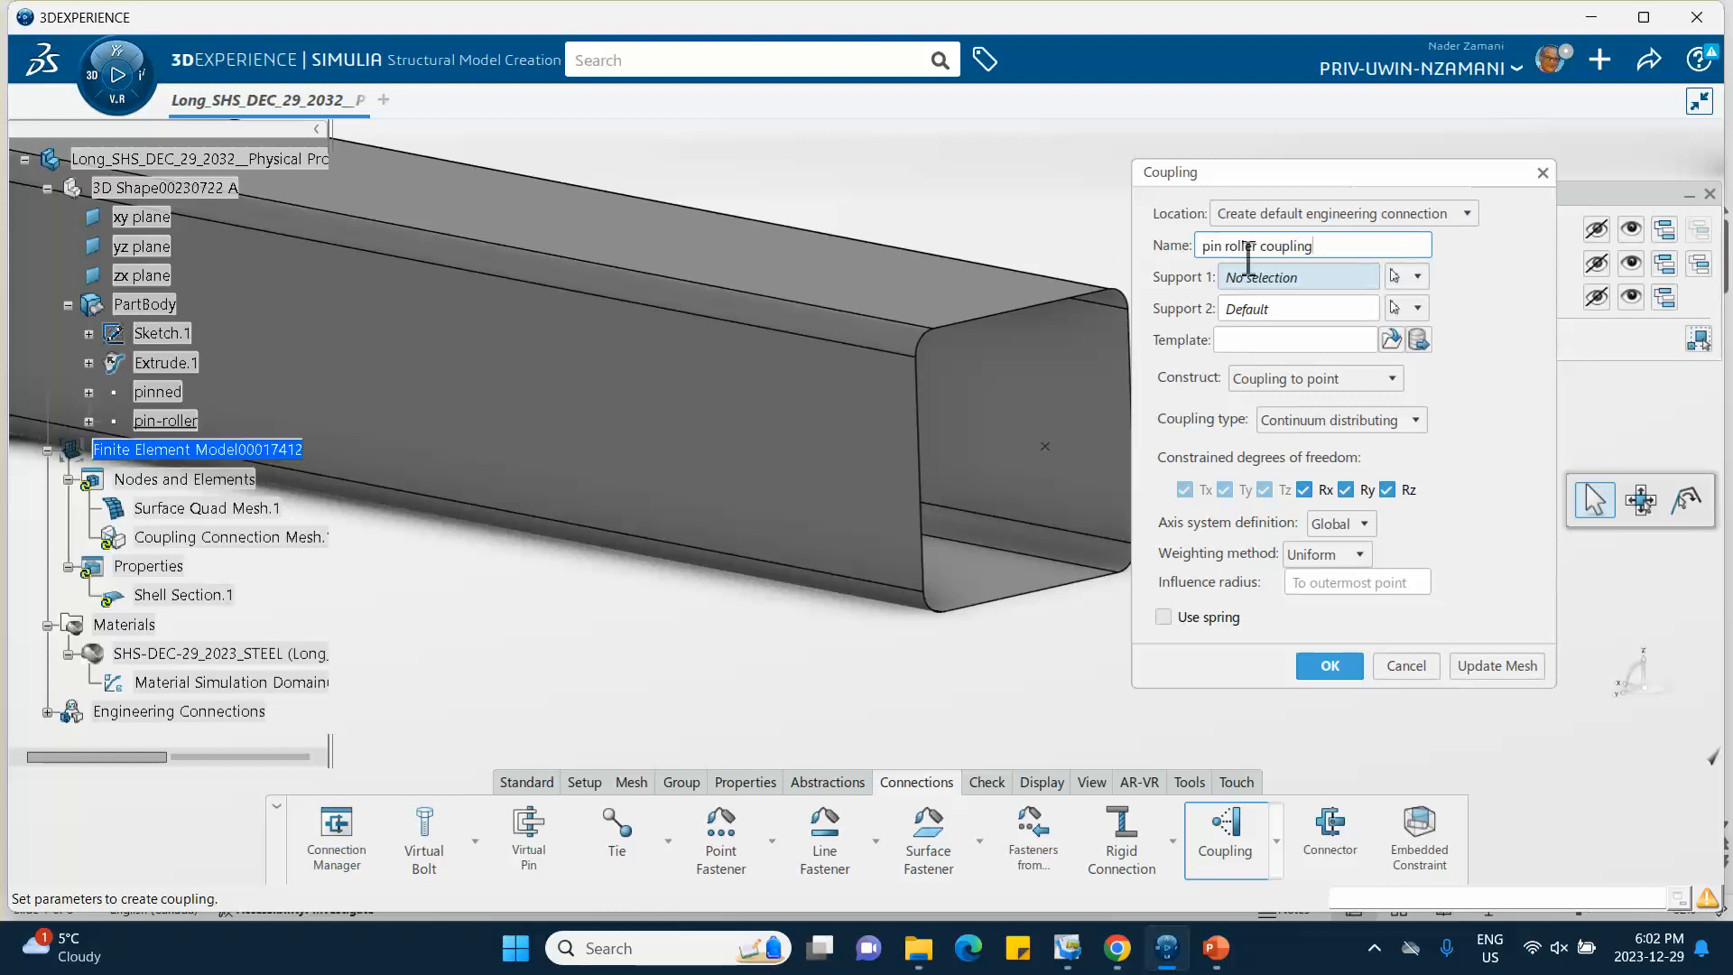
Step: Select all eight edges around the tube's opposite open end as the first support of the pin roller coupling
middle_drag(926, 526, 900, 534)
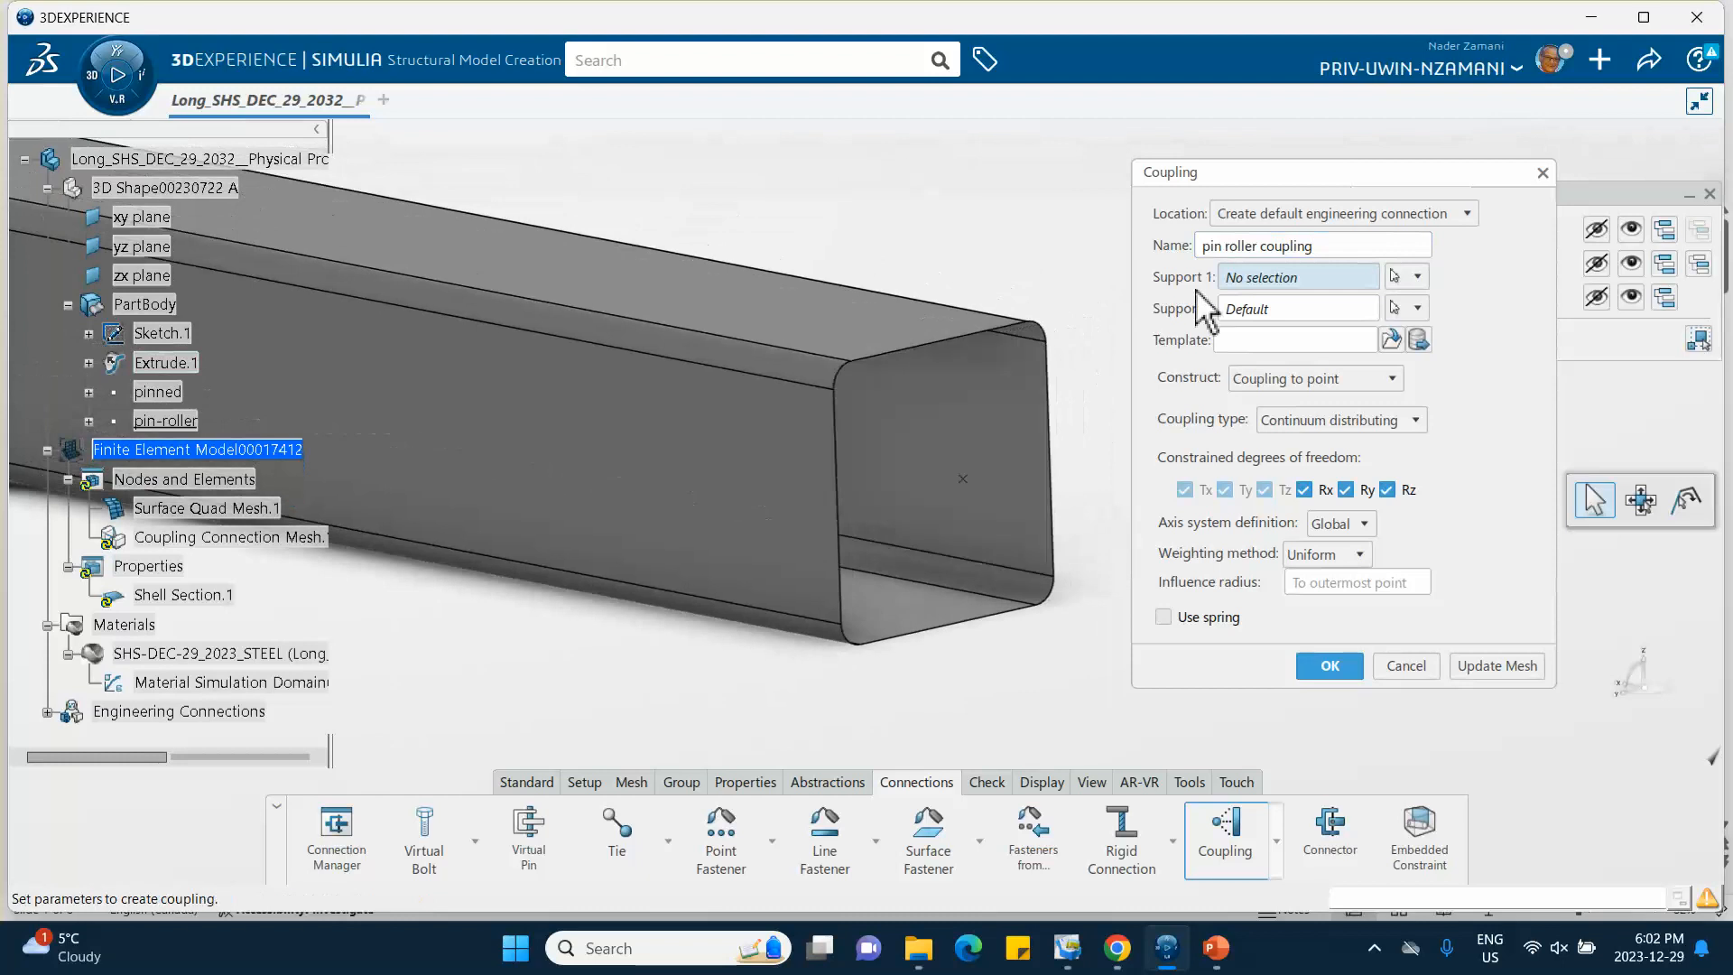
click(1054, 597)
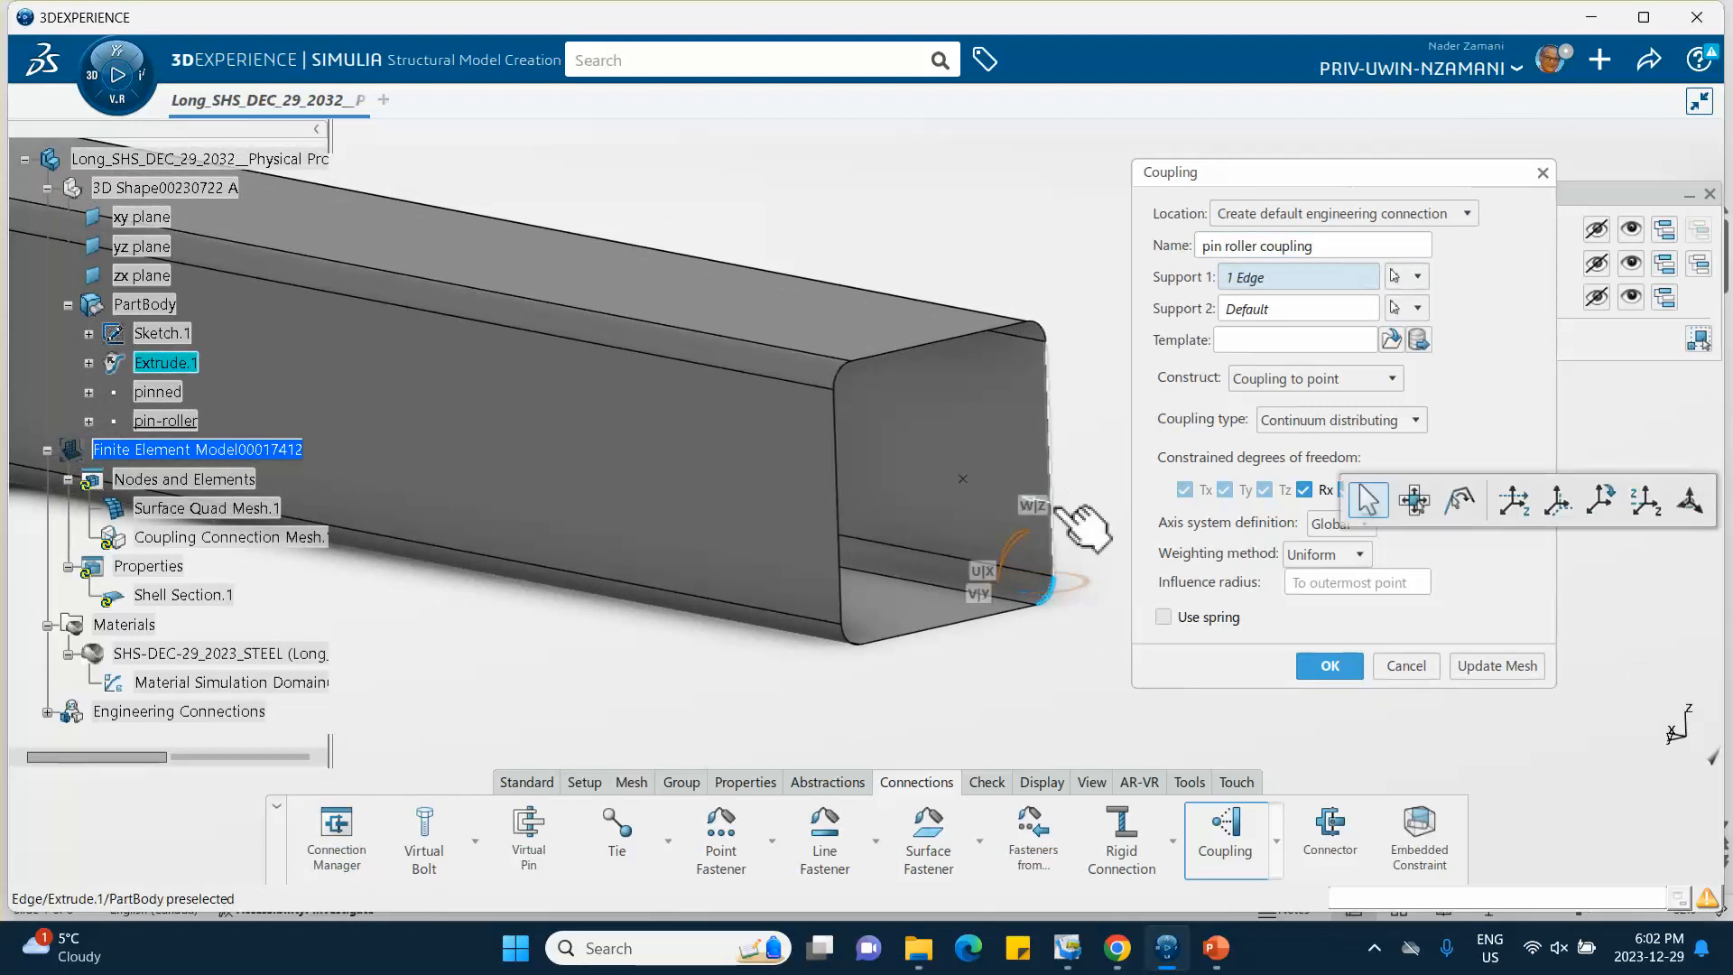
click(1047, 503)
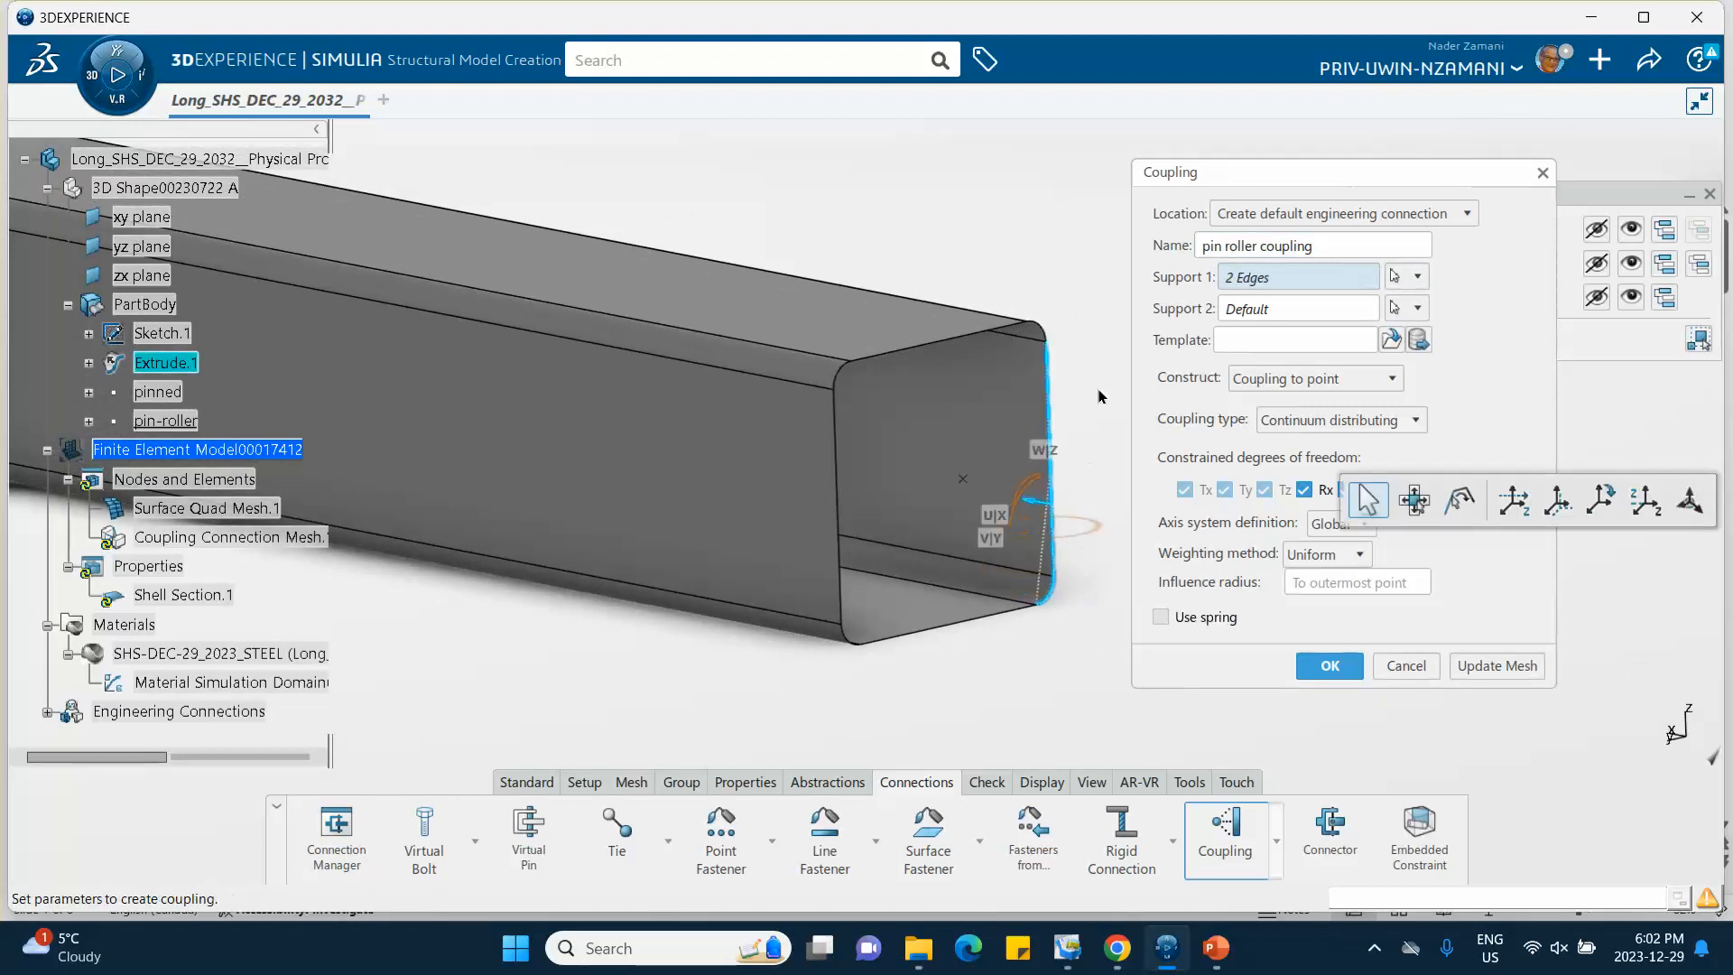
click(1046, 314)
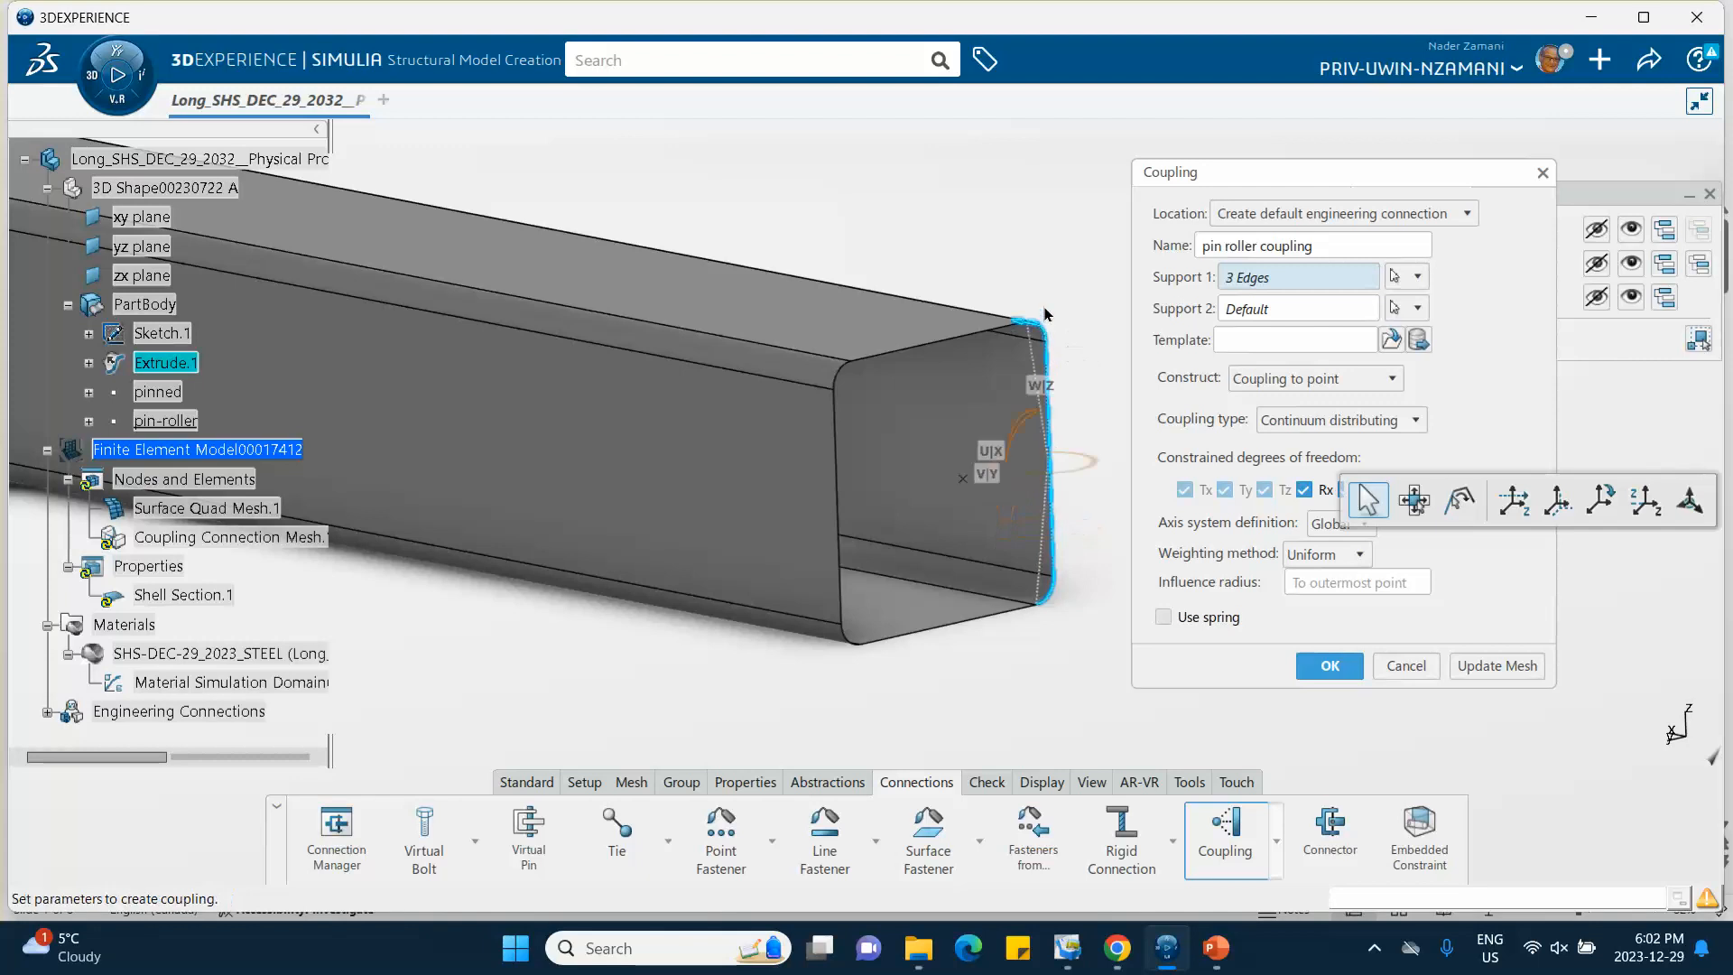
click(944, 343)
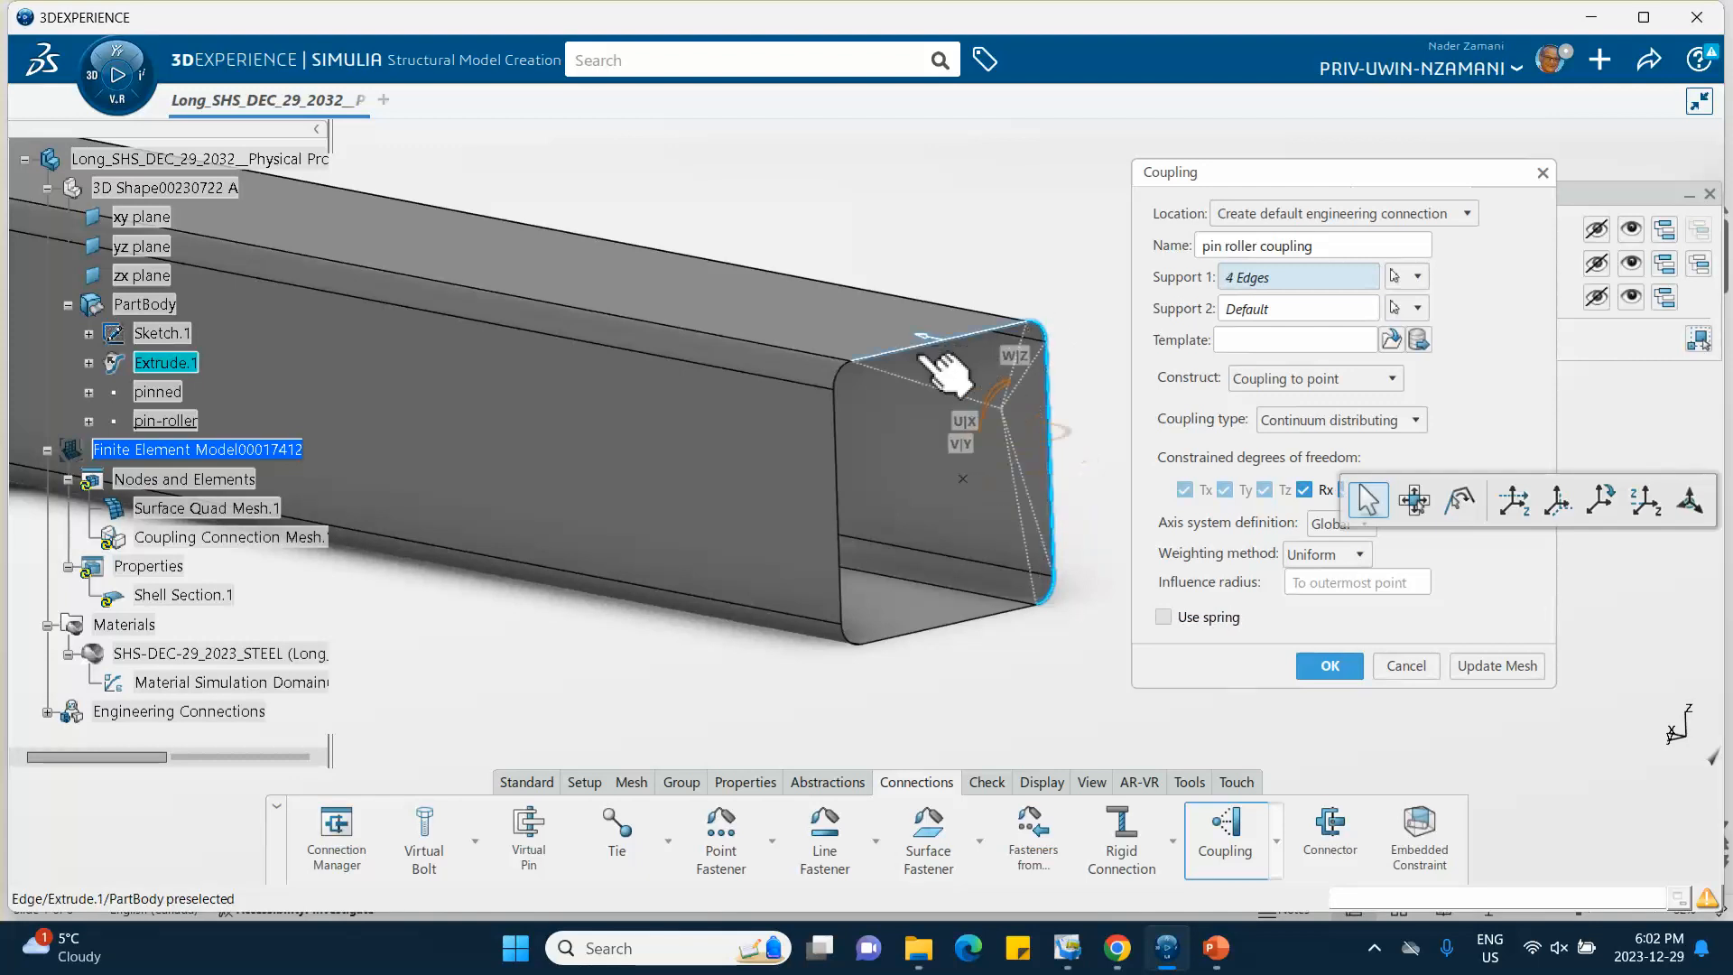
click(844, 379)
click(835, 484)
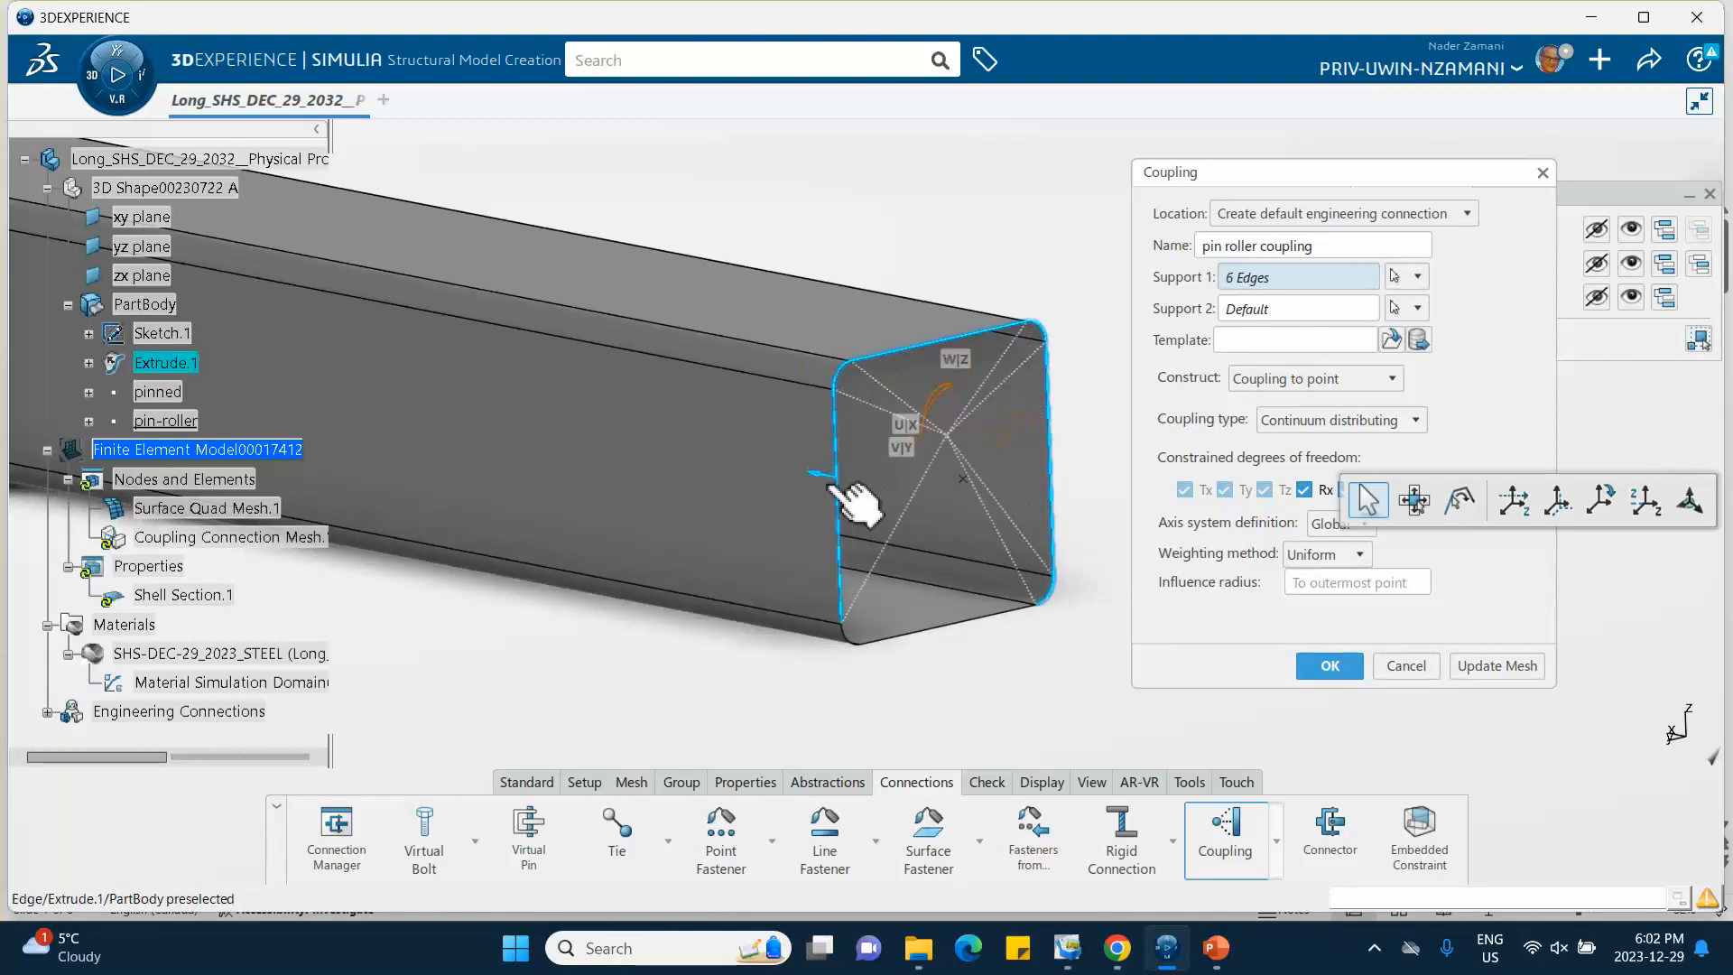
click(851, 641)
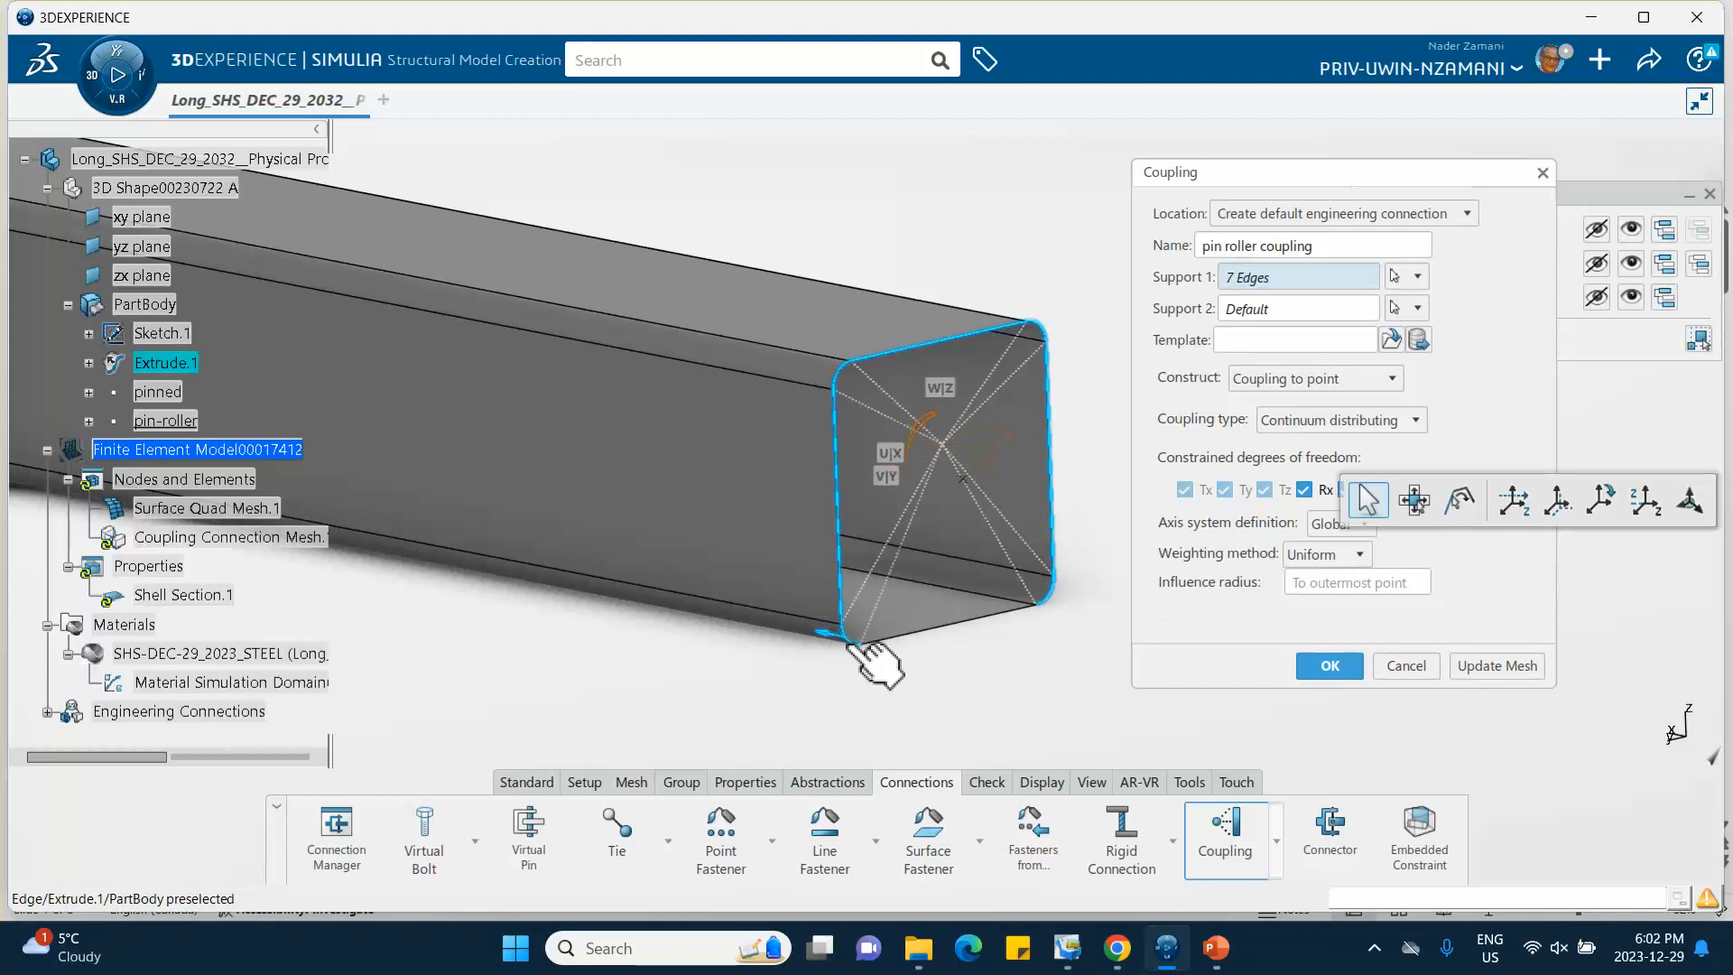
click(918, 637)
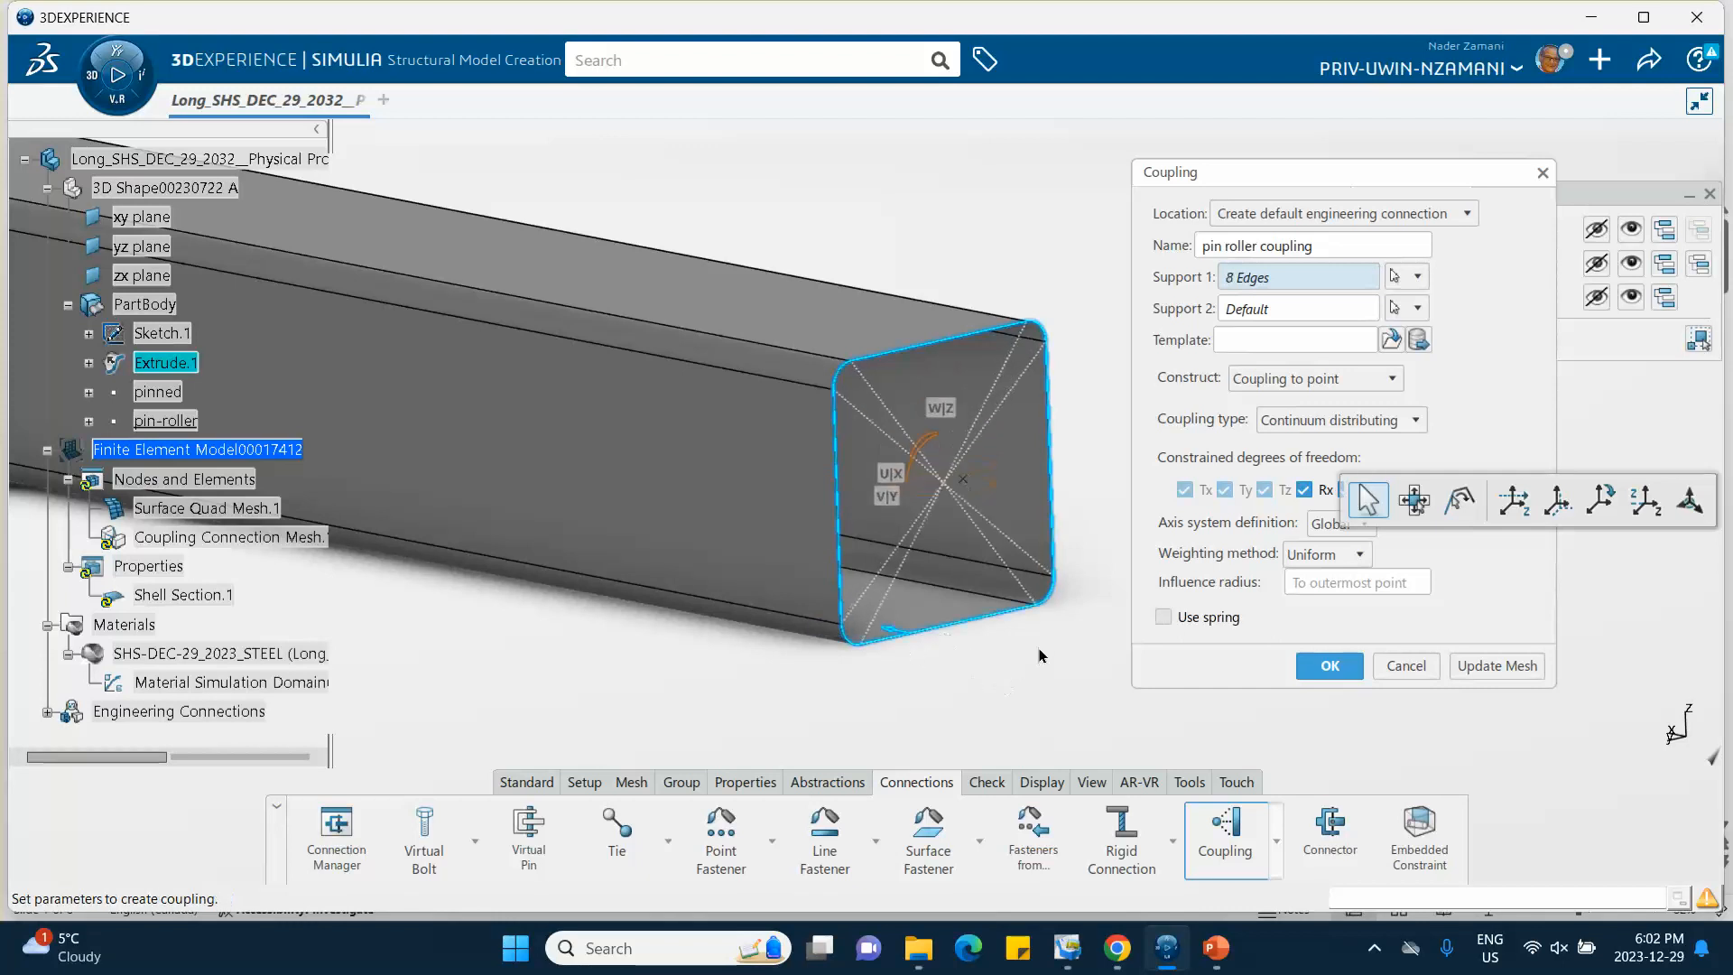
Step: Use the "pin-roller" point as the second support, set the coupling type to Kinematic and create the pin roller coupling
click(1281, 310)
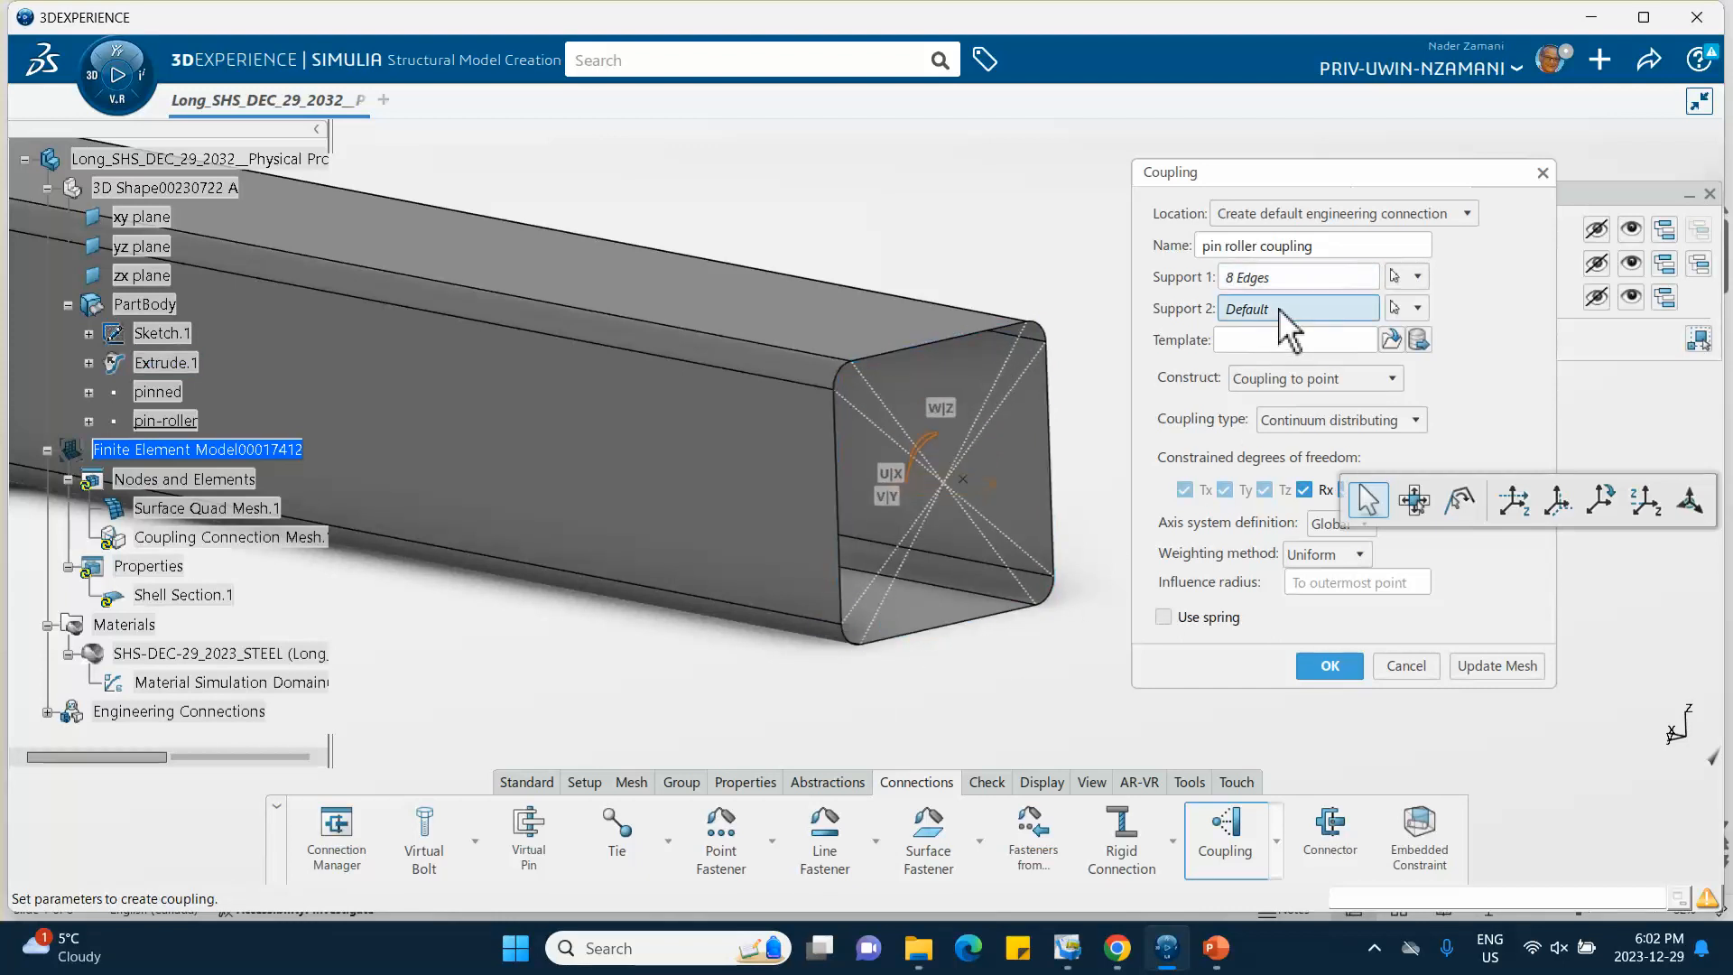
click(192, 422)
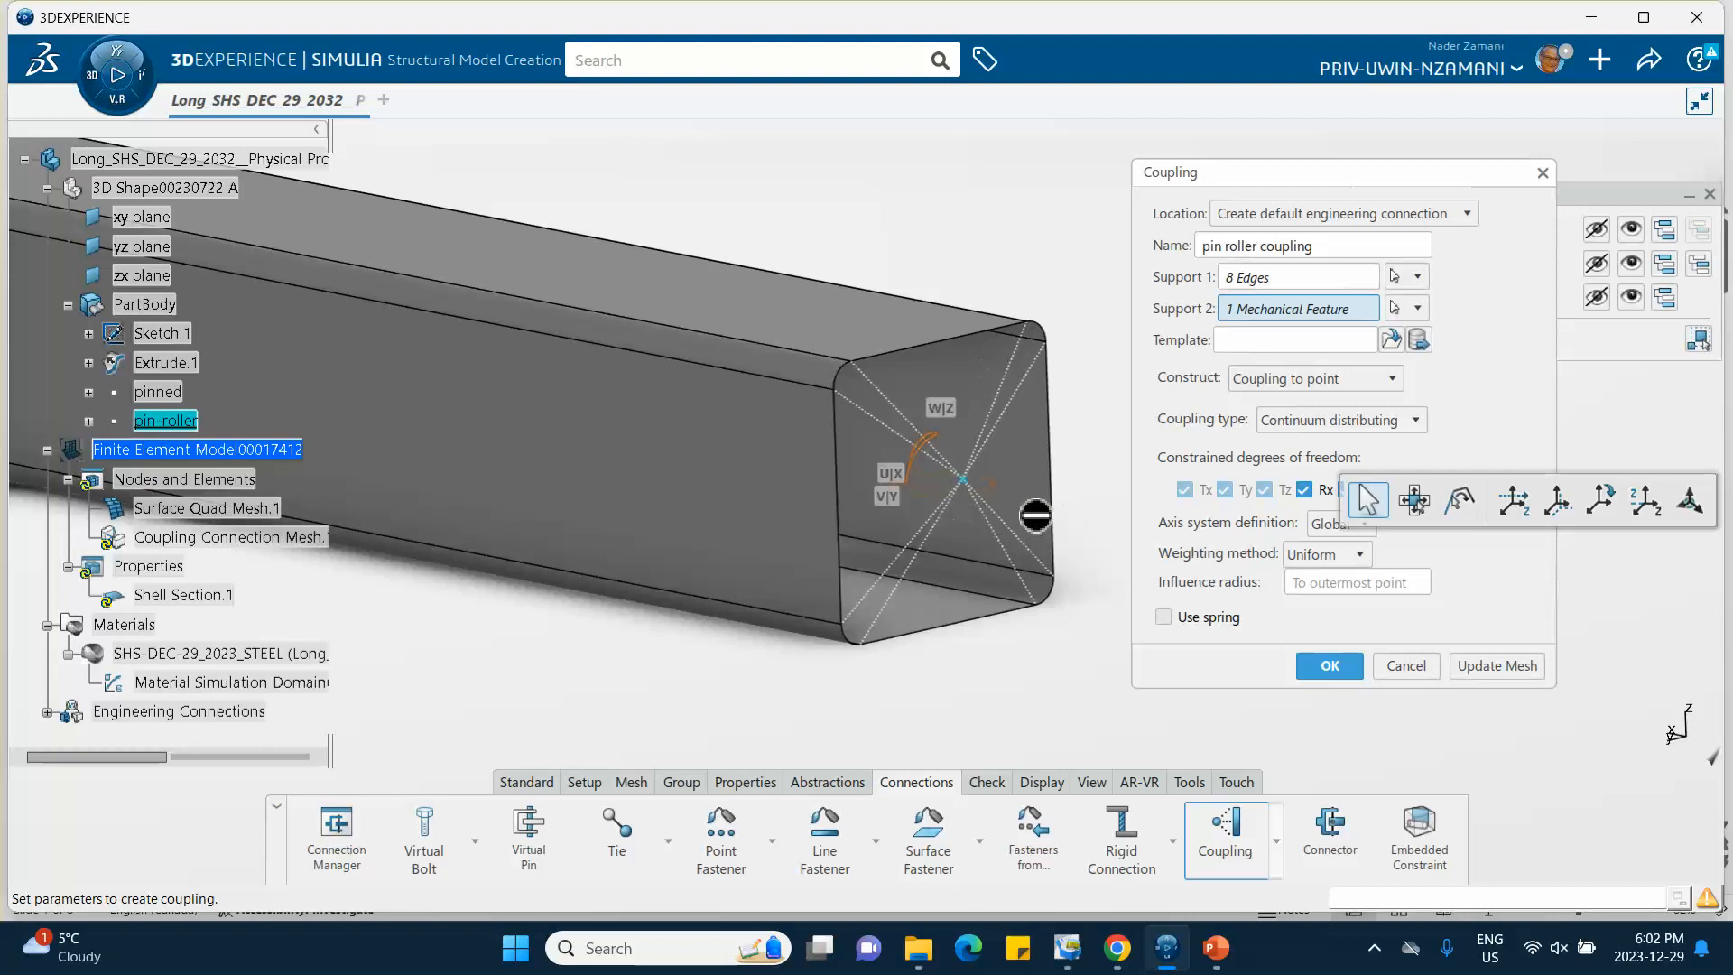
click(1304, 431)
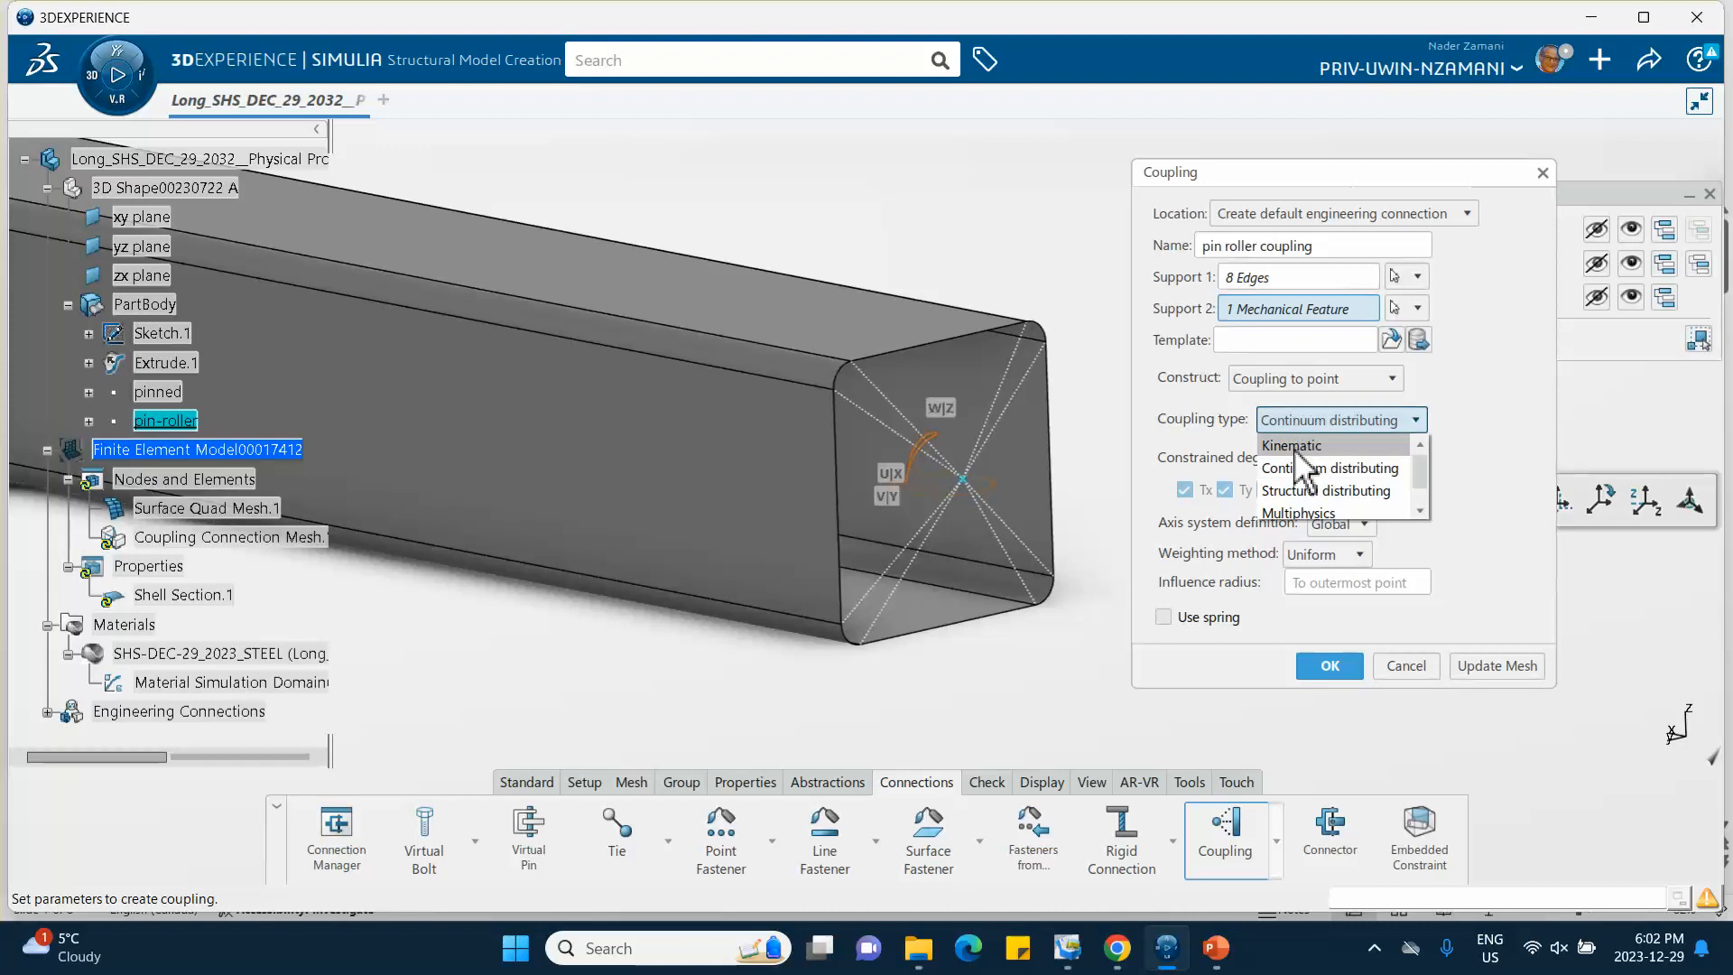
click(1300, 439)
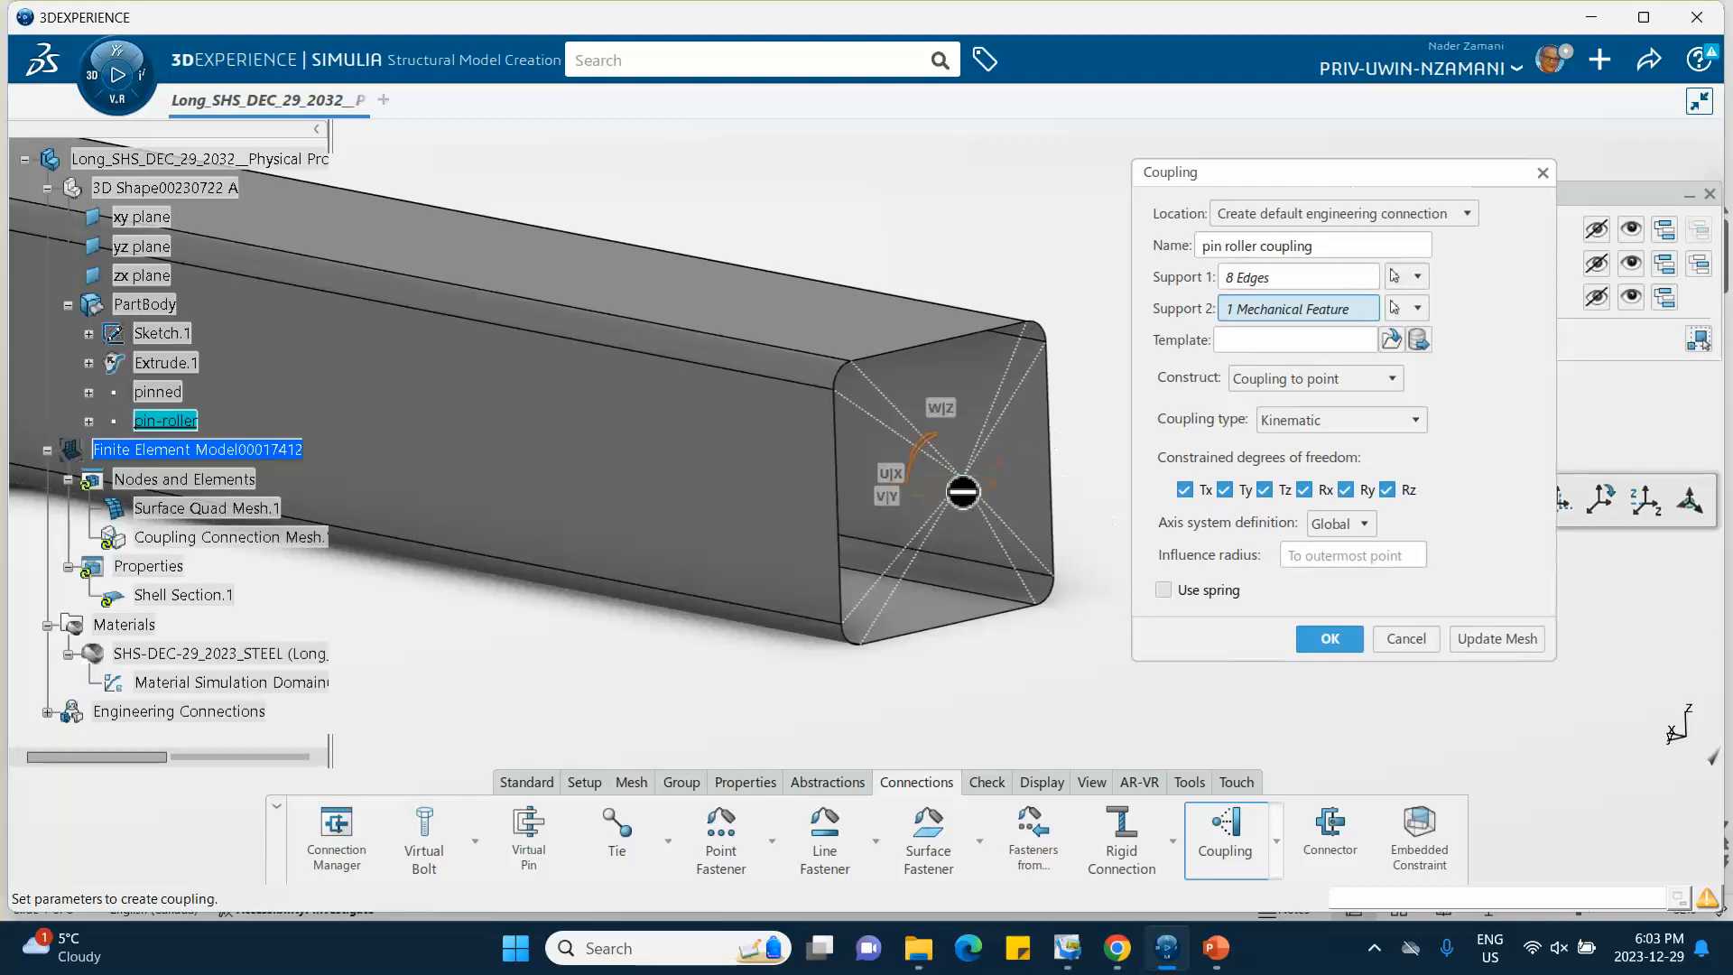
click(1334, 641)
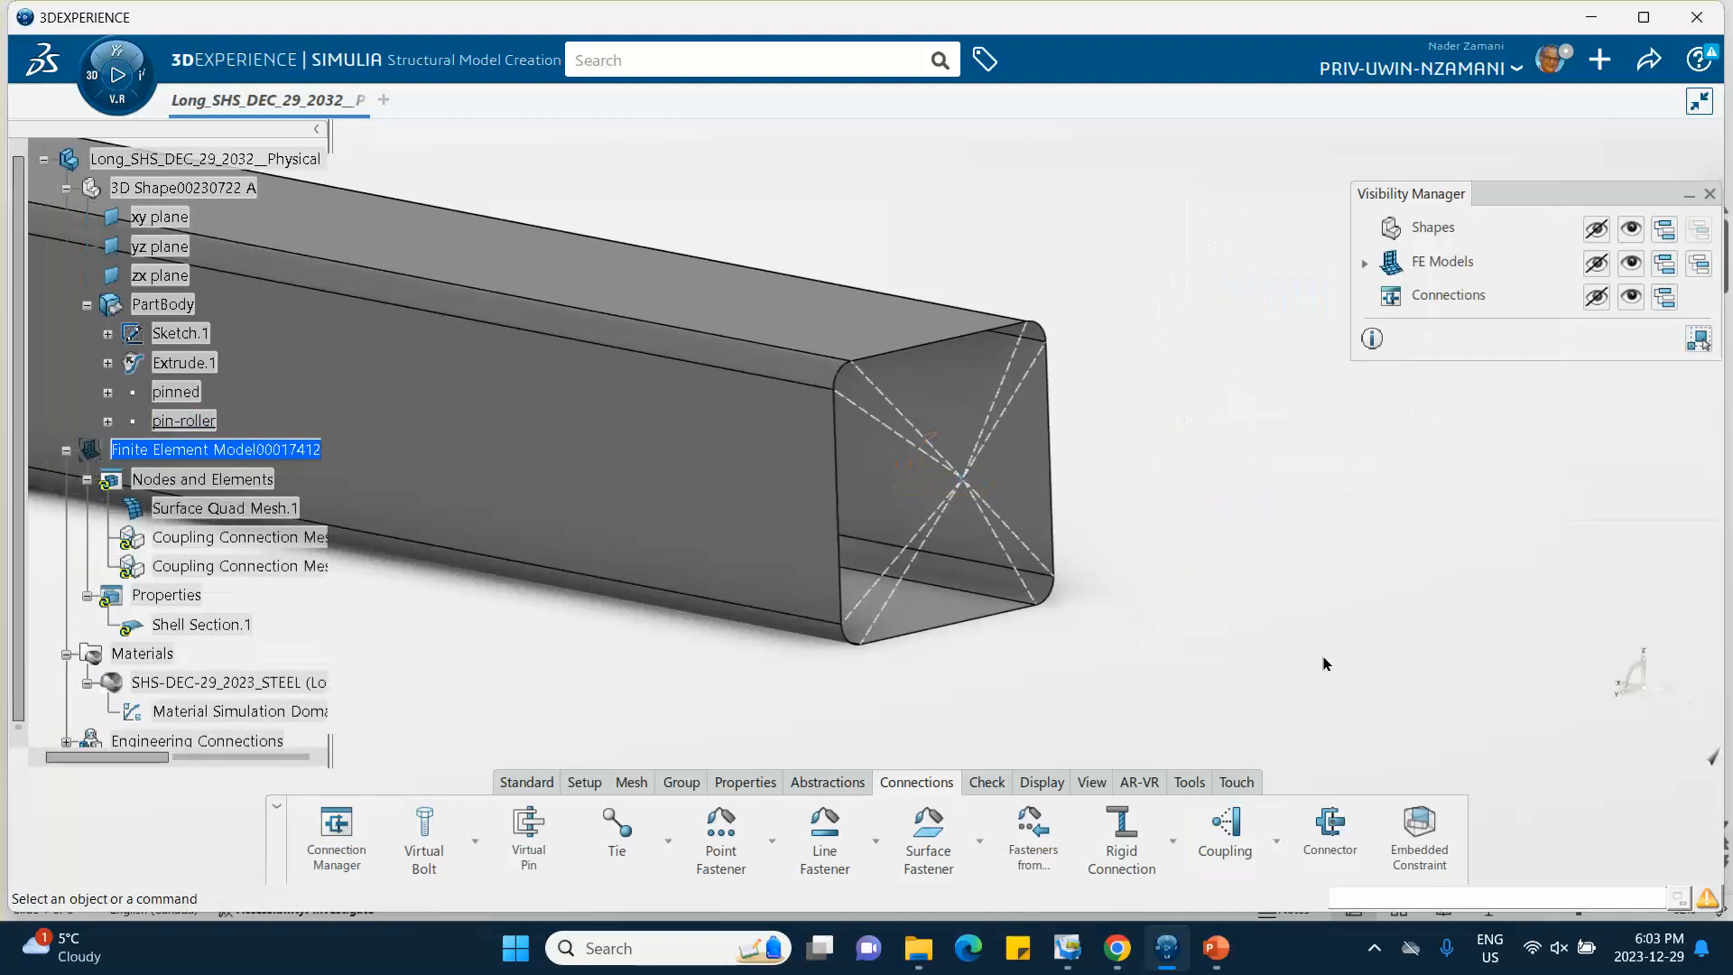
Step: Update the finite element model with its mesh, shell section and both end couplings
middle_drag(637, 458, 943, 536)
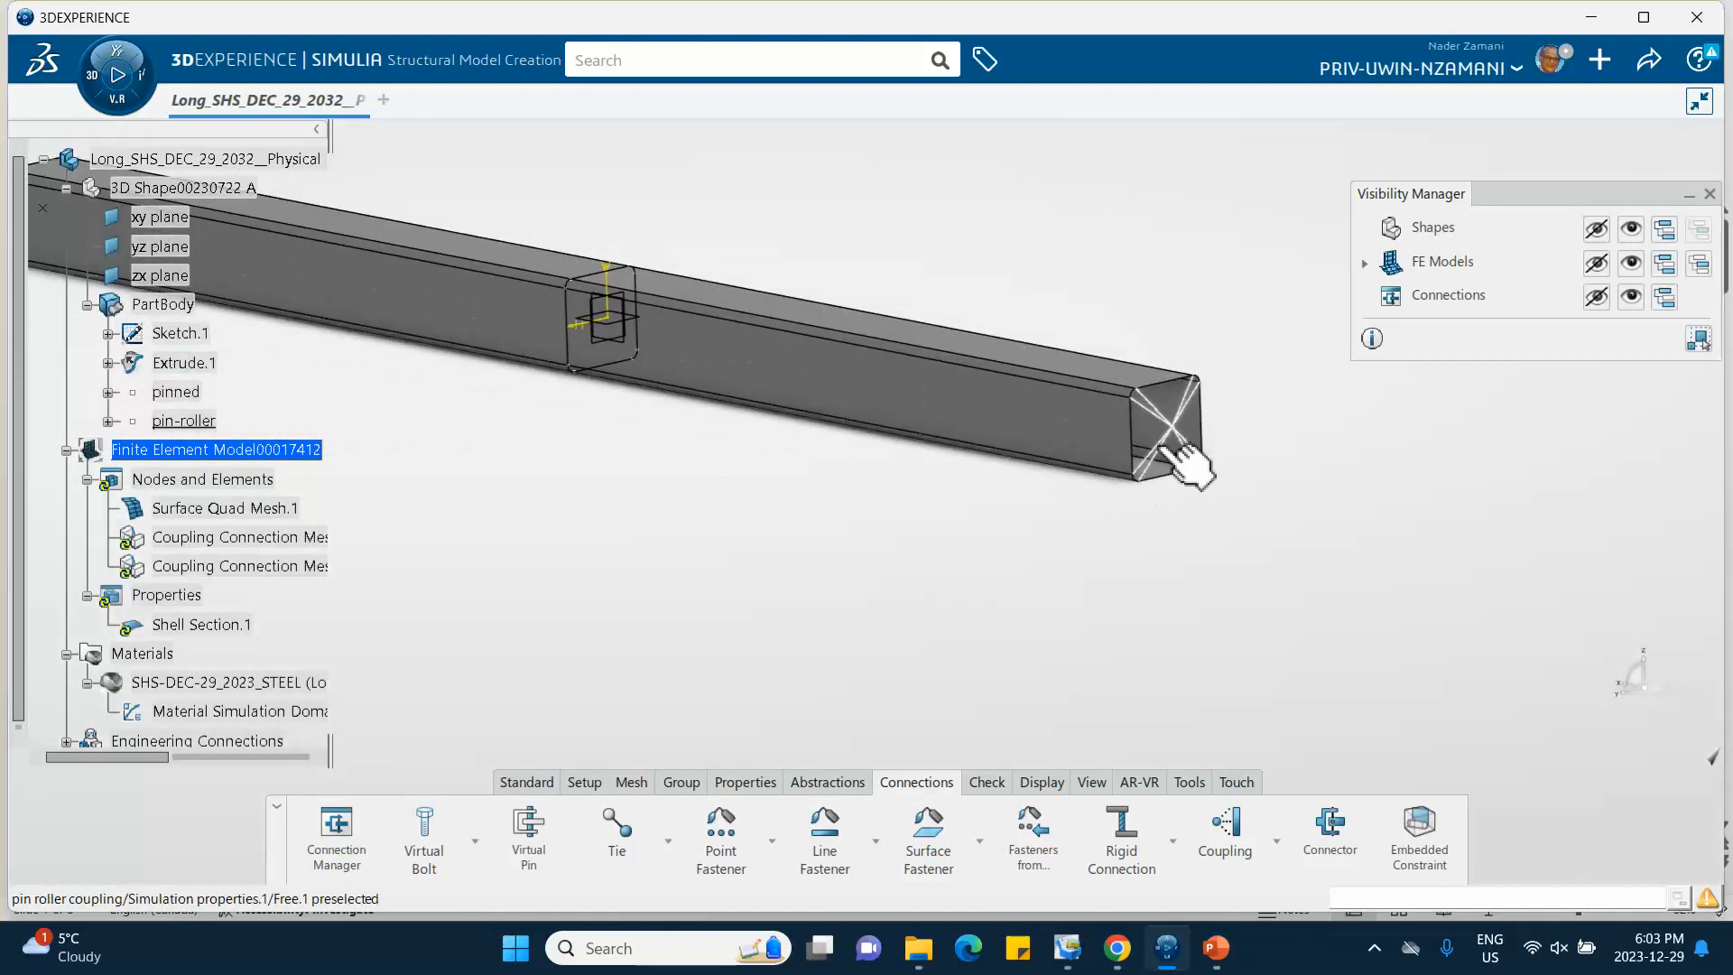
click(536, 783)
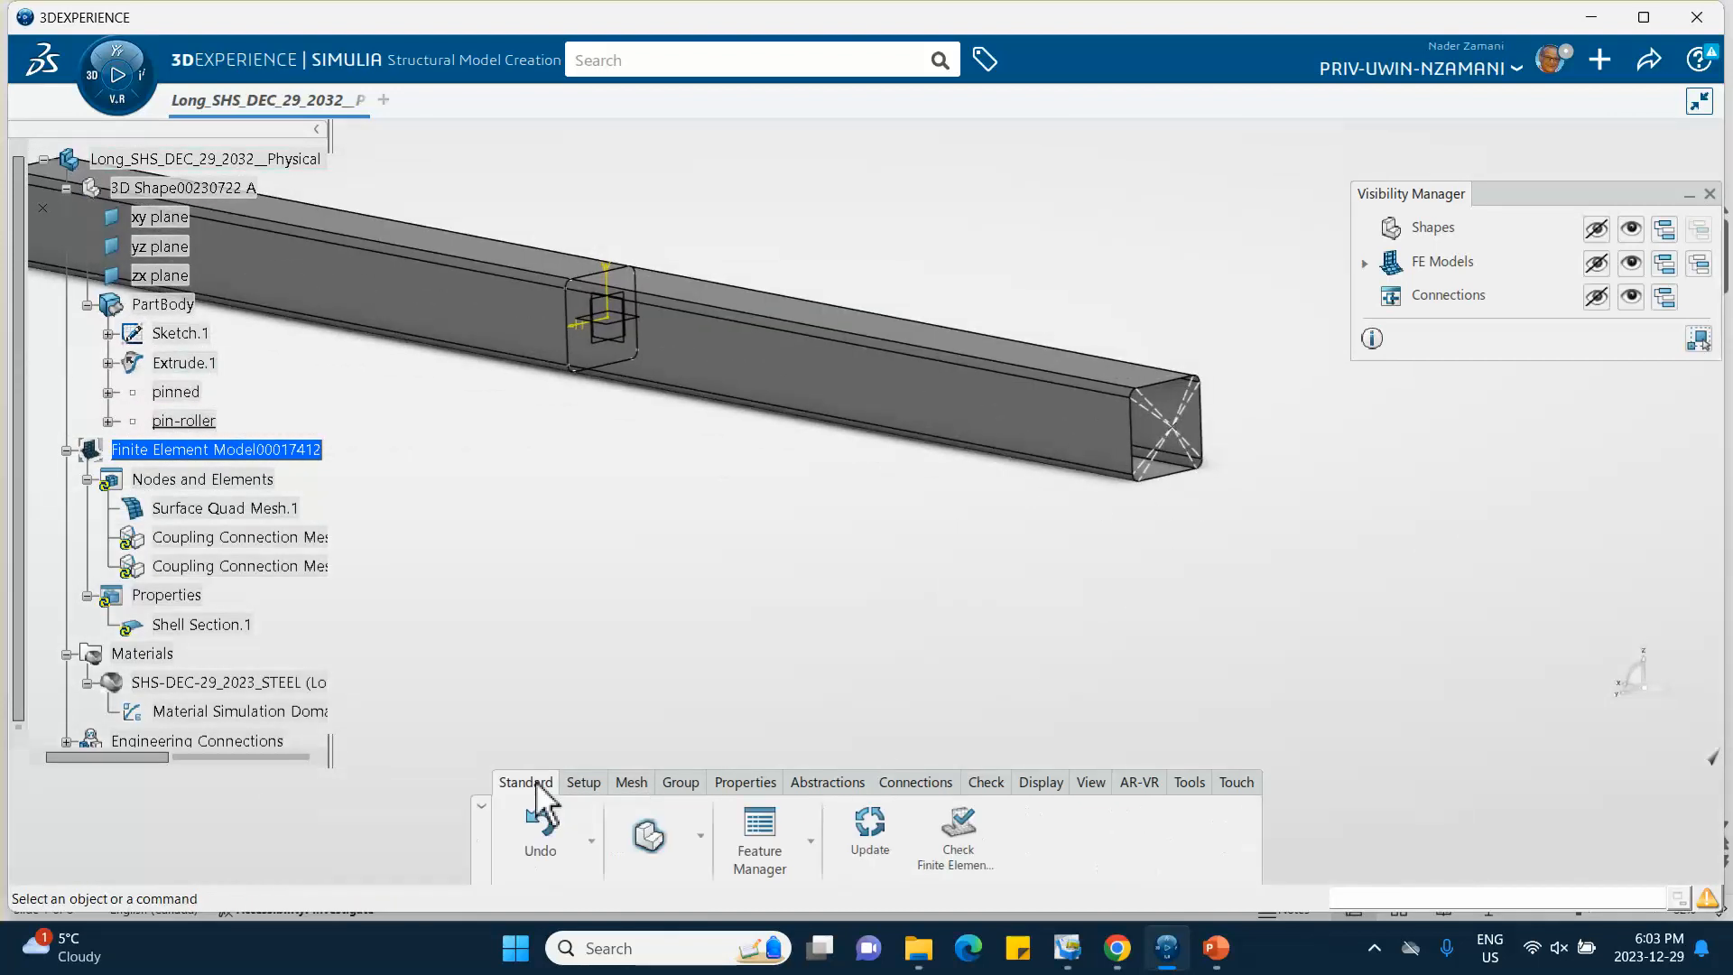
click(870, 829)
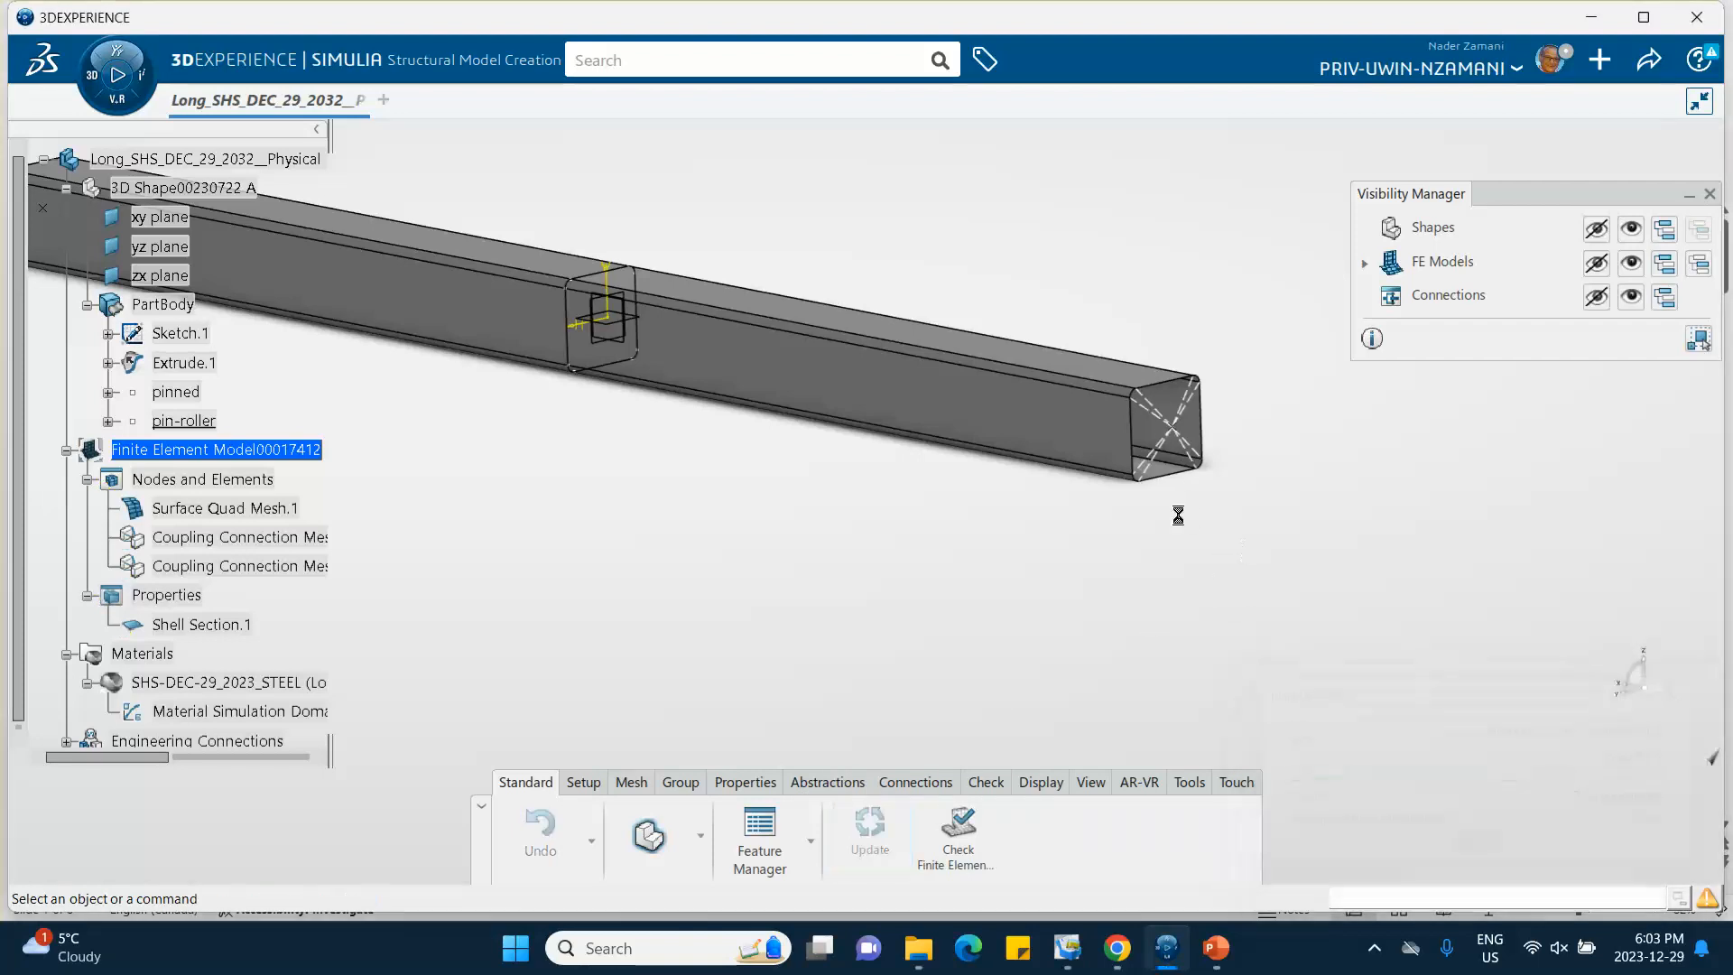
Step: Show the FE models to examine the coupling at the tube's pin-roller end, and hide them again
middle_drag(1178, 564, 1164, 510)
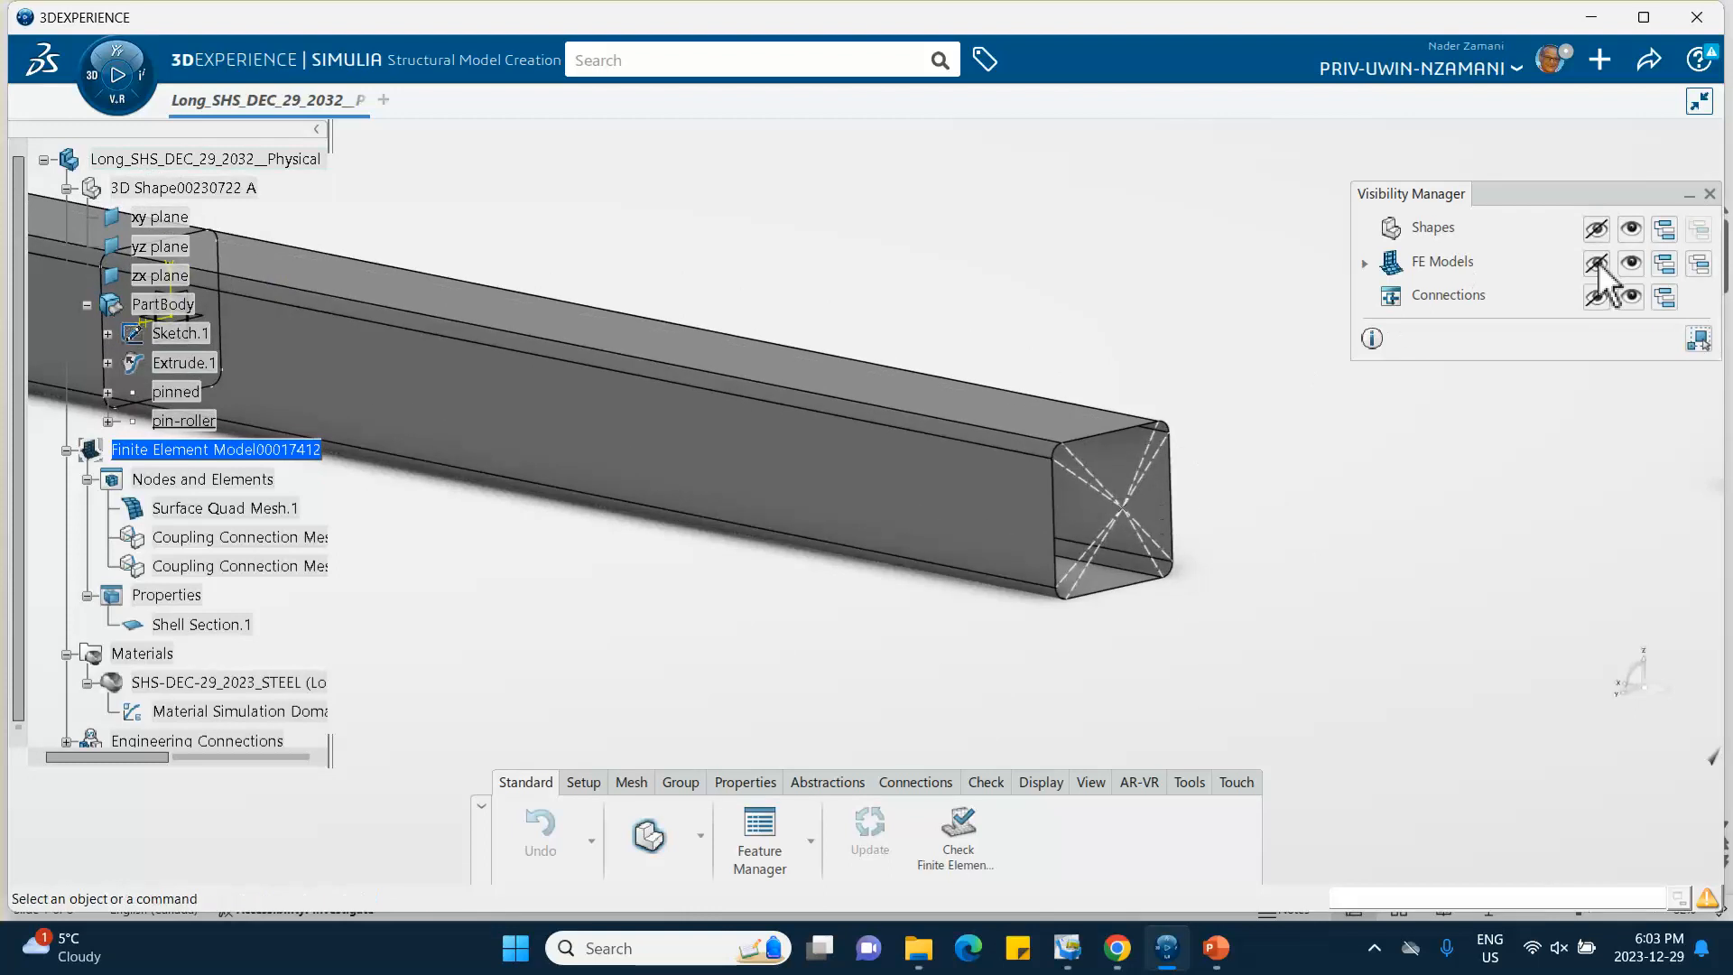
click(1629, 261)
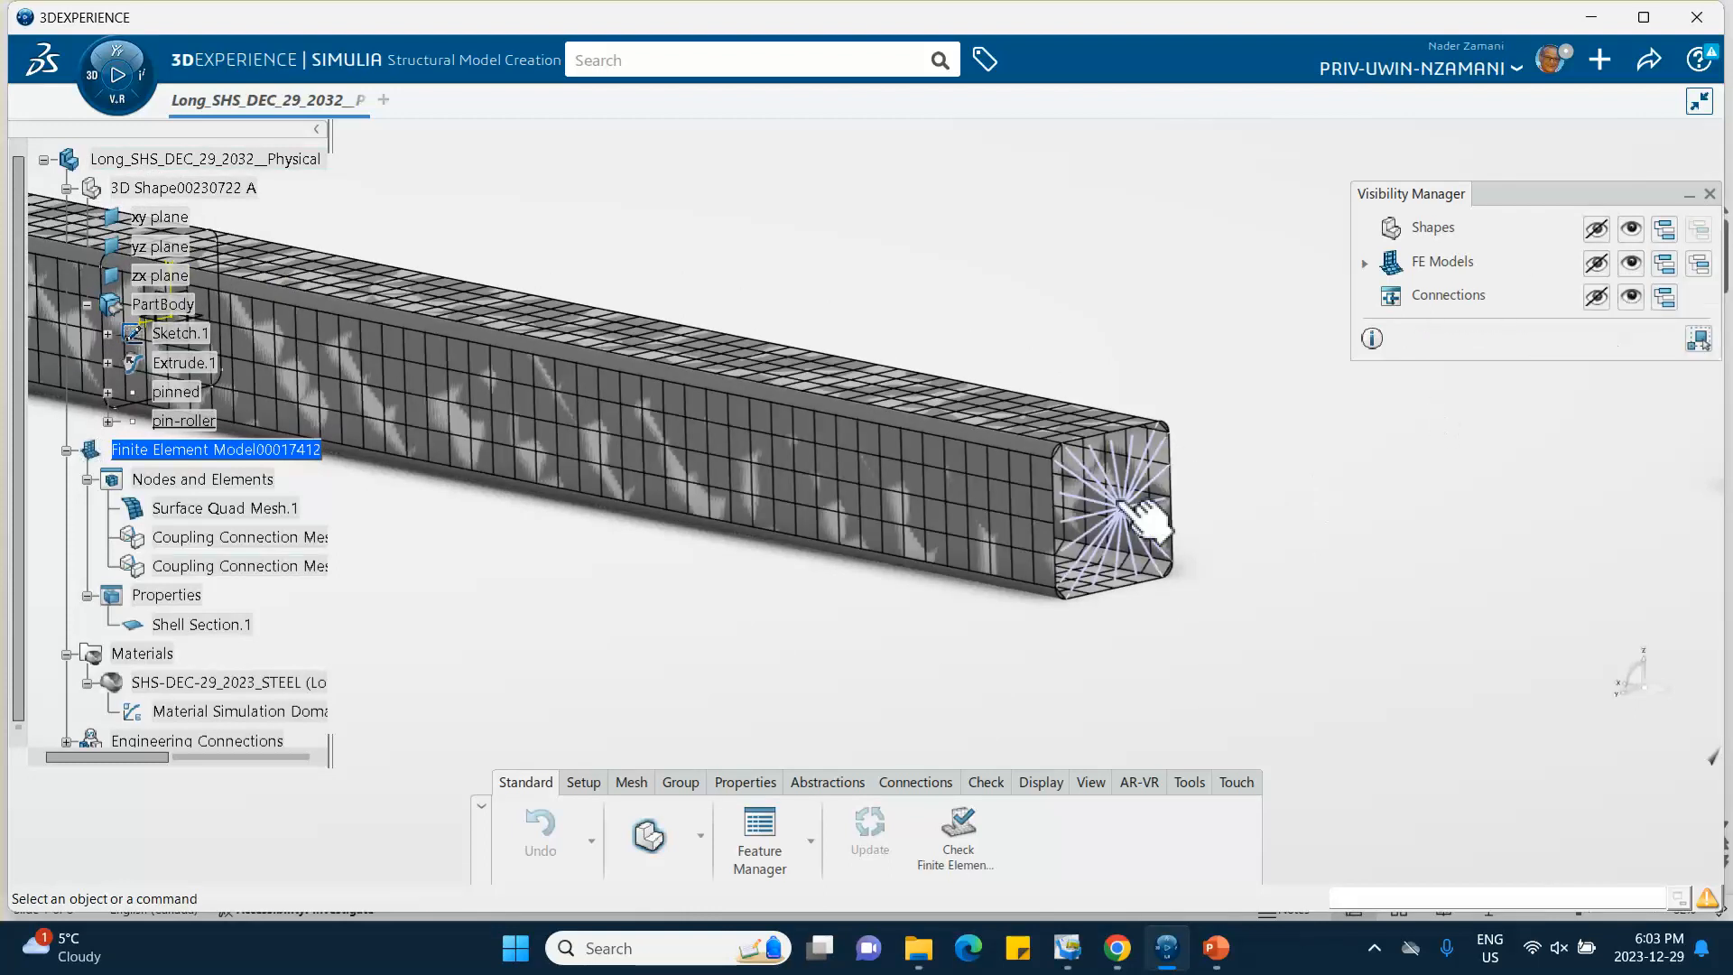
click(1596, 263)
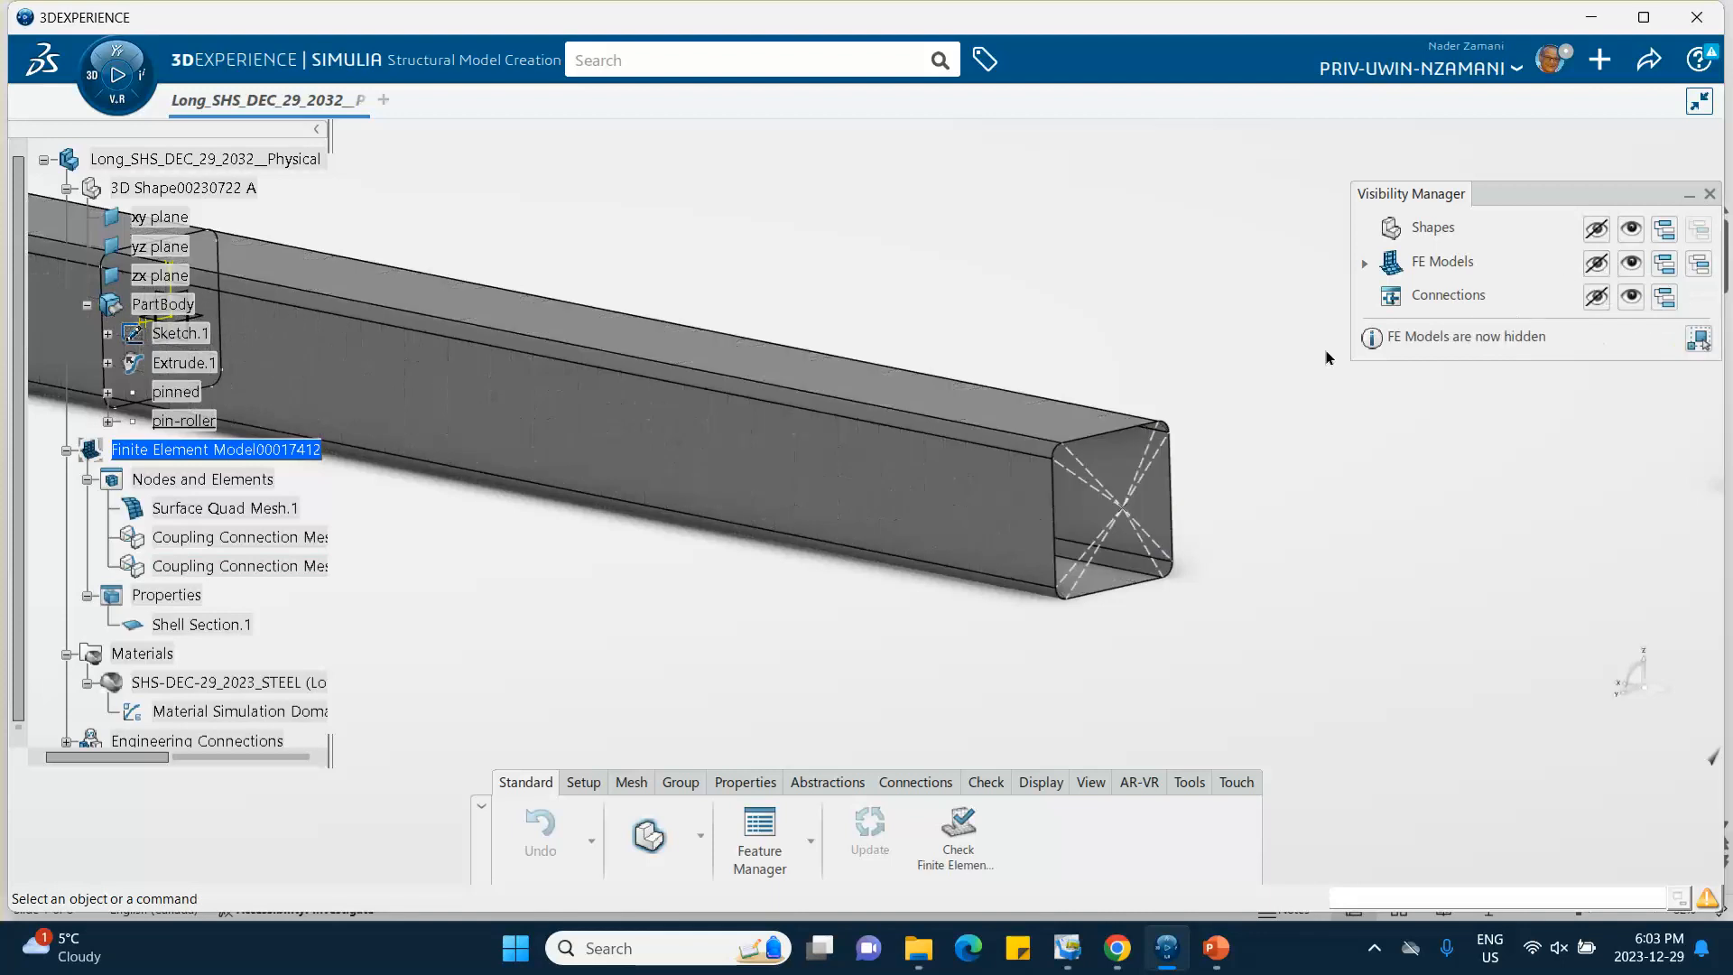
middle_drag(1124, 323, 1180, 488)
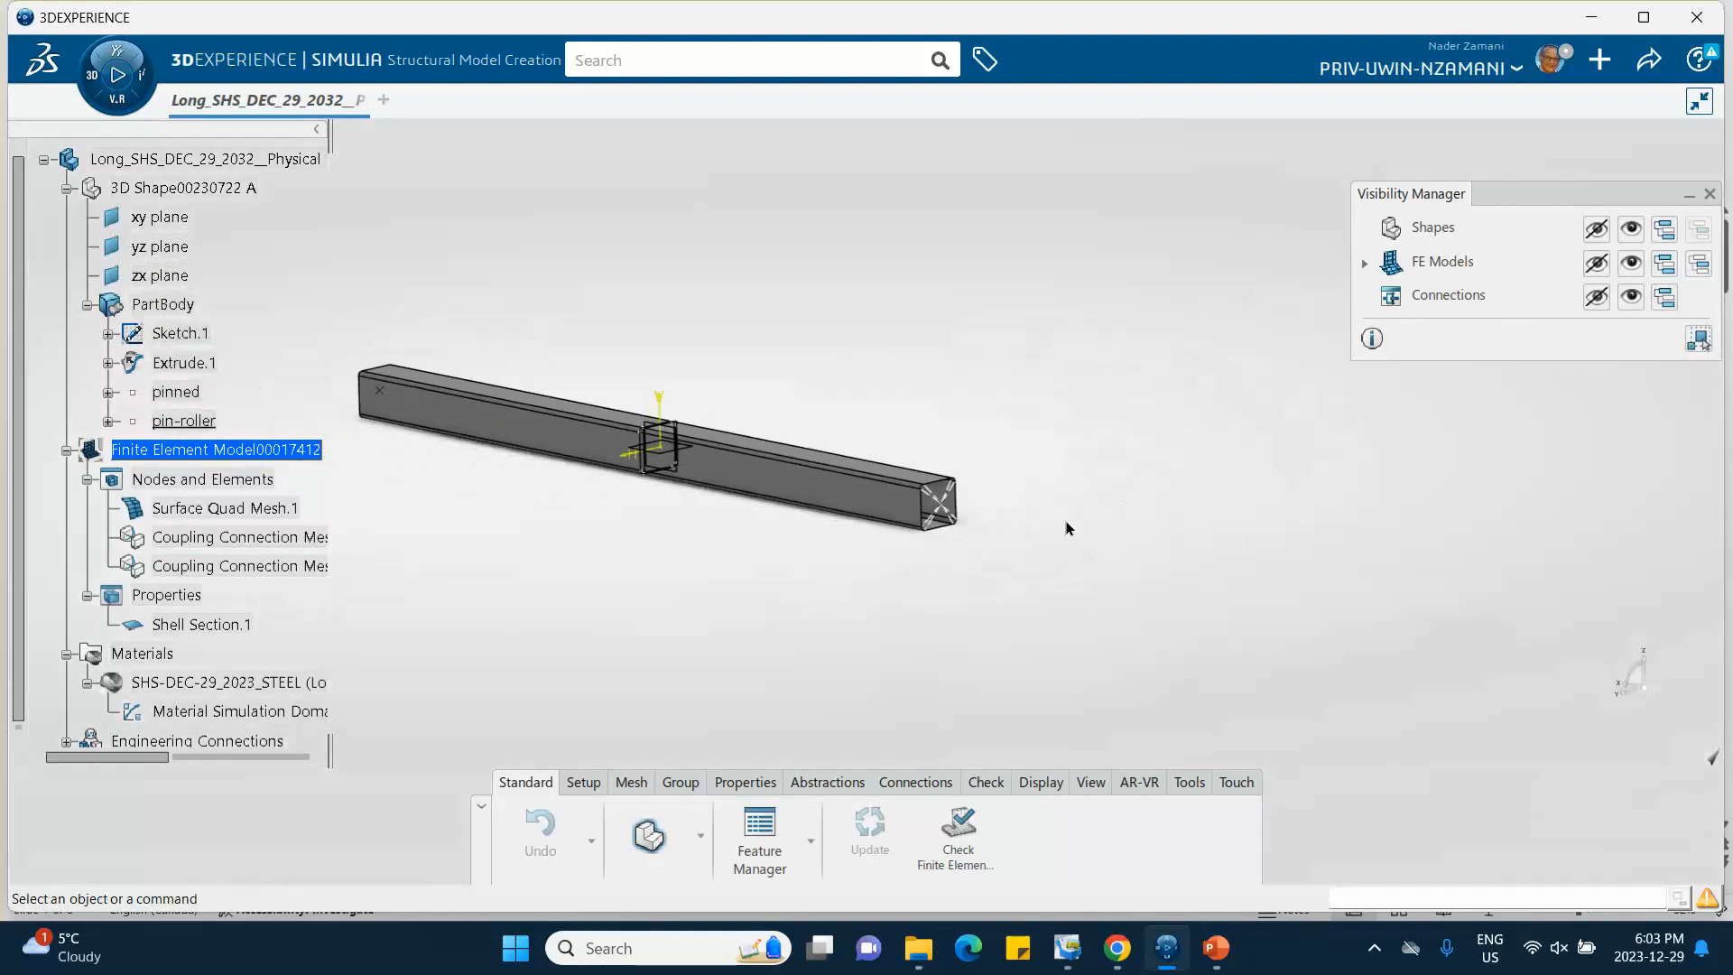
Step: Save the structural model with its updated finite element model
middle_drag(1074, 523, 1165, 448)
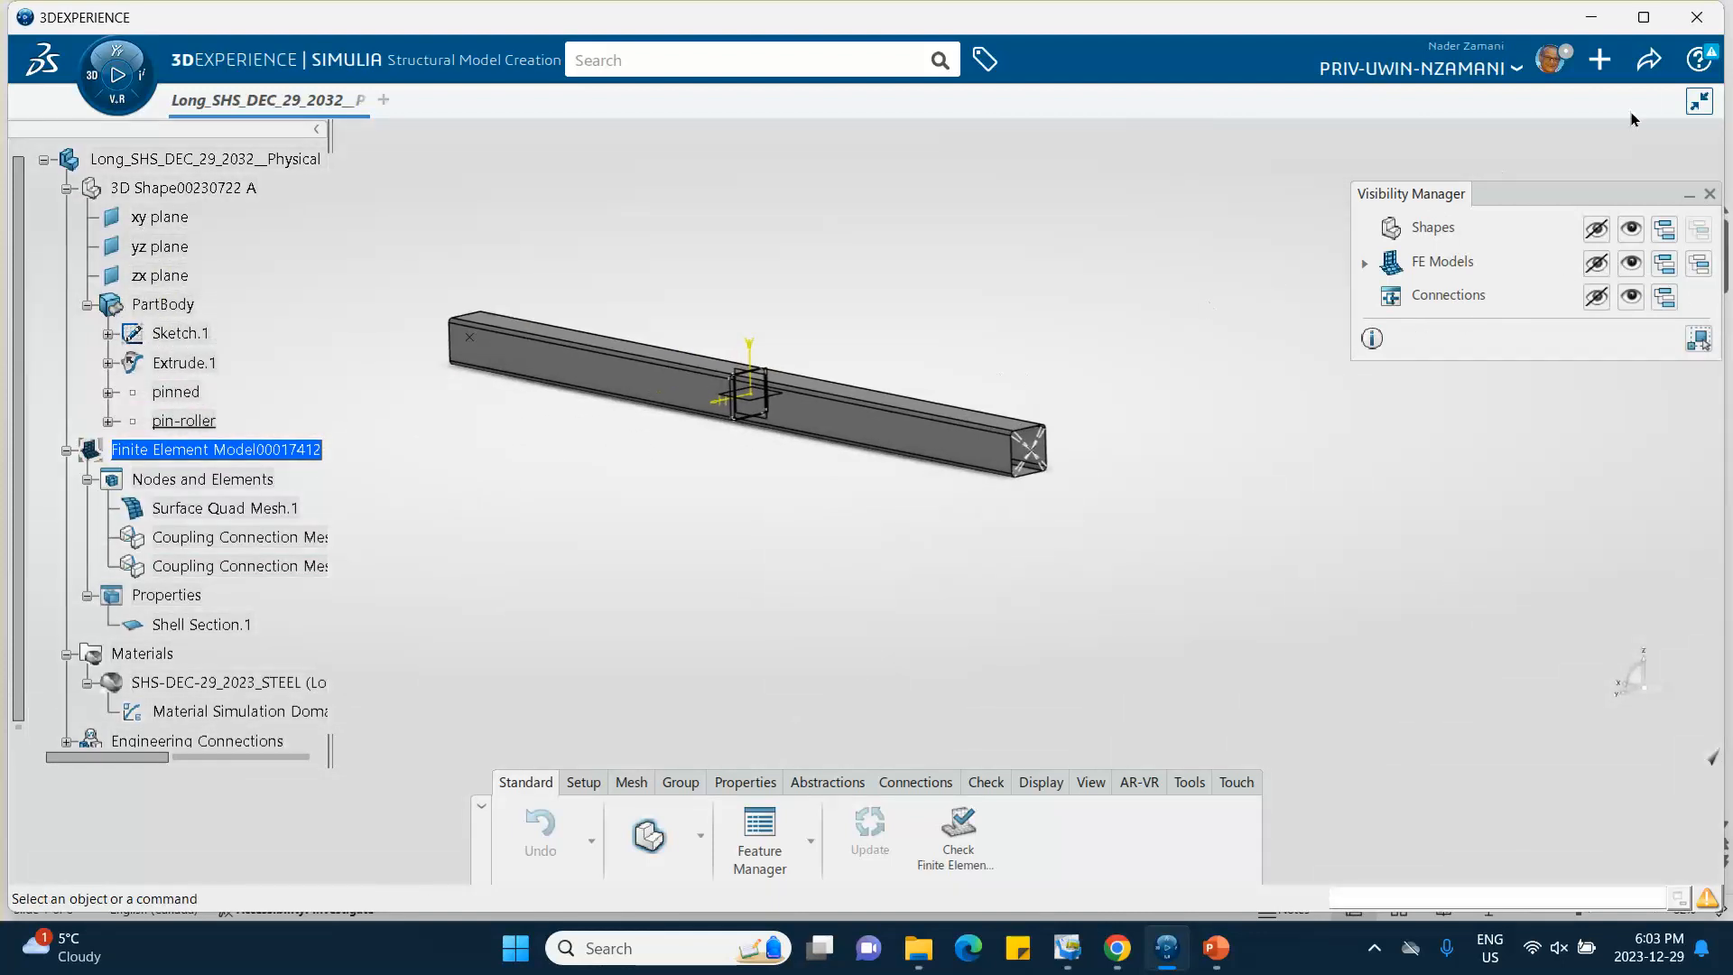
click(1644, 62)
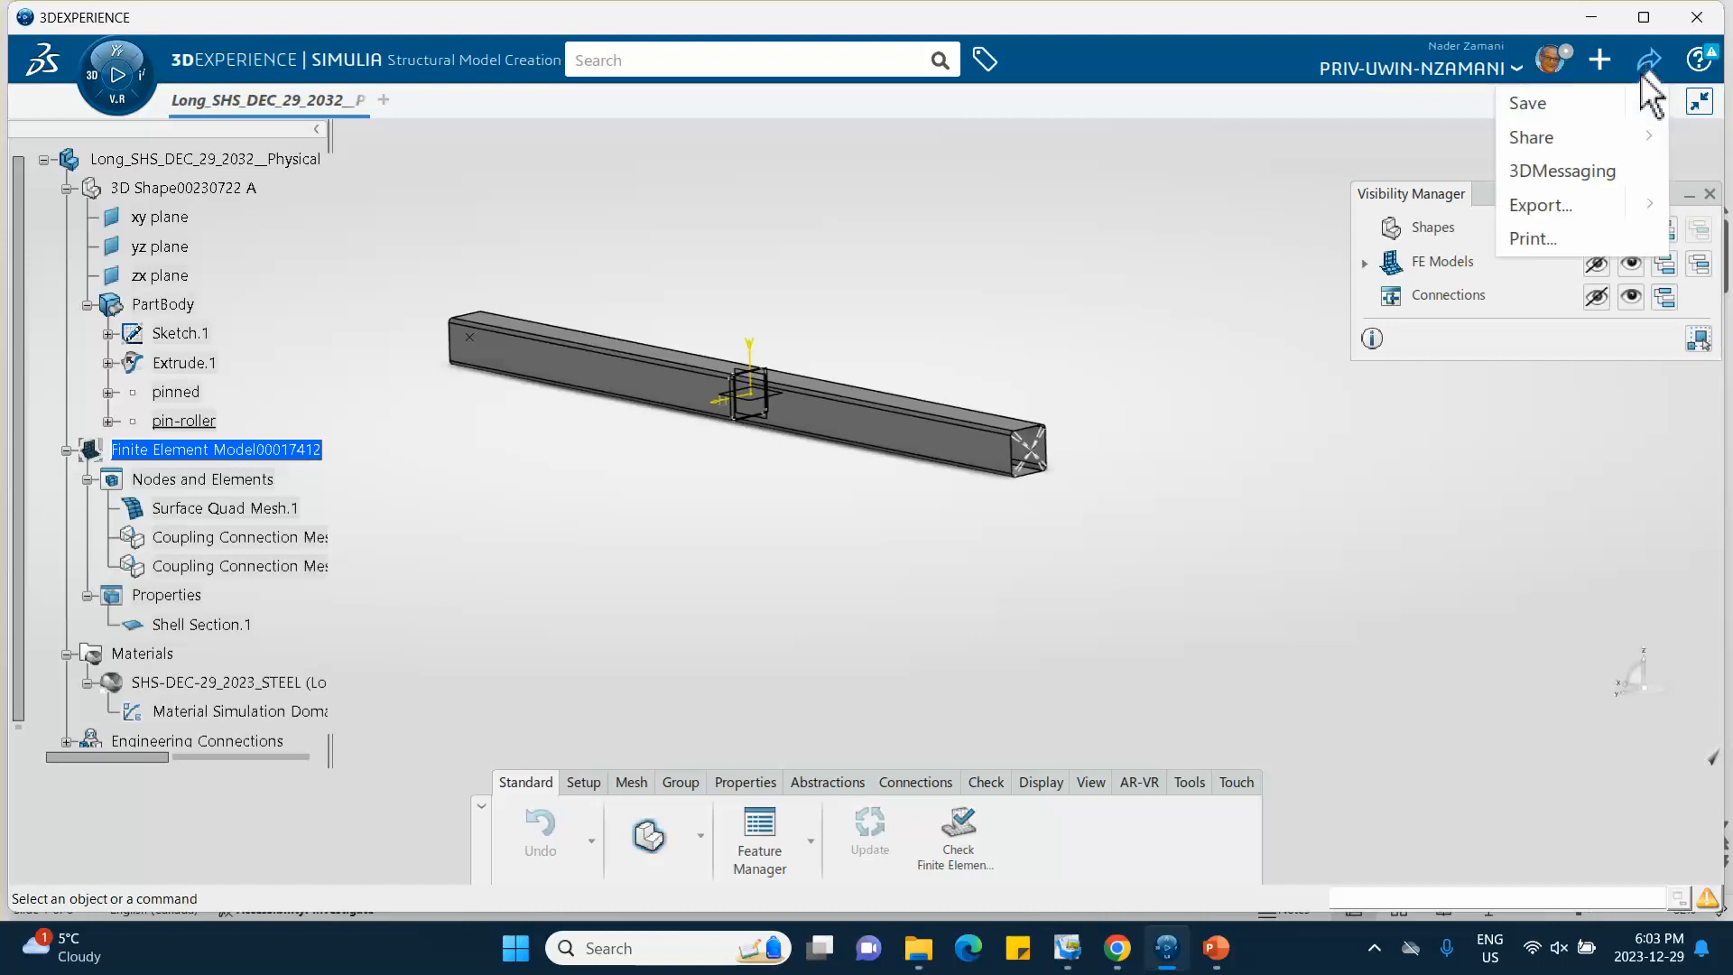
click(1524, 104)
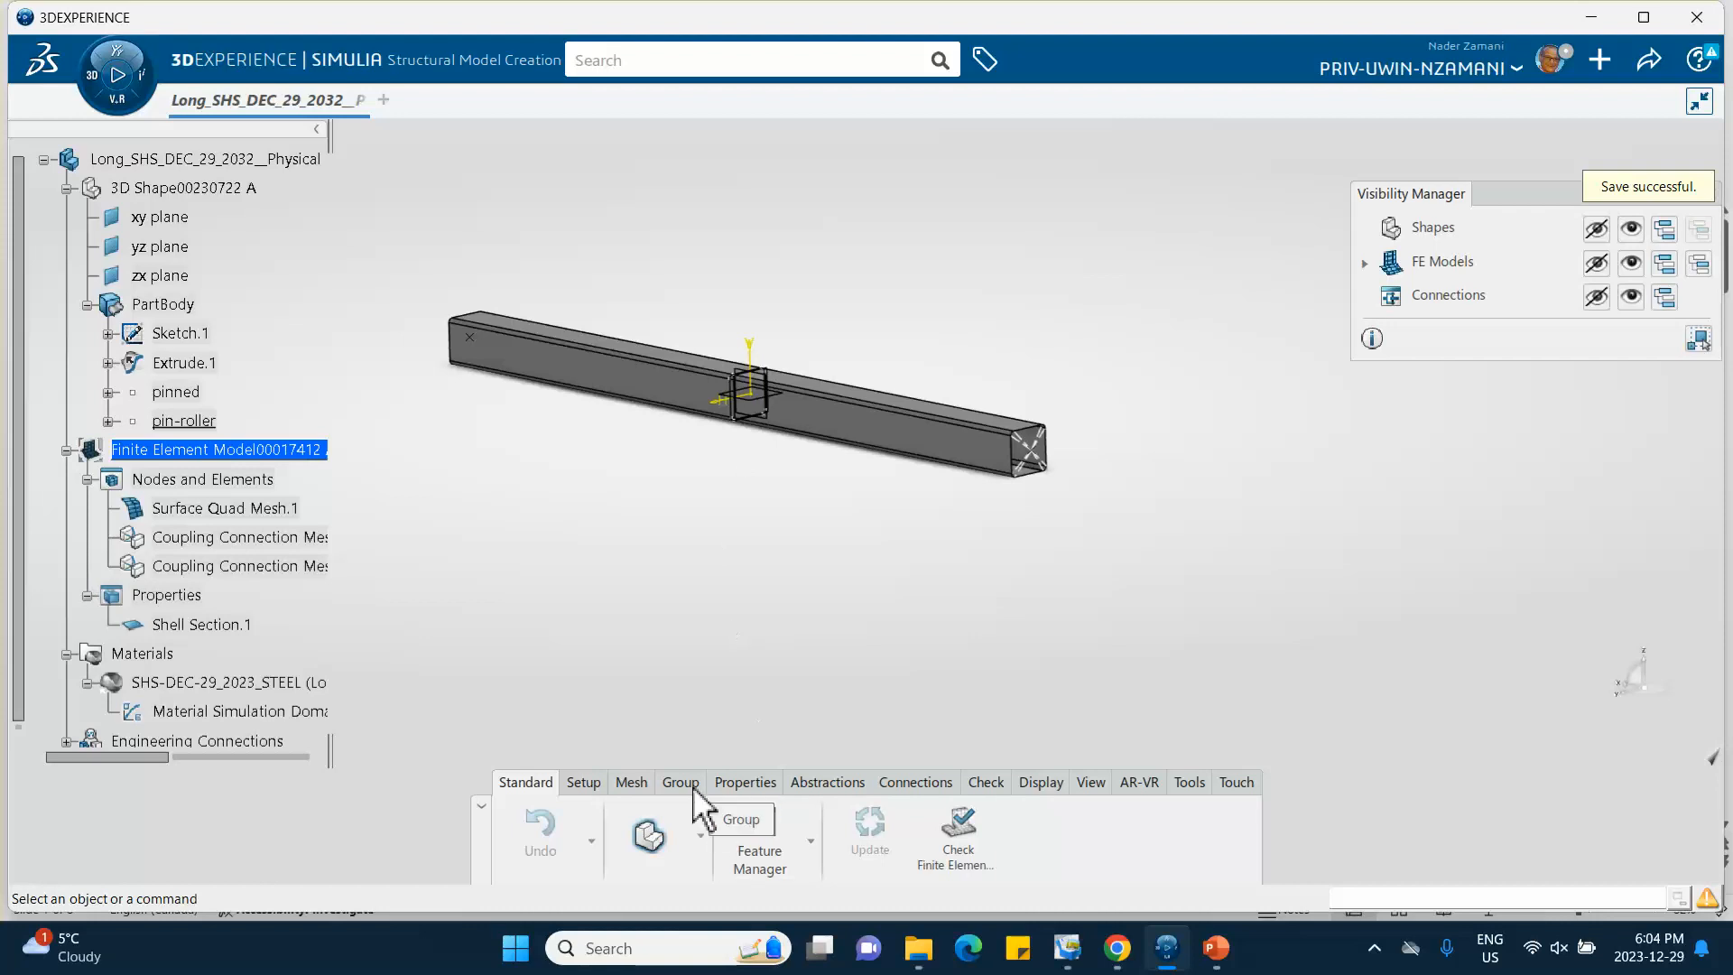
Step: Show the FE models and hide all shapes to display the tube's mesh on its own
click(1593, 265)
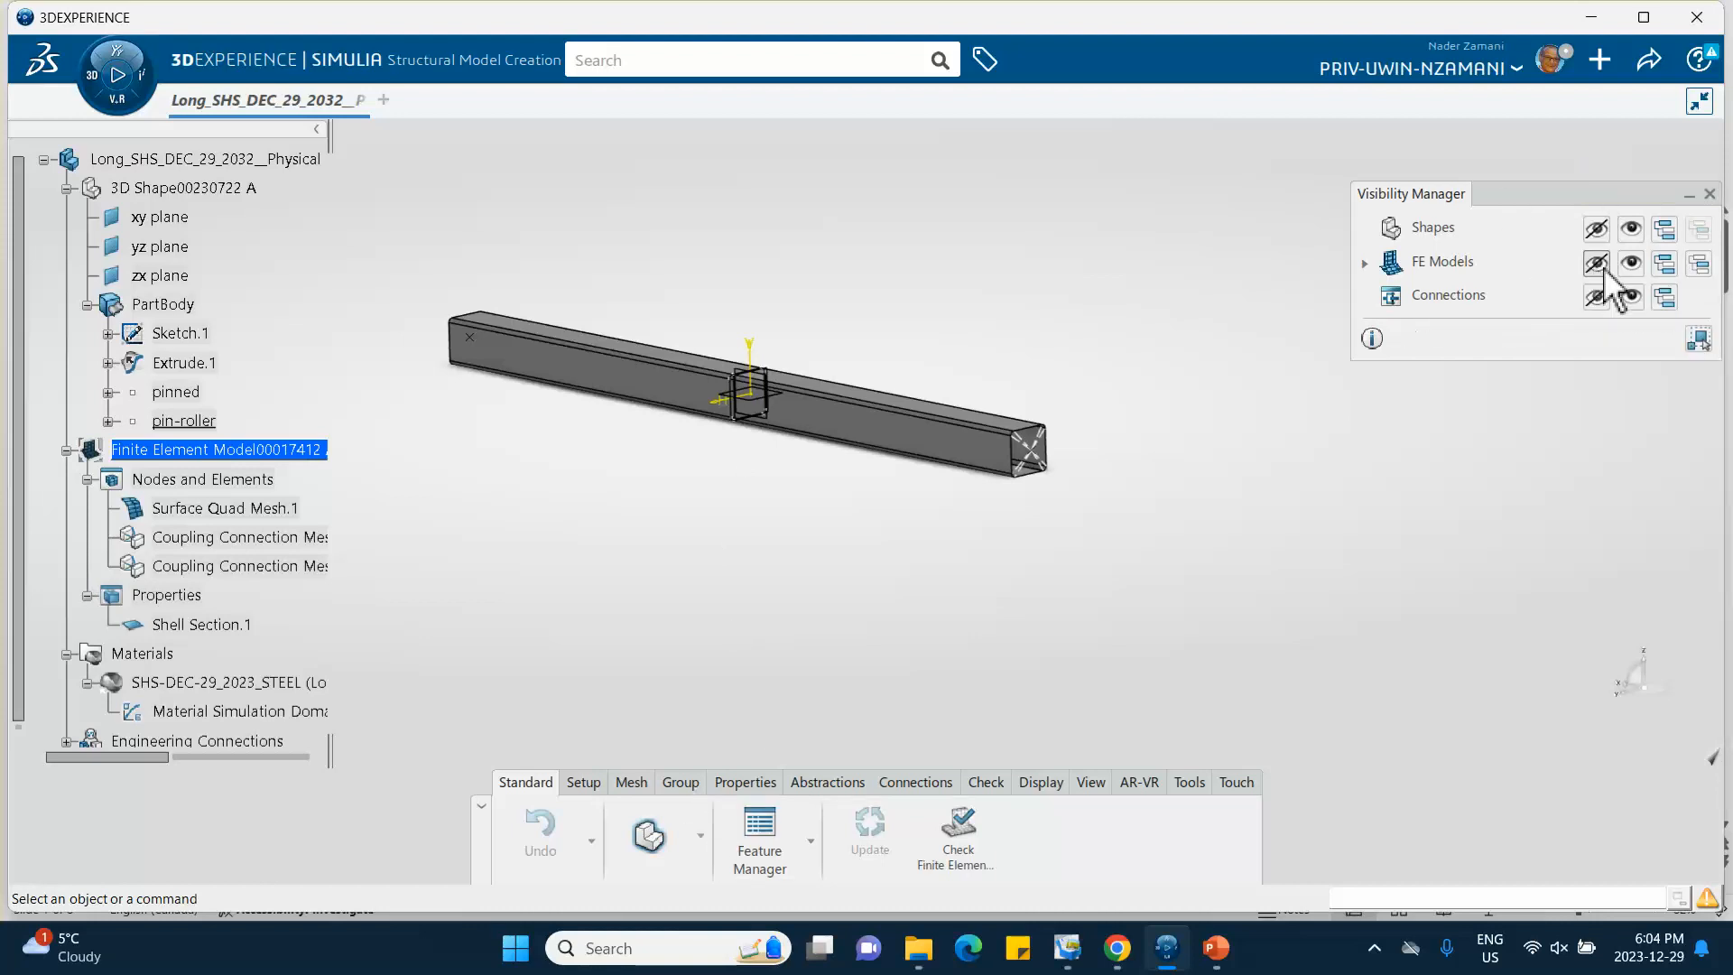
click(1630, 262)
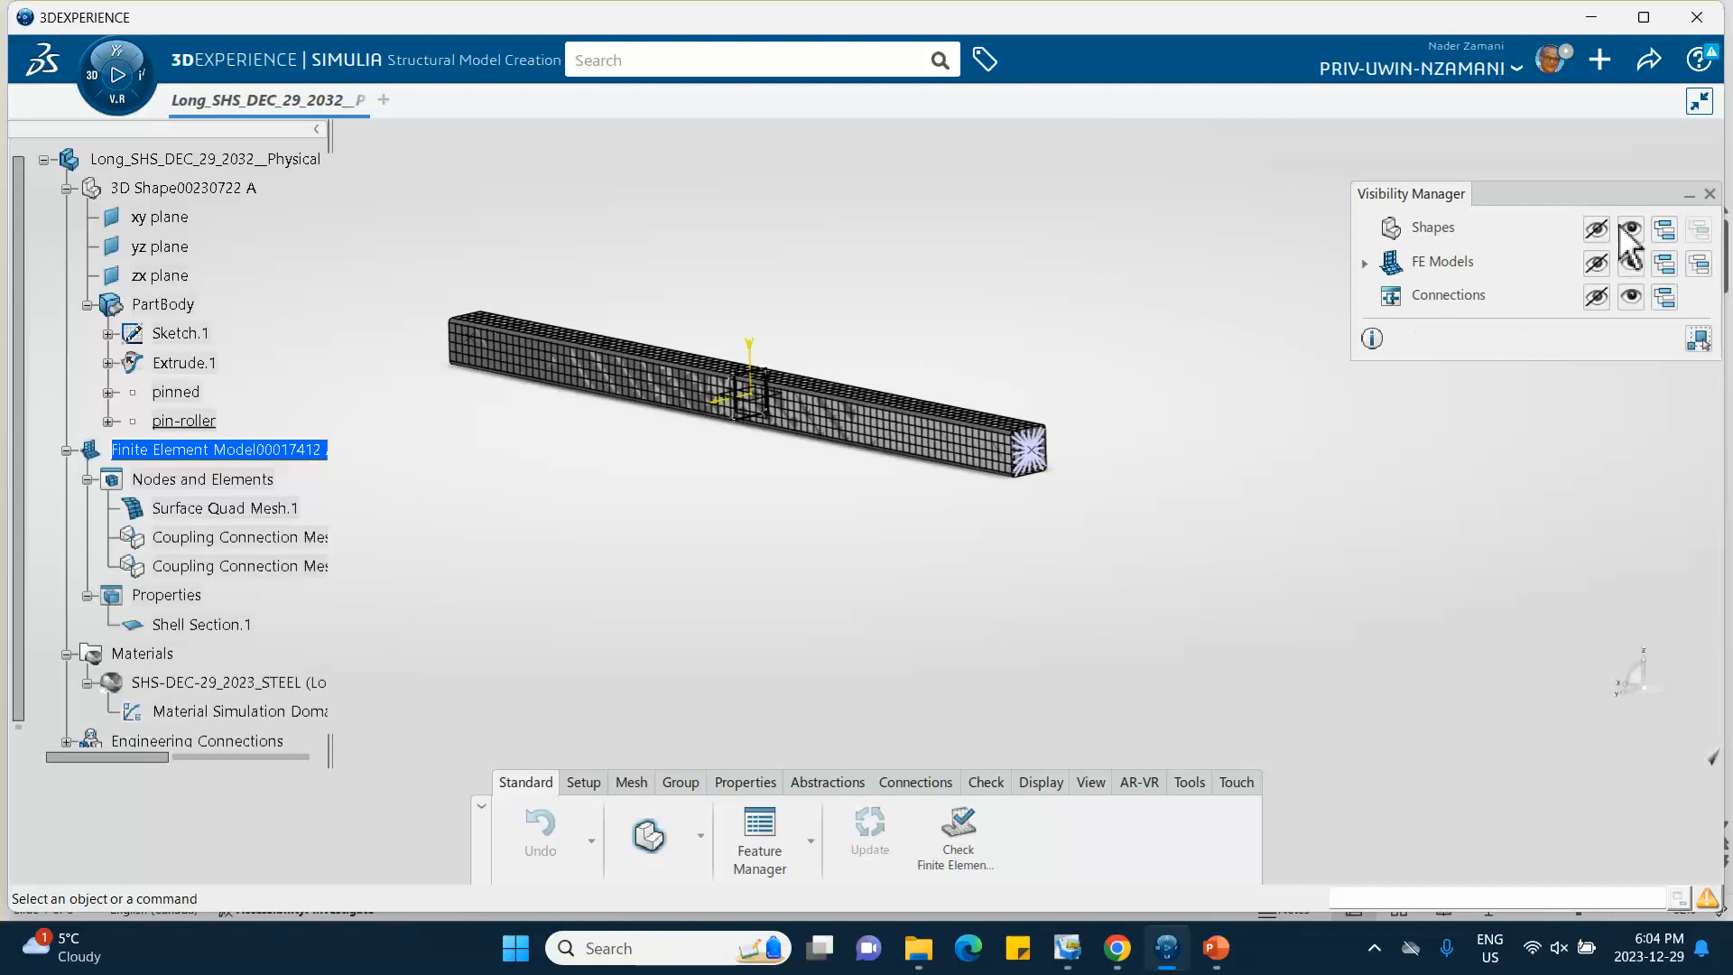
click(1624, 227)
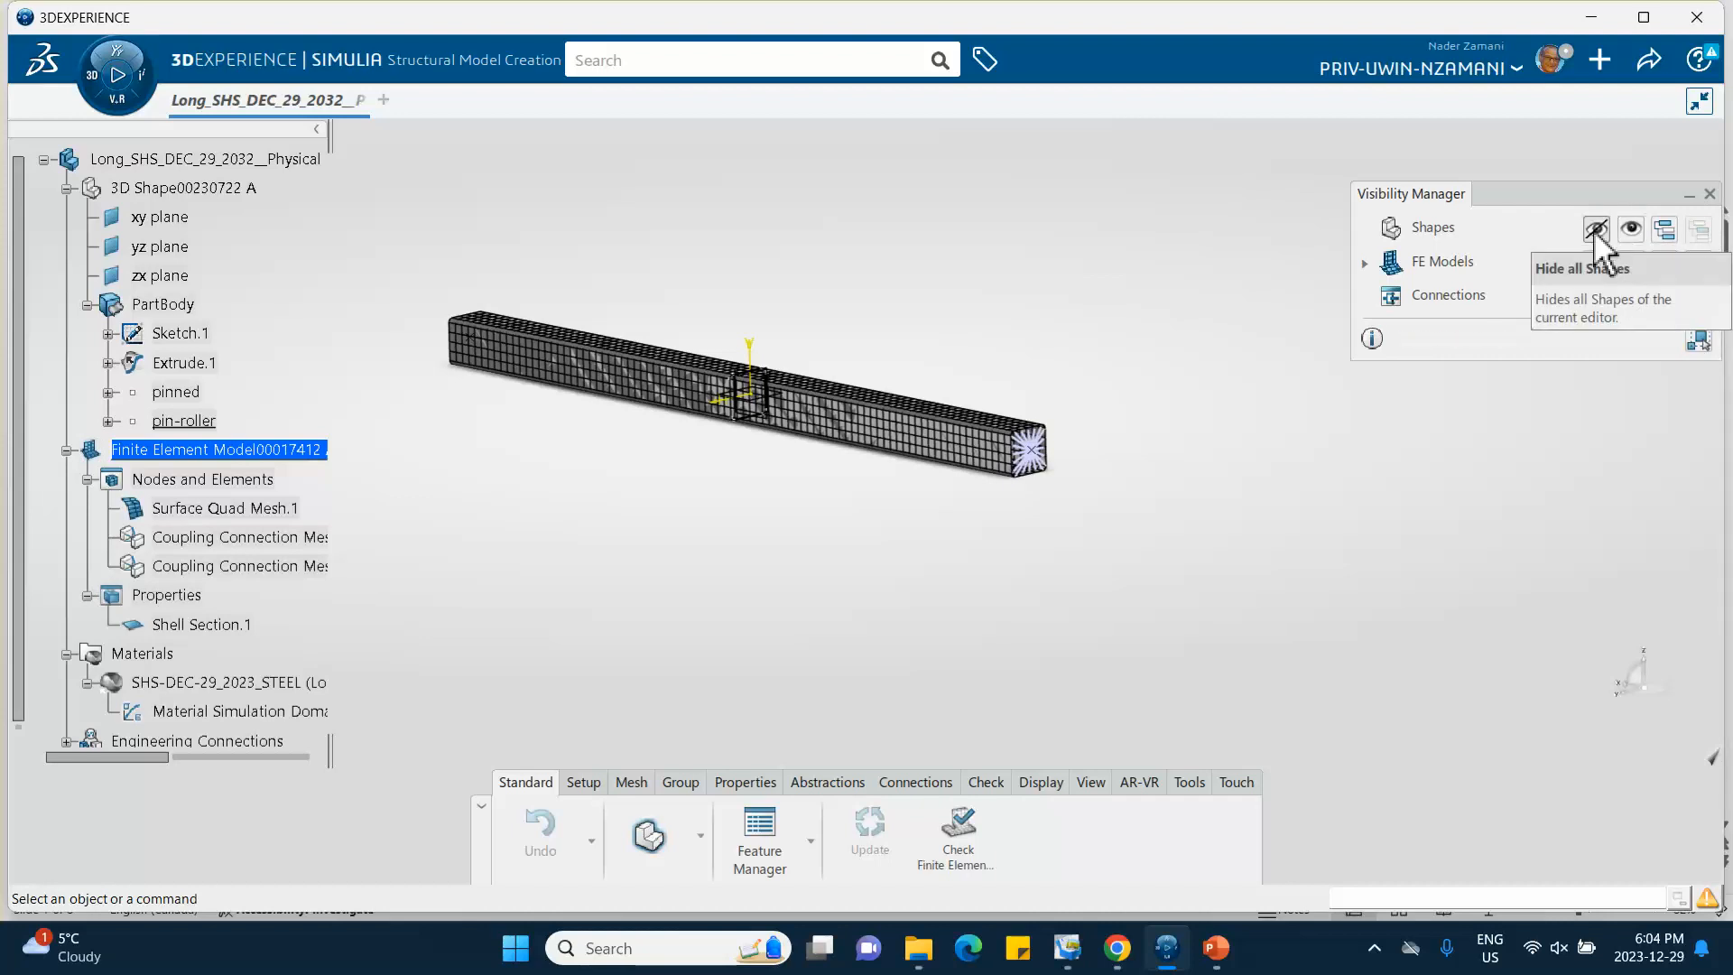
click(1595, 230)
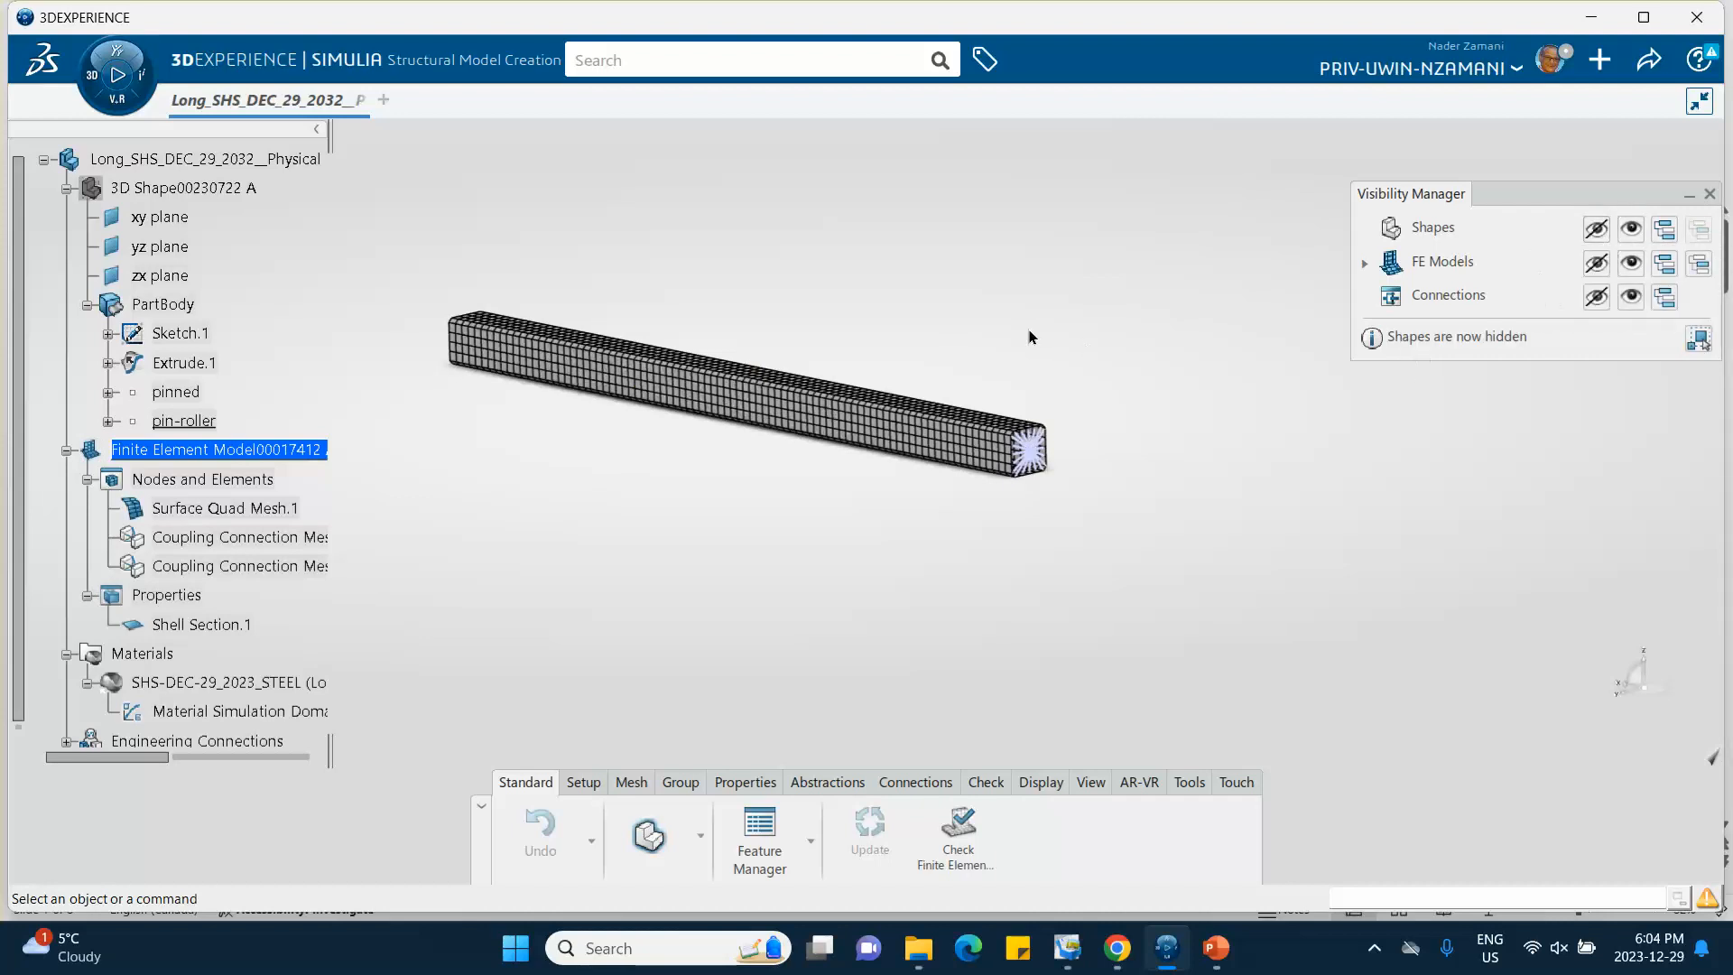
middle_drag(746, 557, 916, 546)
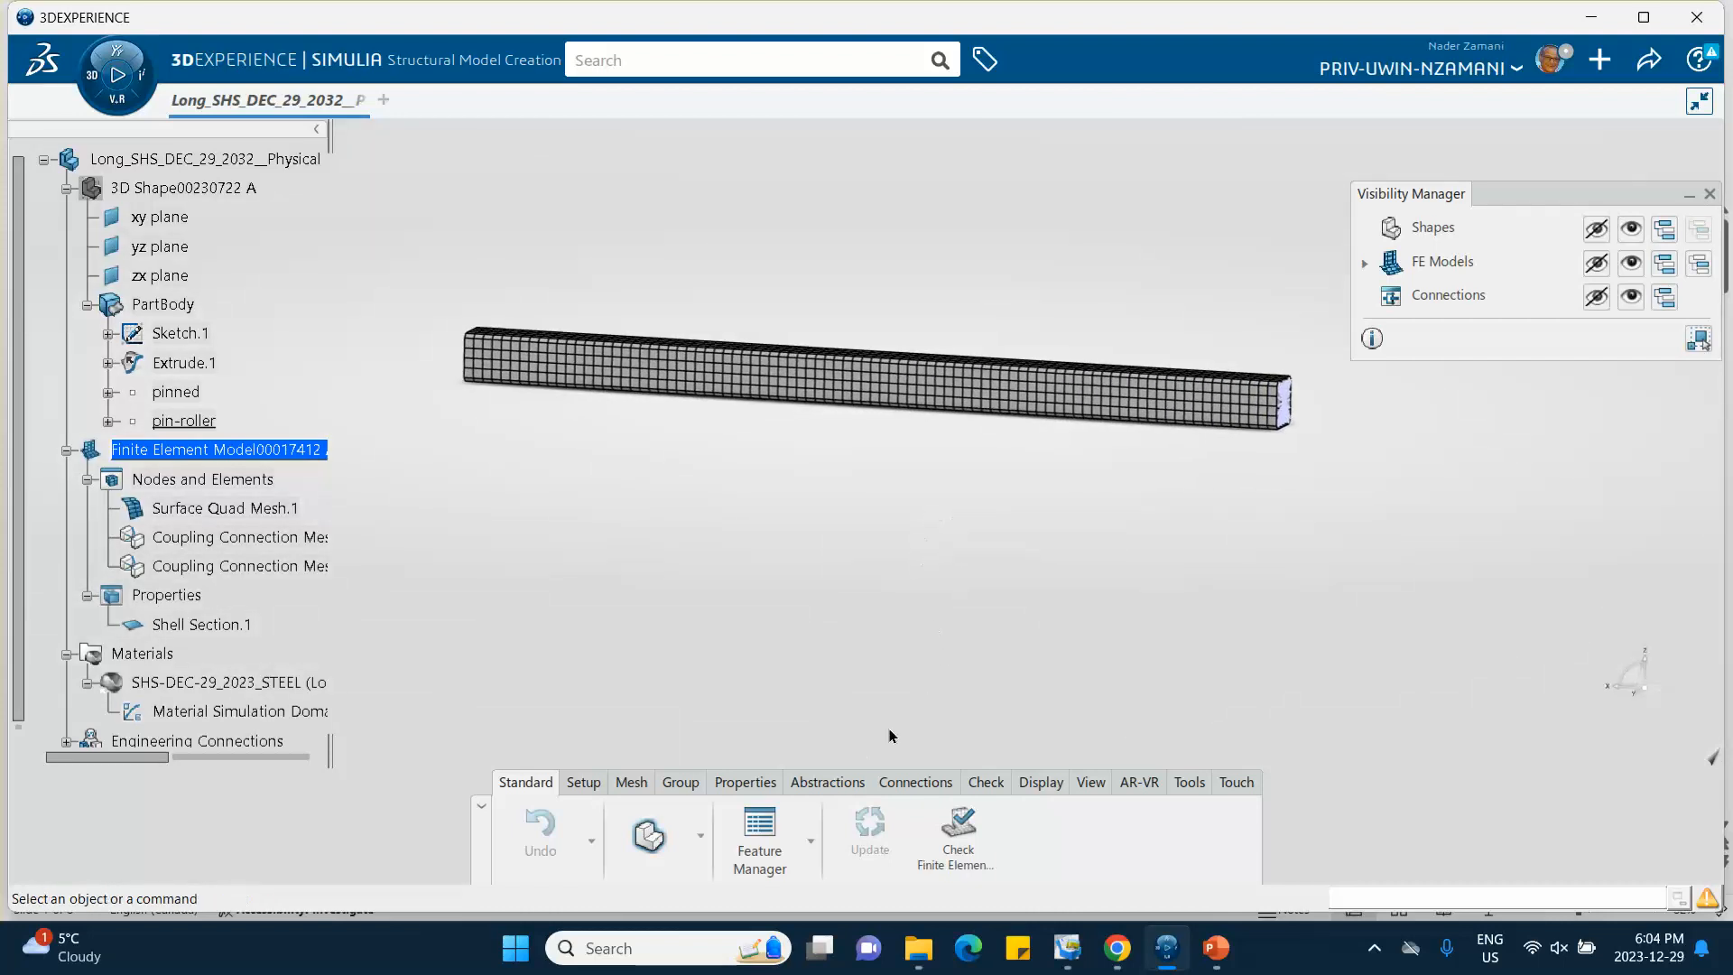
middle_drag(772, 549, 728, 630)
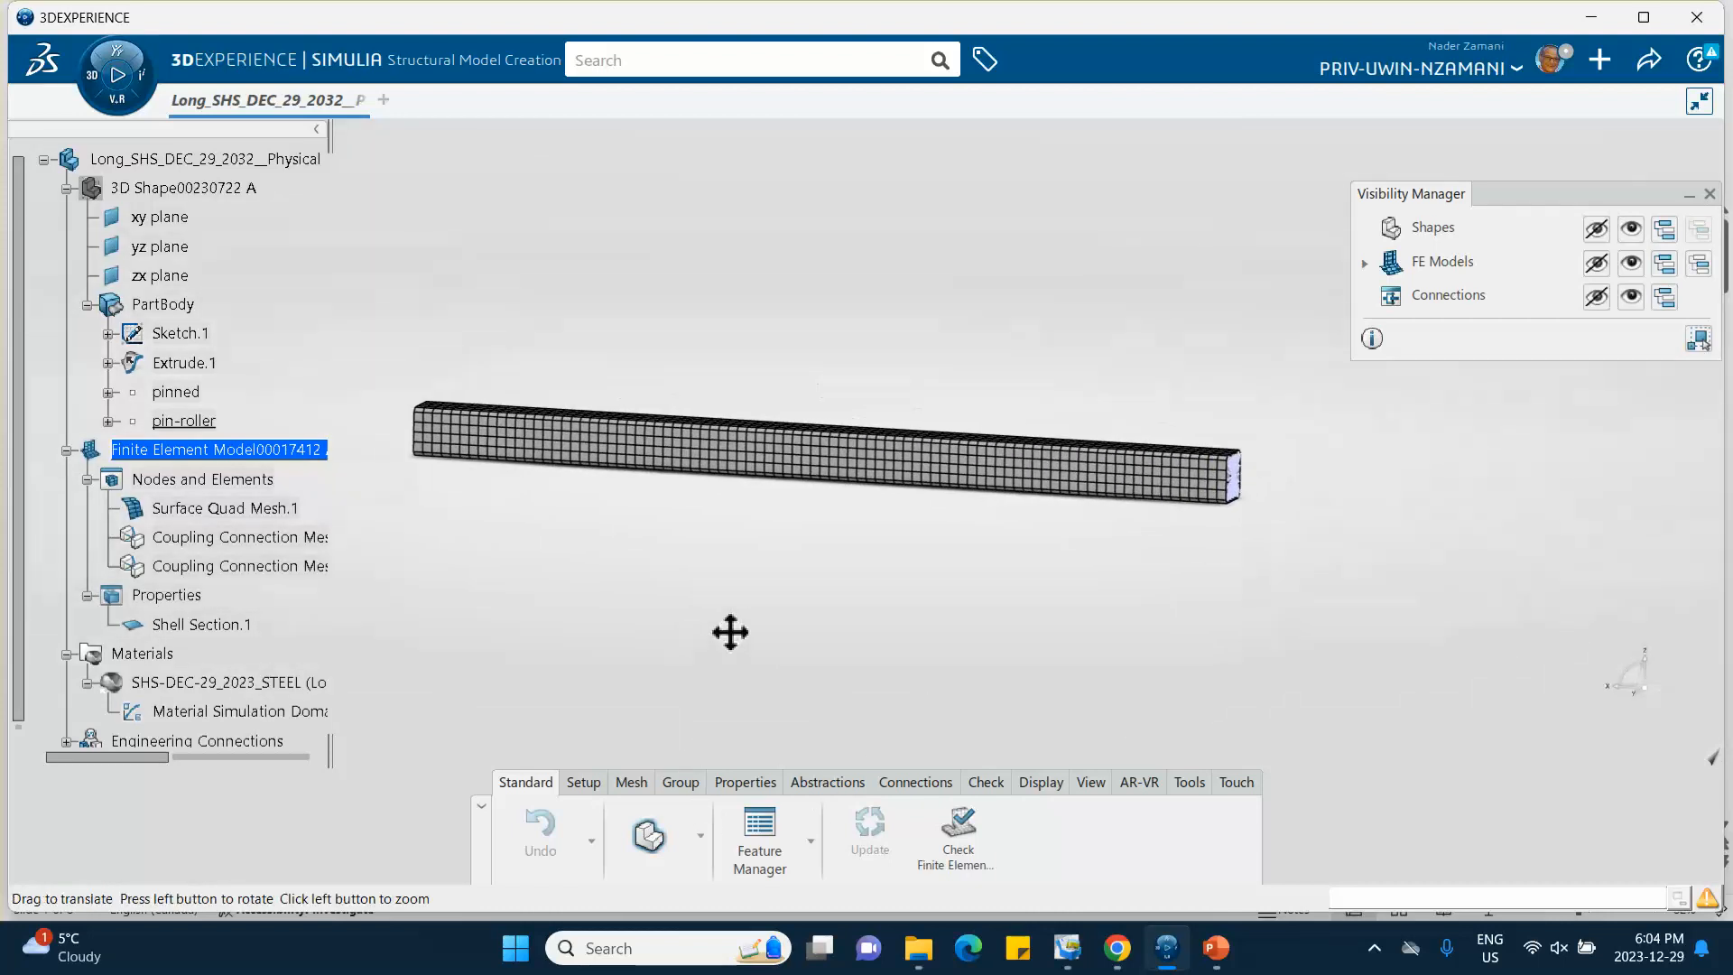
middle_drag(964, 568, 835, 379)
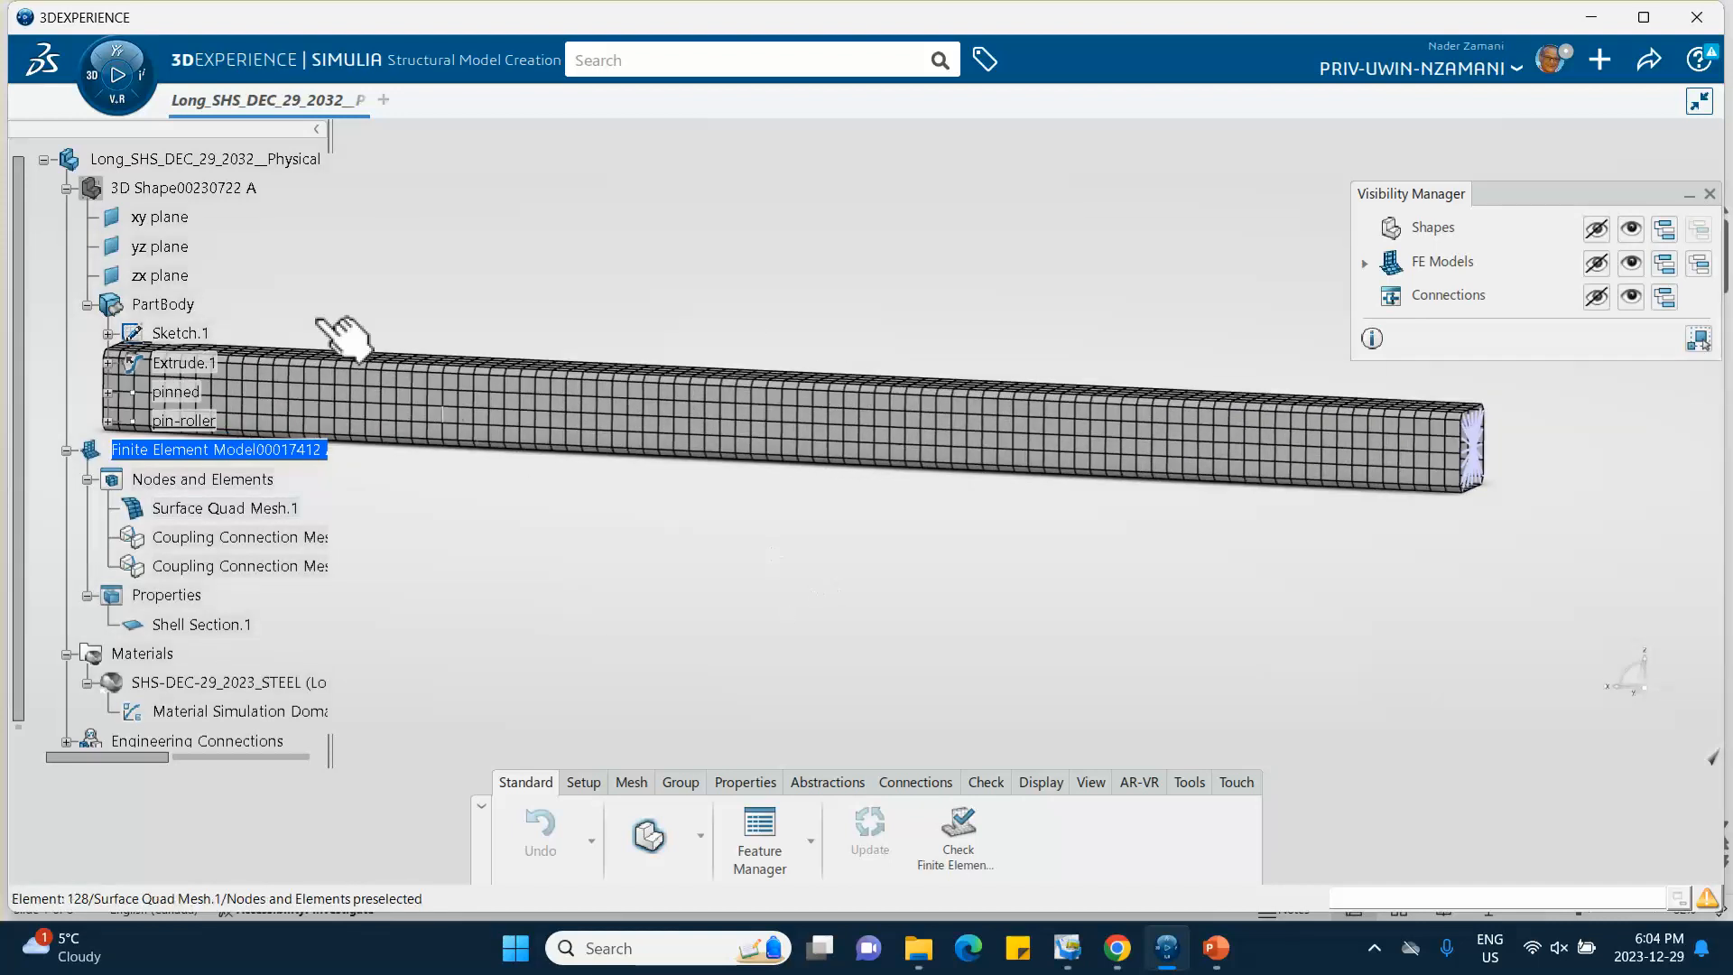
Step: Show all shapes together with the mesh around the tube's midsection
click(1630, 229)
middle_drag(816, 542, 806, 417)
middle_drag(754, 534, 860, 673)
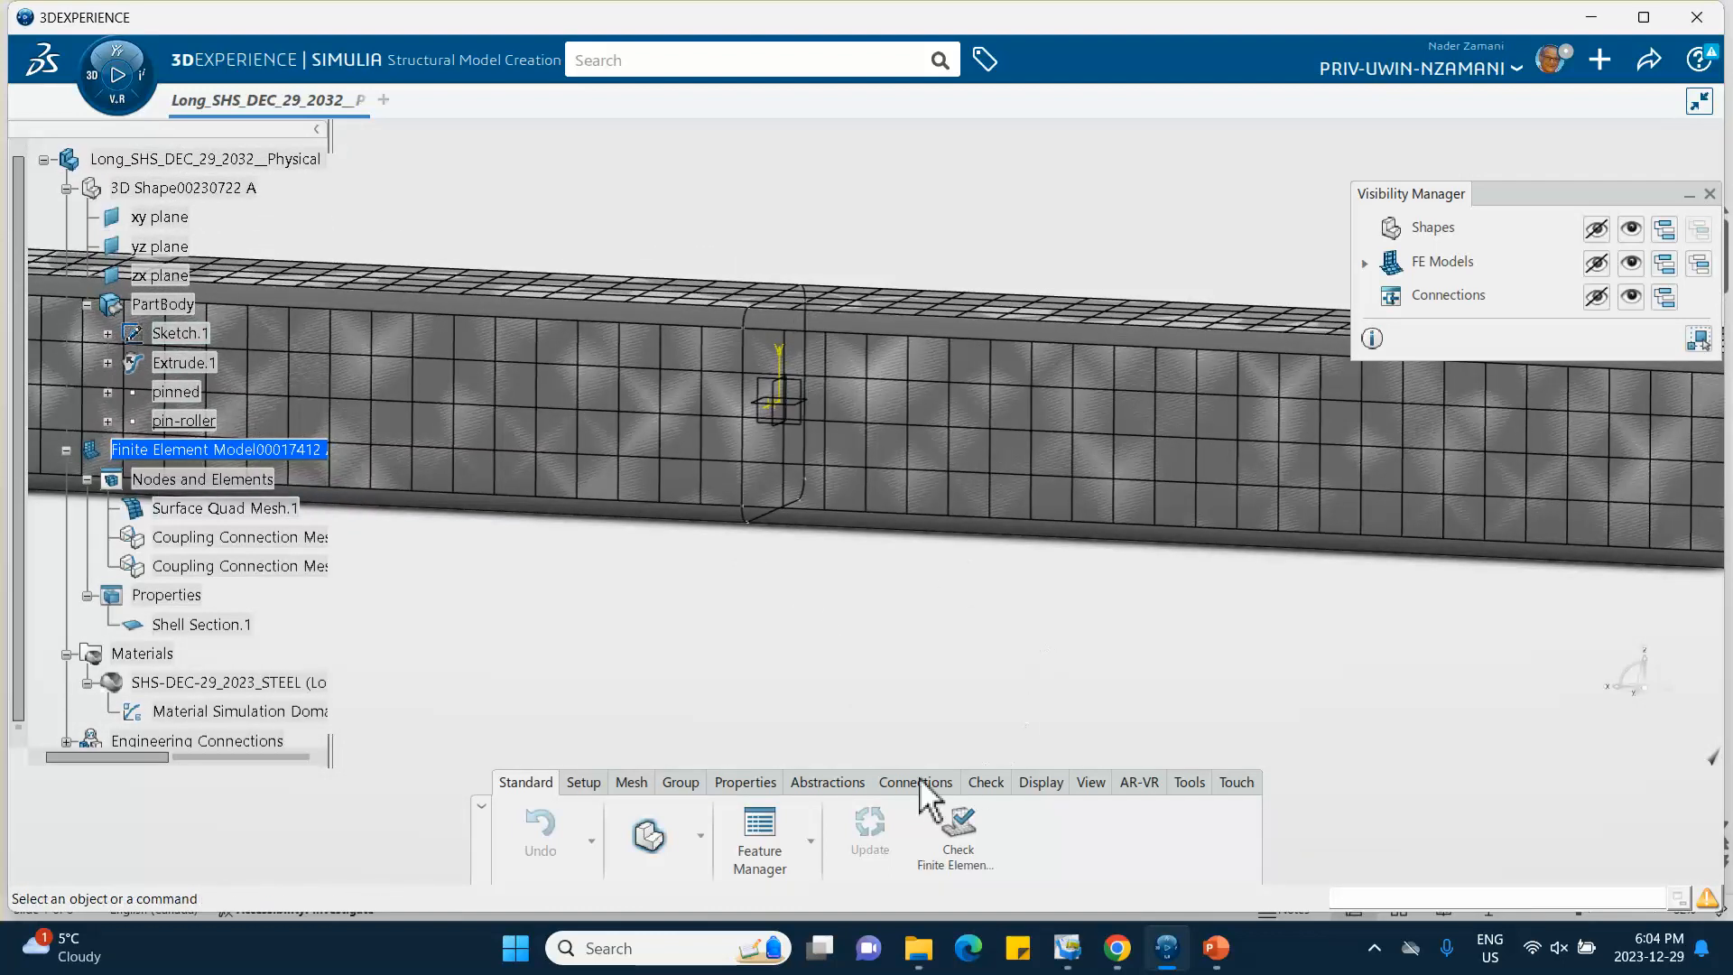
Step: Try the standard front view to look squarely at the tube's side
click(1087, 780)
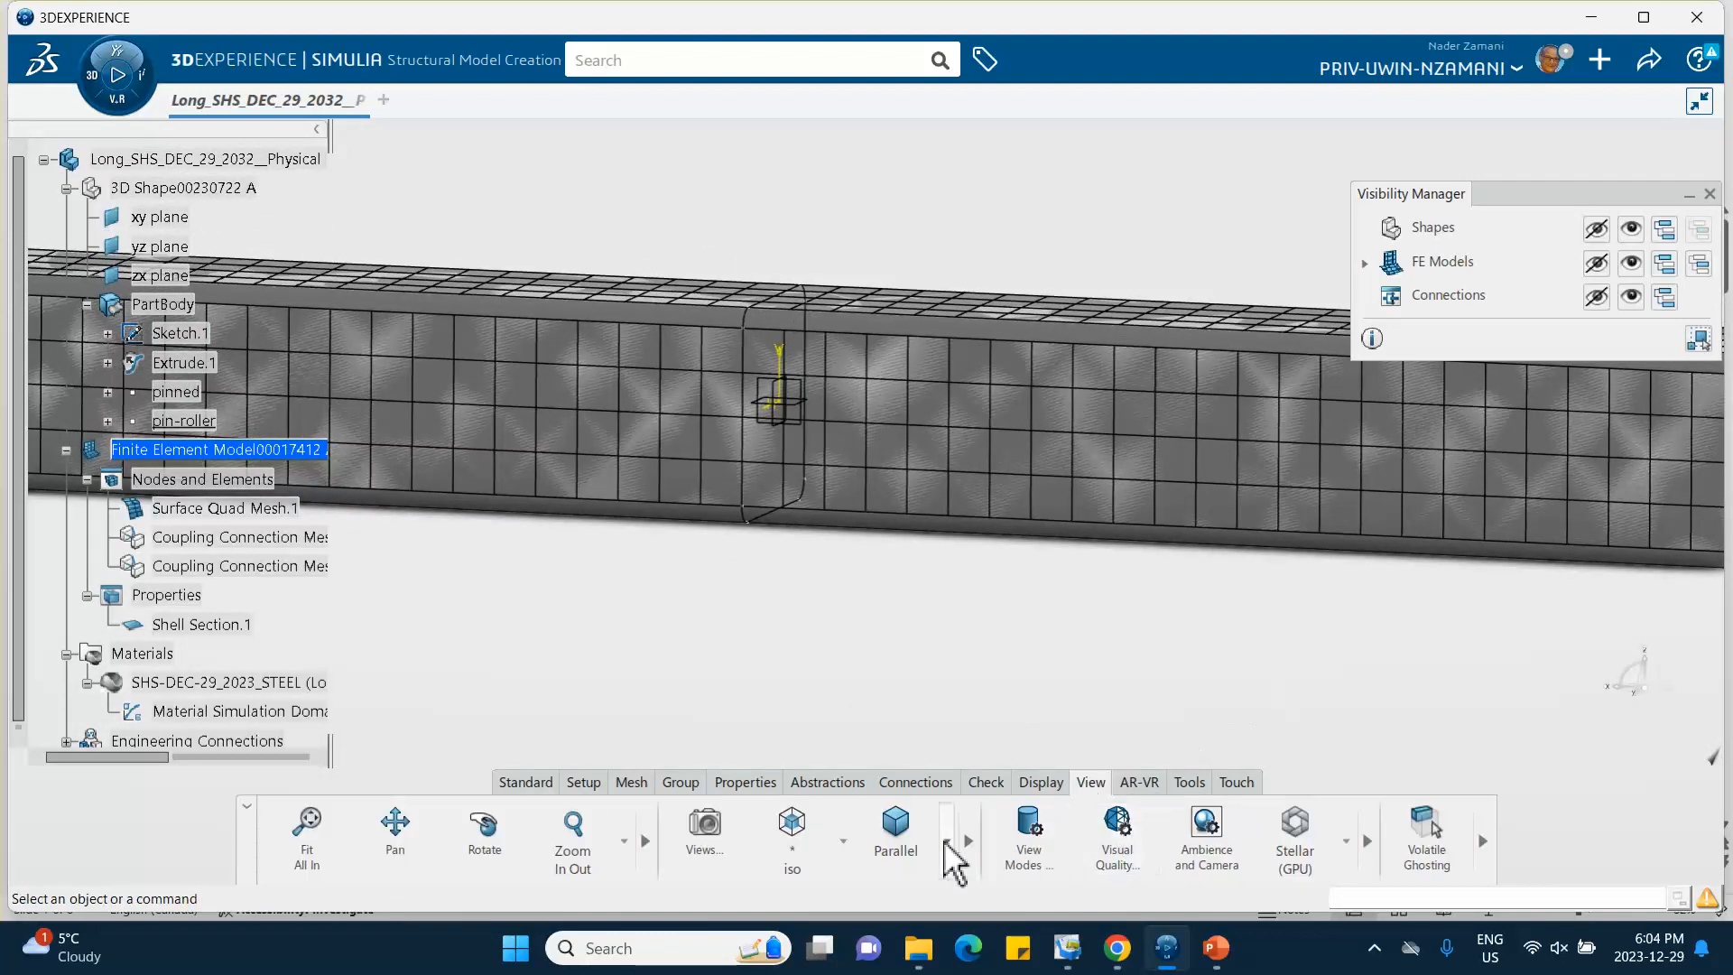
click(843, 840)
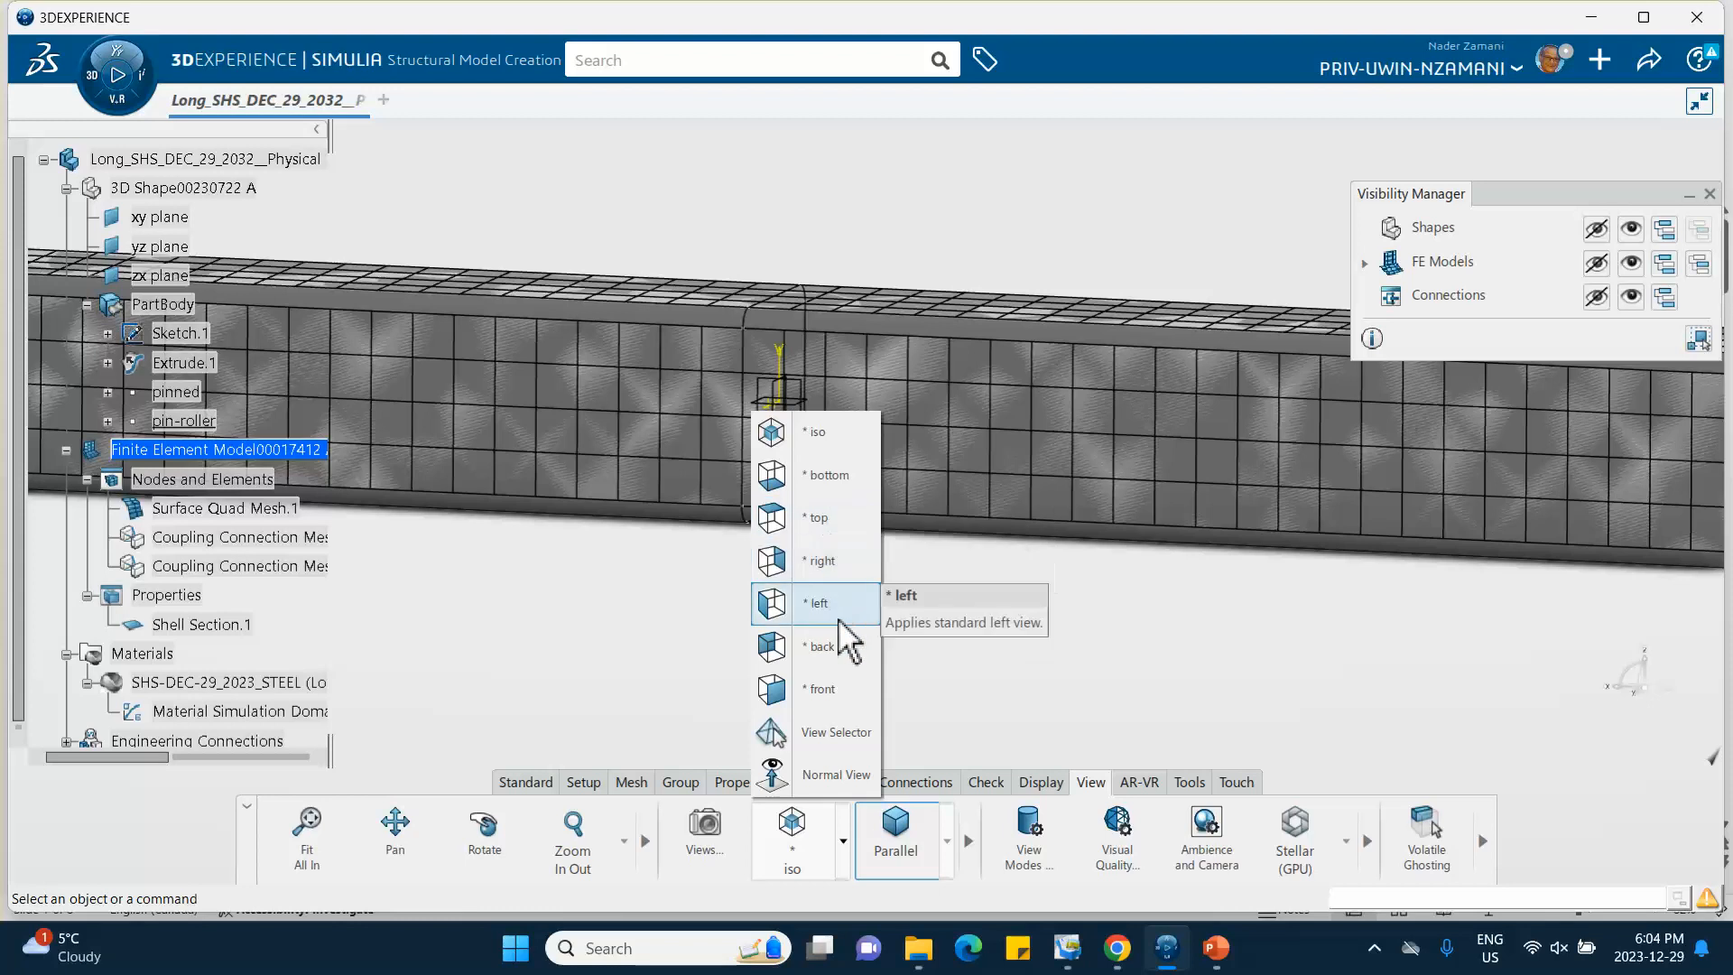
click(817, 689)
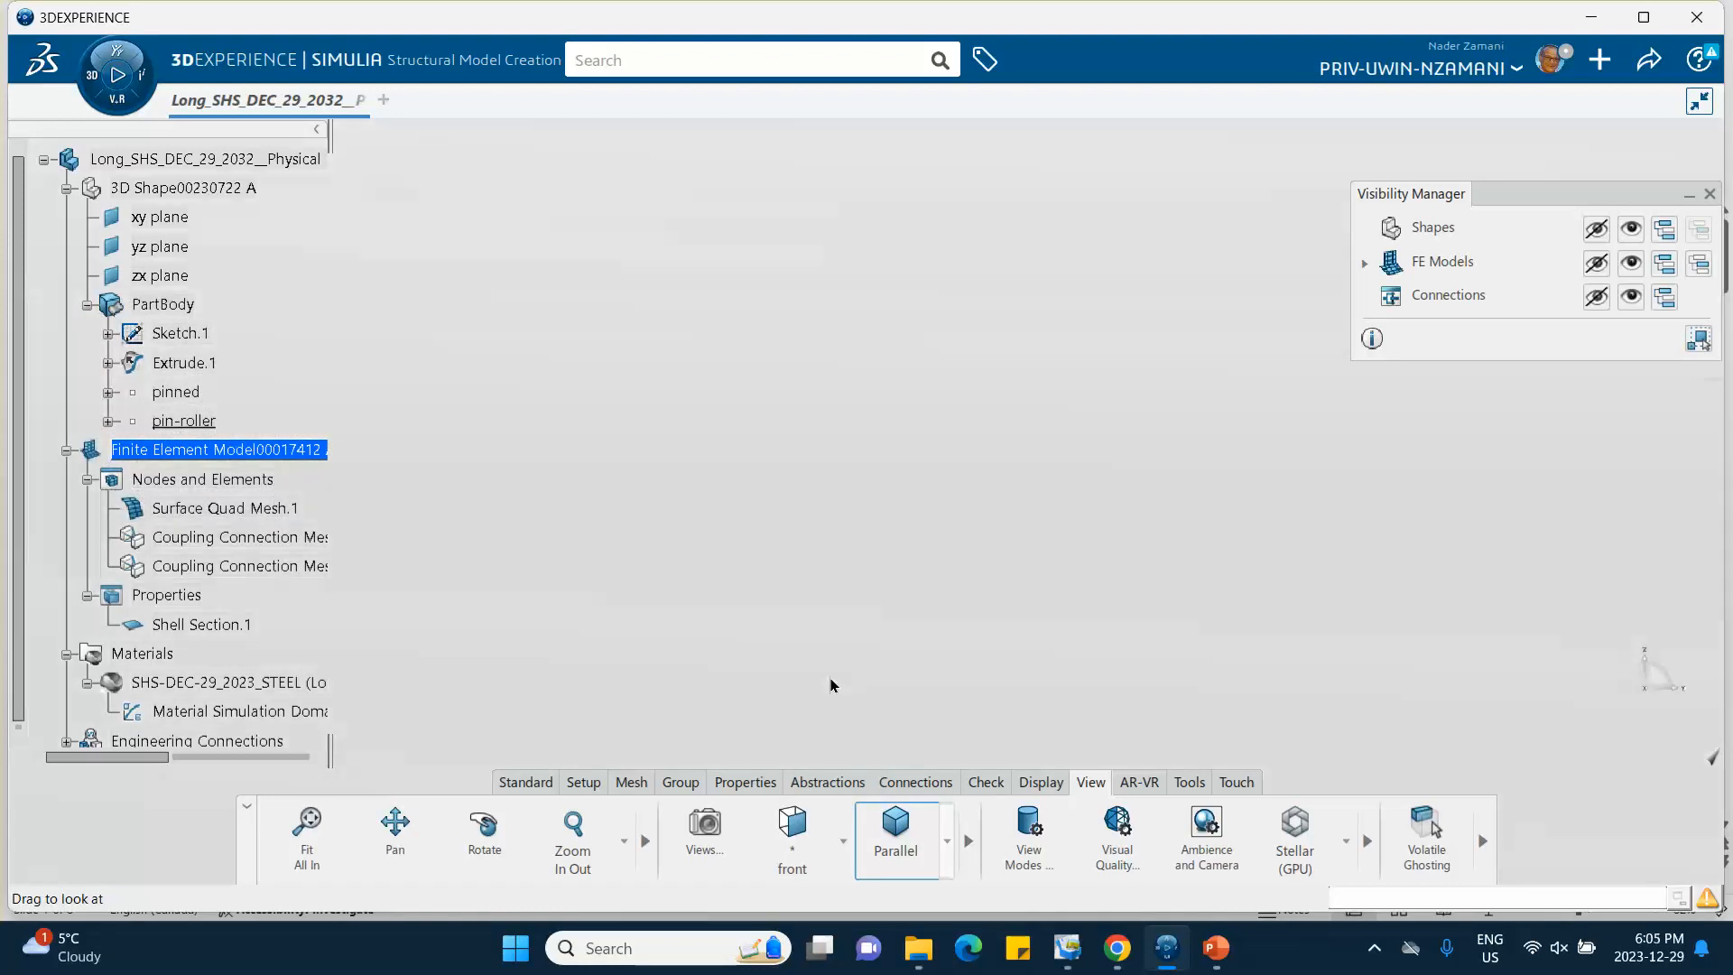
click(844, 842)
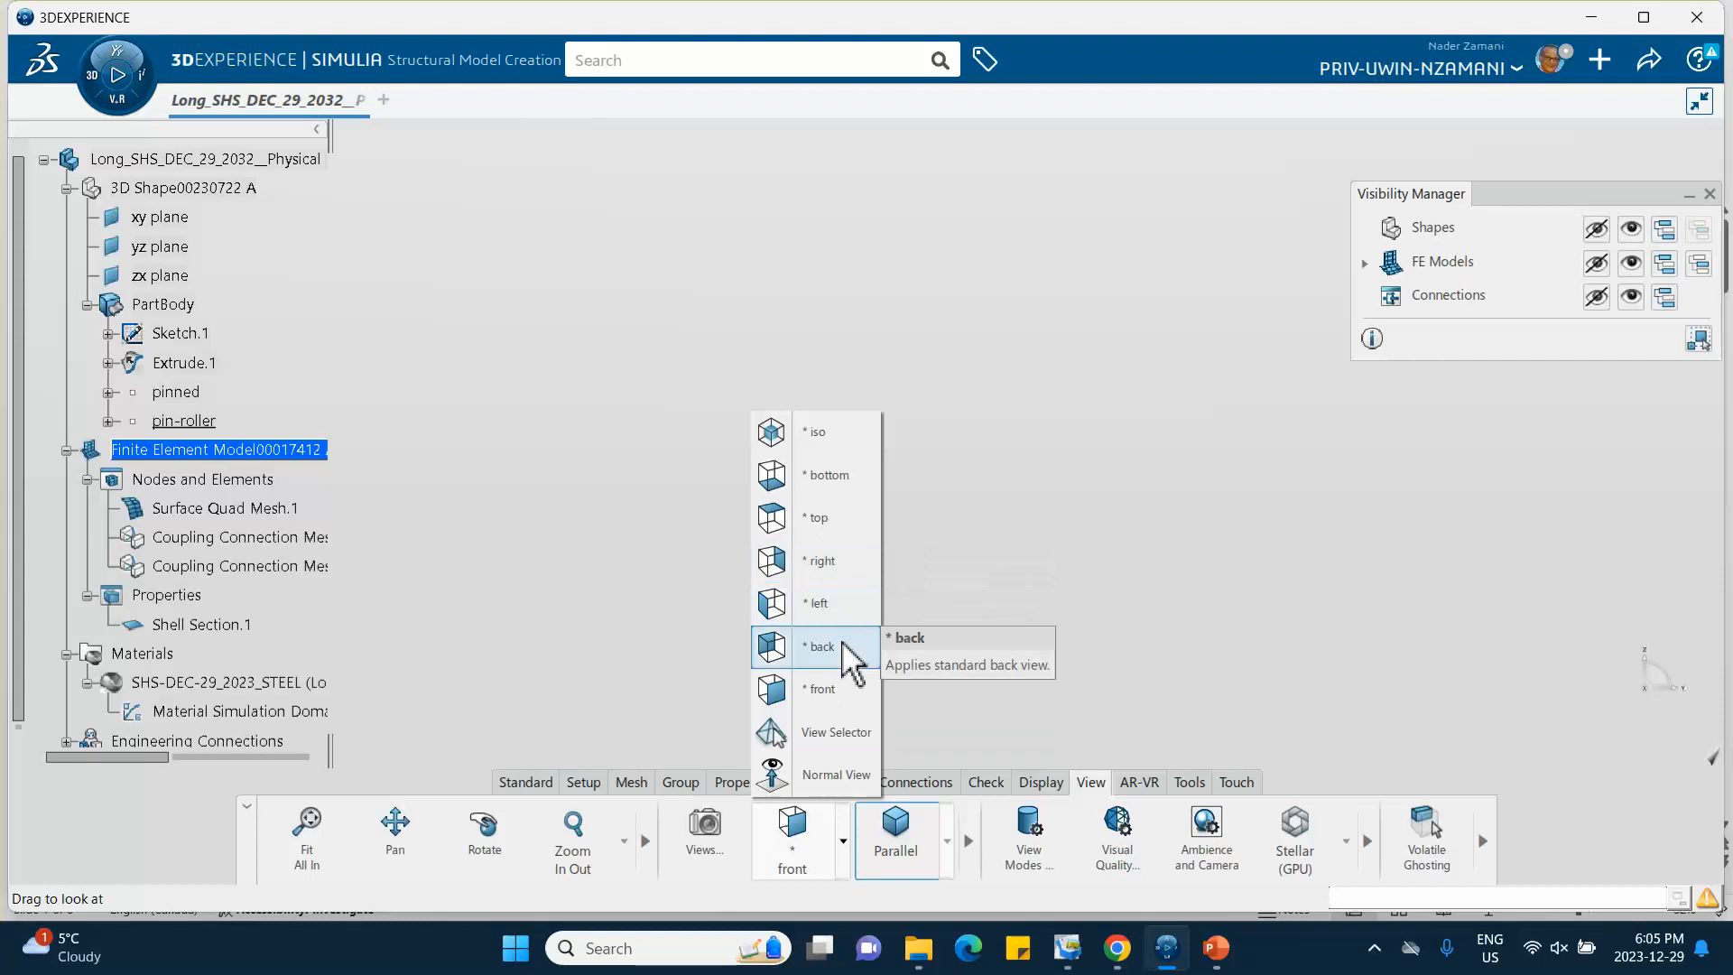
click(821, 690)
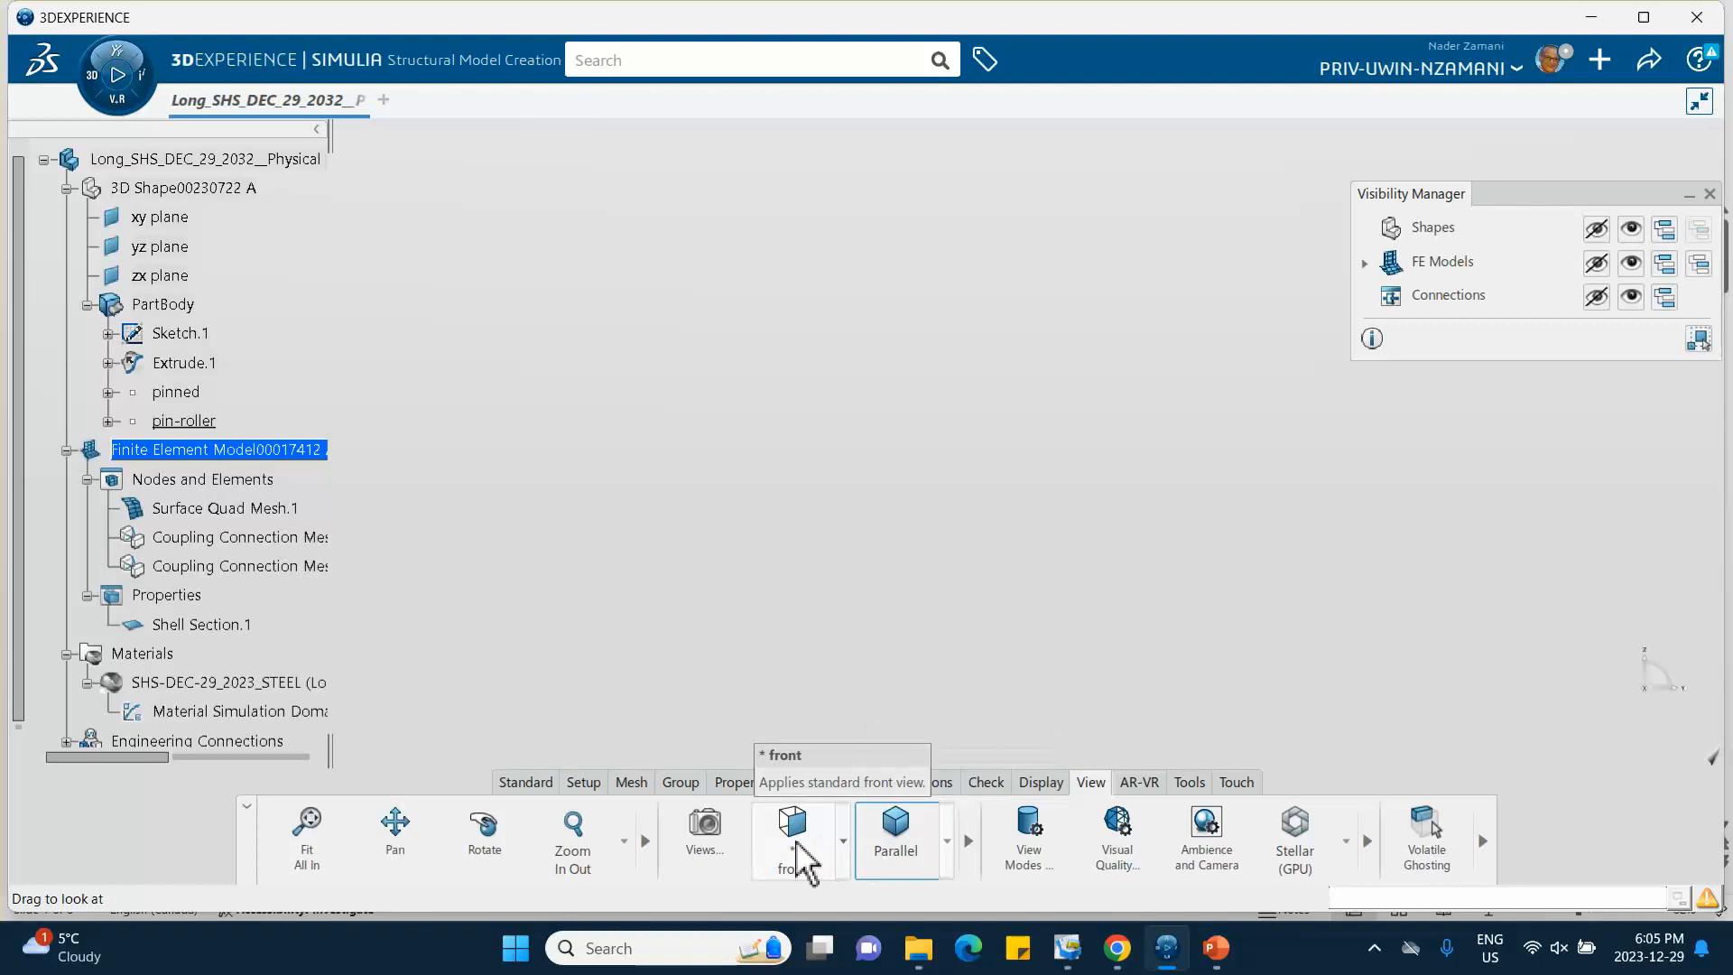
Step: Apply the standard left view and centre it on the tube's midsection
click(845, 848)
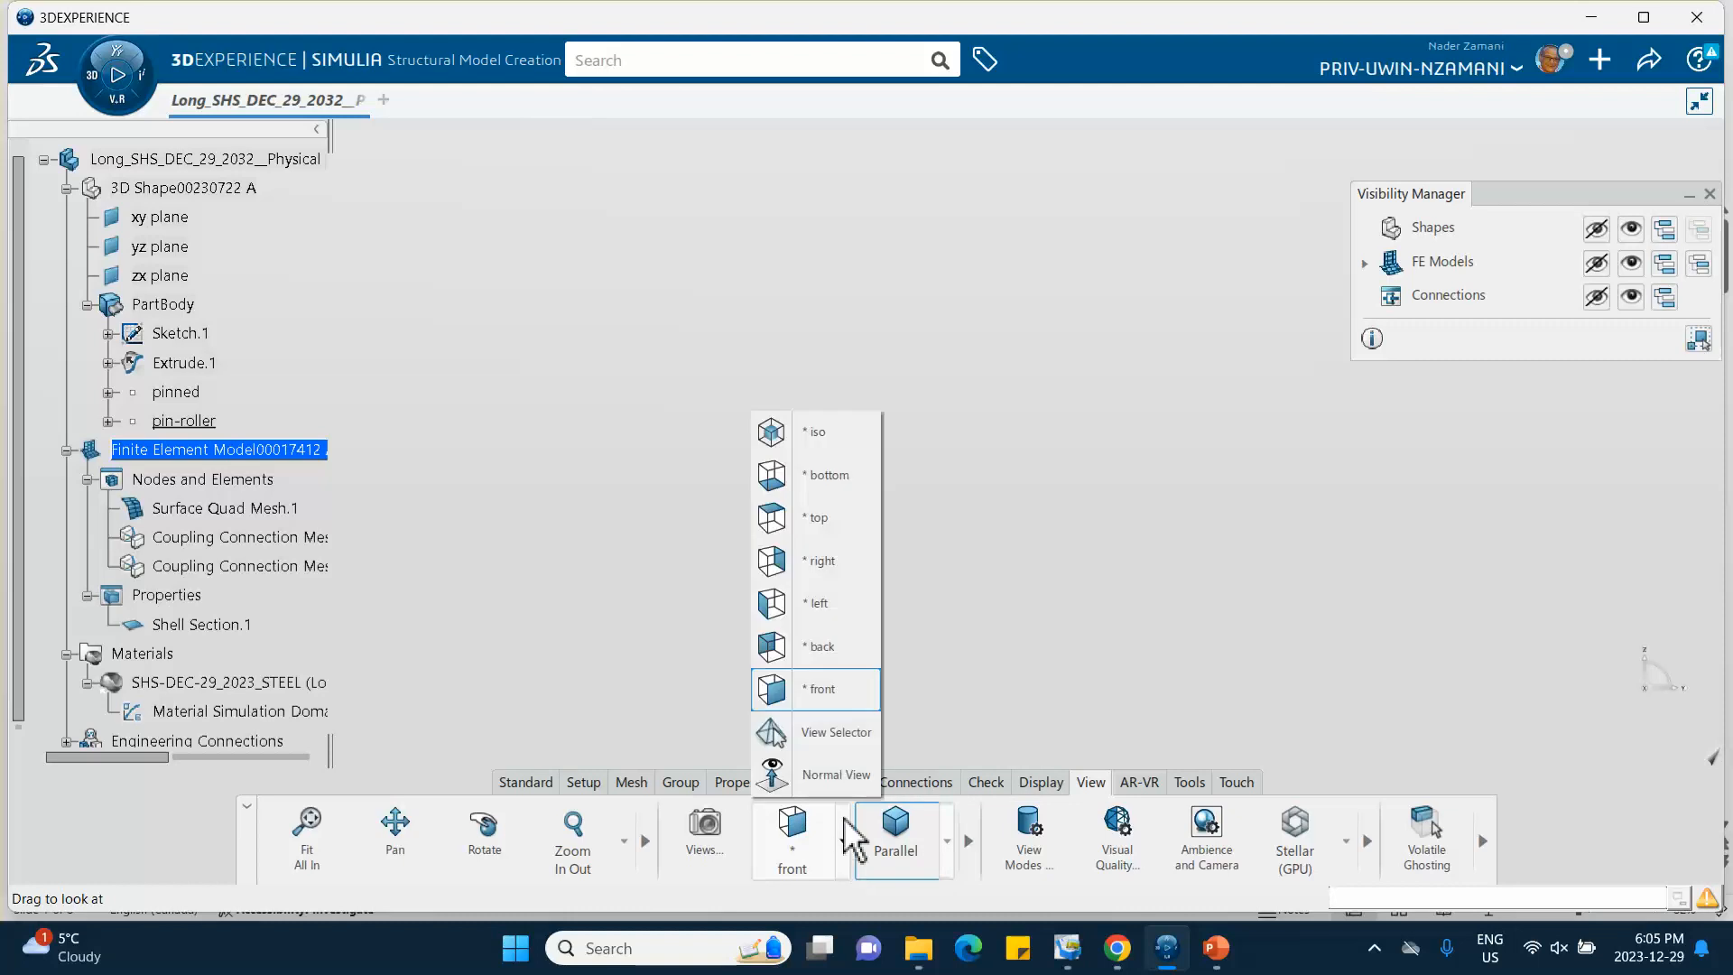
click(821, 621)
middle_drag(829, 490, 993, 579)
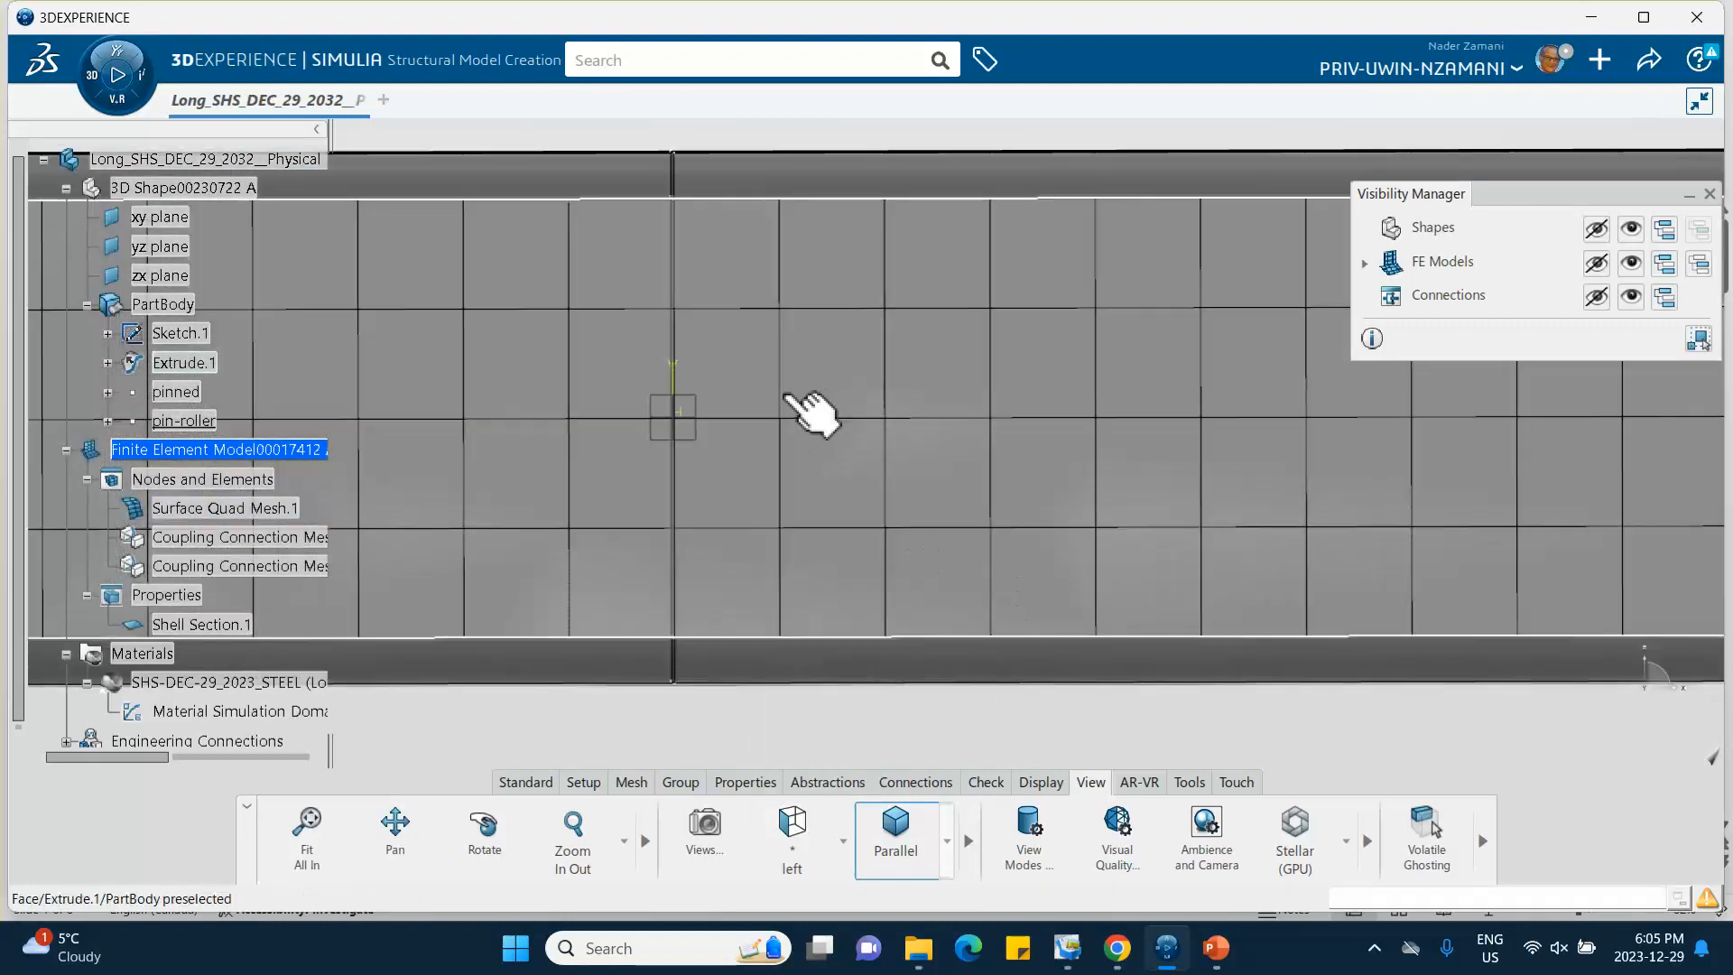
middle_drag(790, 397, 938, 398)
click(794, 844)
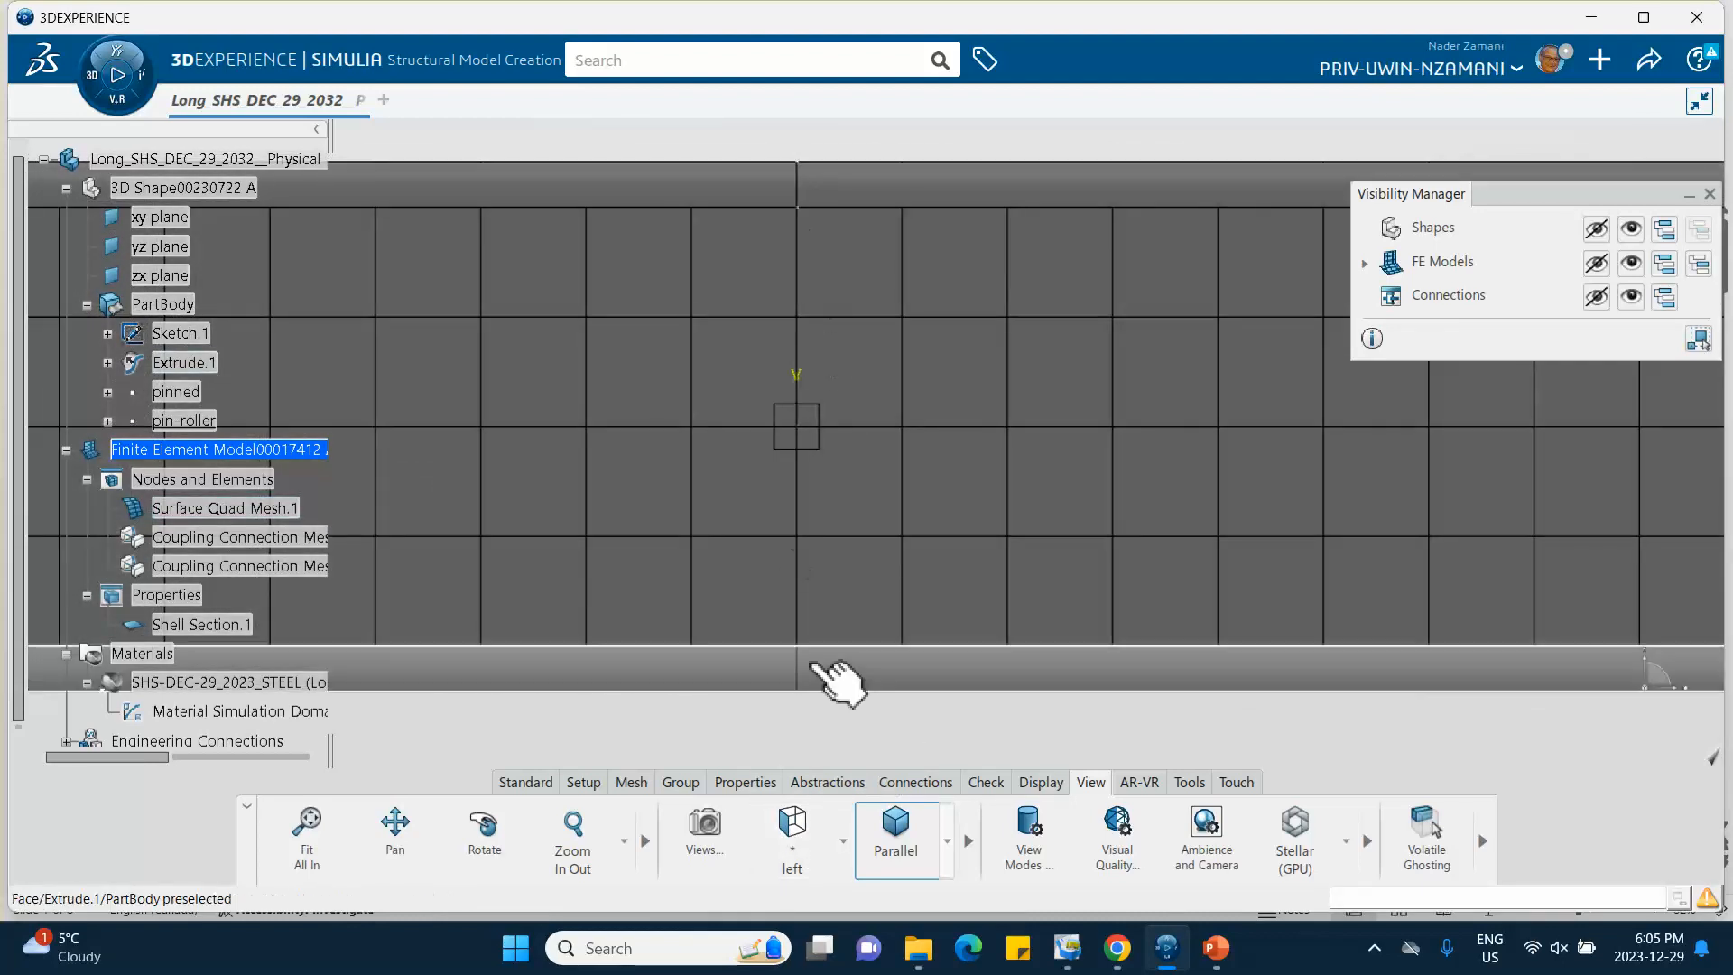
middle_drag(948, 447, 939, 528)
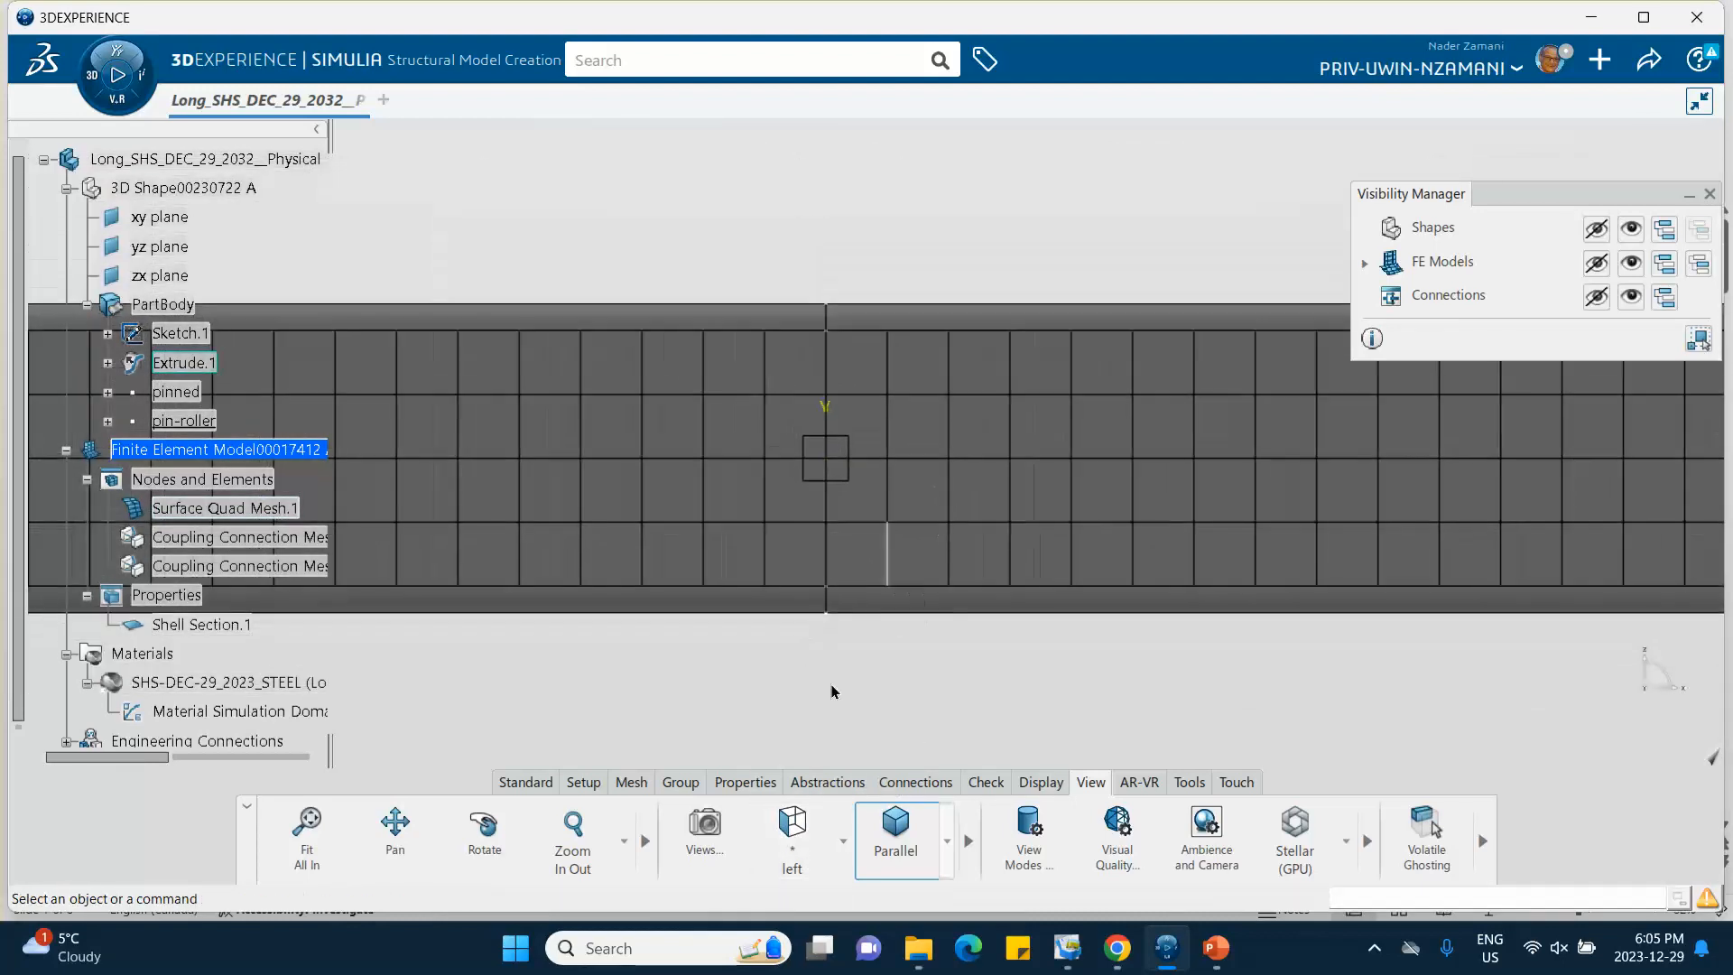
Step: Start a spatial group of nodes in Box mode and outline a narrow box across the tube's midsection
click(679, 782)
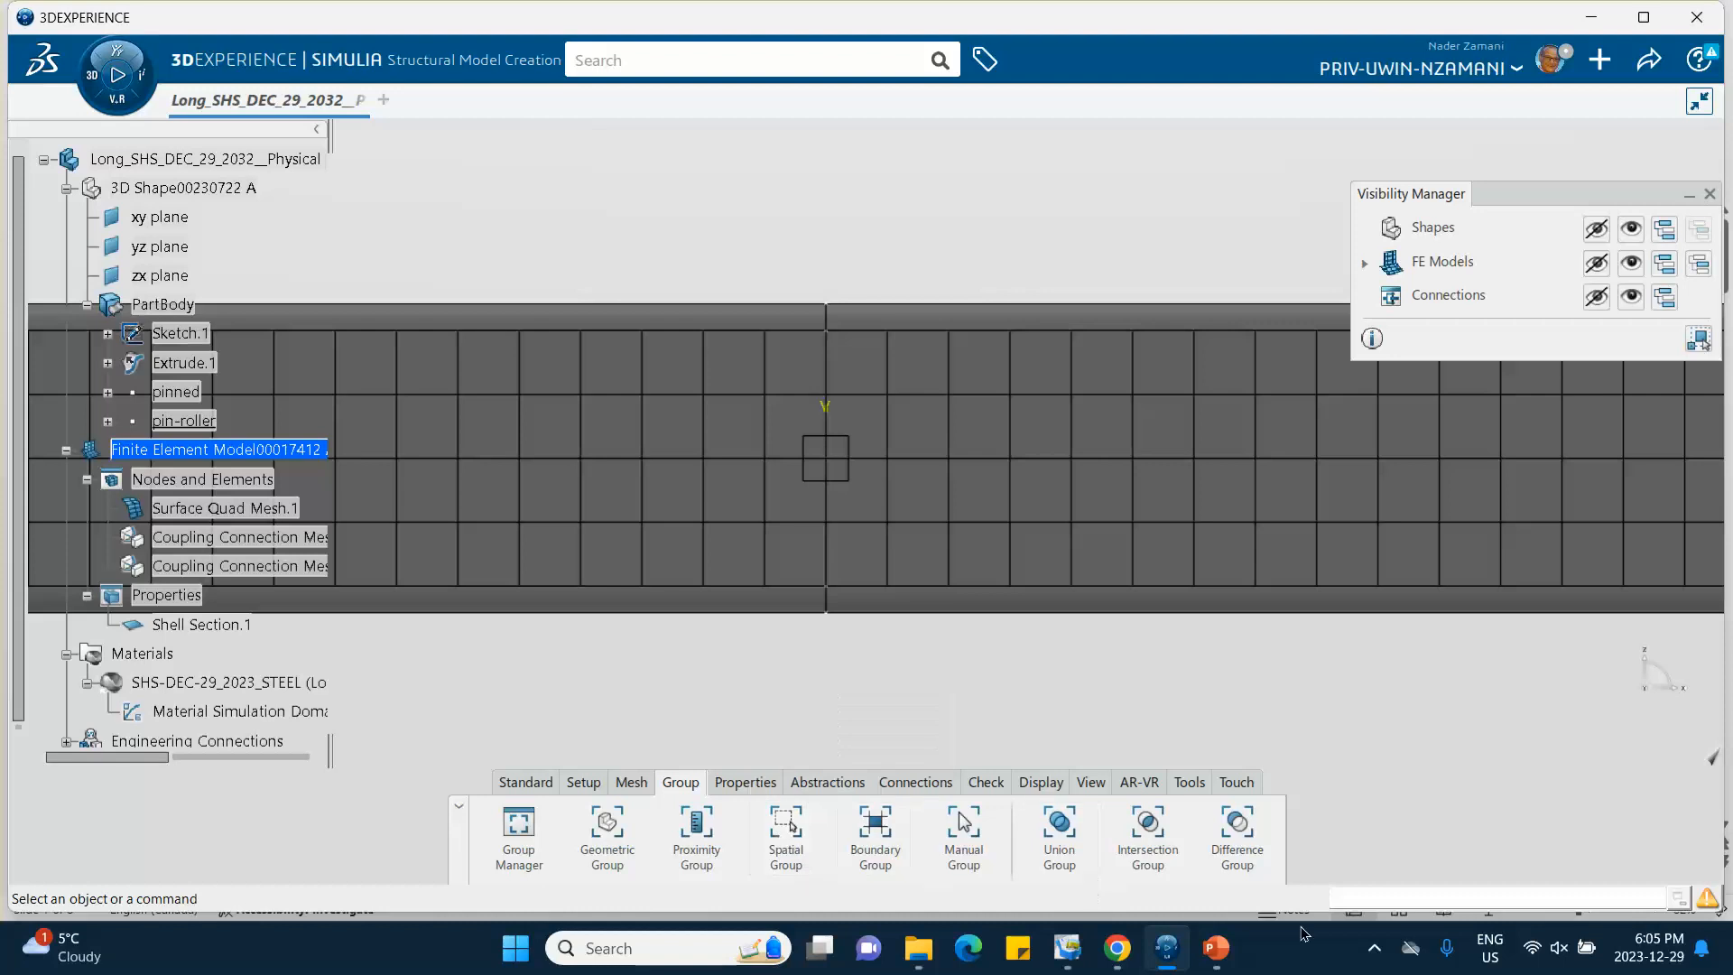
click(1376, 949)
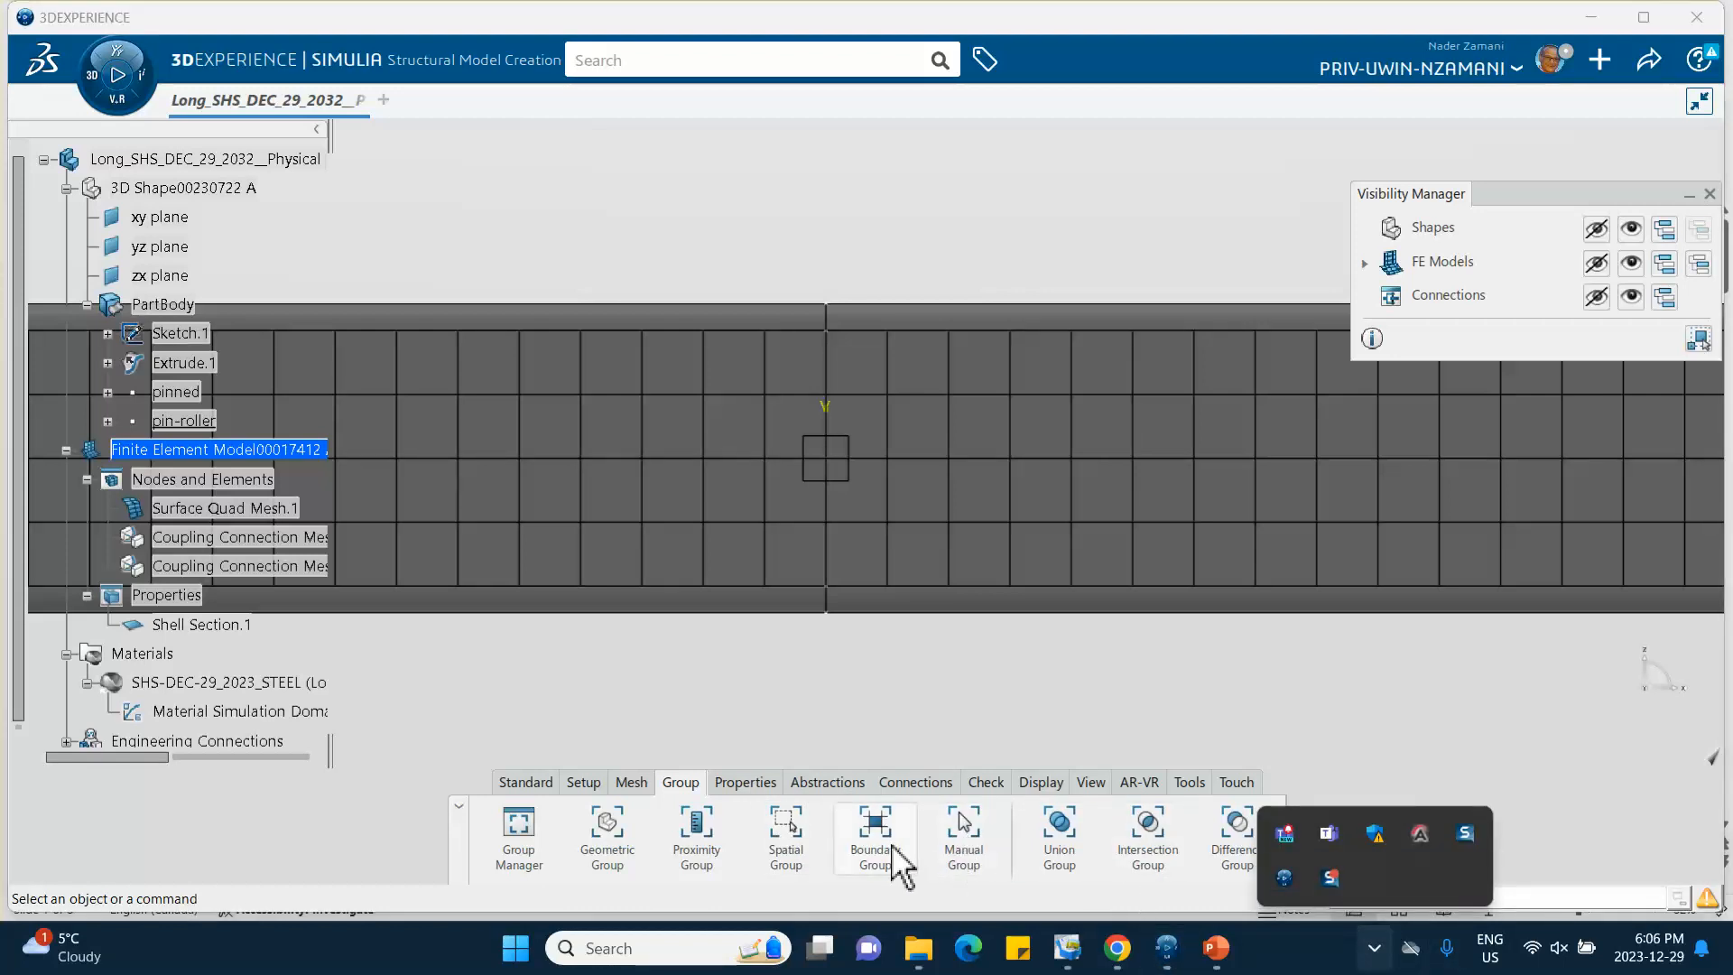
click(786, 832)
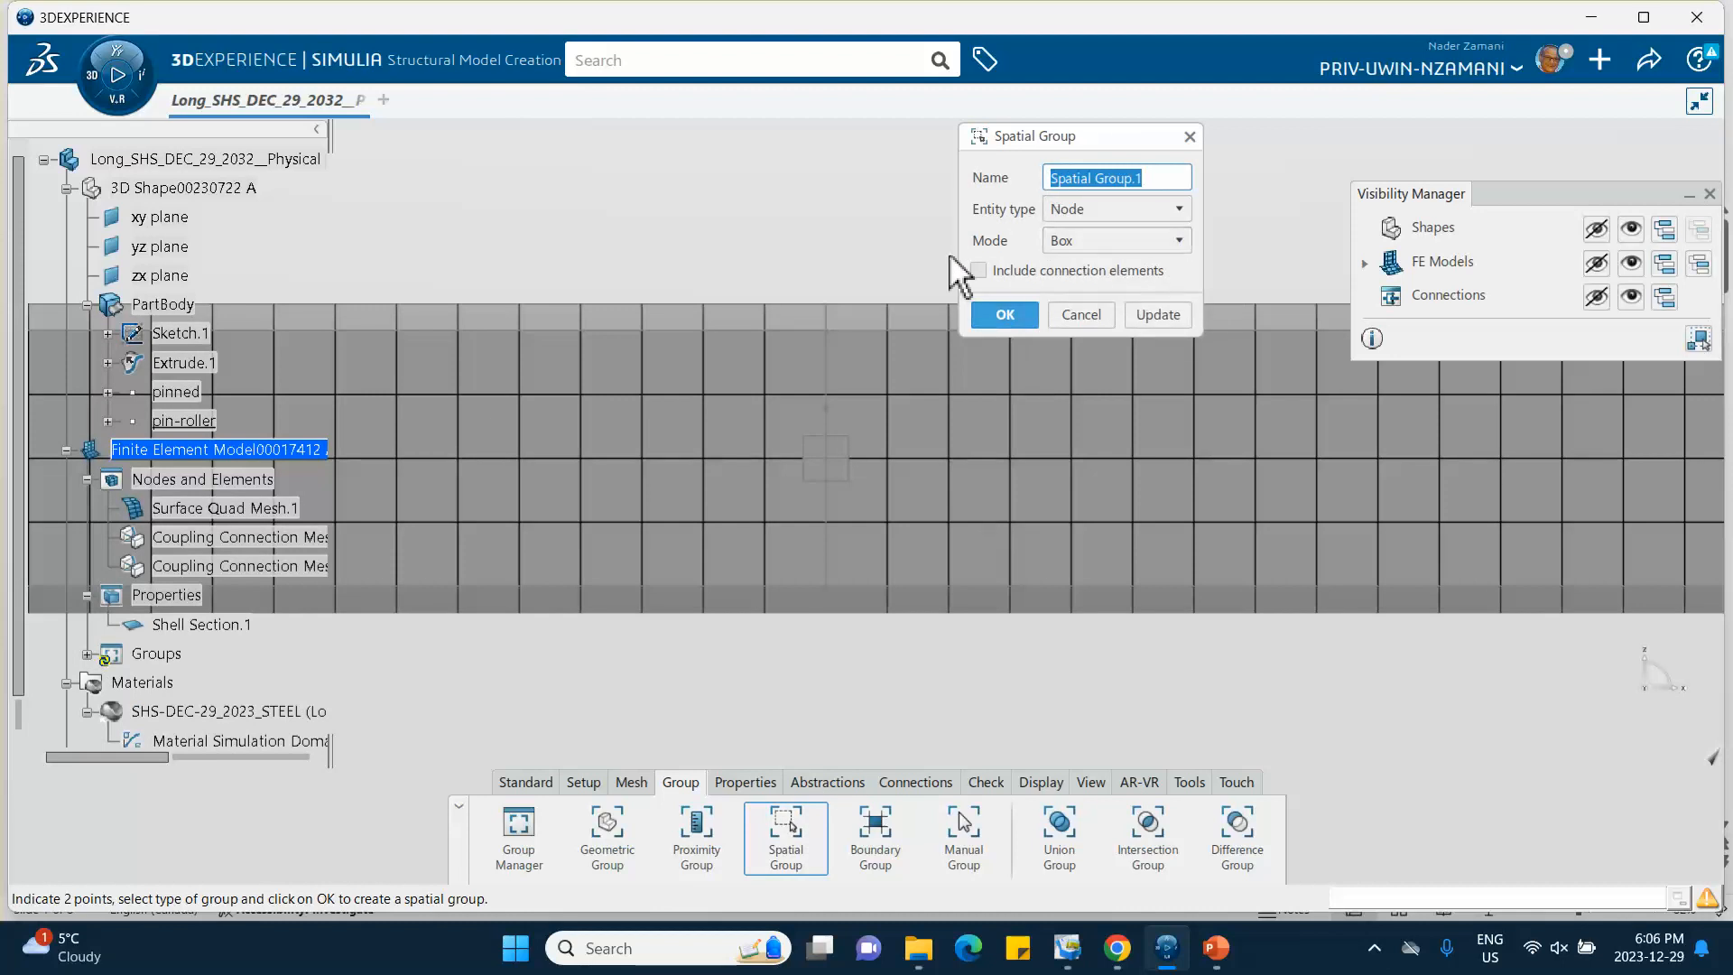
click(785, 213)
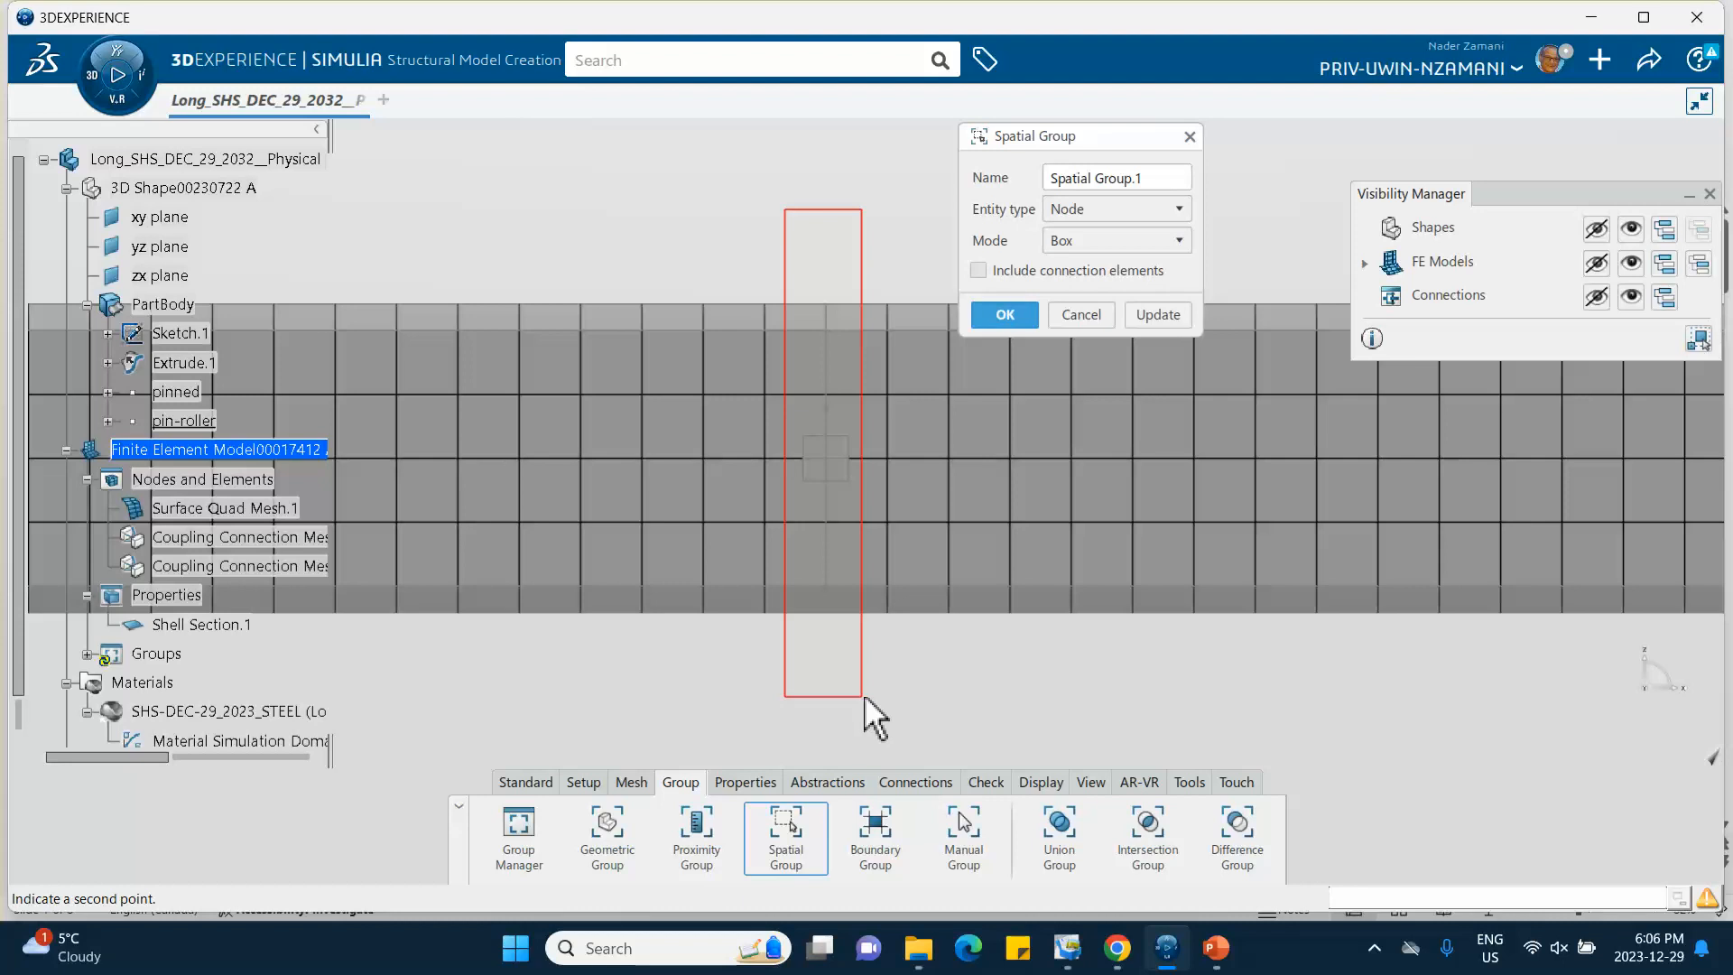
click(864, 695)
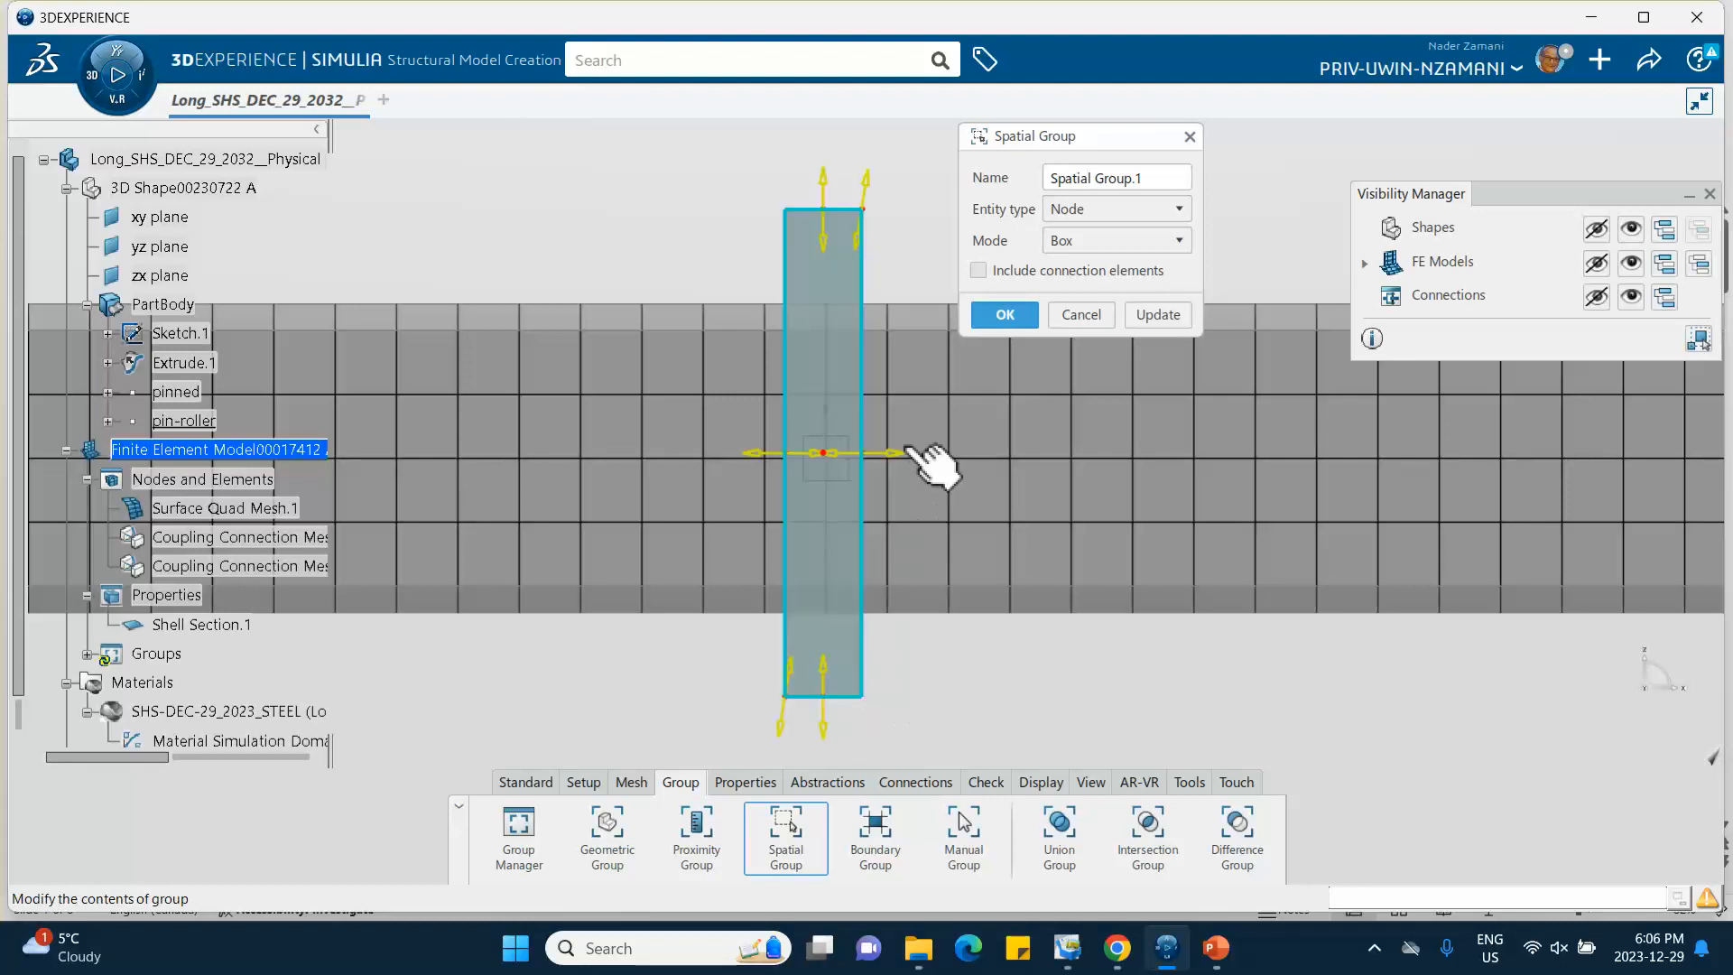
Step: Extend the spatial group box through the tube's full depth so it encloses the whole mid cross-section
middle_drag(928, 457, 855, 433)
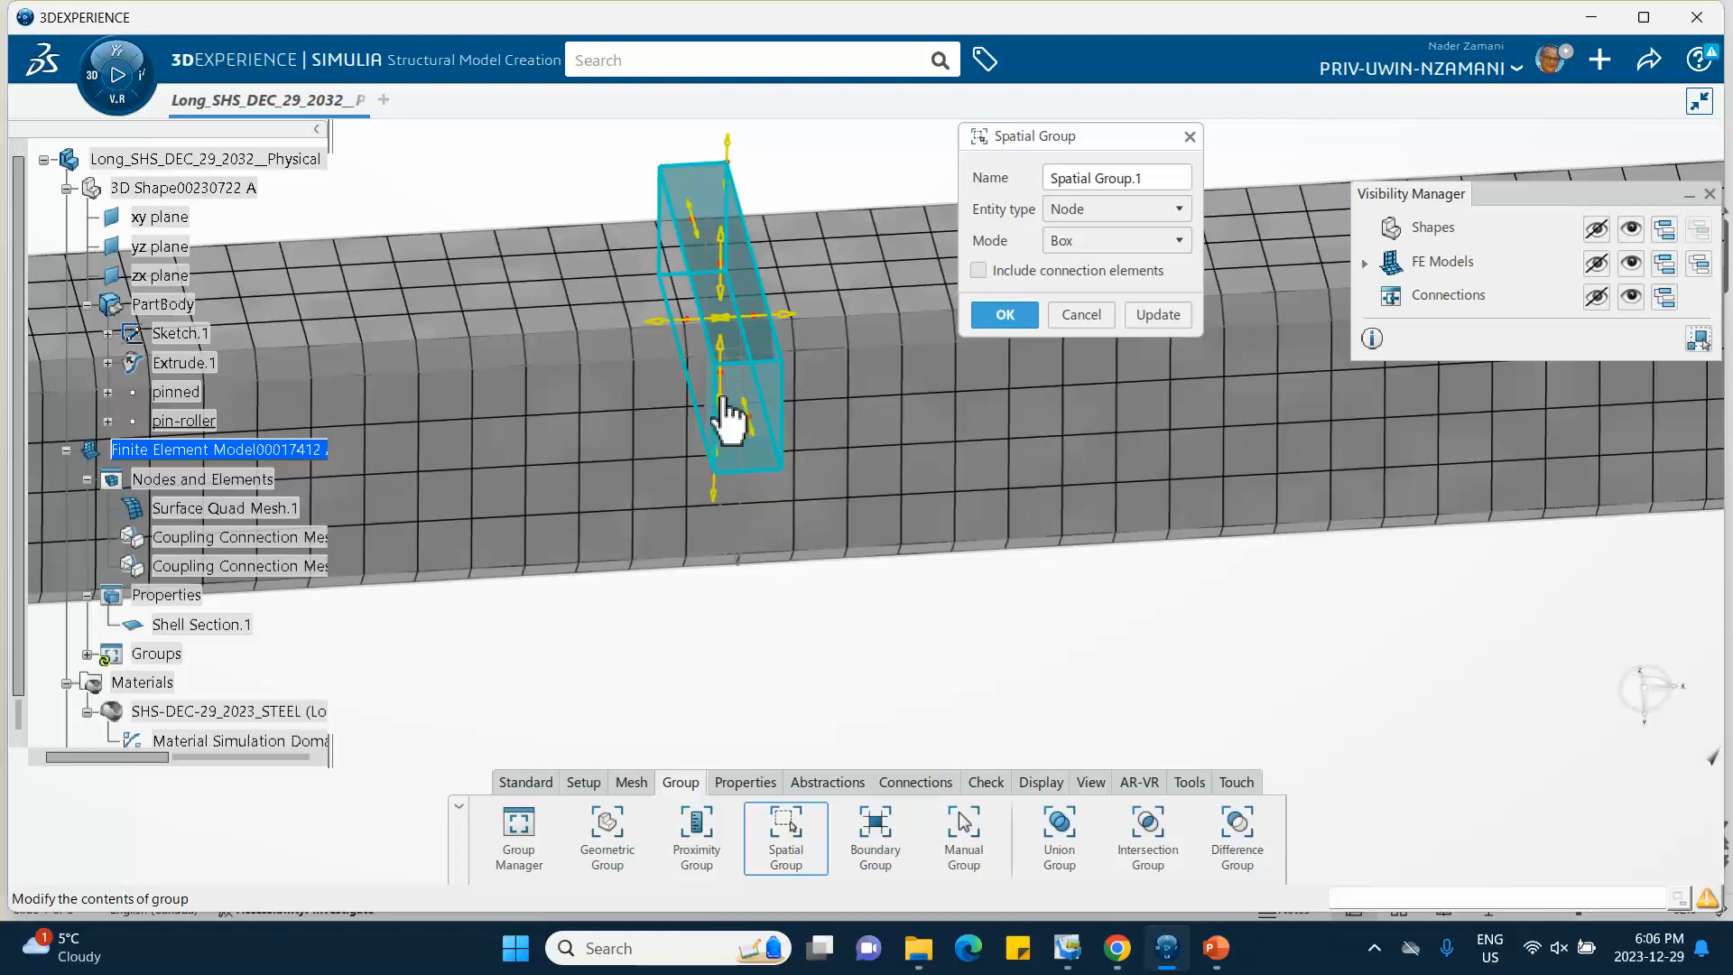
drag(725, 417, 718, 691)
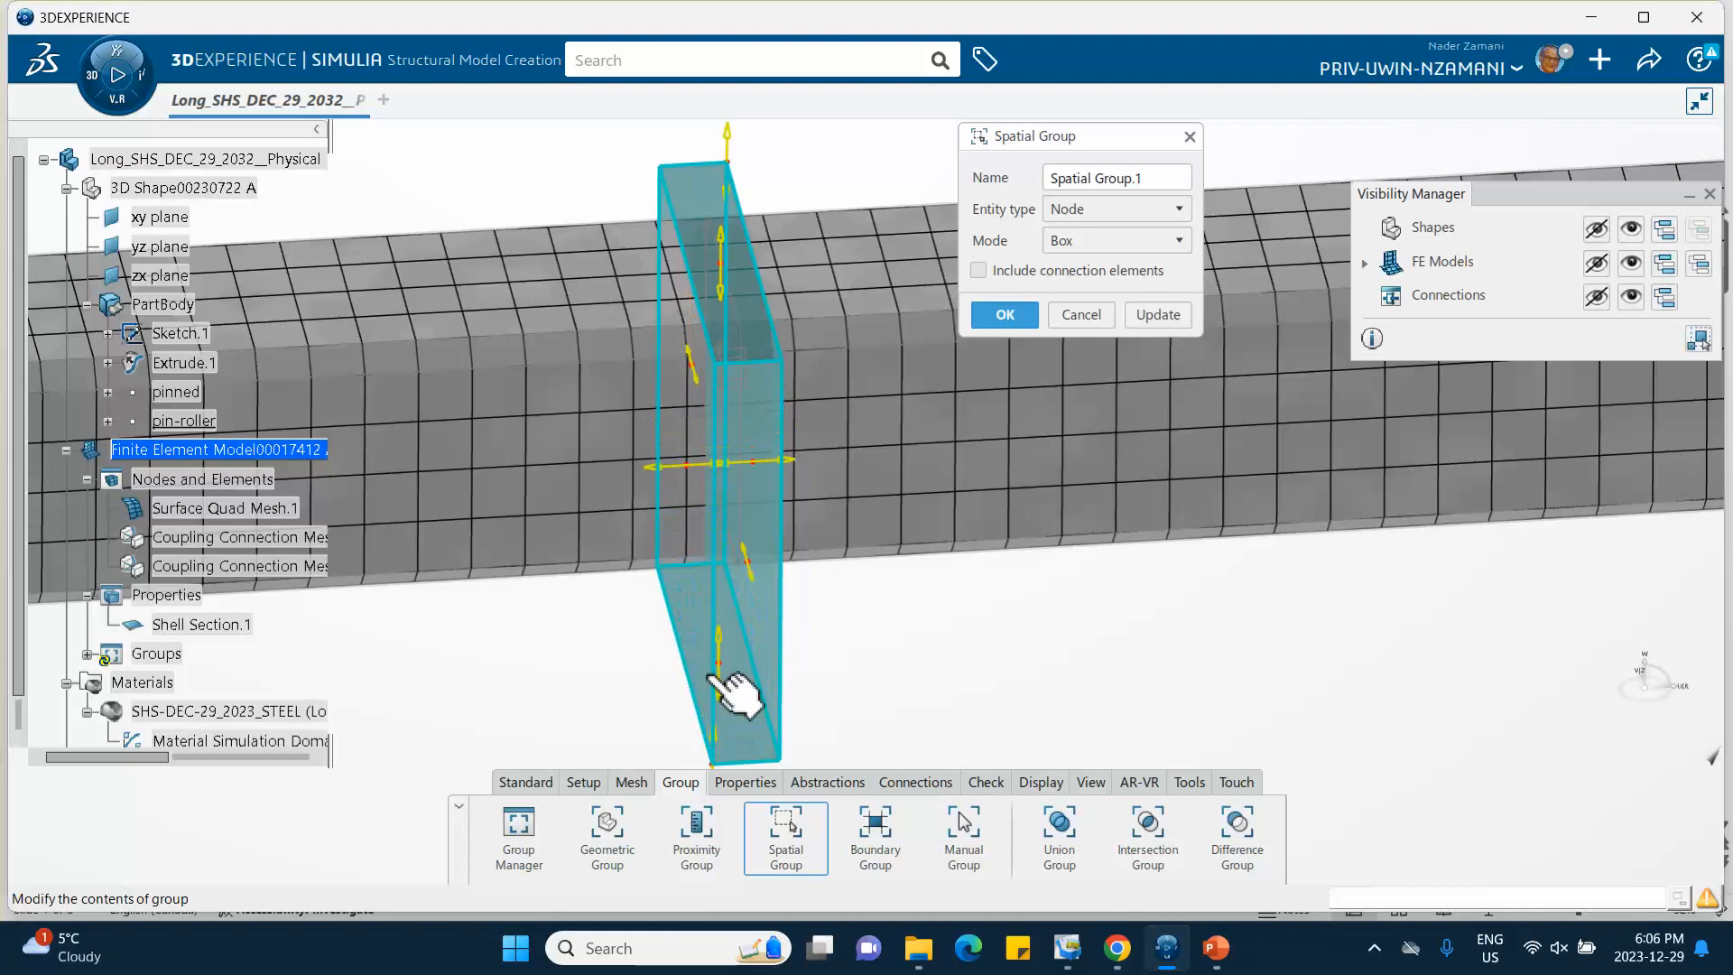
middle_drag(733, 694, 901, 559)
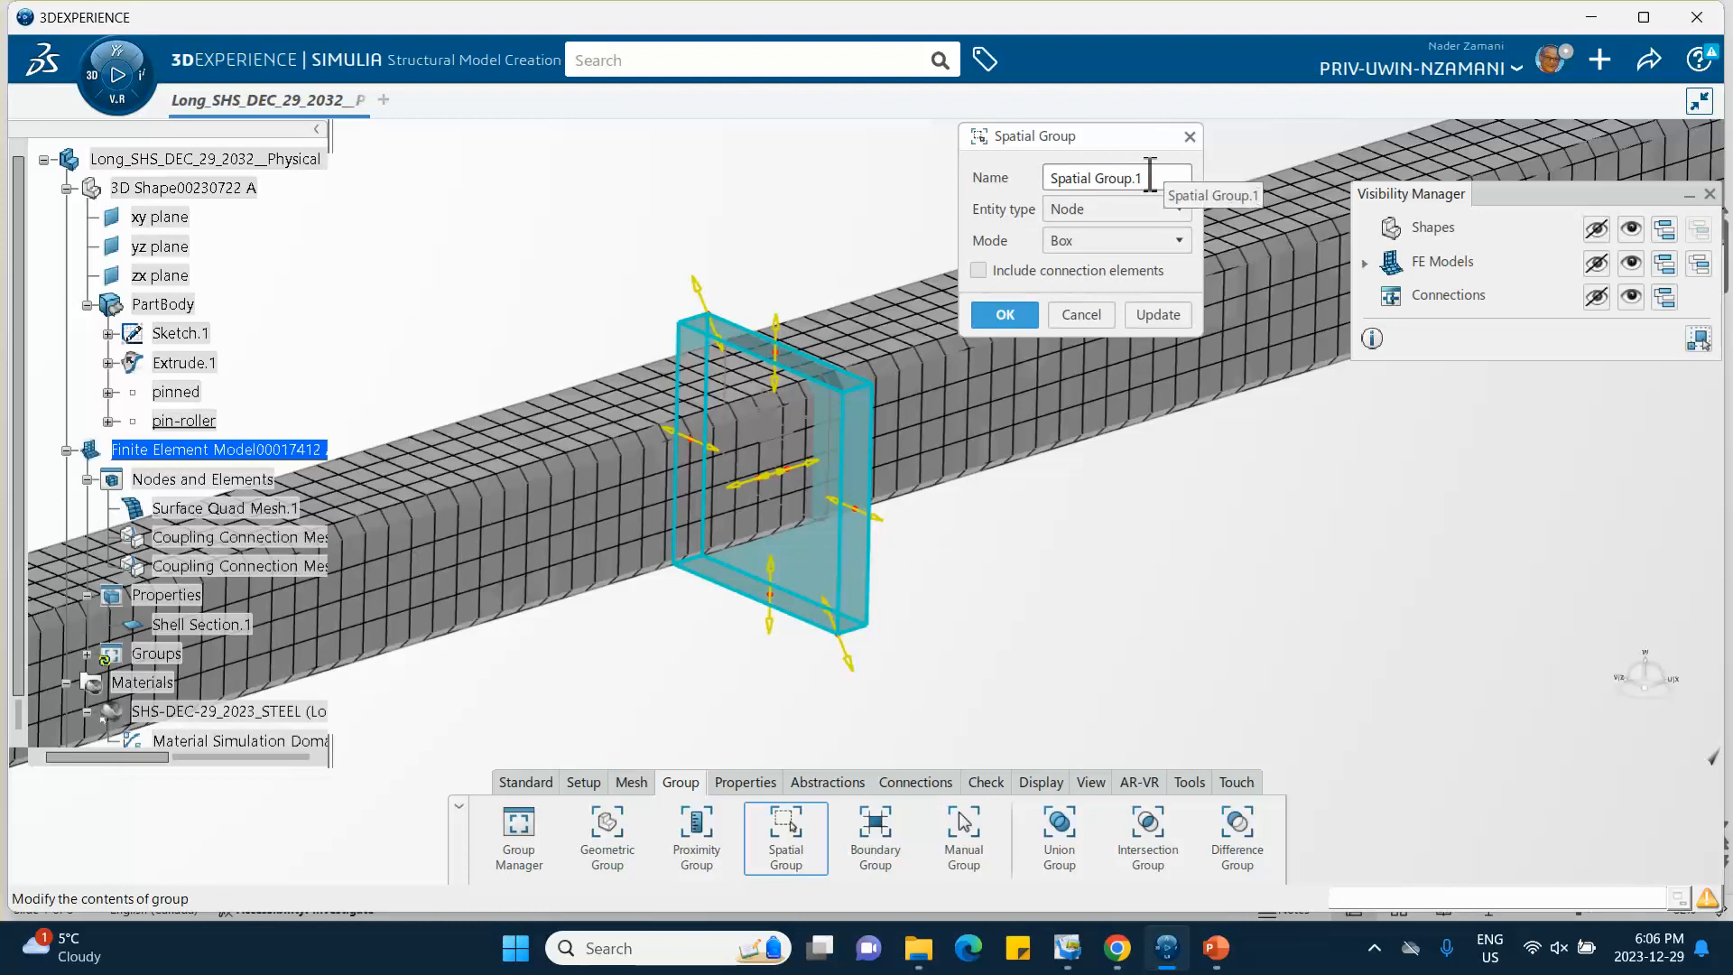
Step: Rename the spatial group as "mid Spatial Group.1"
triple_click(1050, 180)
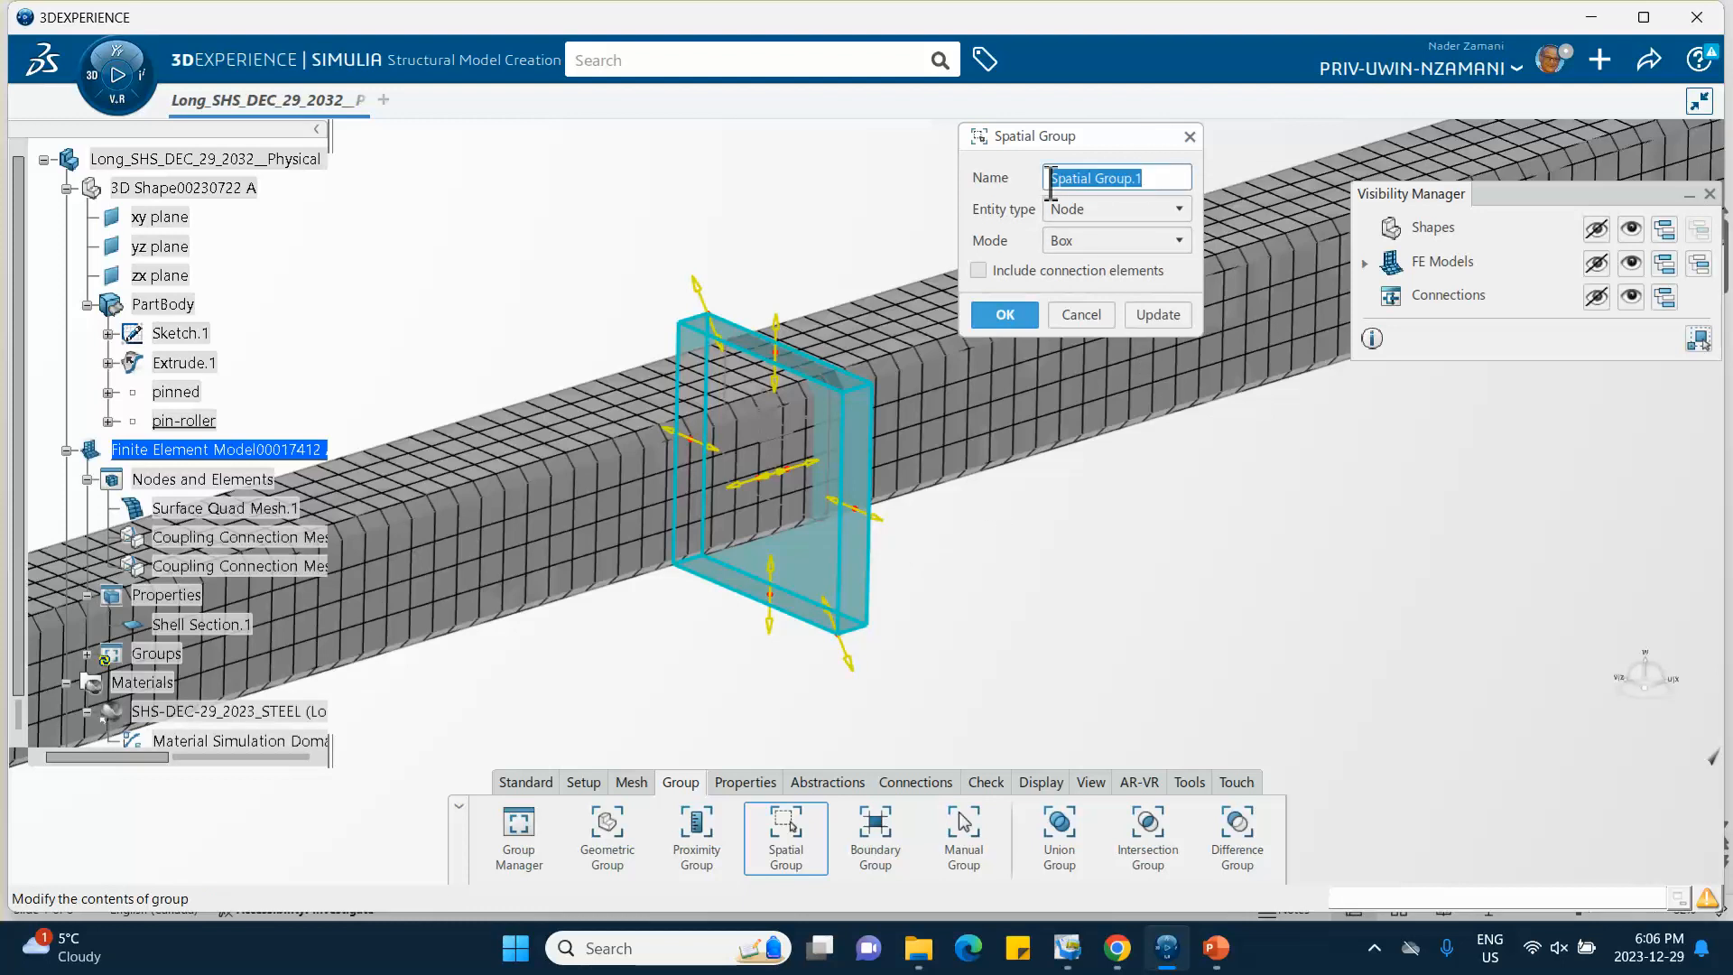
click(1048, 179)
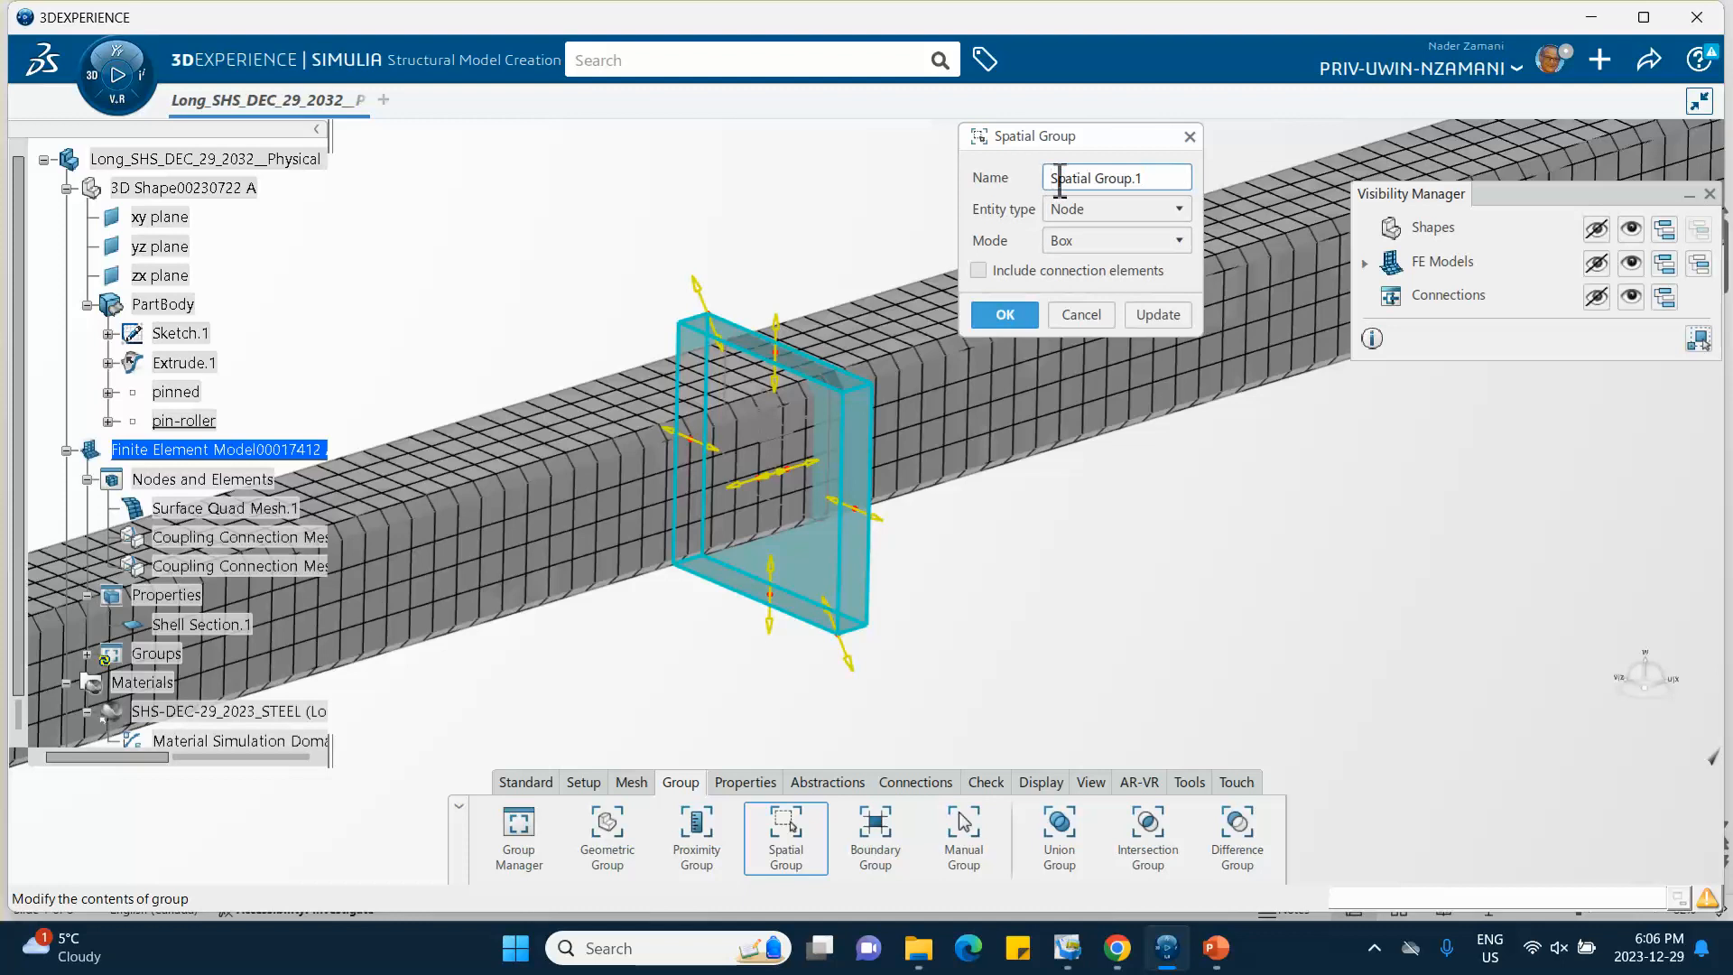
text(mid)
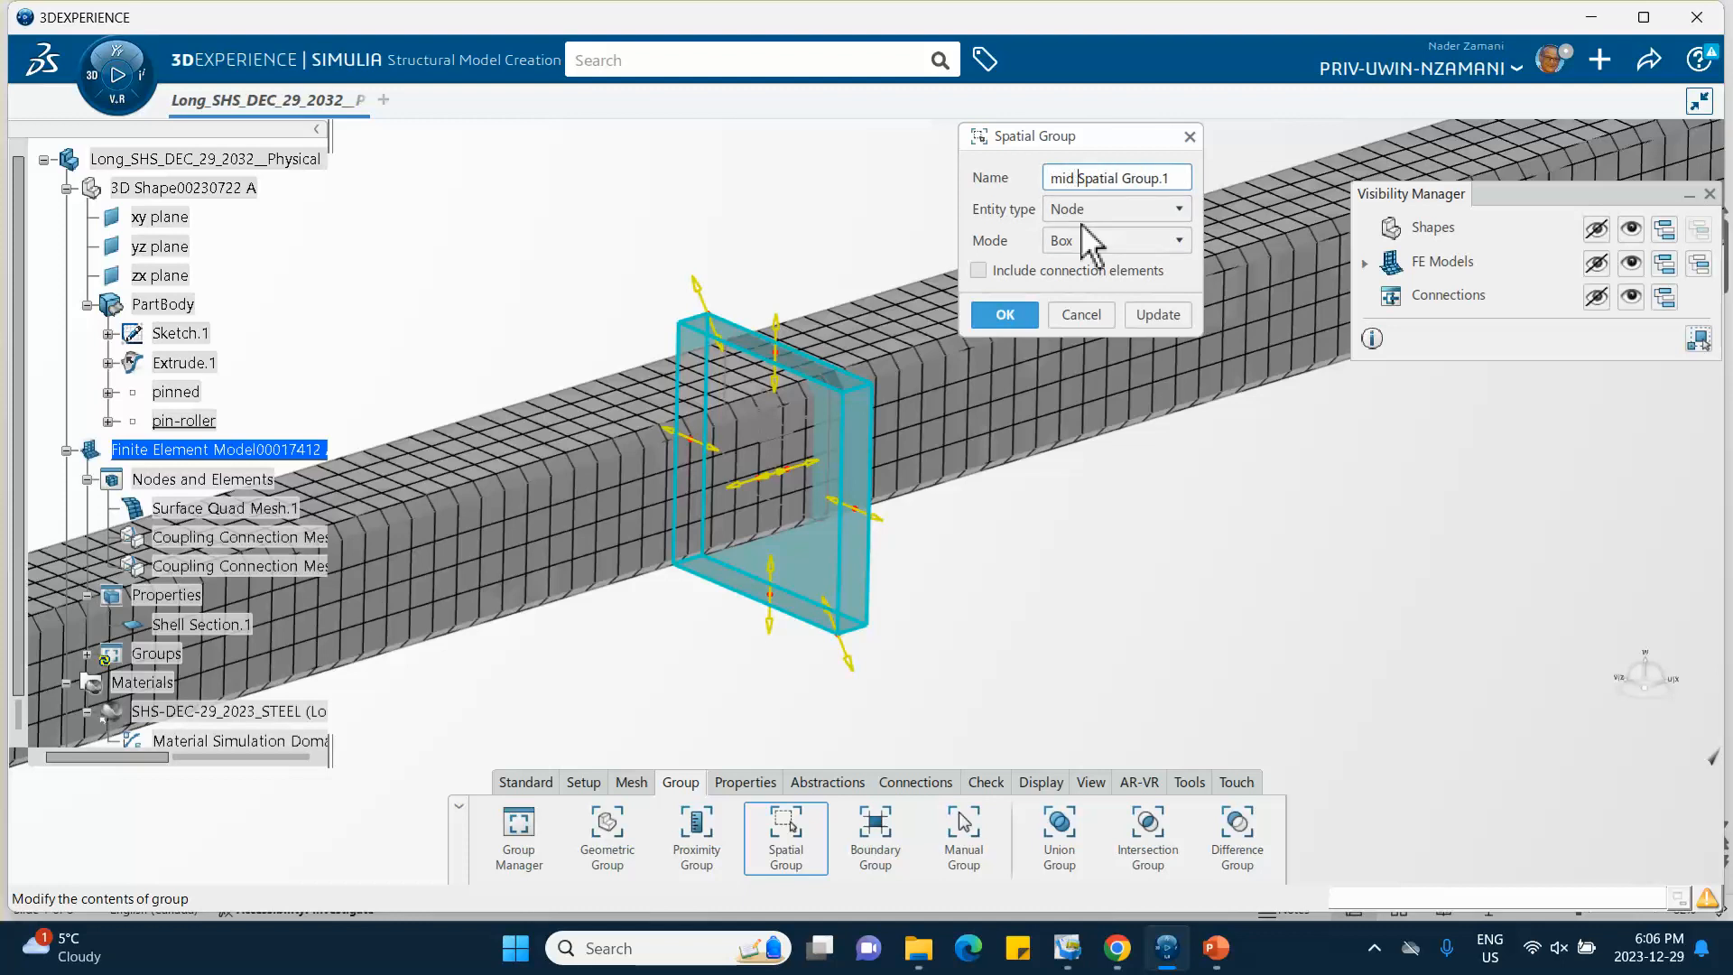
Step: Rename the spatial group as "mid span Spatial Group.1", accept it and expand the groups of the finite element model
text( span)
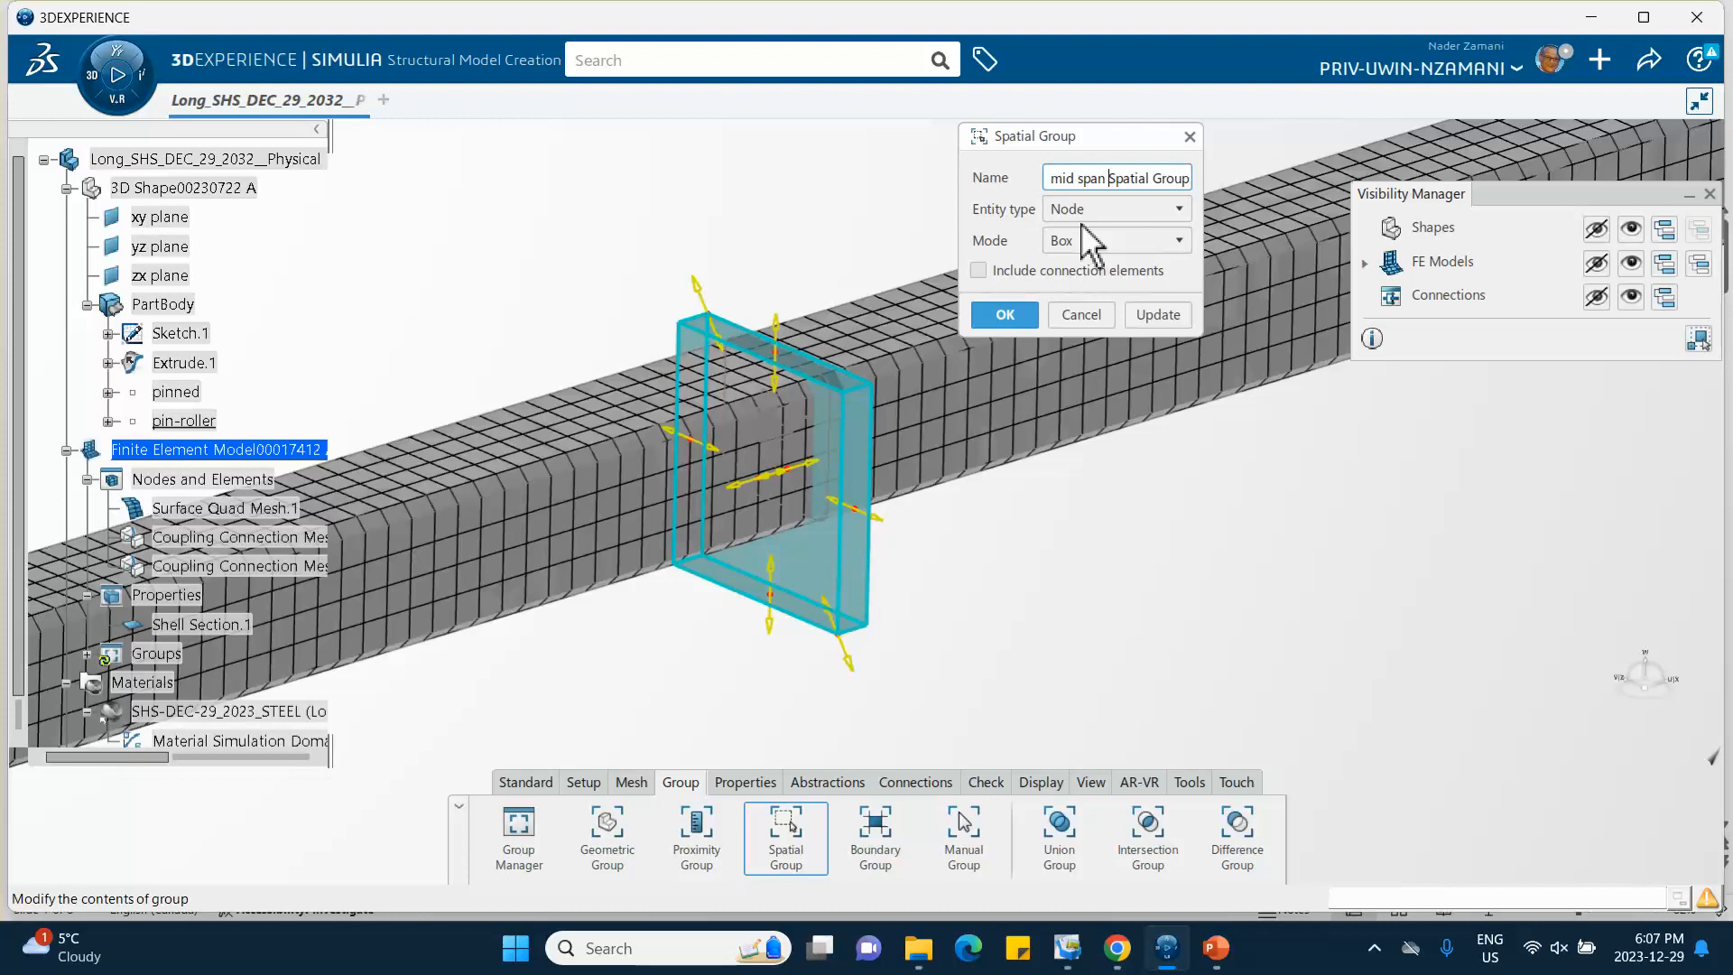
click(1006, 313)
scroll(213, 352, down, 5)
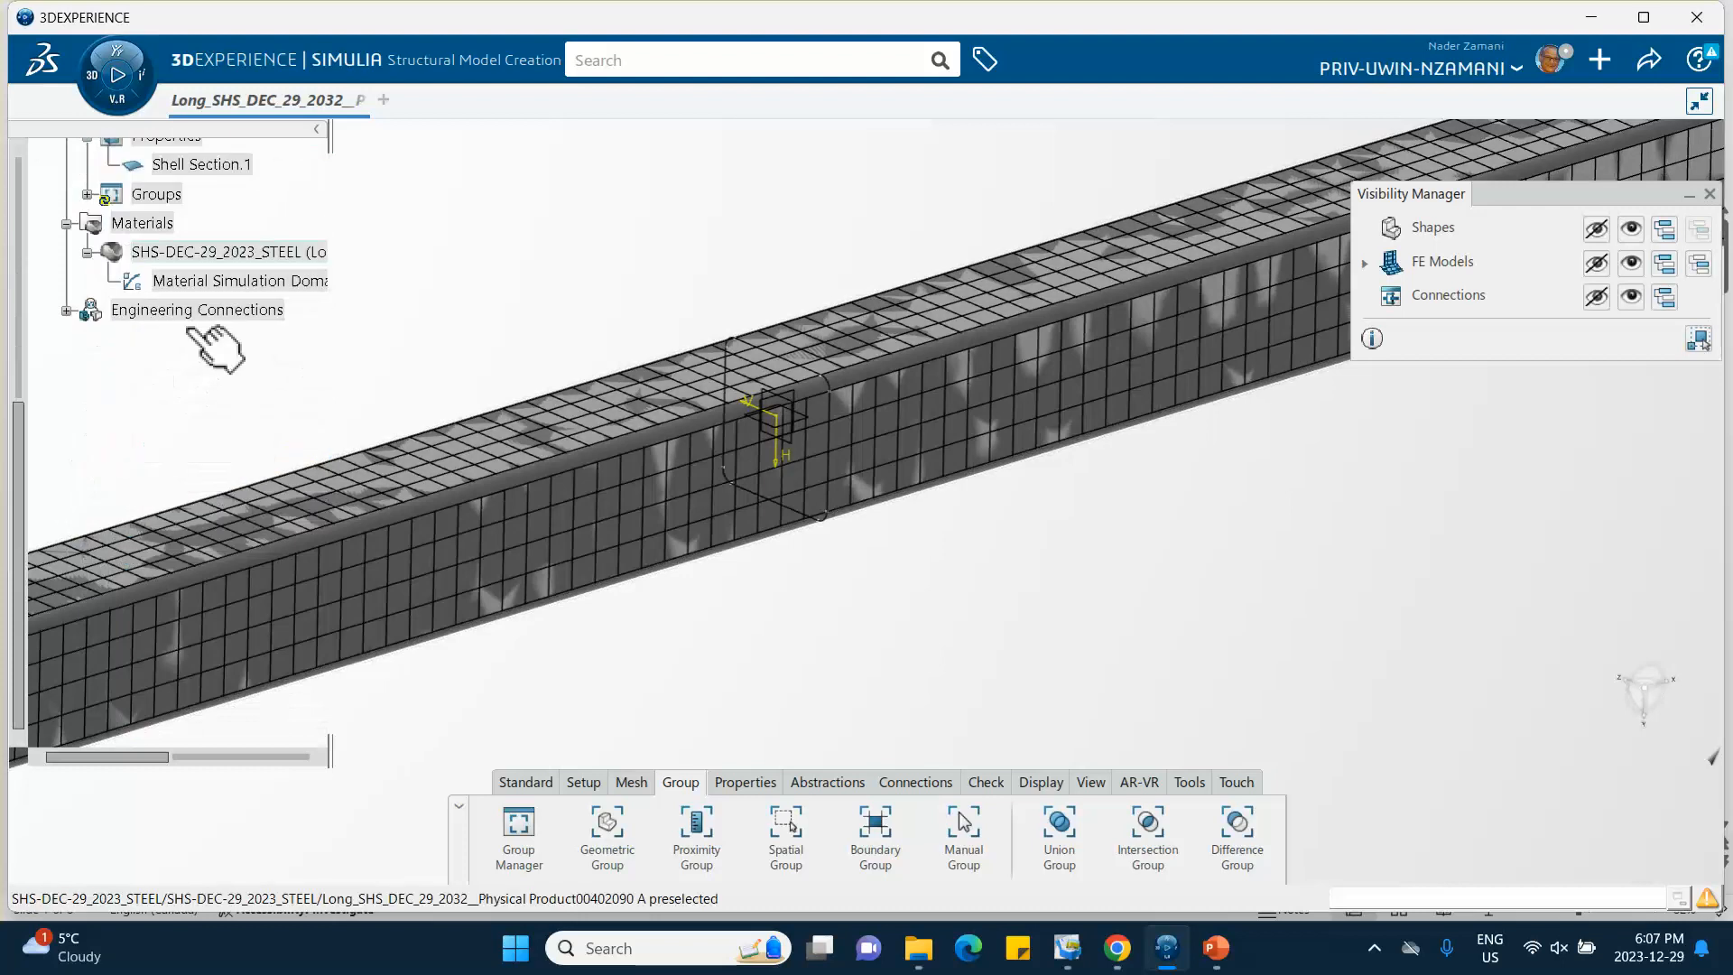
click(86, 194)
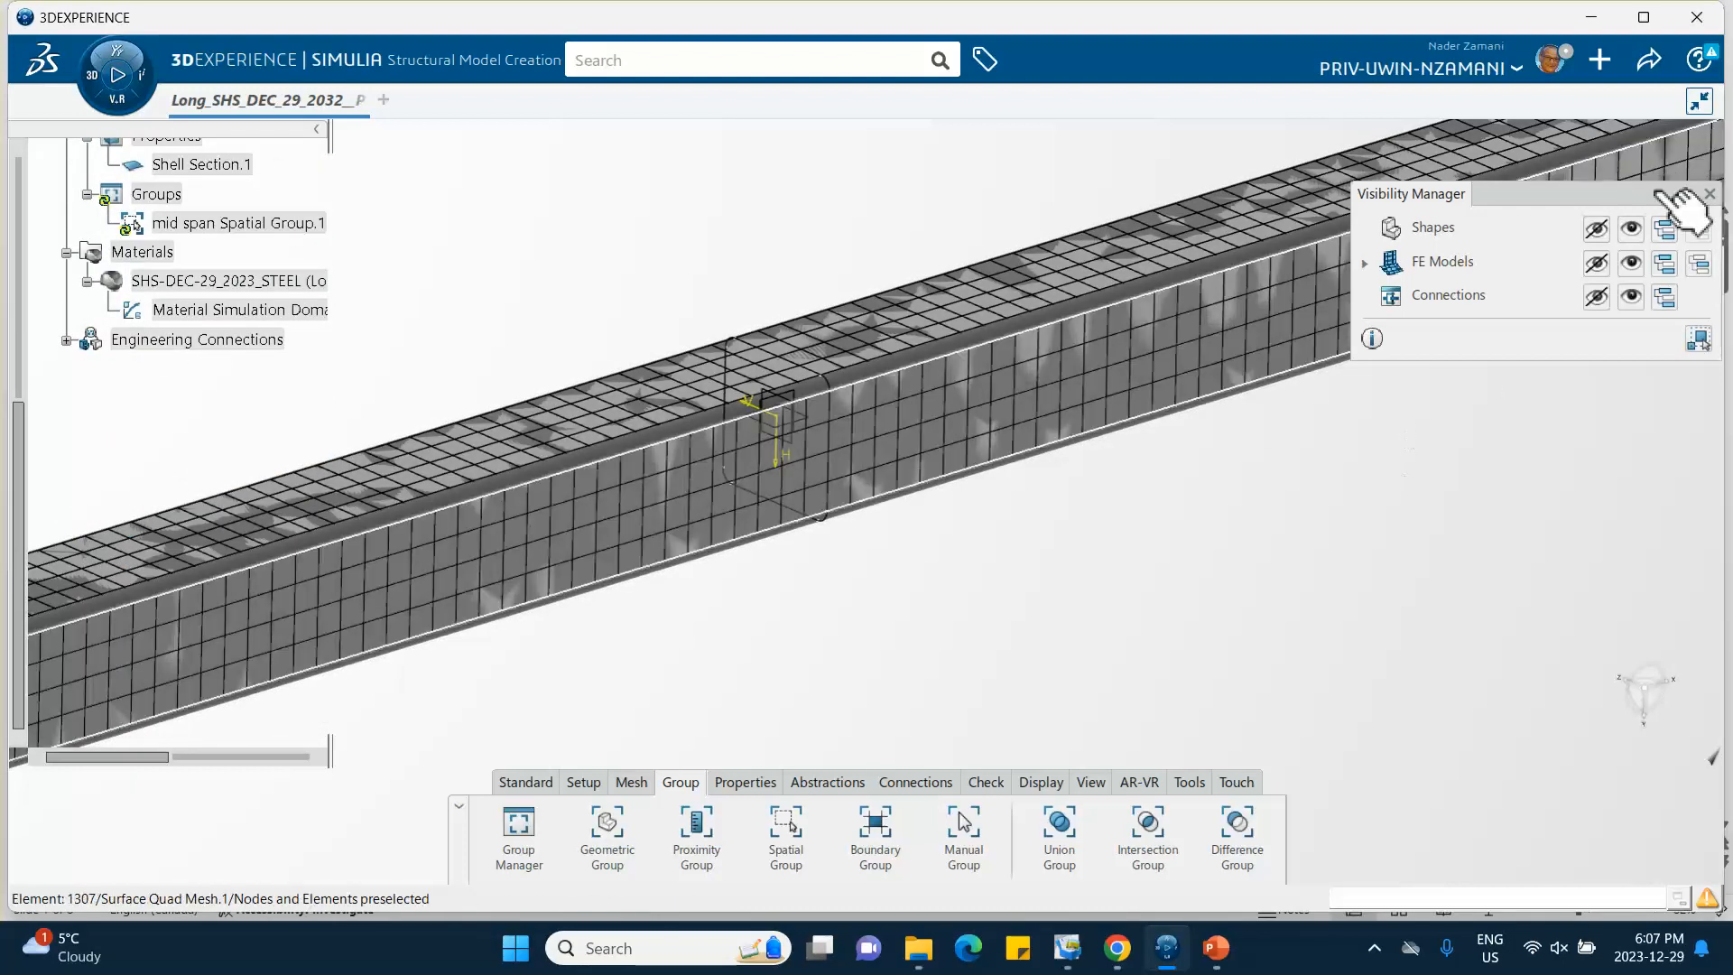
Step: Put away the Visibility Manager, bring the whole tube into view and save the model
click(1693, 198)
middle_drag(777, 226, 837, 329)
click(778, 228)
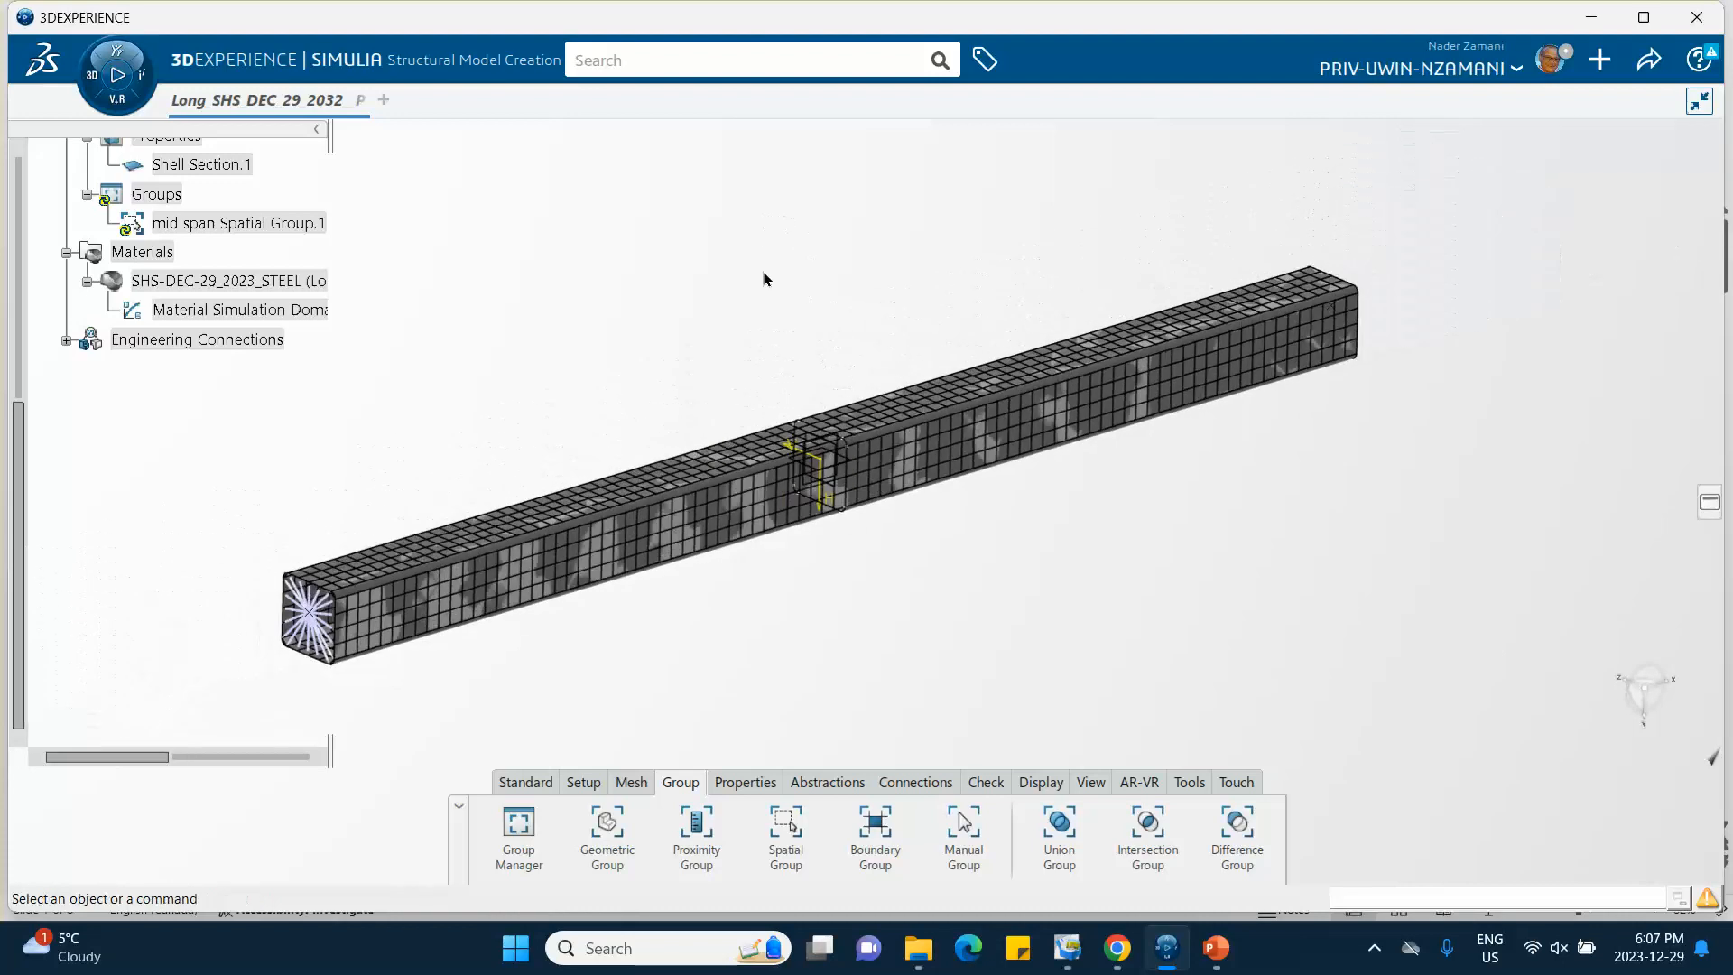
click(1648, 61)
click(1530, 104)
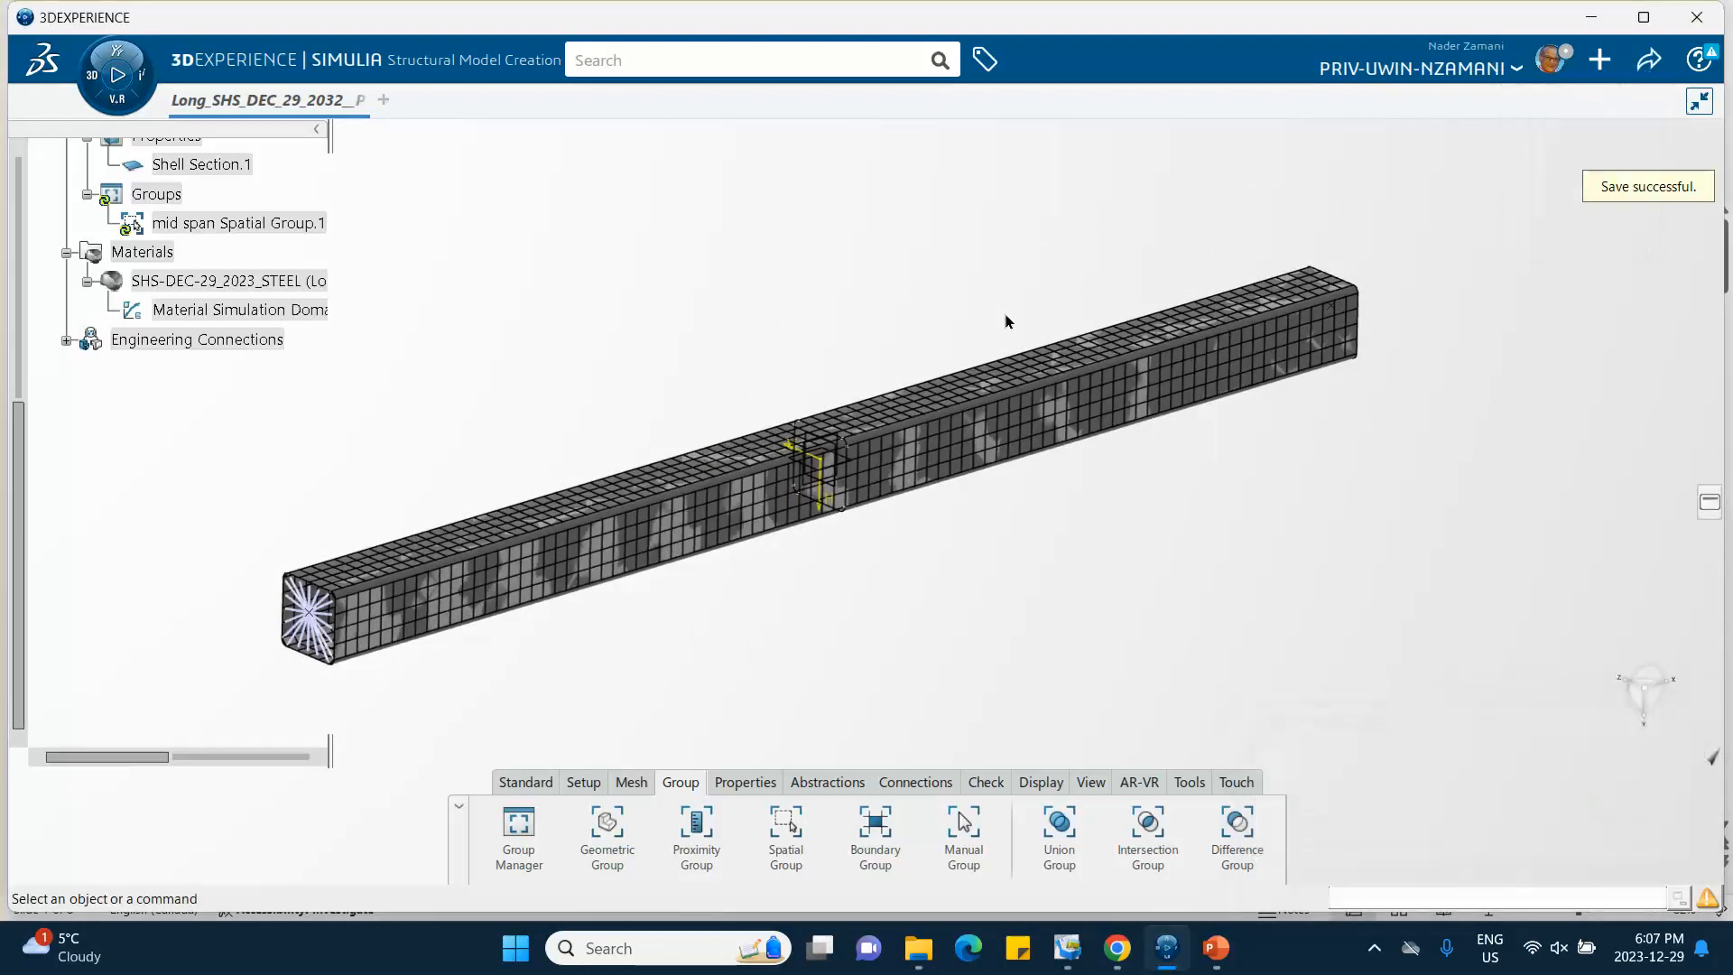
Step: Switch to Structural Scenario Creation and initialize a Structural physics simulation that uses Finite Element Model00017412 A
click(110, 80)
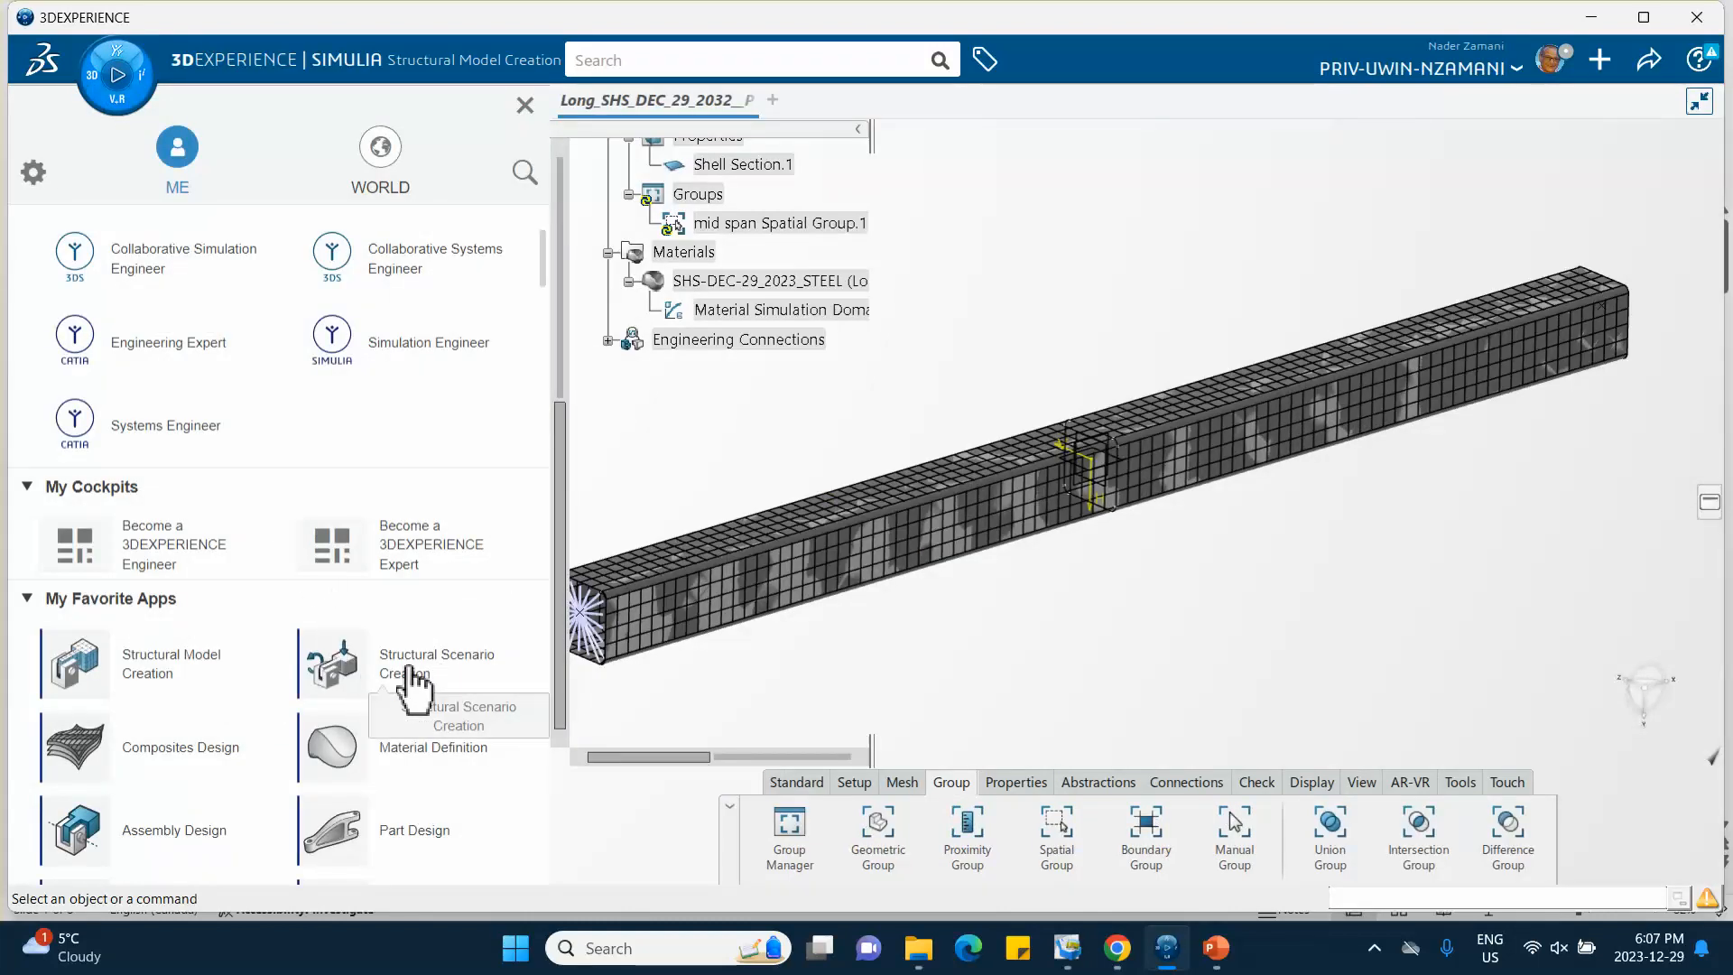
click(407, 668)
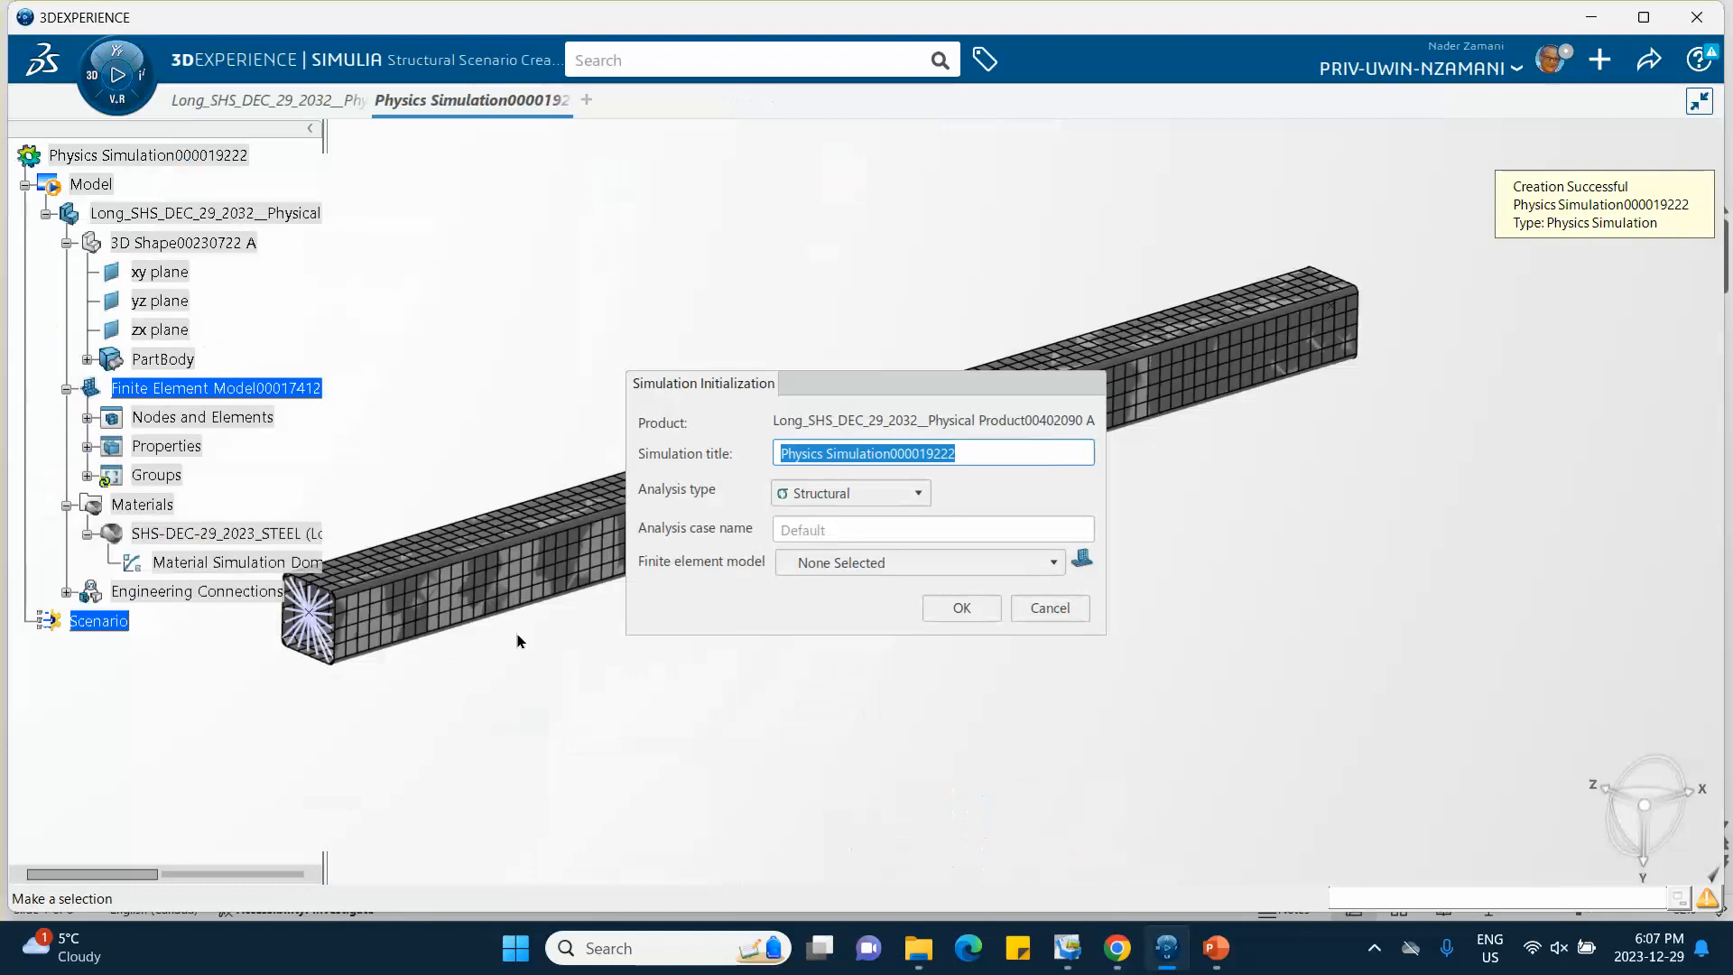
click(839, 494)
click(836, 507)
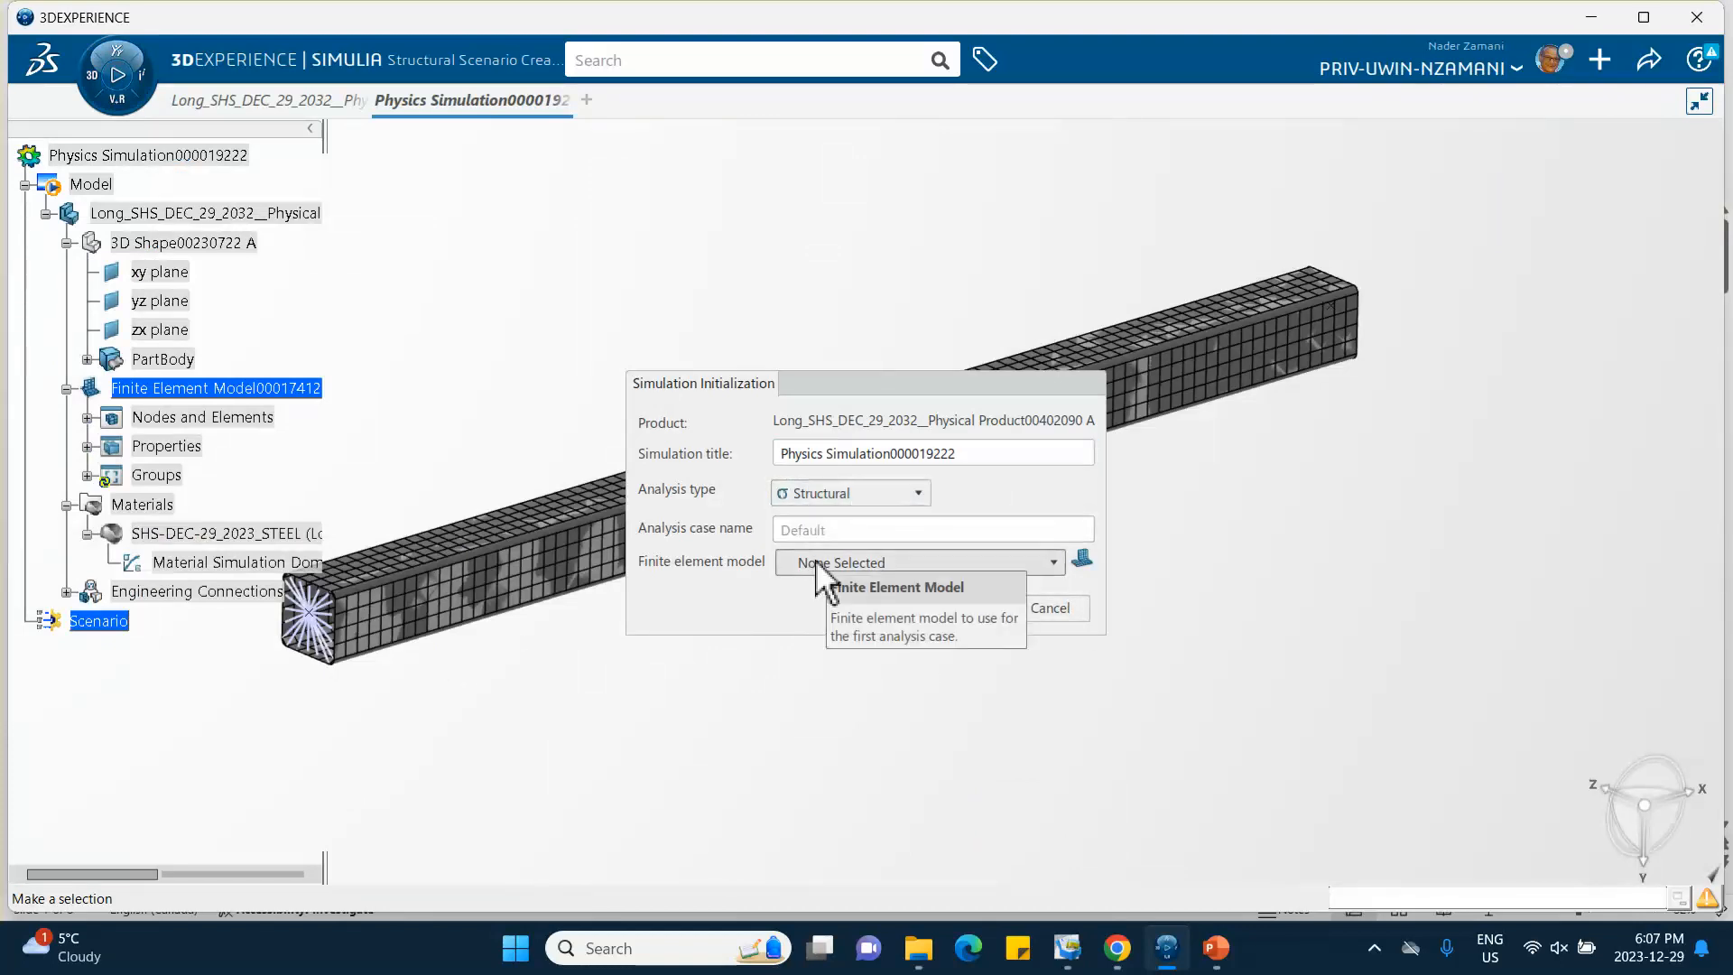
click(815, 559)
click(827, 609)
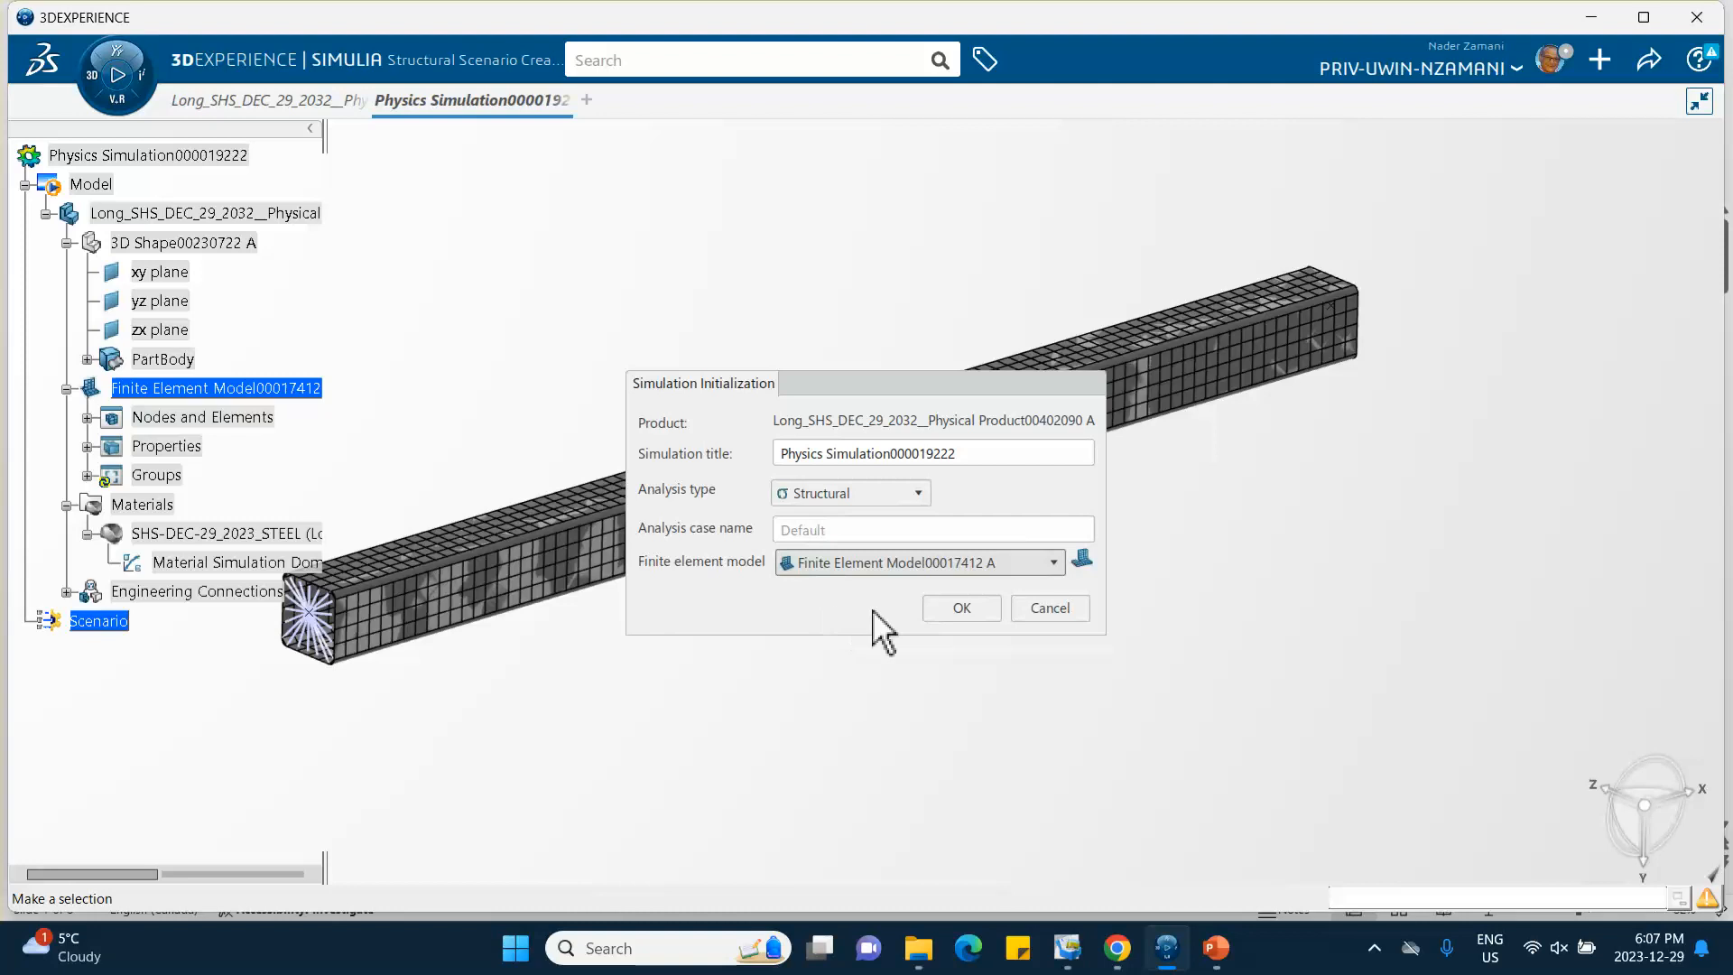
click(968, 608)
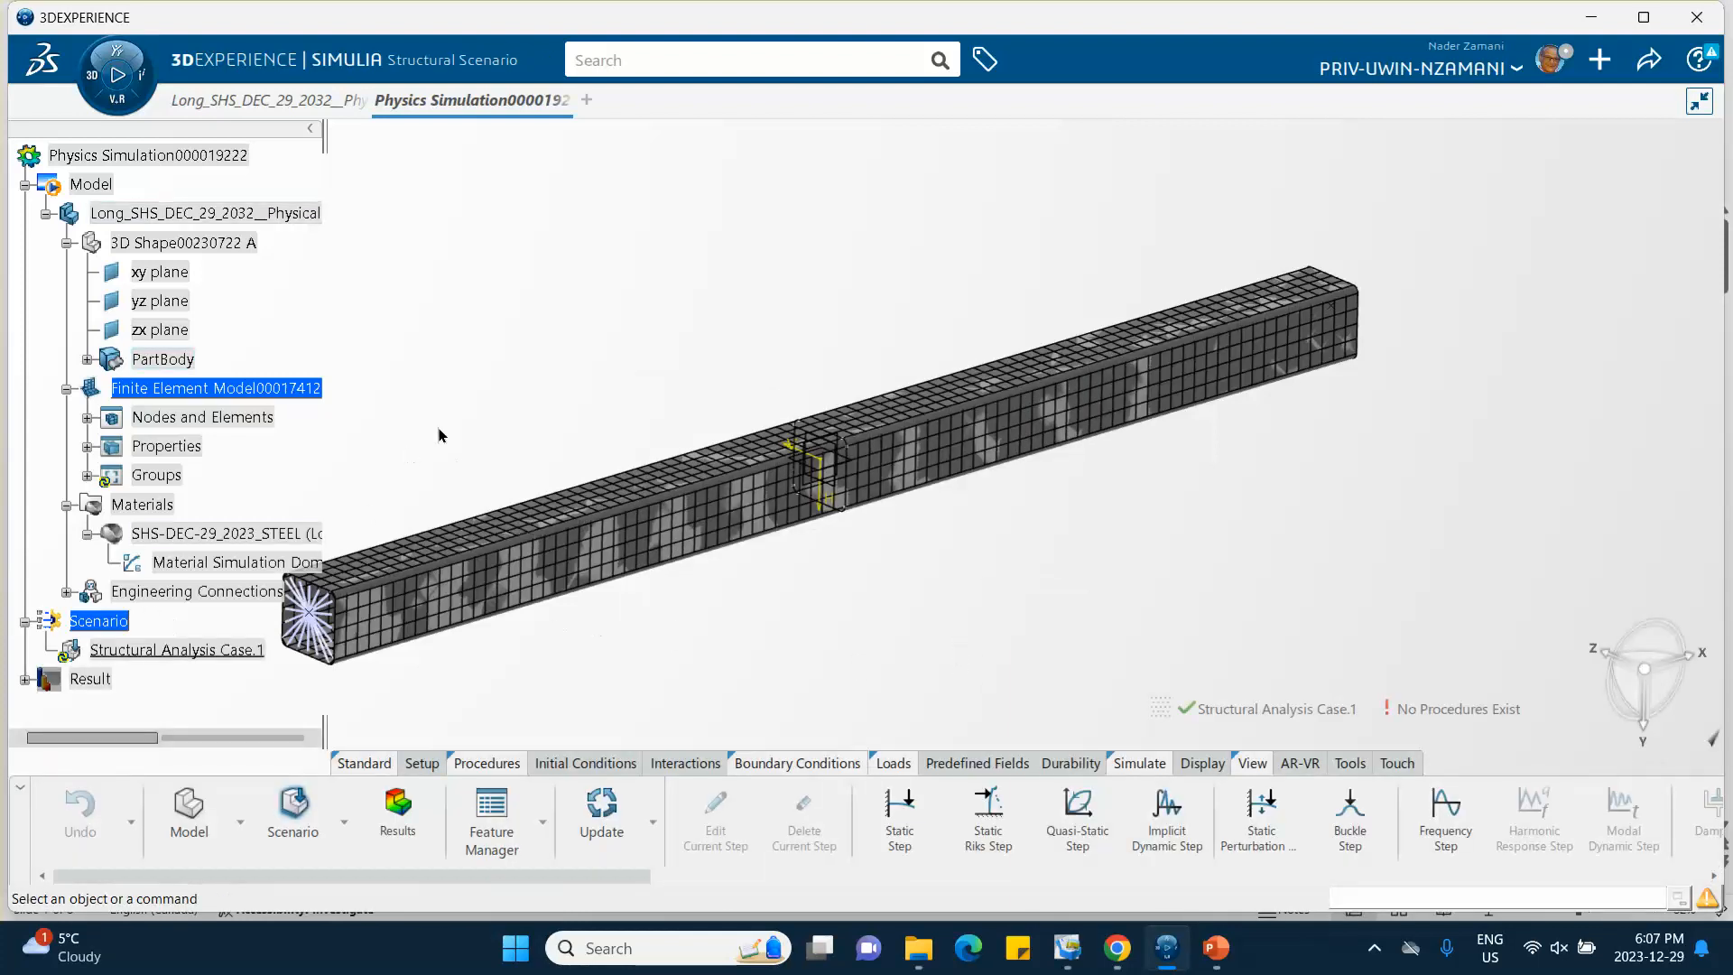
Step: Add a Buckle Step with the Subspace solver, 10 eigenvalues and a maximum of 100 iterations
middle_drag(564, 540, 820, 542)
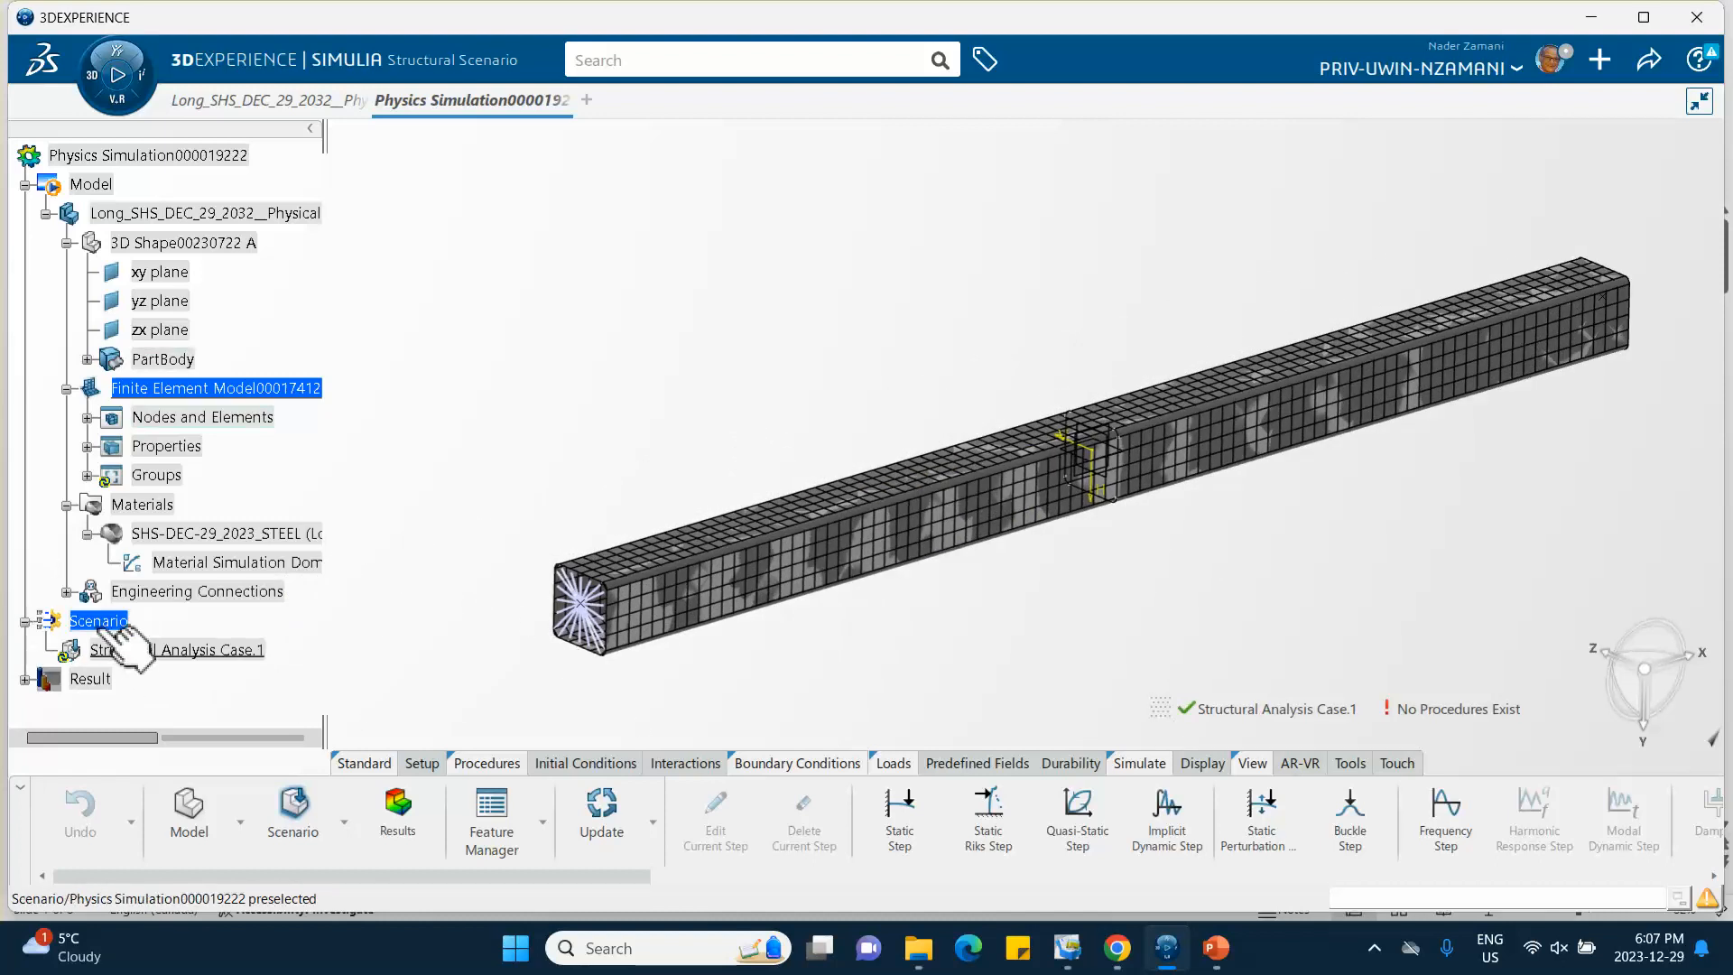
mouse_move(1387, 713)
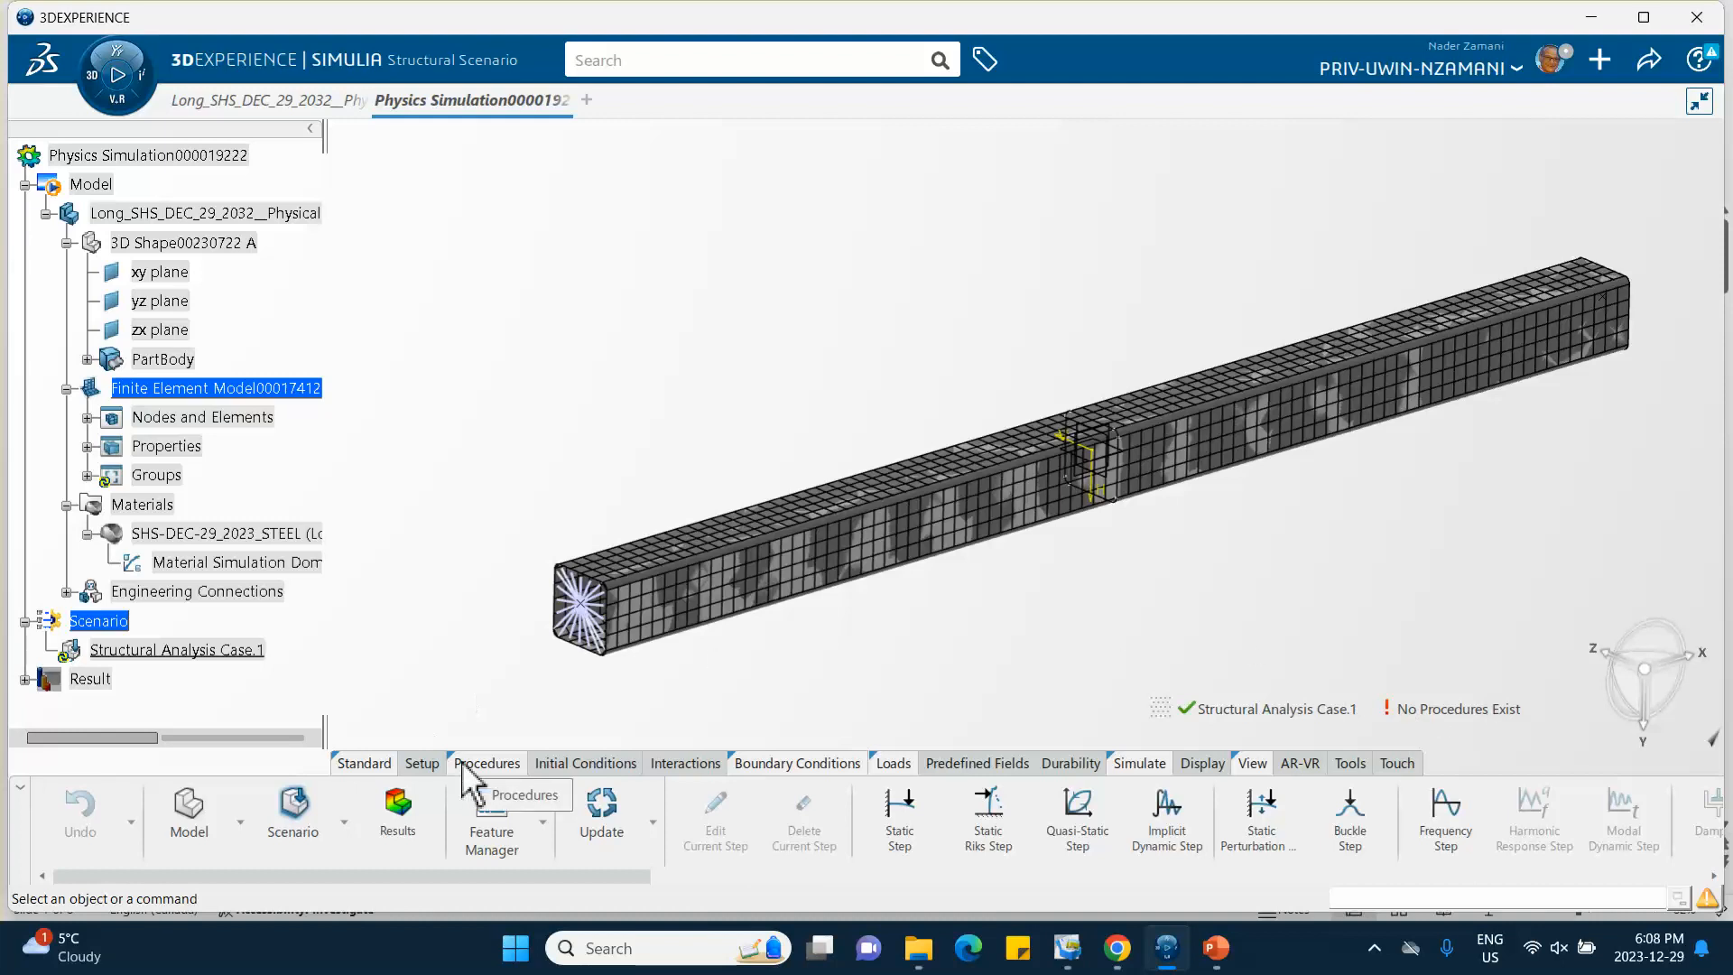
click(1351, 828)
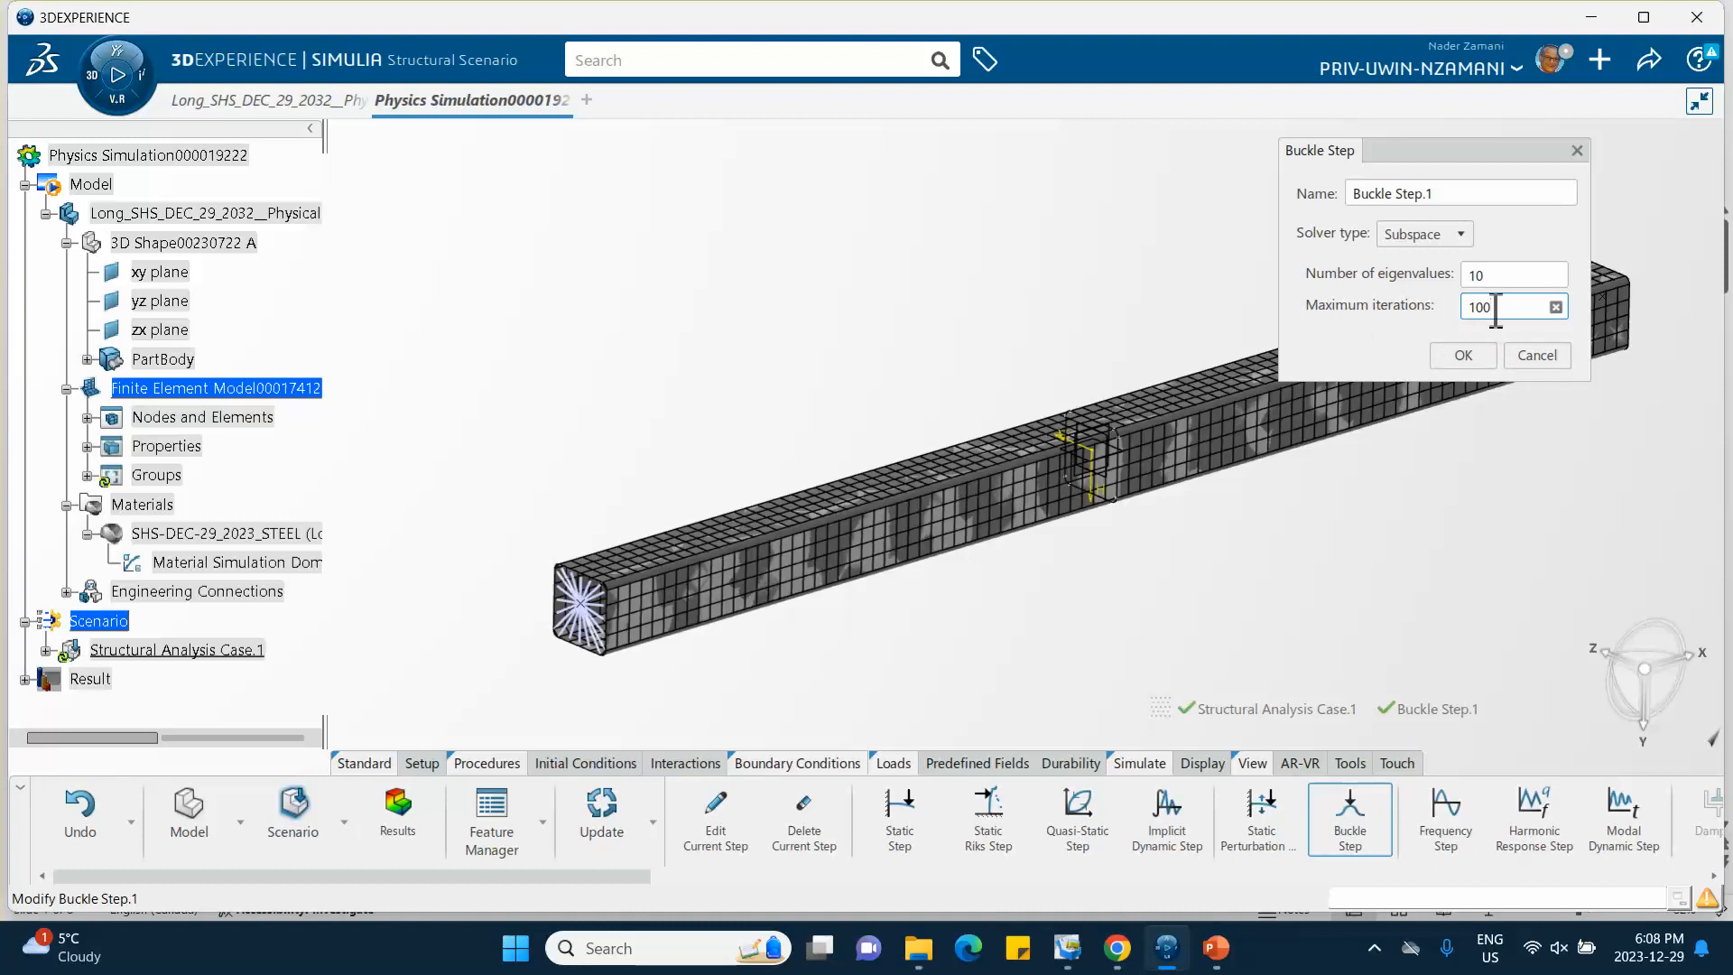
click(1464, 356)
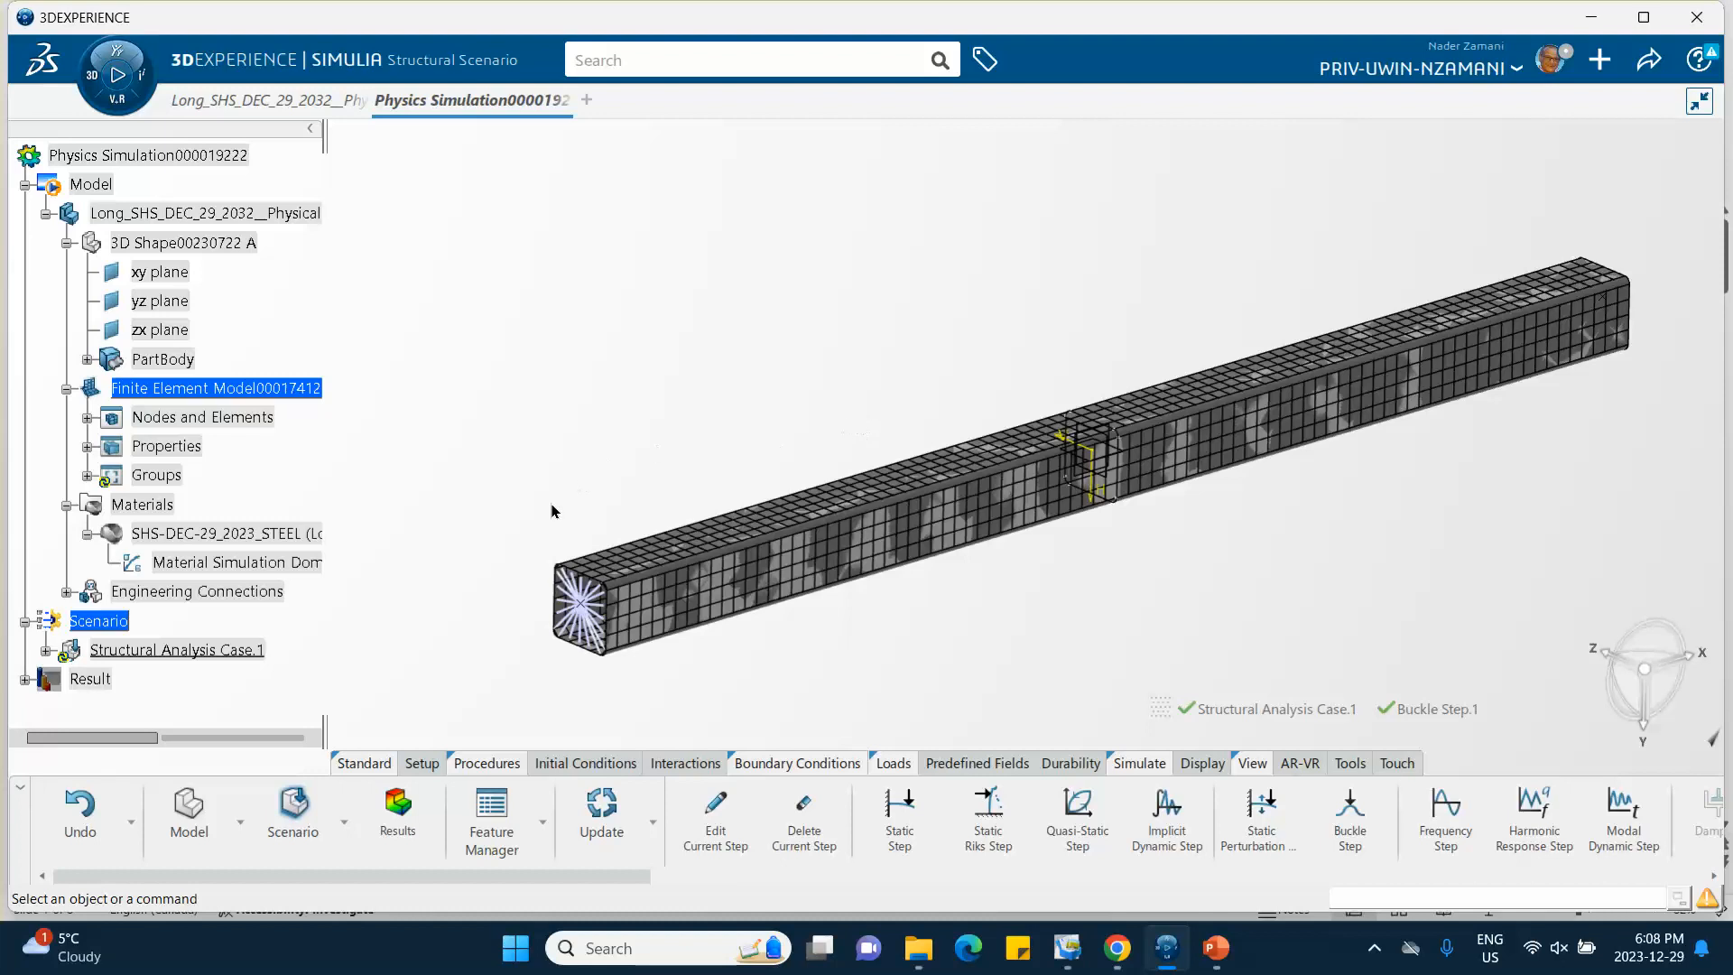
Step: Set the linear quadrilateral shell formulation in the analysis case's global element type assignment to S4R
scroll(126, 542, down, 3)
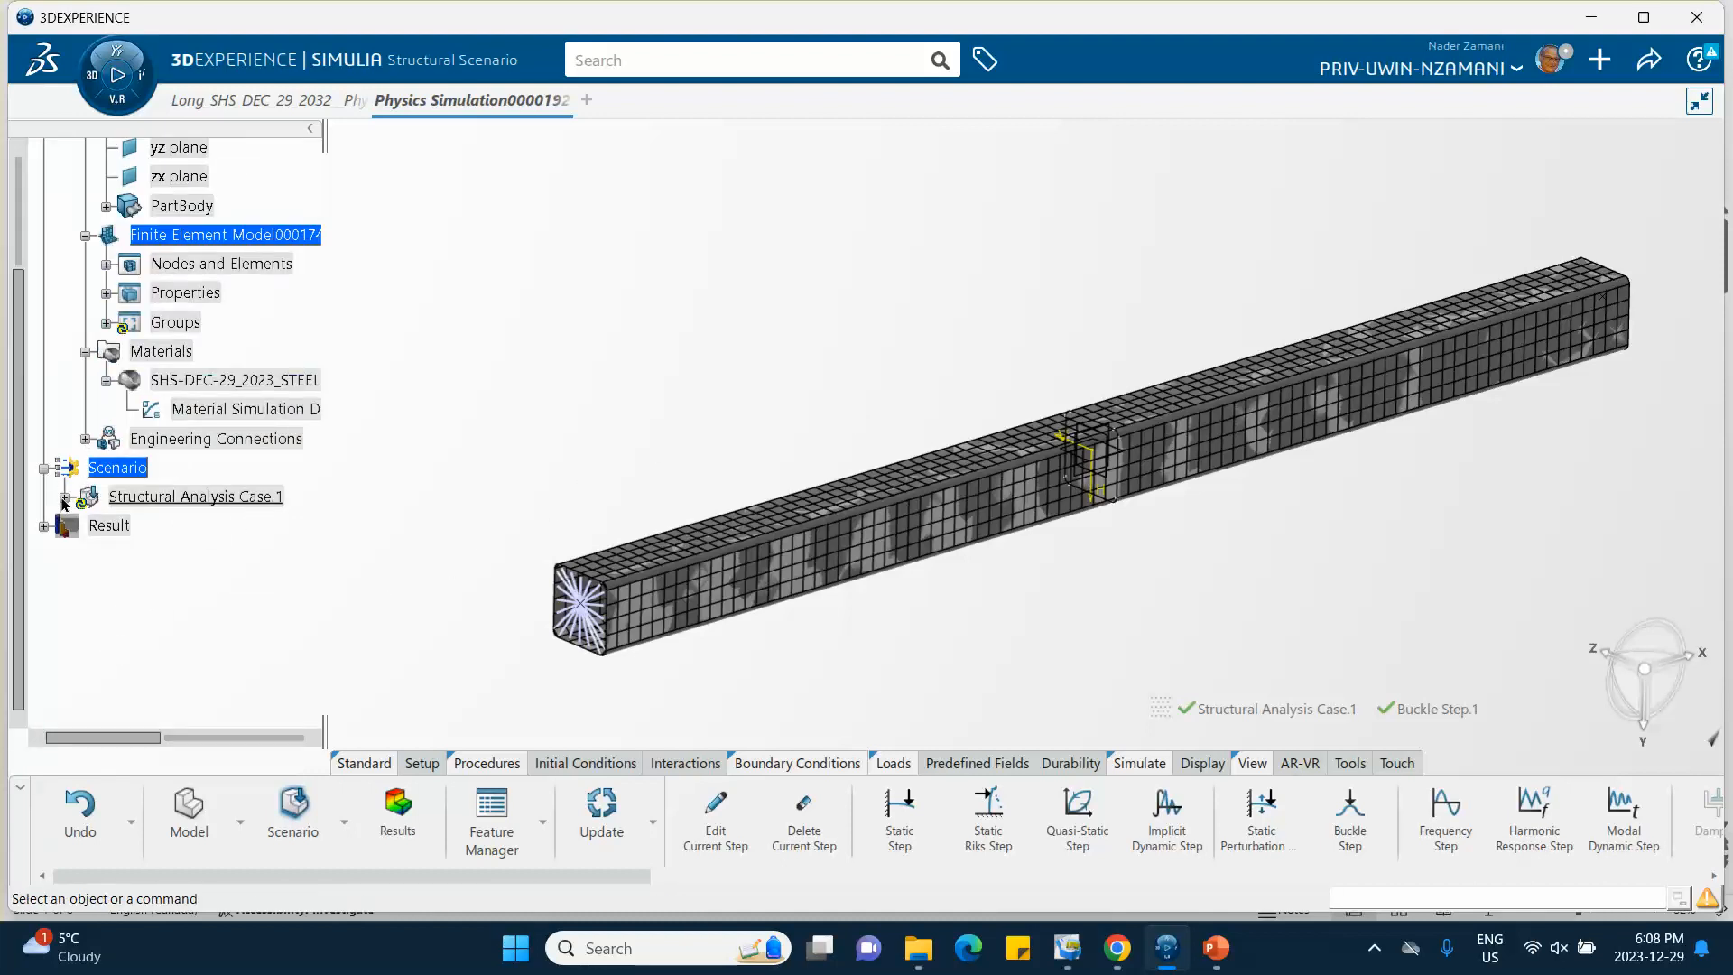
click(64, 498)
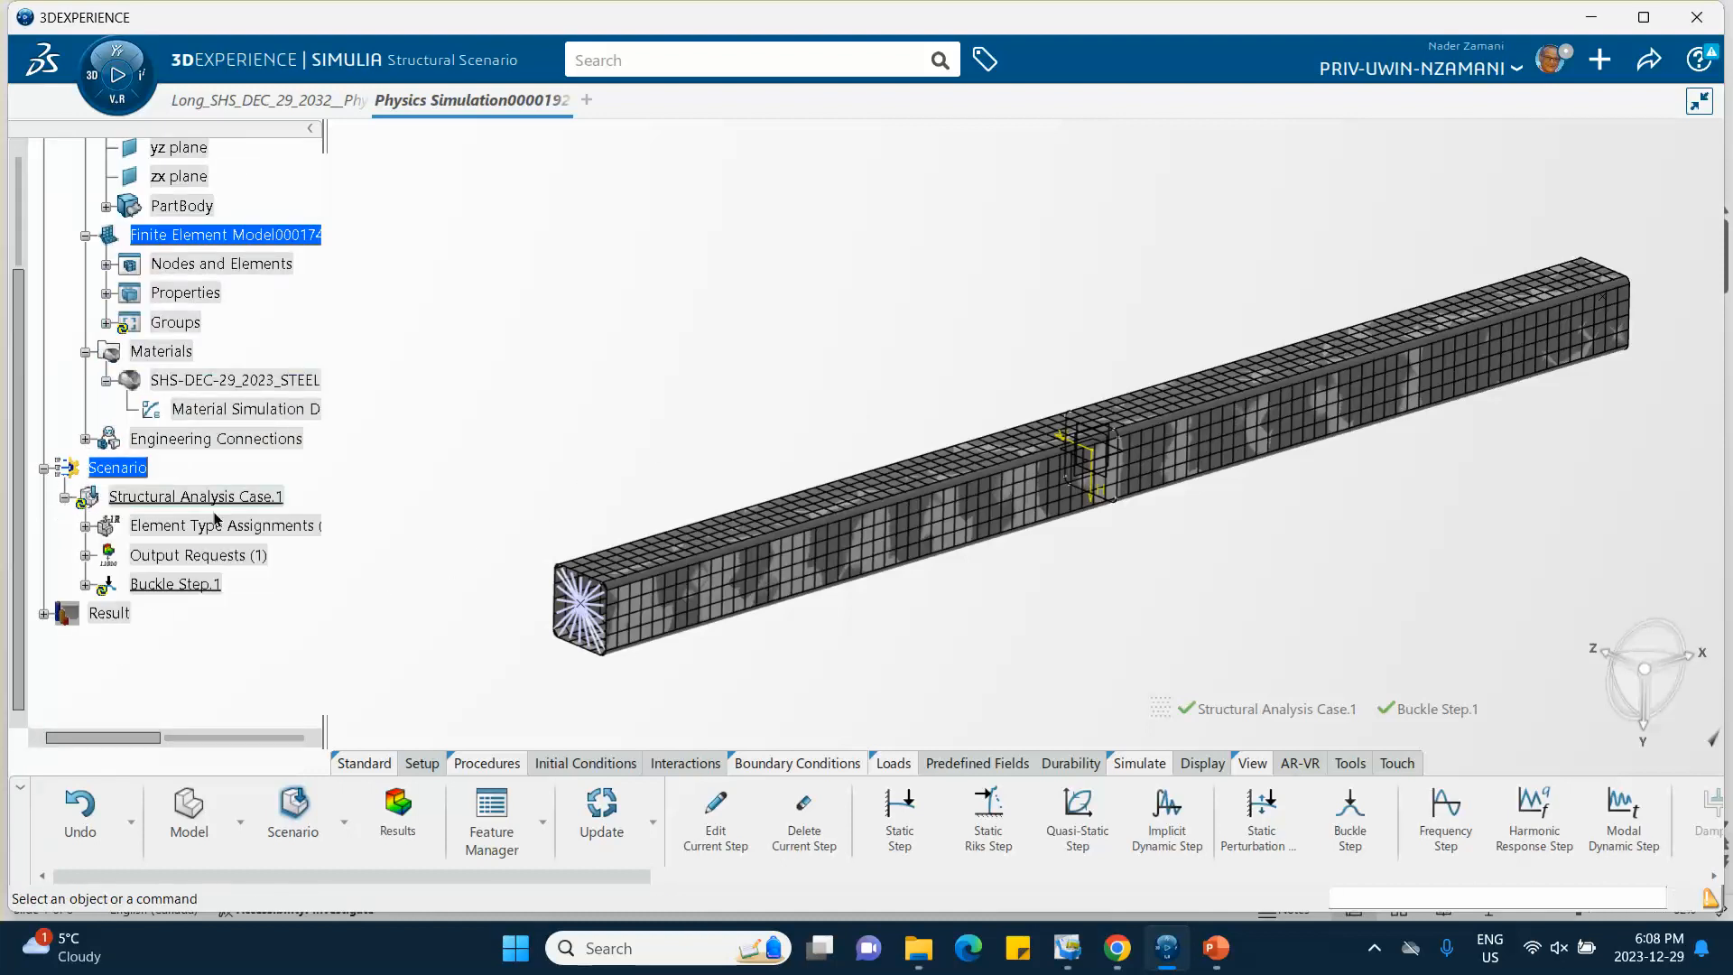
click(85, 526)
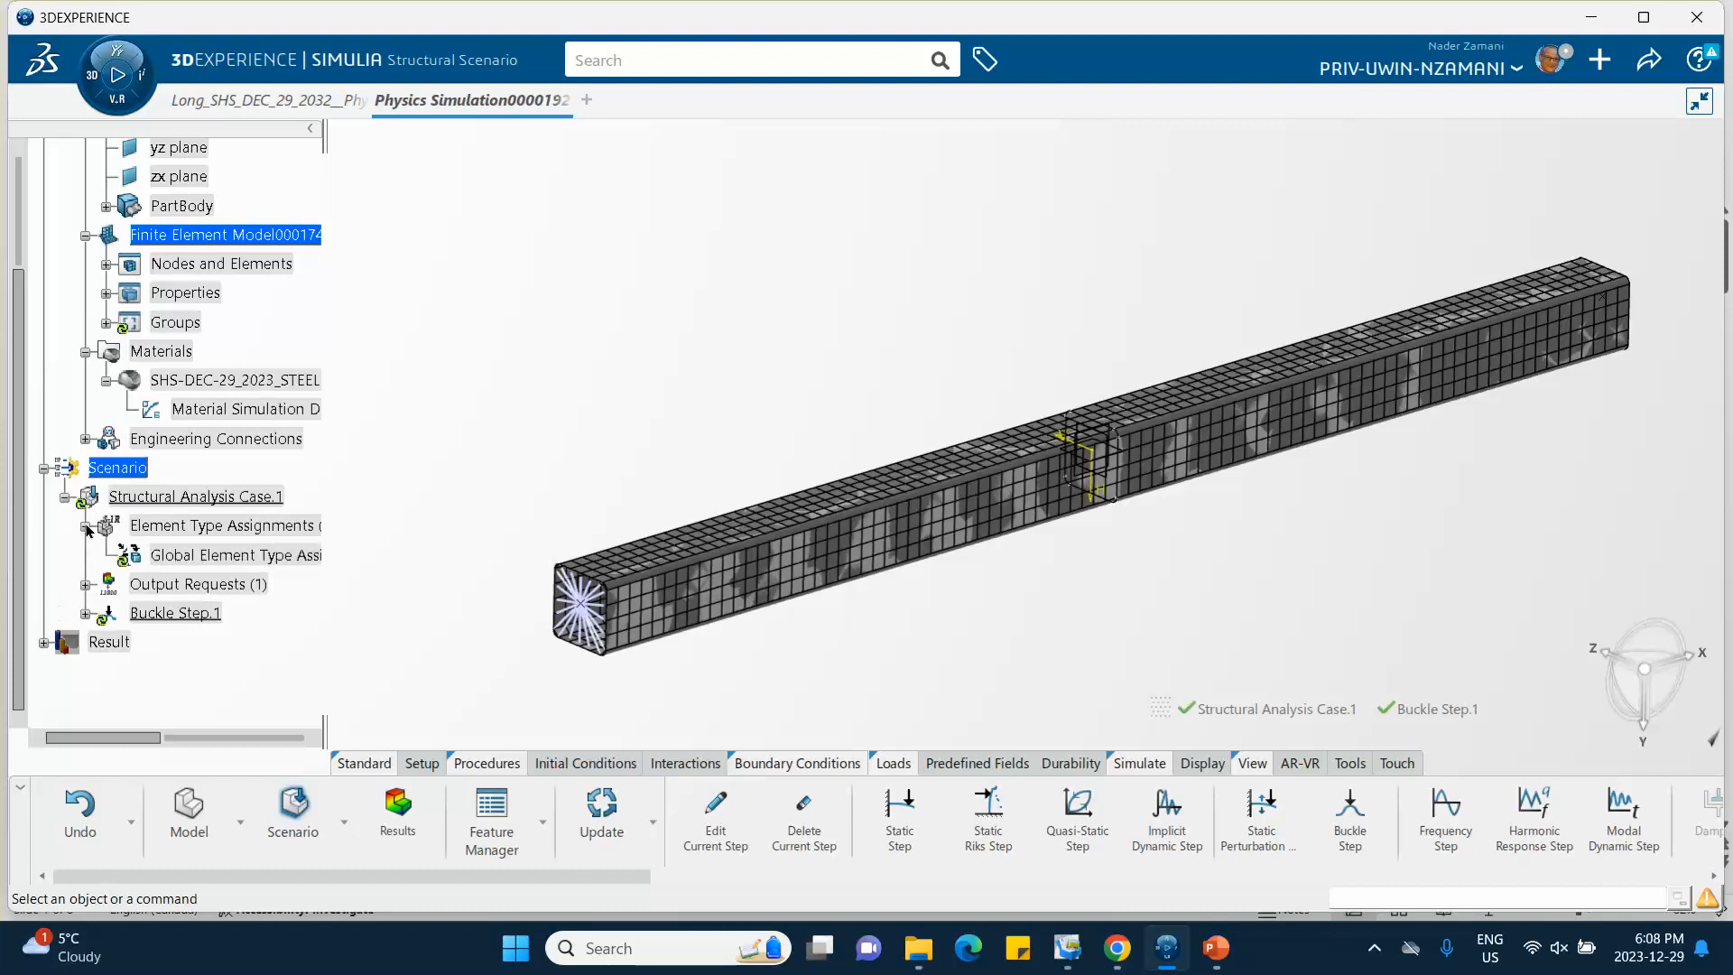
double_click(215, 553)
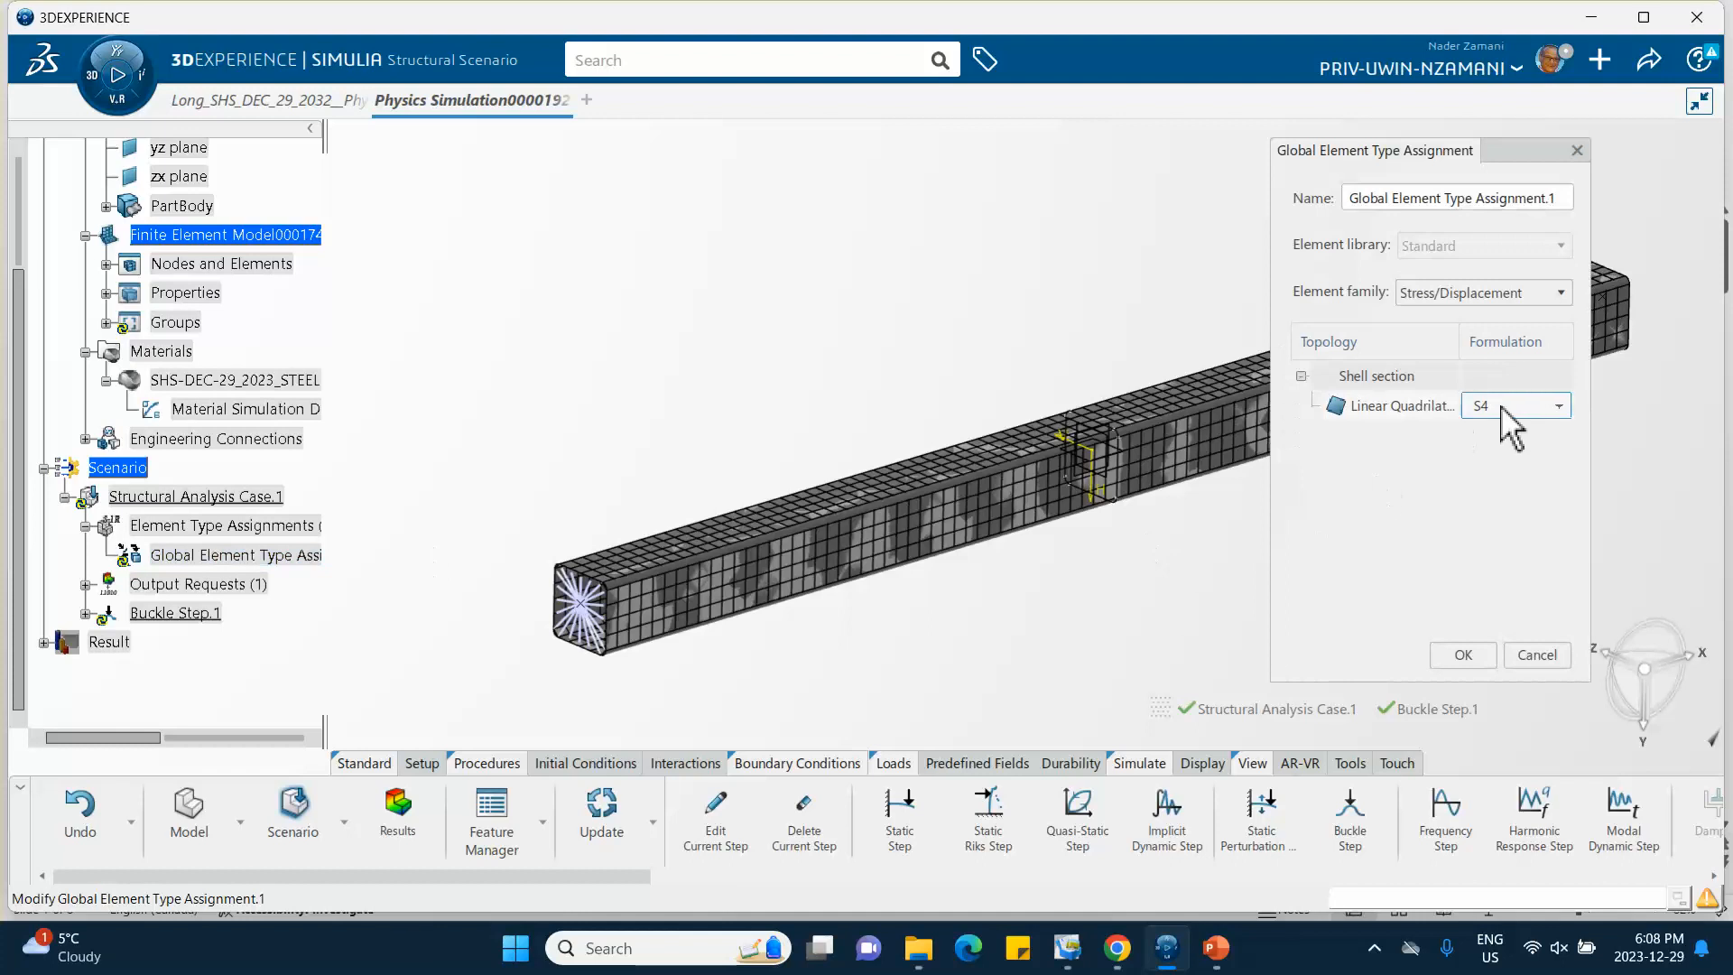
click(1504, 408)
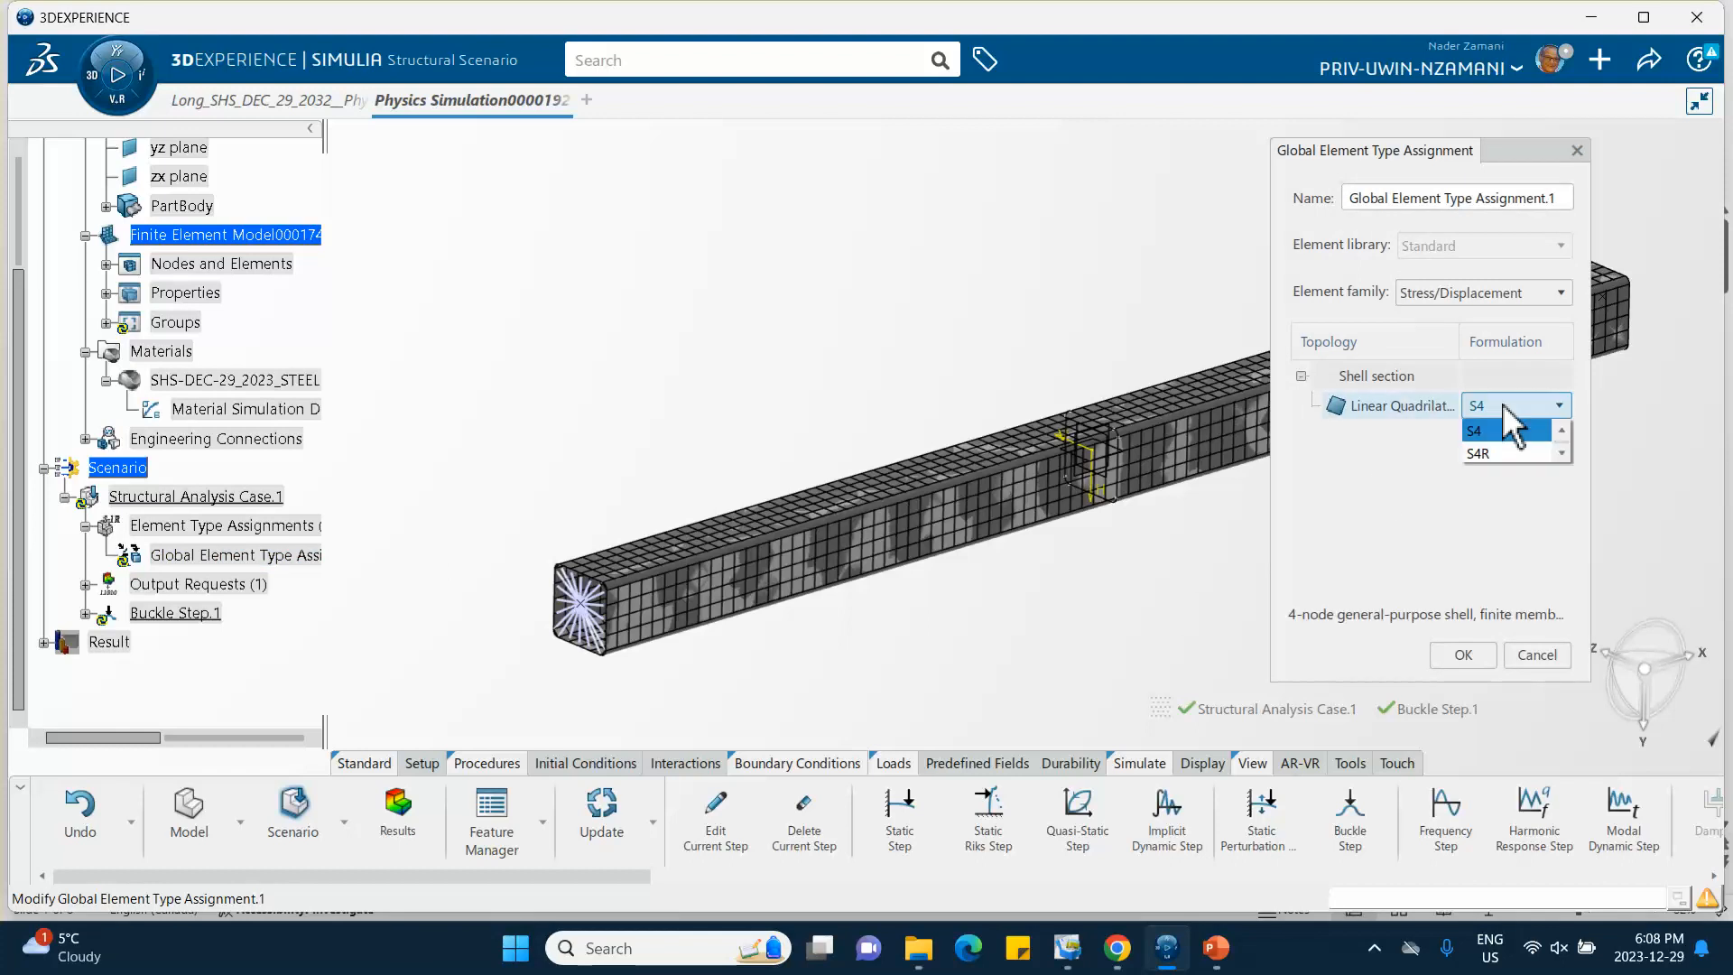
click(1491, 454)
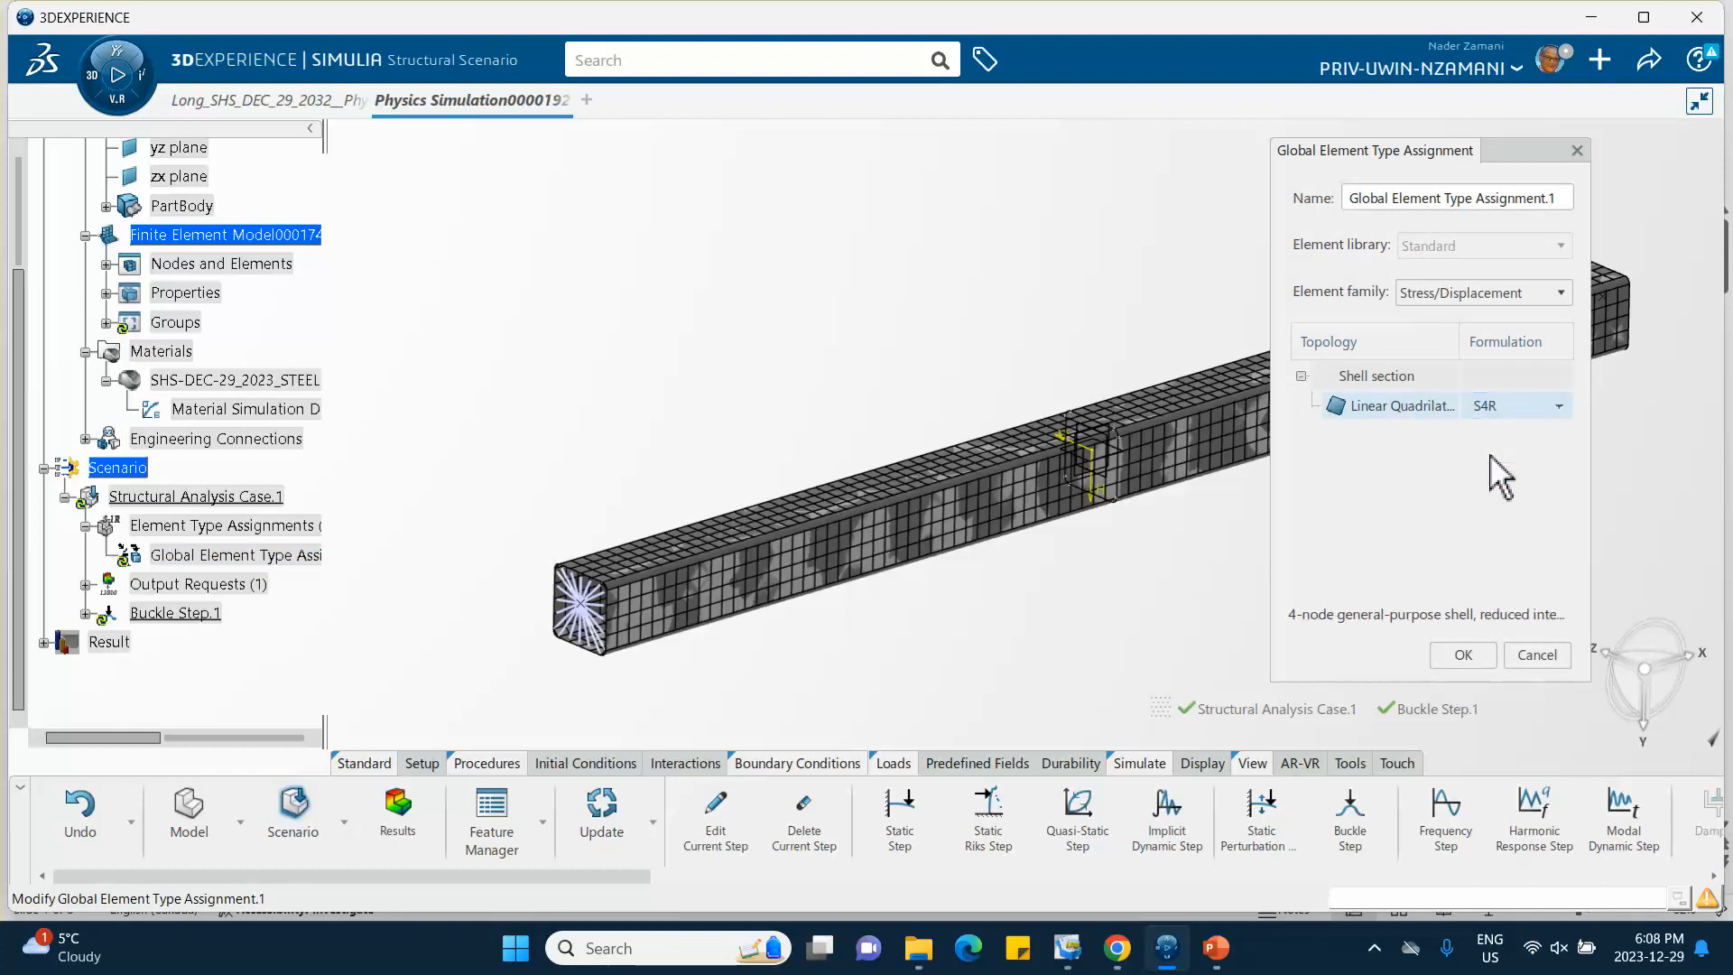
click(1462, 654)
Step: Unpin the Procedures, View and Loads command sections, keeping the Boundary Conditions section pinned
middle_drag(784, 272, 719, 303)
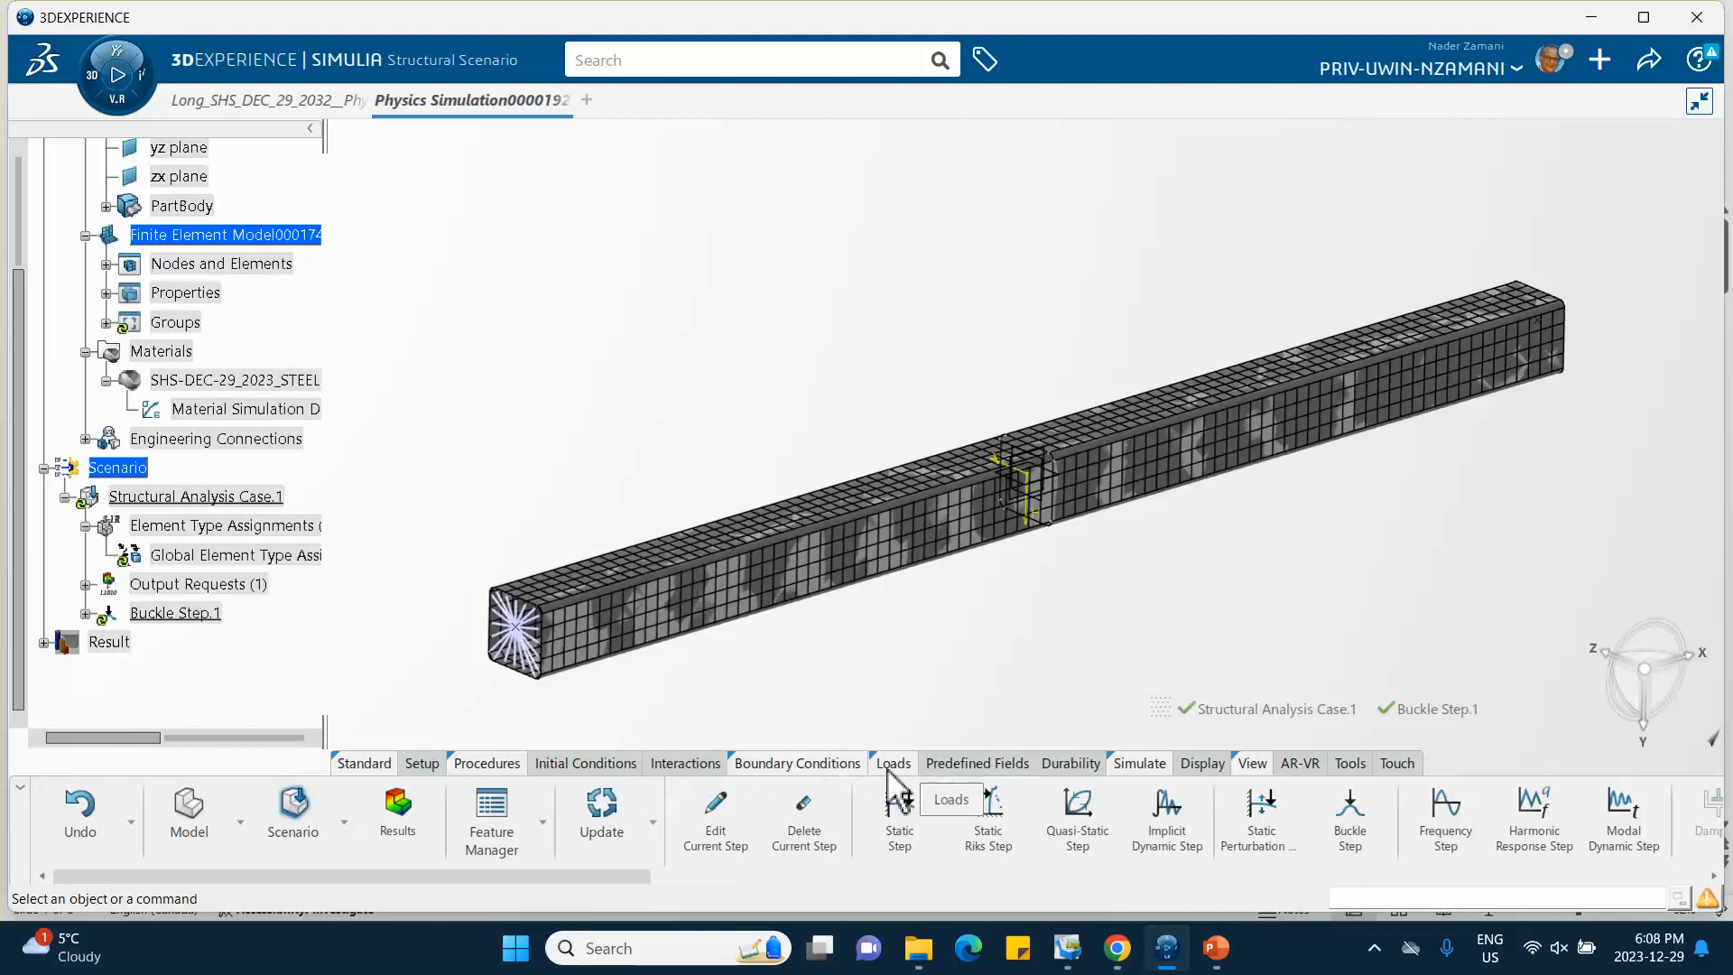
right_click(458, 765)
click(493, 748)
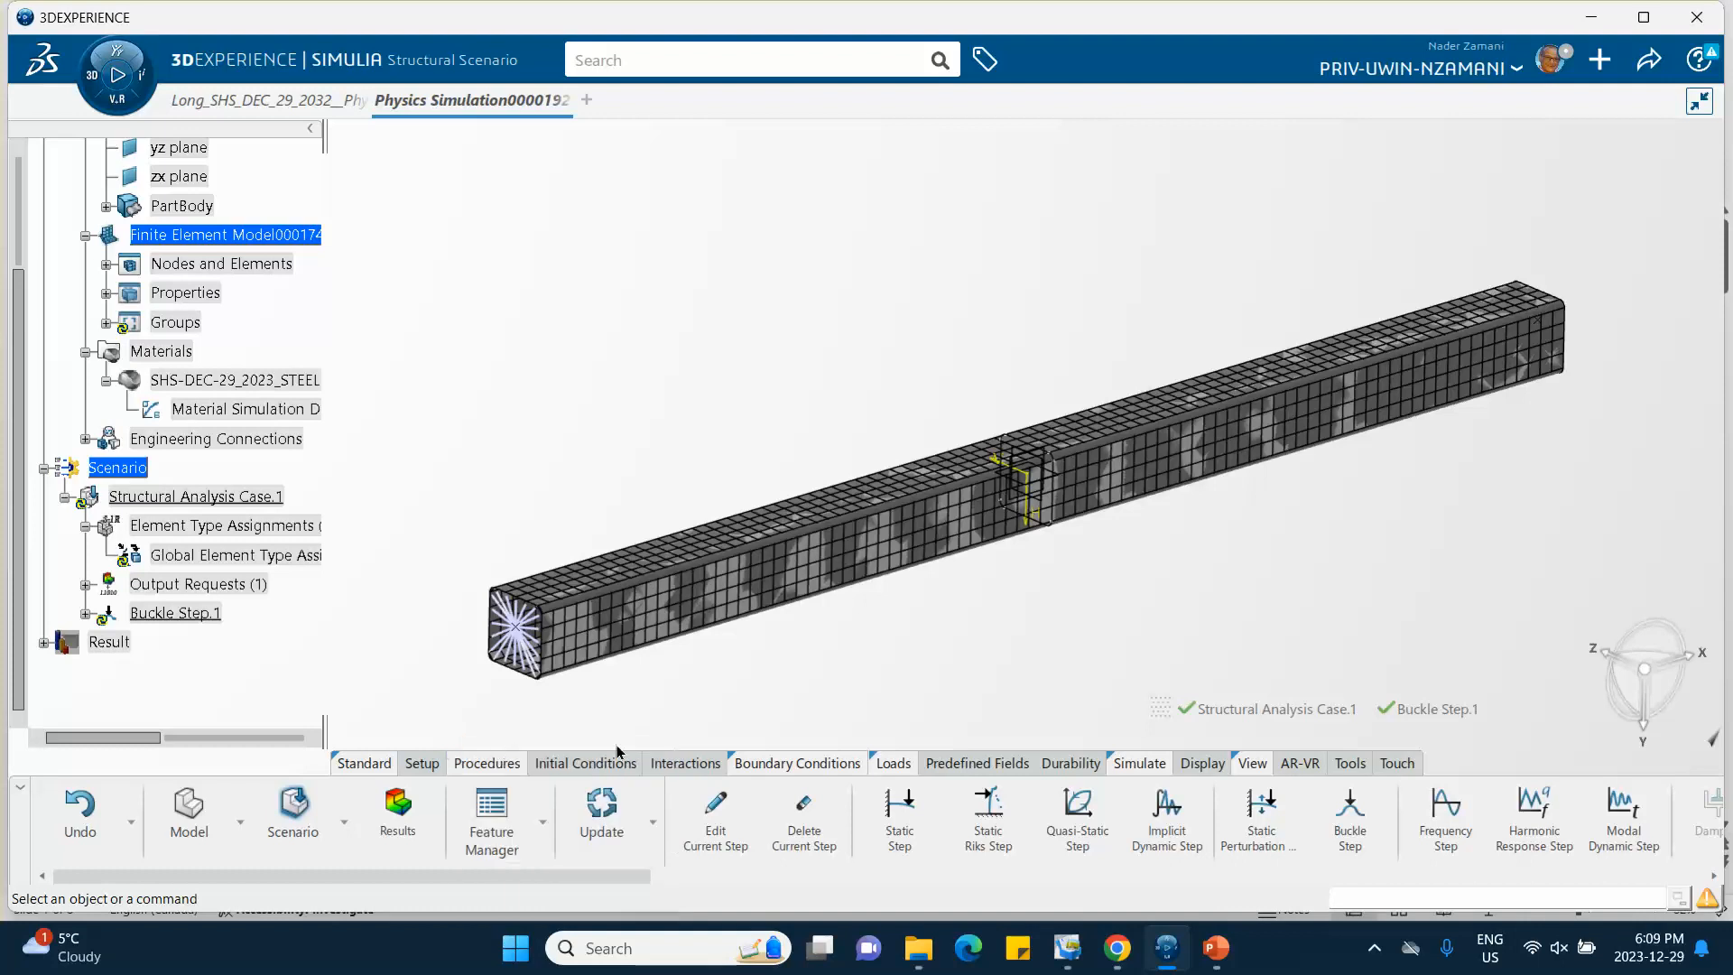
right_click(1245, 763)
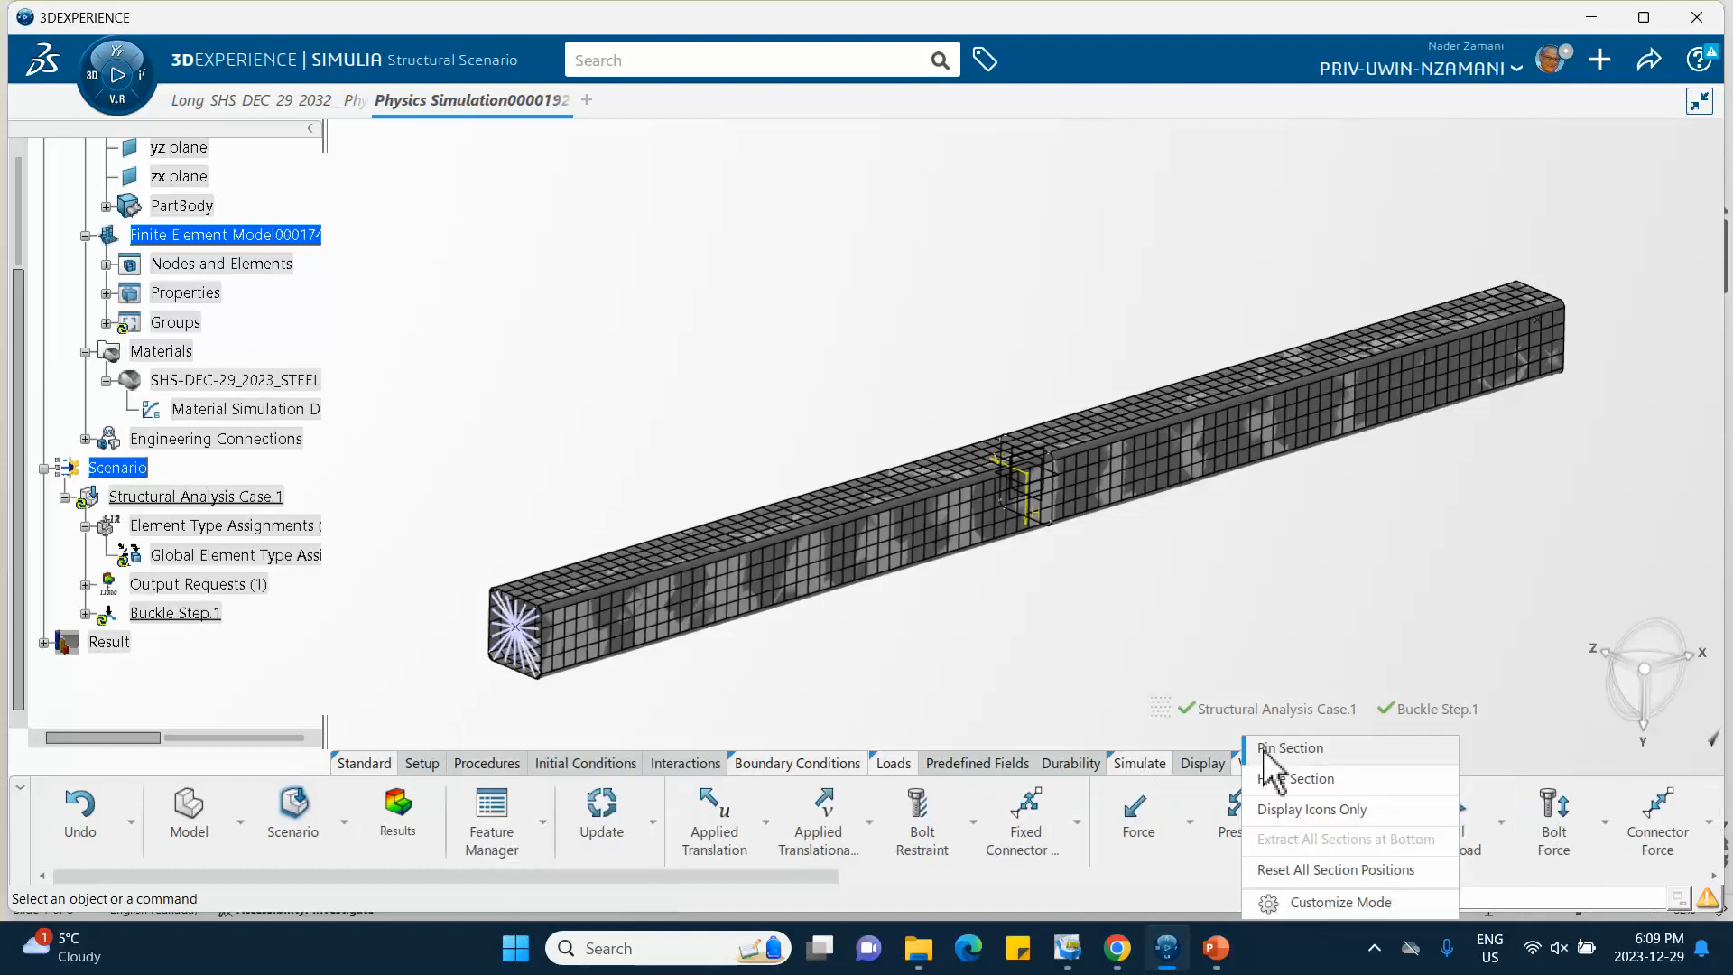
click(1263, 749)
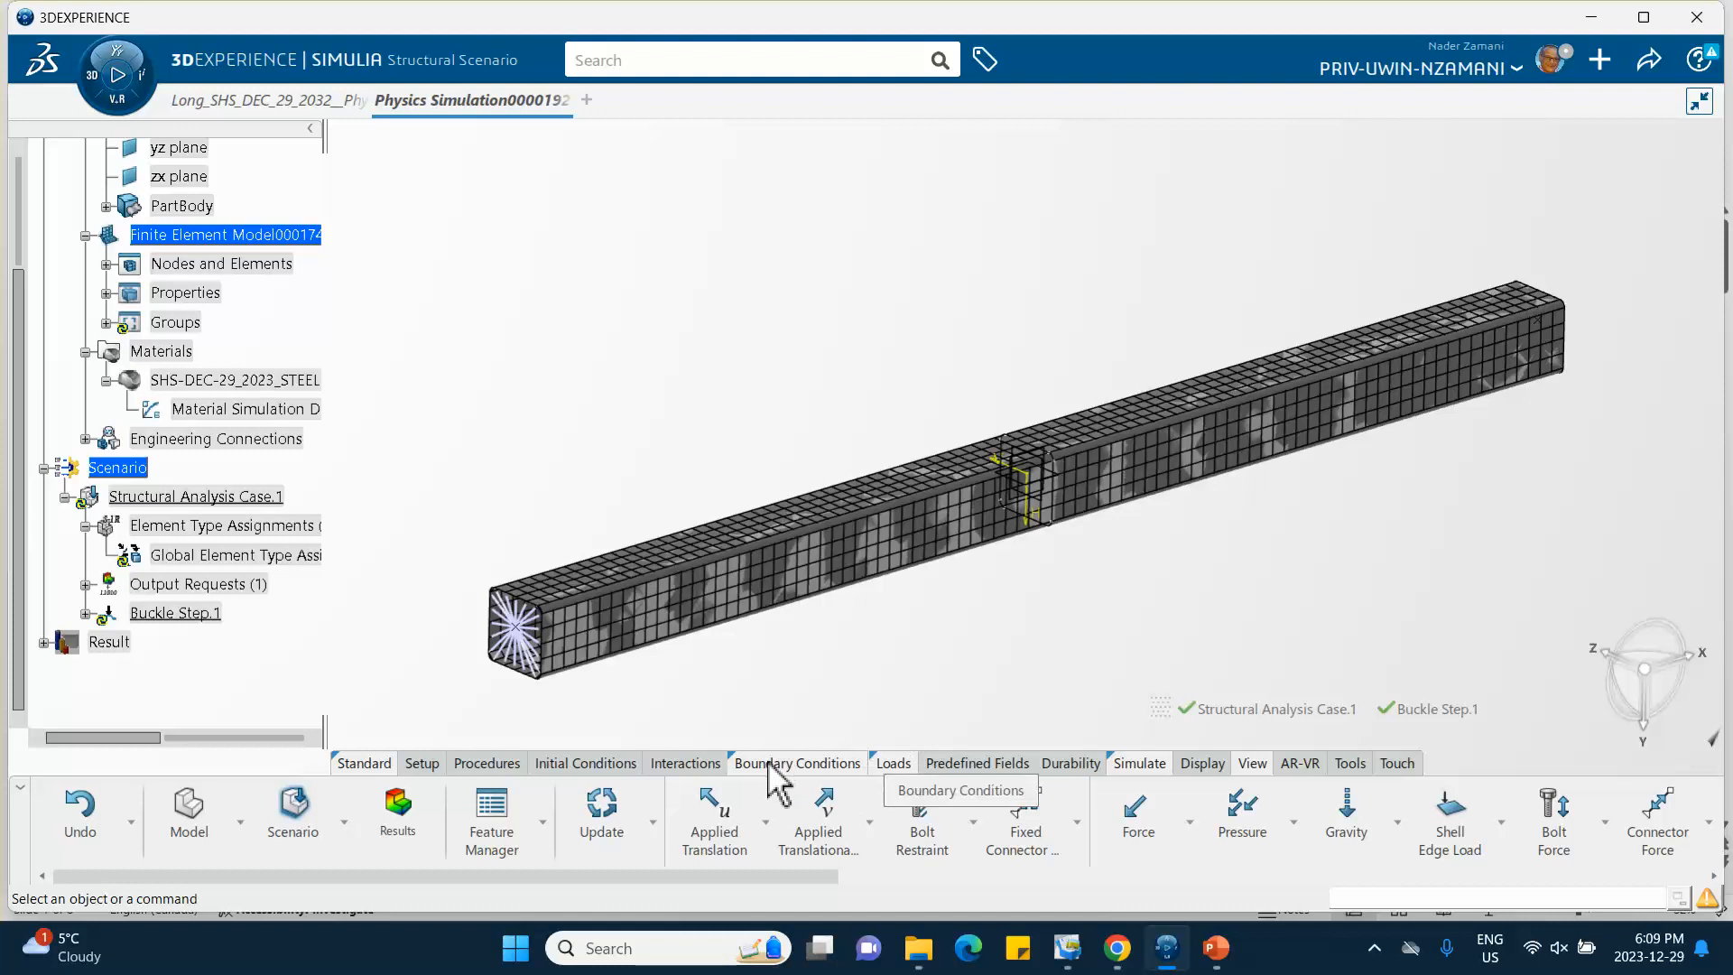
right_click(894, 761)
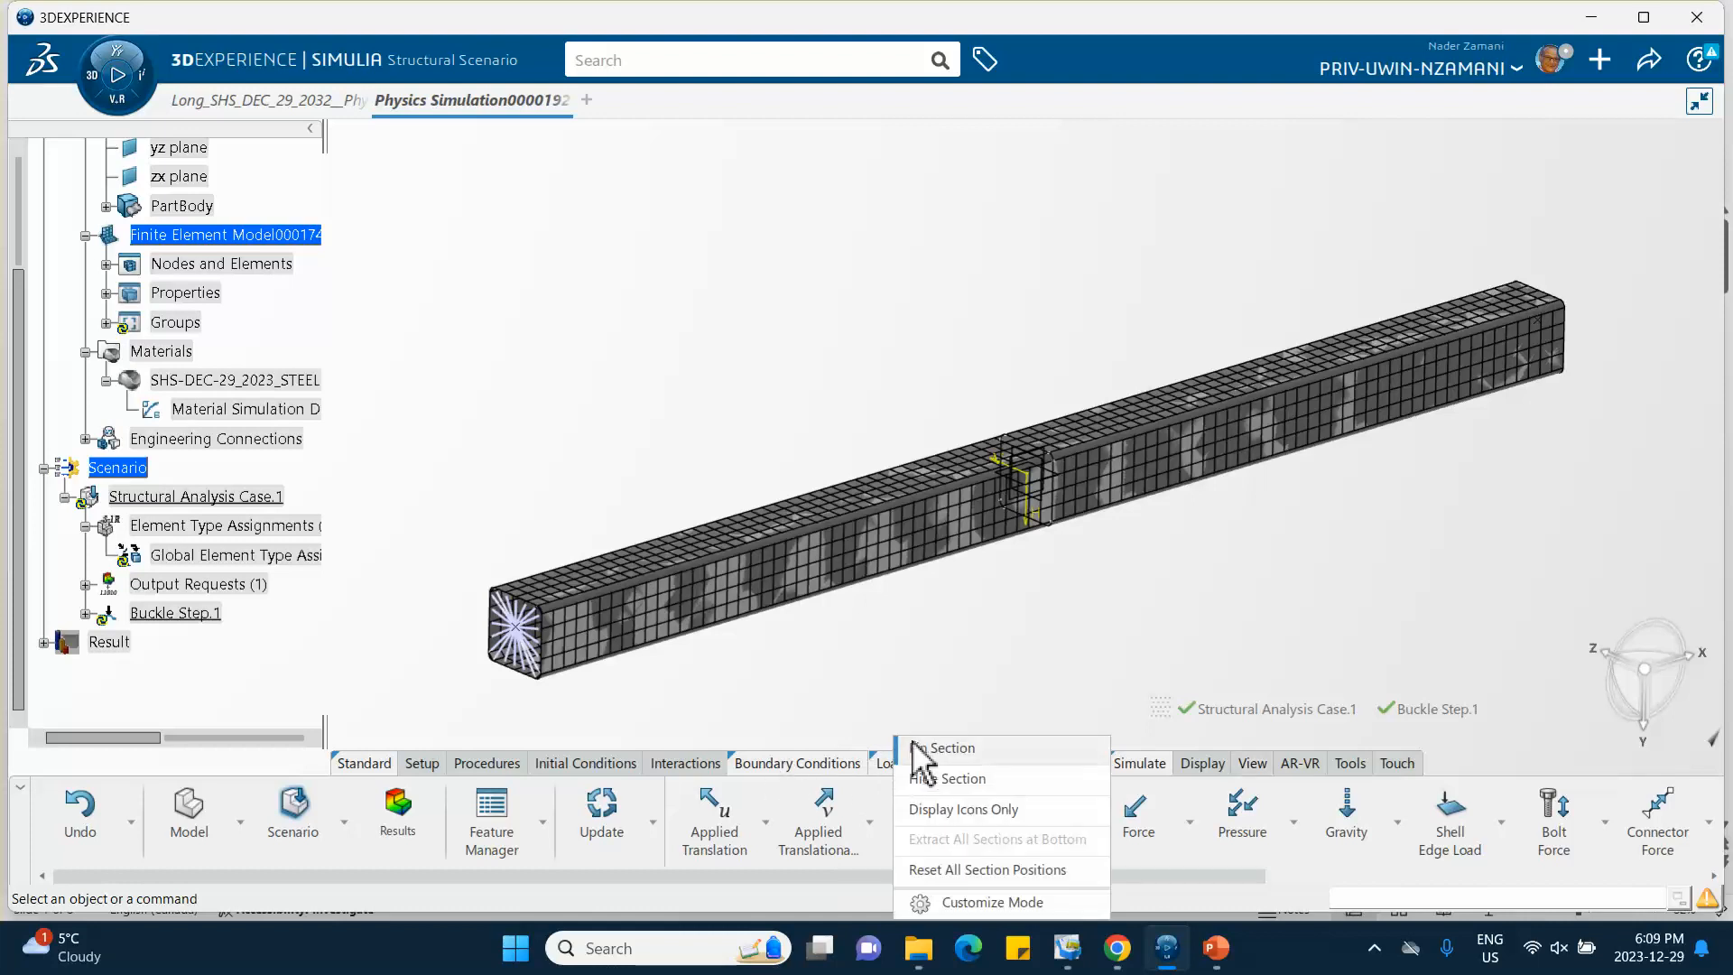
click(914, 747)
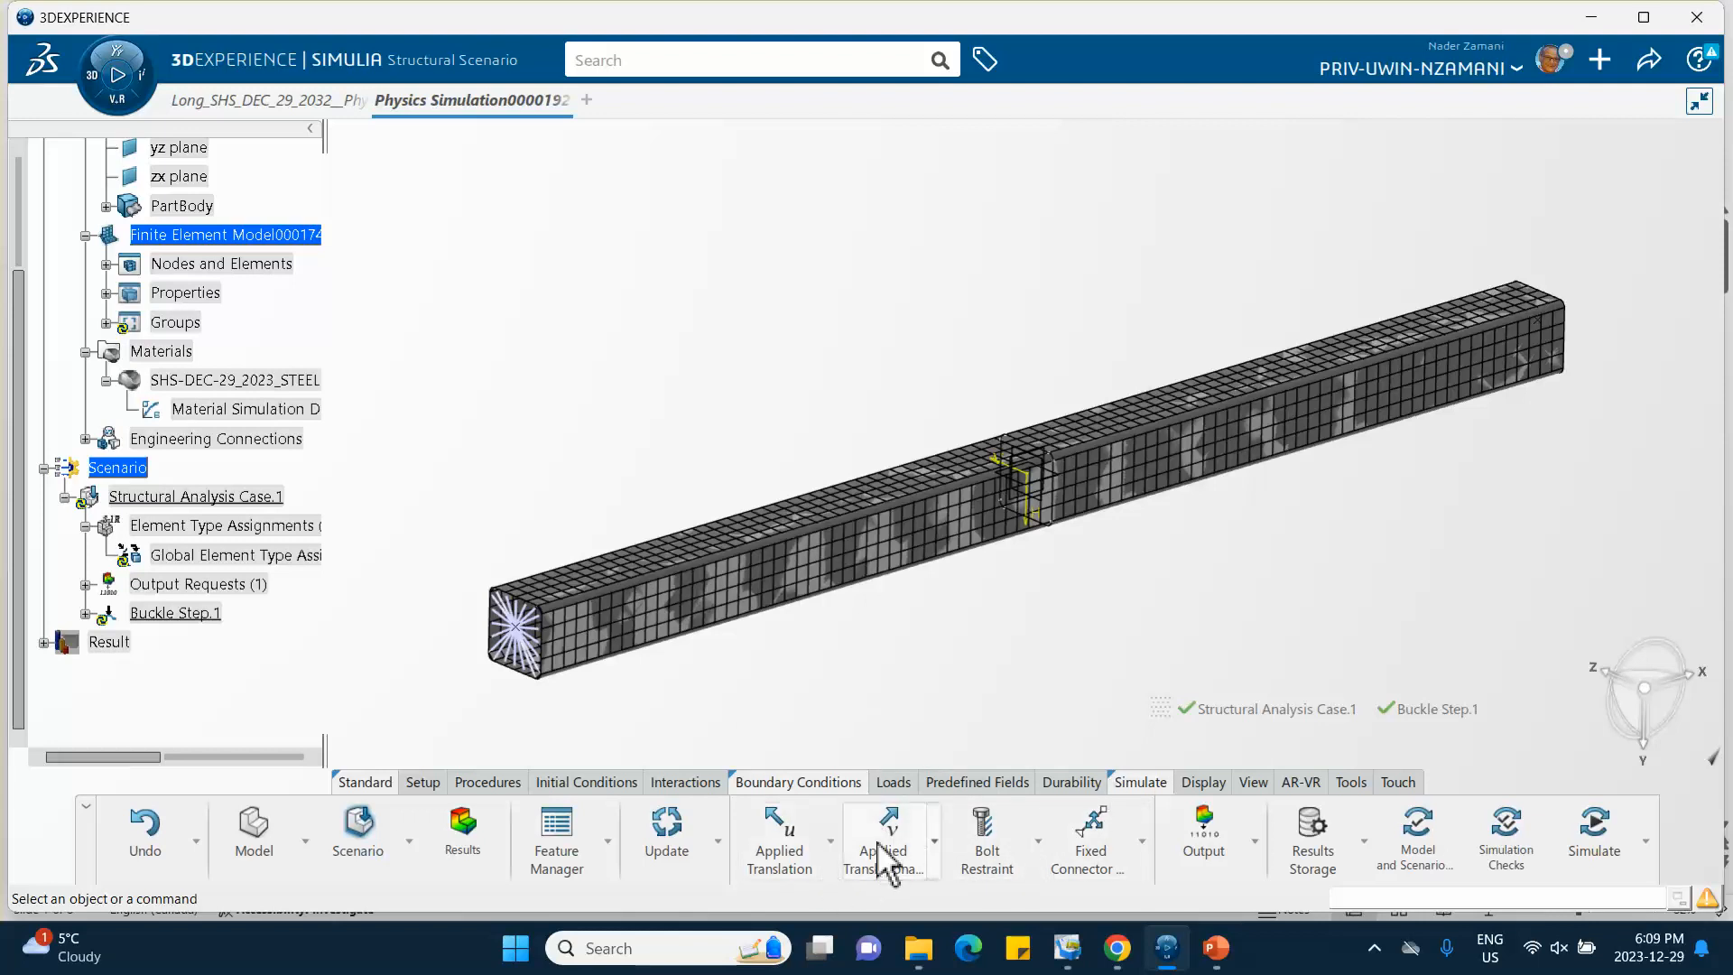
Step: Start a Fixed Displacement boundary condition and prefix its name with "pinned end"
click(831, 840)
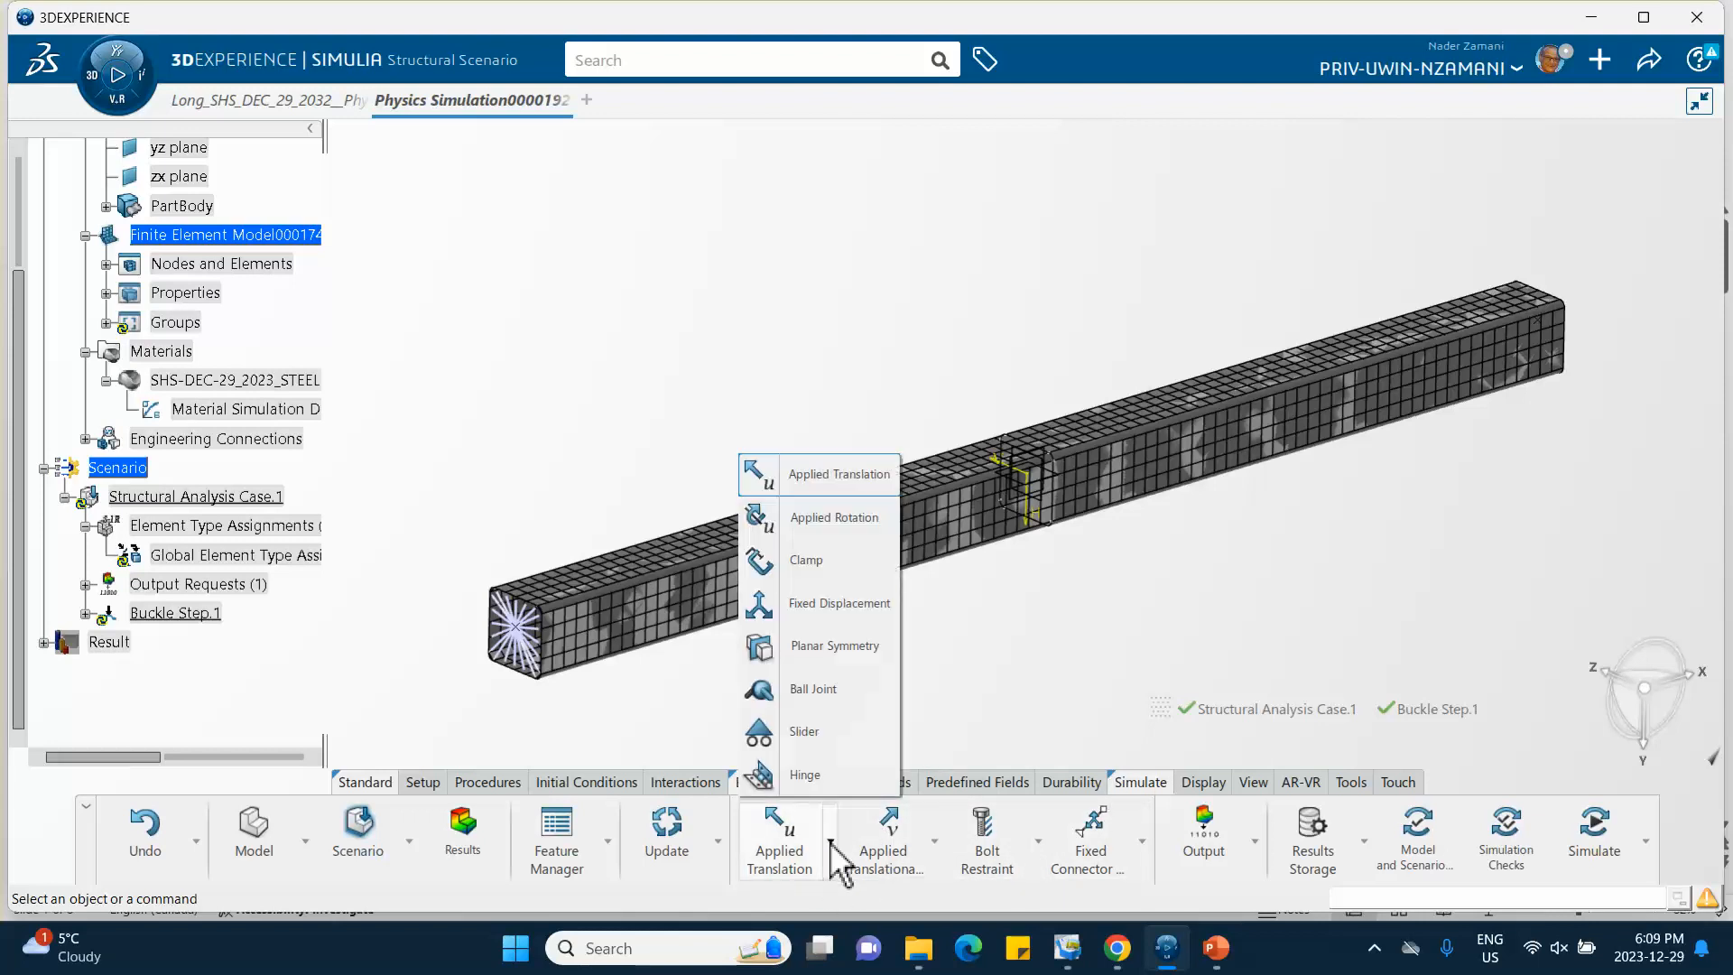
click(822, 605)
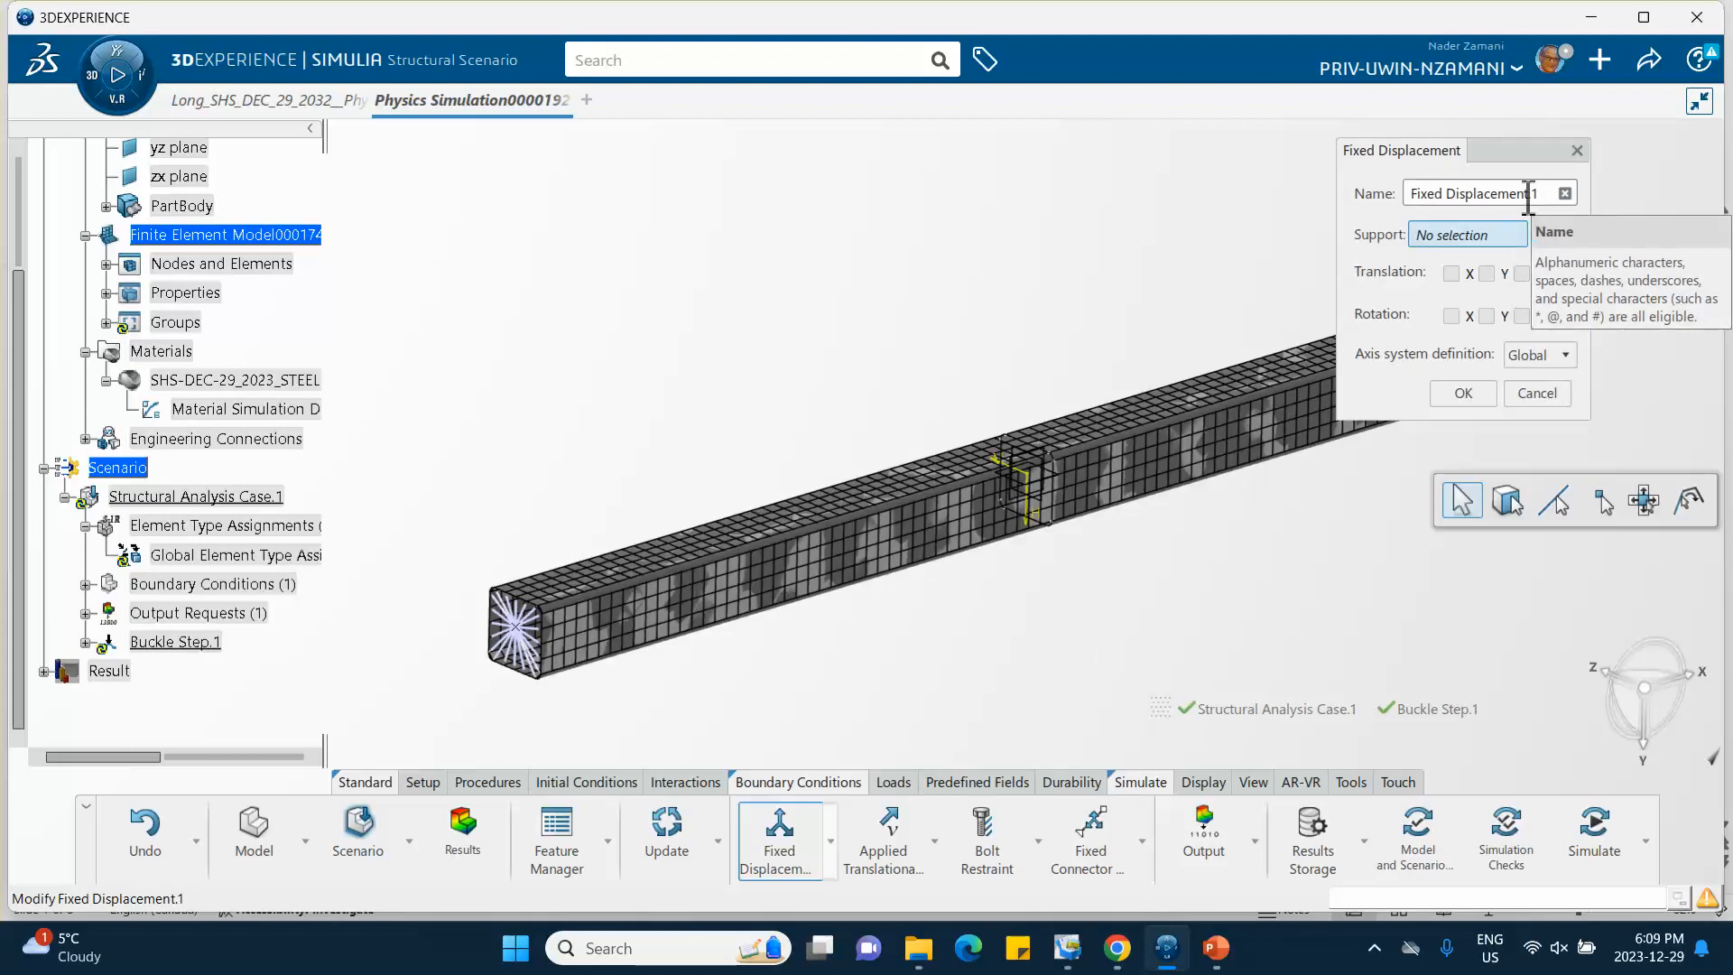
triple_click(1546, 193)
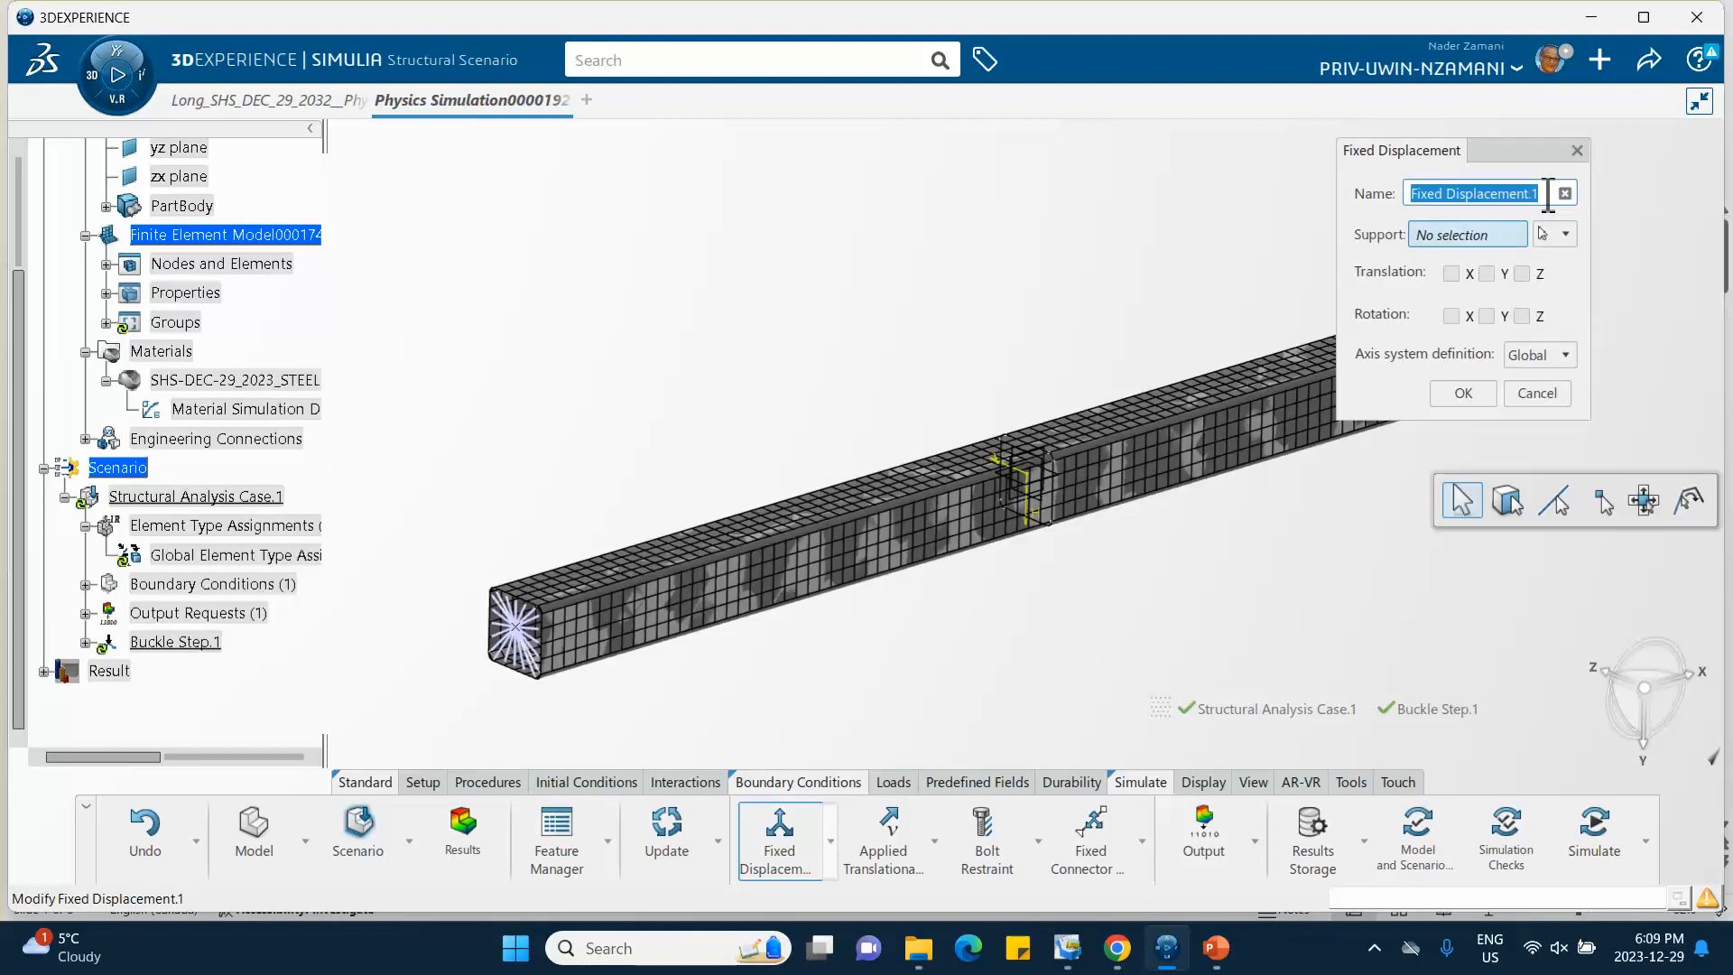
click(1408, 193)
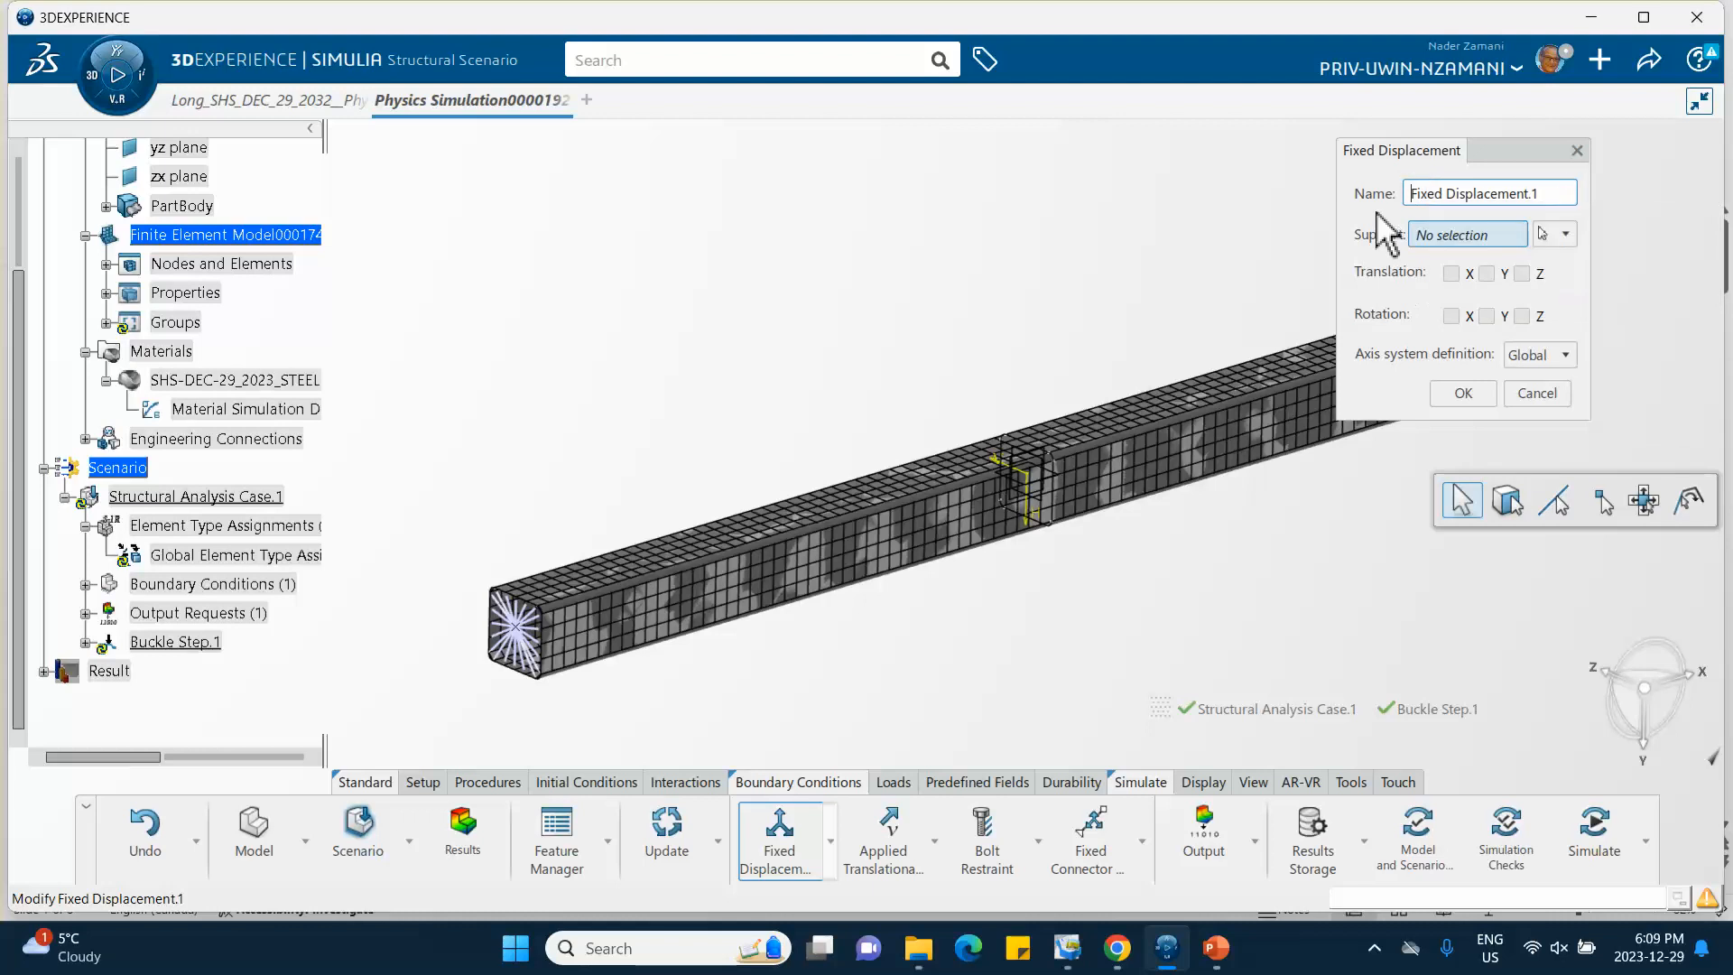
text(pinned end)
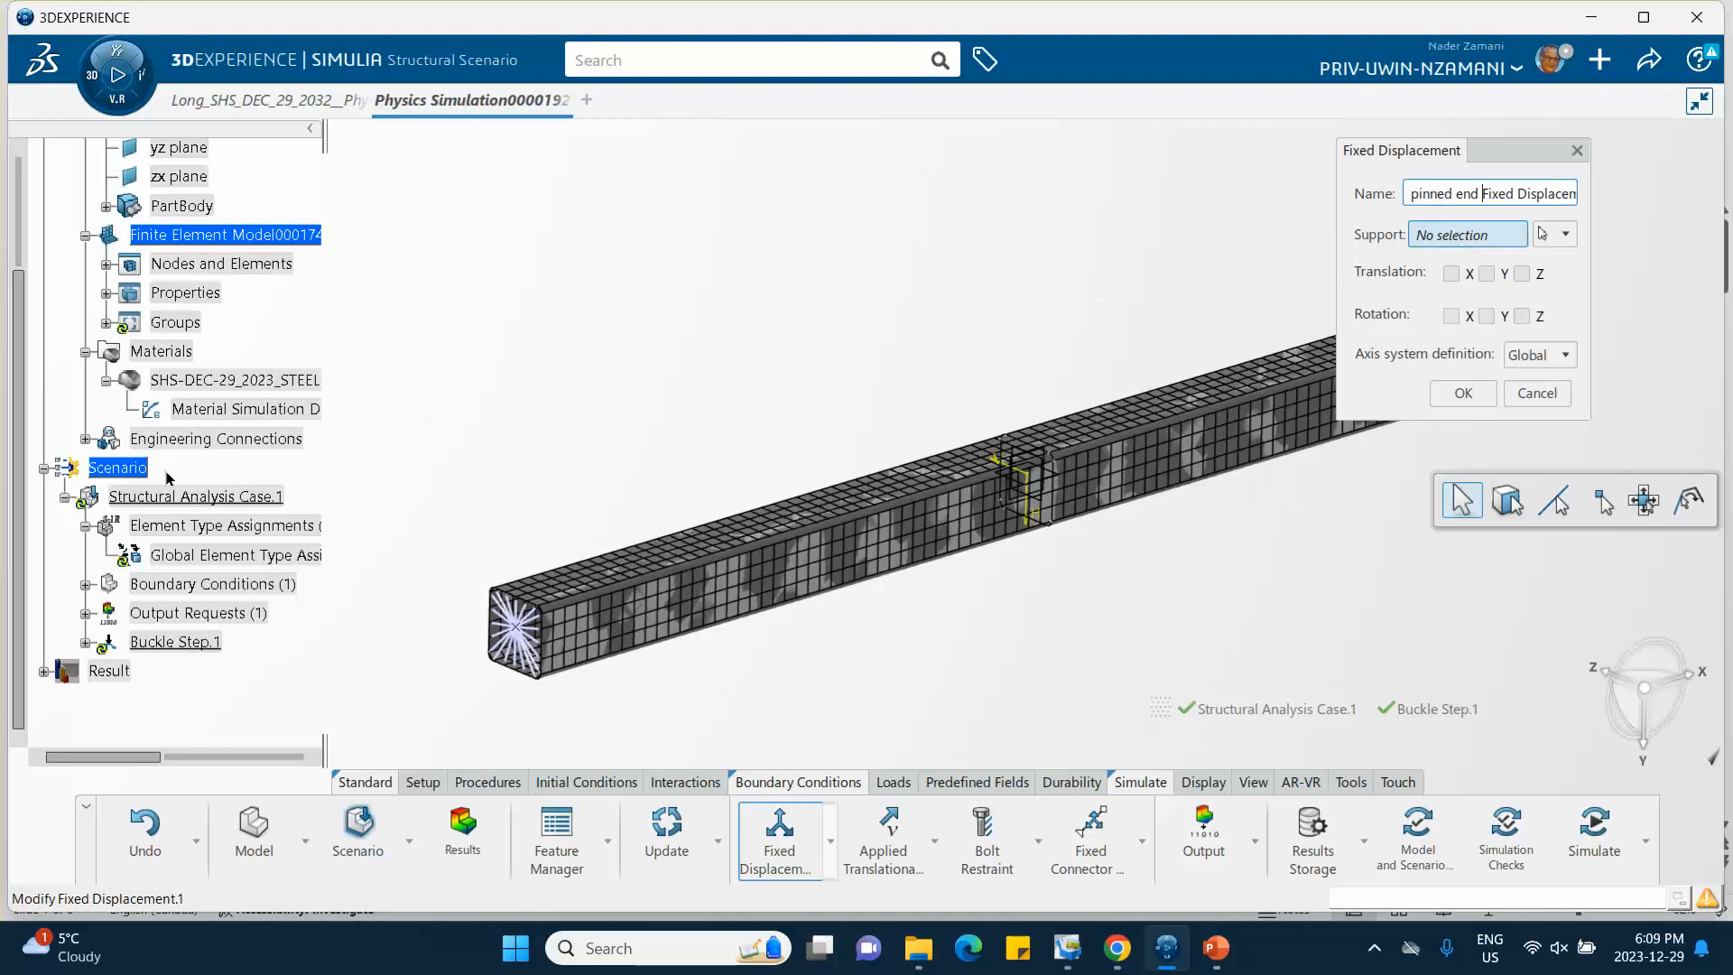
Step: Expand the Engineering Connections down to its couplings and use the fixed end coupling connection as the pinned-end Fixed Displacement's support
scroll(153, 492, down, 2)
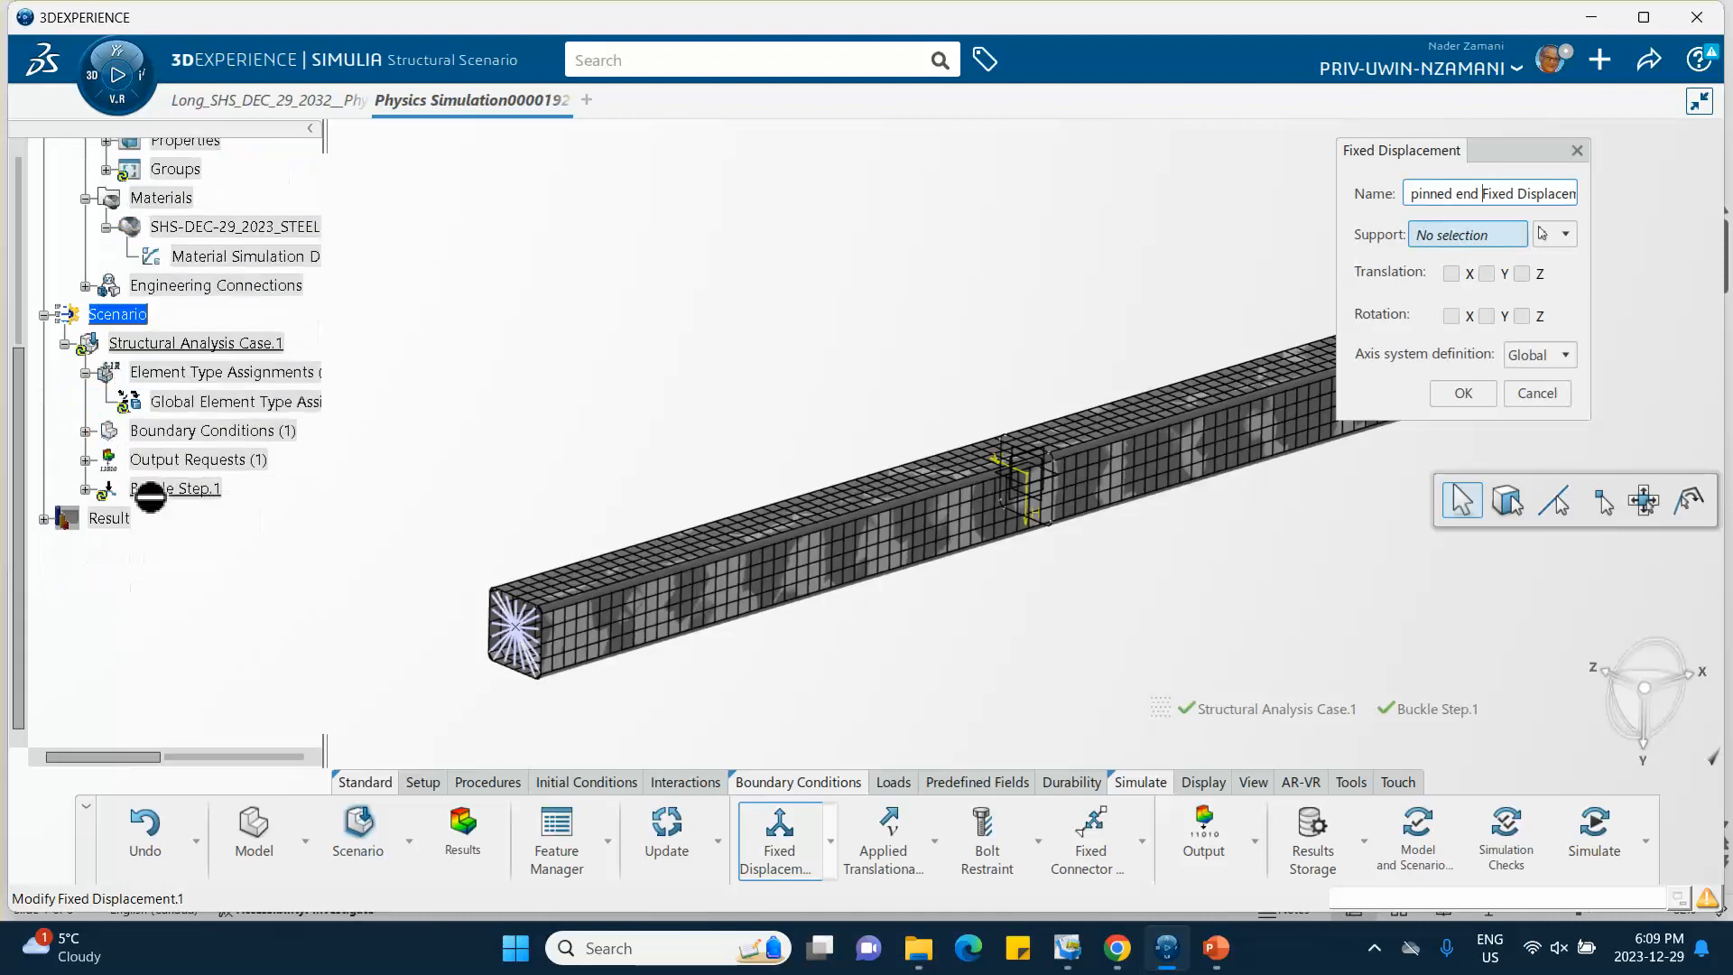
click(84, 286)
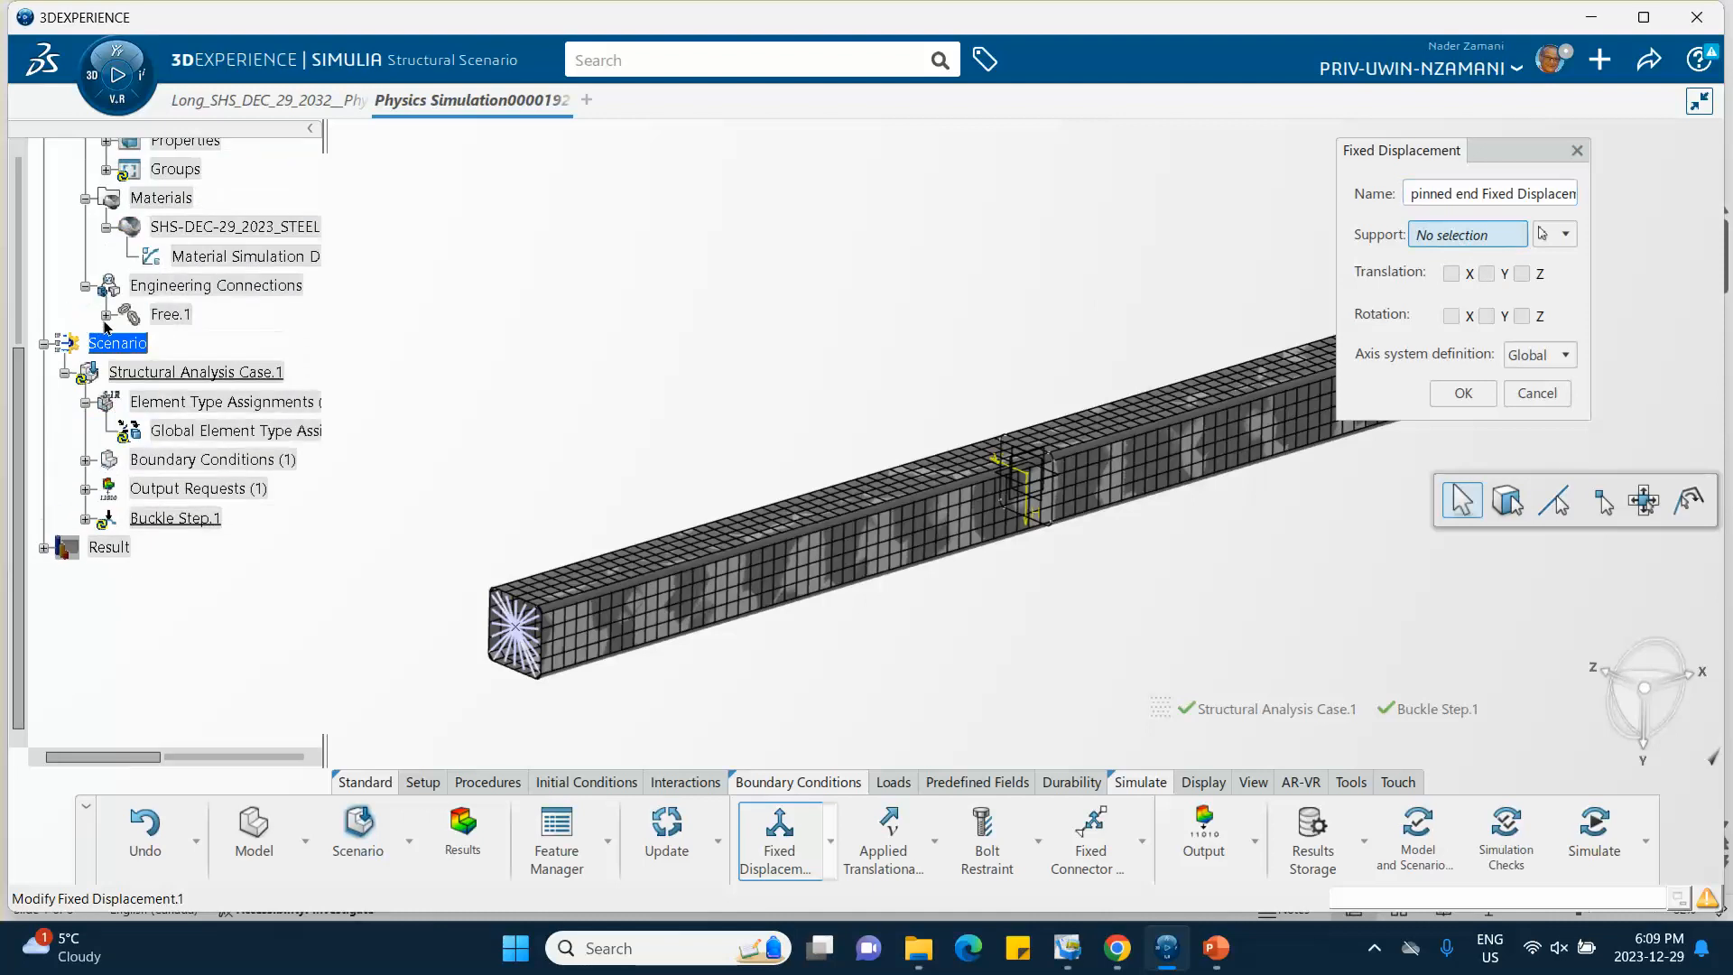
click(106, 315)
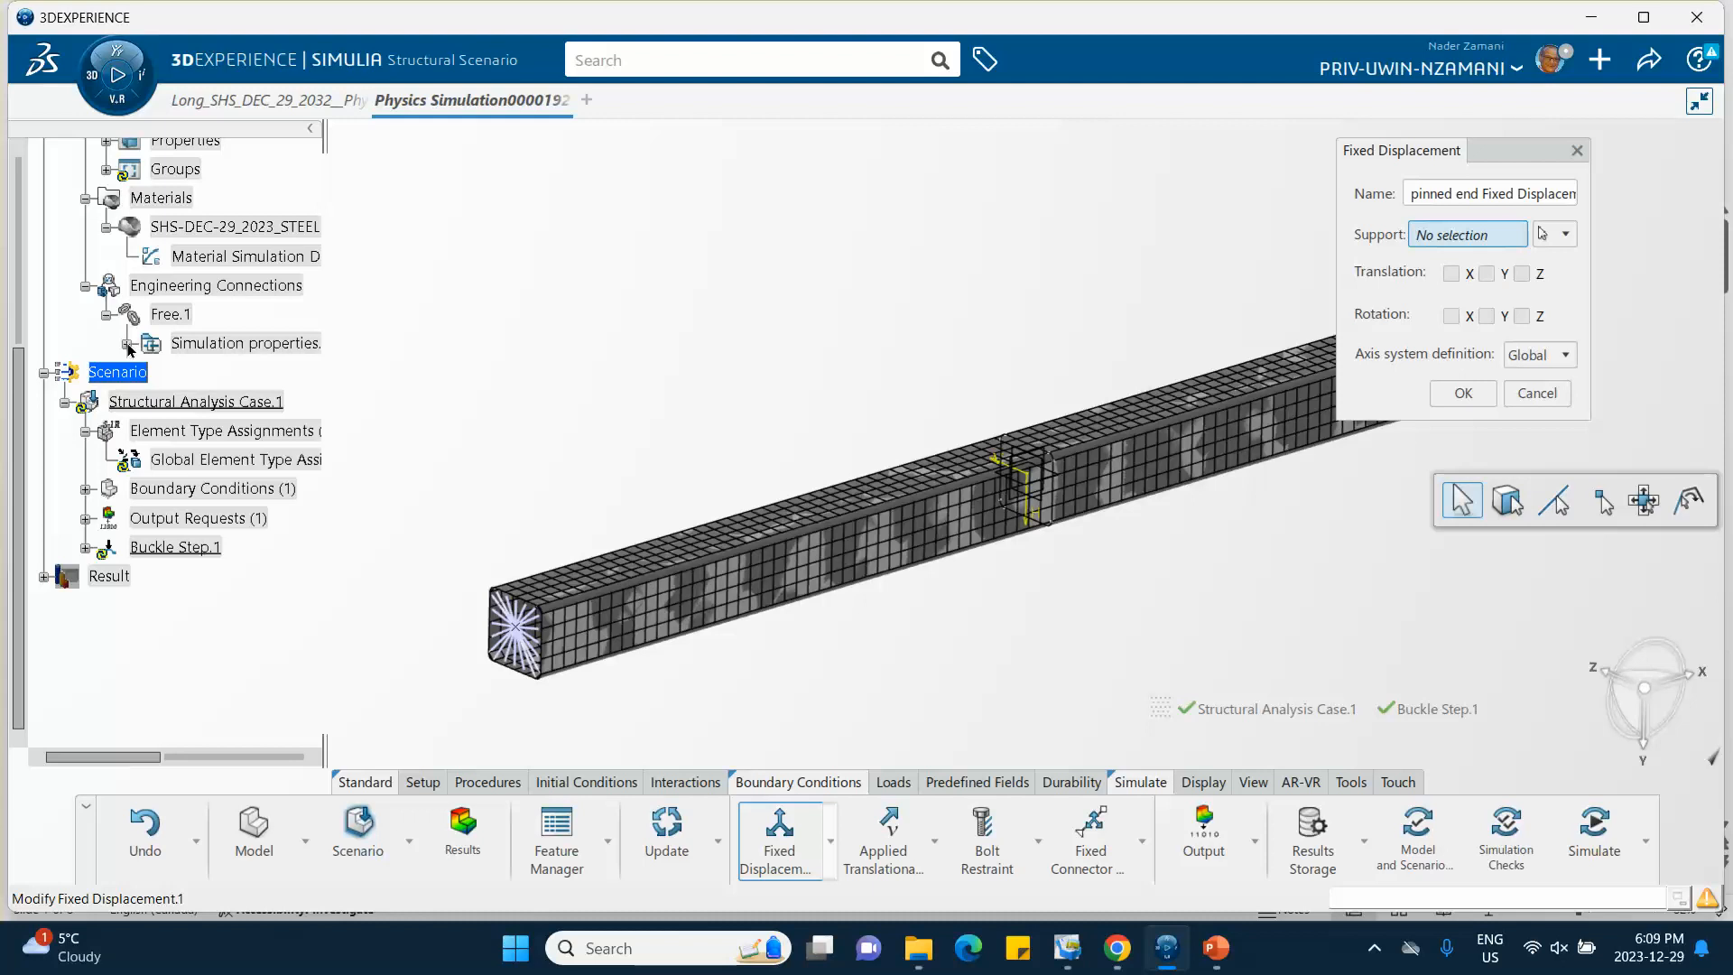
click(127, 344)
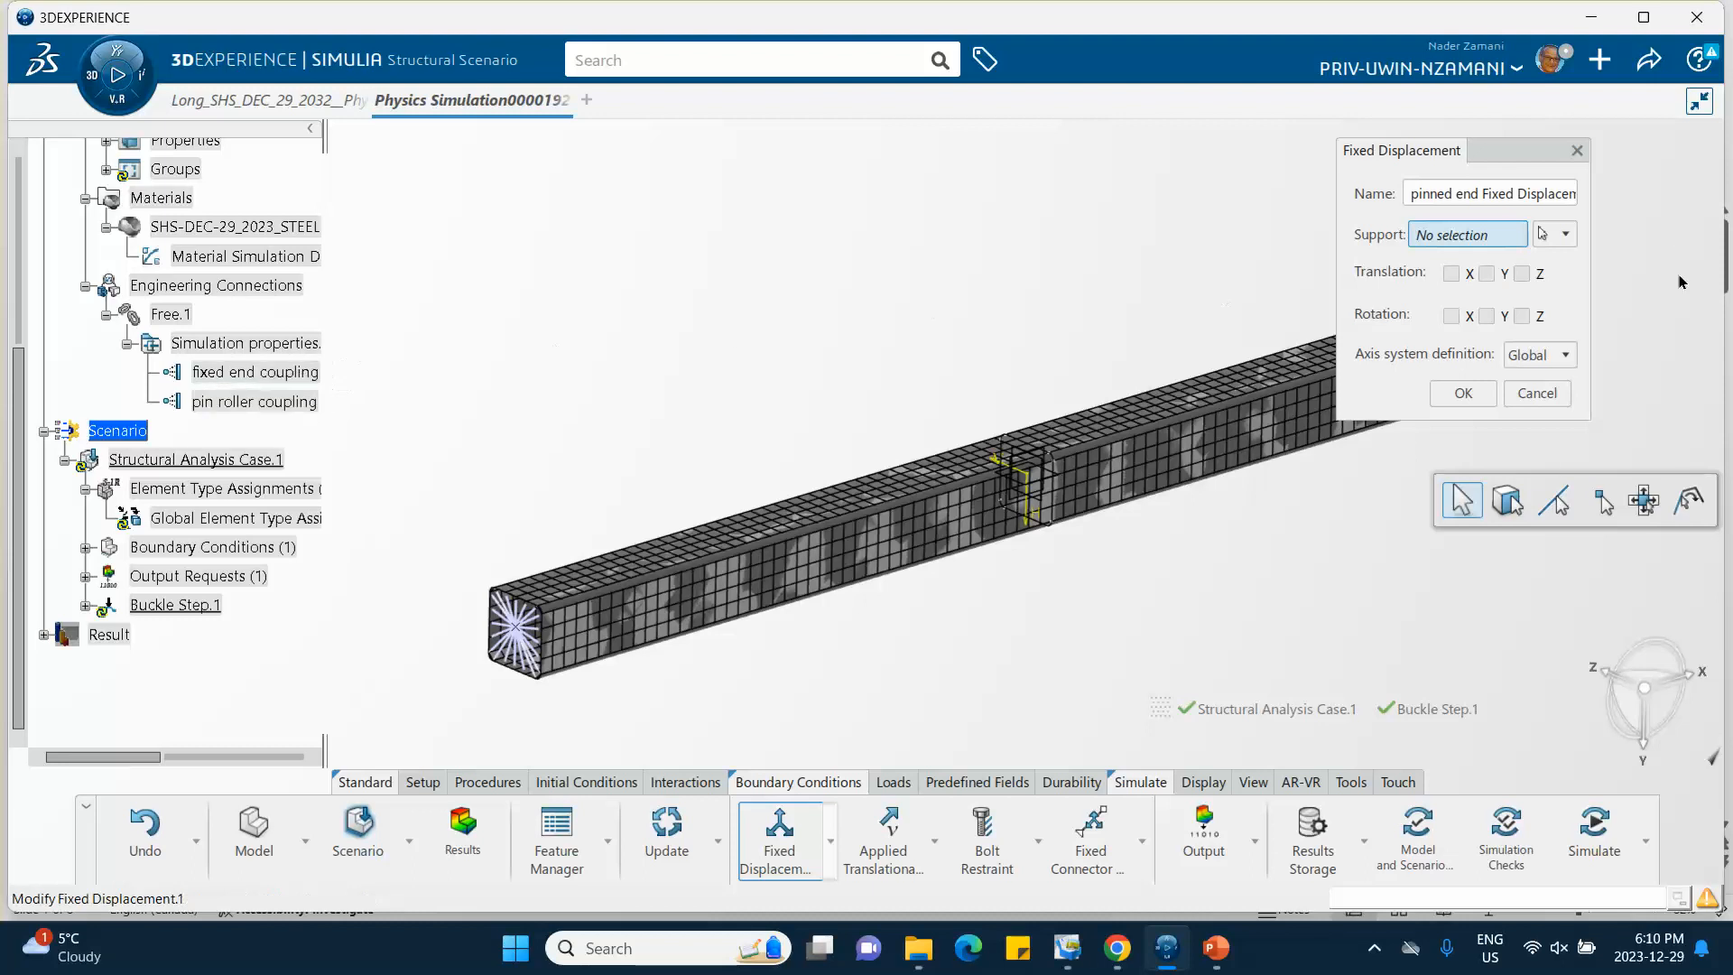
click(1572, 234)
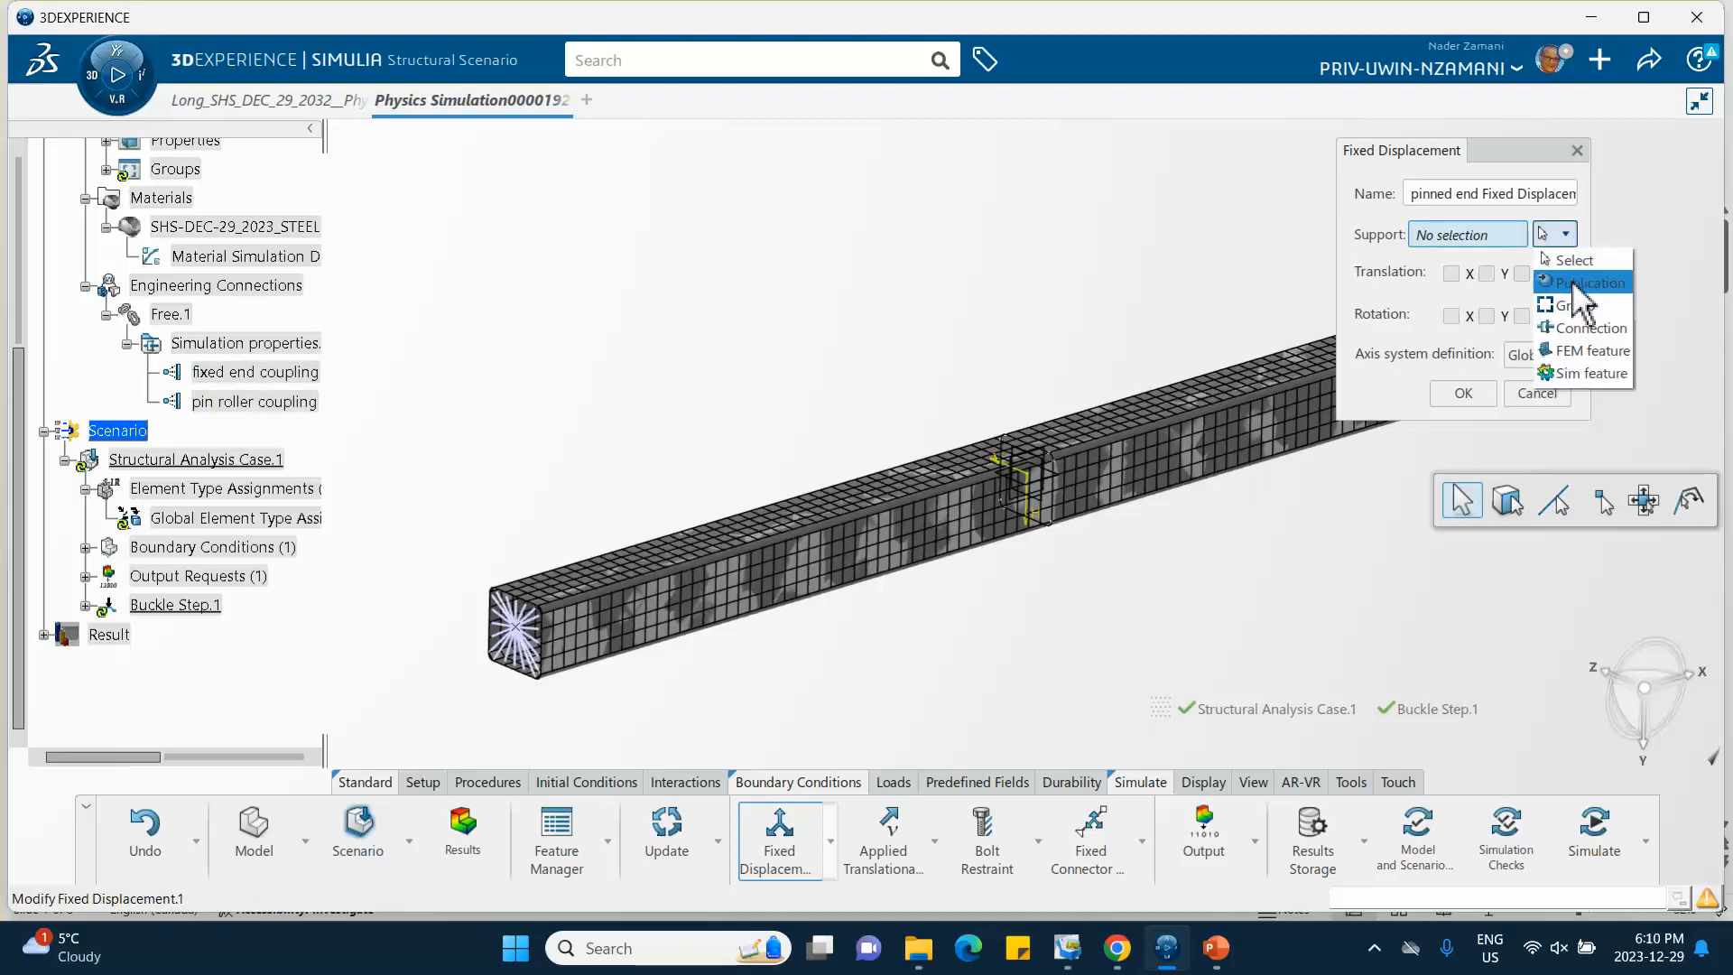
click(1590, 329)
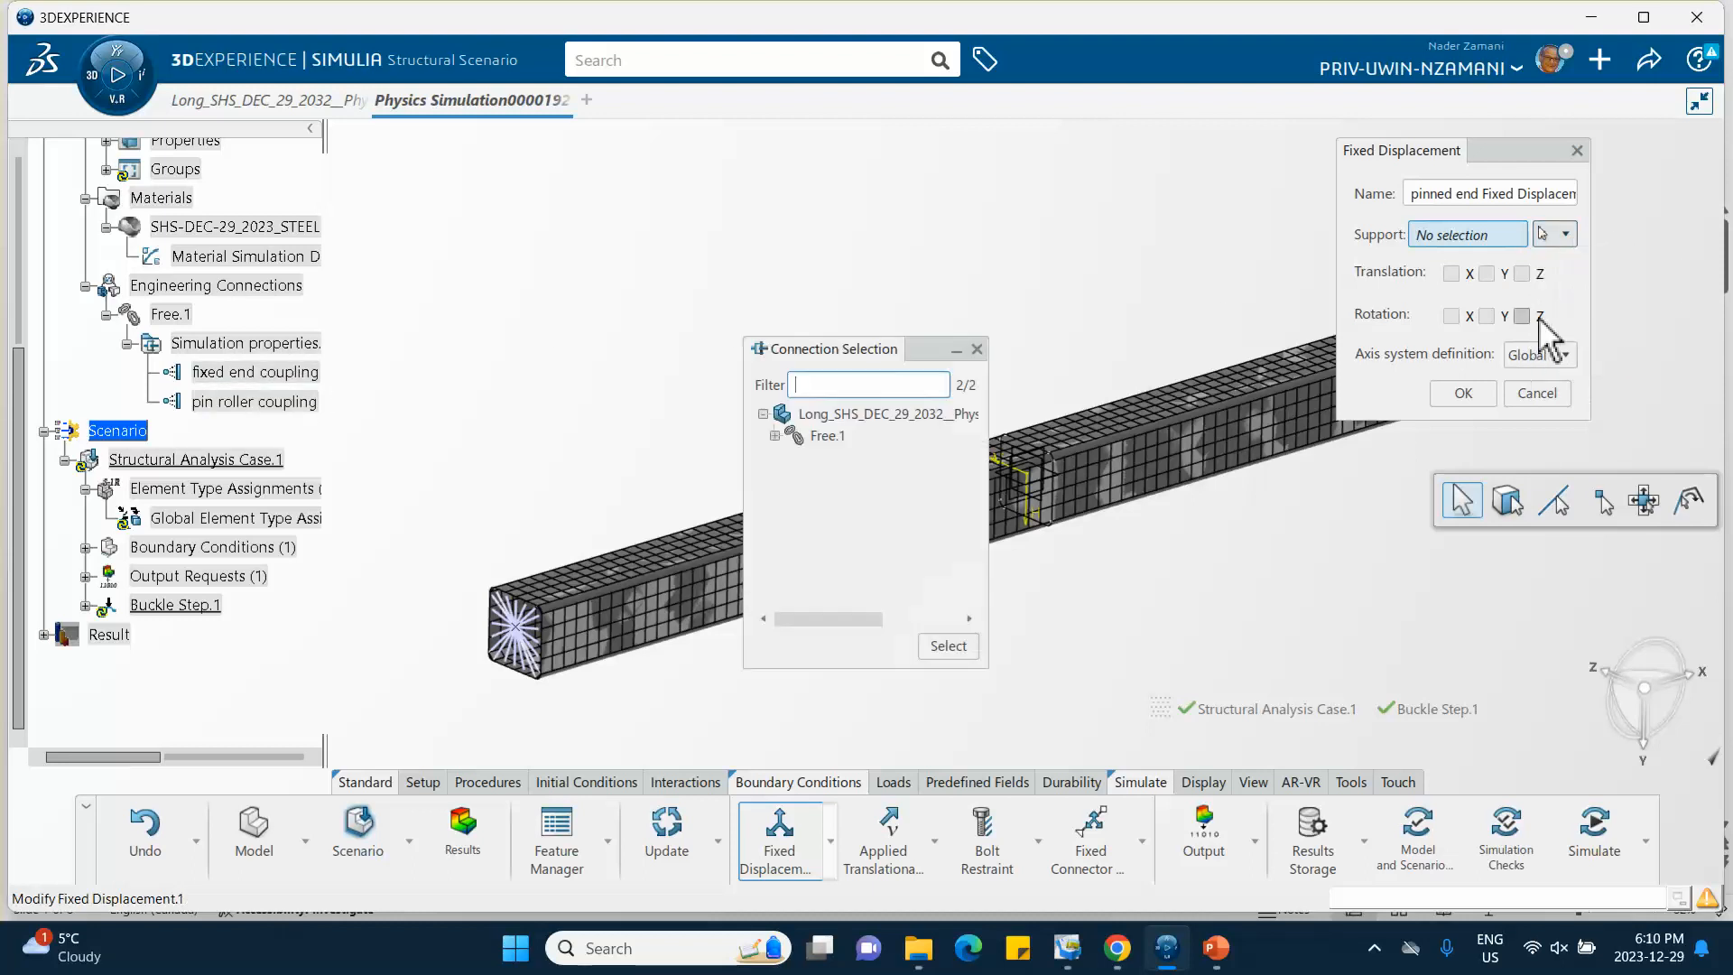
click(775, 436)
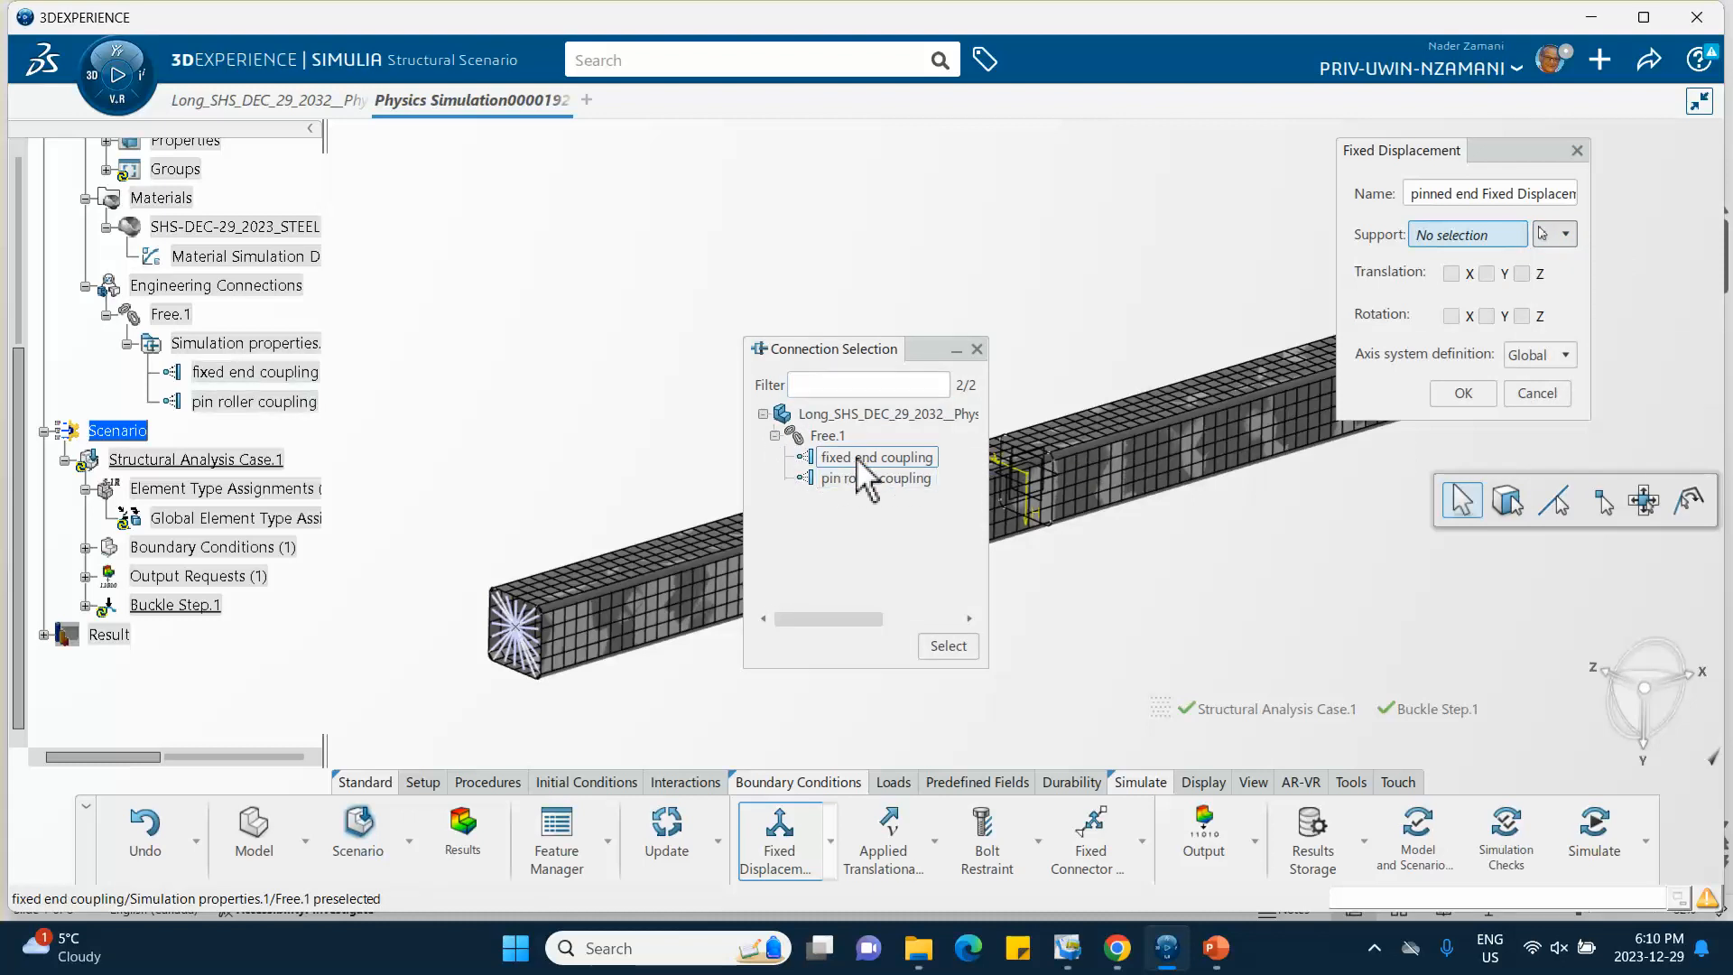
double_click(884, 457)
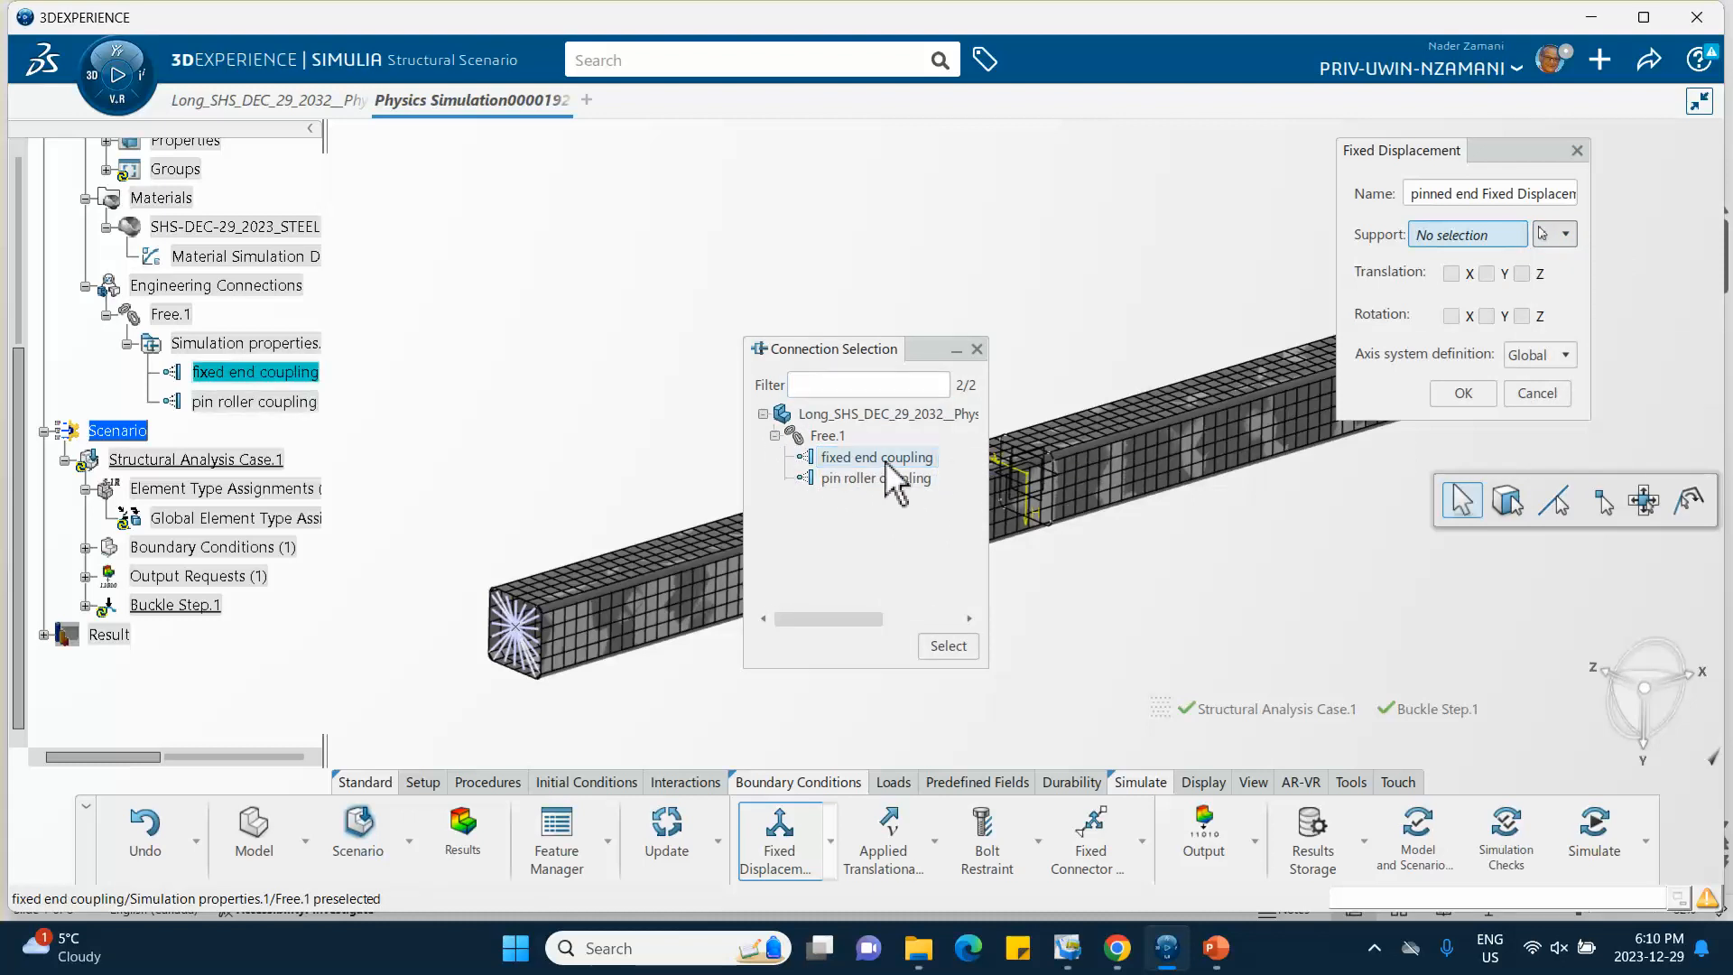
Step: Restrain X, Y and Z translation and X and Z rotation for the pinned end, leaving Y rotation free, and accept the boundary condition
click(1449, 271)
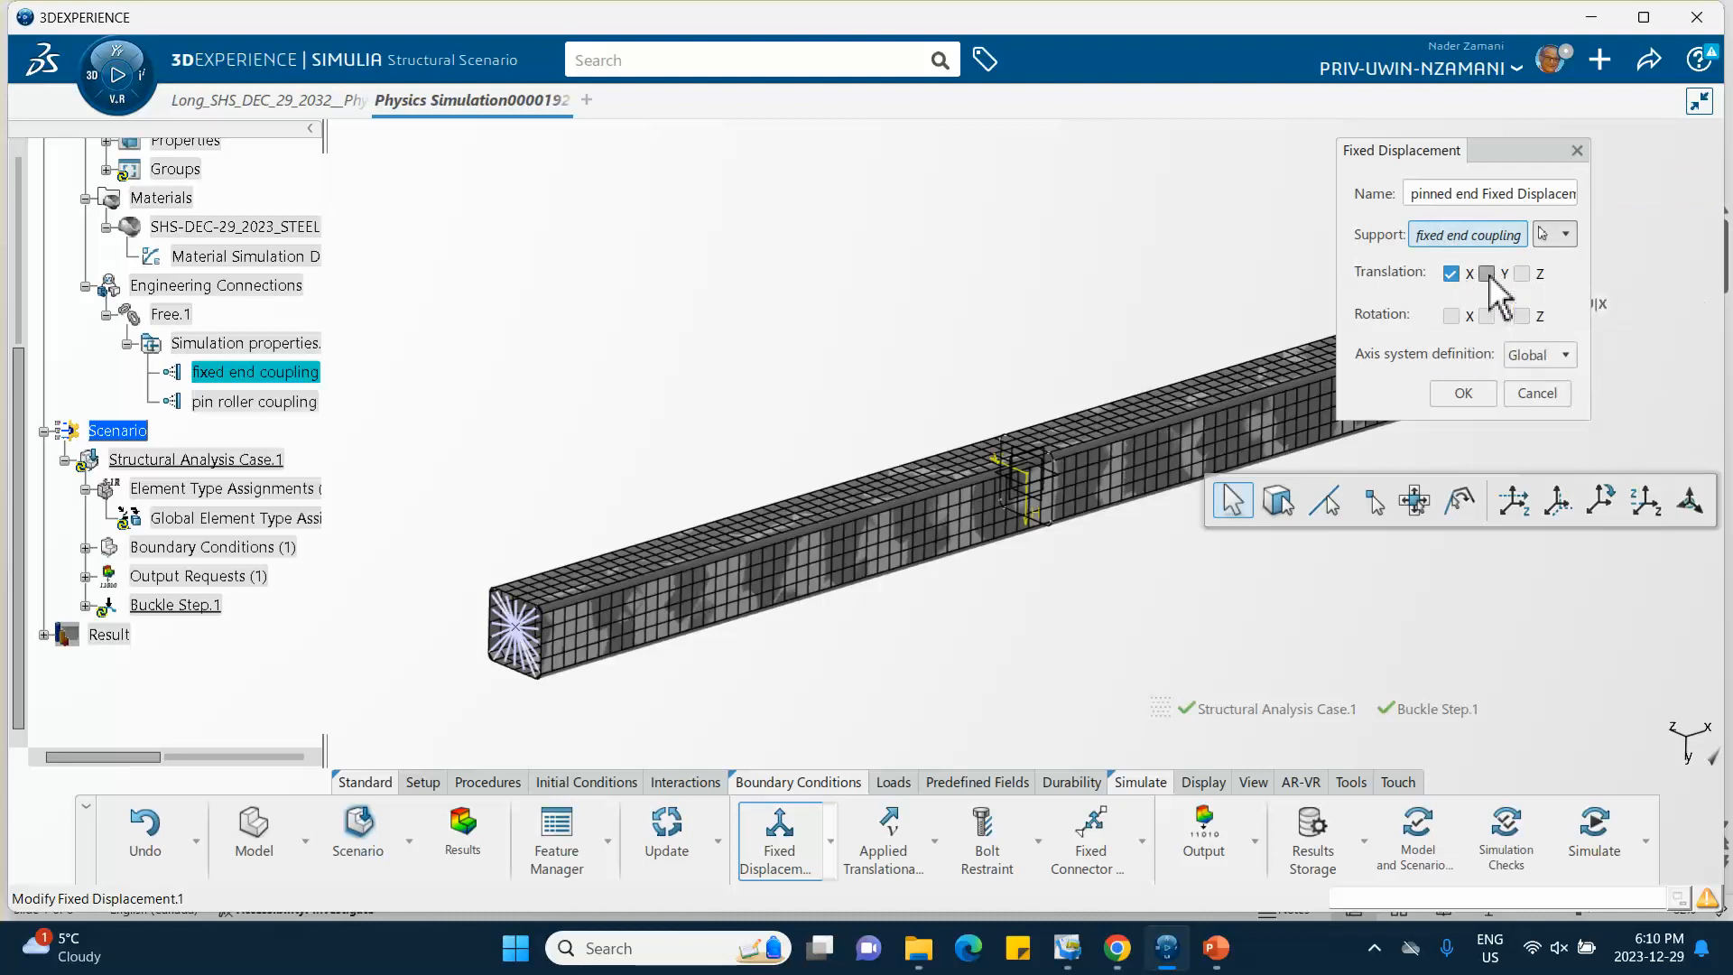
click(1487, 274)
click(1521, 273)
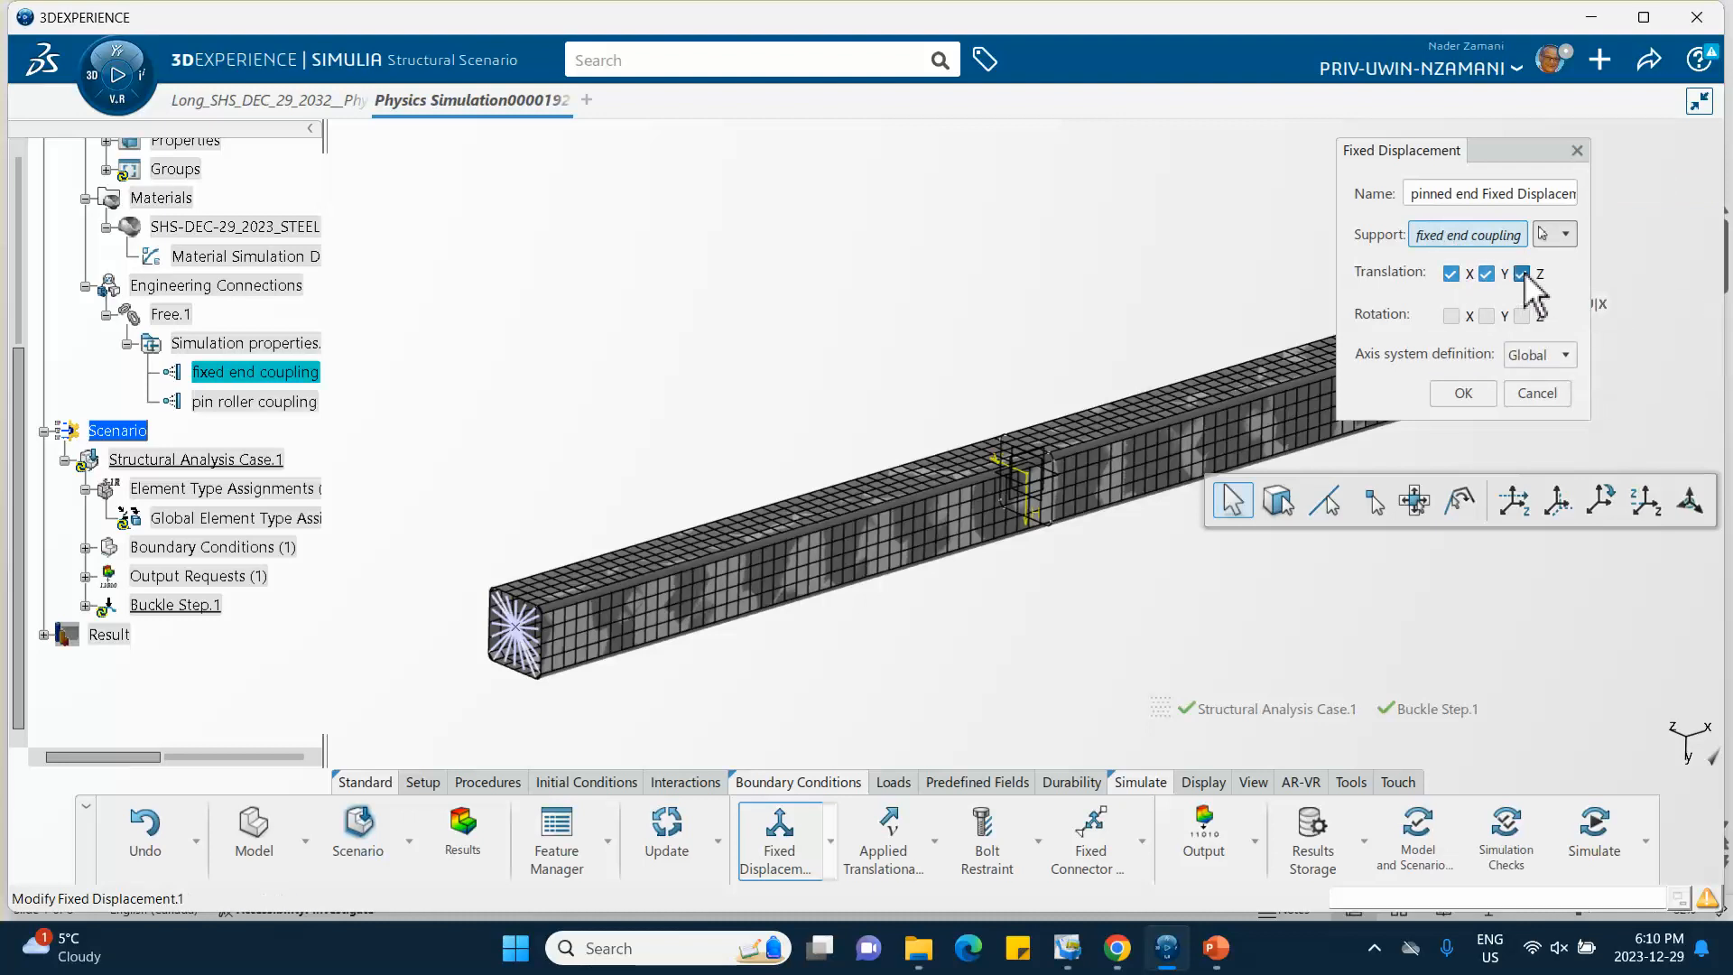
click(1450, 316)
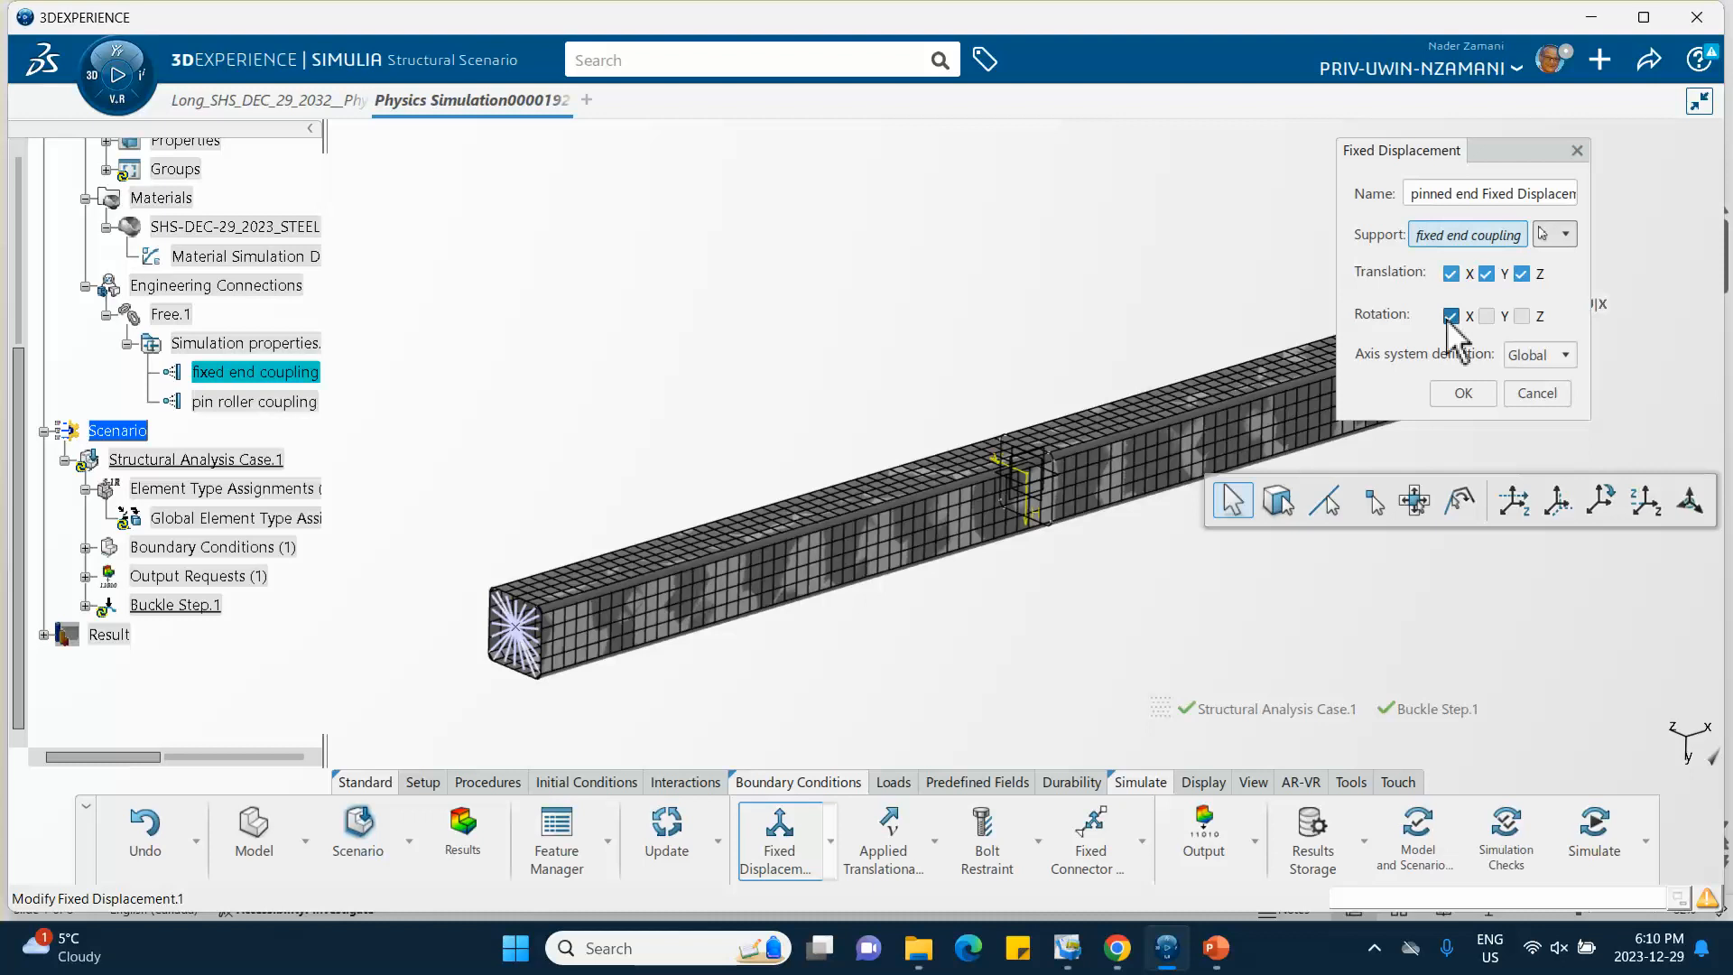
click(1521, 317)
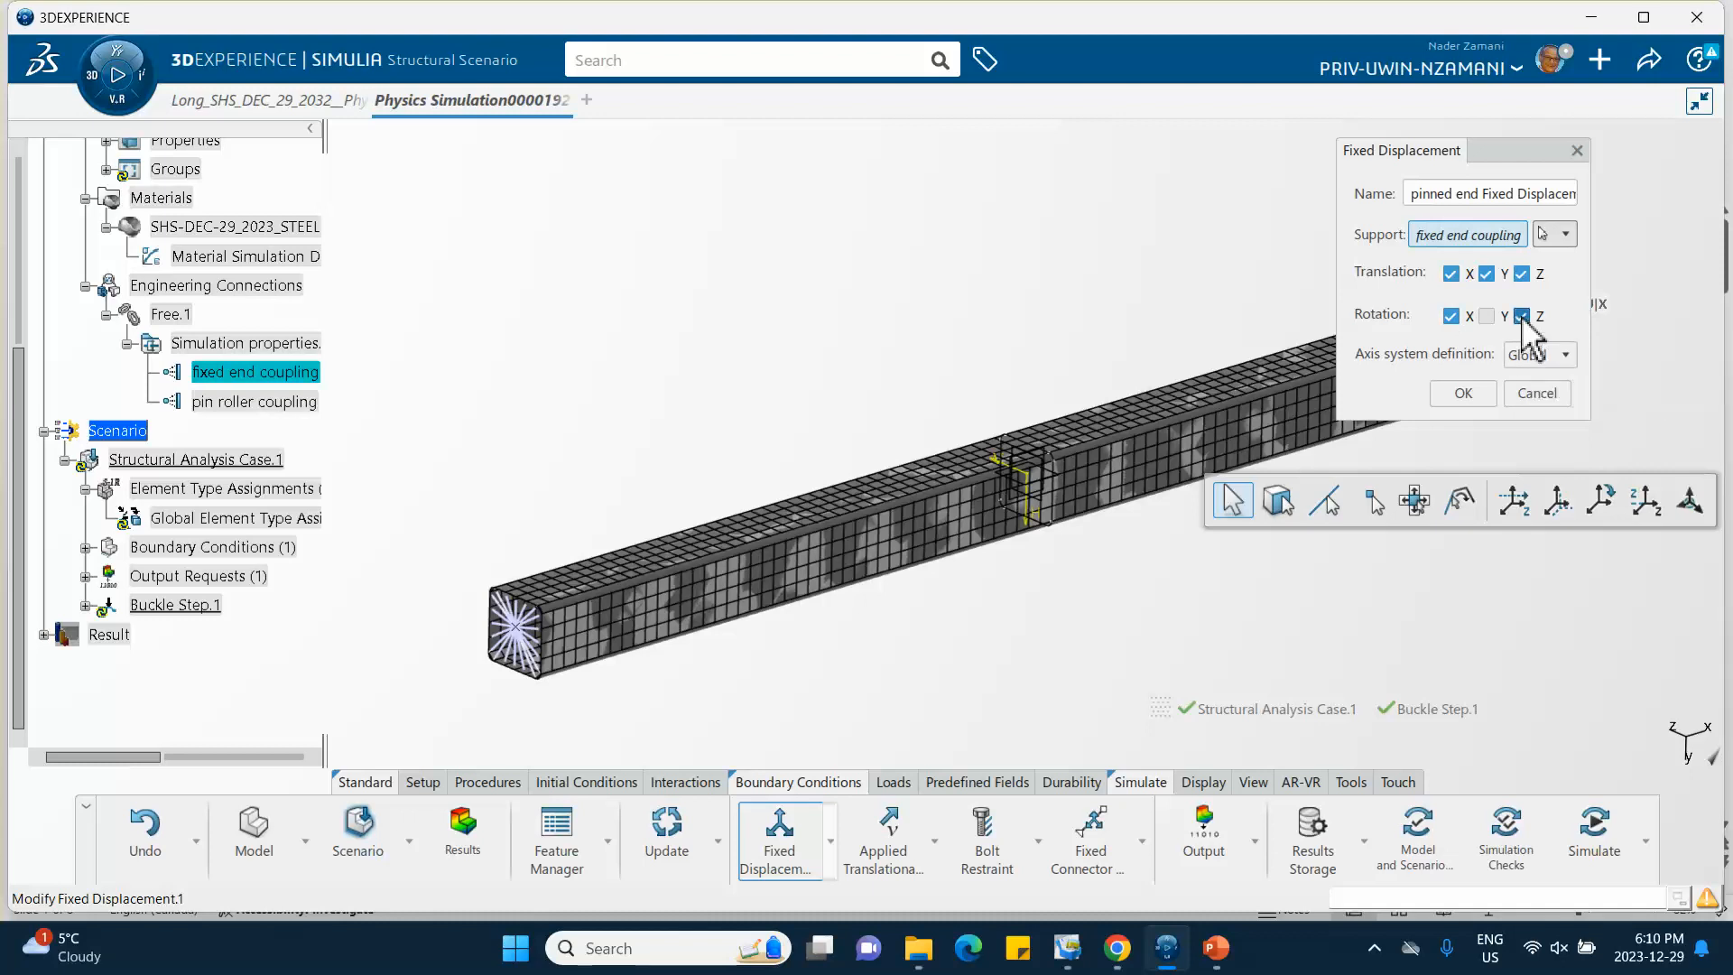
click(1462, 391)
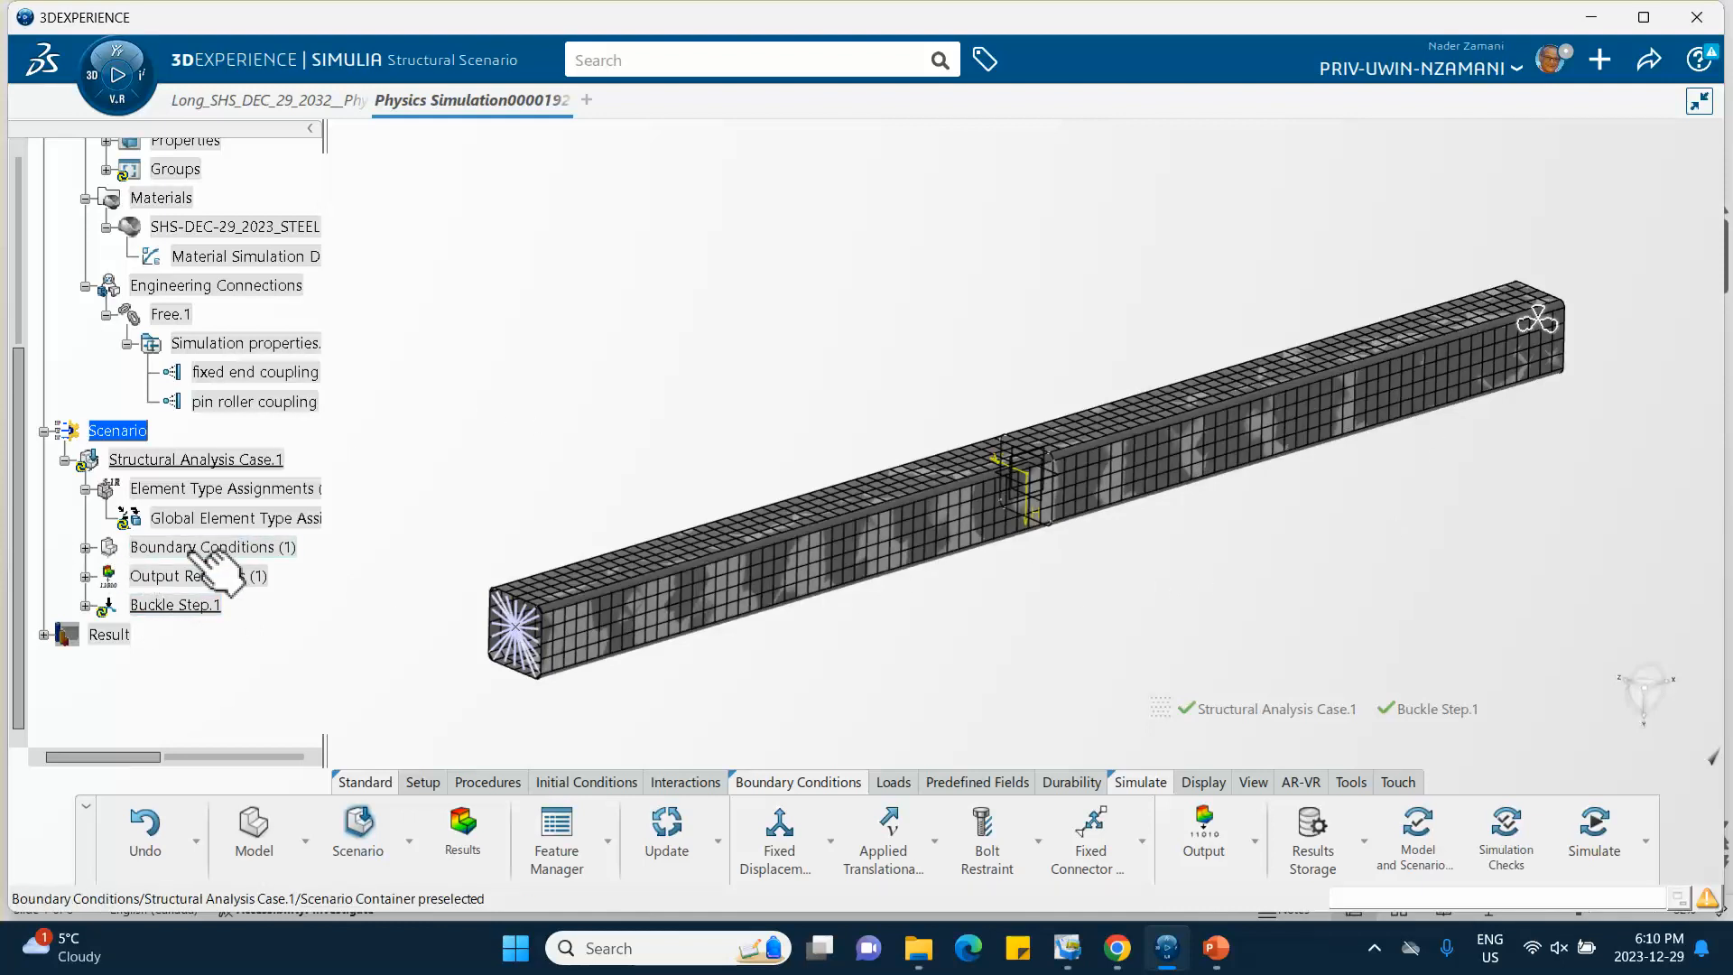
Step: Show the meshed beam in the standard iso view
middle_drag(1293, 488, 930, 560)
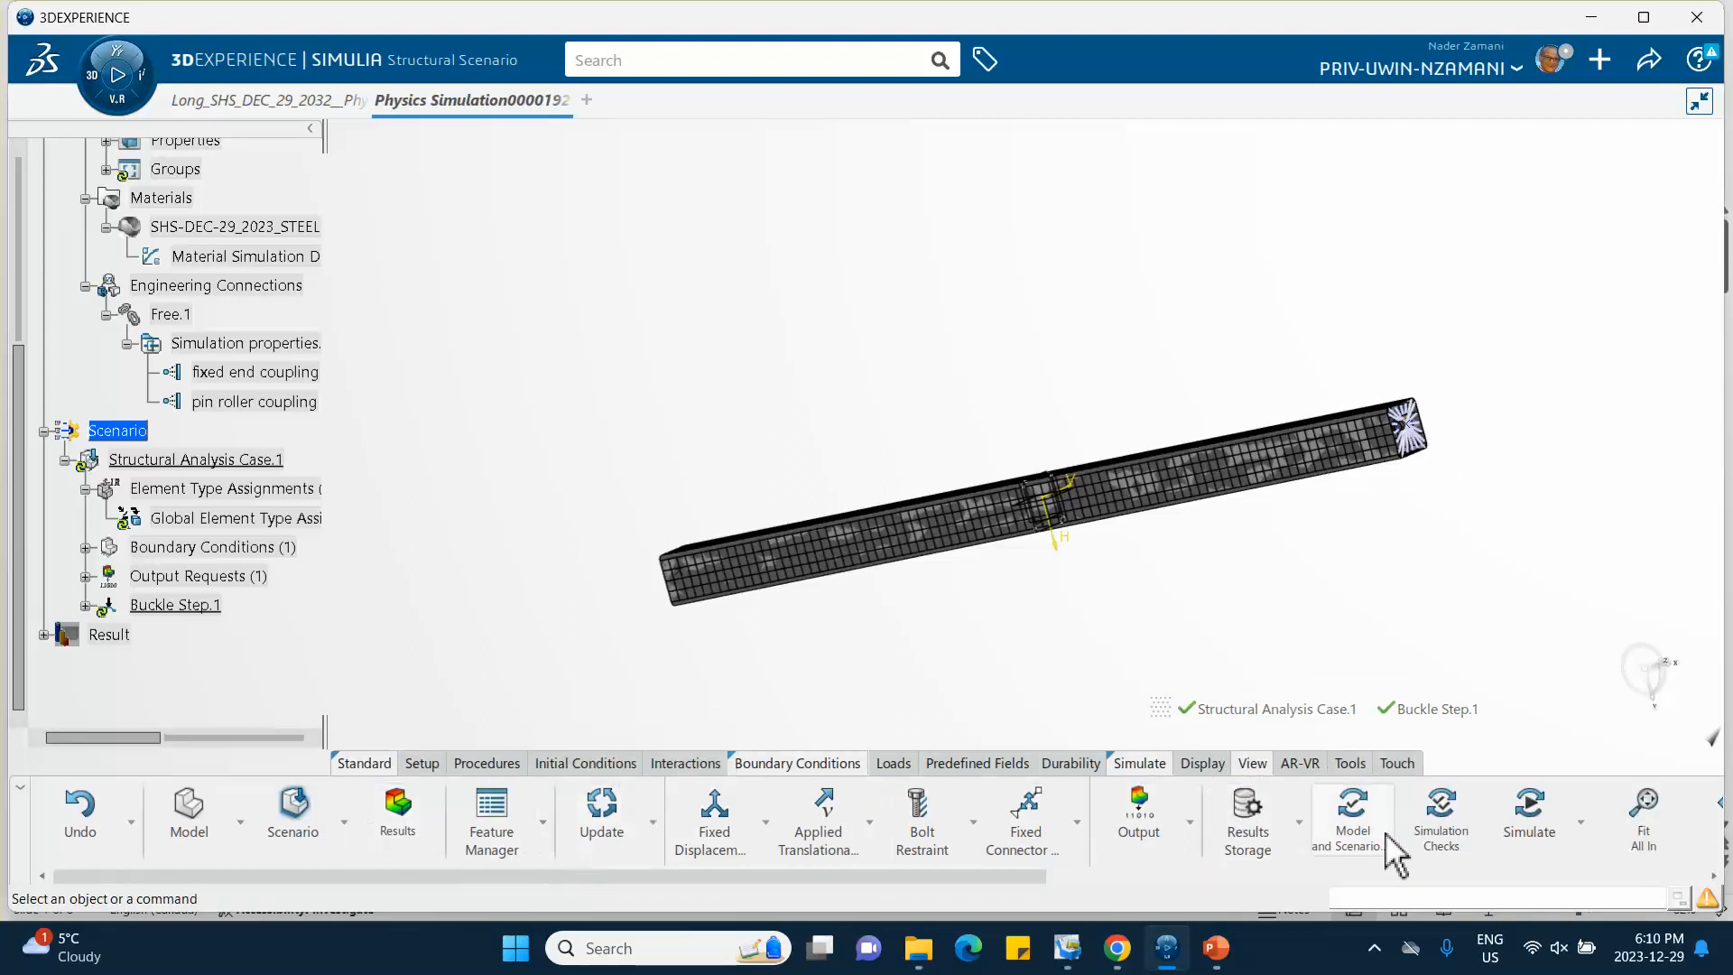
drag(909, 874, 1336, 928)
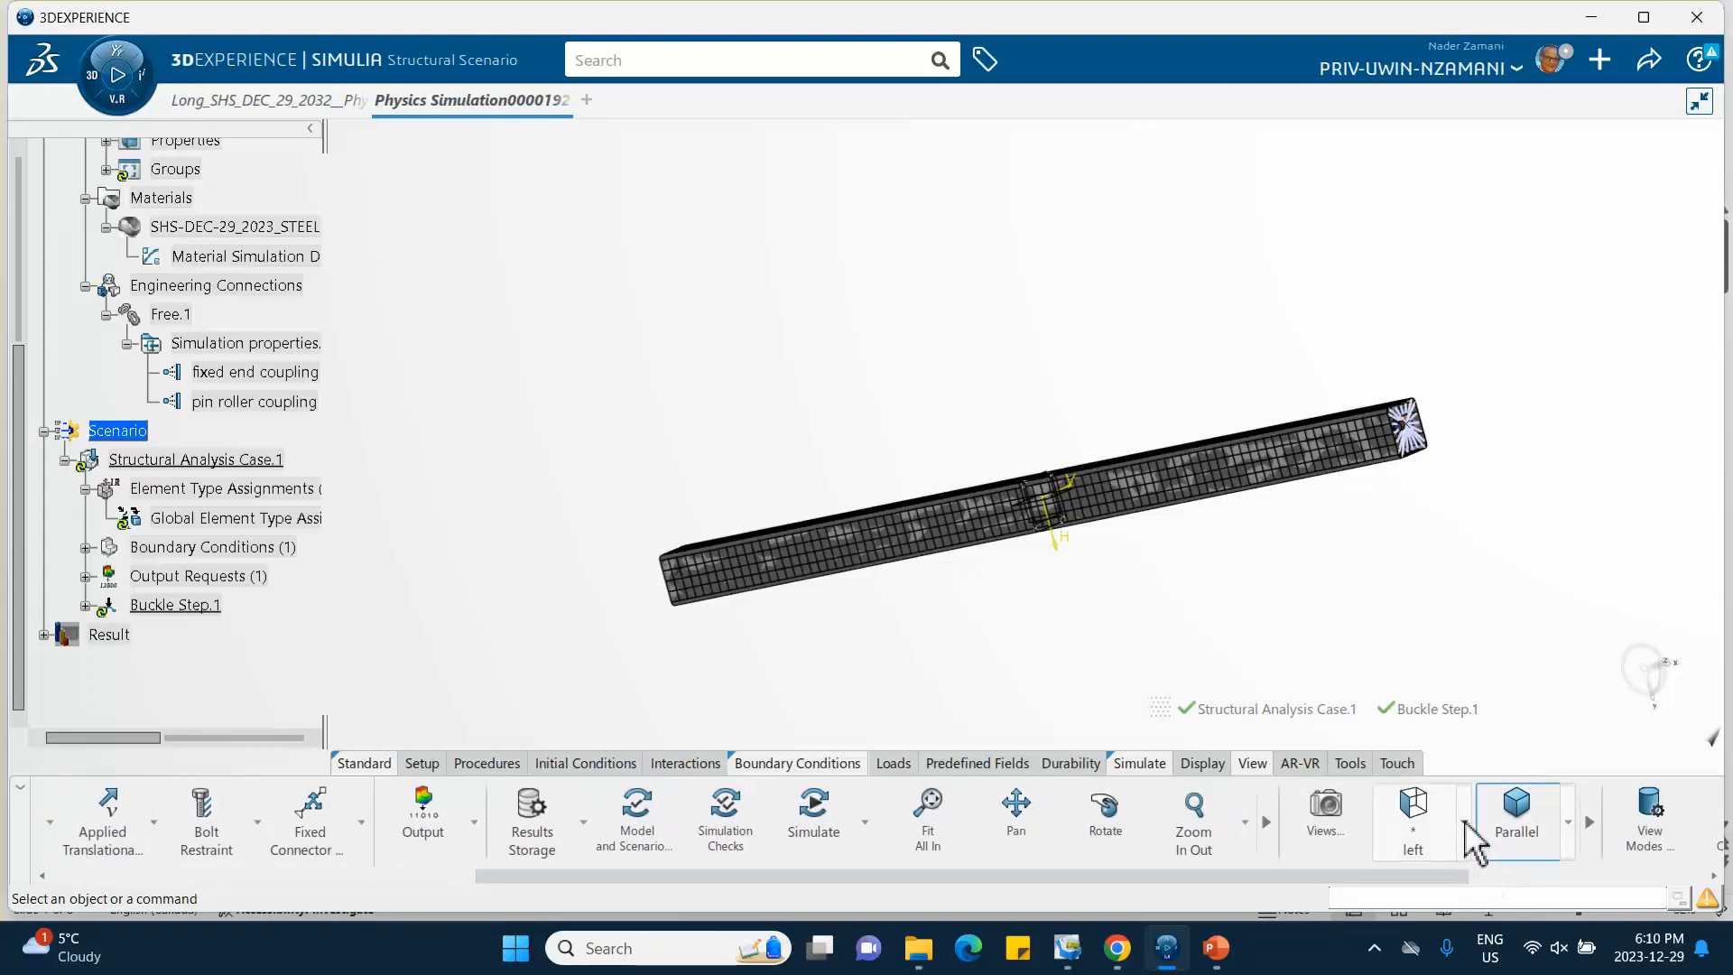
click(1465, 821)
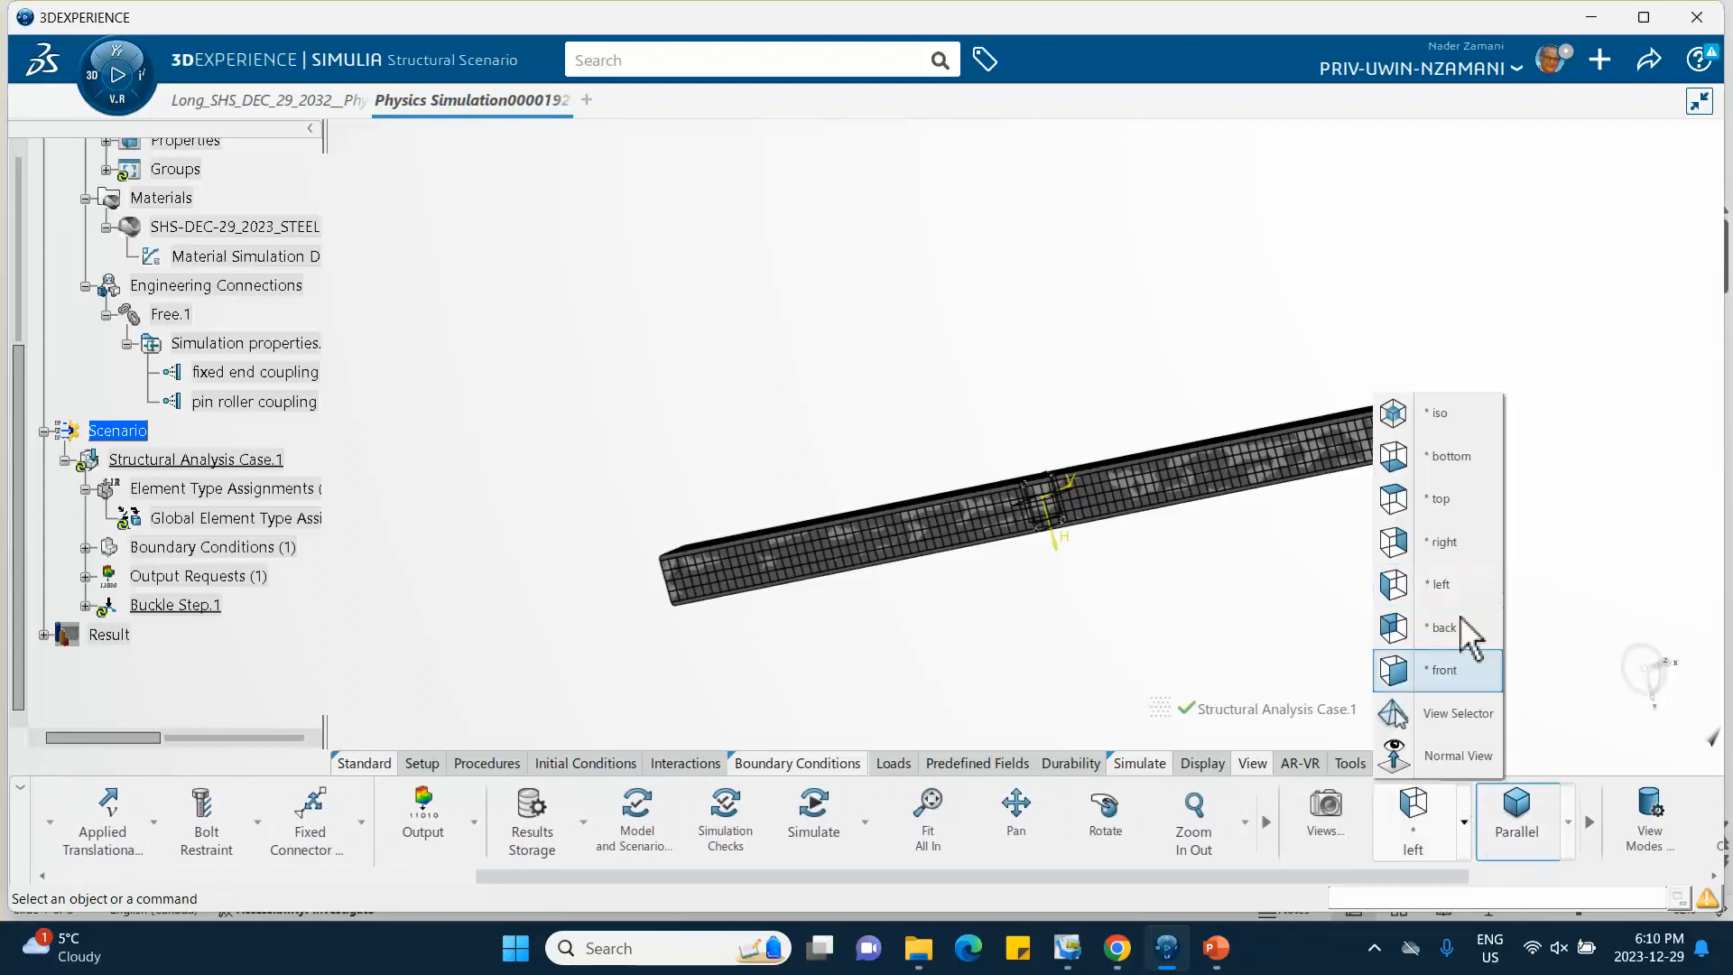
click(1436, 430)
scroll(824, 577, up, 3)
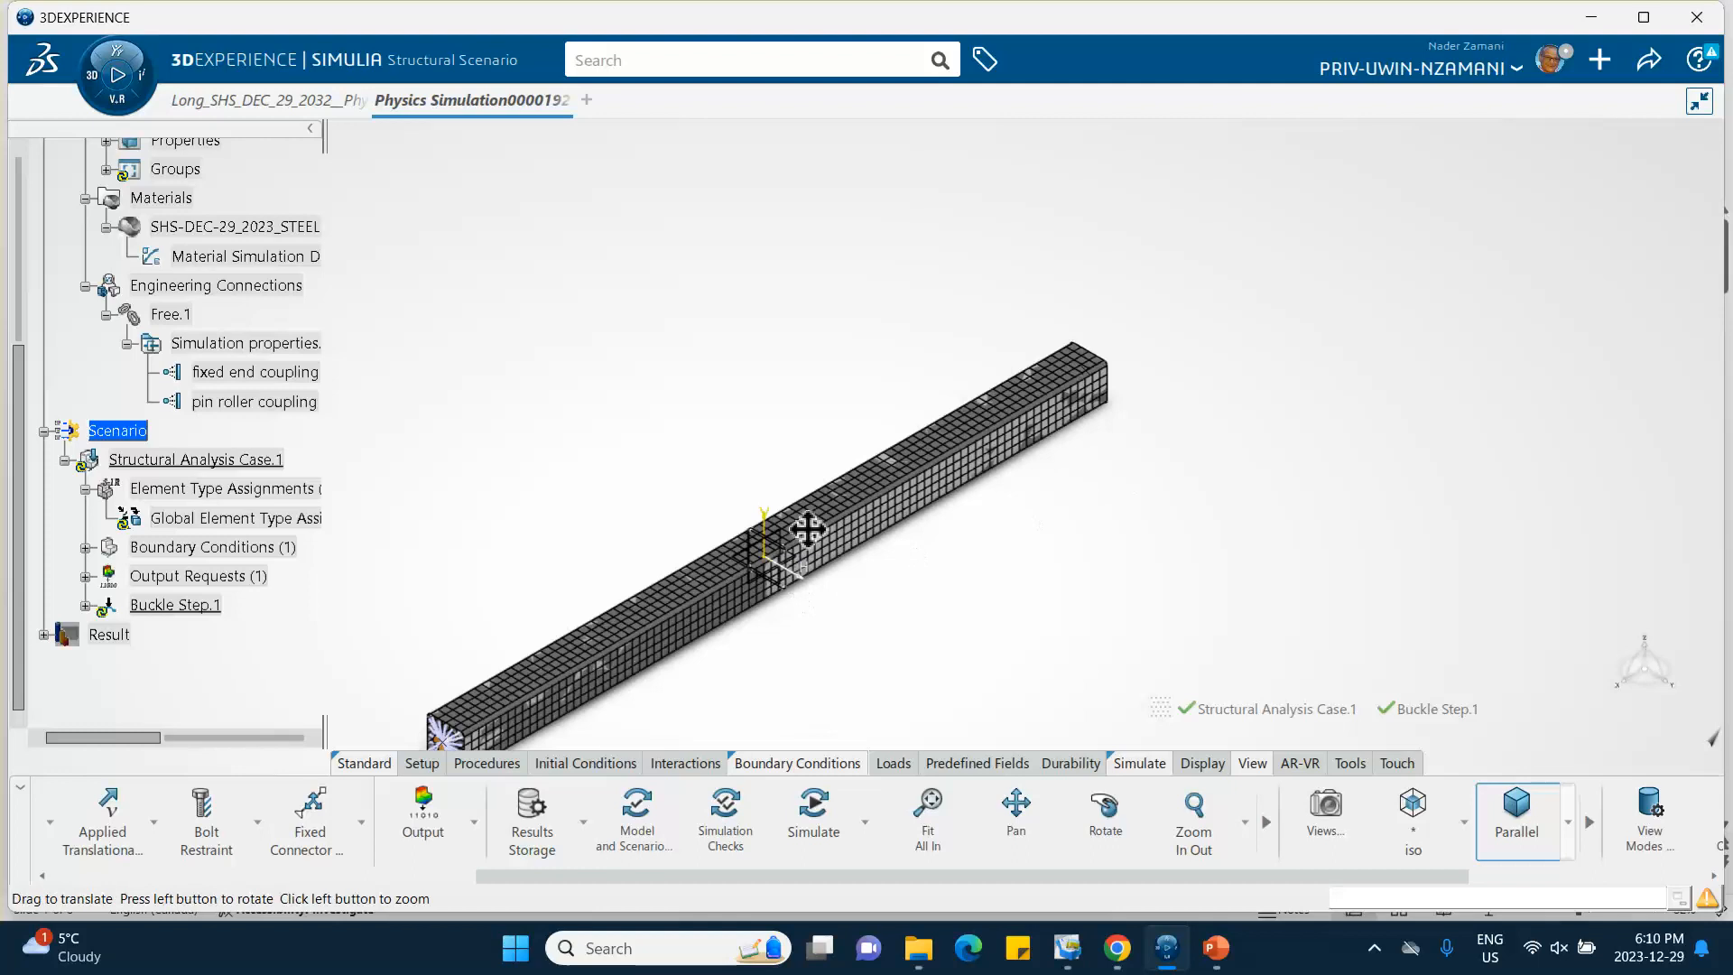
scroll(794, 487, down, 3)
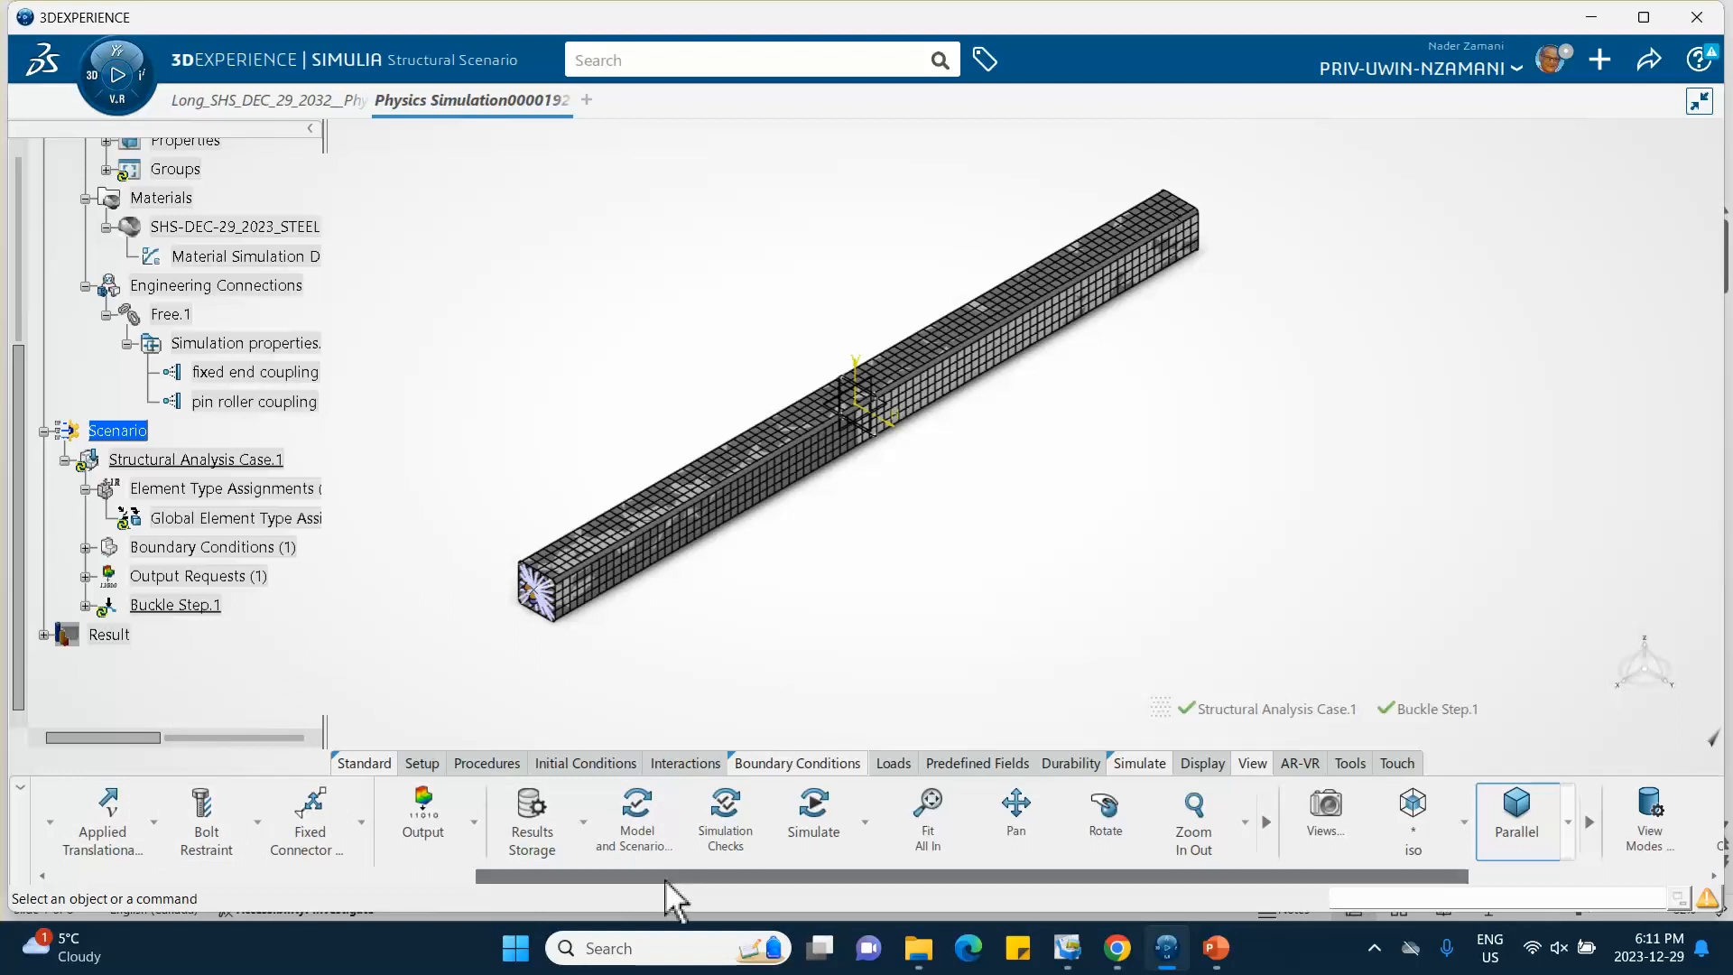
Step: Start a second Fixed Displacement, prefix its name with "pin roller" and use the pin roller coupling connection as its support
drag(664, 888, 567, 892)
click(180, 849)
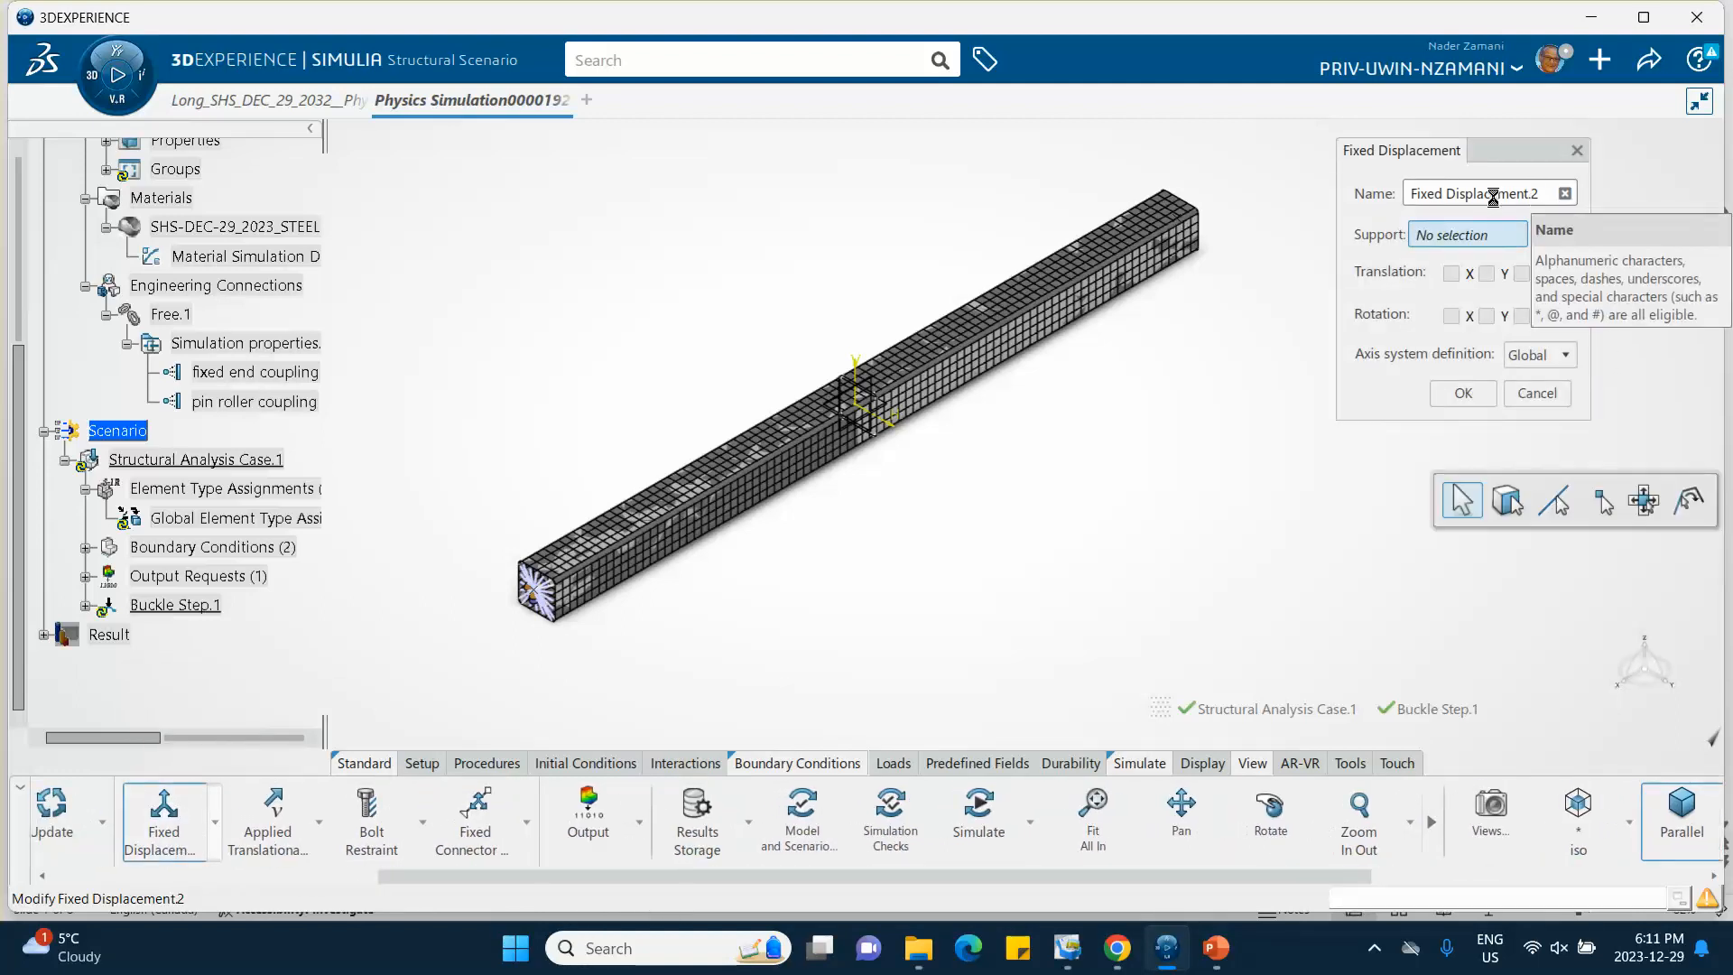
click(1414, 197)
click(1415, 197)
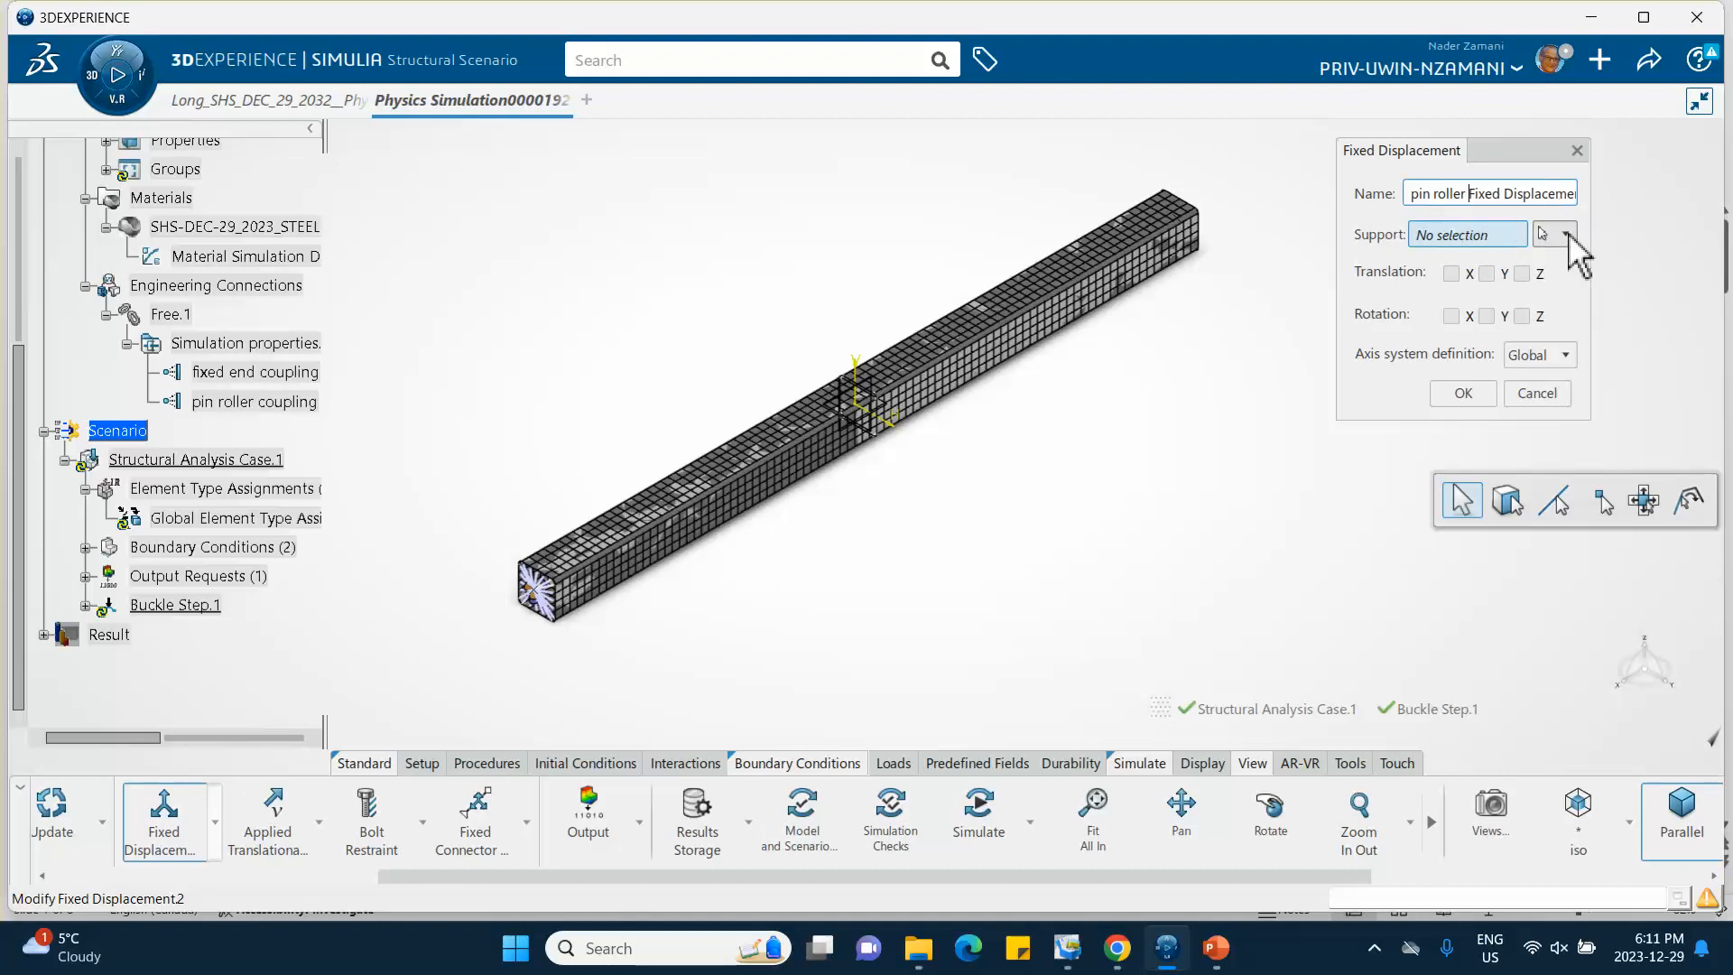
click(1562, 234)
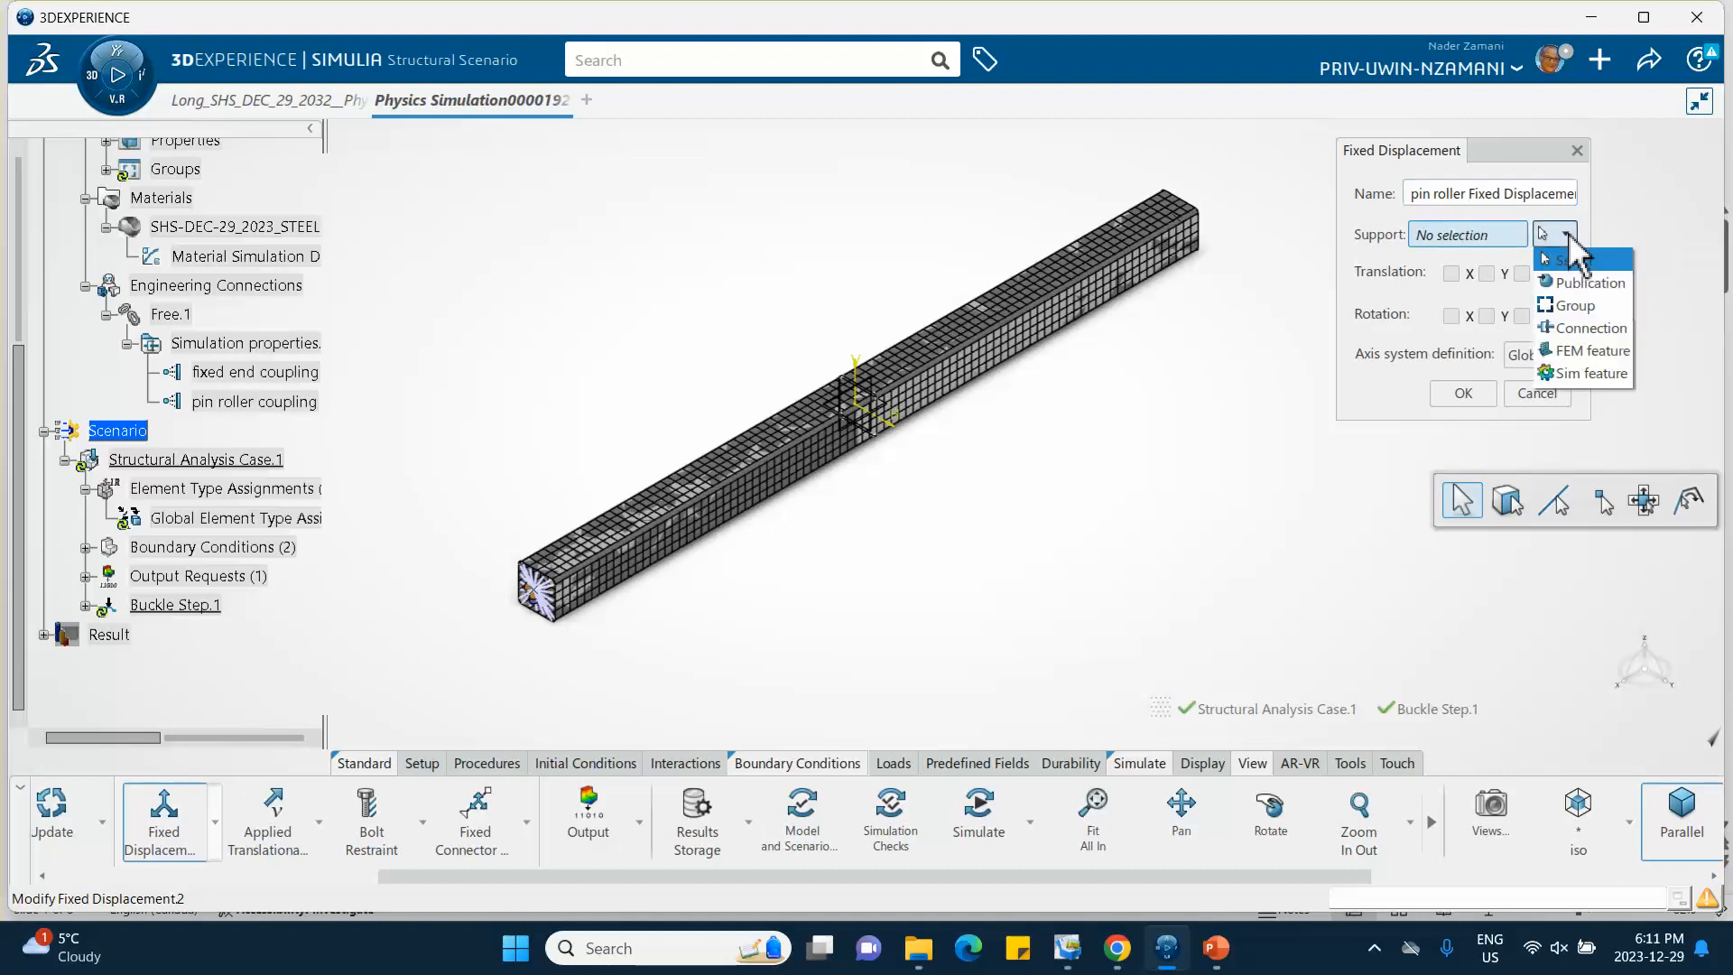
click(1579, 331)
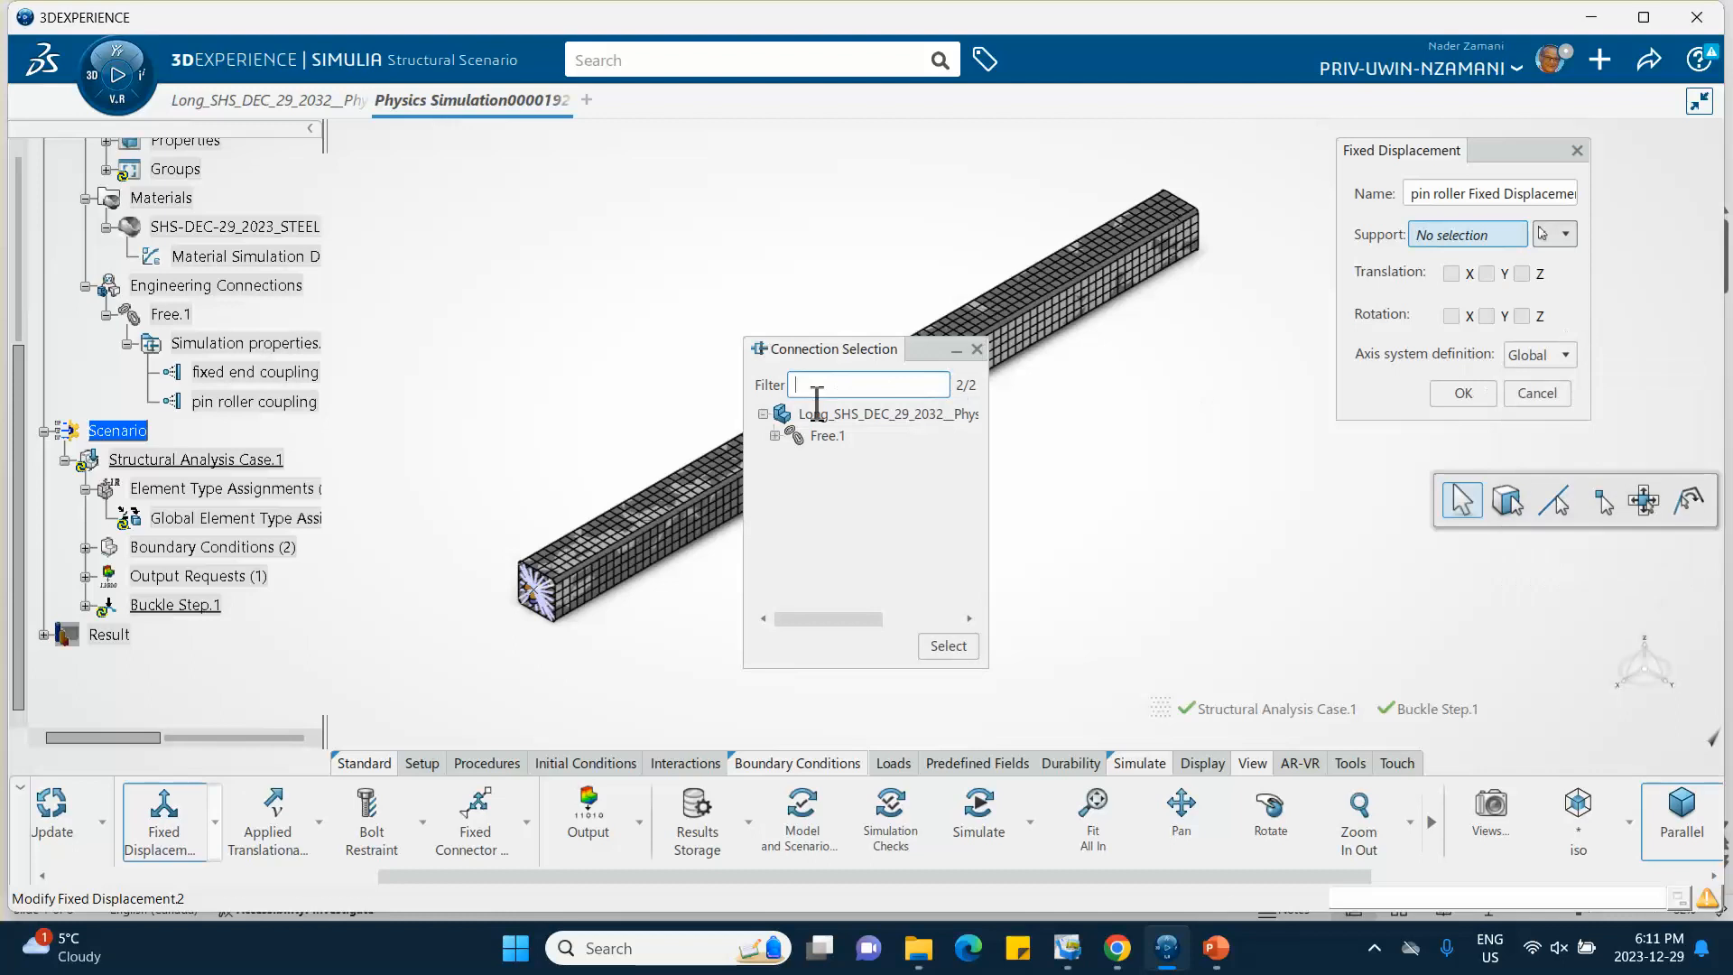
click(774, 436)
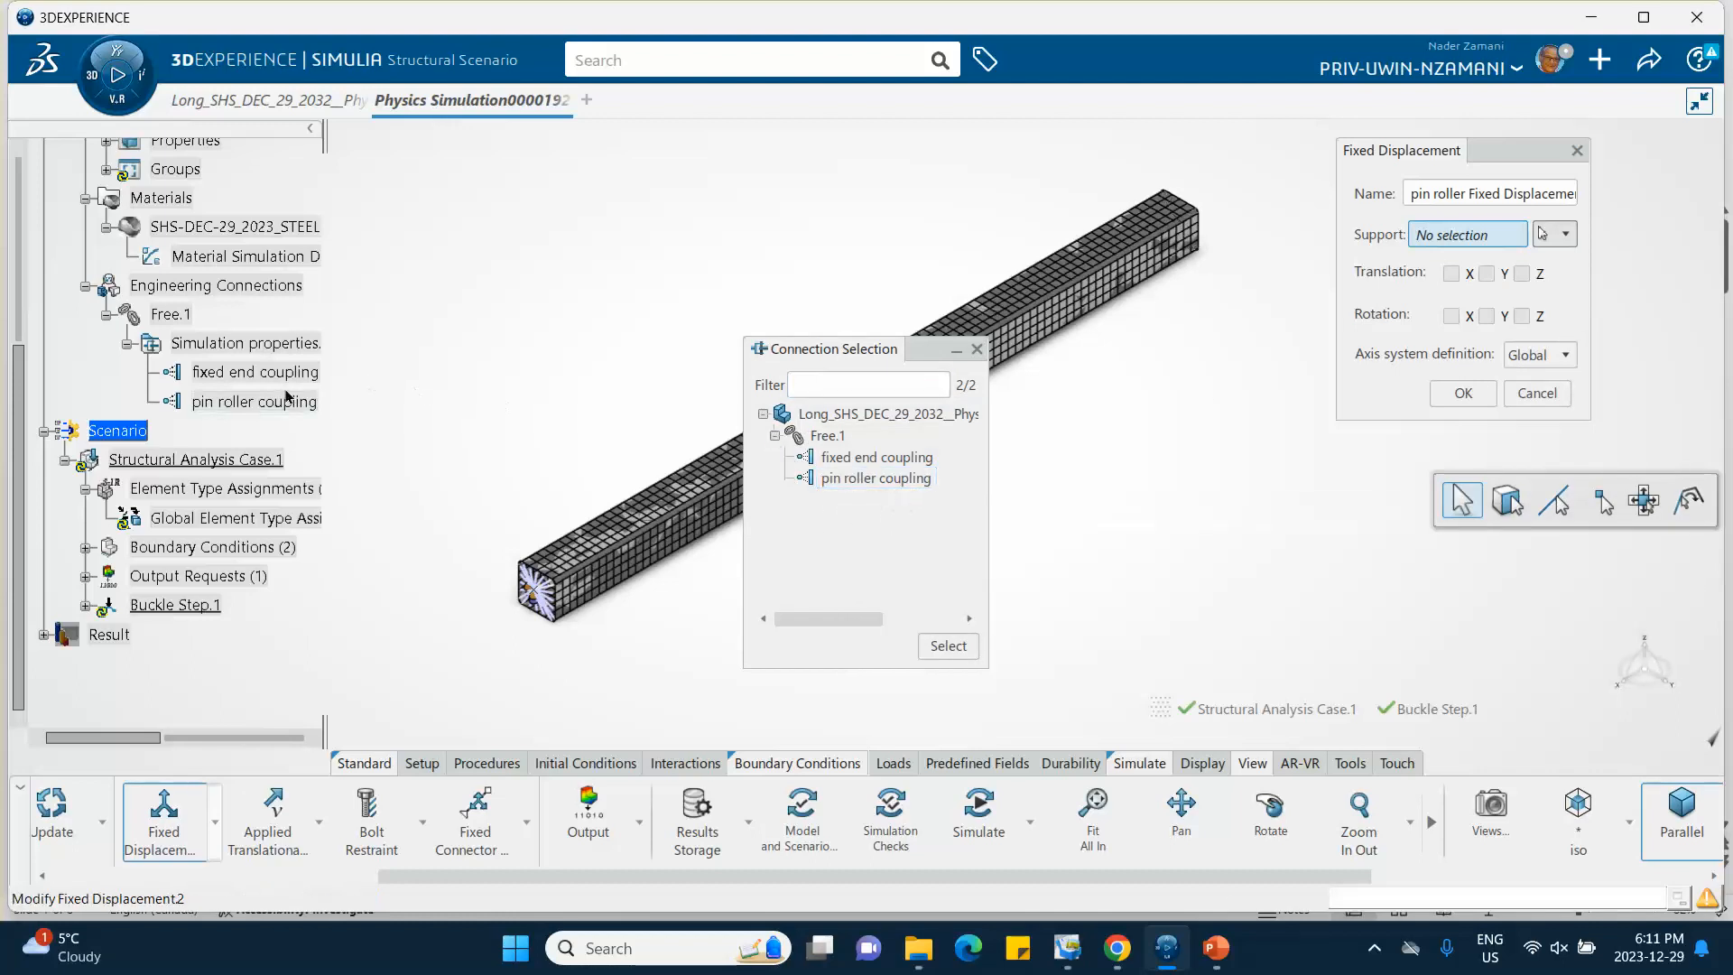
click(880, 480)
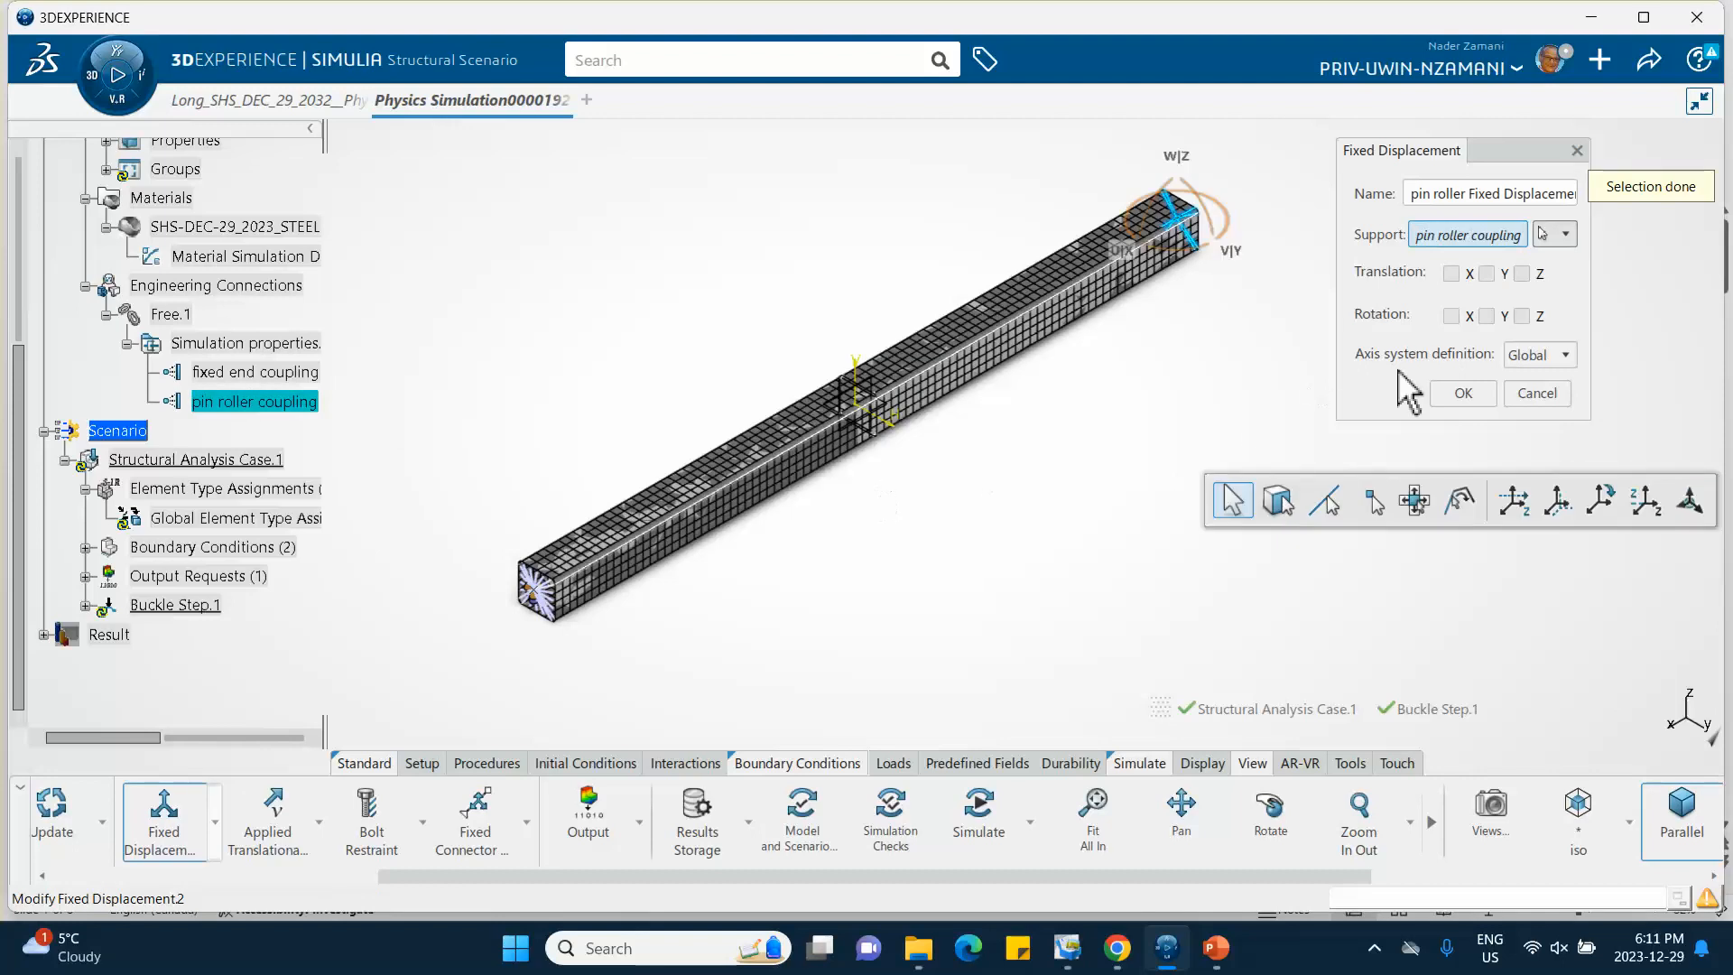
Step: Restrain Y and Z translation and X and Z rotation for the pin roller end, leaving the others free, and accept it
click(1486, 273)
click(1522, 274)
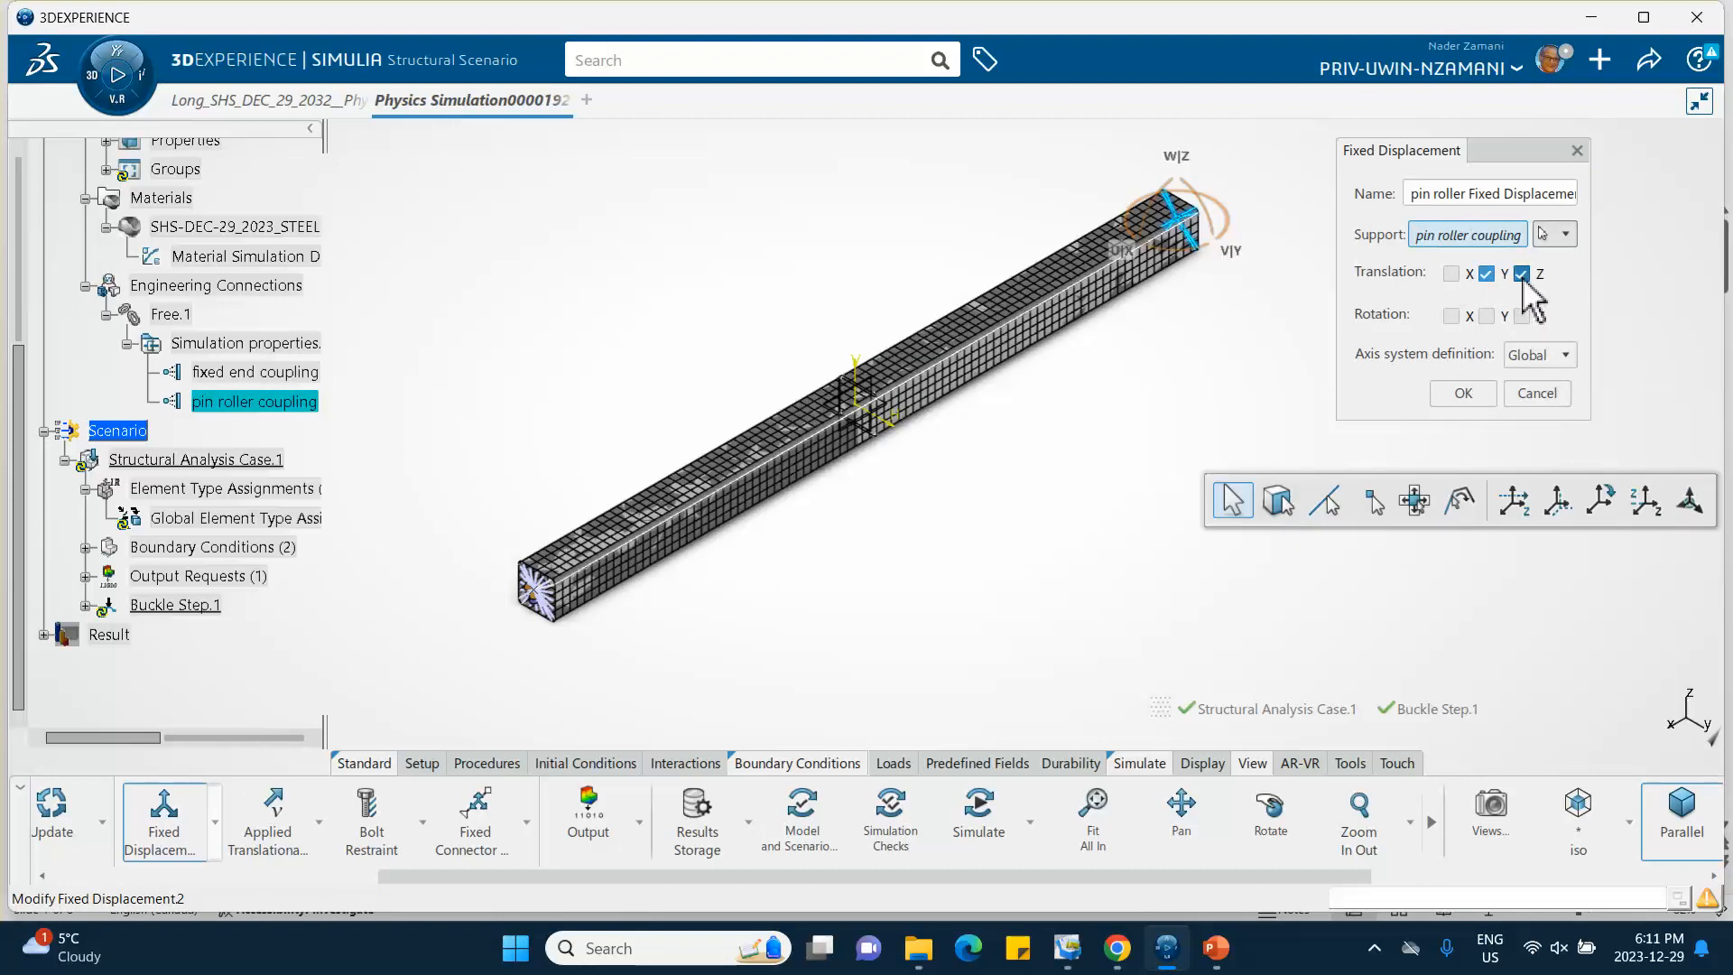
click(1452, 317)
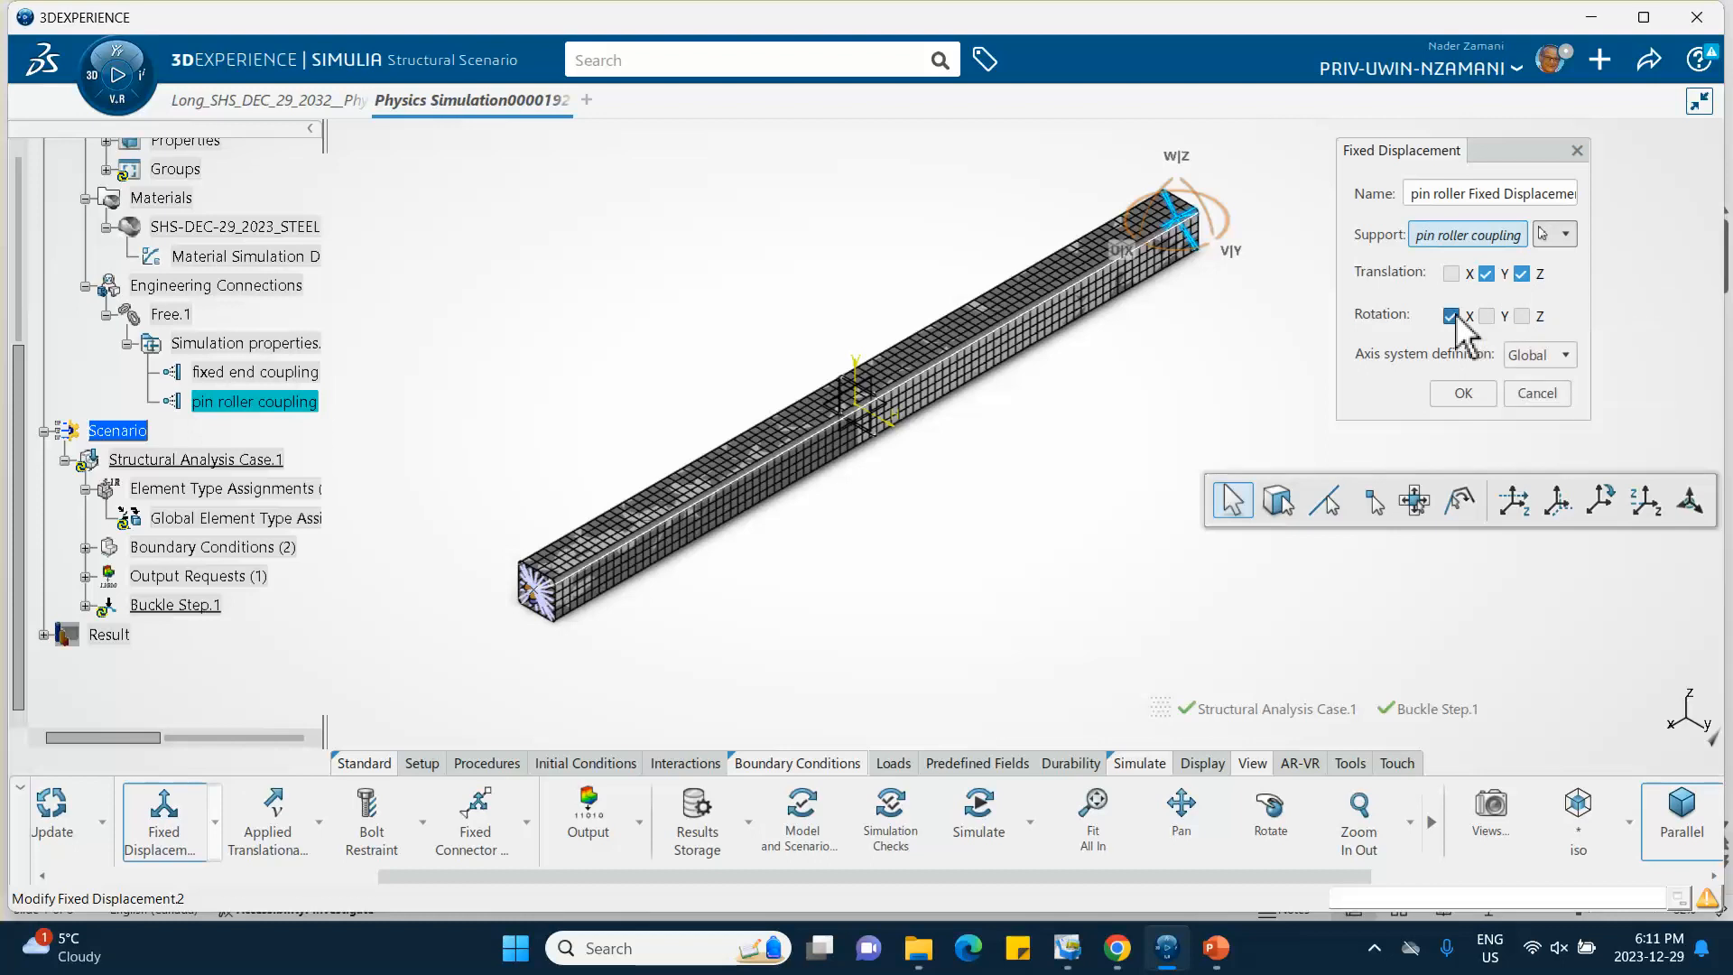
click(1522, 317)
click(1466, 395)
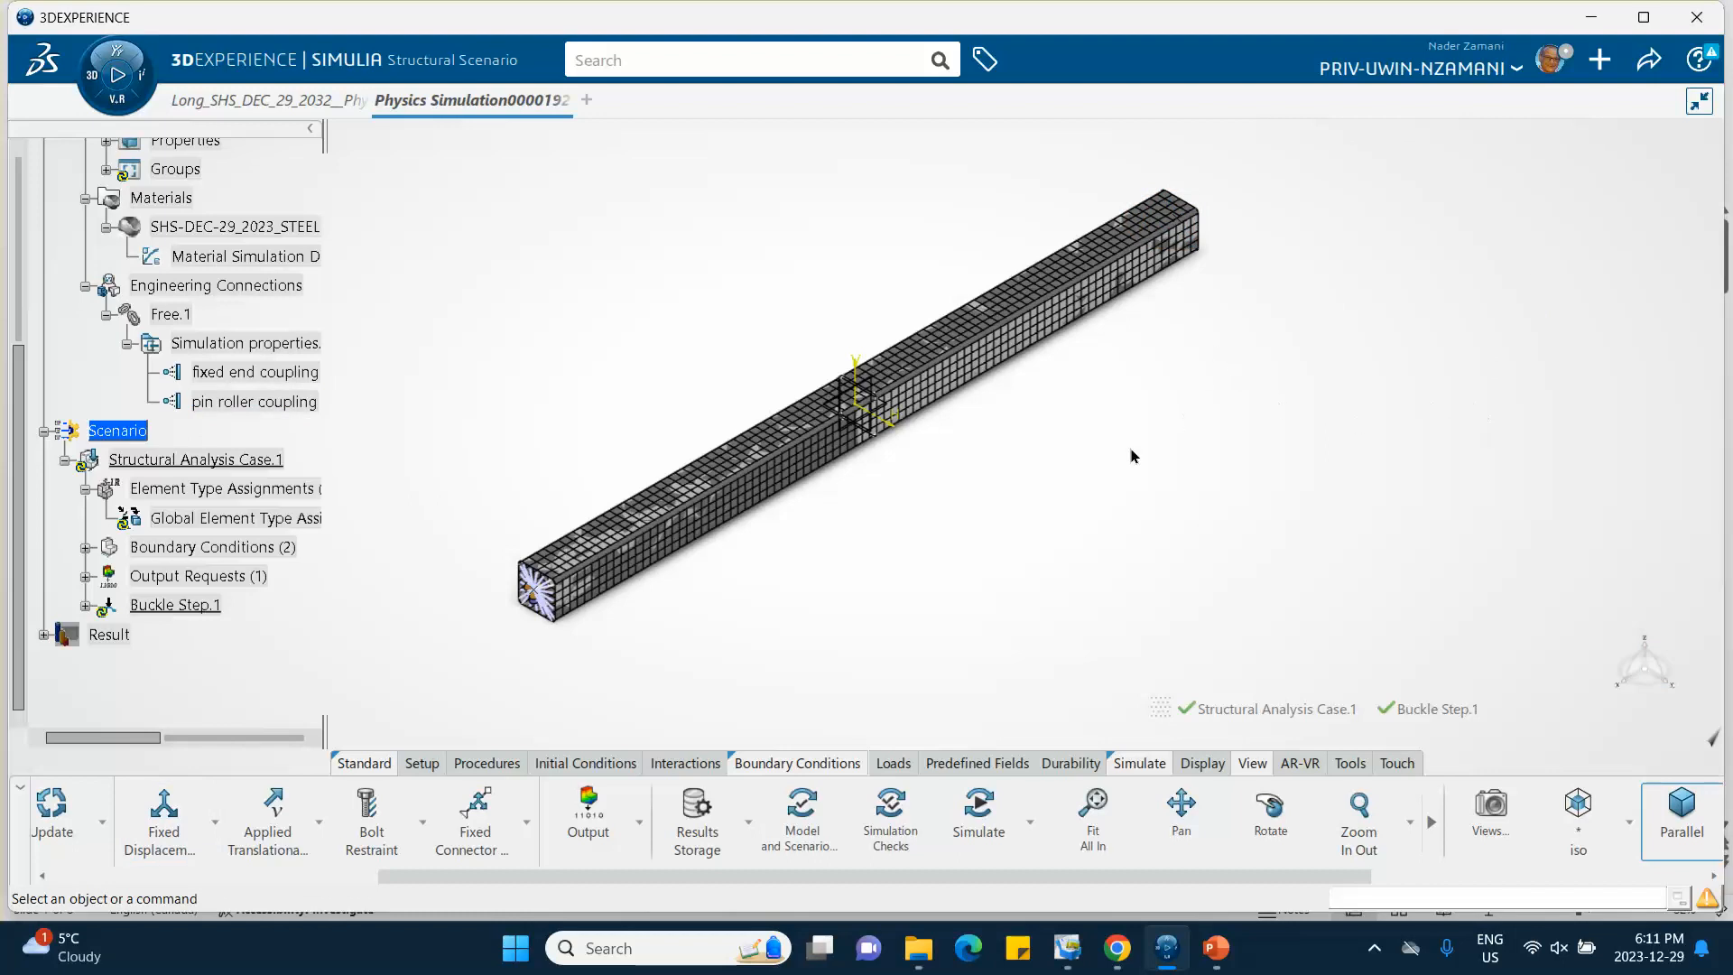
Step: Start a Force load and use the pin roller coupling connection as its support
middle_drag(1131, 449, 961, 442)
middle_drag(1087, 531, 880, 663)
middle_drag(885, 265, 1142, 345)
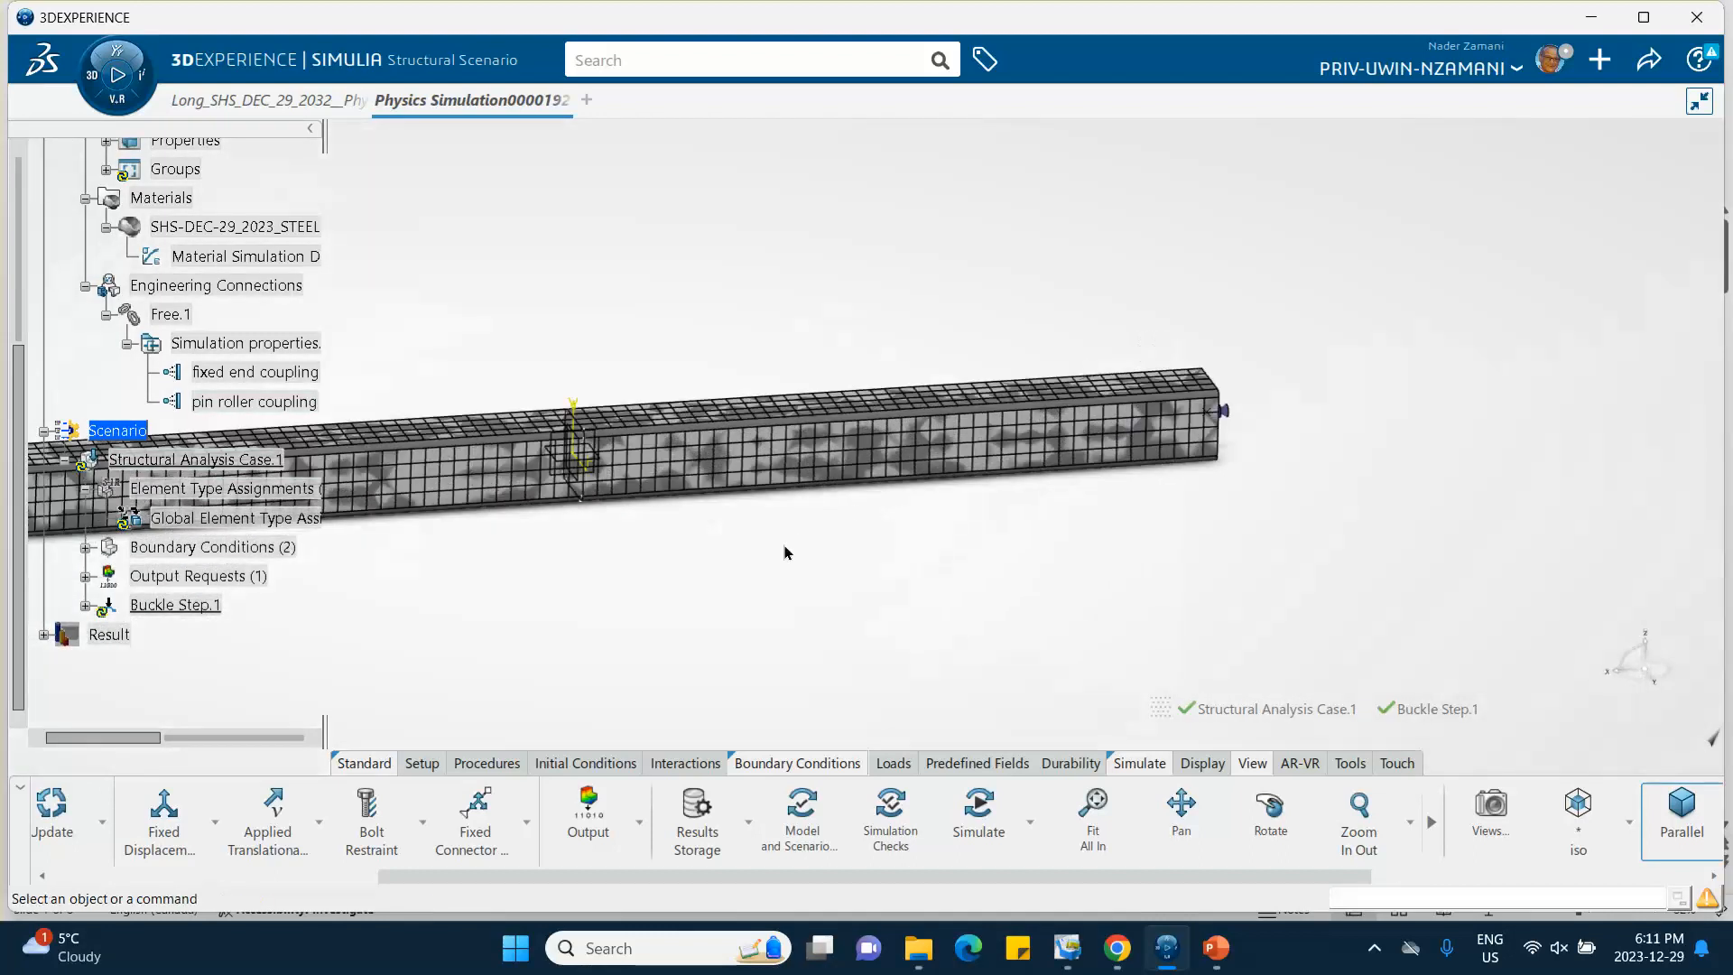
middle_drag(784, 552, 939, 584)
middle_drag(1257, 572, 1470, 355)
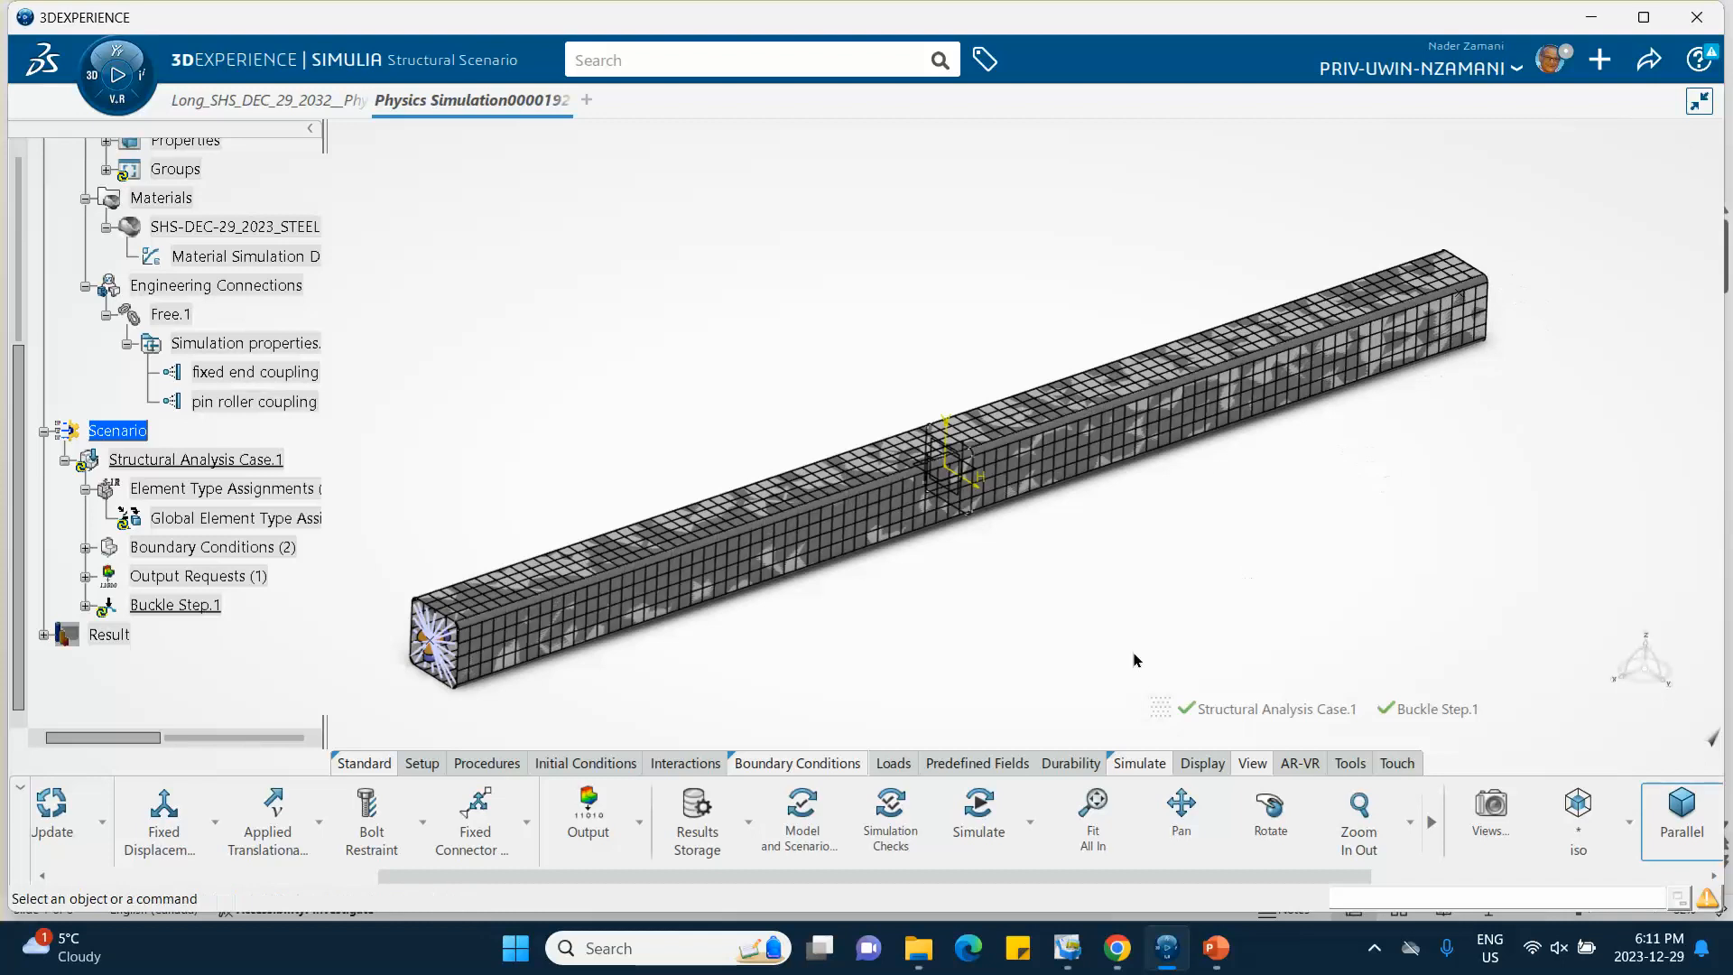
click(895, 765)
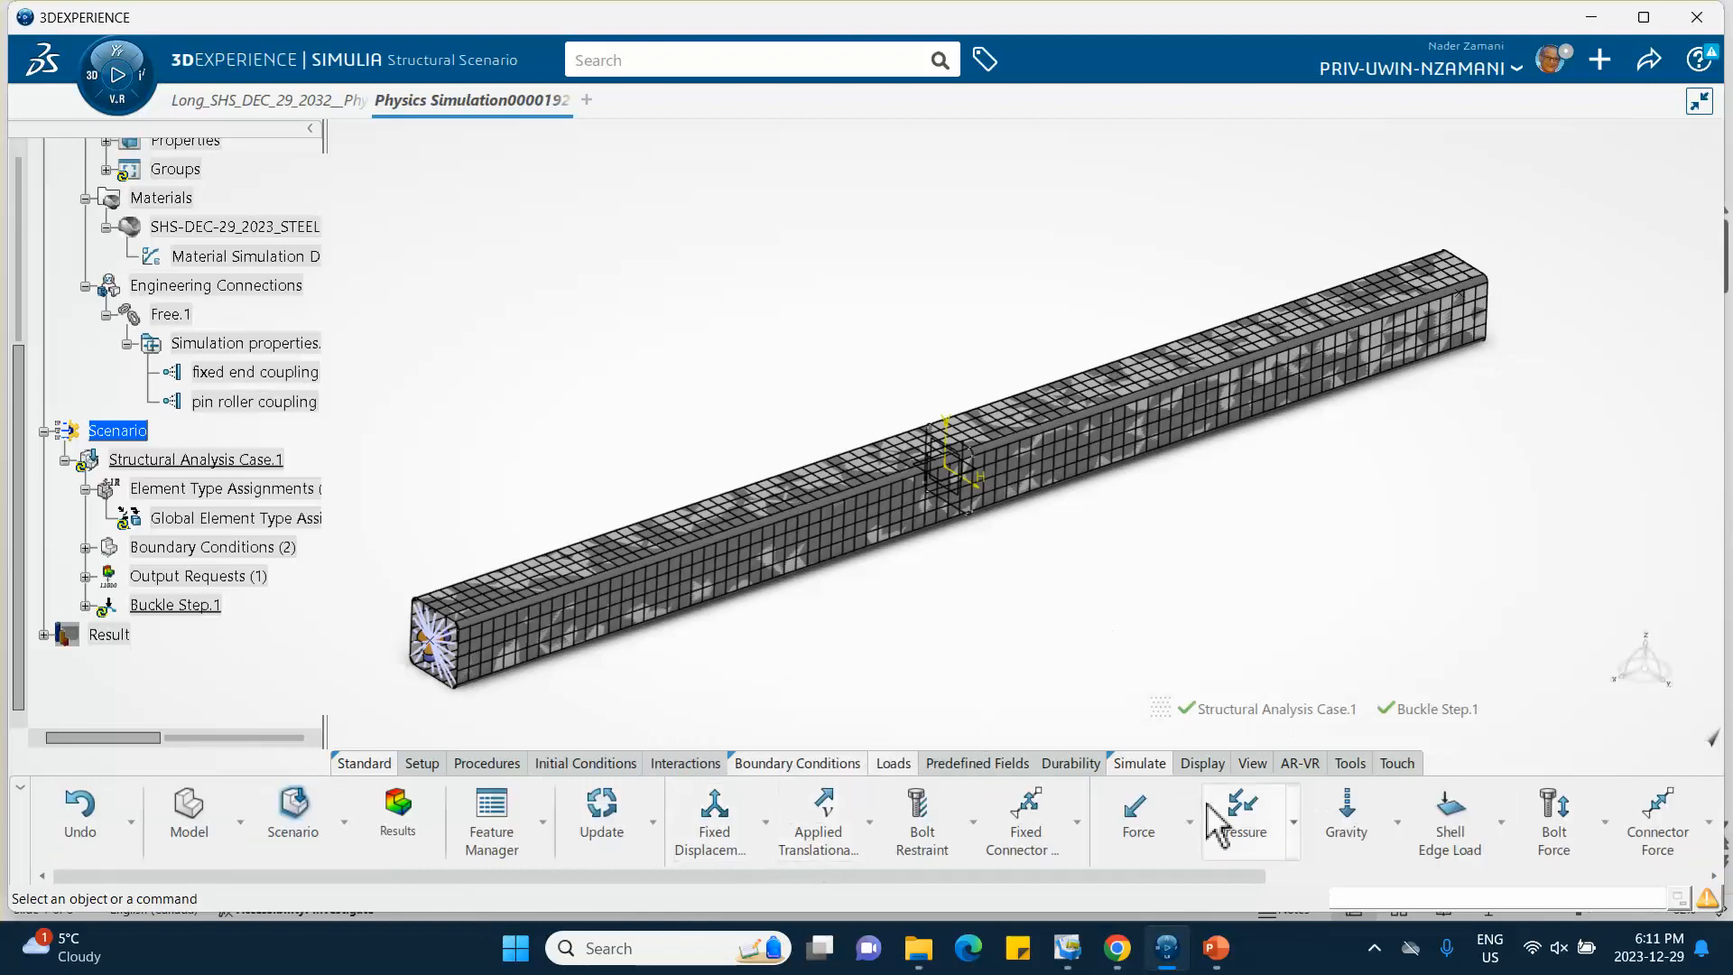
click(1135, 835)
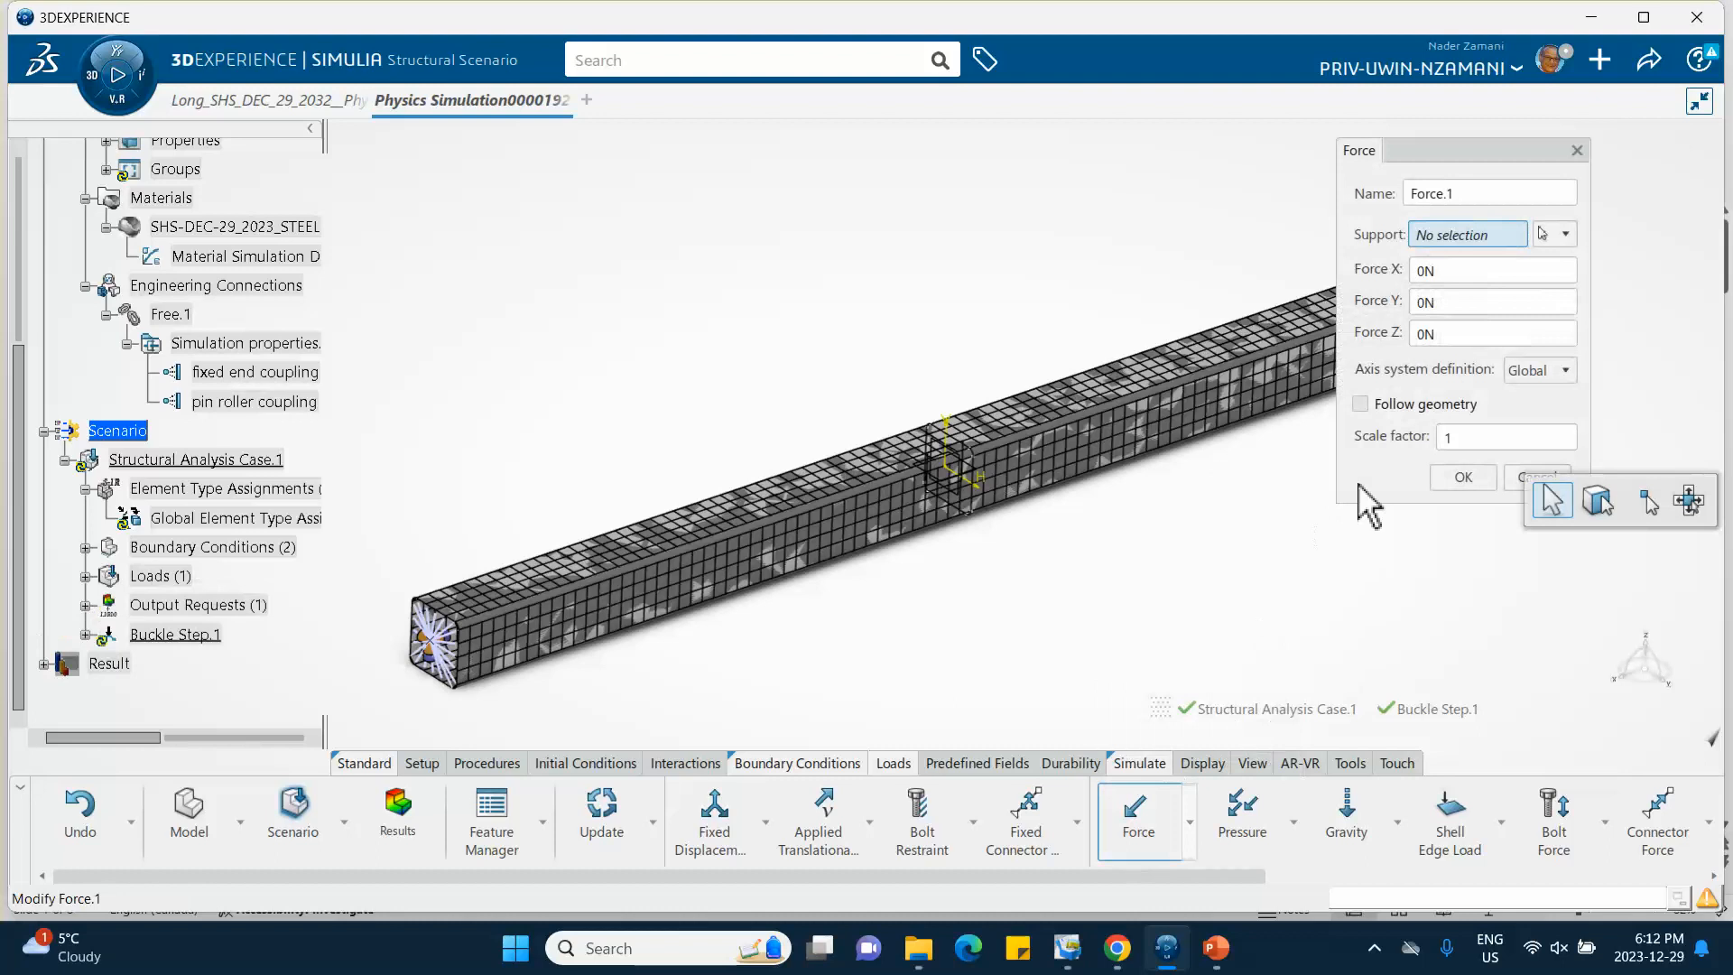
click(1566, 235)
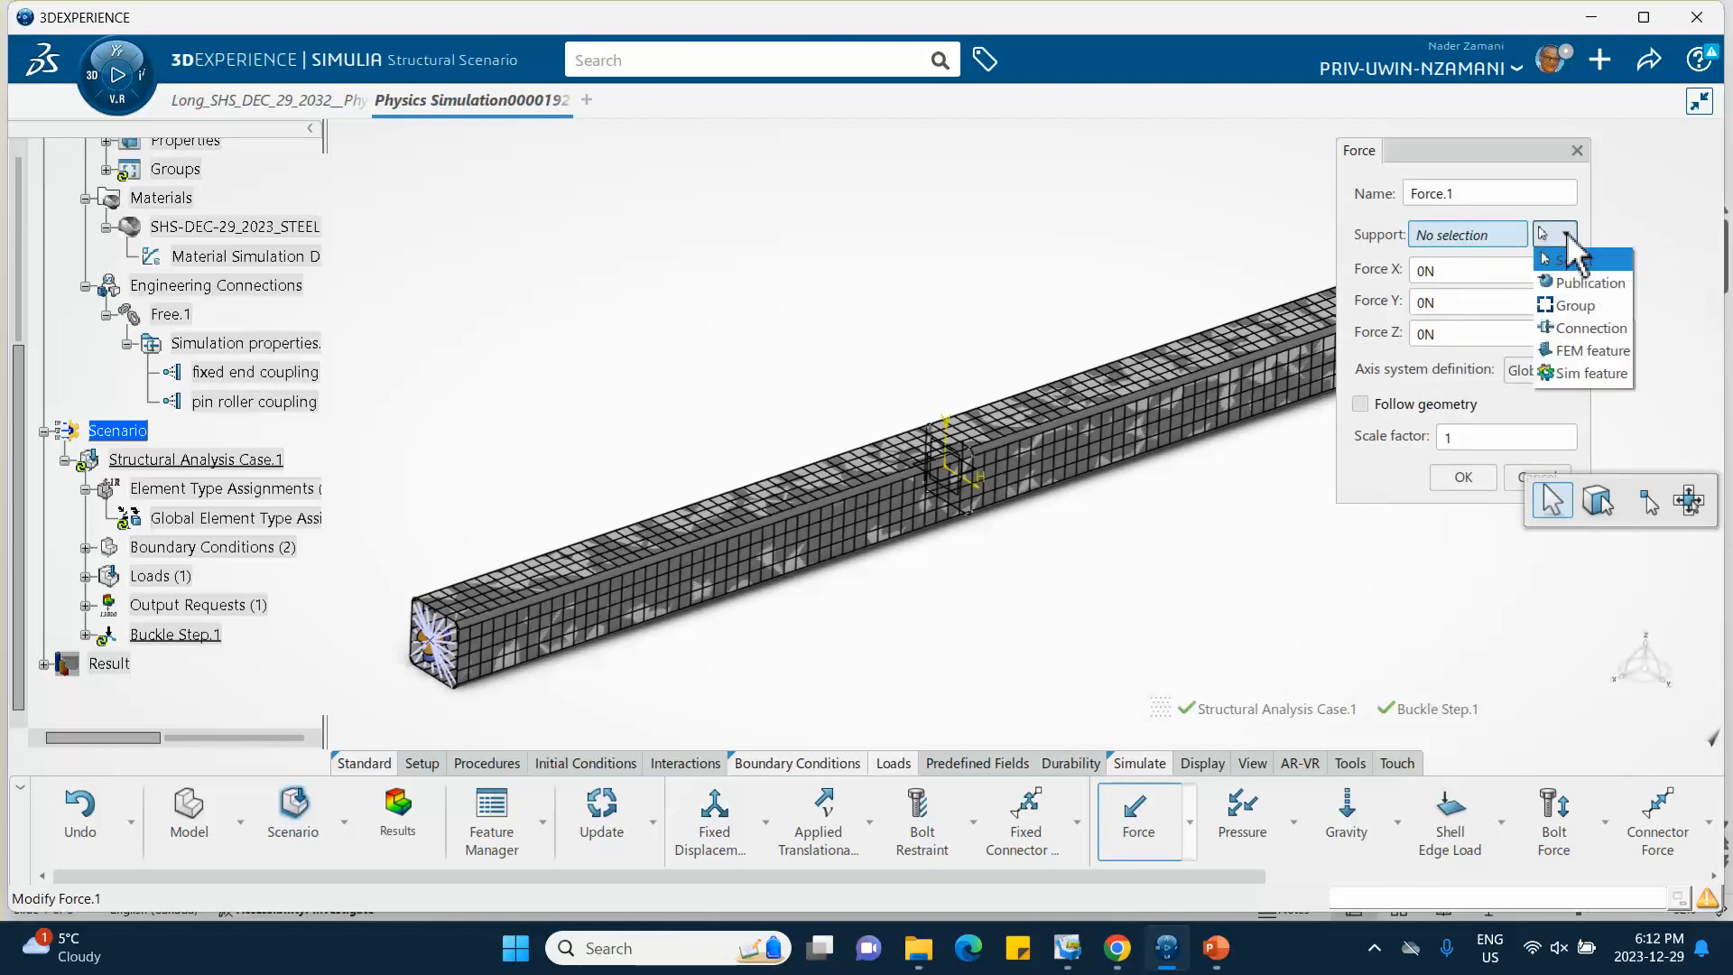
click(1578, 330)
click(774, 435)
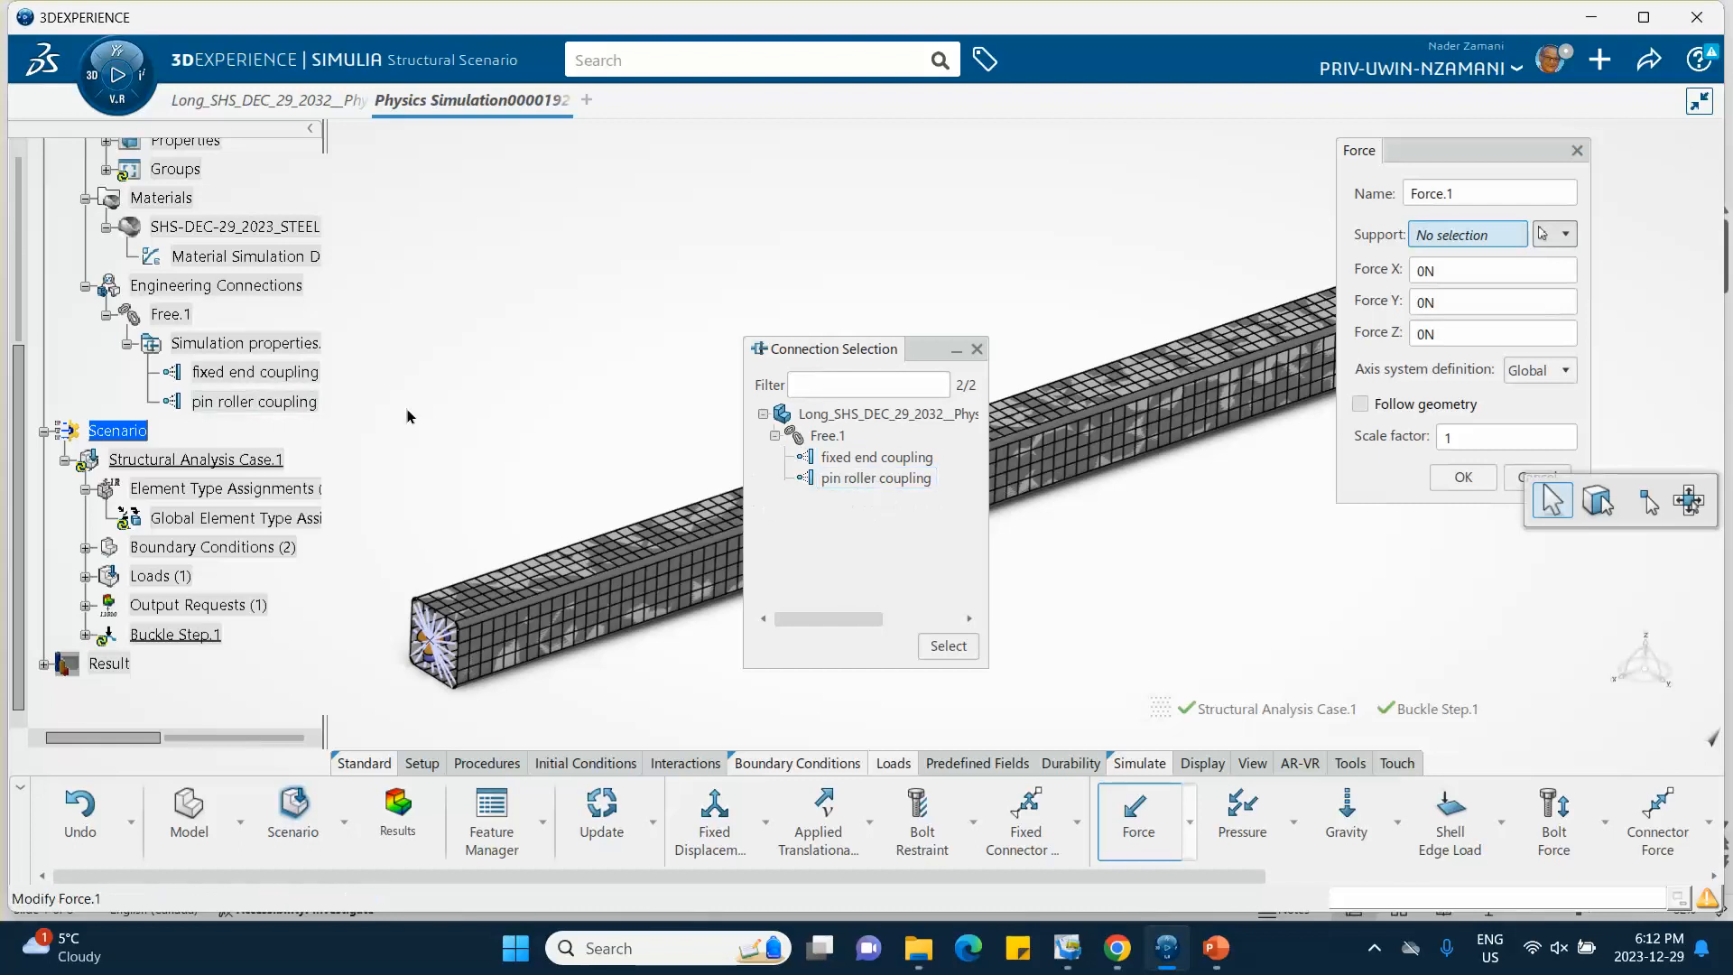
double_click(889, 478)
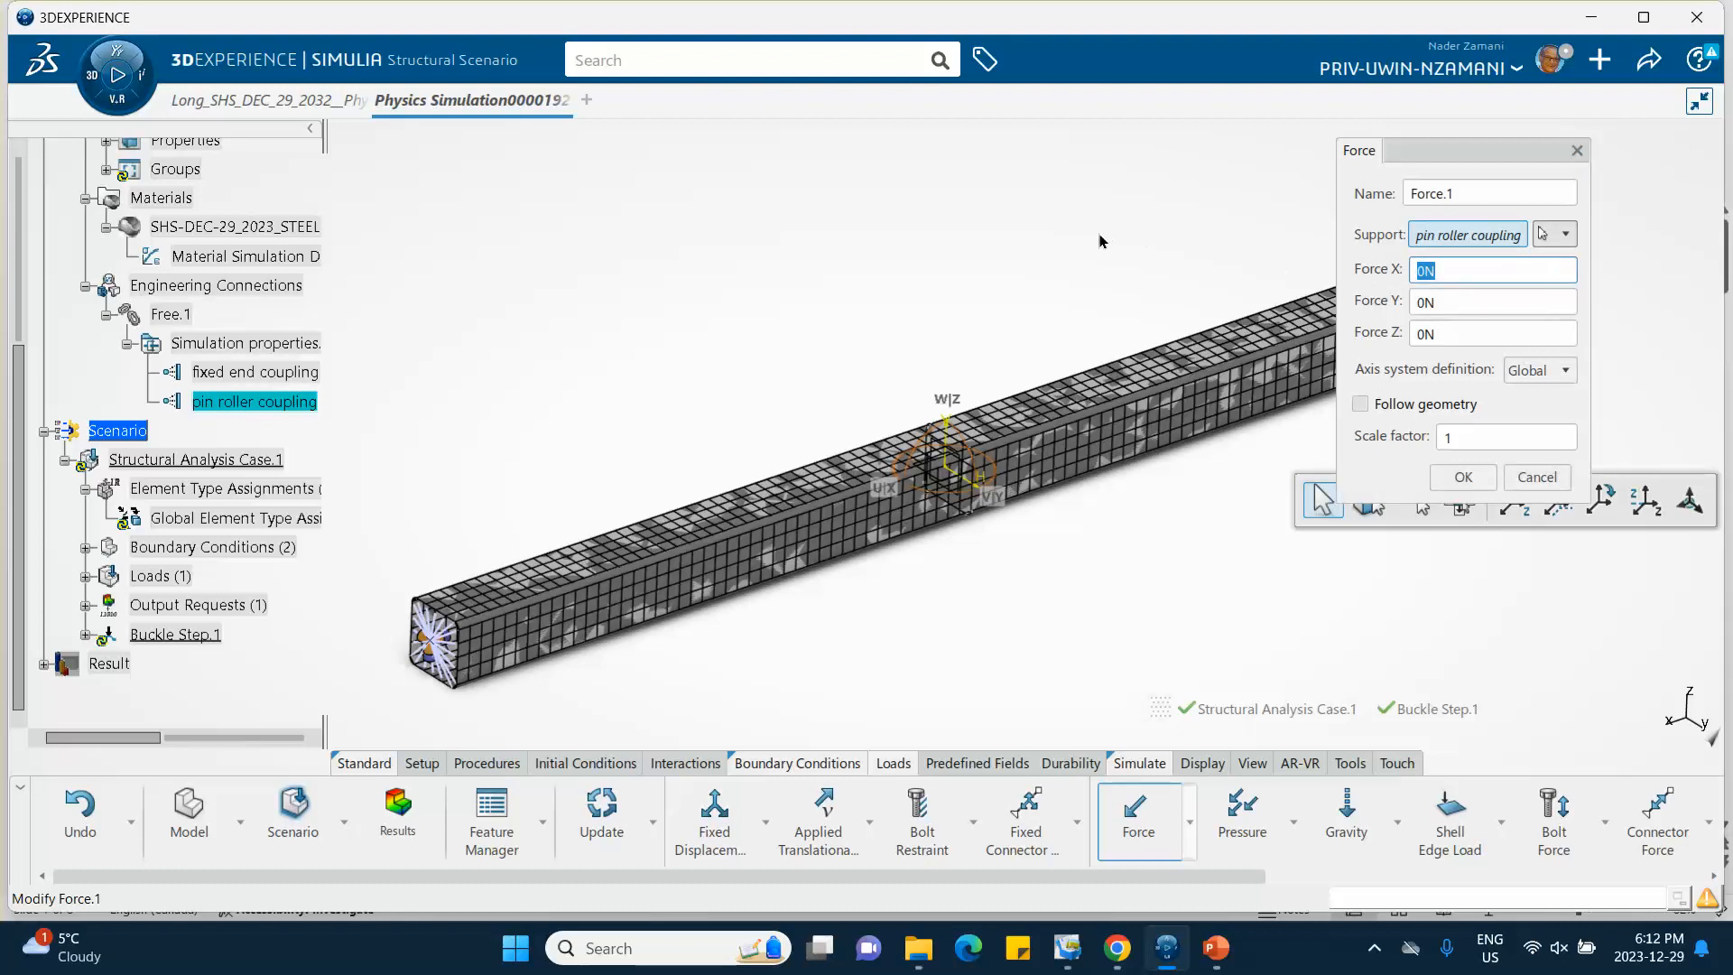
Step: Set the load's Force X to 1 N along the beam axis and accept the force
text(10)
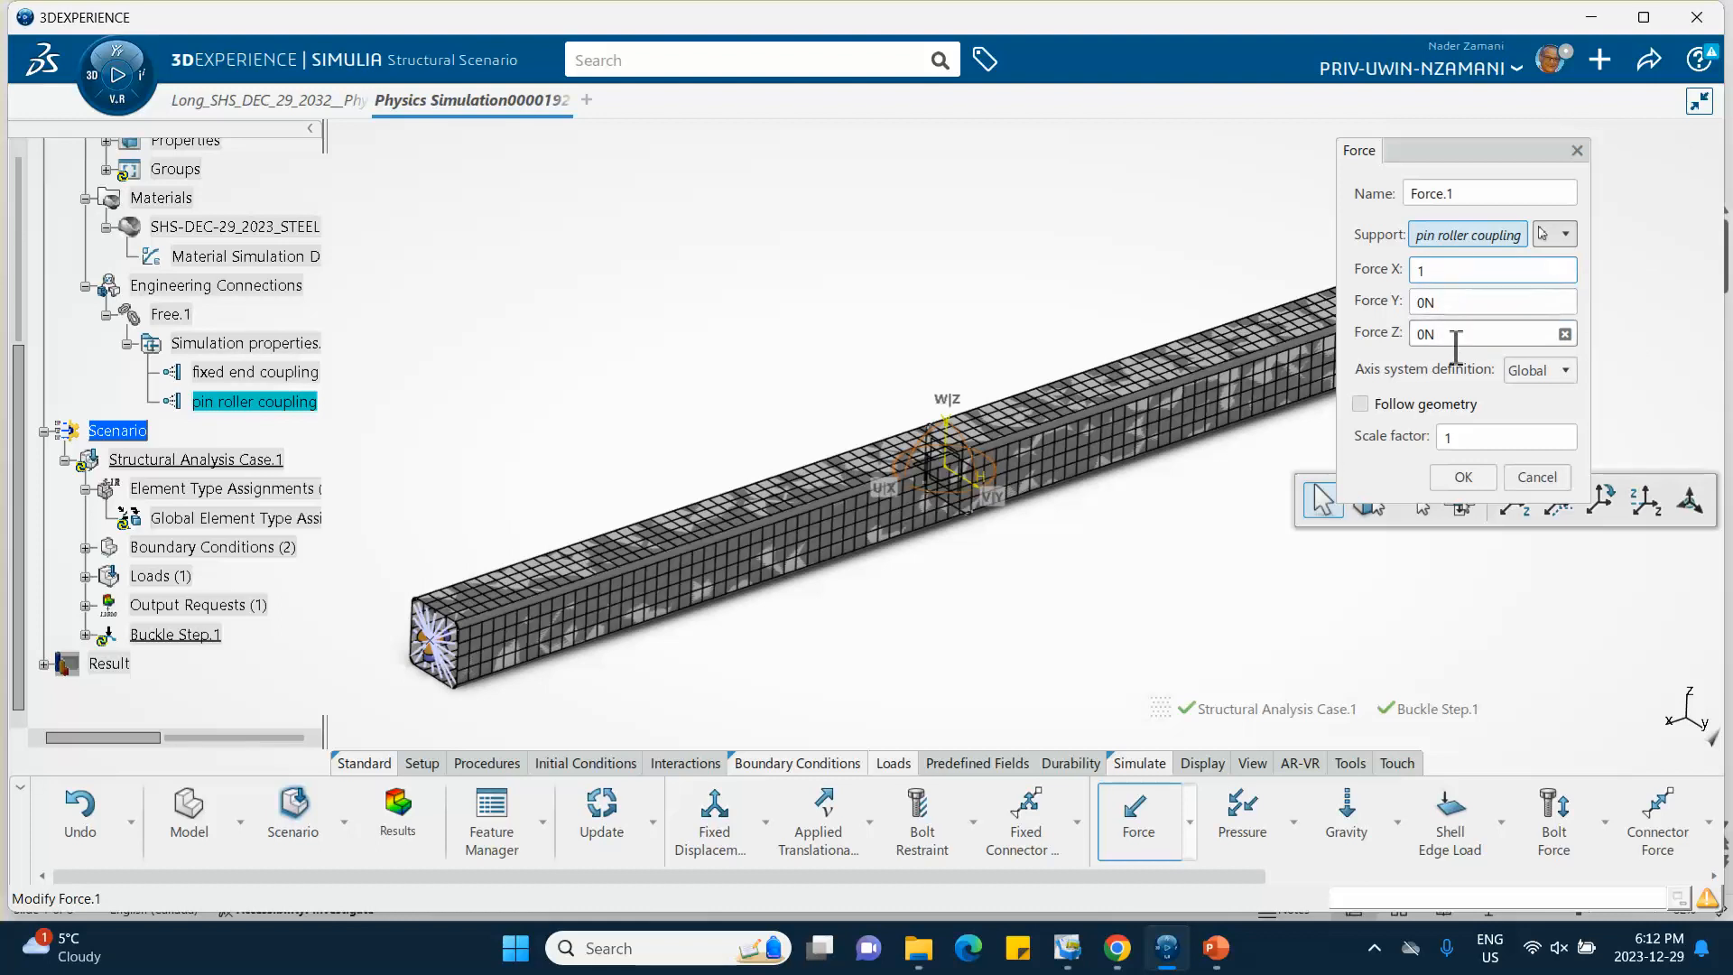
key(Return)
middle_drag(1065, 298, 572, 322)
click(766, 415)
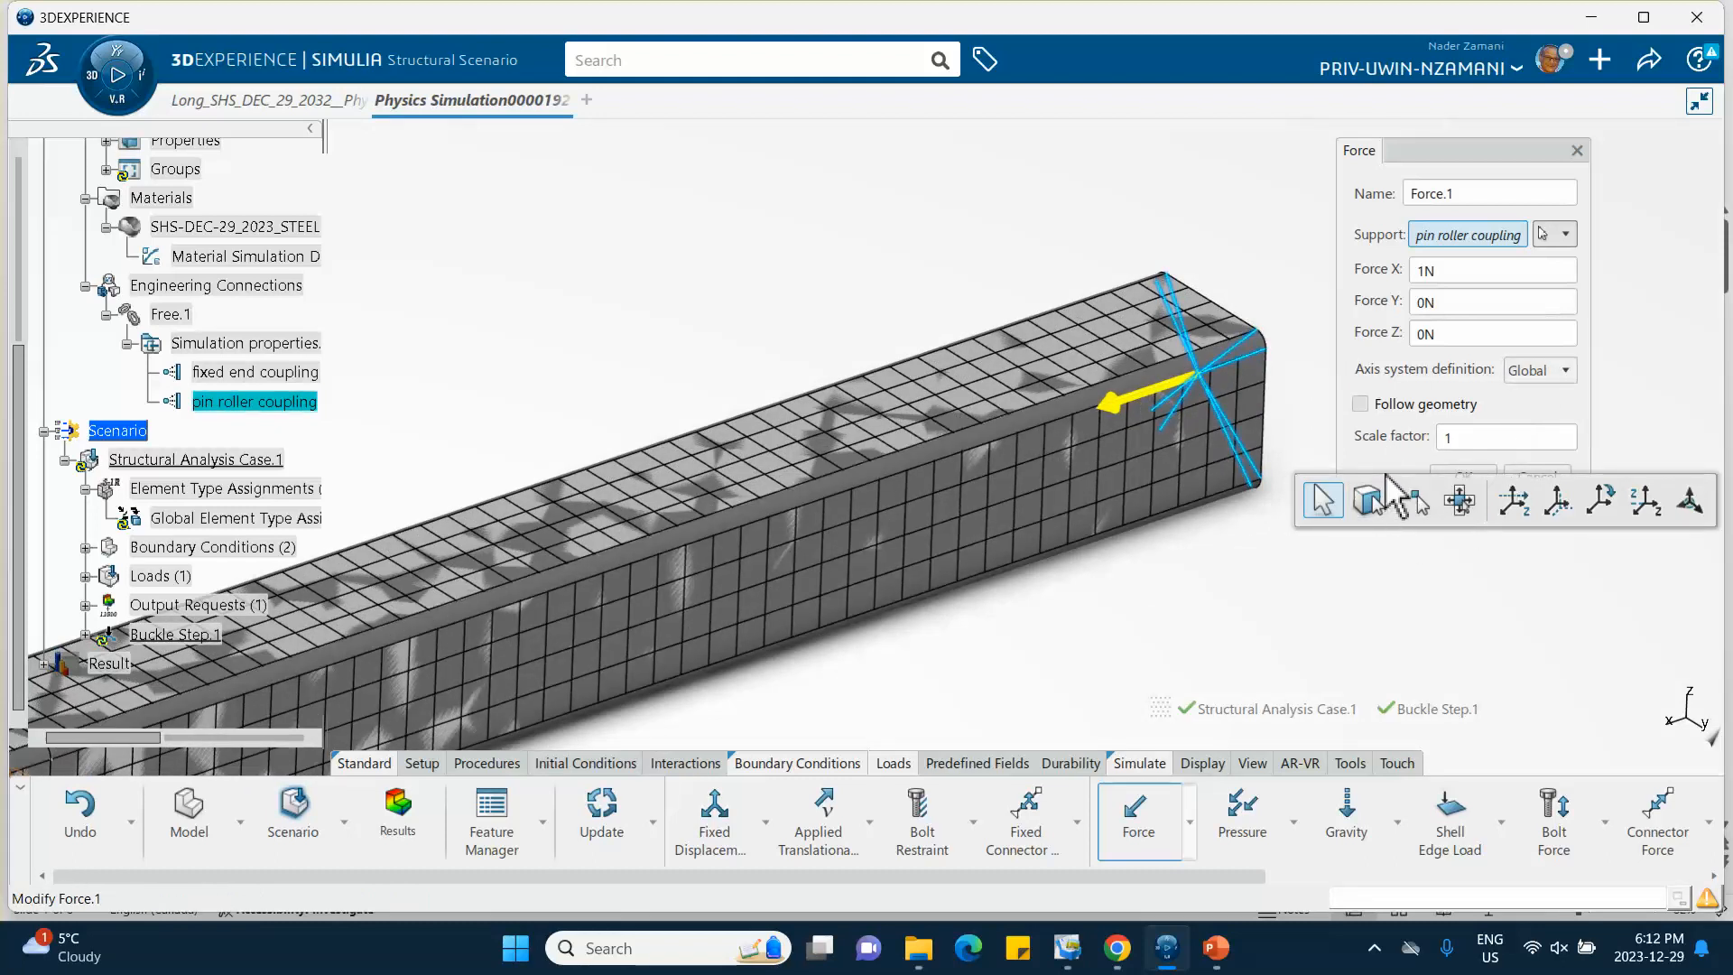
click(1462, 476)
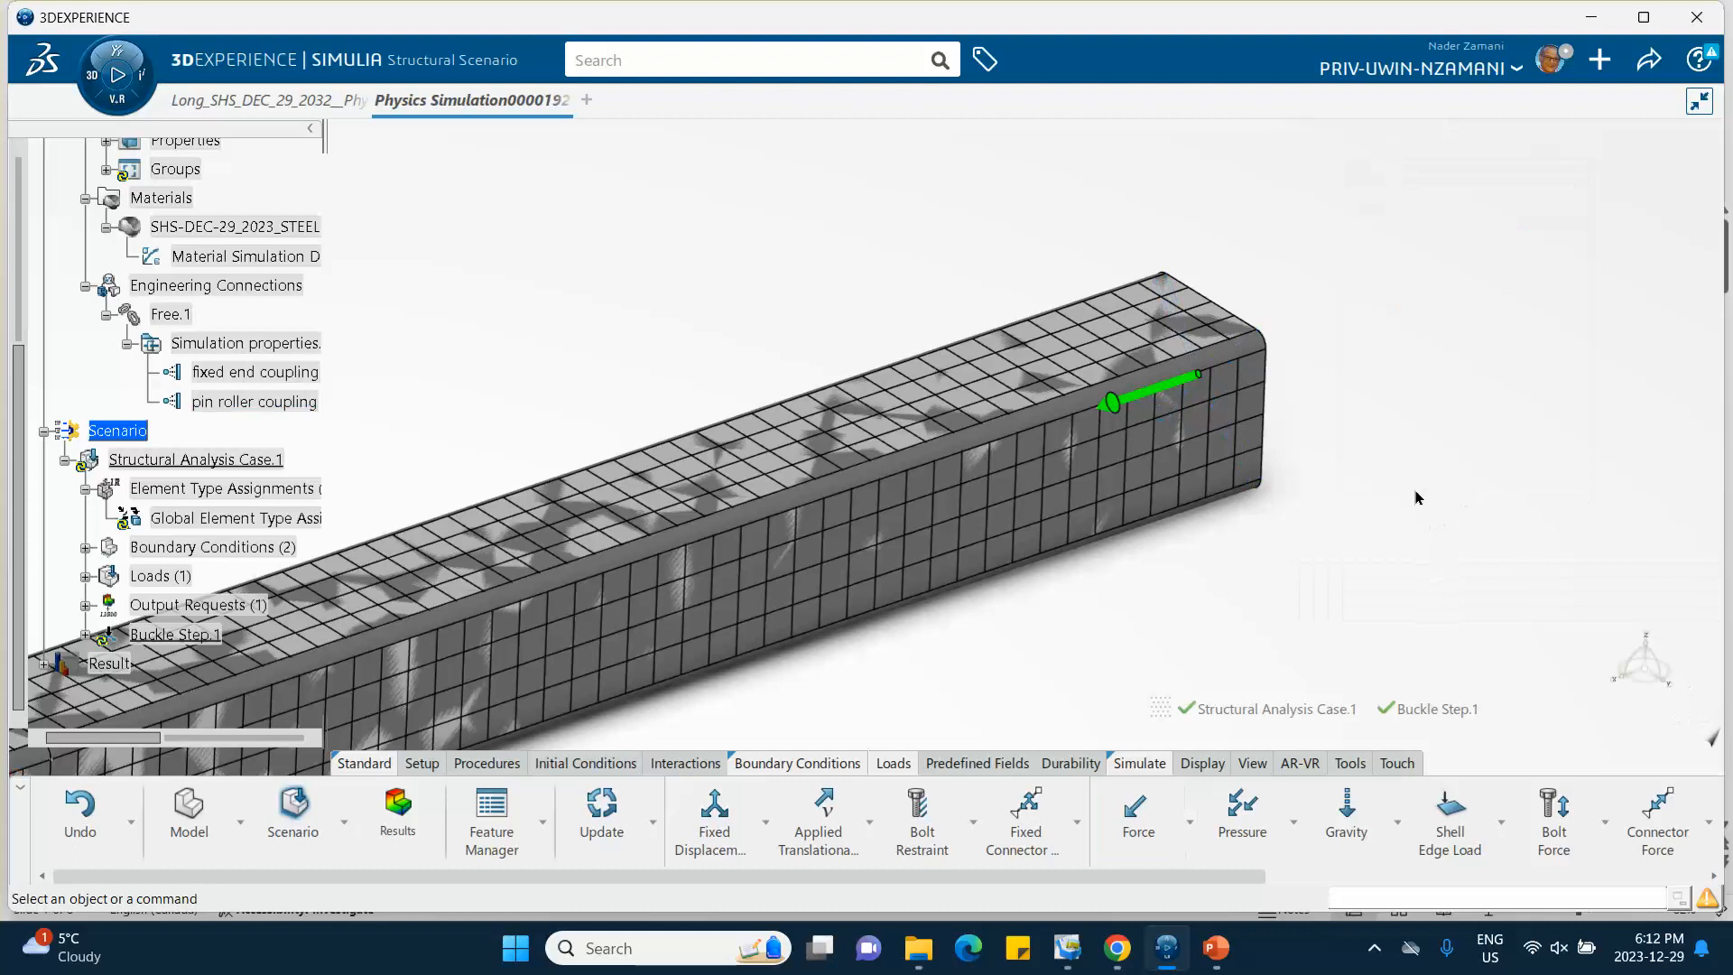
middle_drag(809, 273, 839, 464)
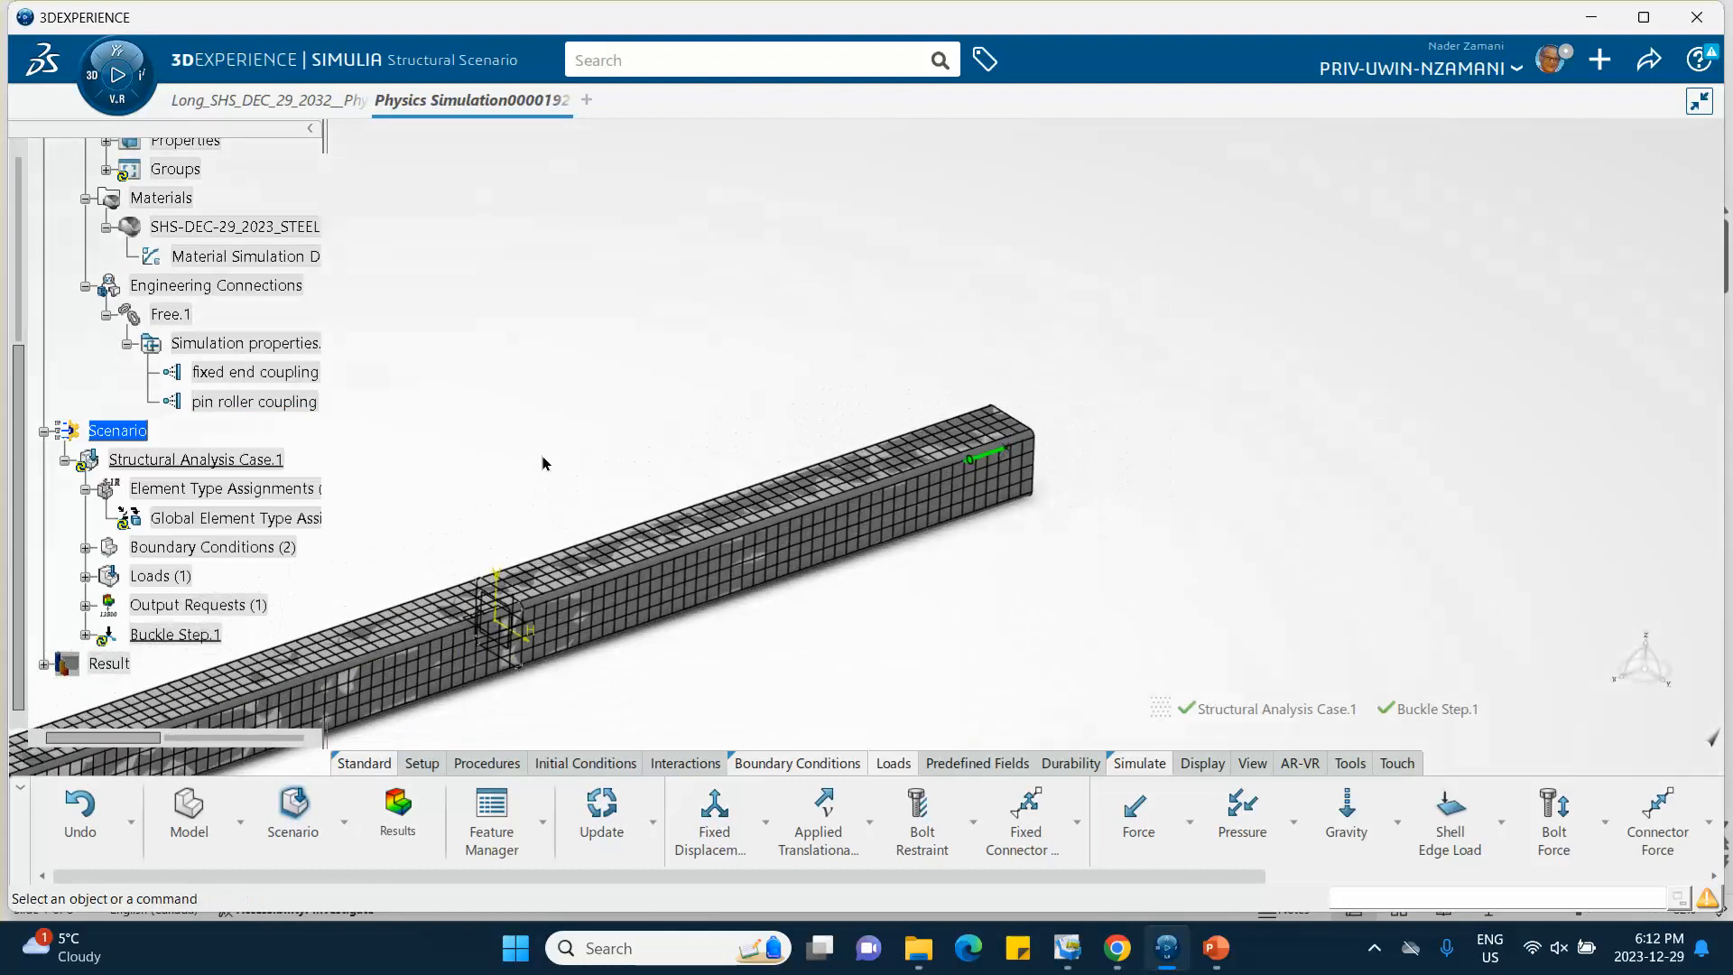
middle_drag(543, 462, 1072, 220)
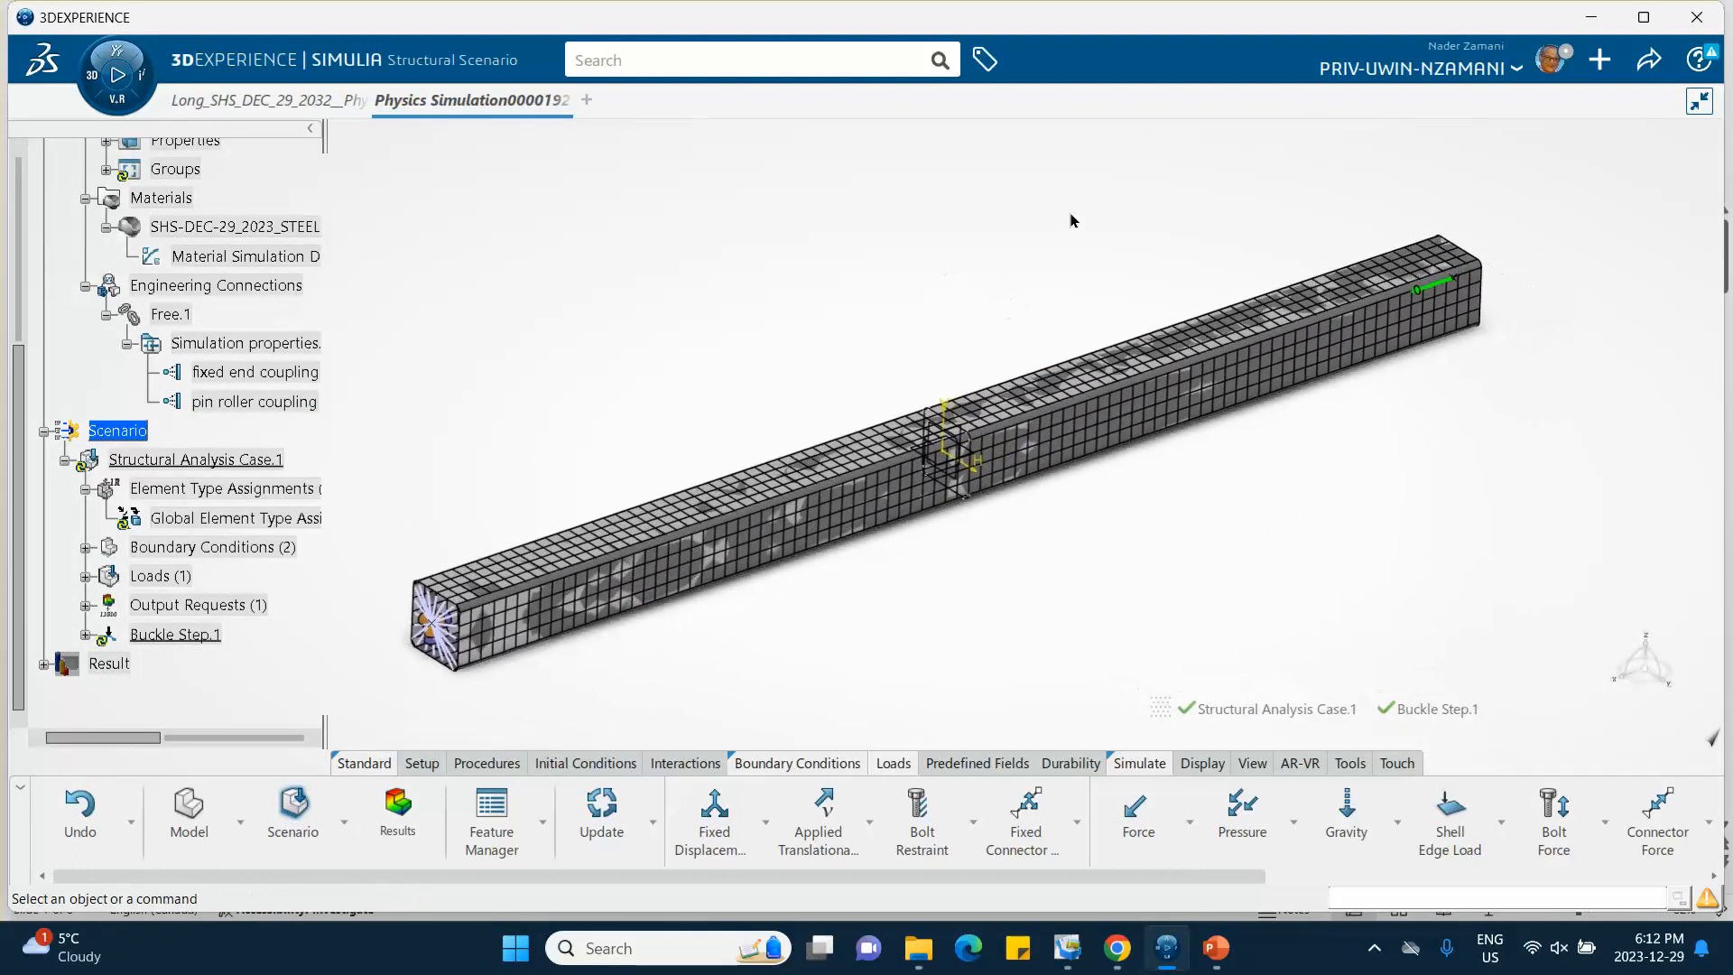
Step: Save the physics simulation
click(1648, 61)
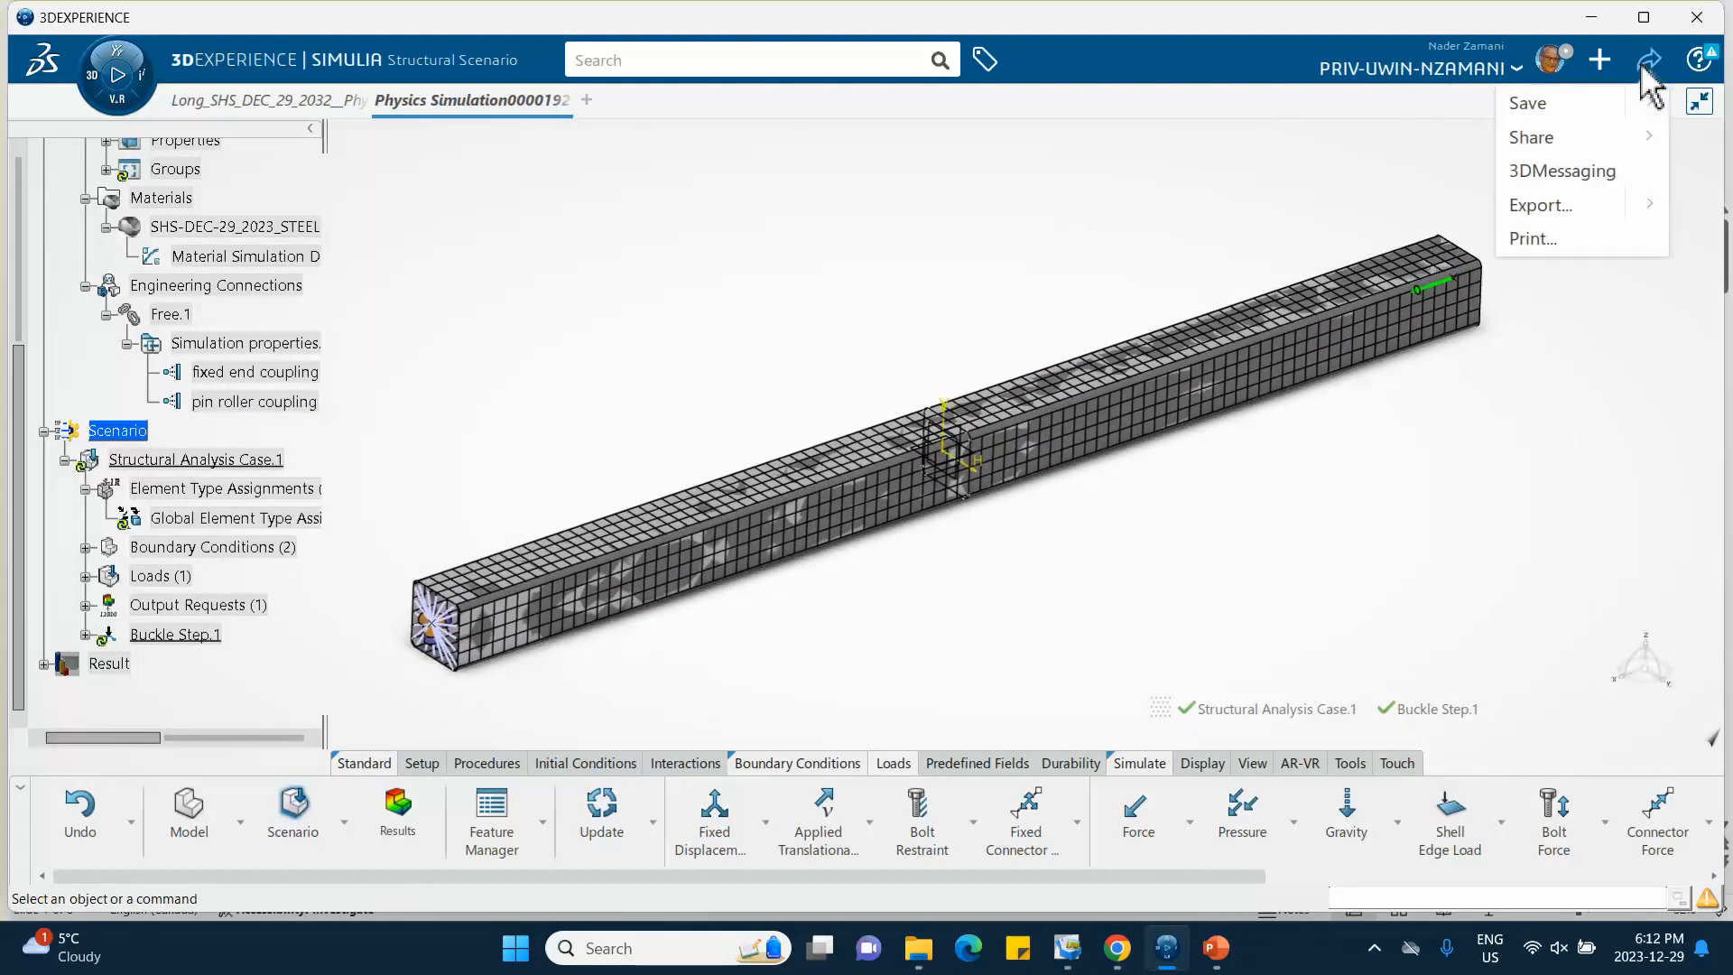
click(1539, 105)
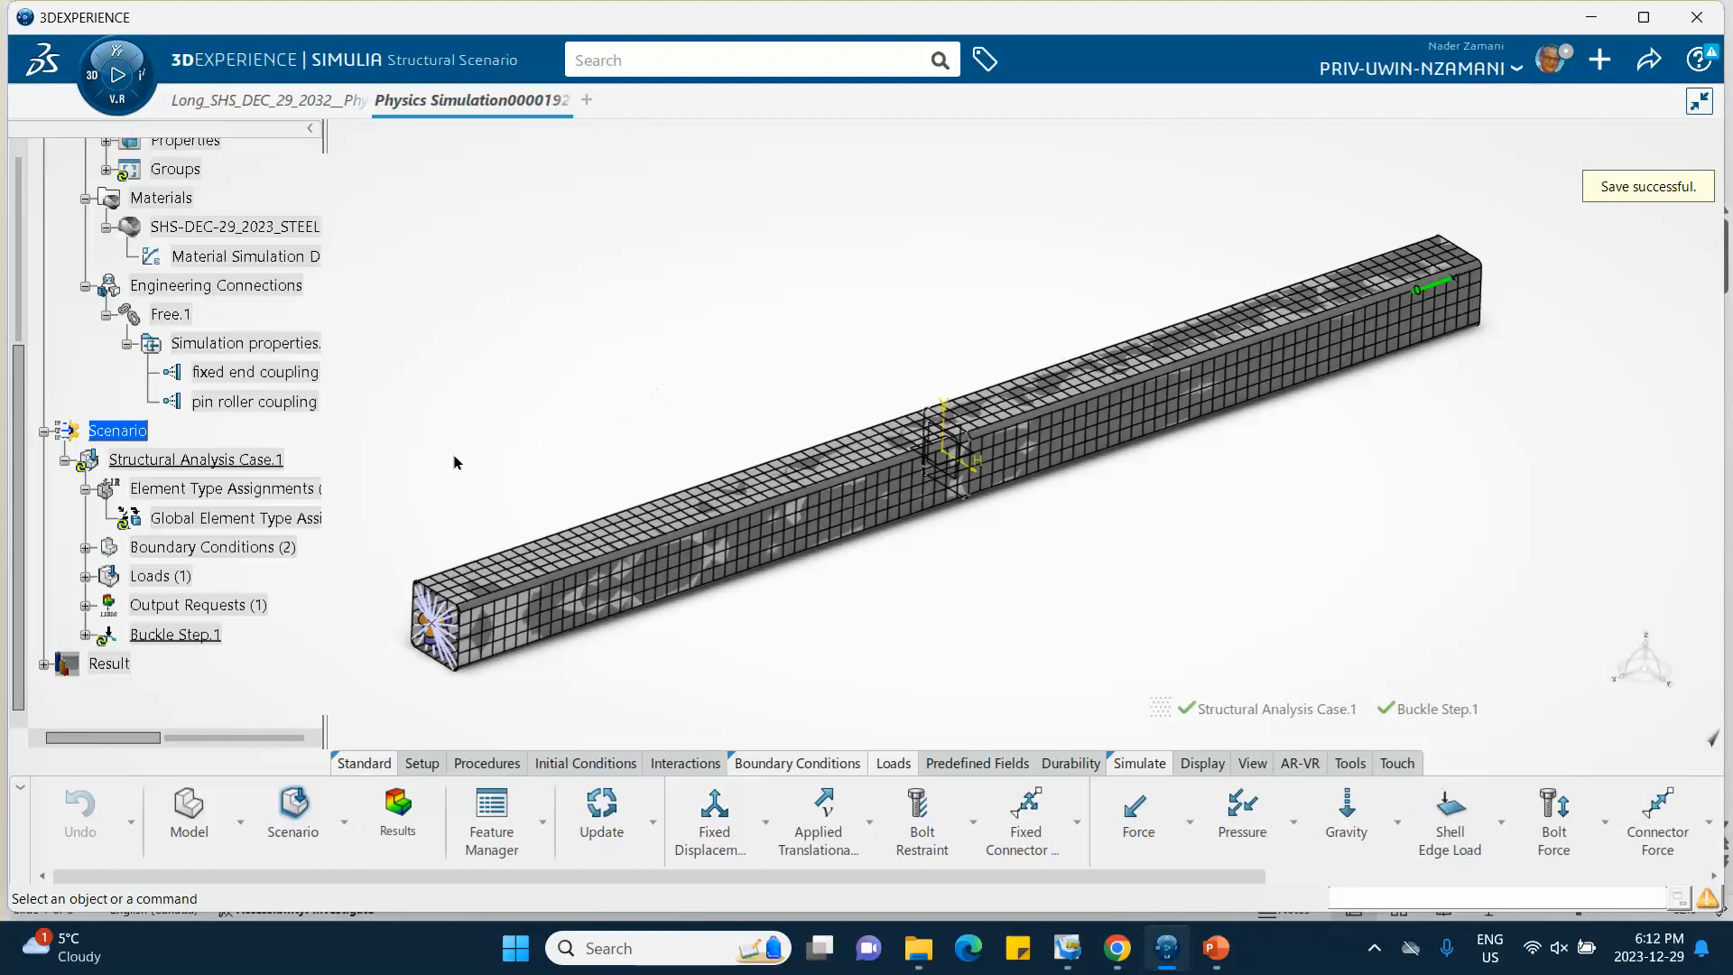
scroll(233, 418, down, 2)
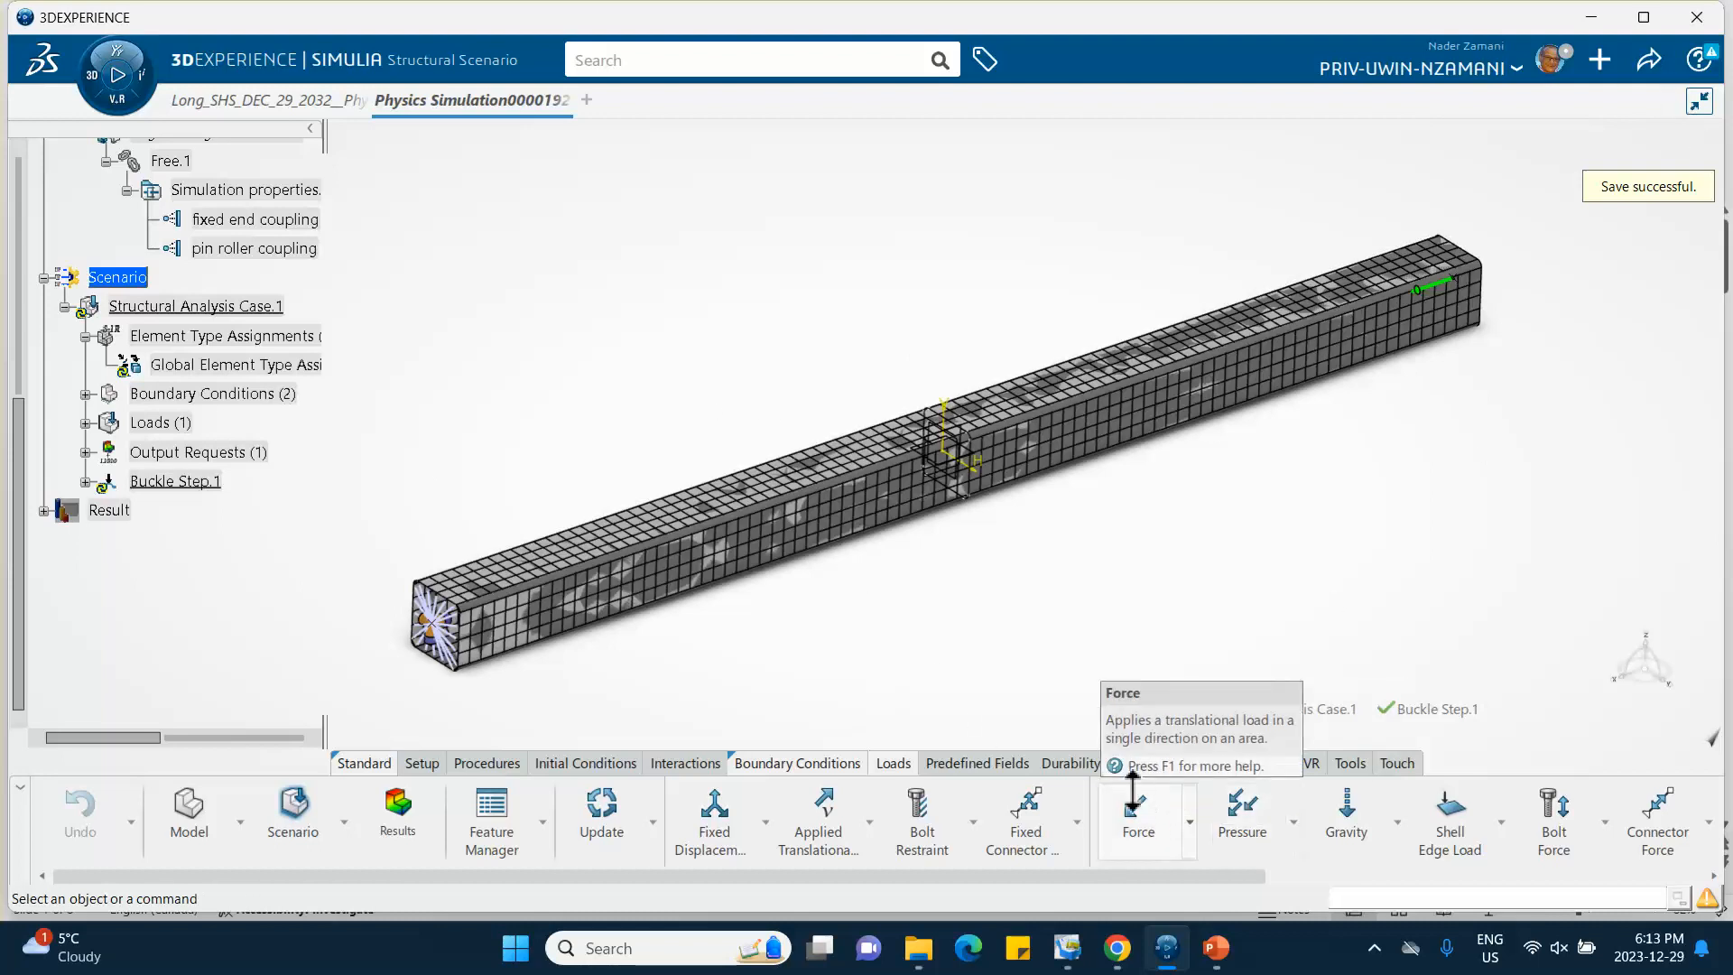
right_click(786, 758)
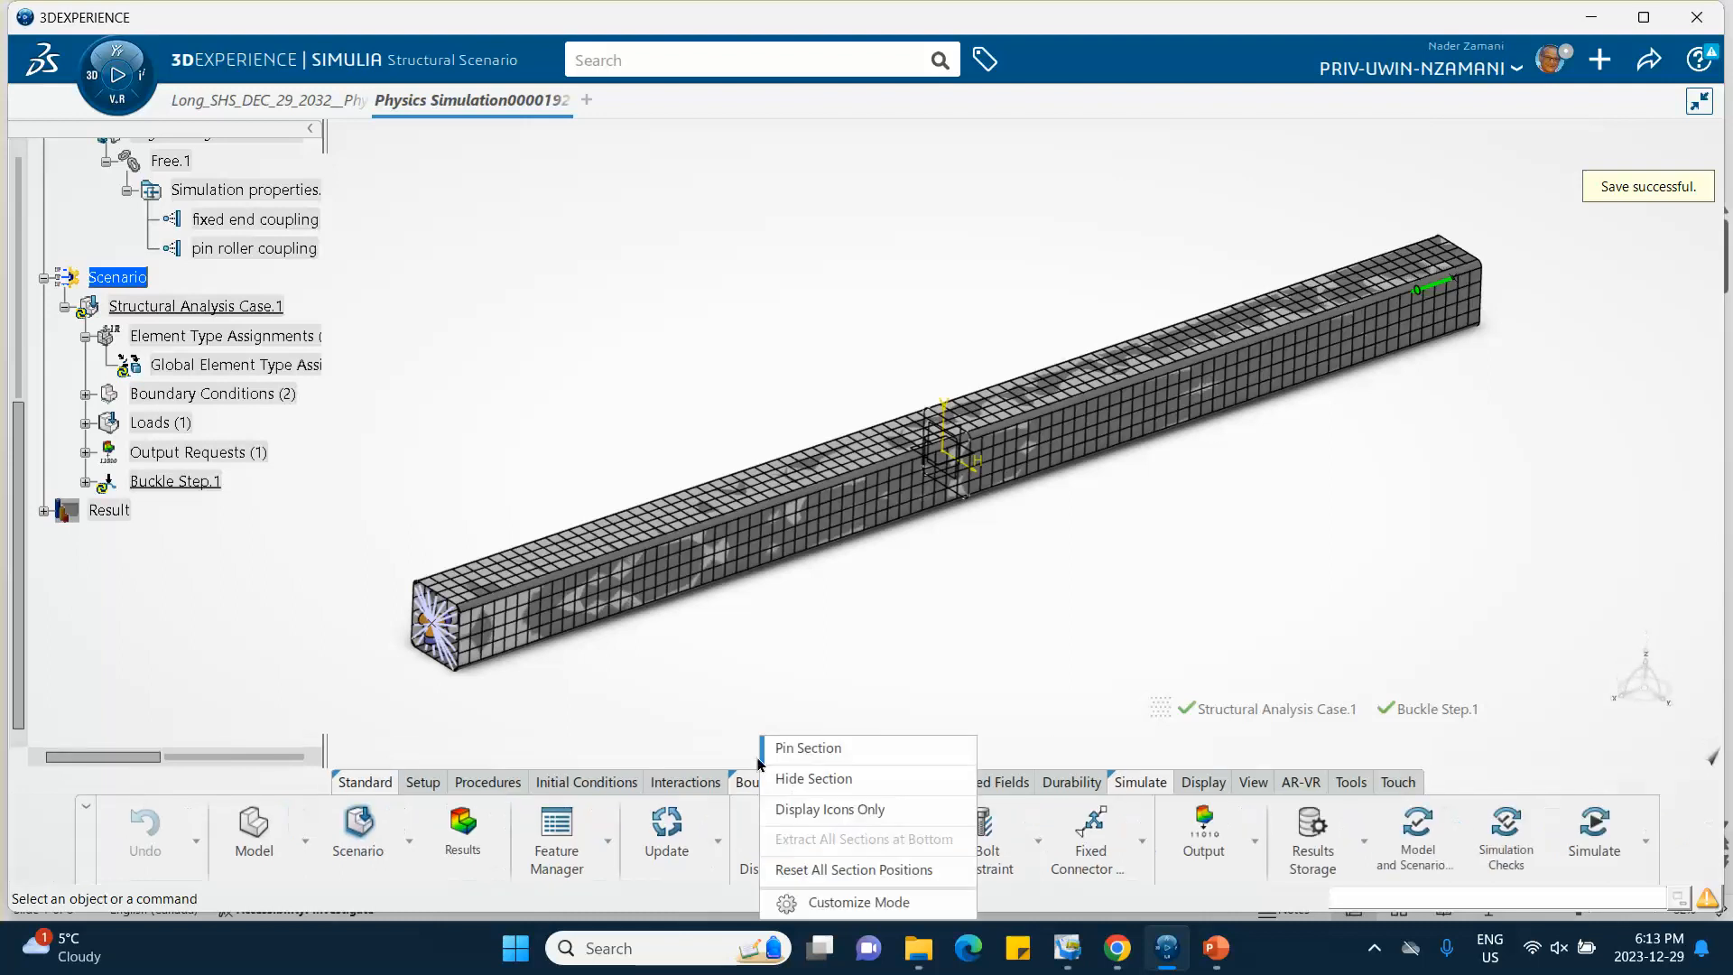
click(794, 750)
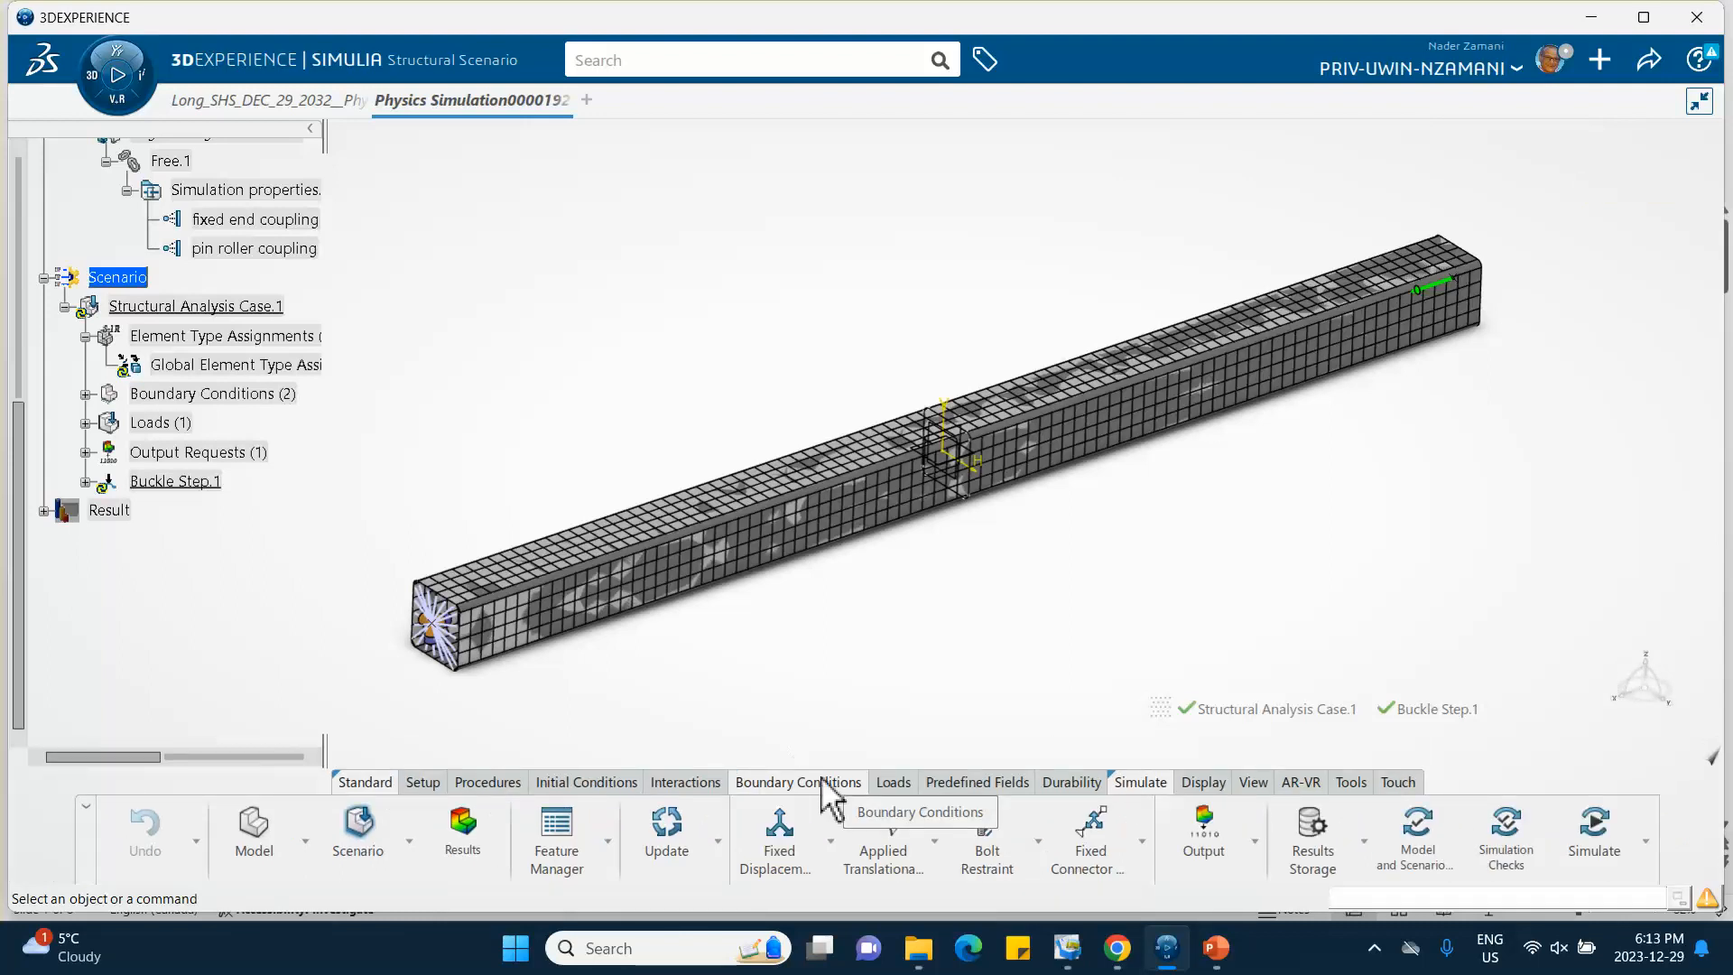
right_click(826, 778)
click(817, 758)
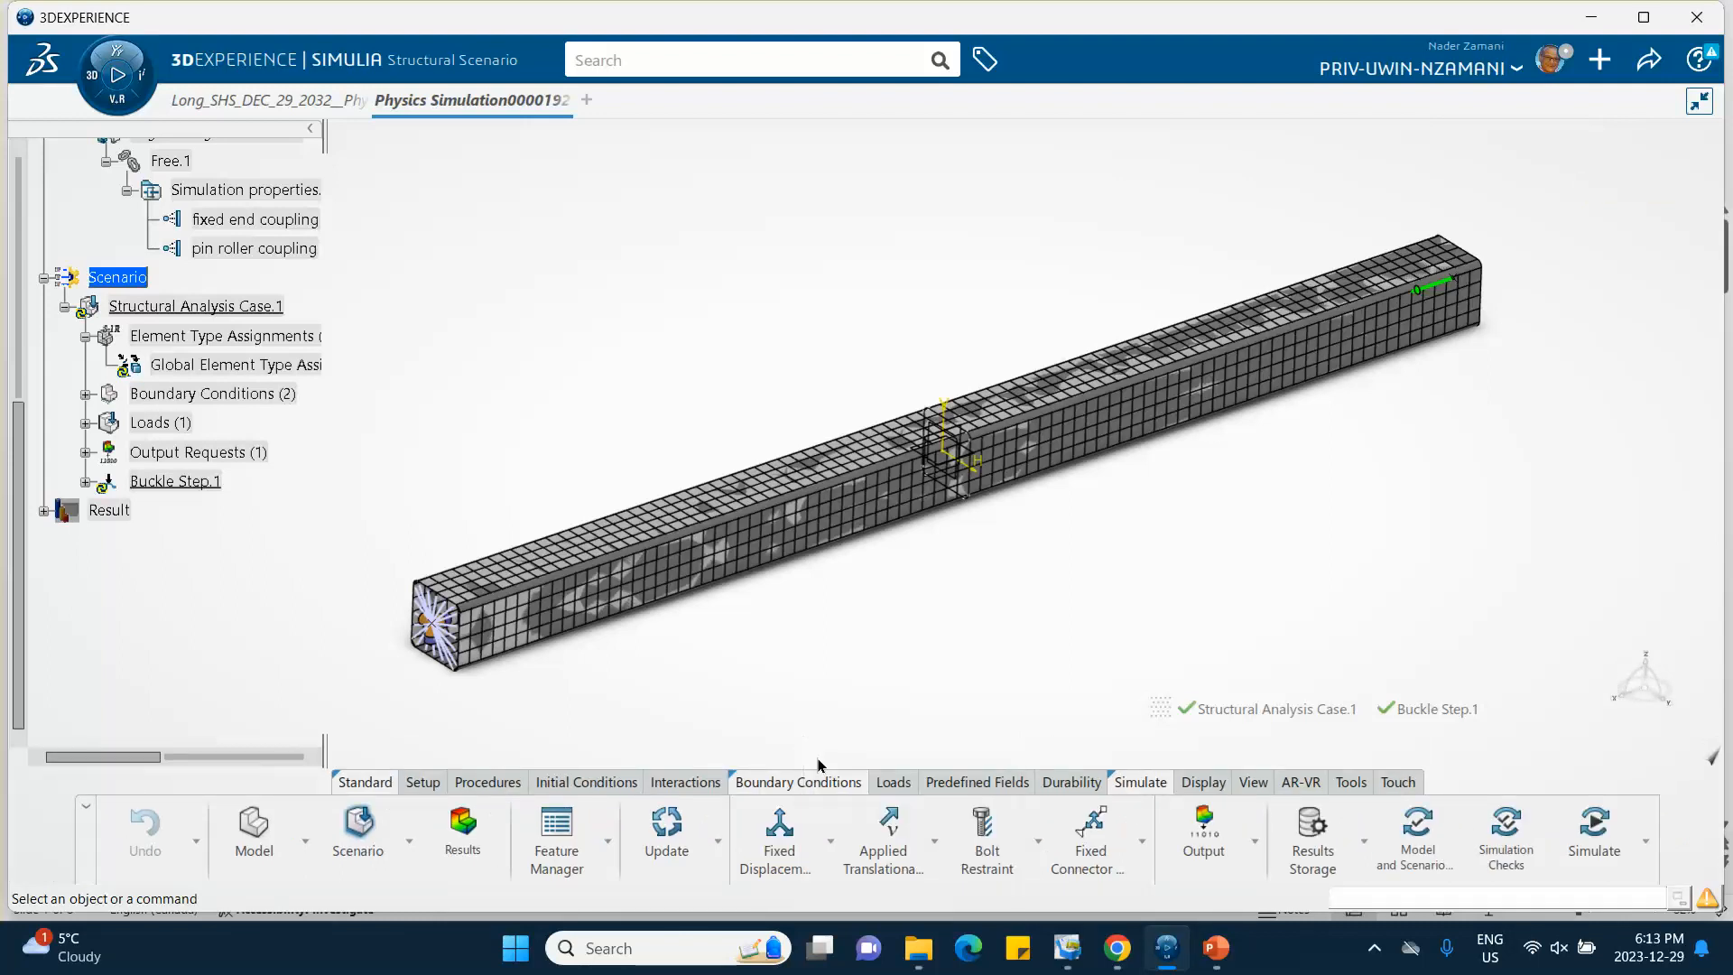
Step: Run the model and scenario checks and the simulation checks for the structural analysis case, using the Local interactive location with 4 cores
click(1417, 835)
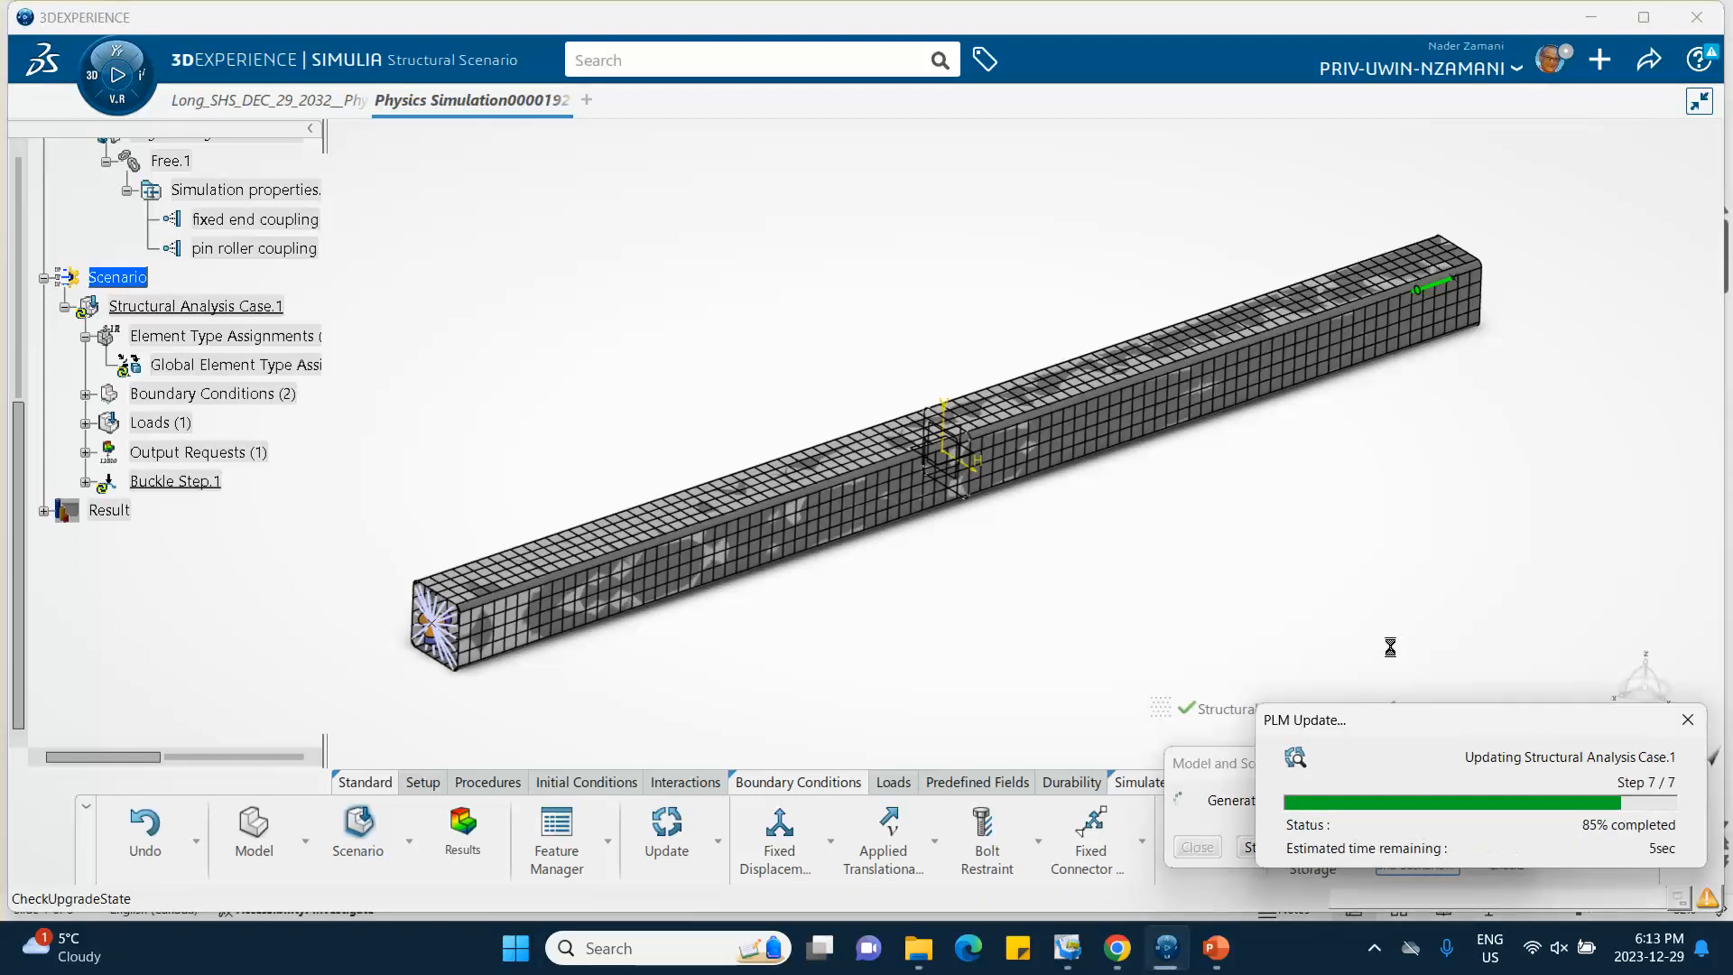
click(1198, 846)
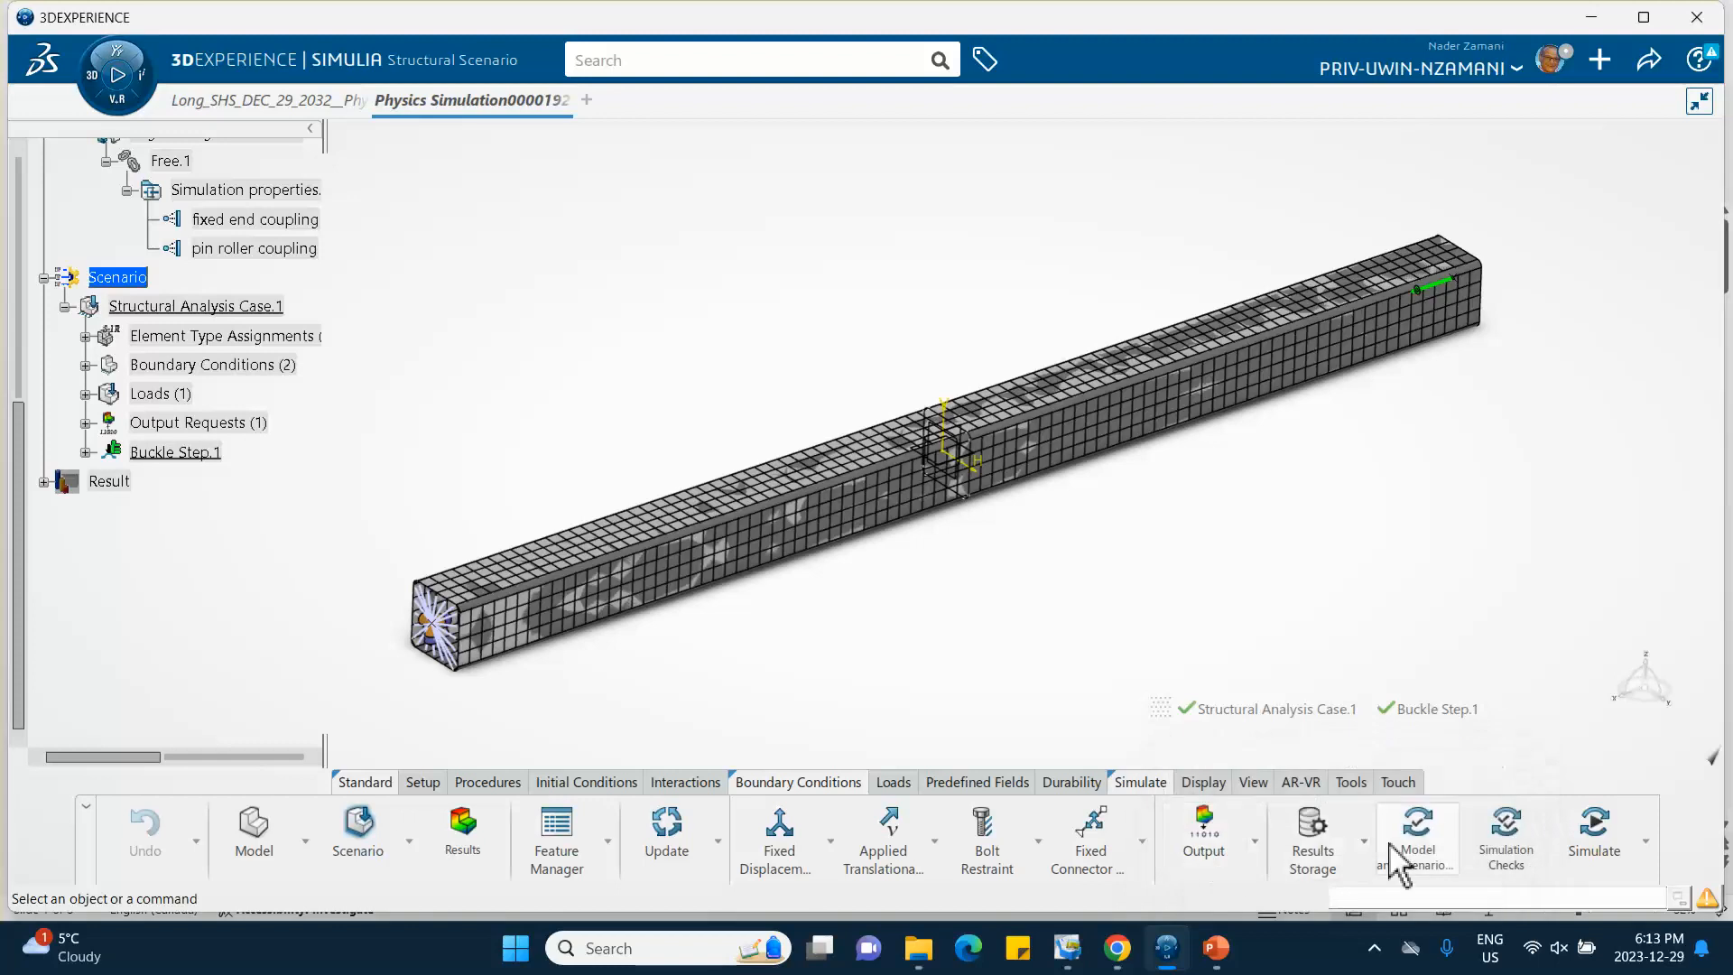
click(1505, 841)
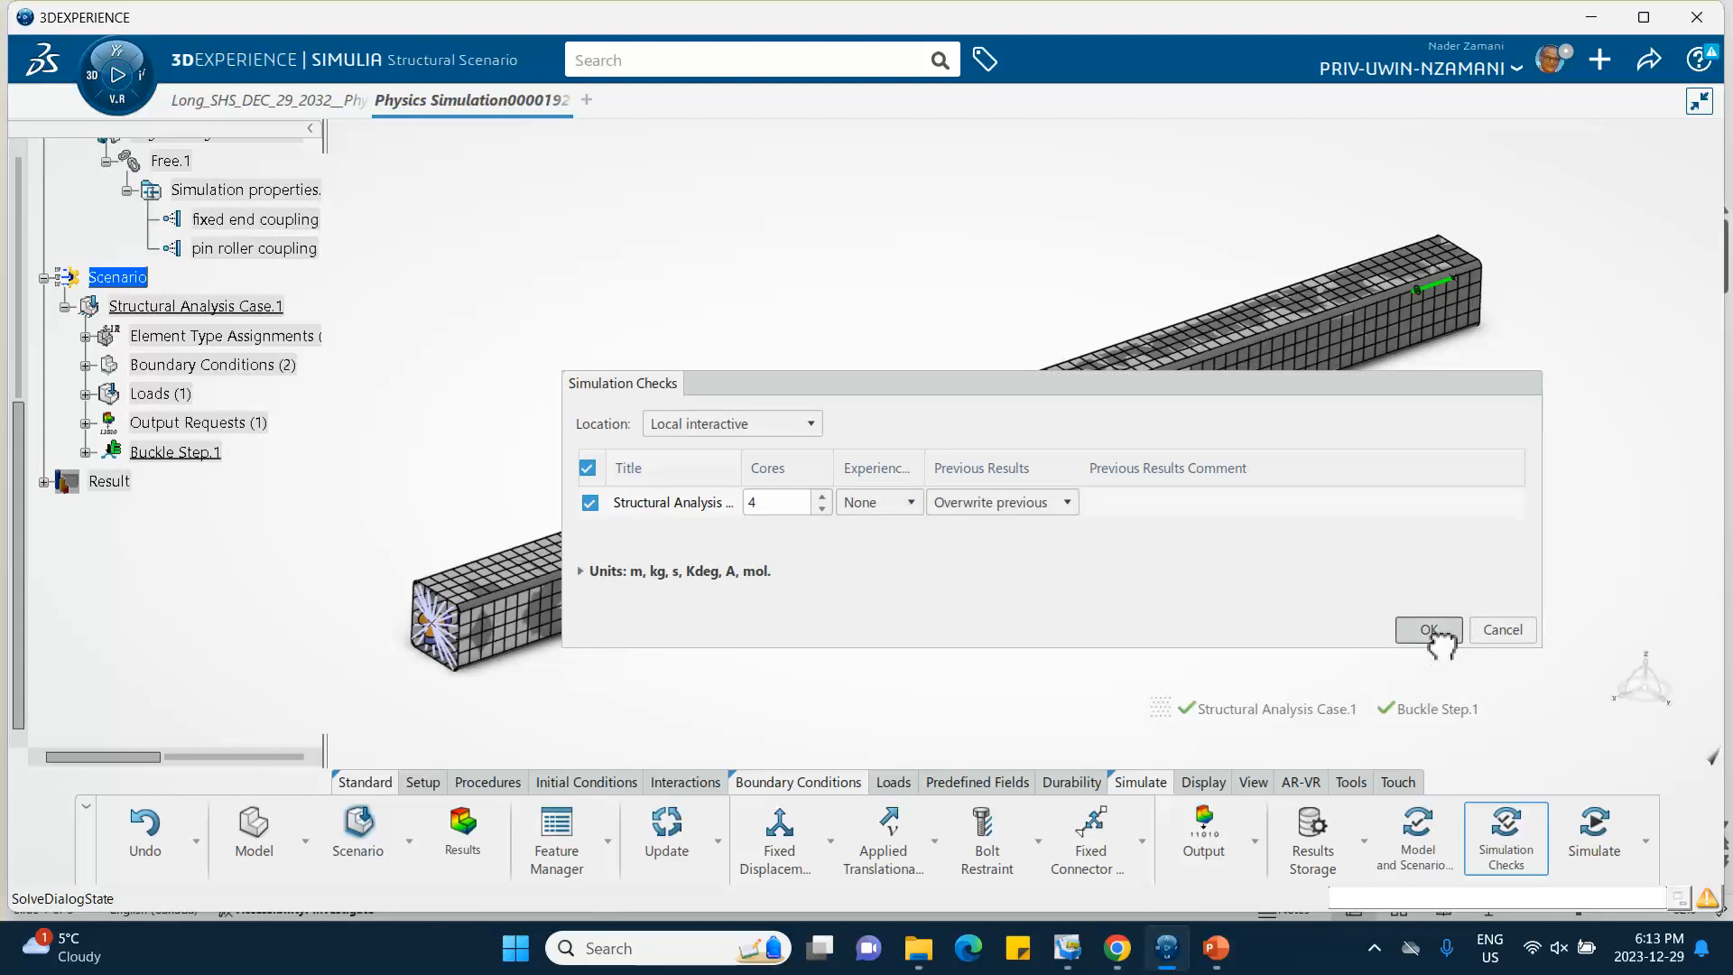
click(1429, 630)
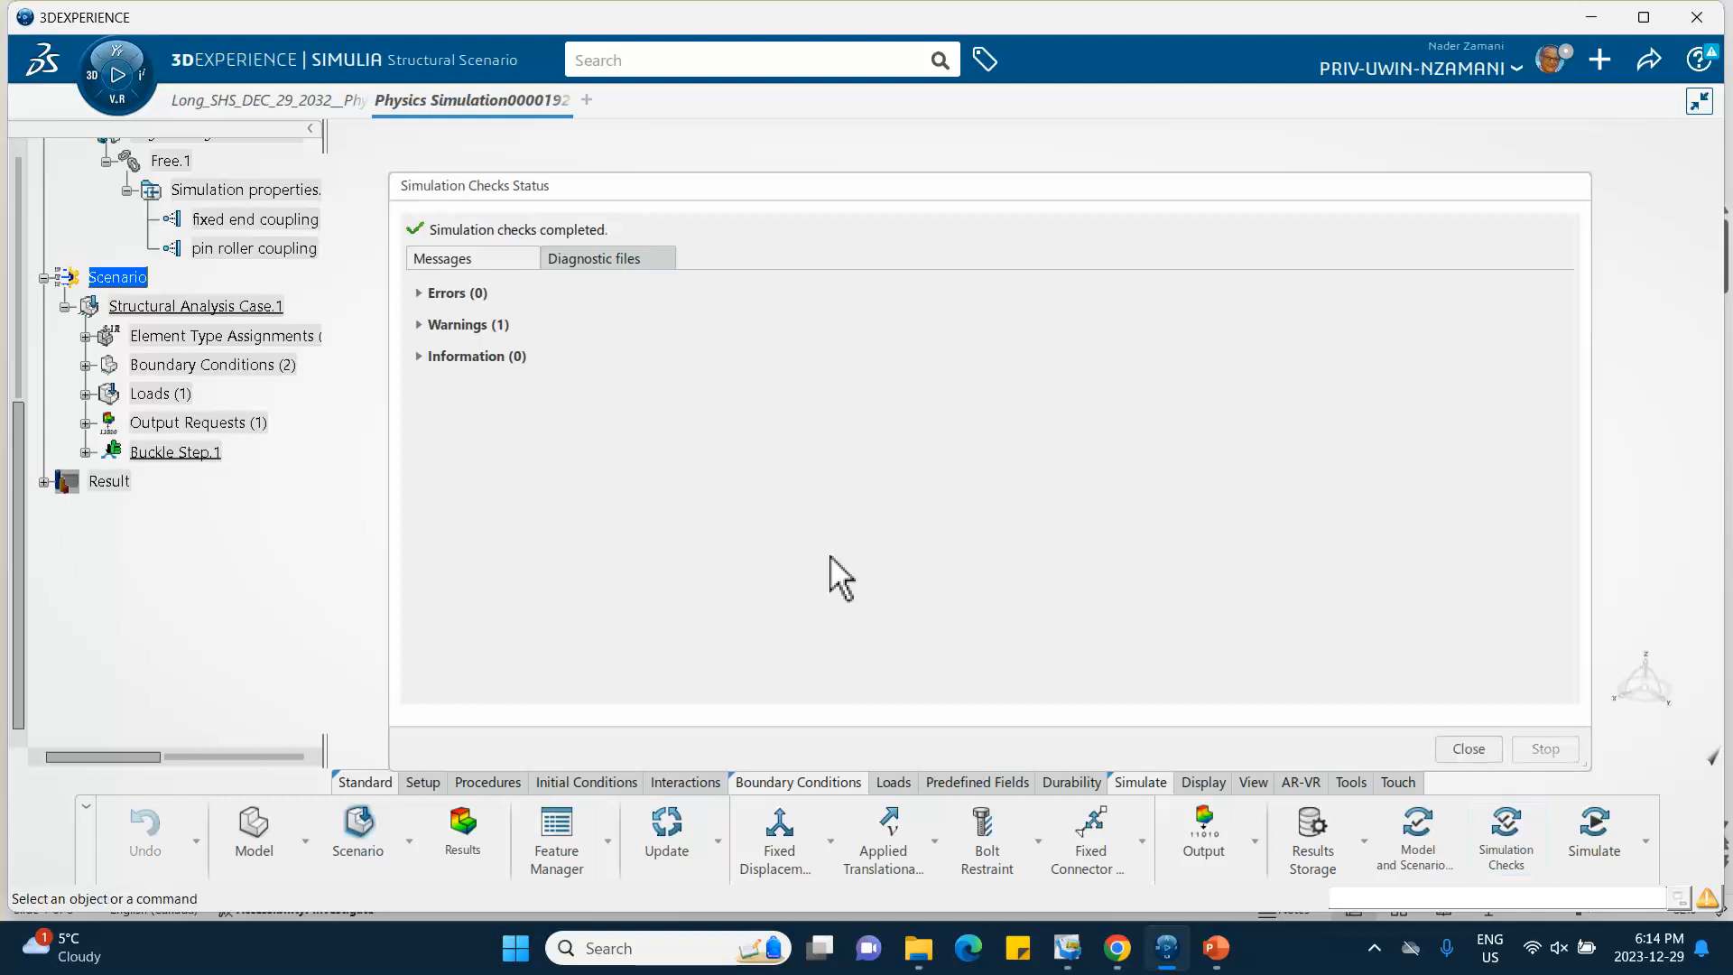
click(1471, 748)
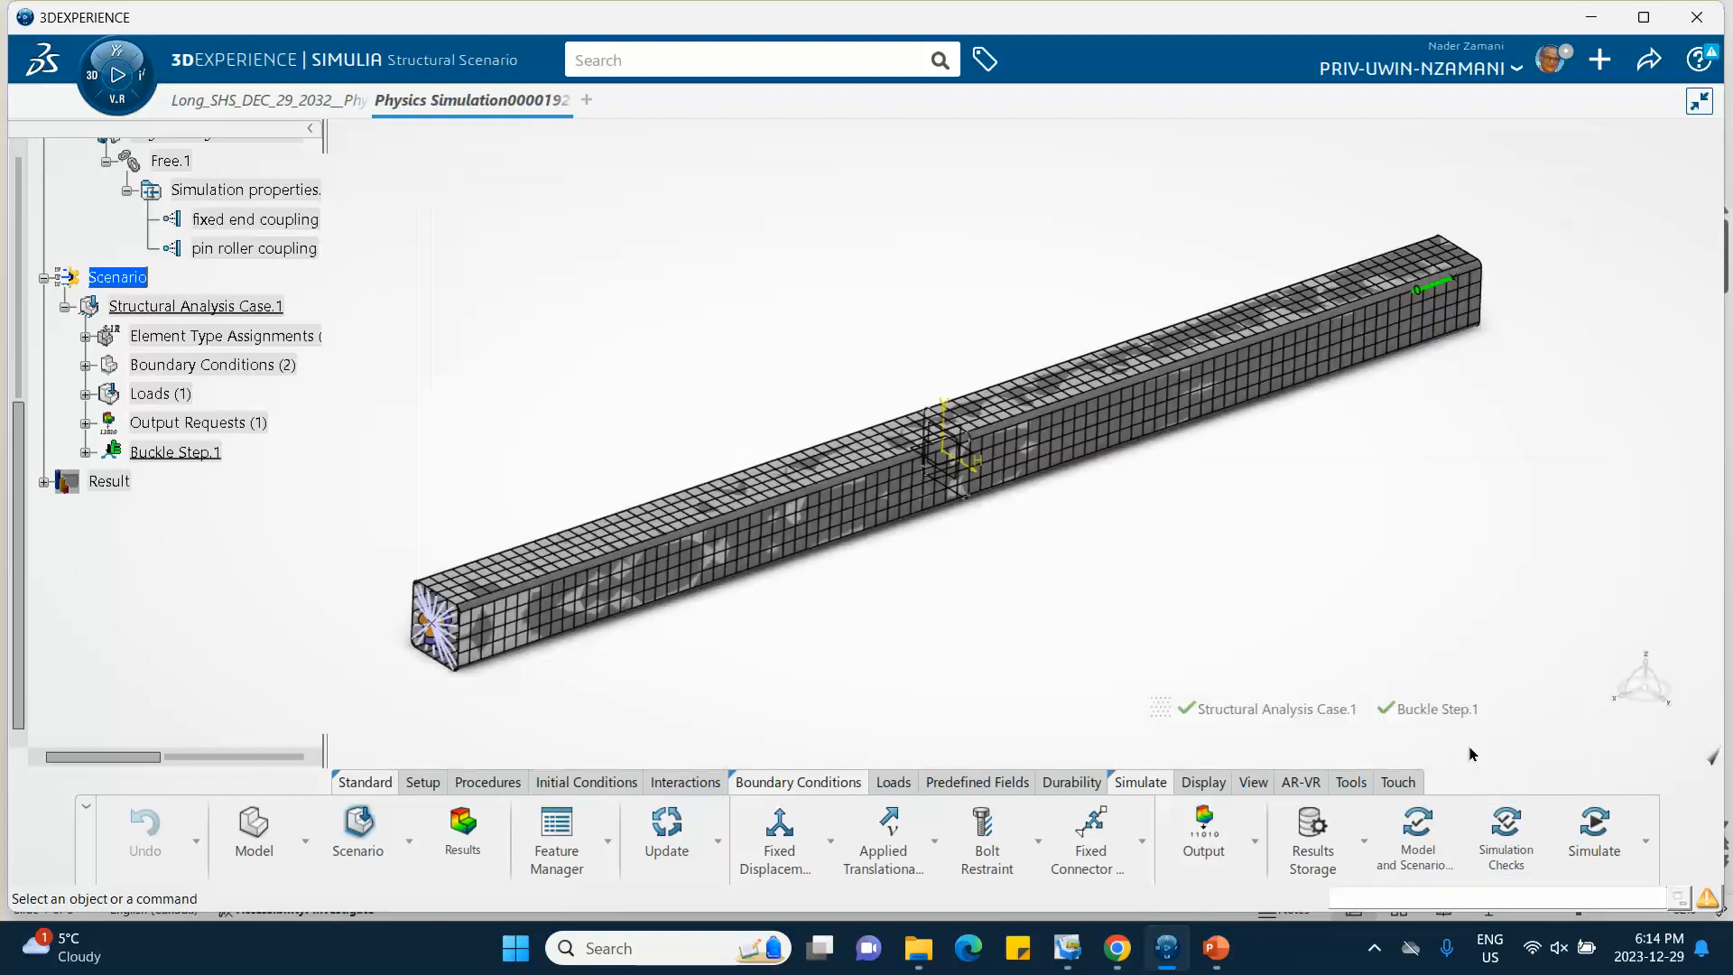
Step: Simulate the structural analysis case locally with 4 cores, overwriting previous results, and close the status report
click(1593, 830)
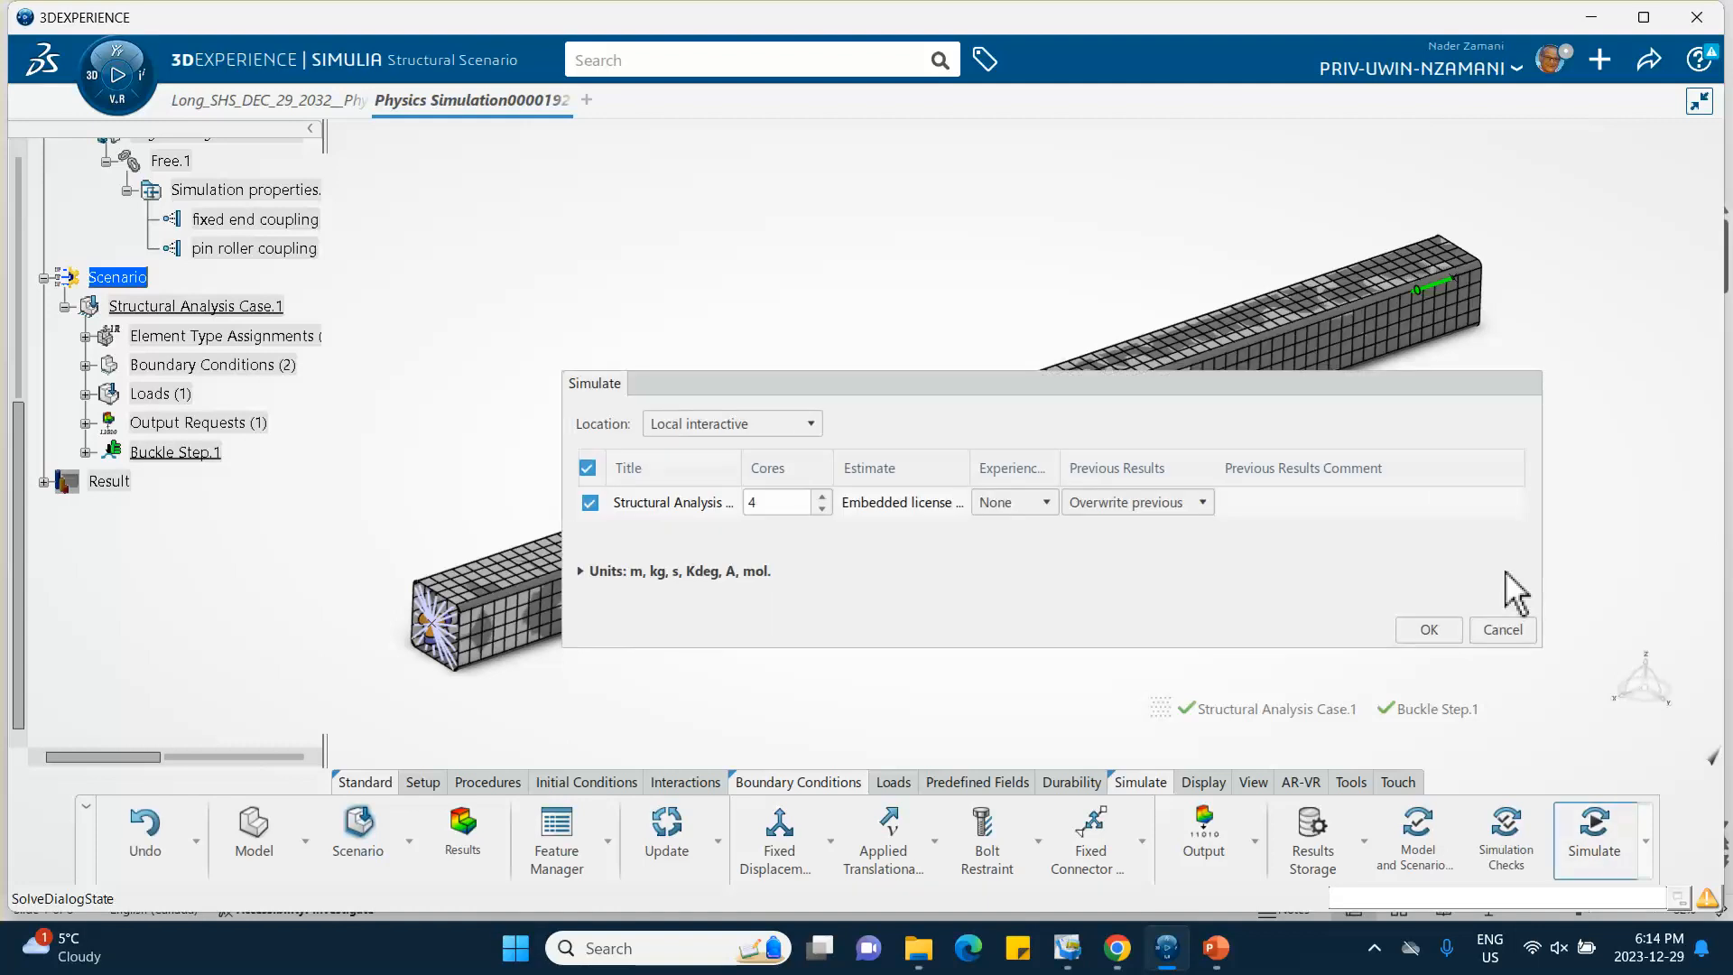
click(1429, 629)
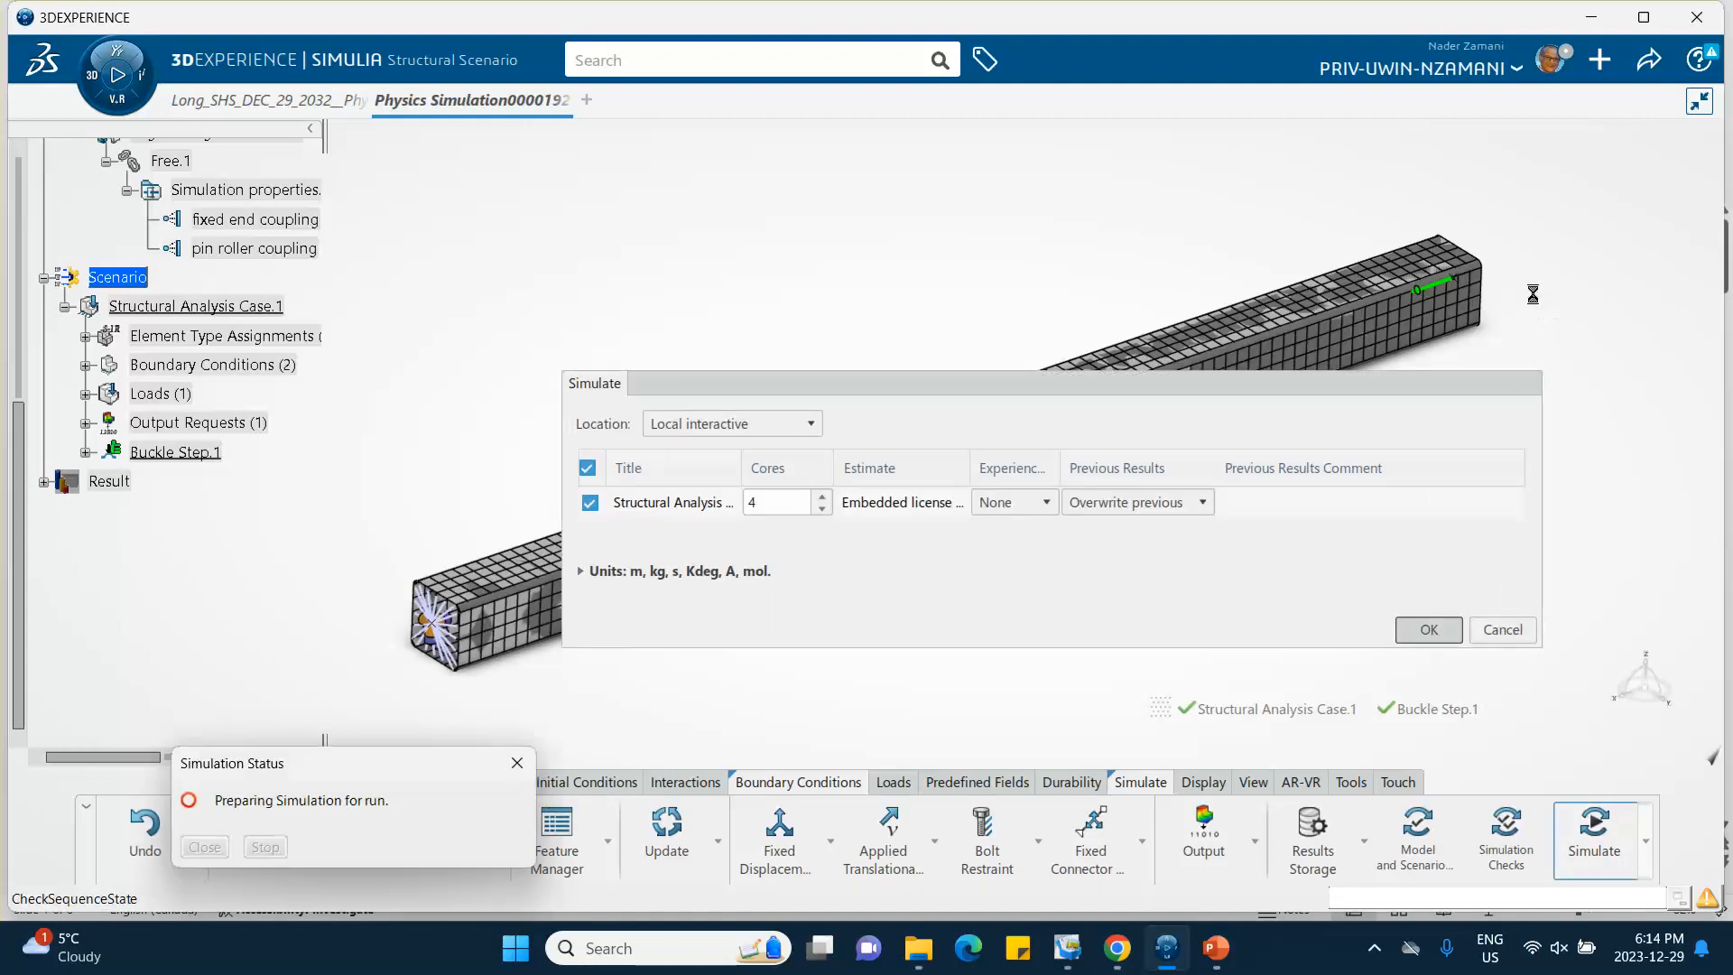
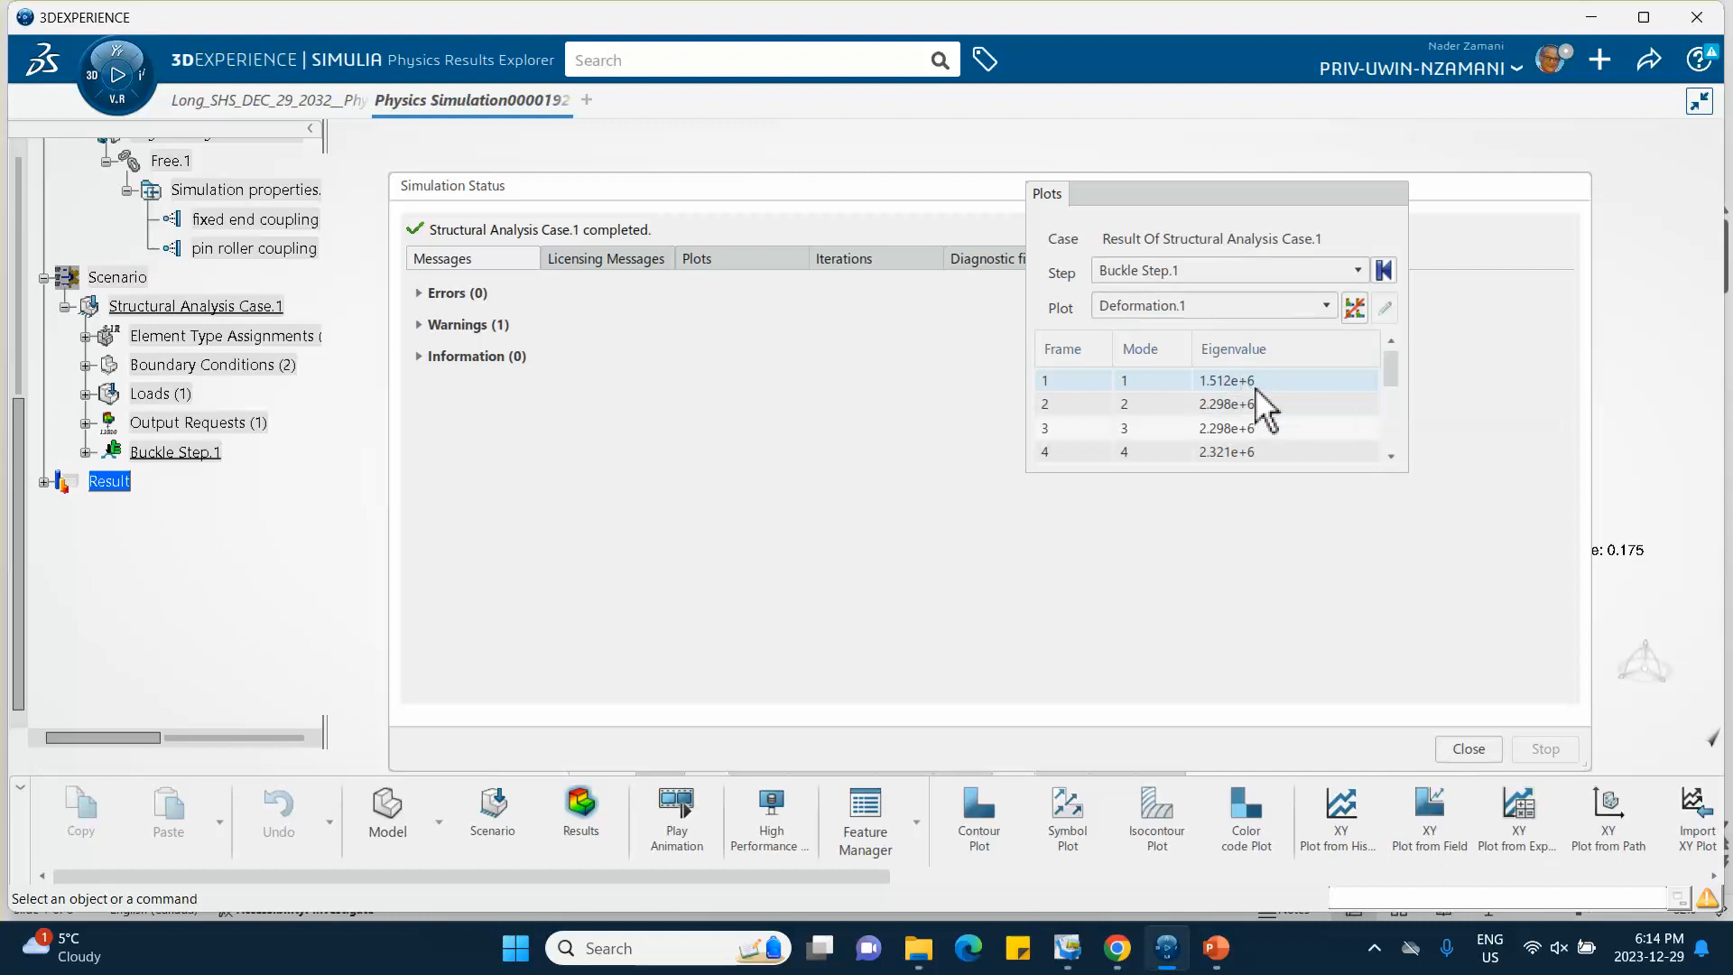
click(1468, 748)
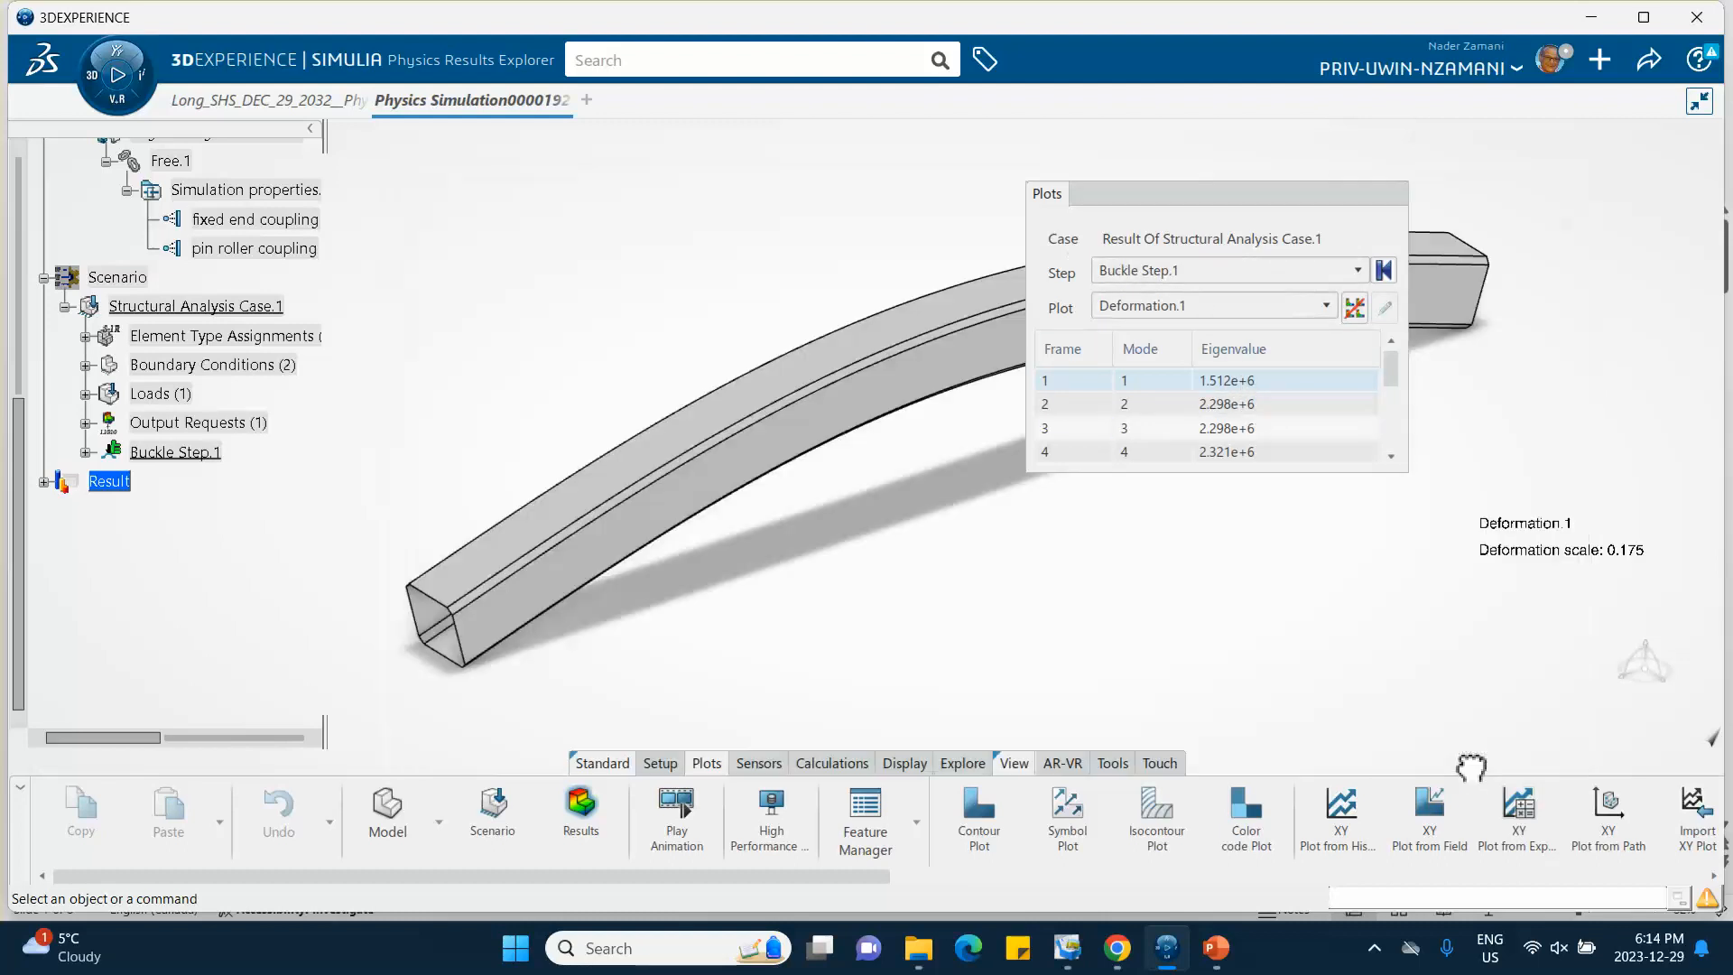
Step: Display the Displacement.1 plot of the buckling result and bring the whole deformed beam into clear view
click(1162, 301)
click(1141, 358)
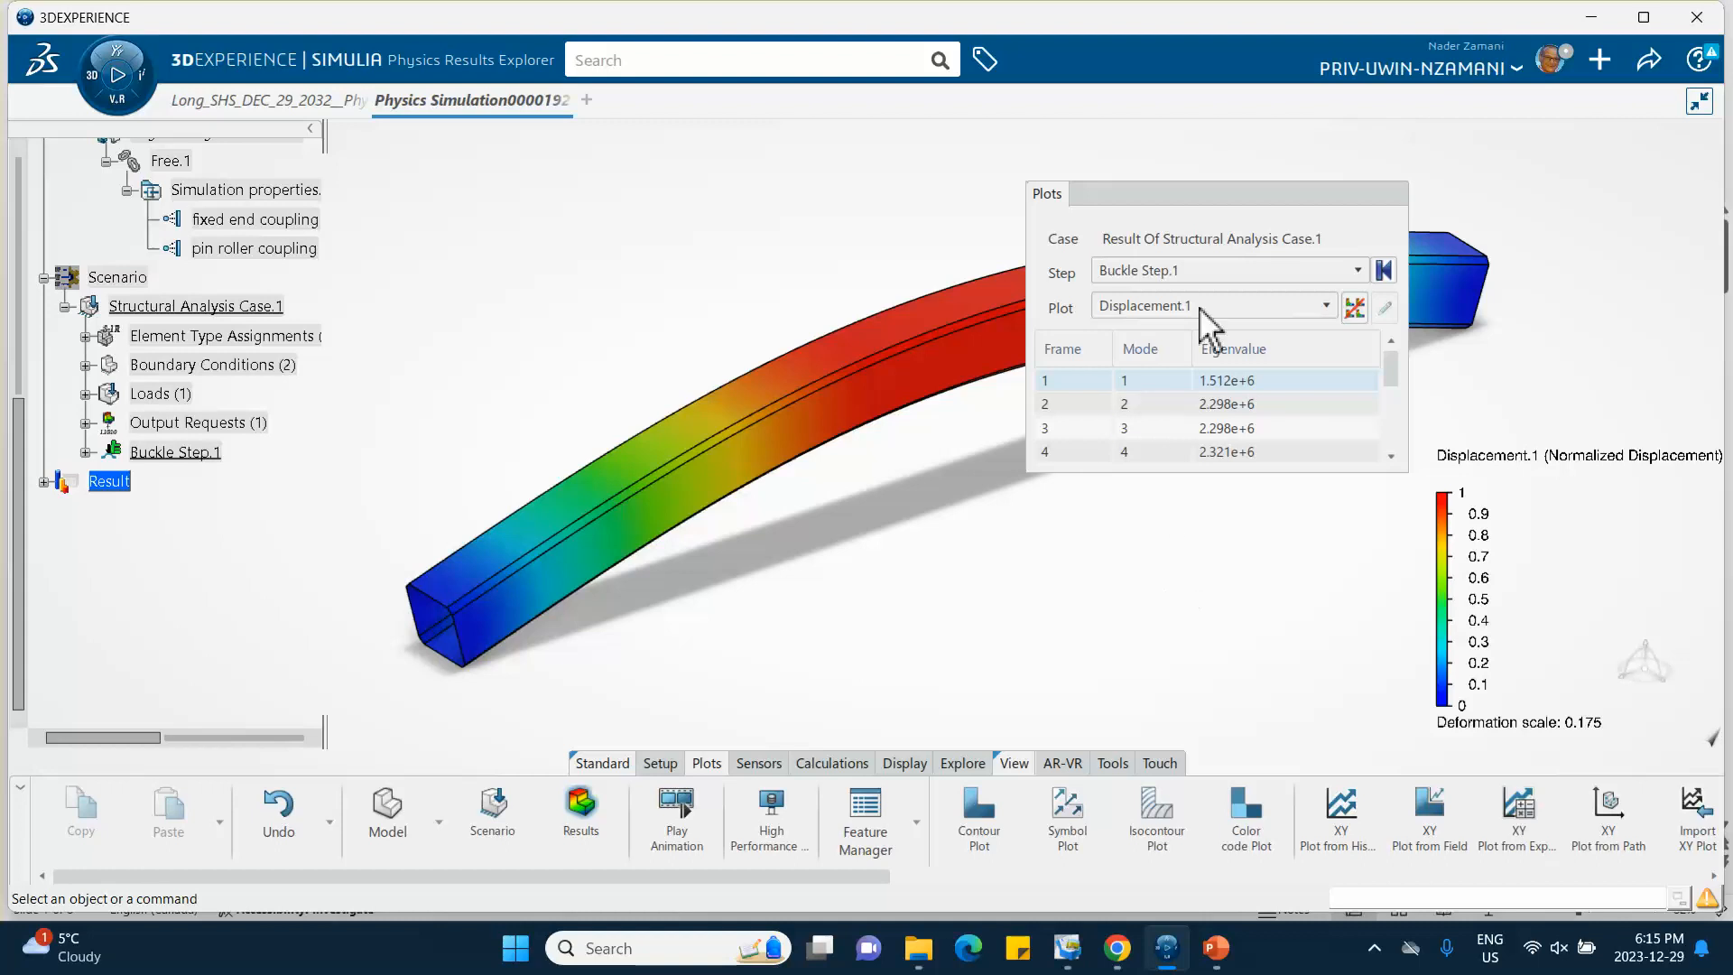
drag(1207, 200, 1324, 218)
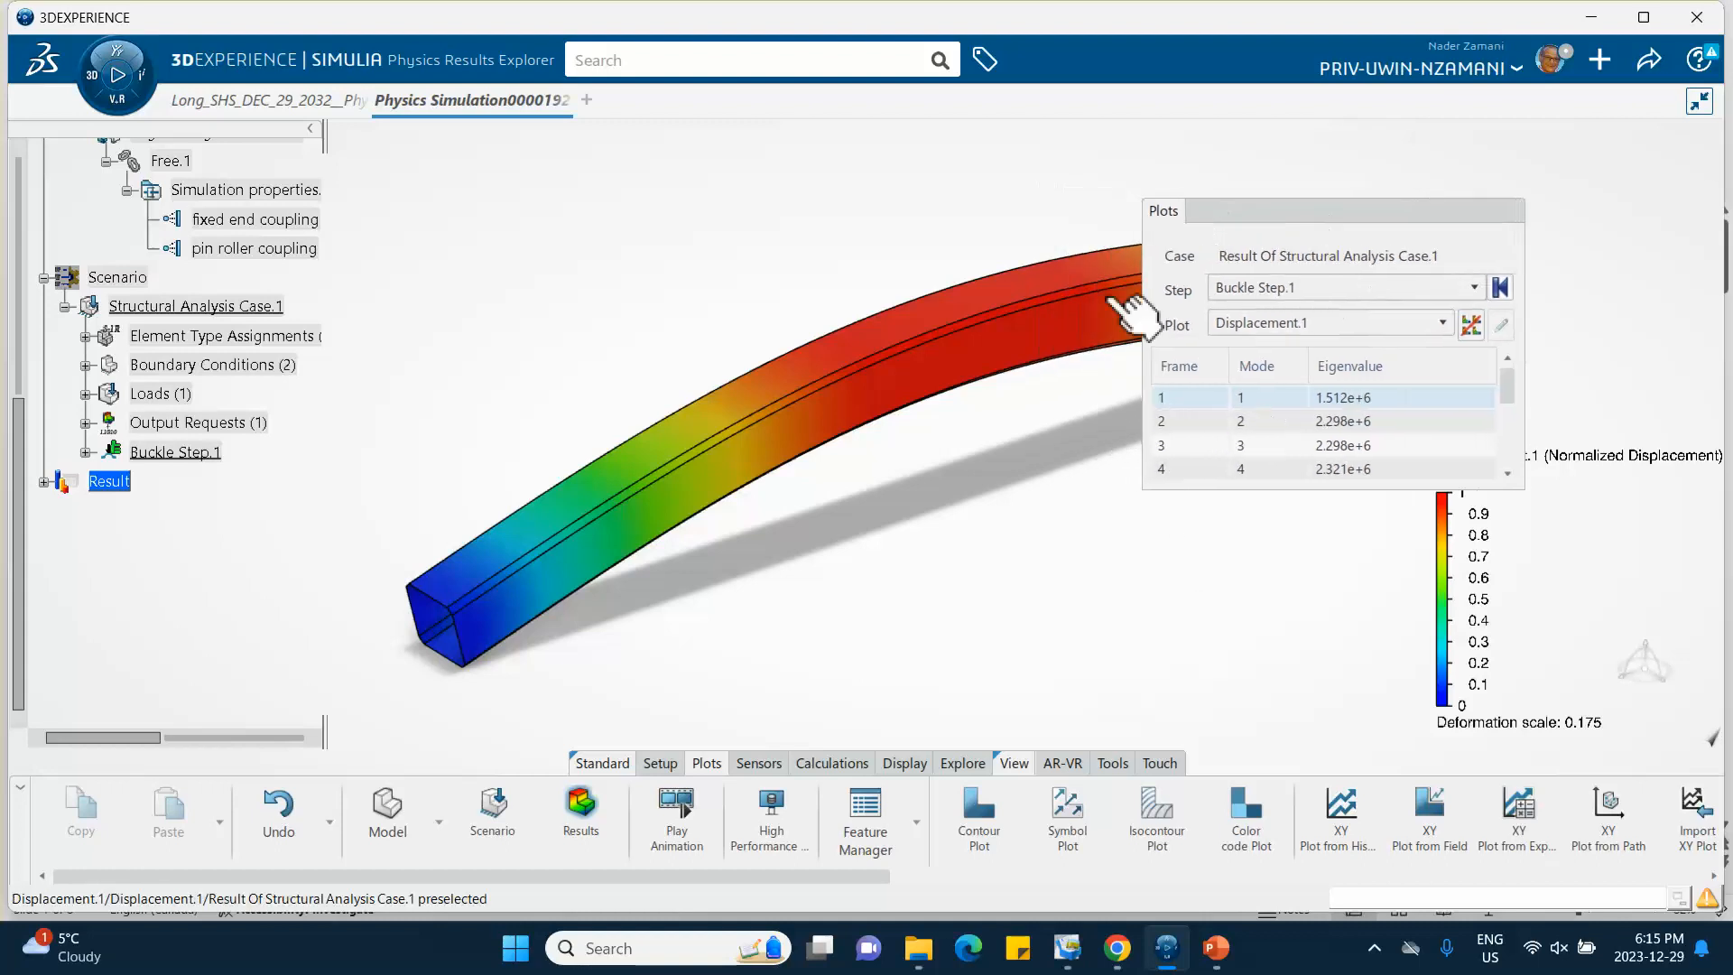
middle_drag(993, 256, 787, 290)
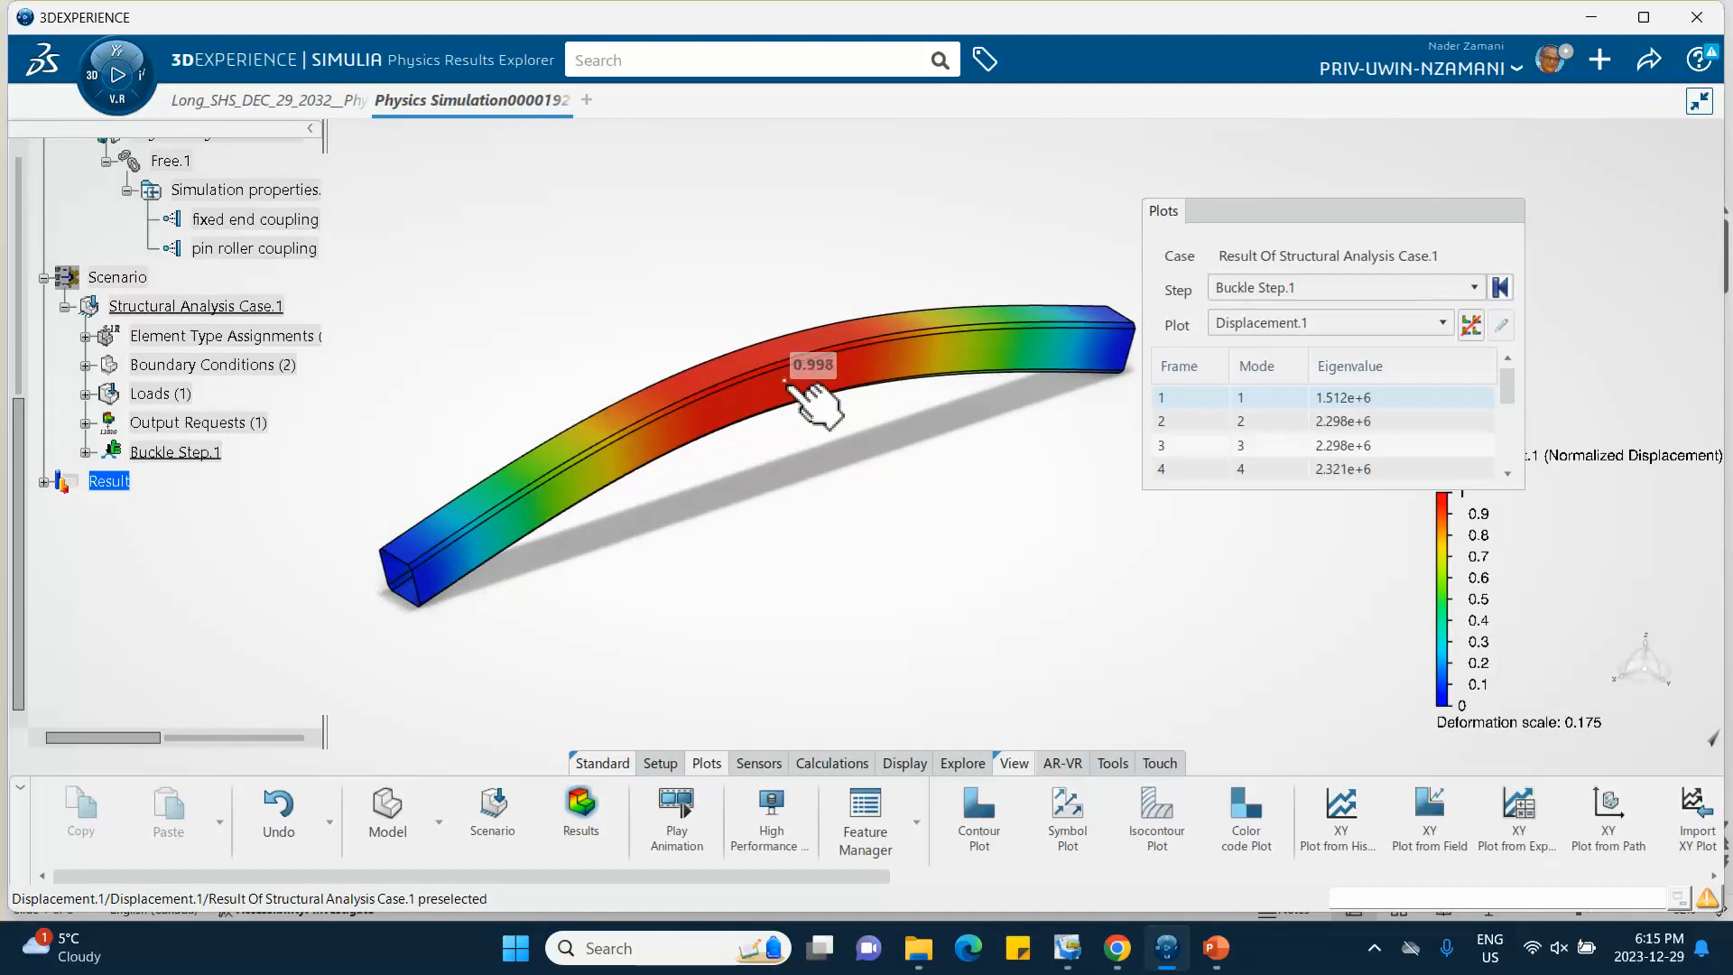
Step: Edit the Displacement.1 contour plot and set its visible edges to Mesh
double_click(798, 384)
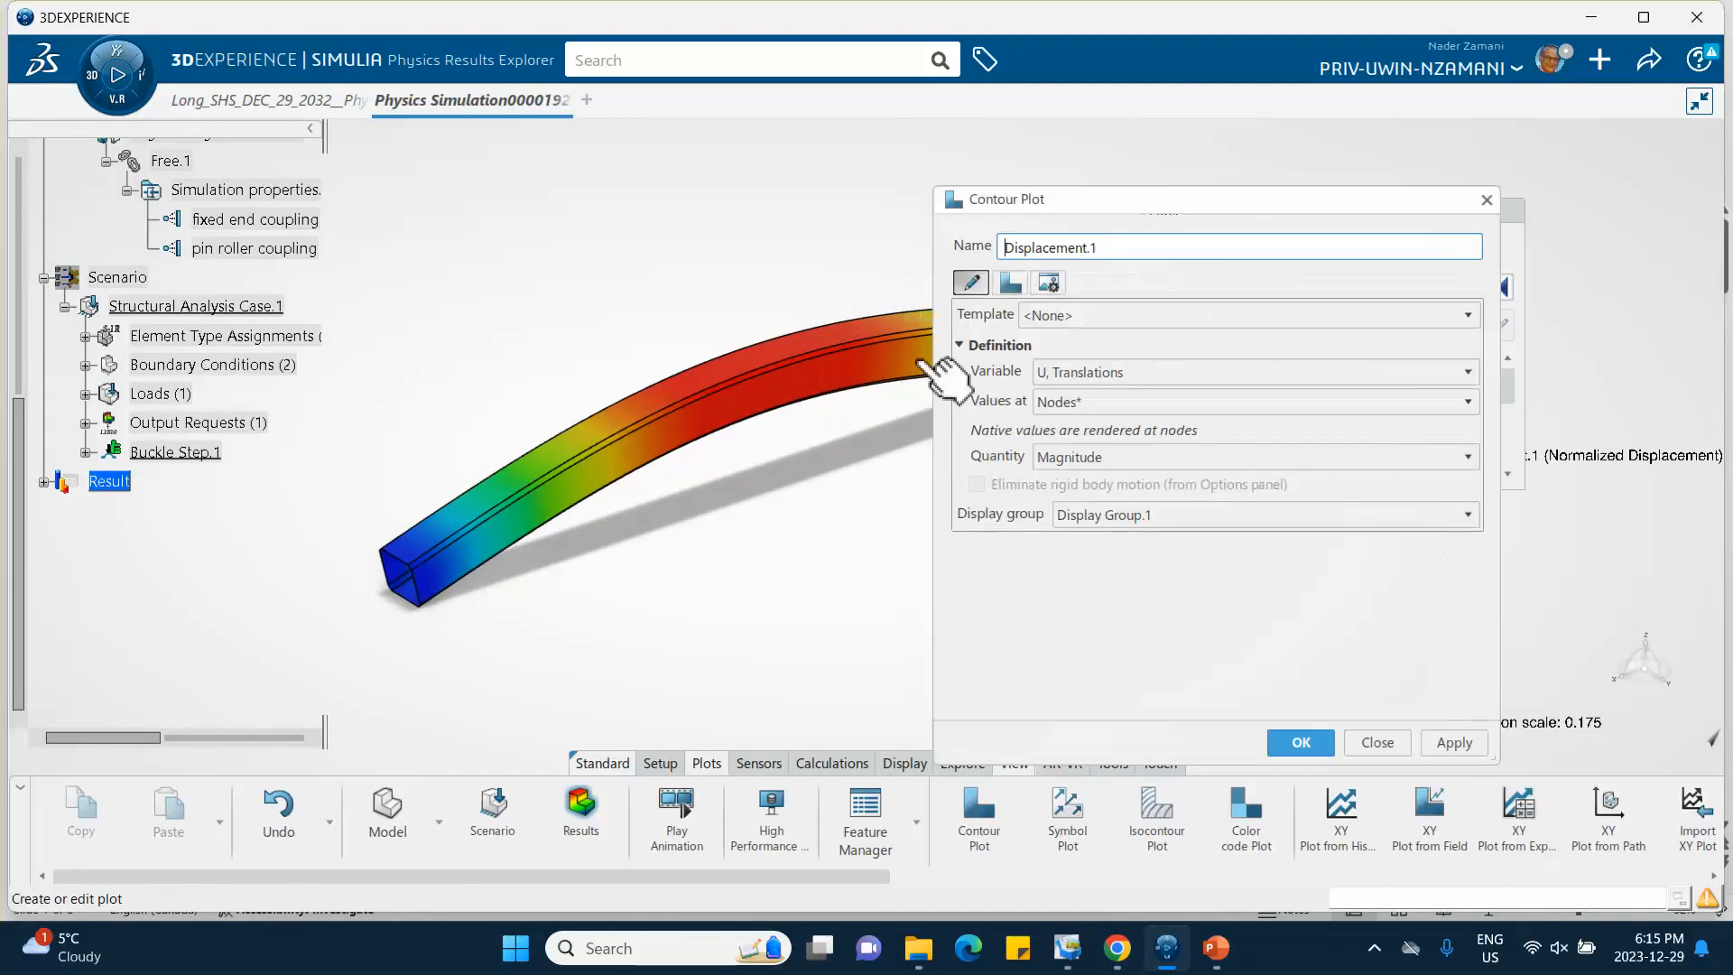
click(1050, 282)
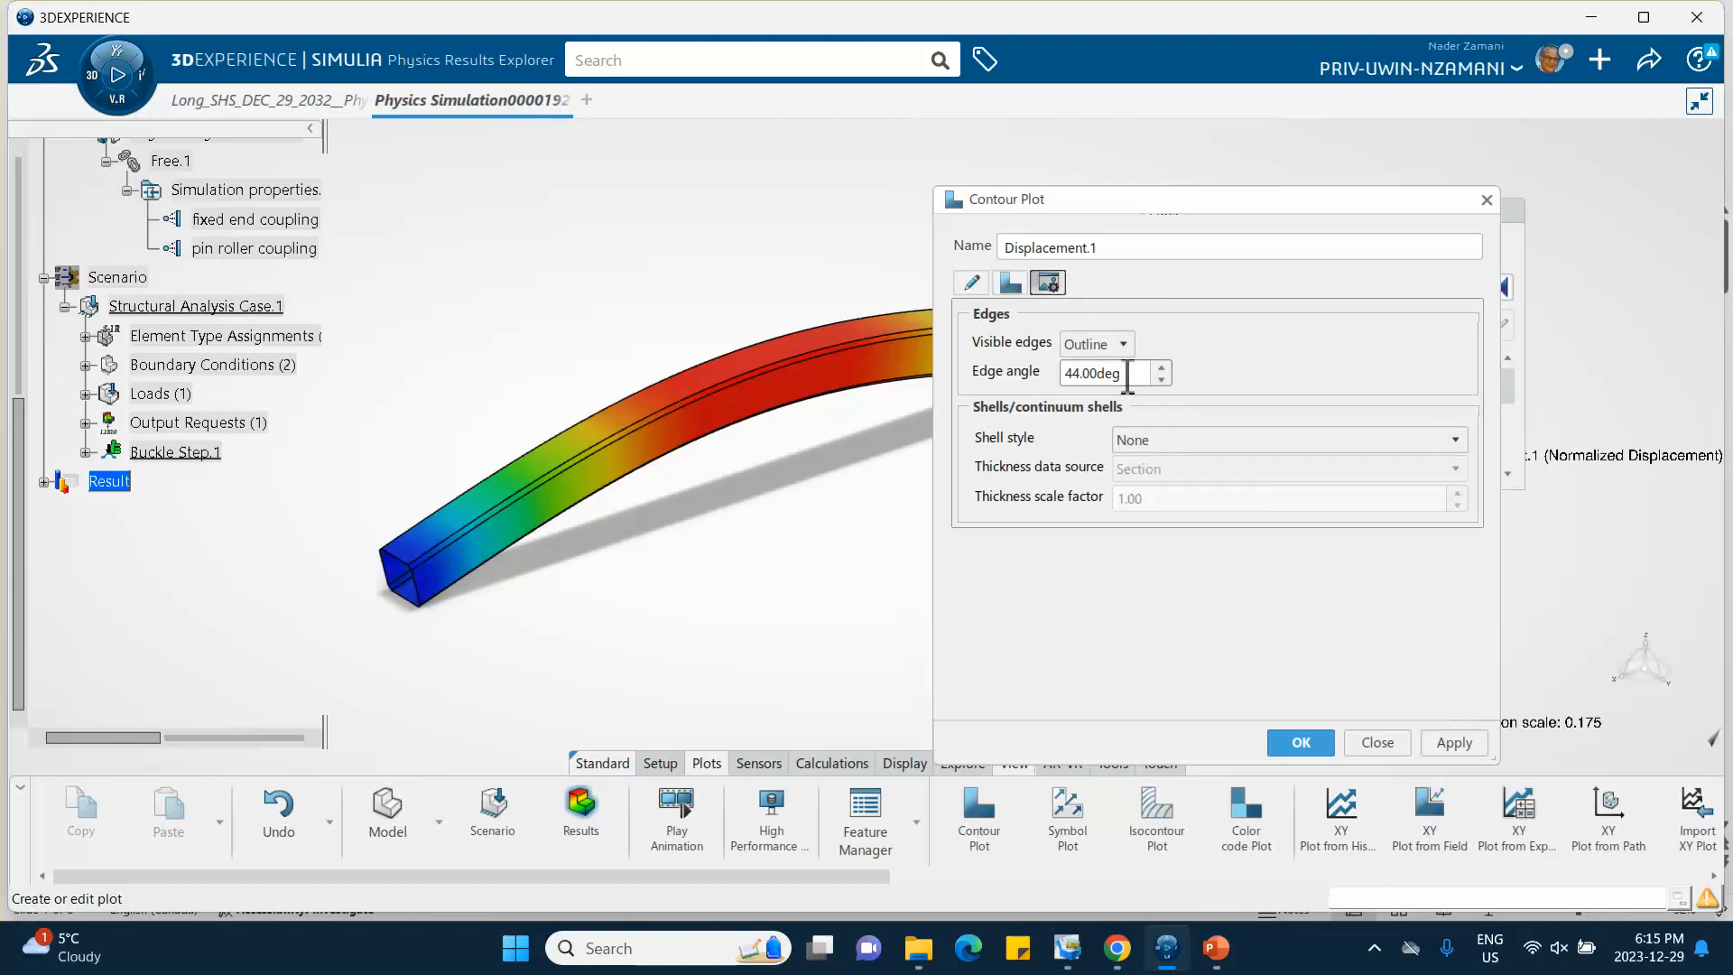
click(1119, 344)
click(1101, 390)
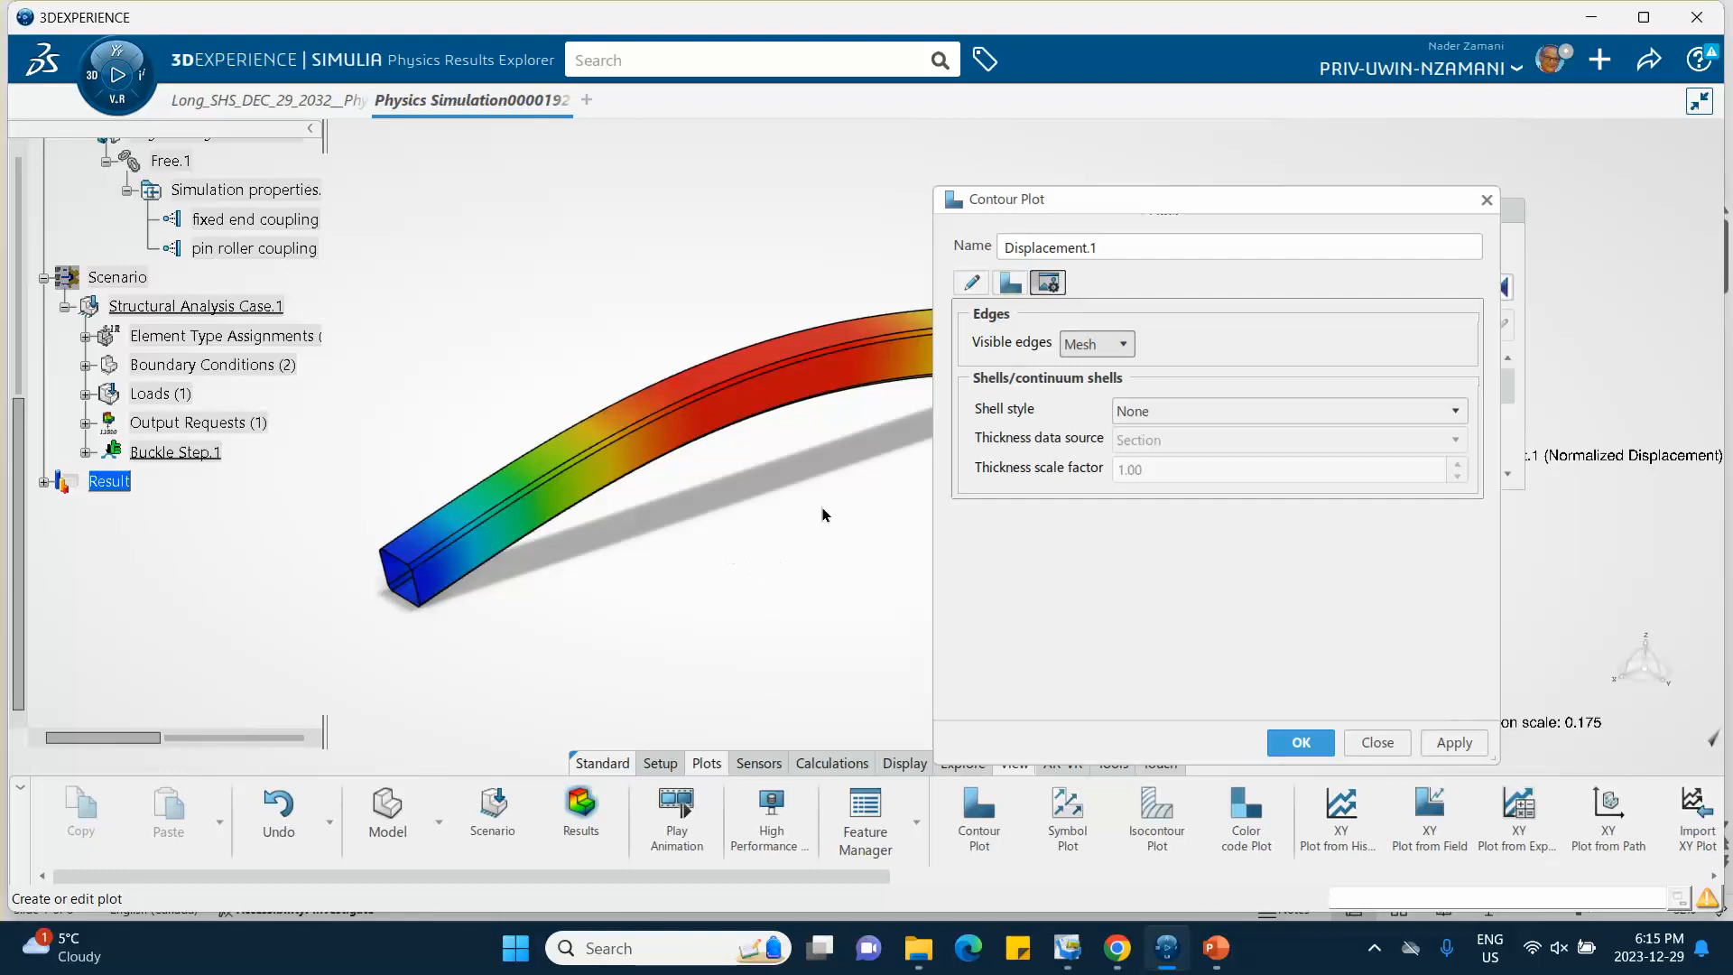
Step: Set the contour plot's shell style to Thick and apply it, examining the wall thickness at the beam's open end
middle_drag(775, 521, 907, 338)
click(977, 472)
click(883, 484)
middle_drag(658, 469, 906, 366)
click(920, 407)
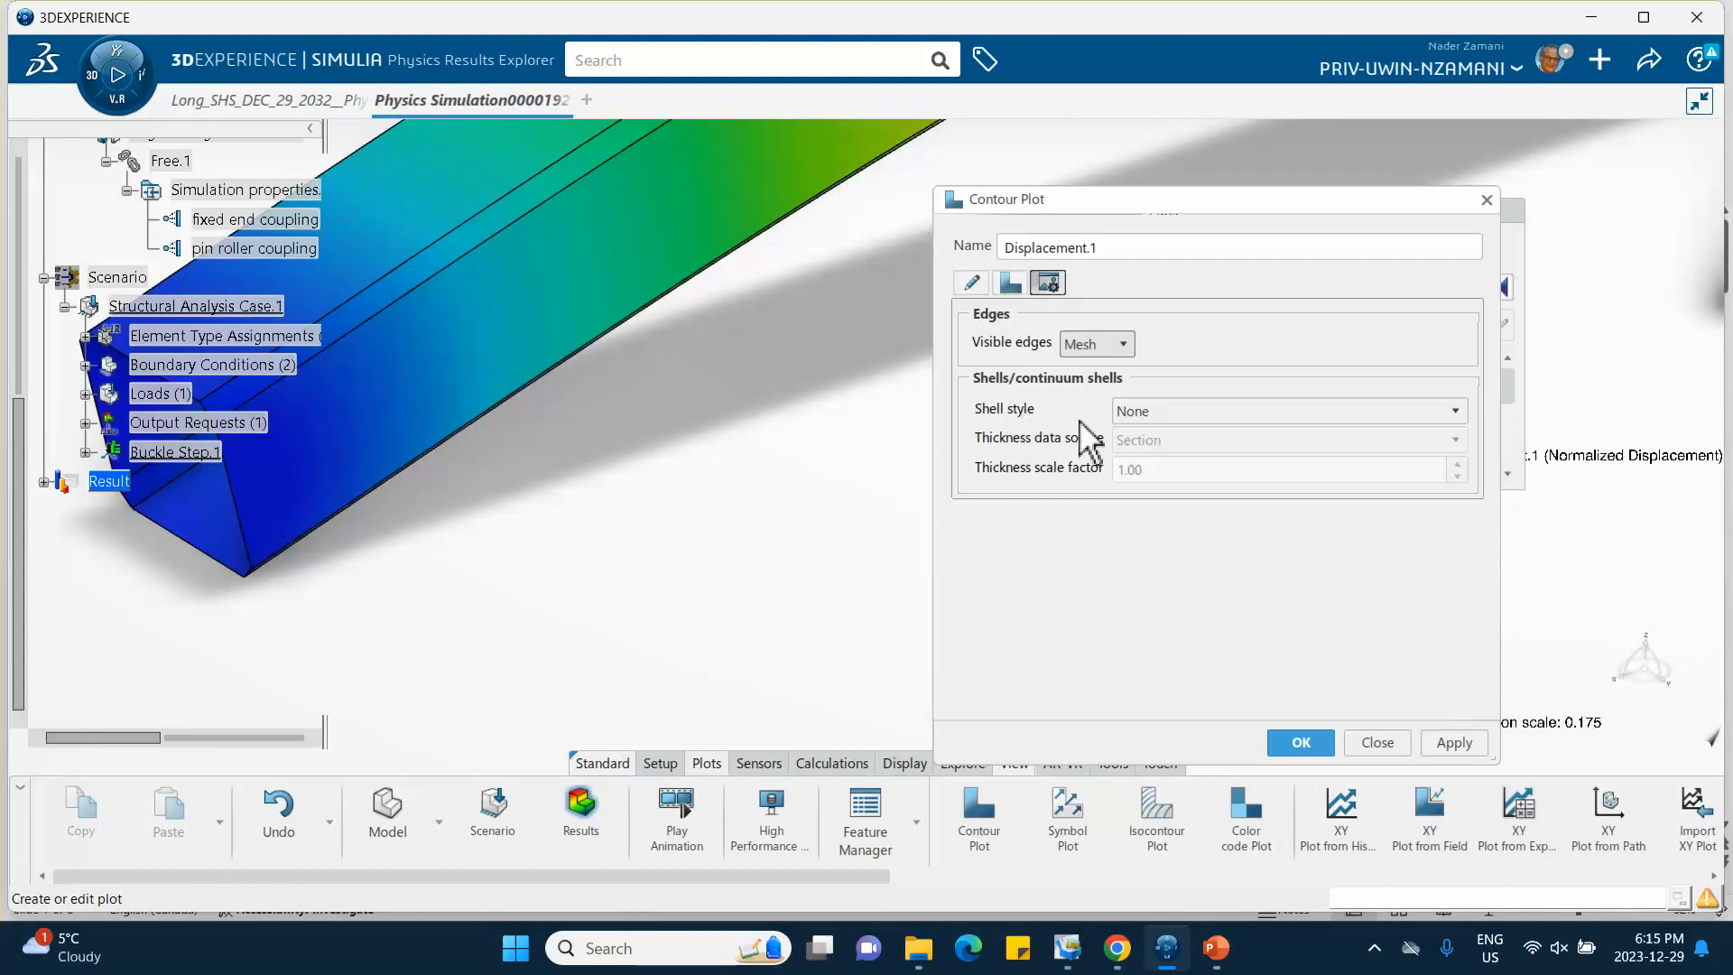
click(1147, 410)
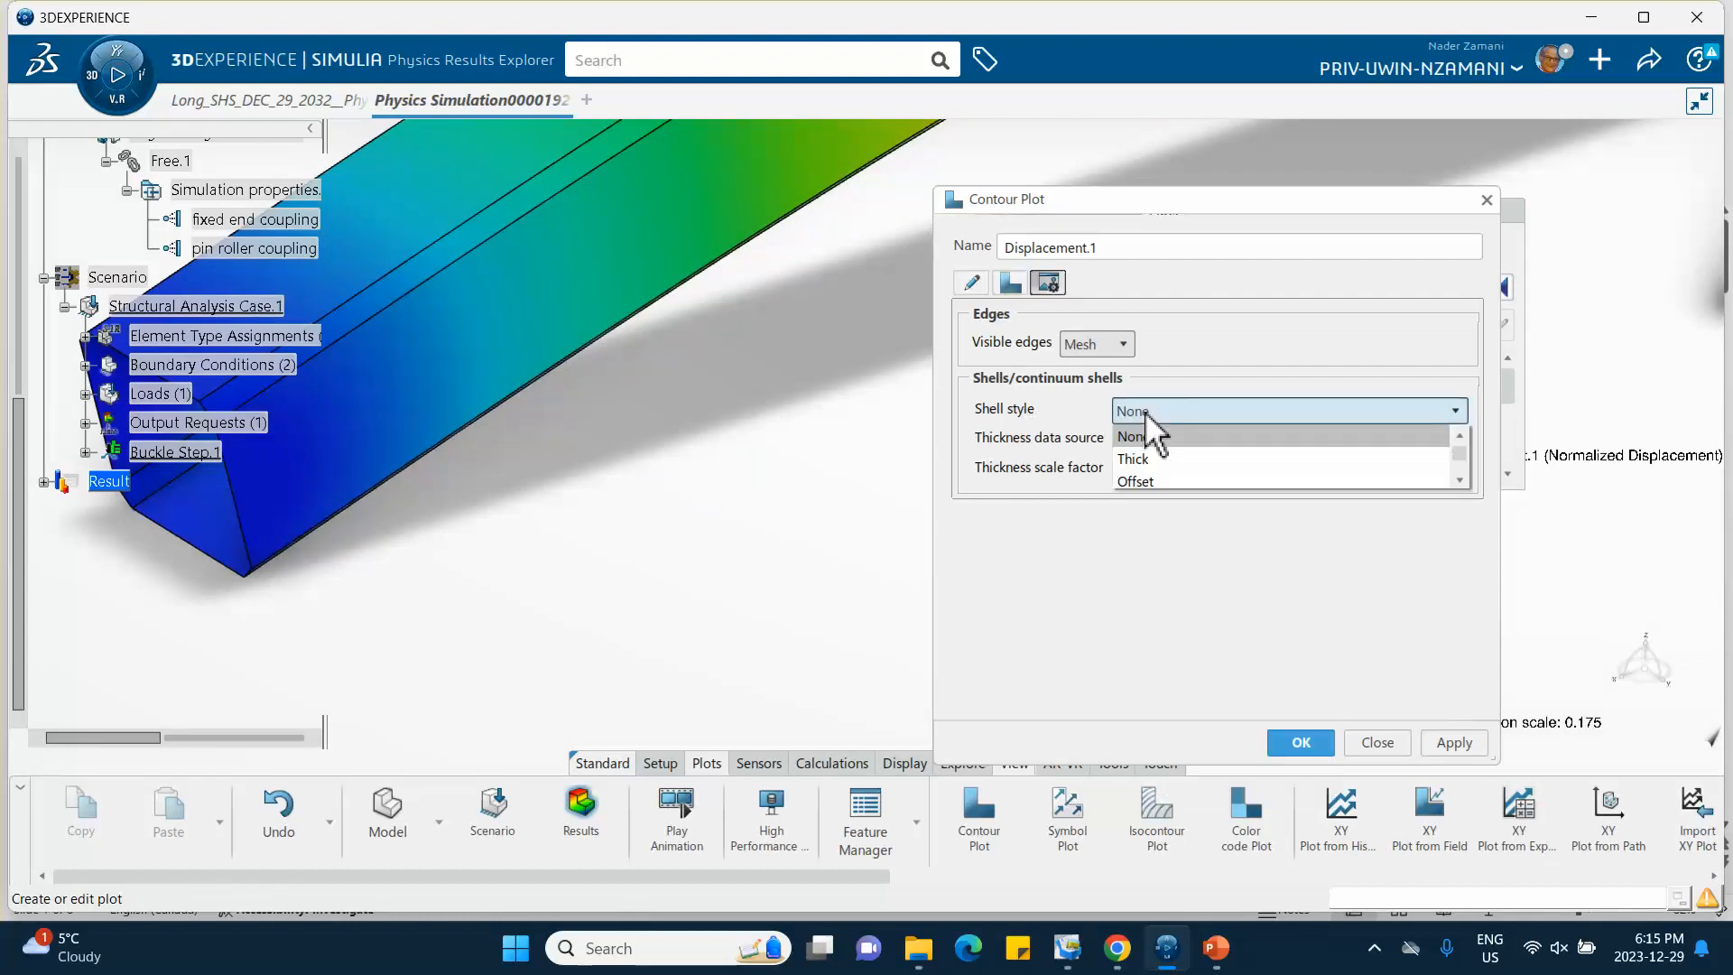
click(1146, 458)
middle_drag(446, 548, 845, 554)
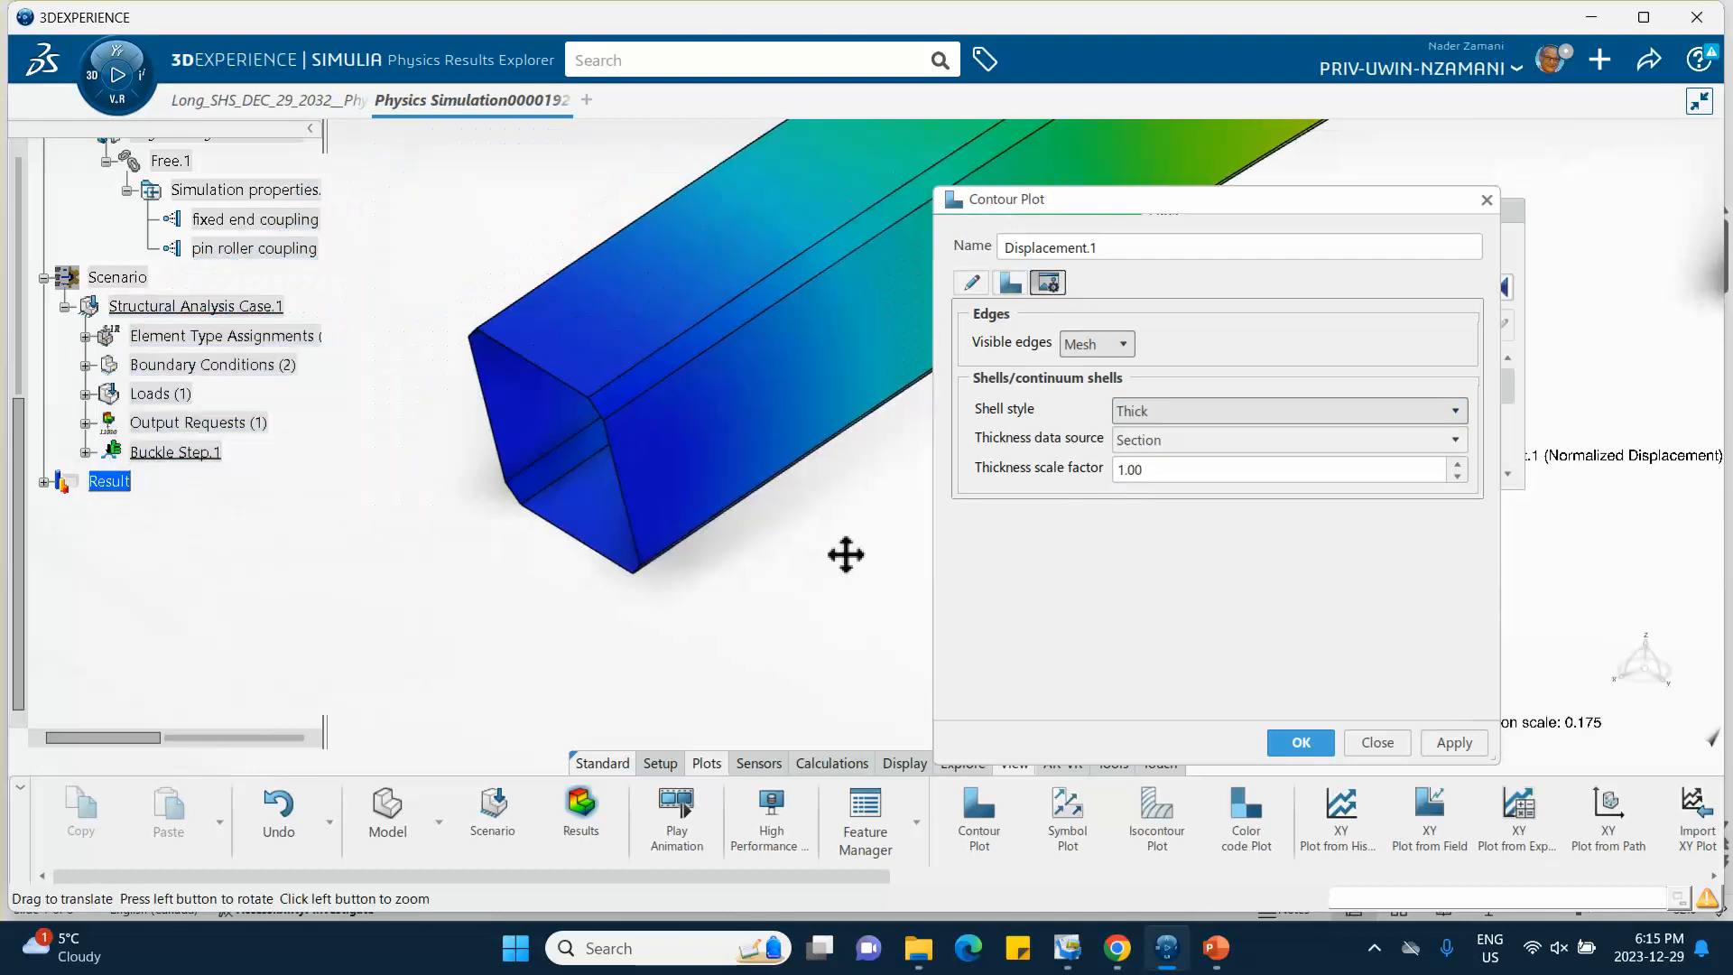
middle_drag(662, 592, 848, 532)
middle_drag(534, 558, 862, 511)
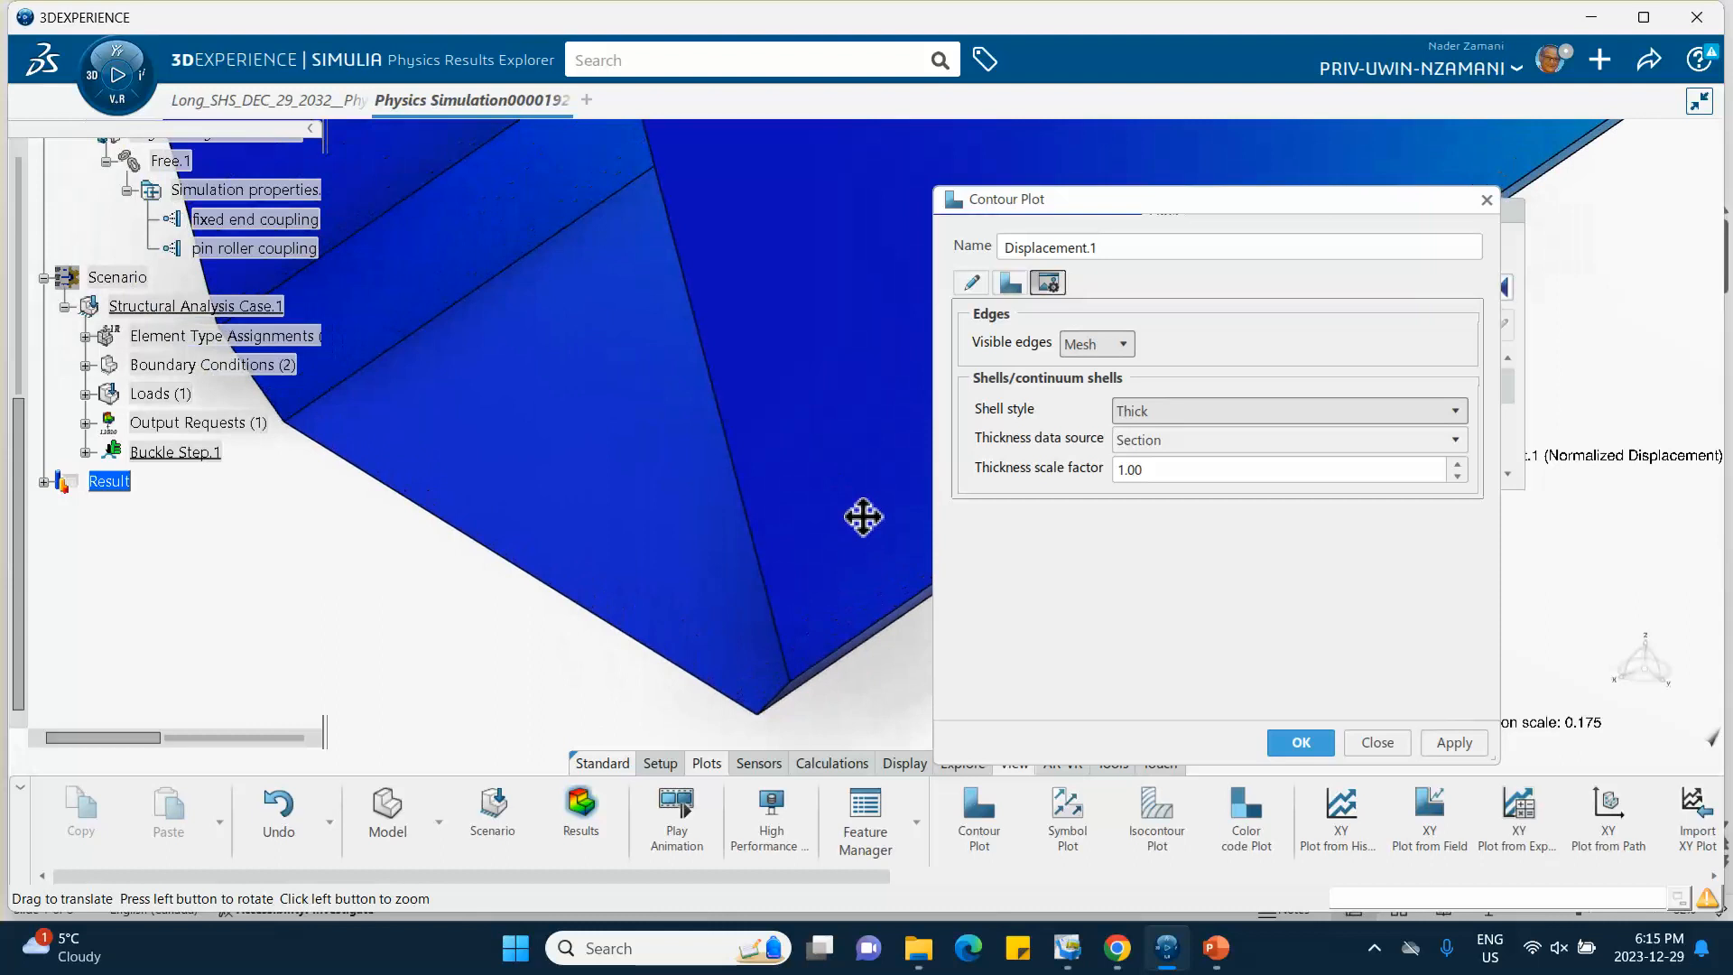
click(1435, 747)
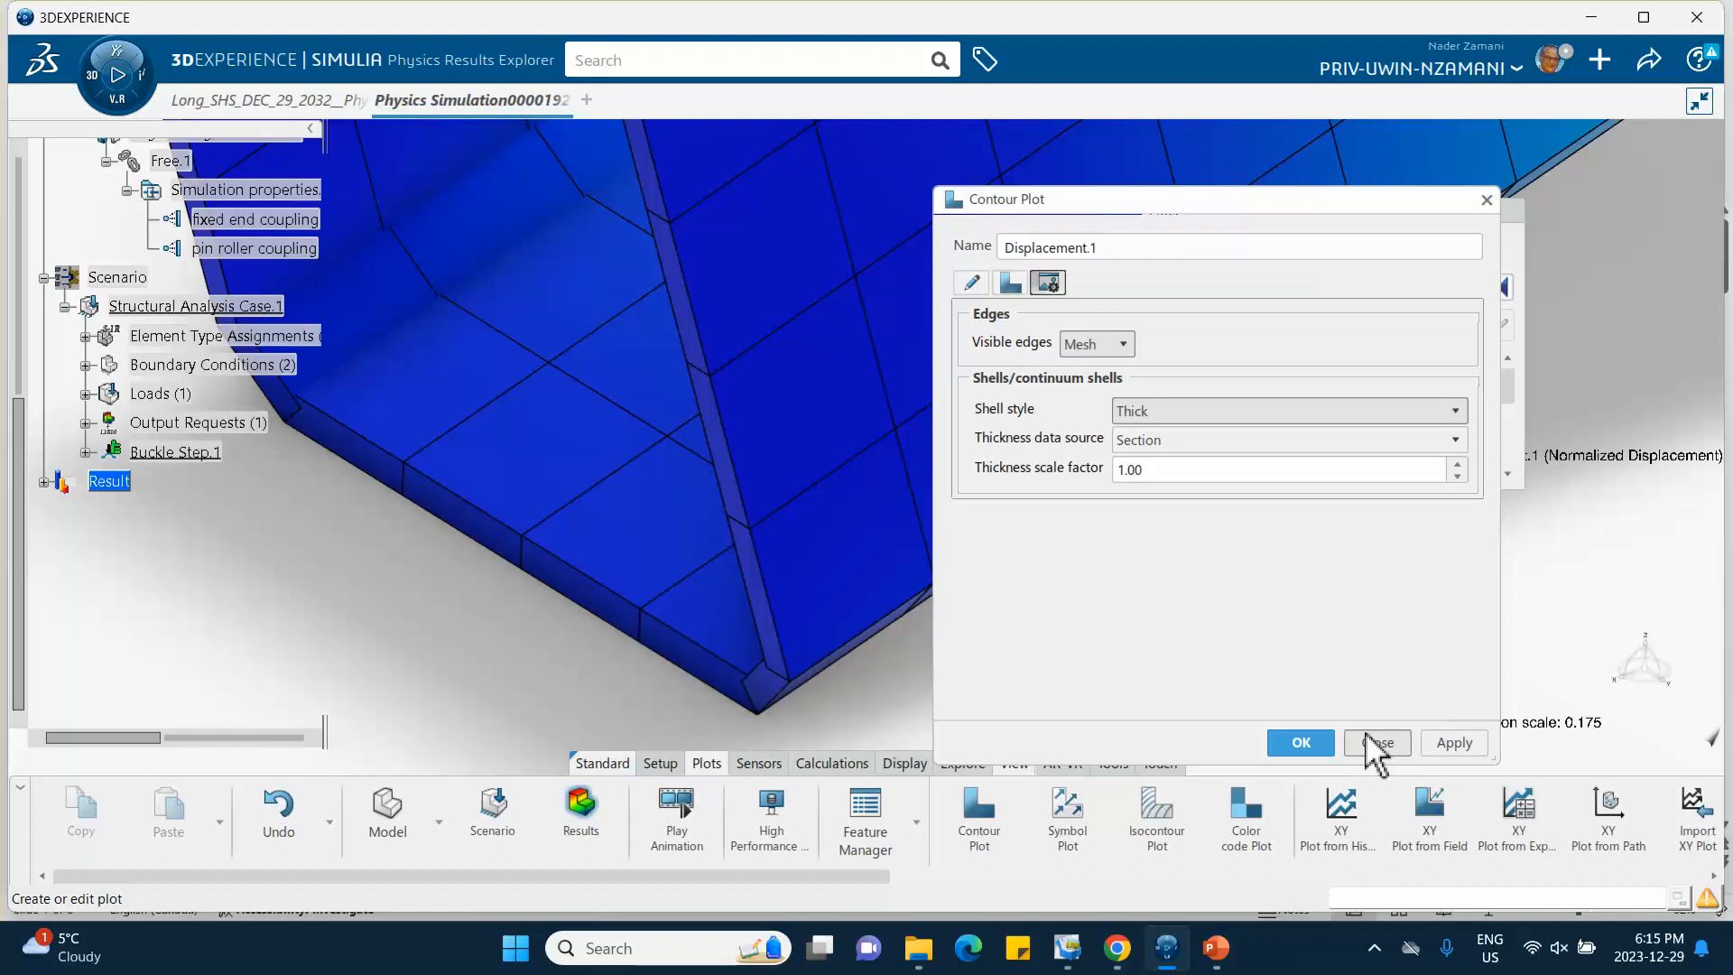
Step: Set the contour plot's shell style to None, confirm the plot settings, and show the meshed buckled beam
click(1150, 414)
click(1144, 437)
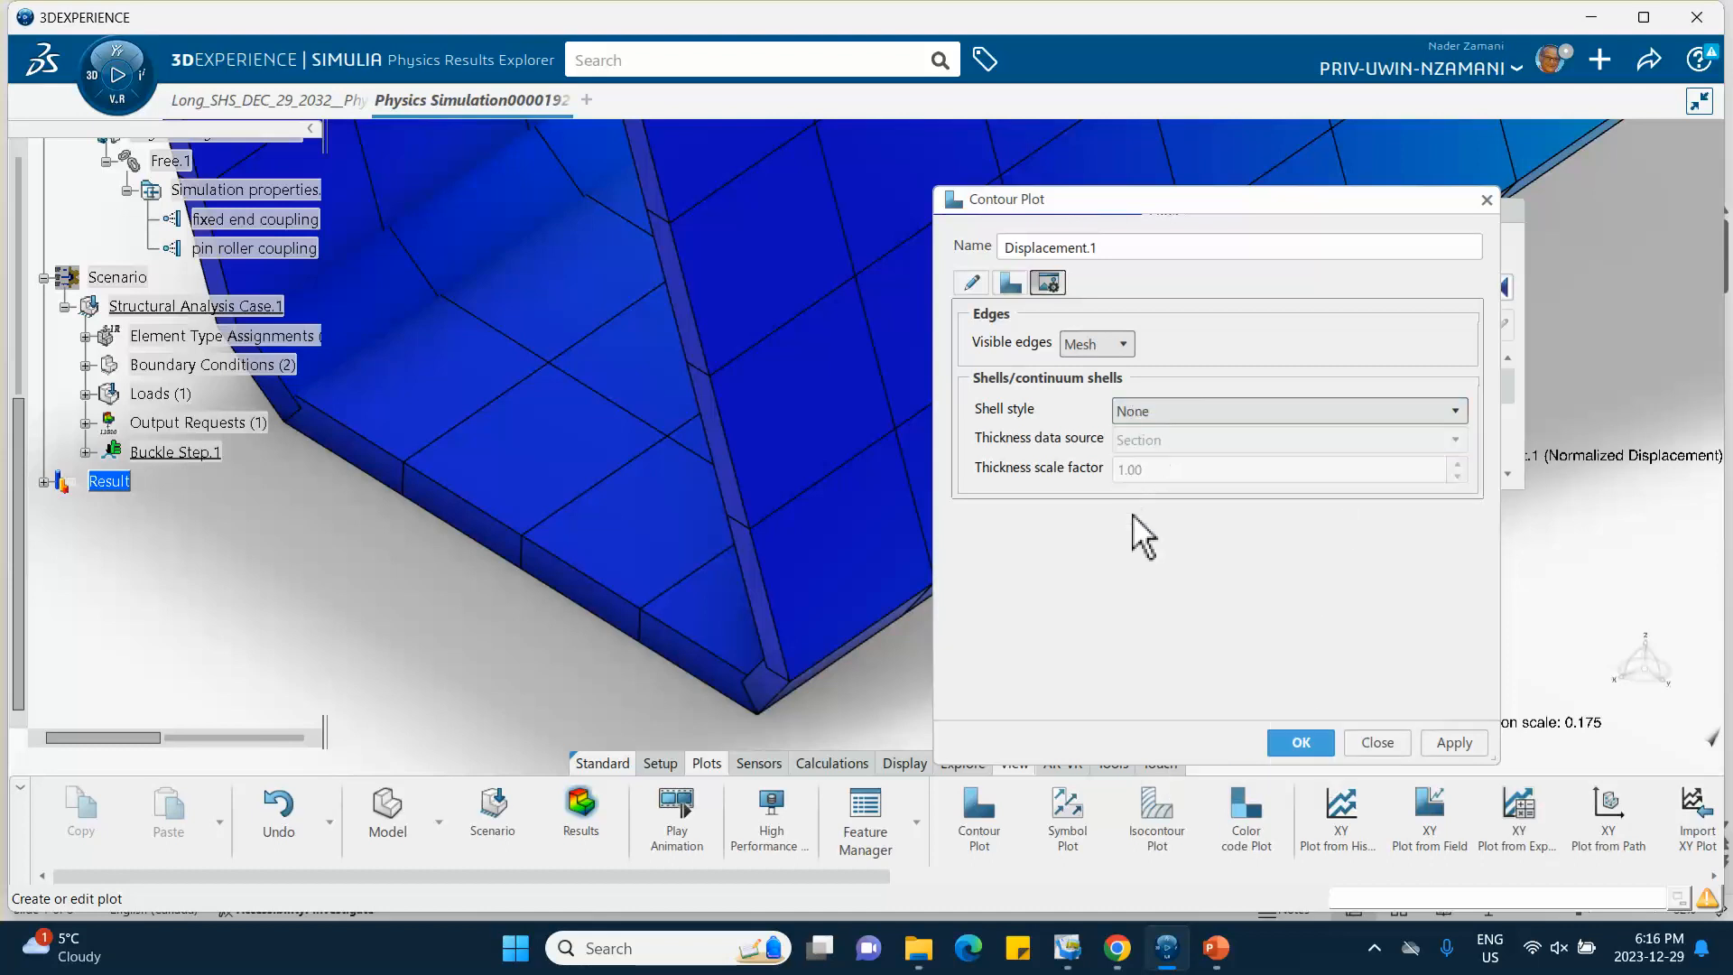
click(1287, 736)
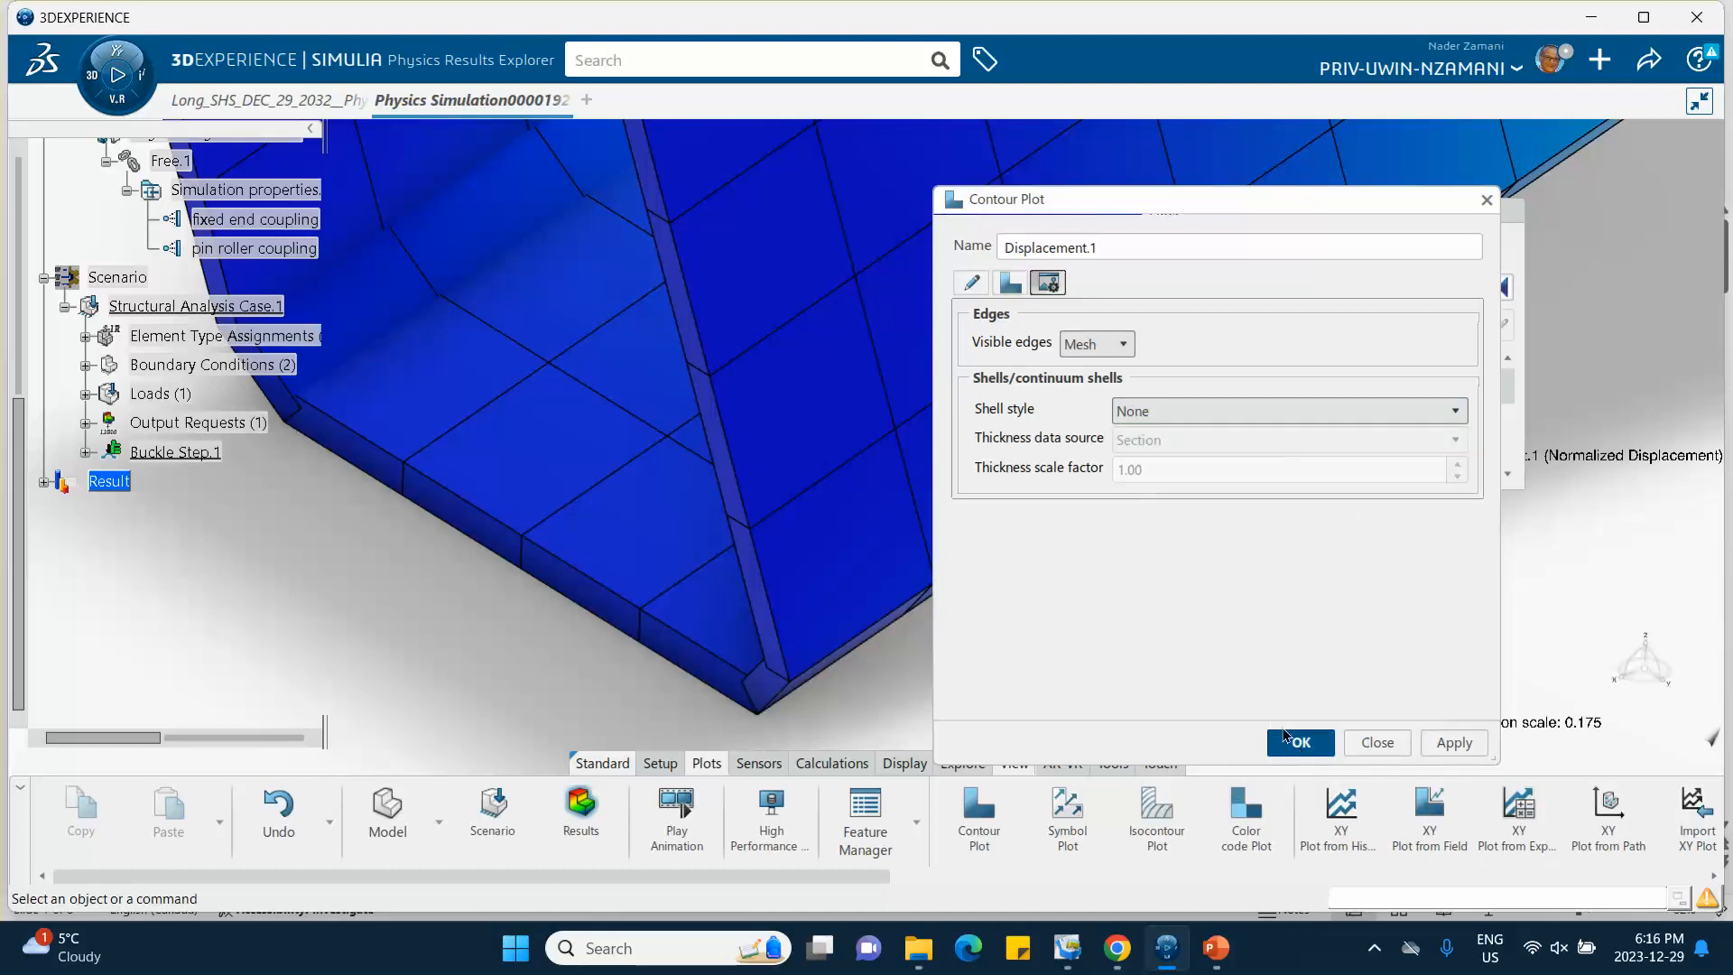
middle_drag(902, 449, 921, 547)
middle_drag(956, 464, 638, 560)
mouse_move(858, 326)
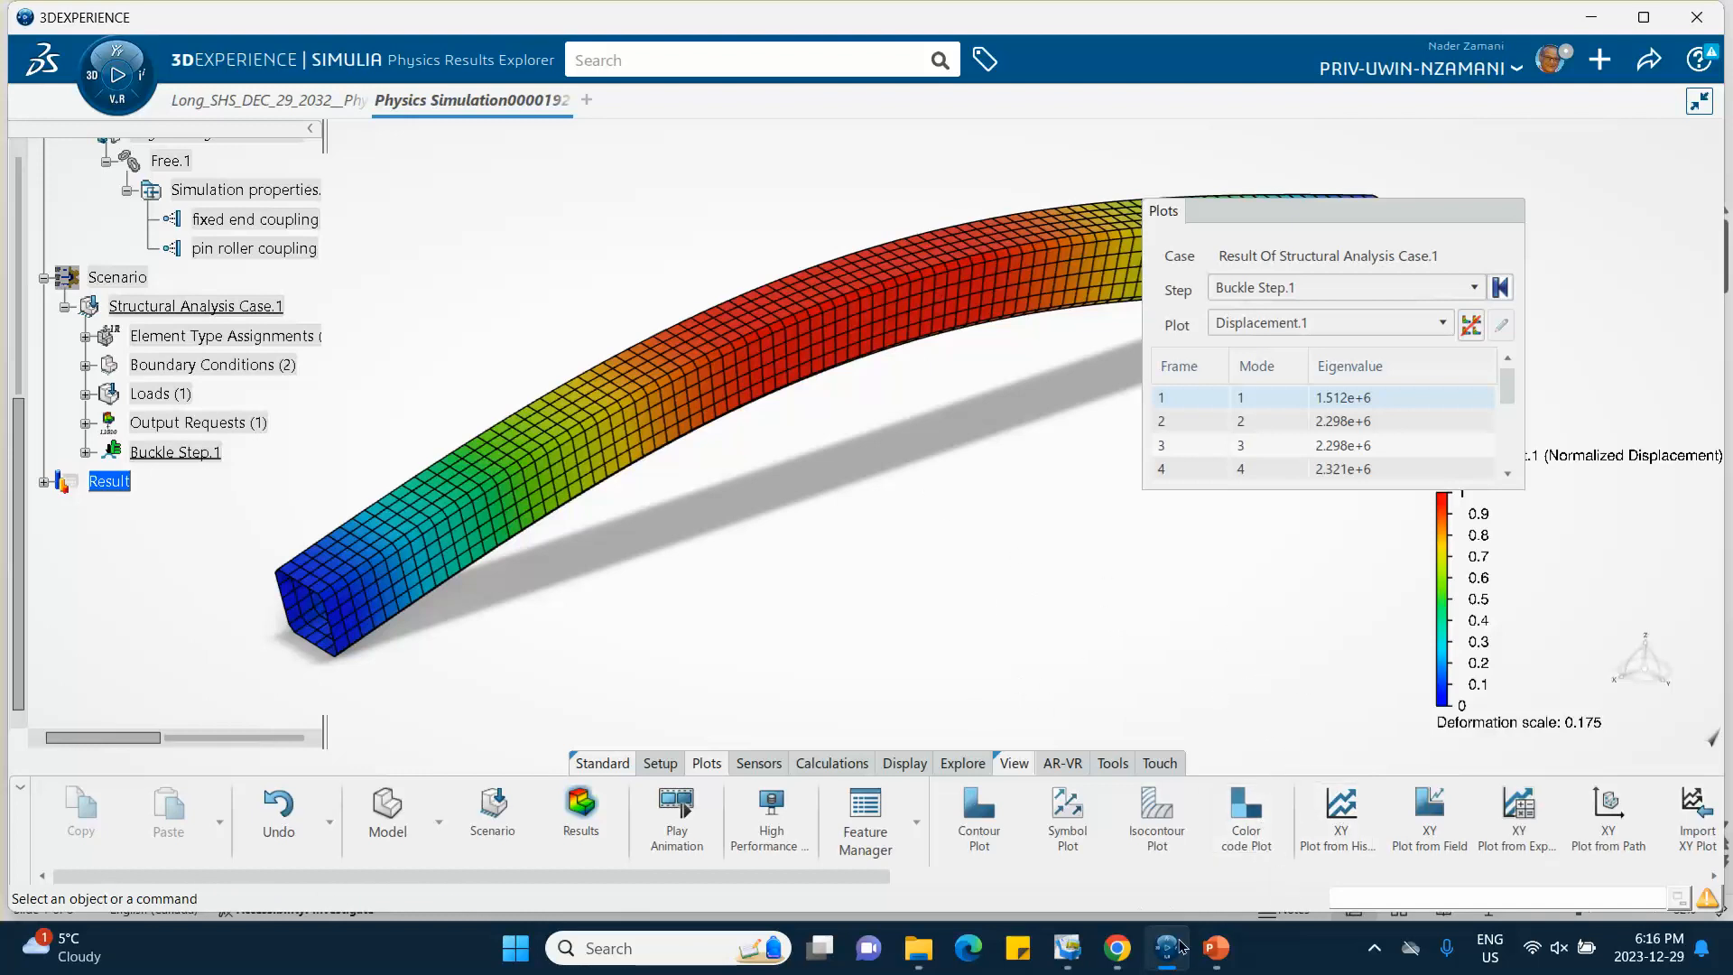
Step: Switch to the PowerPoint tutorial and review the buckling results on slide 4 and the mesh comparison on slide 5
click(1372, 950)
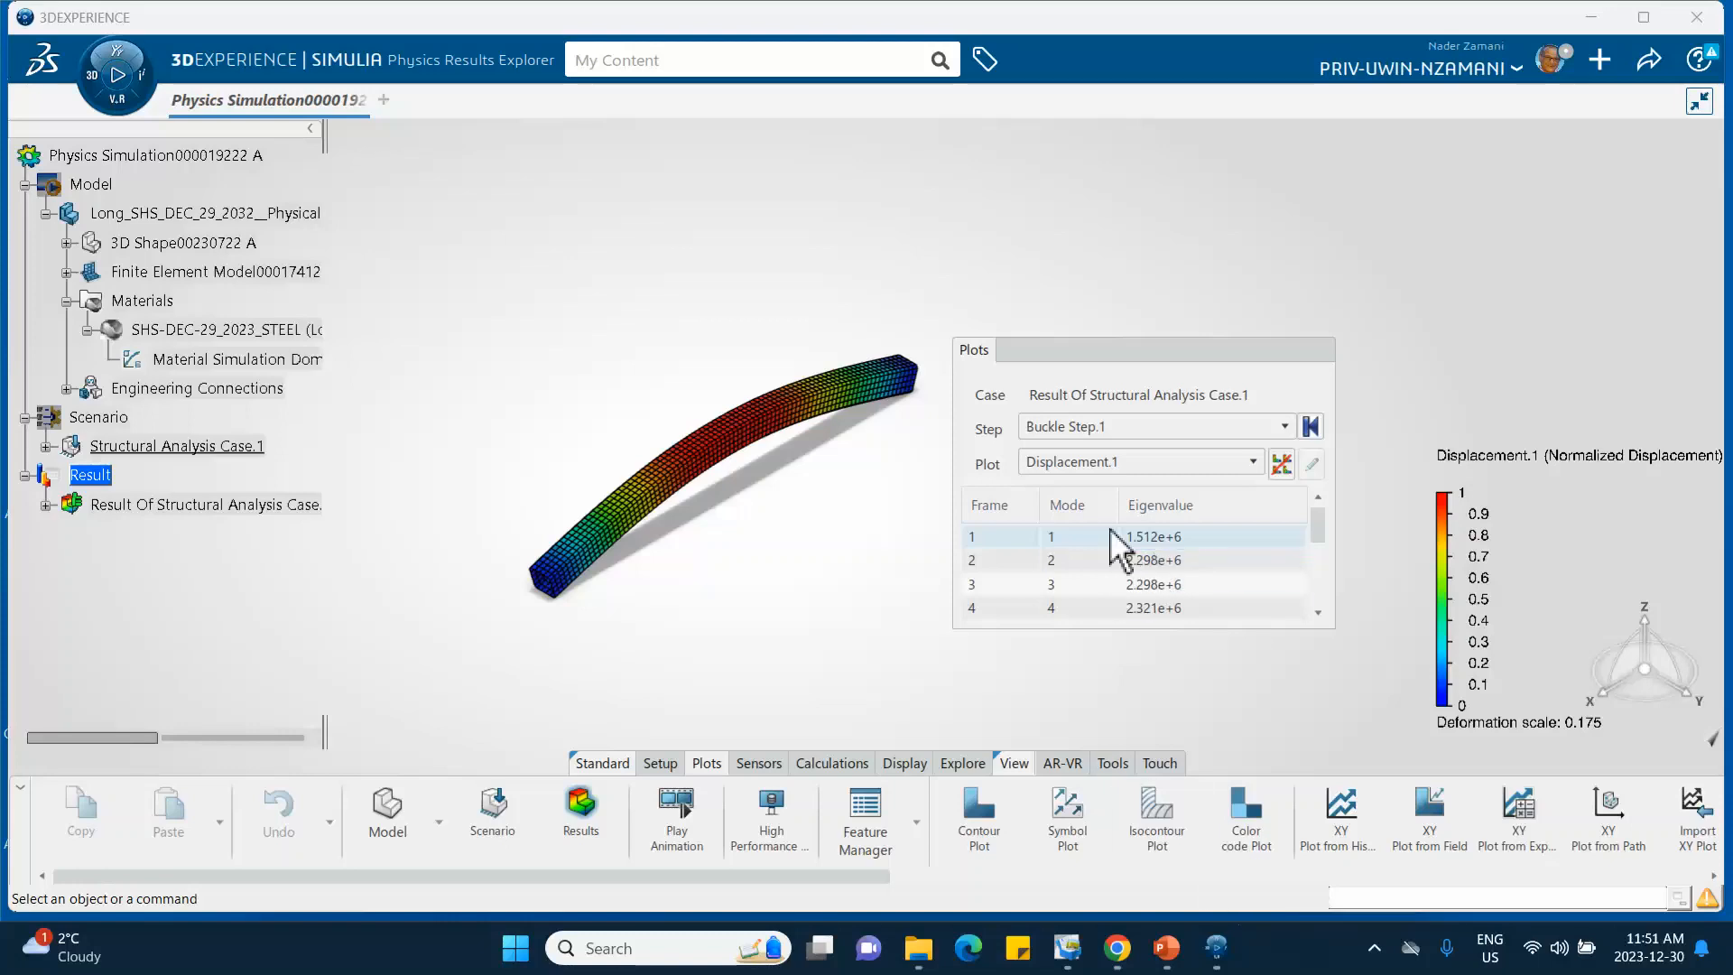
click(1163, 950)
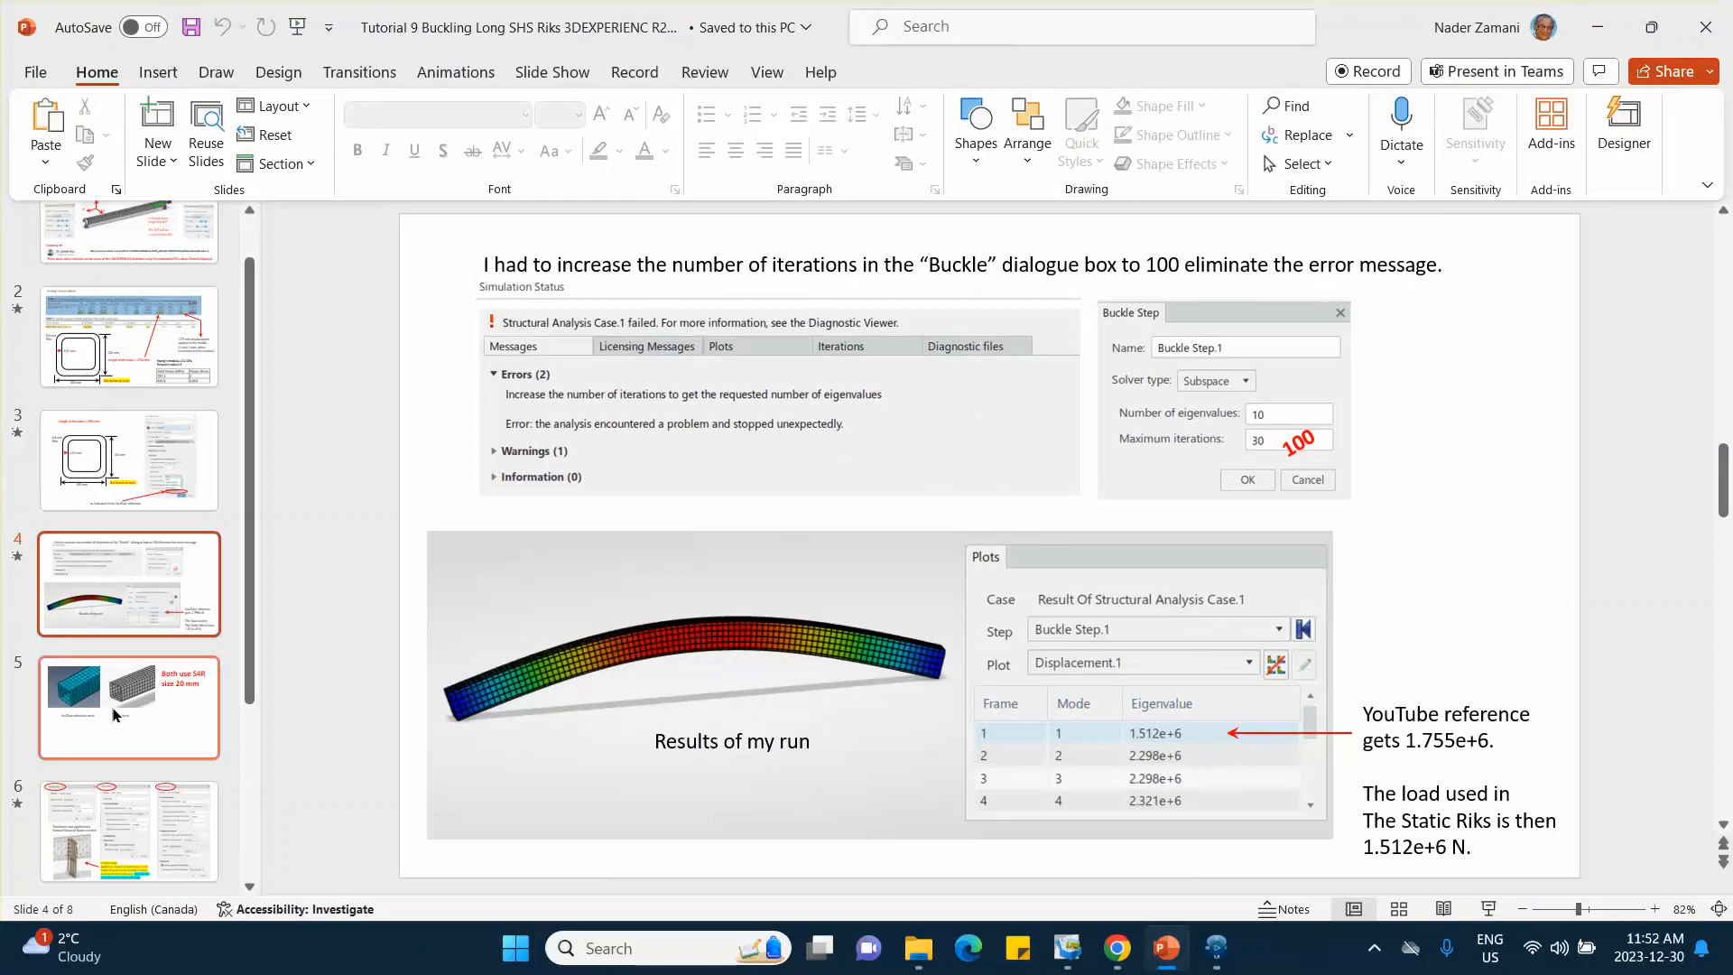
click(167, 724)
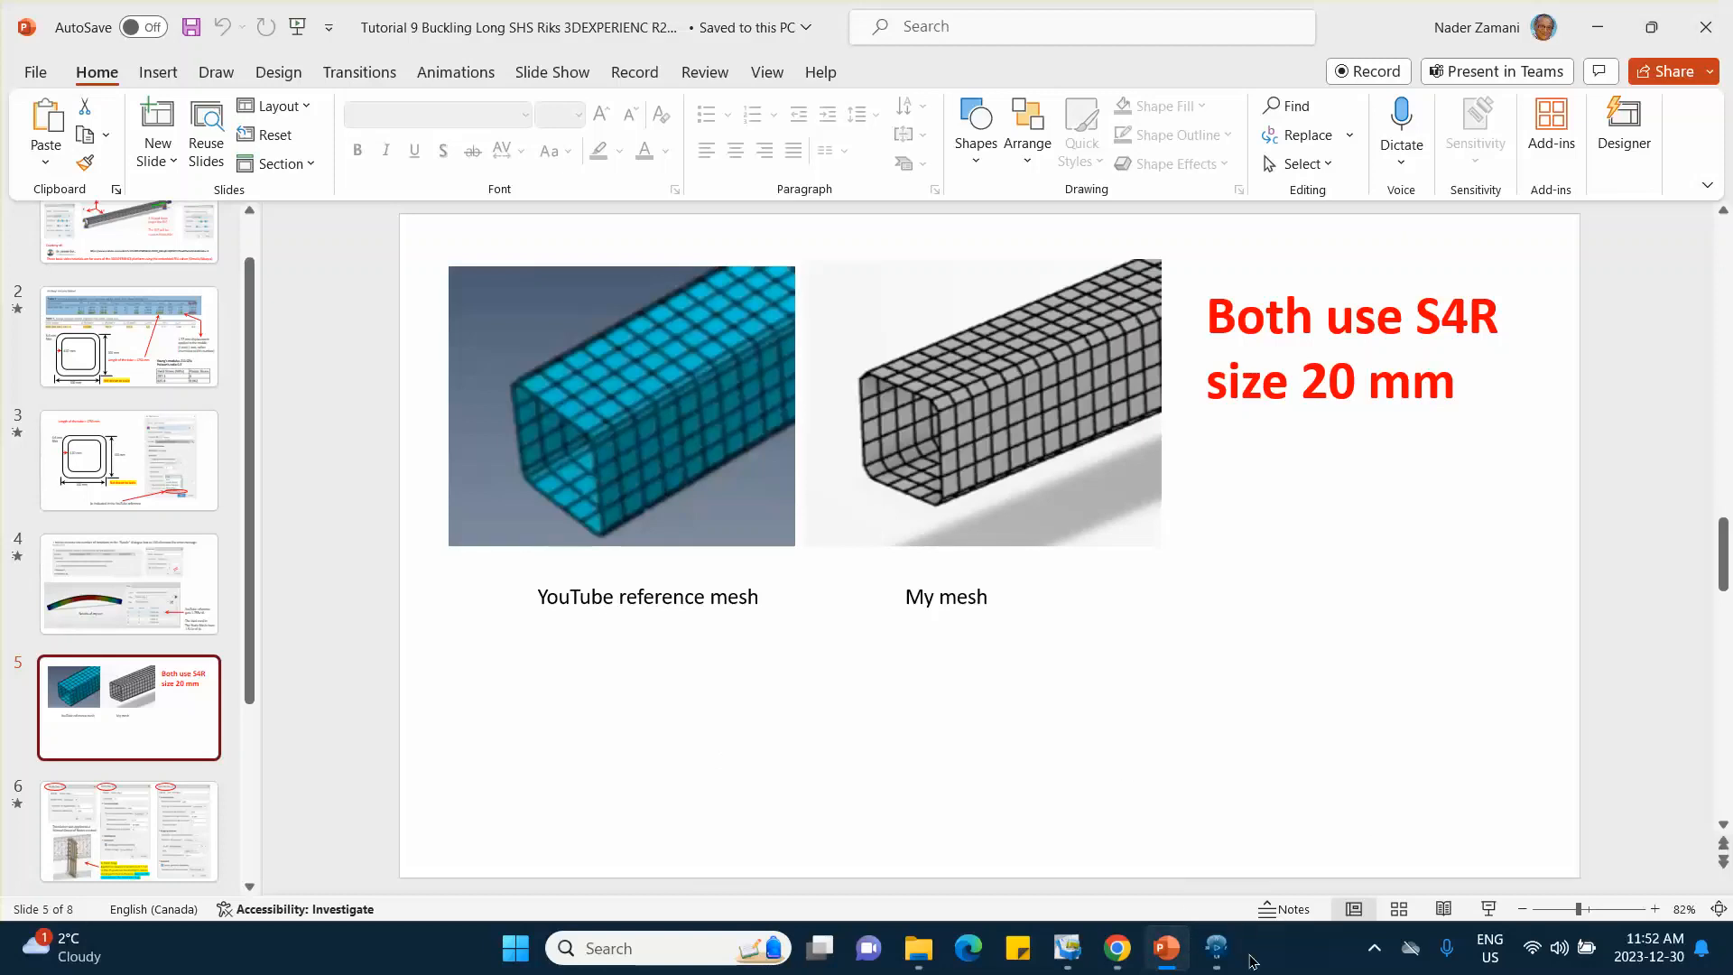
Step: Switch back to 3DEXPERIENCE and show the Base State step results for the Displacement.1 plot
click(1216, 948)
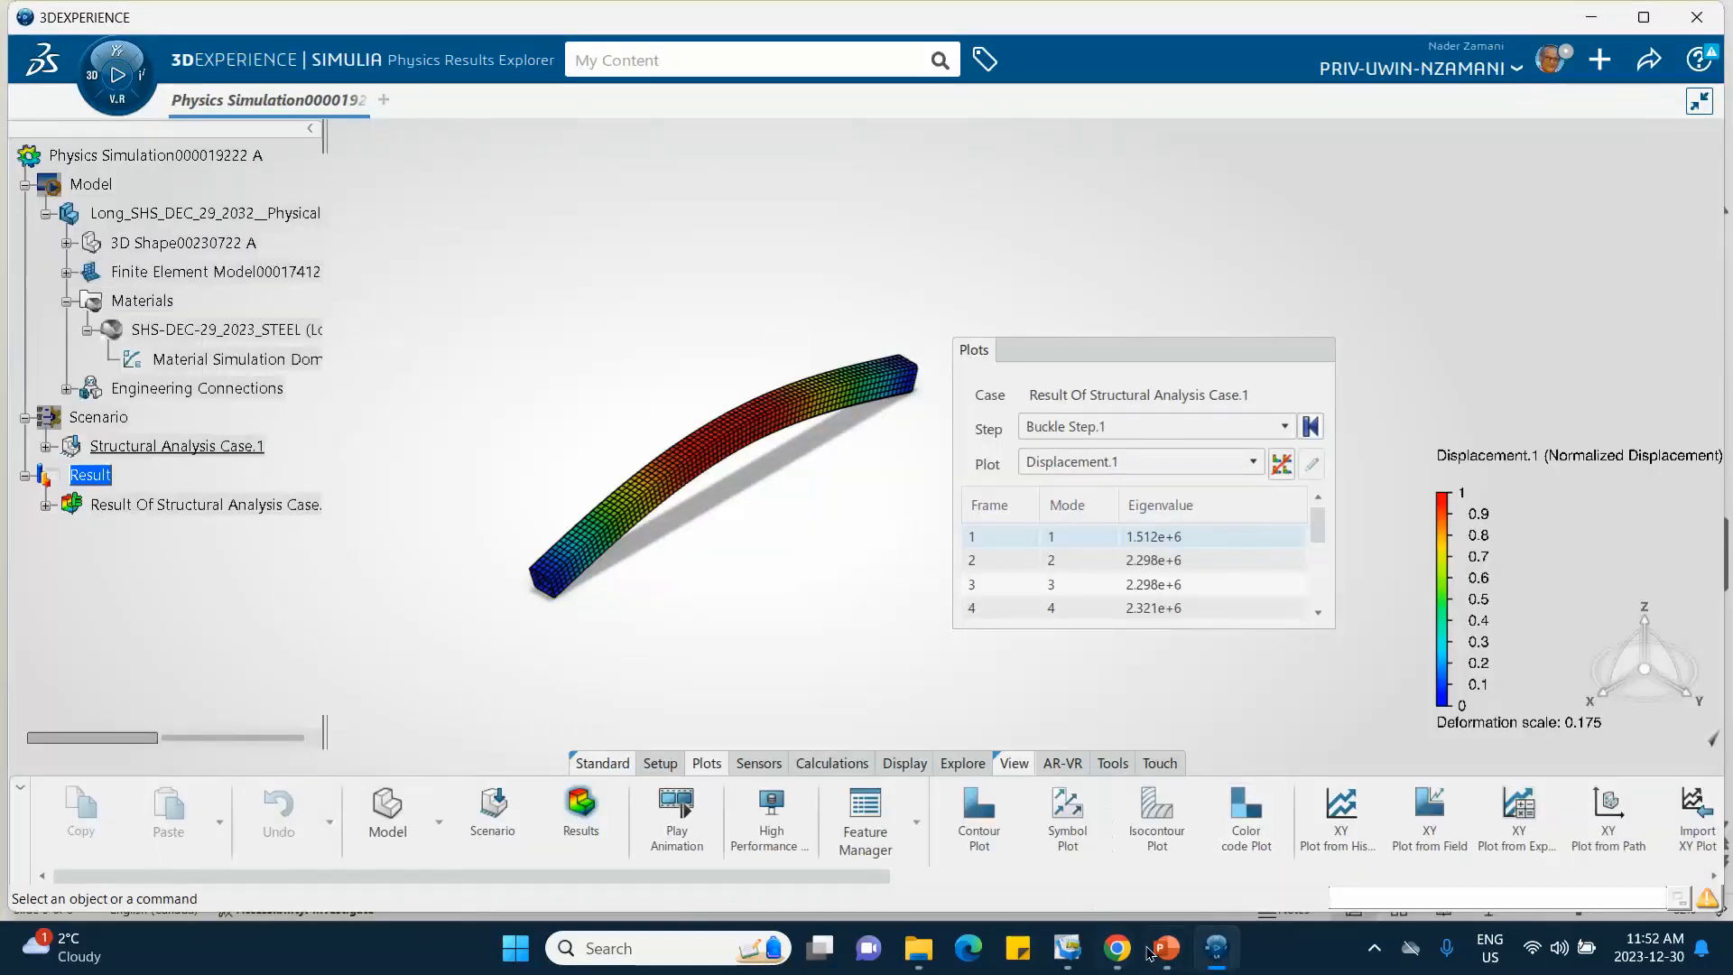
mouse_move(1166, 948)
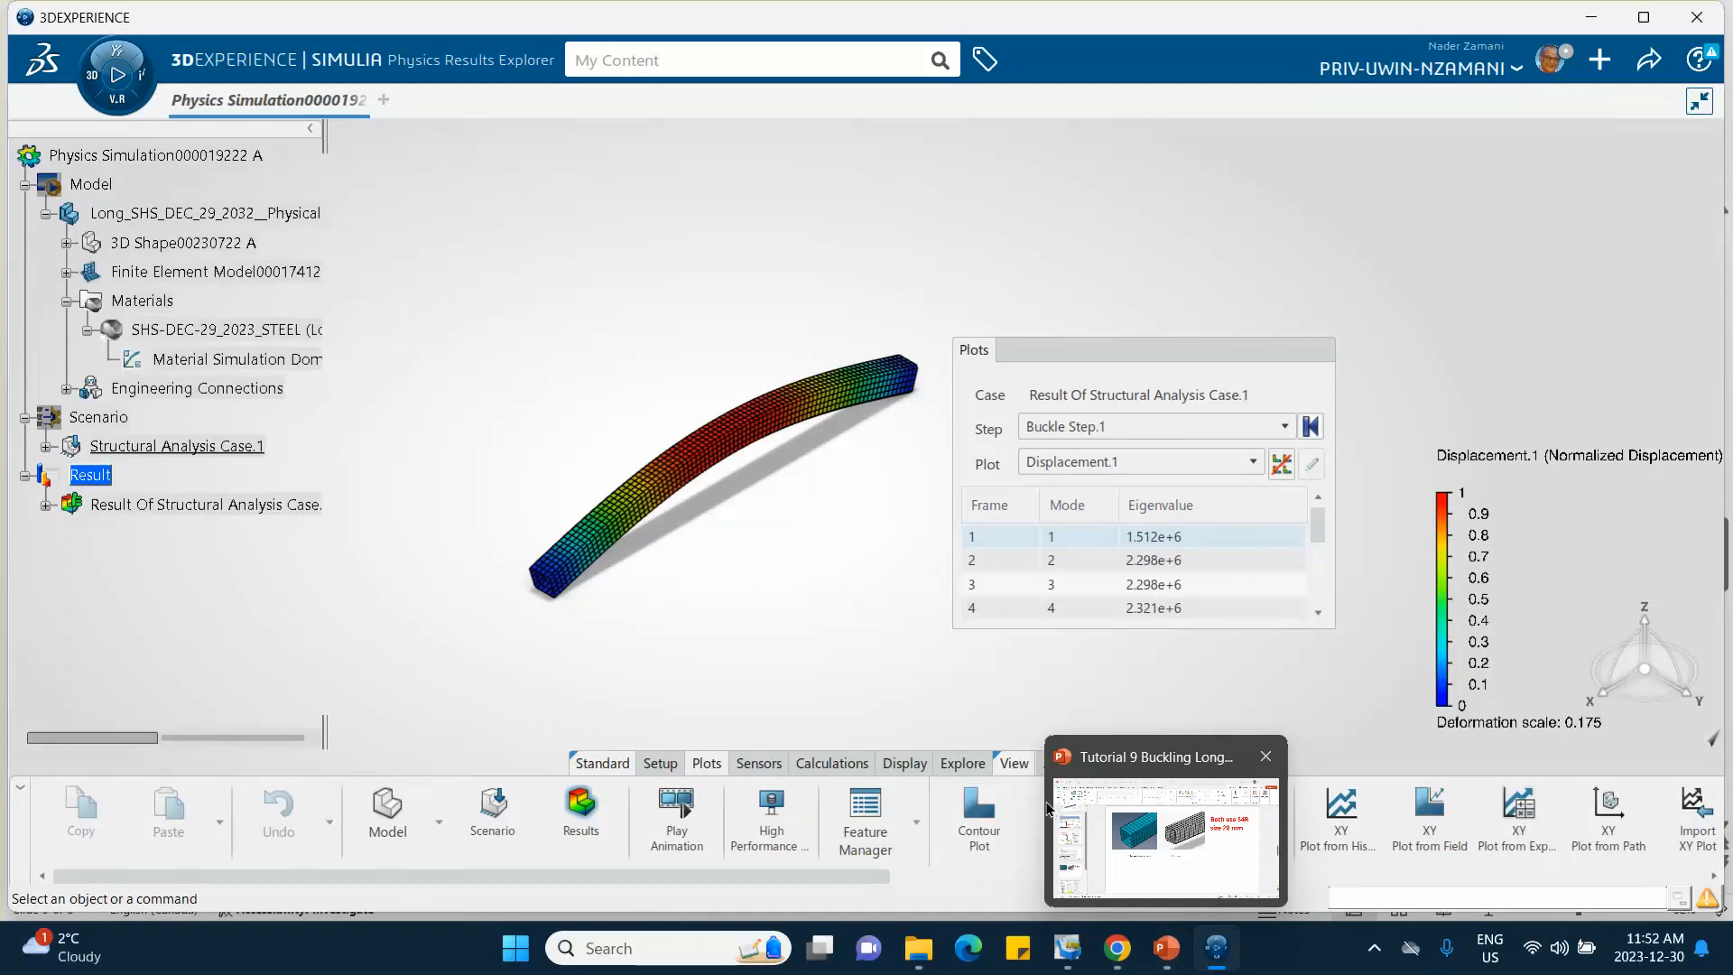
click(1060, 429)
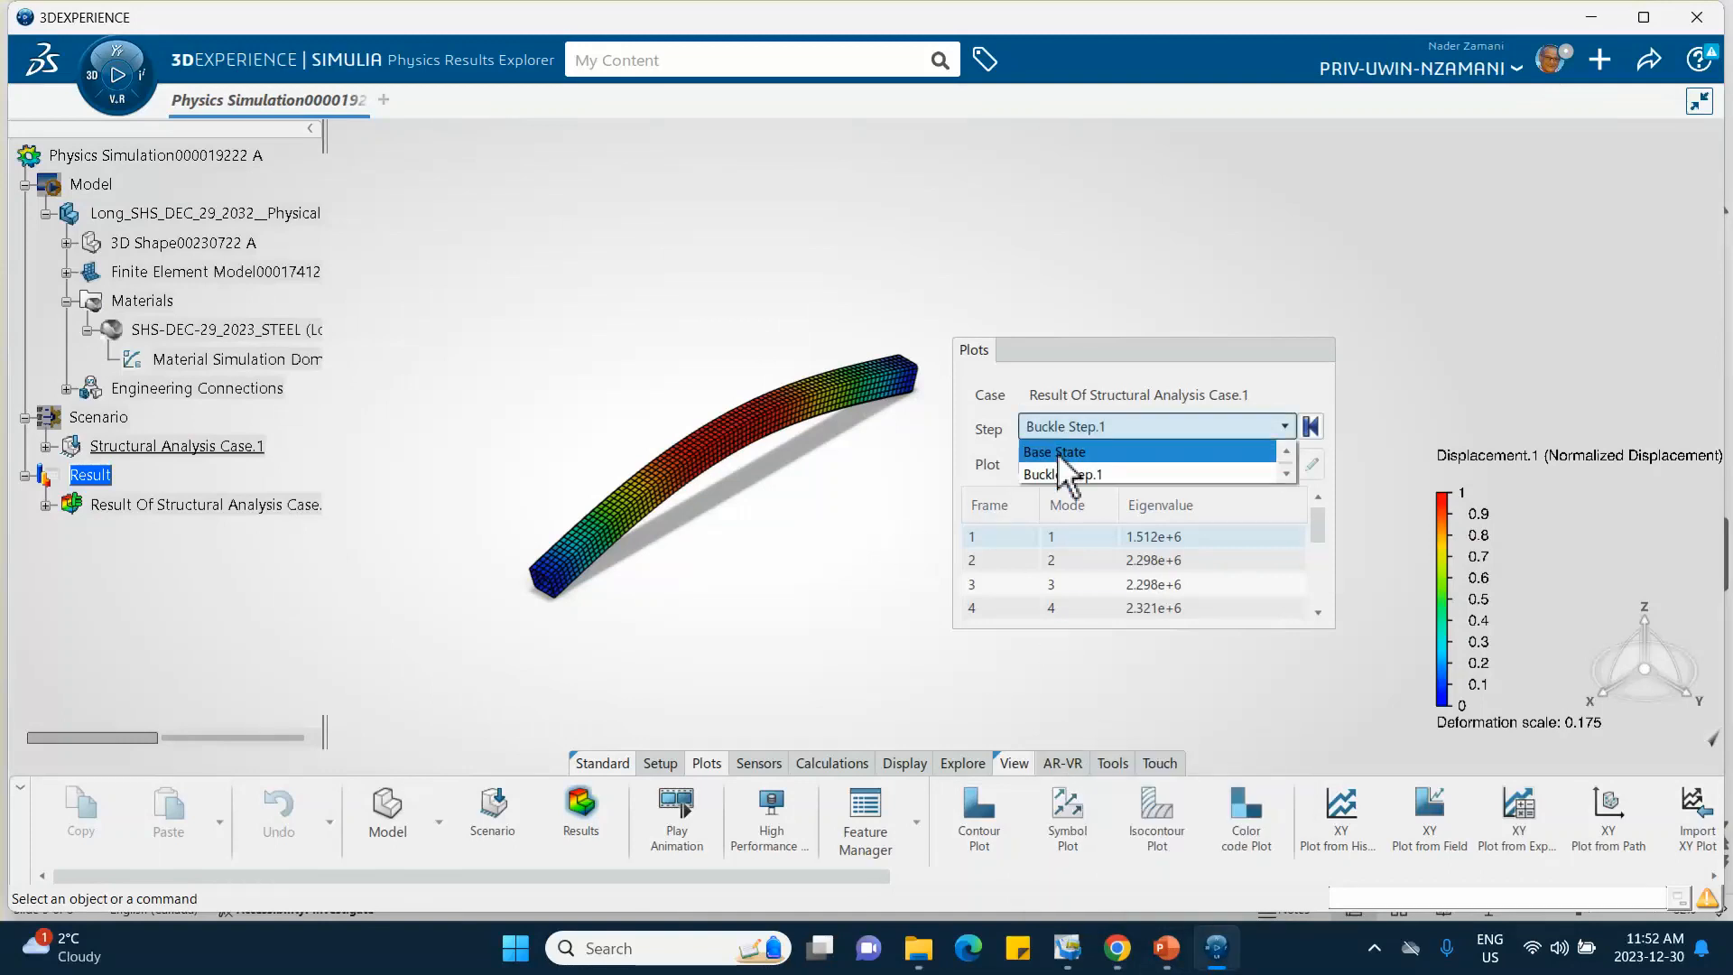
click(1058, 452)
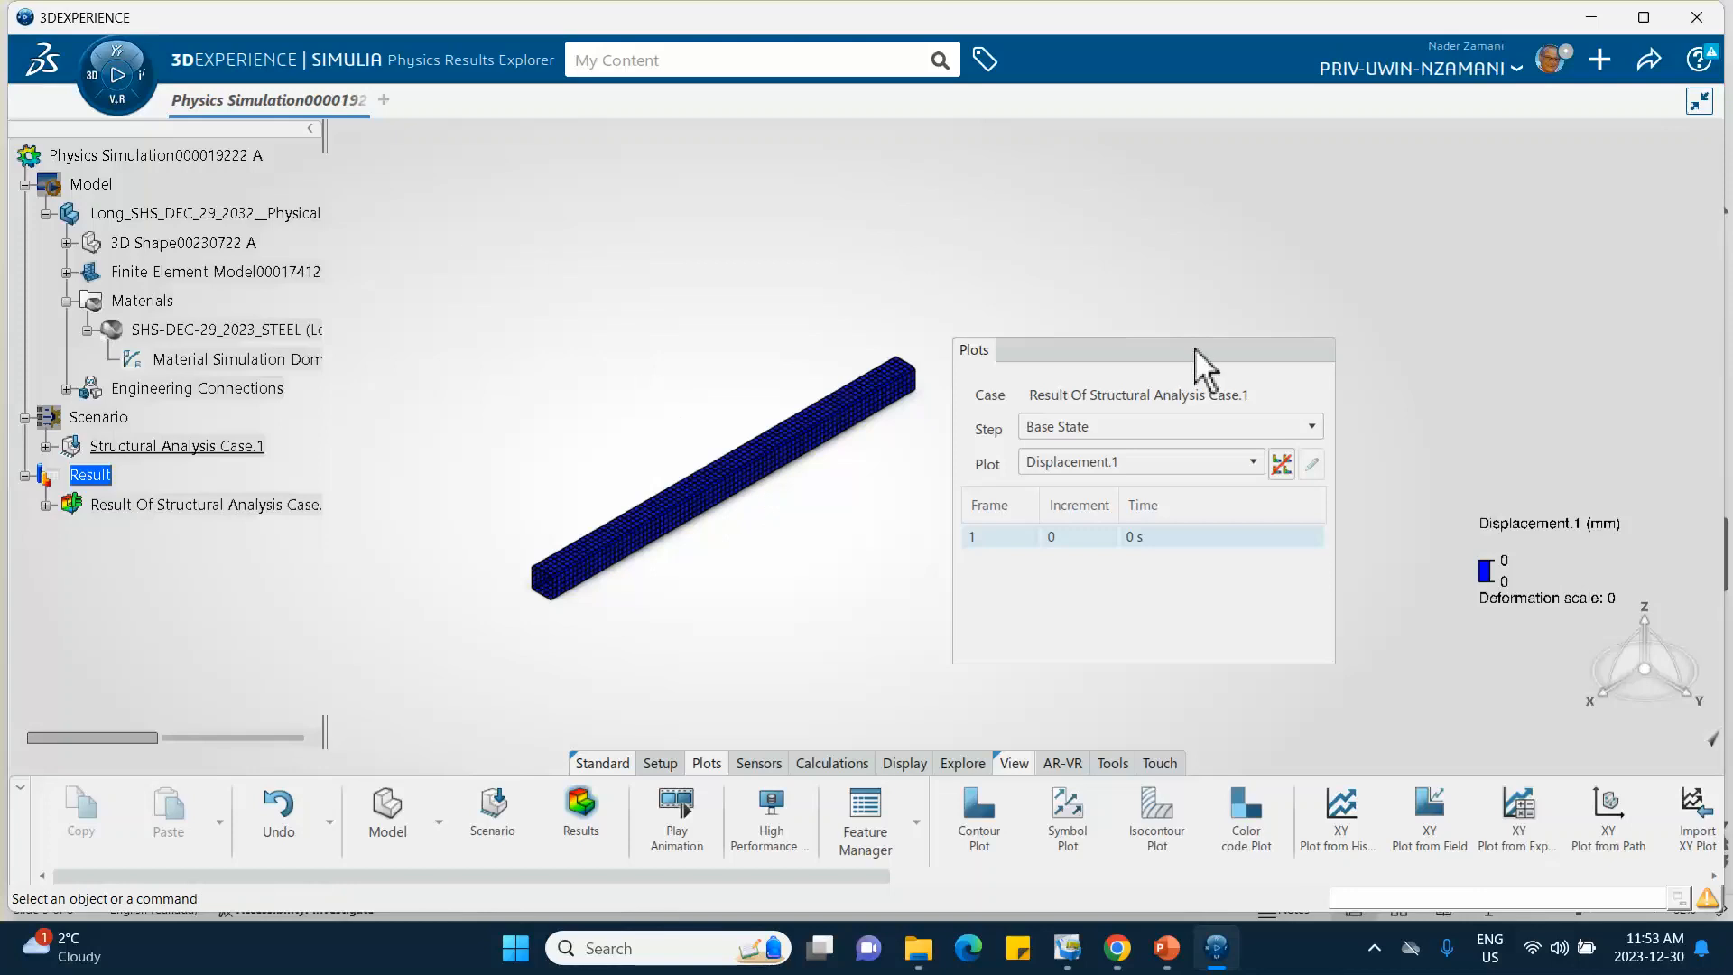
Step: Return to the structural scenario and add a Static Step after the buckle step, expanding its Advanced options
click(495, 829)
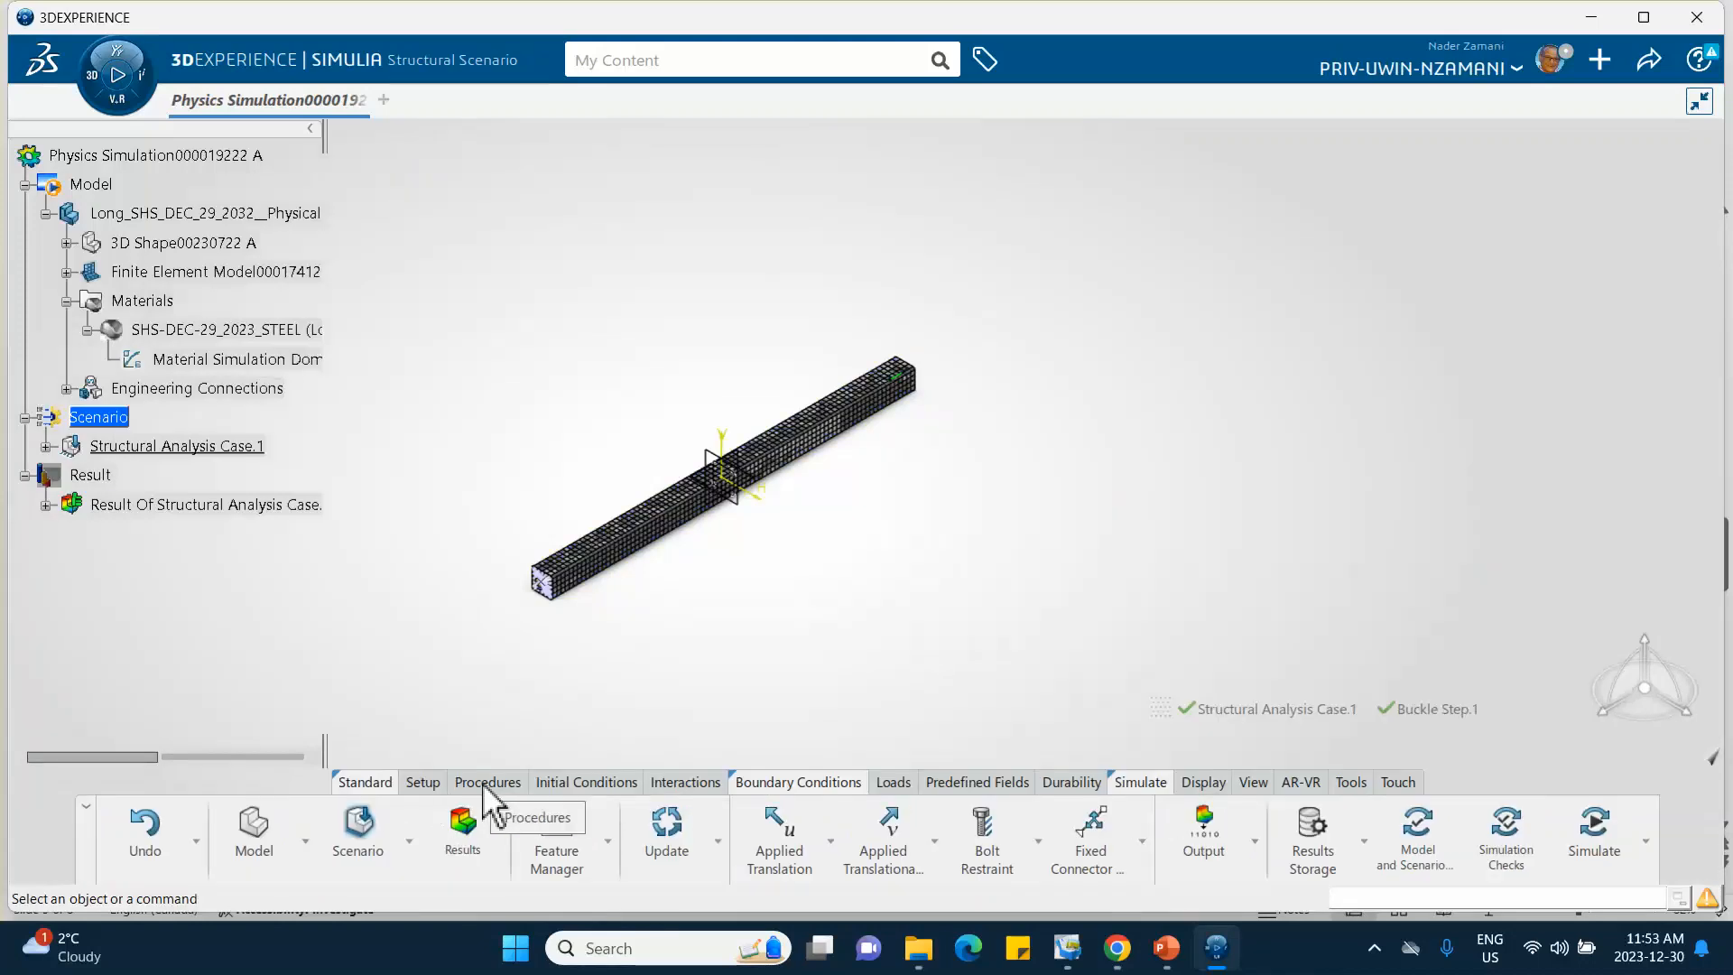
click(488, 782)
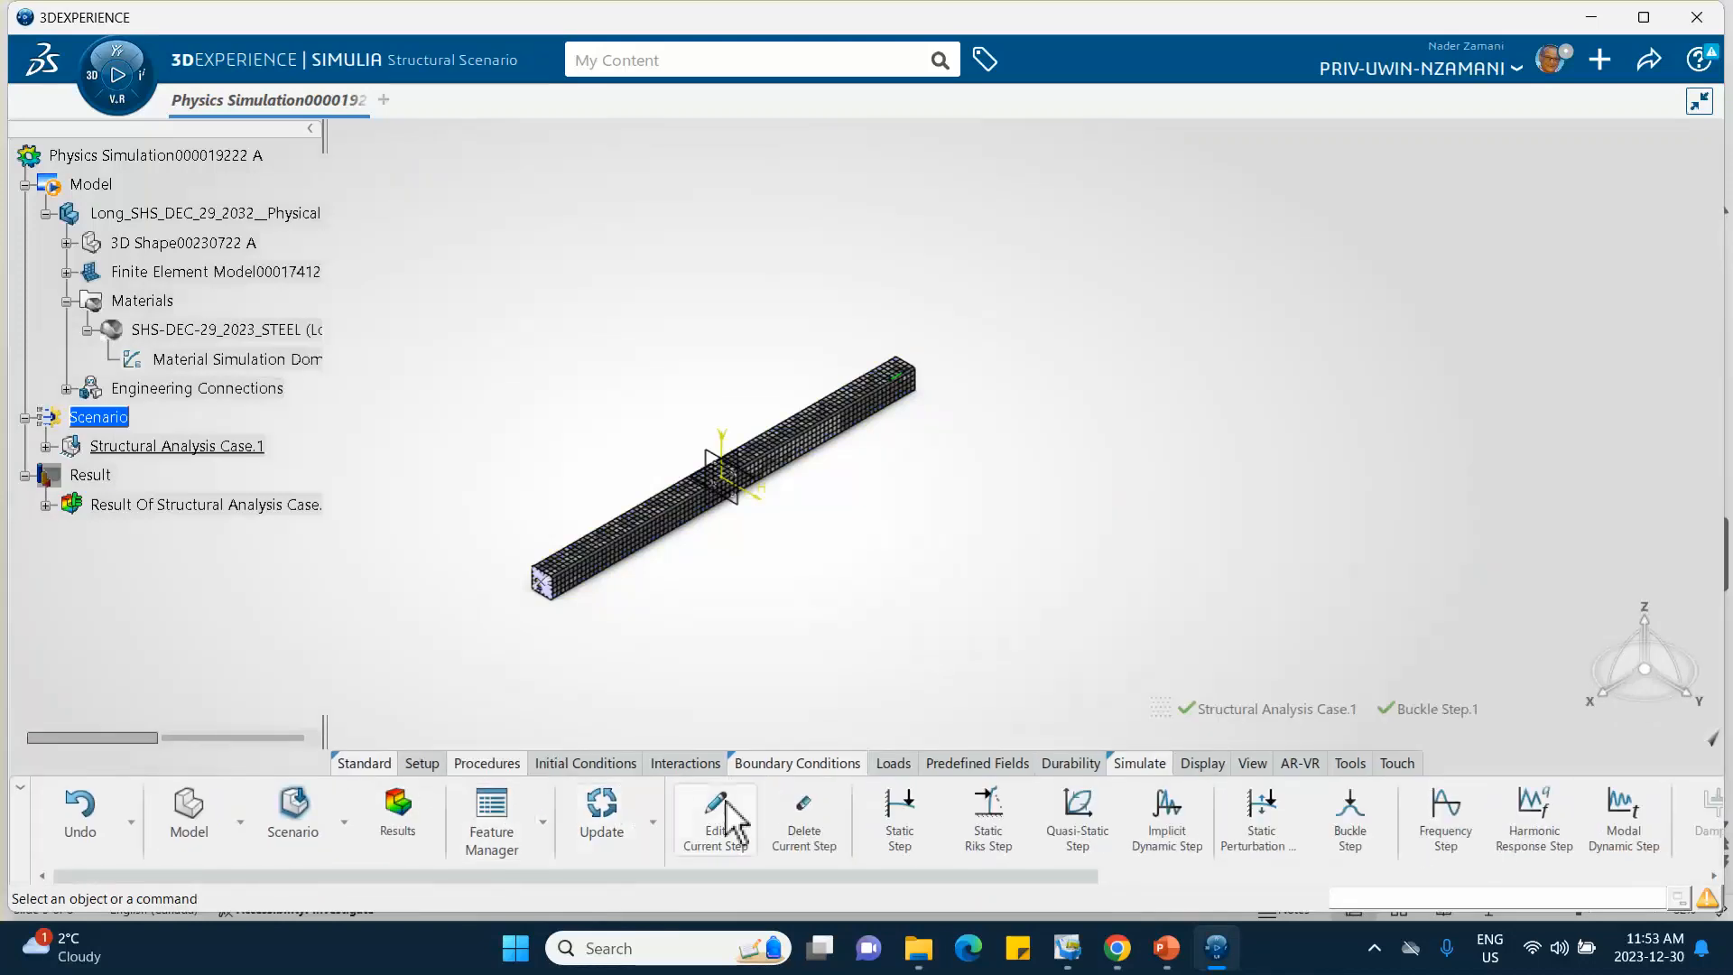
click(898, 836)
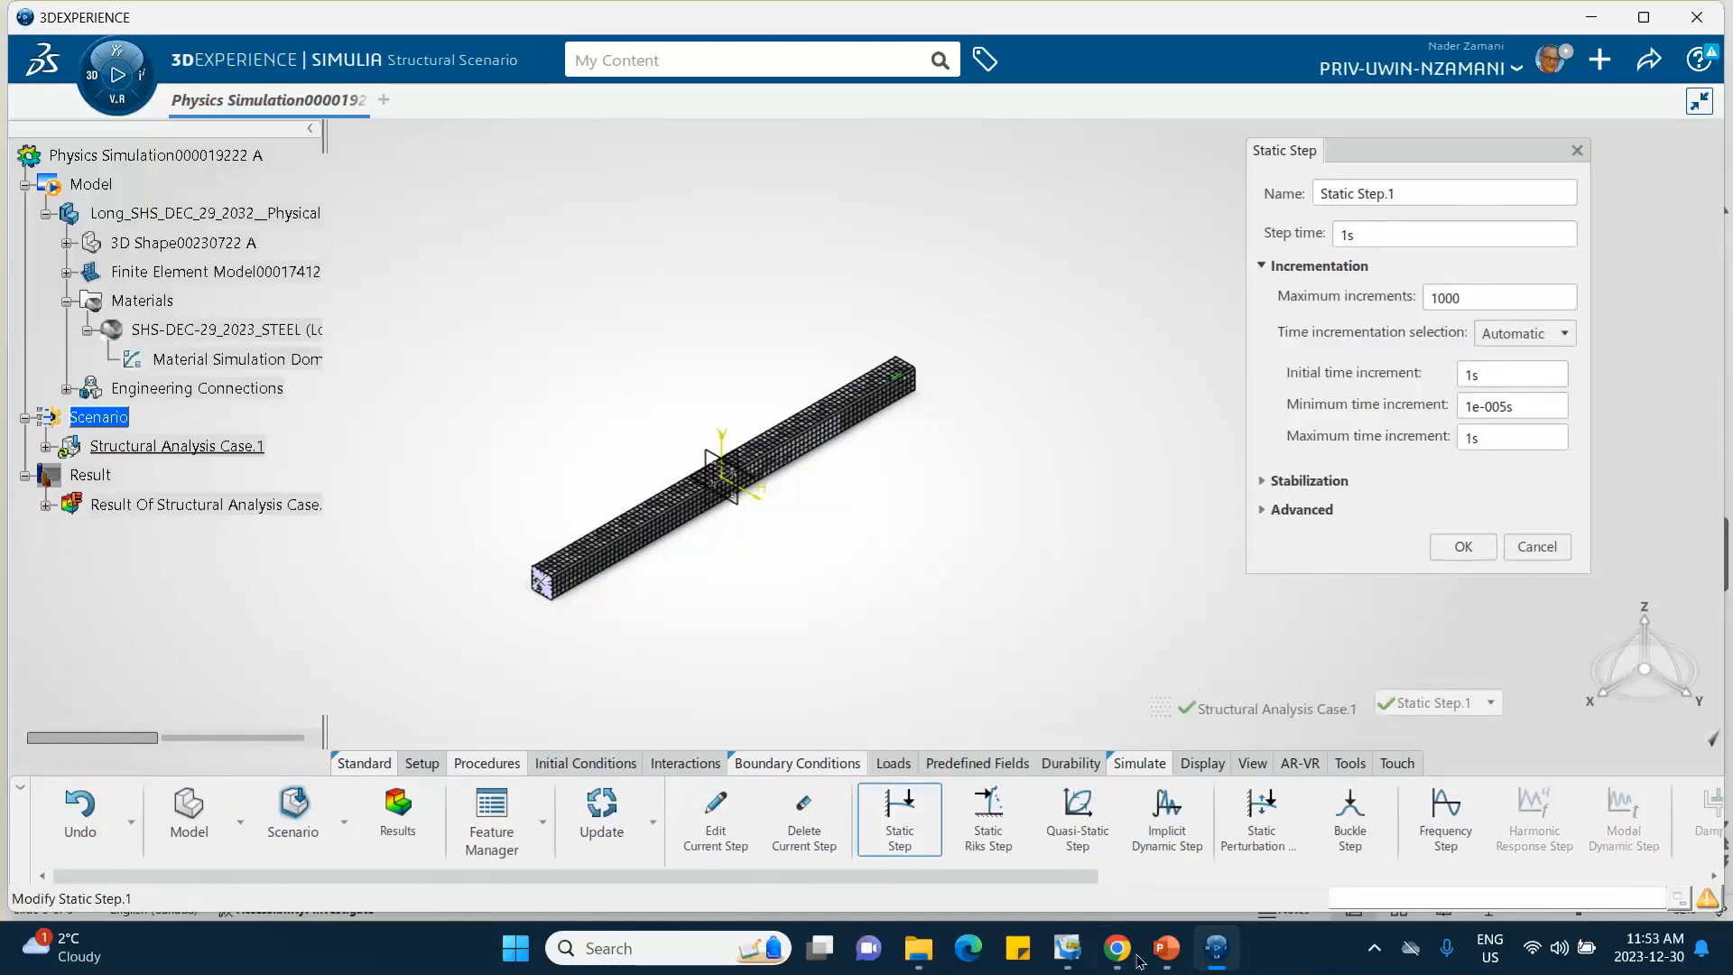
click(1262, 511)
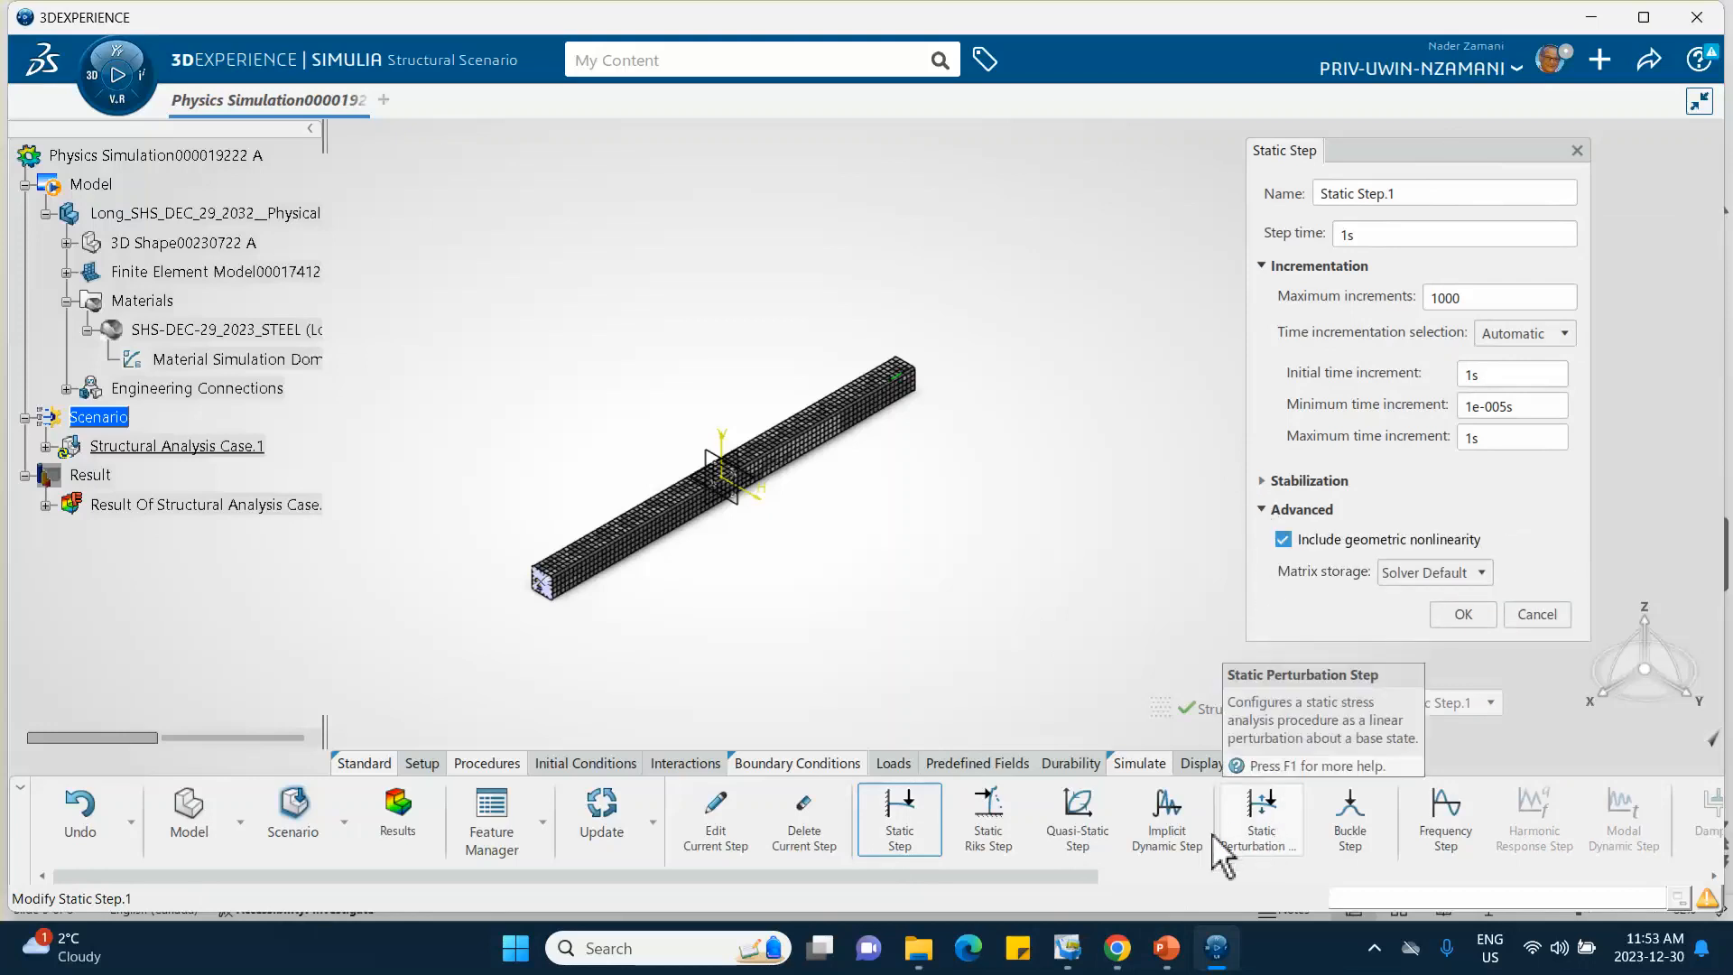
Step: Check the Static Step settings on slide 6 in PowerPoint, then set the initial time increment to 0.1 s and confirm the step
click(1164, 946)
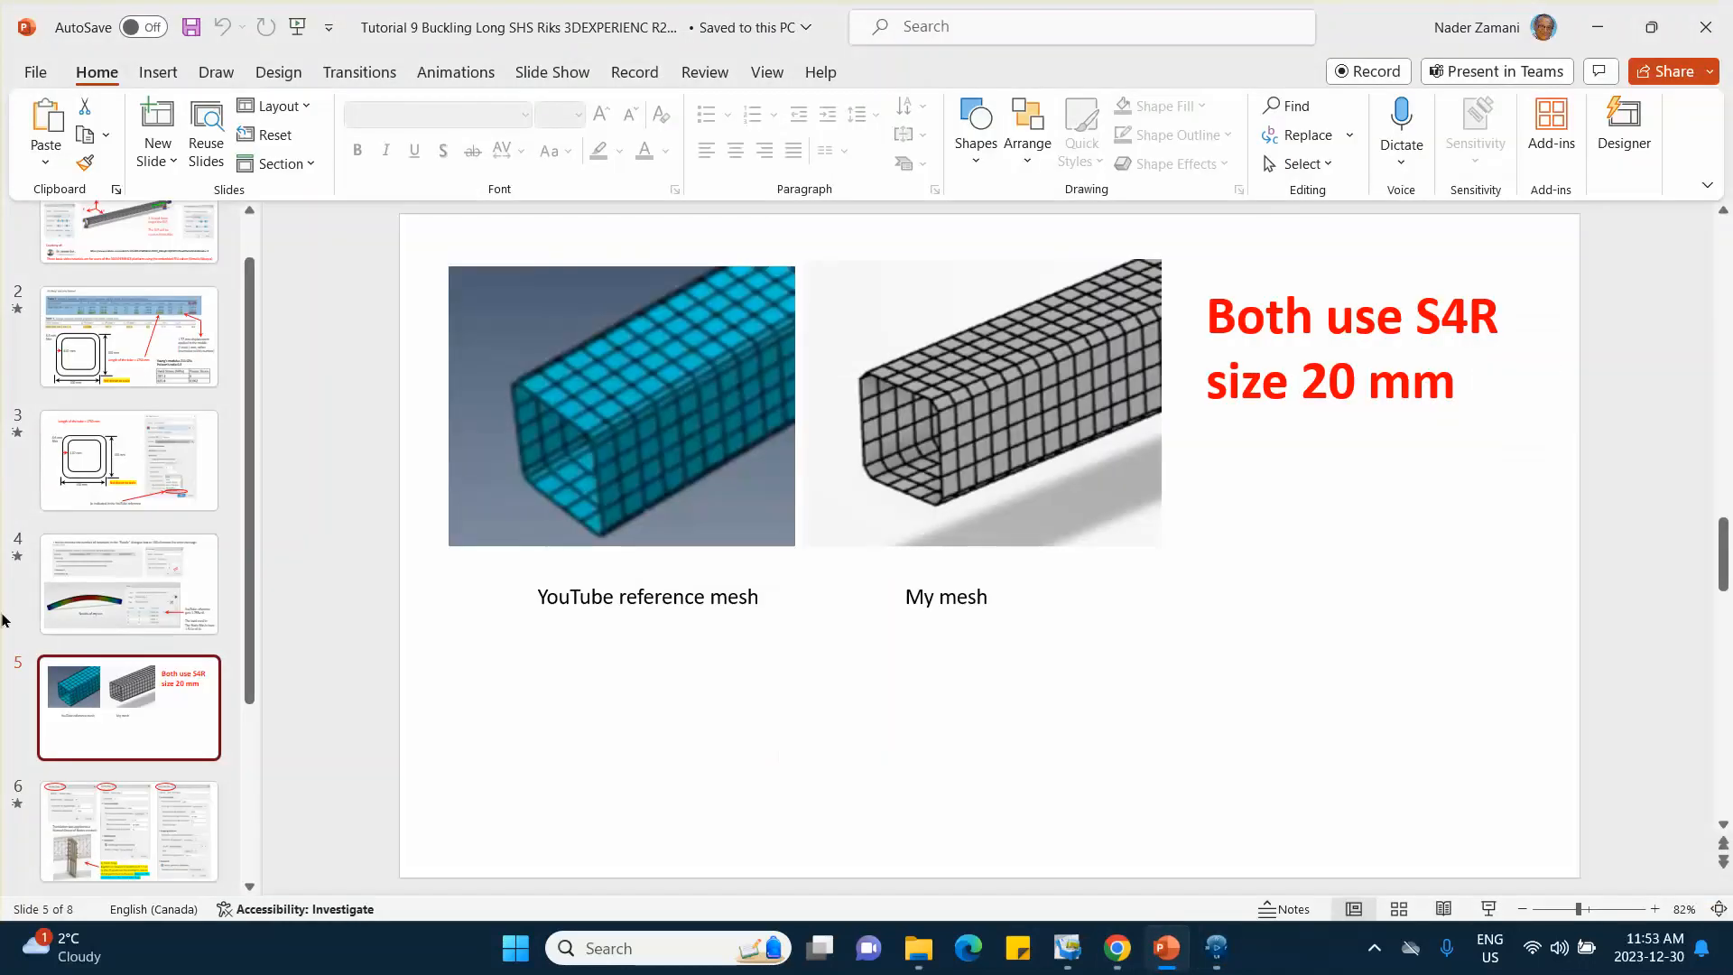
click(118, 817)
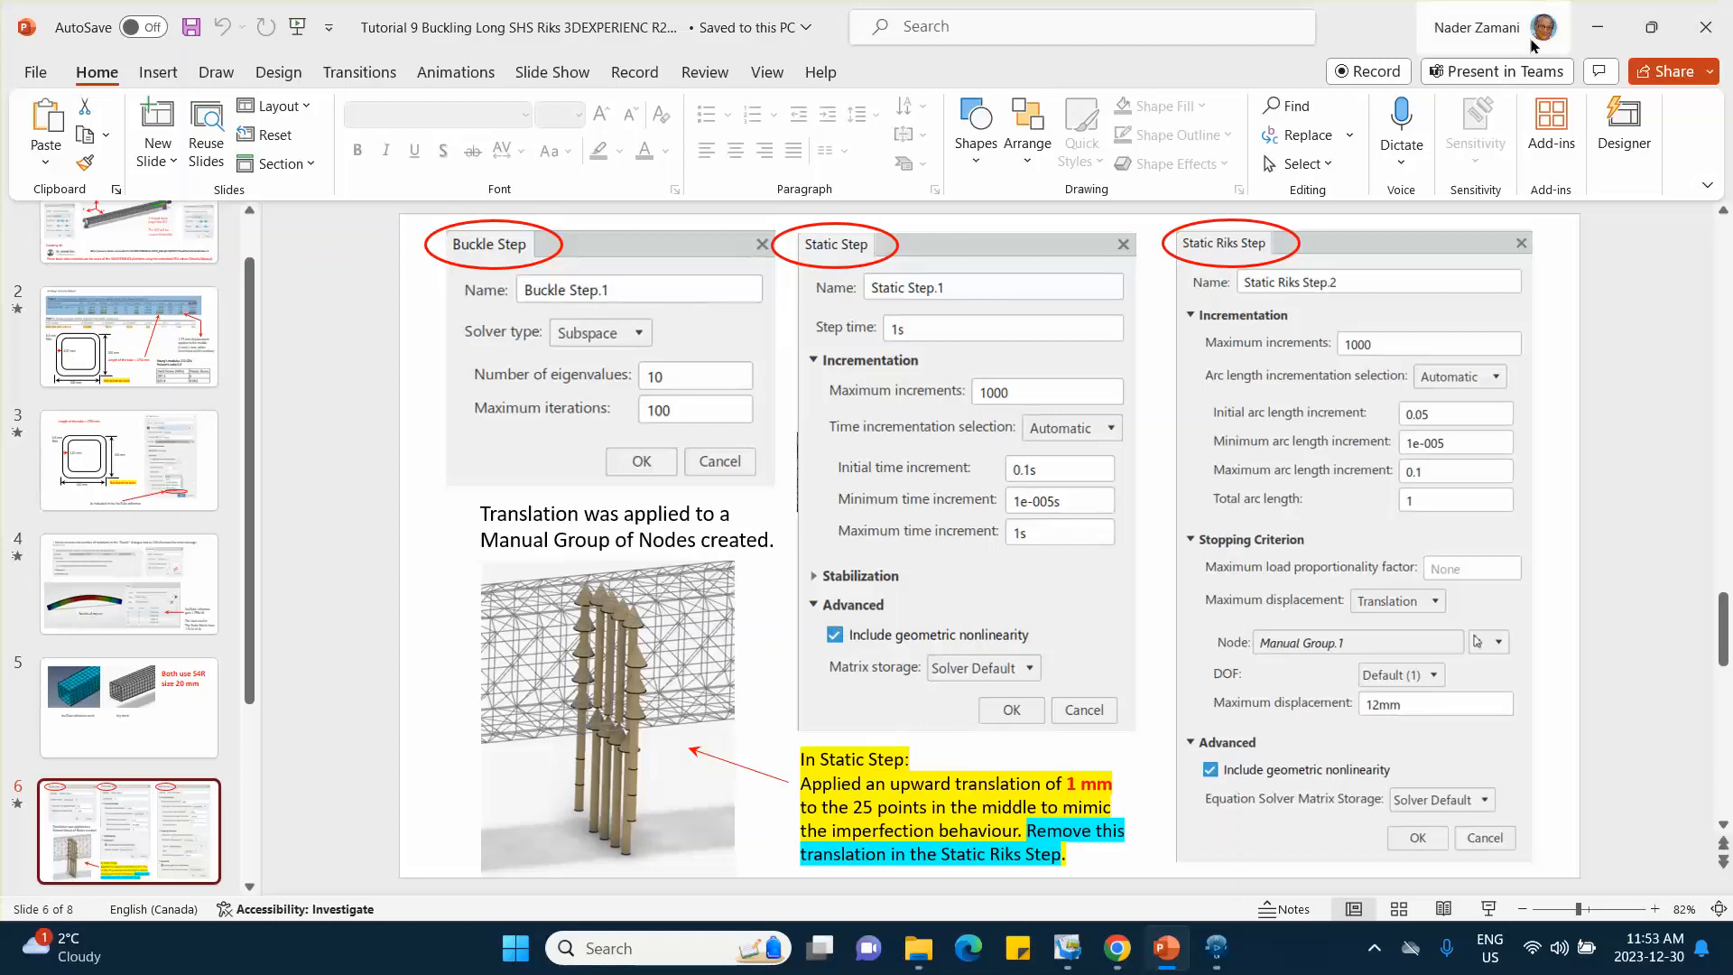
click(1593, 30)
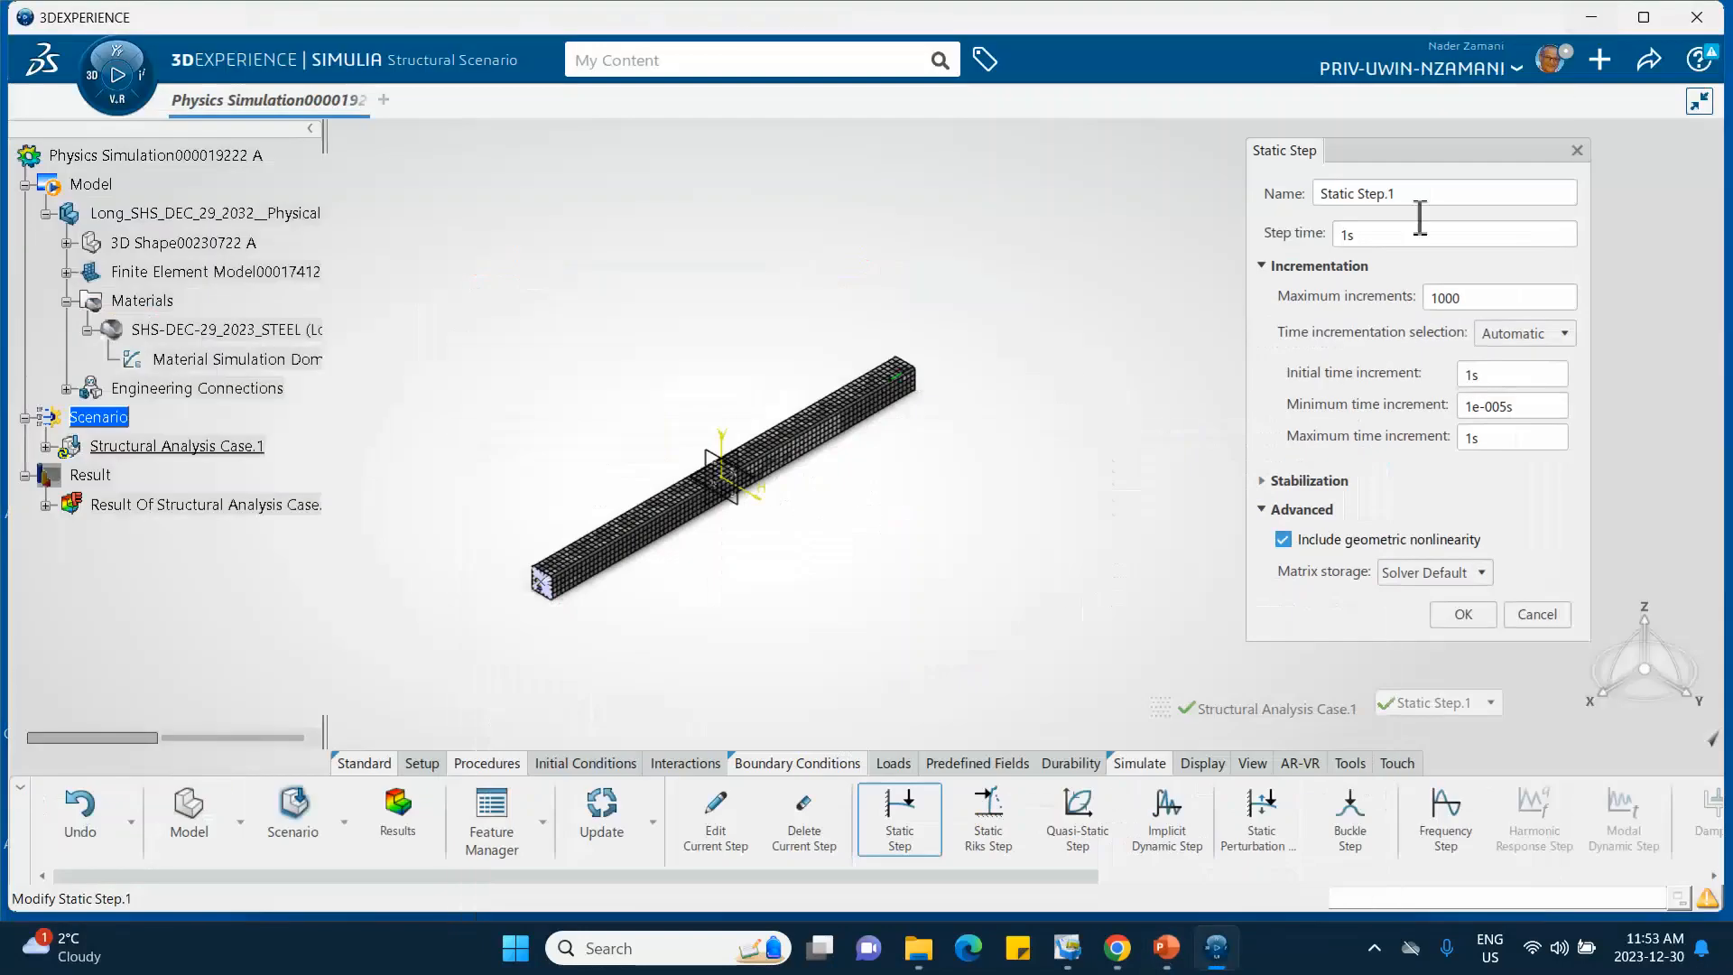
double_click(1481, 374)
click(1455, 614)
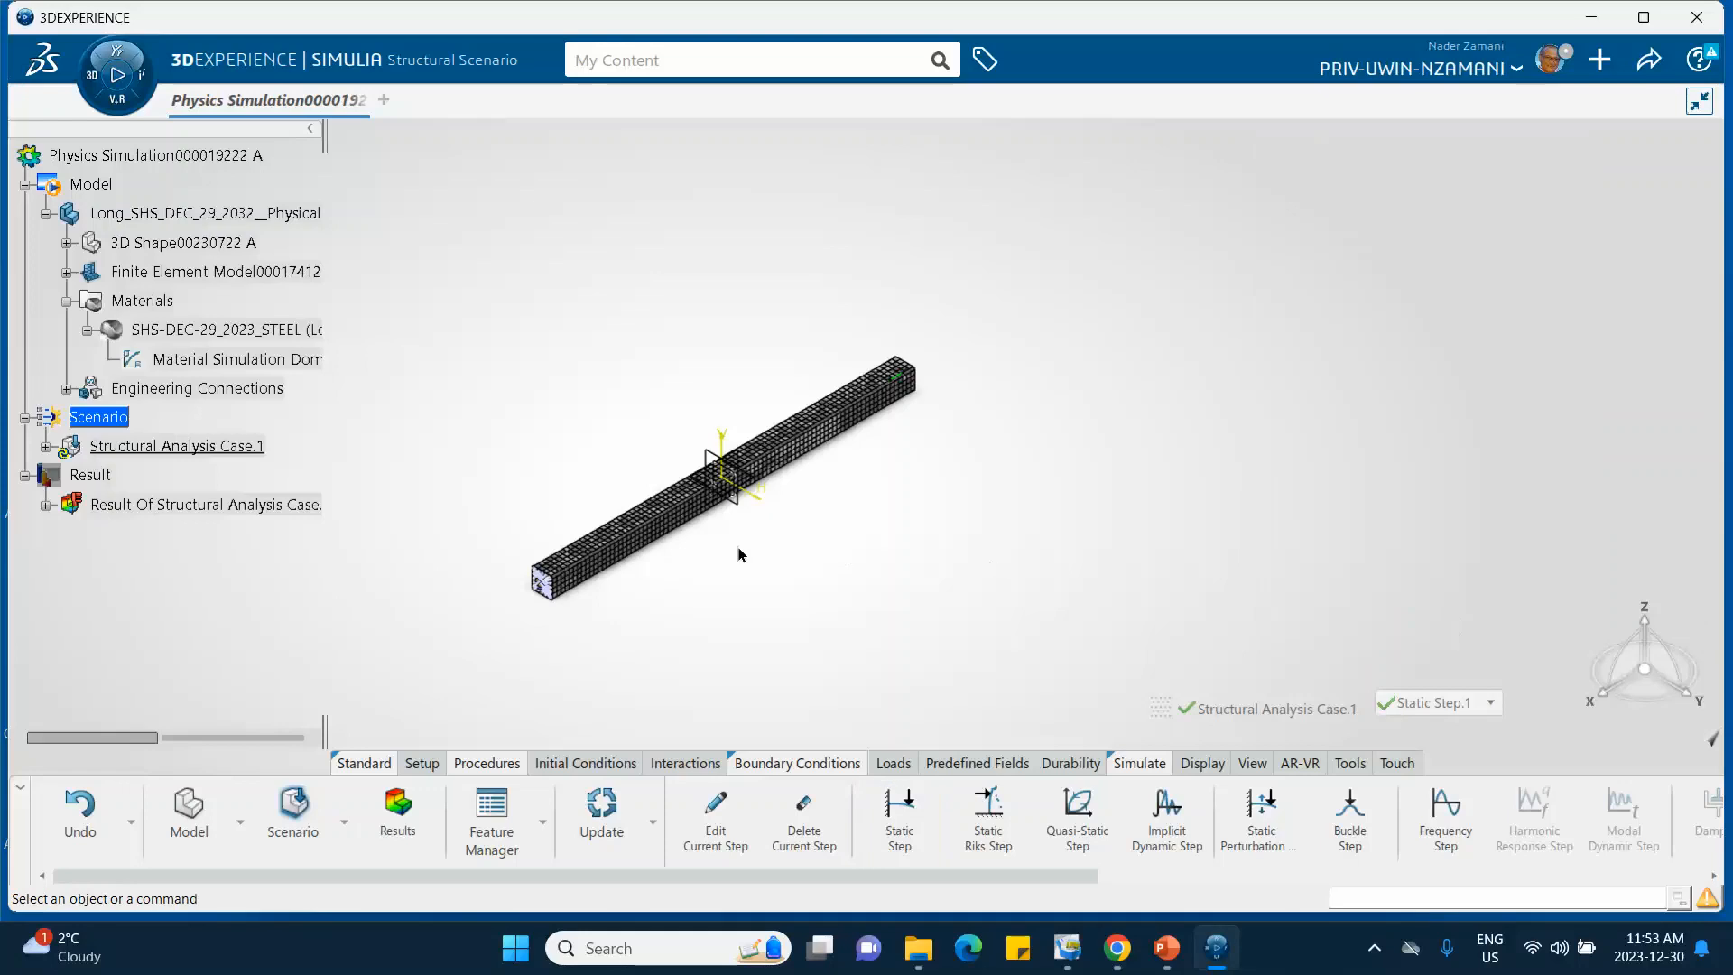
Step: Examine the contents of Structural Analysis Case.1 and Static Step.1 in the tree and the beam's coupled end
click(46, 449)
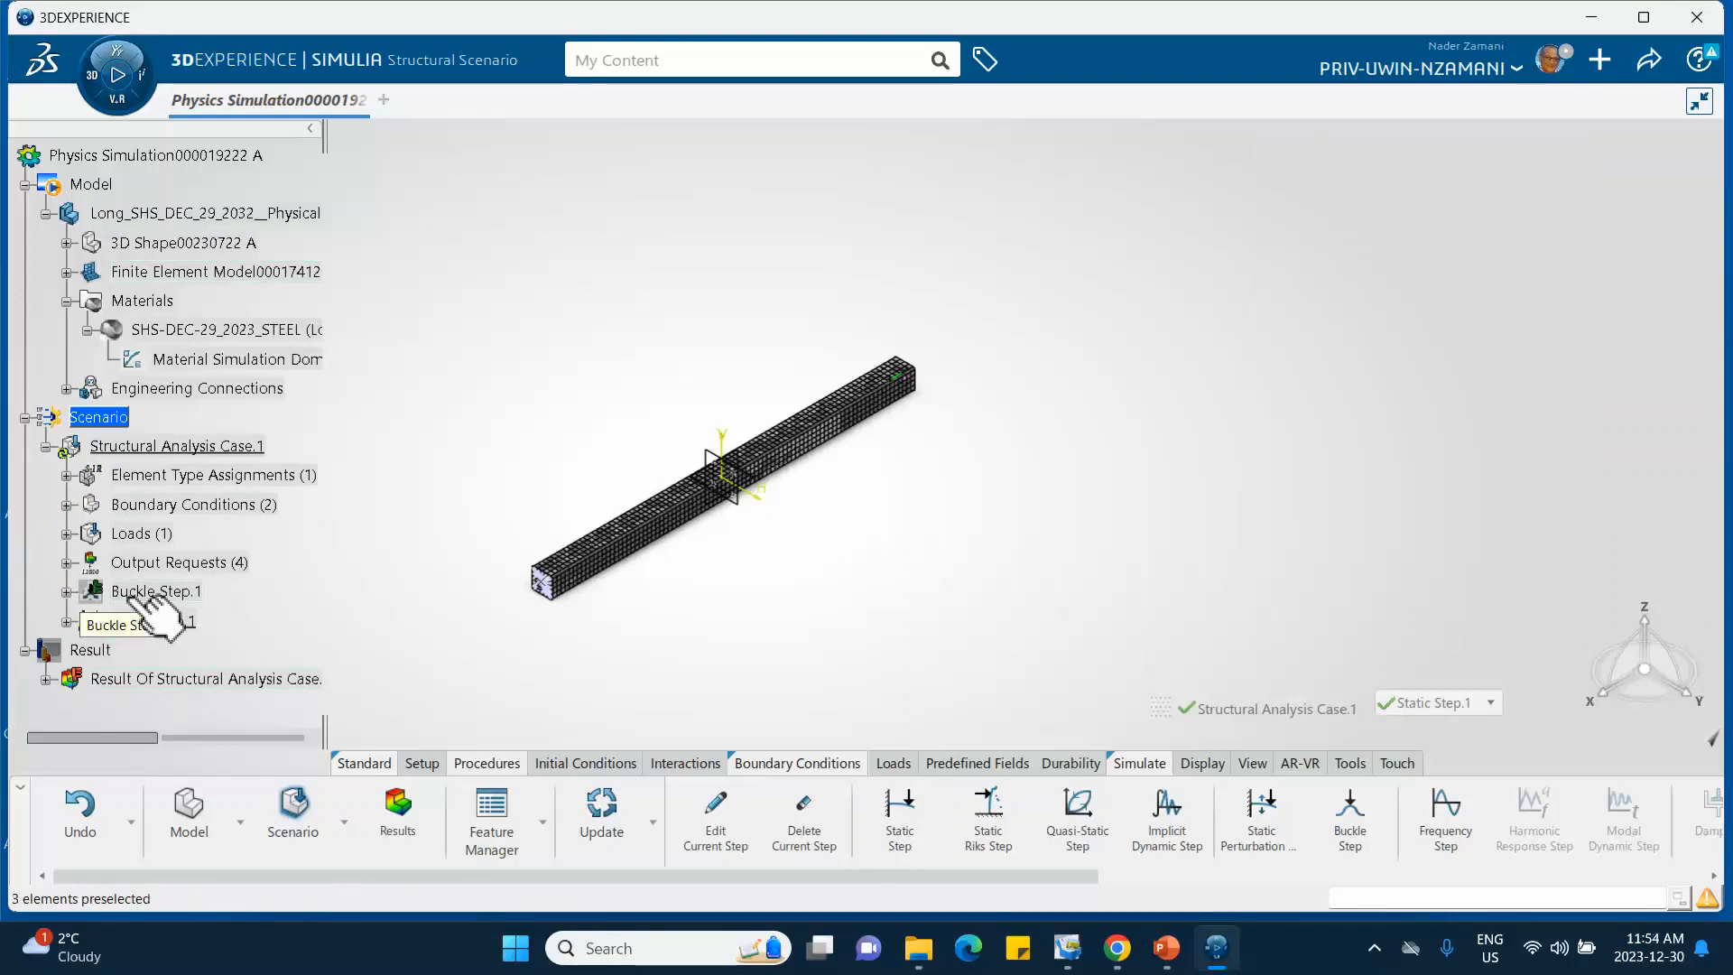
click(66, 623)
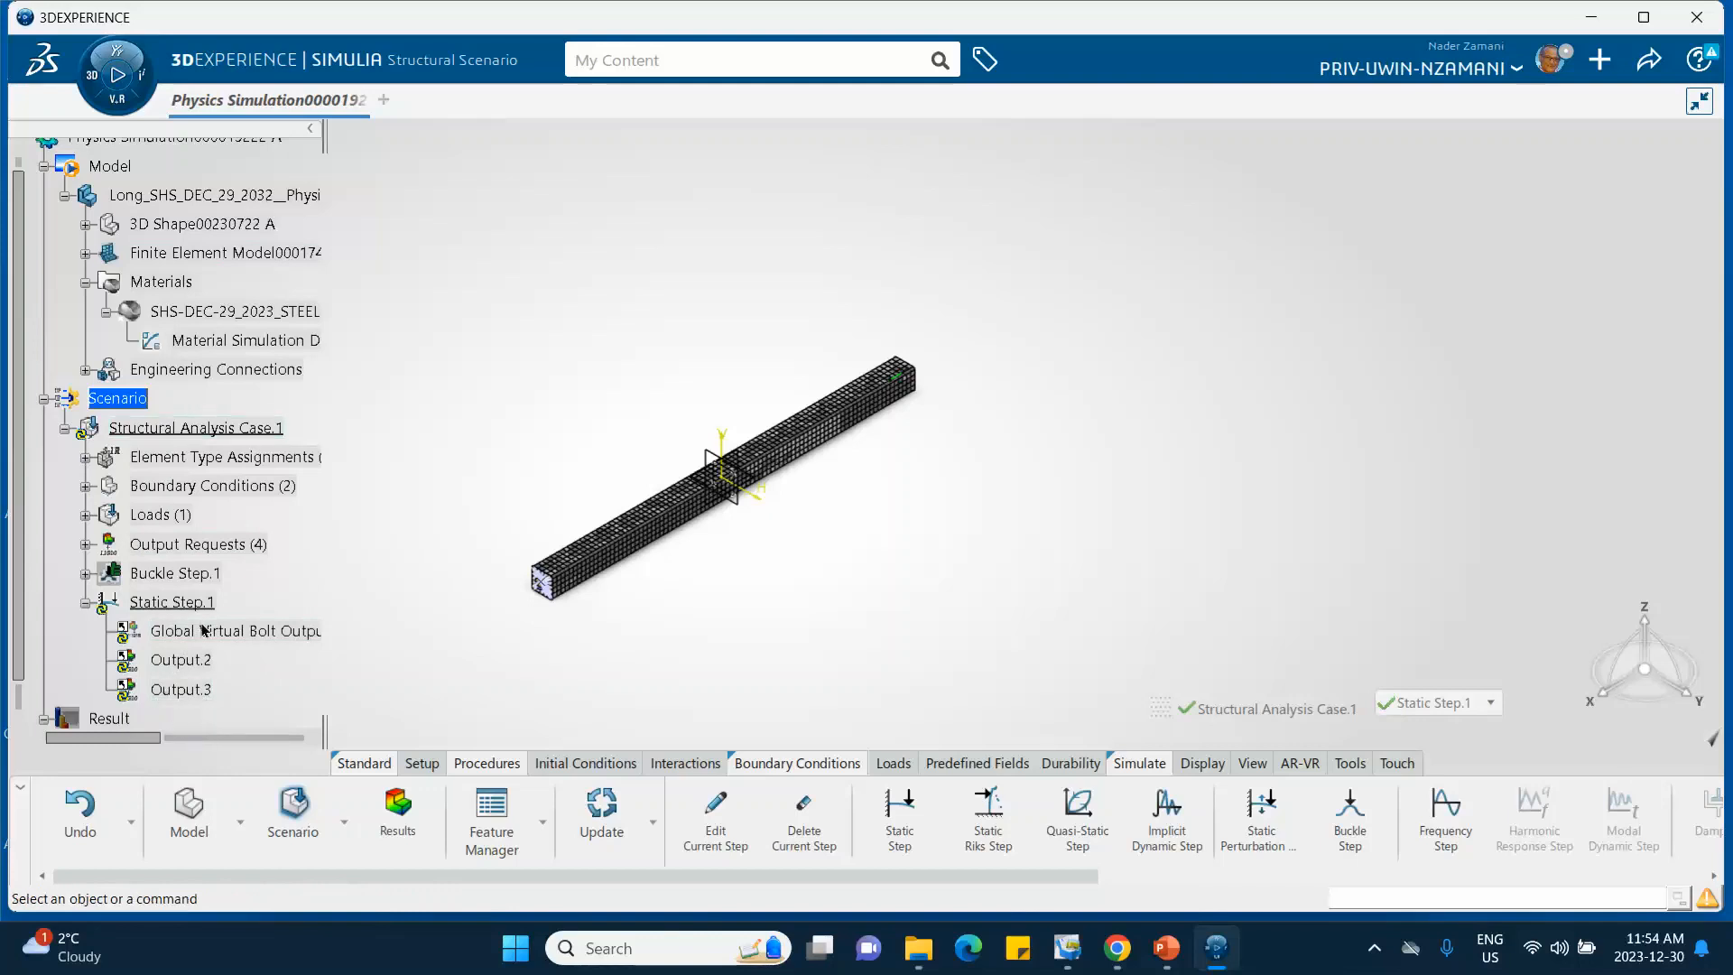
middle_drag(402, 498, 721, 349)
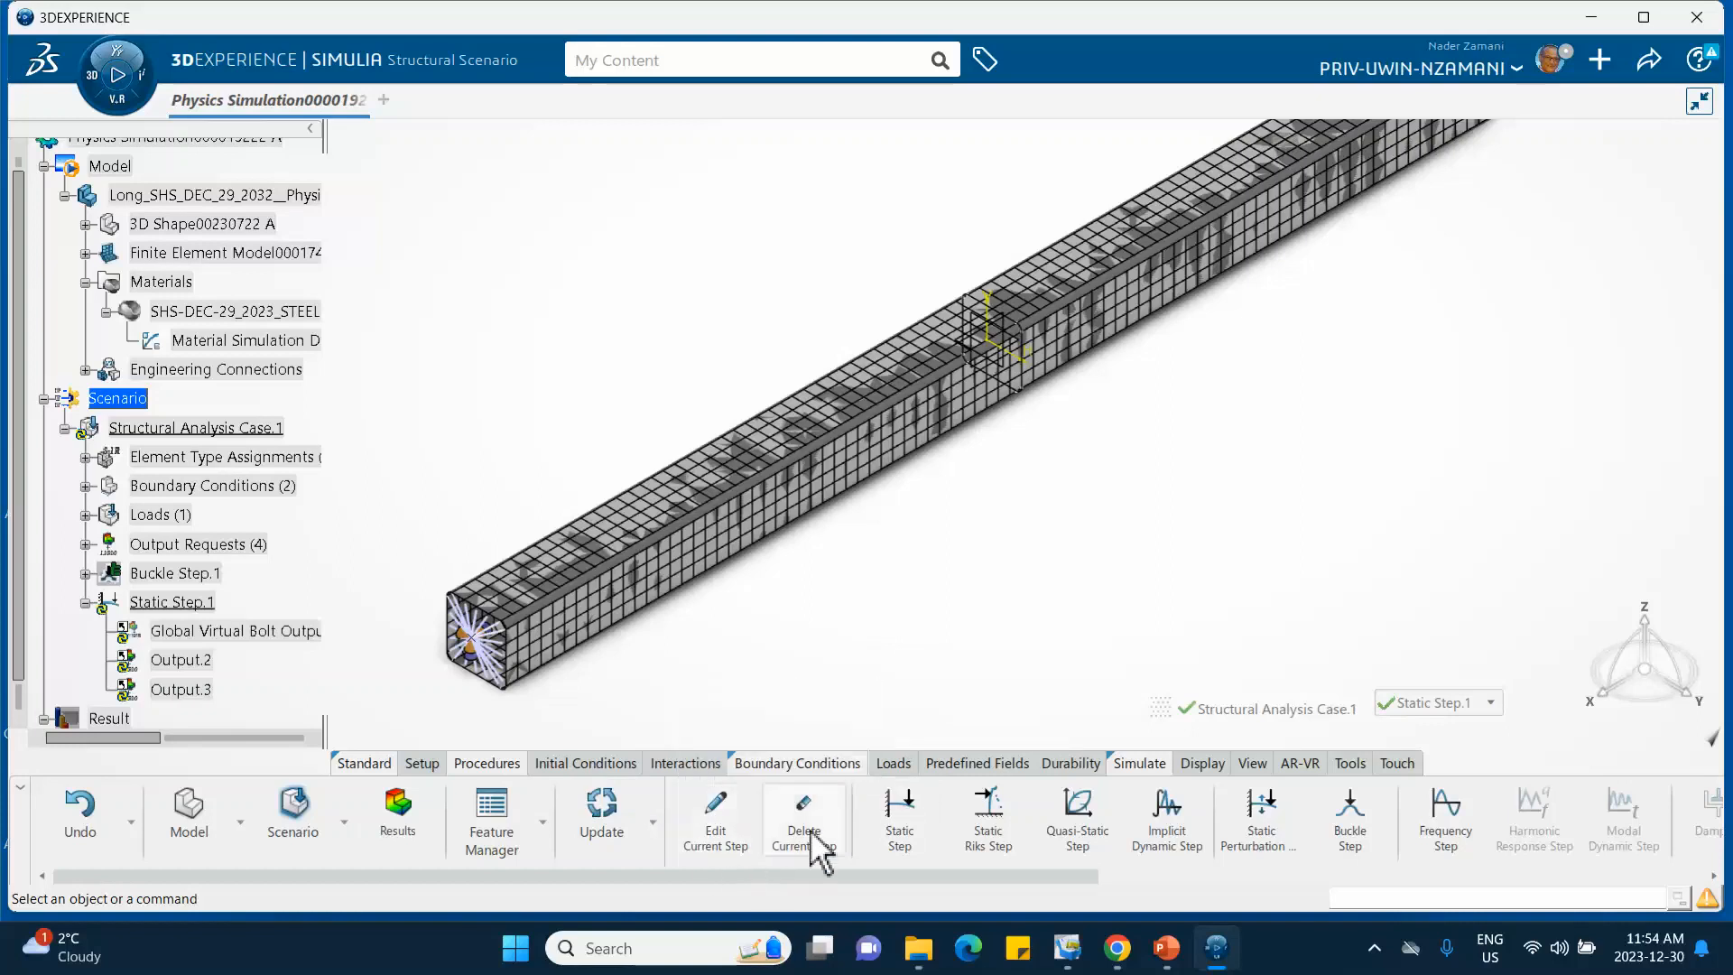
Step: Add a Fixed Displacement to Static Step.1 with the fixed end coupling connection as its support
click(783, 770)
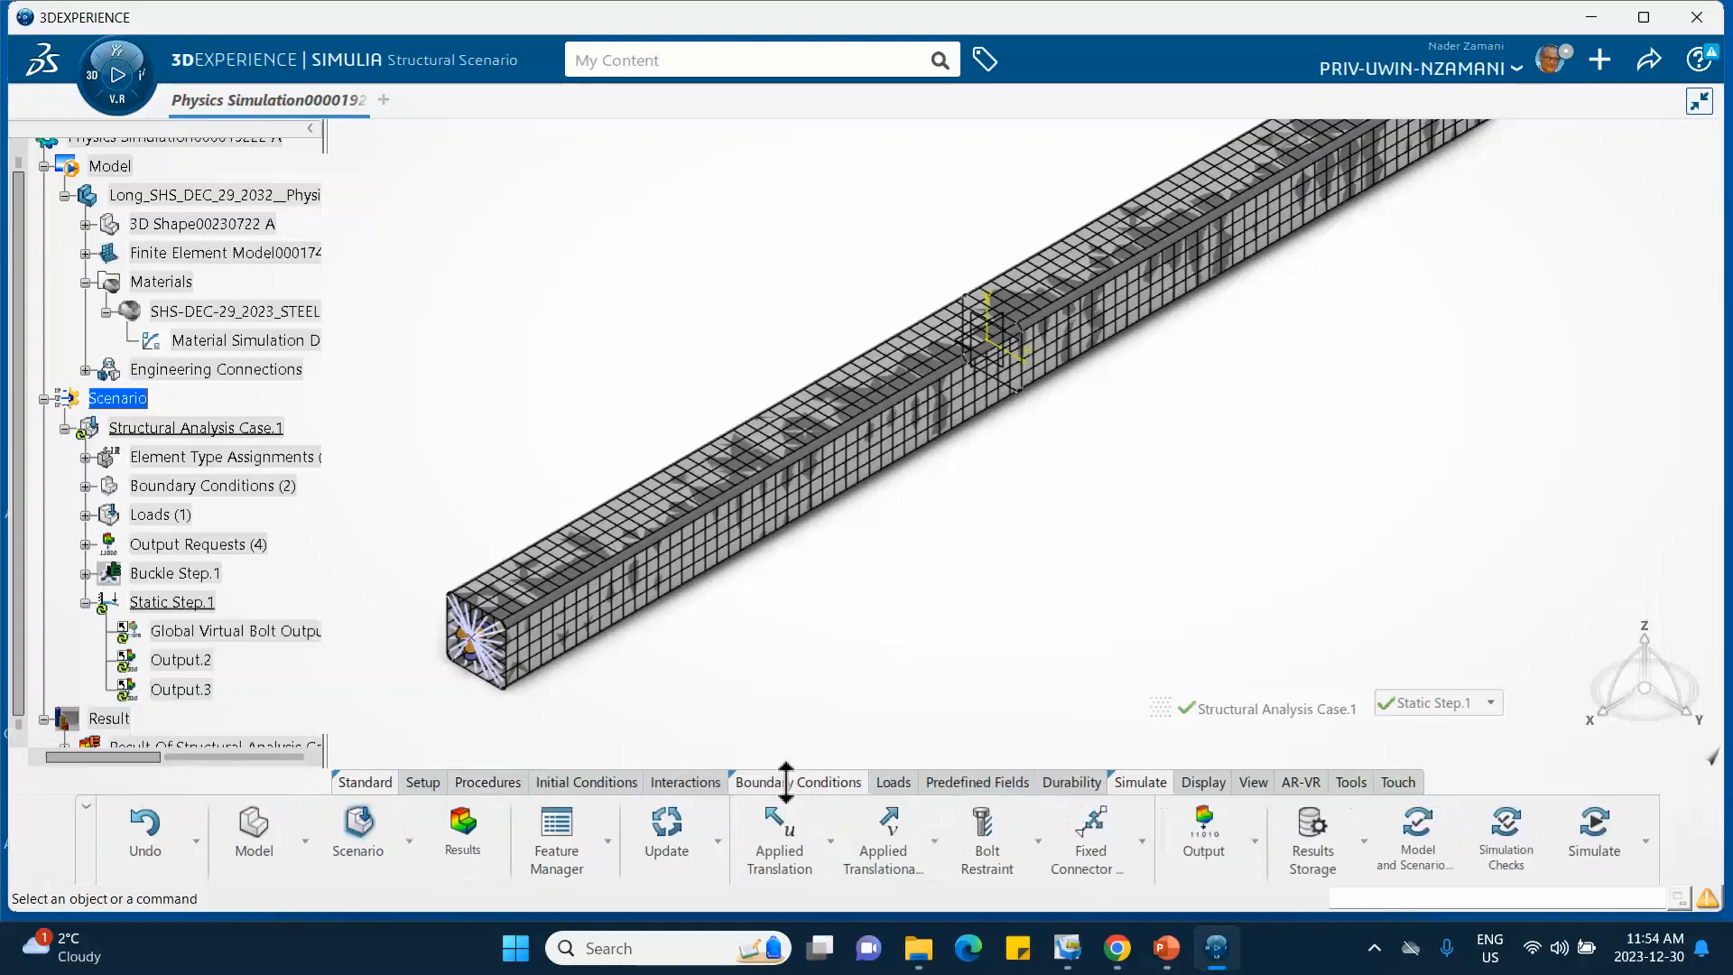
click(833, 852)
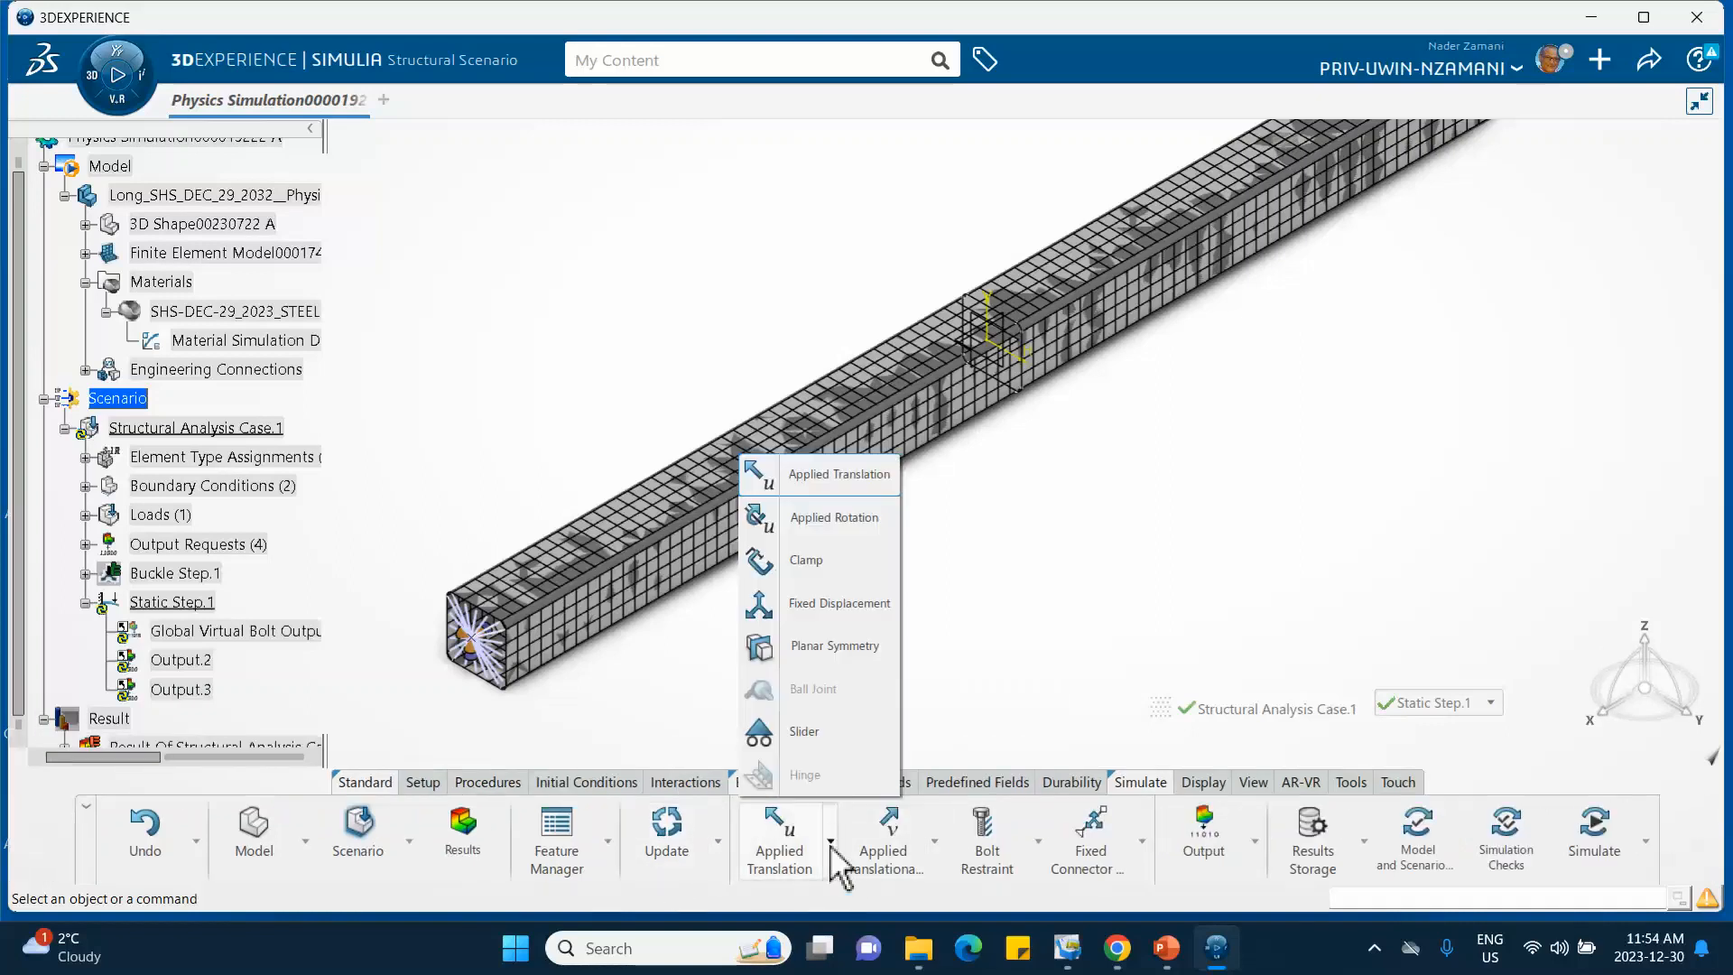
click(812, 609)
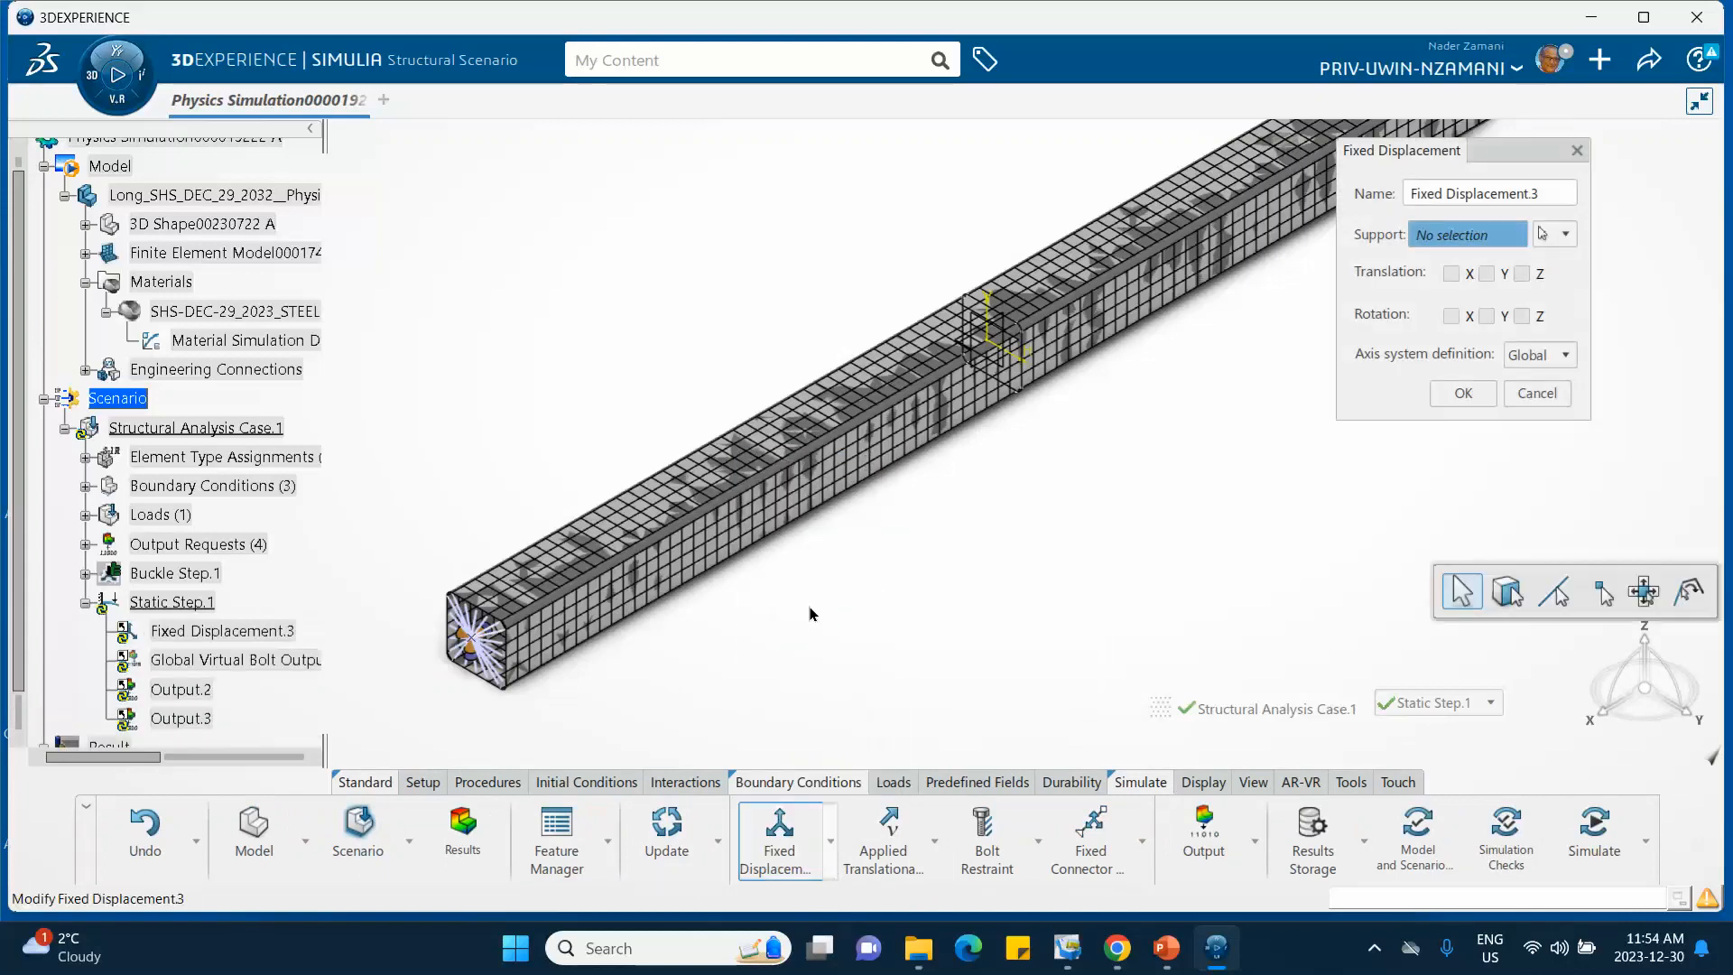
click(1557, 235)
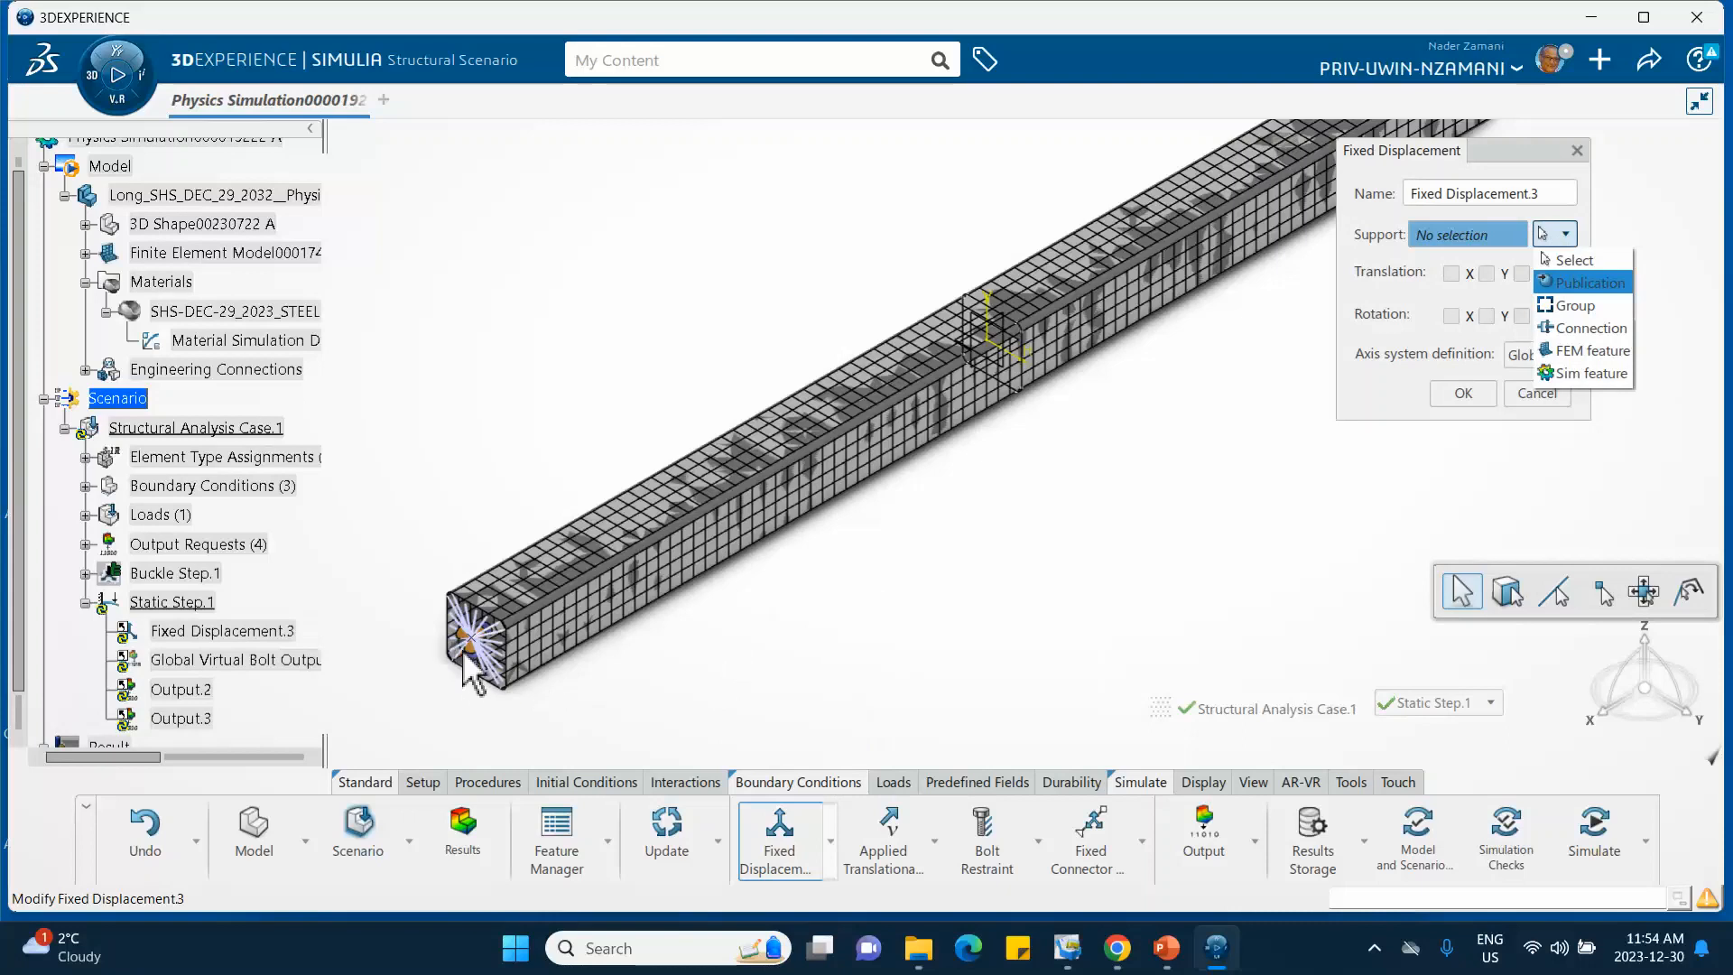
click(1594, 330)
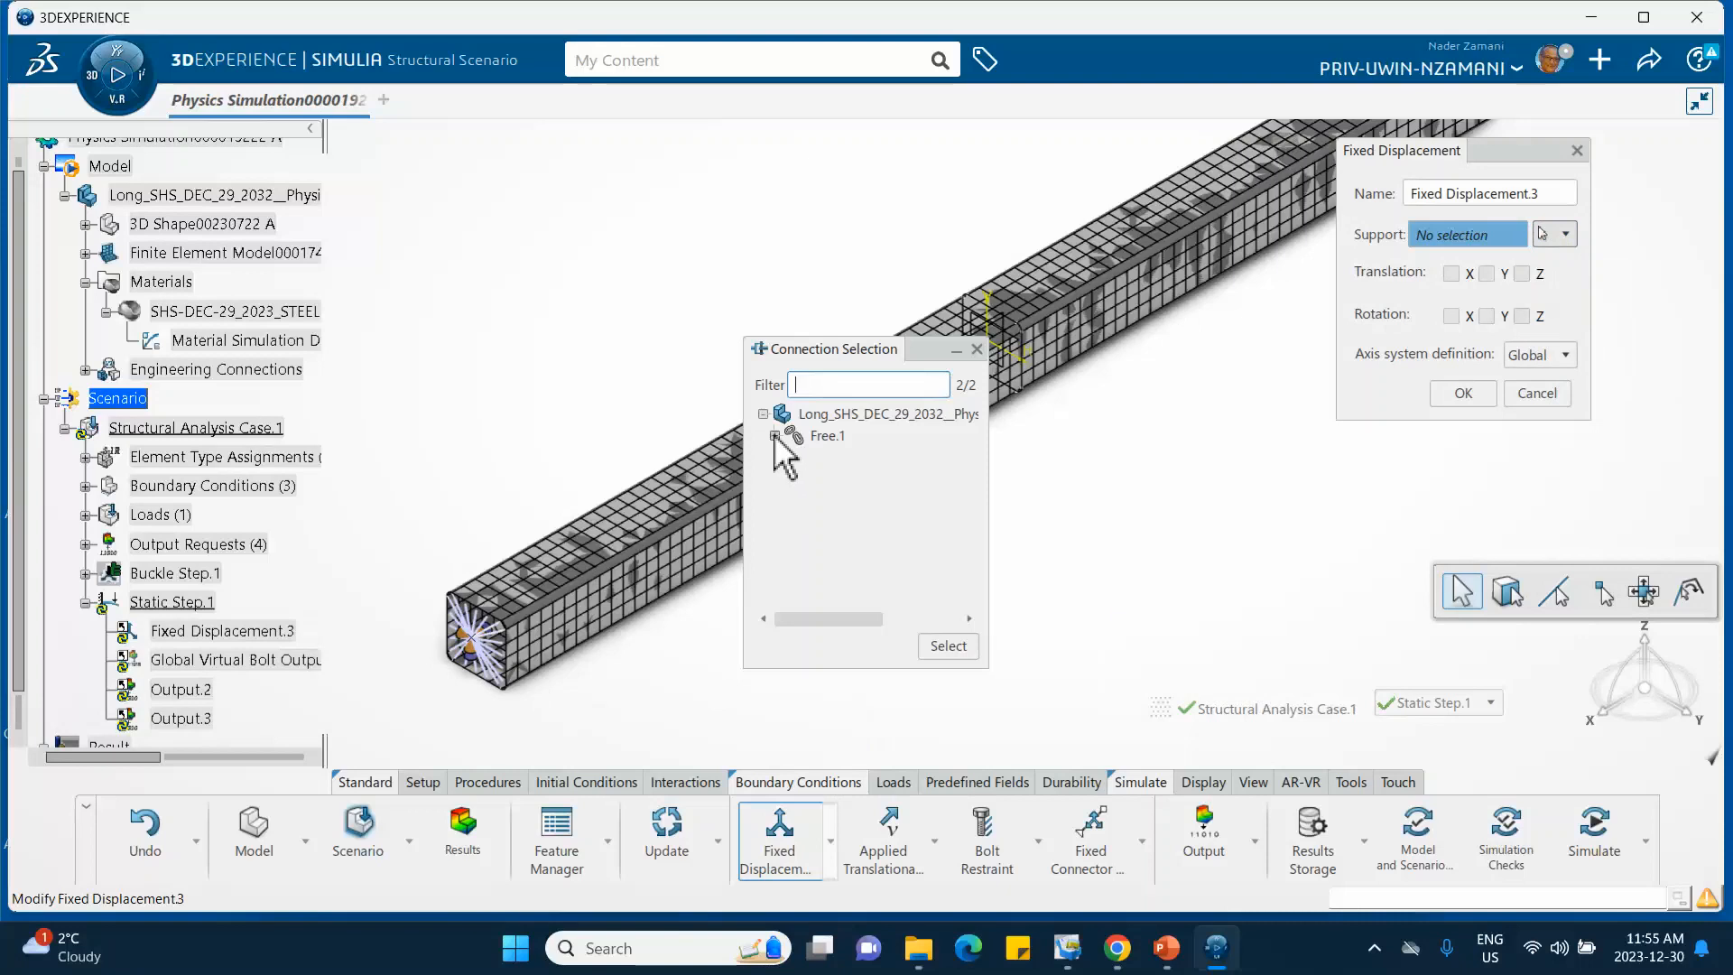
click(774, 436)
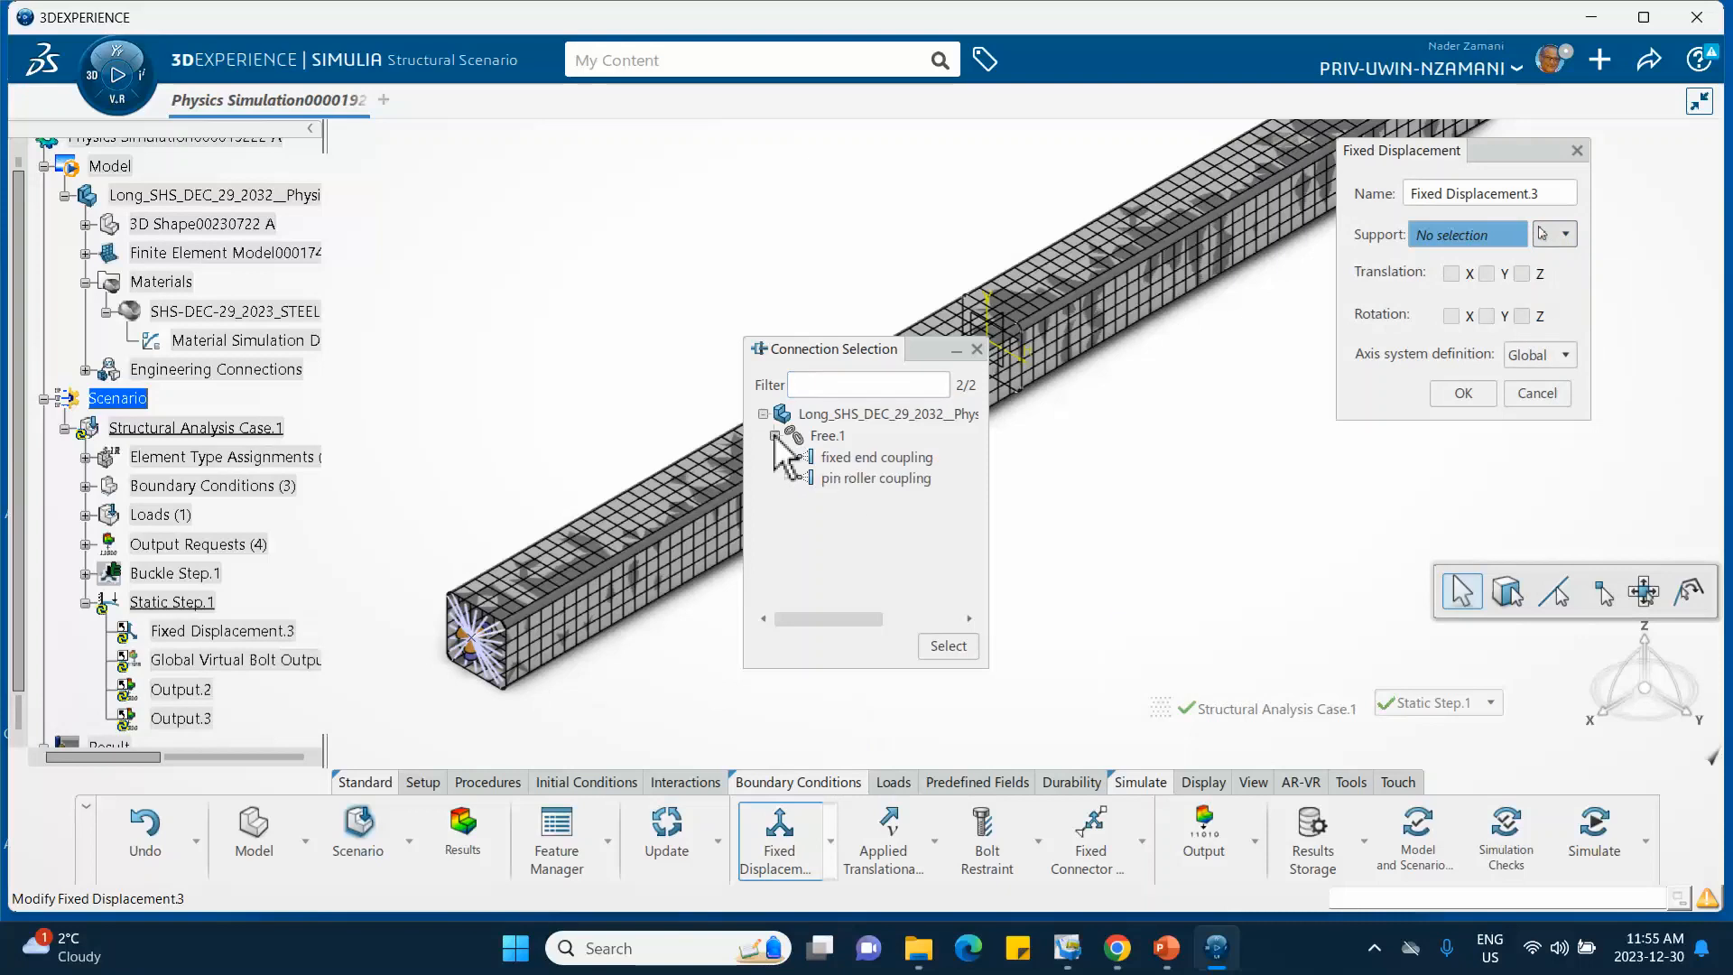
double_click(872, 457)
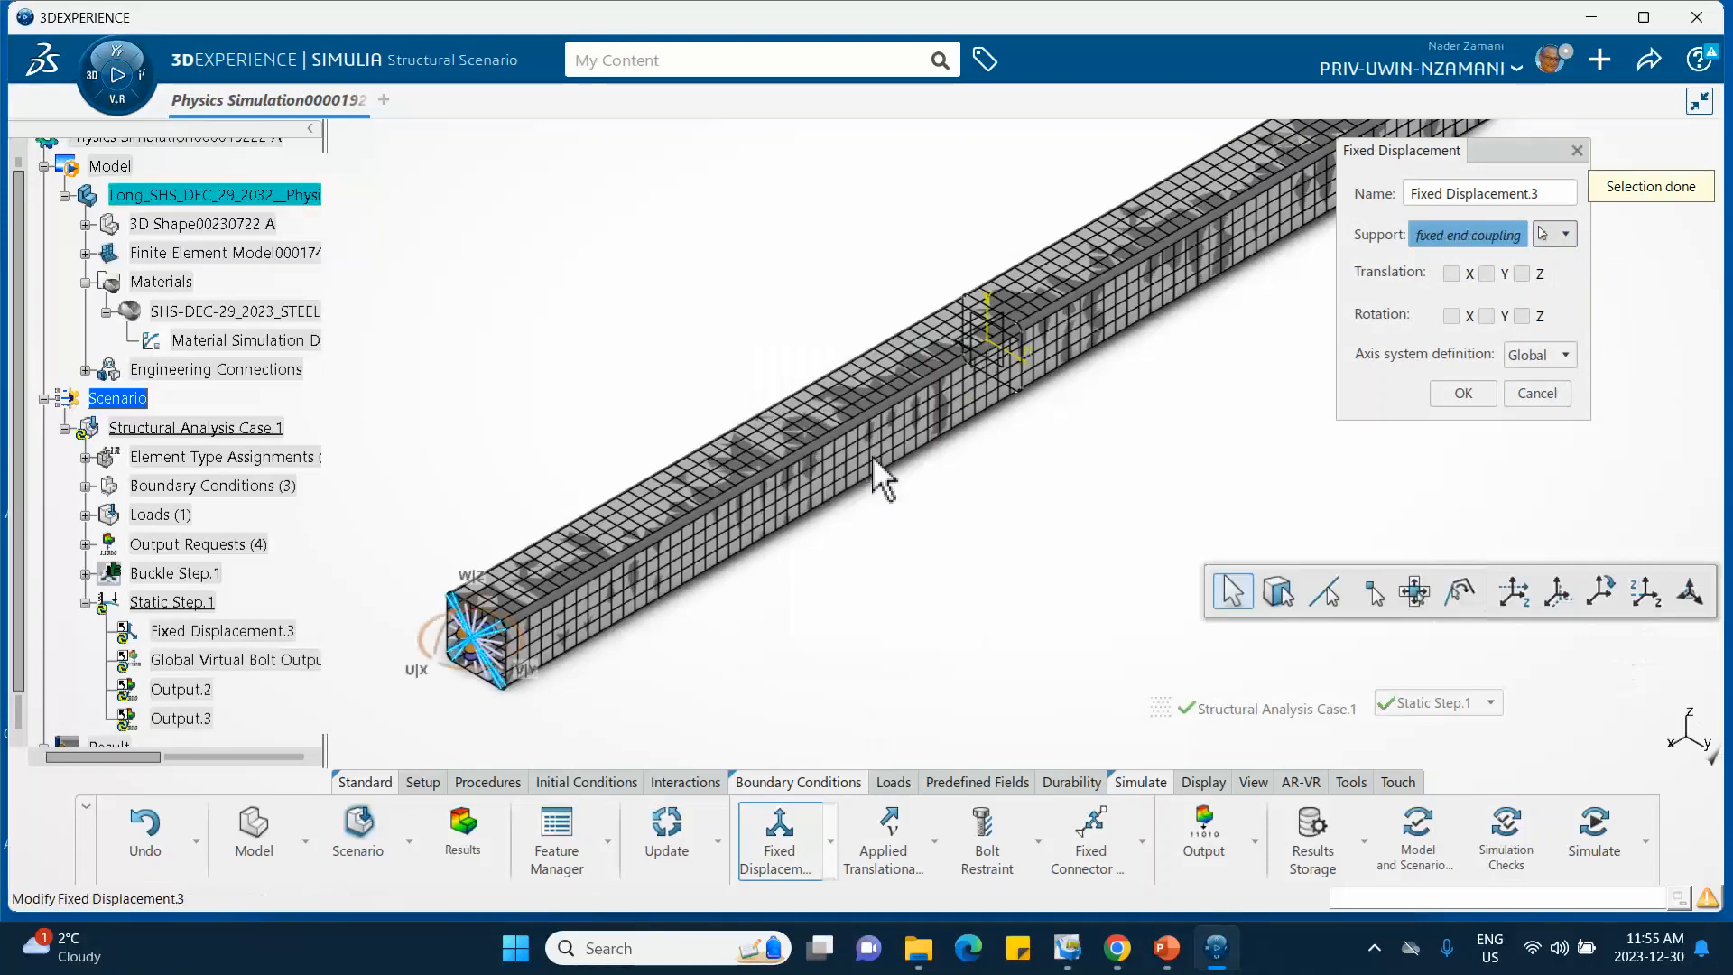
Step: Restrain X, Y and Z translation and X and Z rotation at the fixed end coupling, and confirm the boundary condition
click(1451, 273)
click(1486, 274)
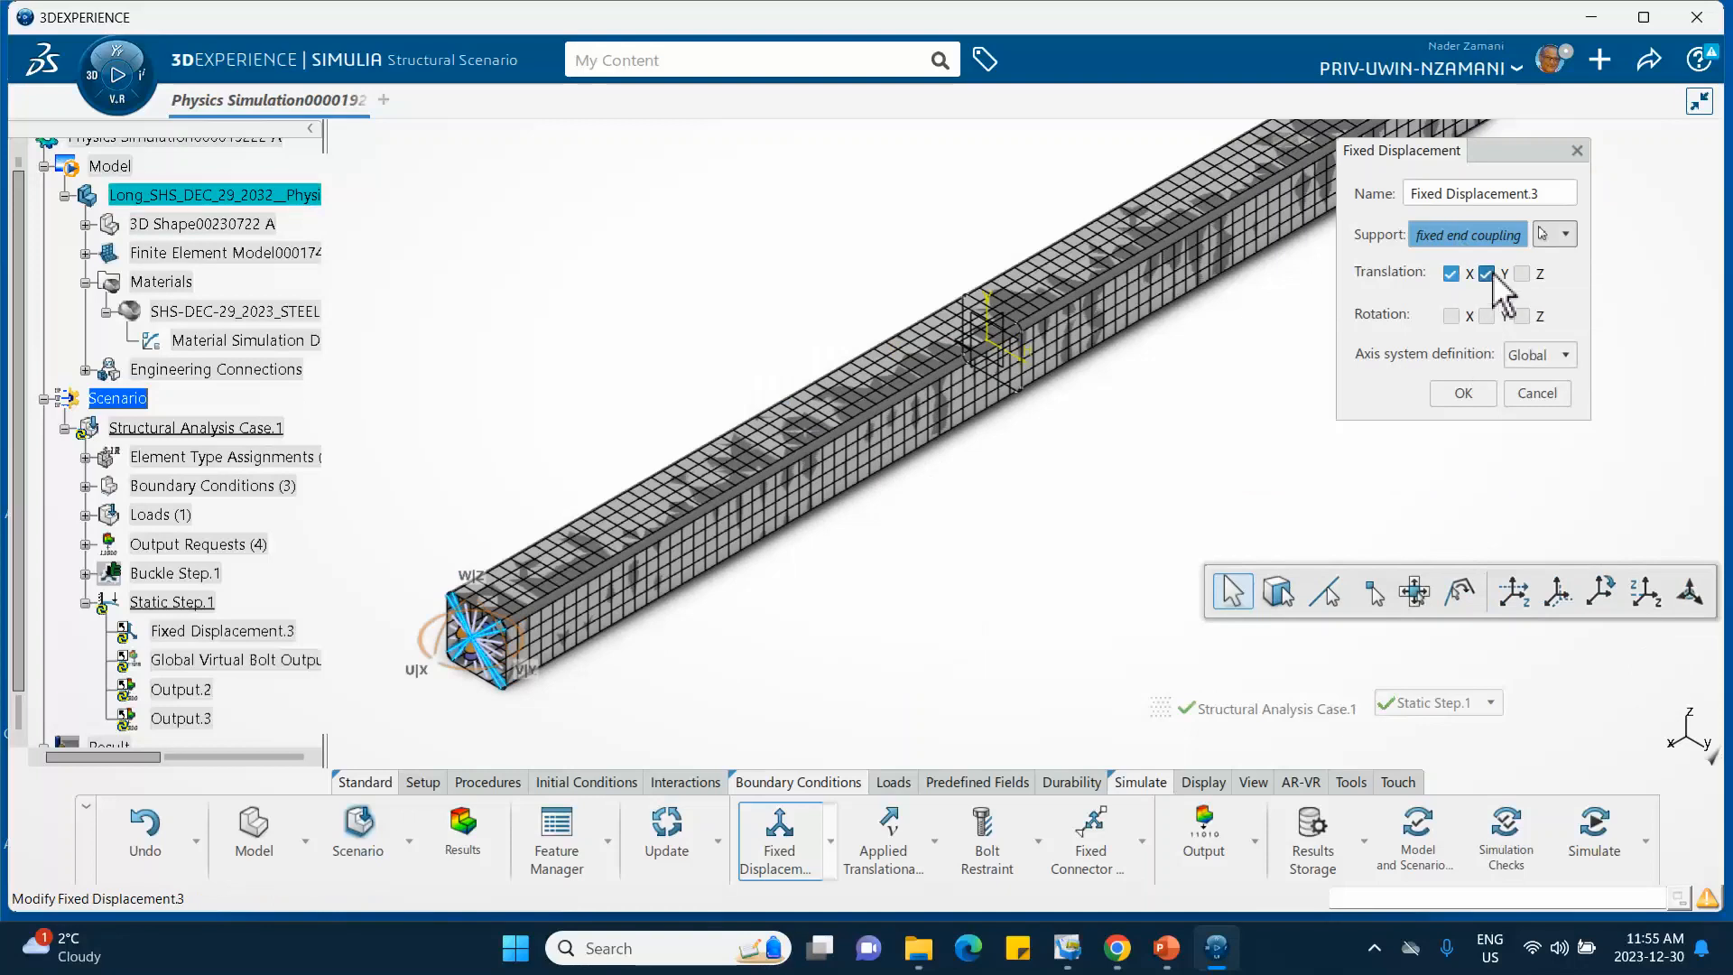
click(1522, 273)
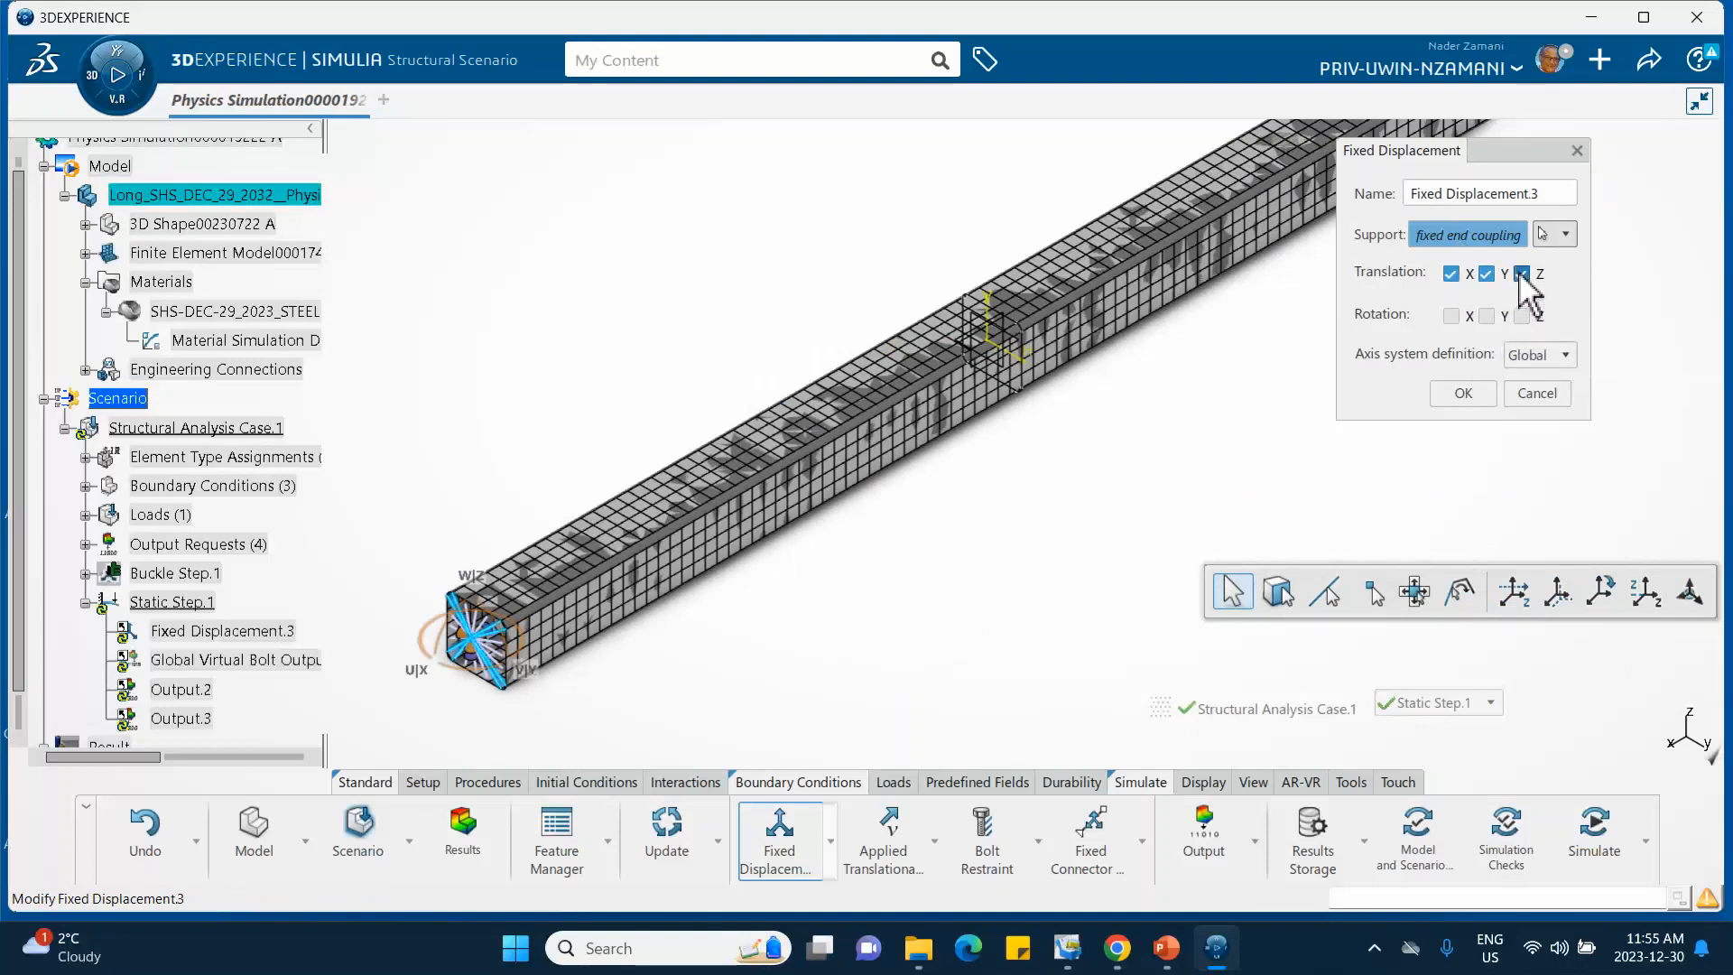
click(1450, 316)
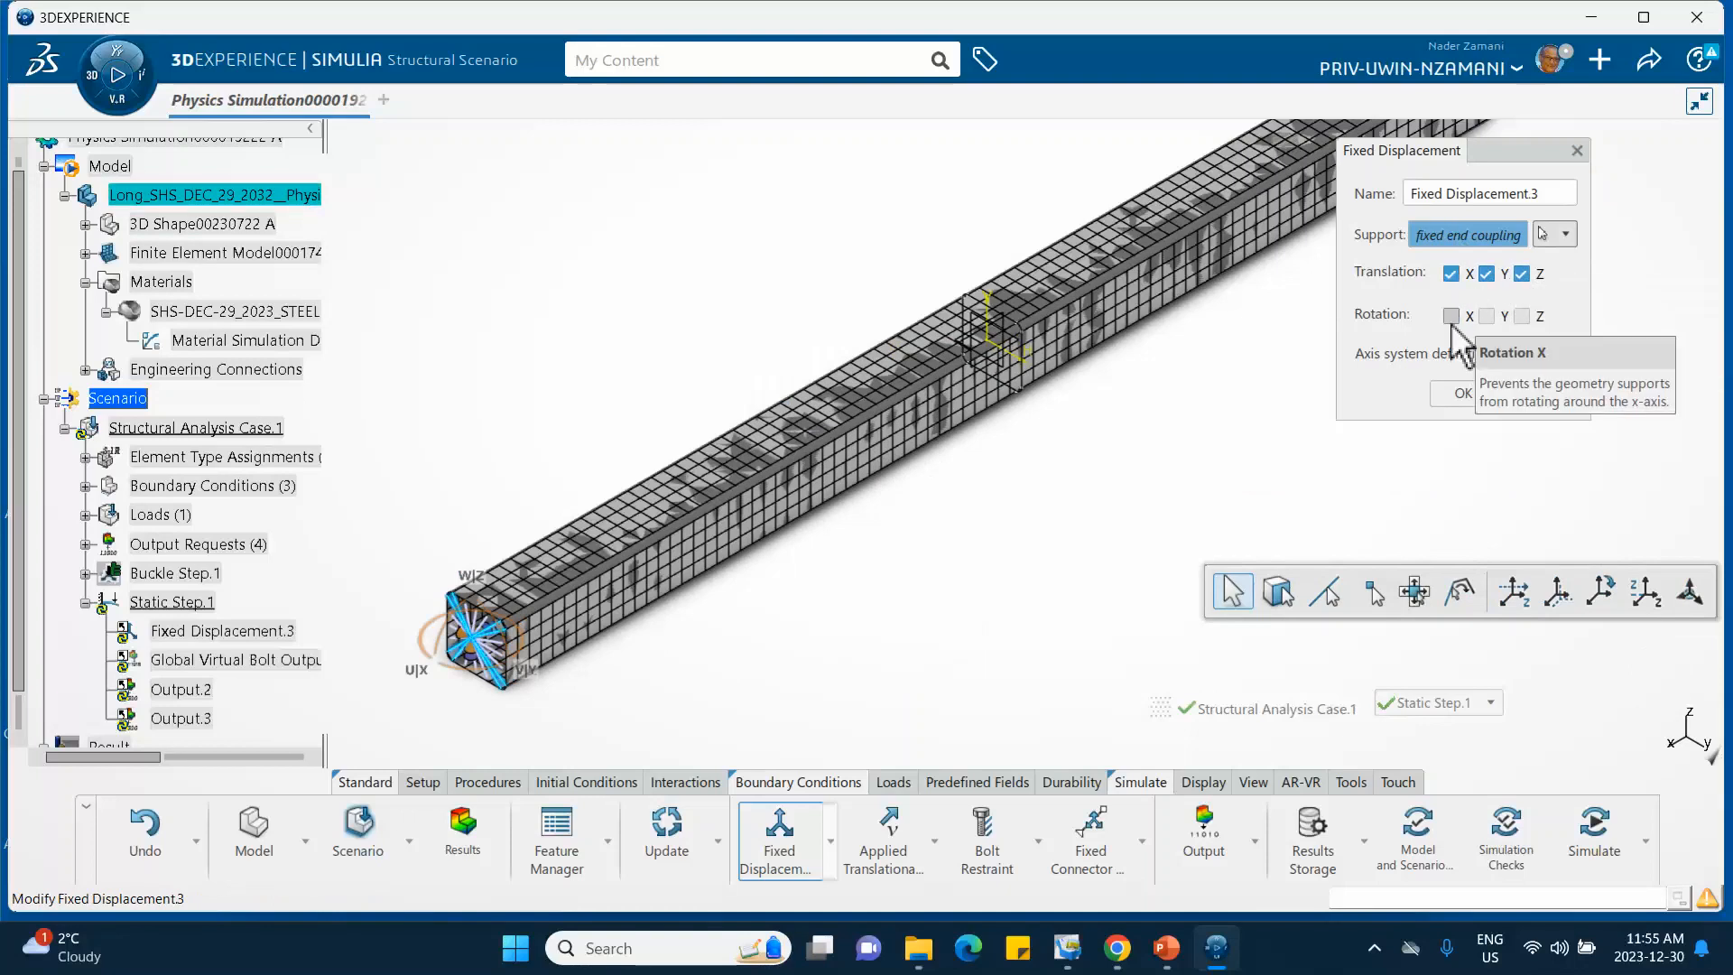
click(1521, 316)
click(1463, 394)
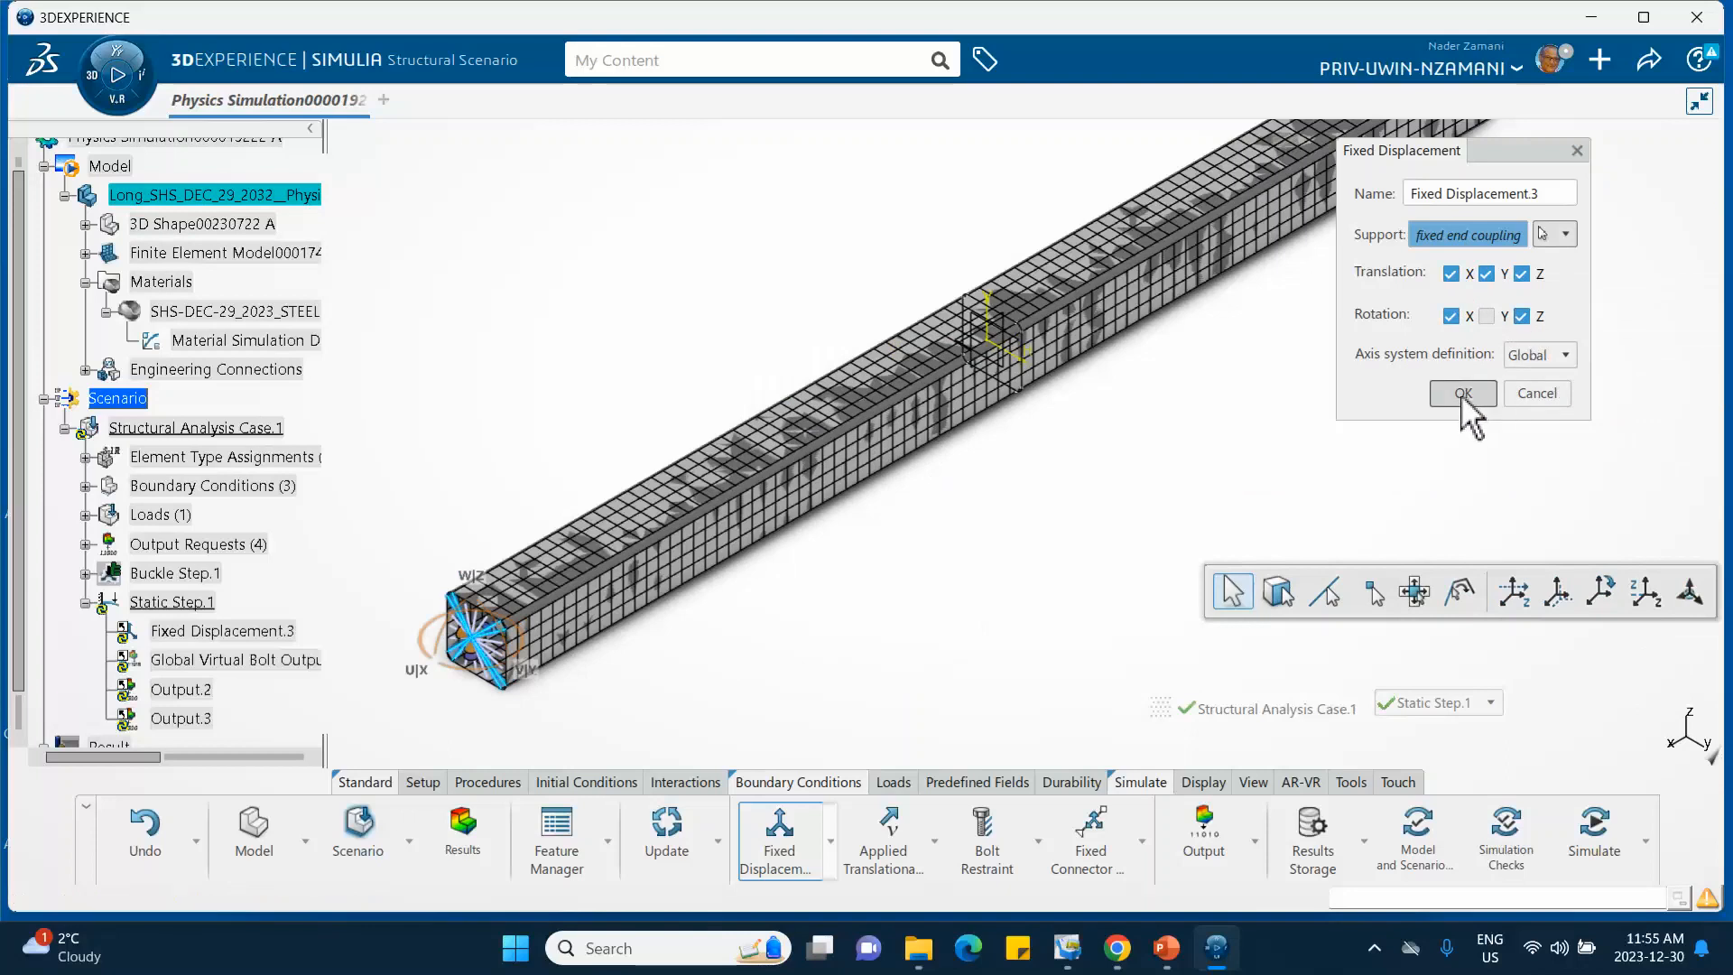
Step: Add a second Fixed Displacement to Static Step.1 with the pin roller coupling connection as its support
middle_drag(1200, 451, 970, 686)
middle_drag(1011, 616, 961, 487)
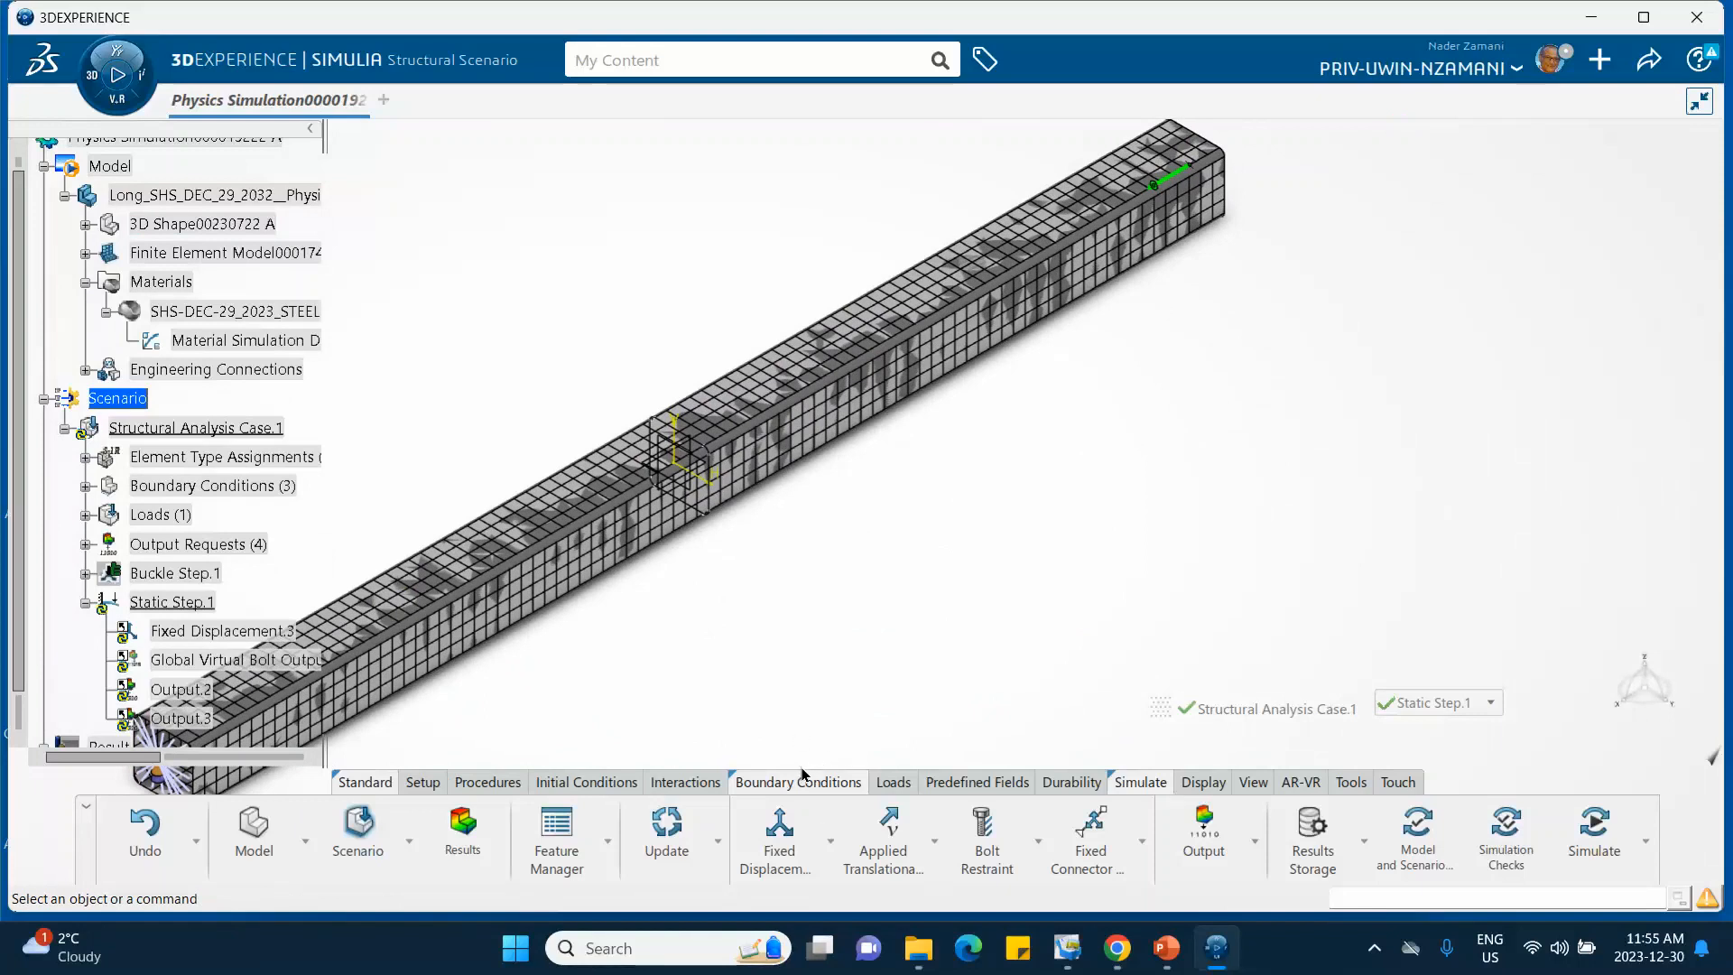
click(780, 844)
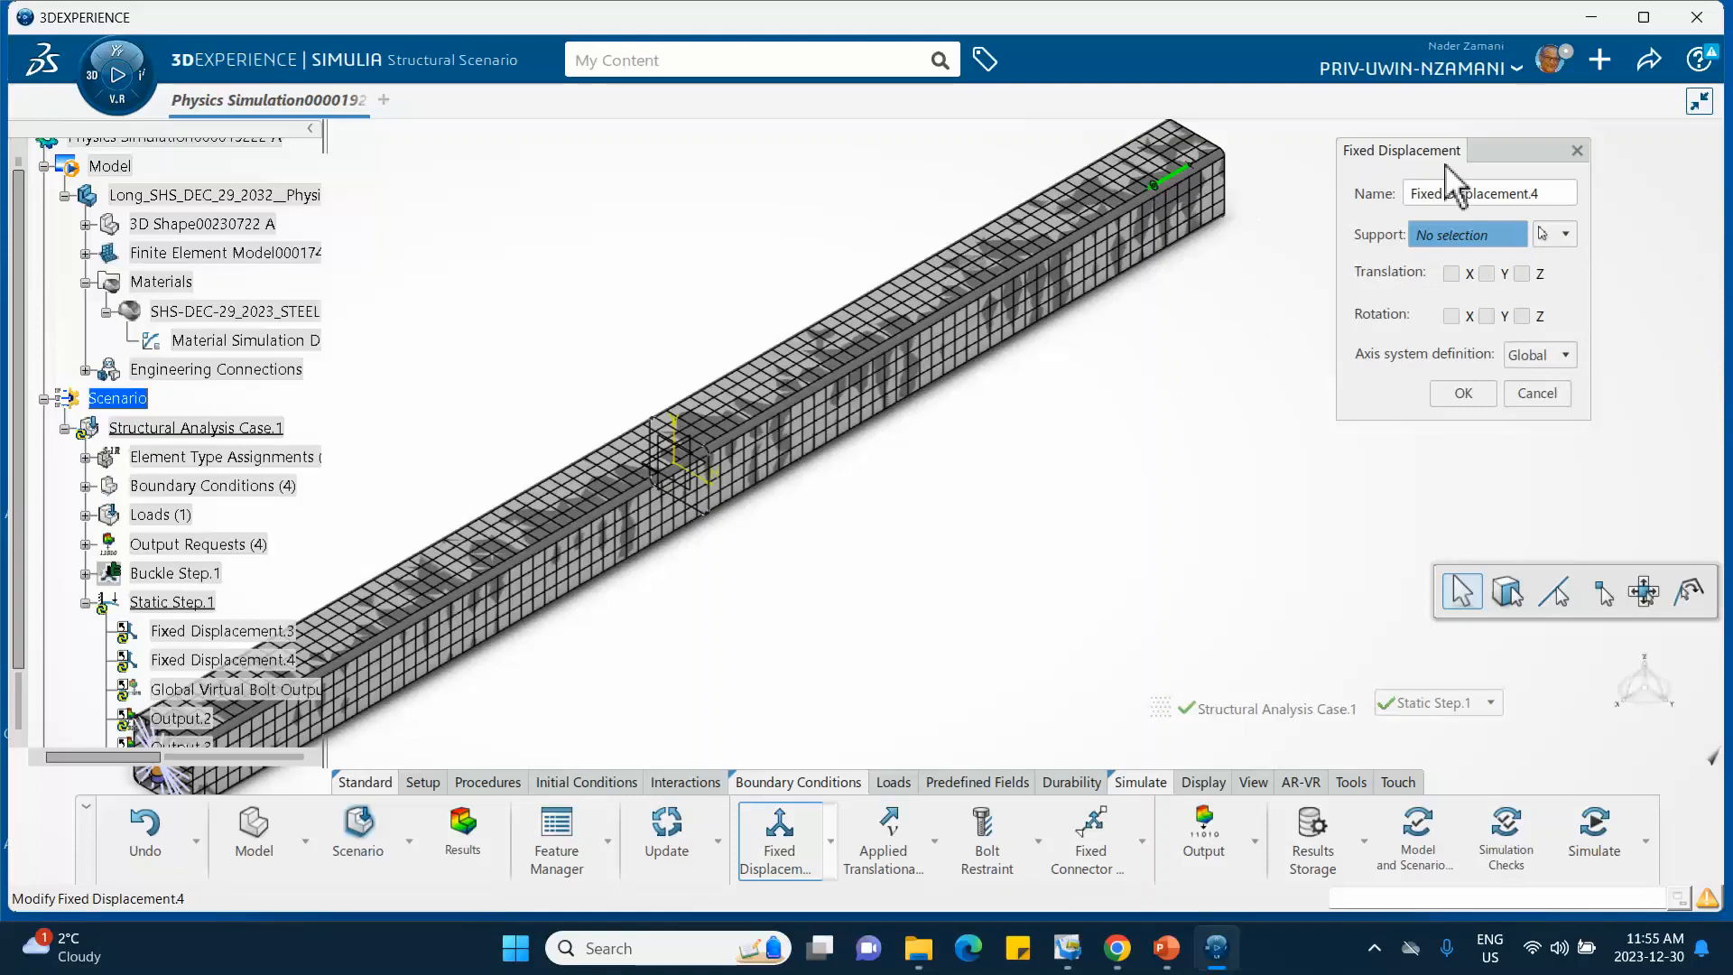
click(1566, 235)
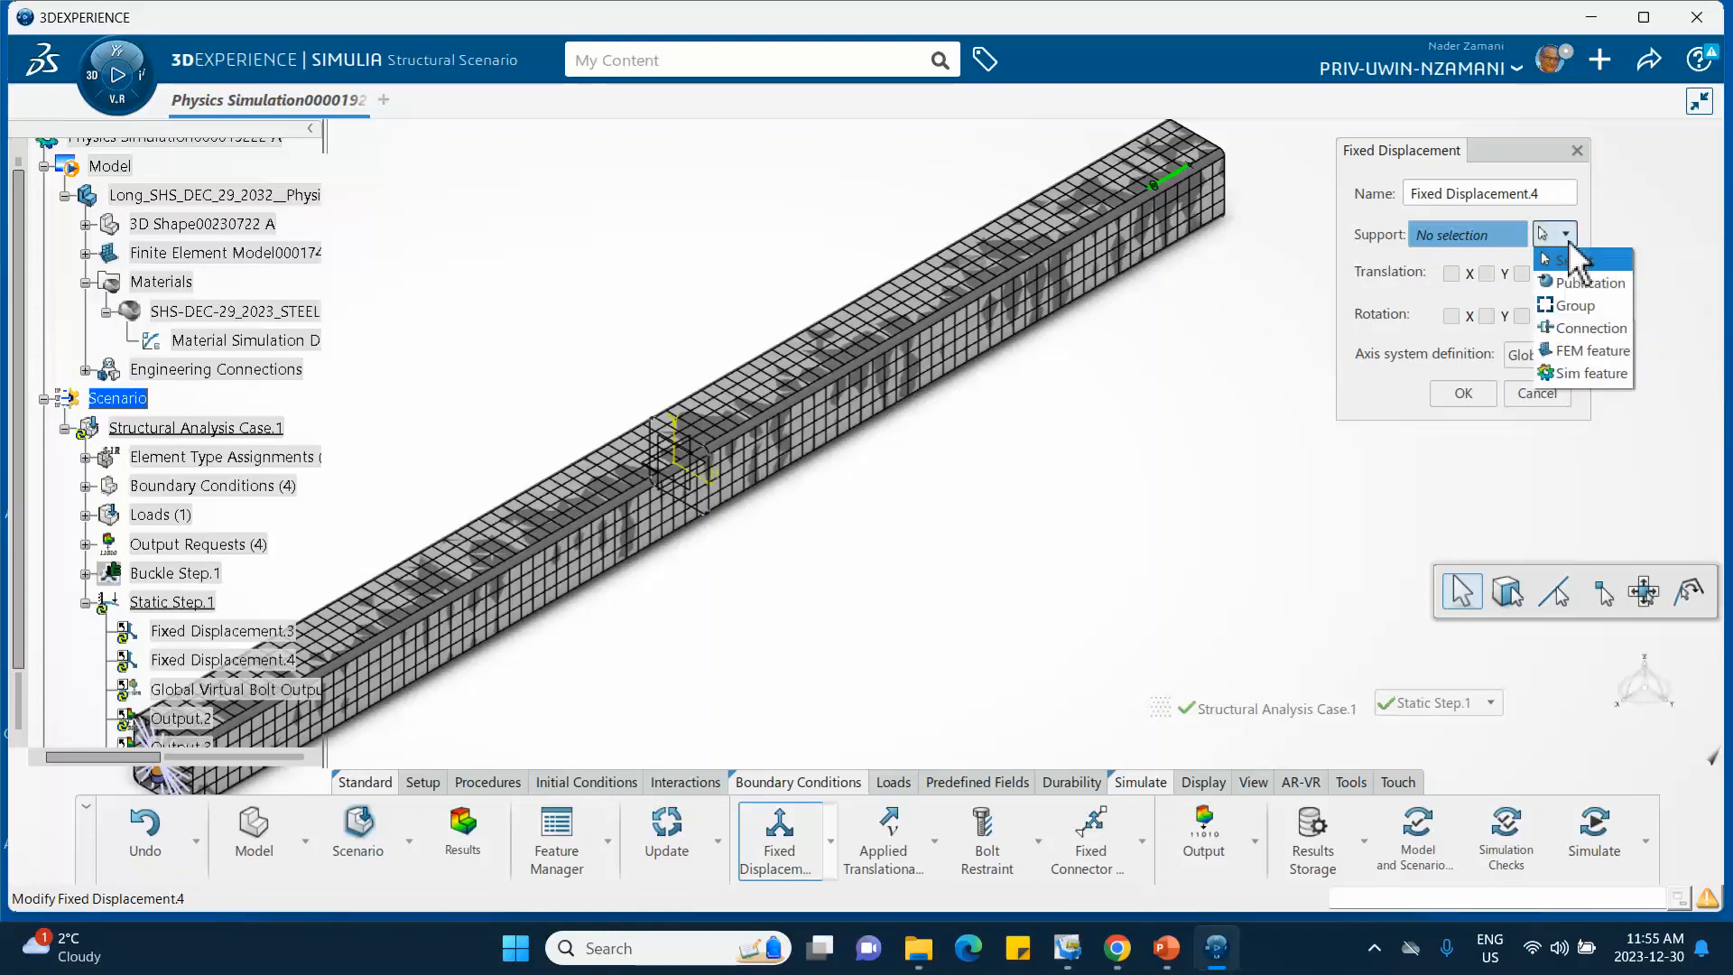
click(1580, 329)
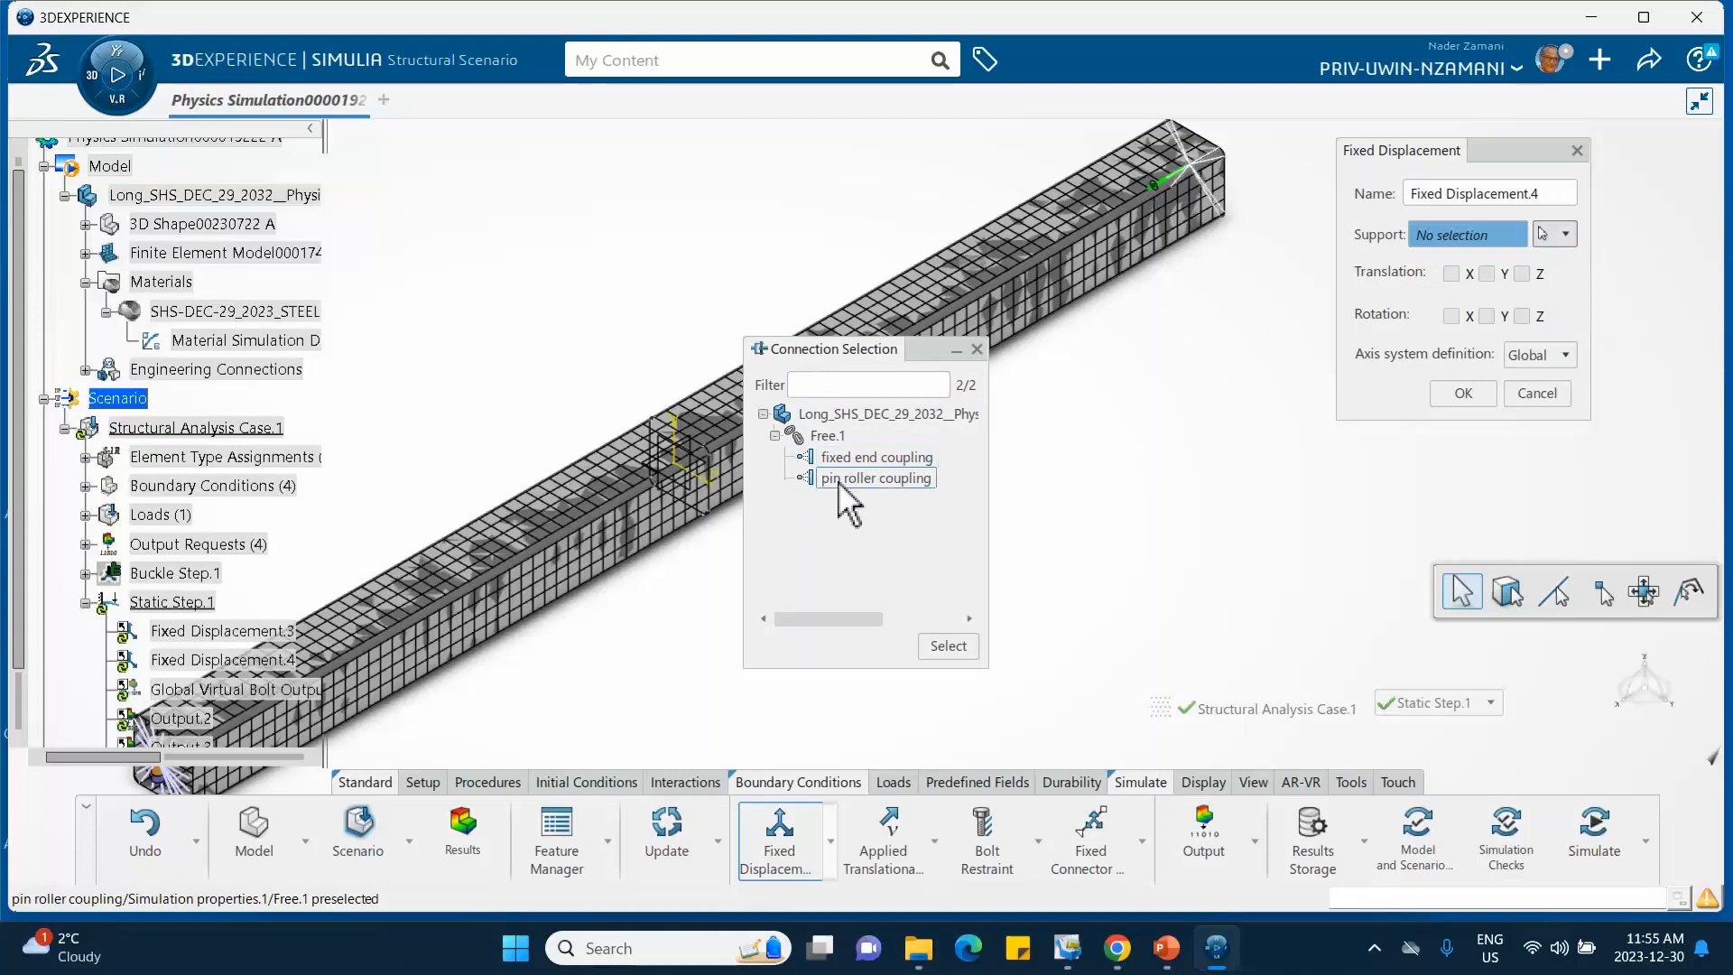
double_click(841, 479)
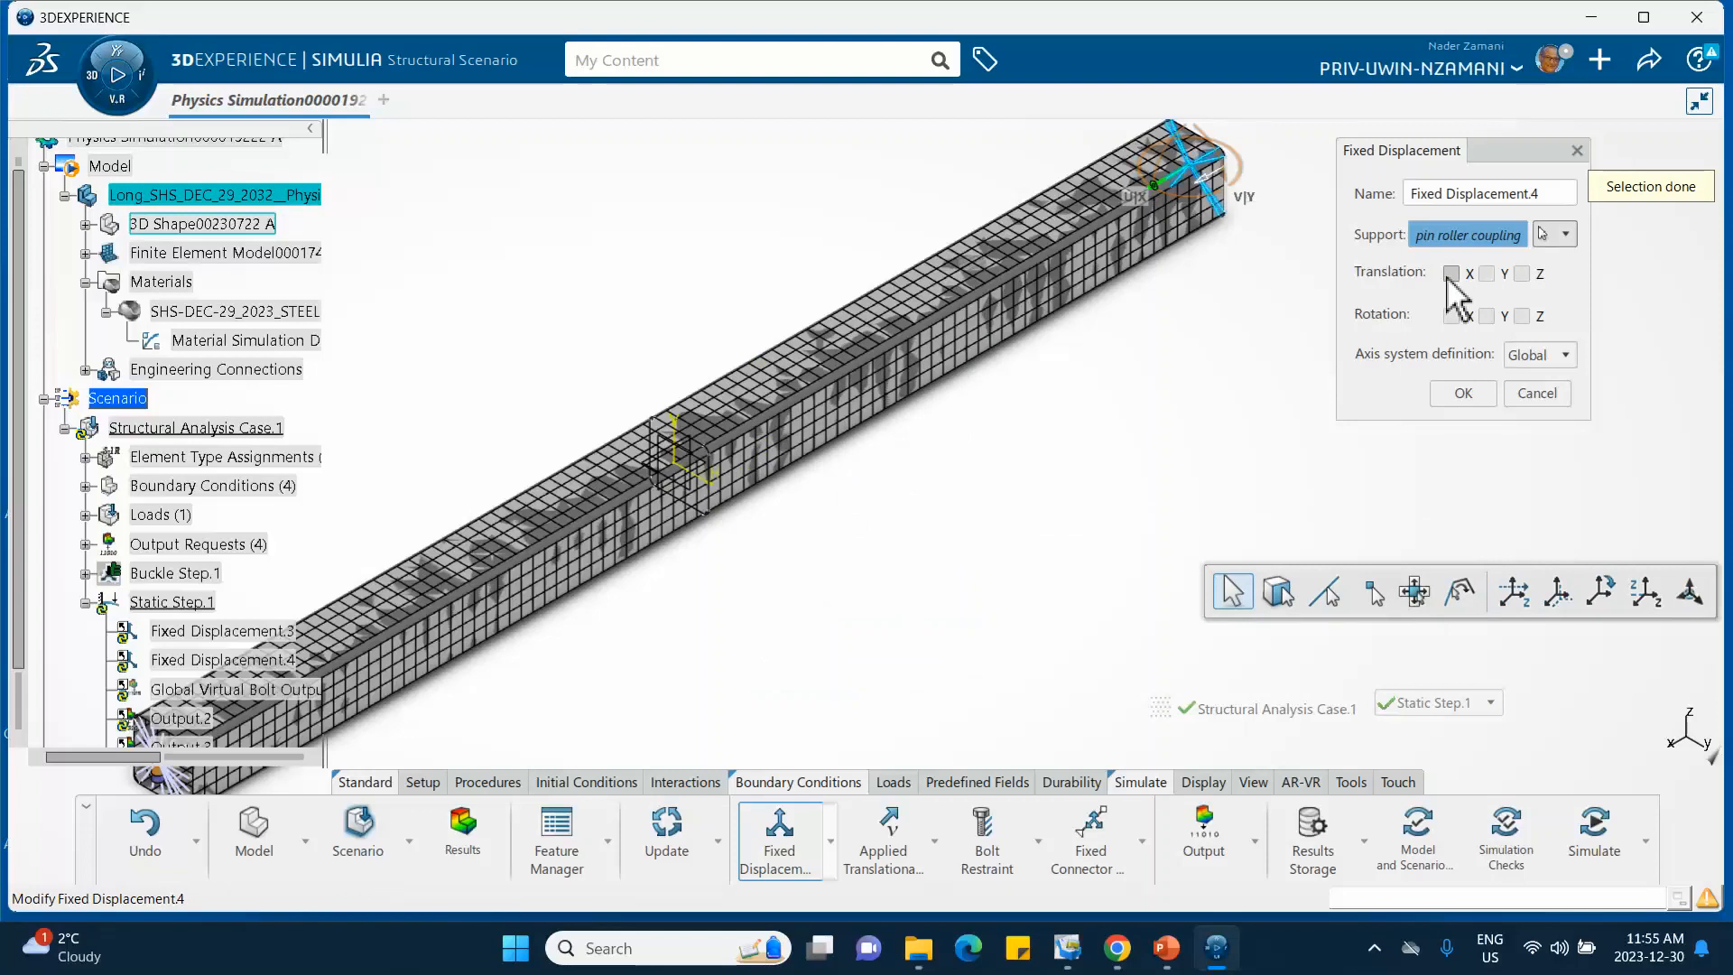
Step: Restrain Y and Z translation and X and Z rotation at the pin roller coupling, and confirm the boundary condition
click(1485, 273)
click(1522, 274)
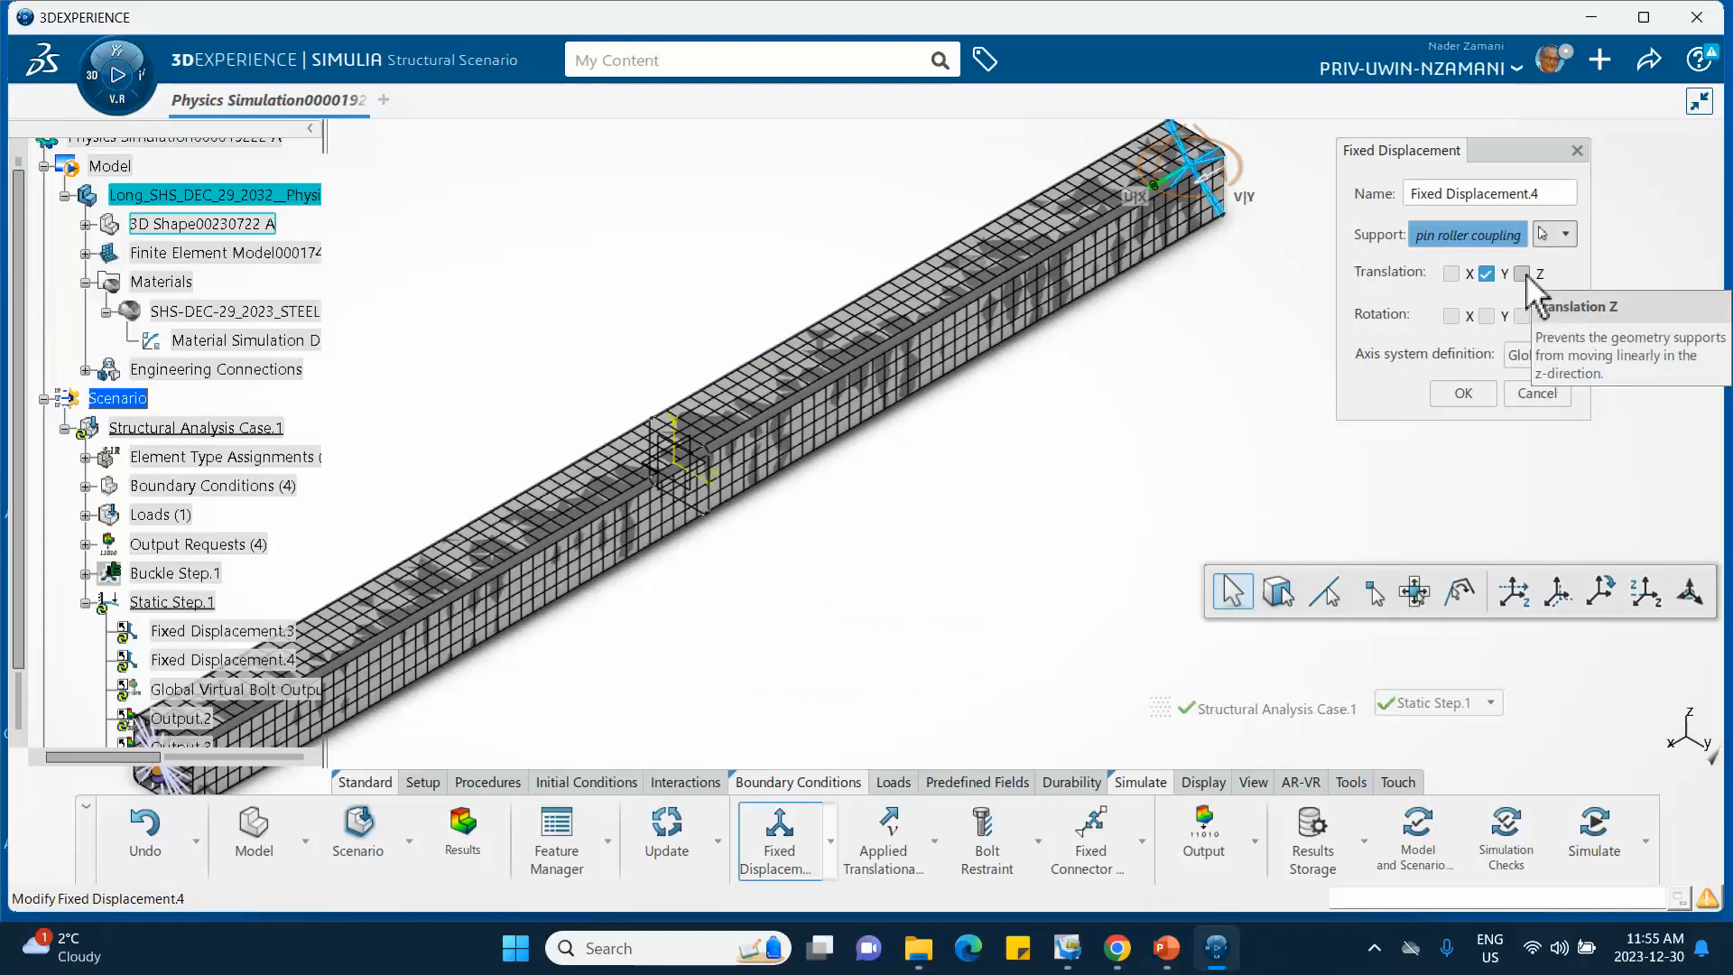
click(1450, 316)
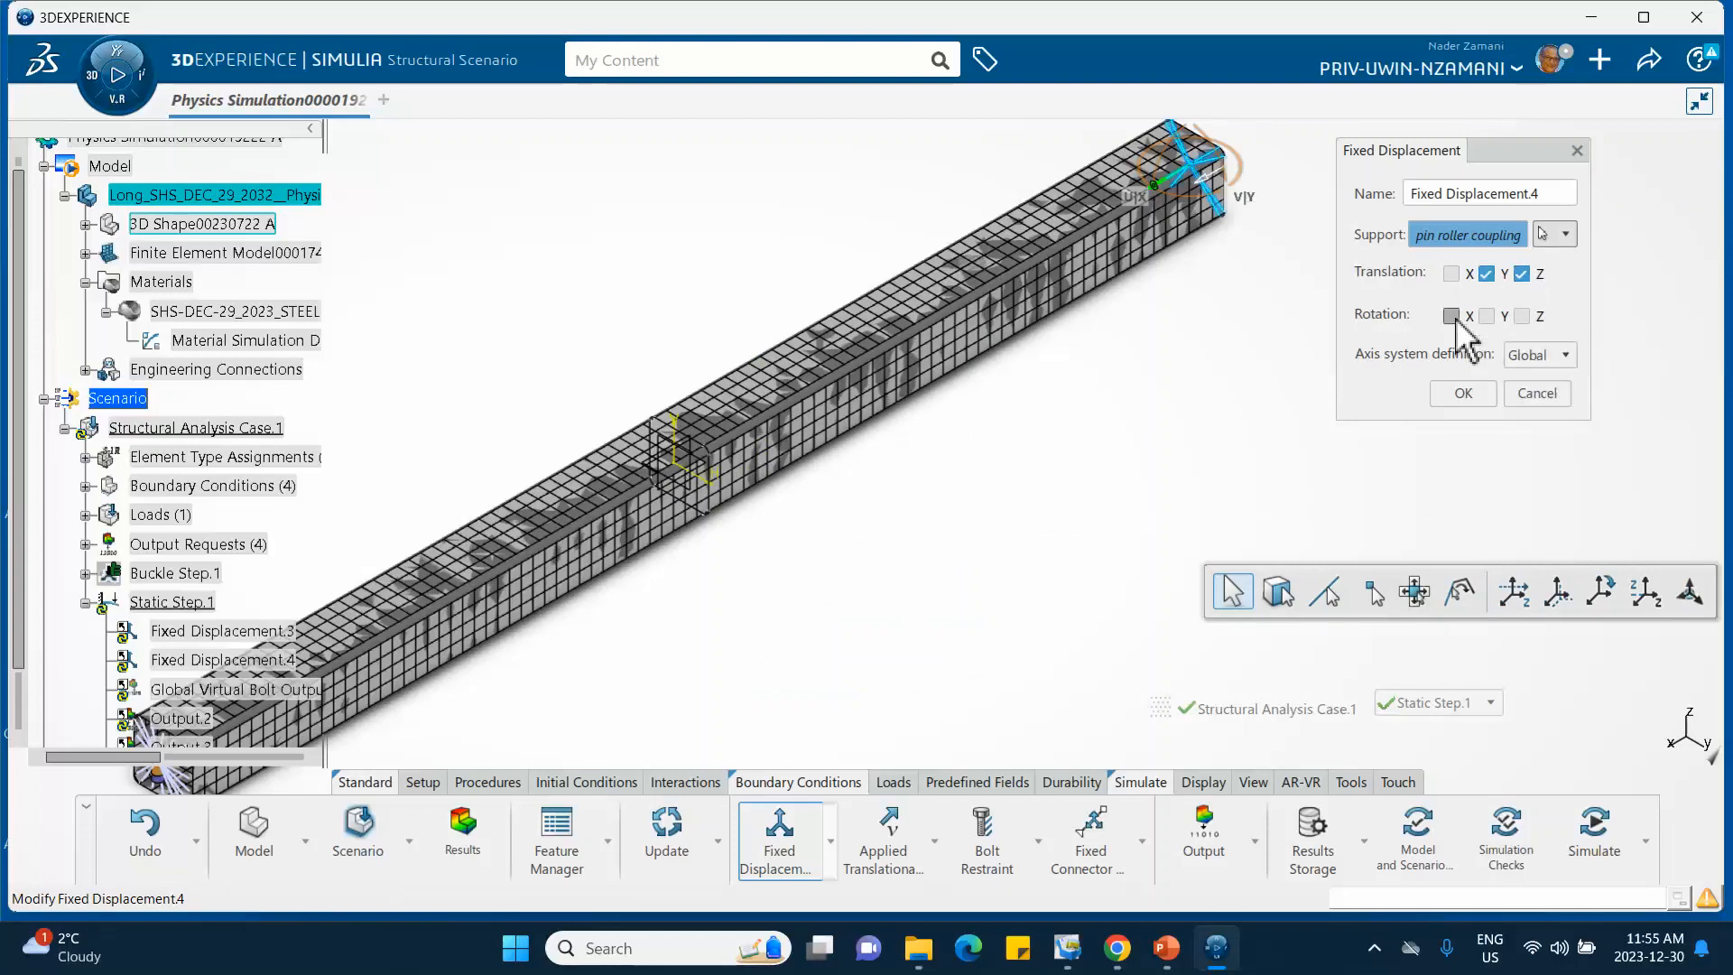
click(1522, 316)
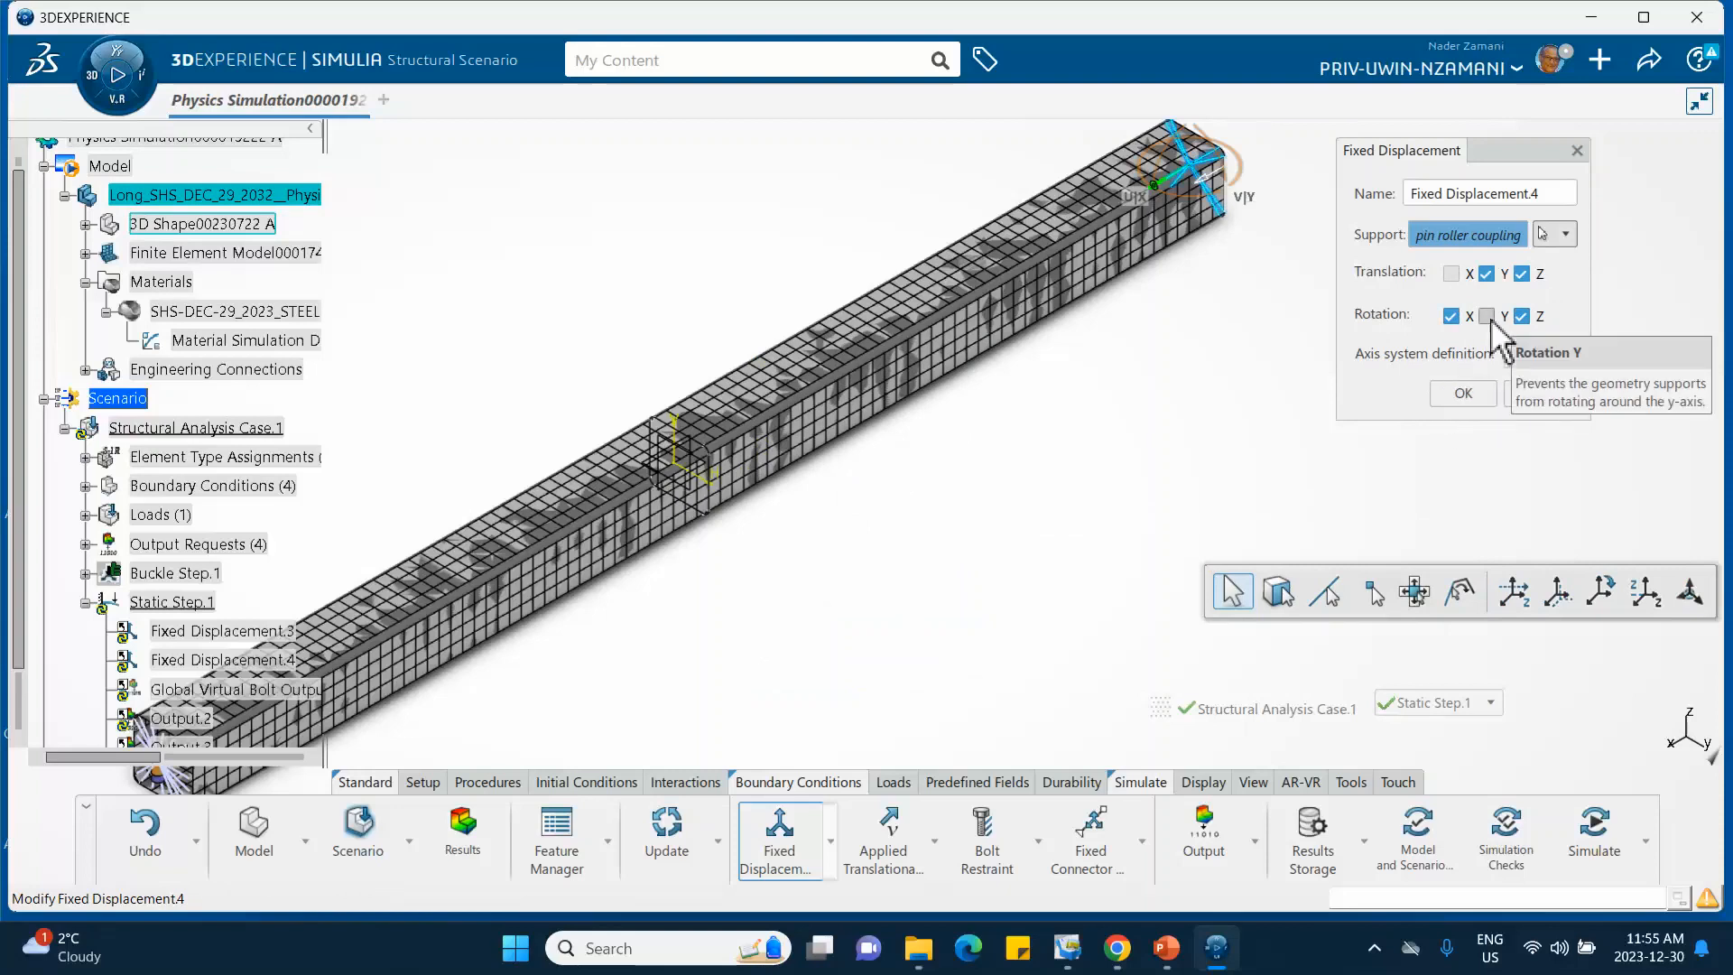
click(1465, 391)
middle_drag(623, 365, 863, 252)
scroll(278, 471, down, 5)
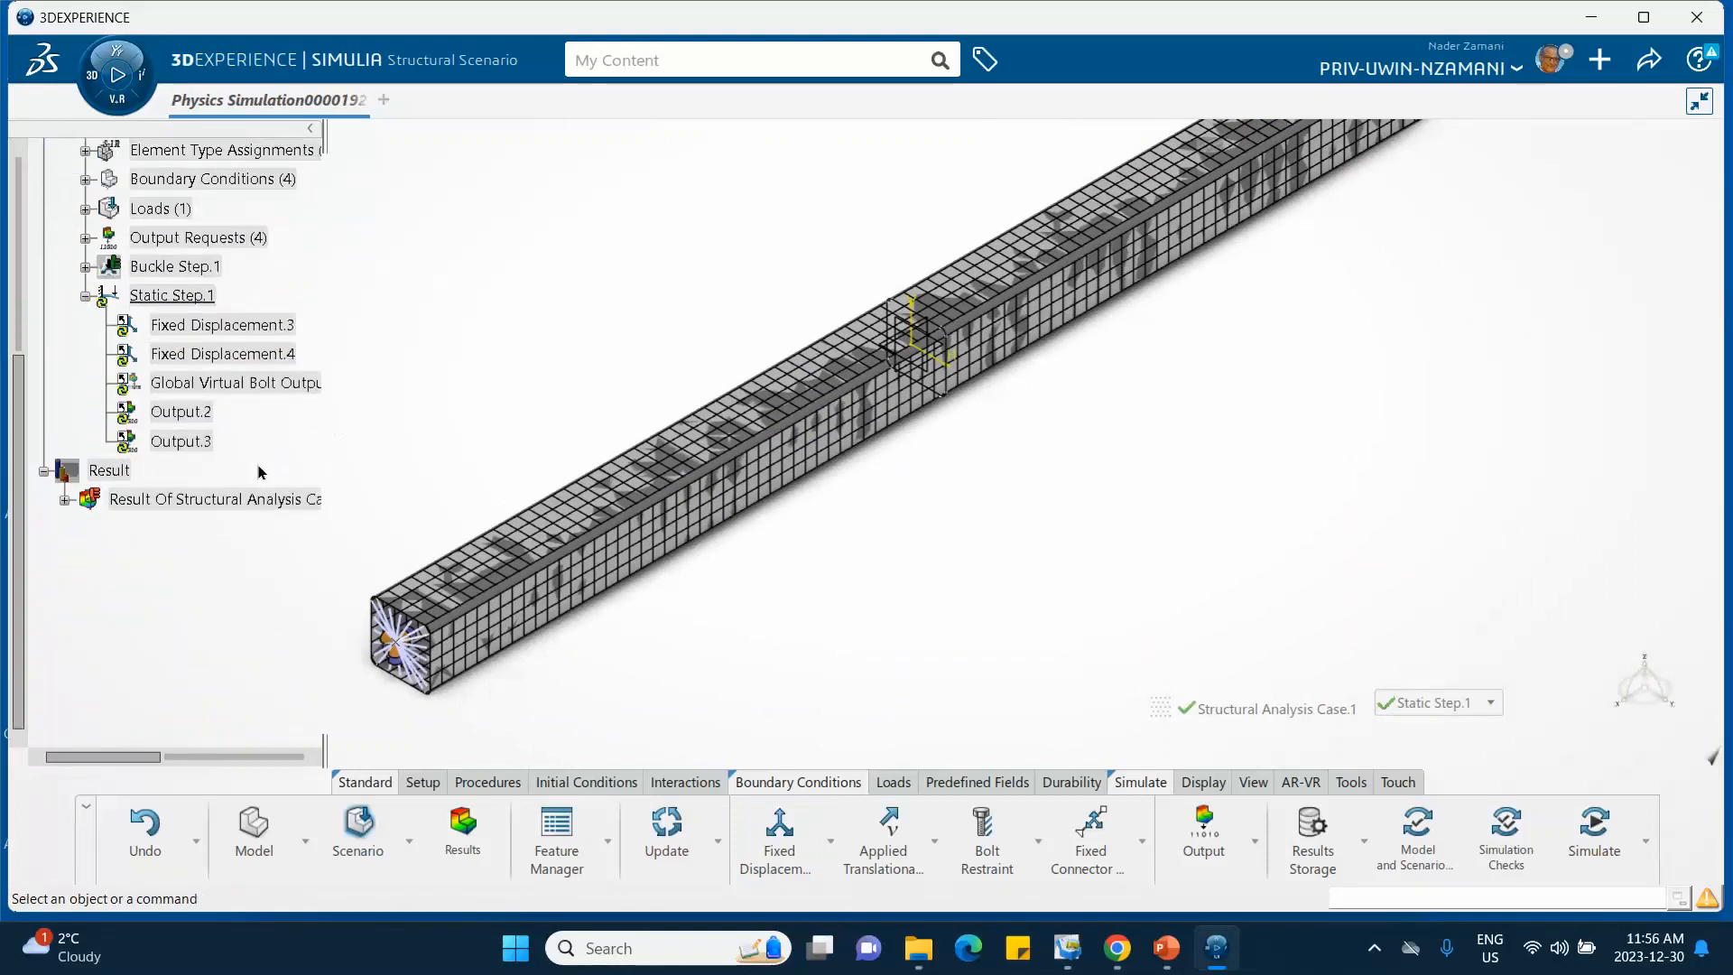
Step: Start an Applied Translation boundary condition in Static Step.1 for the long square hollow section beam
middle_drag(1195, 388, 1032, 578)
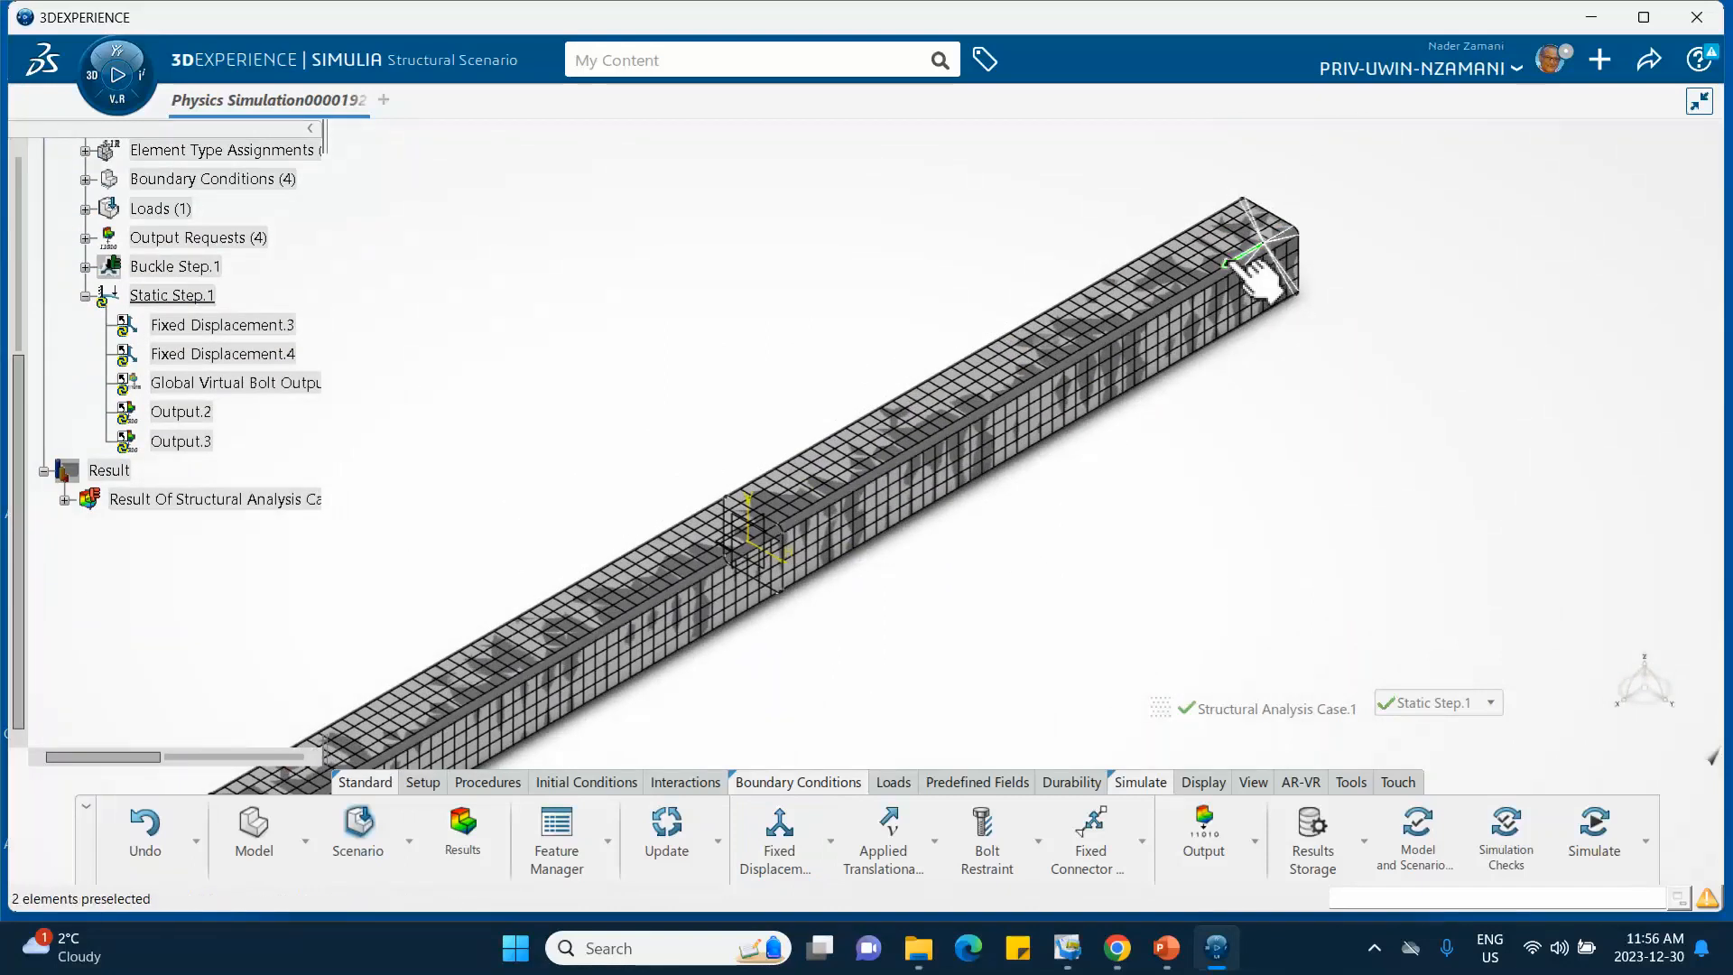
middle_drag(506, 397, 786, 244)
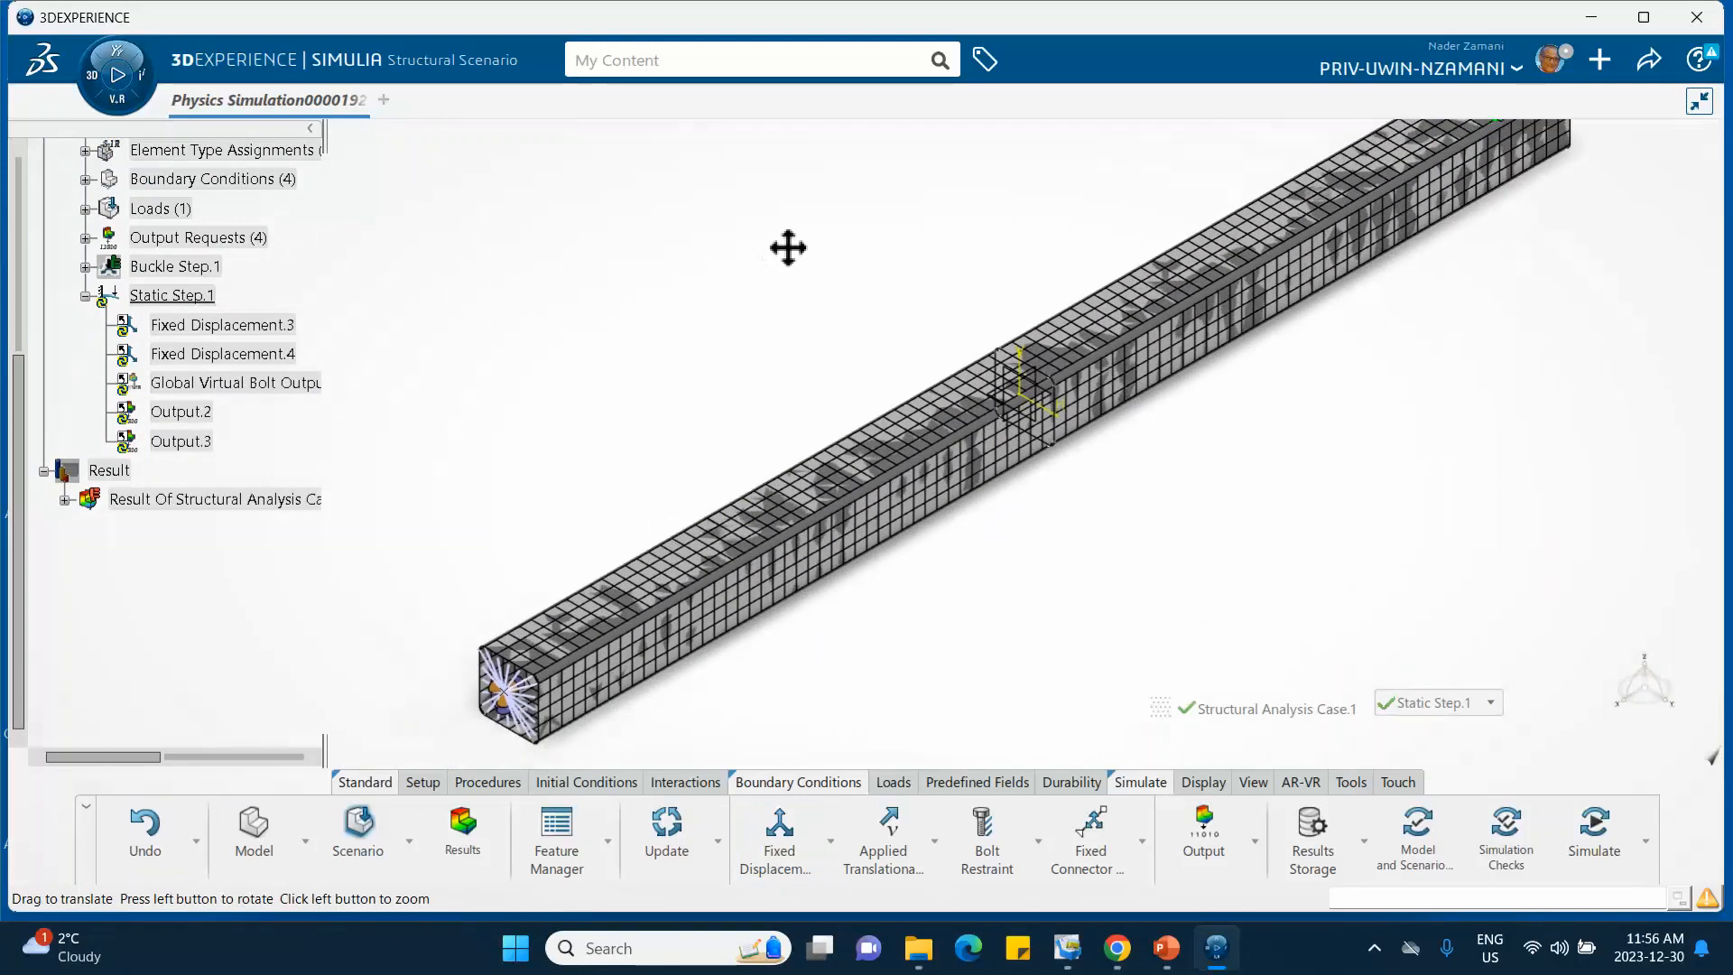
middle_drag(655, 389, 570, 343)
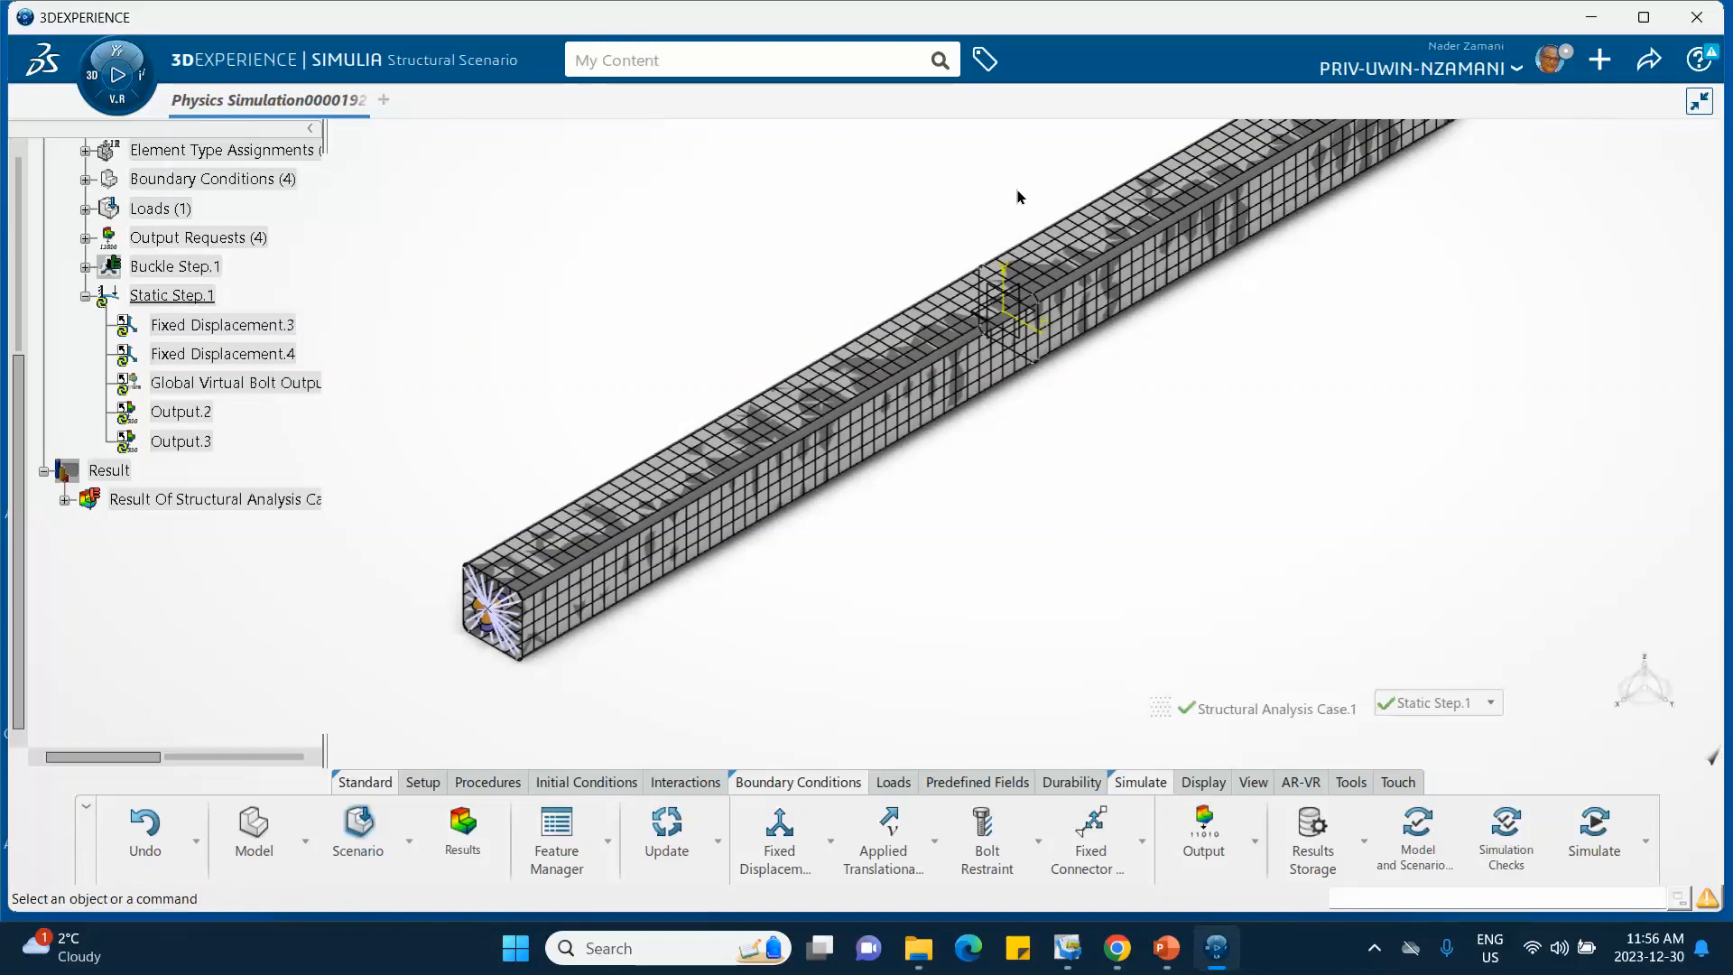
click(829, 841)
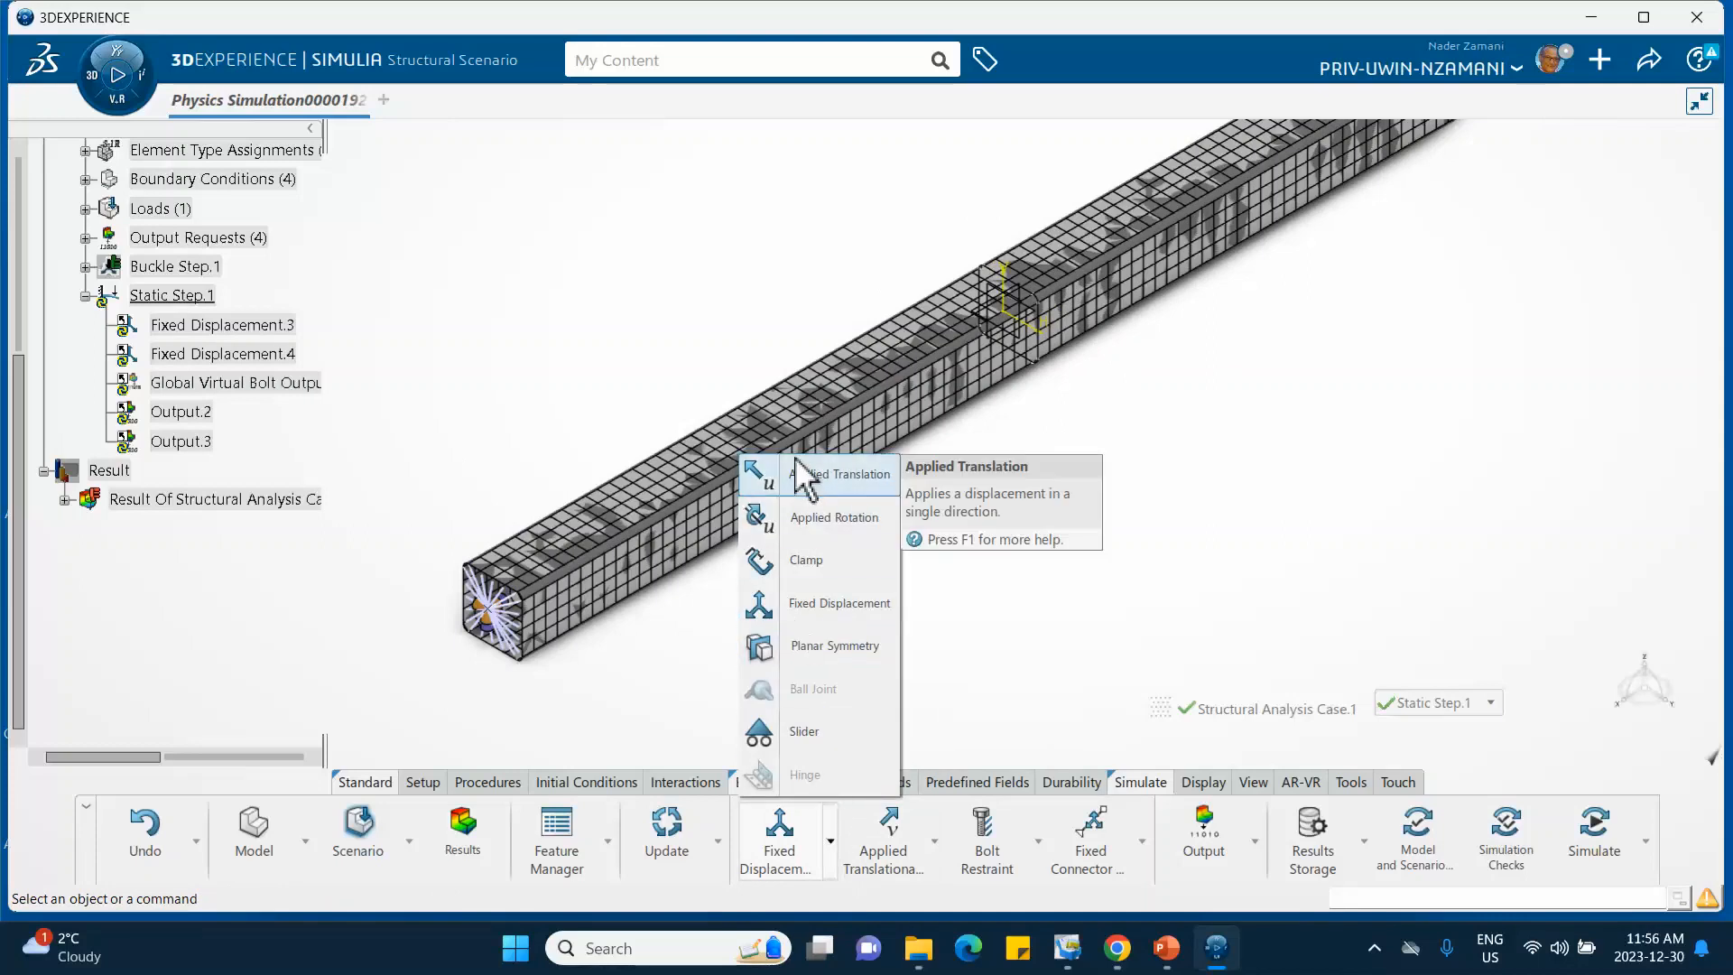
click(645, 693)
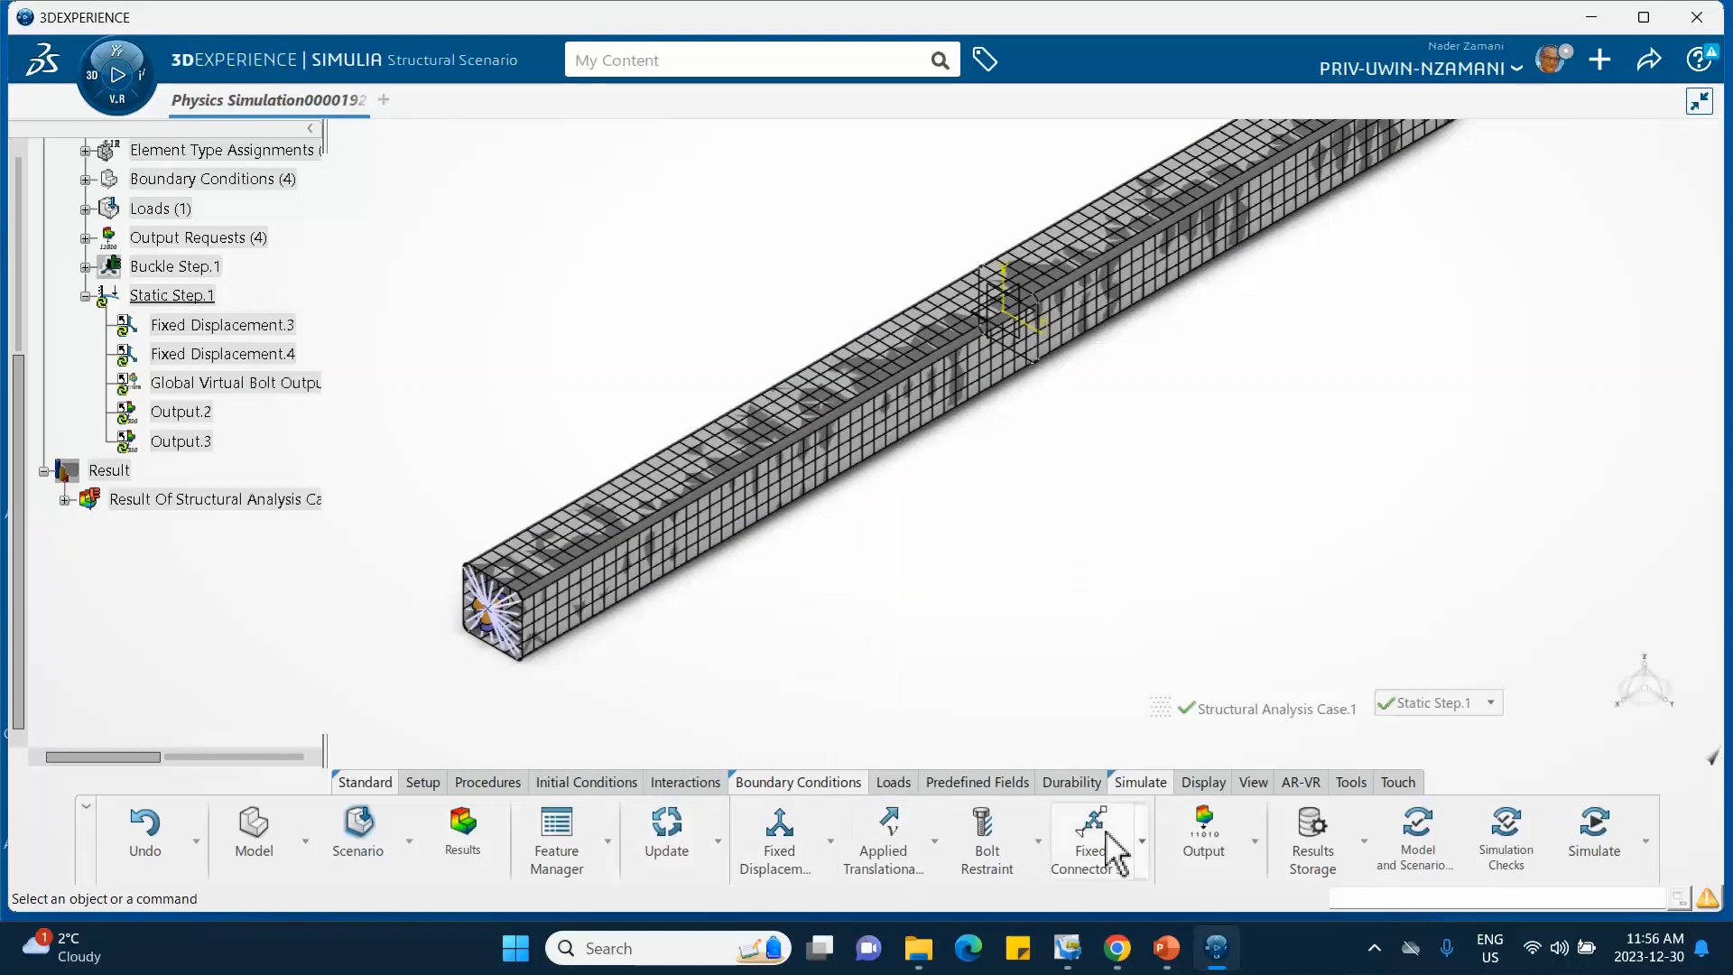
click(829, 844)
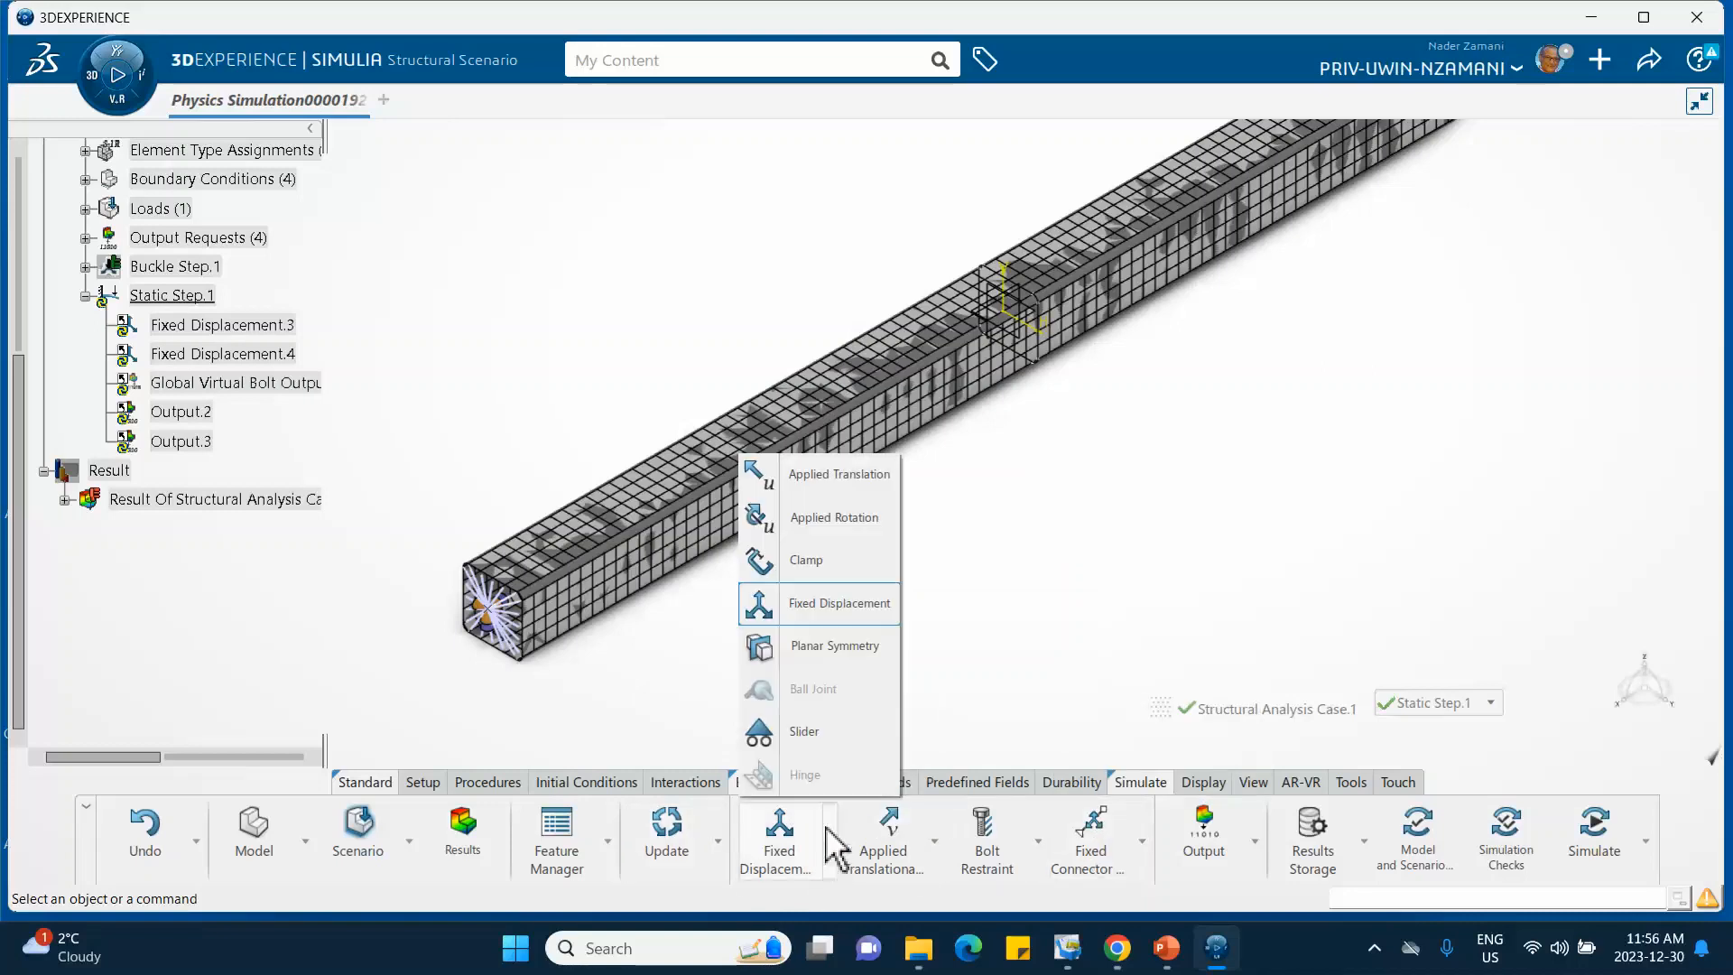
click(824, 481)
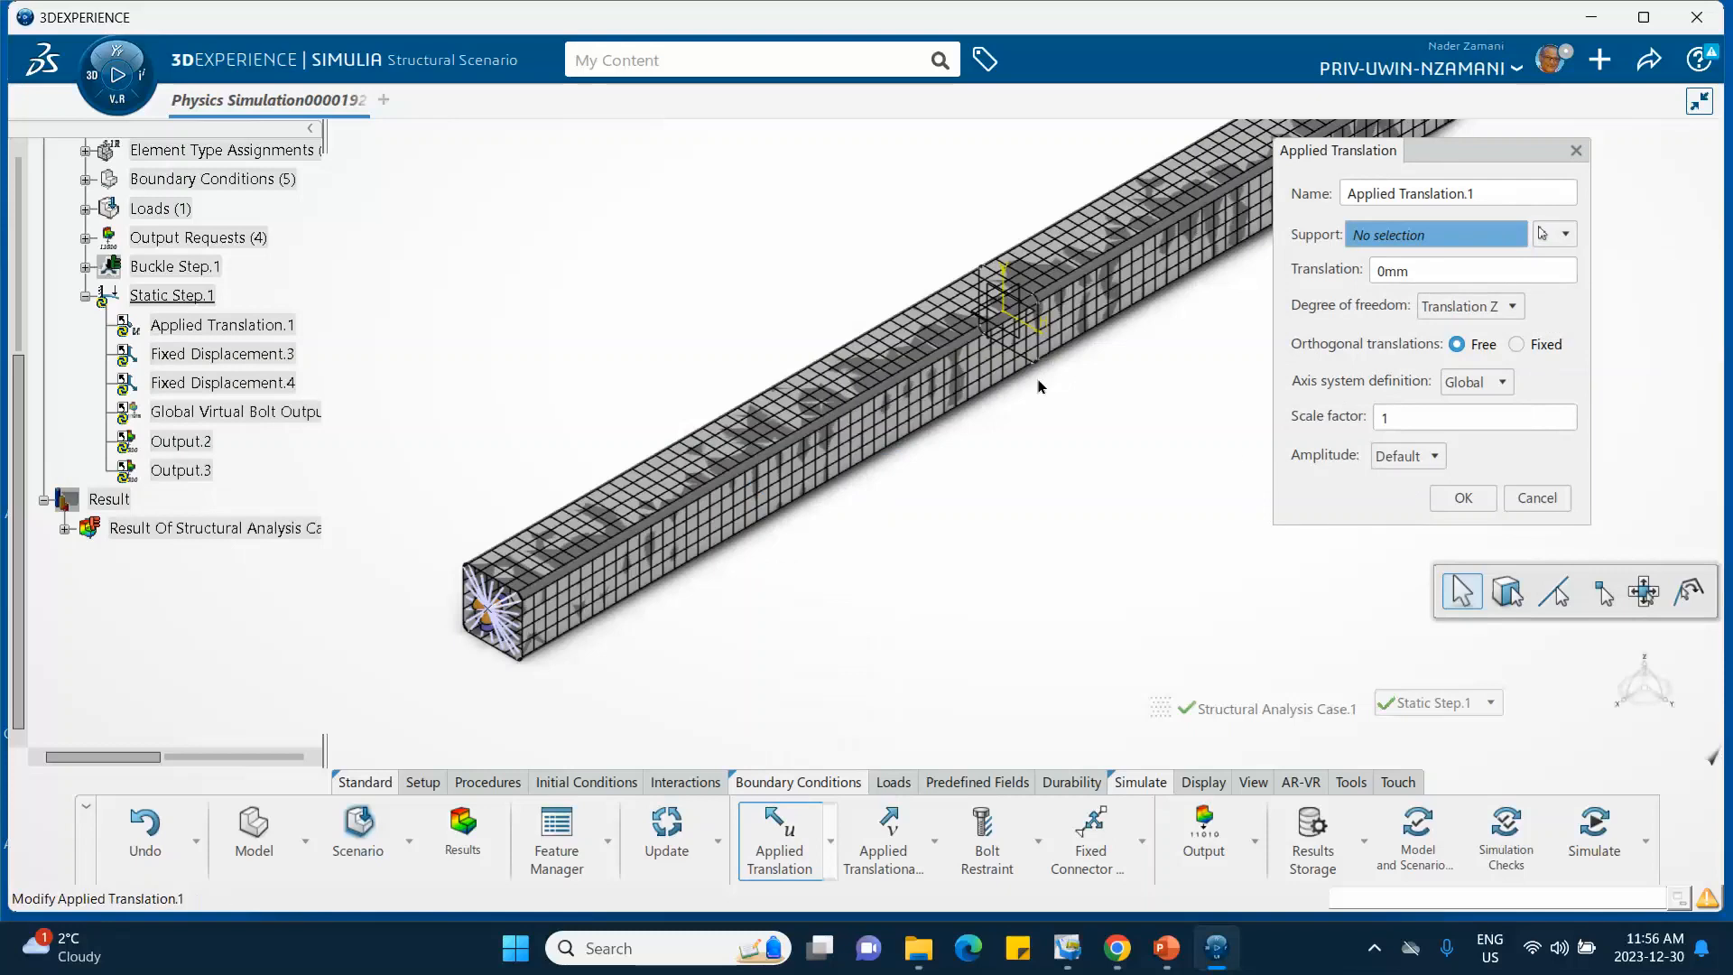
Step: Assign the mid span Spatial Group.1 of the finite element model as the applied translation's support
scroll(180, 334, up, 5)
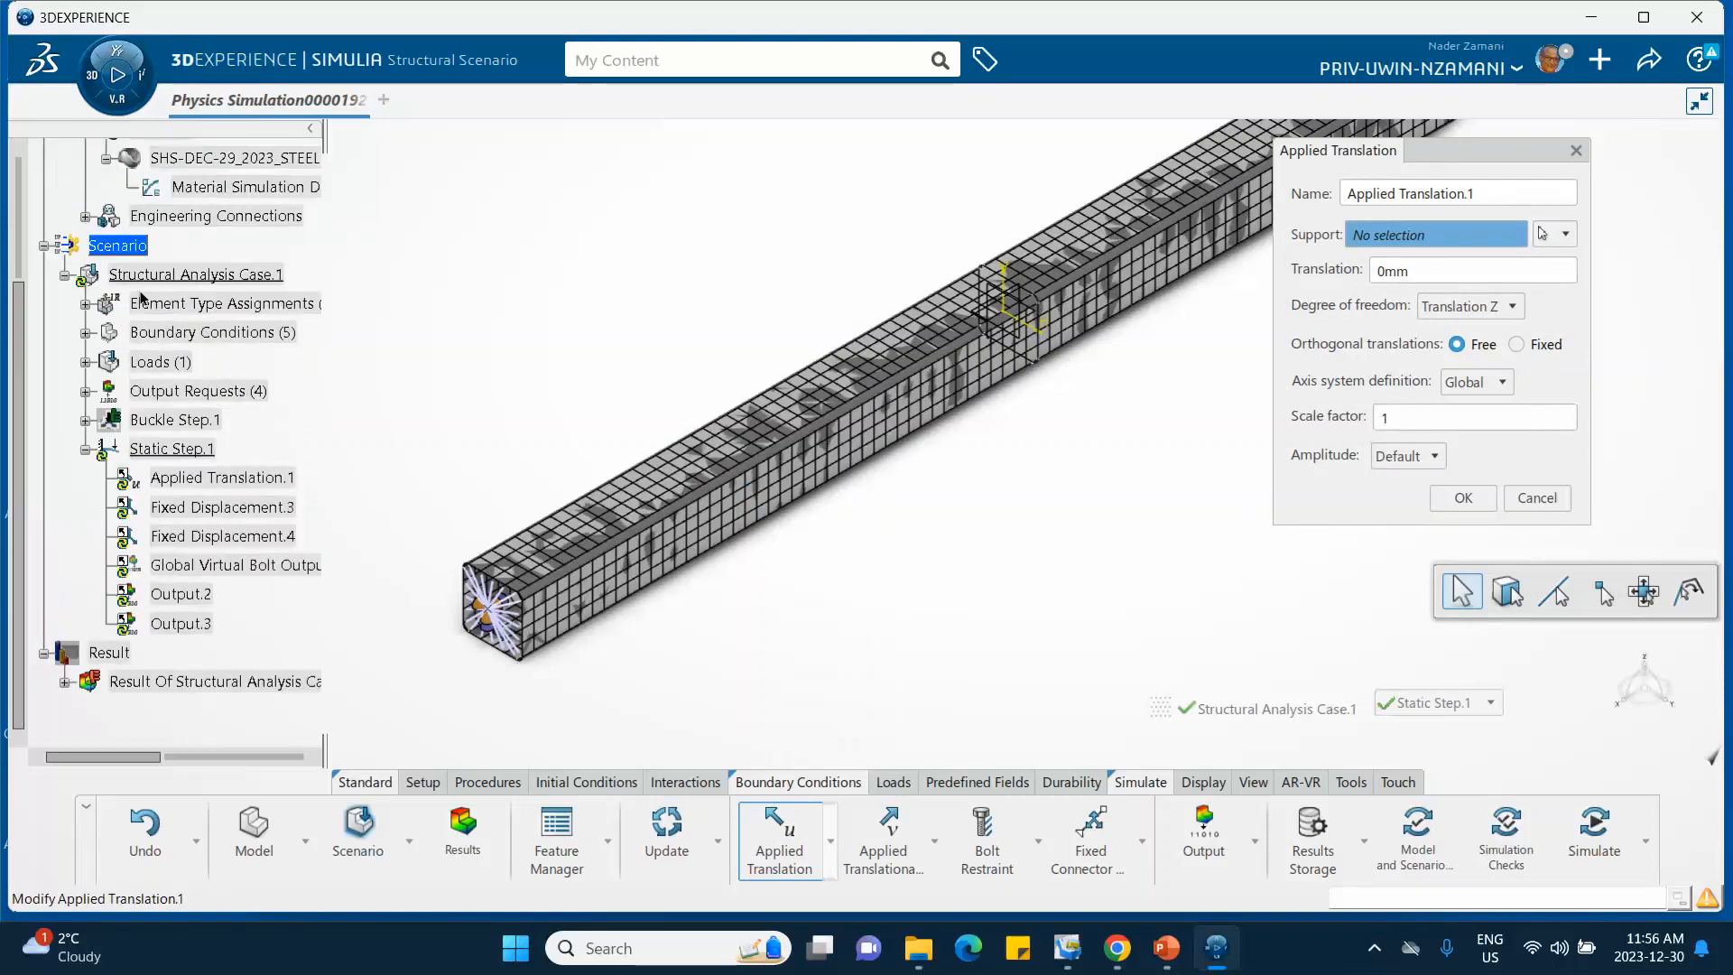
scroll(178, 290, up, 2)
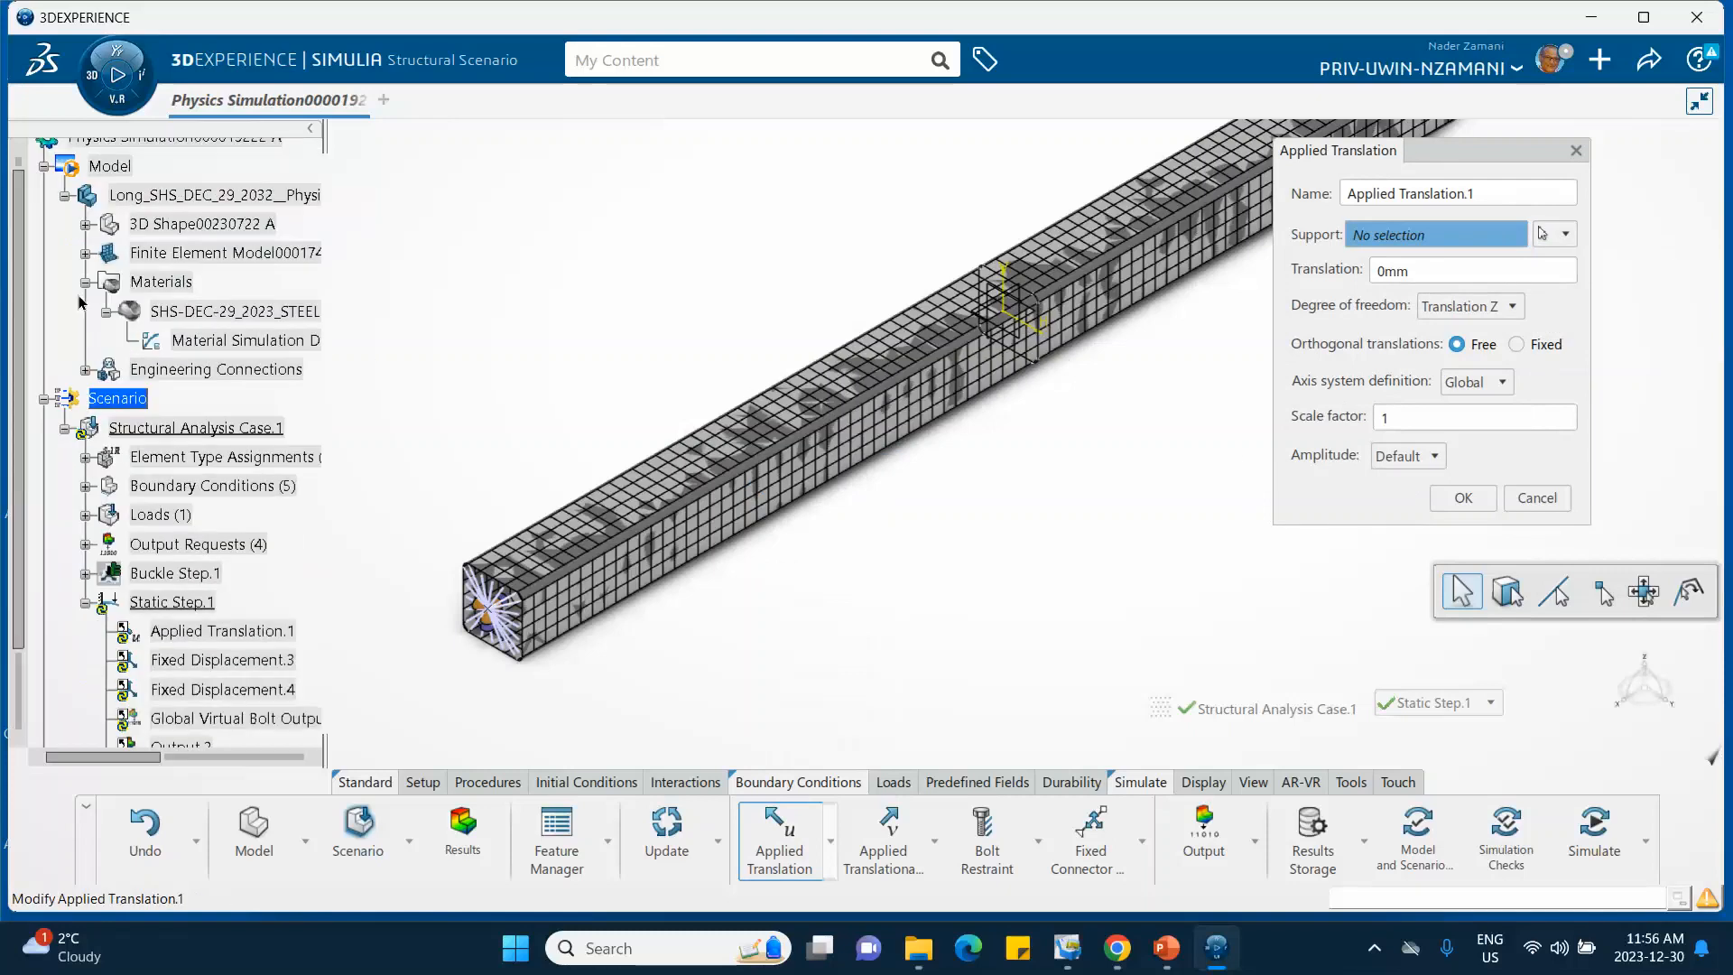
click(86, 254)
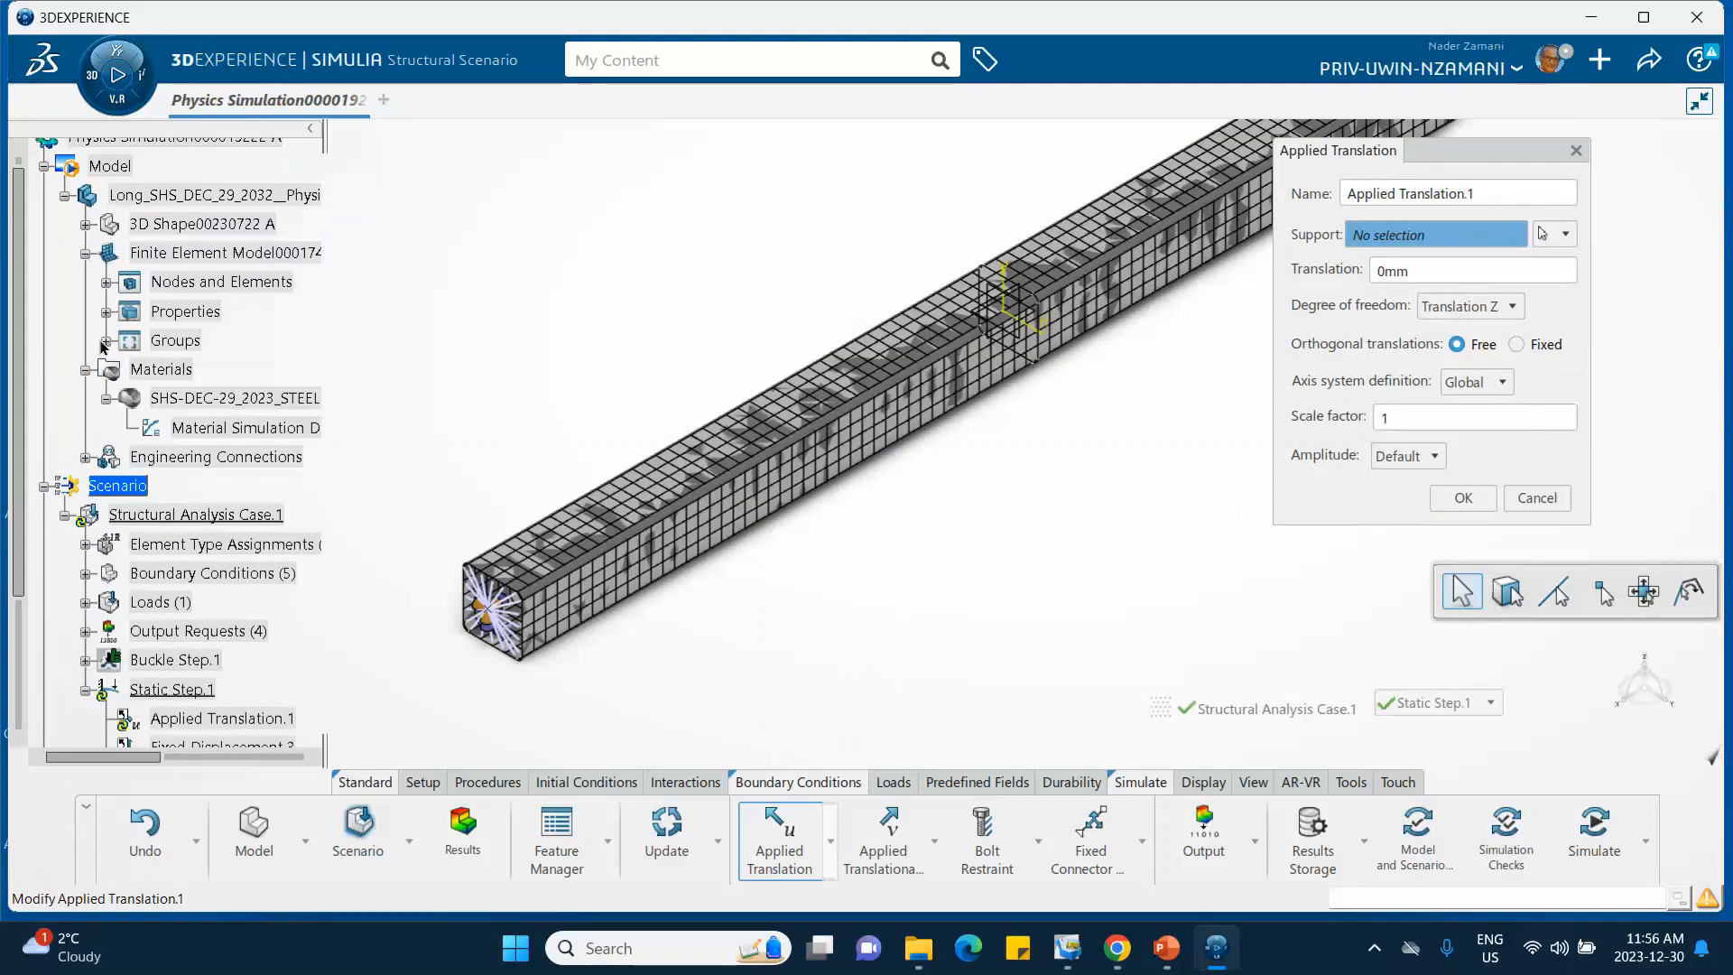
click(106, 341)
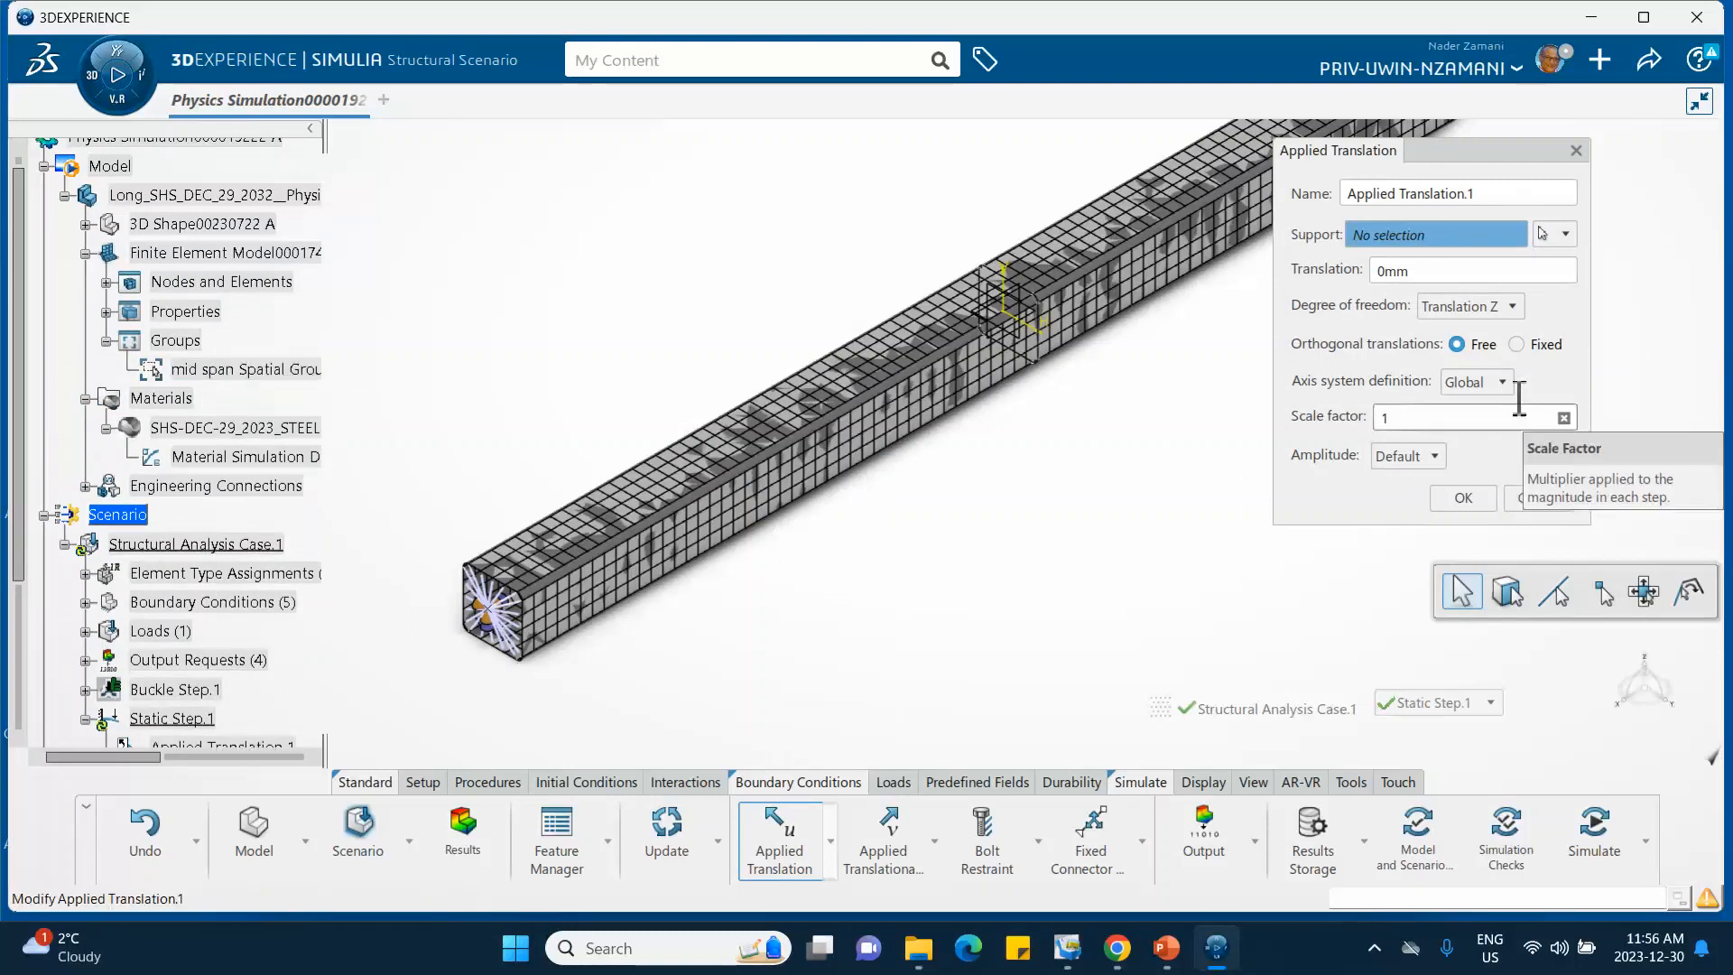
click(1566, 236)
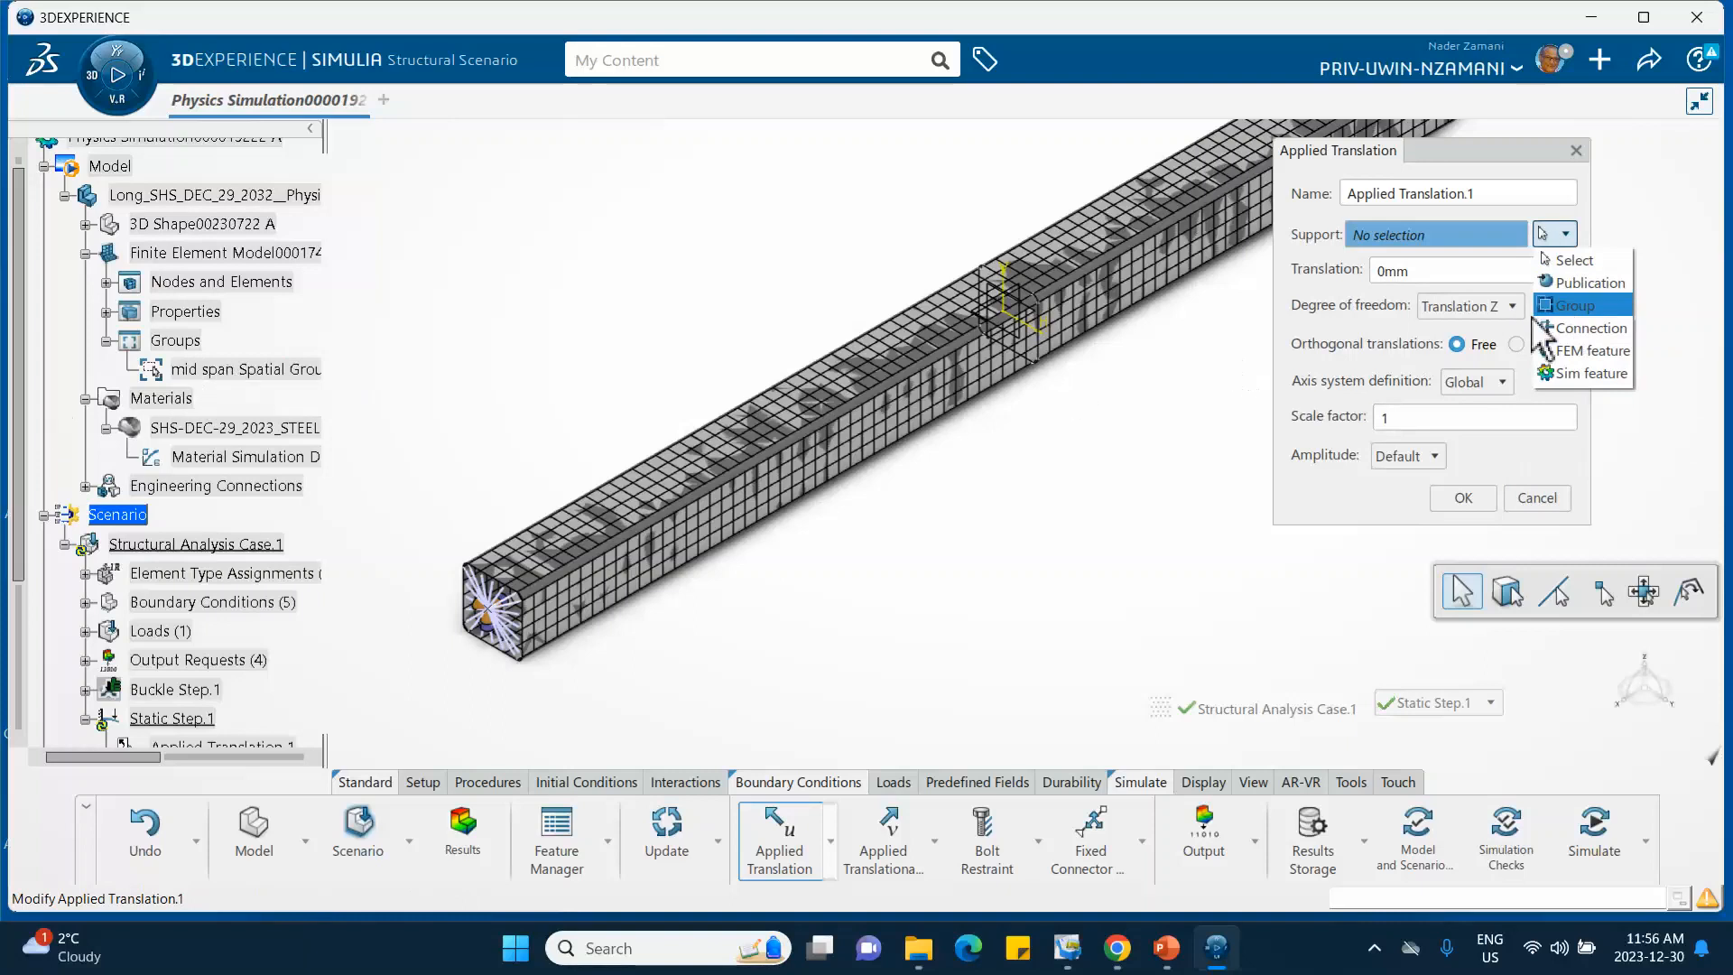
click(1555, 311)
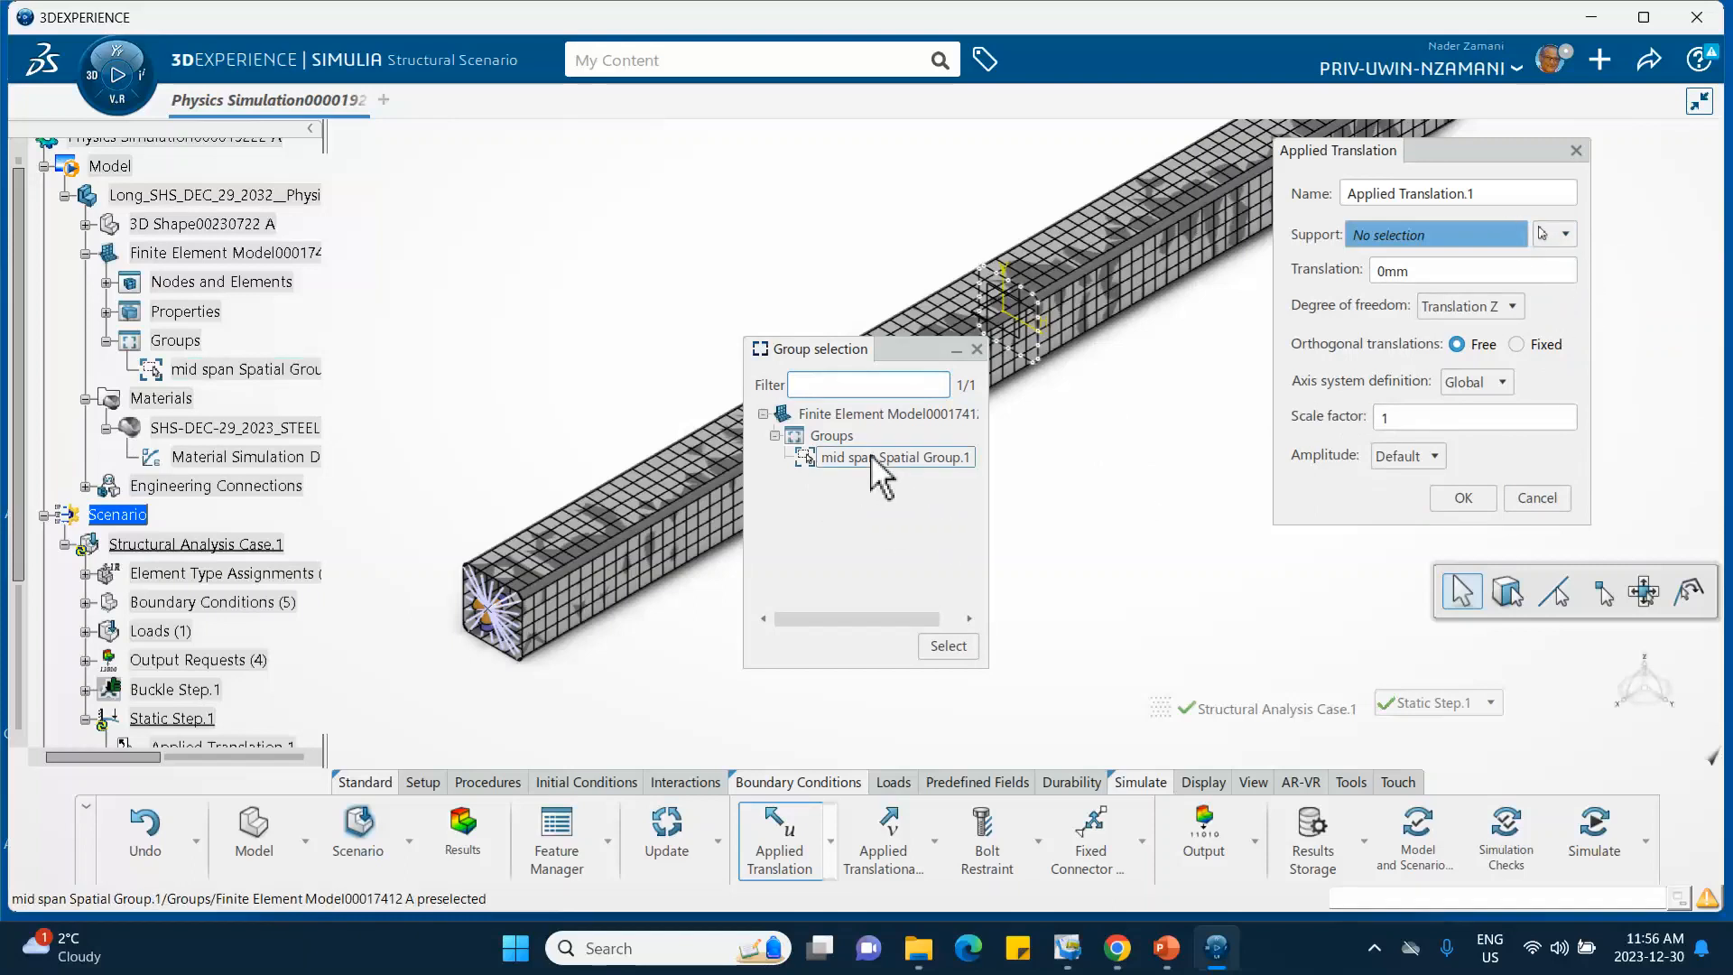
mouse_move(1163, 556)
middle_down()
mouse_move(1183, 638)
mouse_move(1180, 532)
middle_up()
middle_drag(1092, 627, 1281, 327)
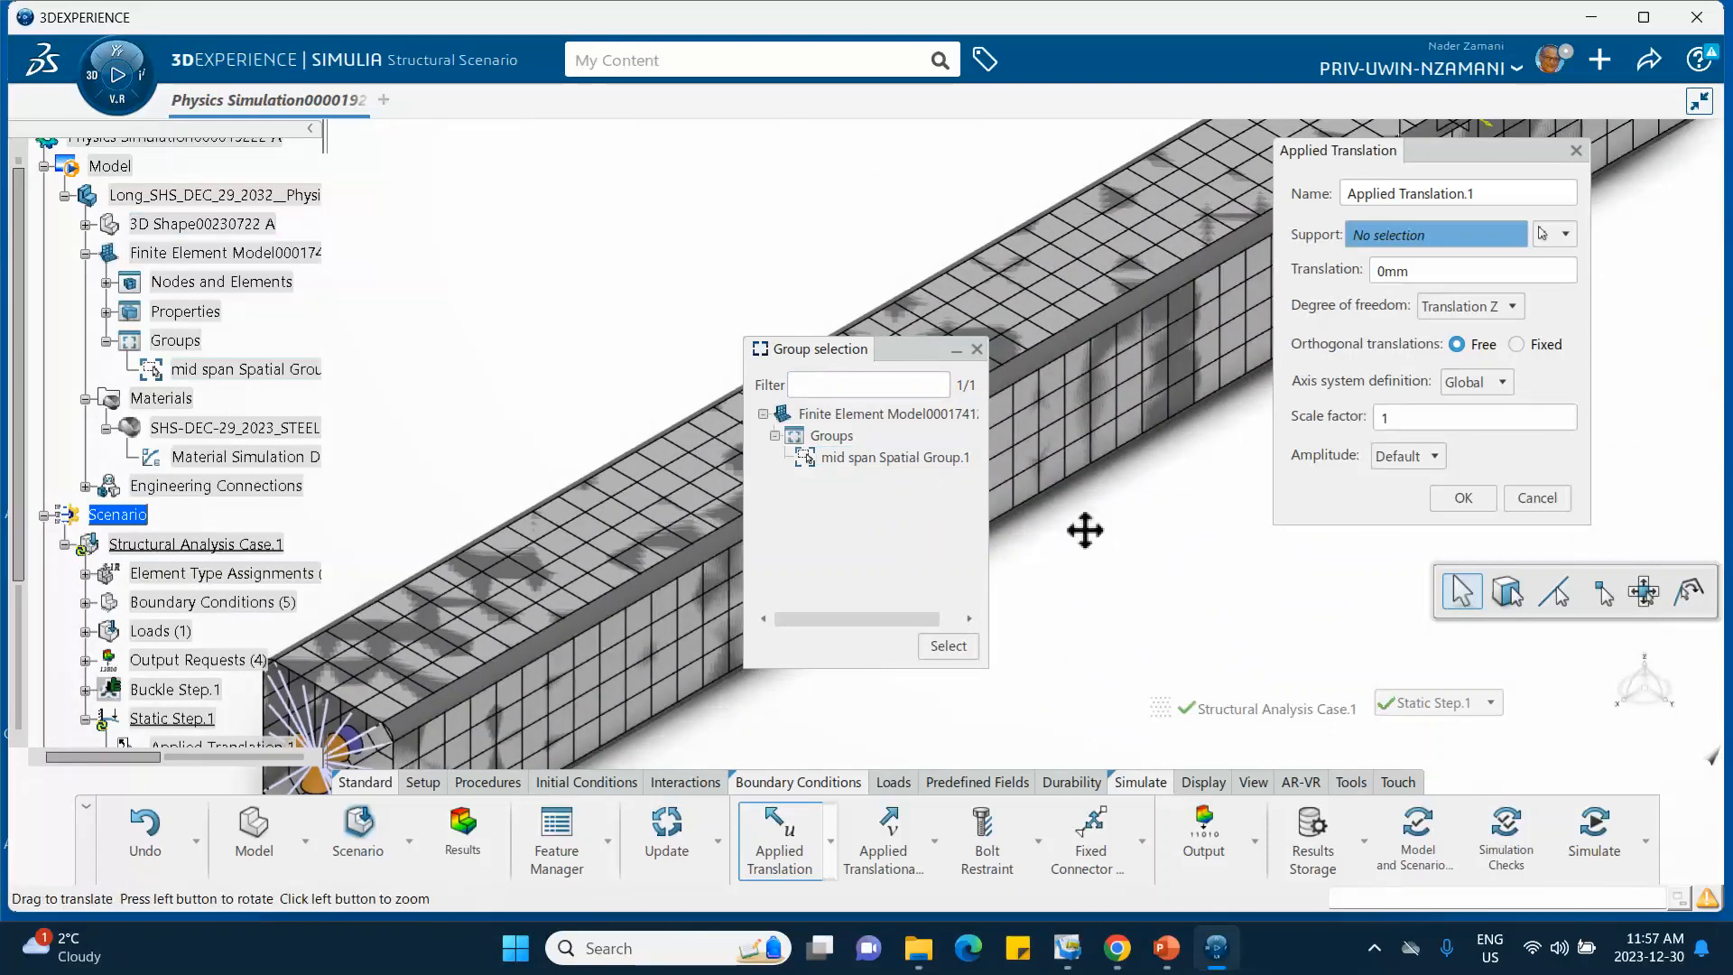
middle_drag(1091, 529, 857, 595)
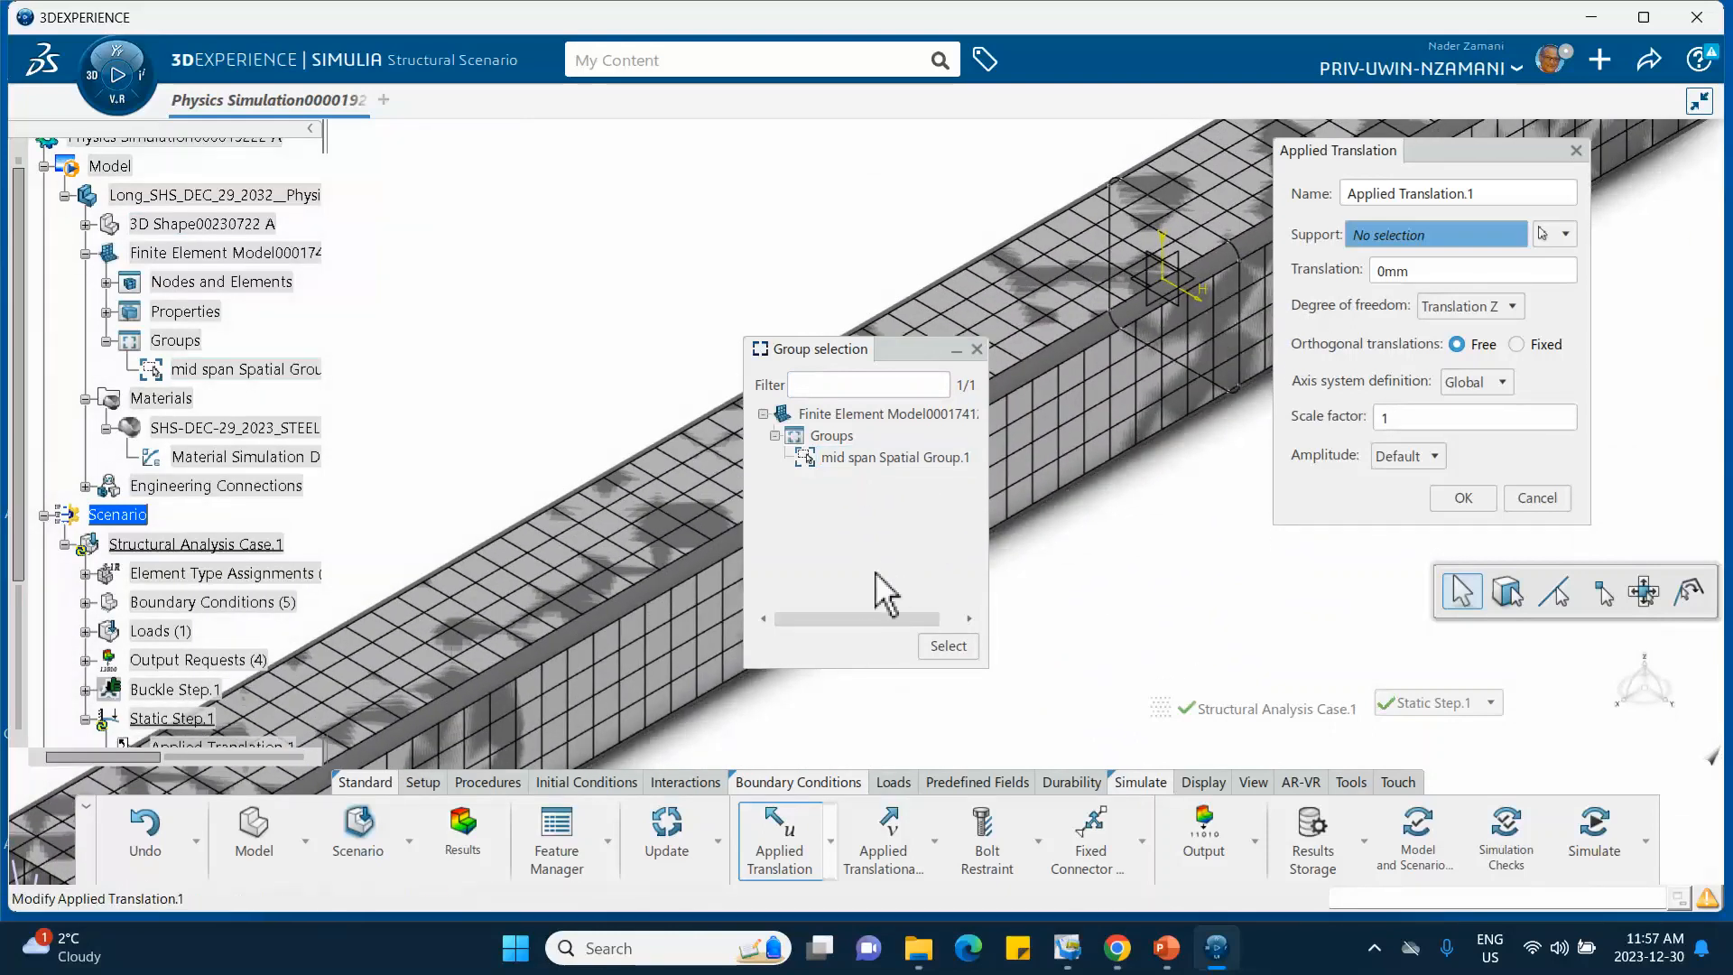
double_click(894, 459)
Step: Set the mid-span applied translation to 1 mm and confirm the boundary condition
click(1420, 270)
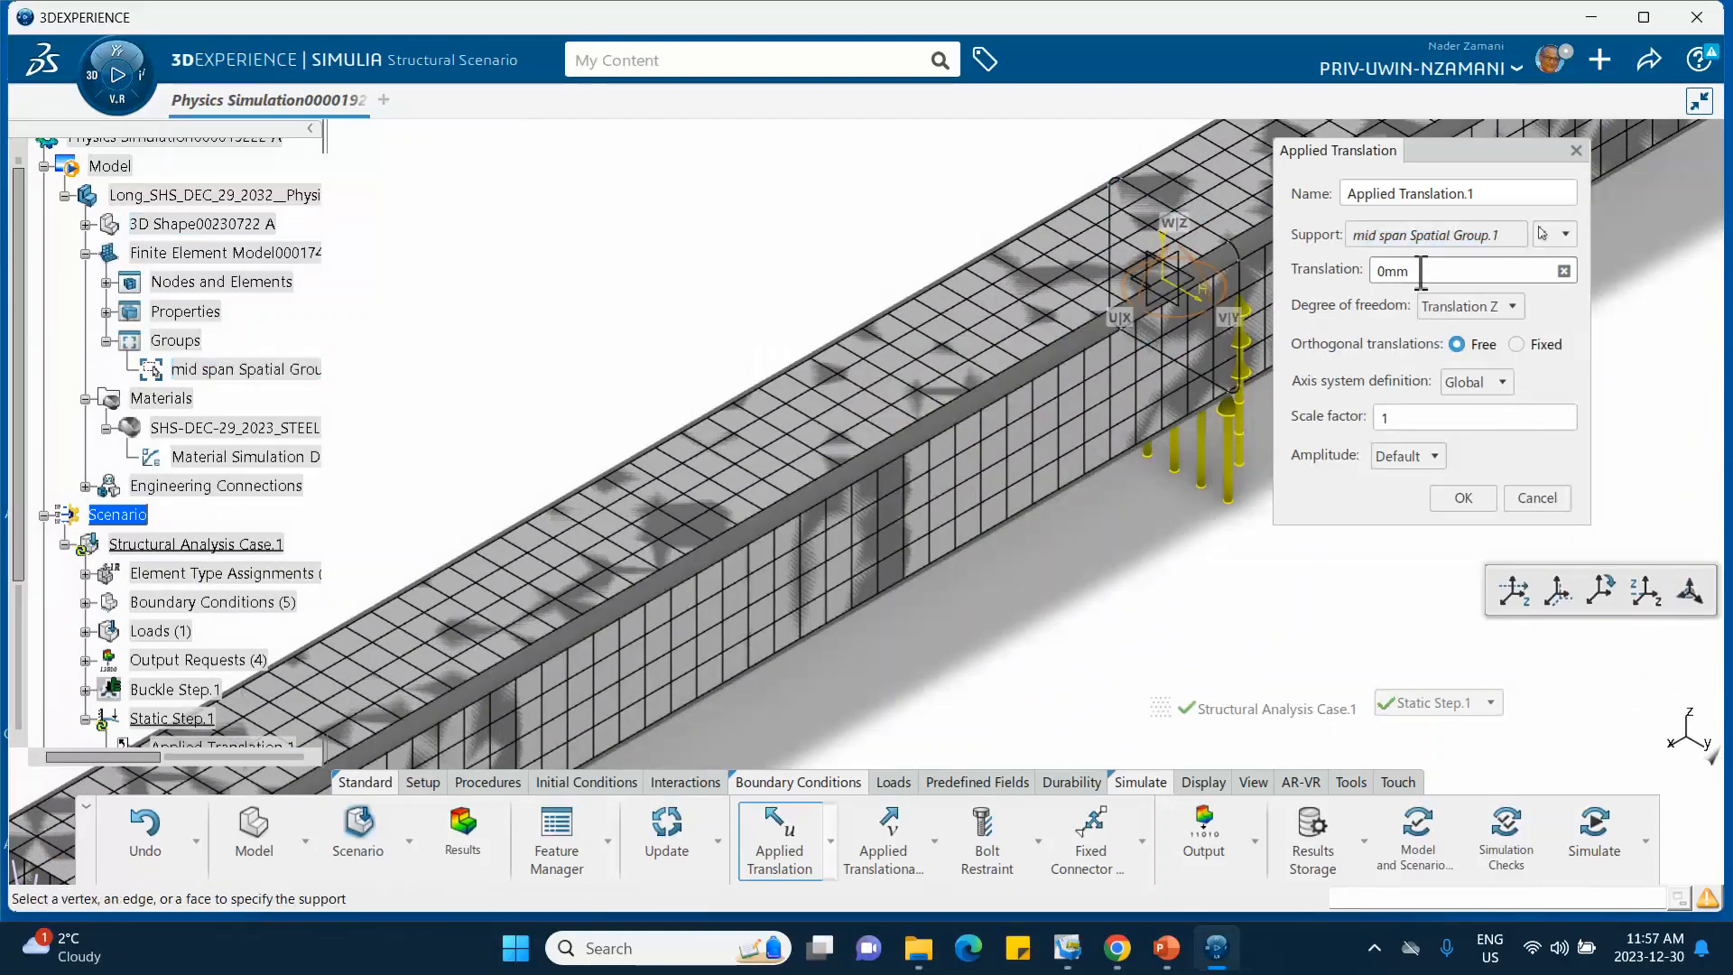
text(1)
middle_click(1160, 553)
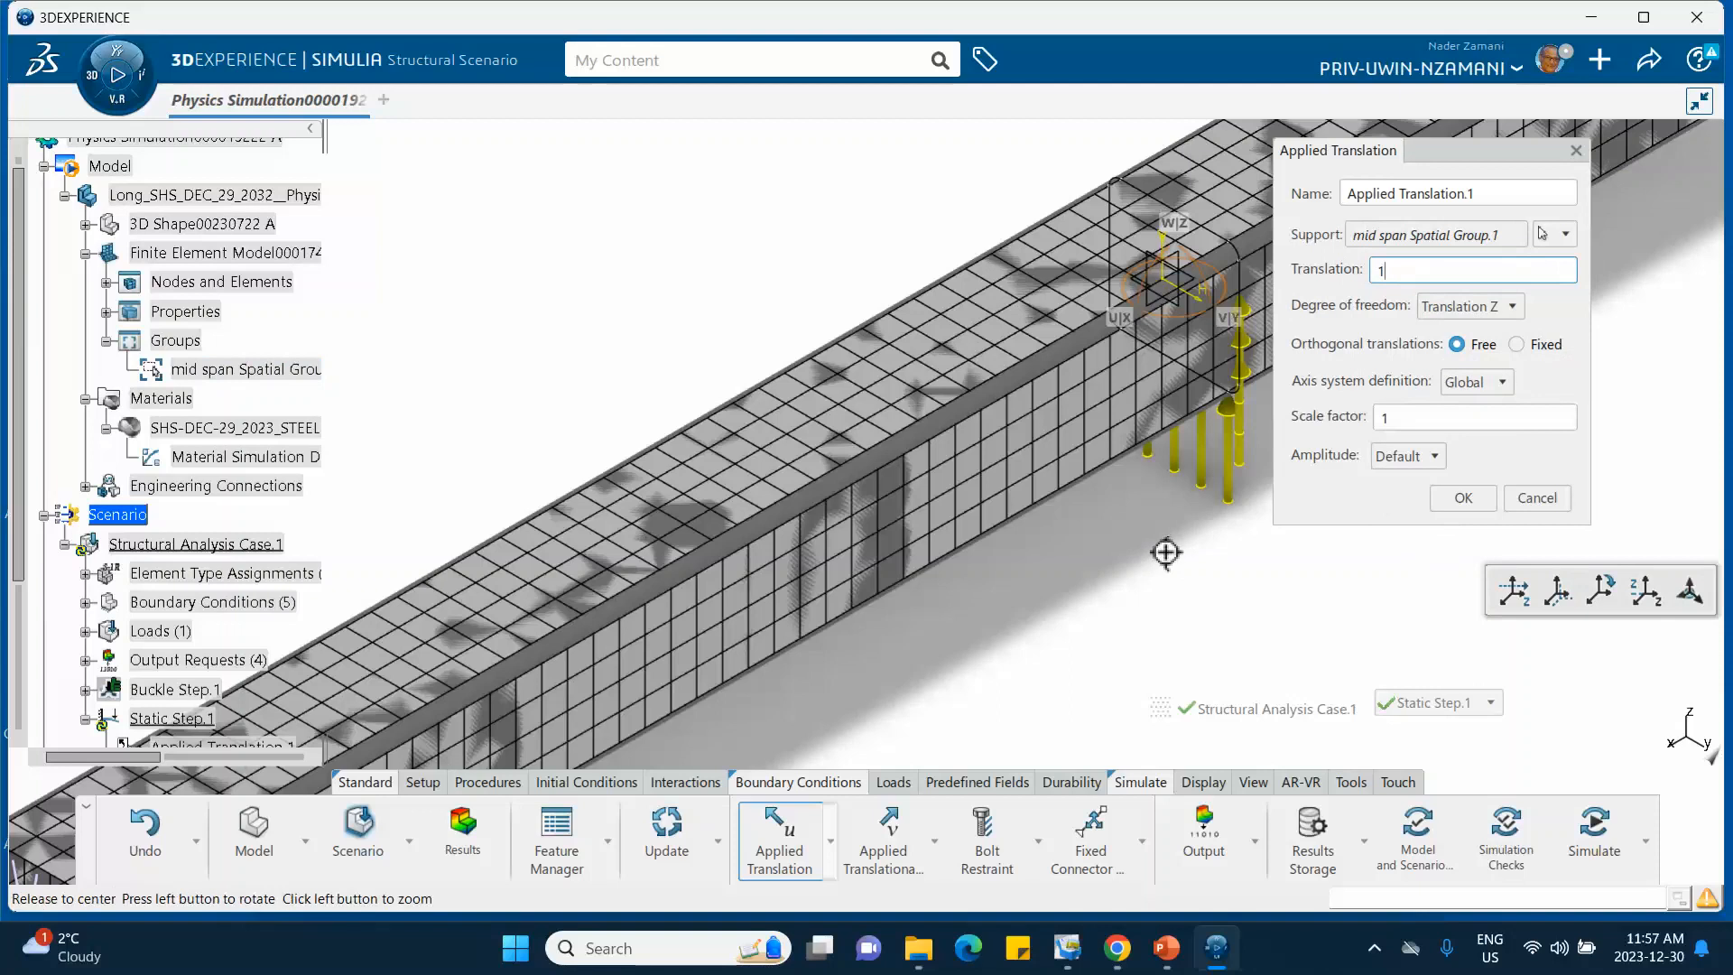
click(1462, 499)
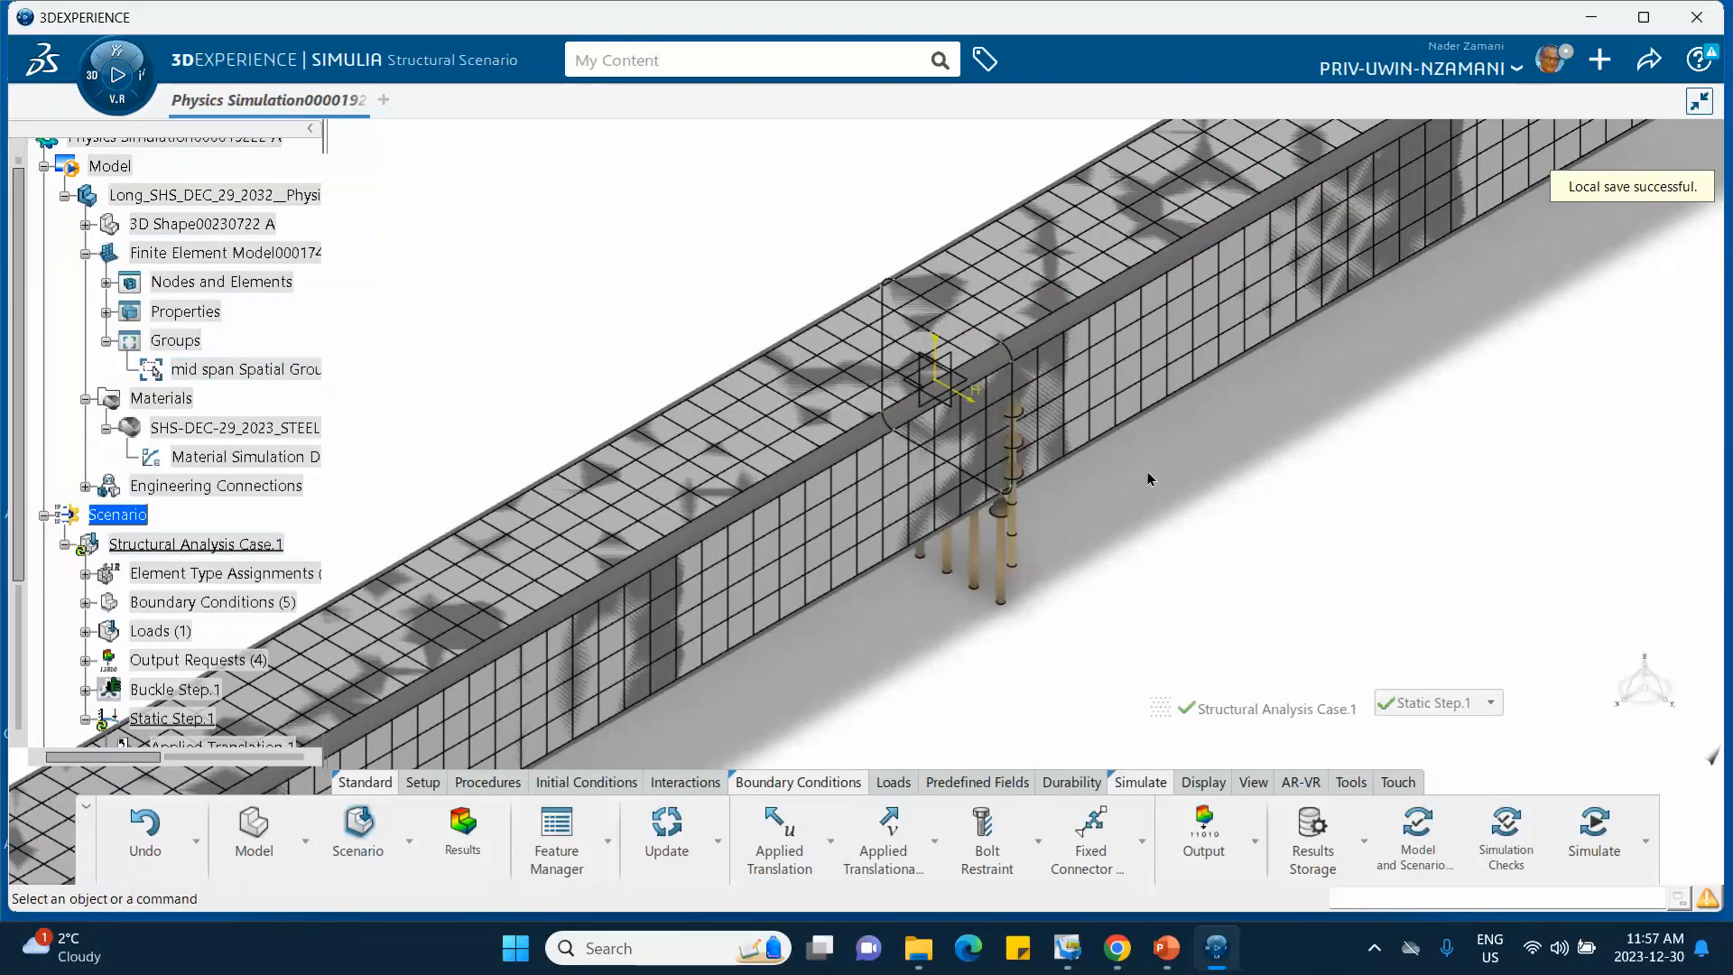
Step: Save the physics simulation with the completed static step boundary conditions
middle_drag(675, 362, 661, 479)
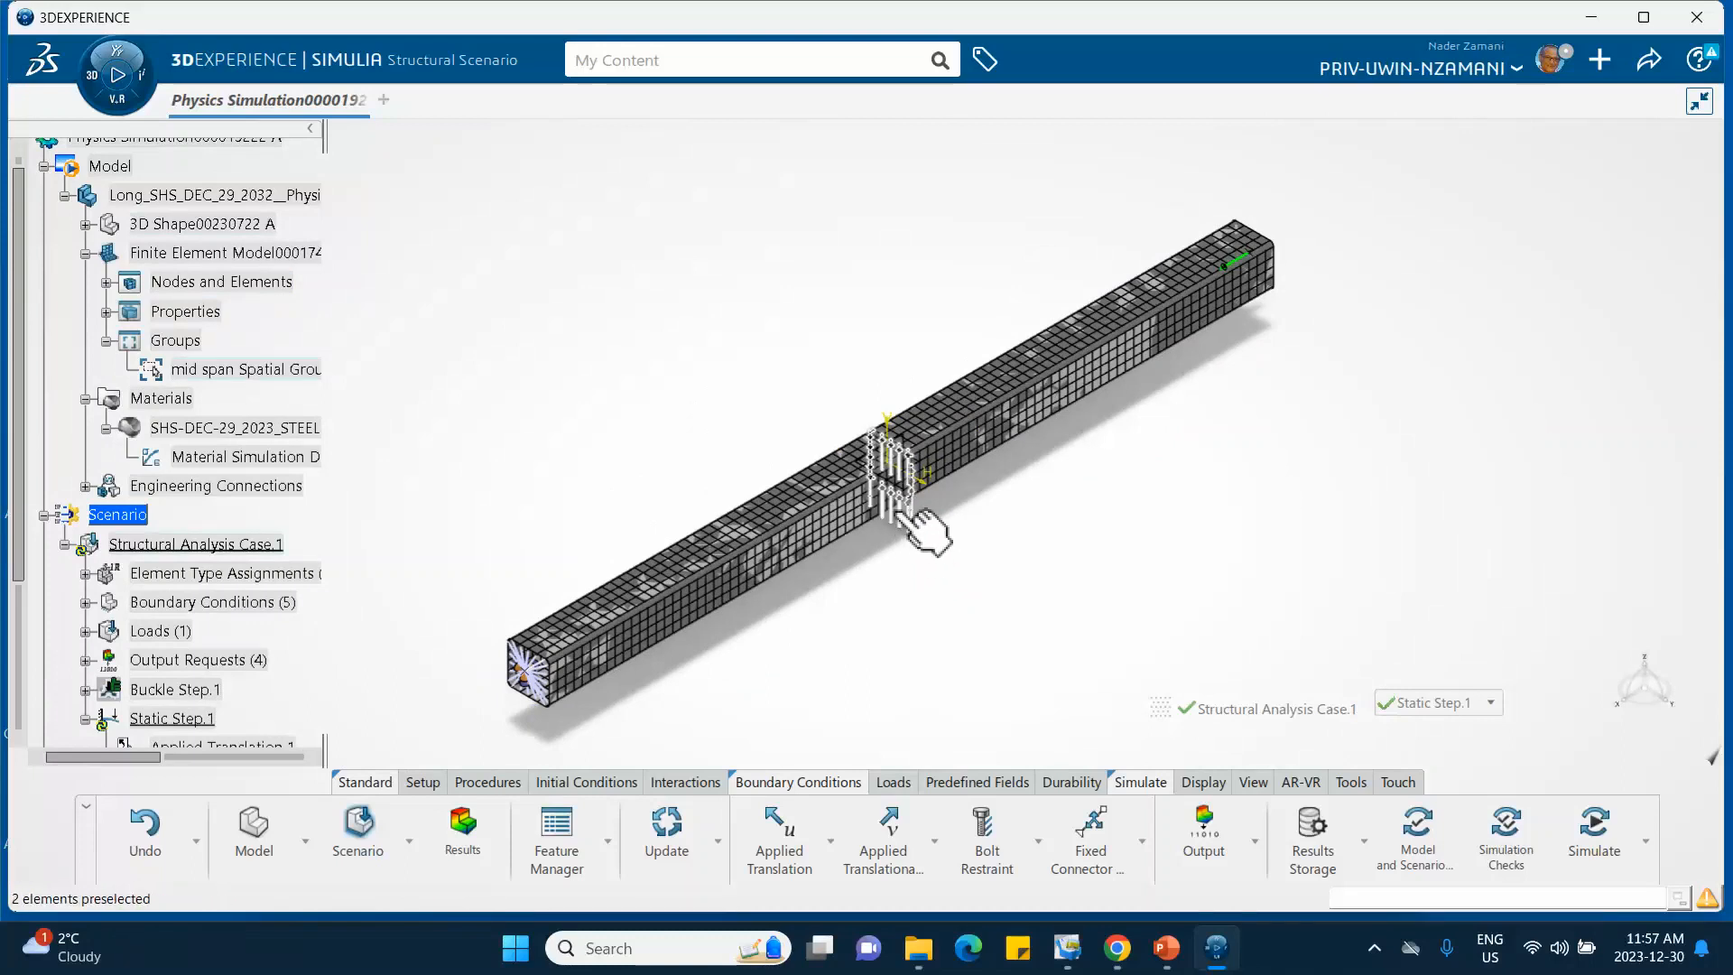
click(1643, 61)
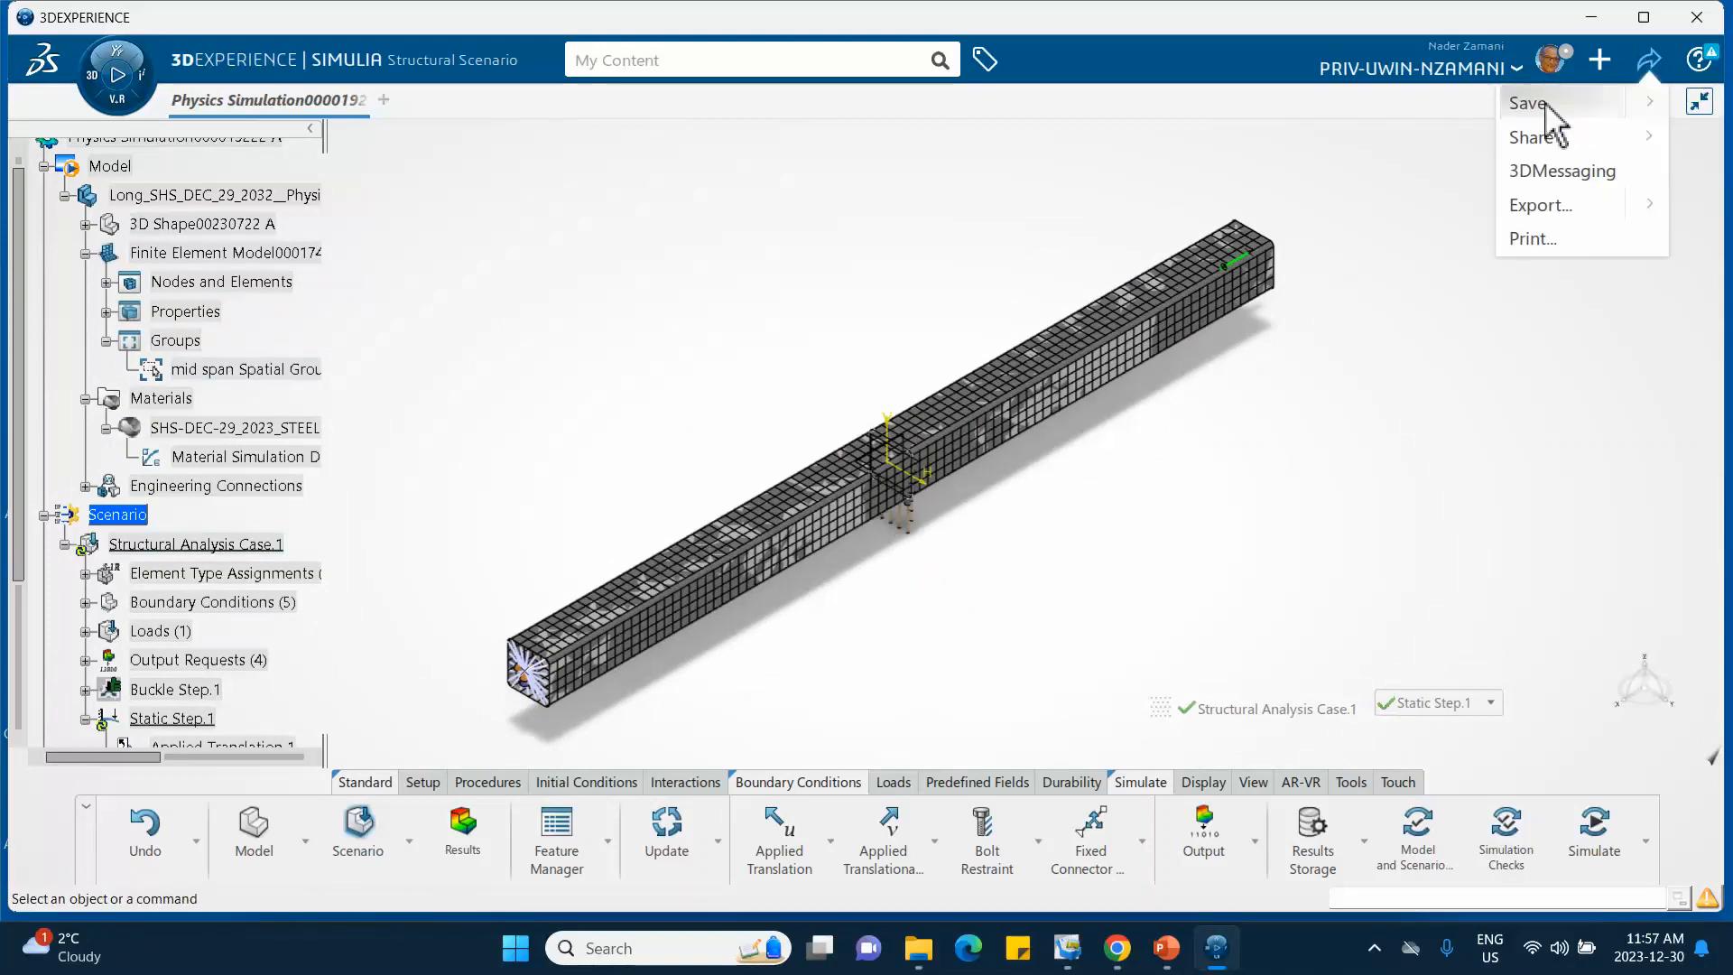
click(1545, 107)
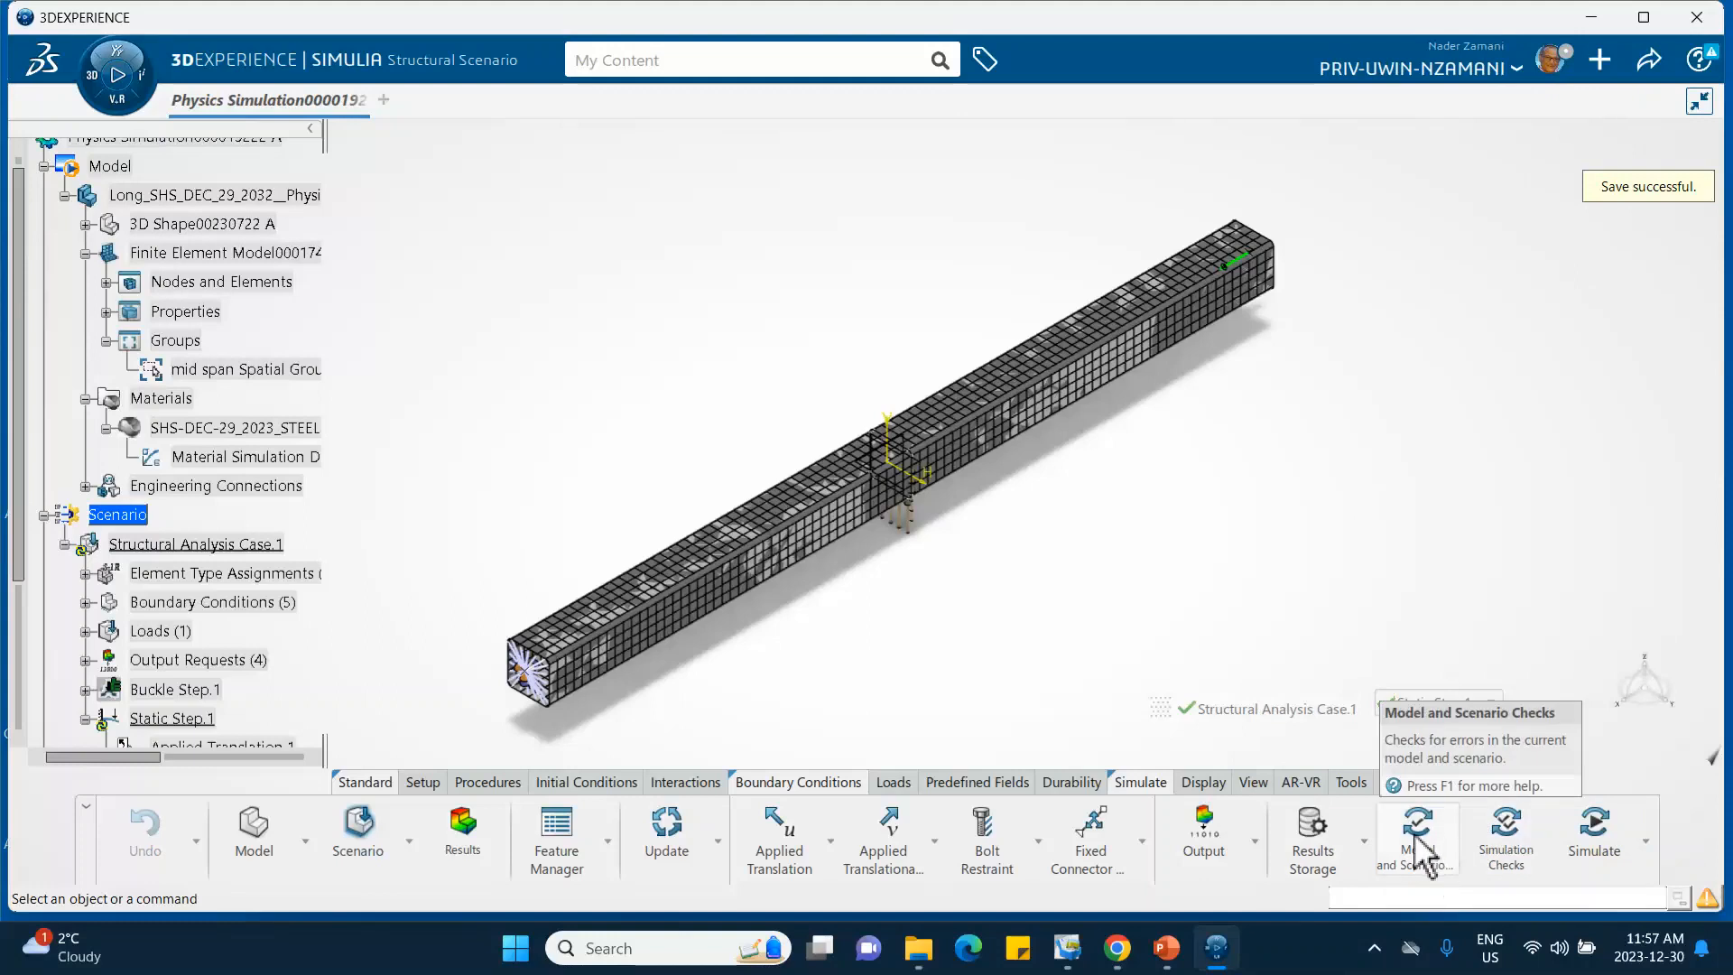
Step: Run the model and scenario checks and the local interactive simulation checks, closing each status report
click(1418, 843)
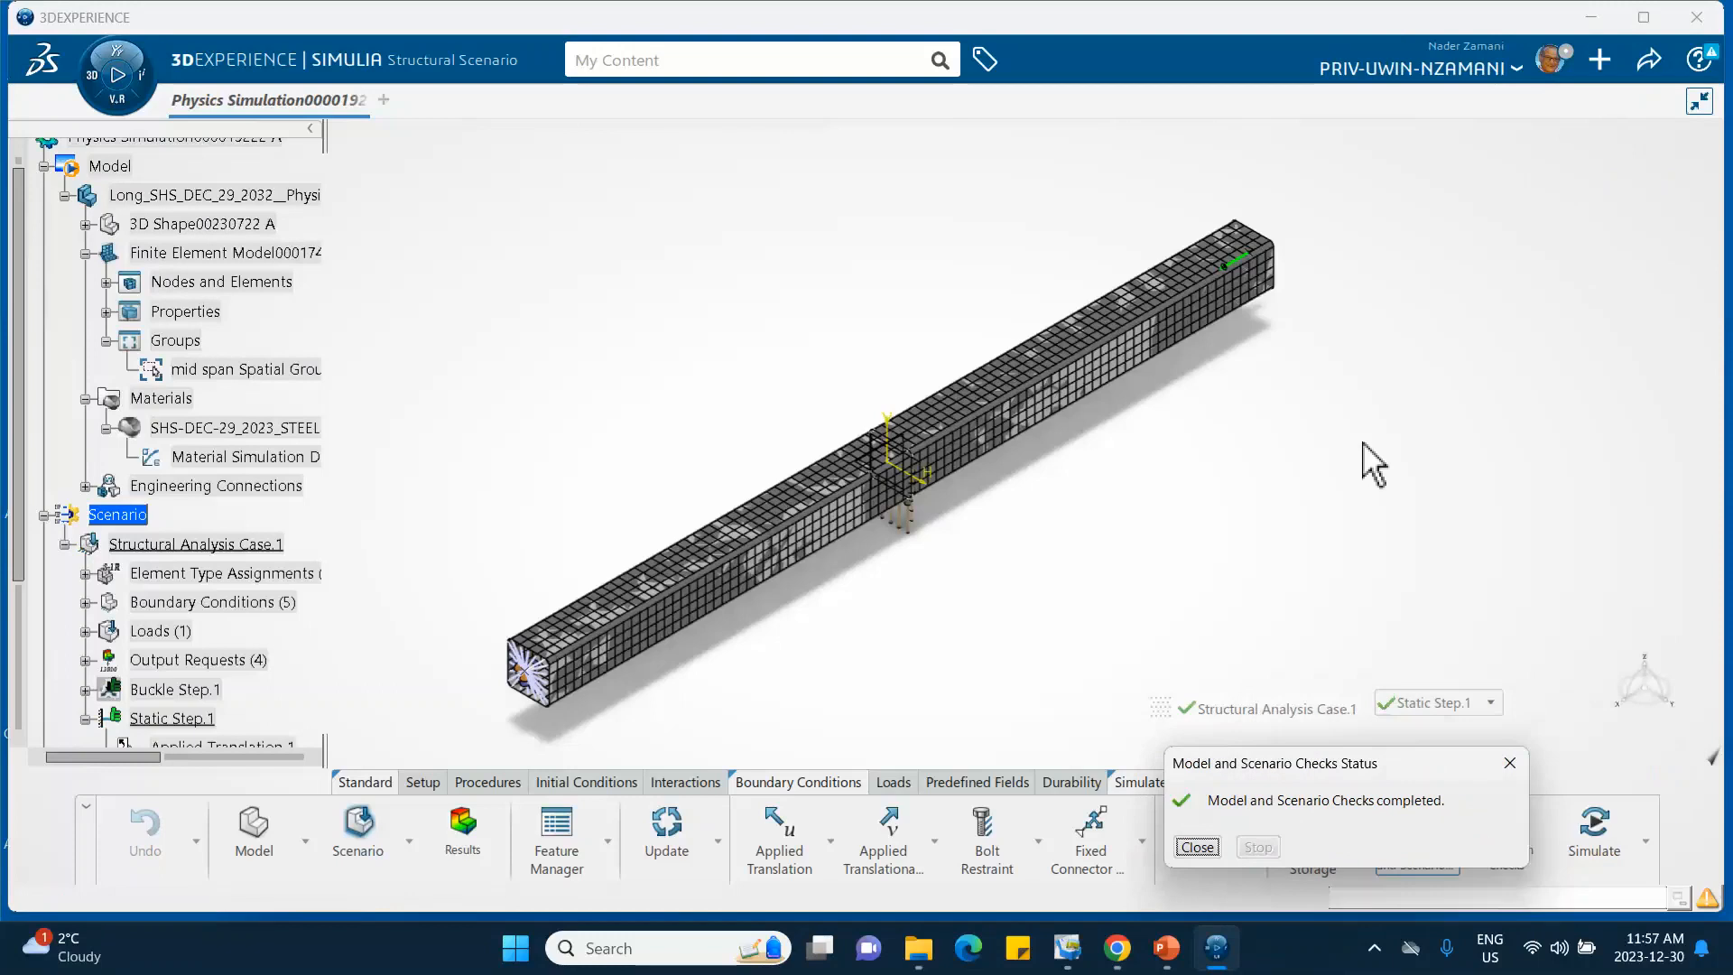
click(1198, 847)
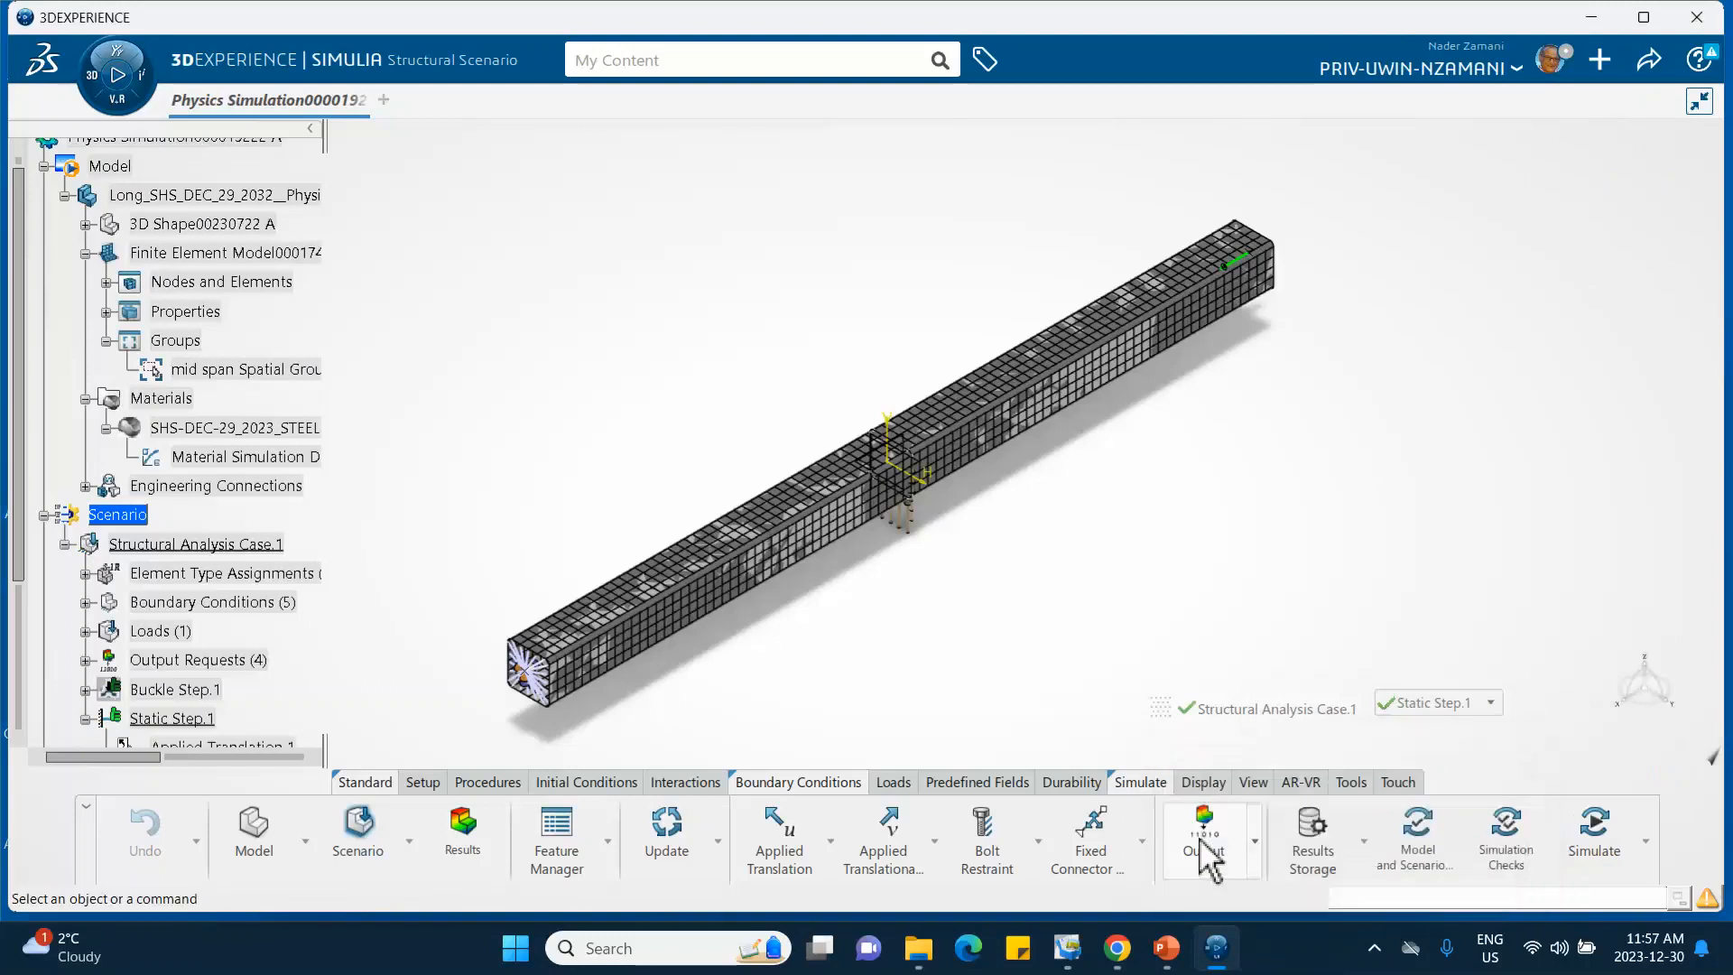
click(1505, 835)
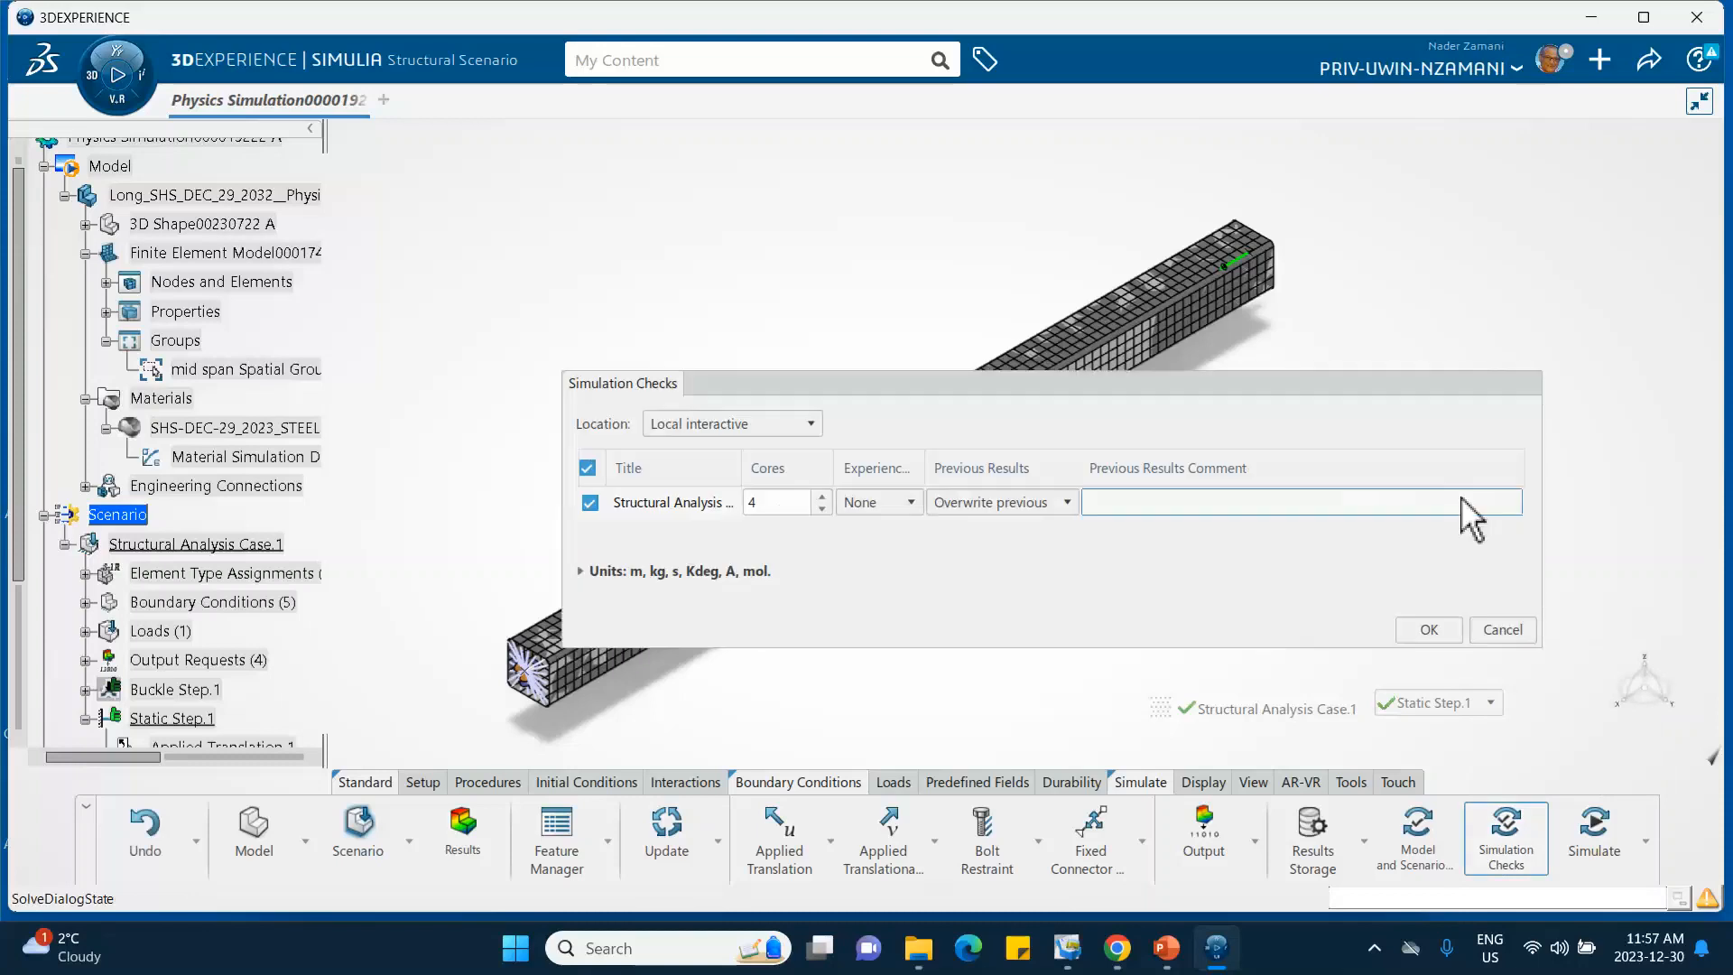
click(1429, 630)
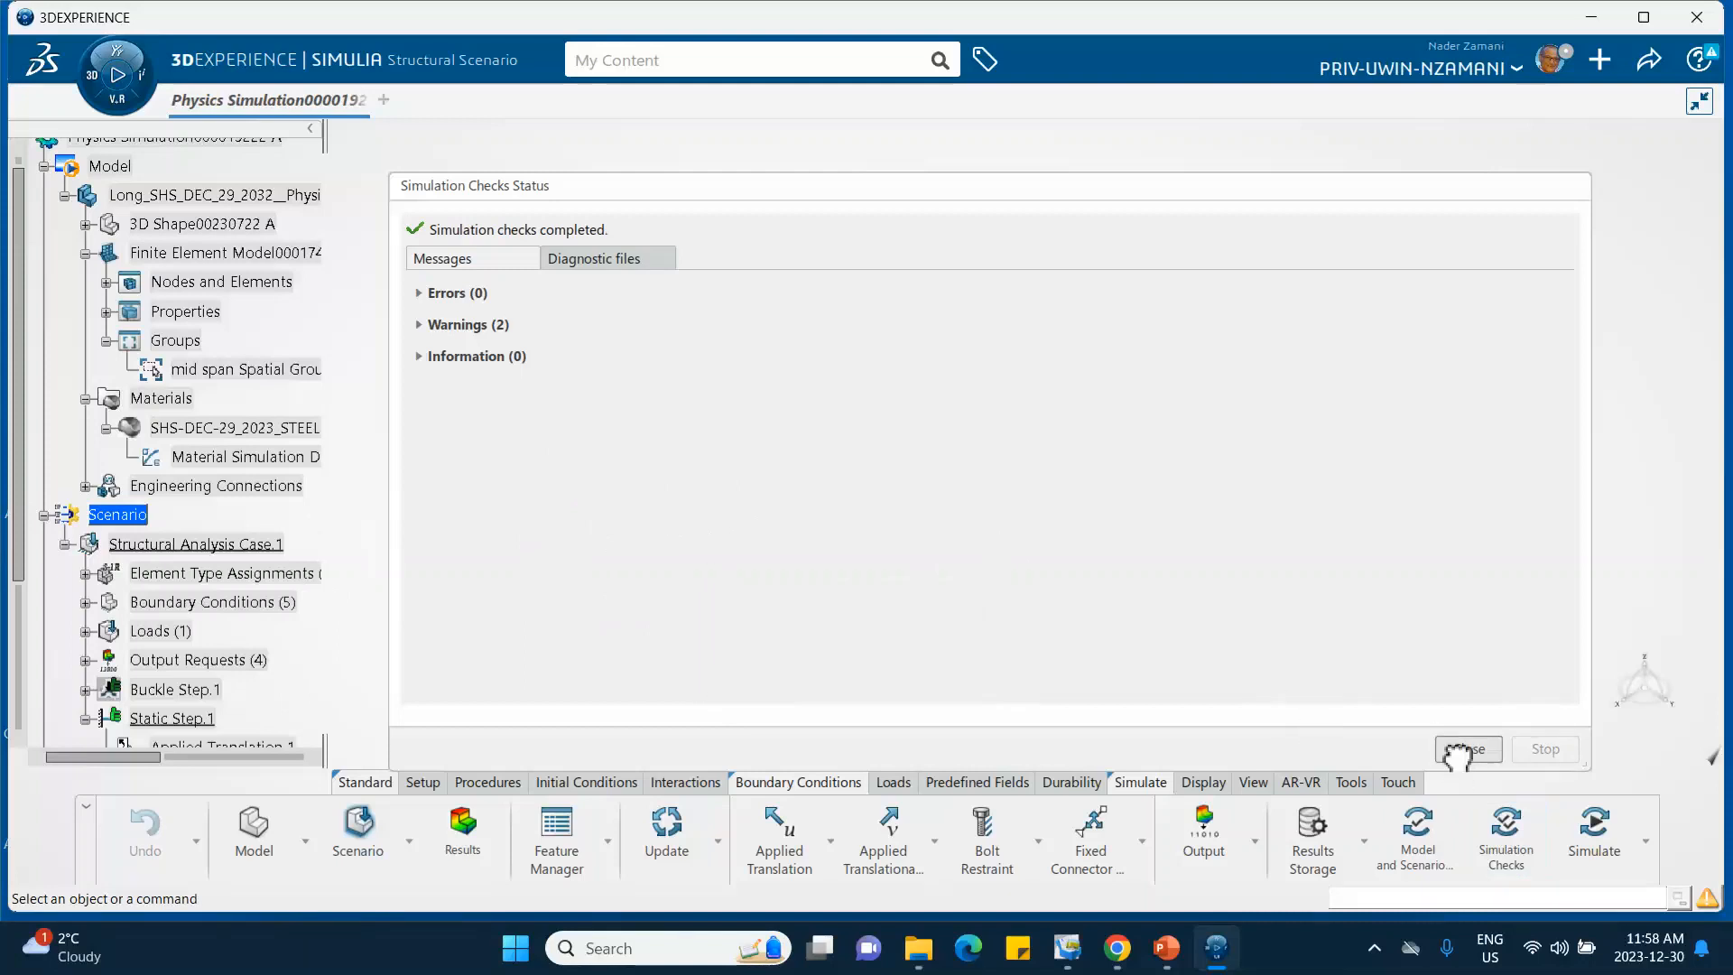
click(1457, 749)
Step: Run Structural Analysis Case.1 locally in interactive mode on 4 cores, overwriting previous results, and close the status report
click(1594, 826)
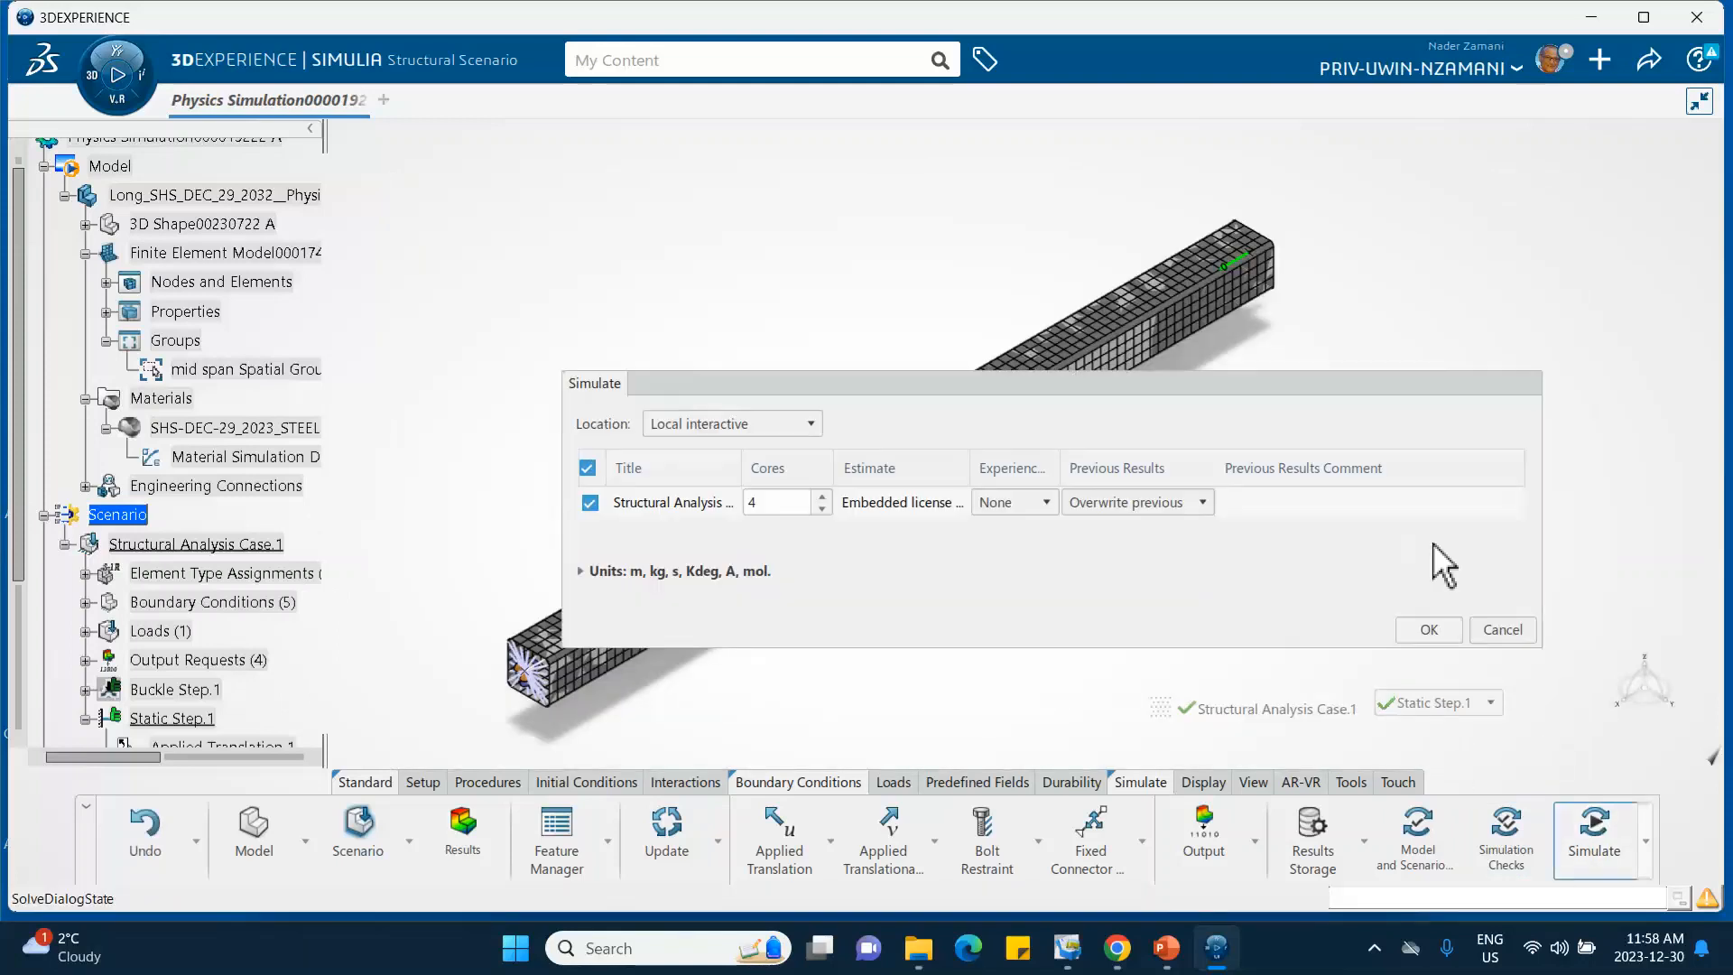
click(1430, 629)
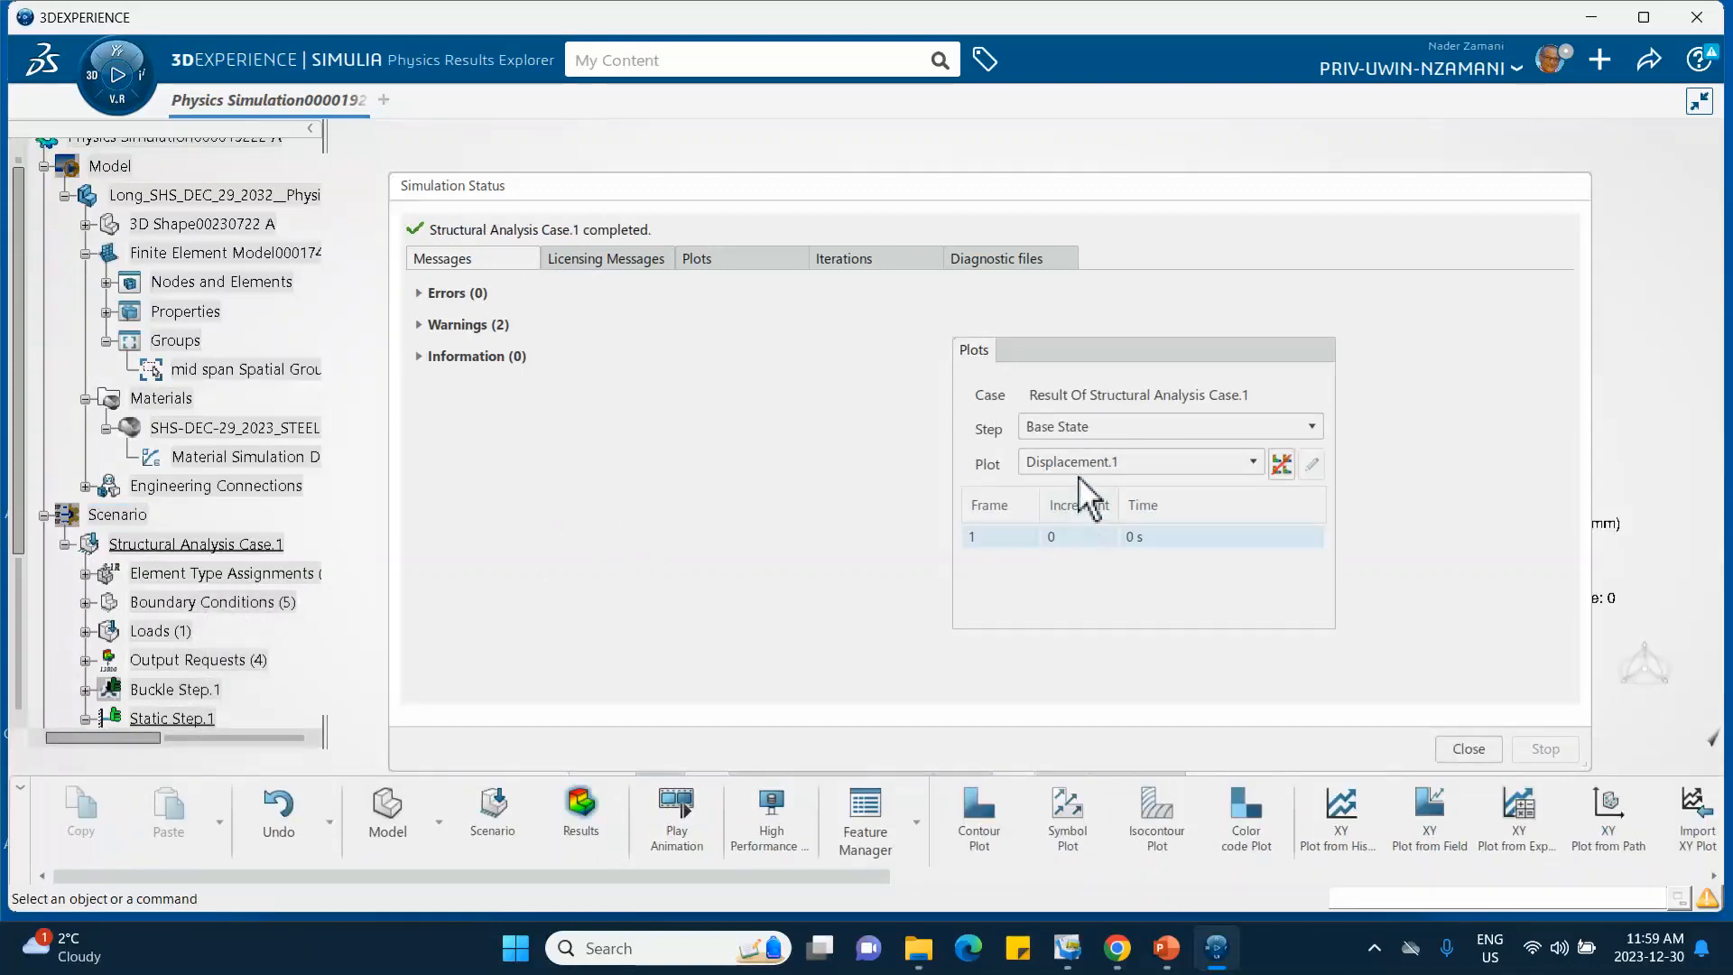
click(1460, 749)
Step: Display the Displacement.1 plot for Buckle Step.1, and switch the plotted step to Static Step.1
click(1130, 429)
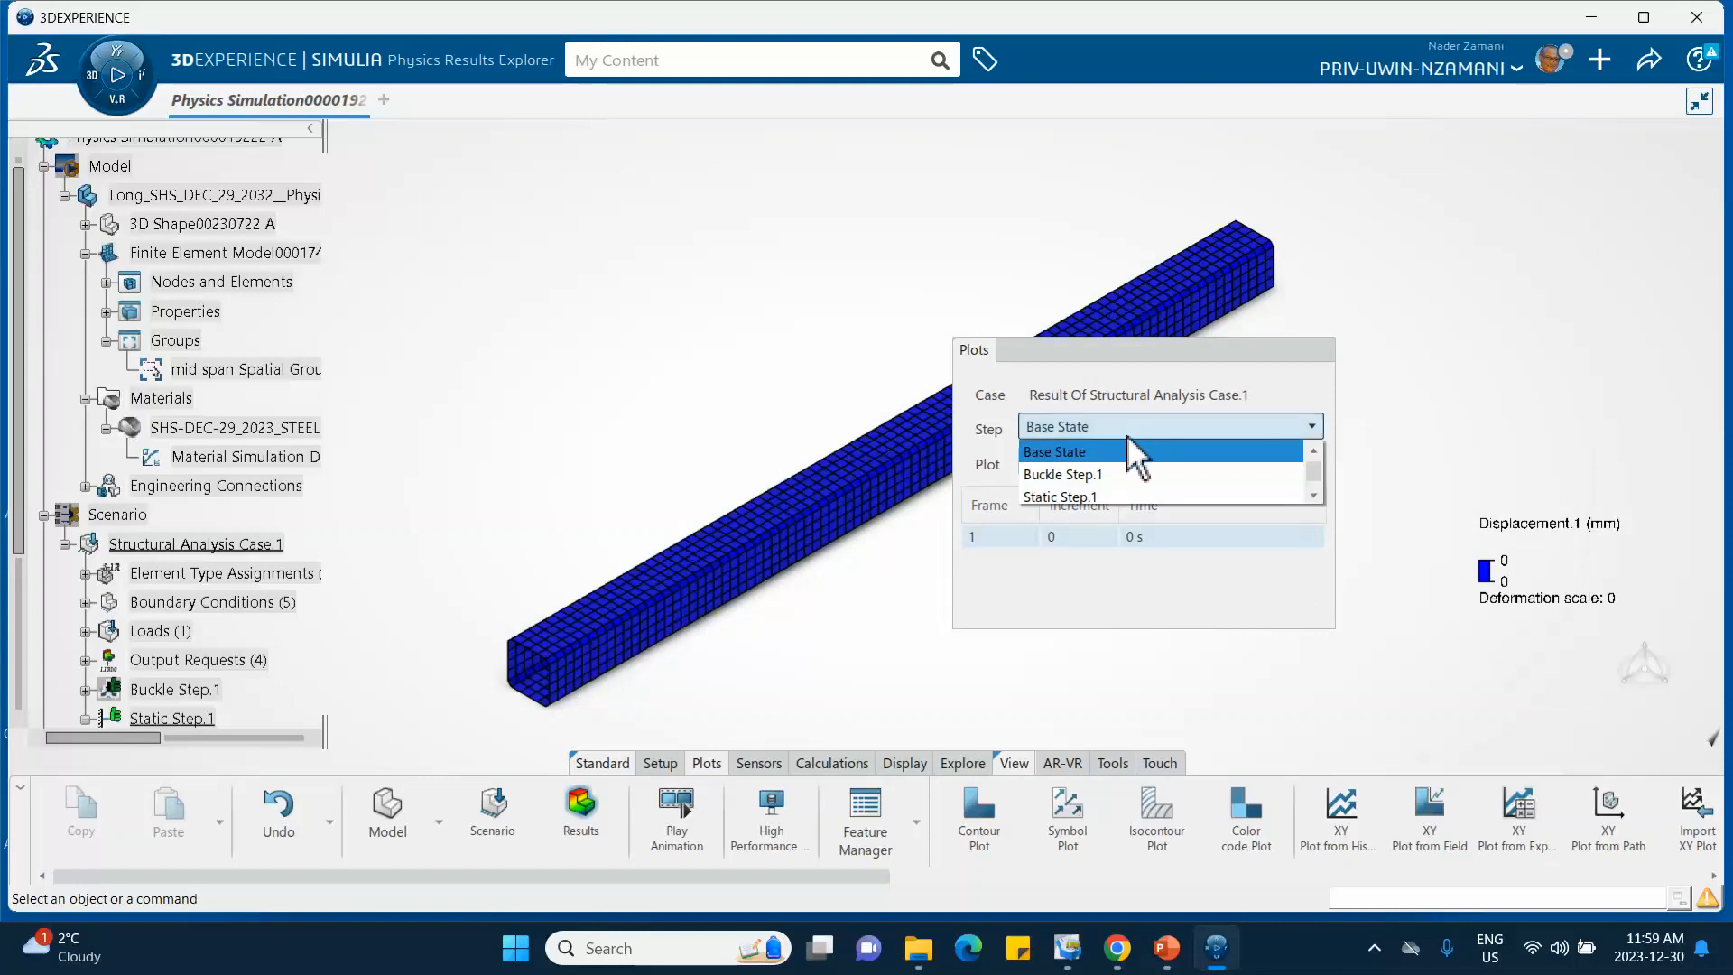
click(1082, 475)
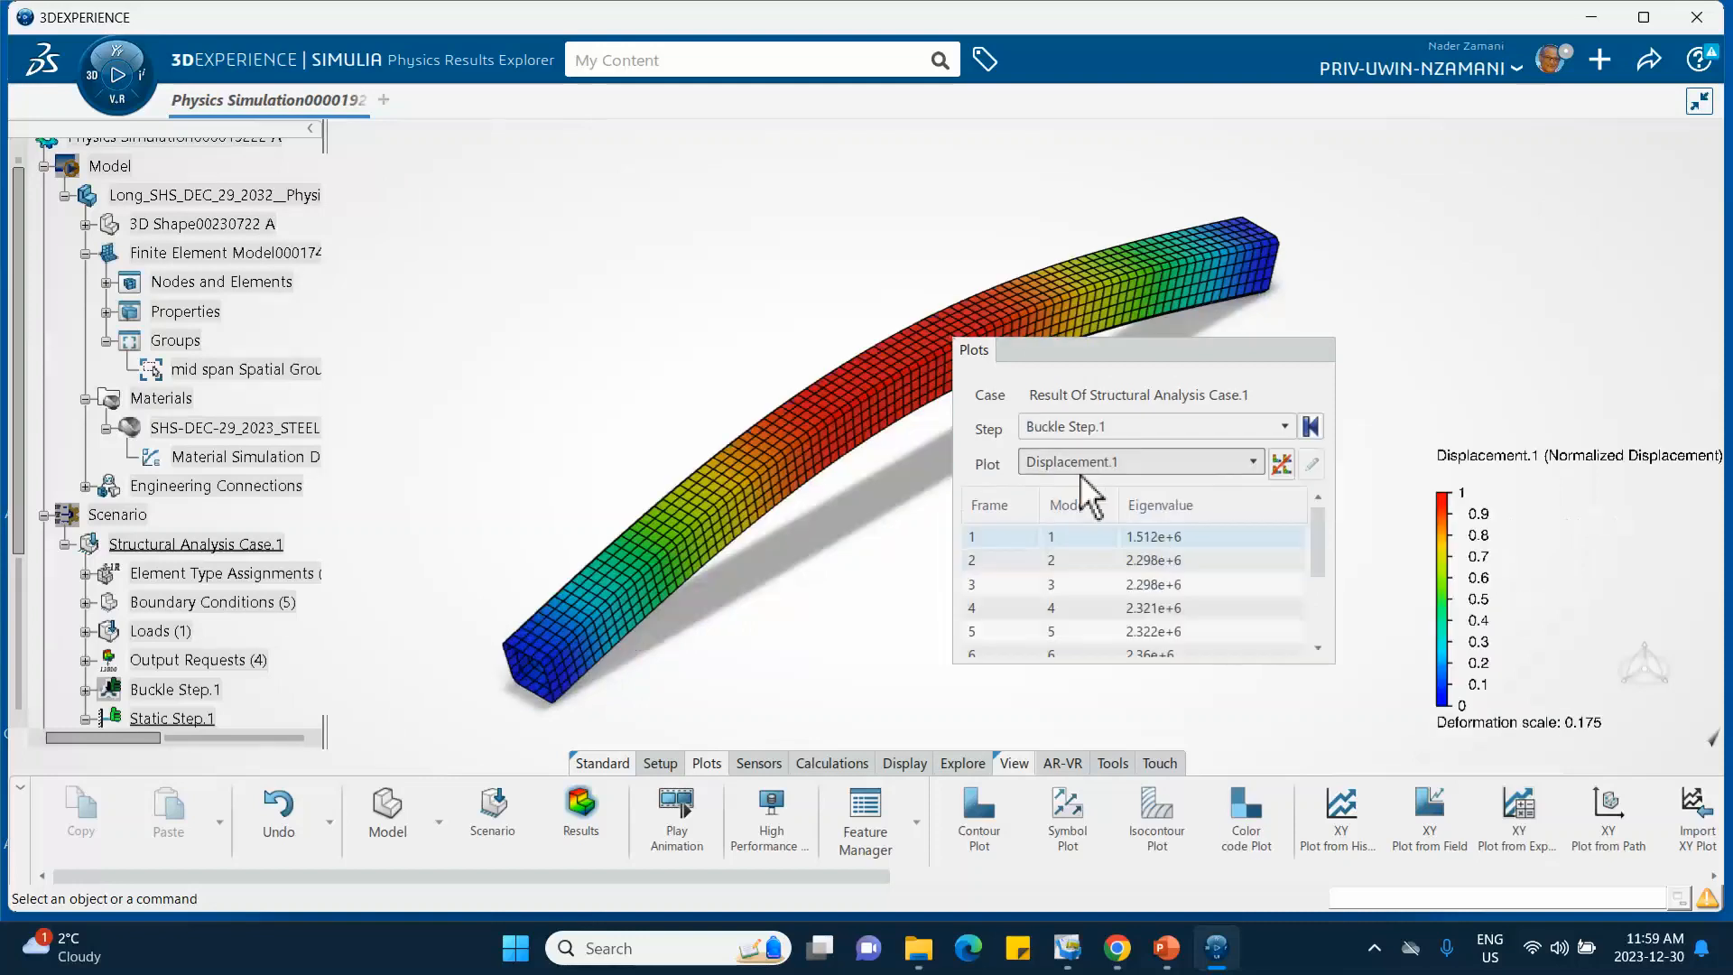
click(1096, 428)
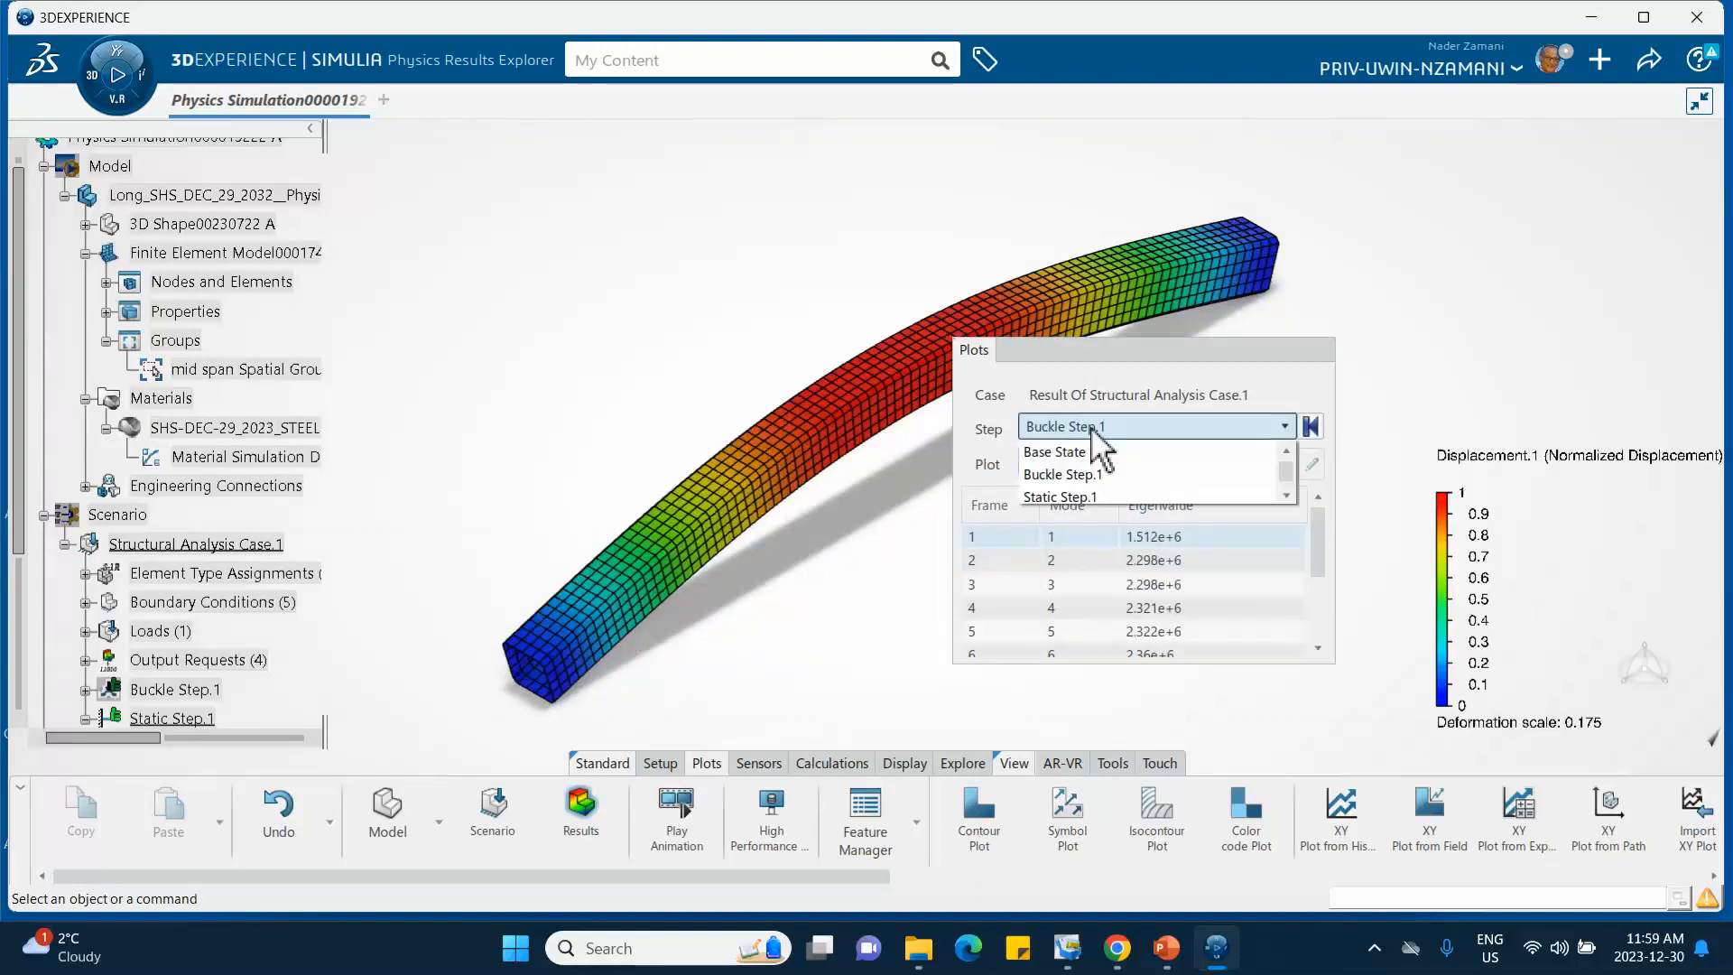
click(1088, 498)
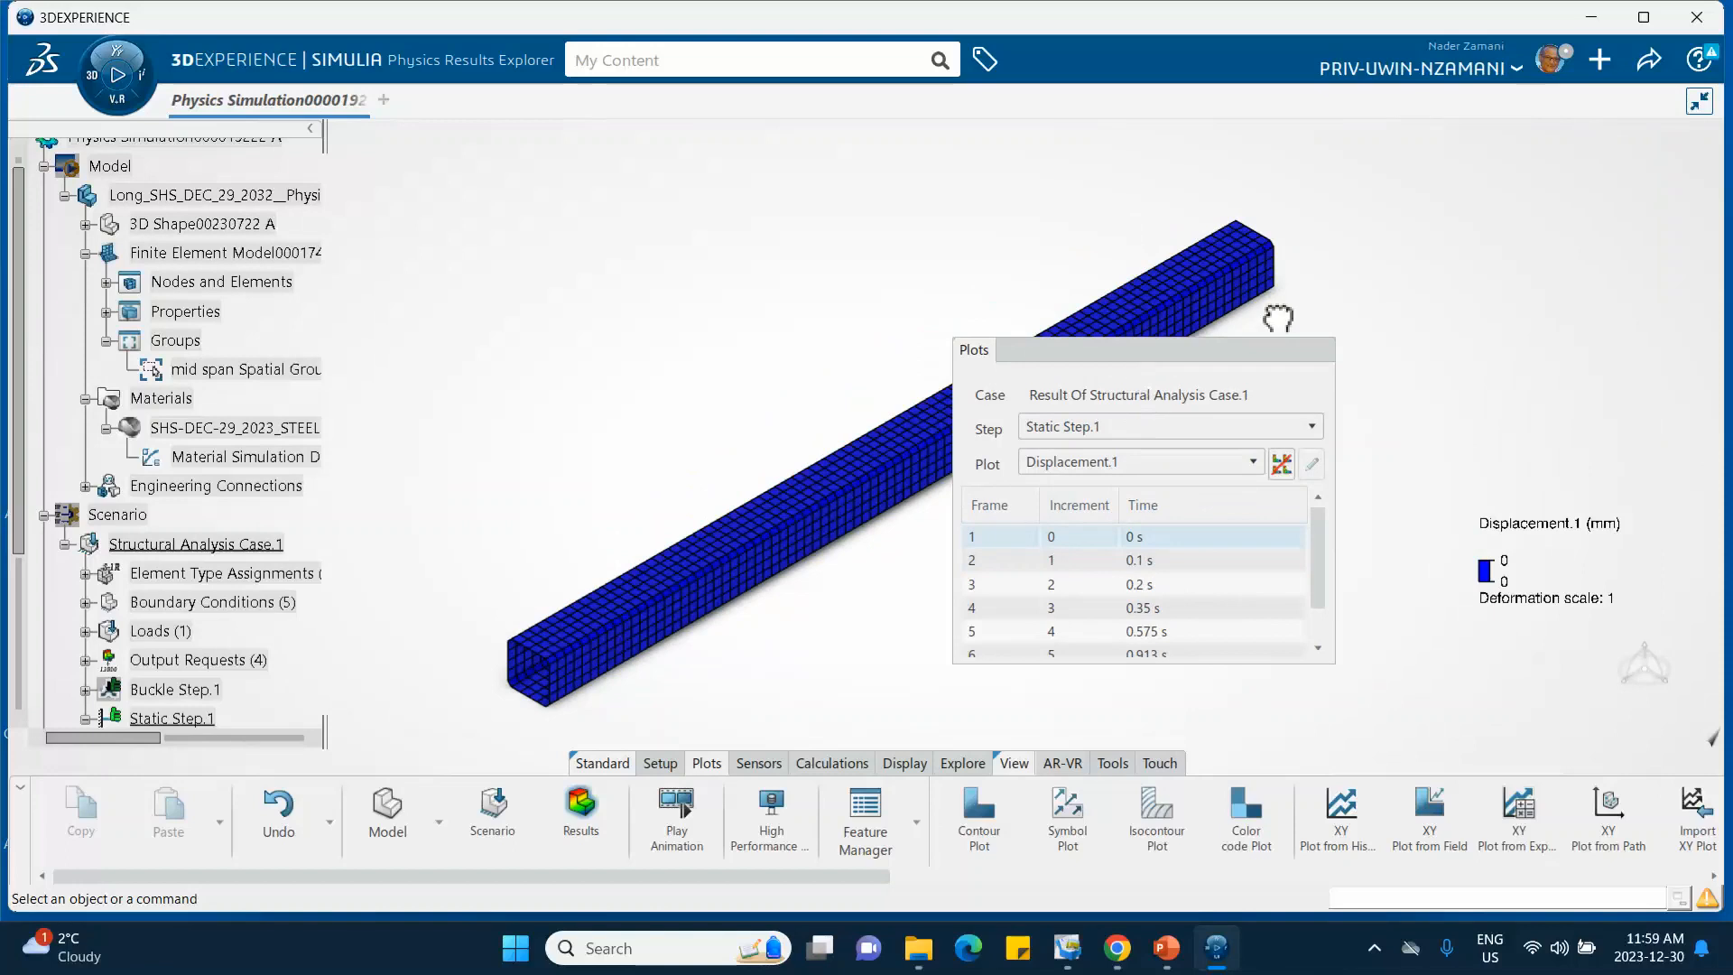
Step: Go through the Static Step.1 displacement frames in order up to frame 7 at 1 s
drag(1248, 347, 1410, 233)
middle_drag(1002, 321, 817, 289)
click(1203, 453)
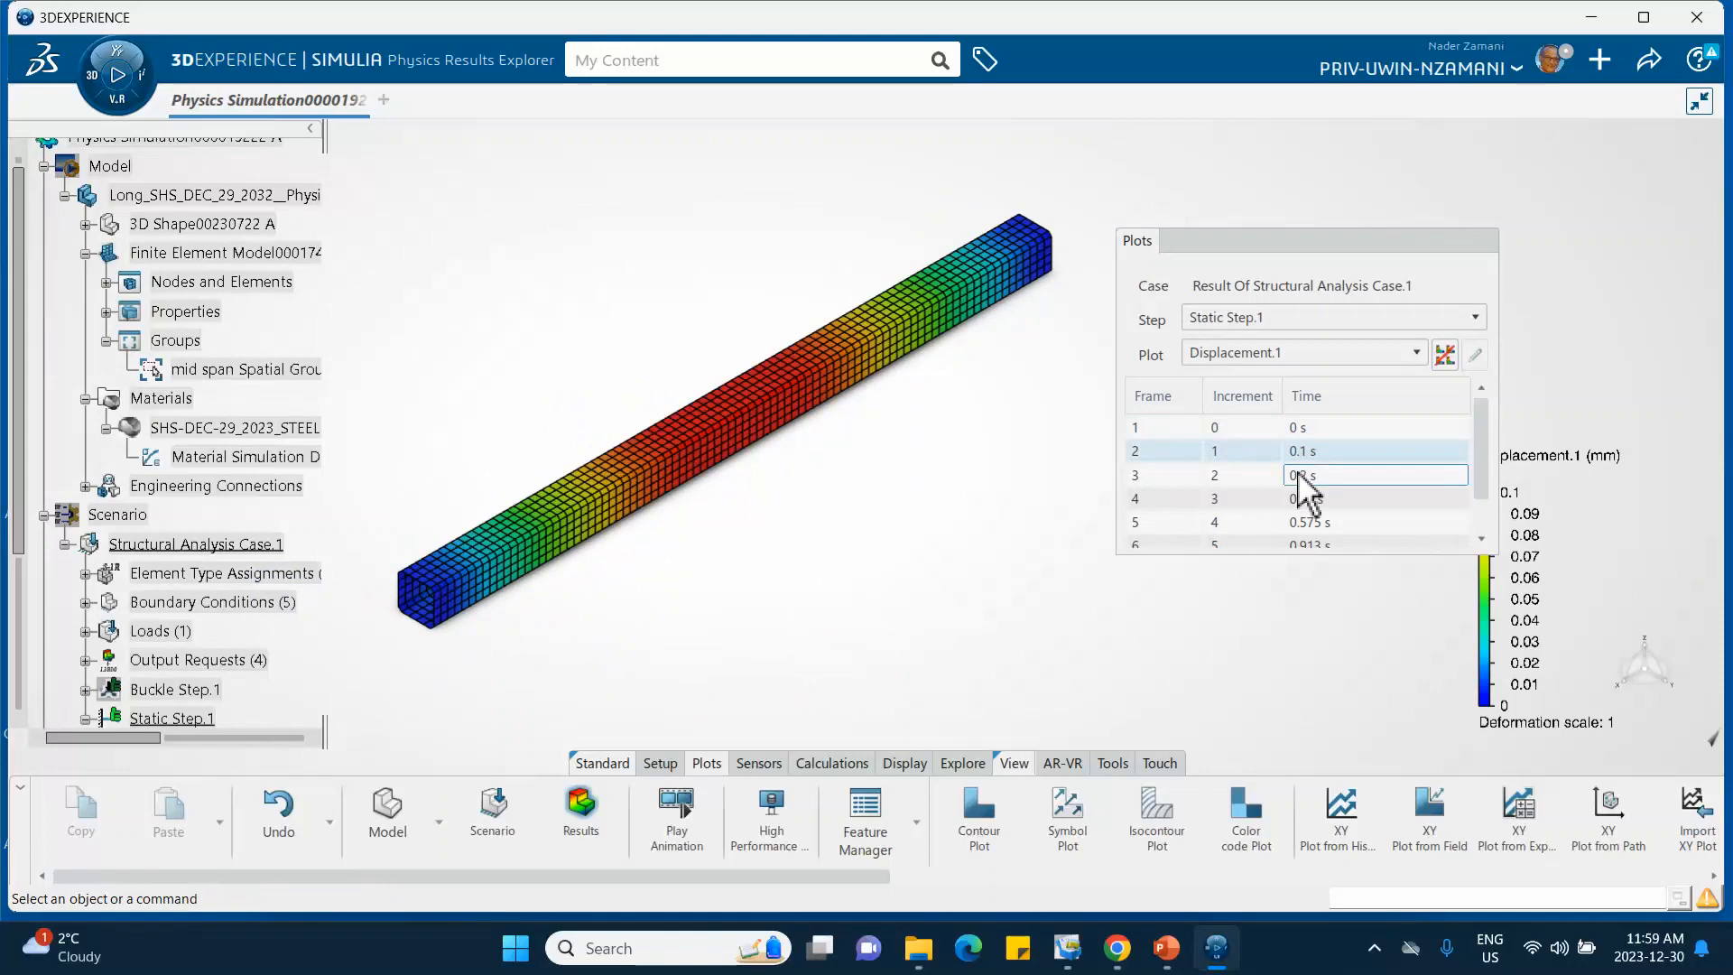
click(1300, 477)
click(1302, 498)
click(1304, 522)
click(1299, 541)
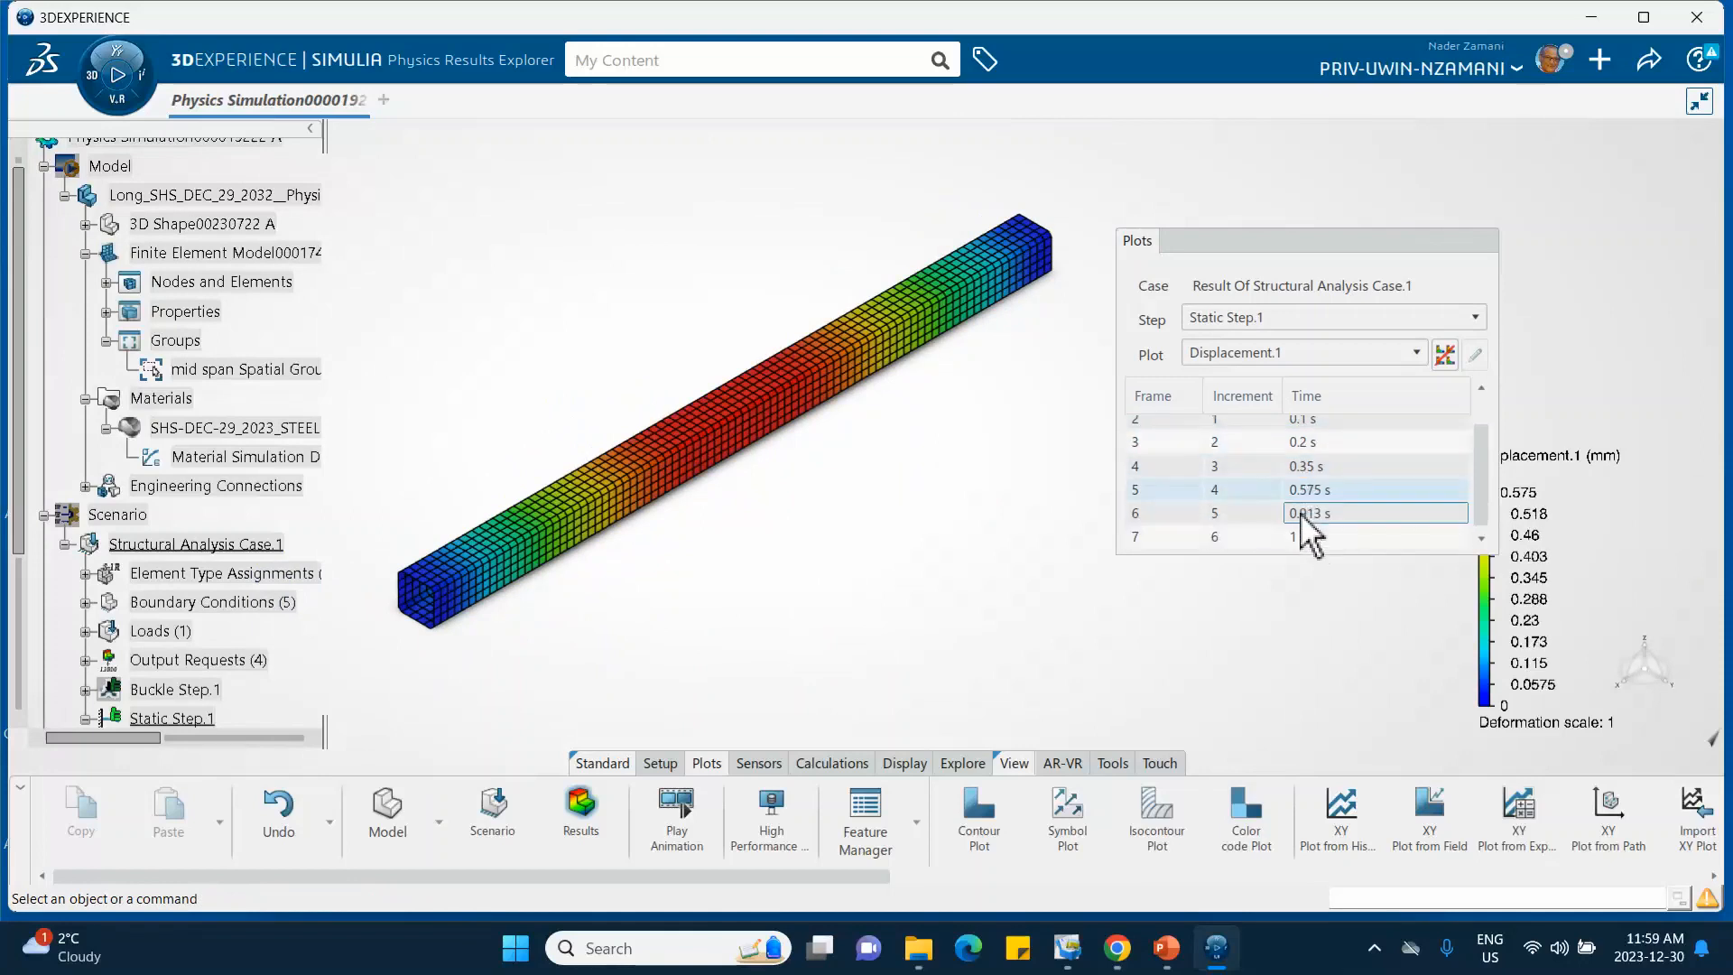
click(1302, 539)
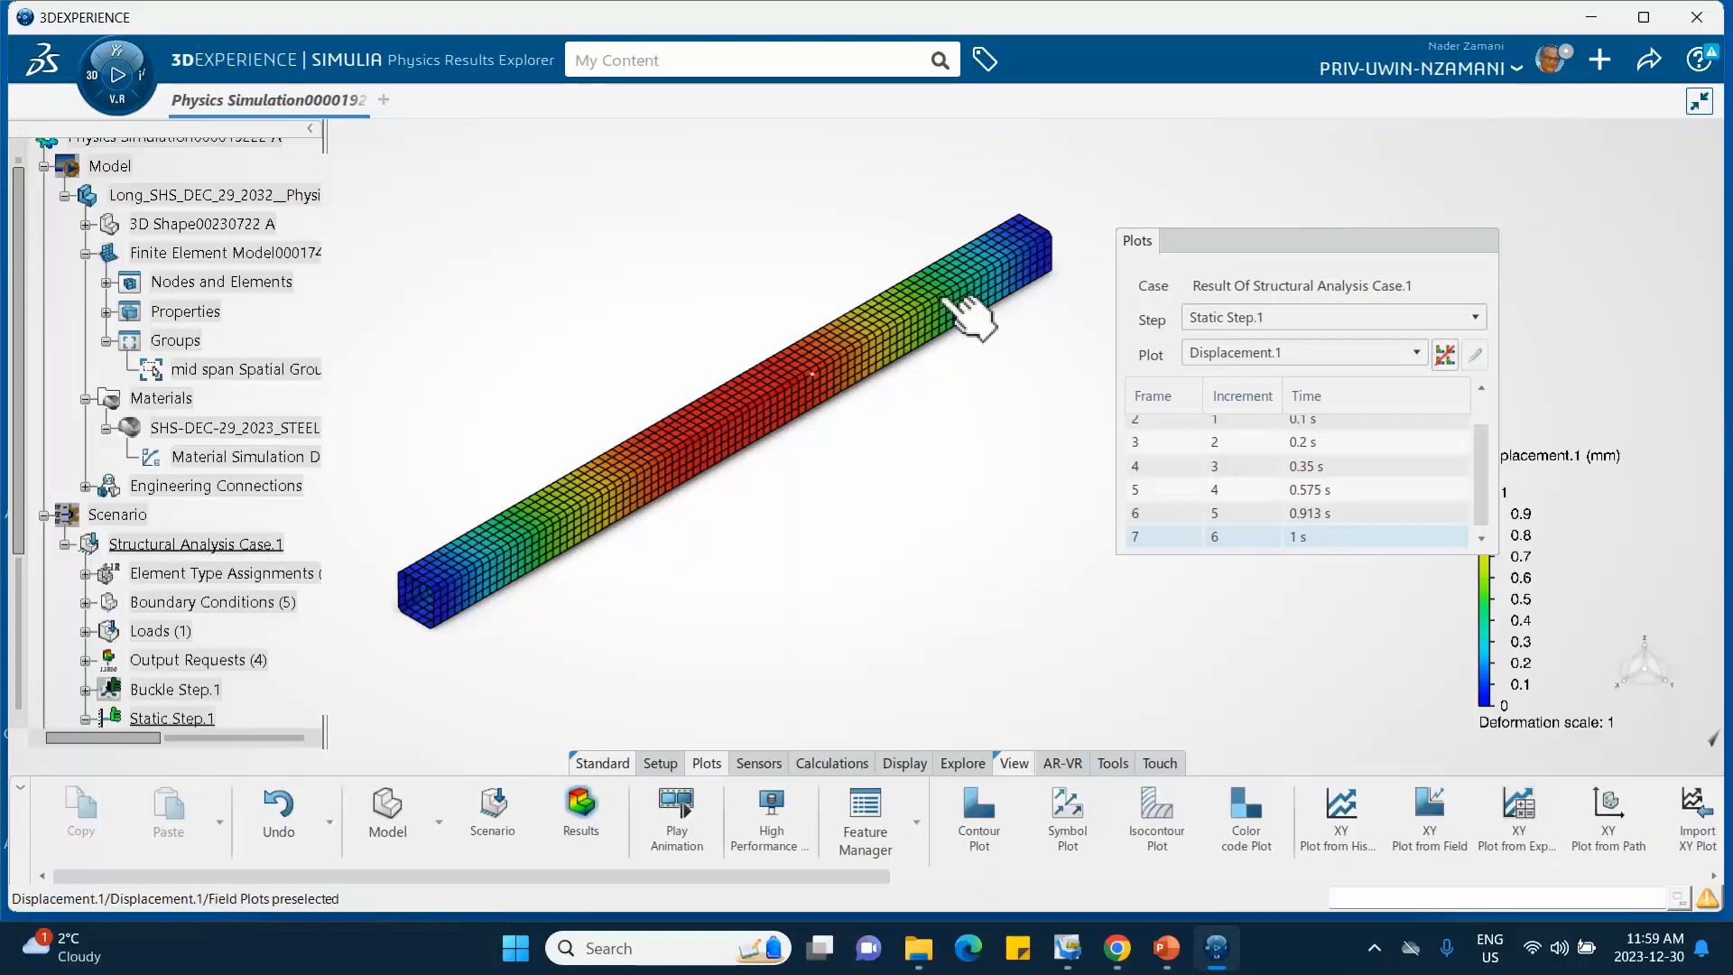
Step: Set the deformation scale factor of the Displacement.1 contour plot to 100 and apply it
double_click(794, 394)
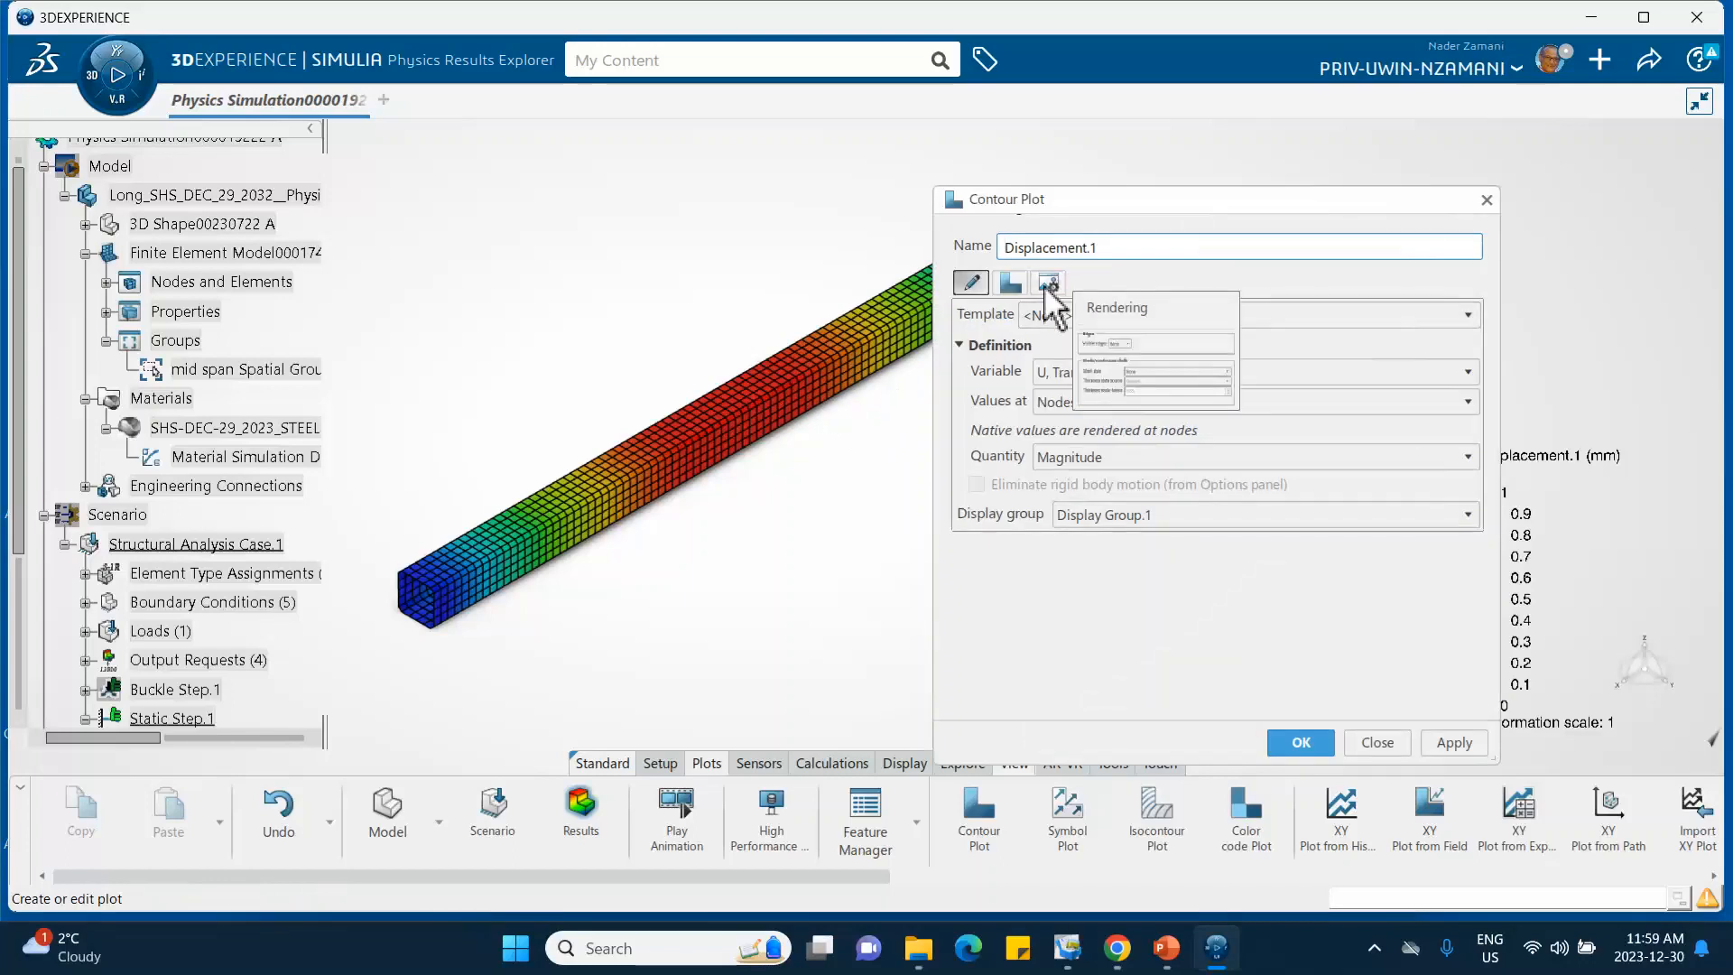
click(1011, 283)
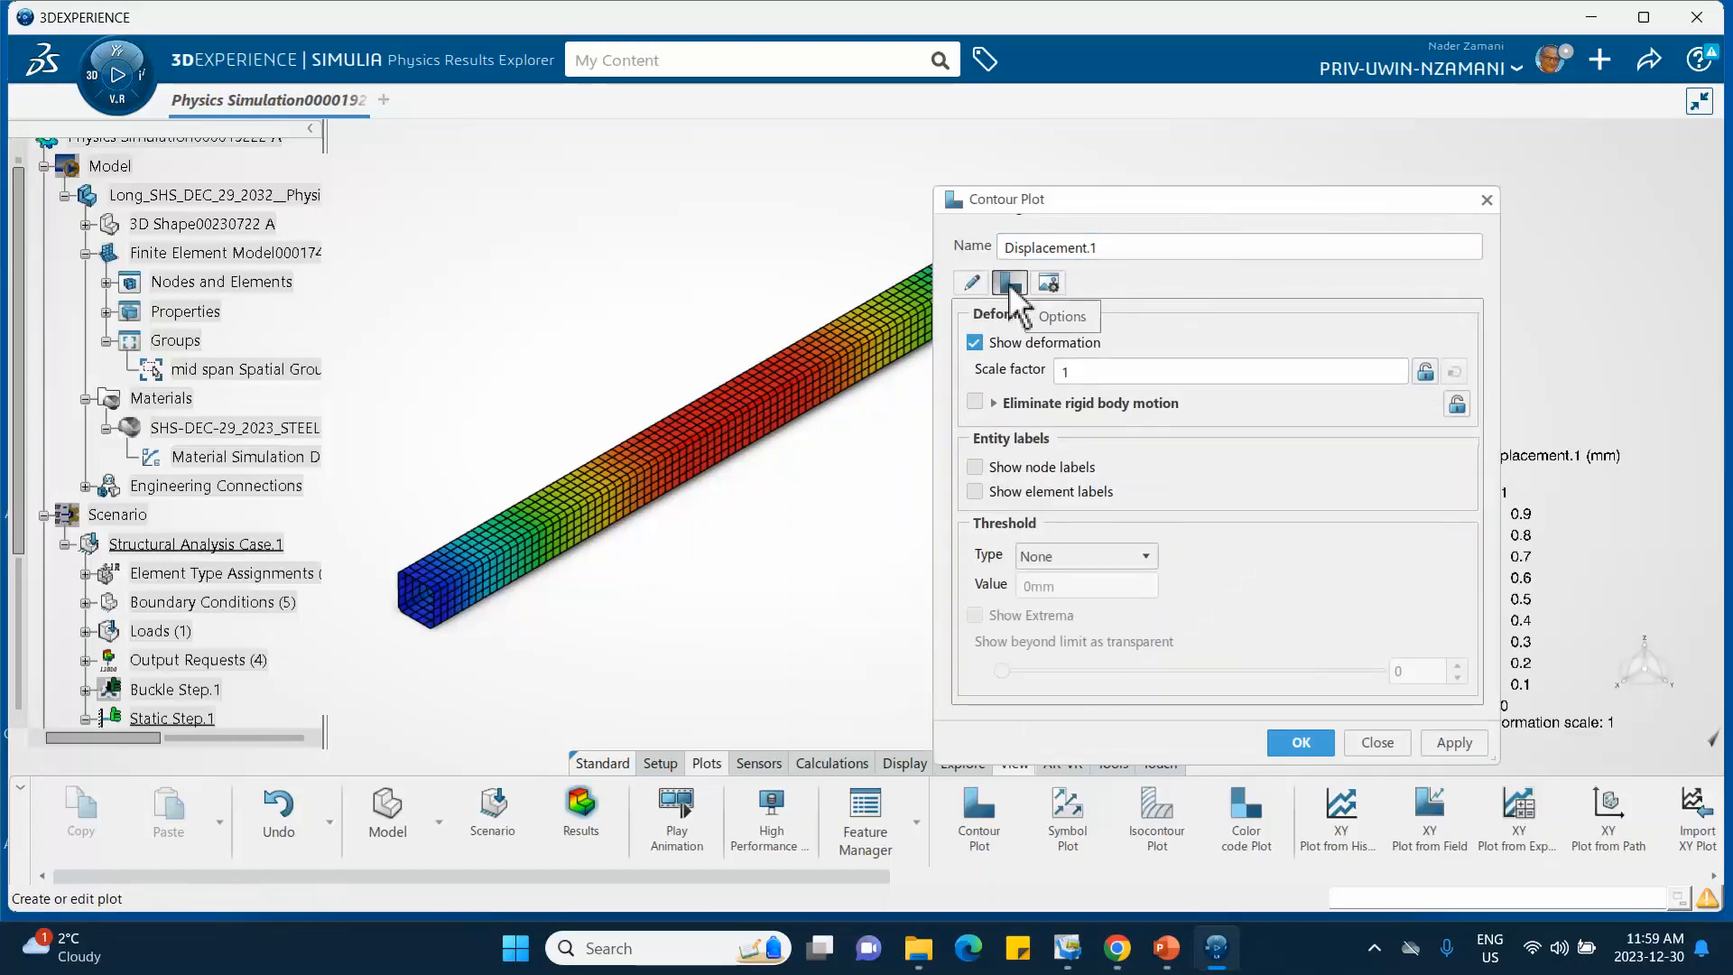
click(1070, 372)
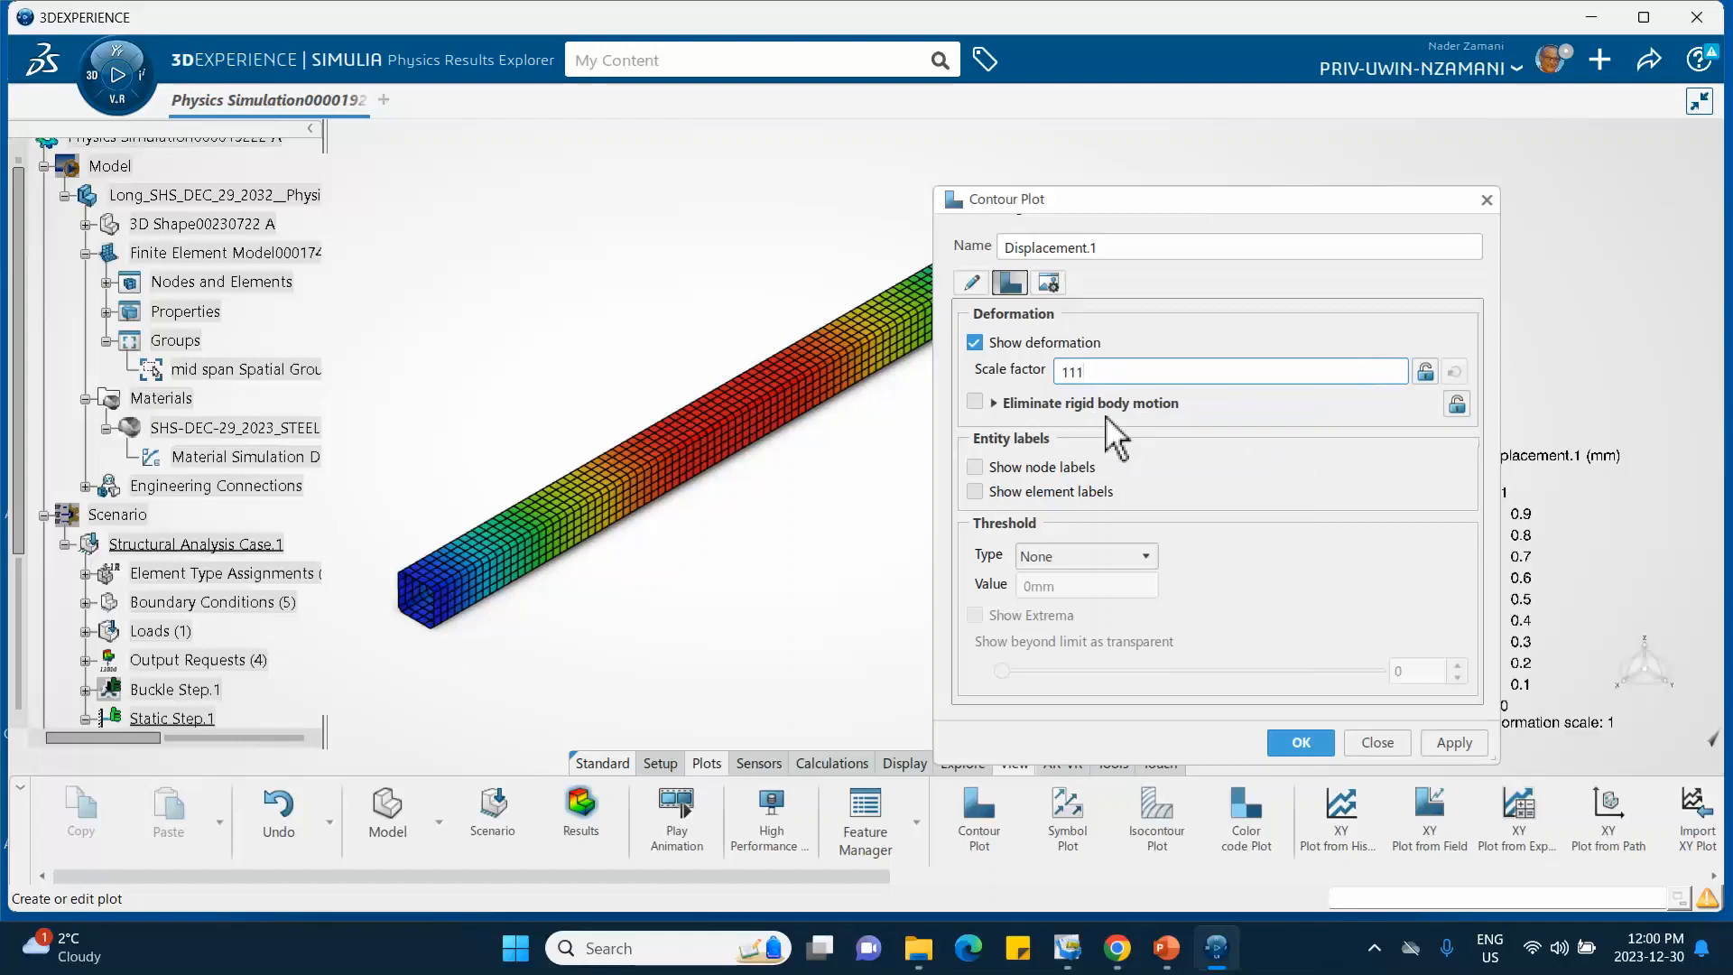
key(BackSpace)
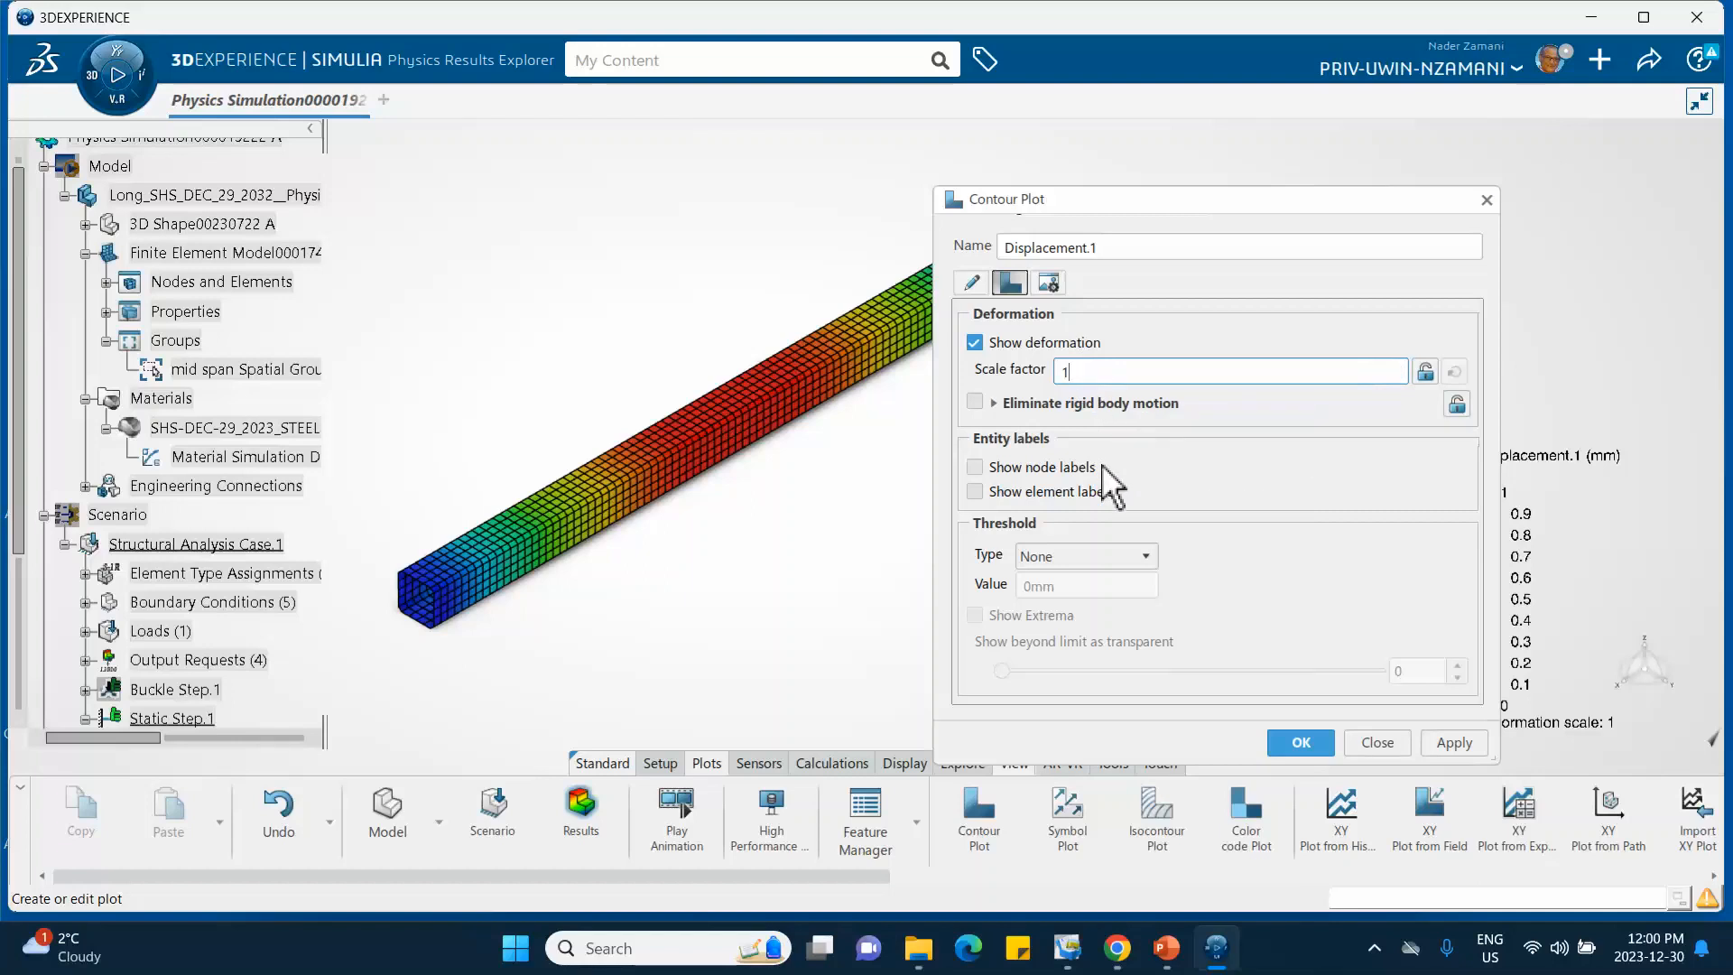
text(00)
click(1456, 745)
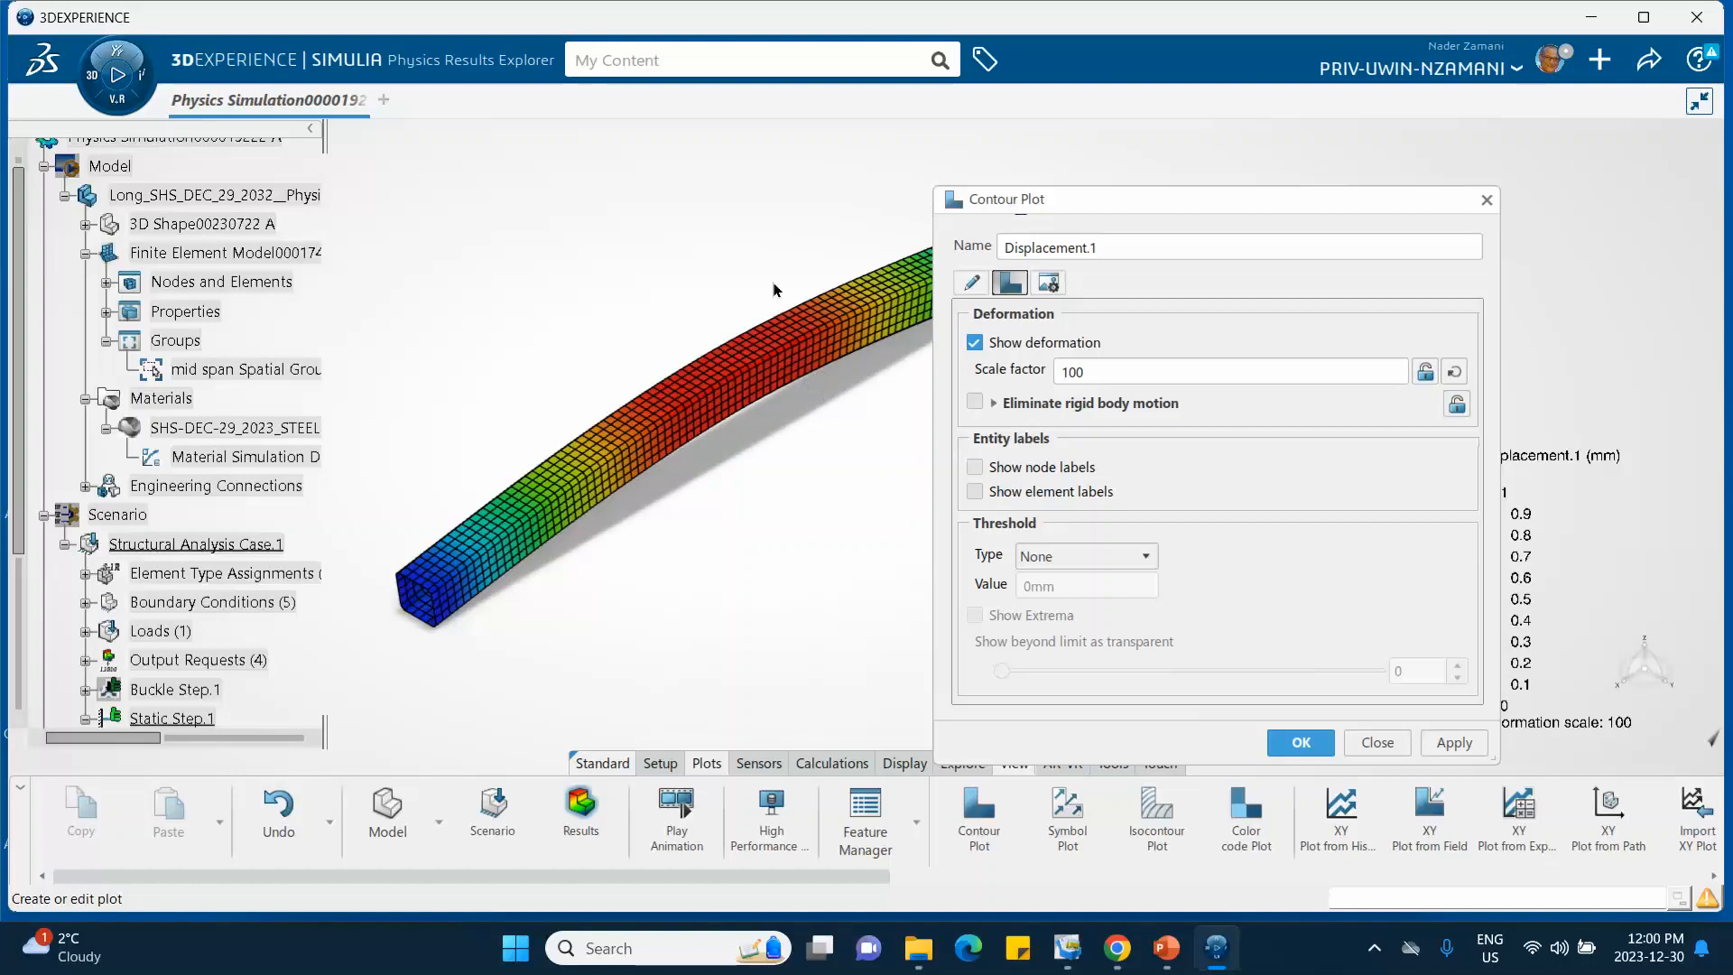
Step: Set the Displacement.1 plot's scale factor back to 1, accept the plot settings, and save the simulation
double_click(1095, 380)
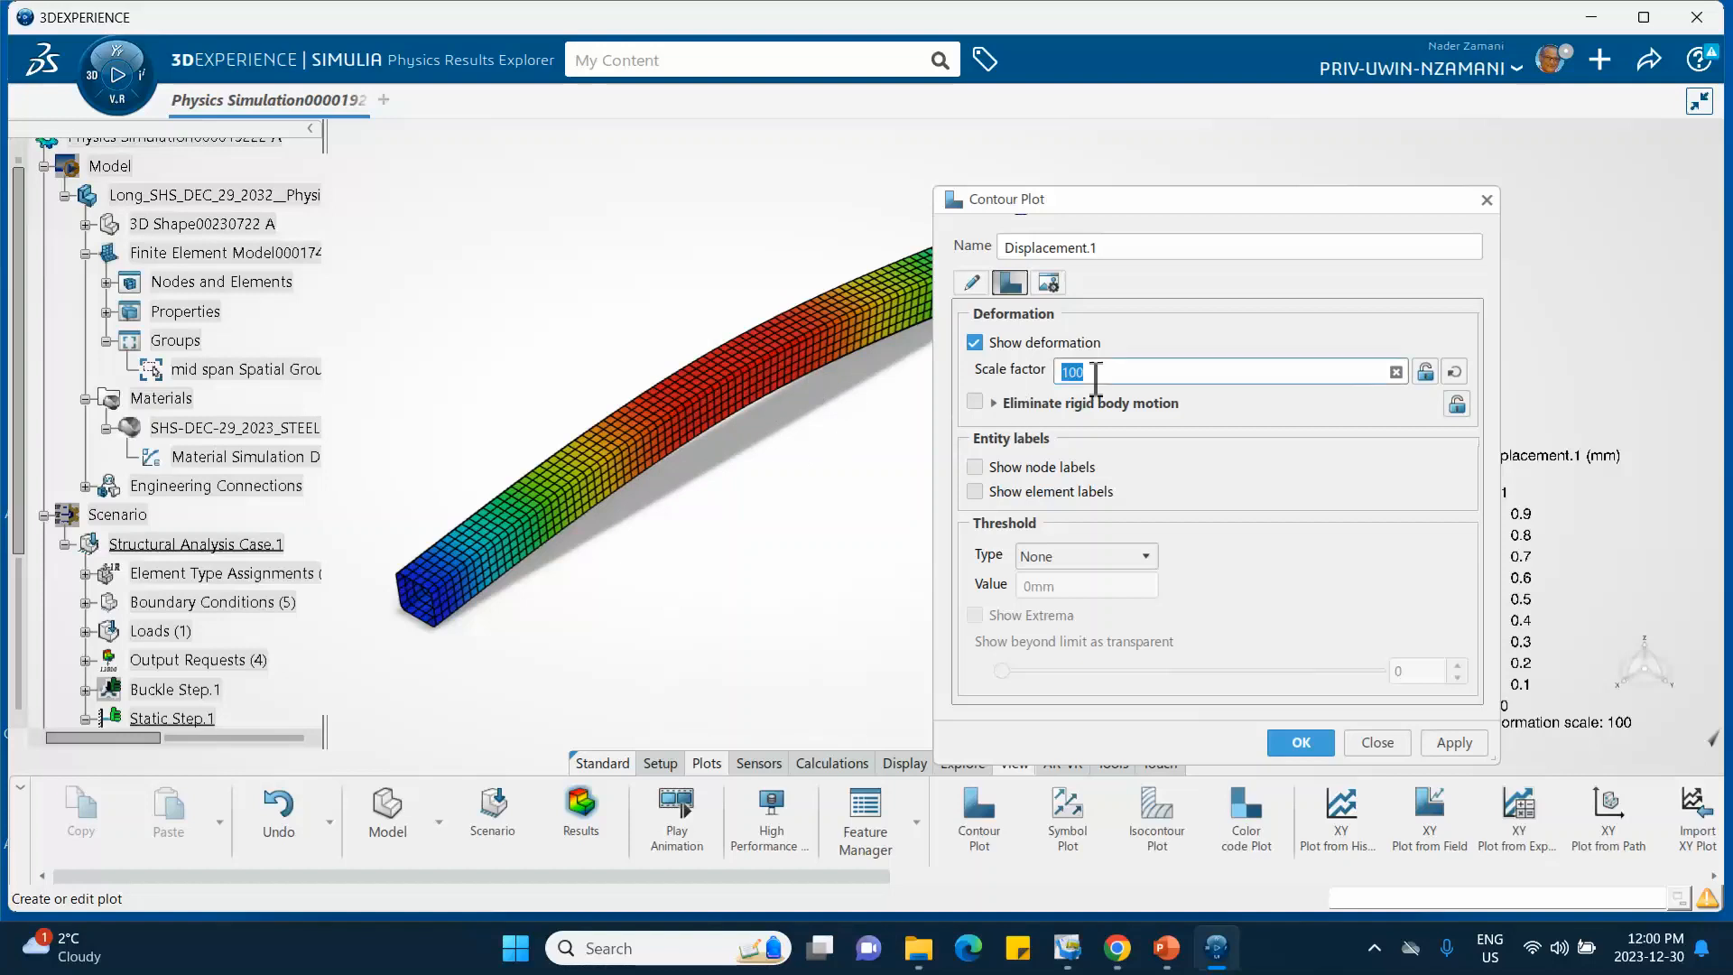
text(1)
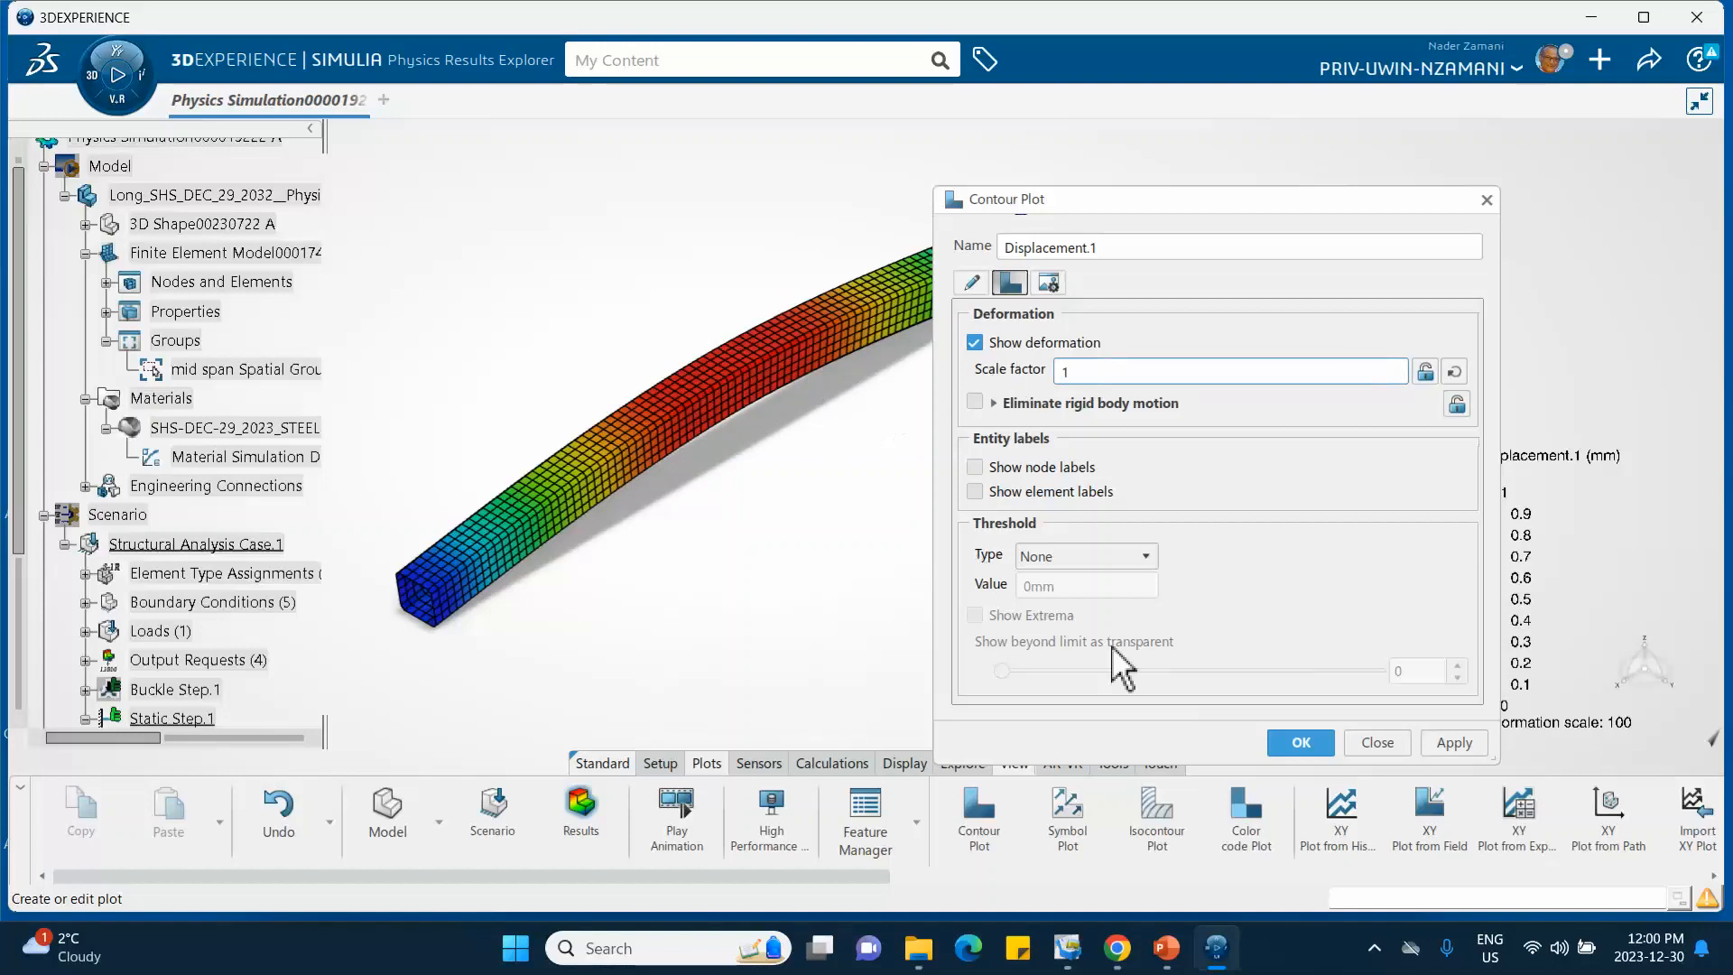
click(1298, 753)
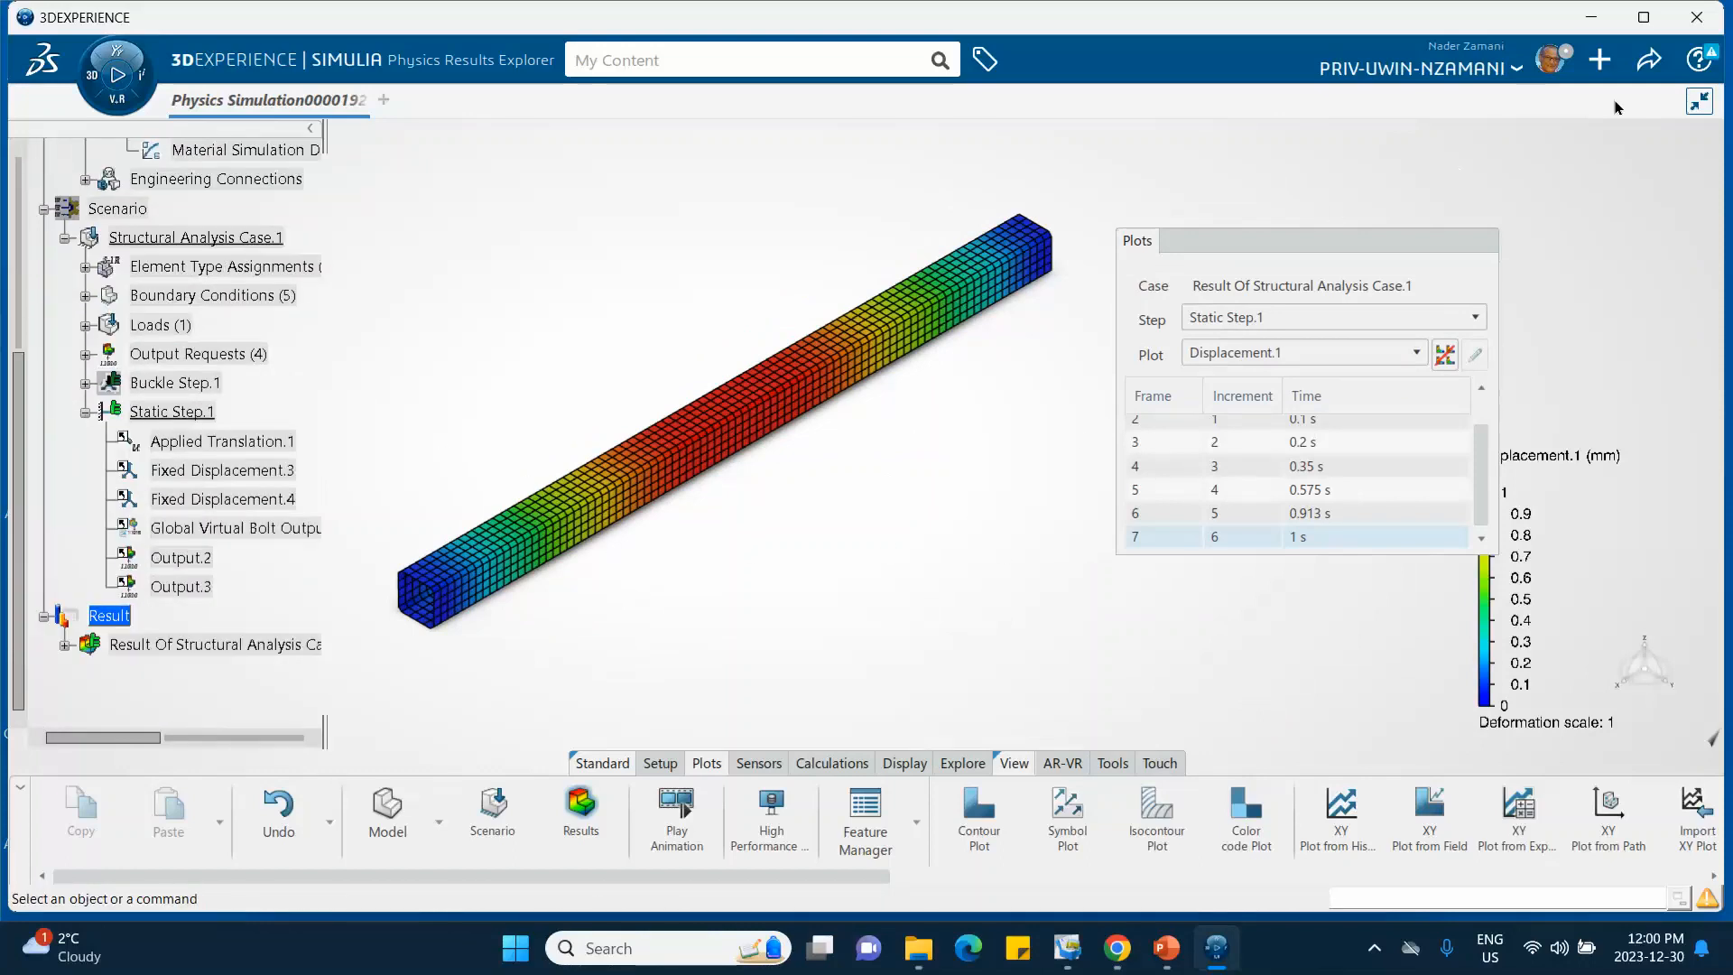
click(1649, 60)
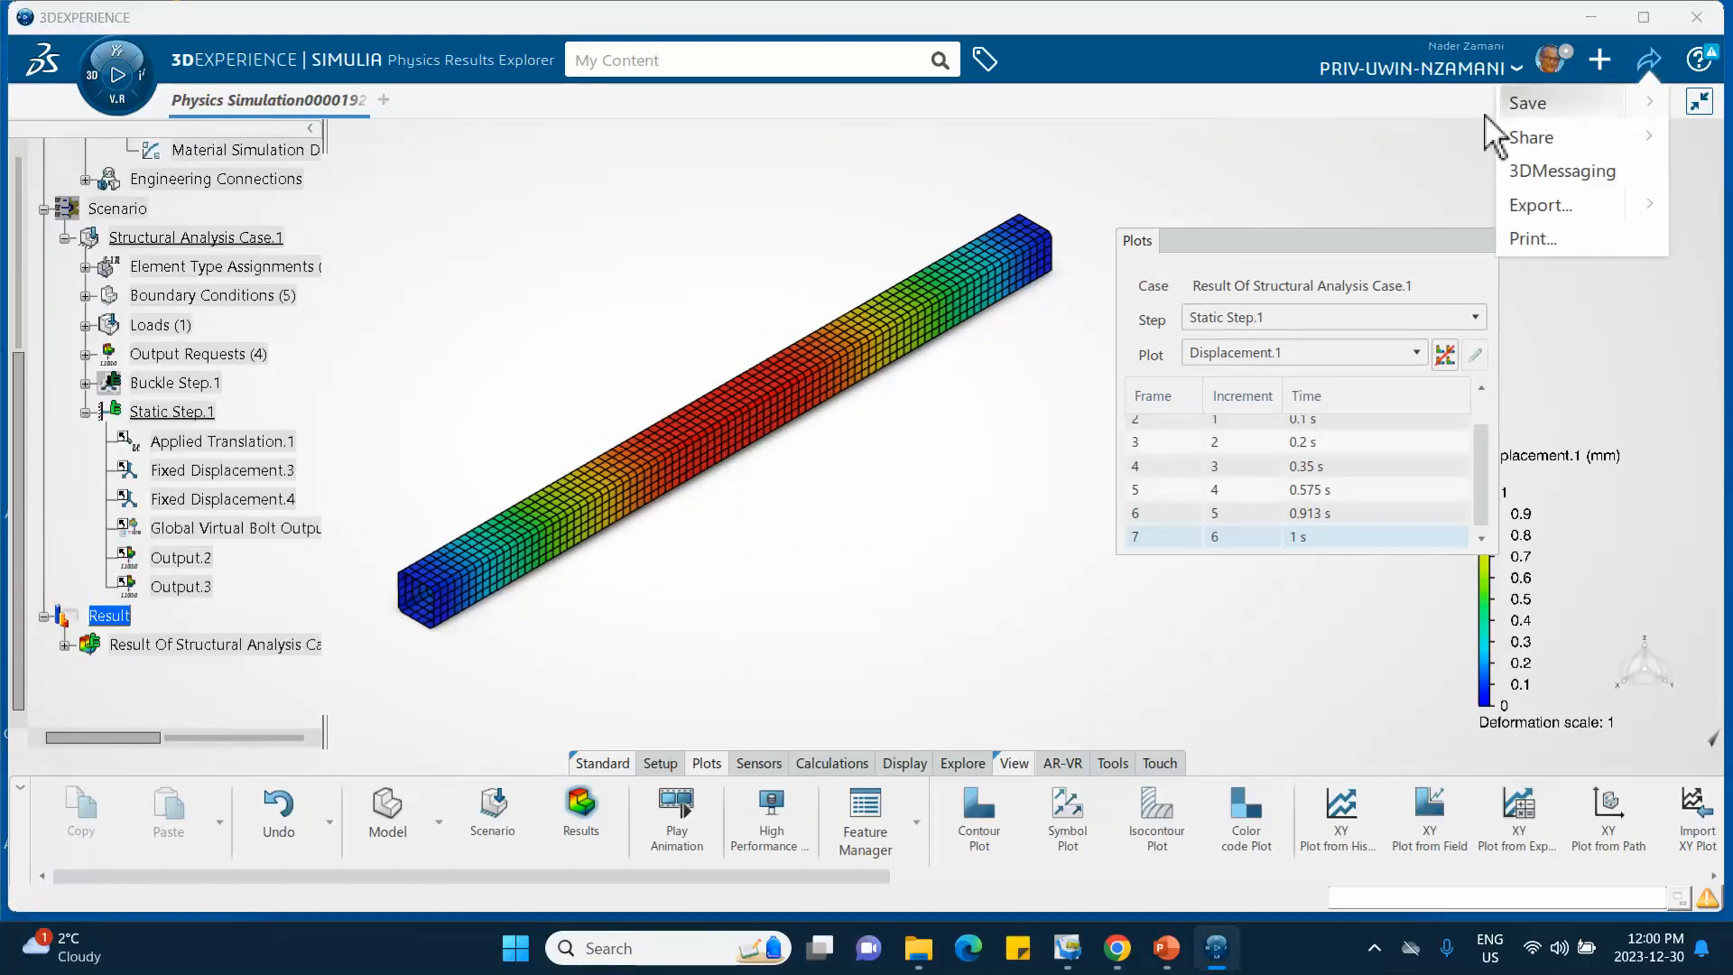
click(1516, 105)
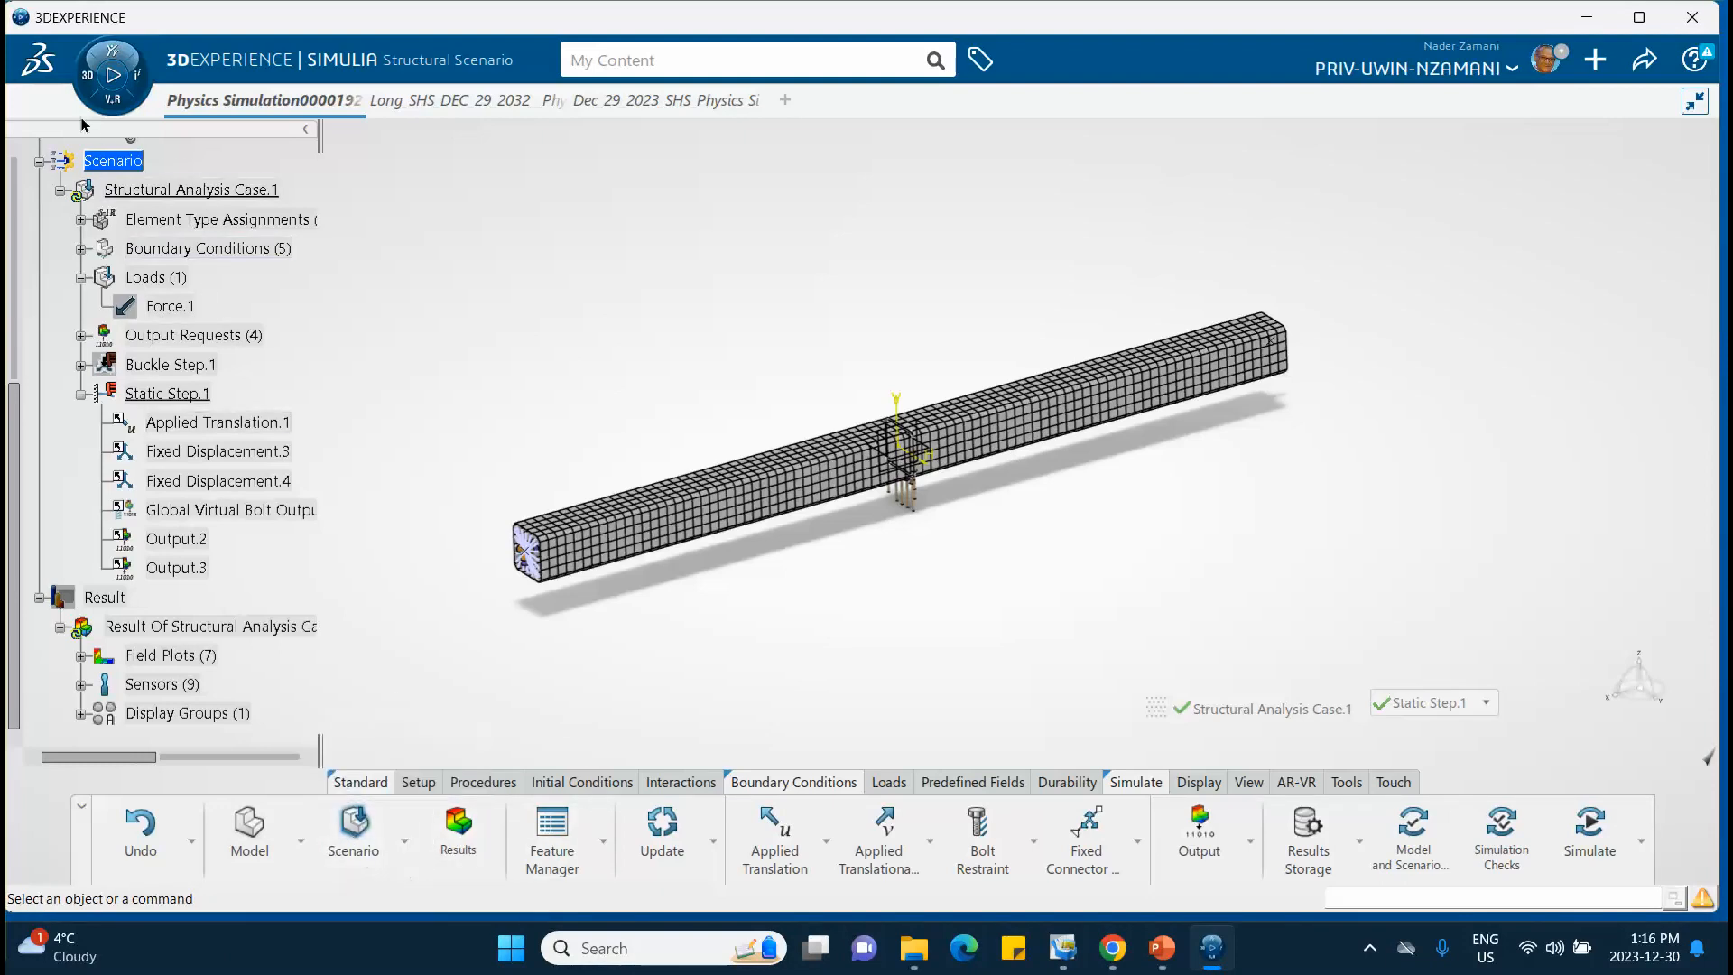
click(110, 68)
scroll(411, 631, down, 3)
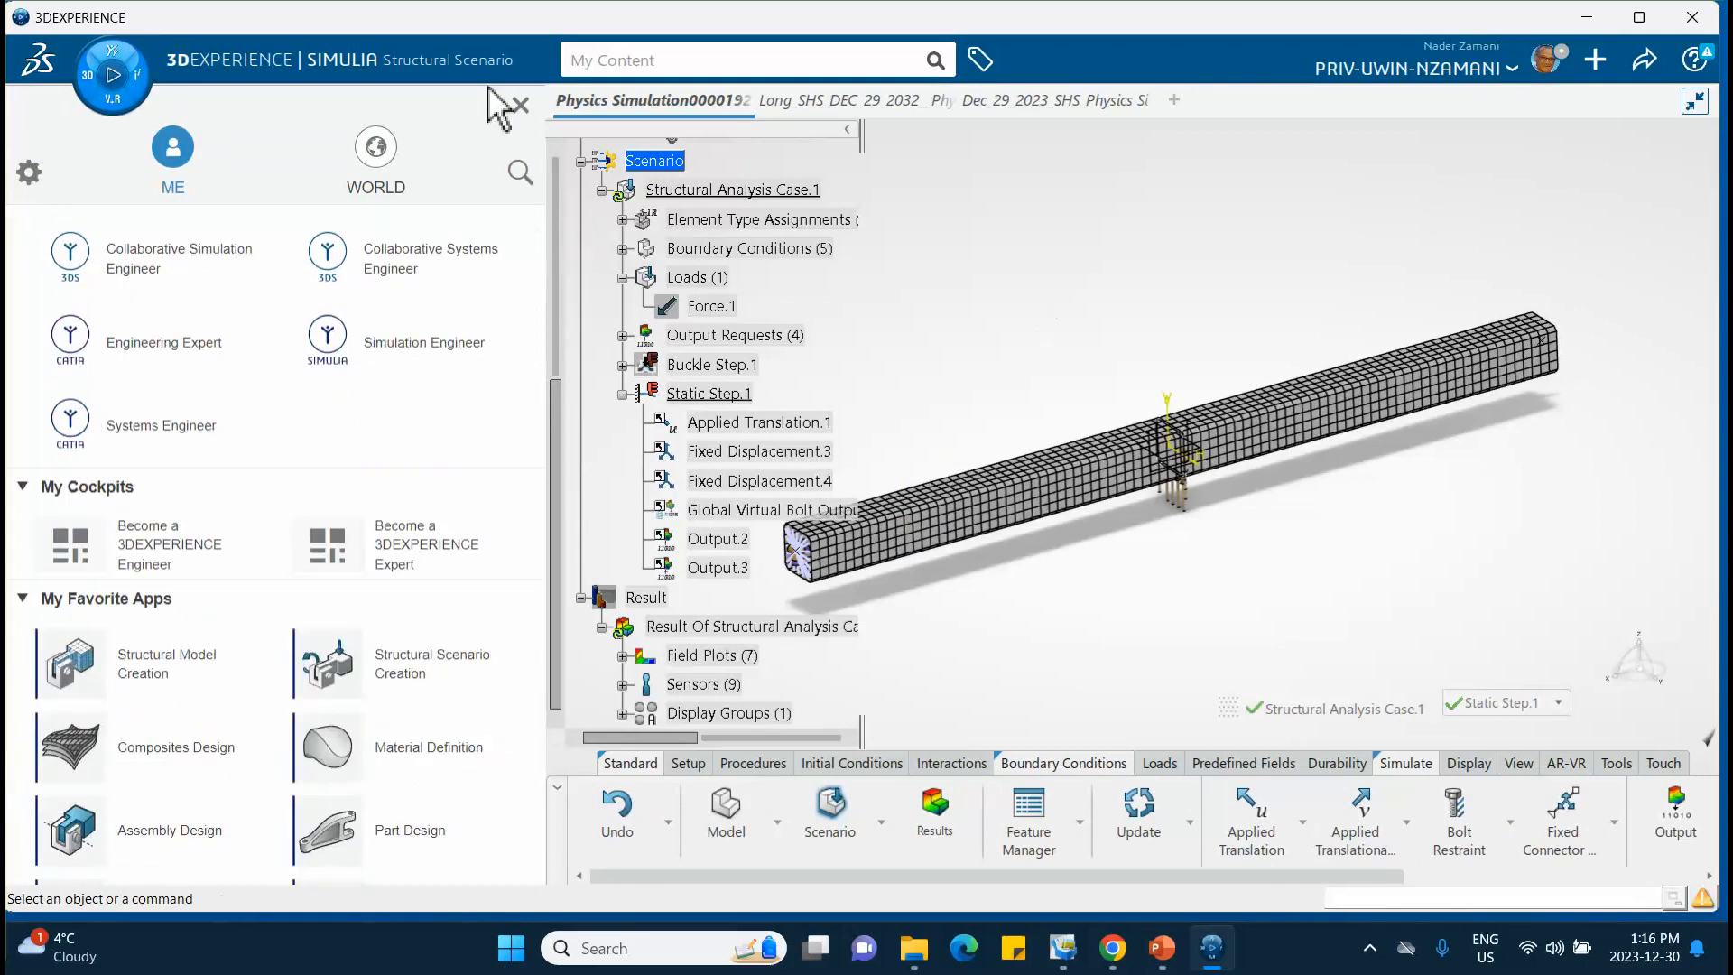
scroll(554, 351, up, 3)
click(520, 106)
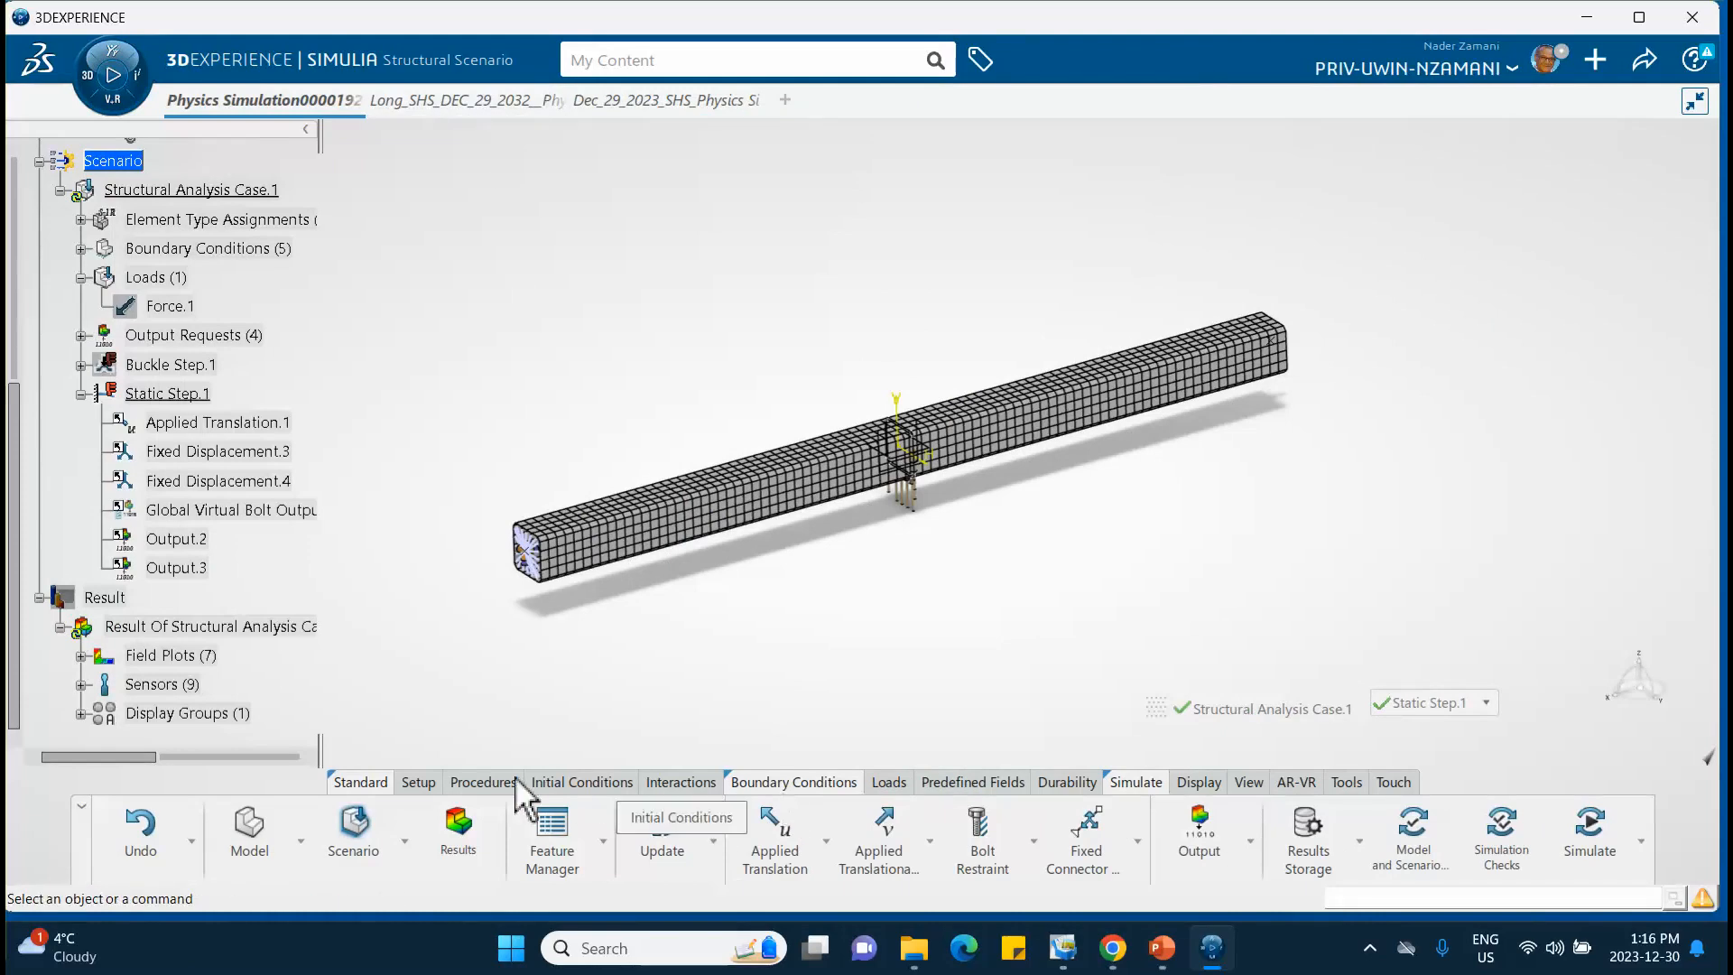
Step: Add a static Riks step to Structural Analysis Case.1 and show its advanced and stopping criterion settings
click(481, 783)
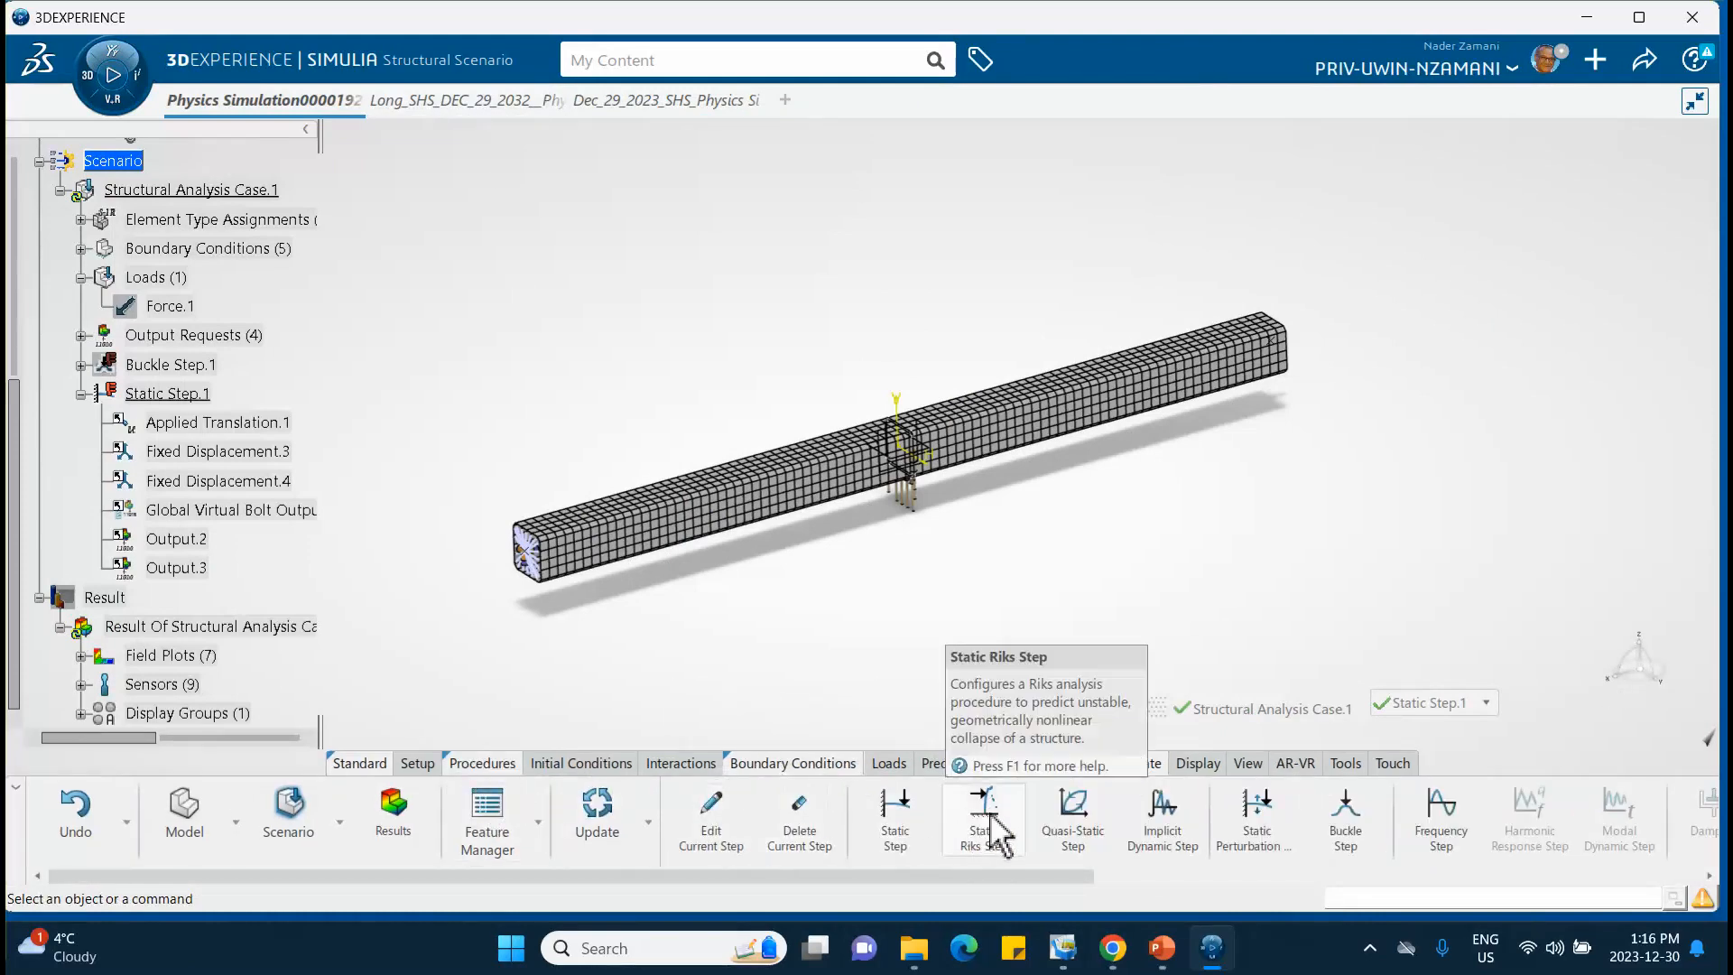
click(987, 832)
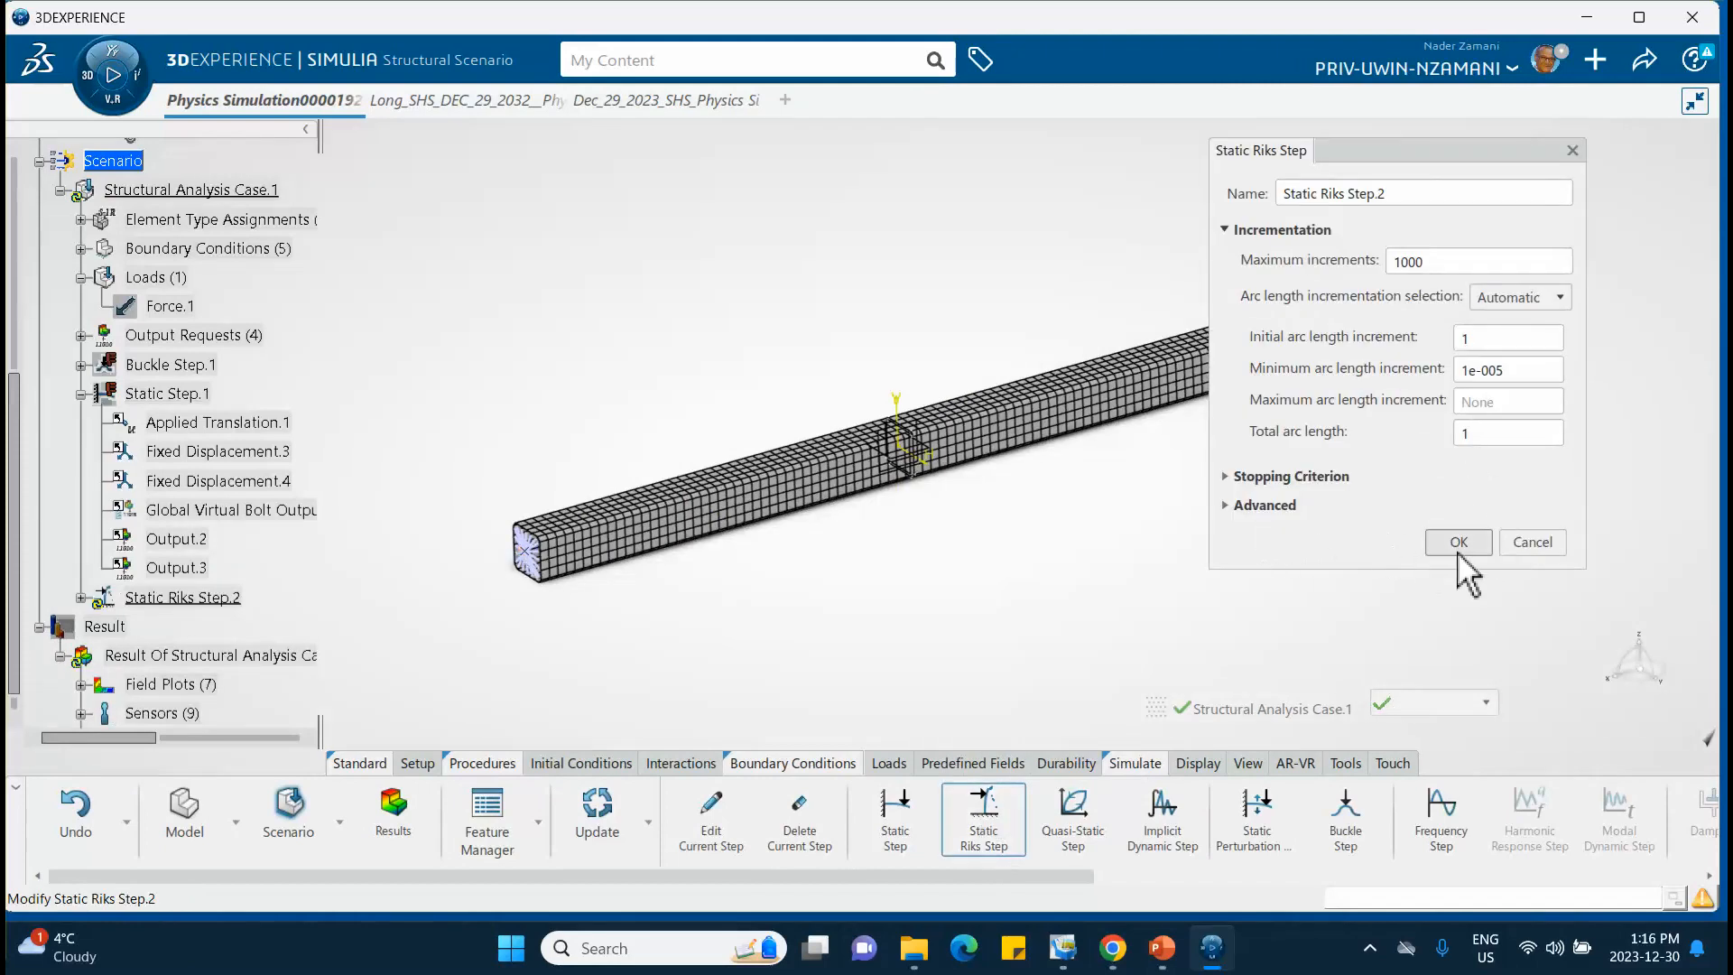
click(1224, 505)
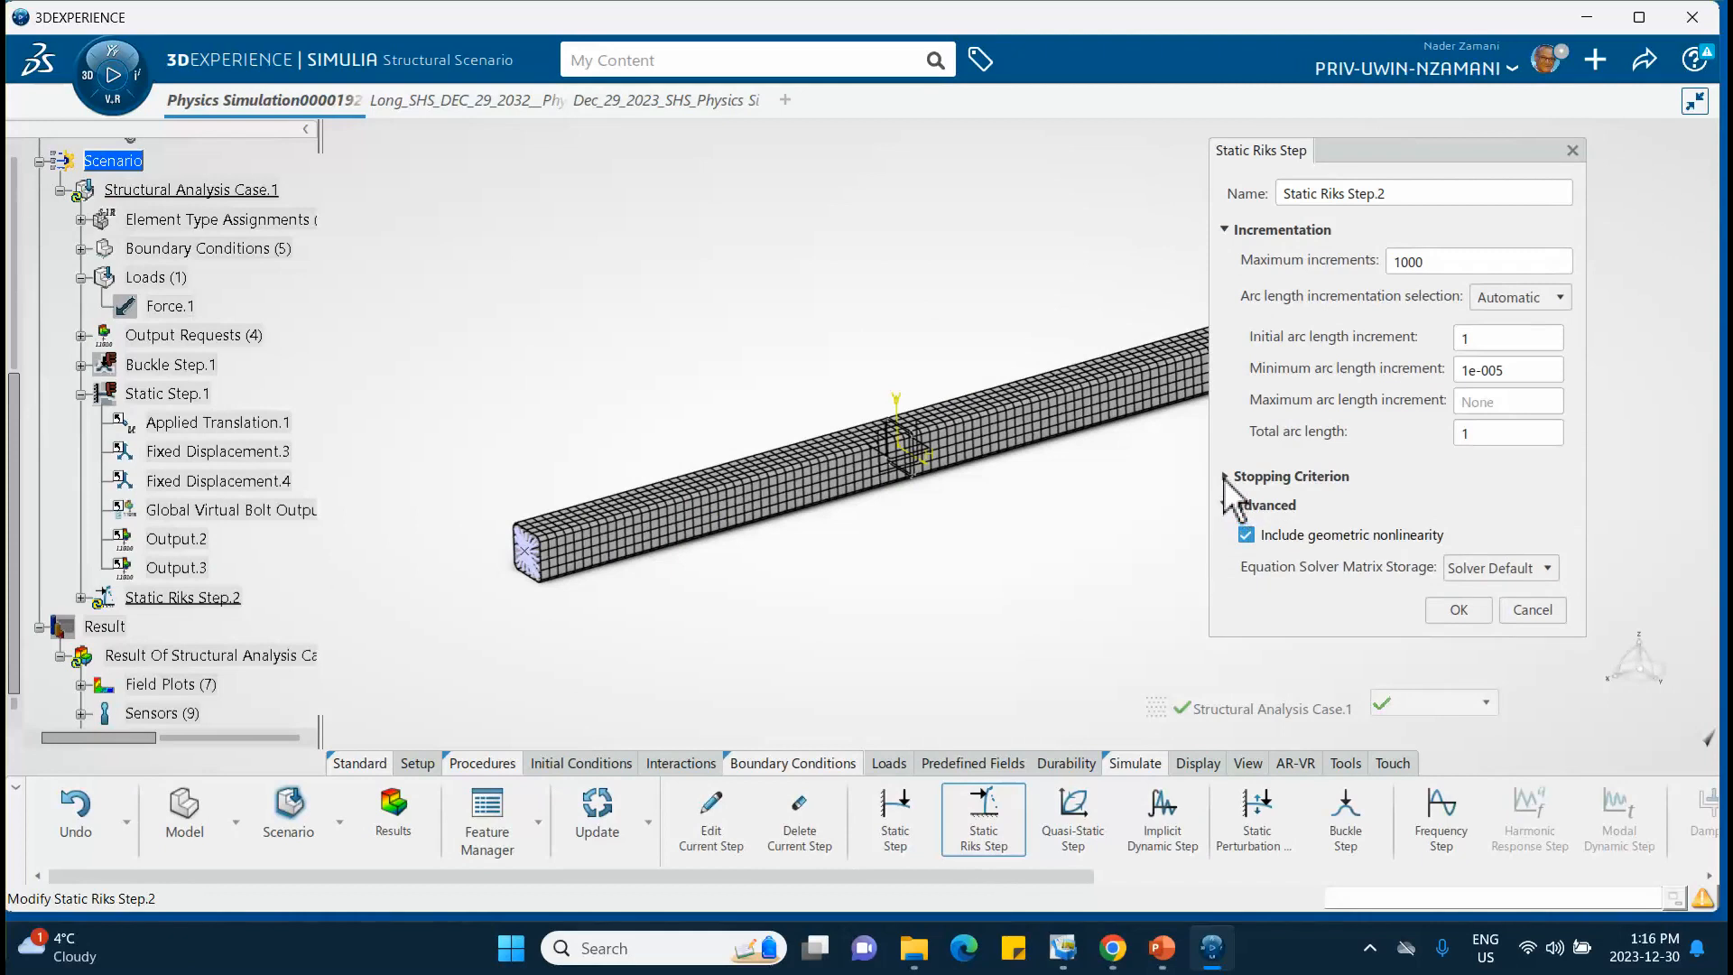
click(1225, 476)
Step: Switch to the PowerPoint tutorial, examine the Static Riks Step settings on slide 6, and return to 3DEXPERIENCE
click(1162, 948)
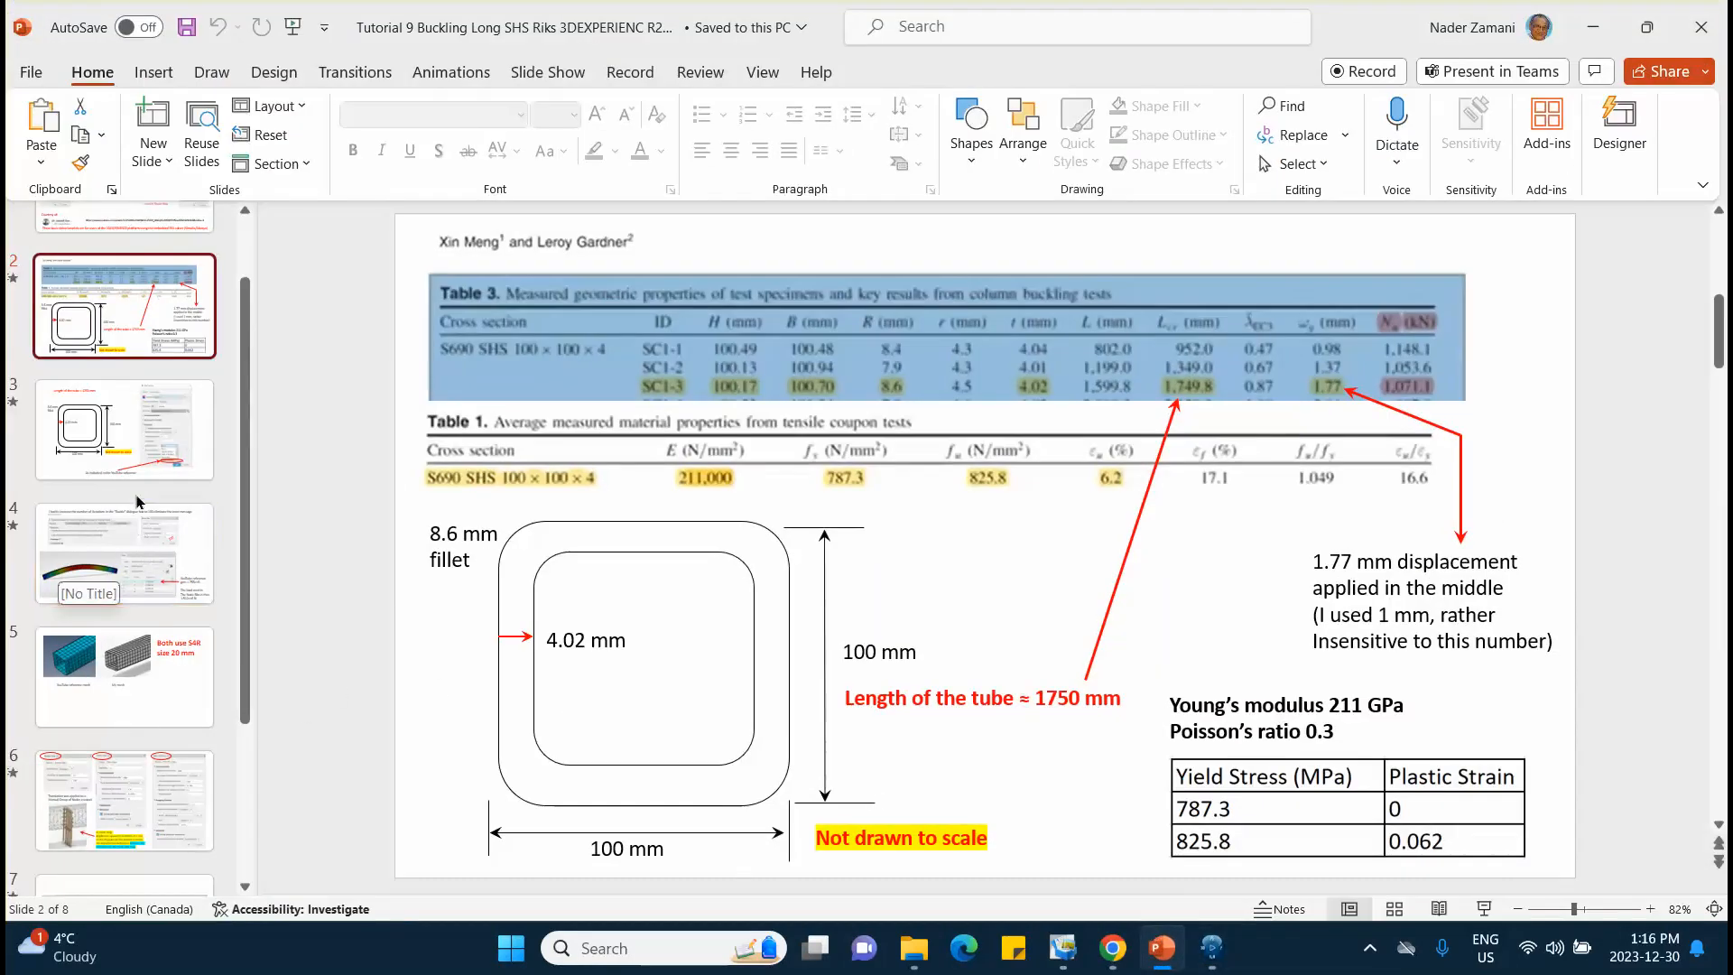
scroll(140, 560, down, 3)
click(140, 561)
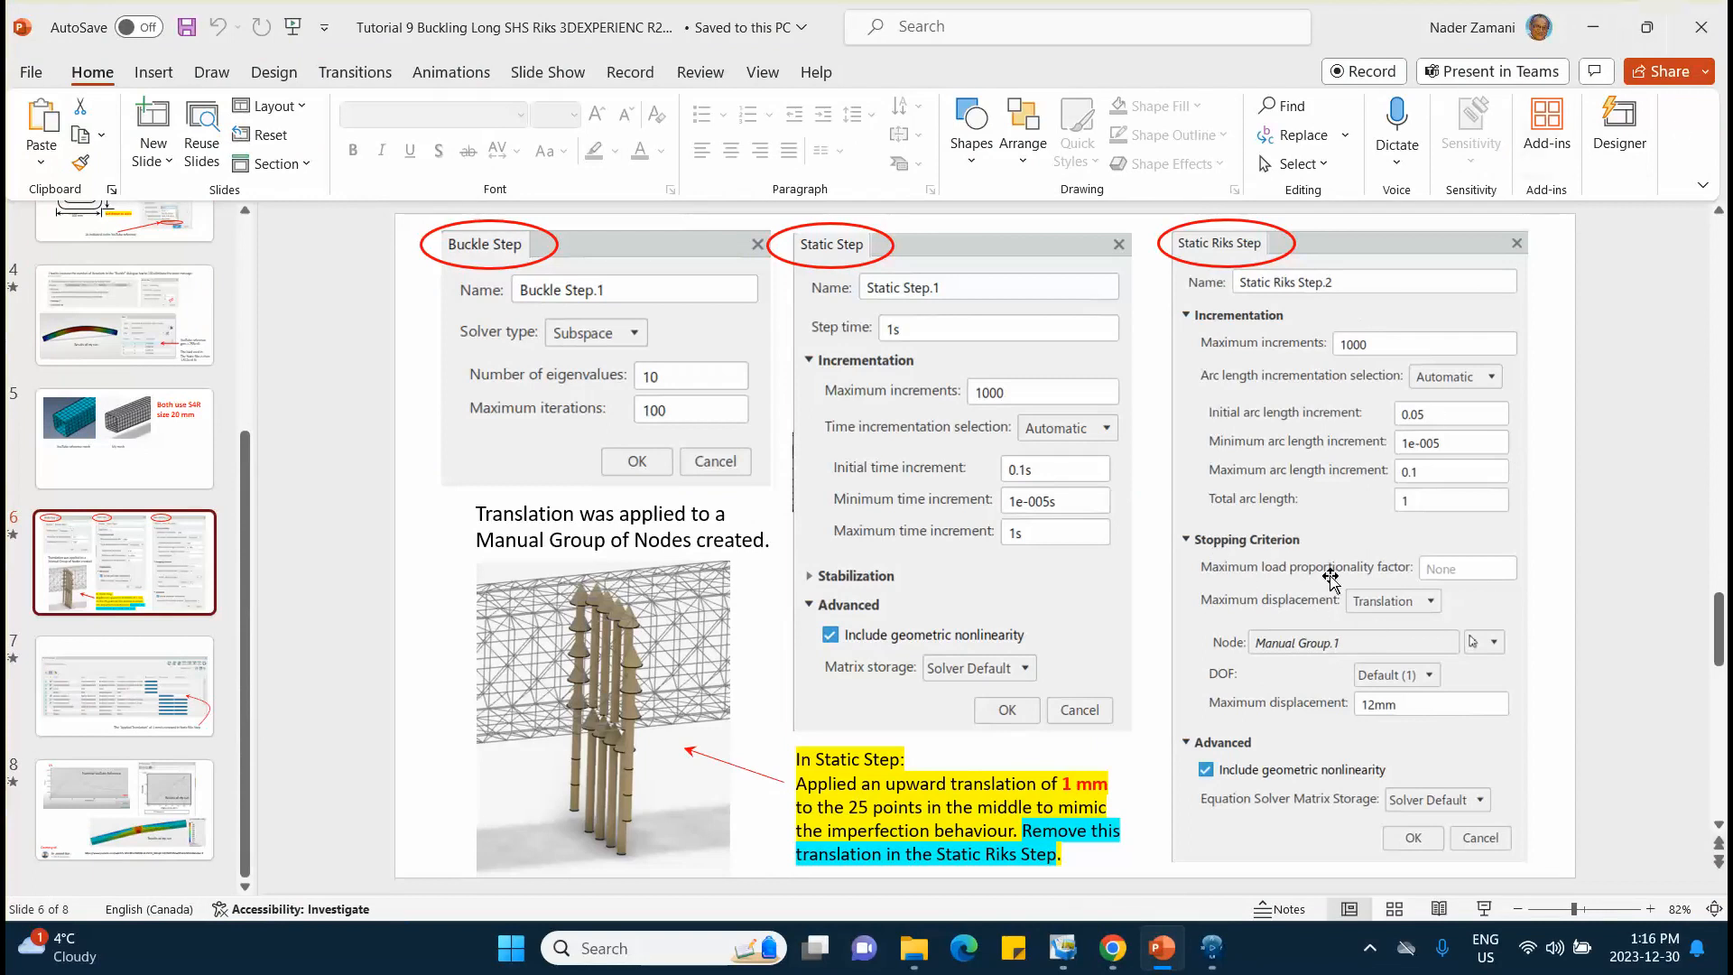
click(1593, 32)
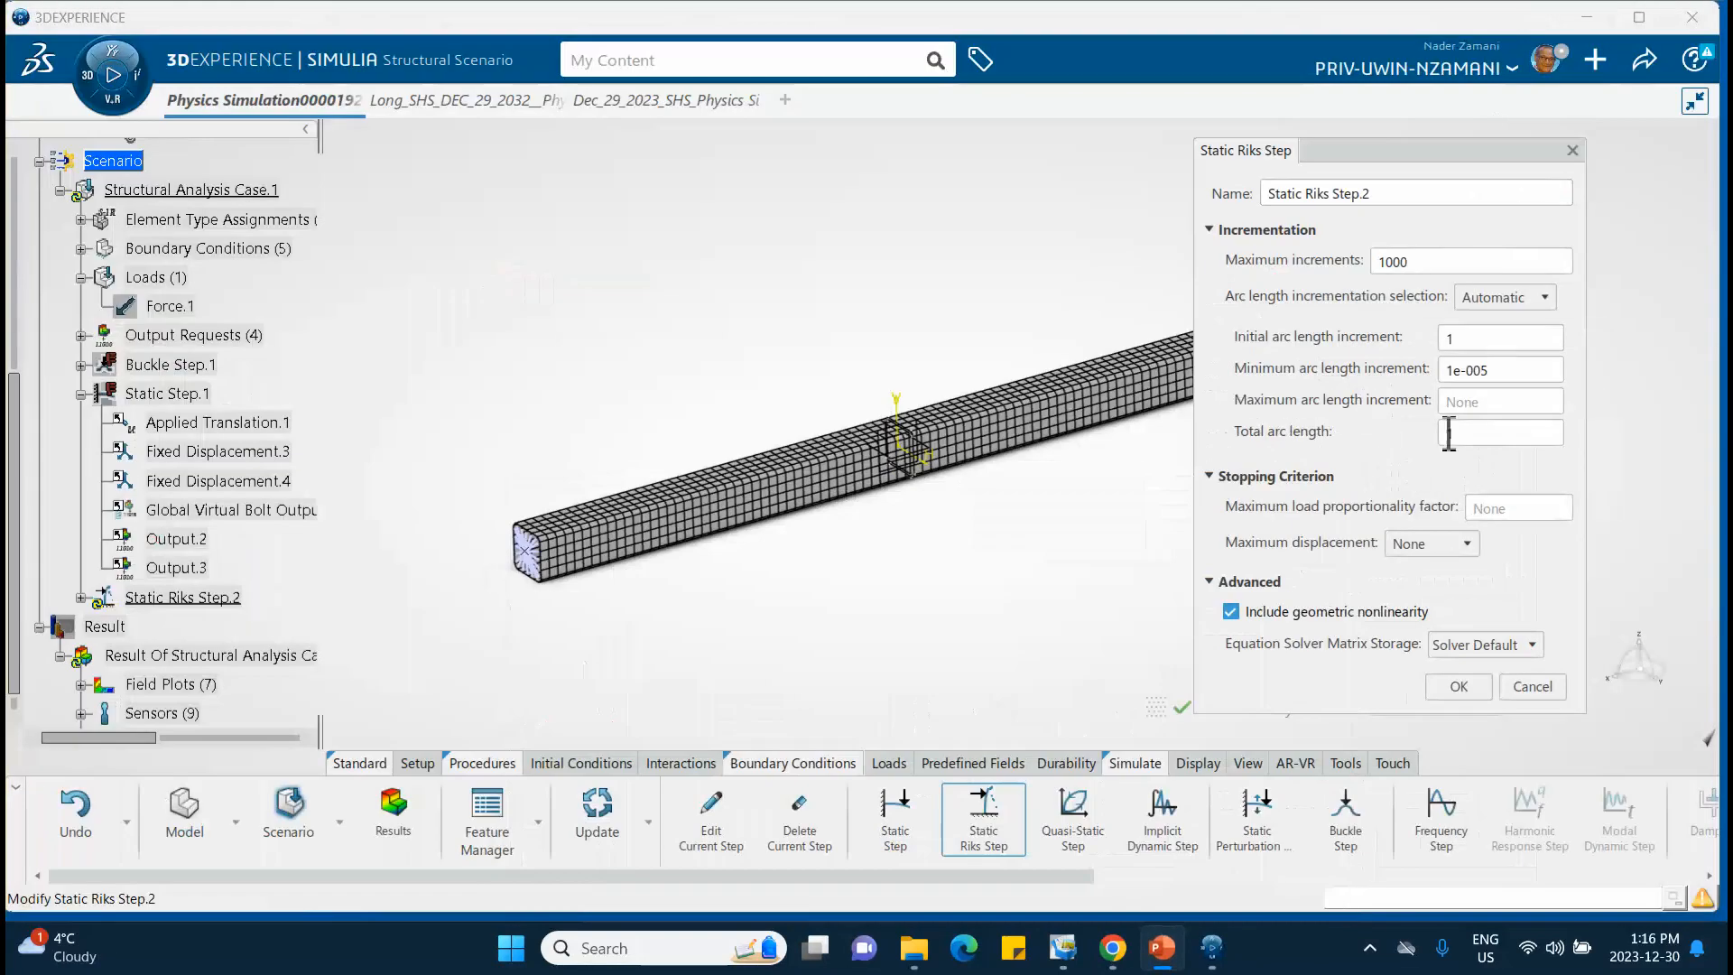
Step: Set the Riks step's initial arc length increment to 0.05 and its maximum arc length increment to 0.1
double_click(1458, 340)
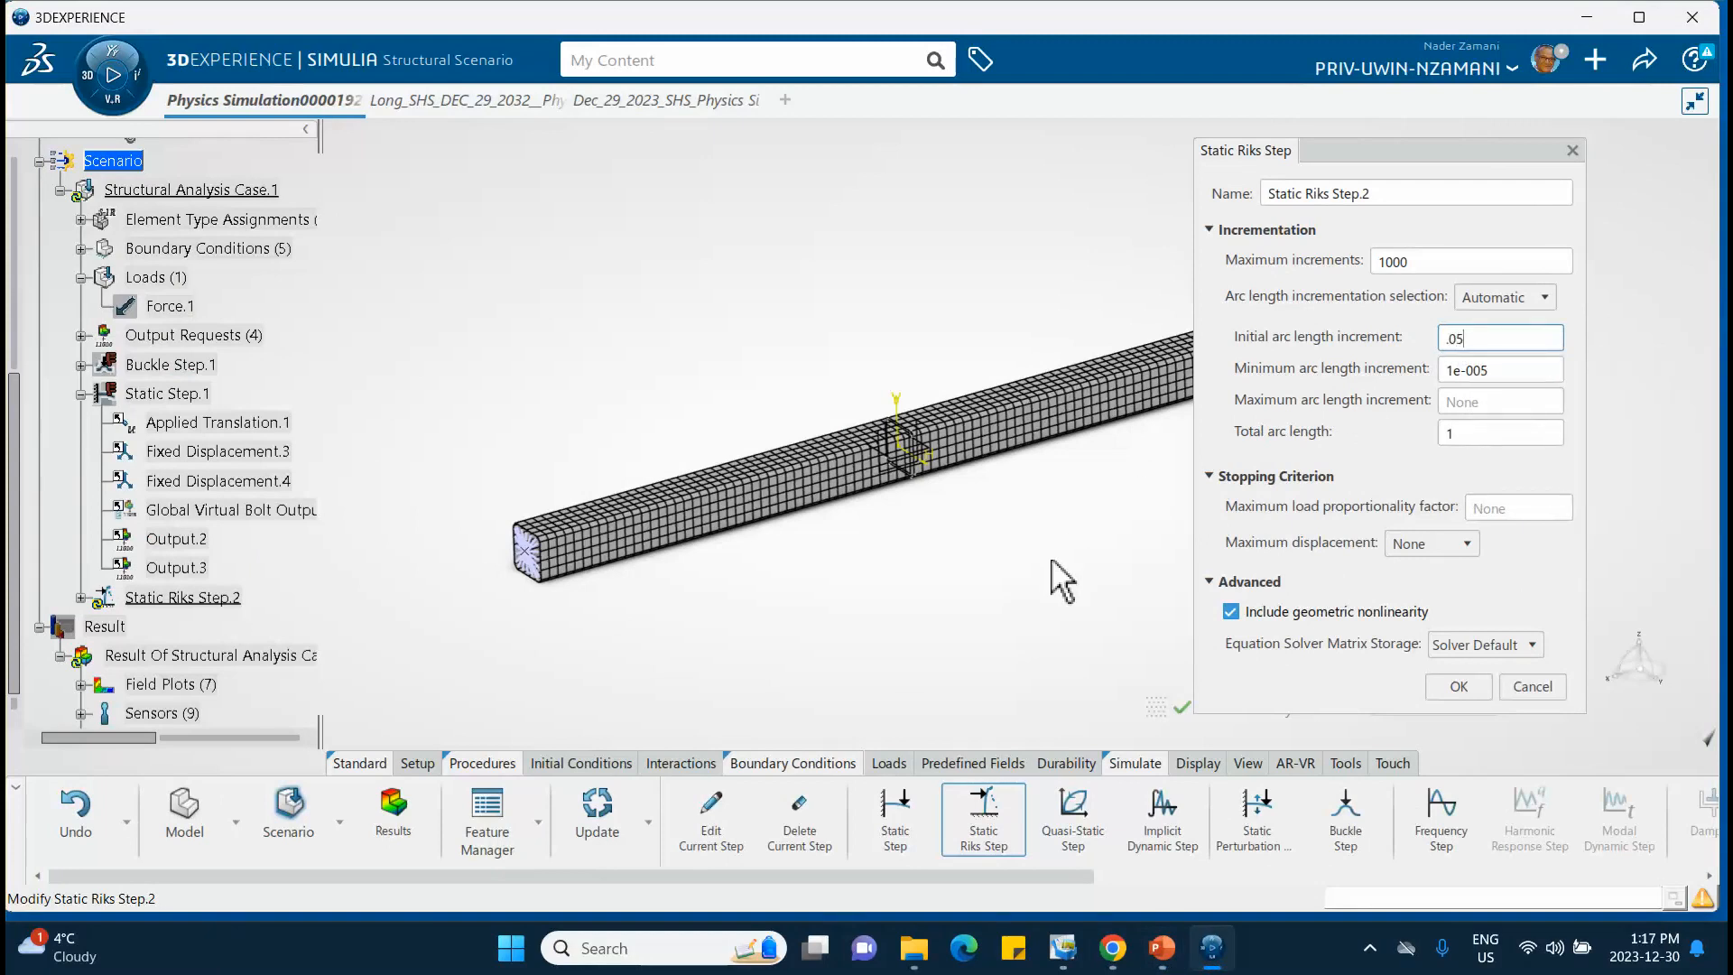
click(1472, 408)
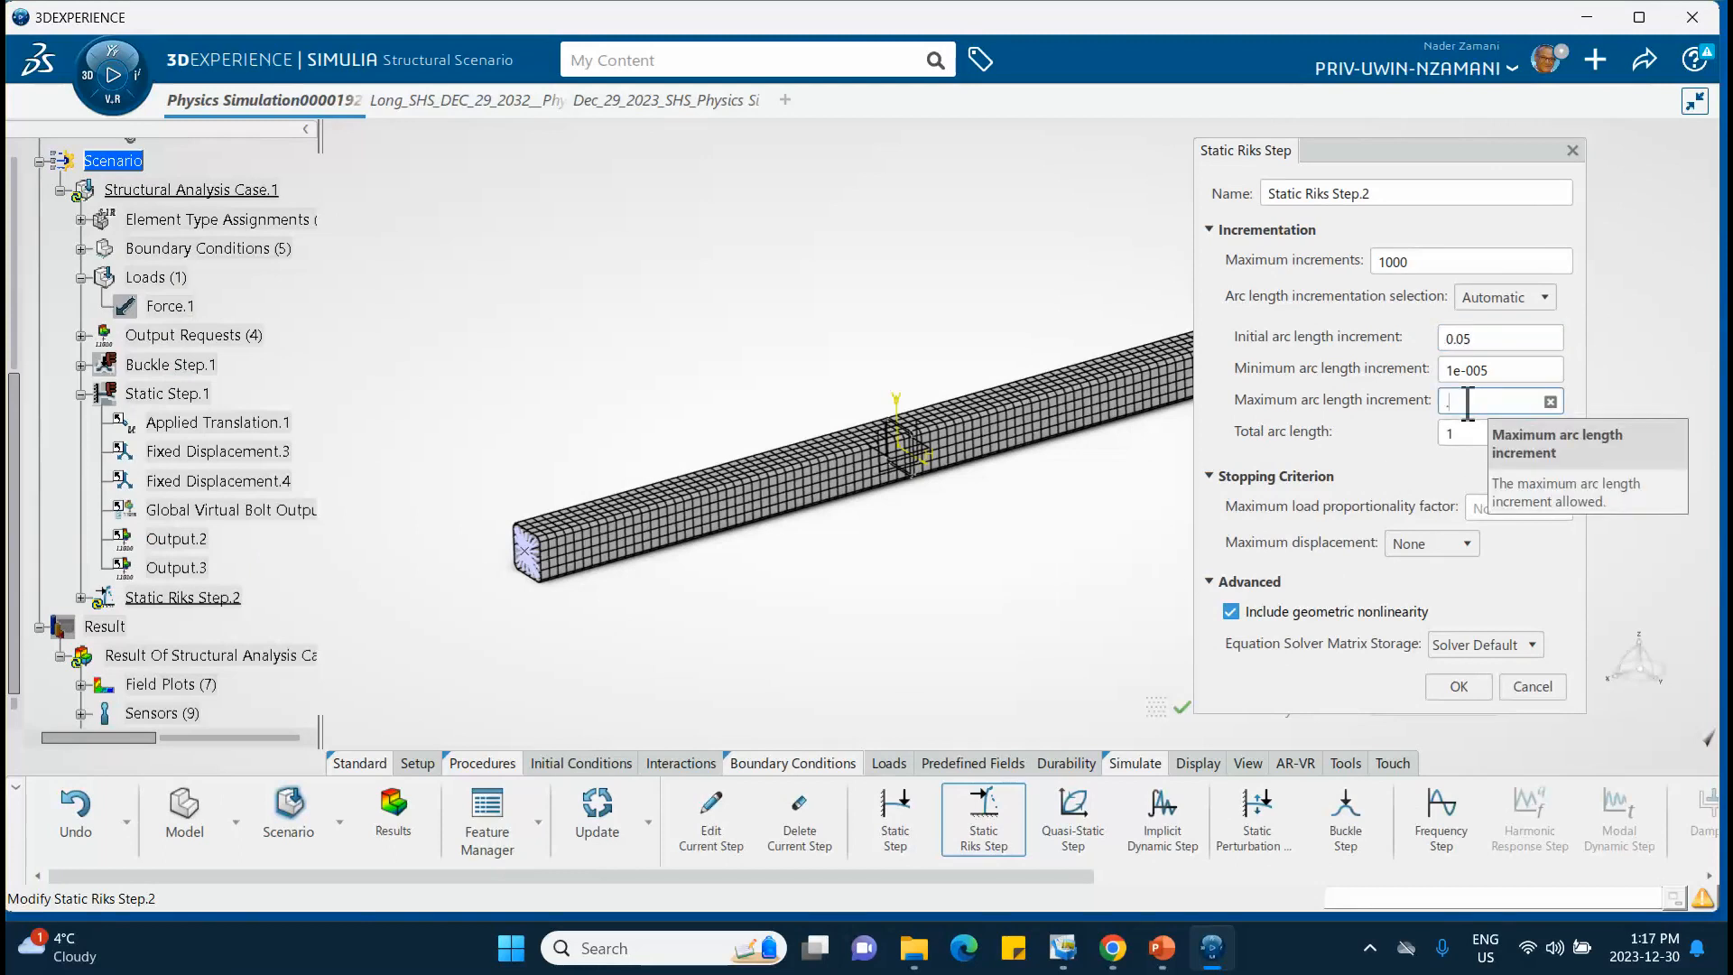
text(.1)
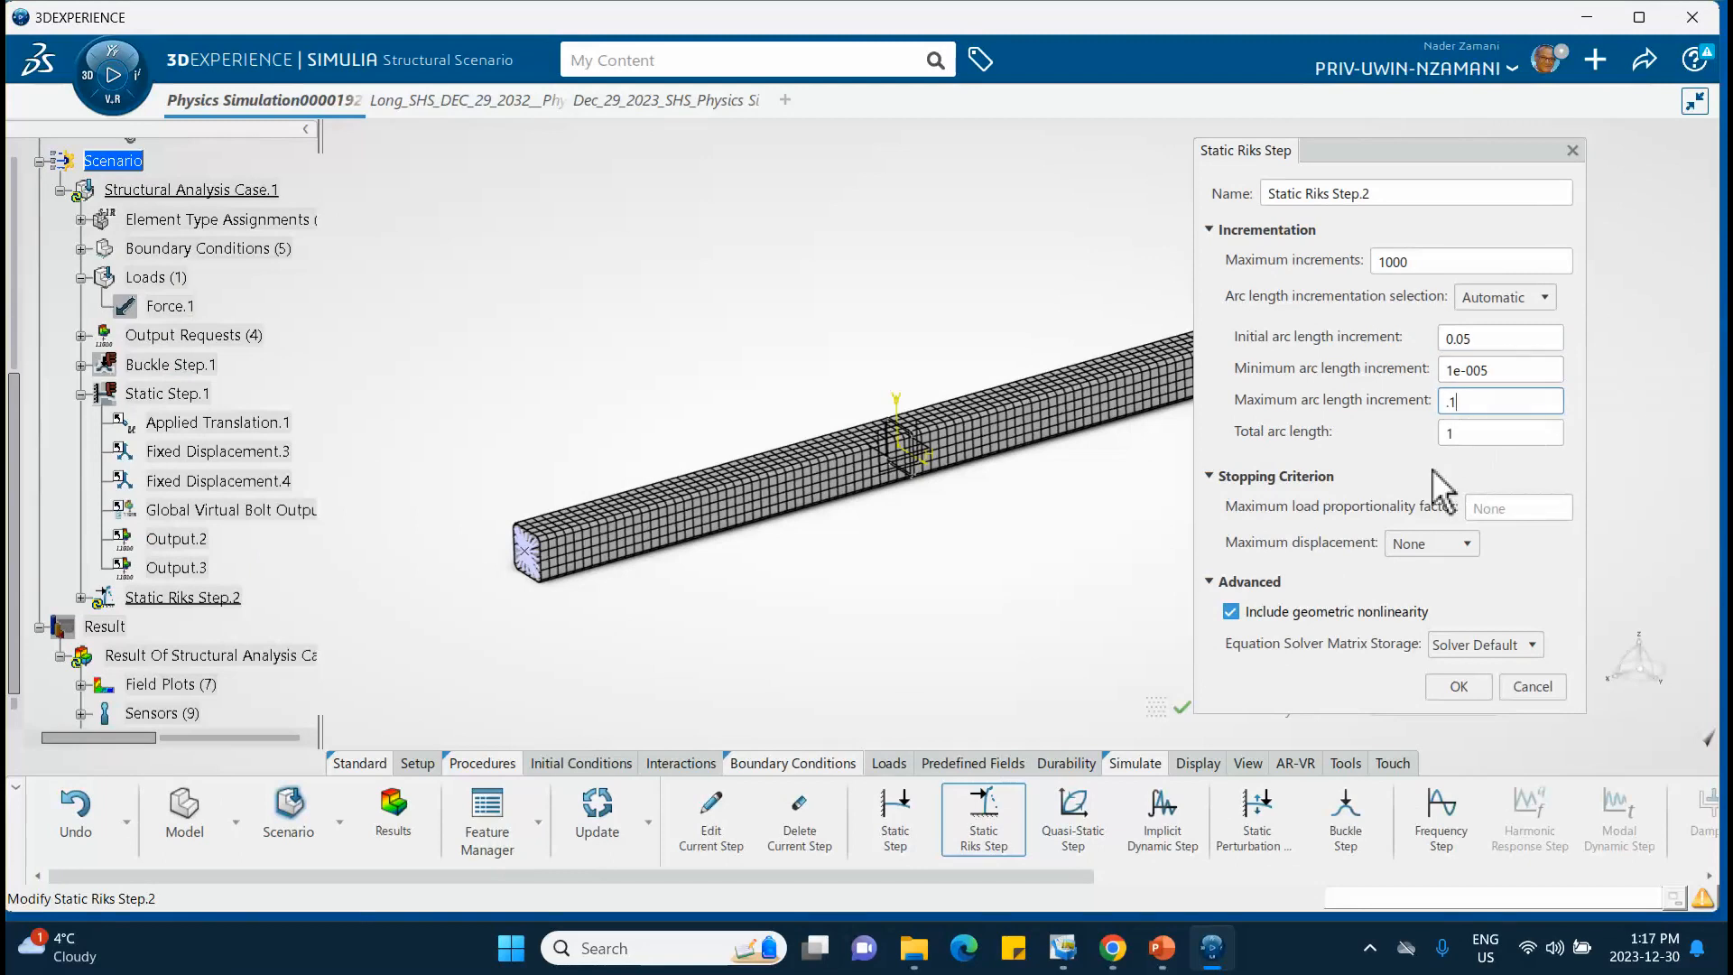
click(1381, 478)
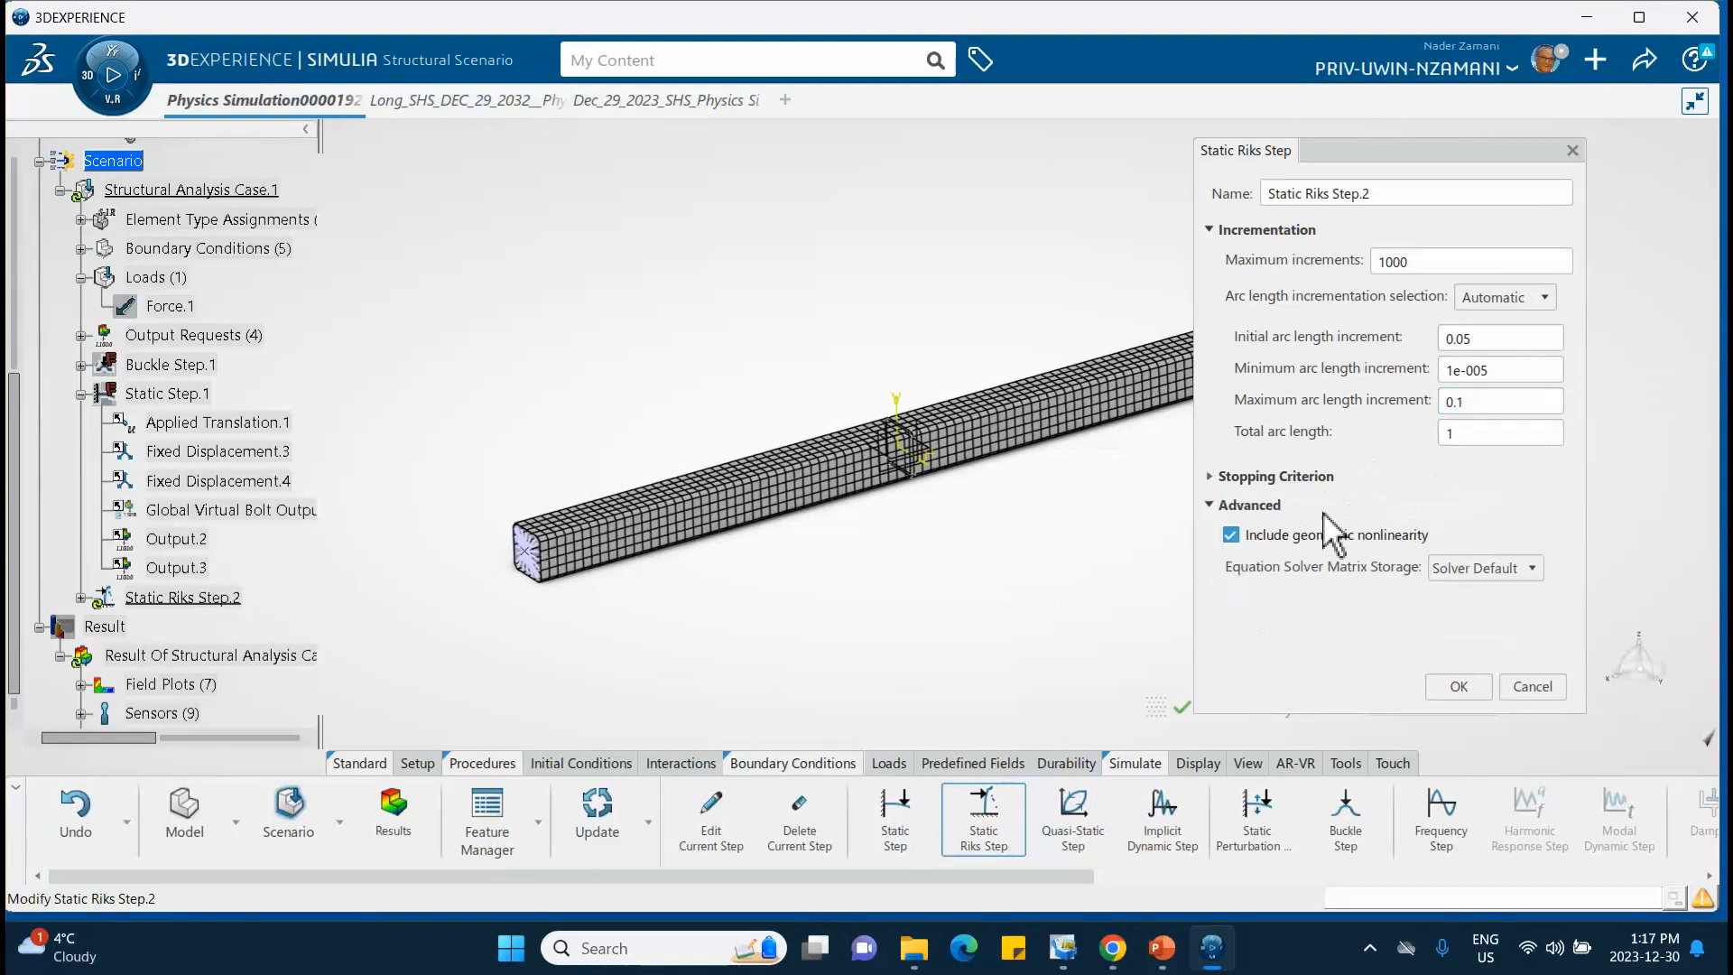
Step: Set the Riks step's maximum displacement stopping criterion to Translation, check the node selection methods, and accept the step without choosing a node
click(1210, 476)
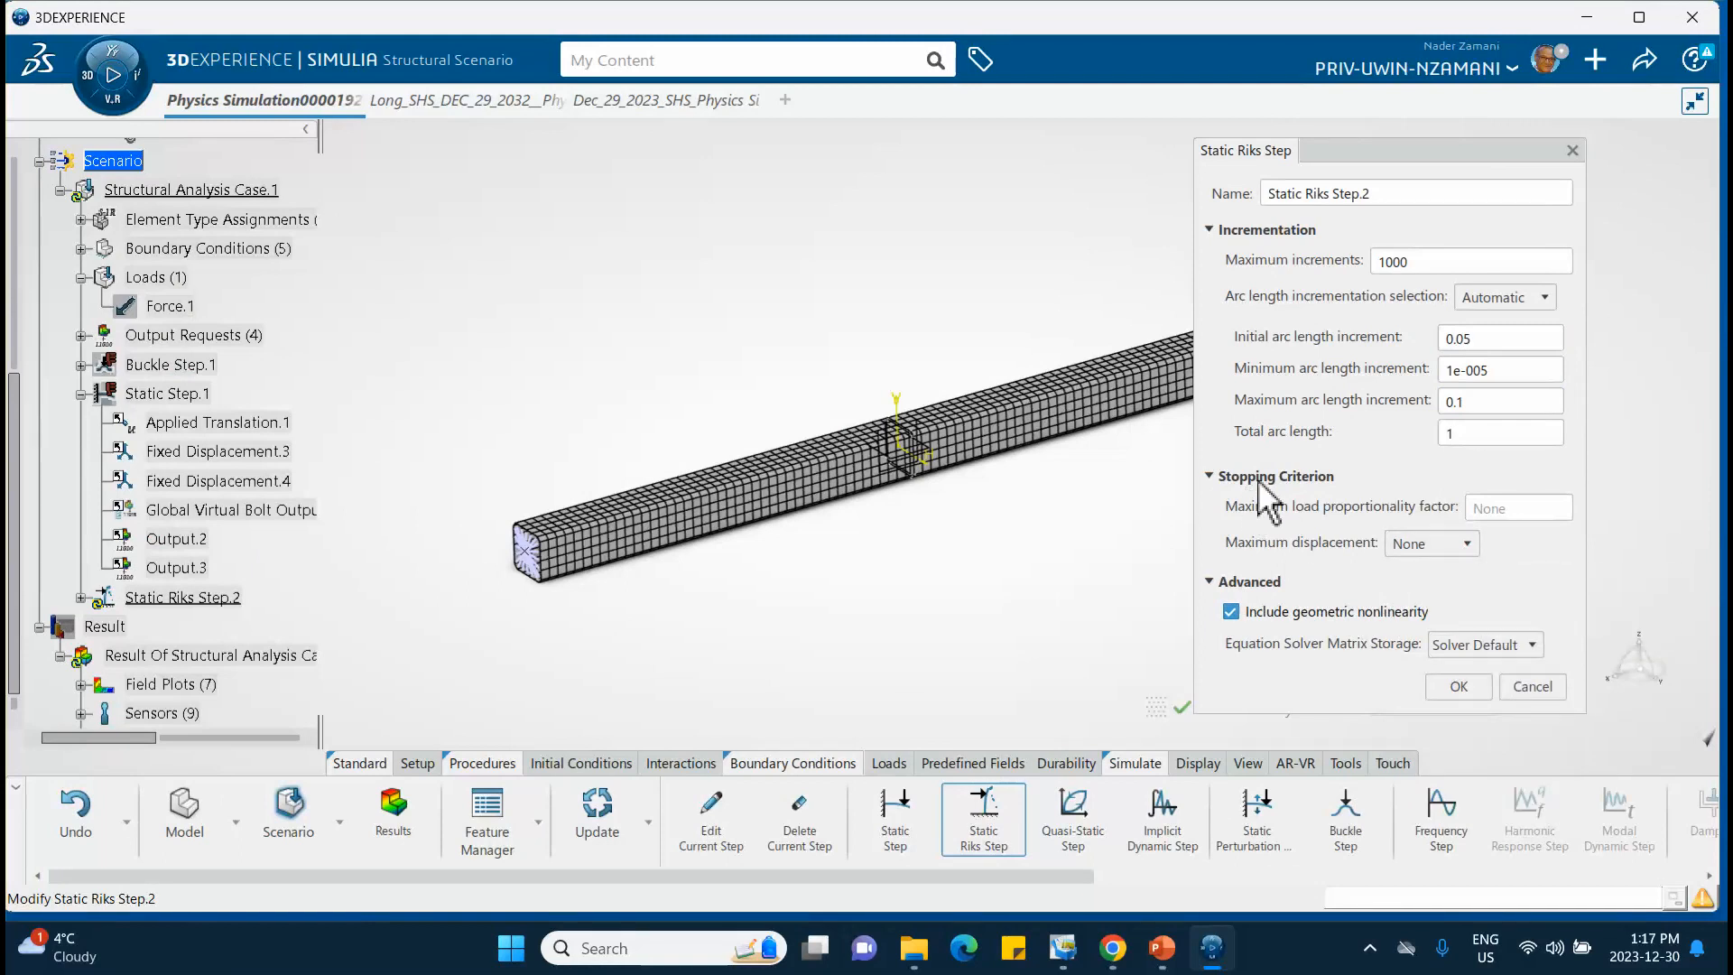
click(1466, 545)
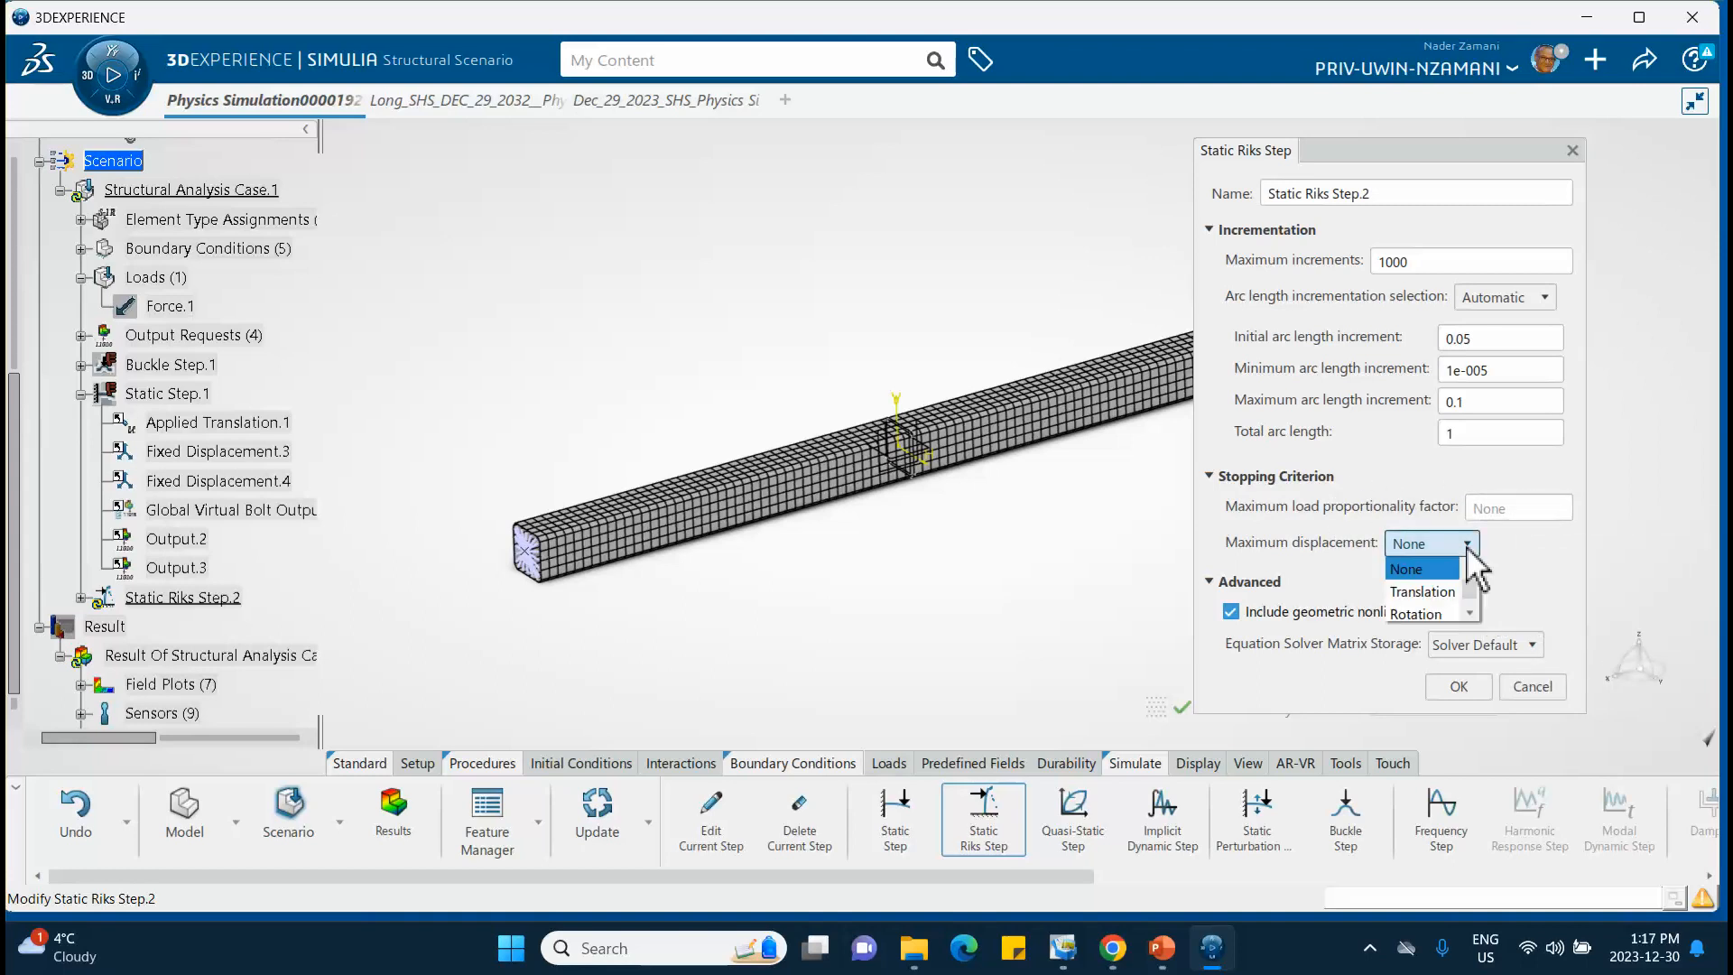
click(1426, 593)
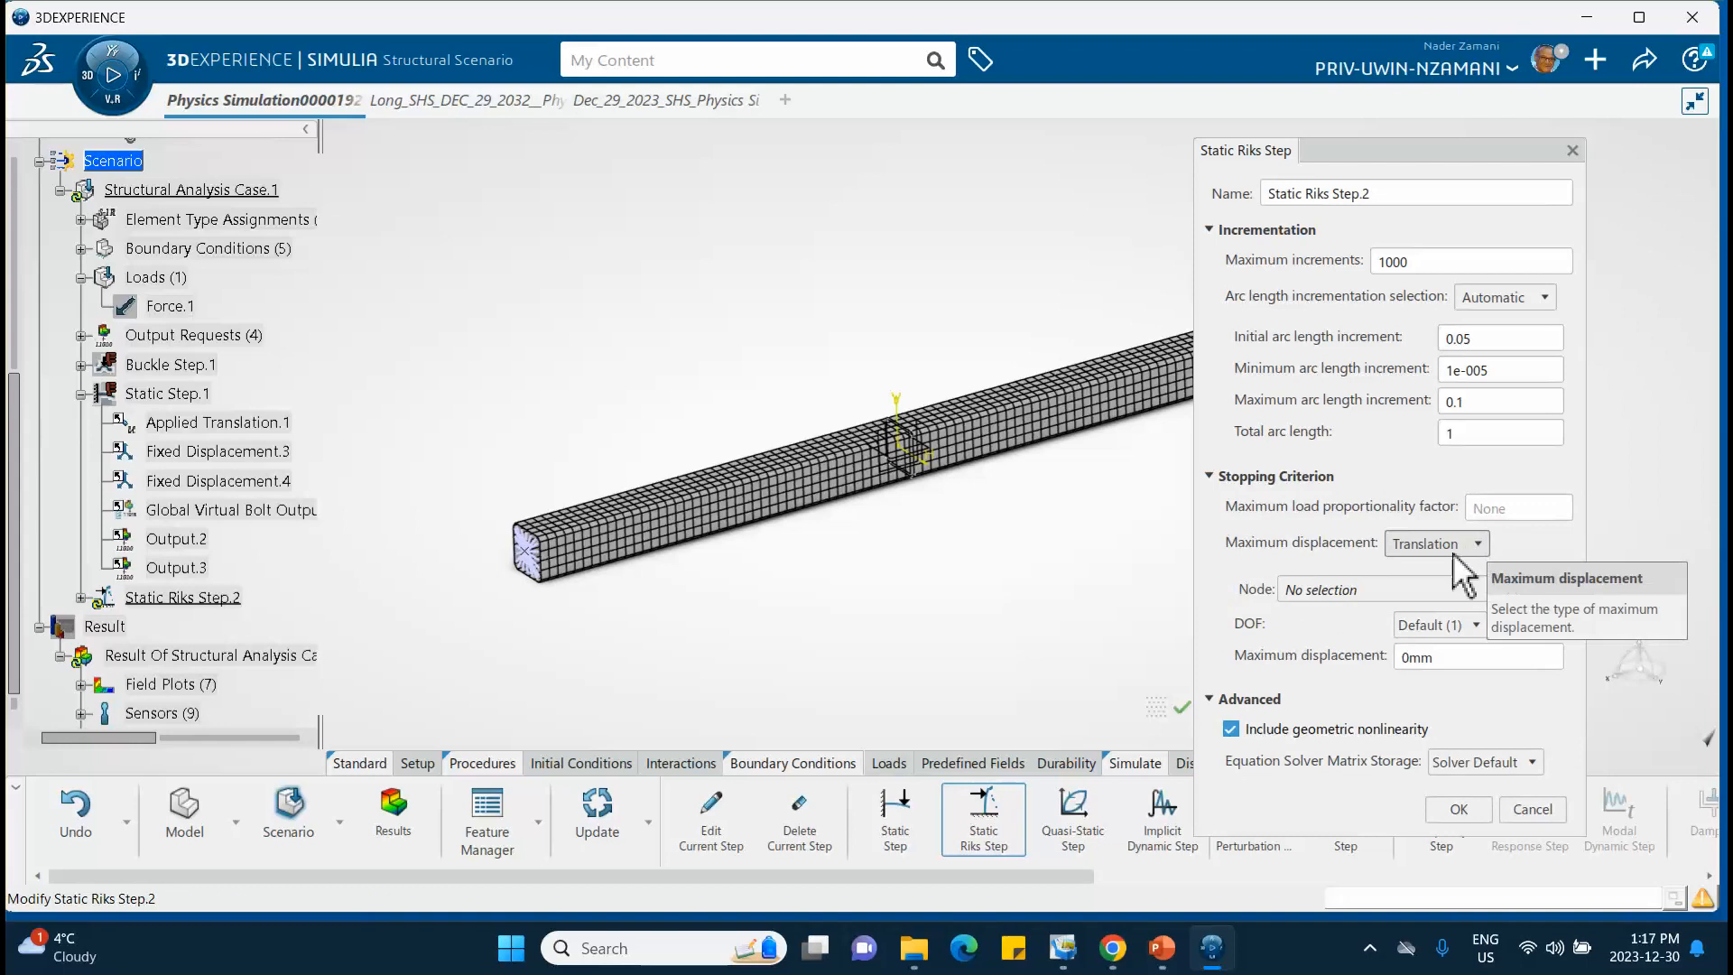
click(1355, 592)
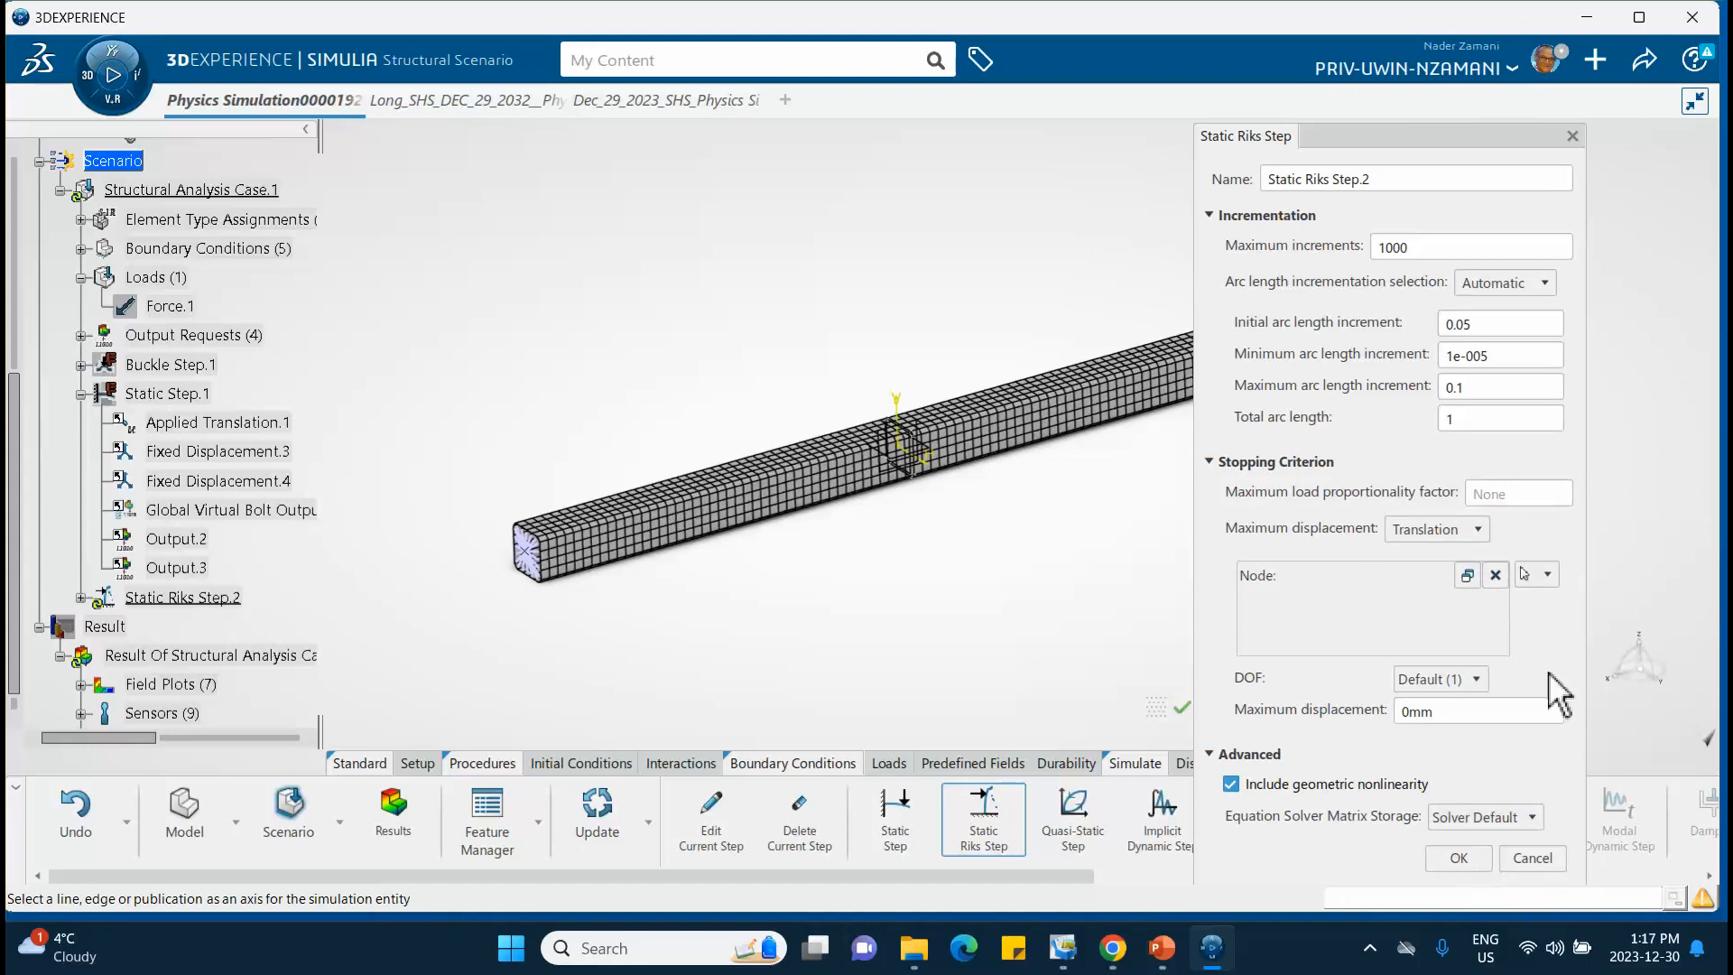
click(1545, 576)
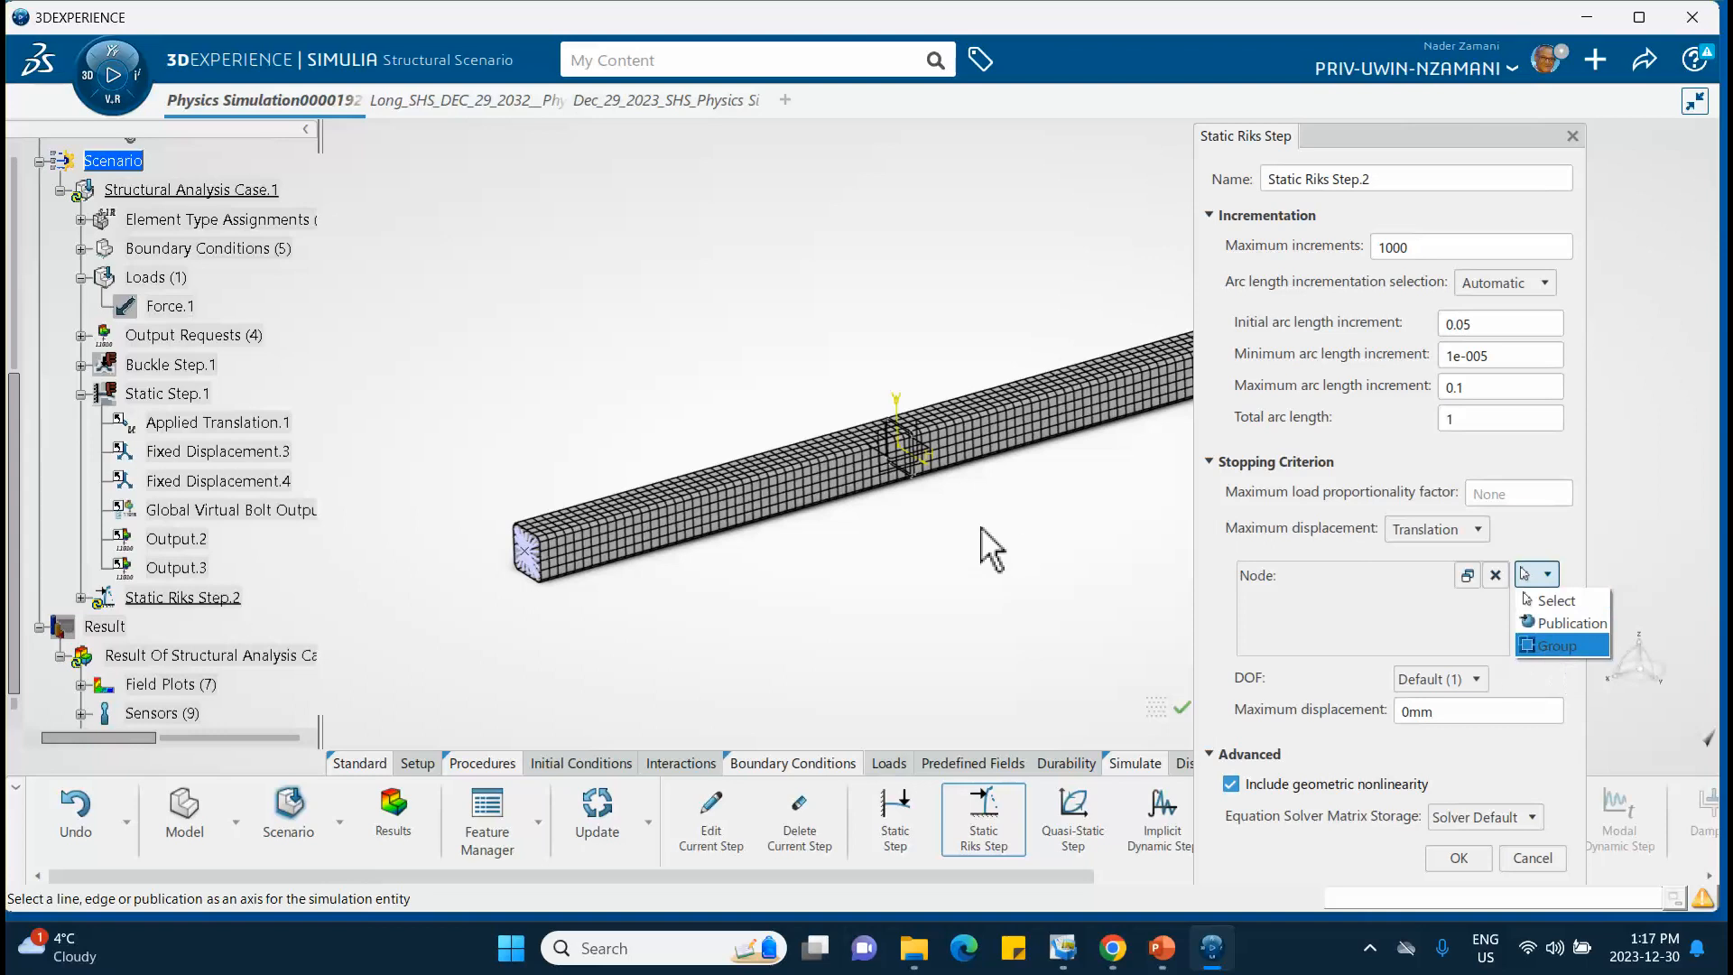
click(1457, 855)
click(1458, 858)
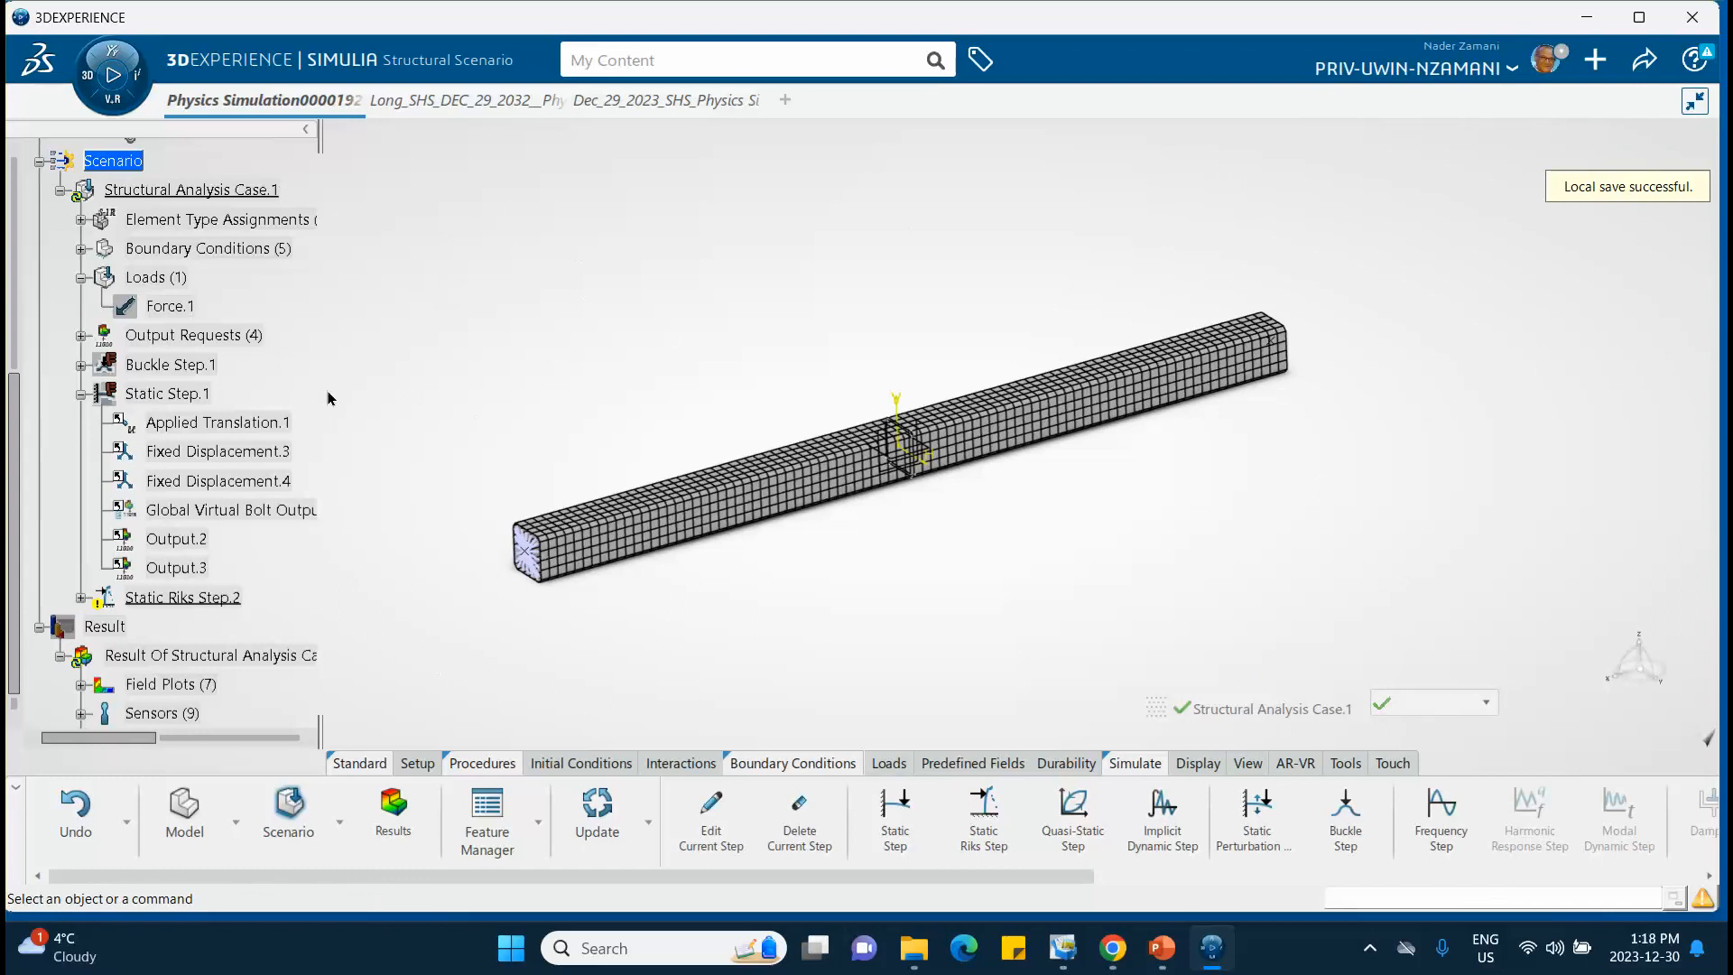
Step: Activate the Finite Element Model in the tree for editing and expand its contents, including the properties
scroll(195, 279, up, 5)
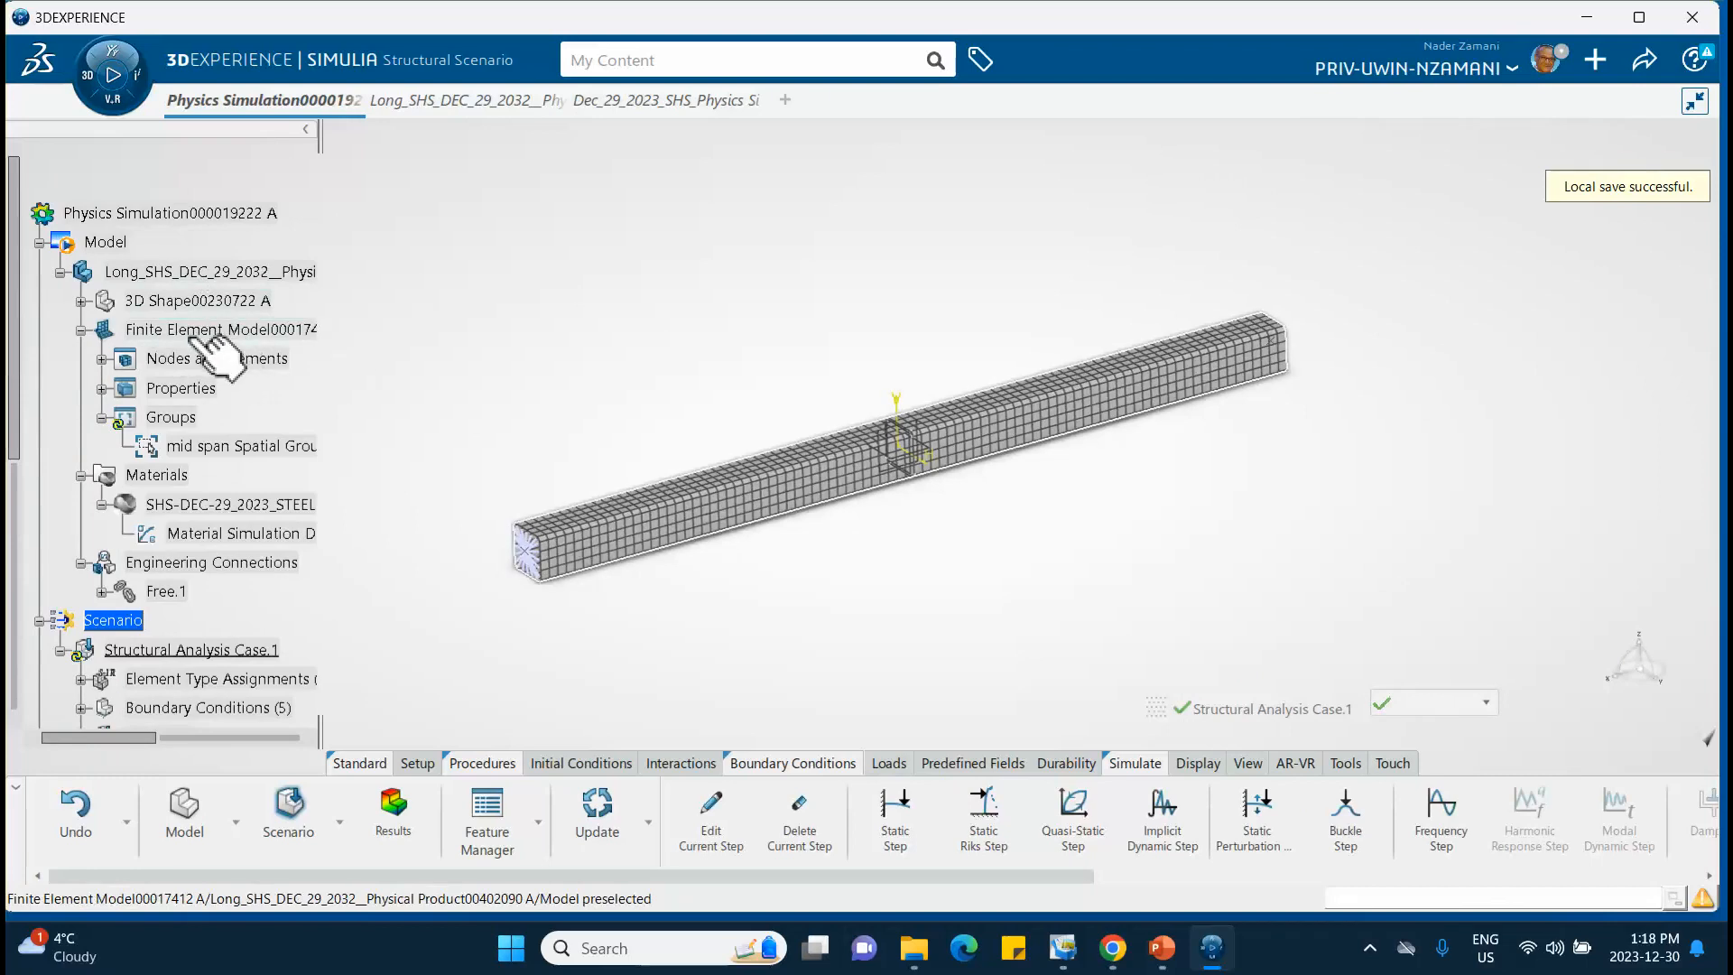
click(197, 330)
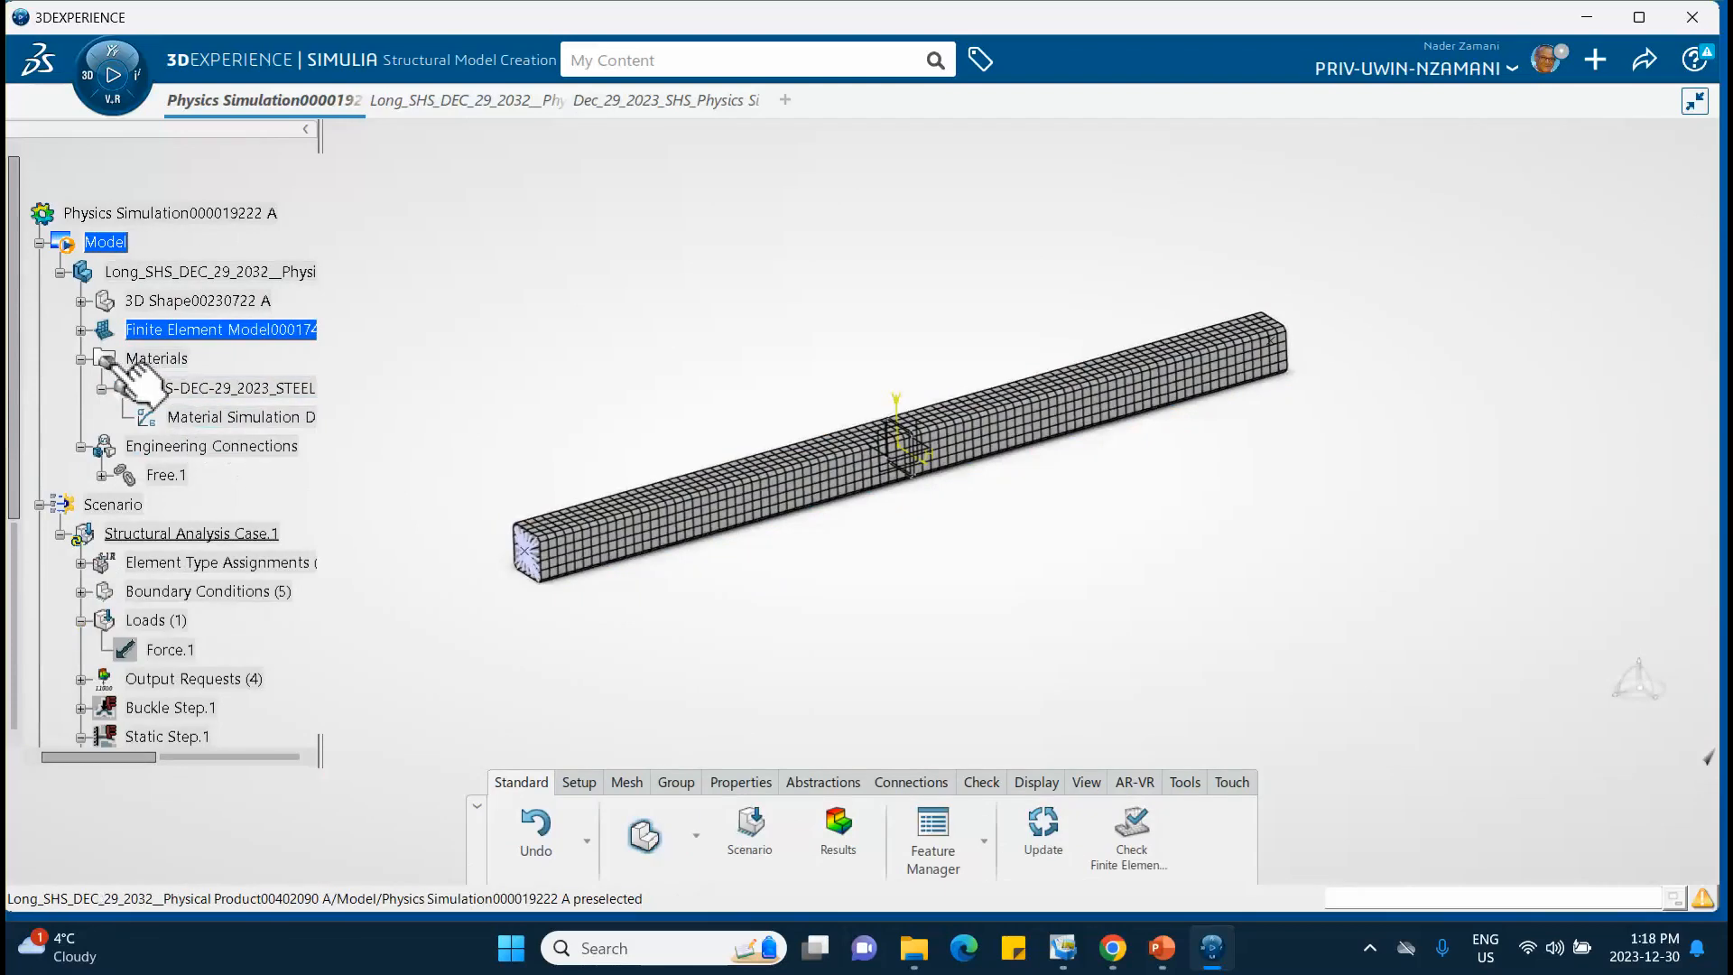
click(81, 330)
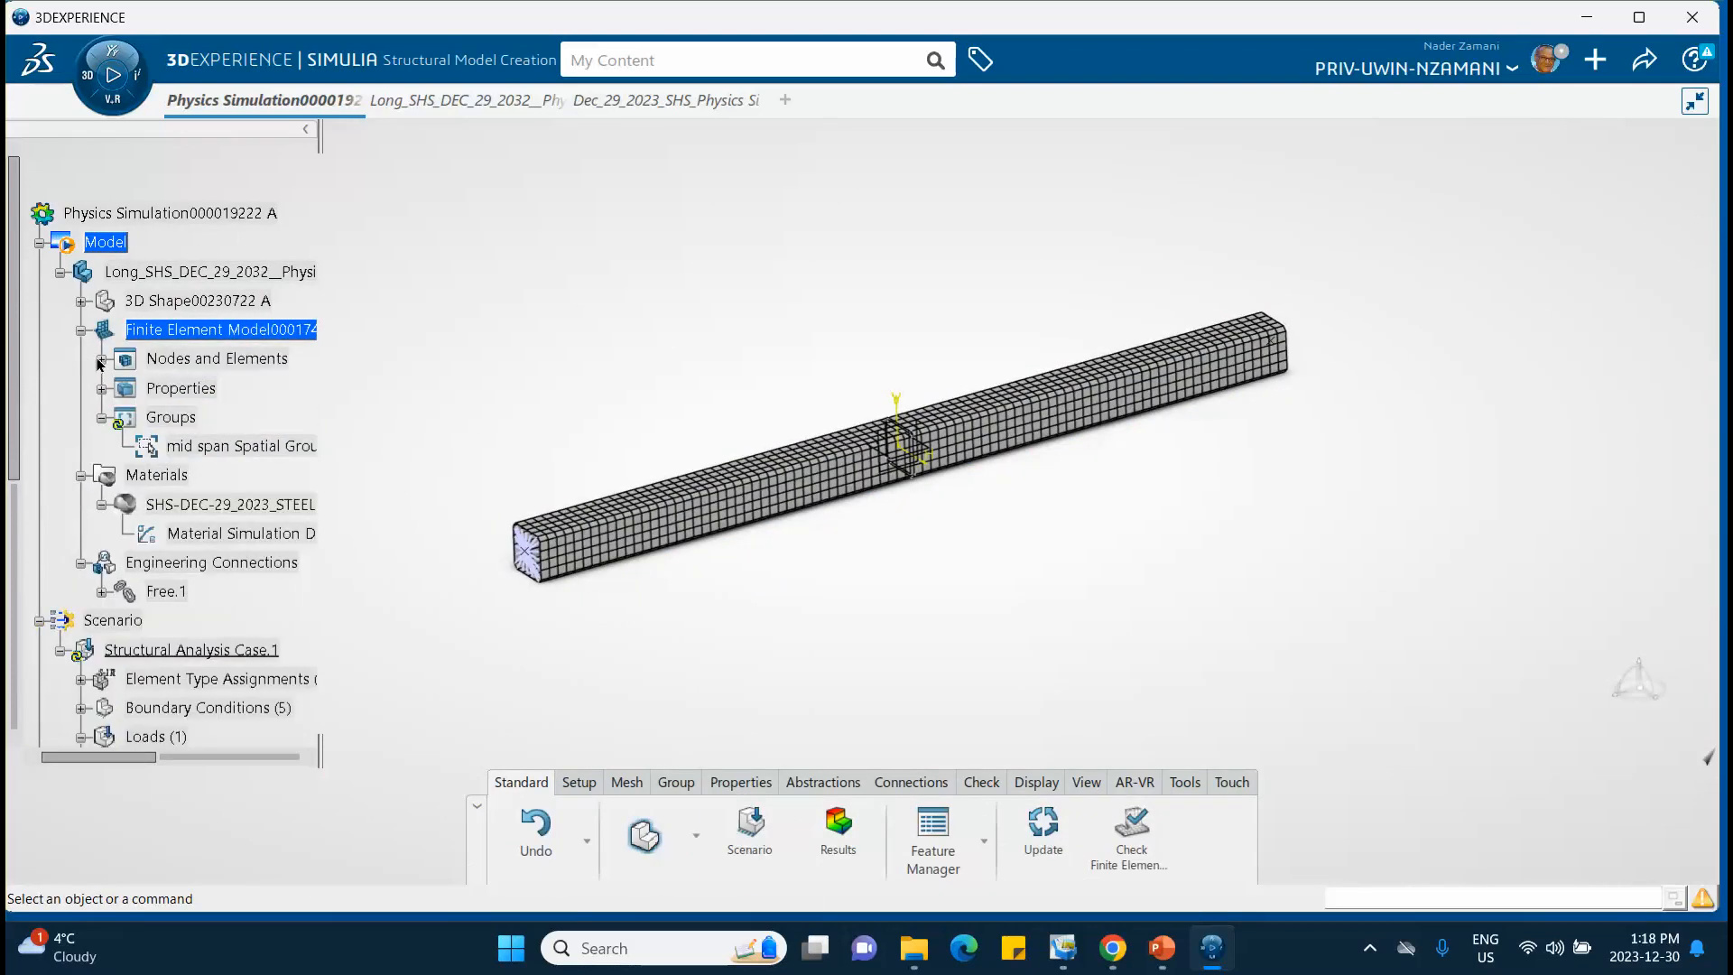
click(102, 390)
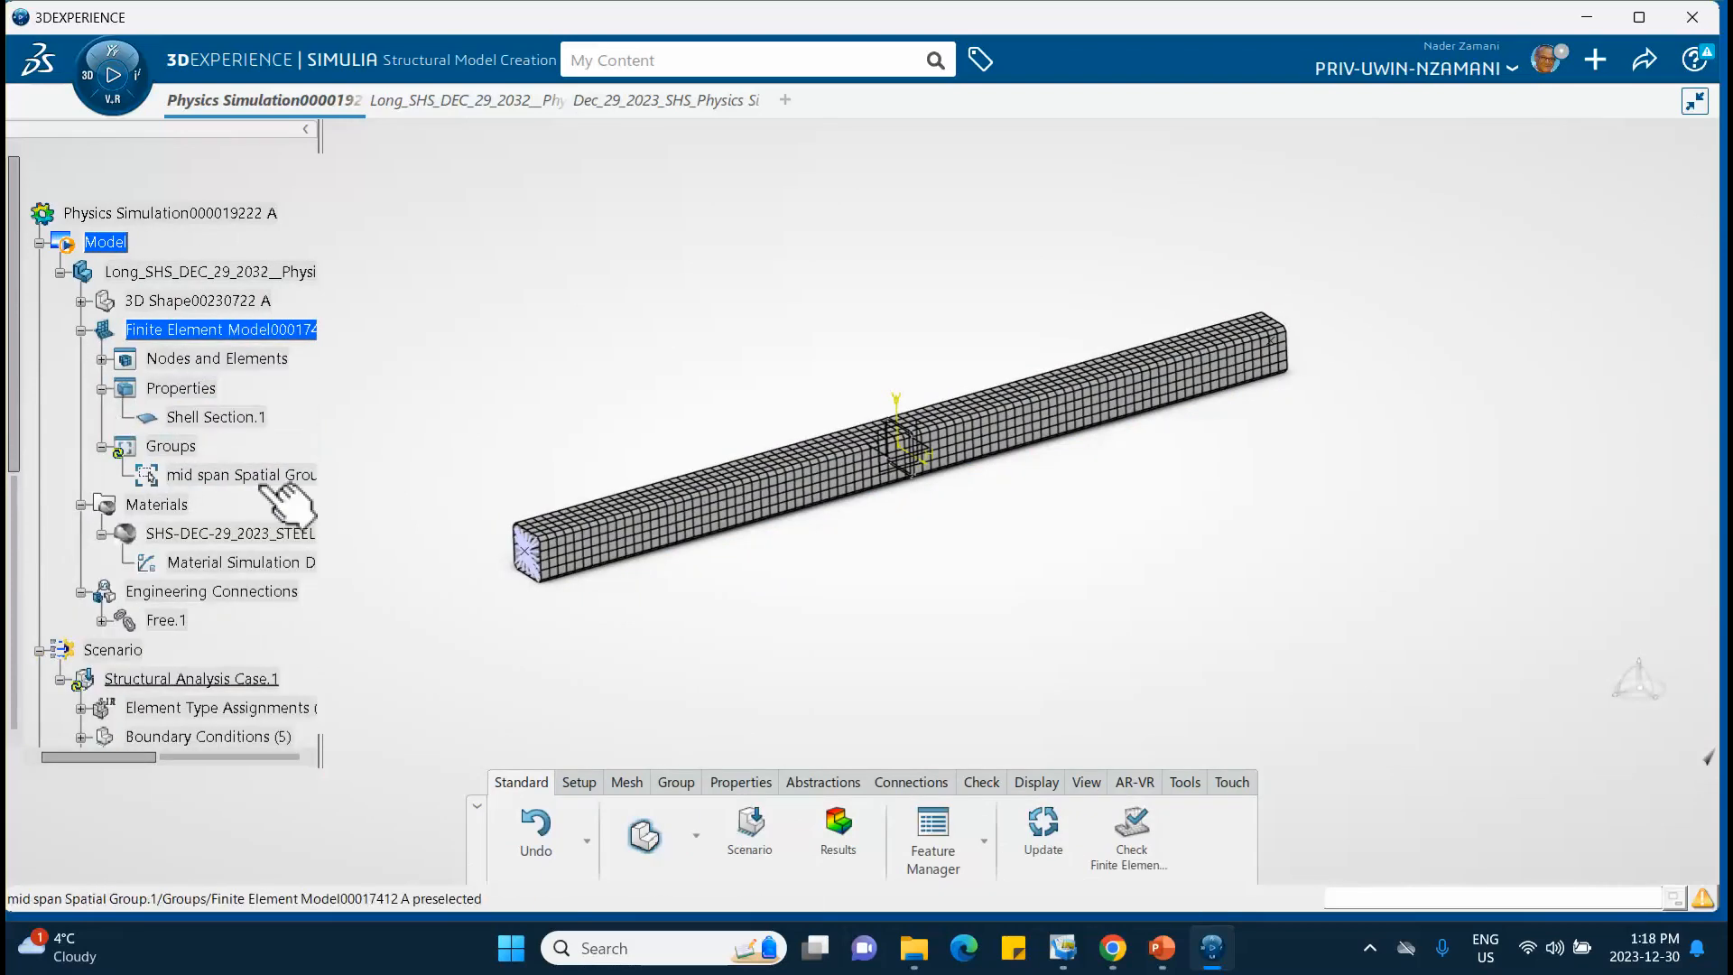
Step: Create a manual node group named "my selected node Manual Group.2" containing one node on the side wall at the beam's far end
click(675, 781)
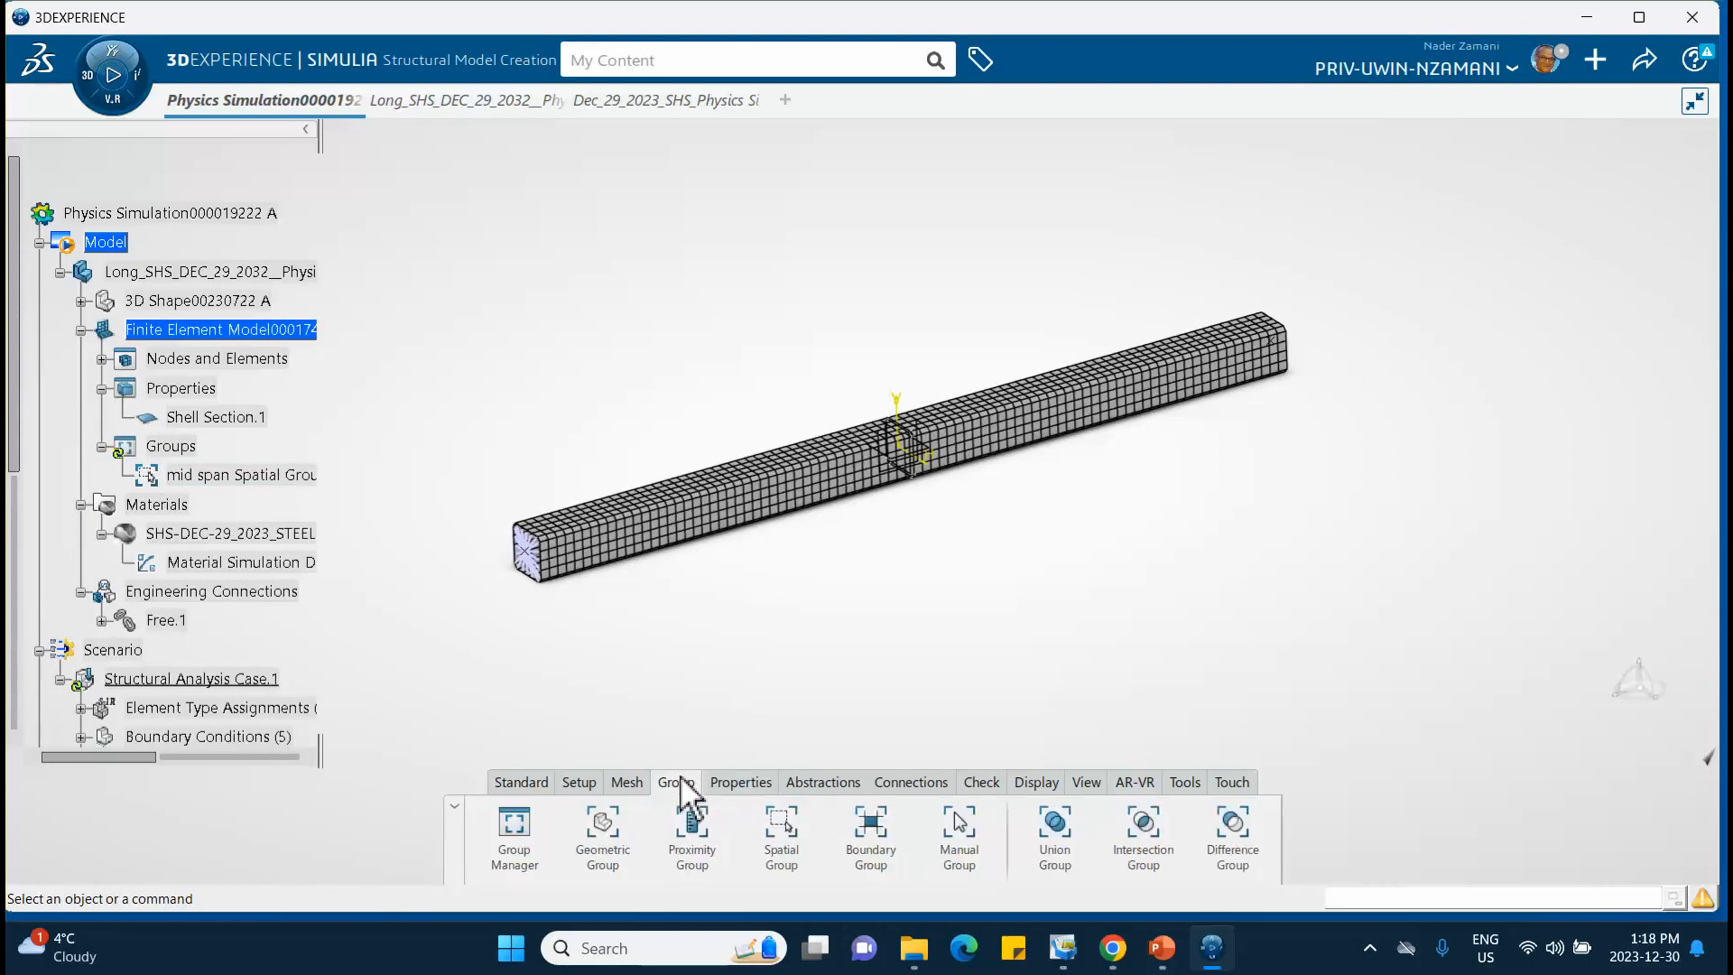
click(945, 853)
middle_drag(1043, 574, 593, 605)
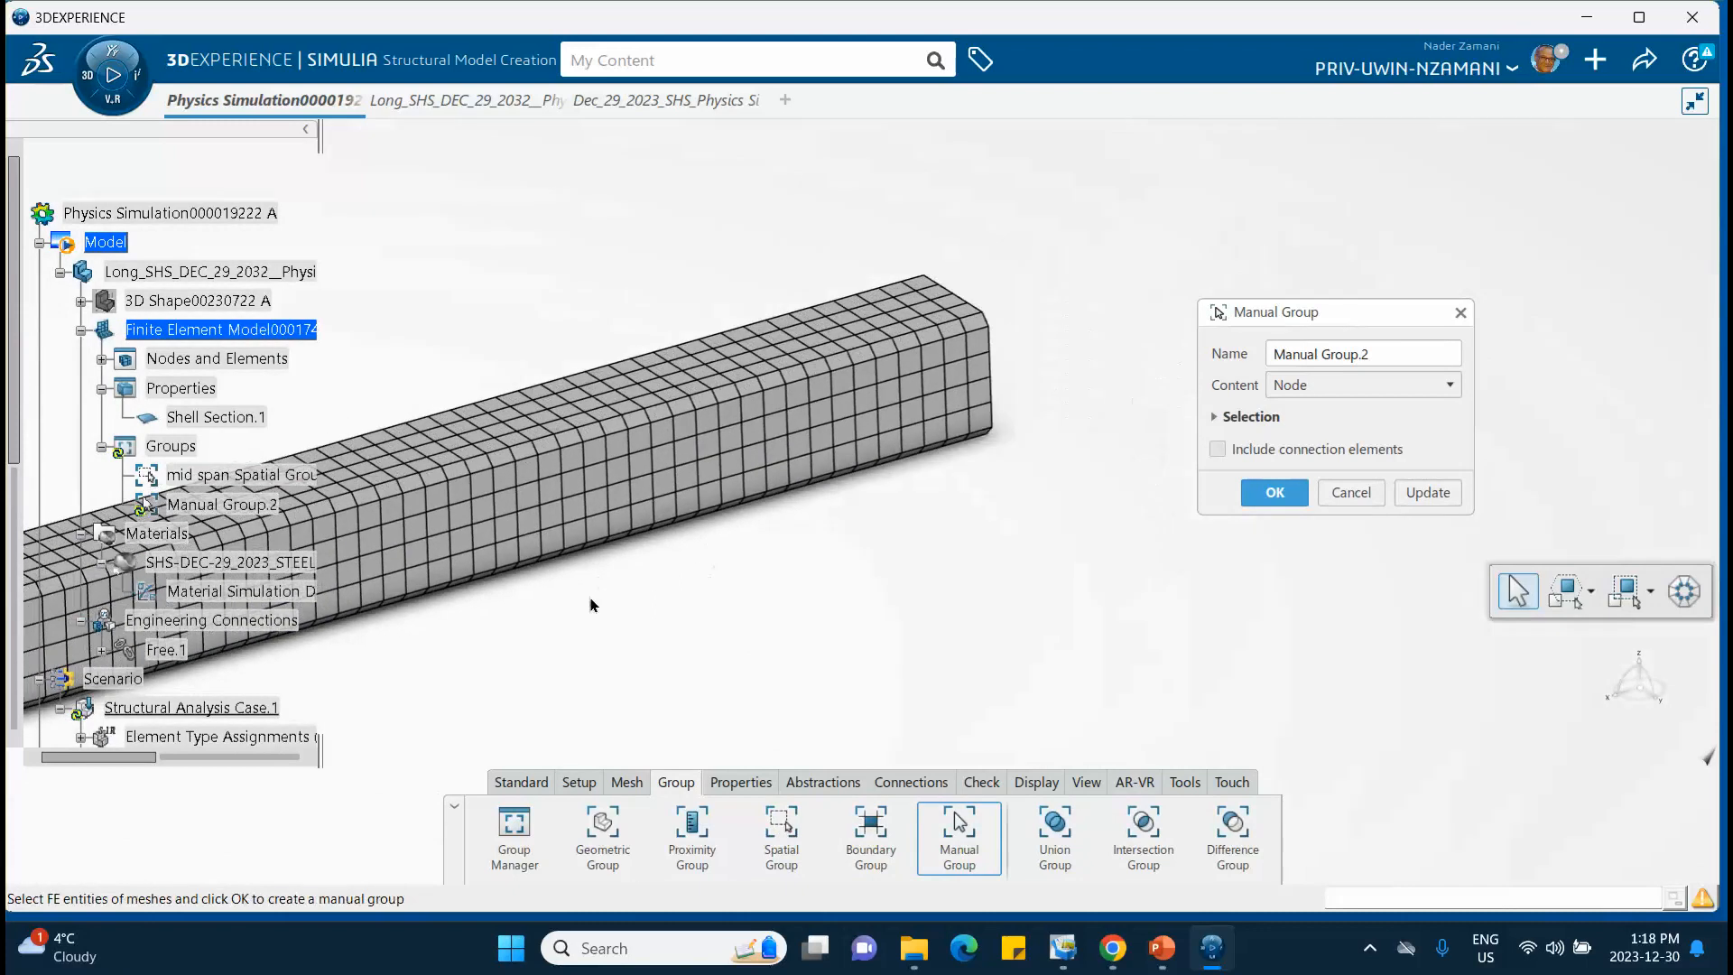
click(967, 383)
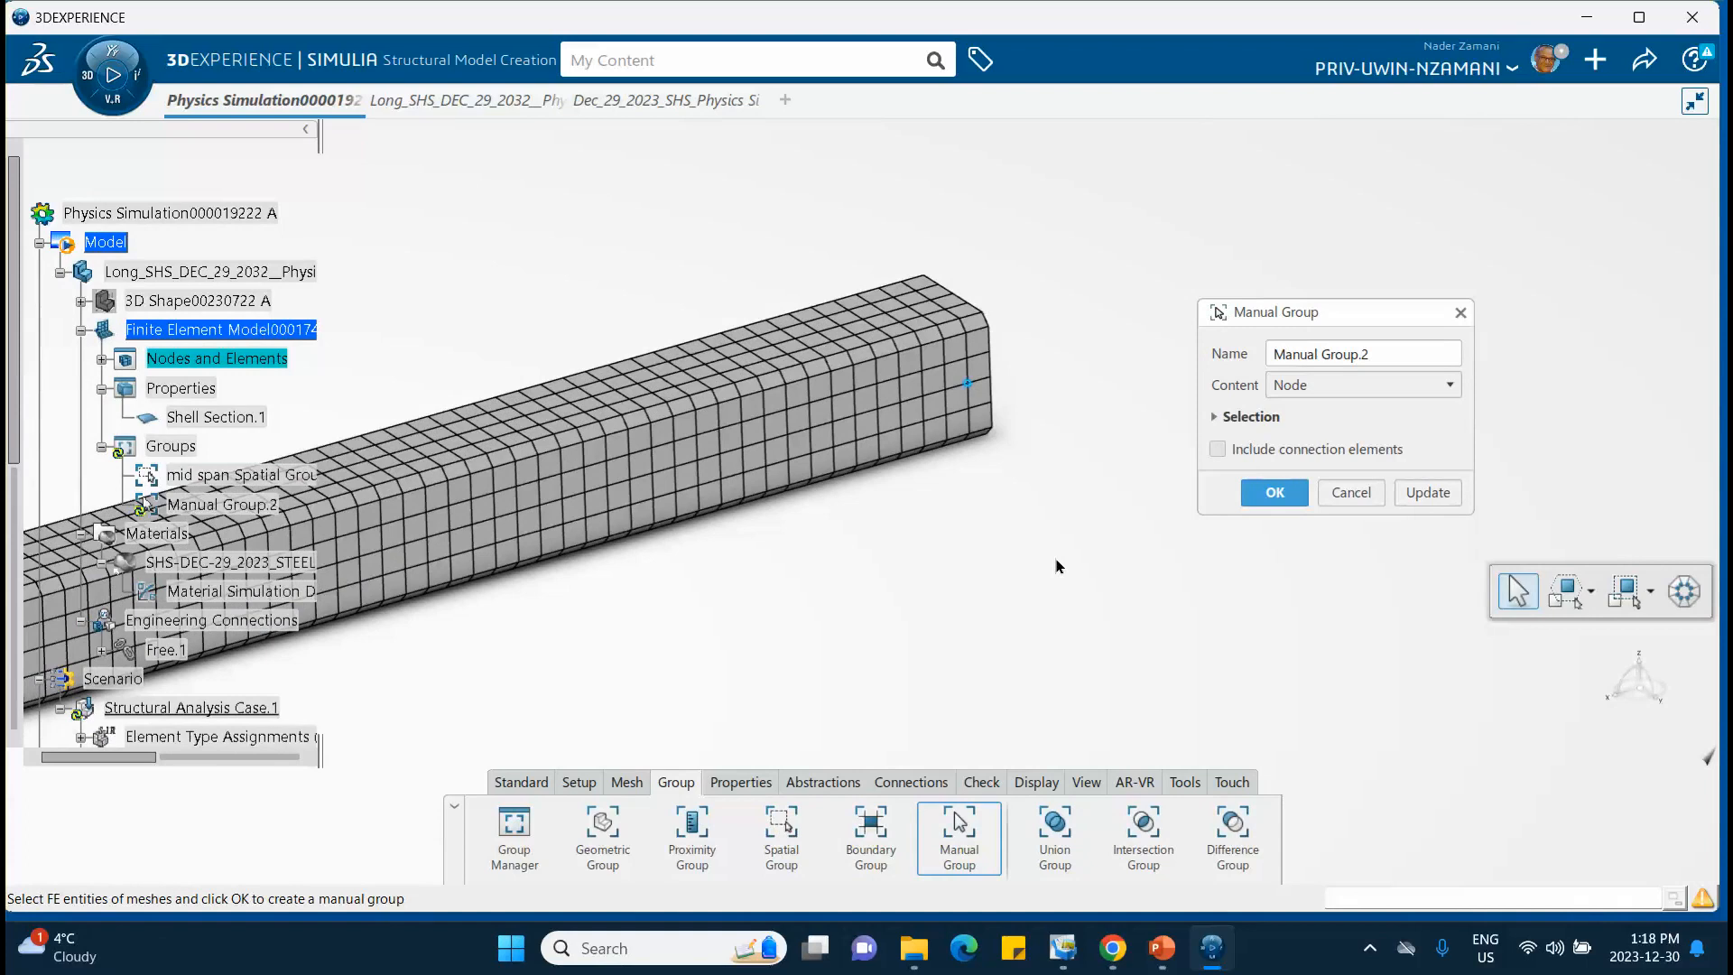
click(1274, 354)
click(1274, 354)
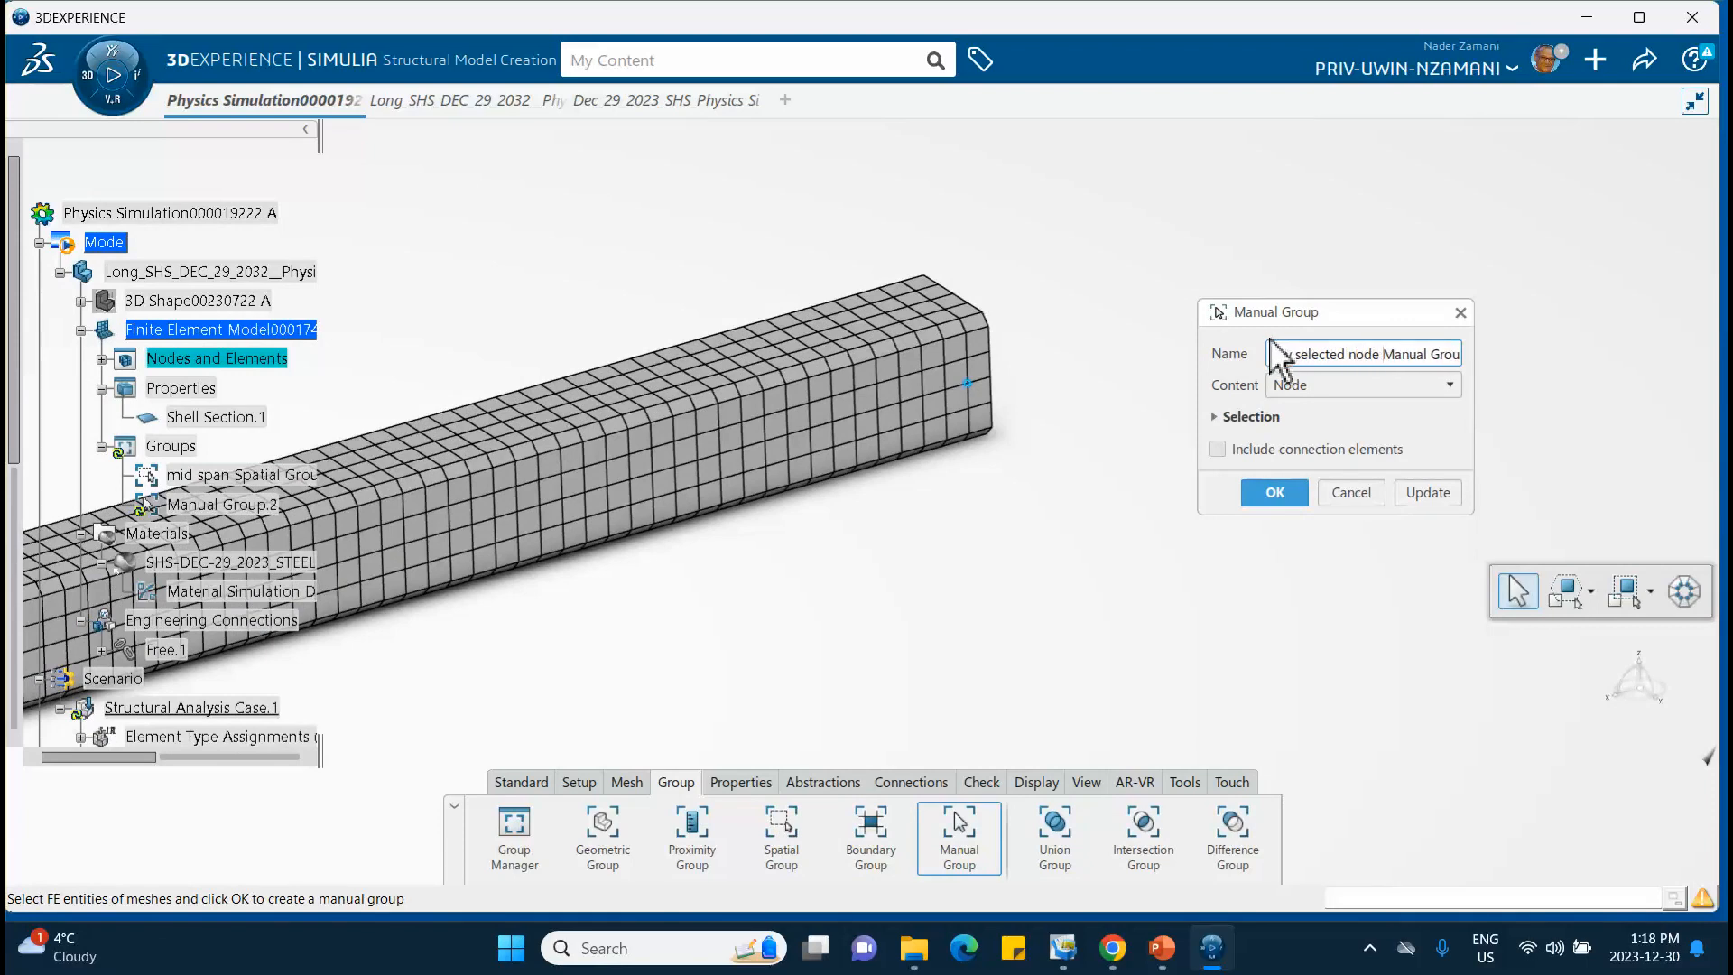
click(1275, 492)
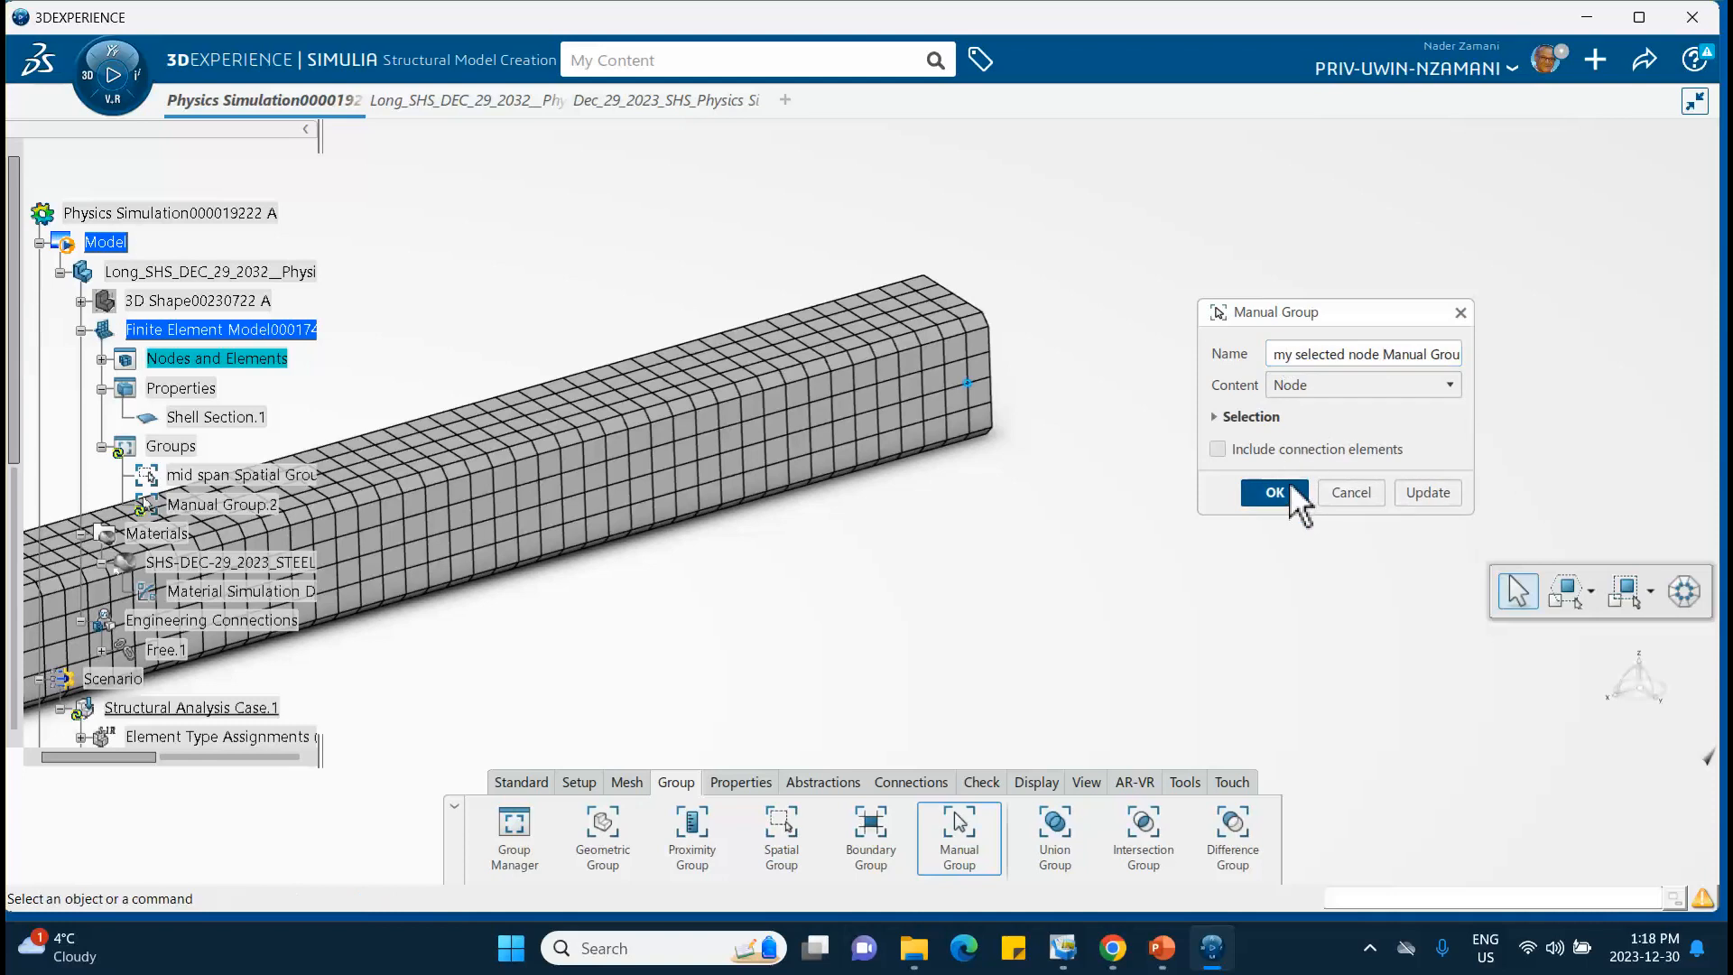
Step: Compare the model trees and groups of the Long_SHS product and the Dec_29_2023_SHS simulation, and return to the current simulation
middle_drag(488, 281, 907, 361)
middle_drag(608, 347, 960, 236)
scroll(149, 323, down, 1)
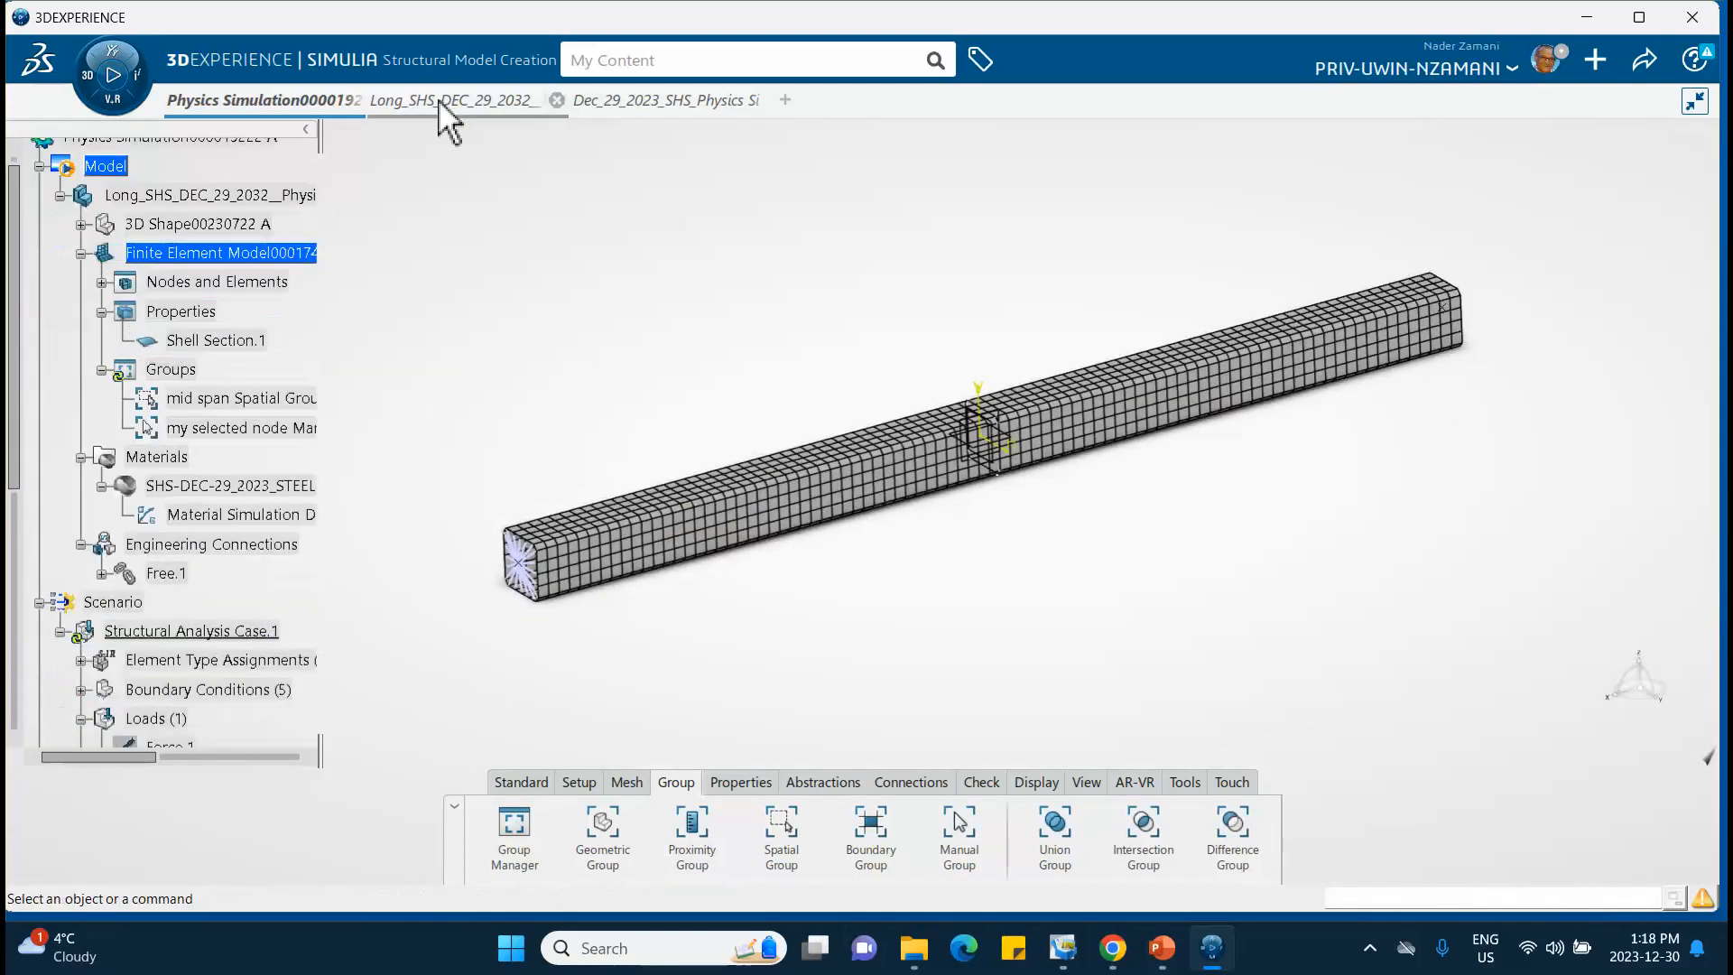
mouse_move(406, 115)
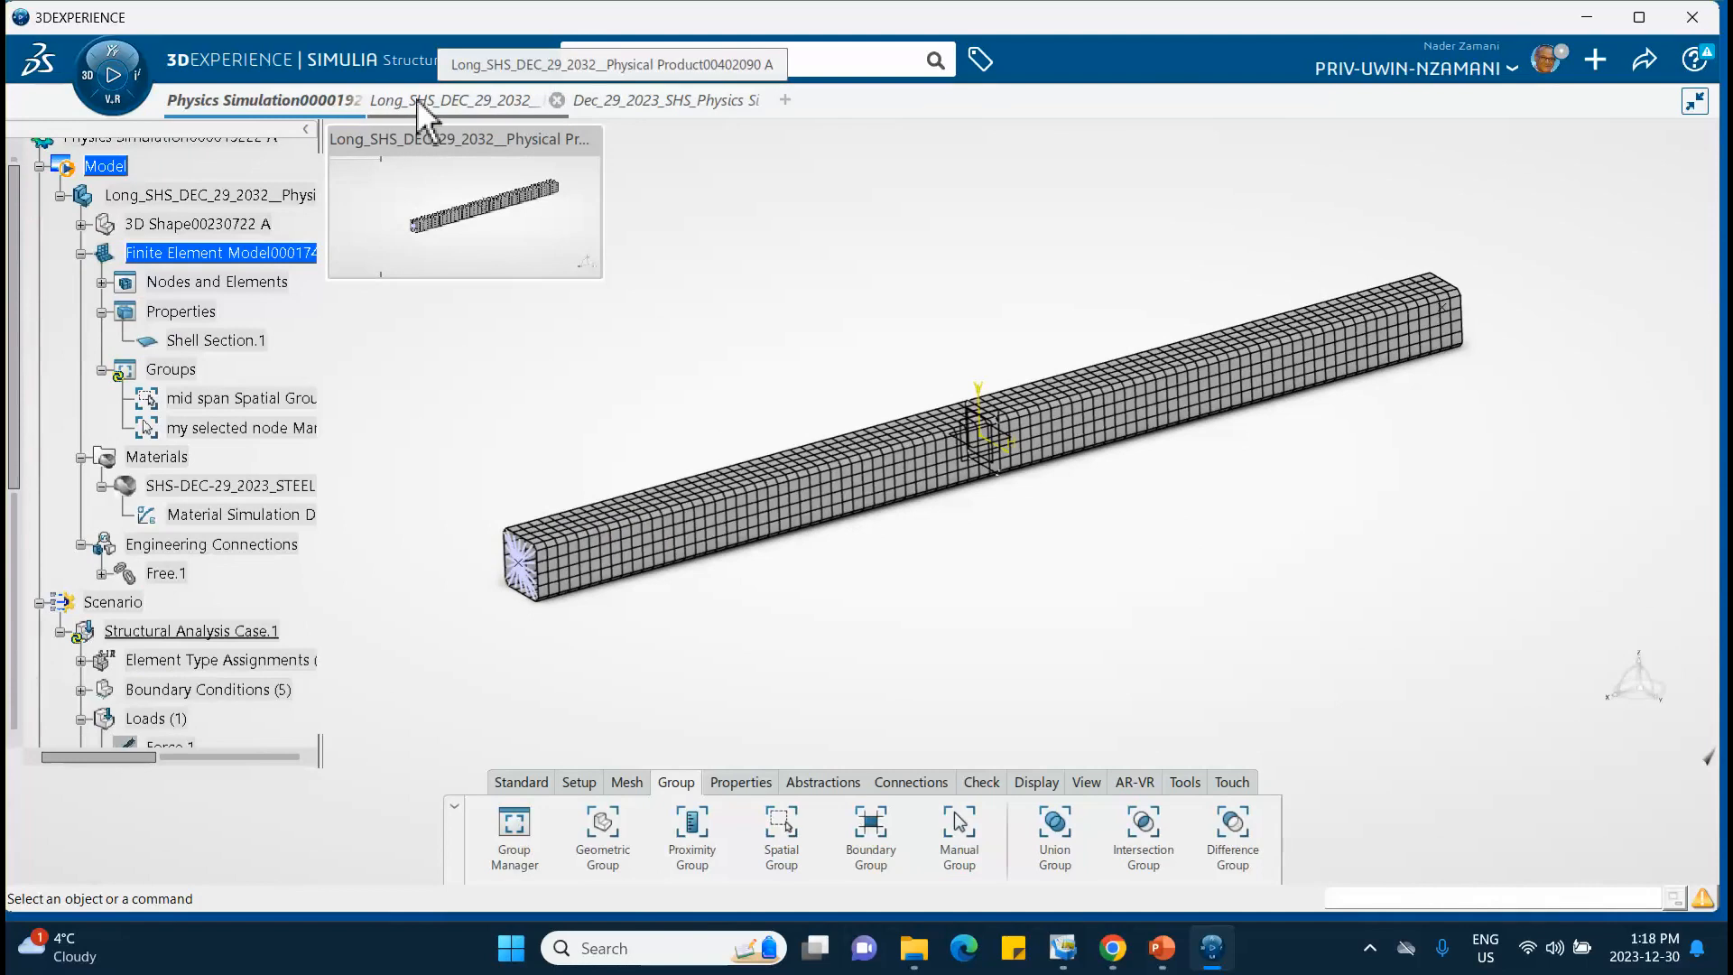
click(437, 197)
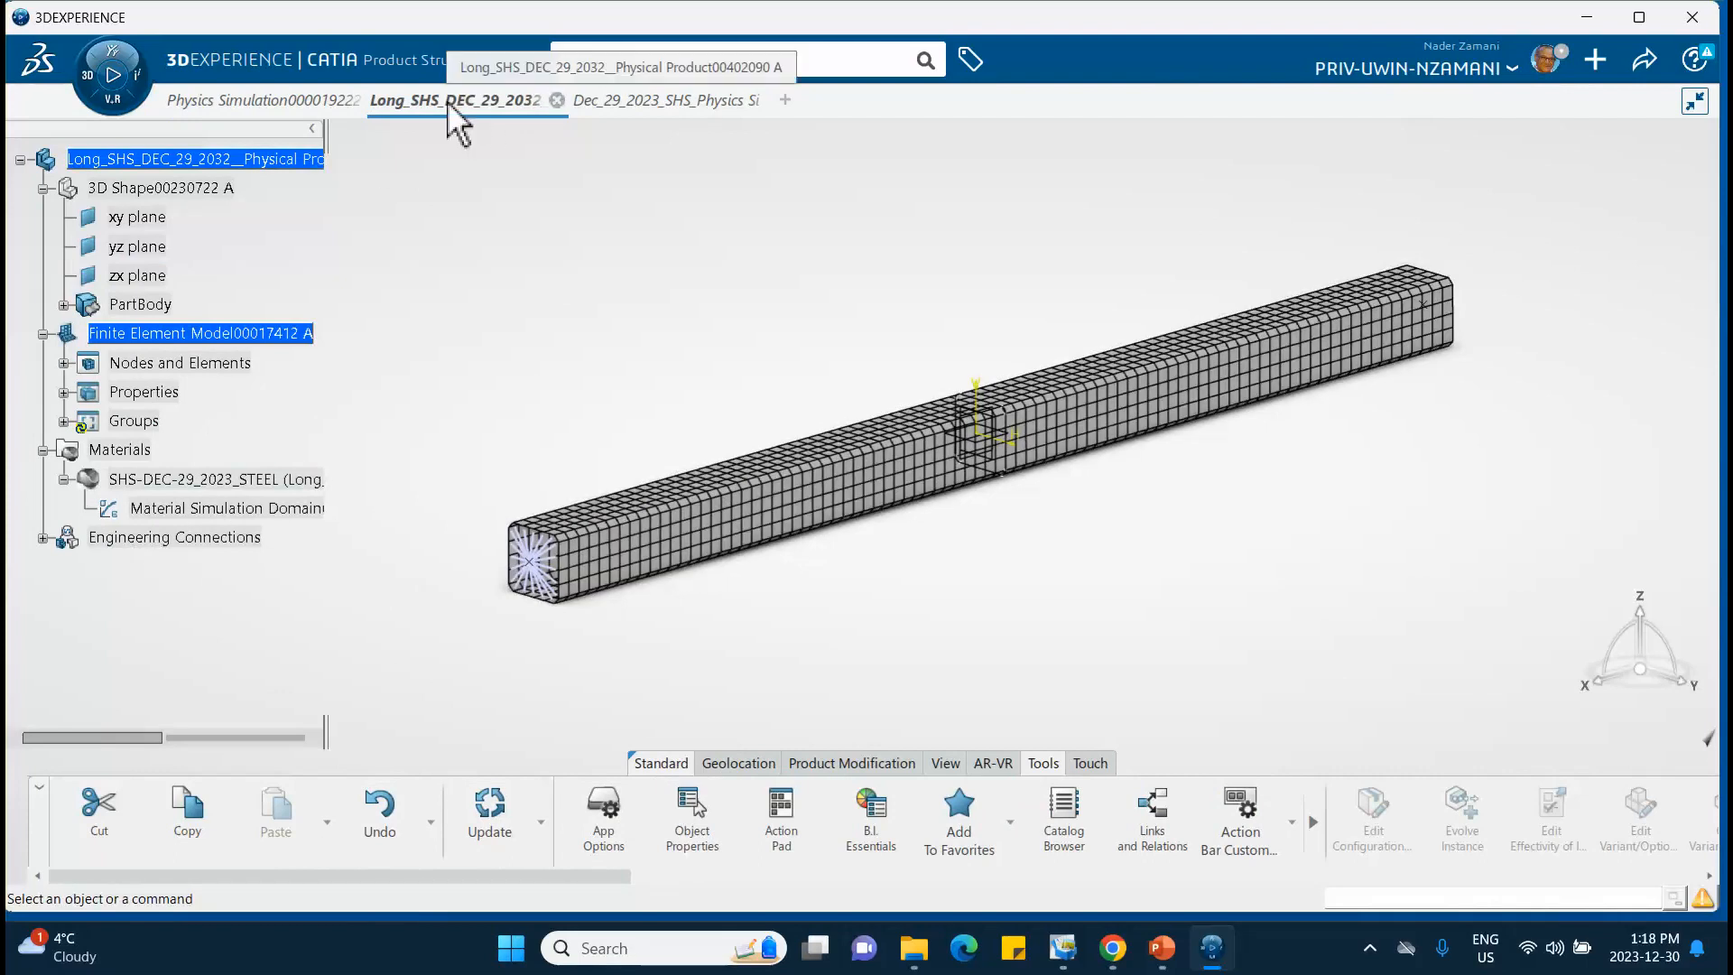
click(276, 101)
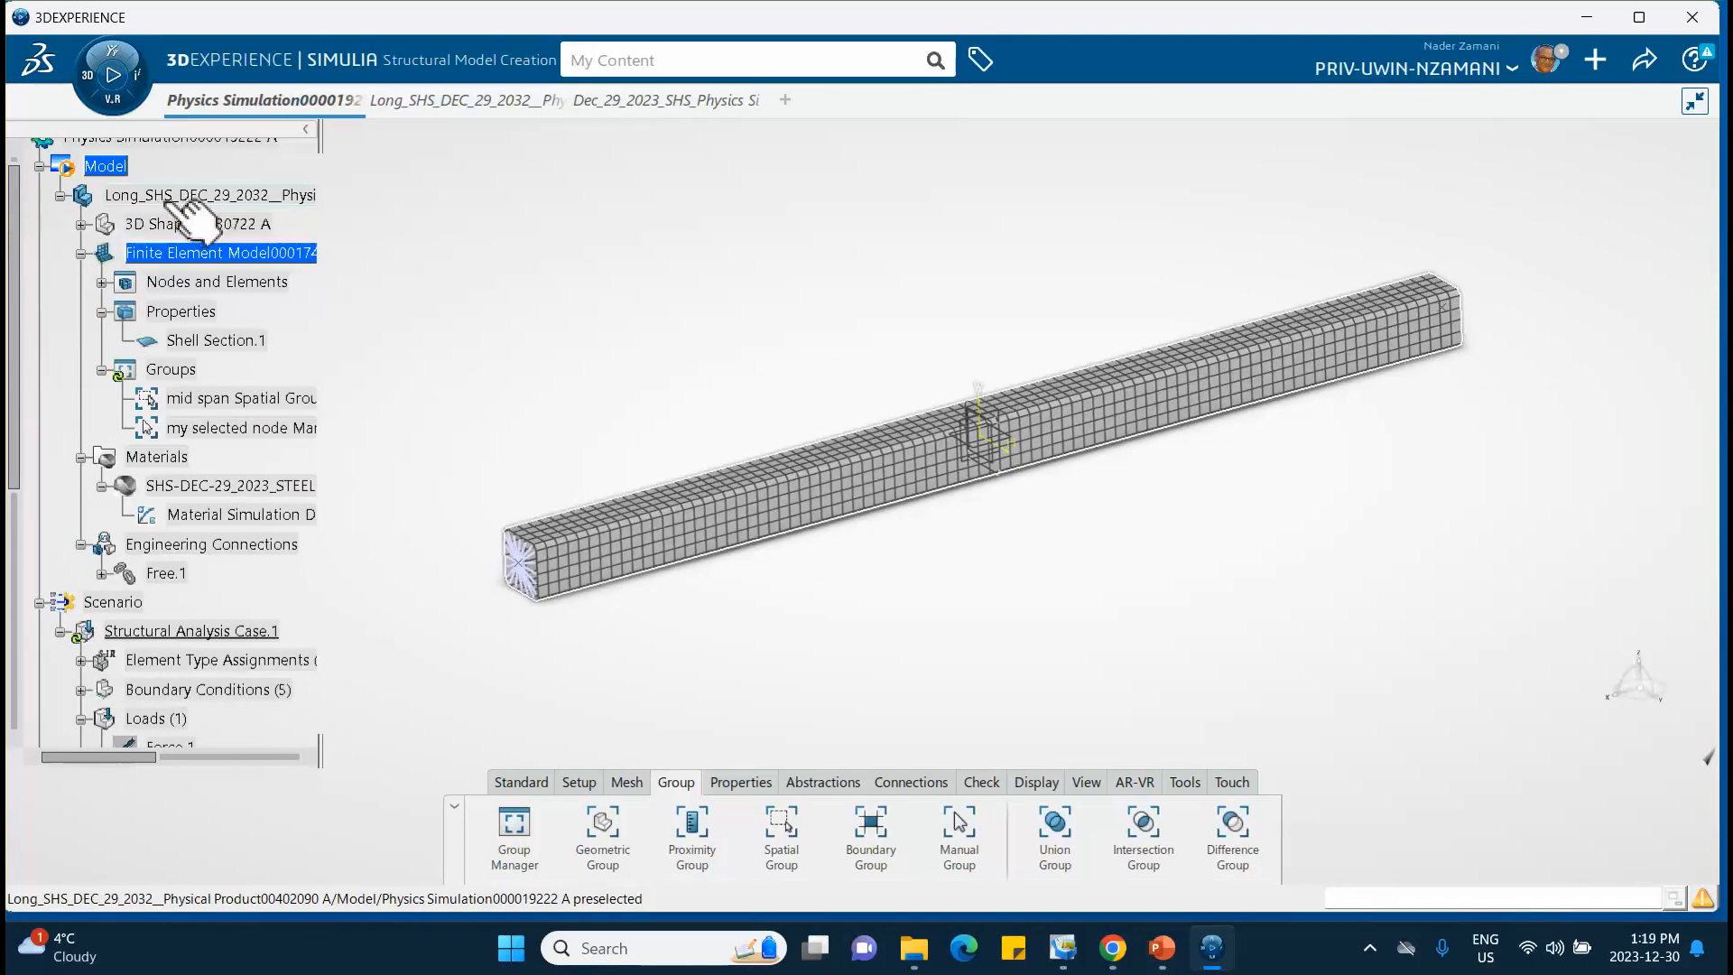
click(668, 100)
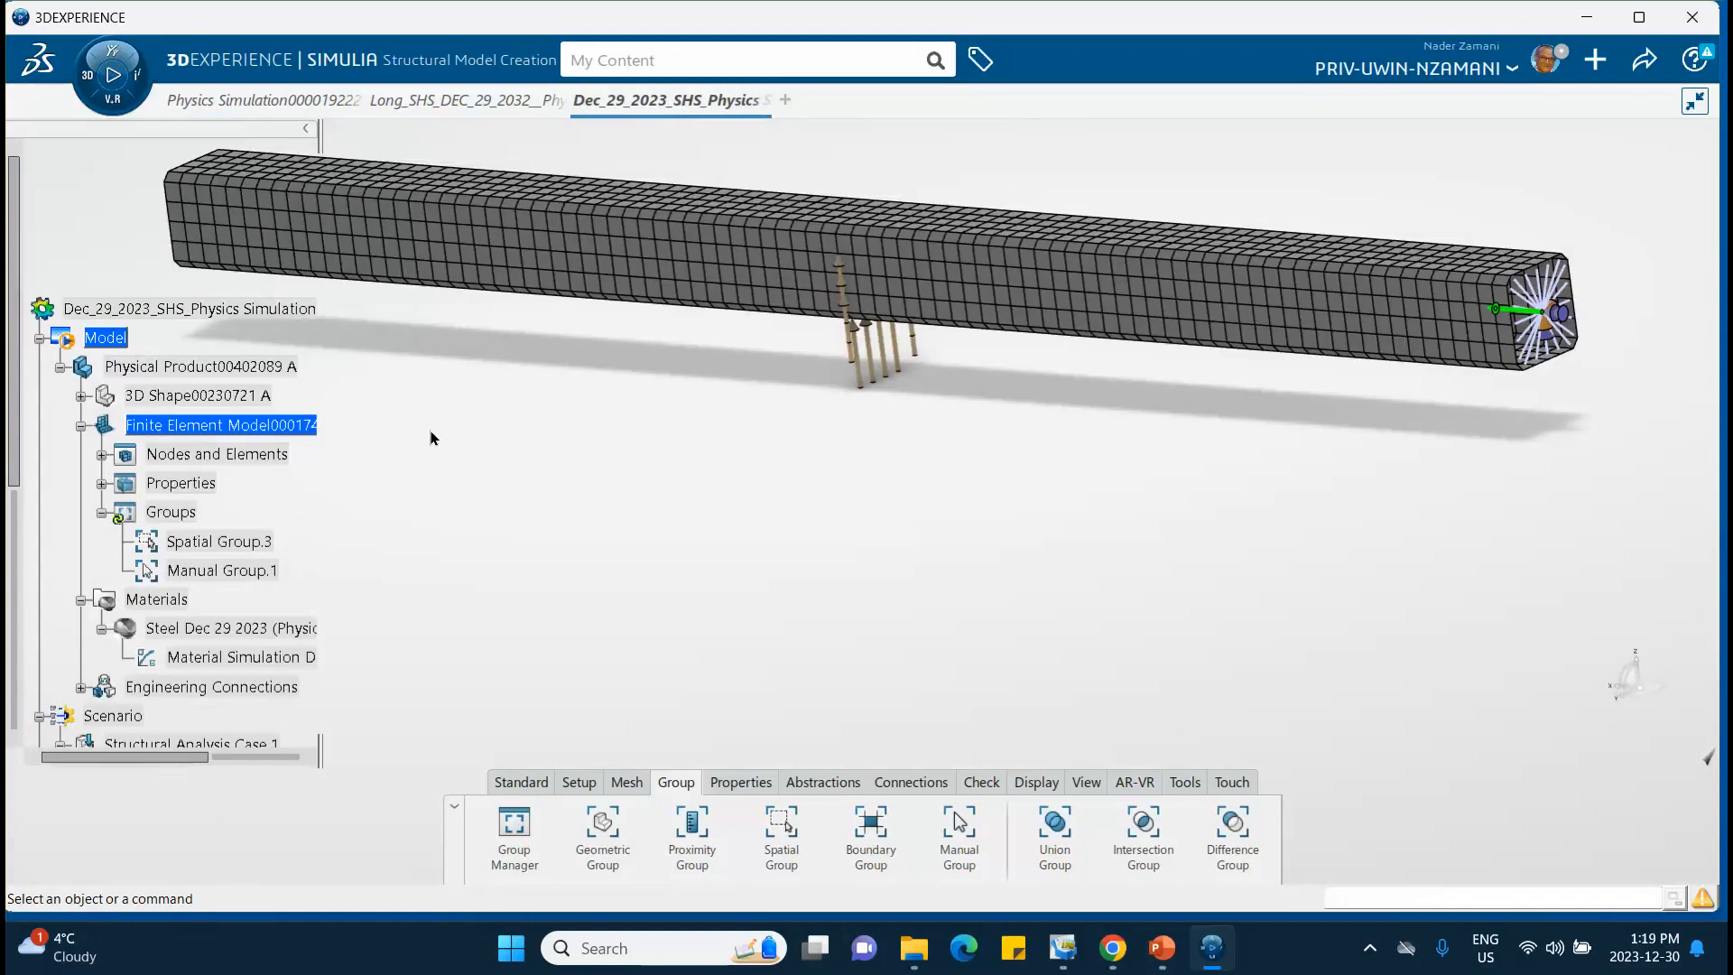
click(206, 101)
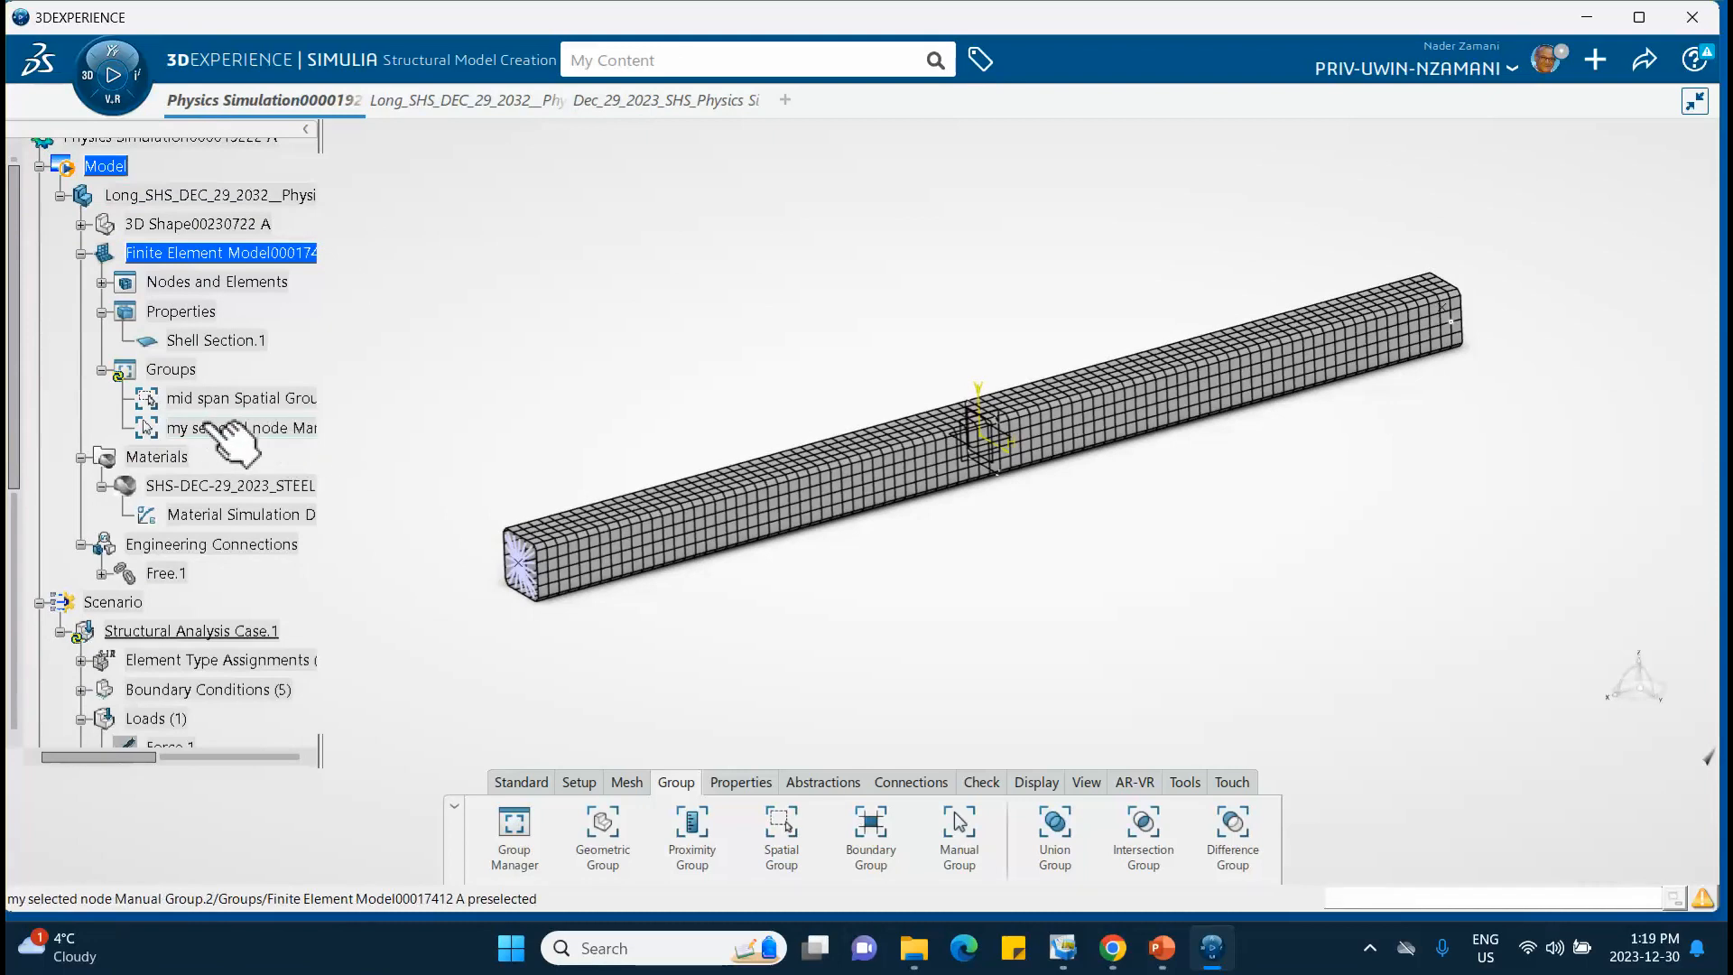
Step: Switch from the model to the structural scenario and expand Static Riks Step.2 in the tree
scroll(223, 309, down, 3)
scroll(226, 311, down, 3)
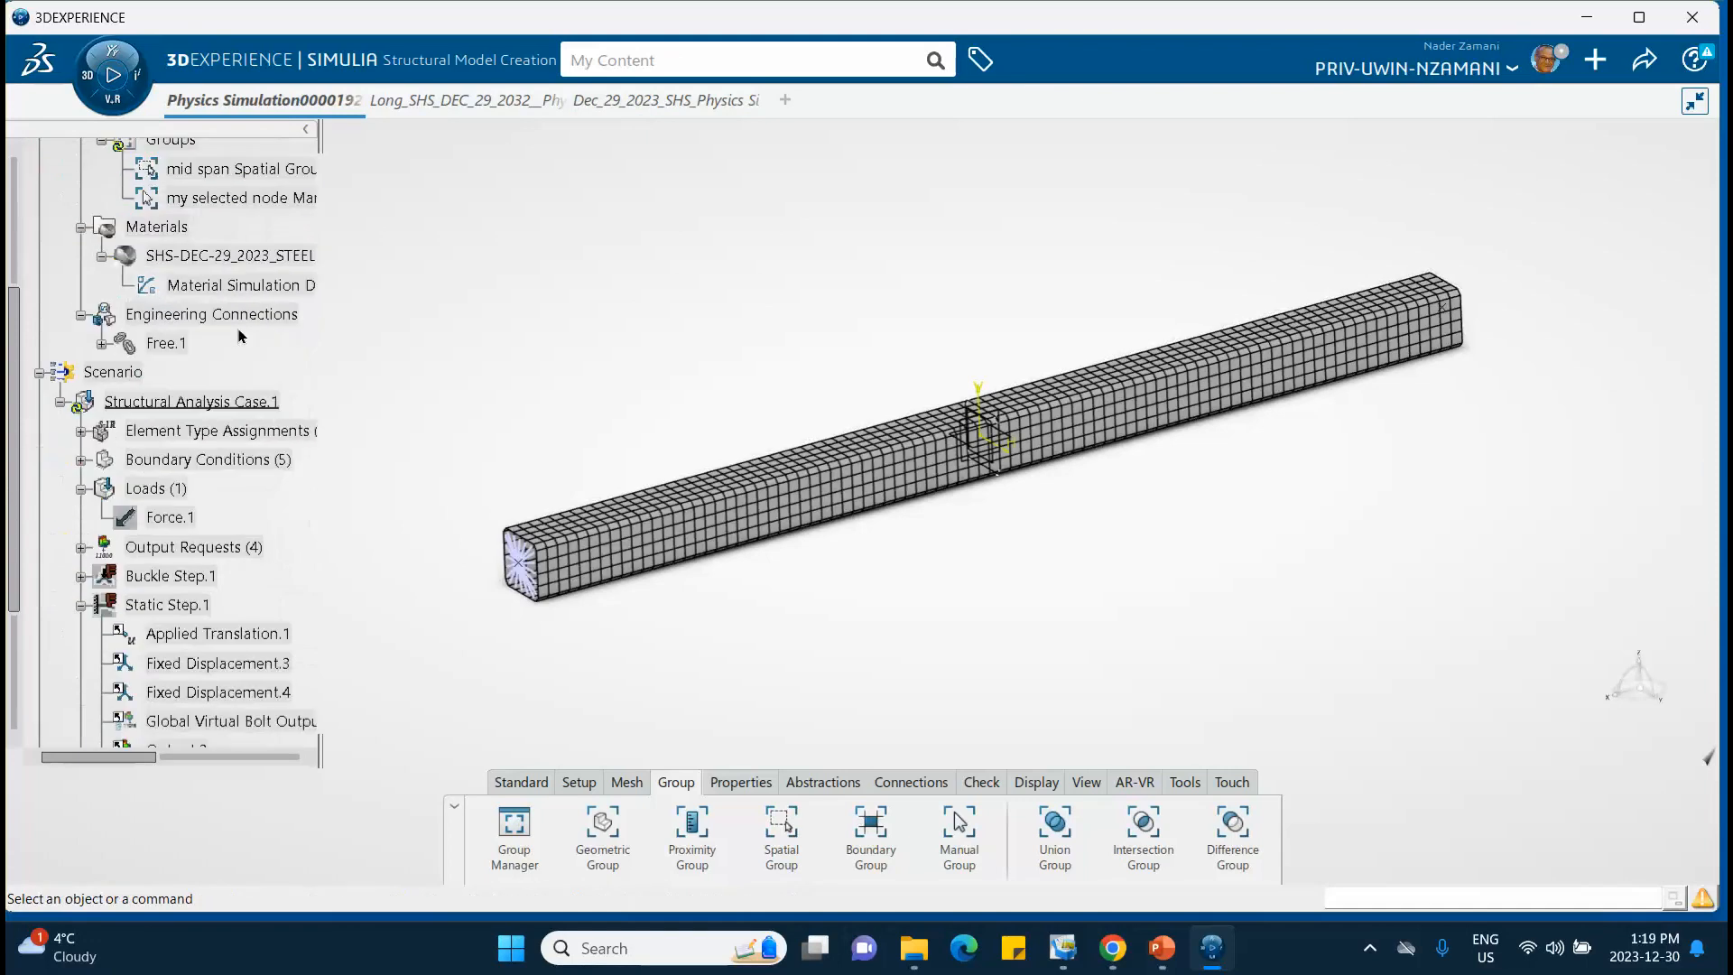
scroll(242, 336, down, 2)
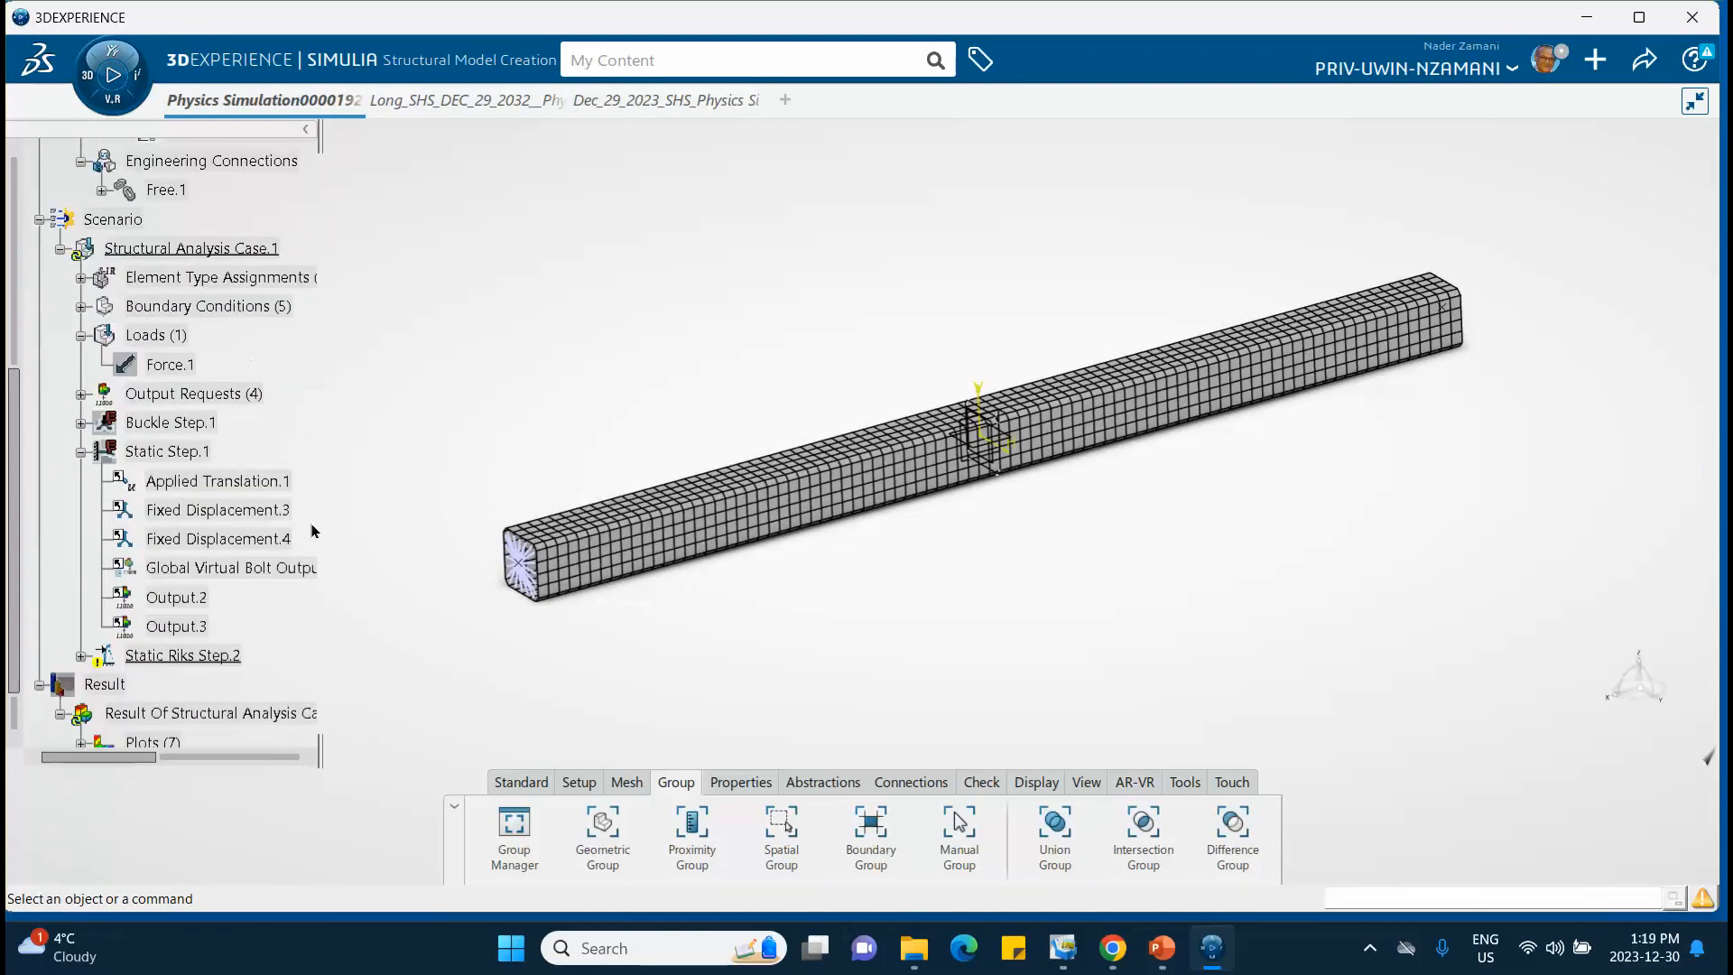
click(520, 783)
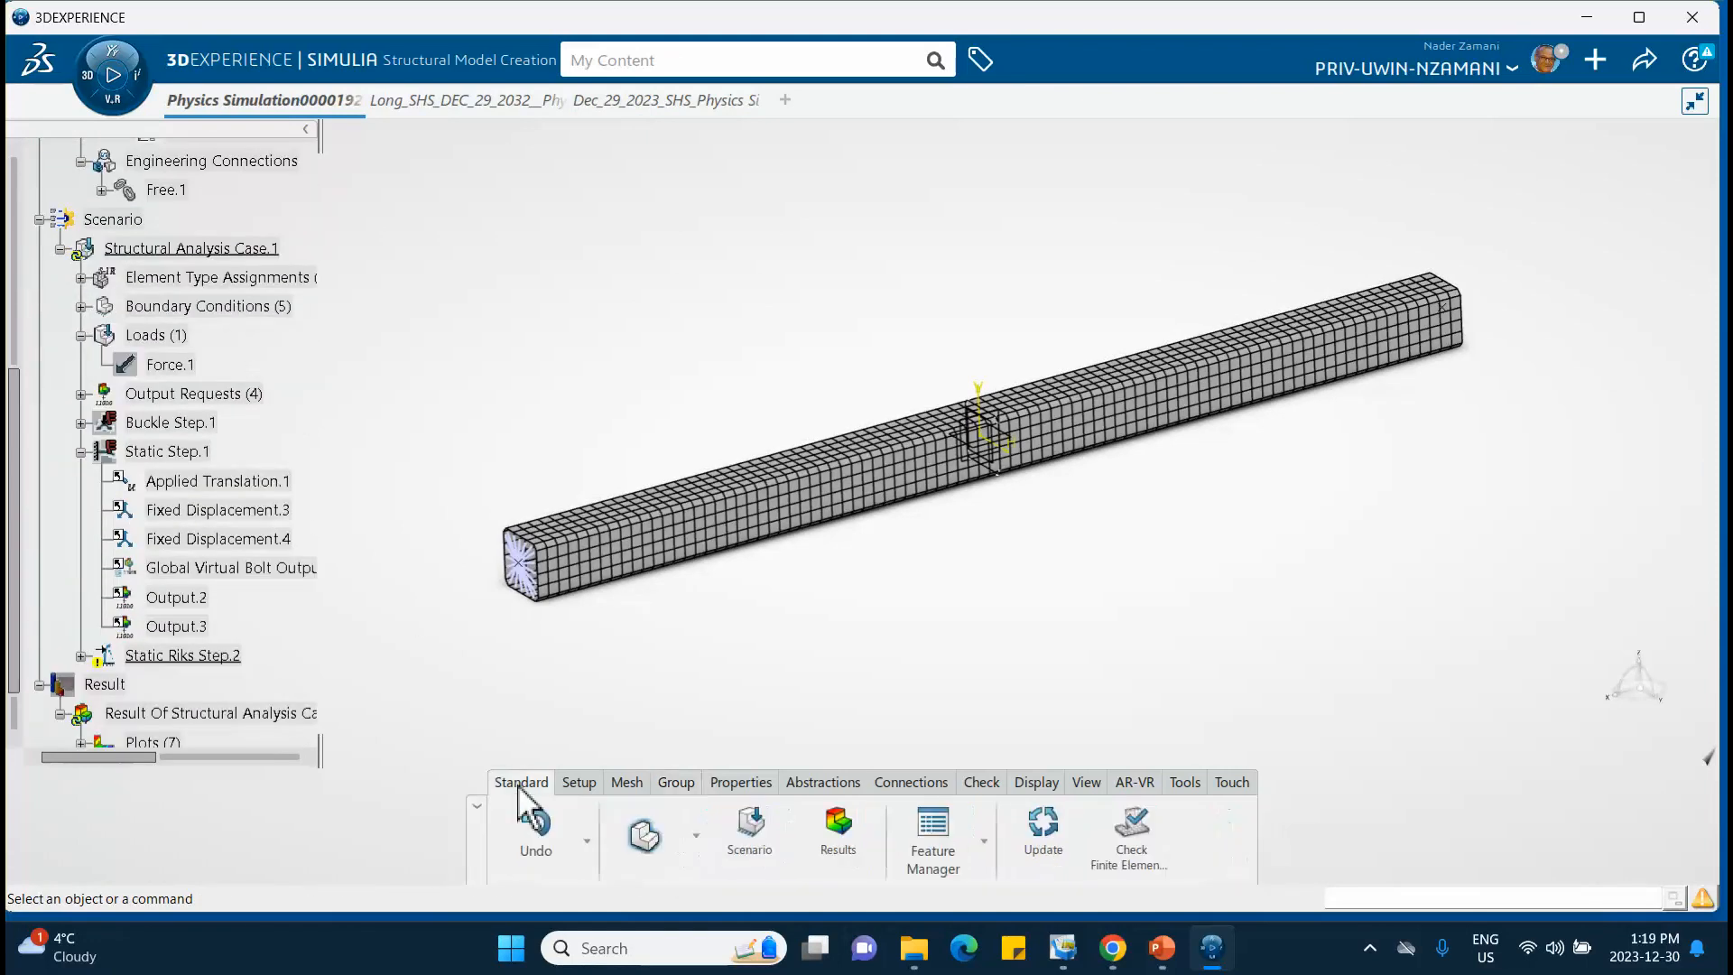
click(754, 851)
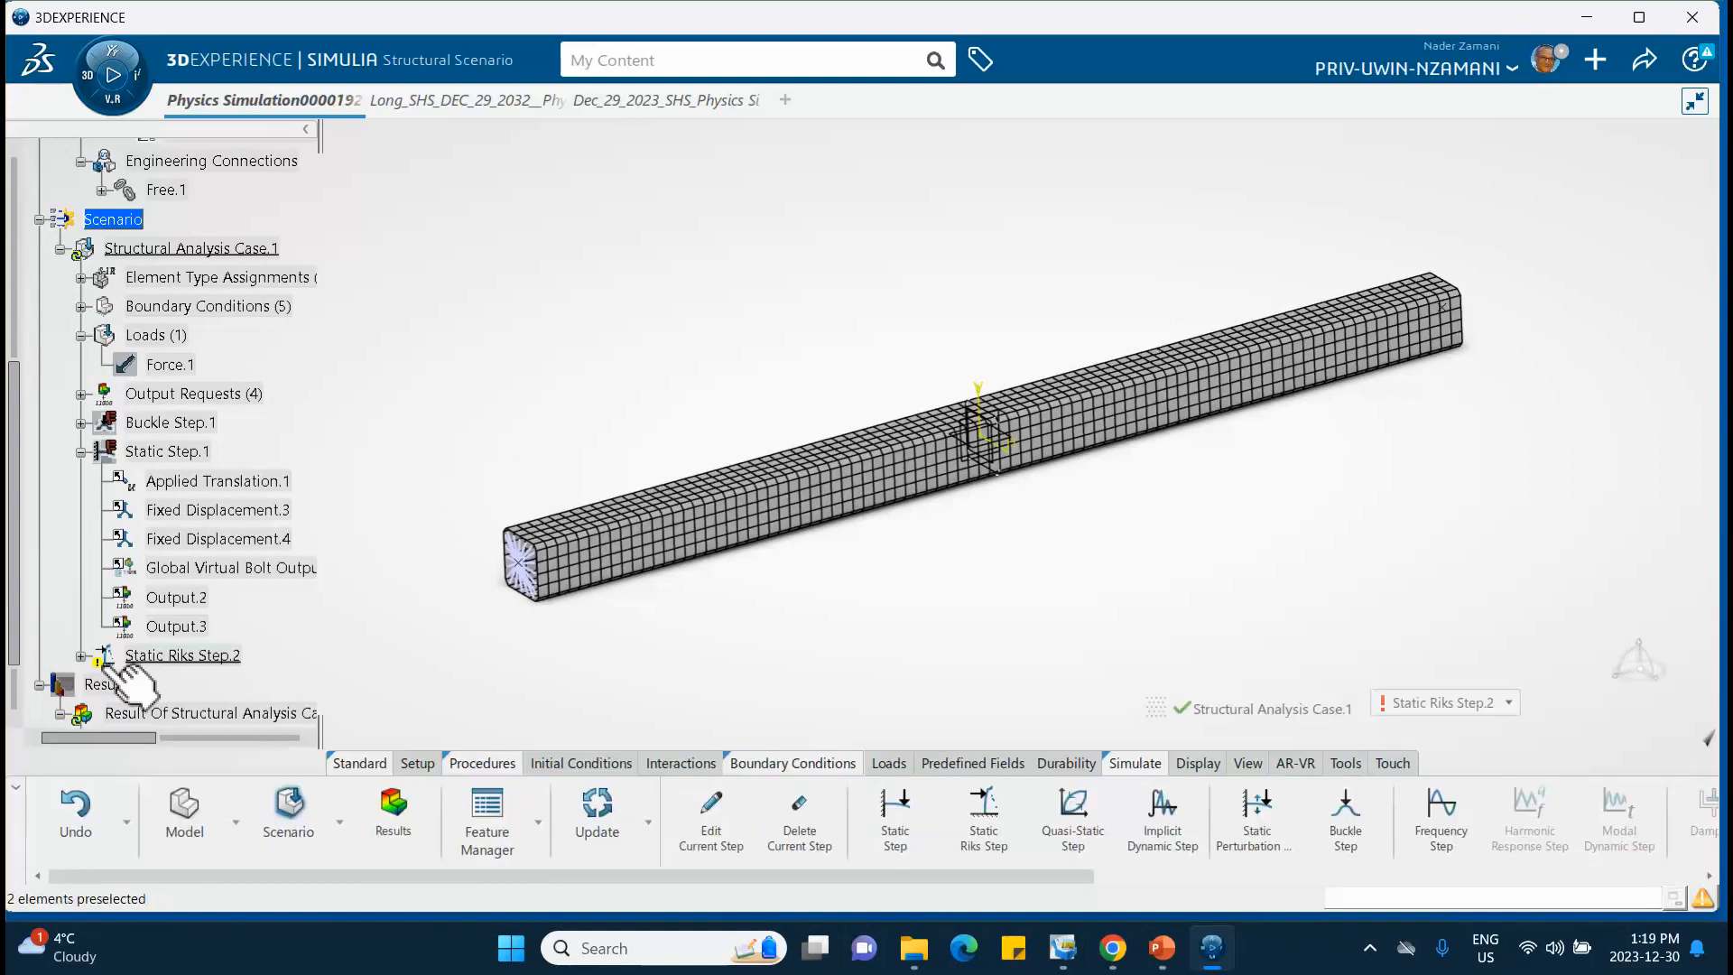
scroll(212, 407, down, 3)
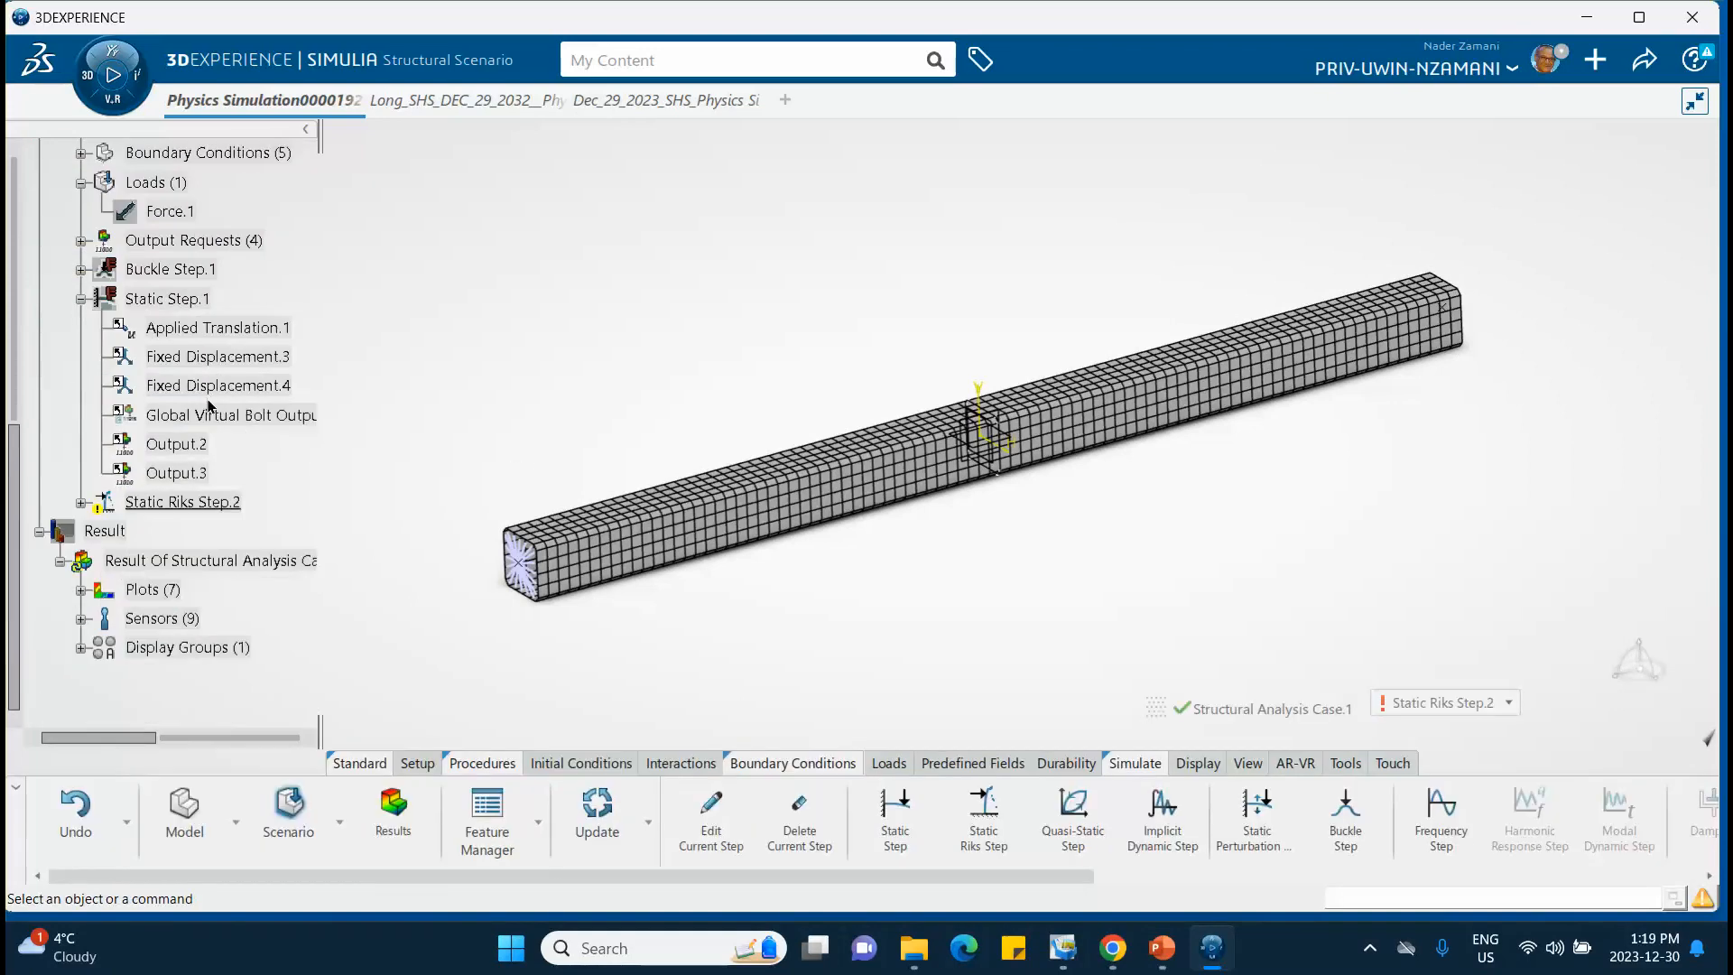
click(81, 504)
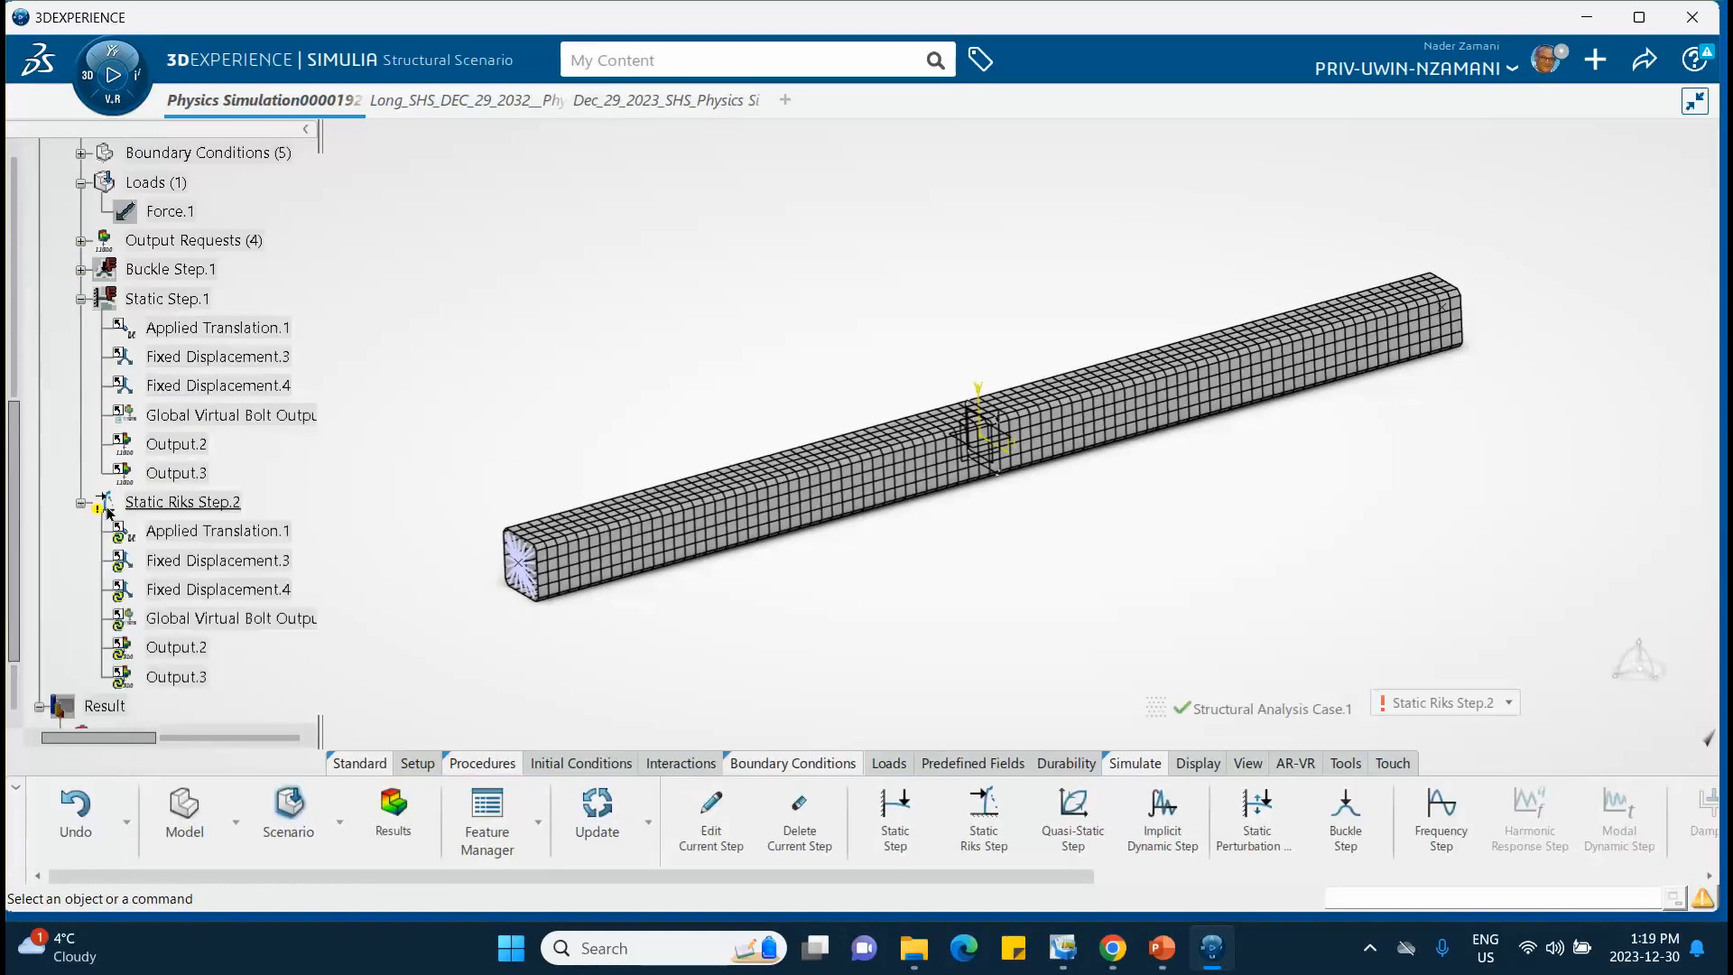
Step: Assign the group "my selected node Manual Group.2" as the Riks step's stopping criterion node, set the maximum displacement, and accept the step
double_click(216, 505)
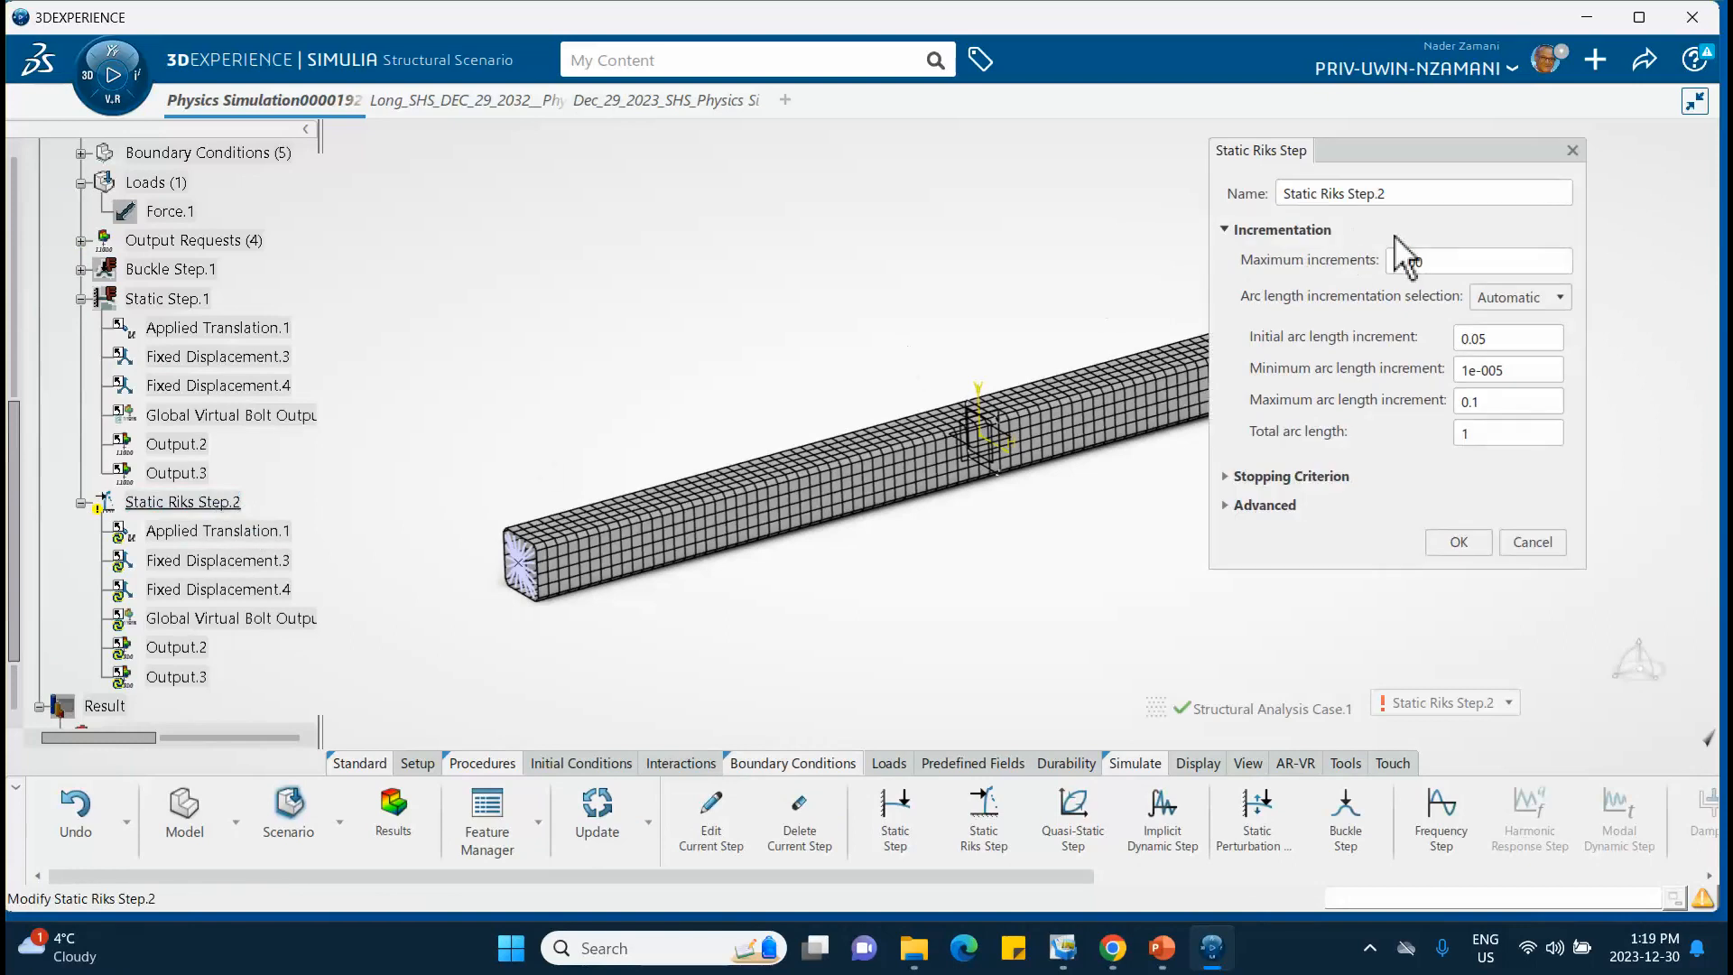
click(1224, 476)
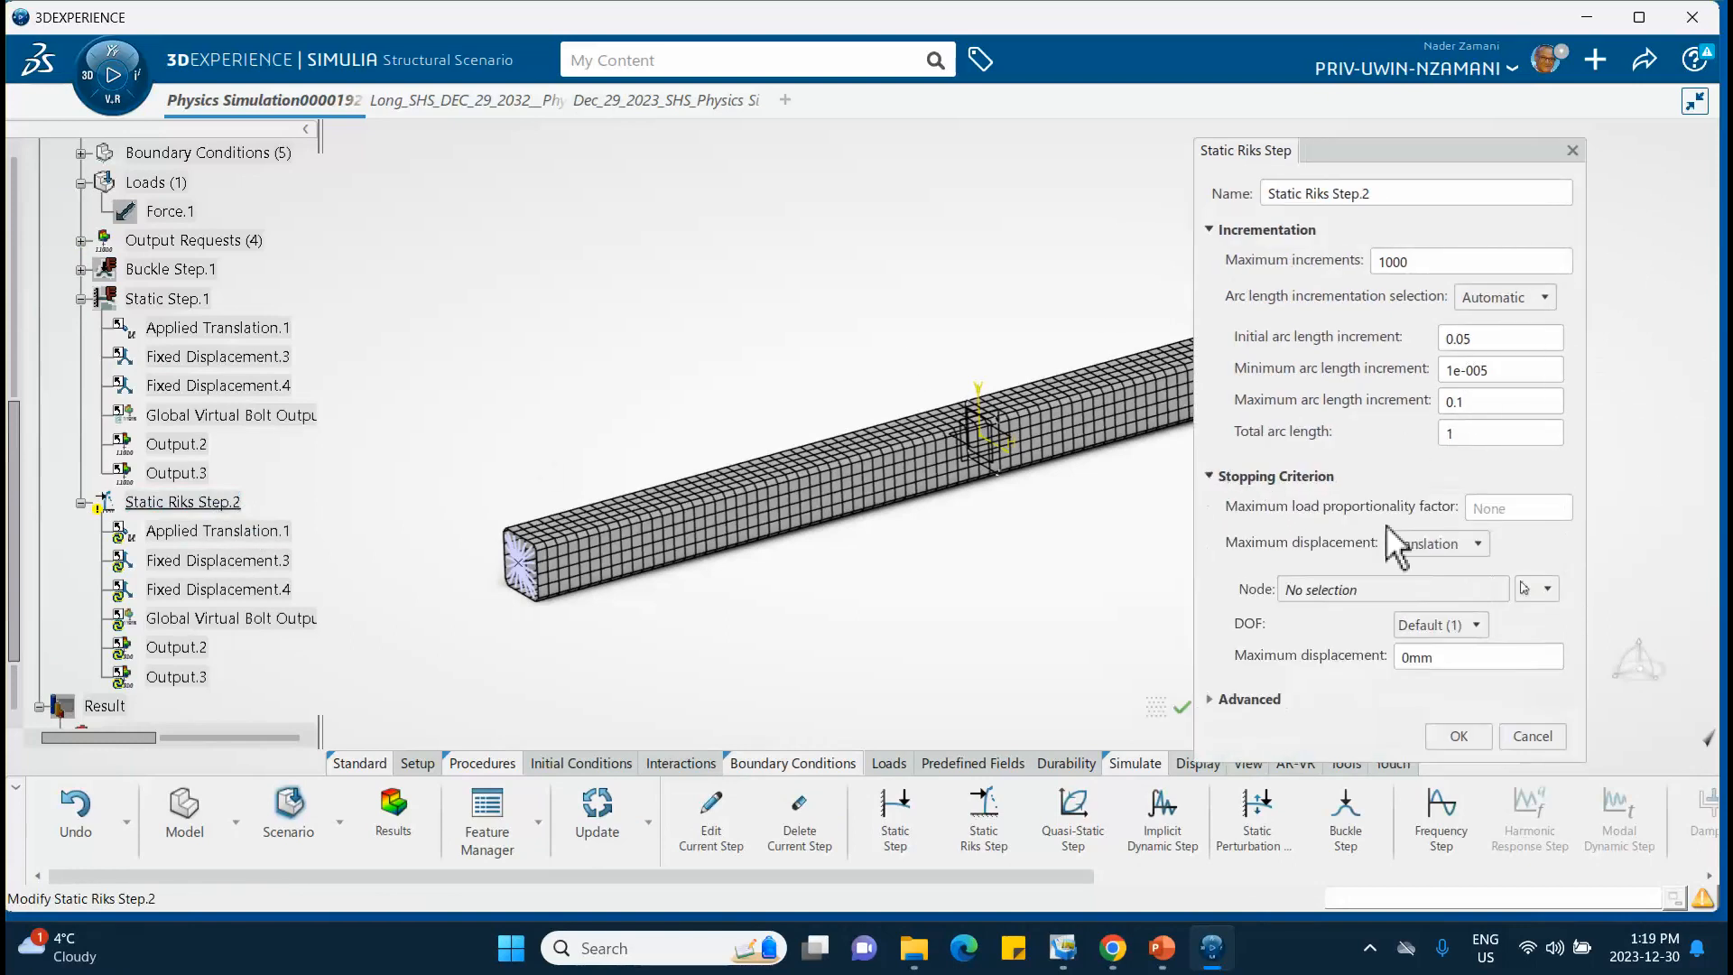
click(1547, 588)
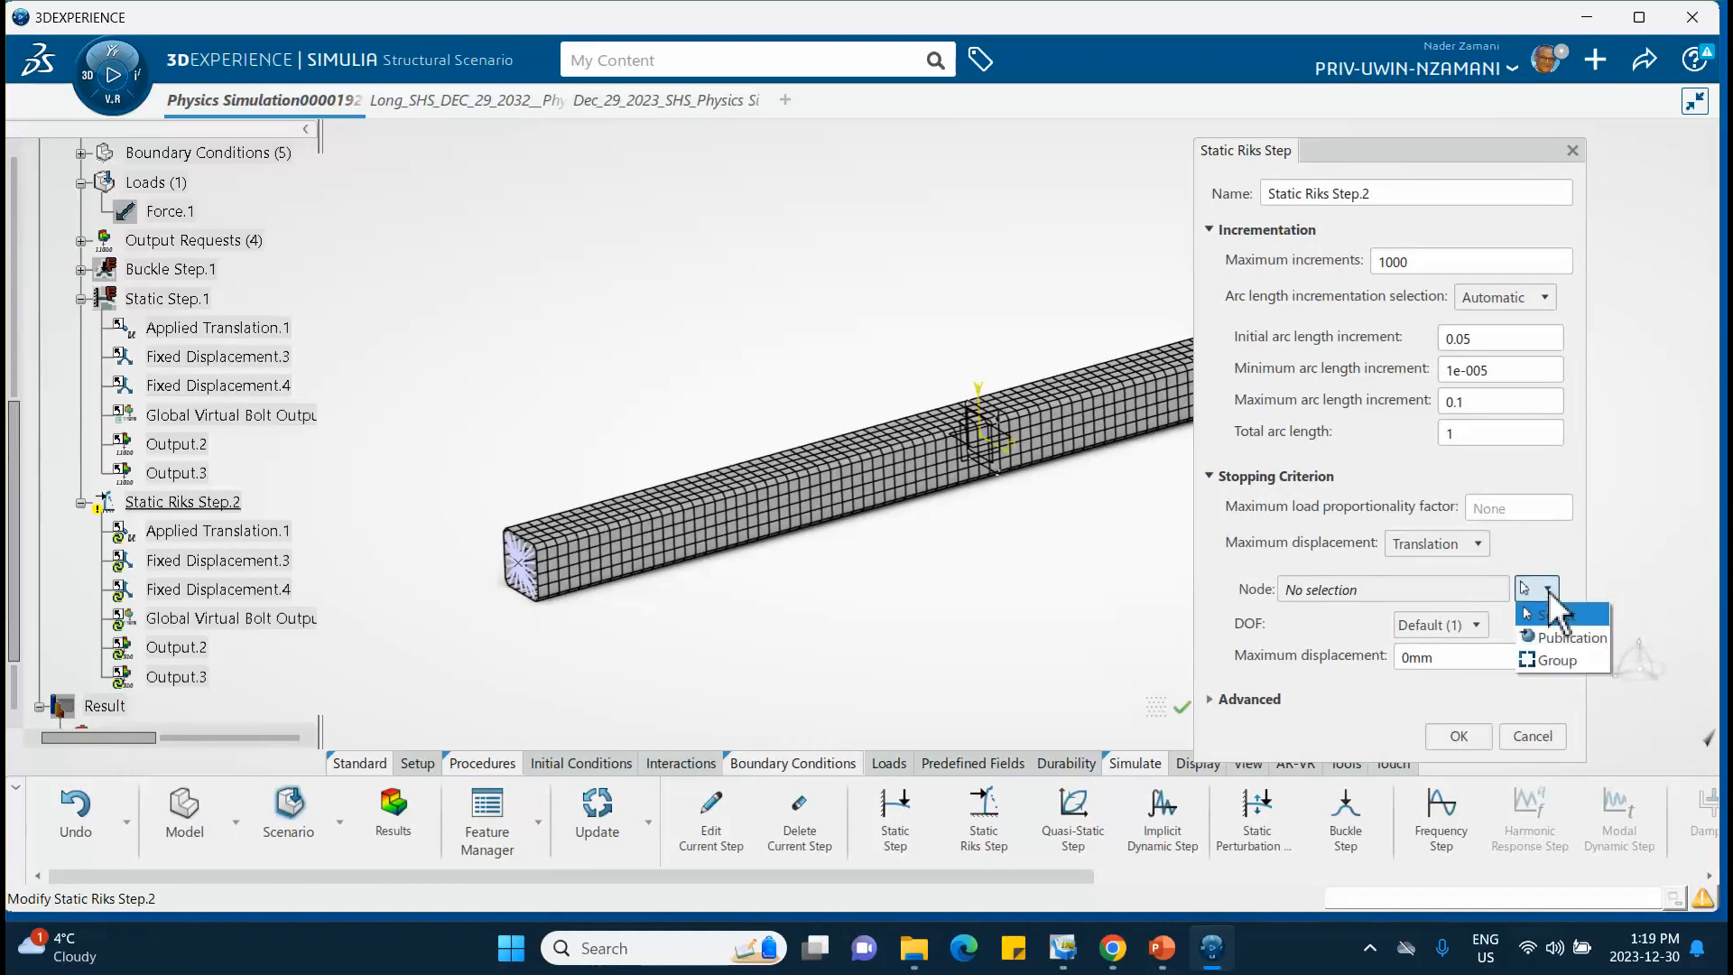
click(1557, 660)
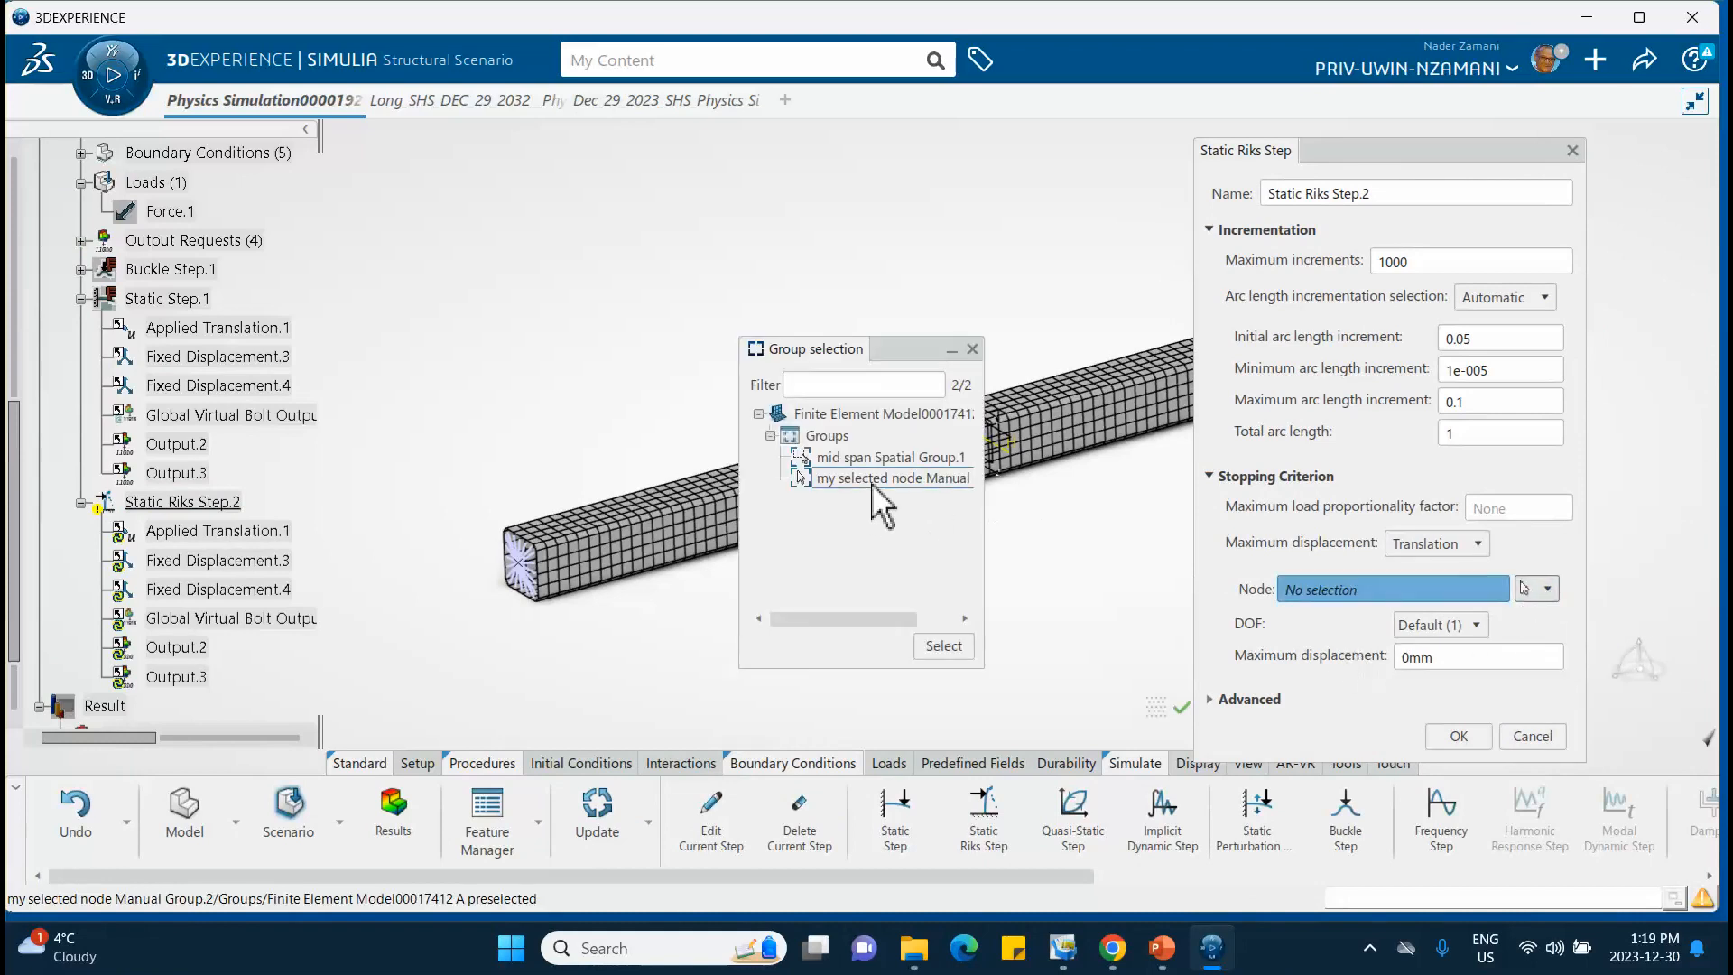
click(880, 479)
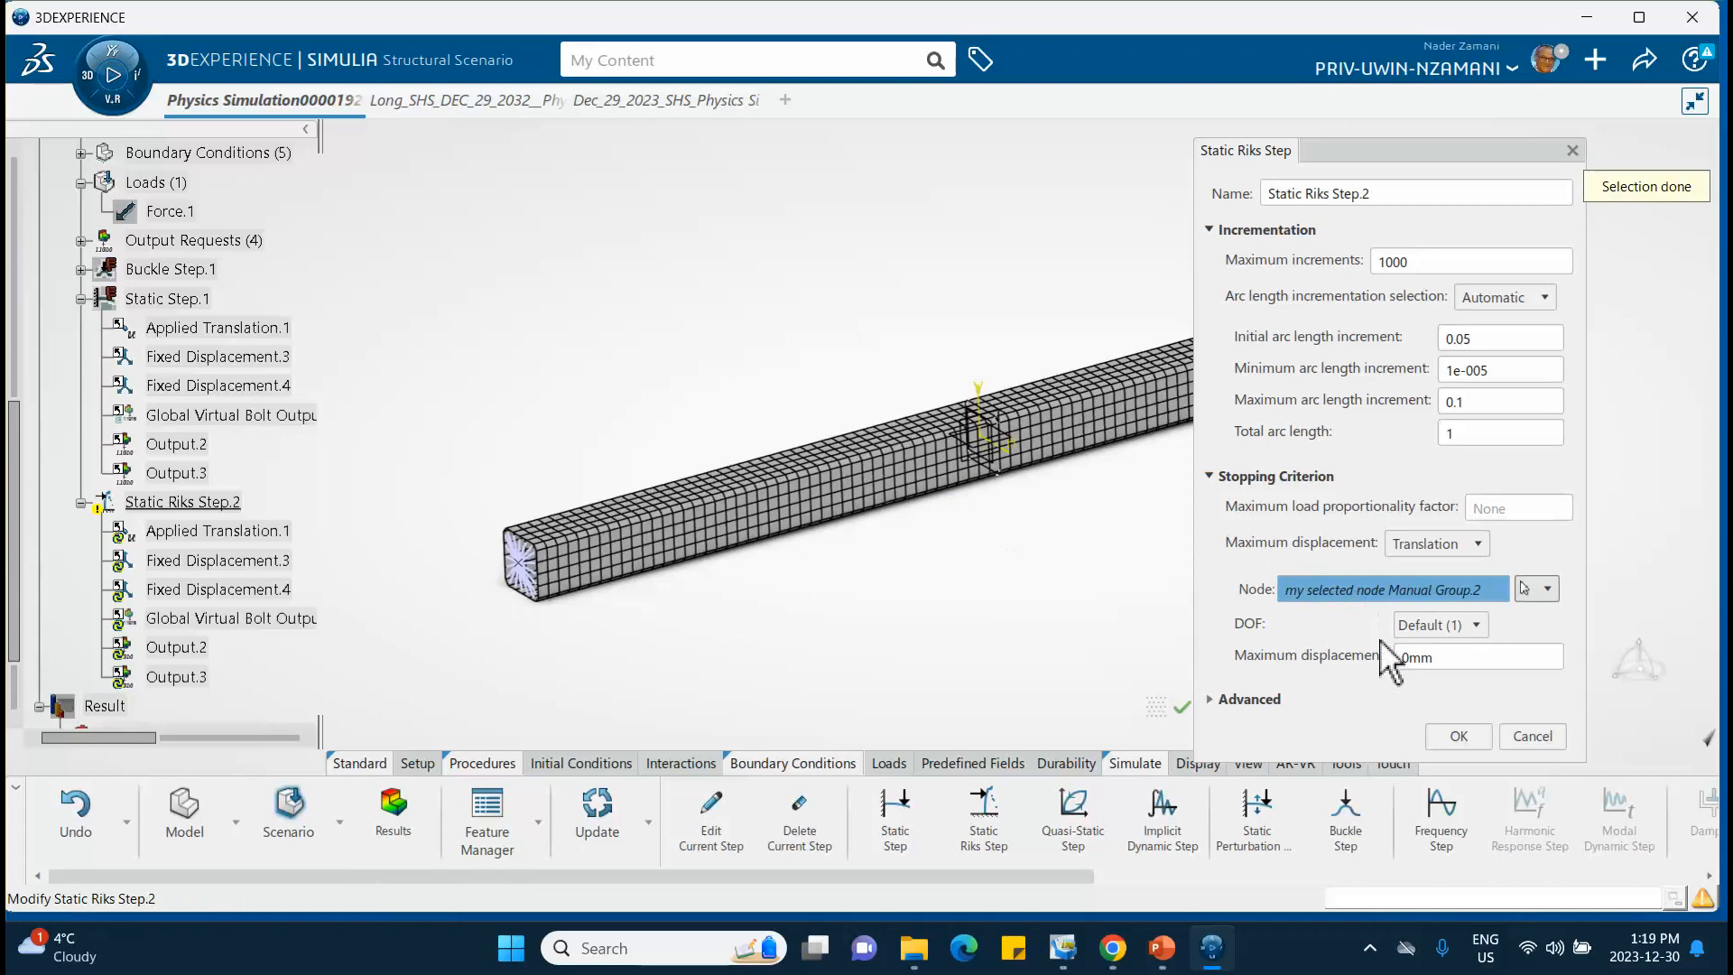
double_click(1434, 657)
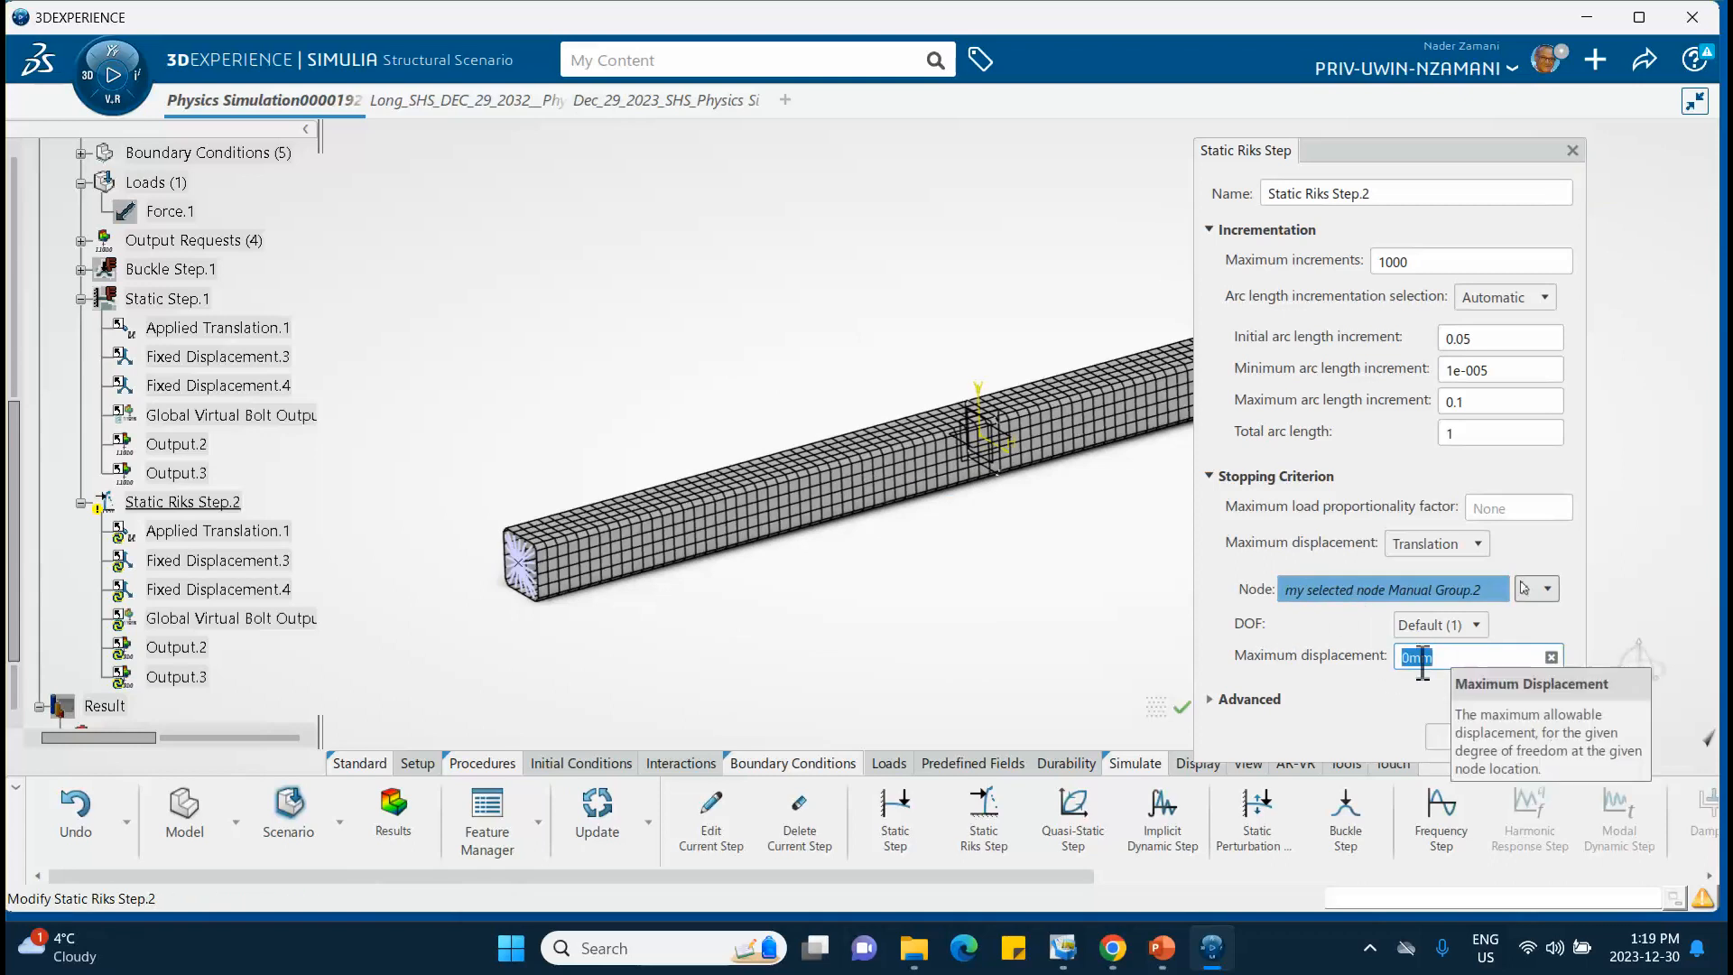
click(1459, 736)
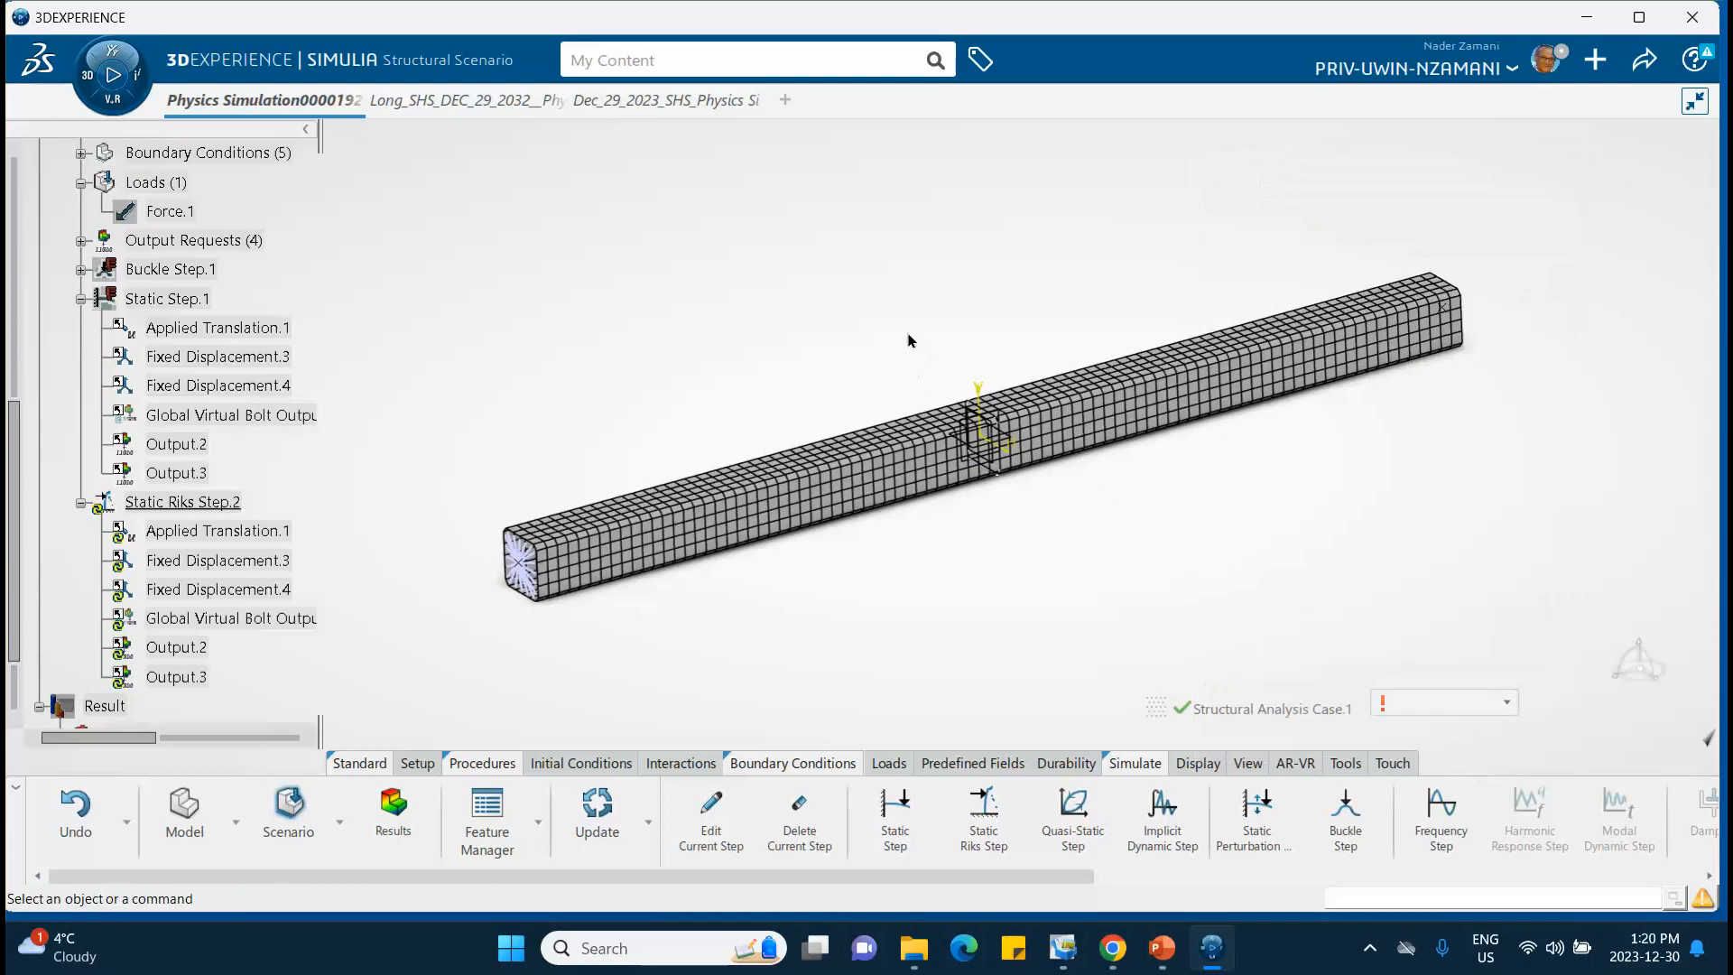
Step: Review the features carried into Static Riks Step.2 and check the definition of its Applied Translation.1
scroll(308, 251, down, 2)
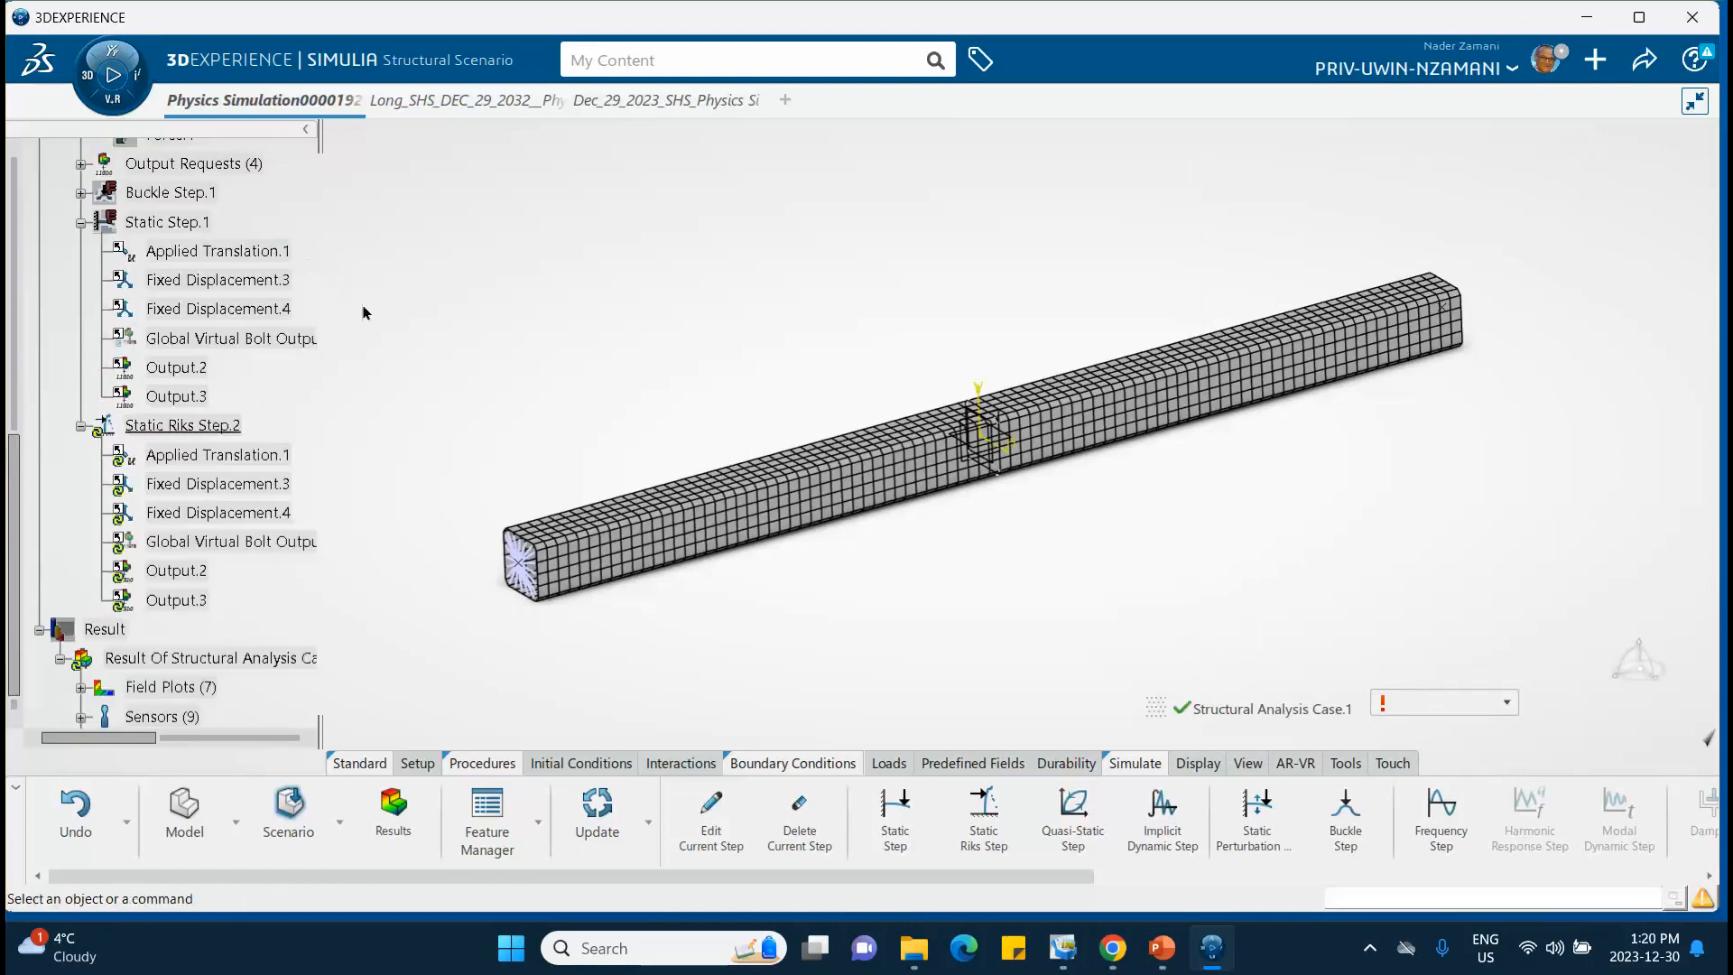
scroll(240, 410, down, 2)
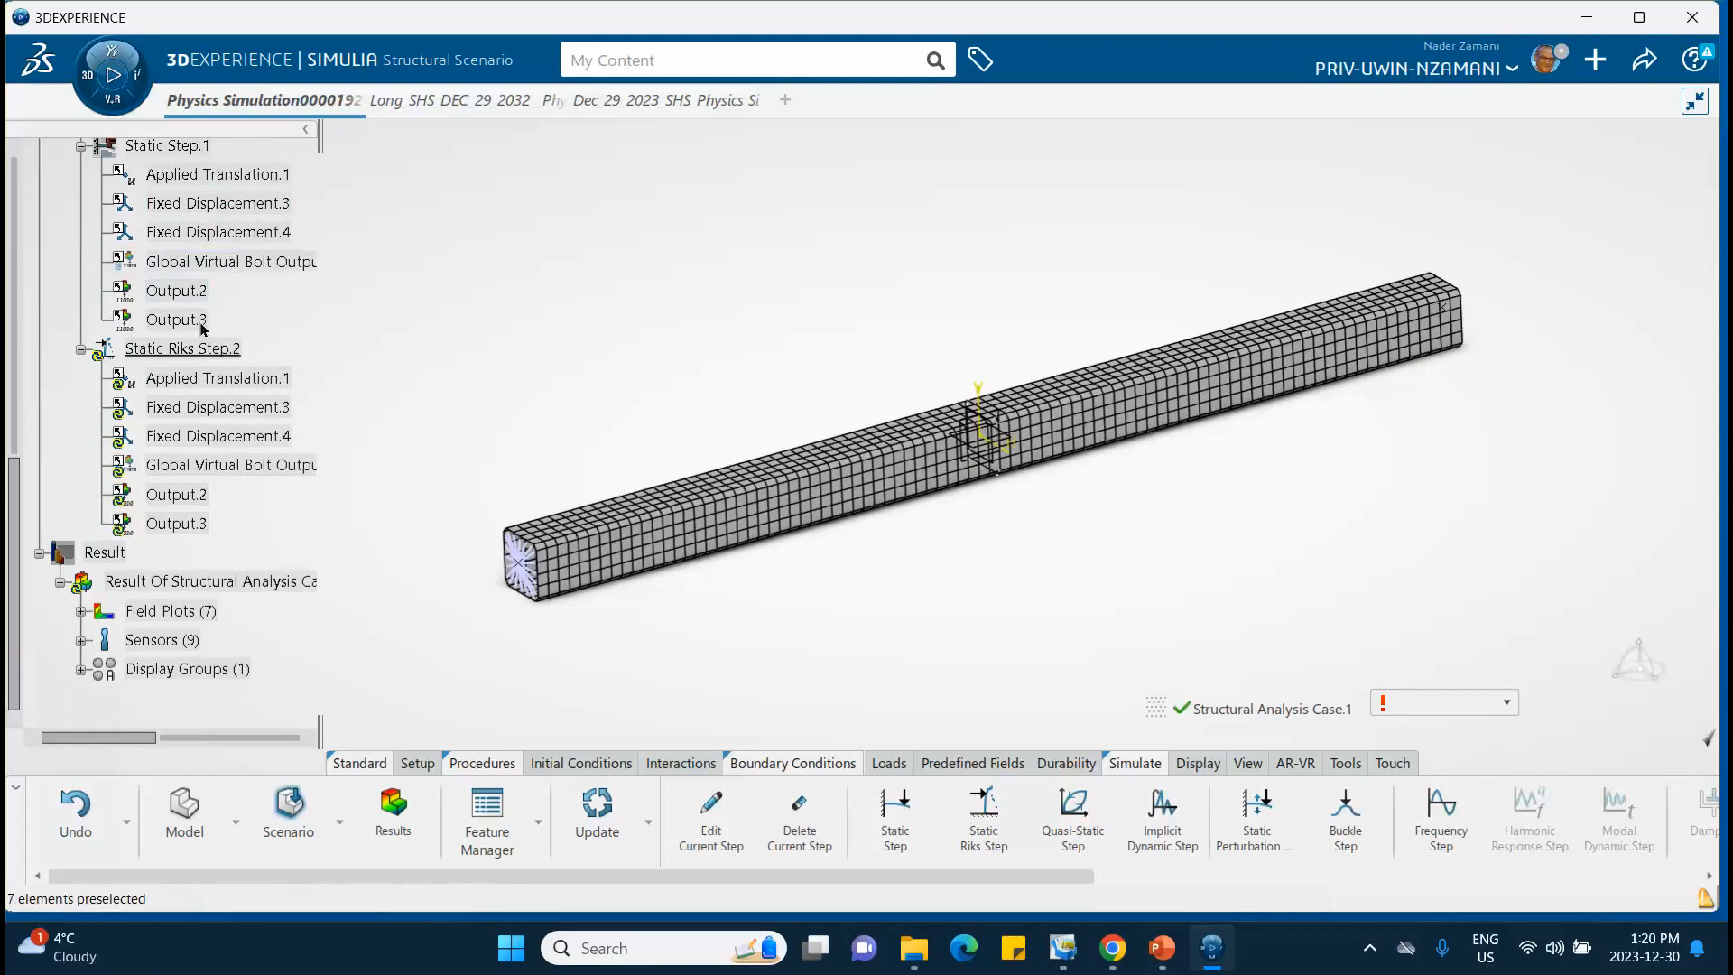
scroll(217, 271, down, 1)
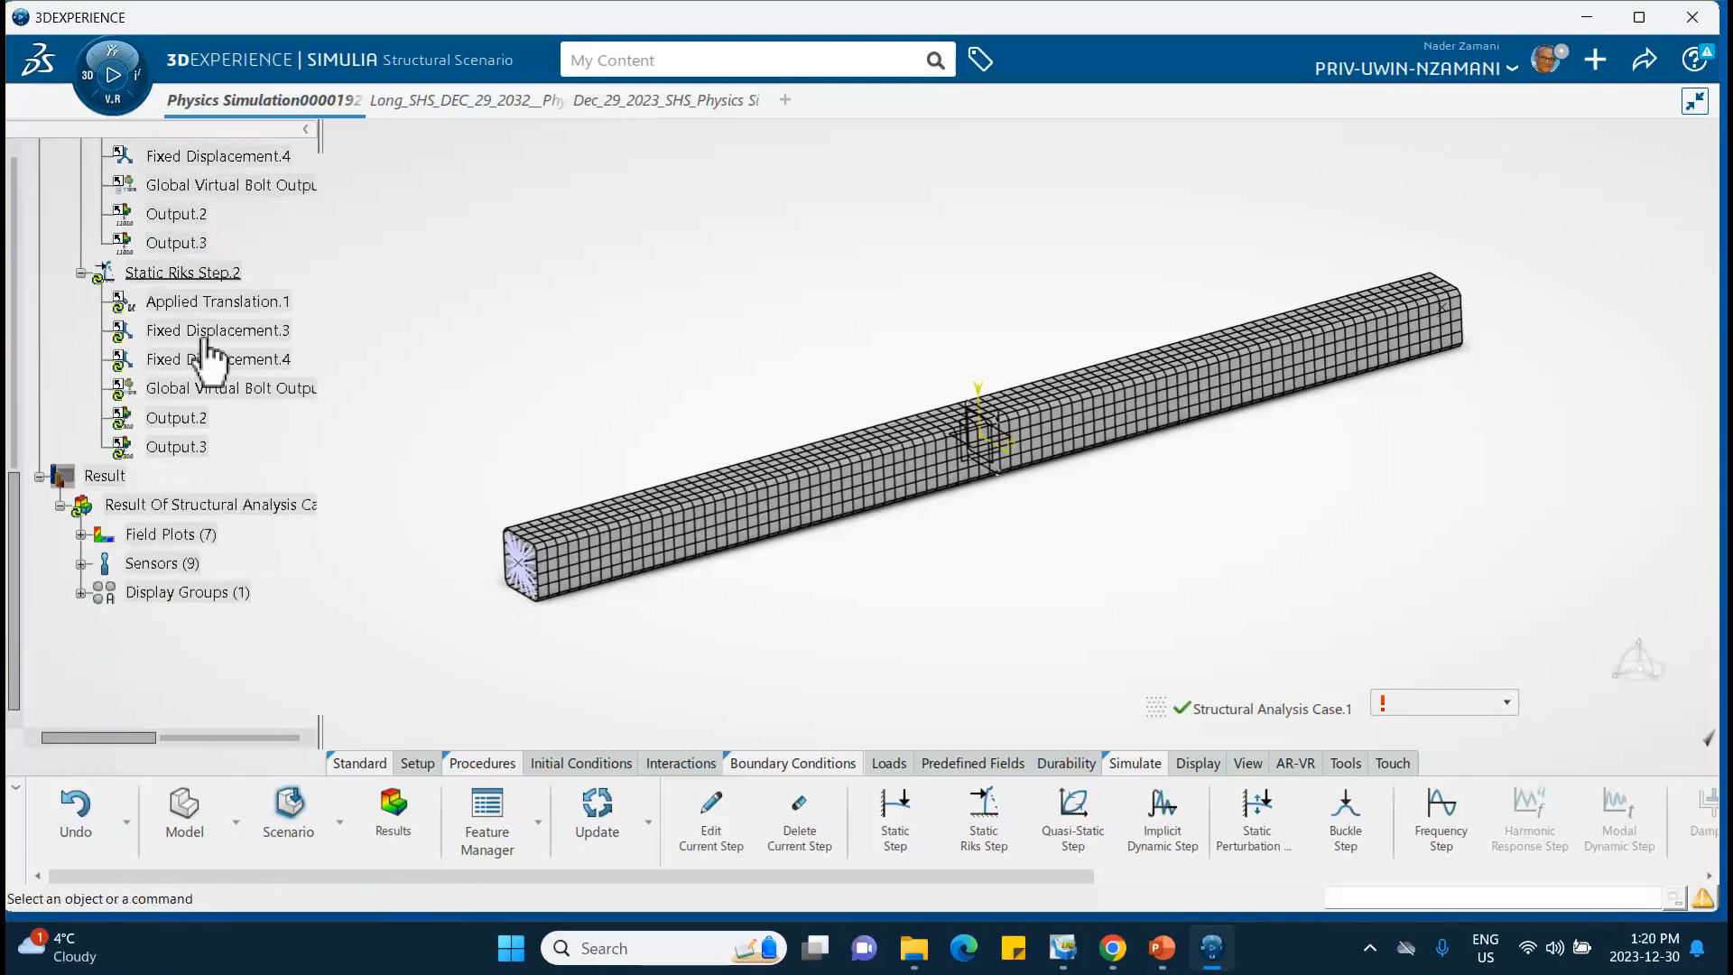
scroll(216, 312, up, 2)
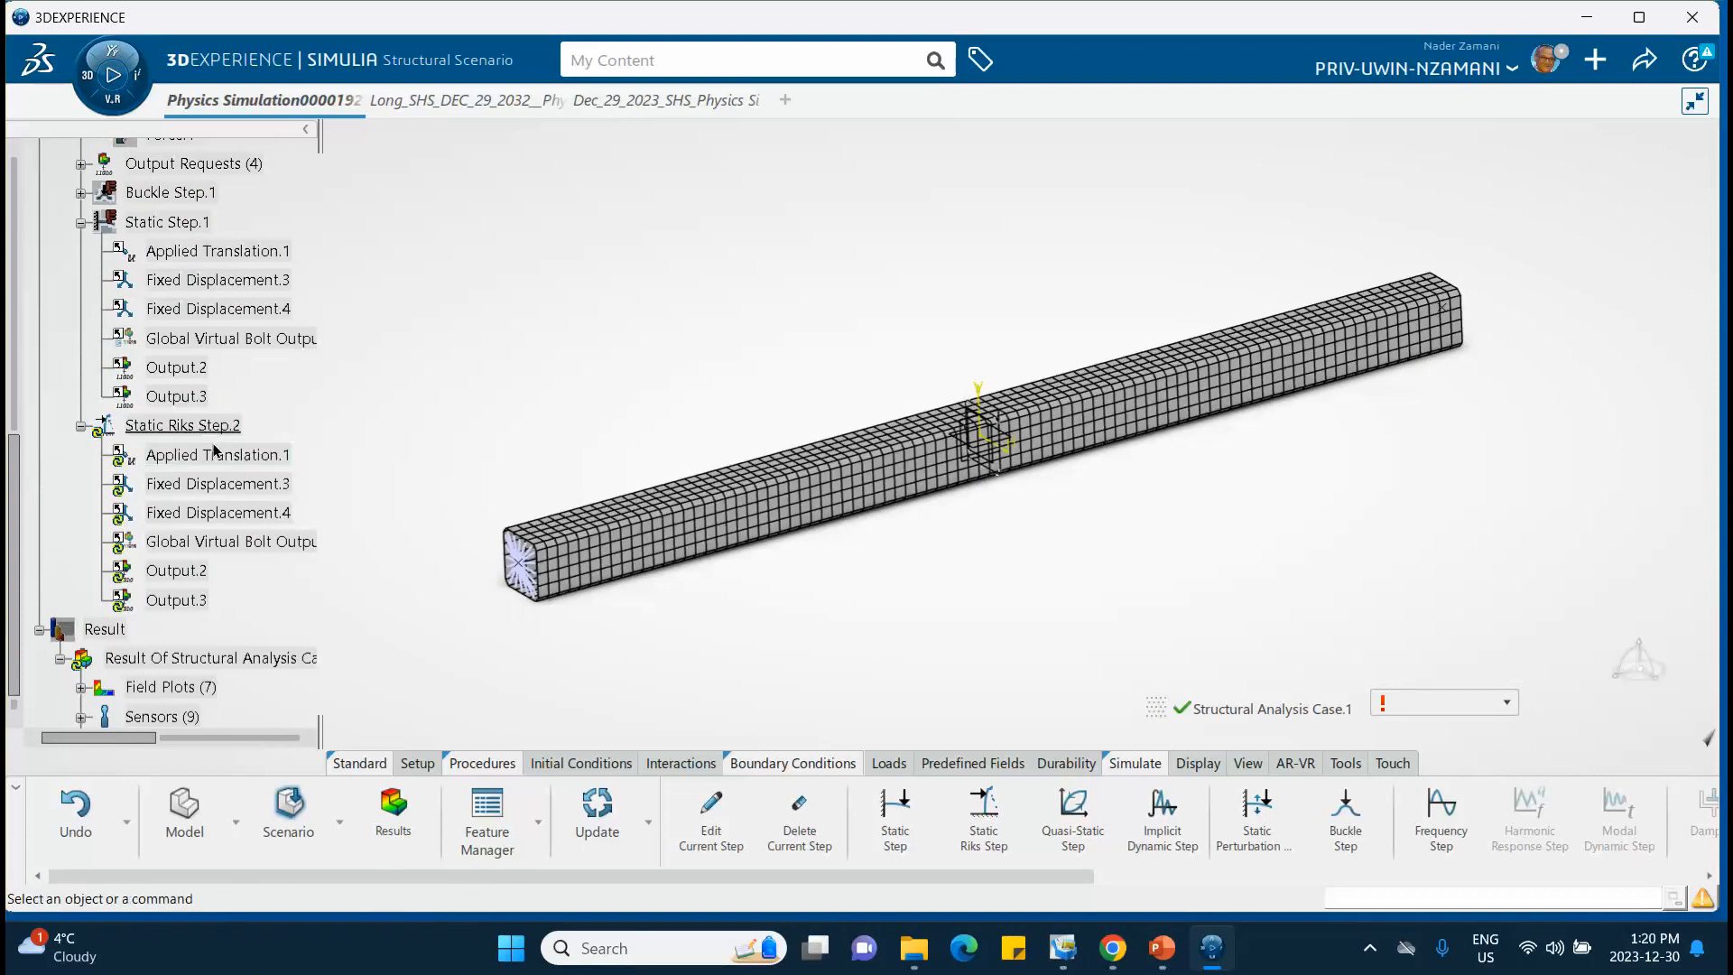
double_click(251, 459)
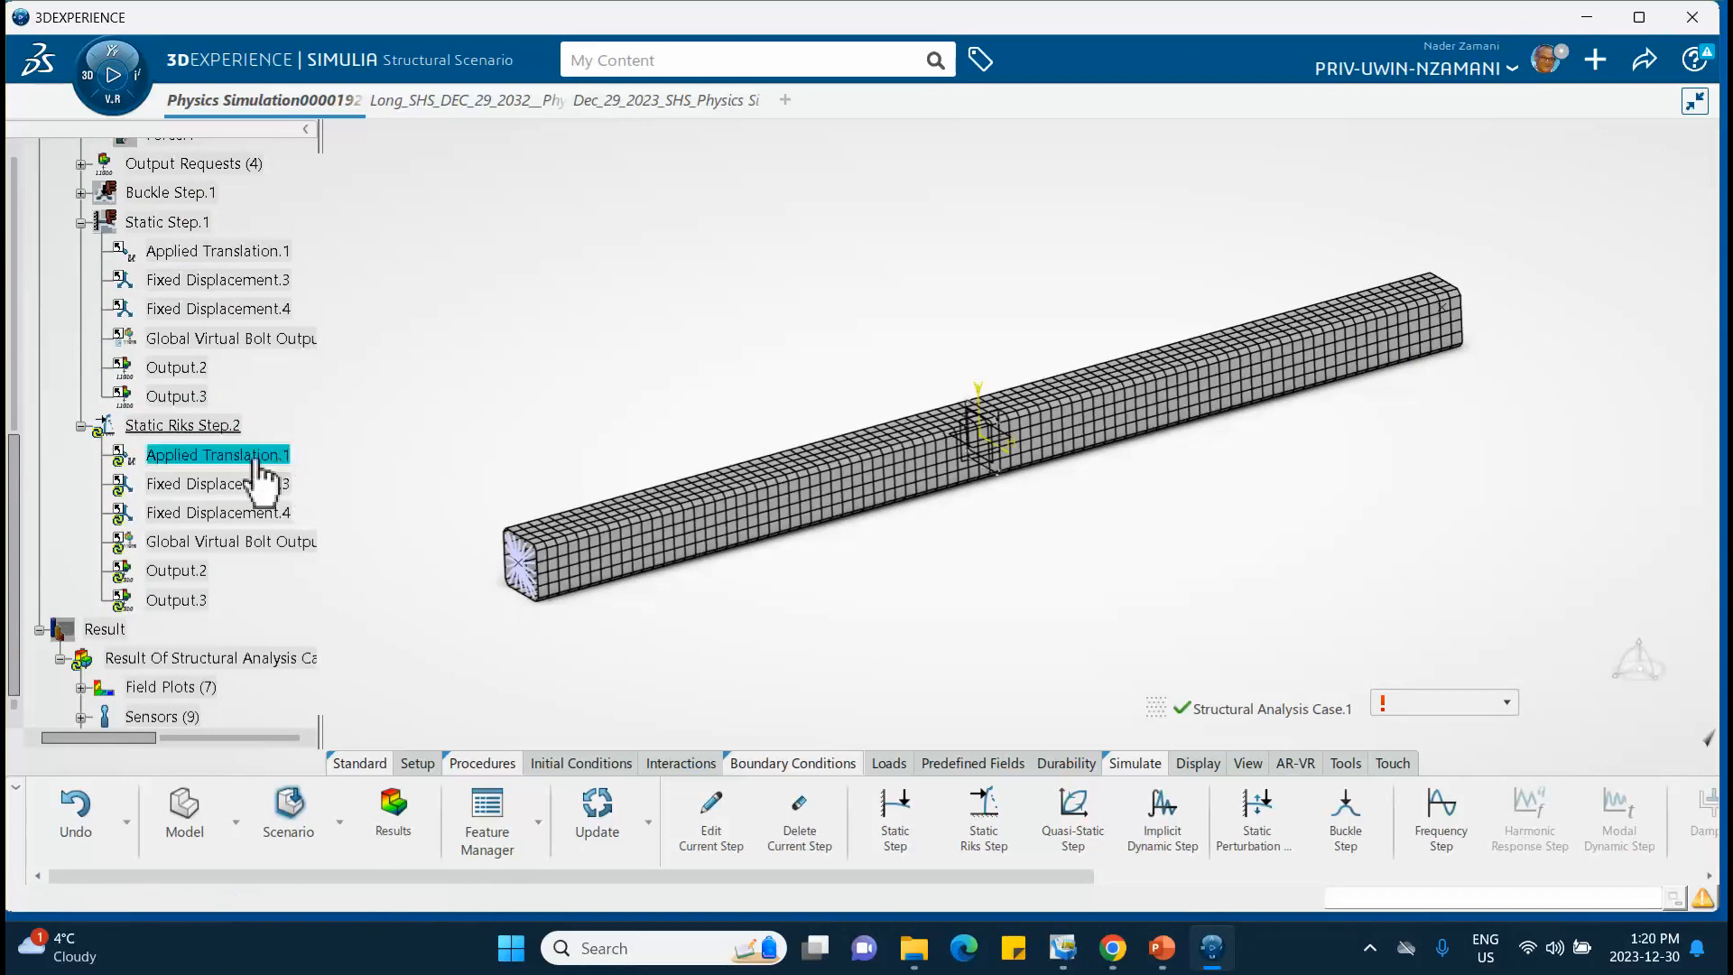
click(1459, 494)
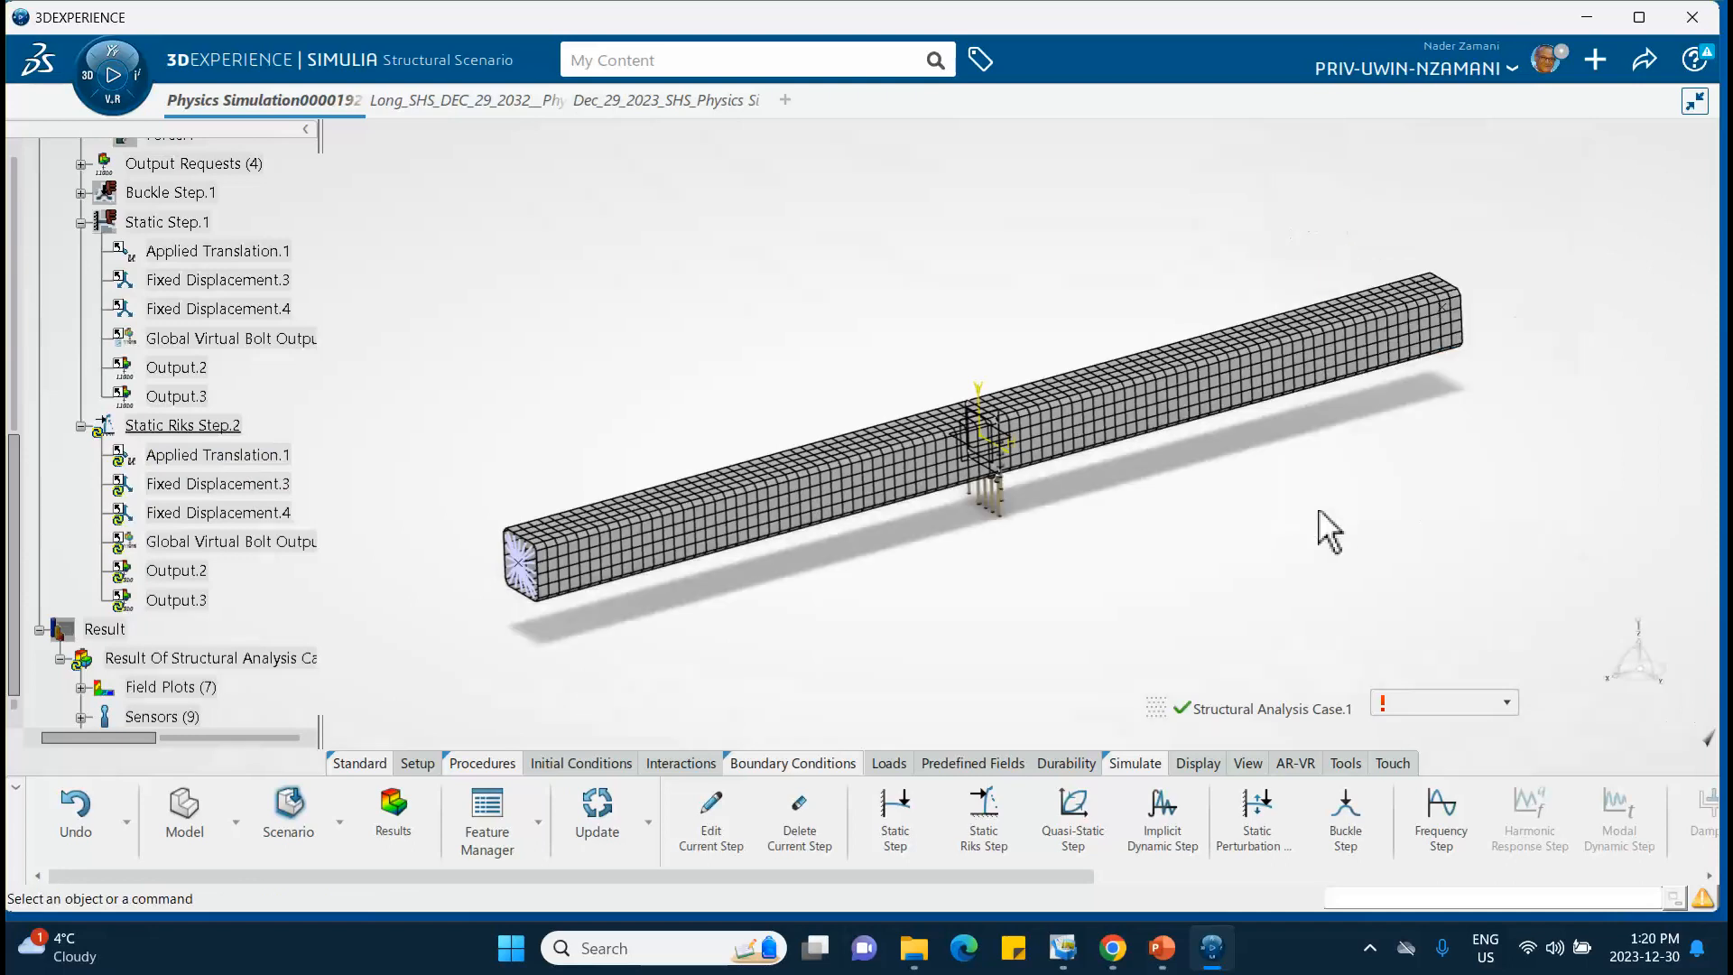
Step: Remove Applied Translation.1 from Static Riks Step.2 only, using the Feature Manager
right_click(253, 451)
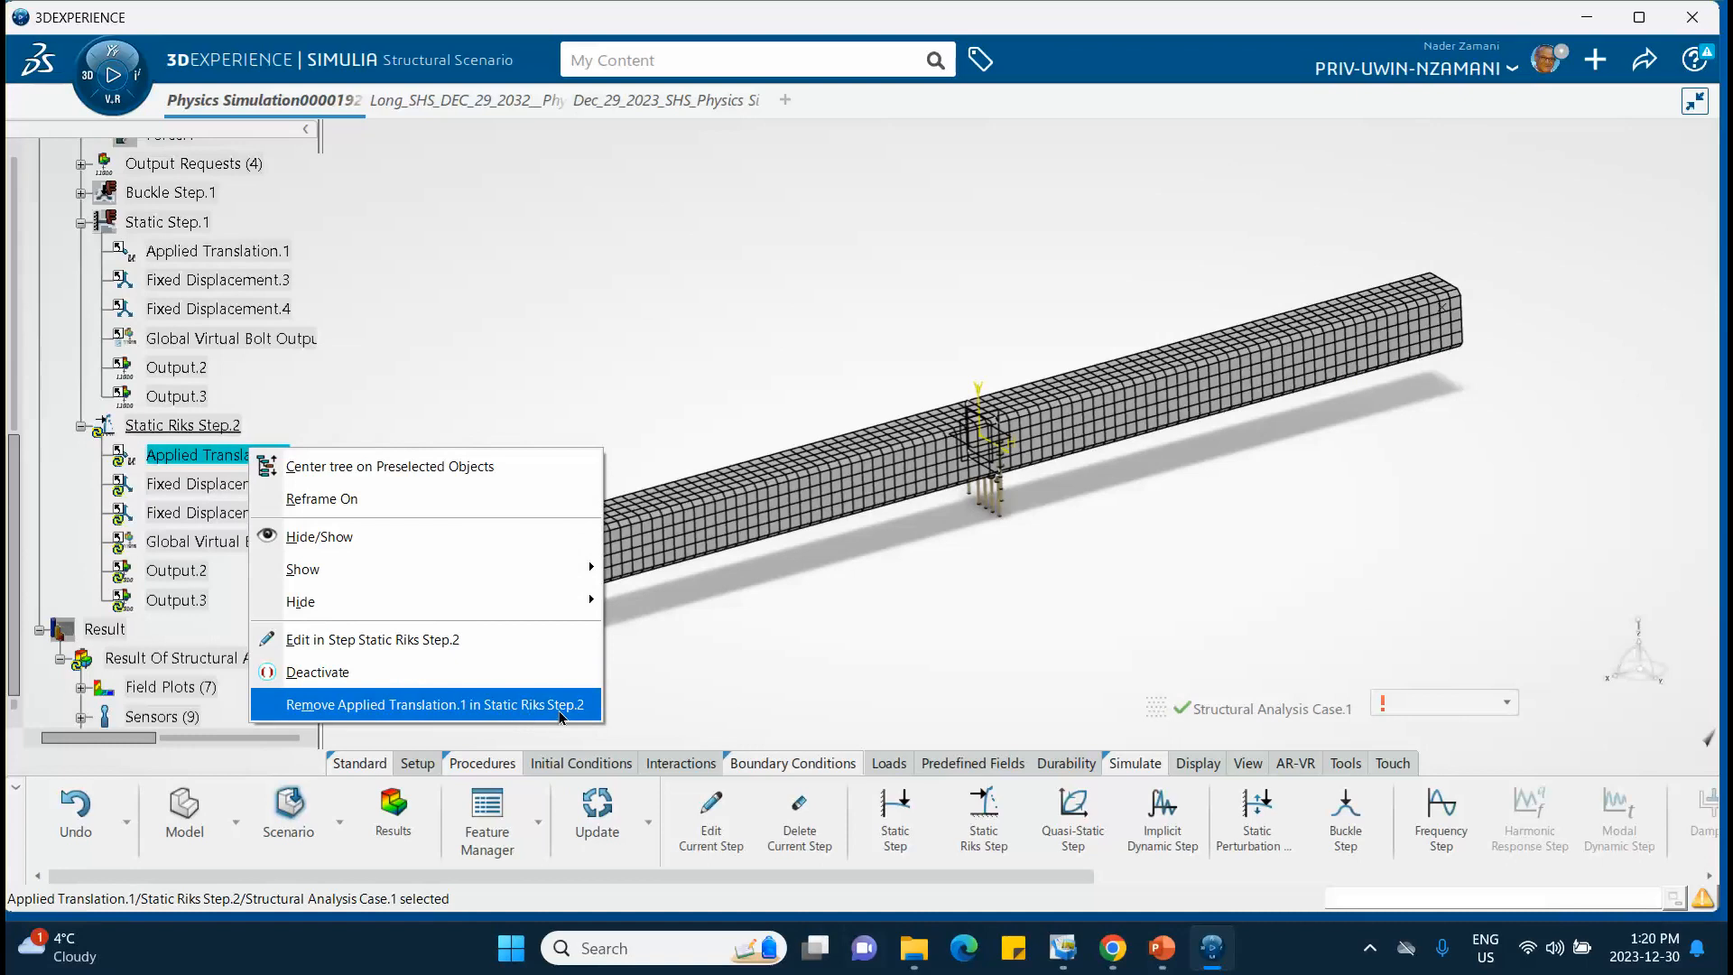
click(664, 397)
right_click(570, 279)
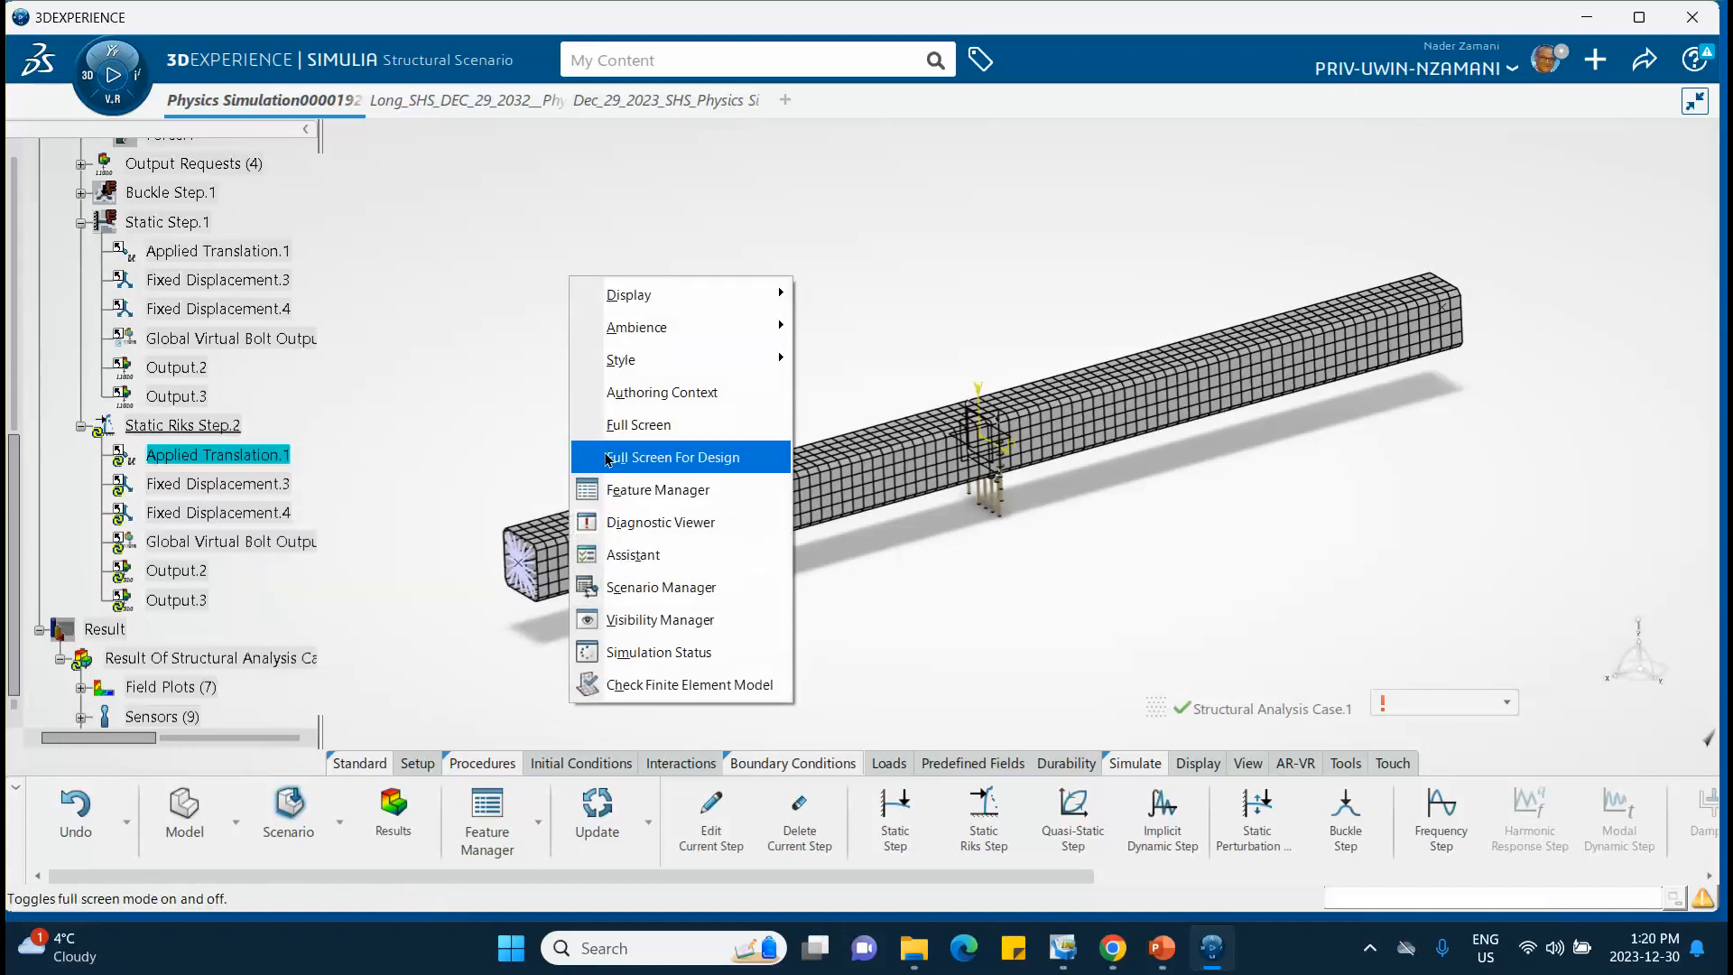
click(623, 489)
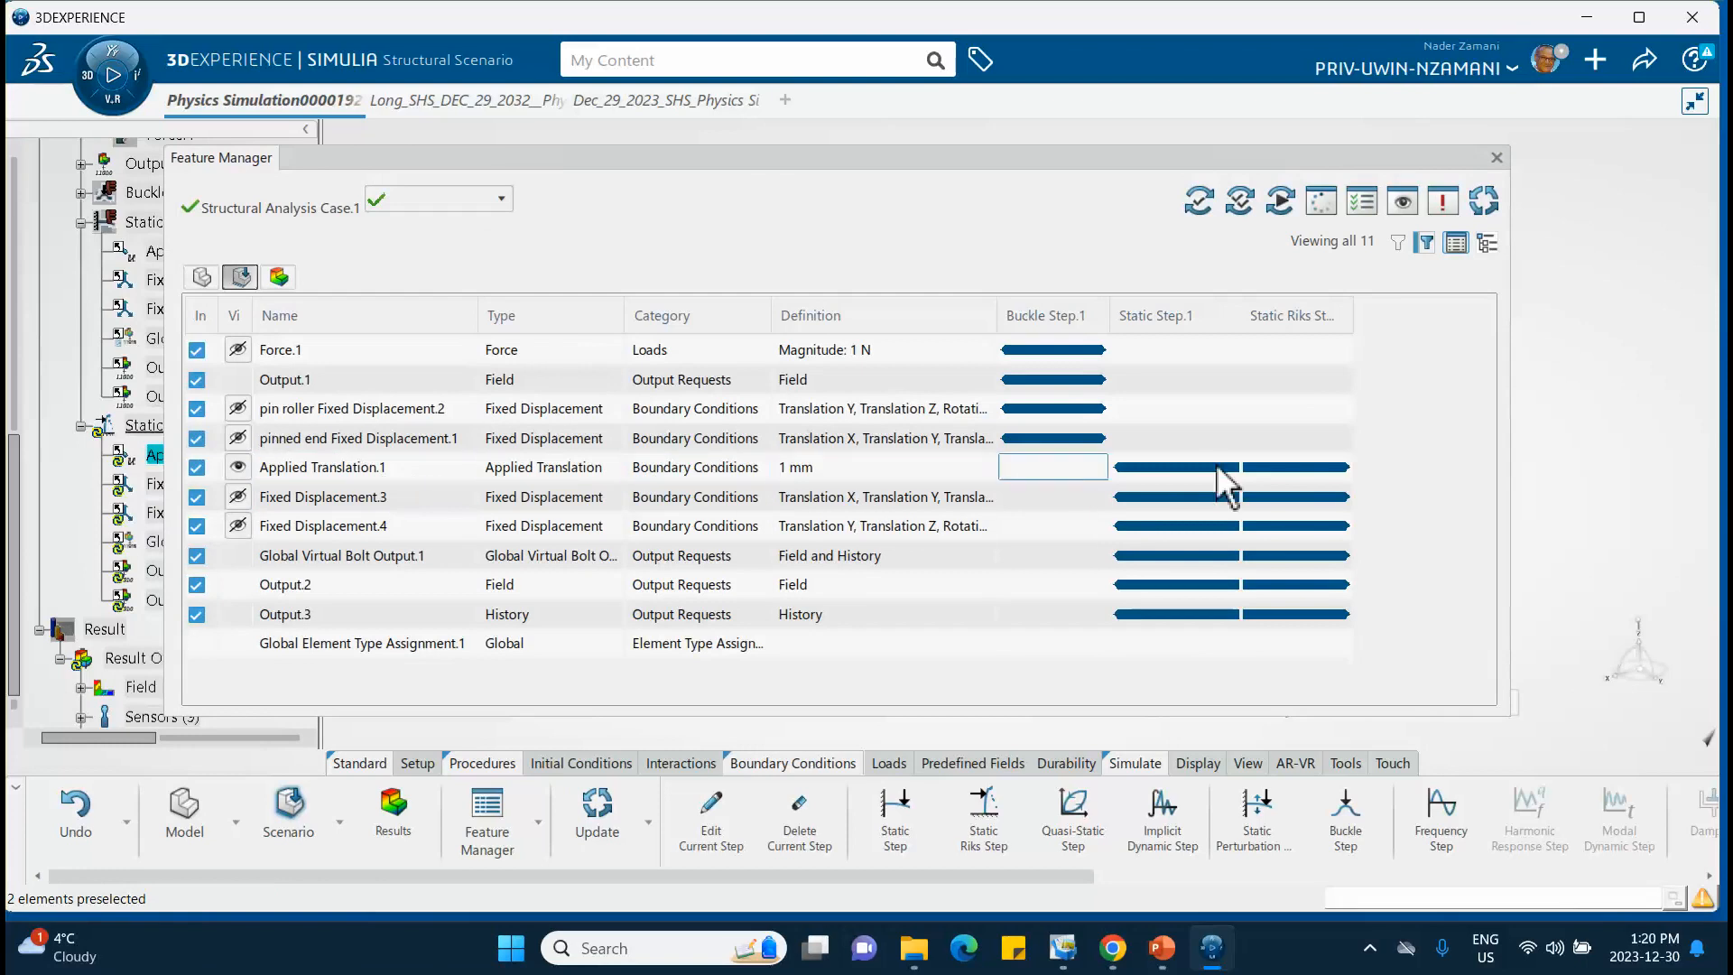
right_click(1300, 469)
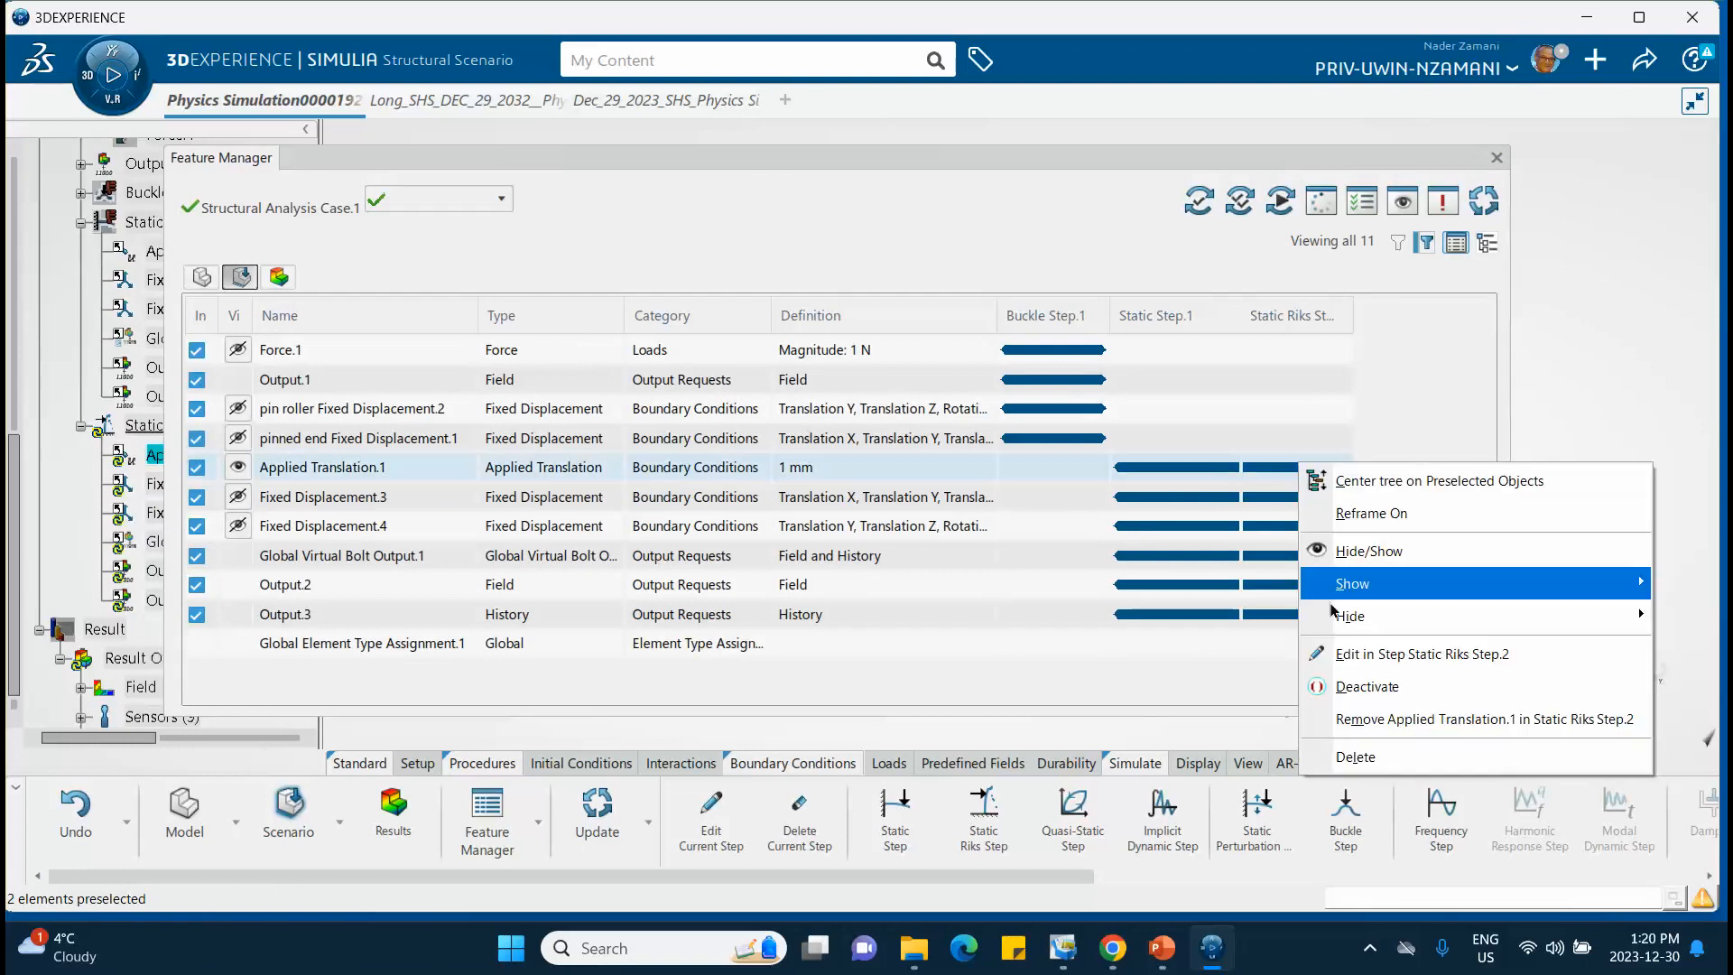
click(1378, 721)
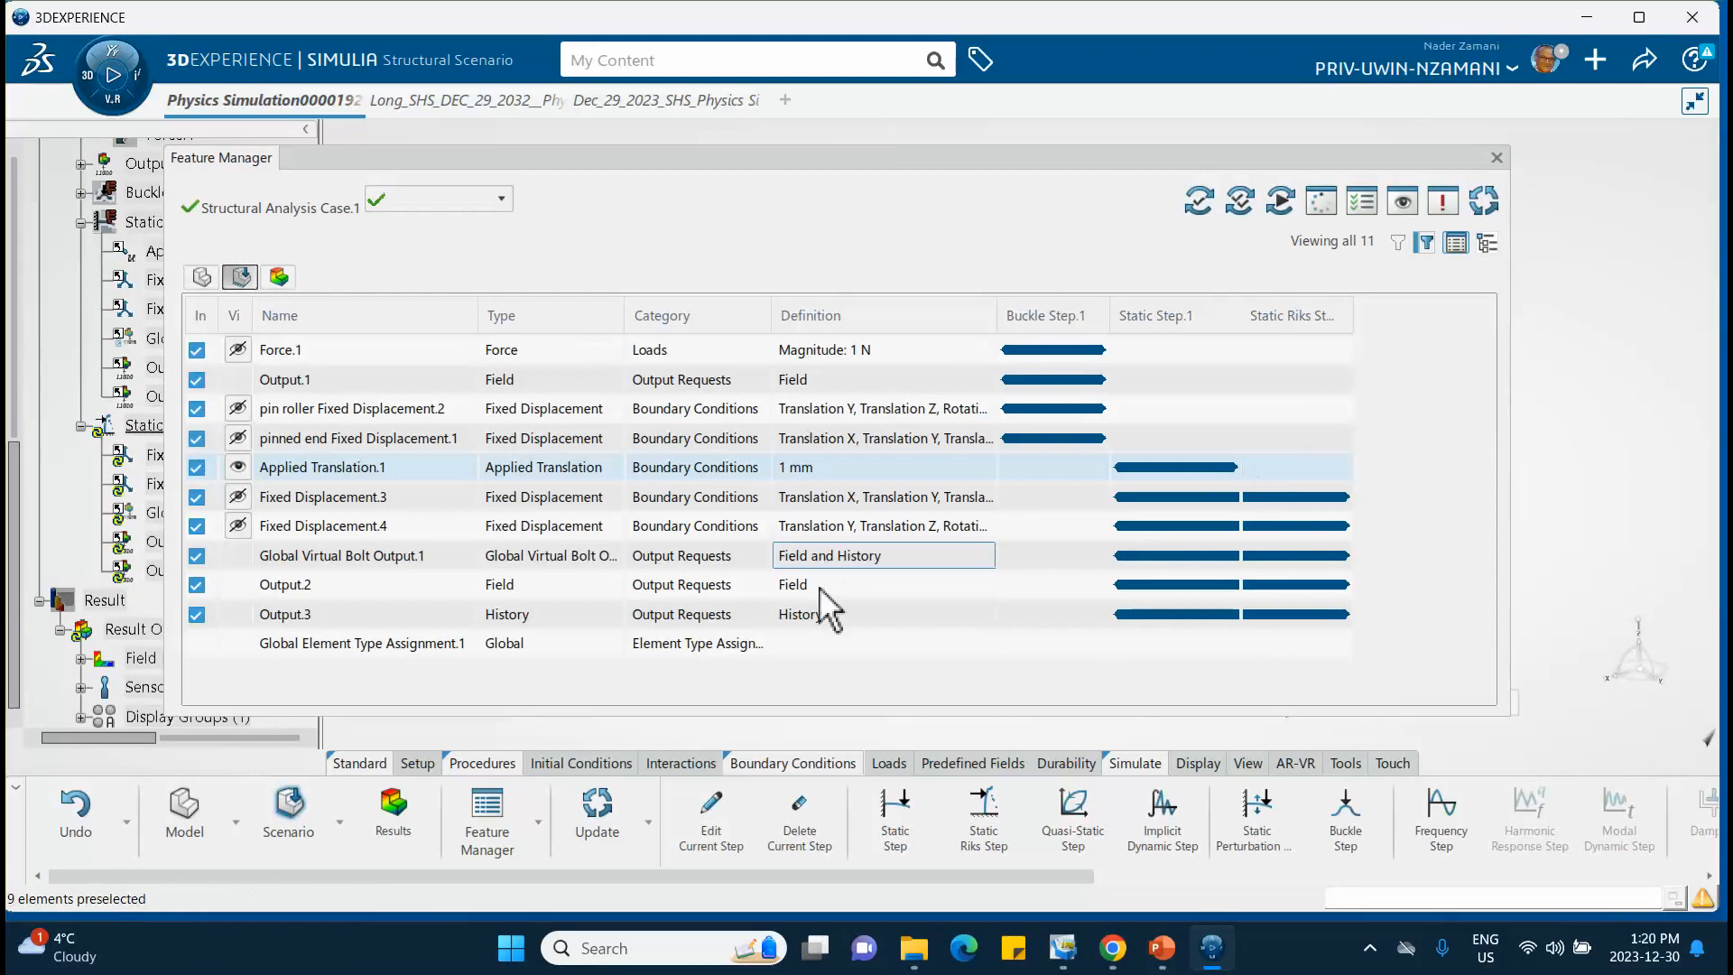
Step: Close the Feature Manager and consult slide 4 of the PowerPoint tutorial for the load used in the Static Riks step
click(1495, 157)
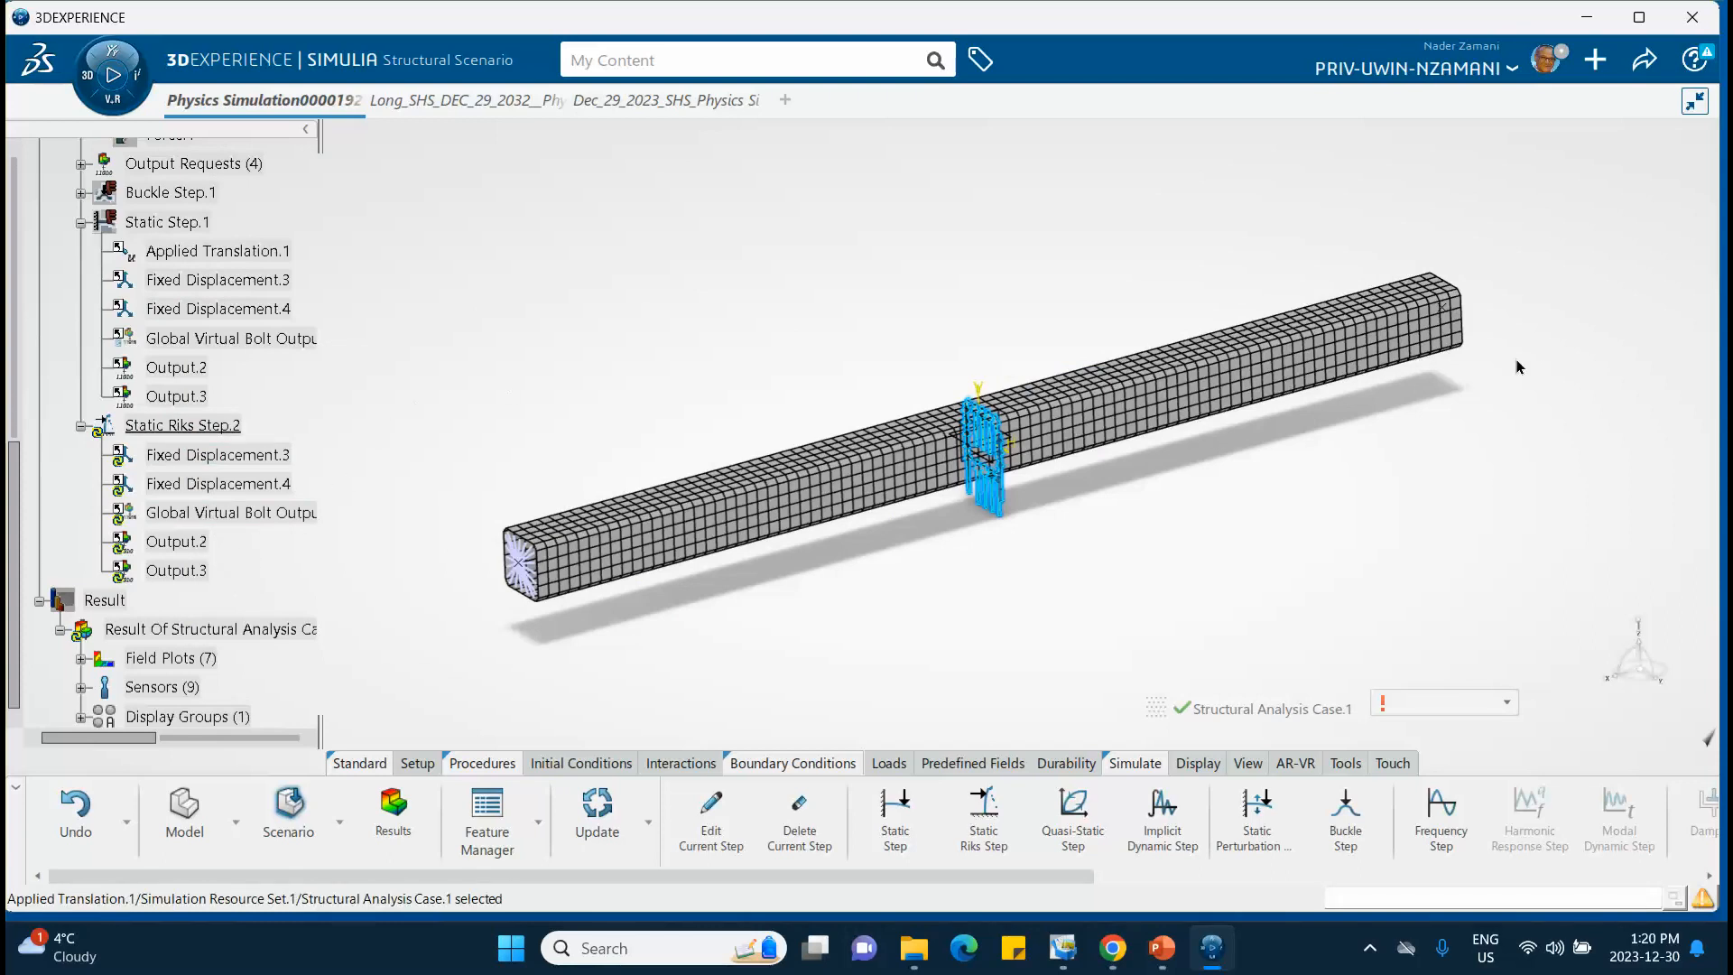
click(1471, 311)
click(1161, 947)
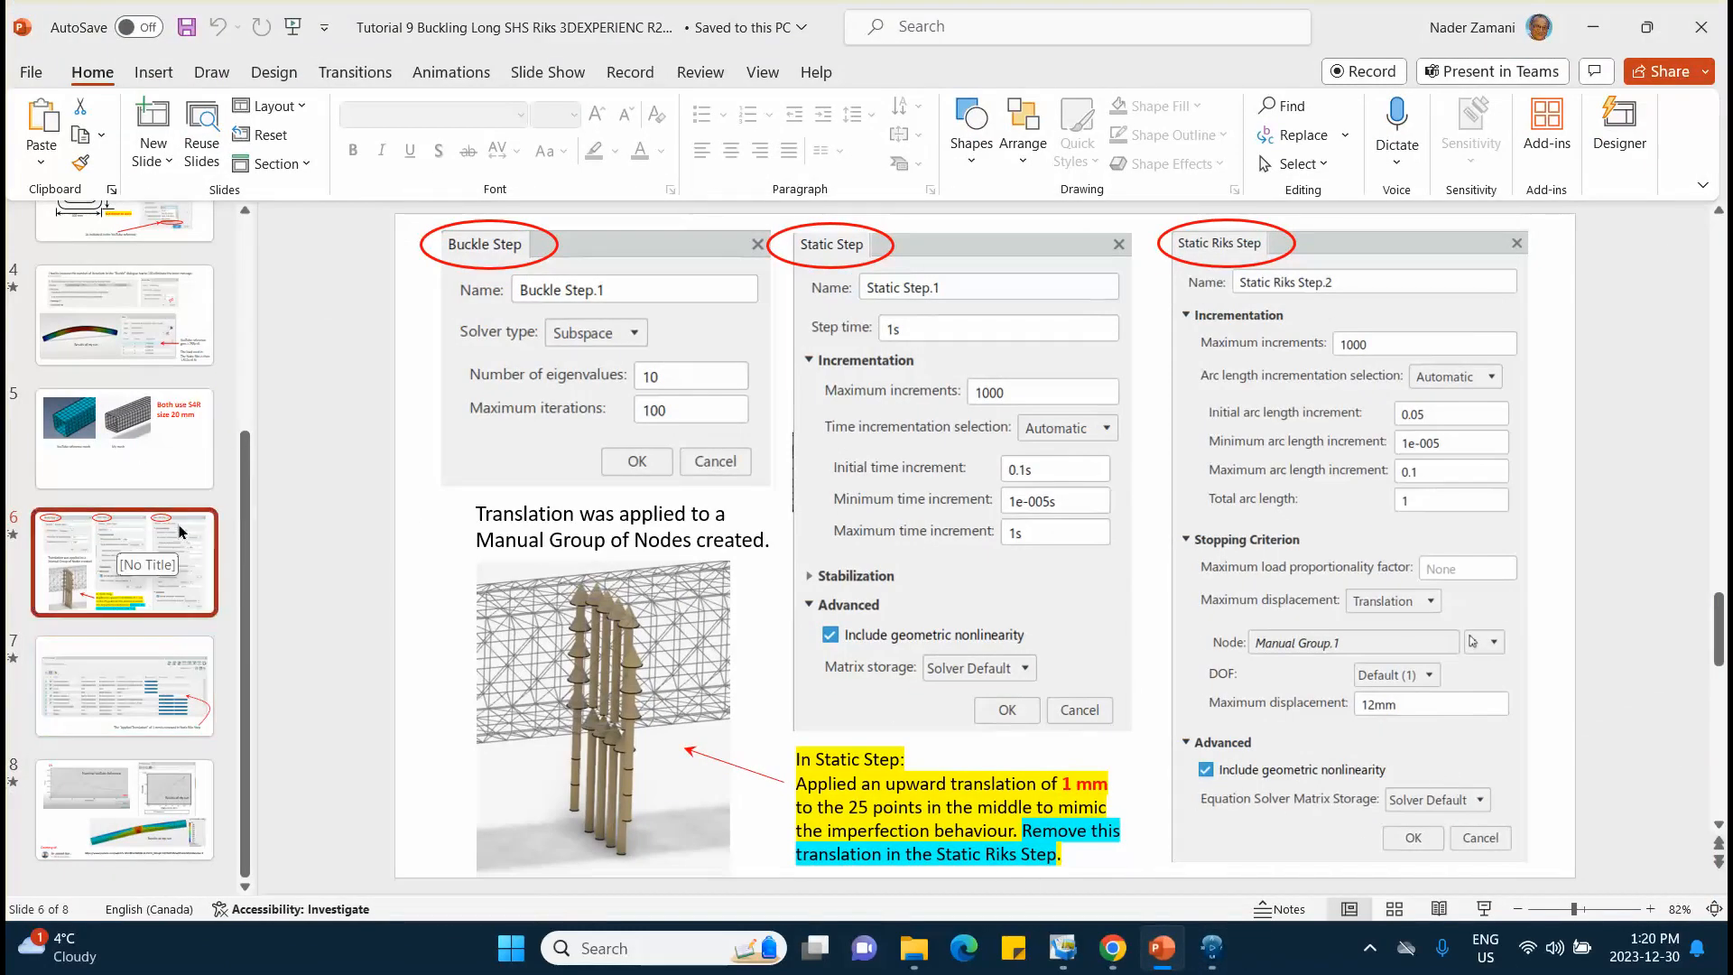
click(165, 372)
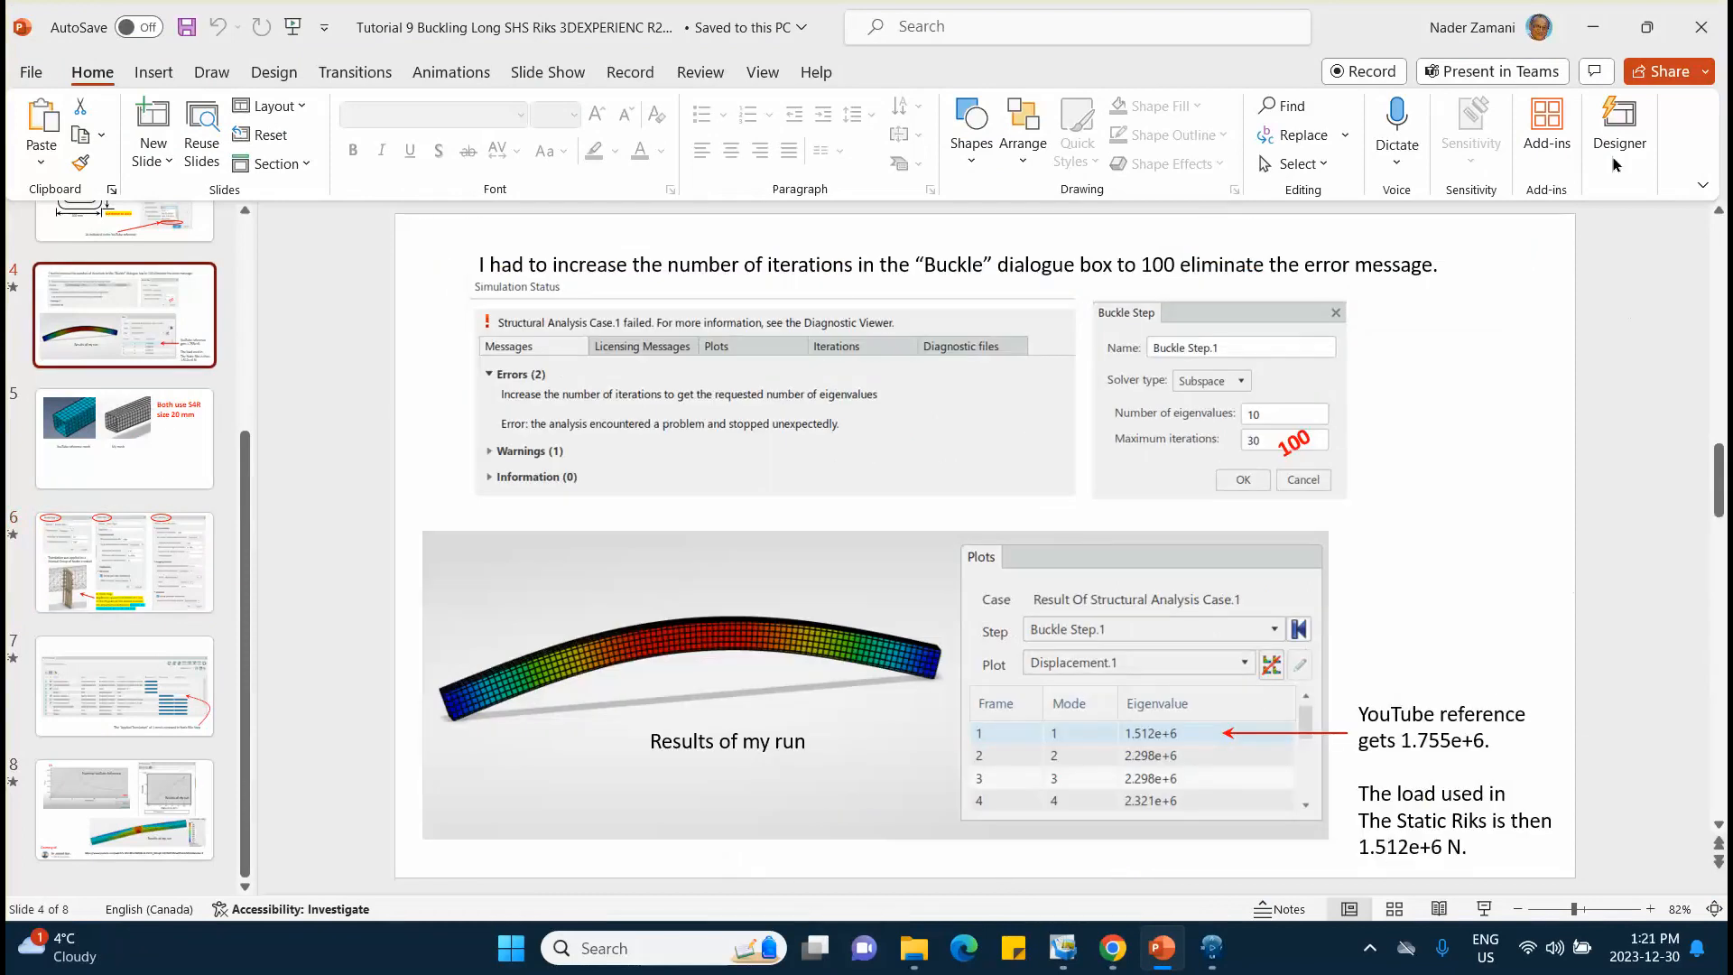
click(1593, 27)
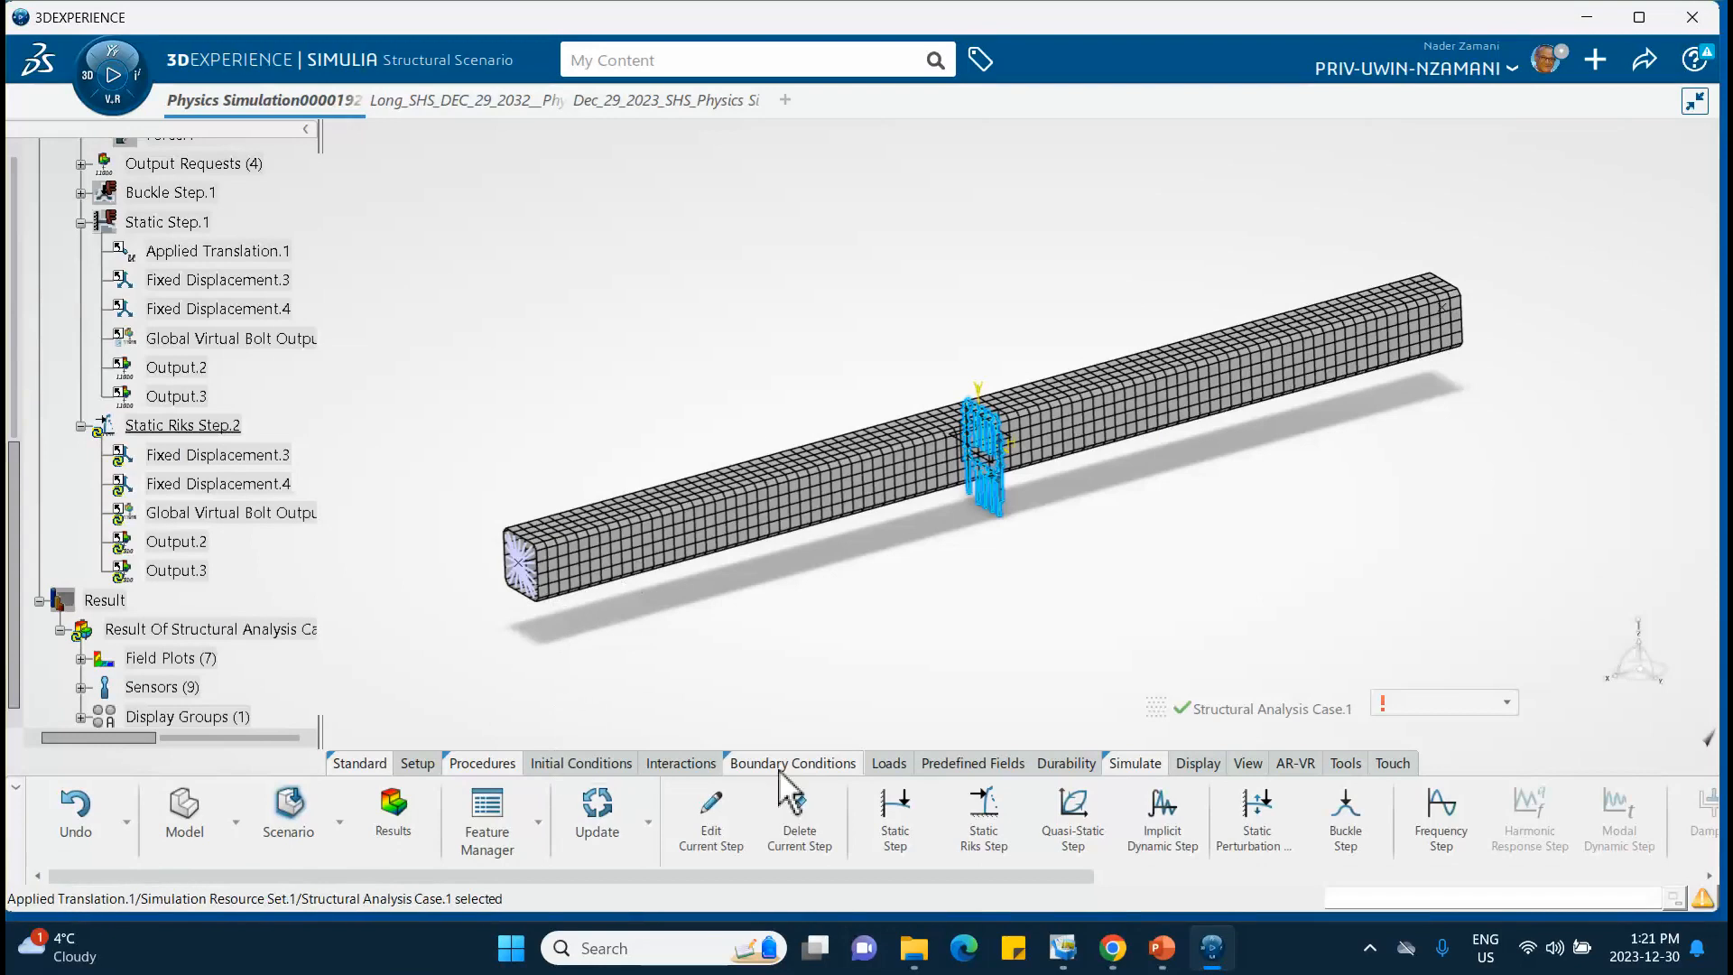
Step: Add a force to Static Riks Step.2 and assign the "pin roller coupling" connection as its support
click(878, 765)
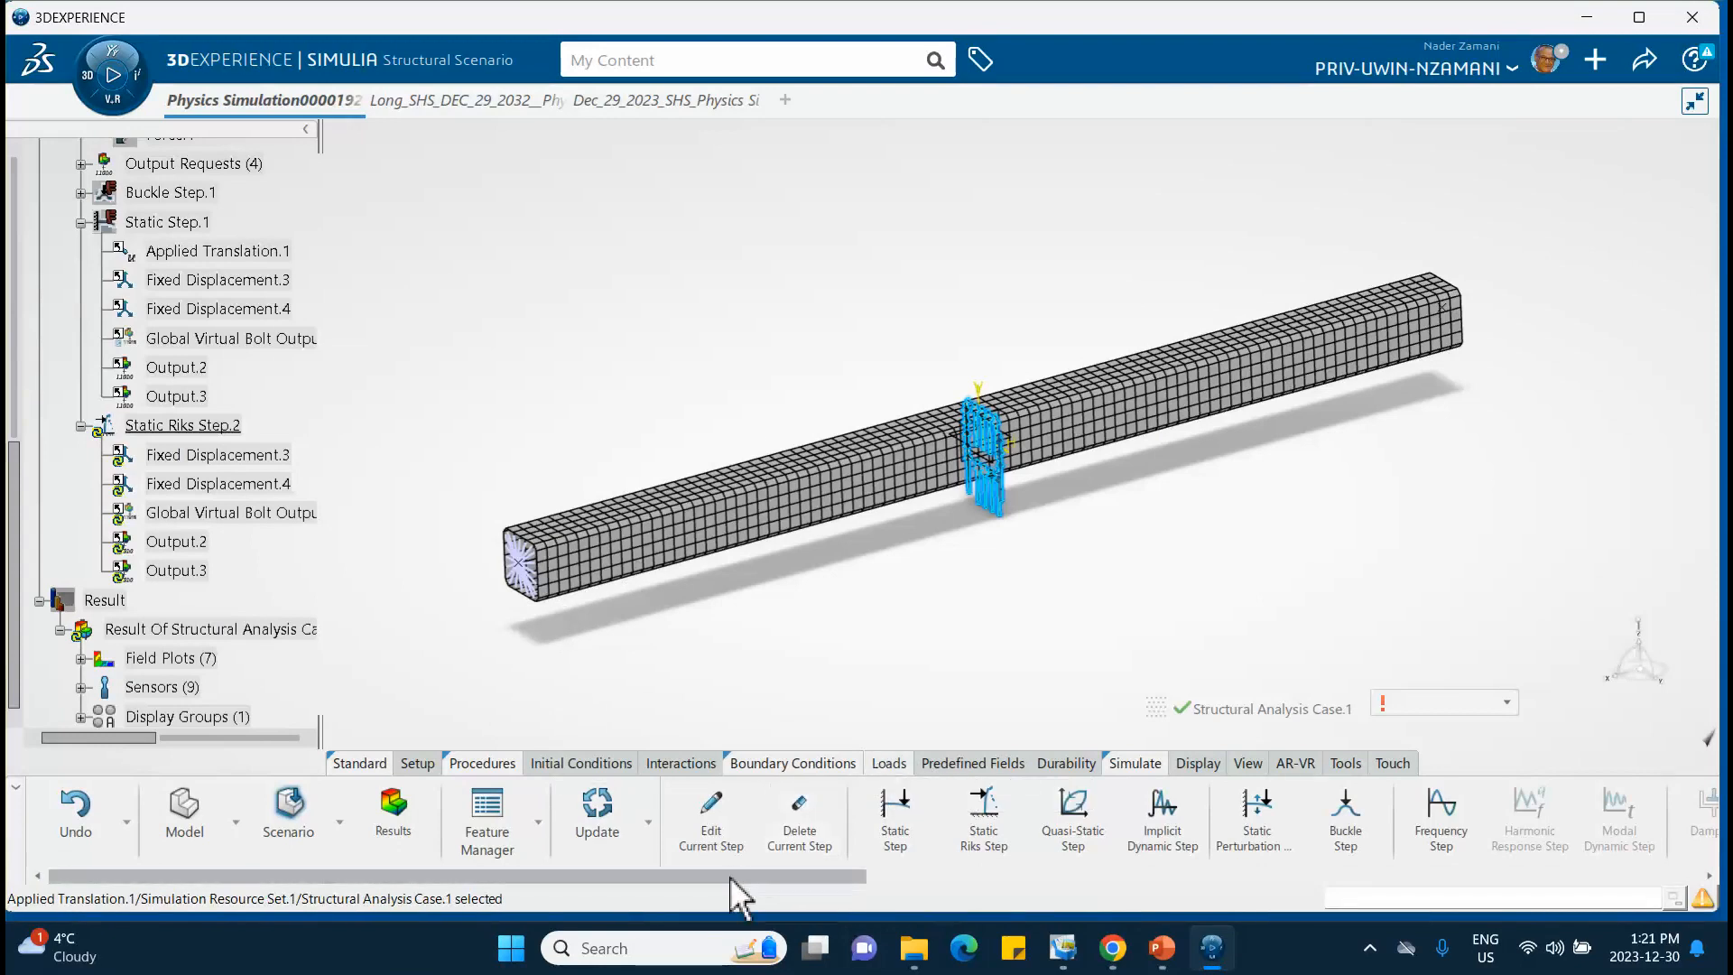
drag(730, 876, 1184, 916)
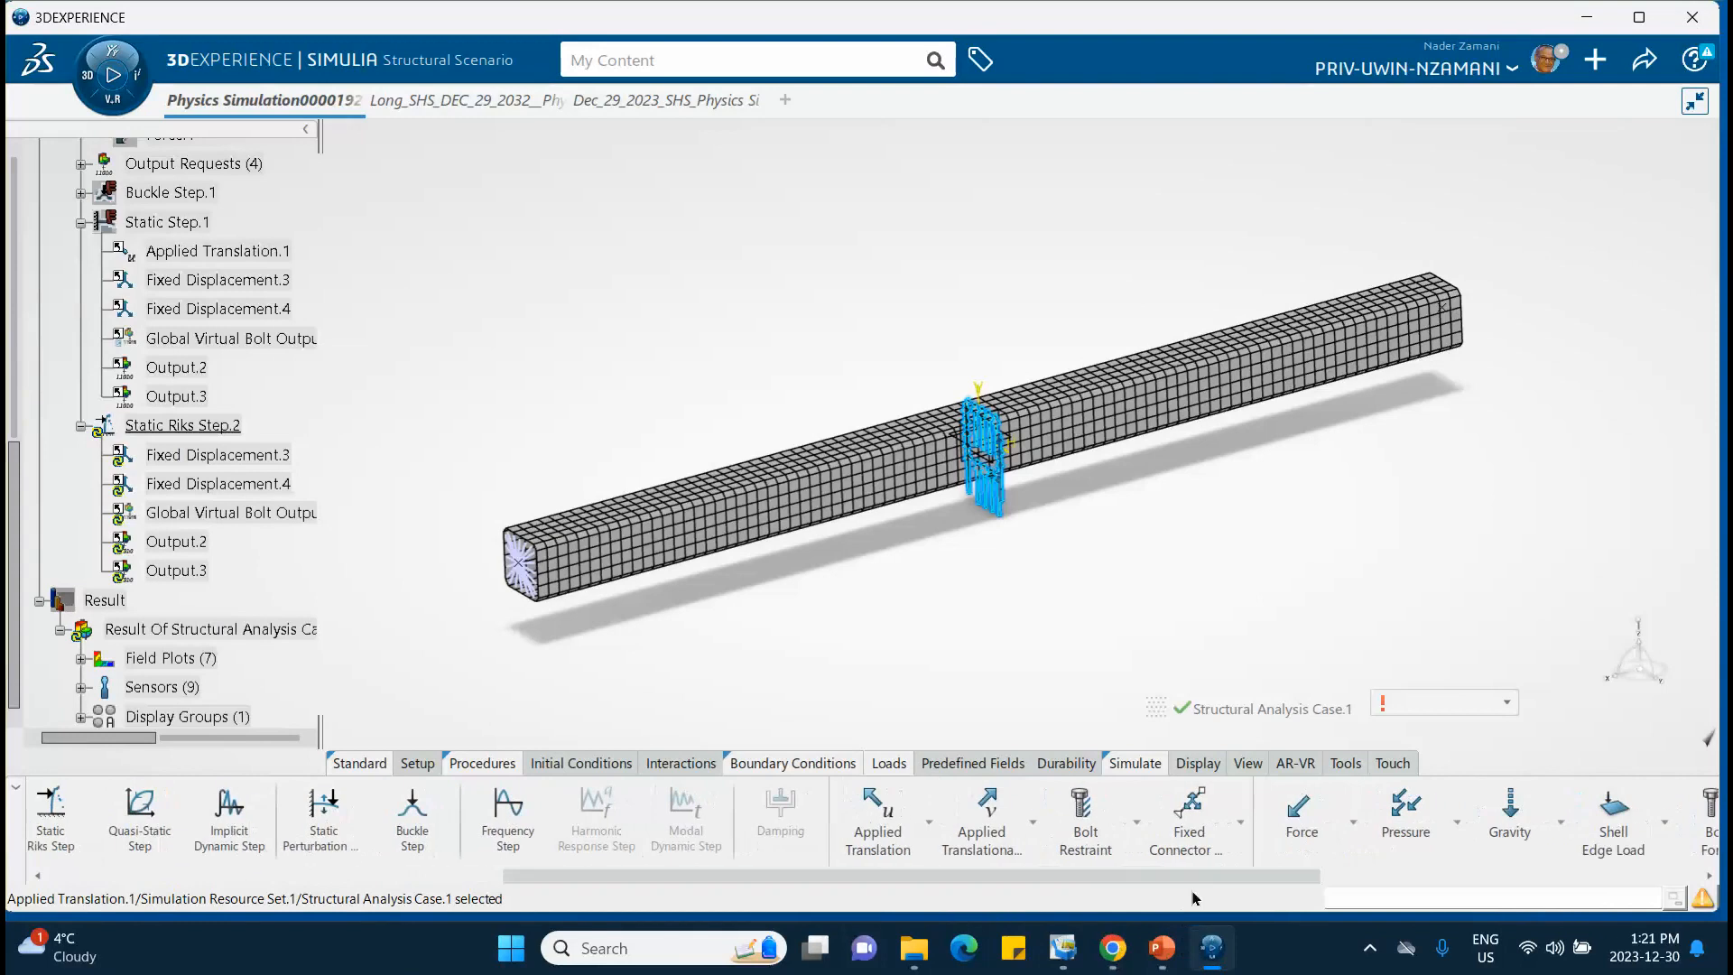
click(1310, 808)
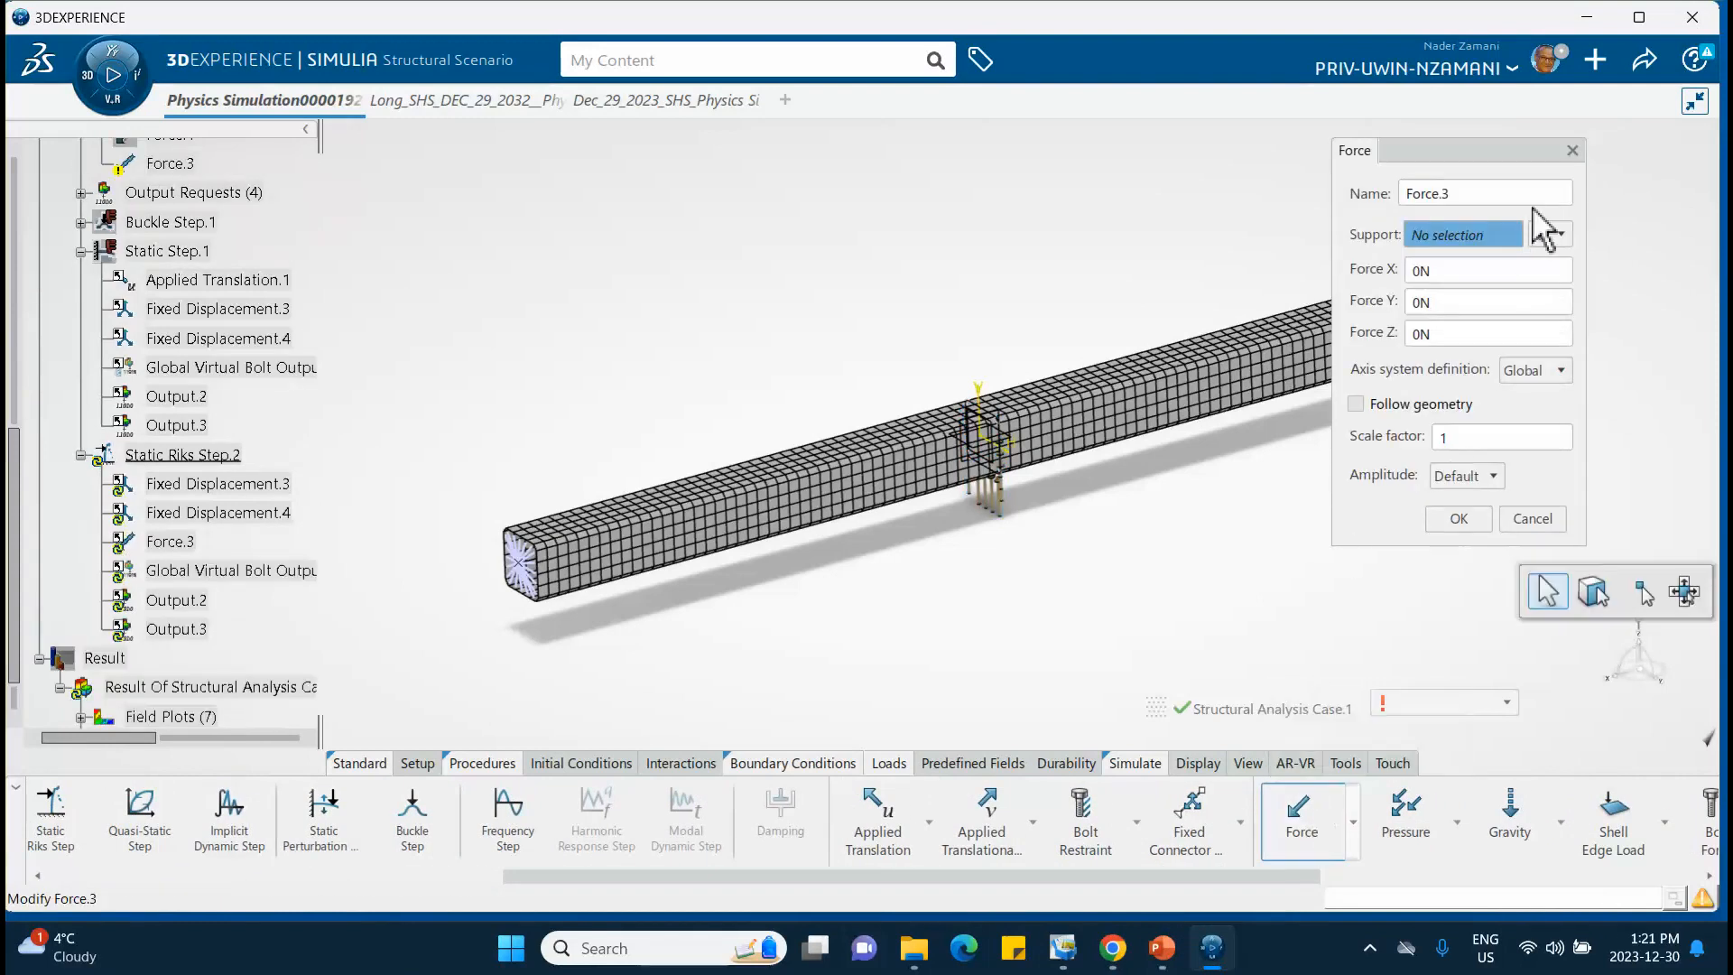
click(1560, 234)
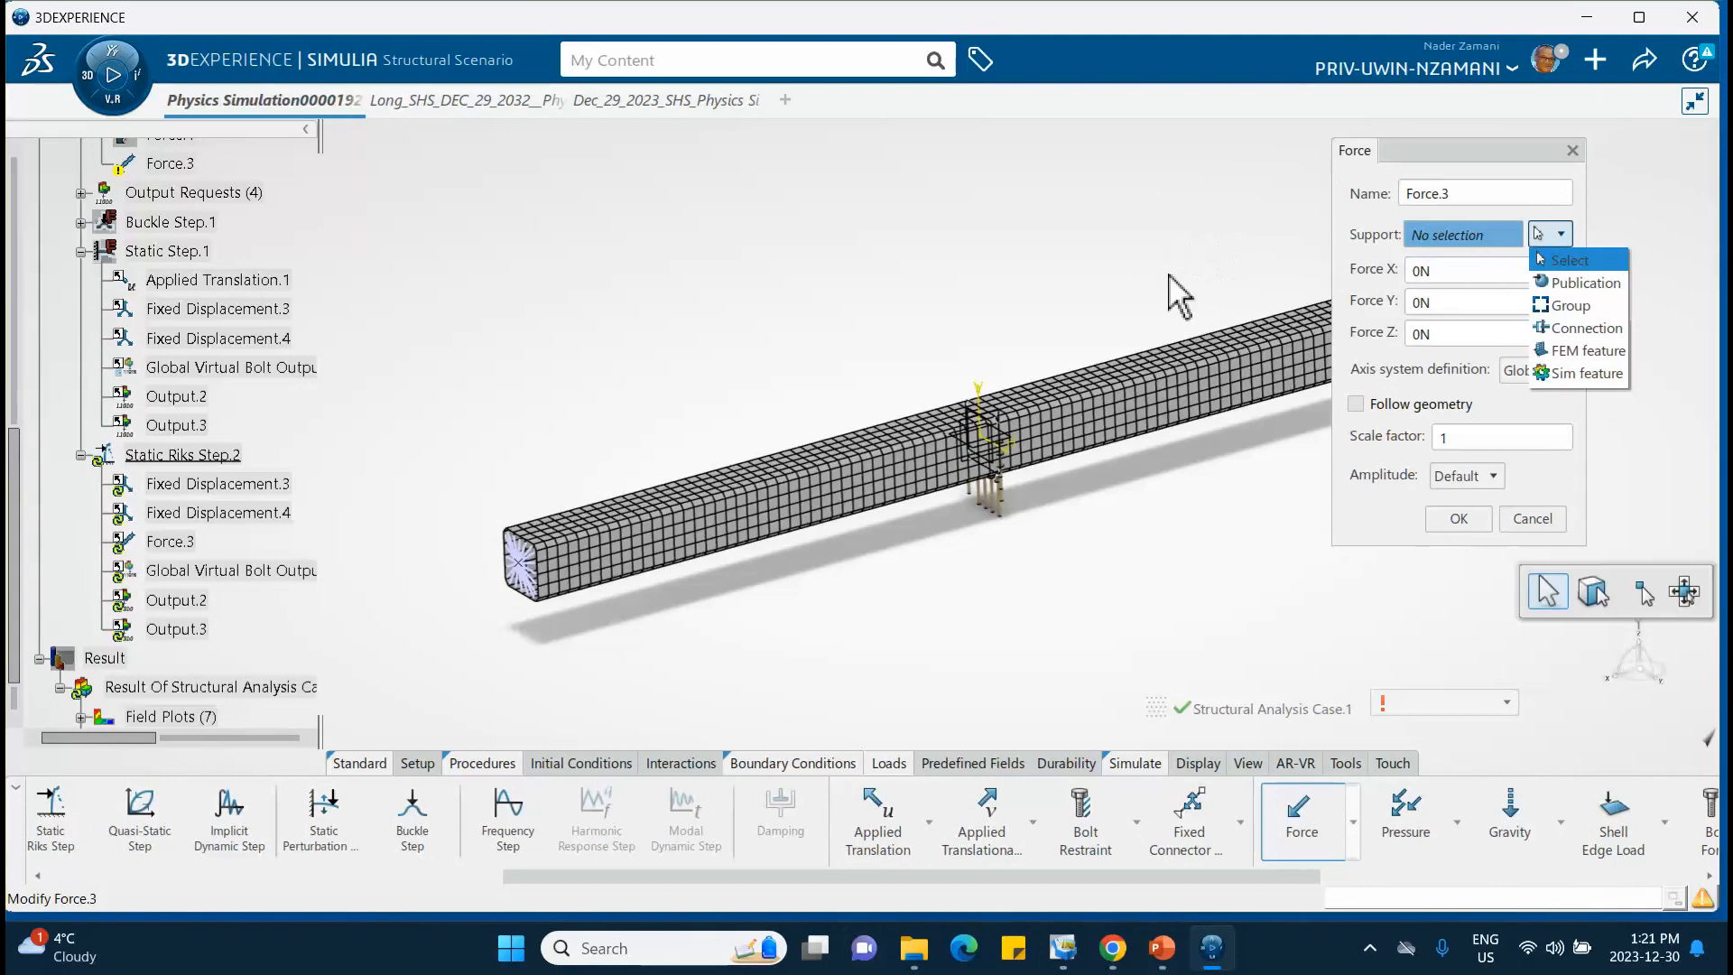
click(1578, 330)
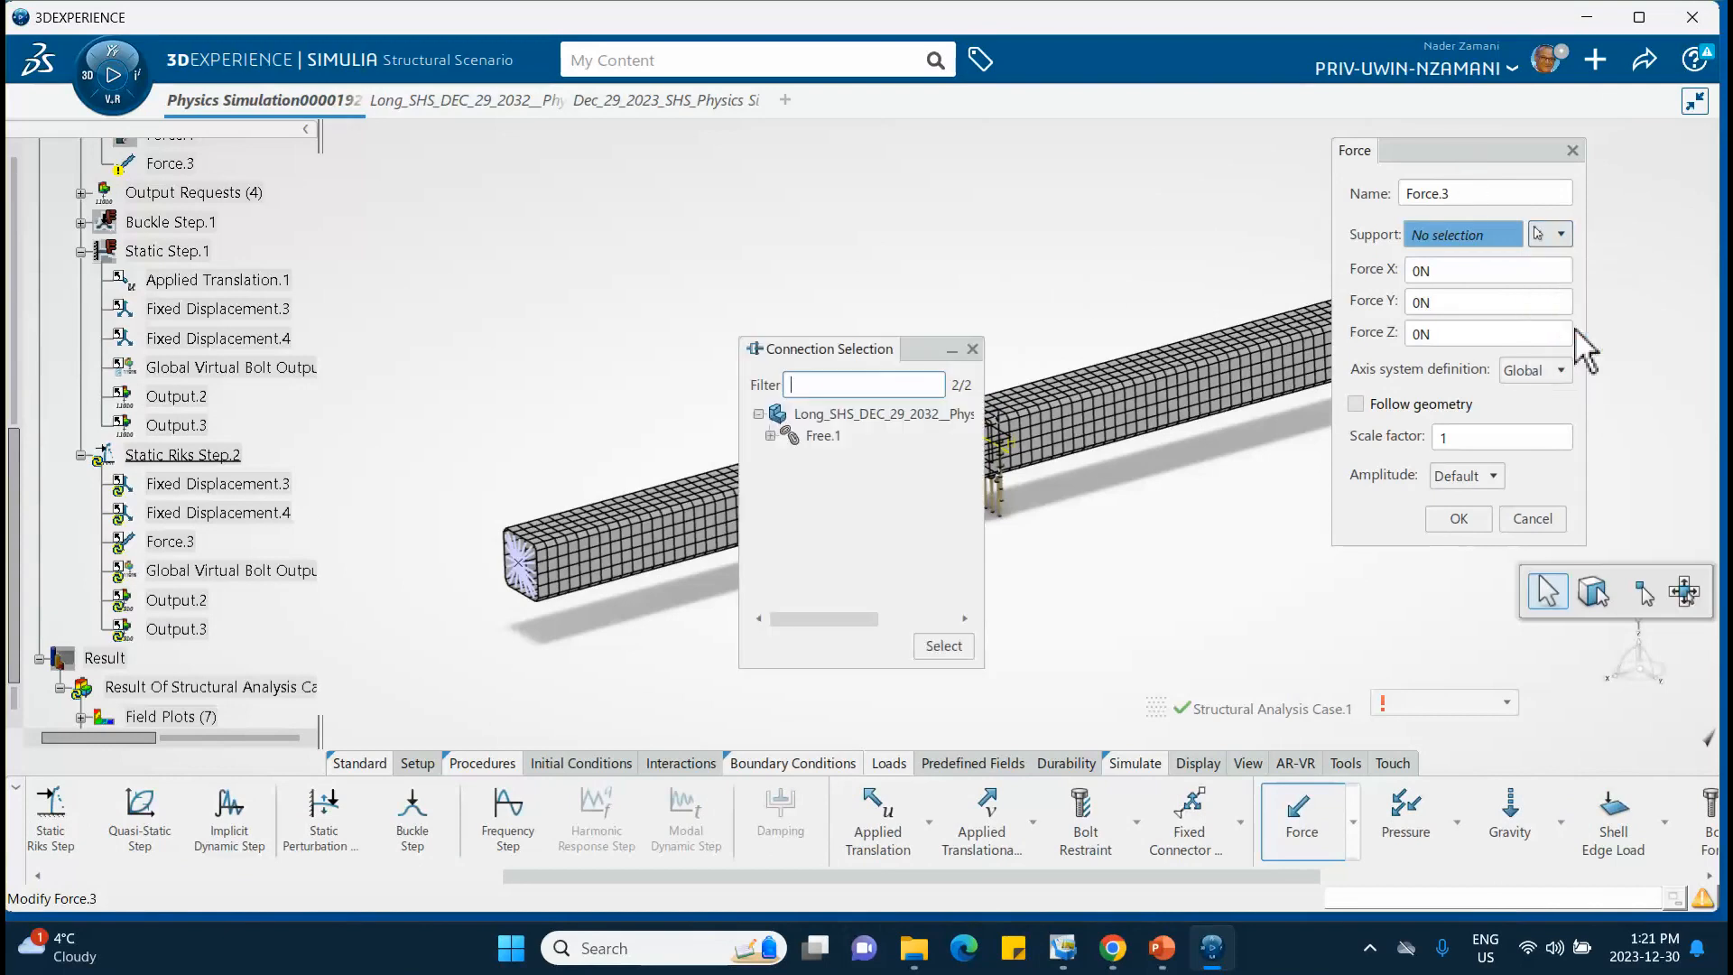
click(770, 436)
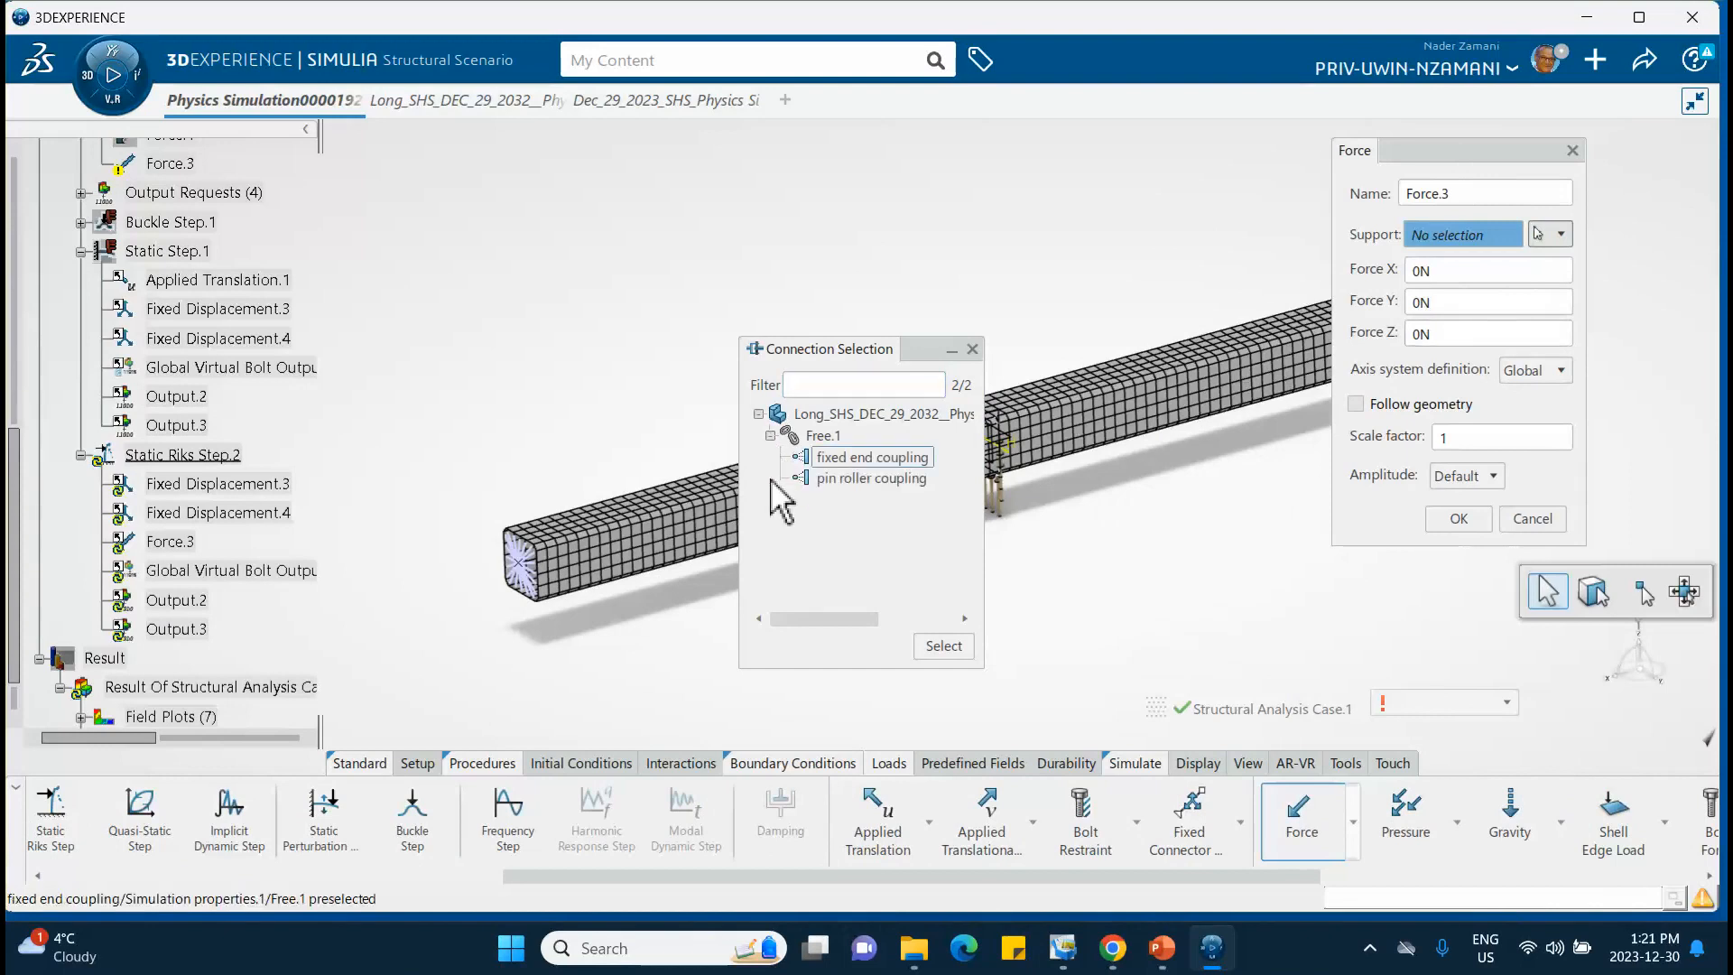
click(862, 480)
click(943, 646)
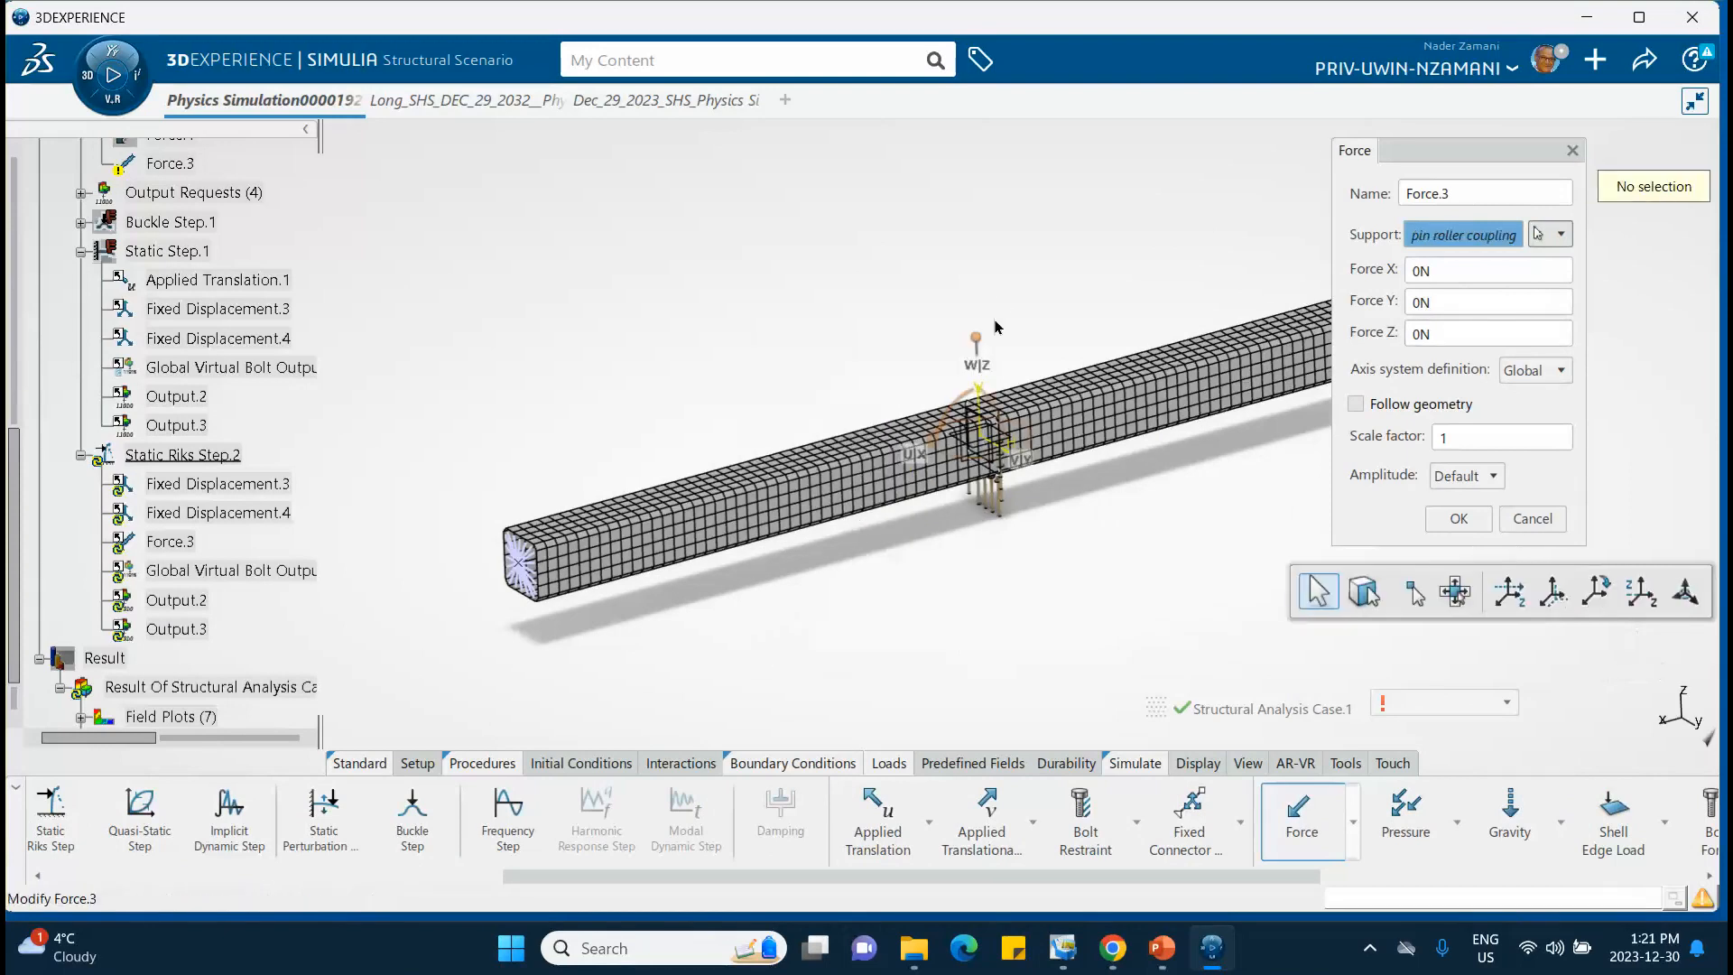
Step: Set Force X of the new force to 1.5e6 N and accept the load
middle_drag(956, 348, 1169, 374)
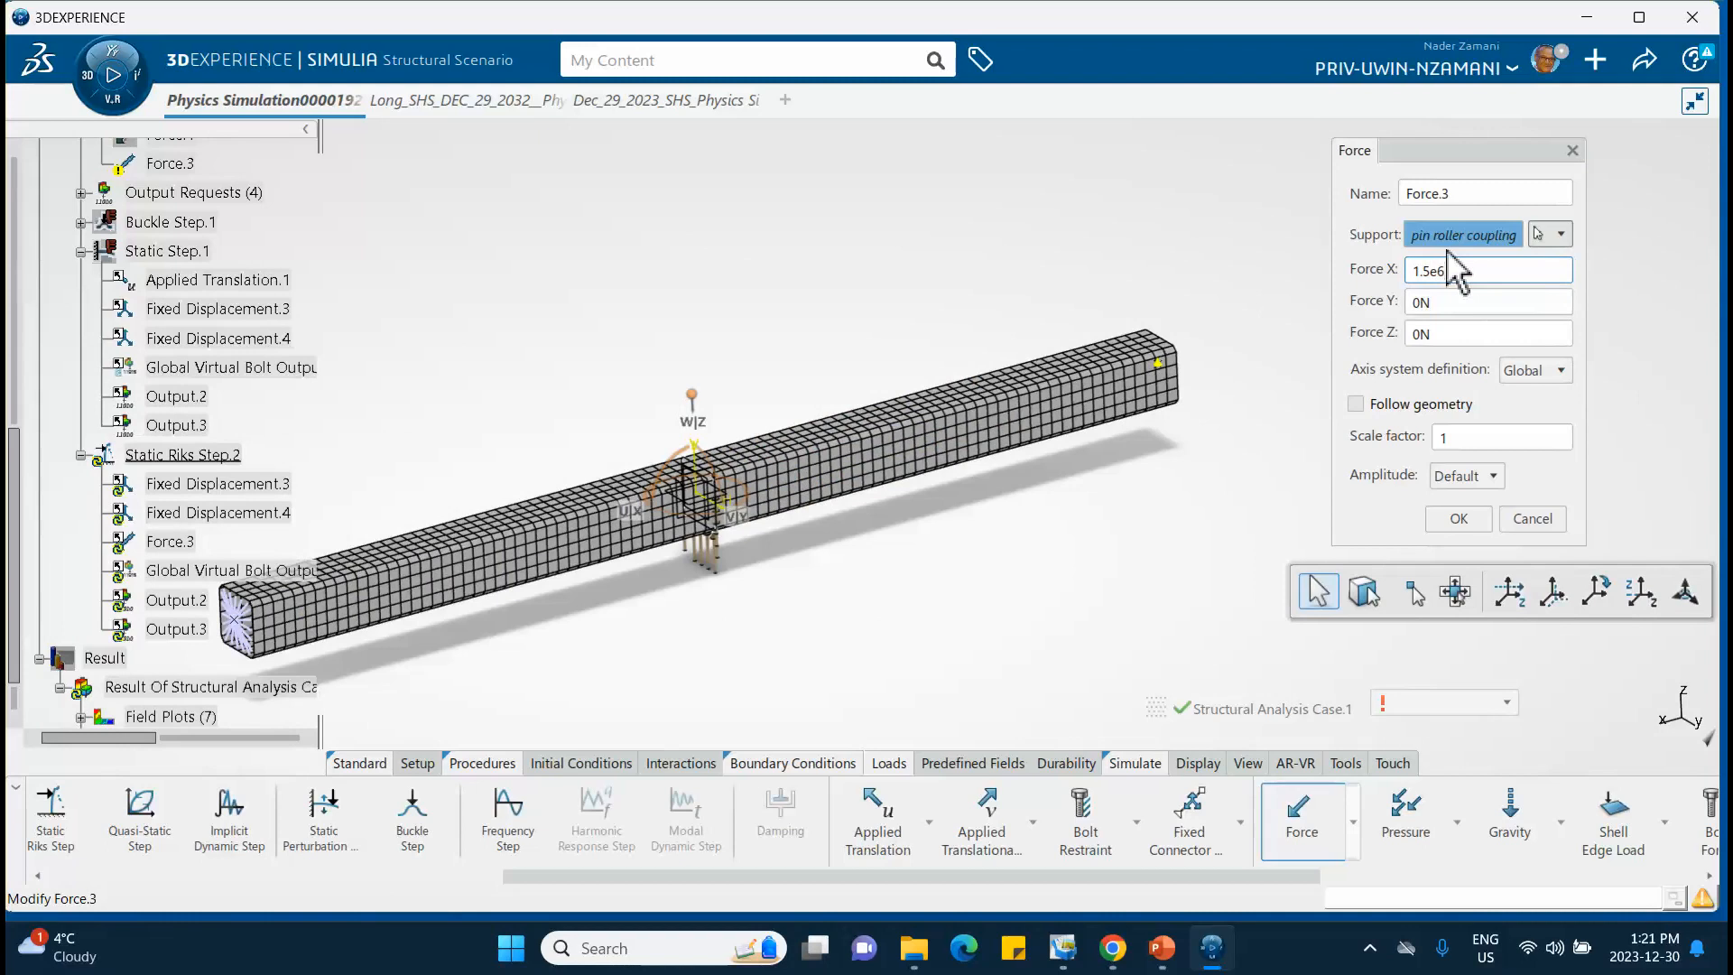
key(Return)
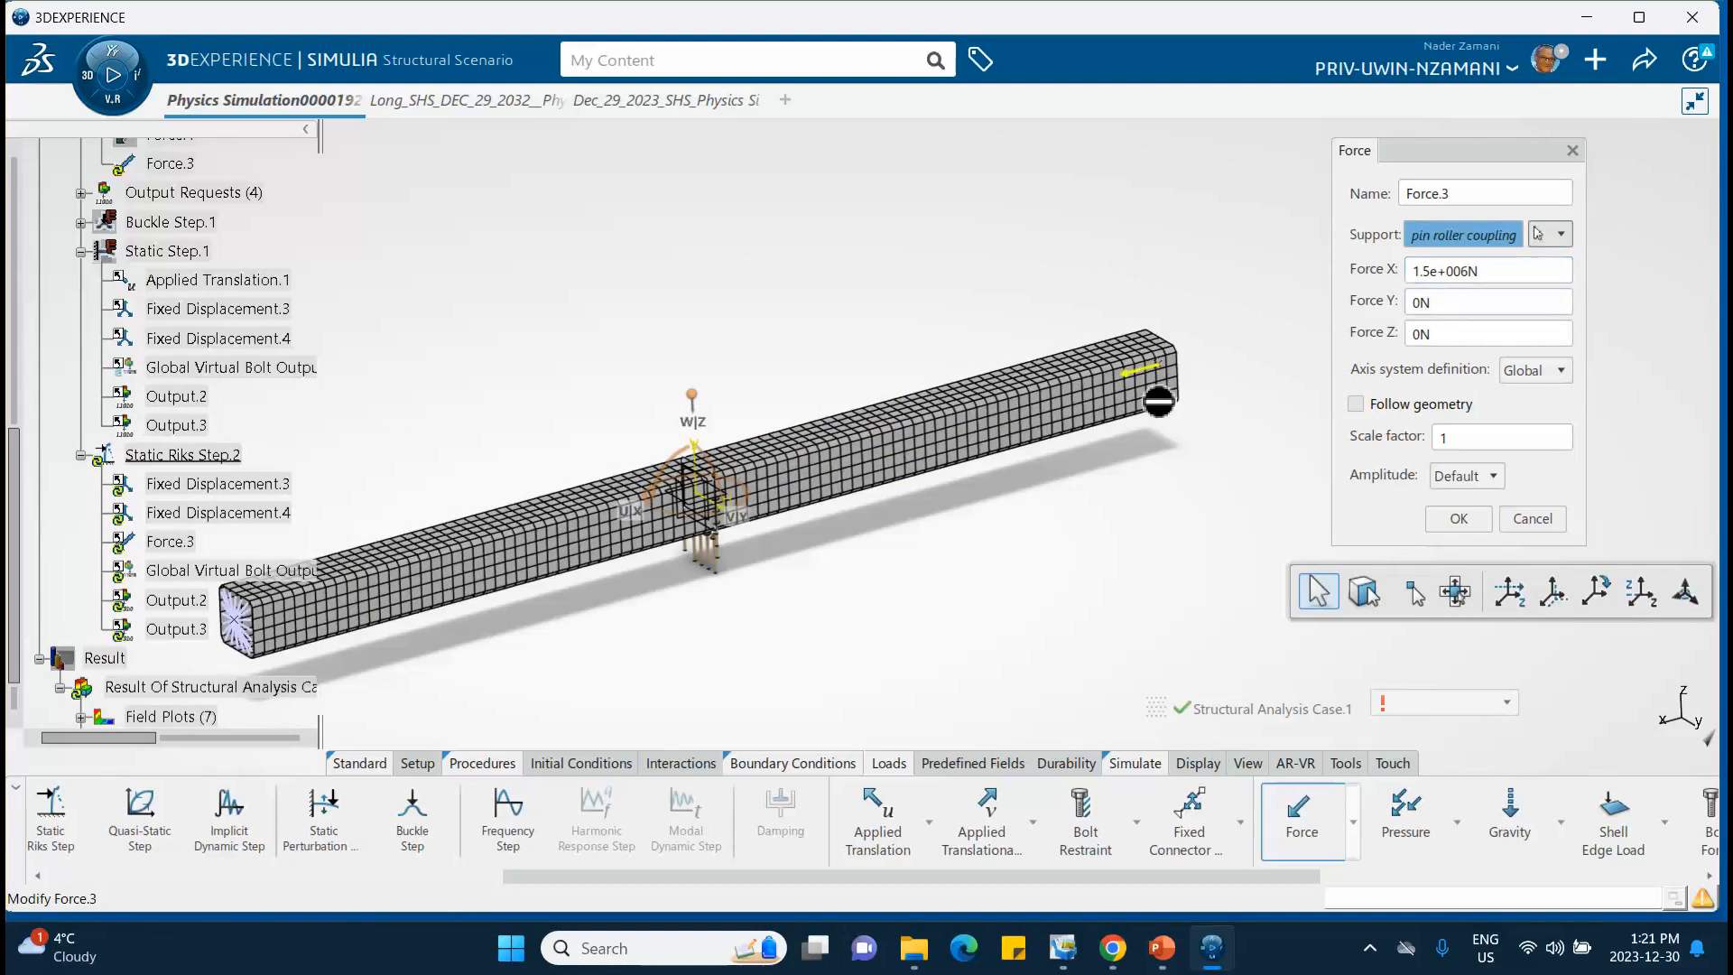
click(1455, 519)
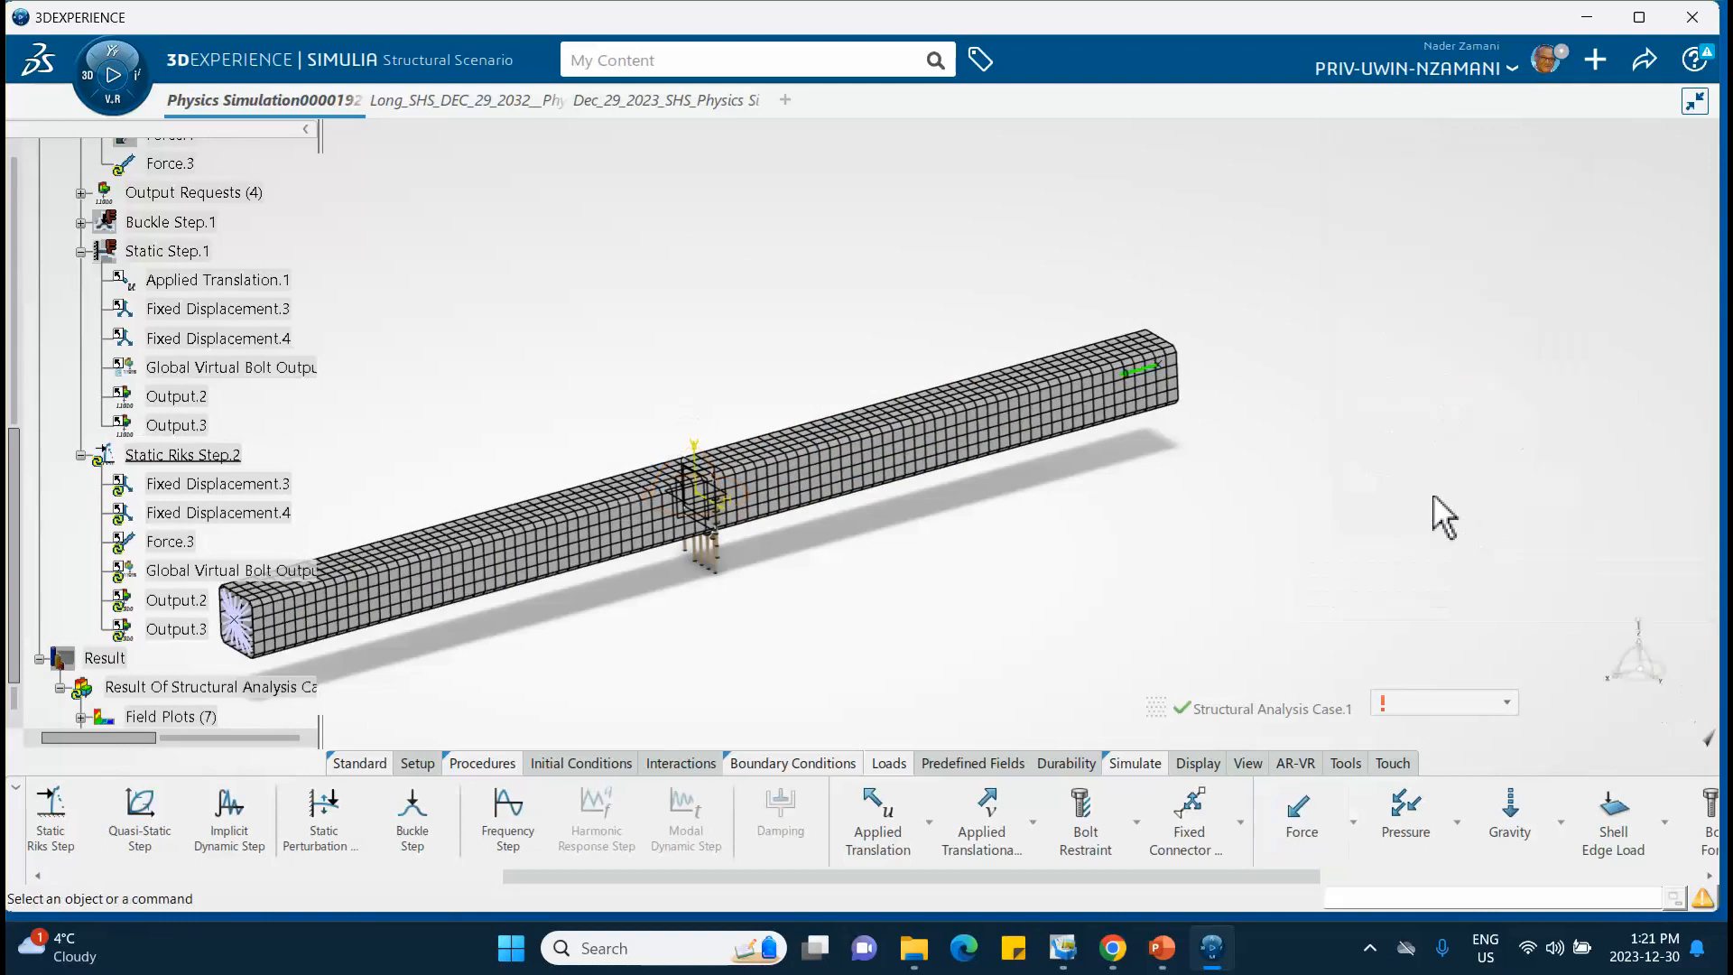
Step: Review in the tree and the Feature Manager which loads, restraints and output requests are active in each analysis step
scroll(126, 456, down, 3)
scroll(158, 397, up, 3)
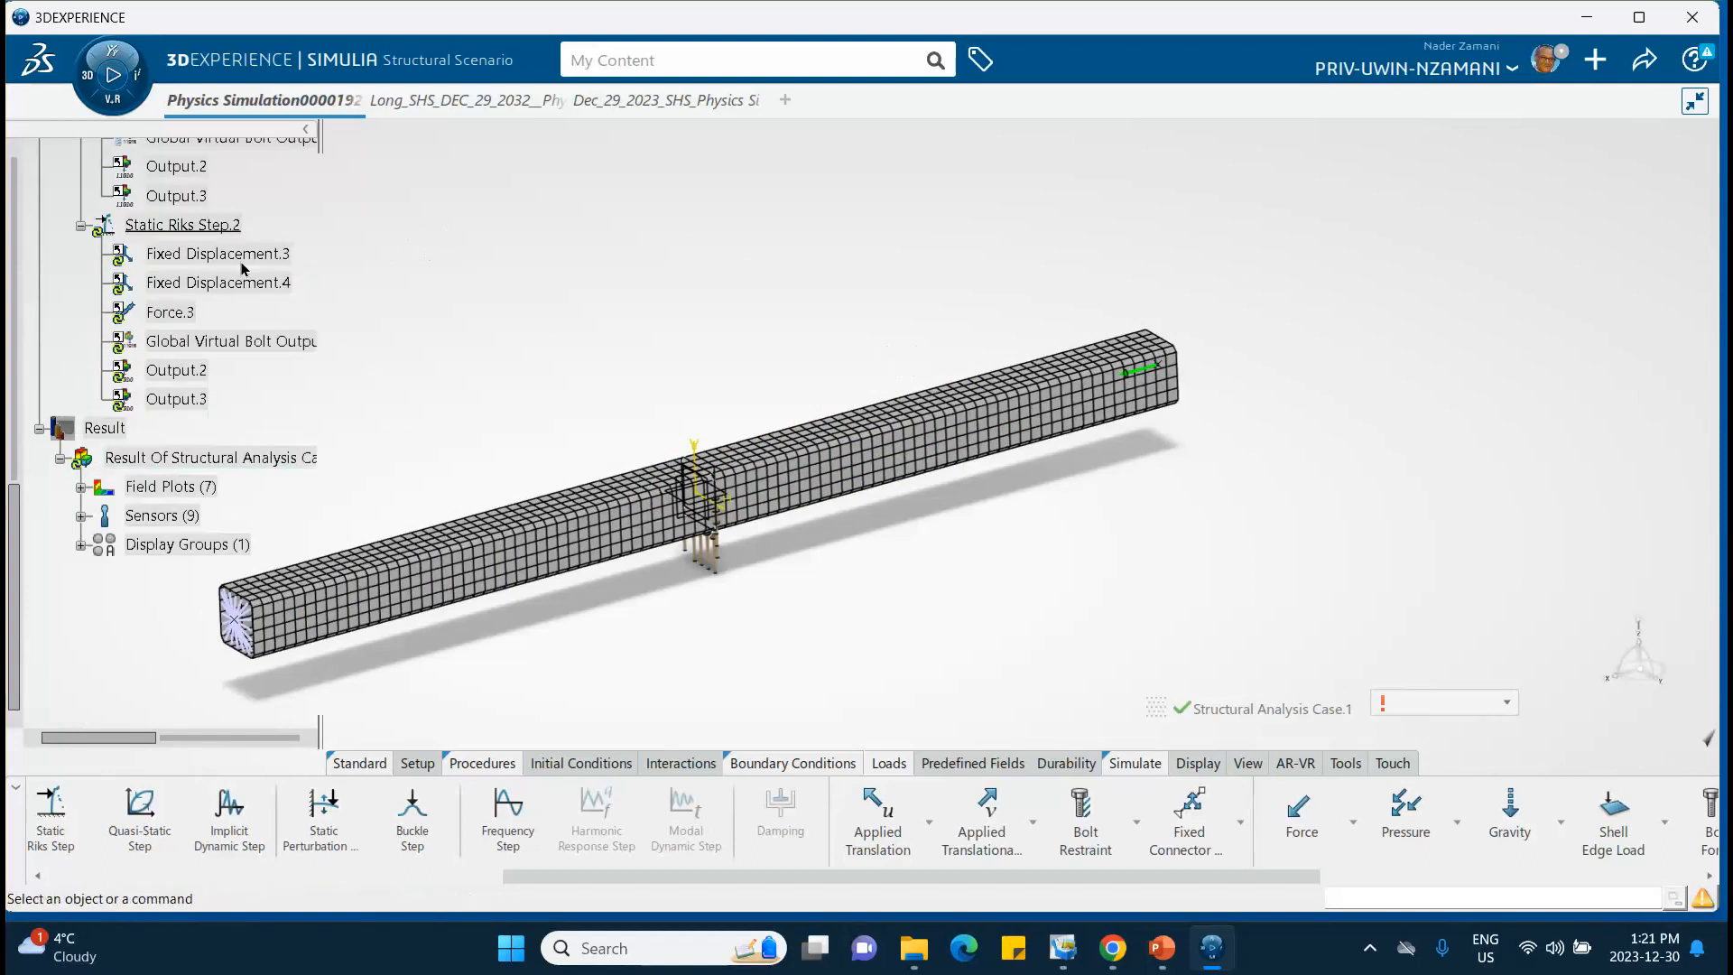
scroll(216, 252, up, 3)
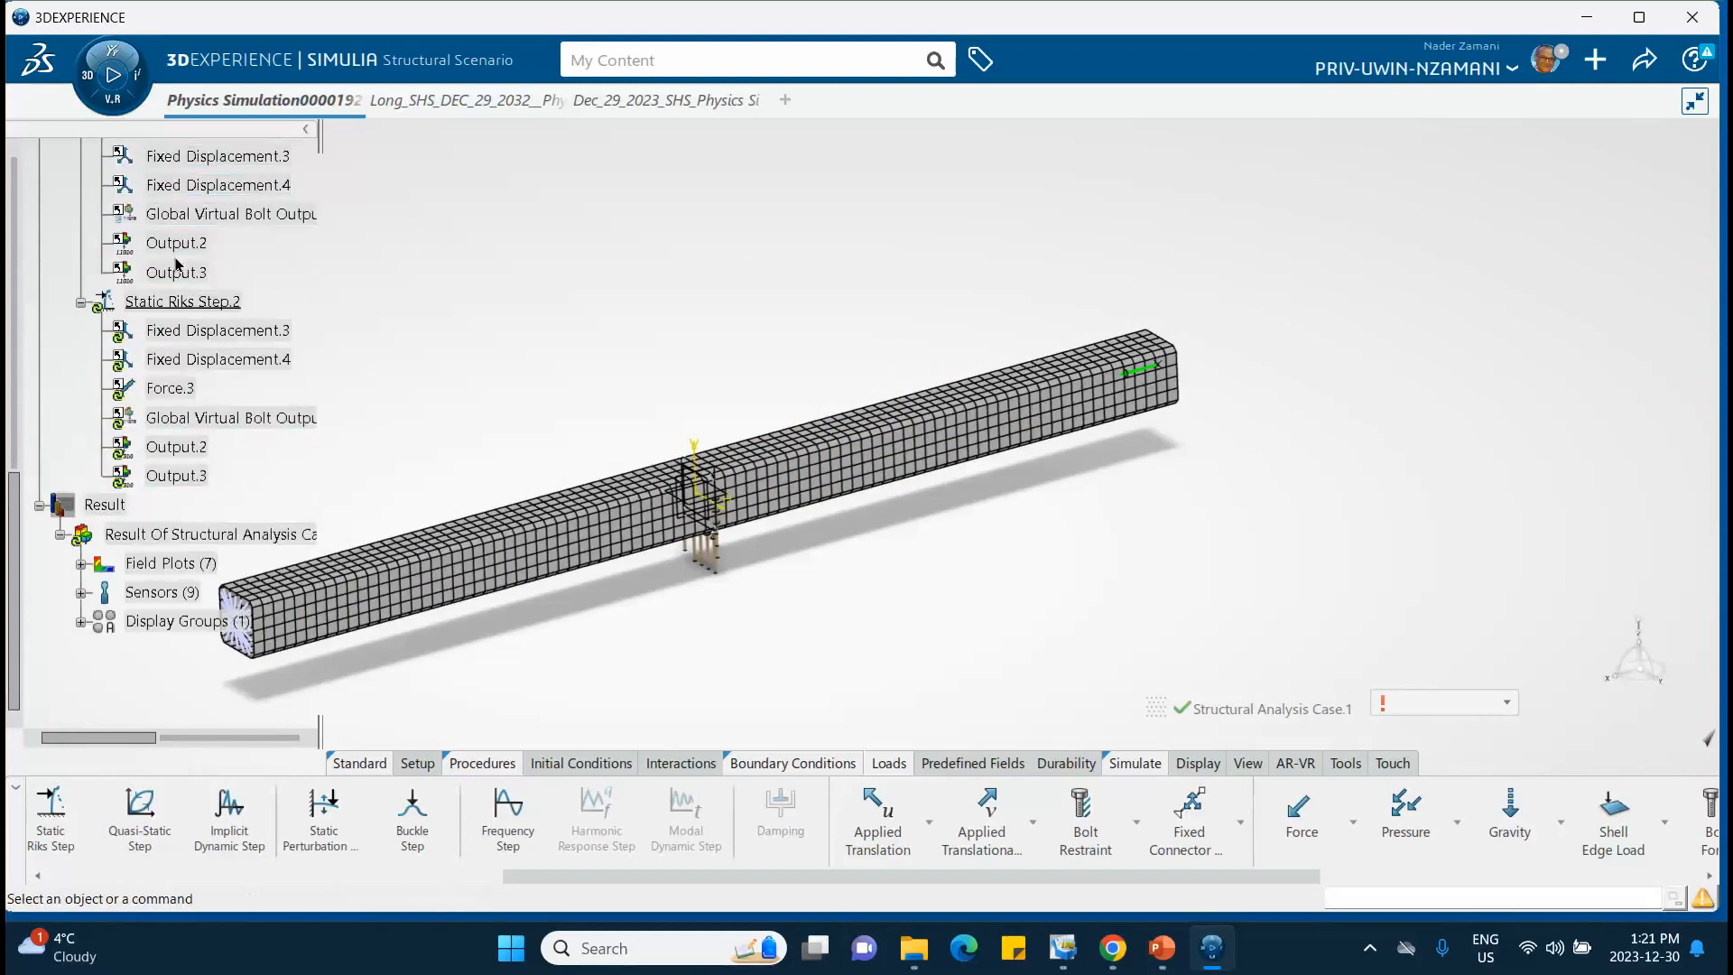
scroll(176, 254, up, 3)
scroll(217, 307, down, 3)
middle_drag(579, 349, 696, 322)
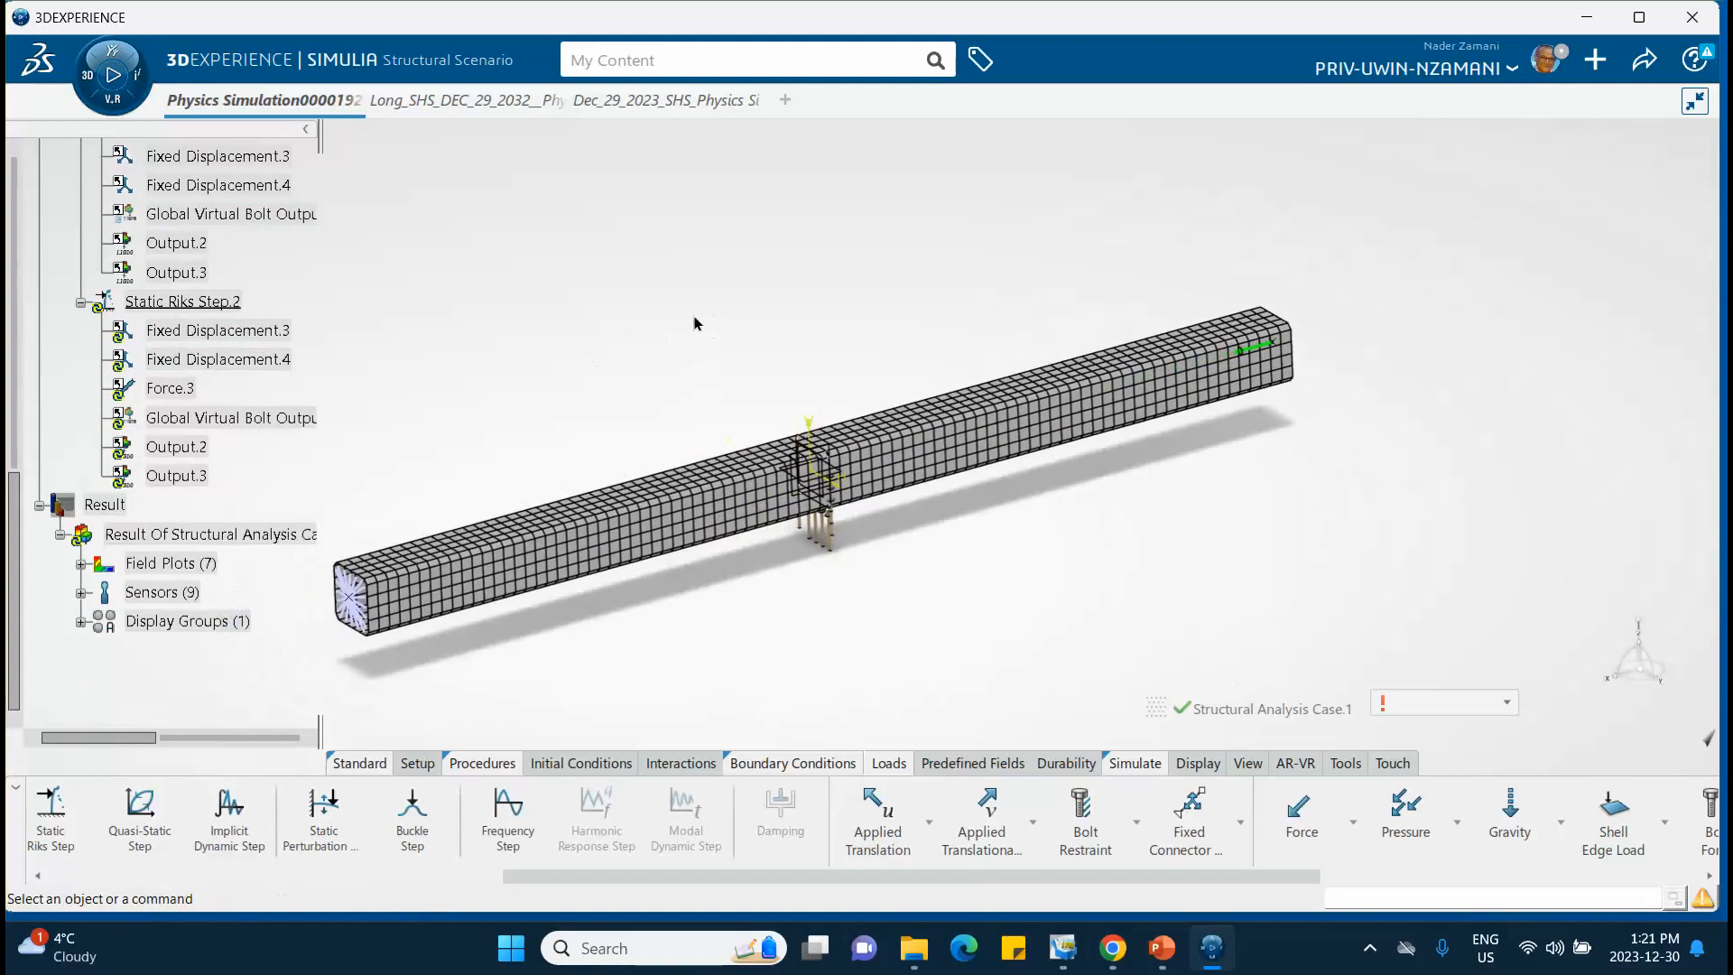
right_click(649, 273)
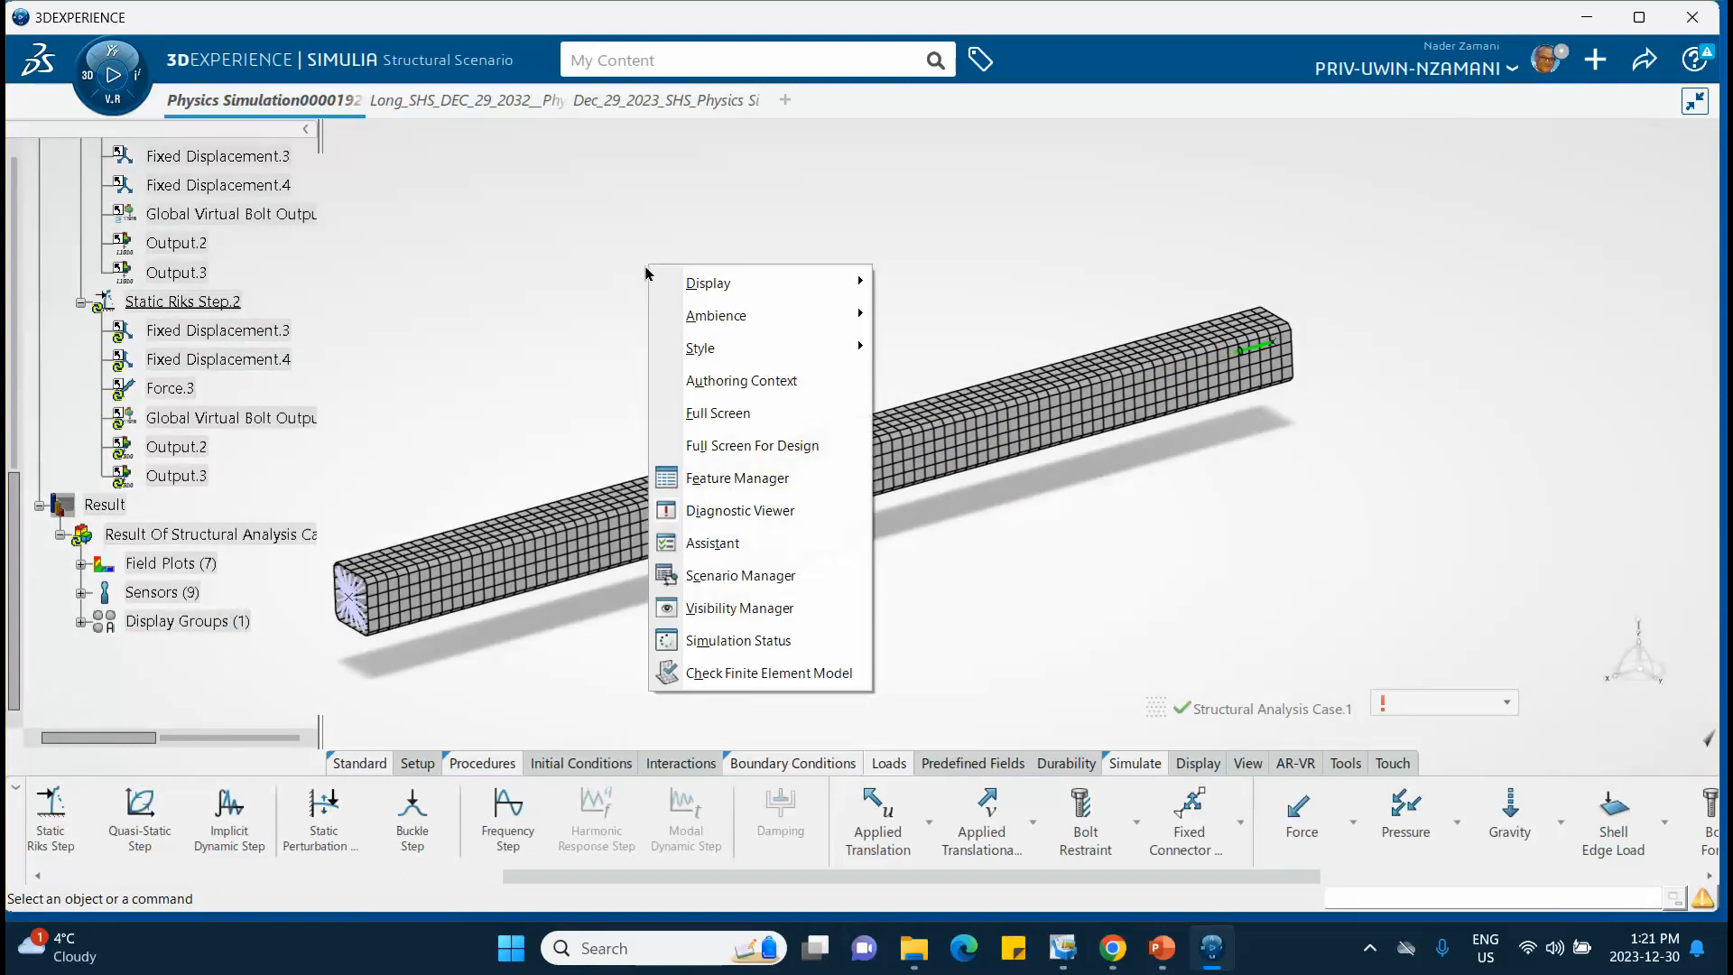
click(709, 478)
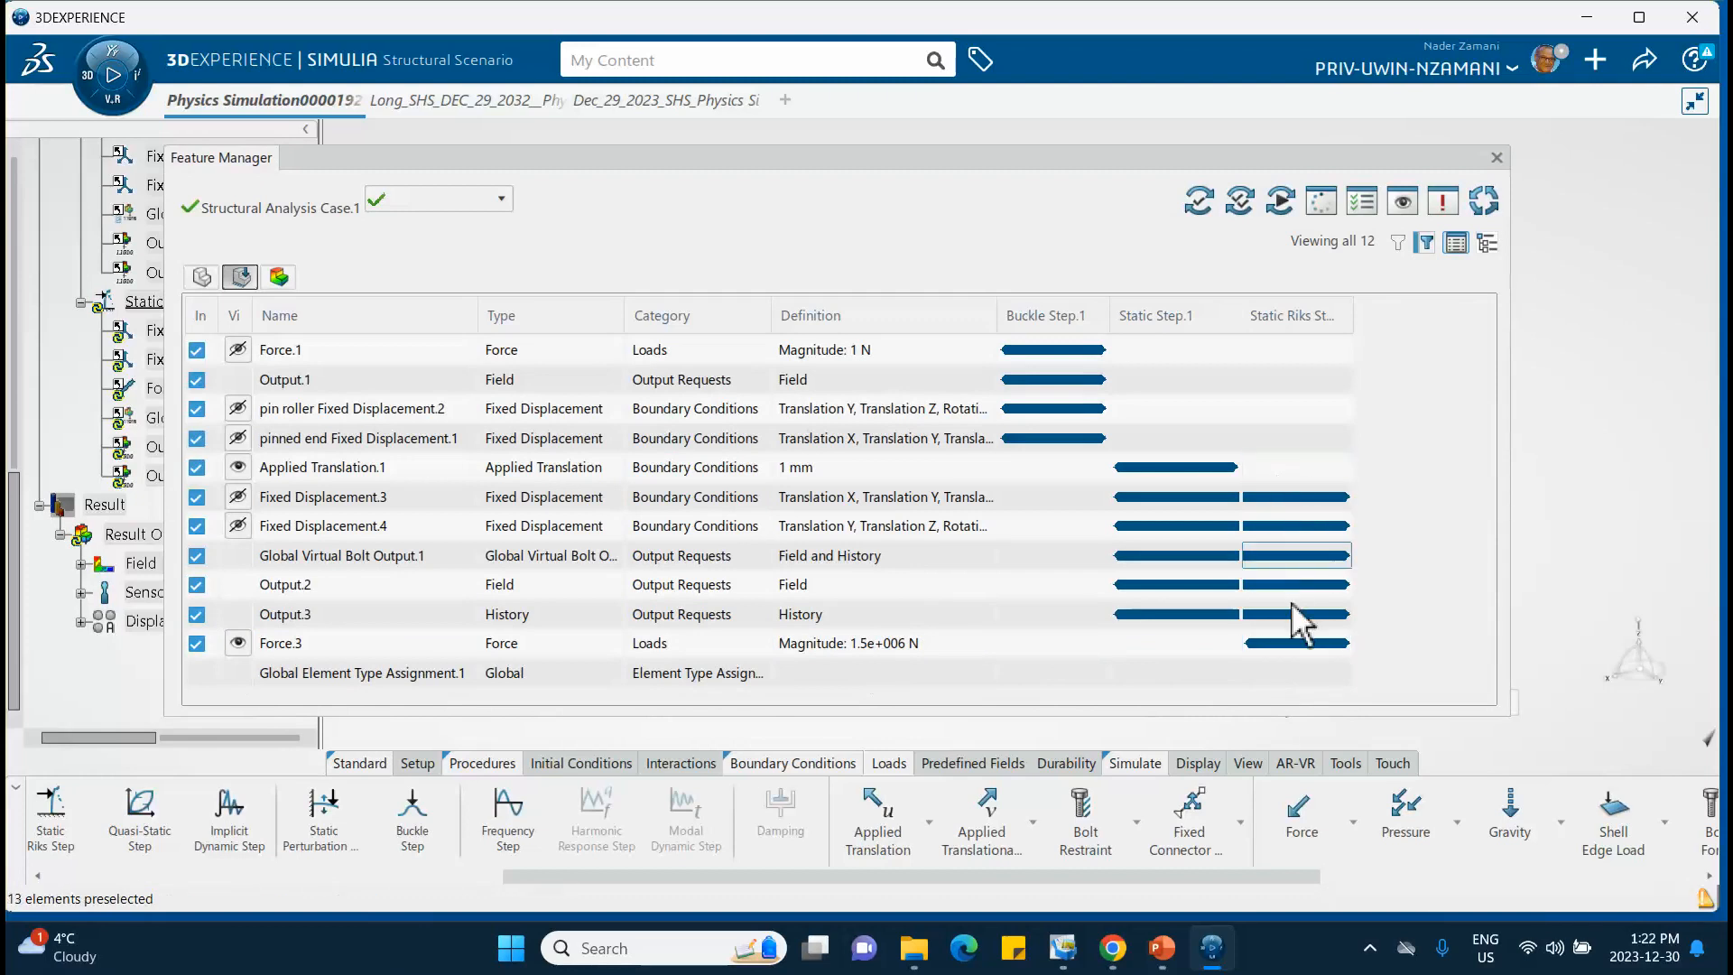
click(1496, 157)
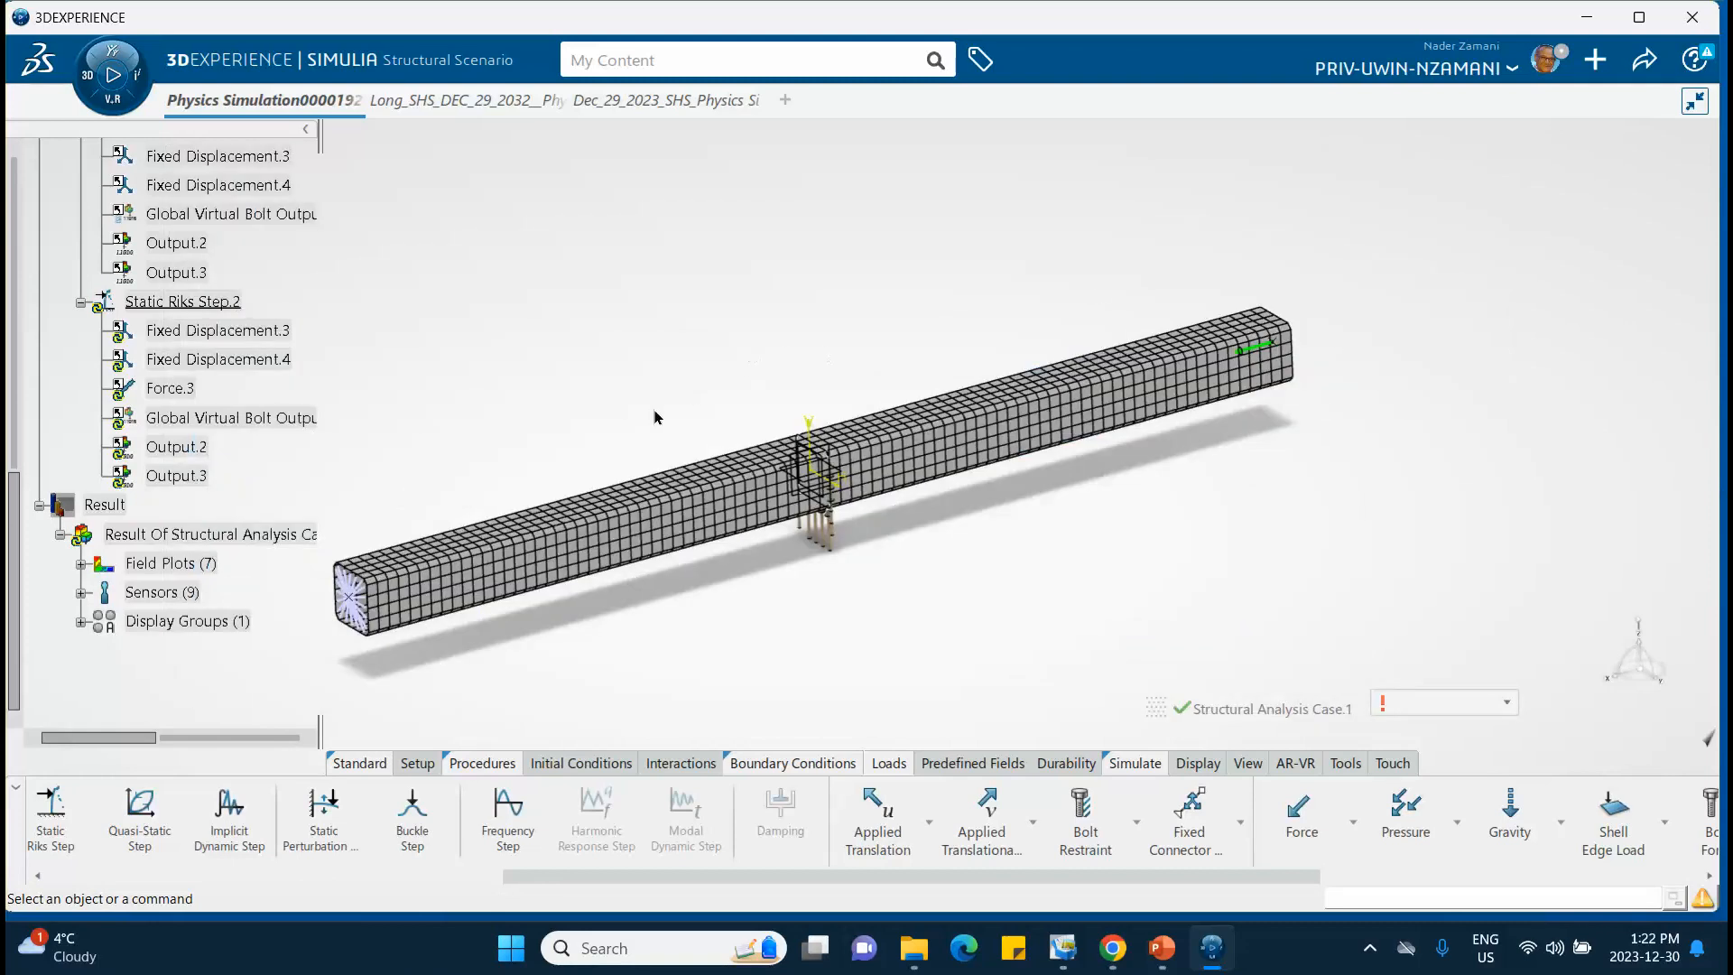
Step: Save the simulation and run the model and scenario checks
click(1644, 59)
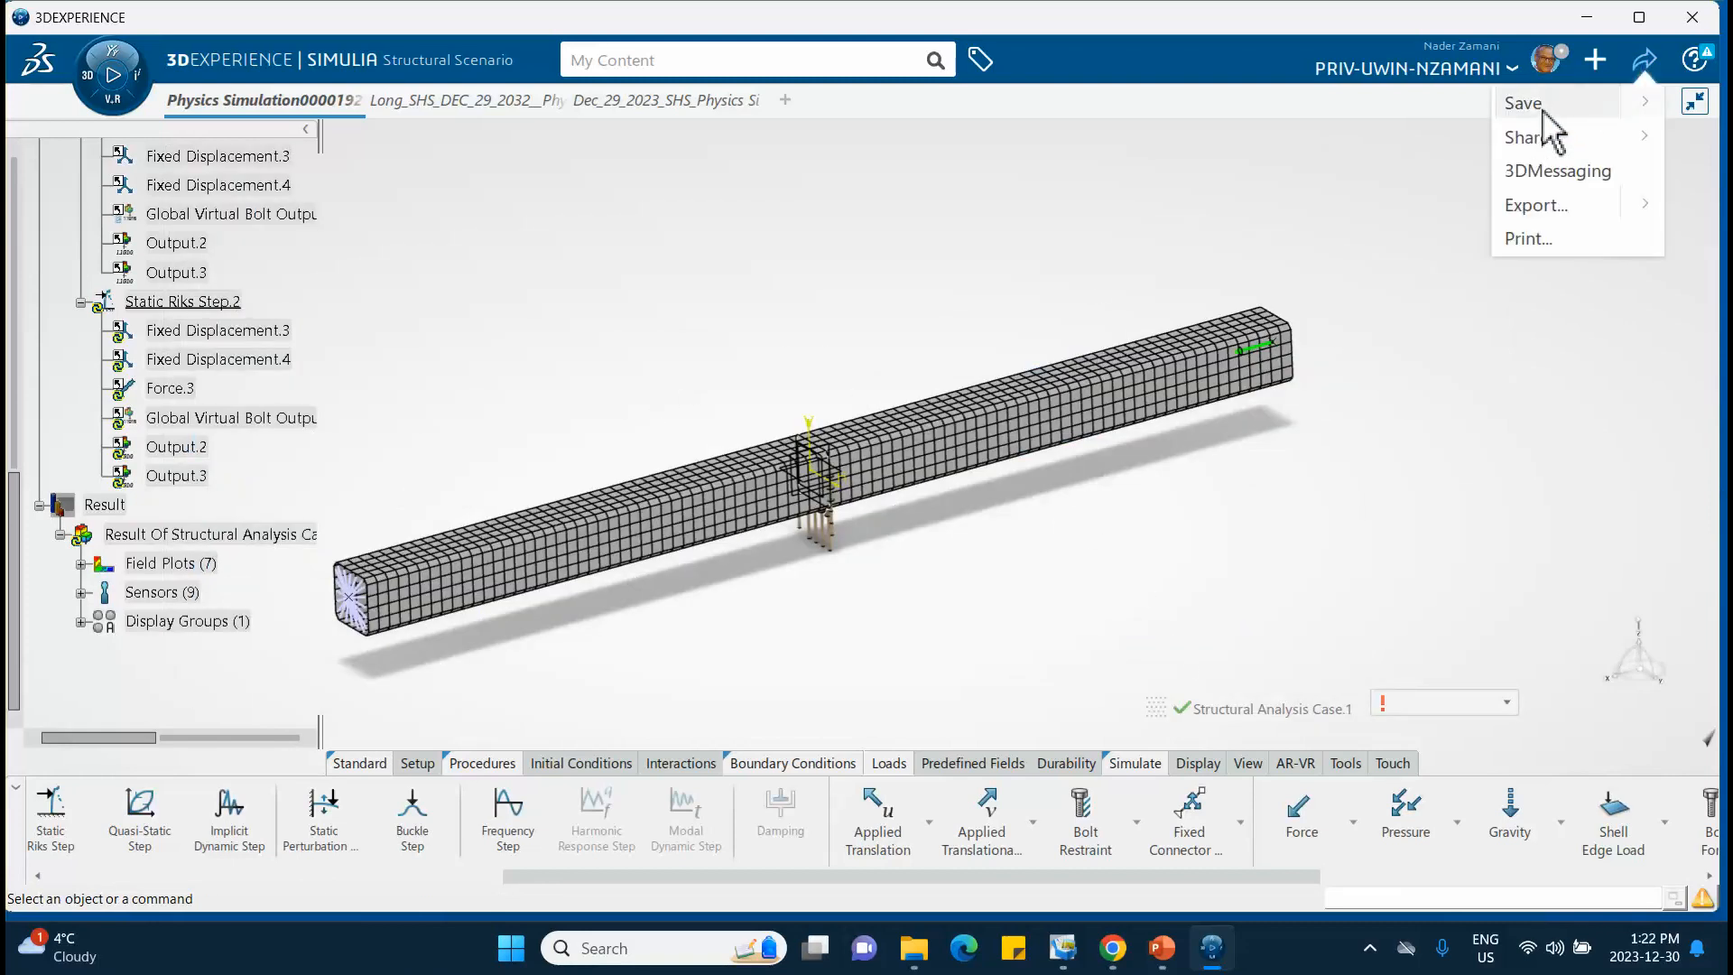
click(1530, 103)
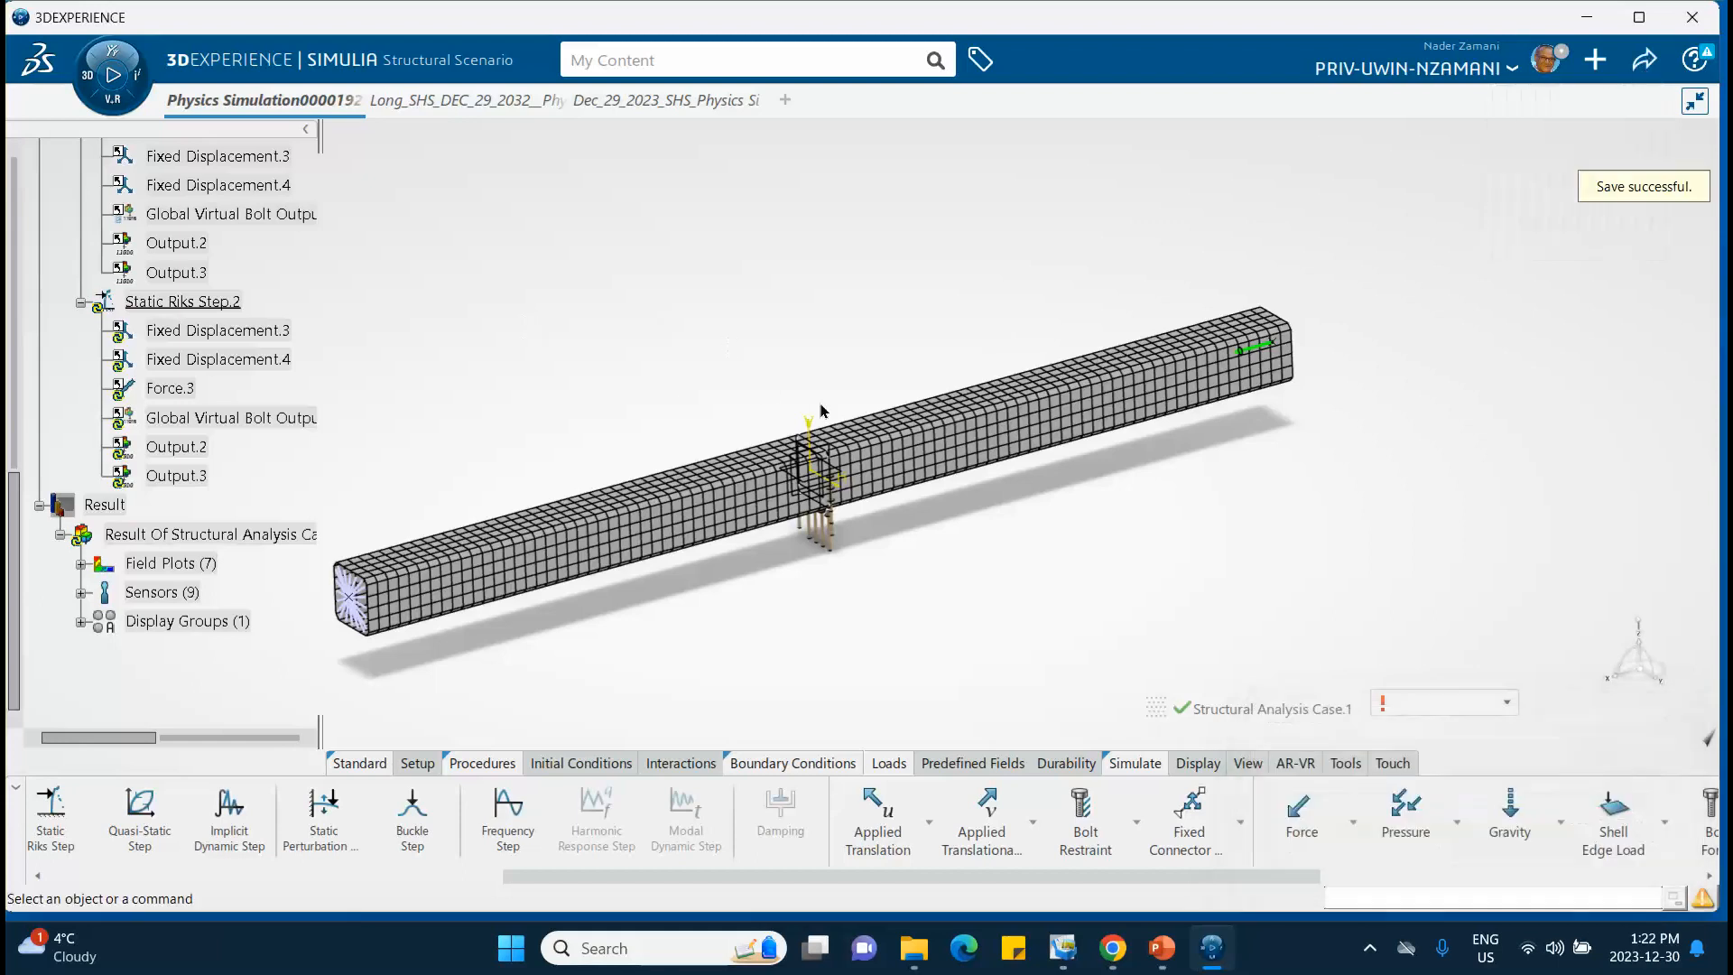
click(1139, 764)
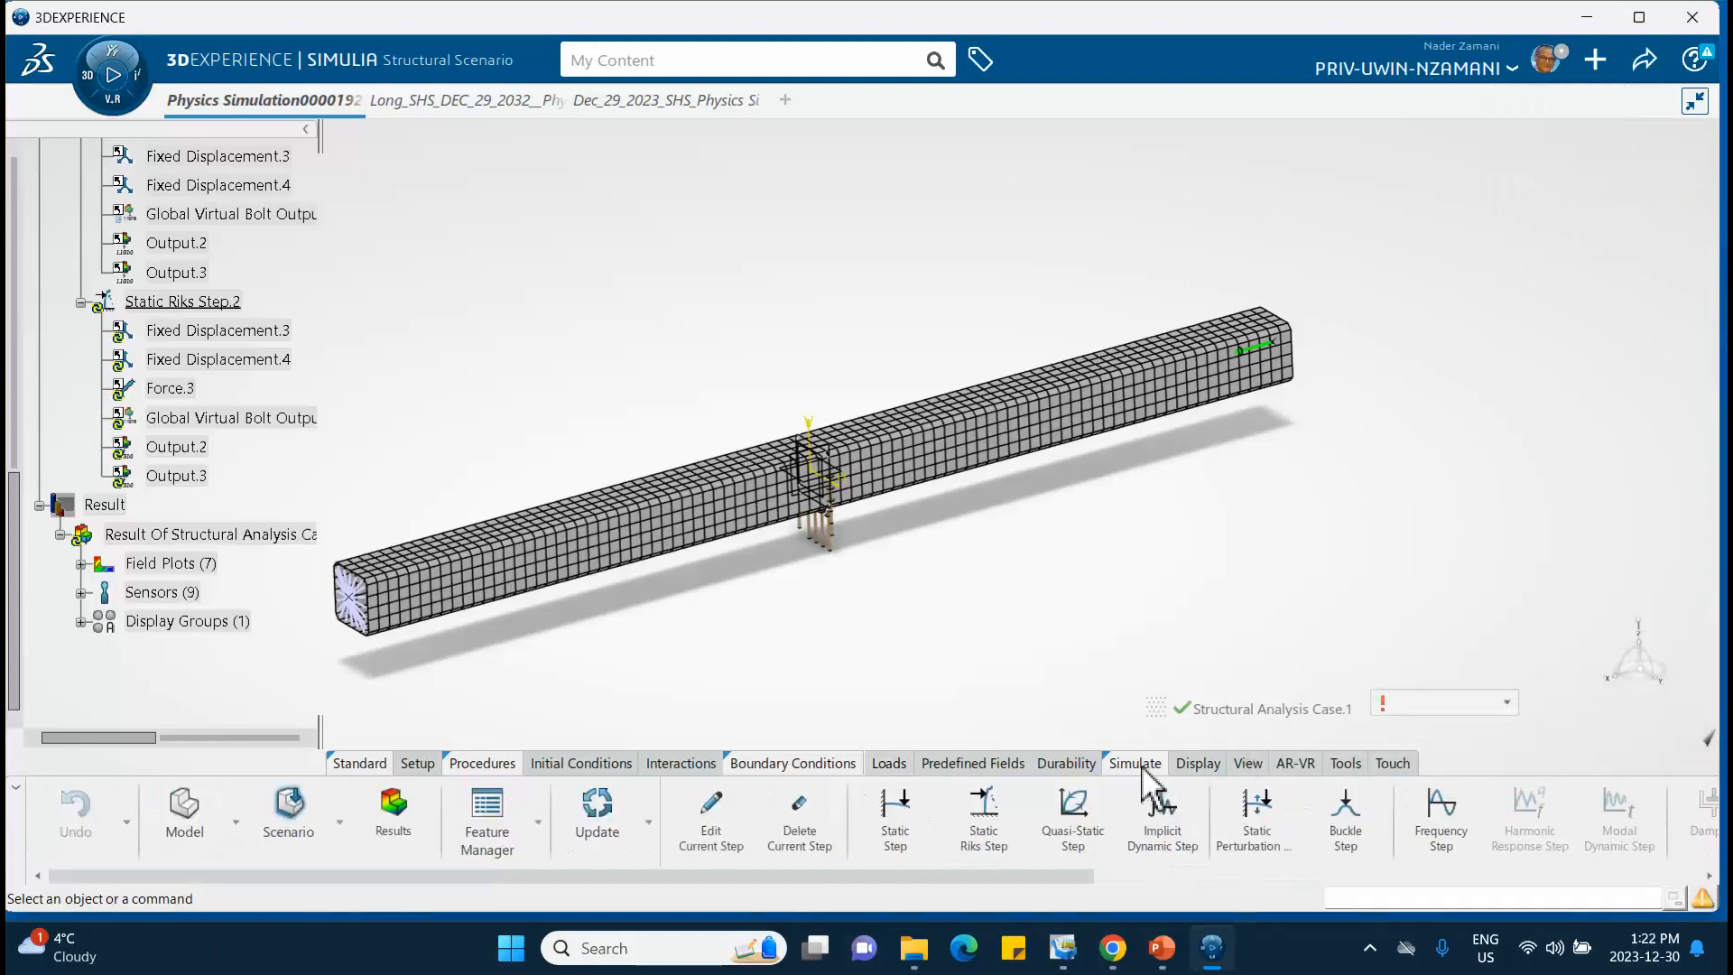
drag(767, 881, 1238, 920)
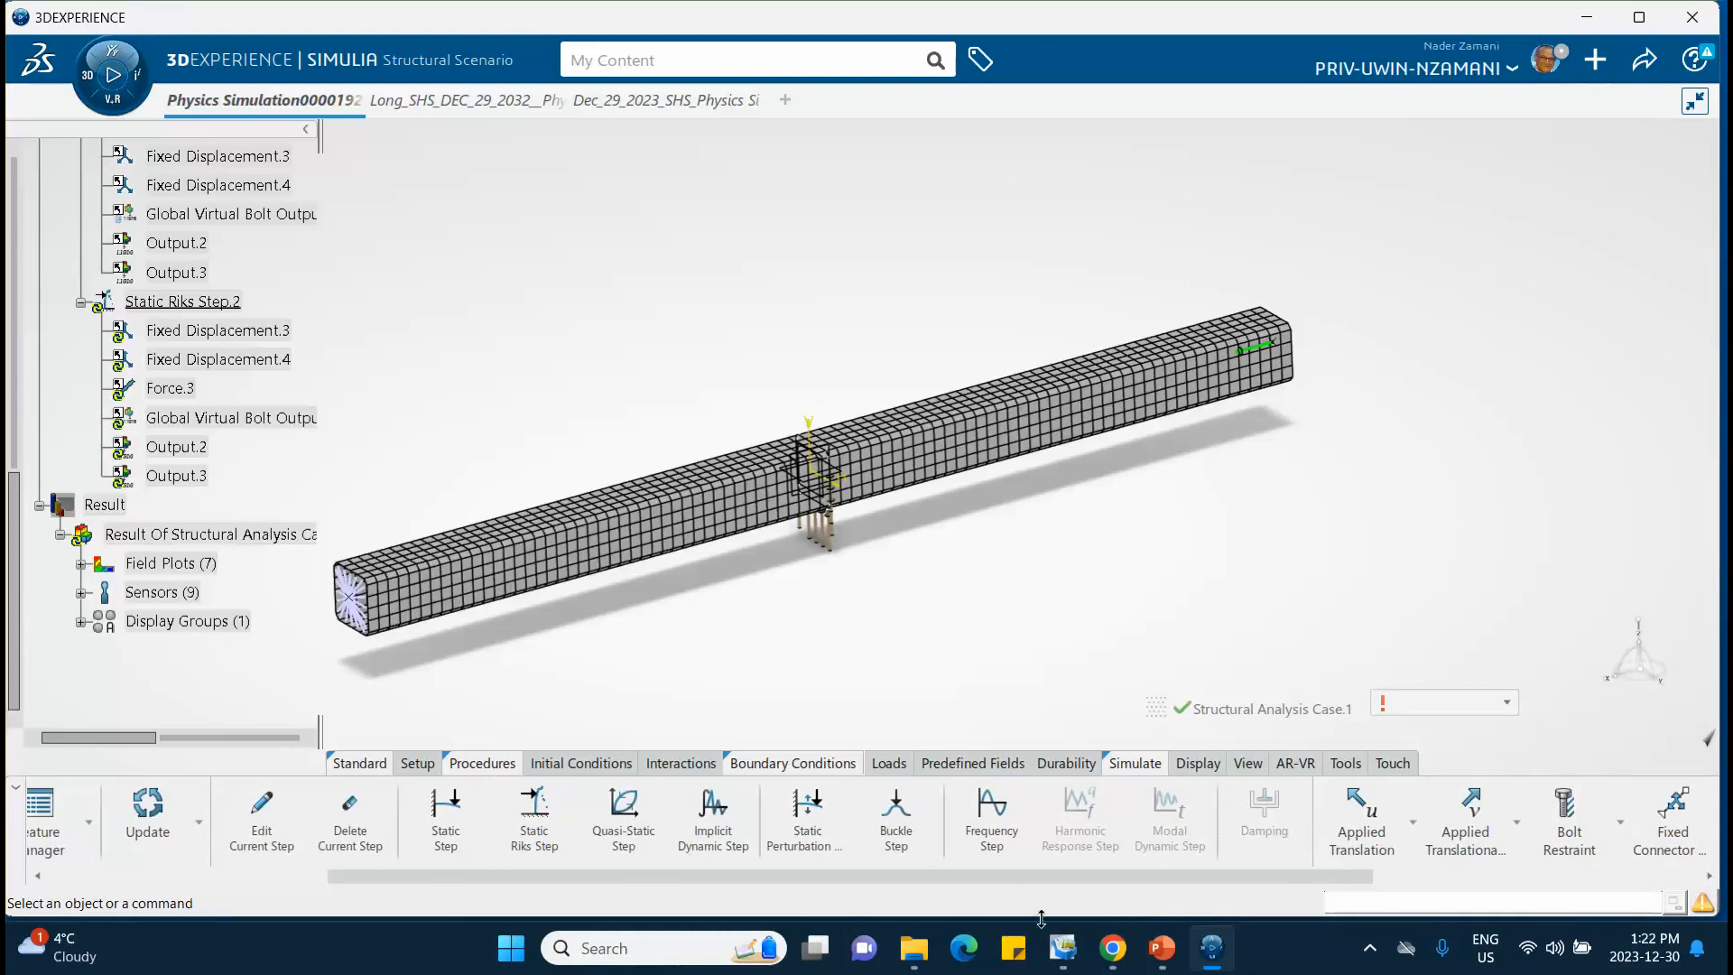
drag(1042, 918, 1423, 880)
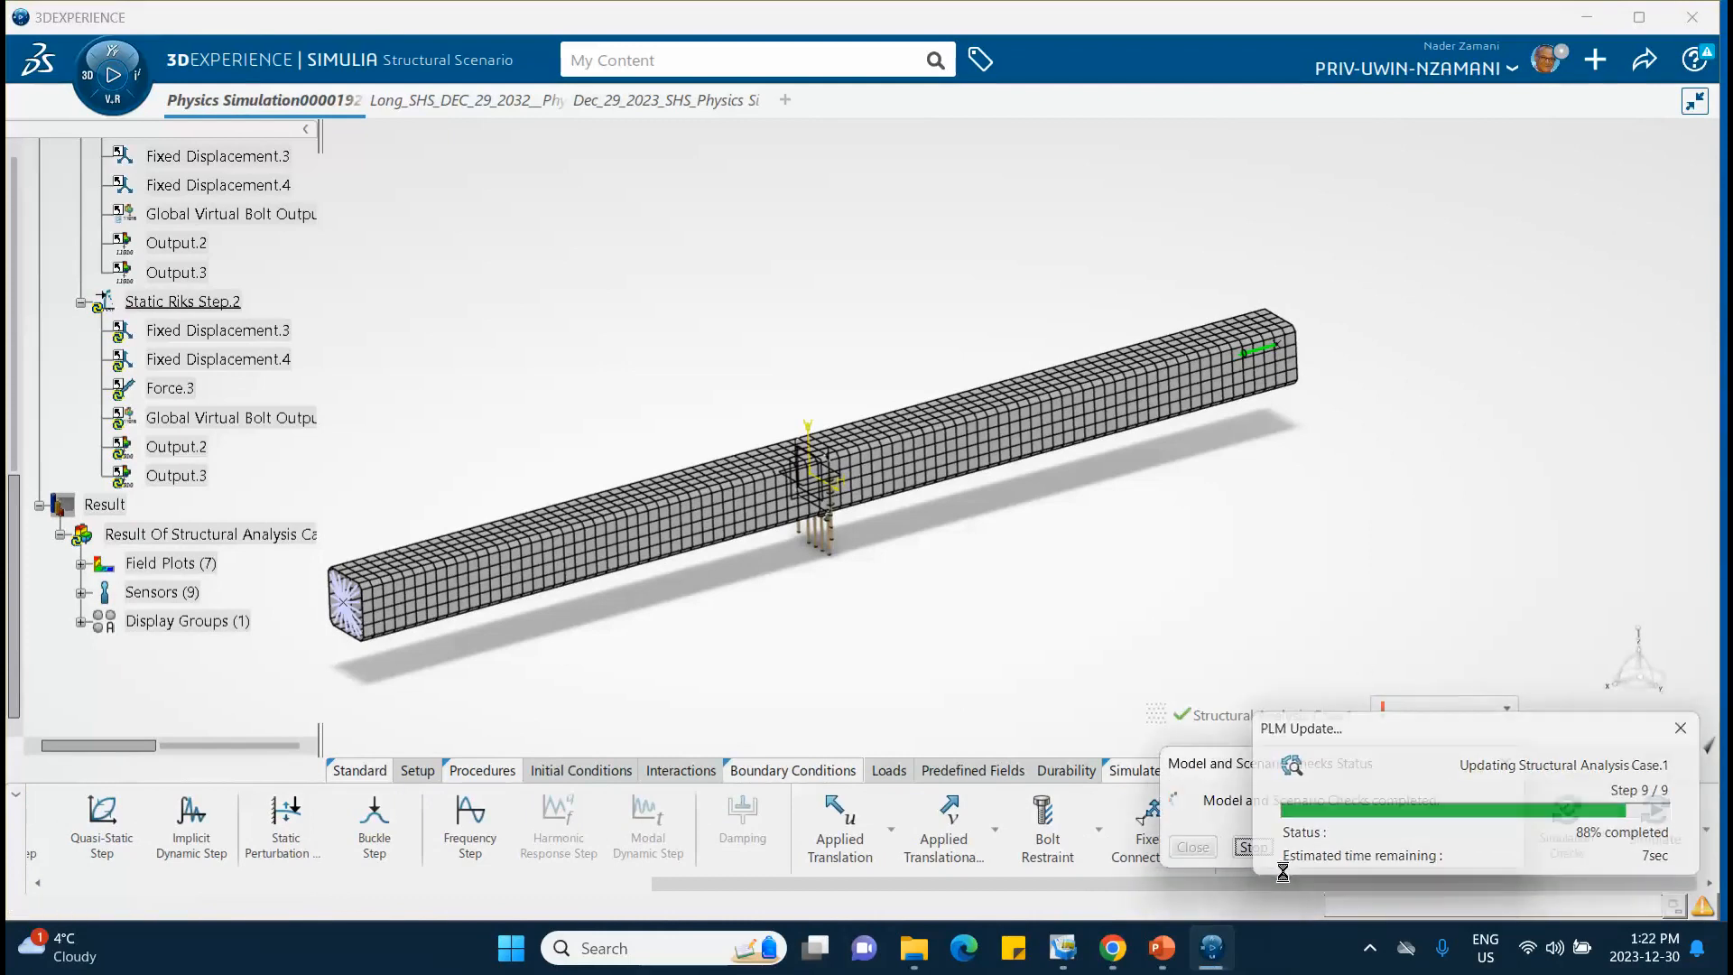
click(1191, 847)
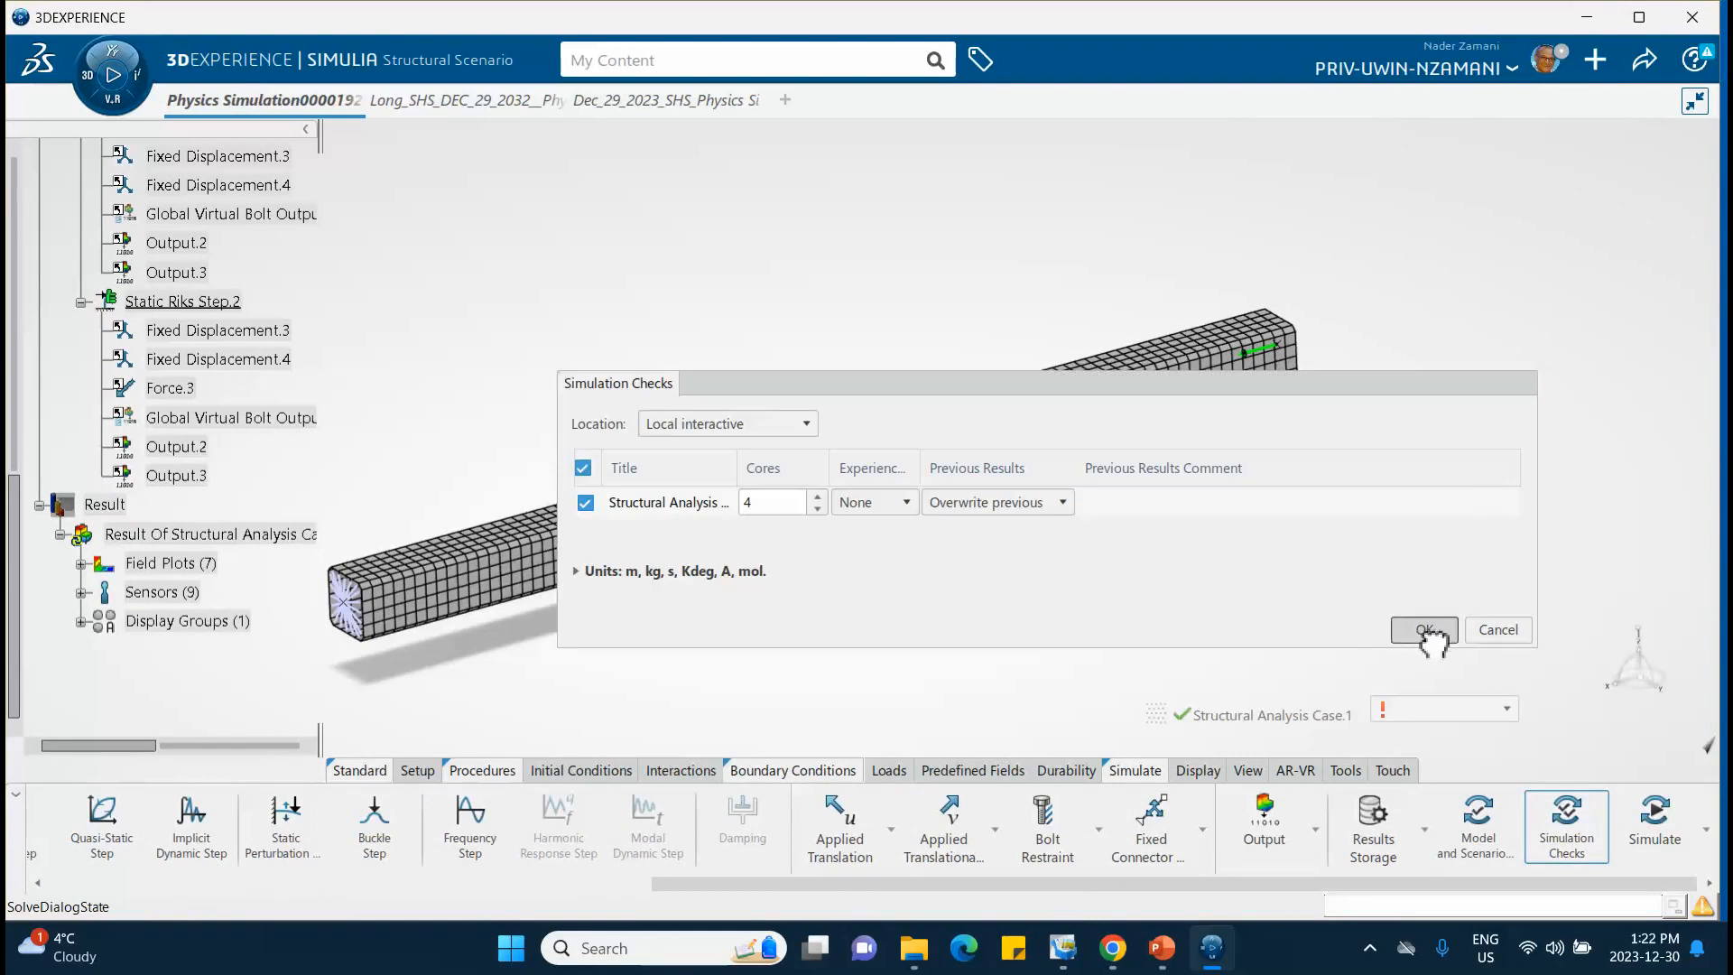
Step: Run the simulation checks and the full simulation of Structural Analysis Case.1 as local interactive on 4 cores, overwriting previous results
click(1426, 631)
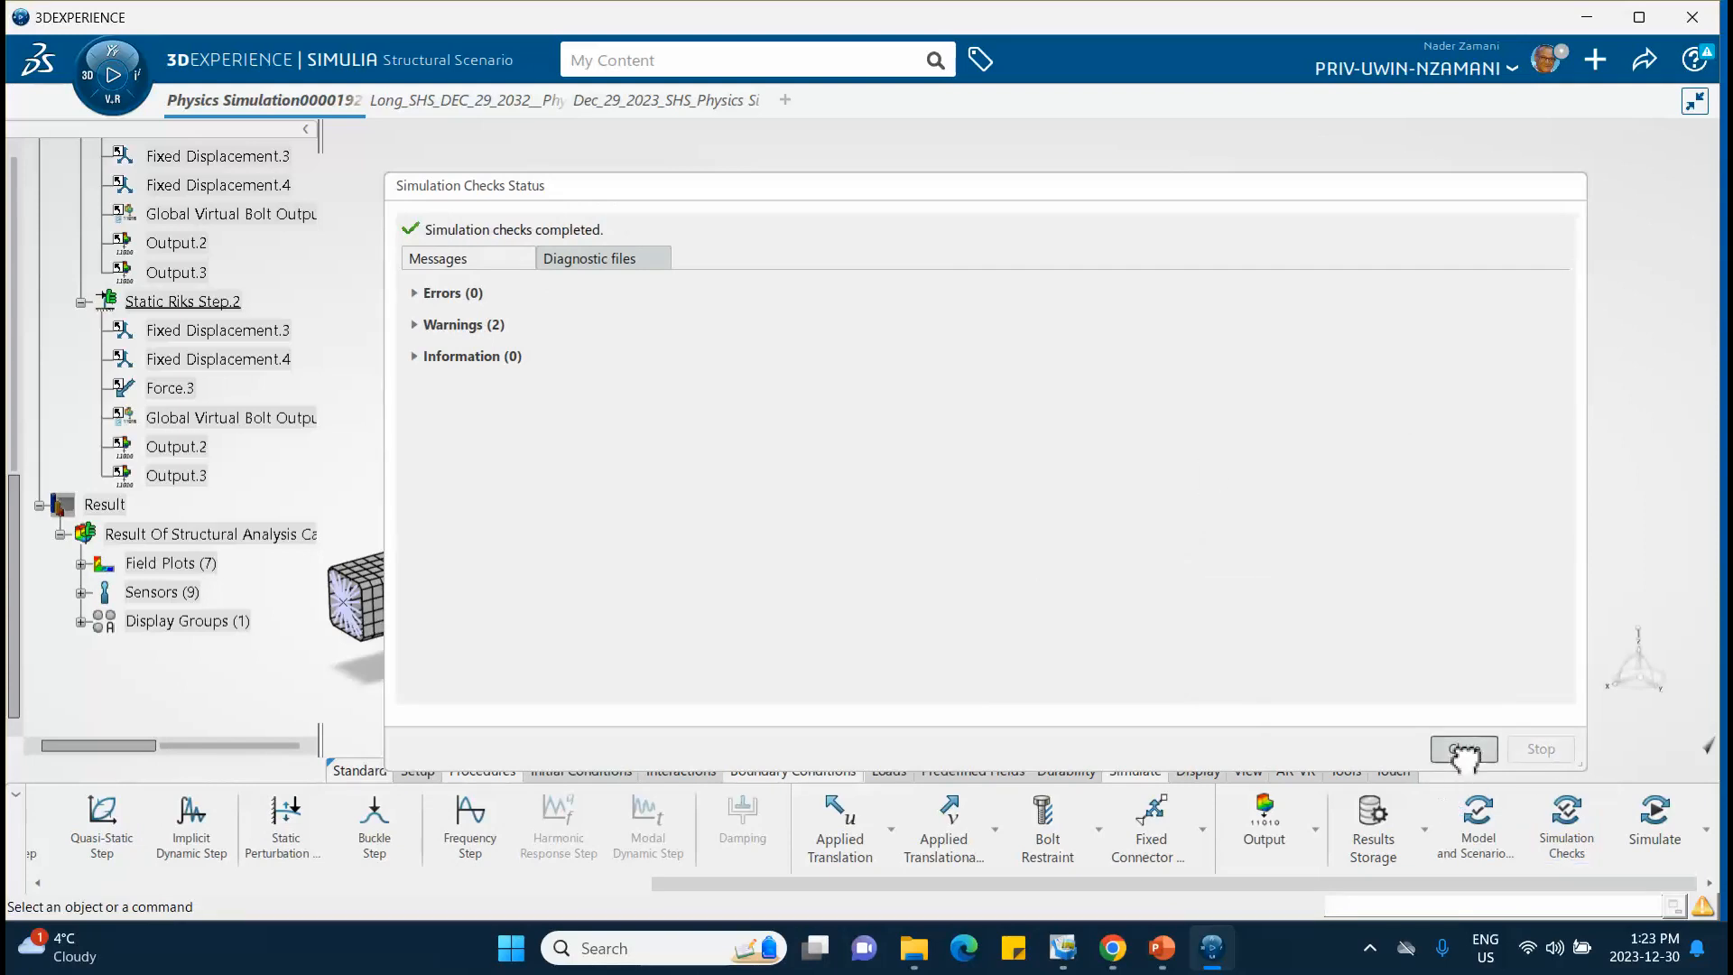
click(1464, 751)
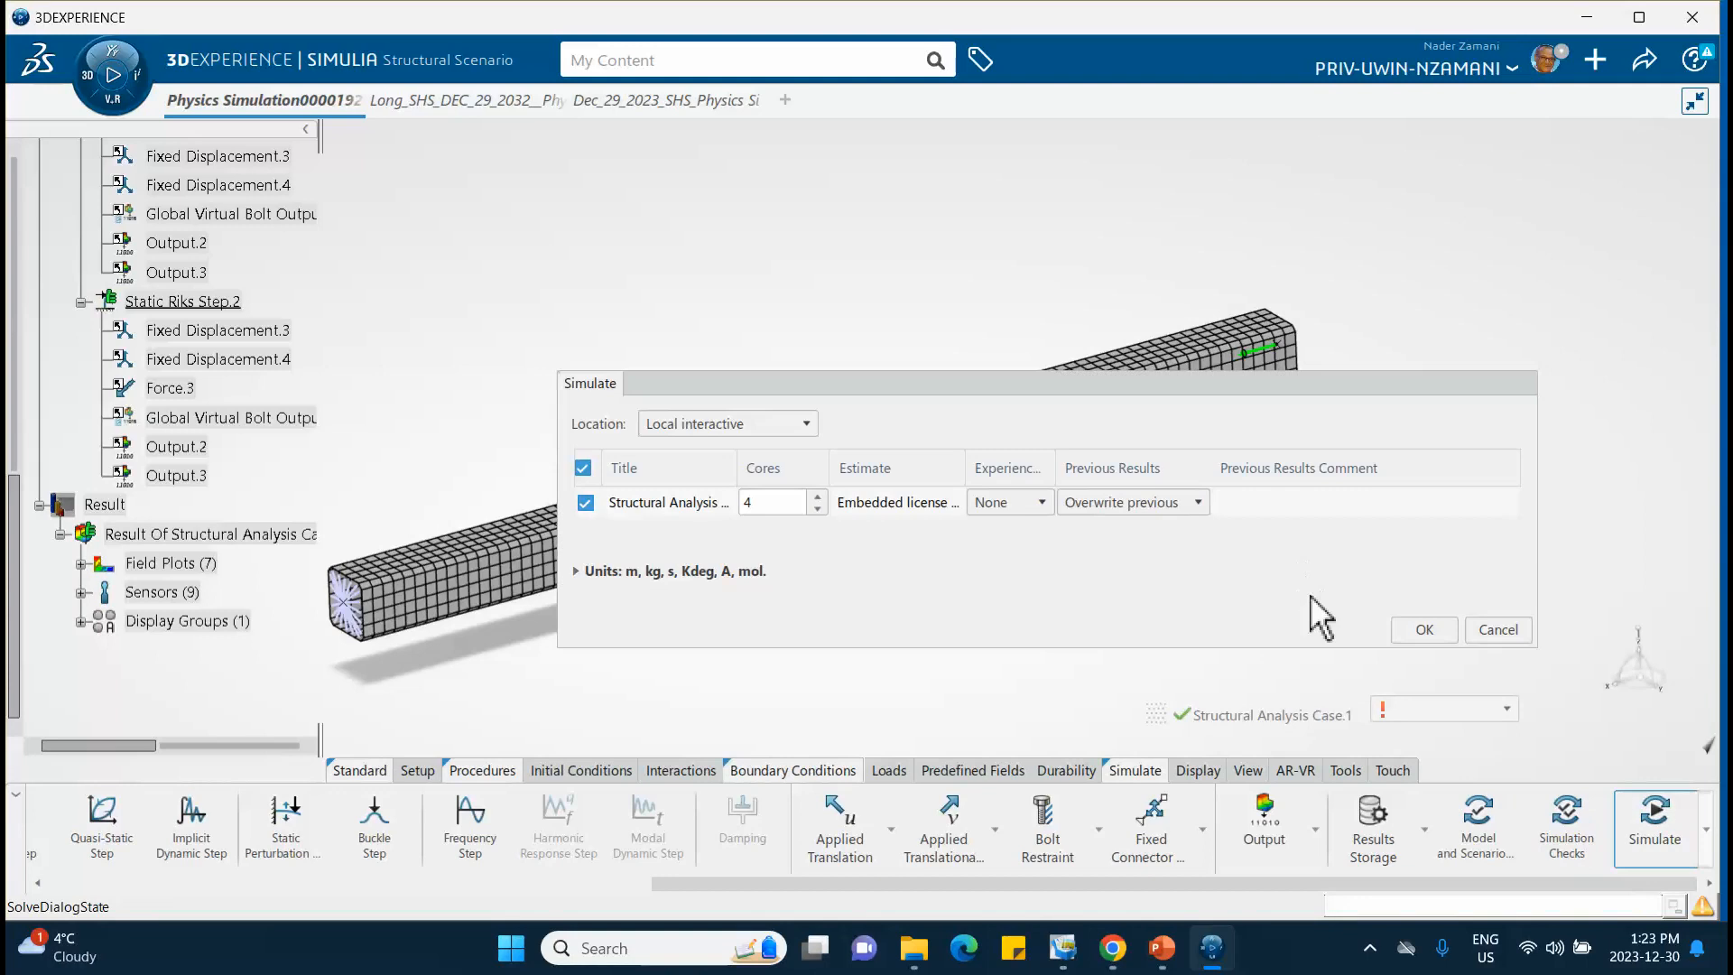
click(1426, 629)
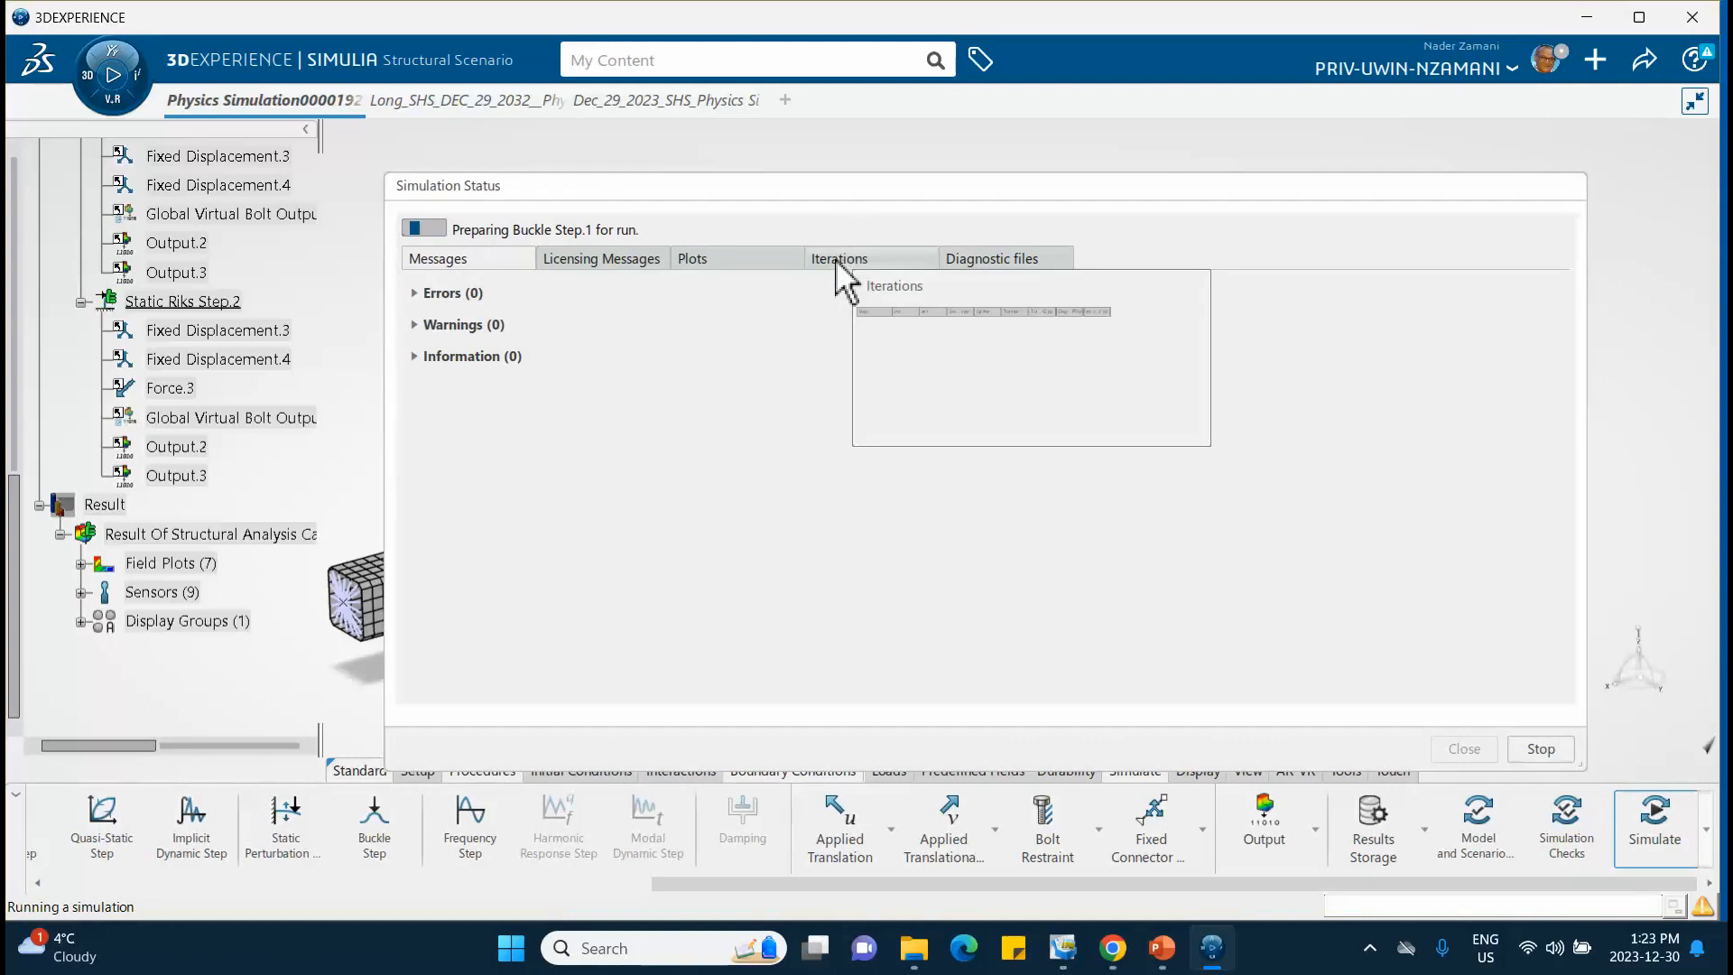
Step: Monitor the iterations of the running simulation, examine the load factors of the Riks increments, and close the status on completion
click(838, 261)
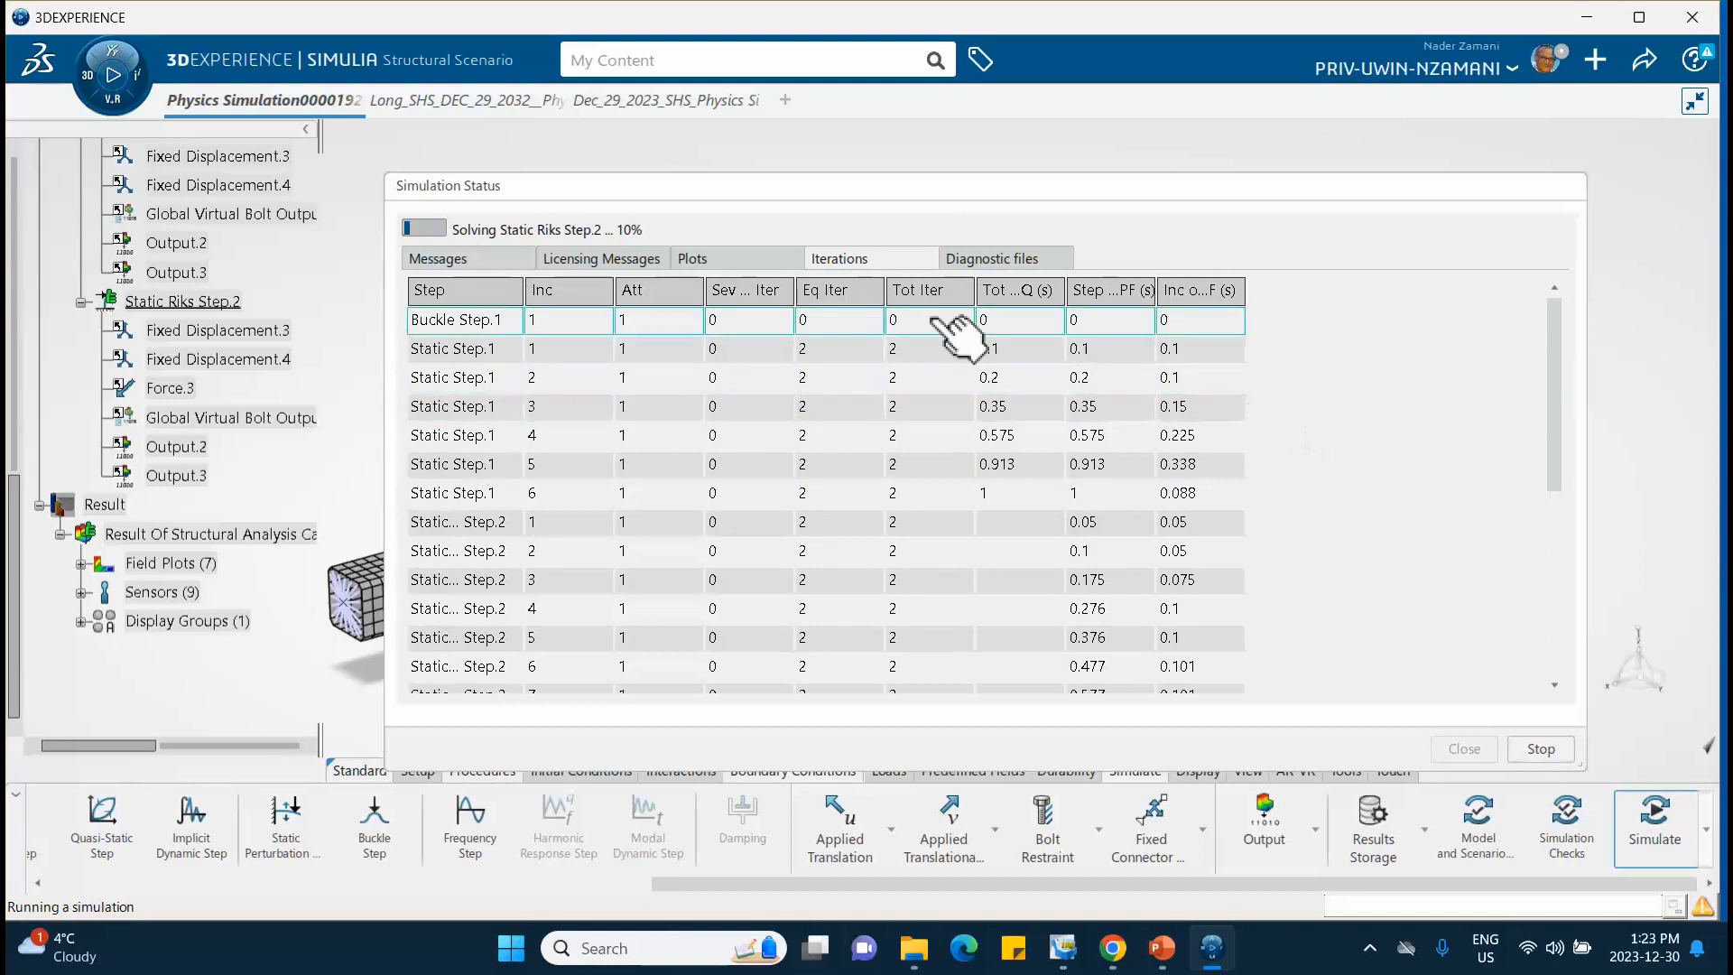
scroll(1038, 406, down, 4)
scroll(1106, 478, down, 2)
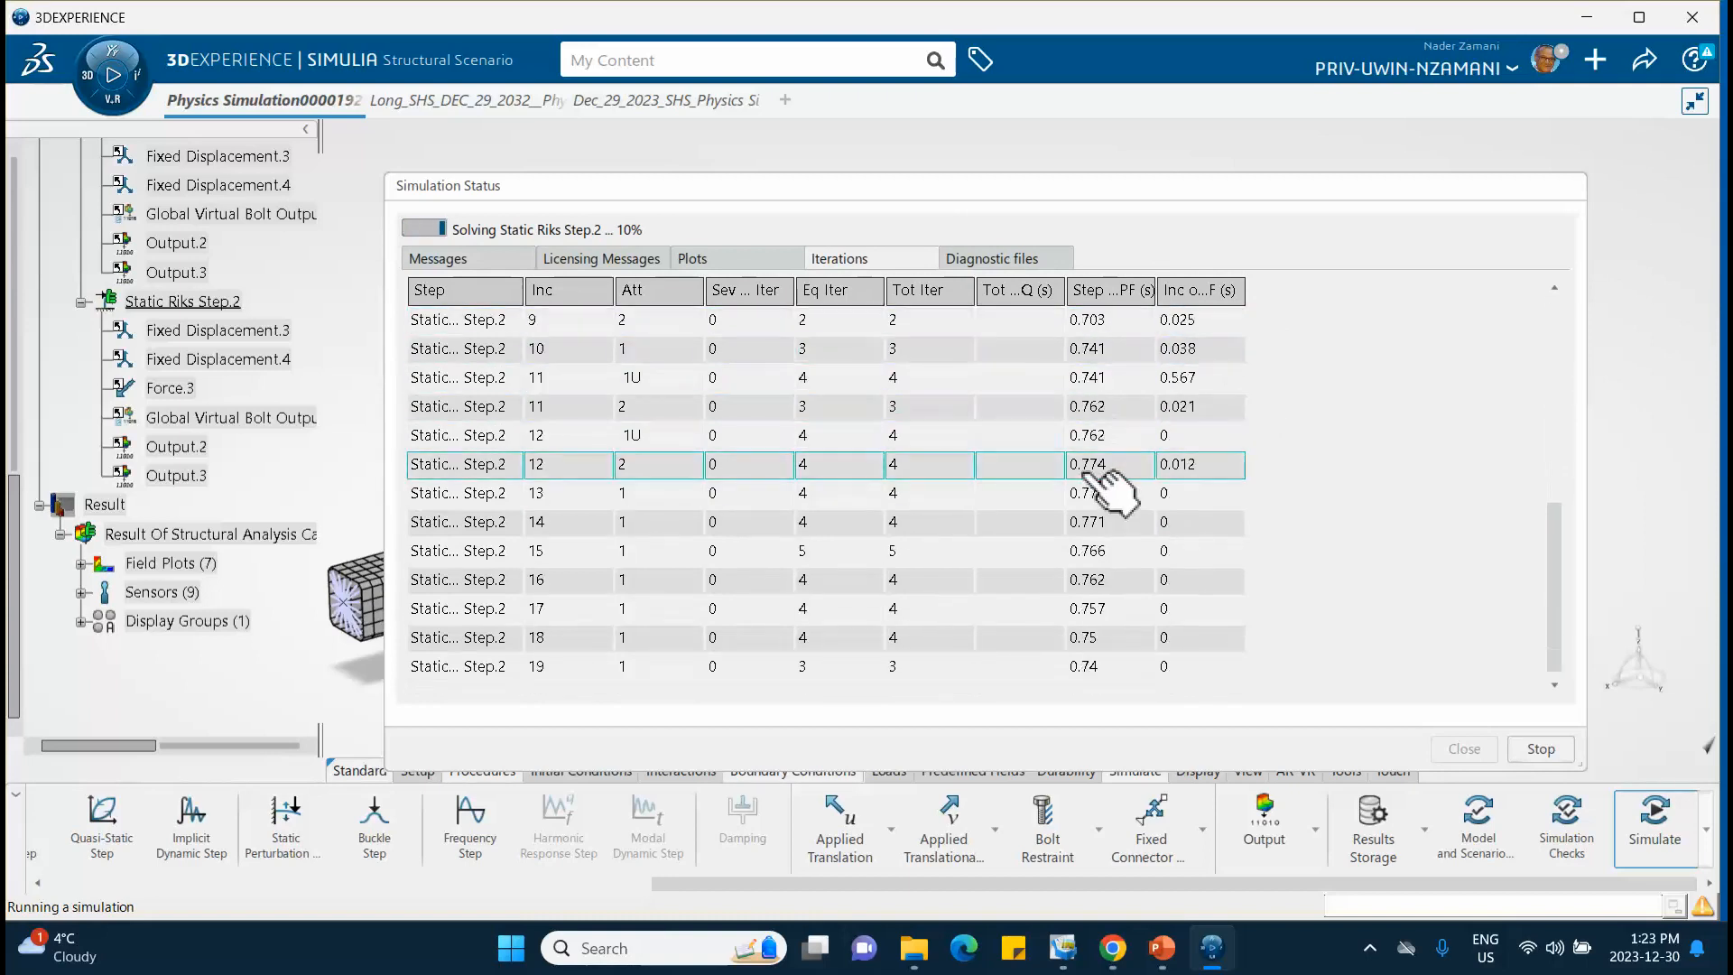
scroll(1096, 492, down, 3)
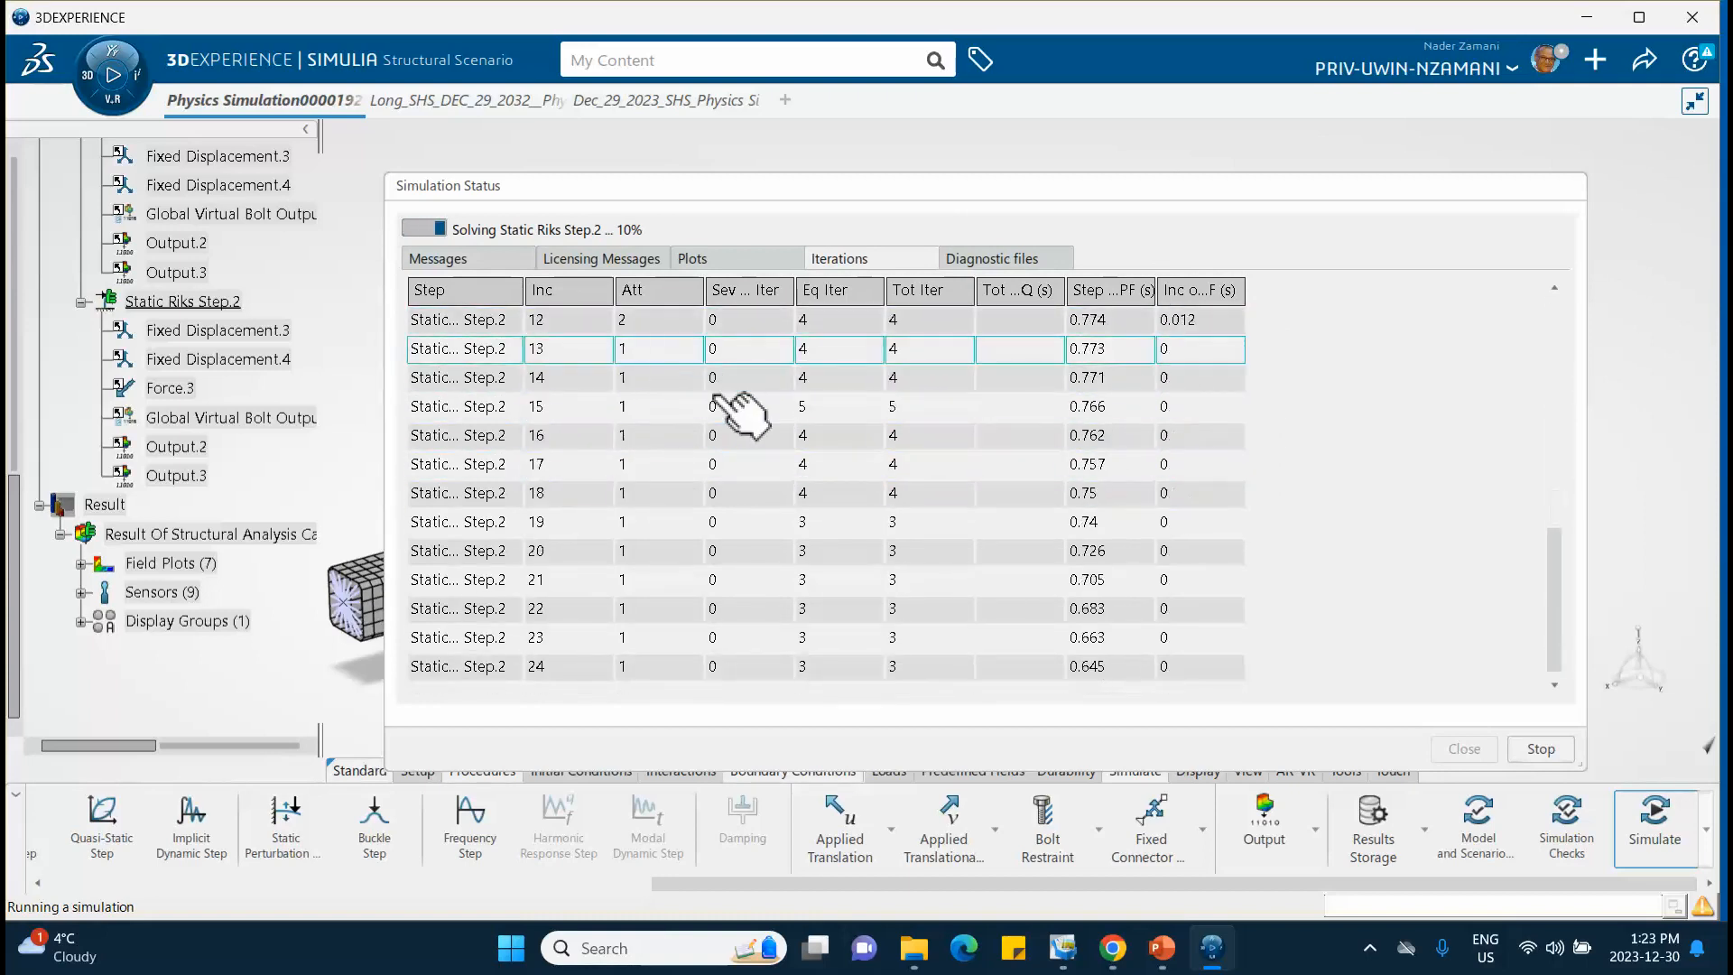
scroll(1159, 397, down, 3)
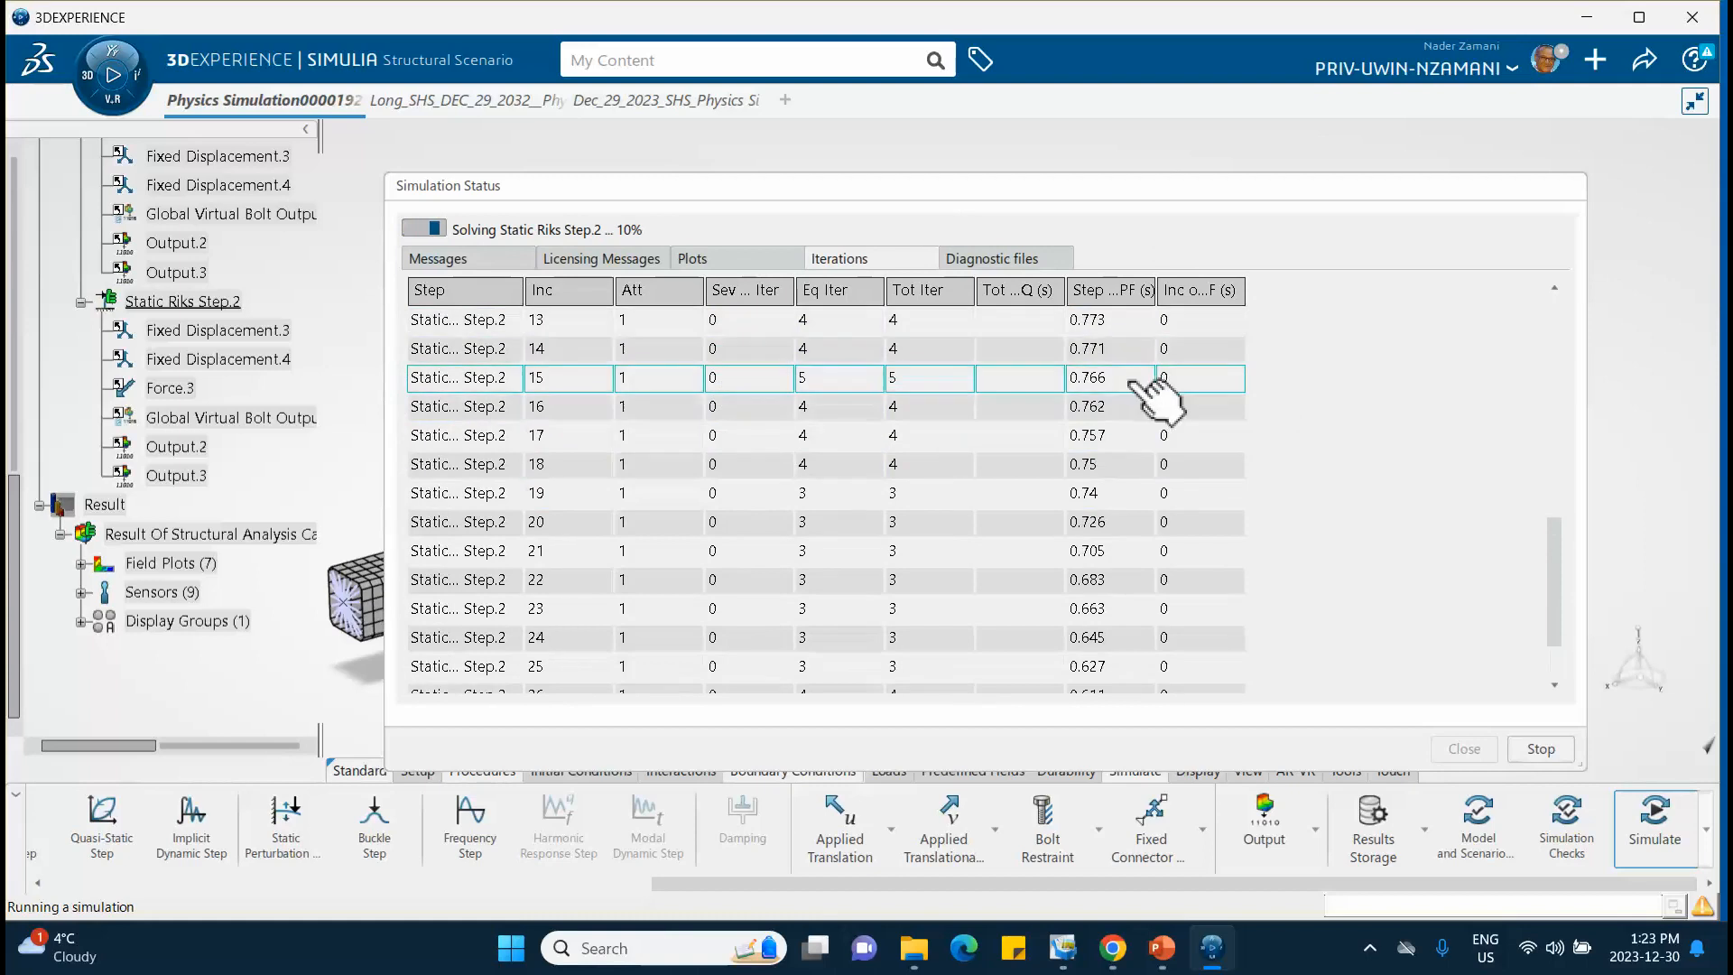
scroll(1308, 397, up, 2)
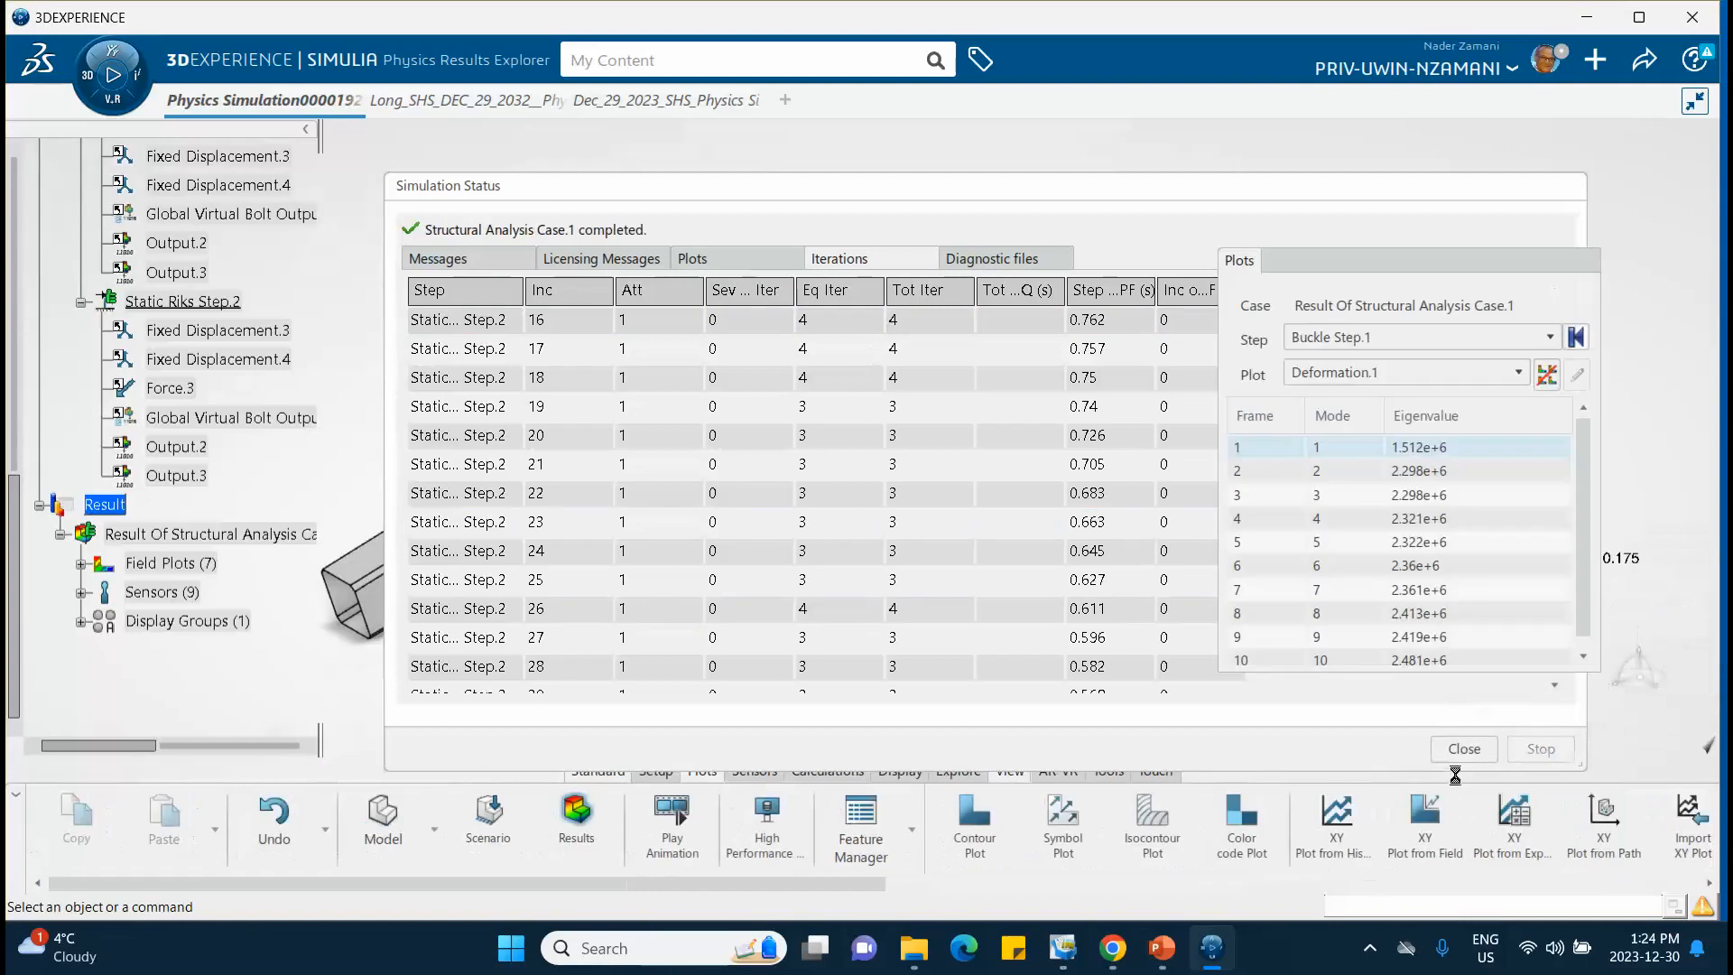
click(1460, 750)
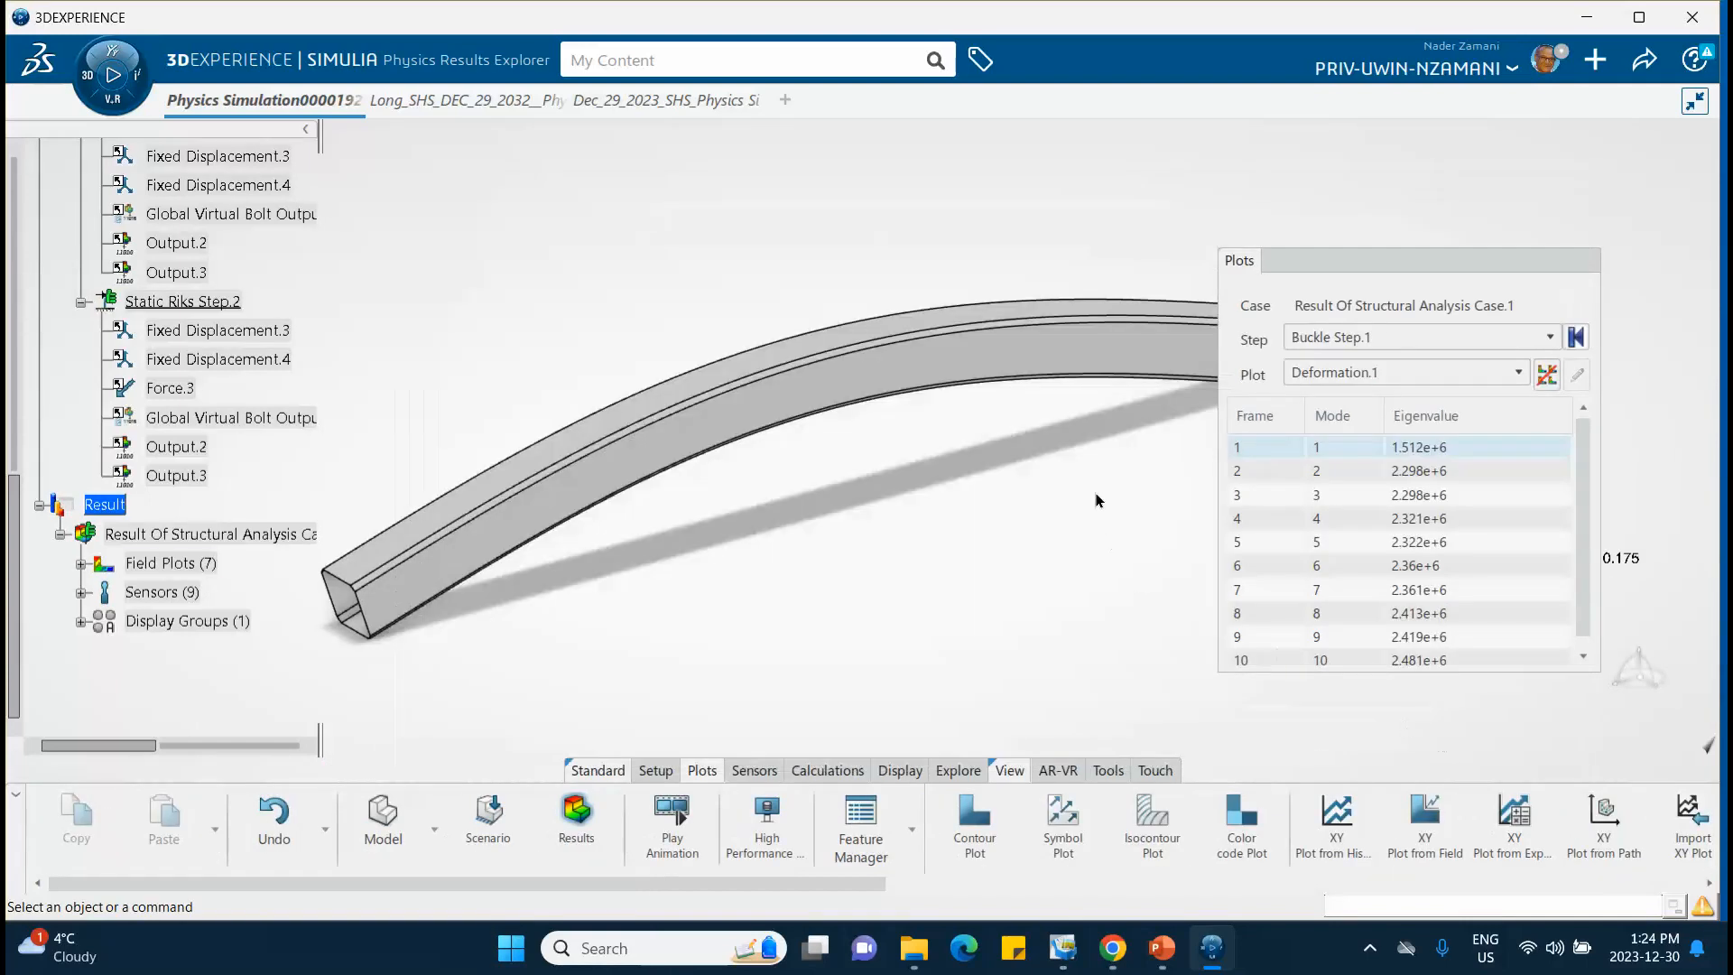
Step: Display the Displacement.1 plot for Static Riks Step.2 in the results
click(1334, 376)
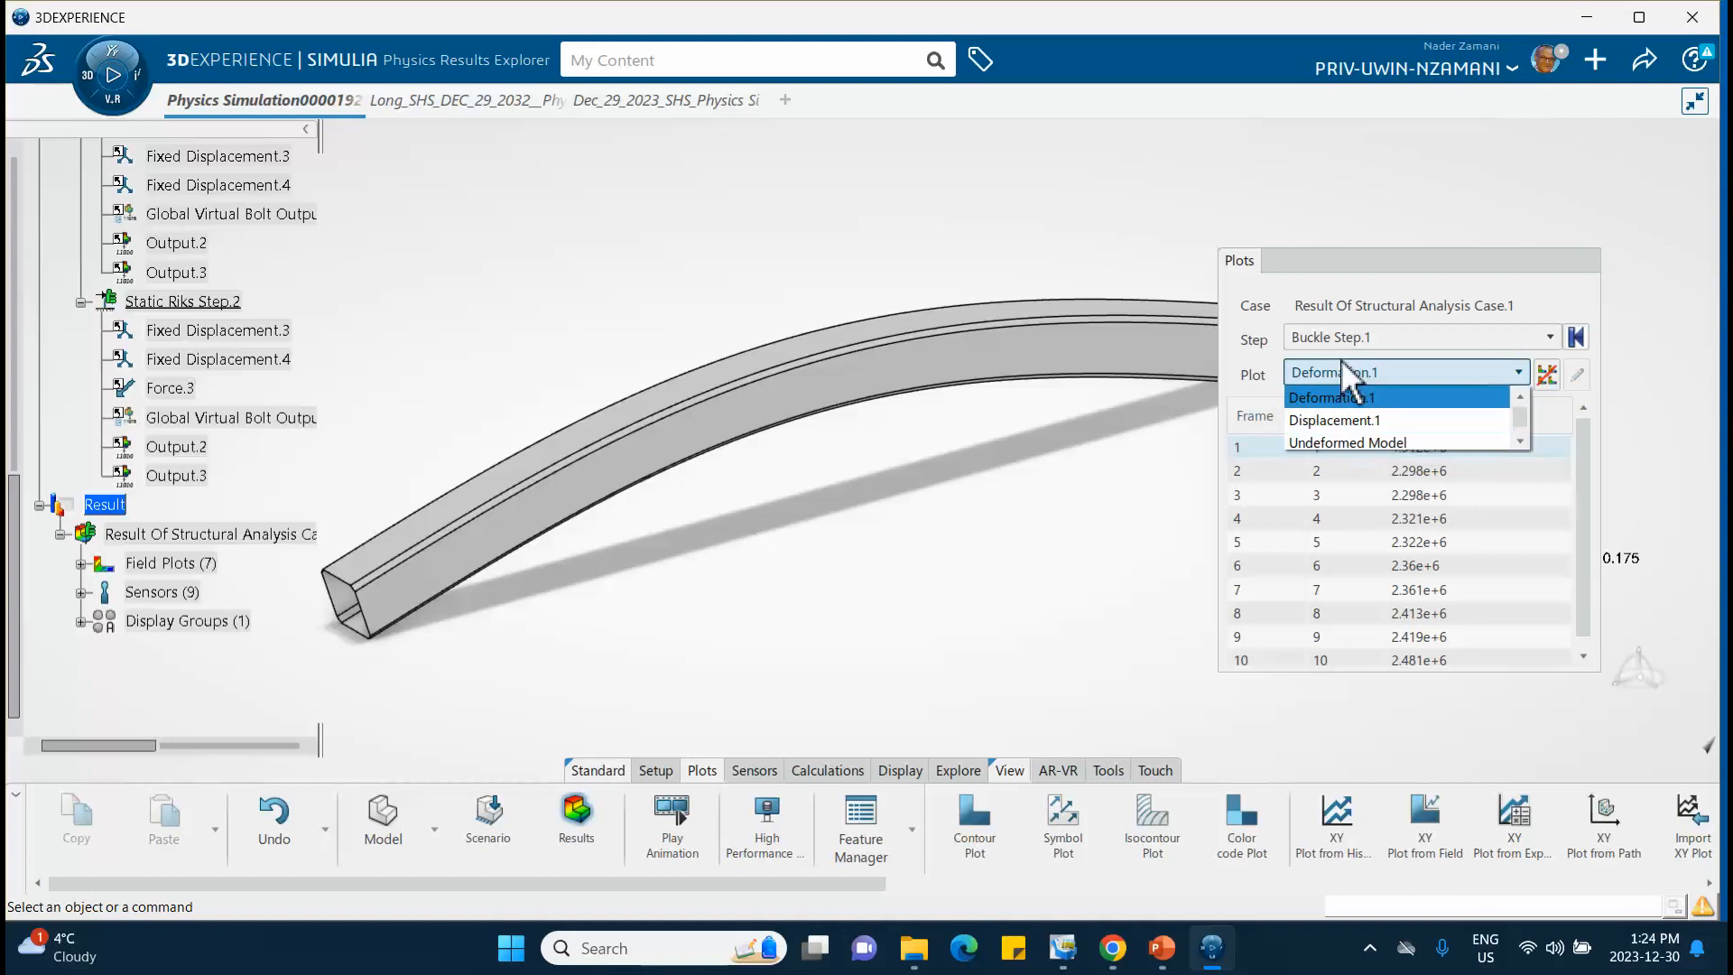
click(1336, 397)
click(1335, 337)
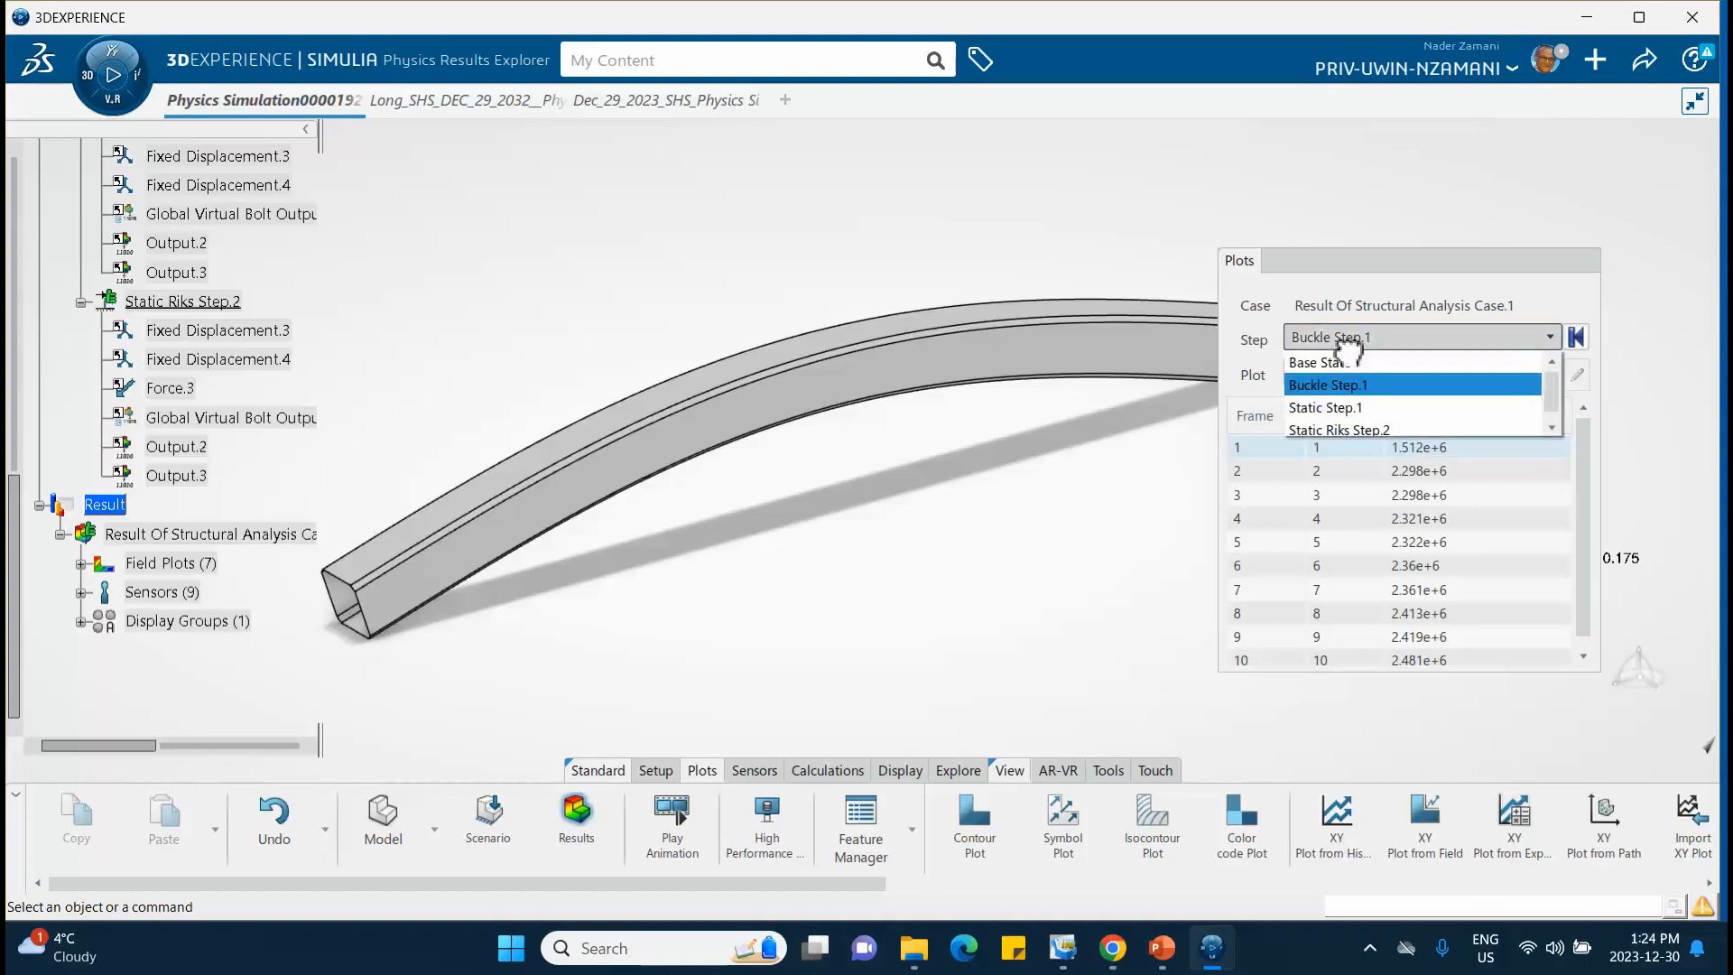
click(1338, 428)
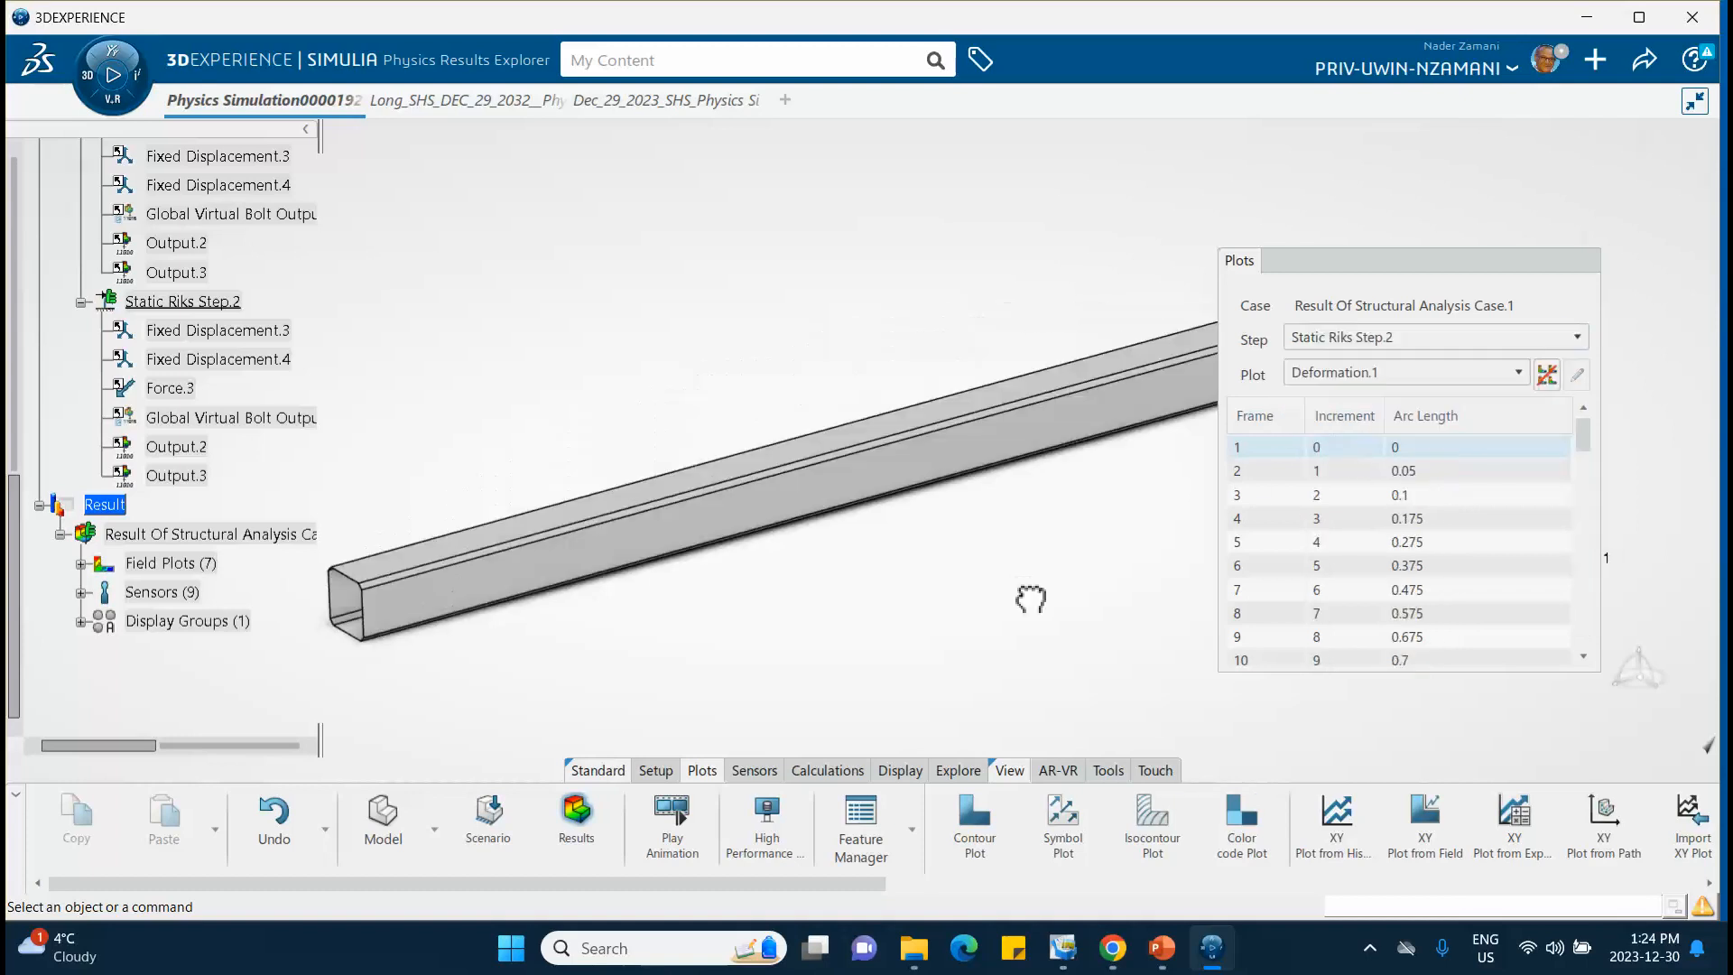
click(1307, 373)
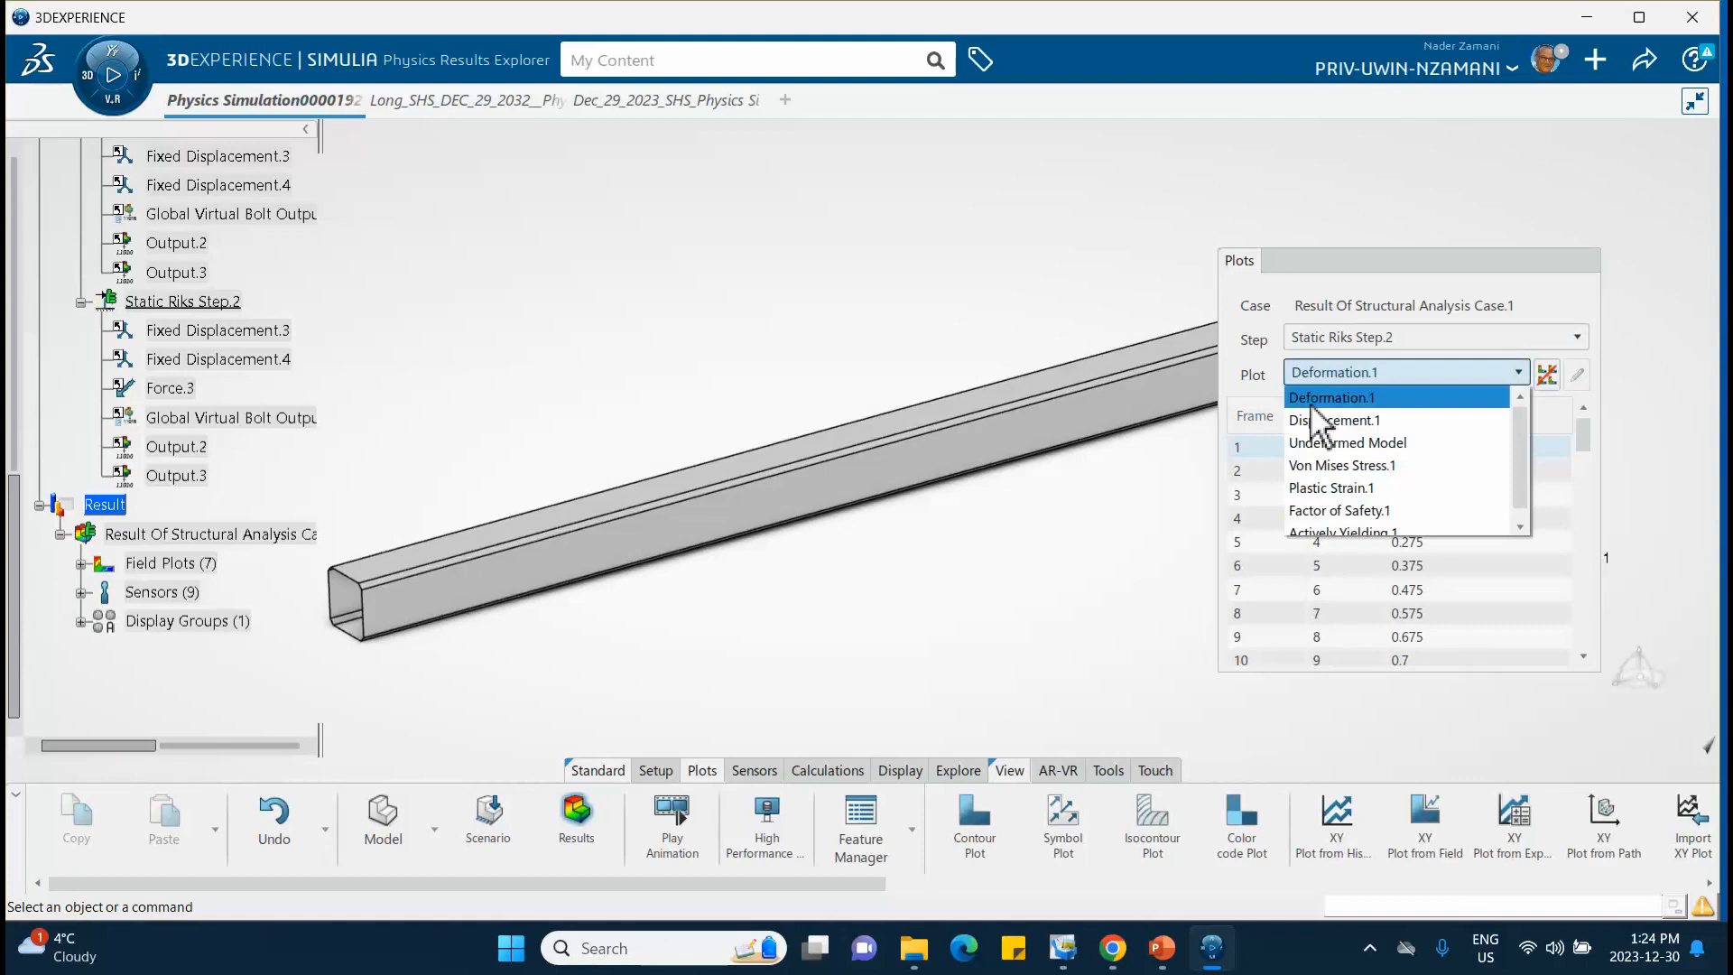
click(1322, 420)
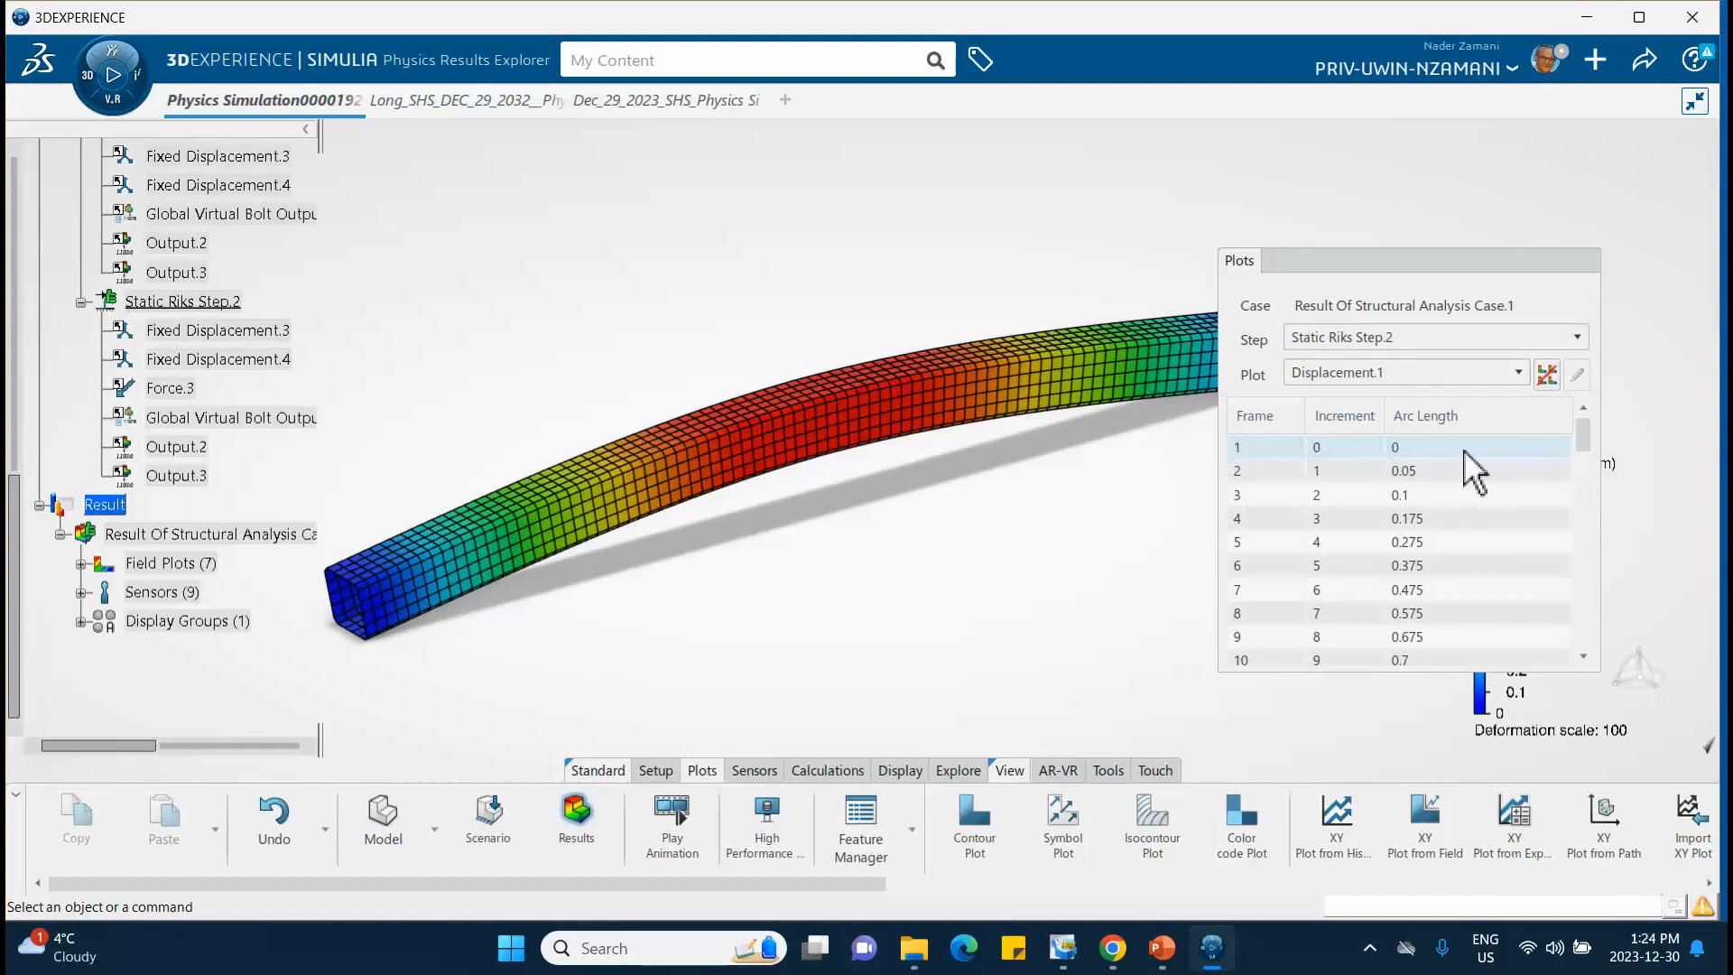
Step: Examine the beam's displacement contour frame by frame from frame 2 to frame 10 of the Riks step
click(1262, 468)
click(1268, 495)
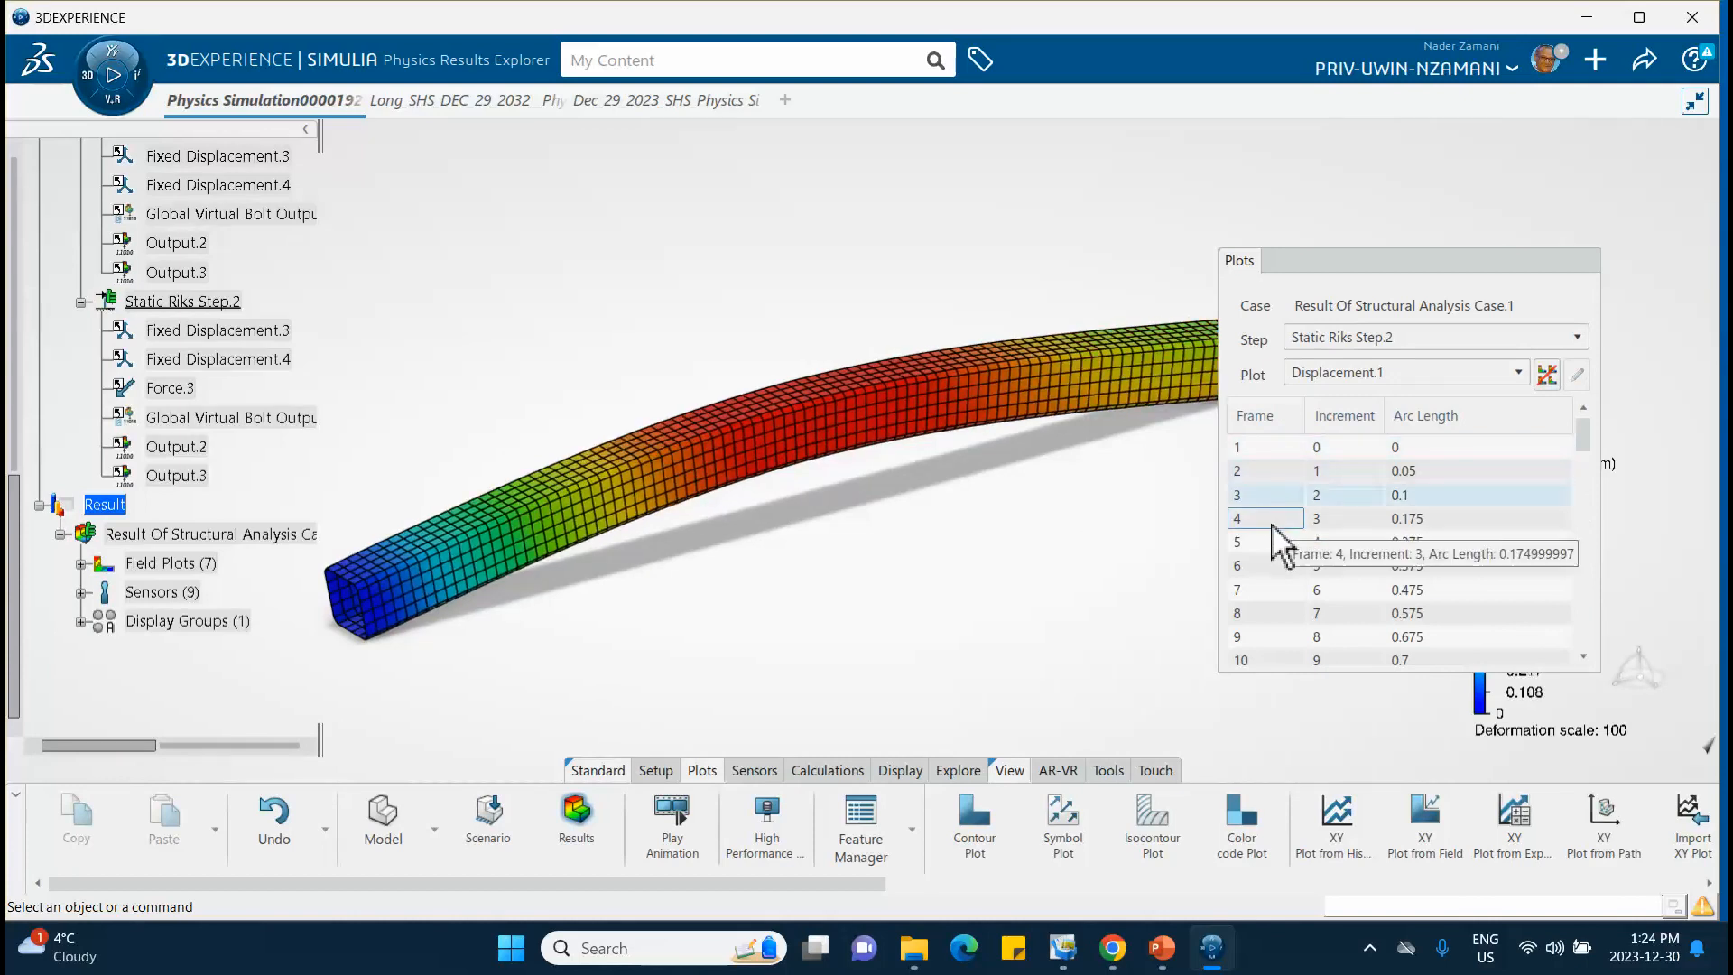
click(1272, 518)
click(1277, 542)
click(1283, 566)
click(1287, 590)
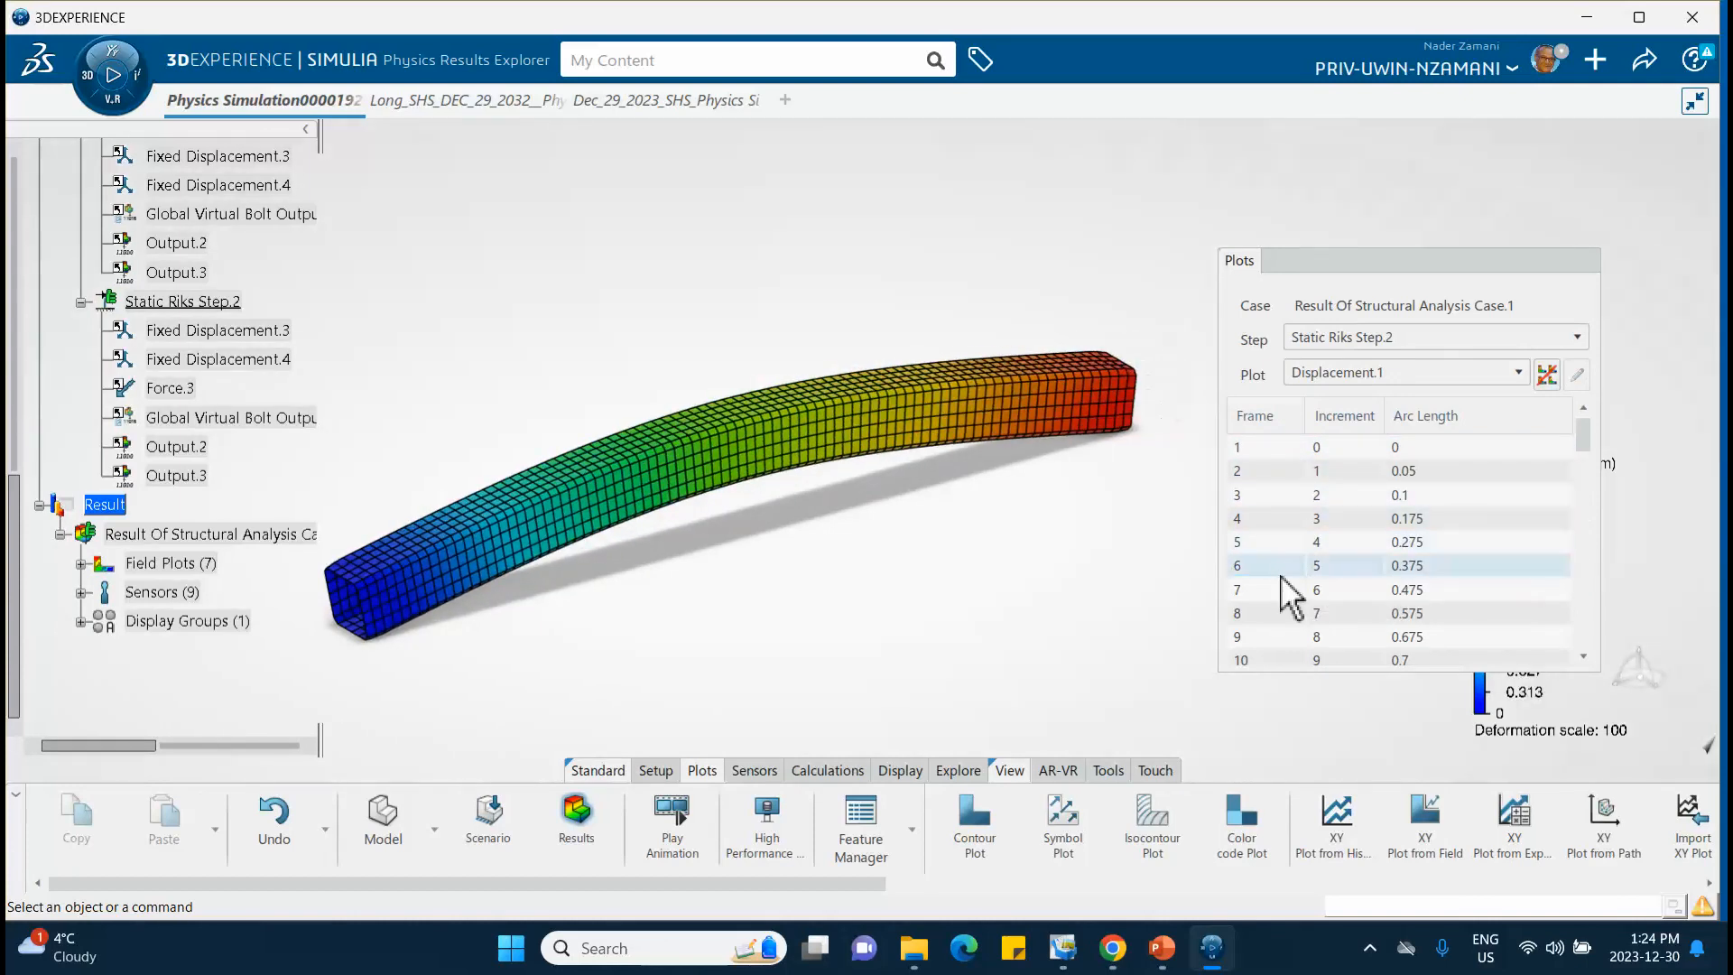
click(1293, 613)
click(1301, 637)
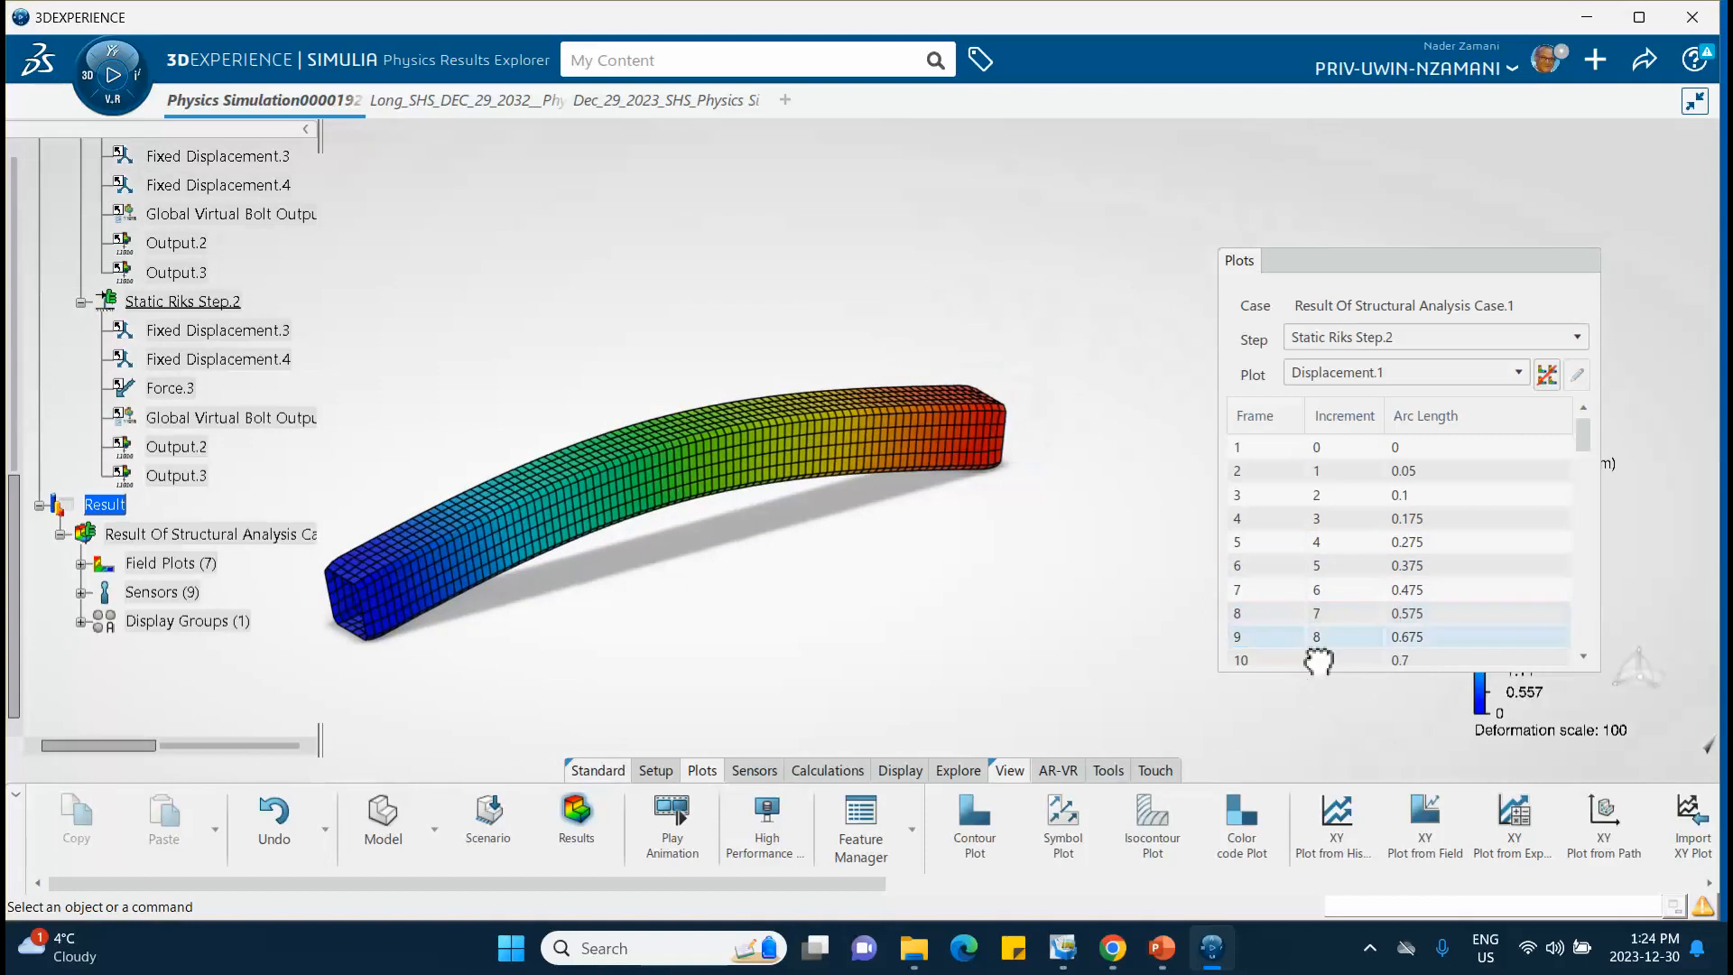
click(1319, 651)
Step: Examine the displacement contours of frames 19 and 25, then go back one frame at a time to frame 20
scroll(1315, 632, down, 4)
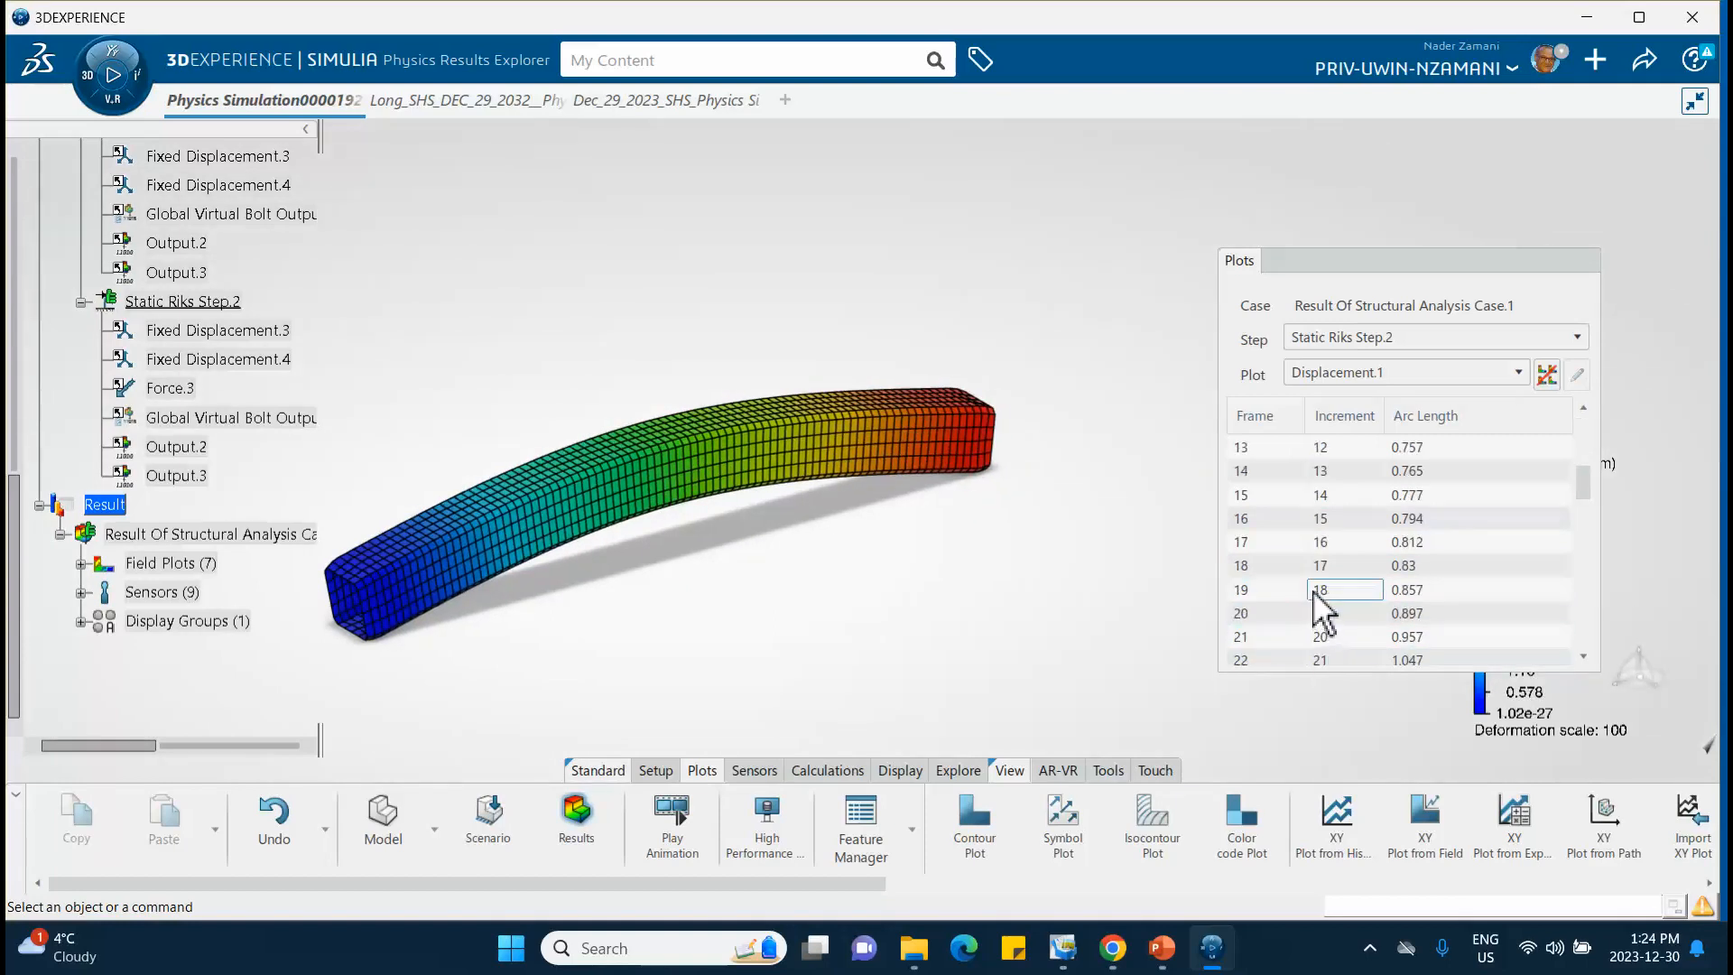
click(1308, 593)
scroll(1289, 594, down, 2)
click(1288, 596)
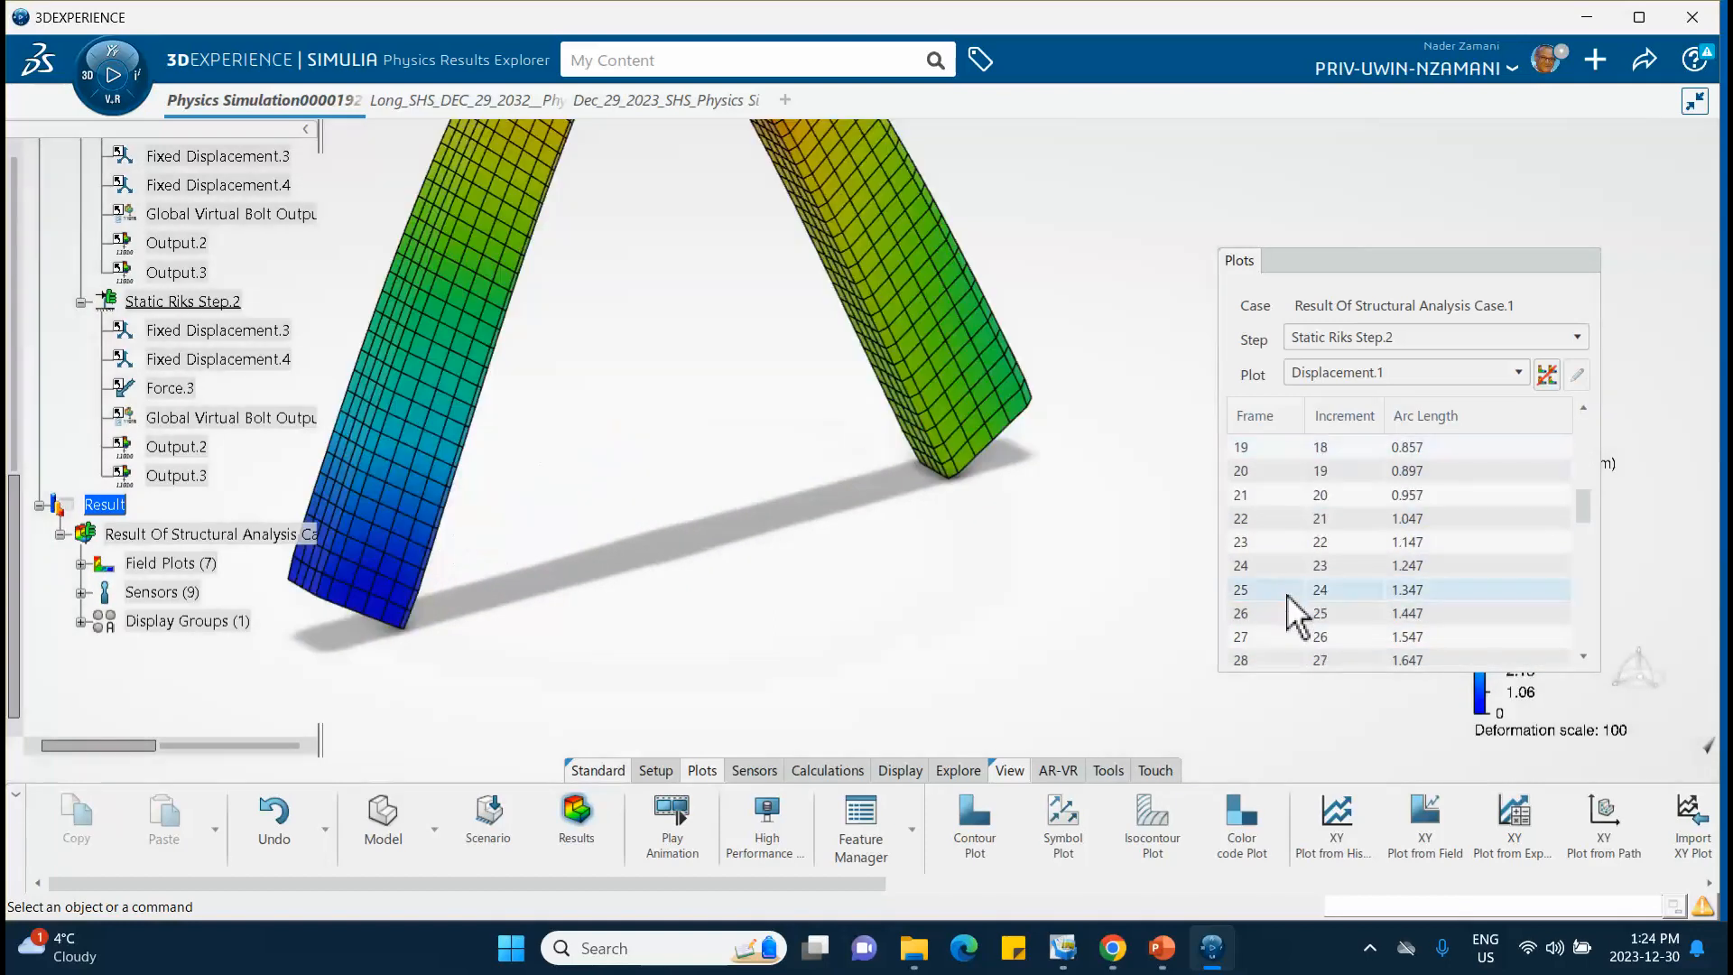
click(1355, 566)
click(1337, 541)
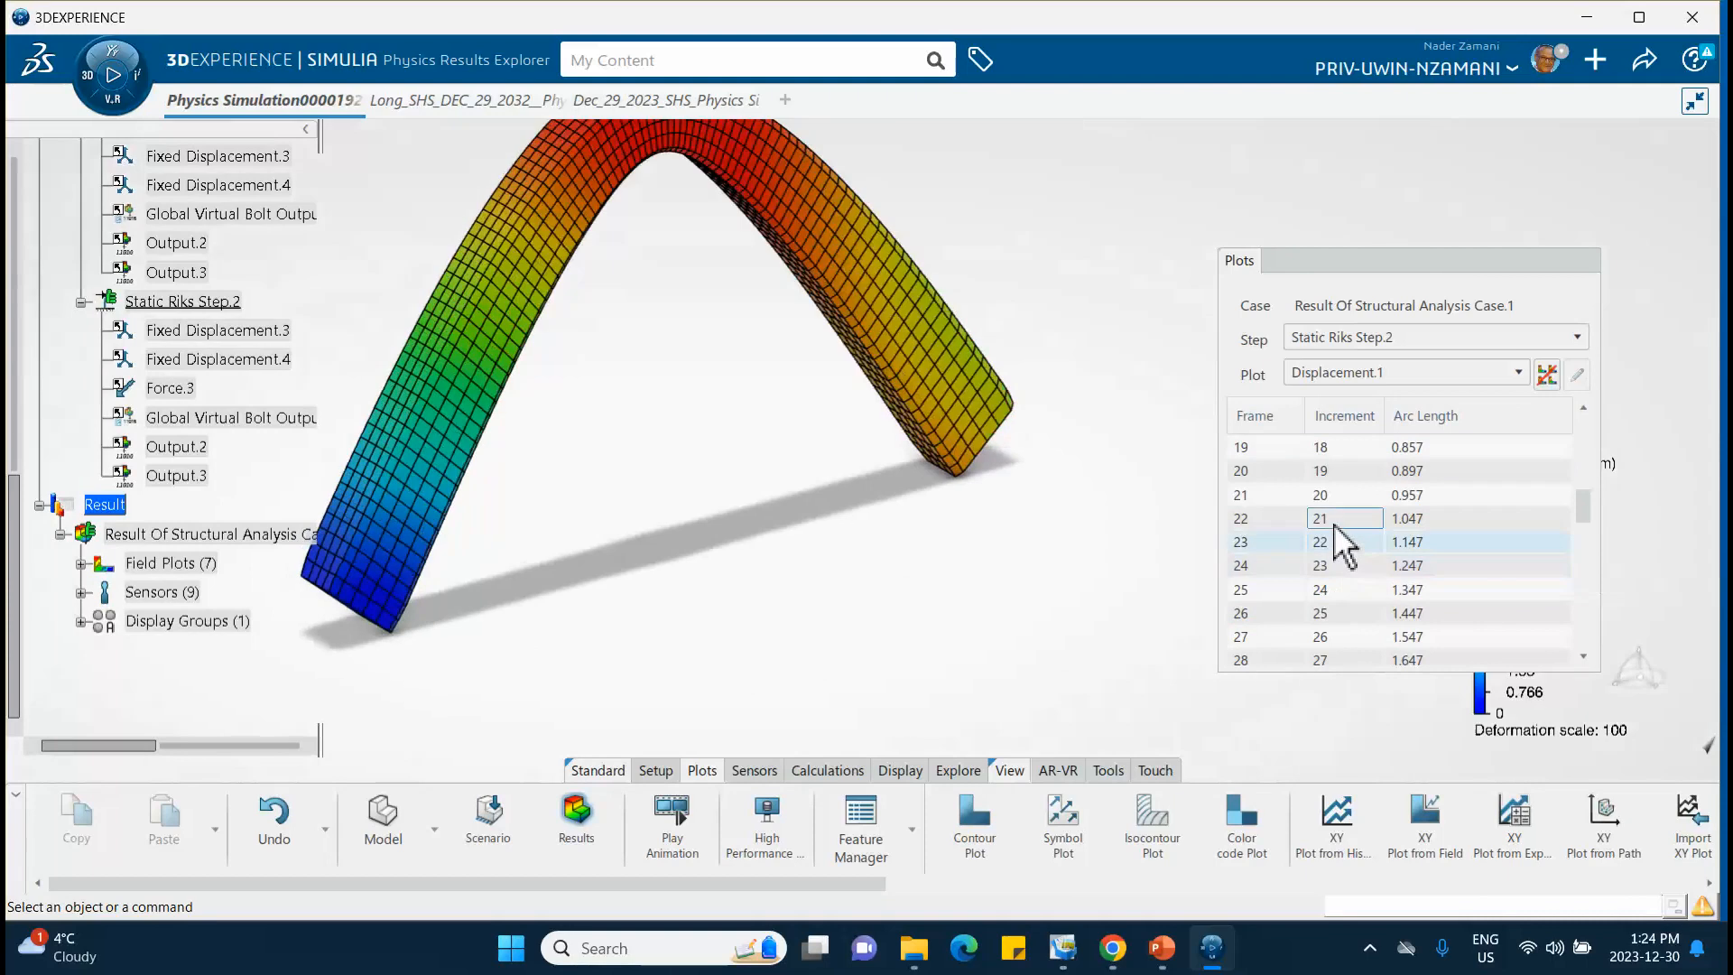
click(1325, 517)
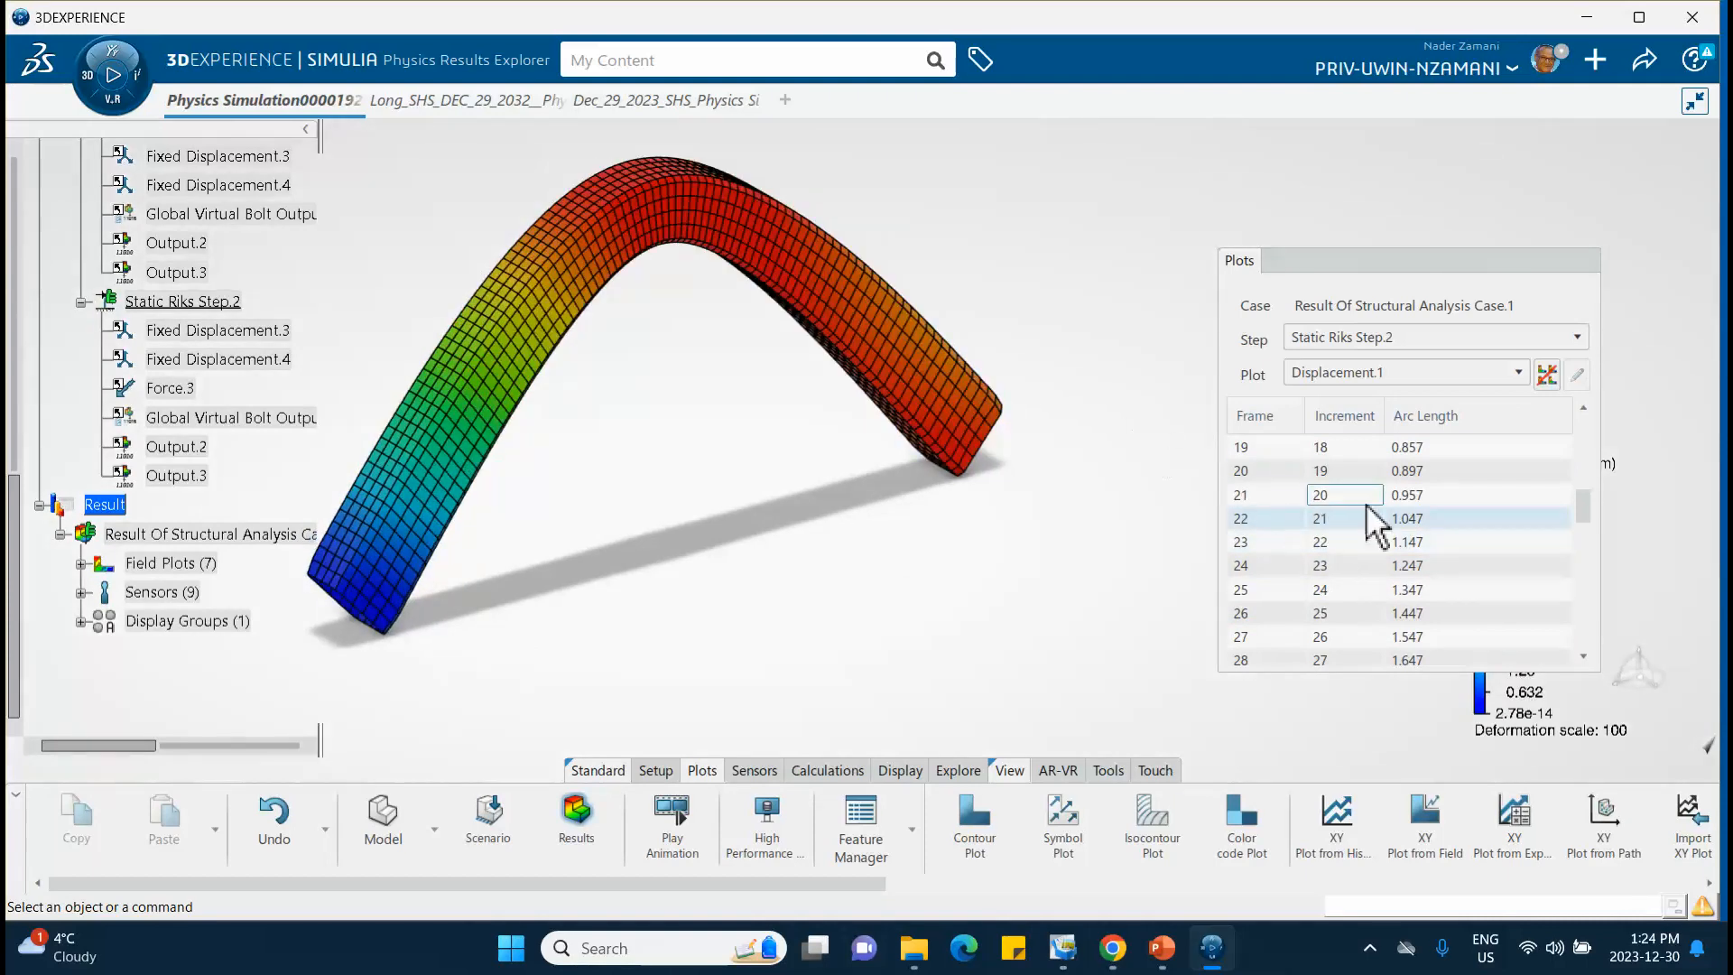
click(1338, 498)
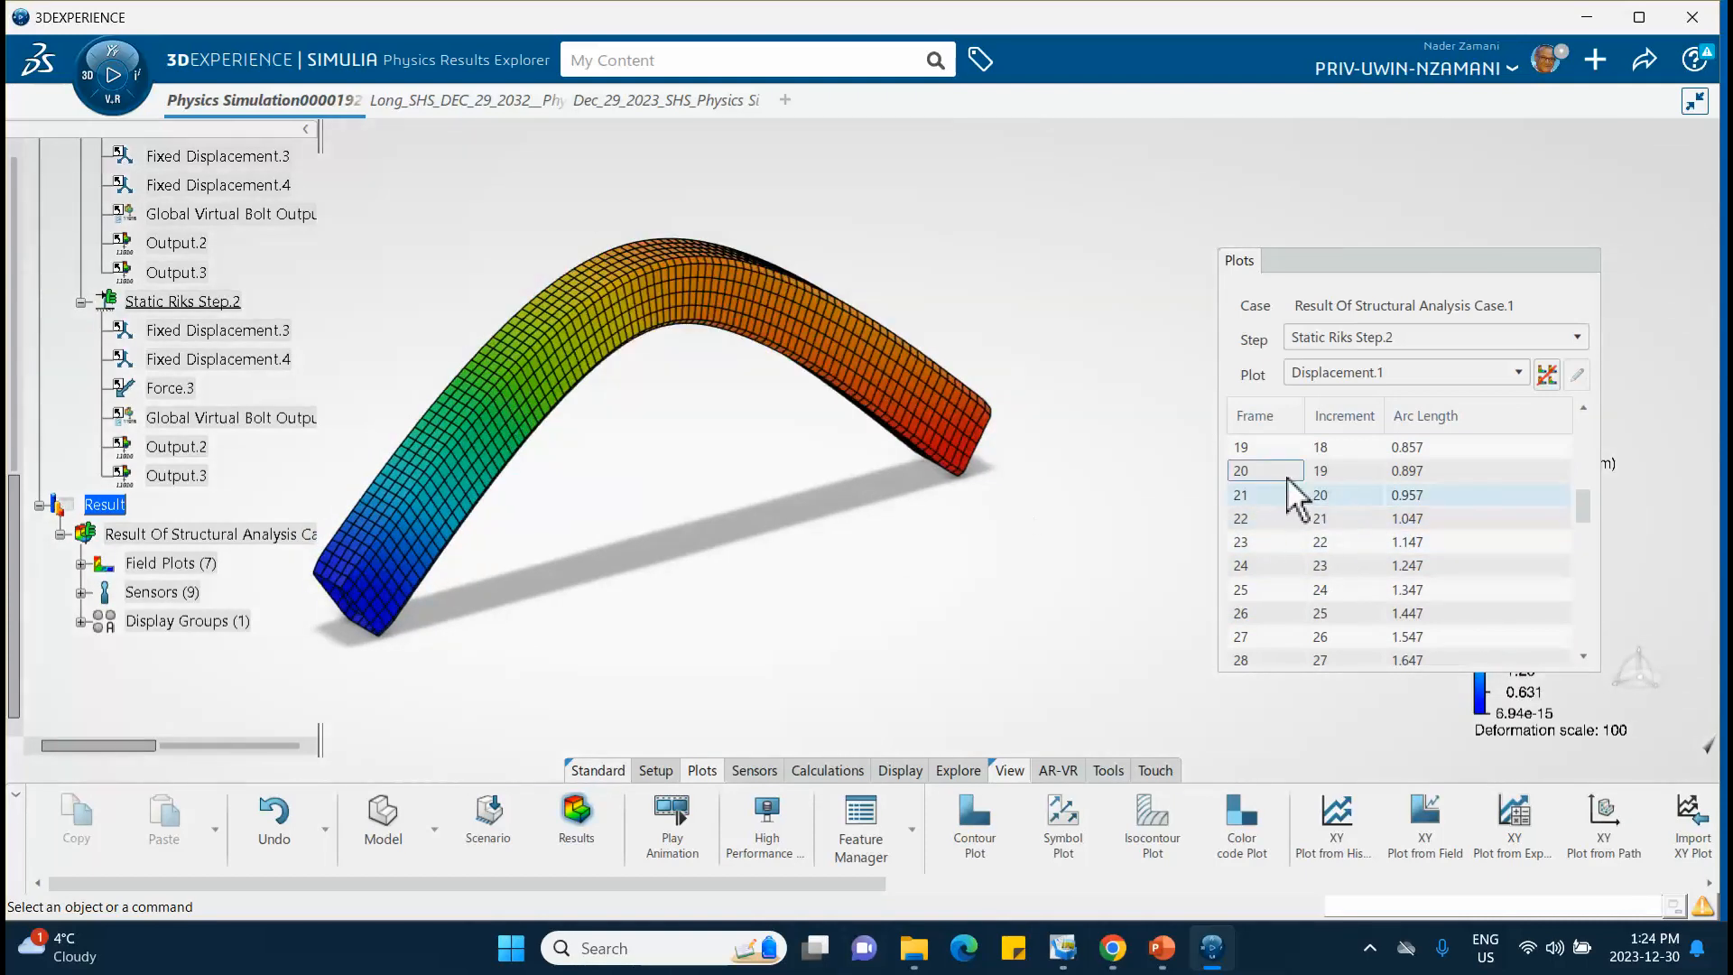
click(1292, 470)
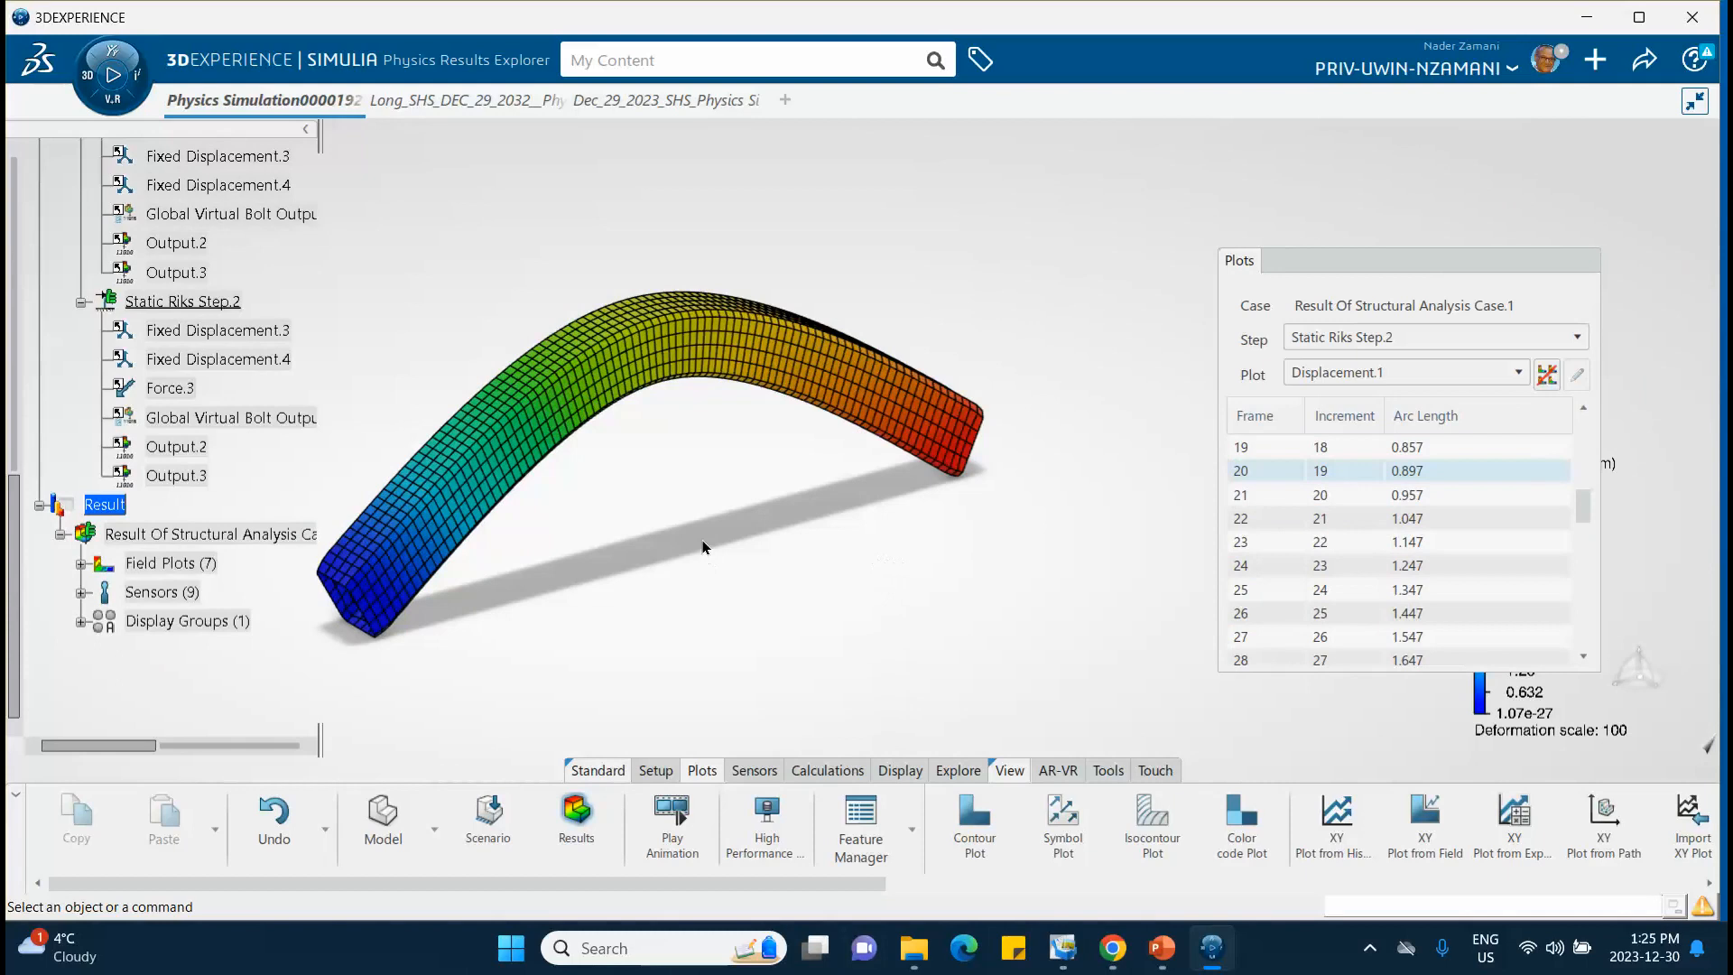
Step: Set the deformation scale factor of the Displacement.1 contour plot to 10
double_click(848, 404)
double_click(1086, 372)
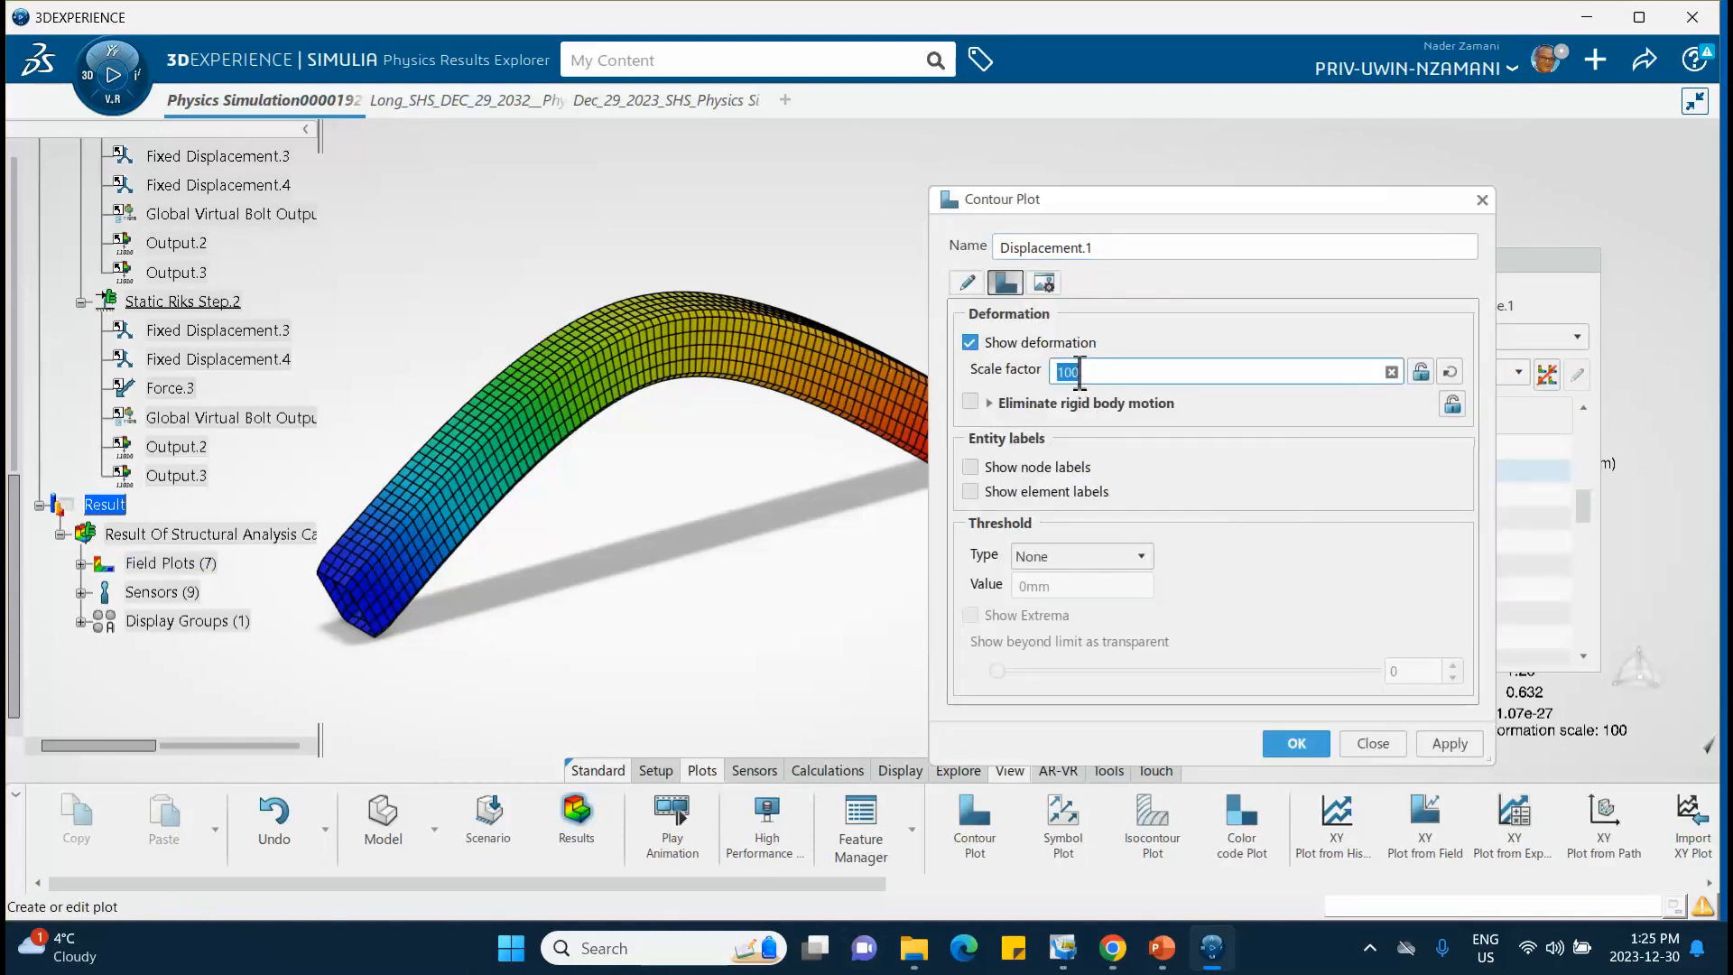
text(10)
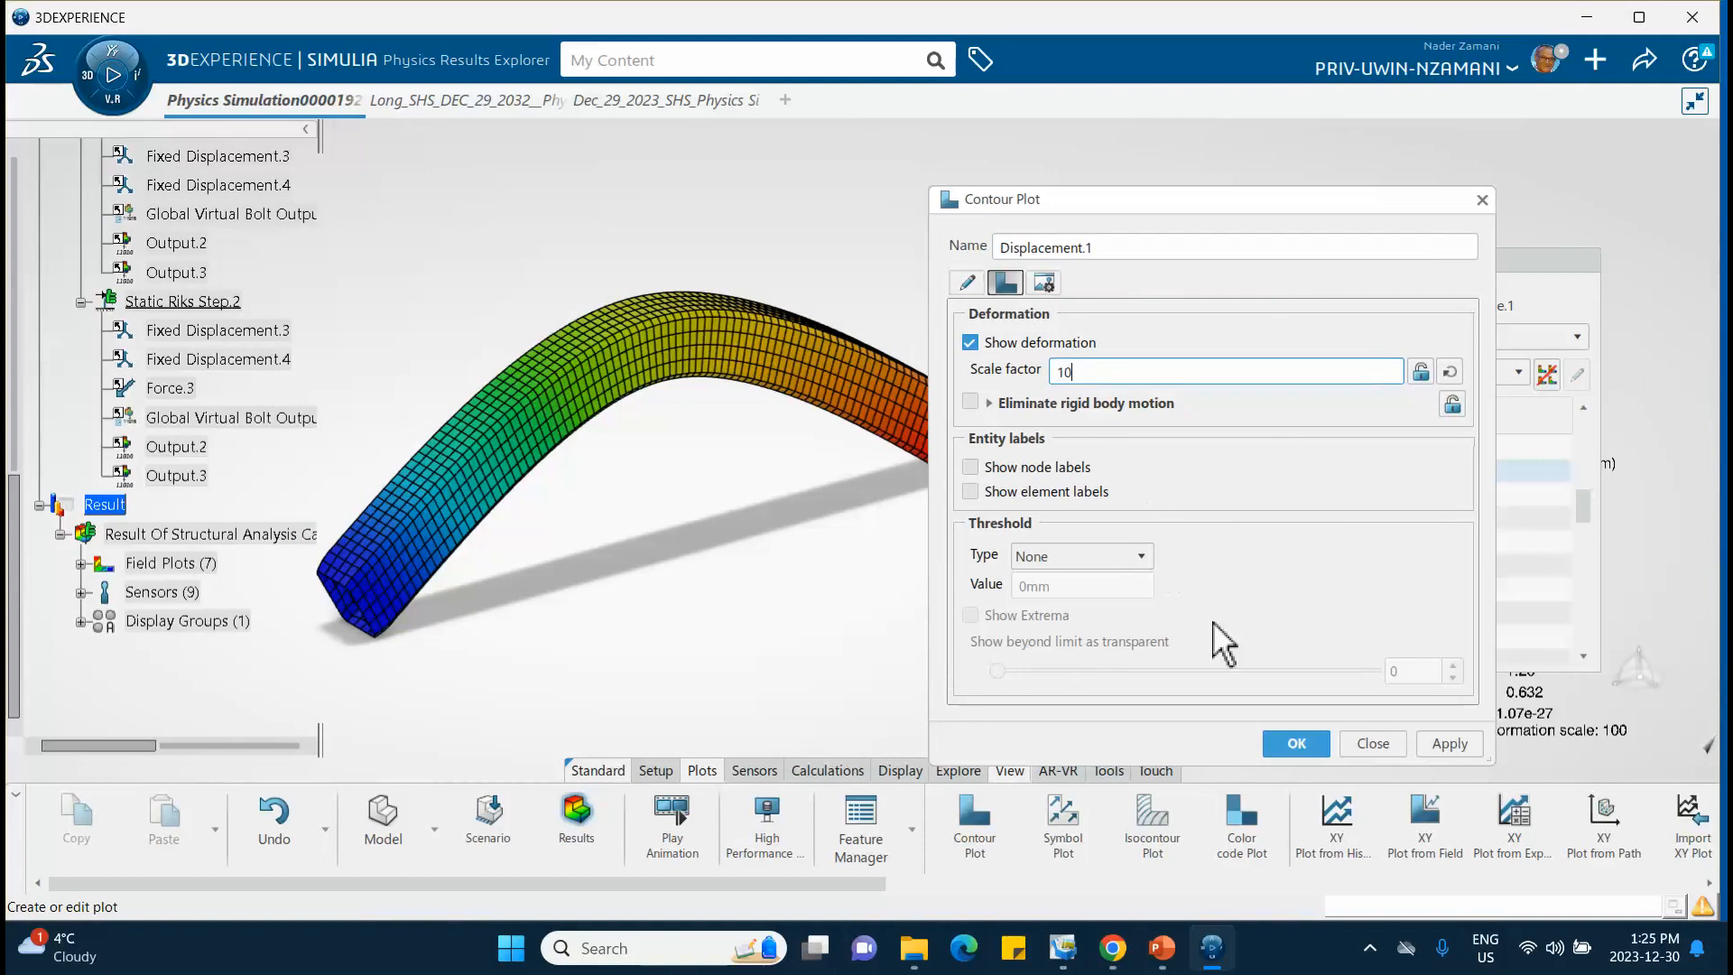
click(1296, 743)
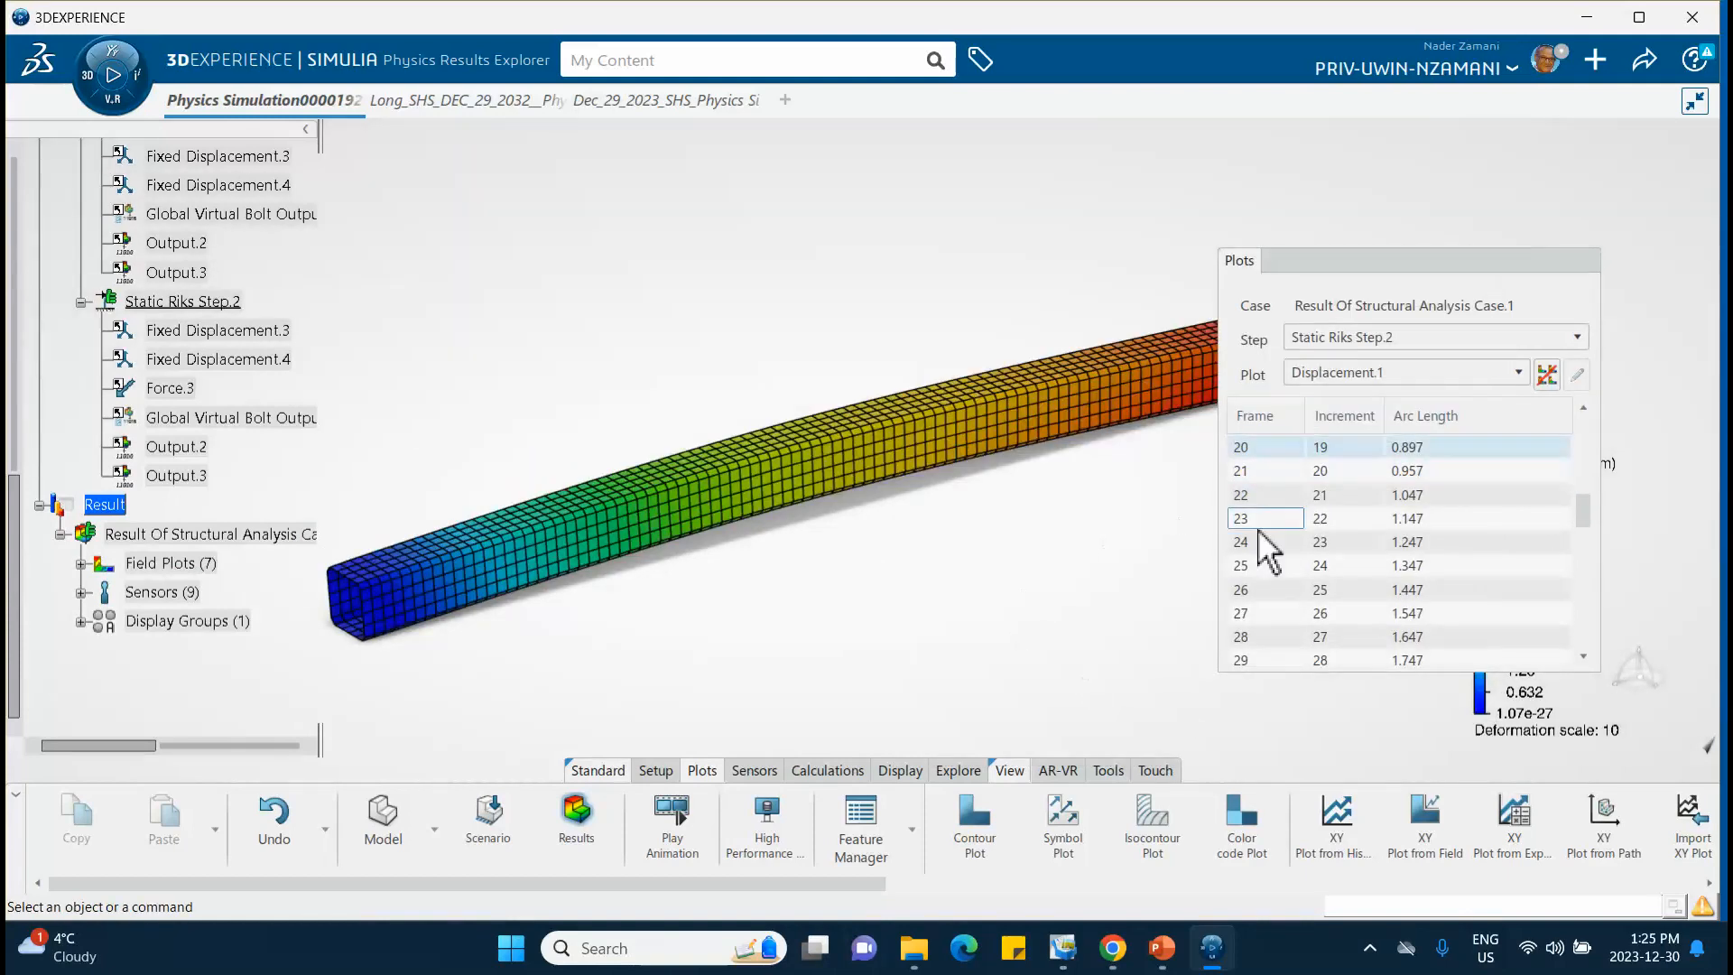
Step: Inspect the beam's mid-span deformation up close in frames 36 and 38 of the Riks step
scroll(1272, 560, down, 4)
click(1275, 544)
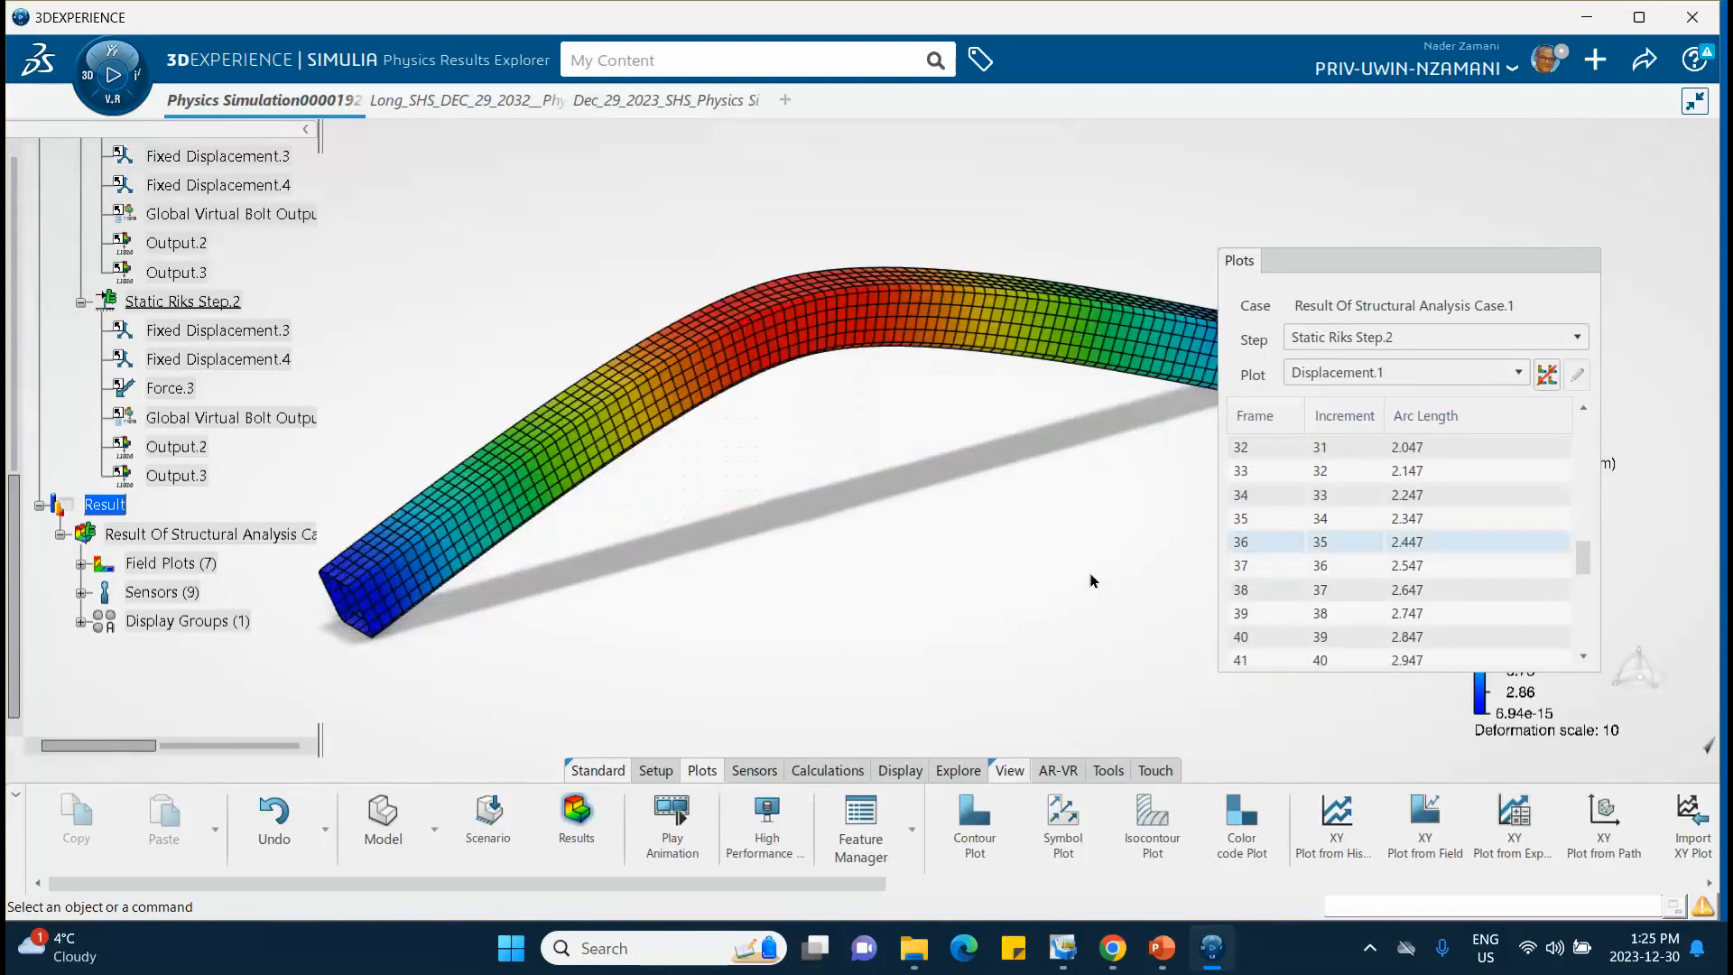
middle_drag(1092, 580, 779, 232)
middle_drag(948, 442, 929, 329)
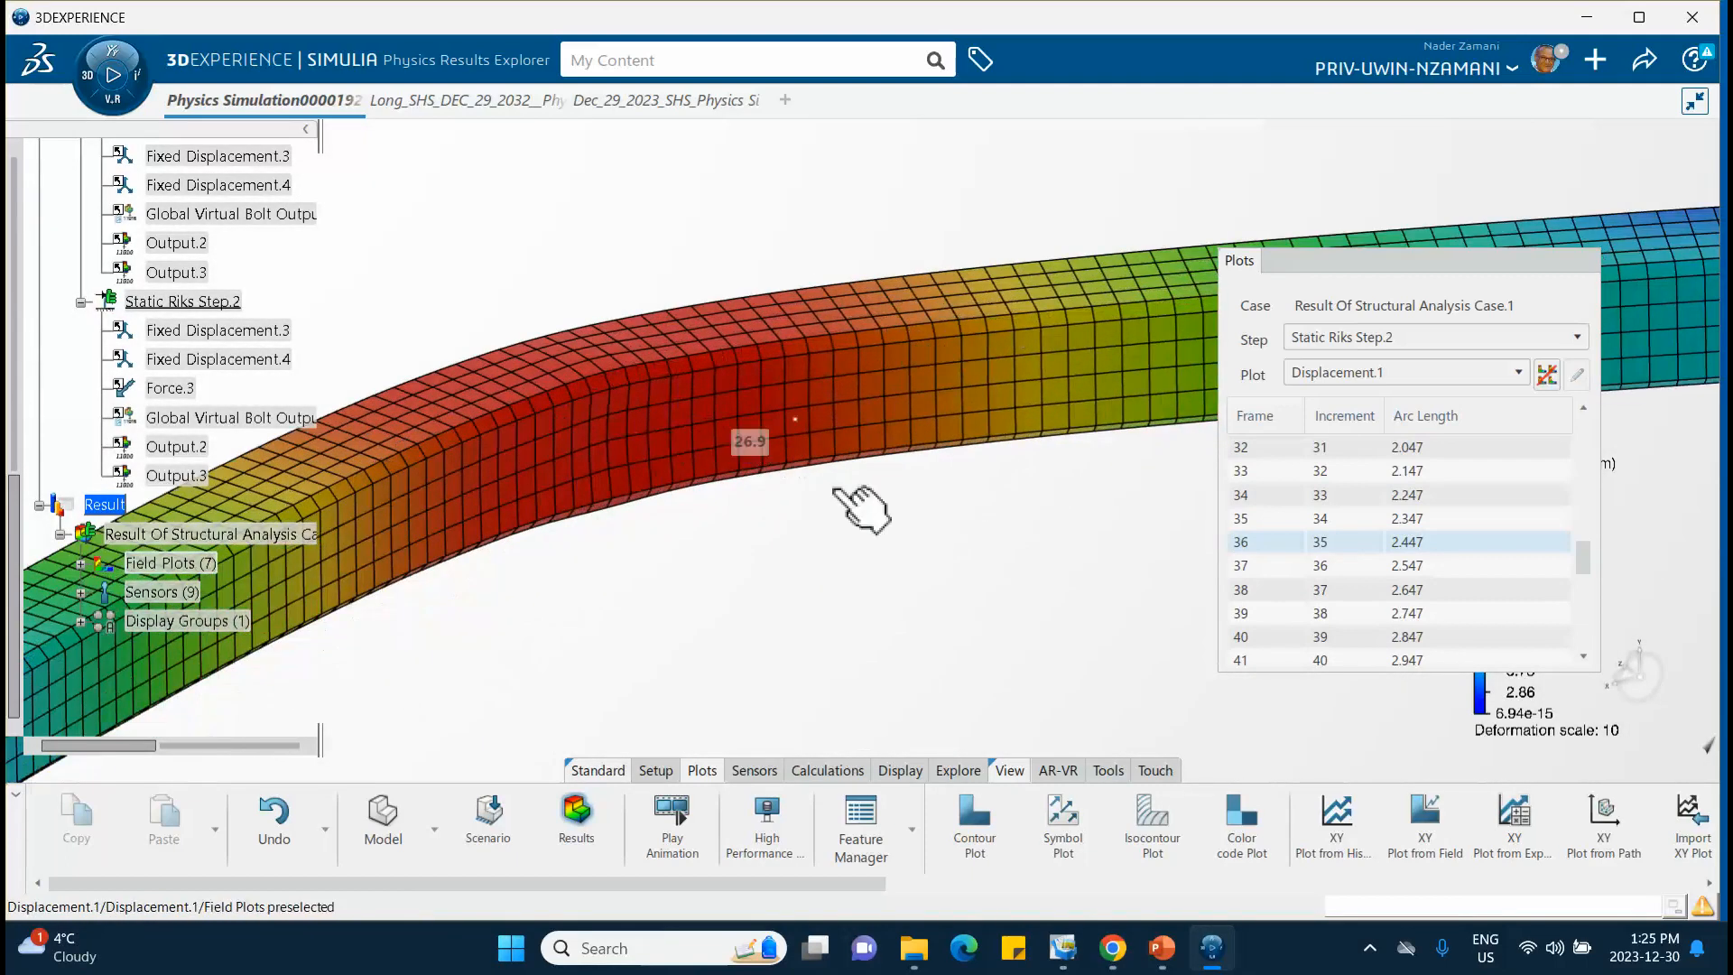
click(1288, 591)
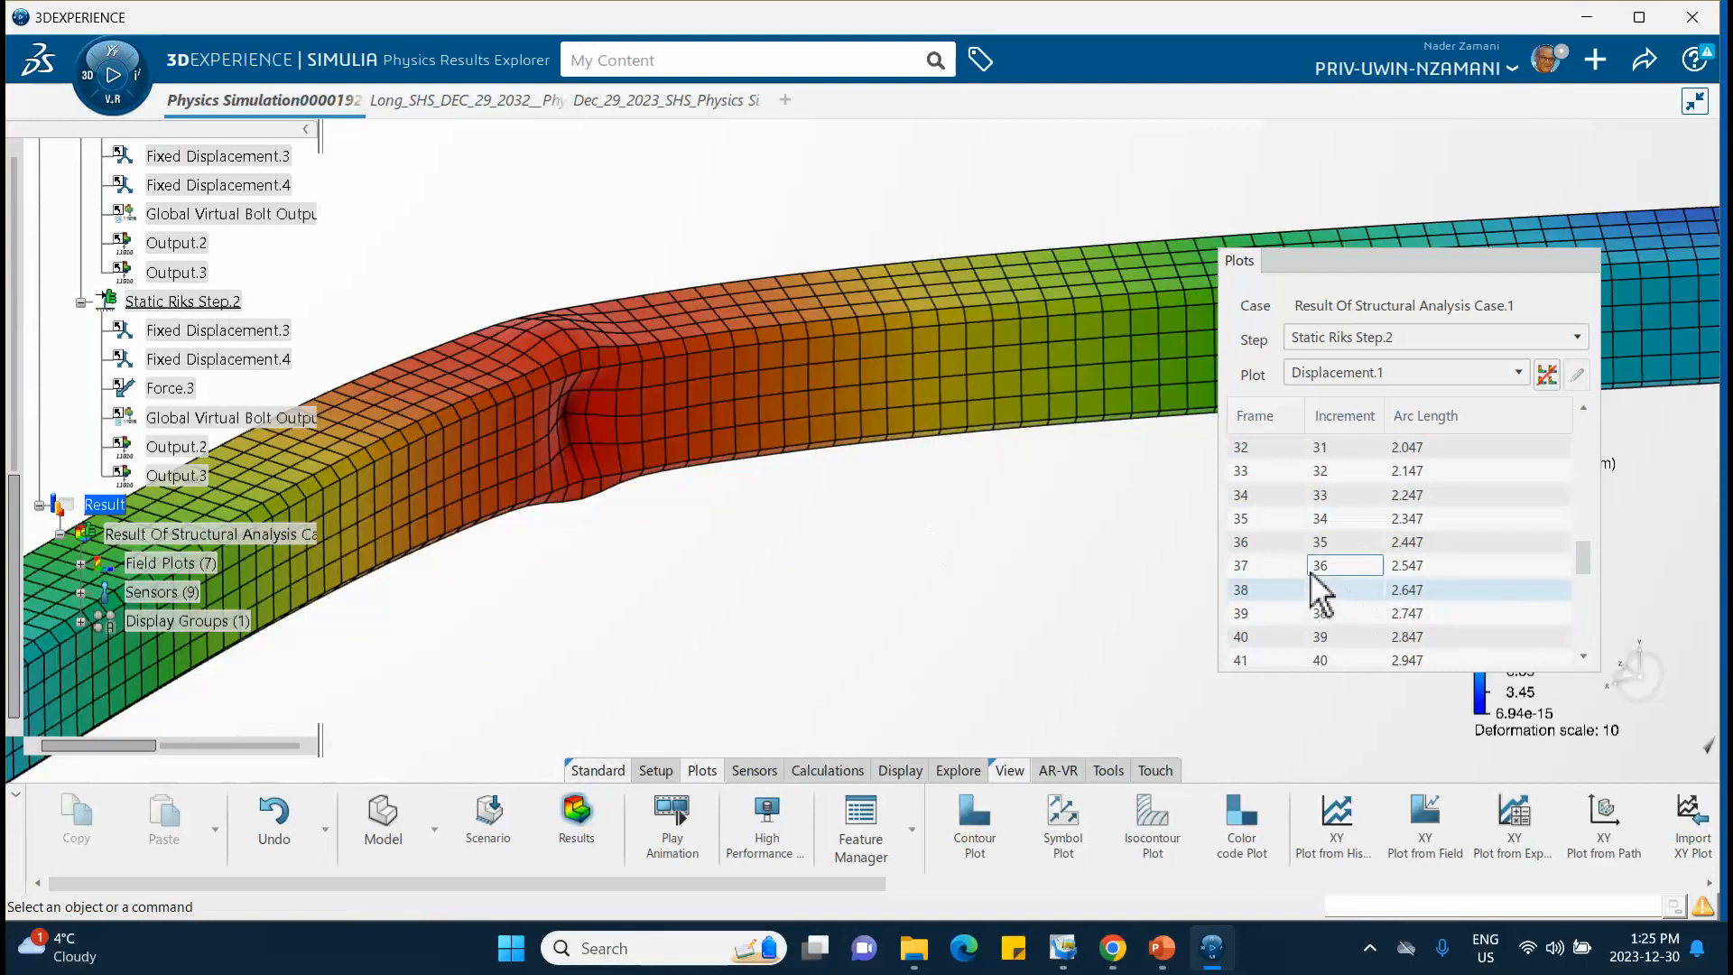
Step: Display the Von Mises Stress.1 plot for the Riks step
click(1363, 372)
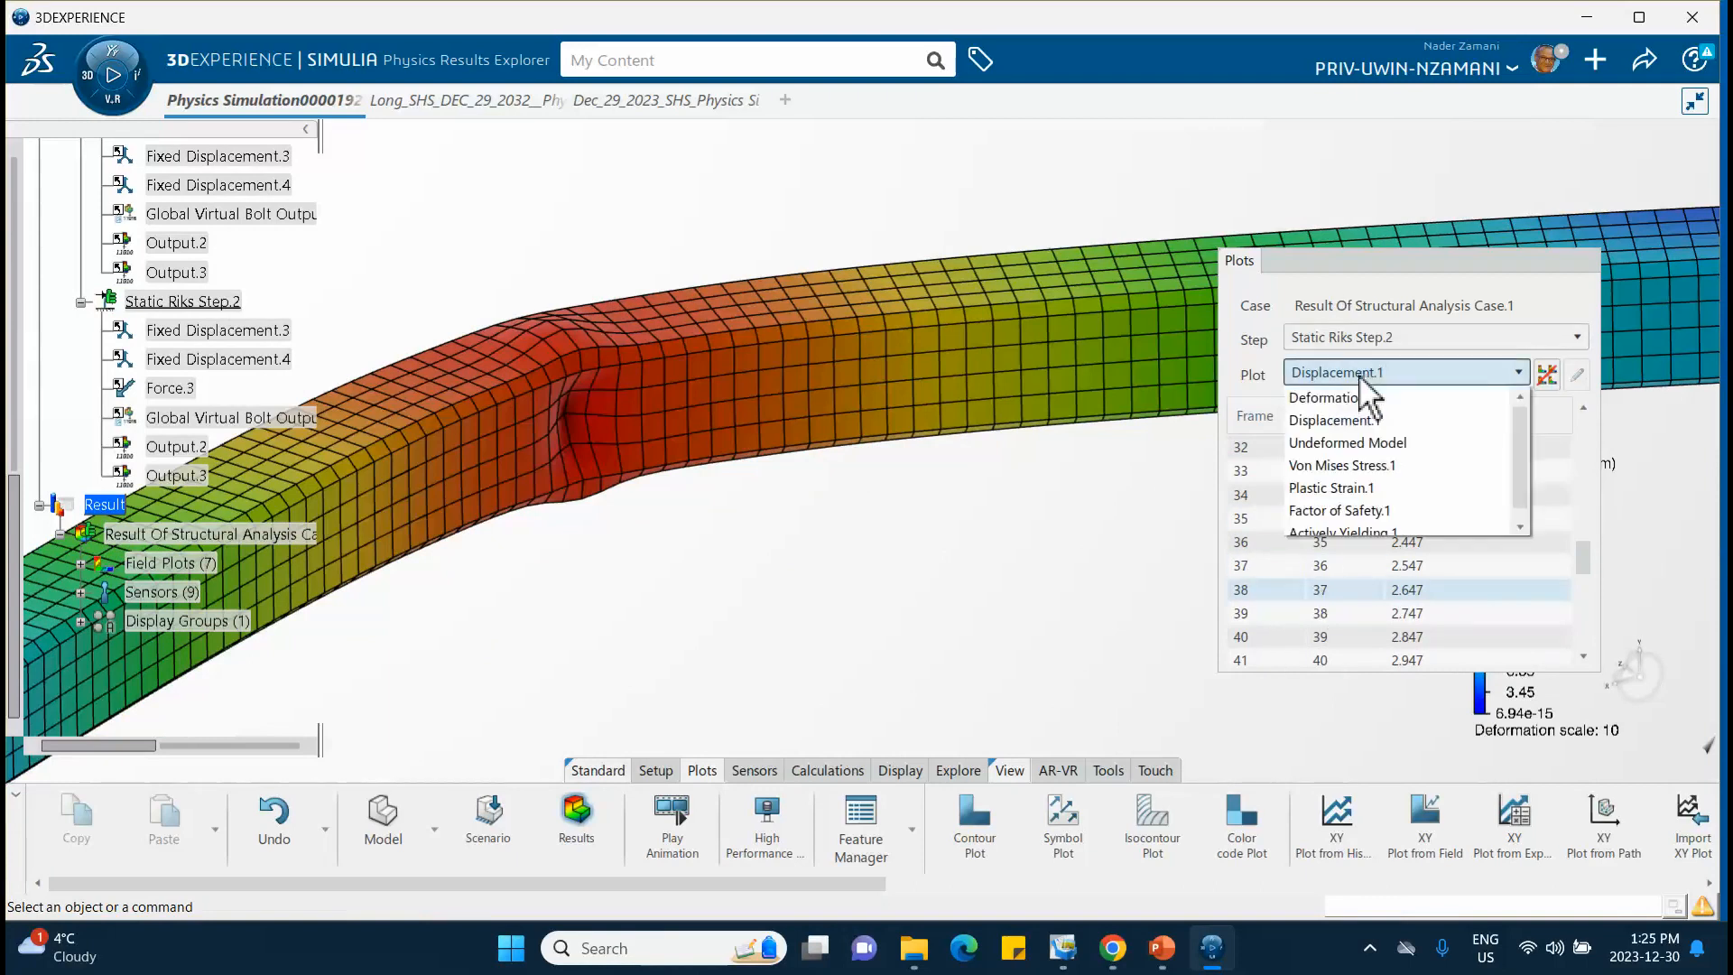
click(1354, 465)
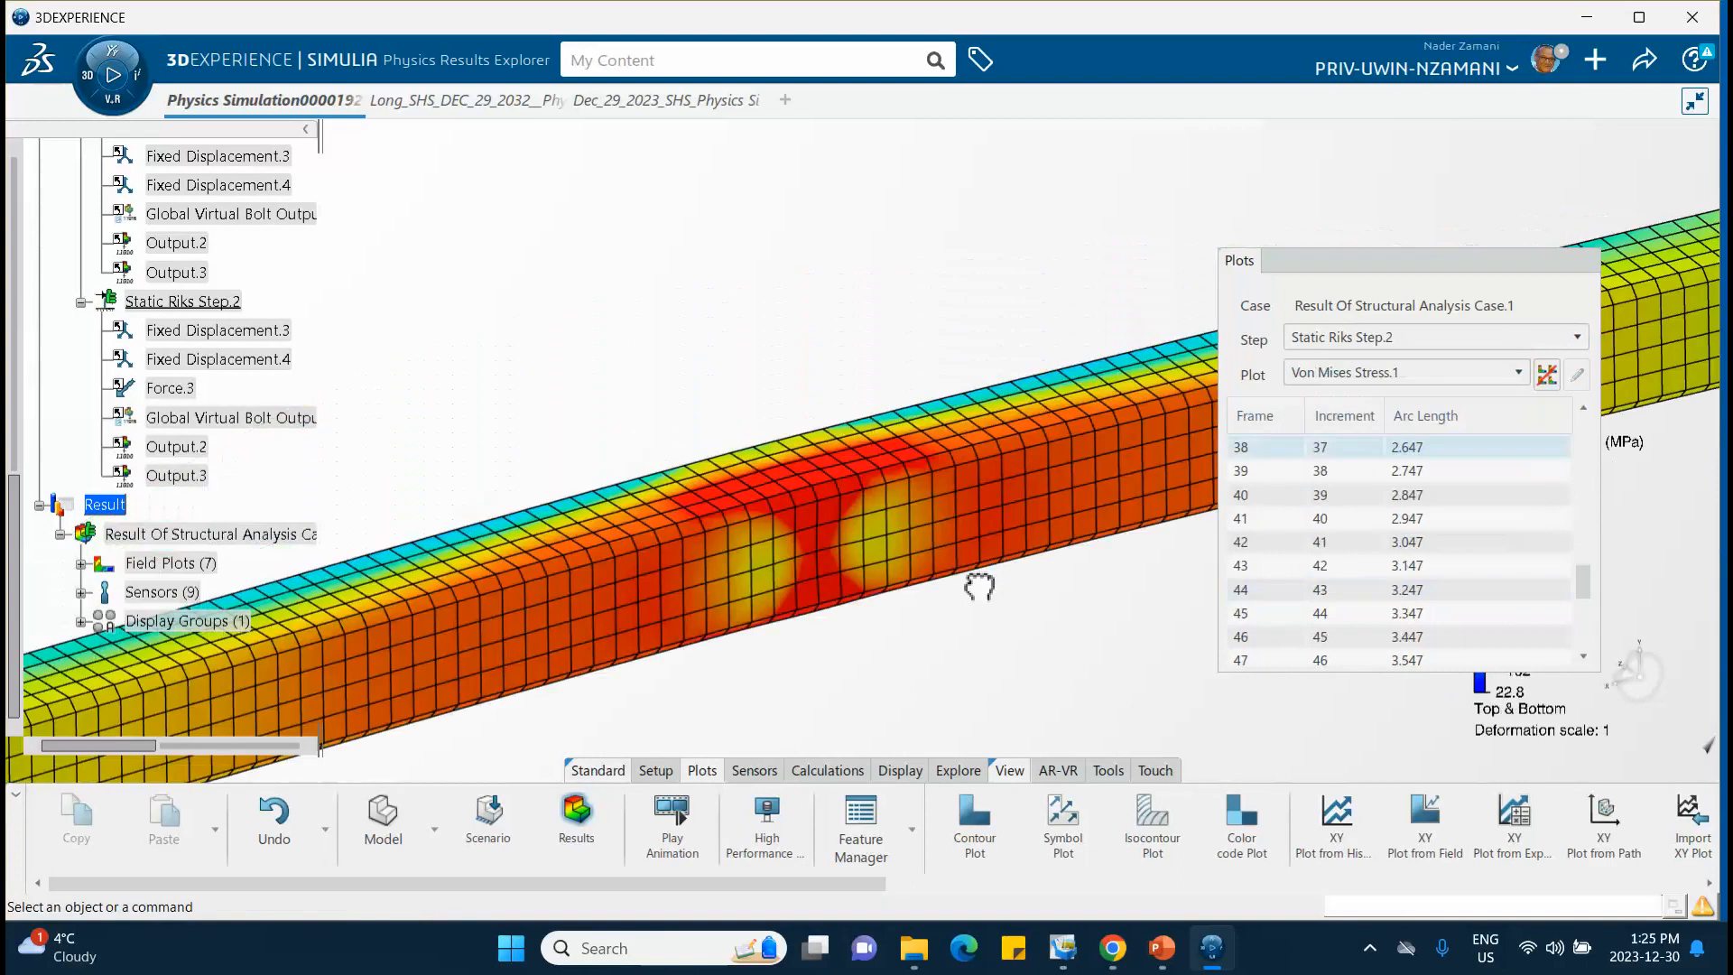
middle_drag(929, 445, 917, 548)
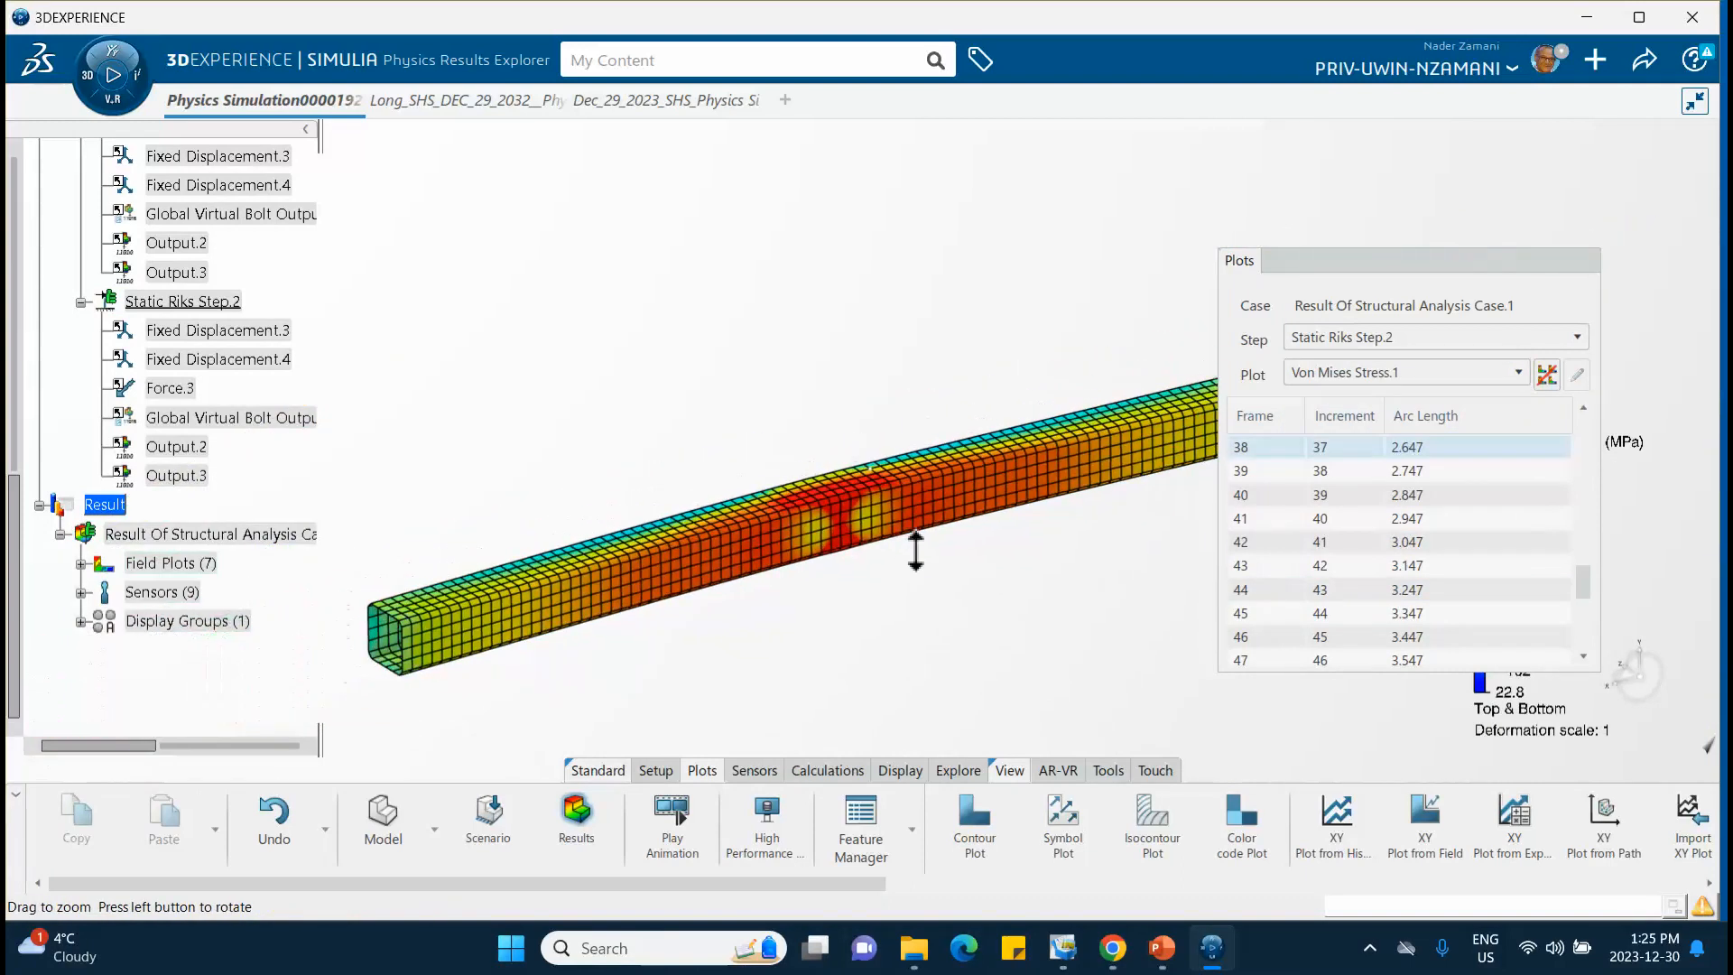
Step: Examine the von Mises stress around mid-span in frames 44, 46, 55 and 57
click(1340, 591)
click(1379, 637)
scroll(1372, 641, down, 3)
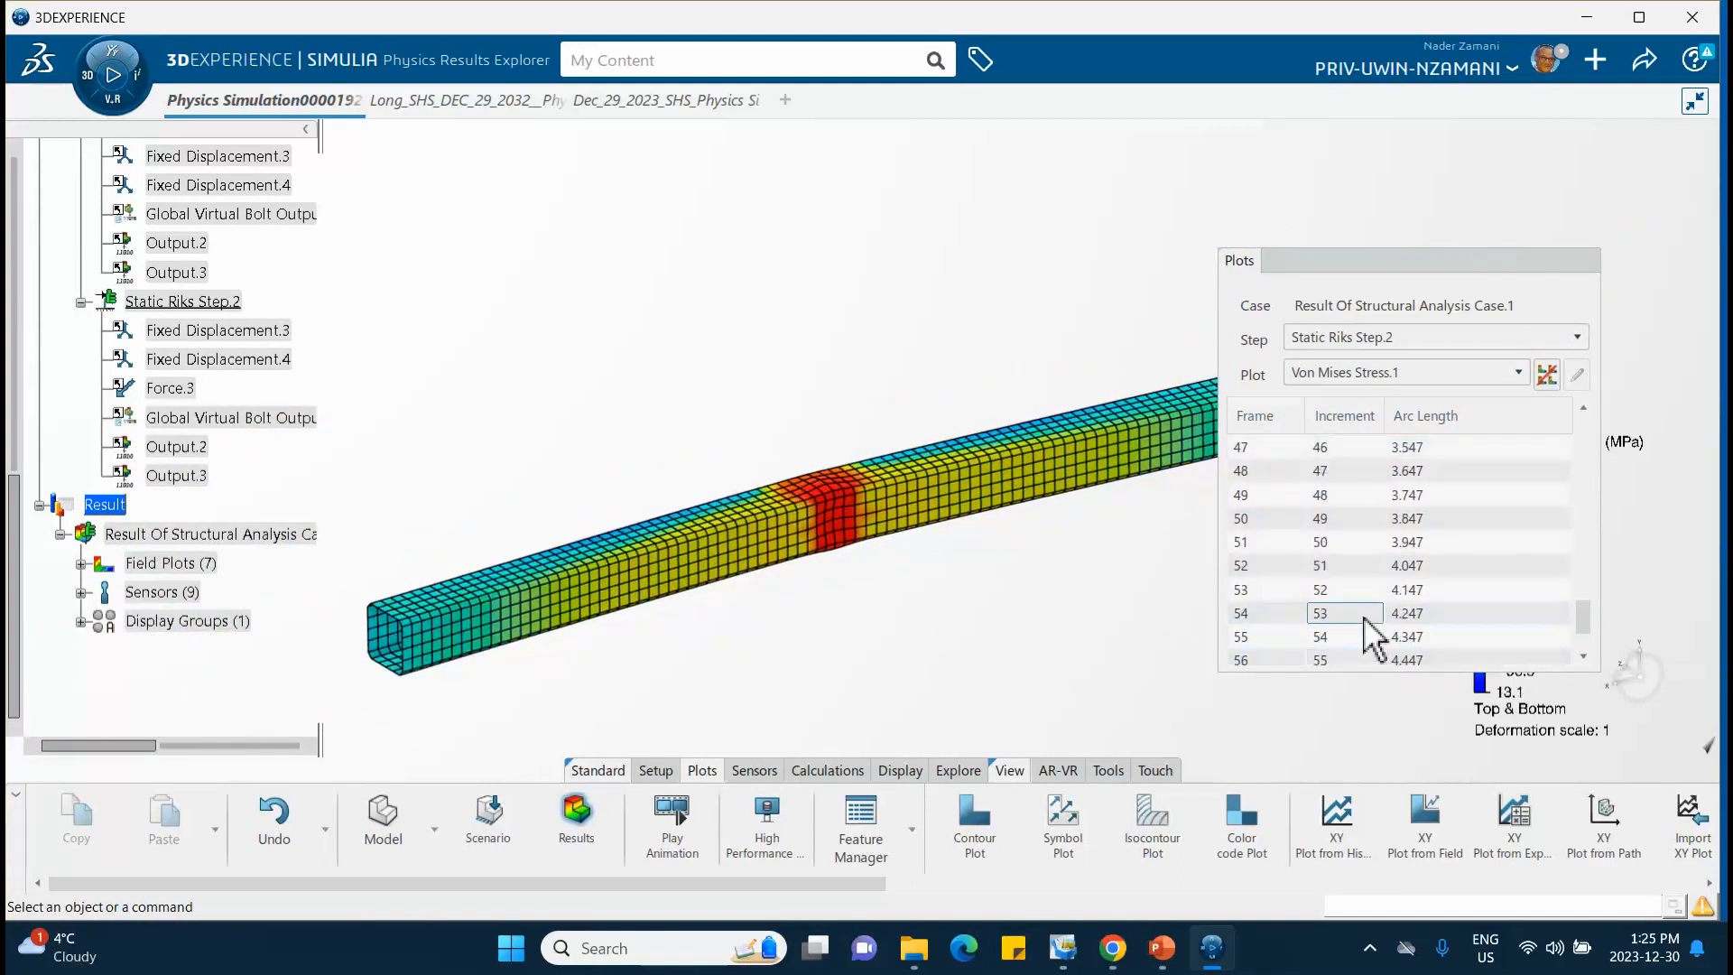
click(1367, 637)
scroll(1358, 628, down, 1)
click(1344, 630)
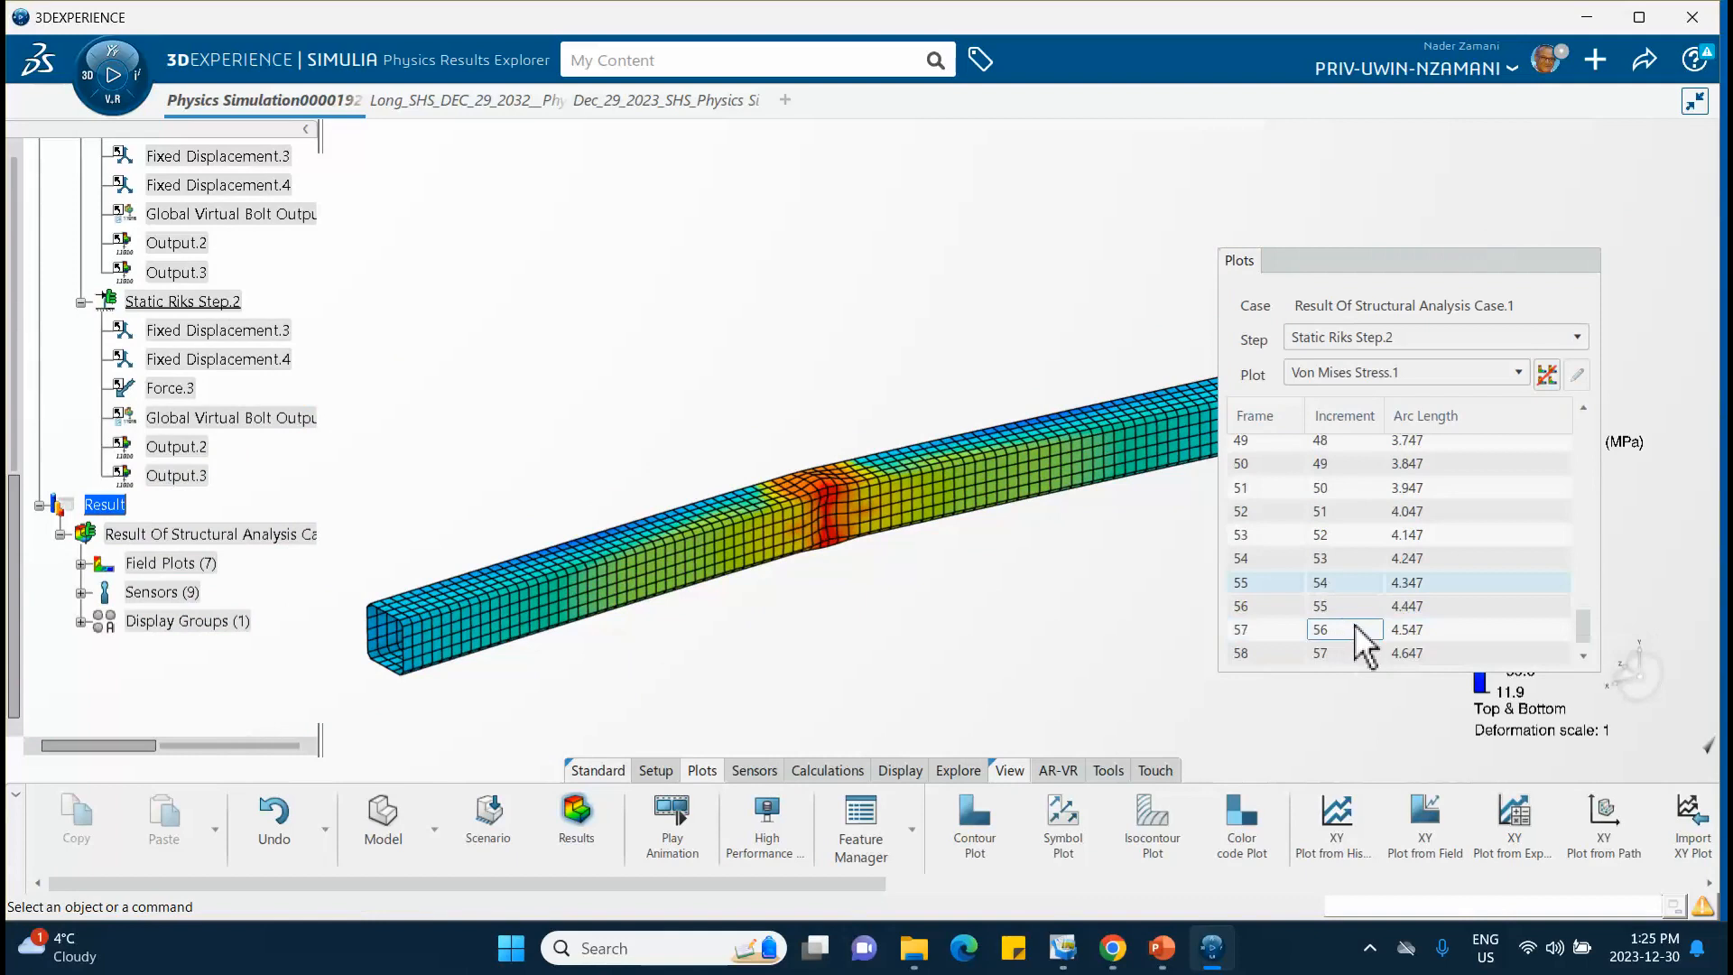
middle_drag(966, 586, 835, 530)
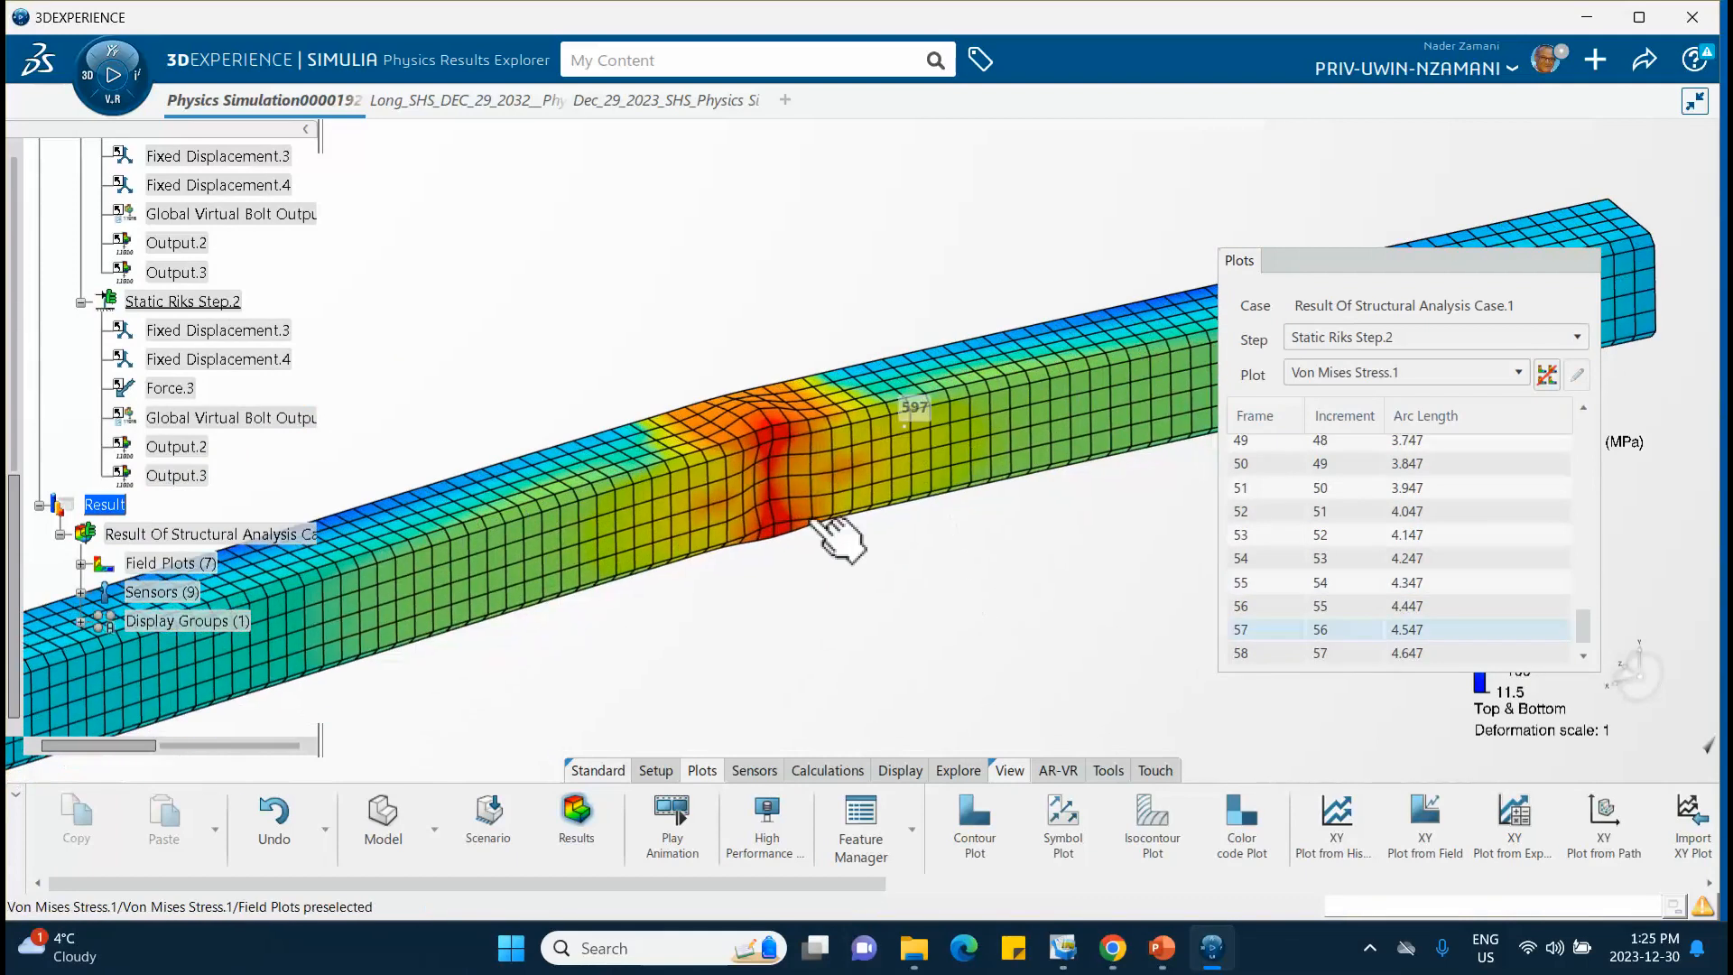
Step: Switch to PowerPoint to review the force-displacement and stress results on slide 8, and return to 3DEXPERIENCE
click(1158, 949)
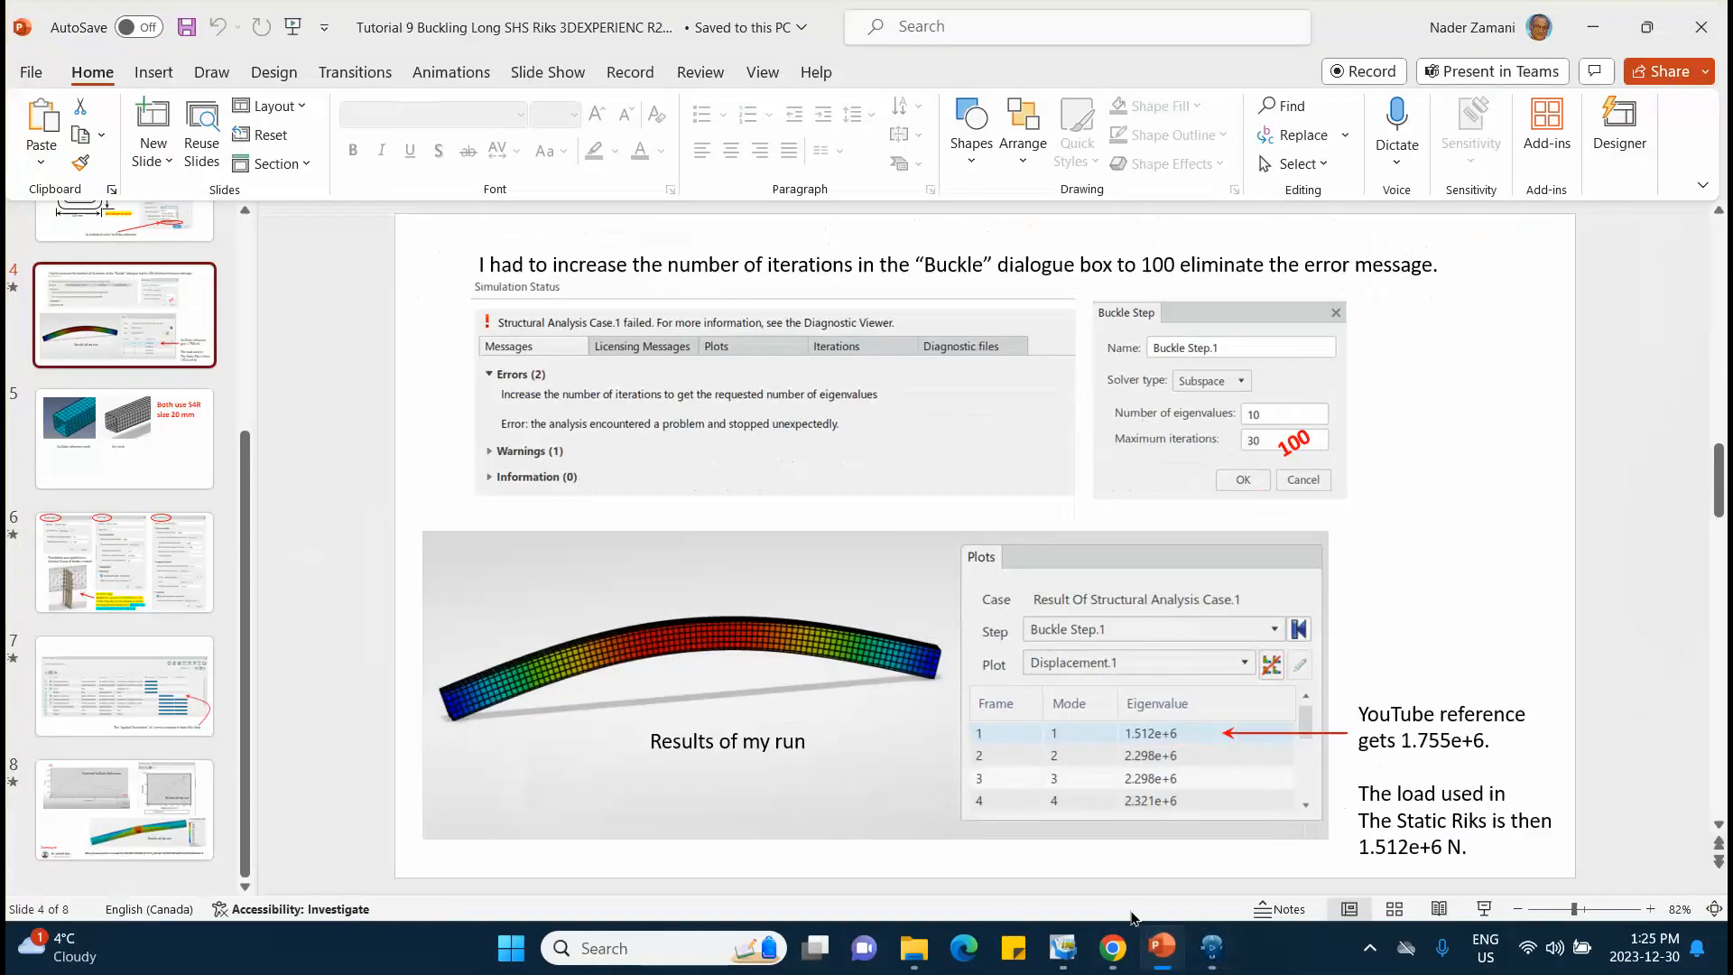
click(90, 785)
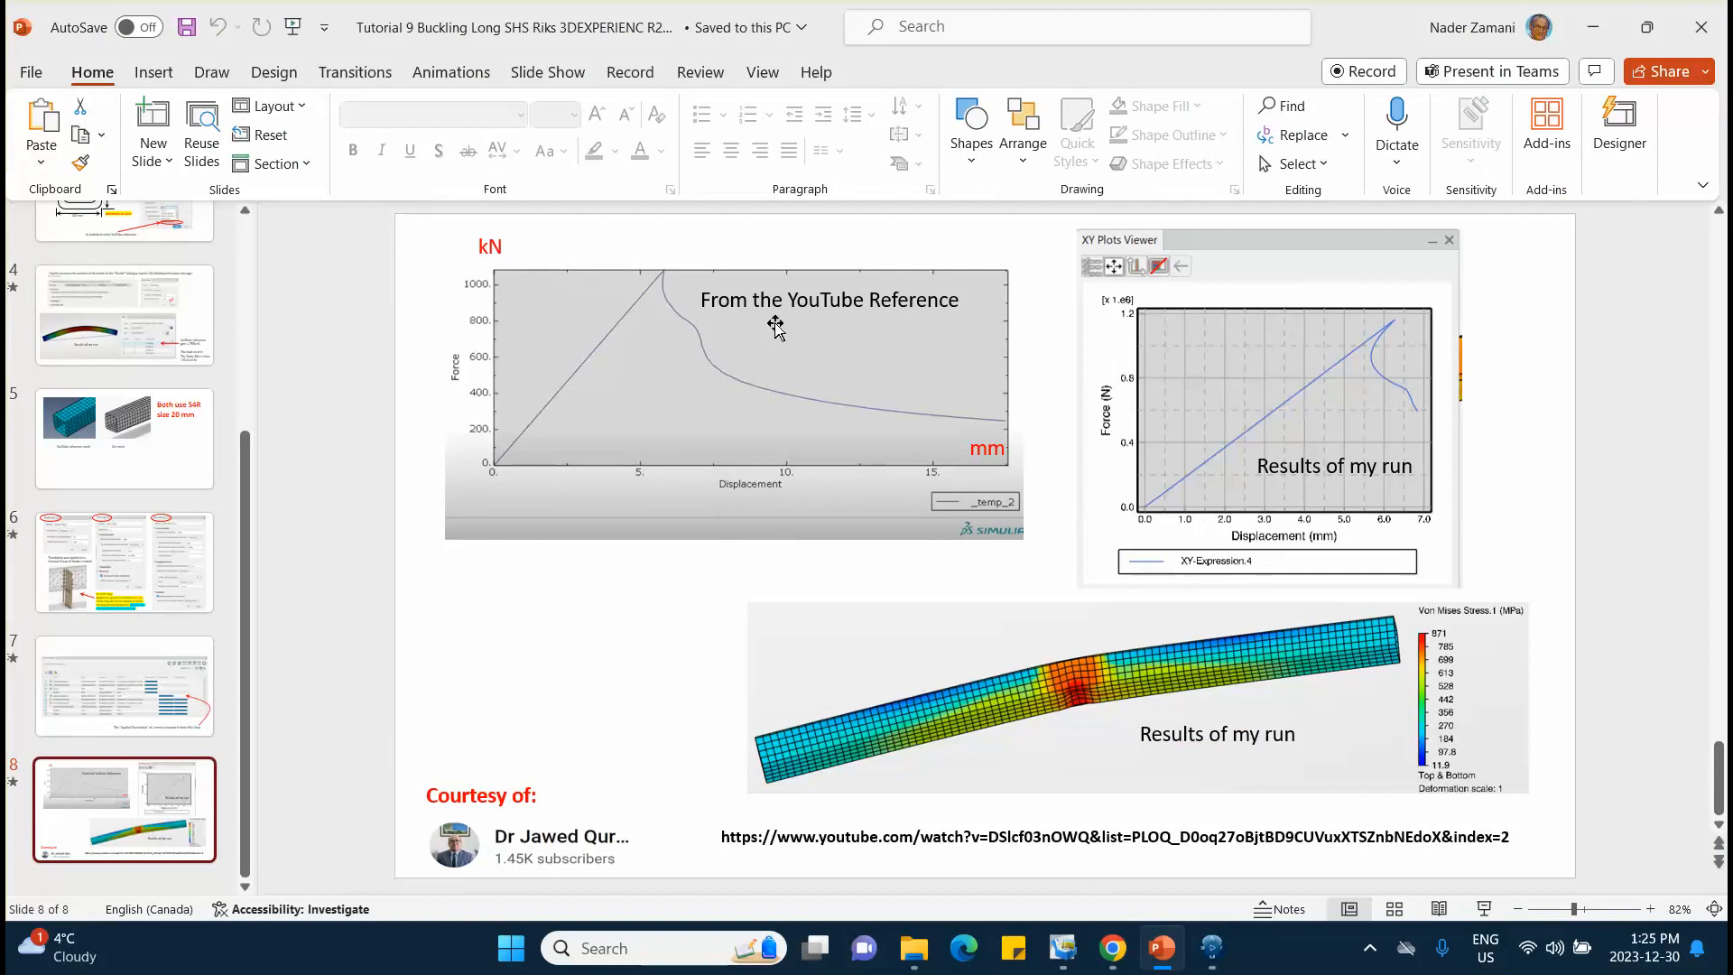
click(1593, 27)
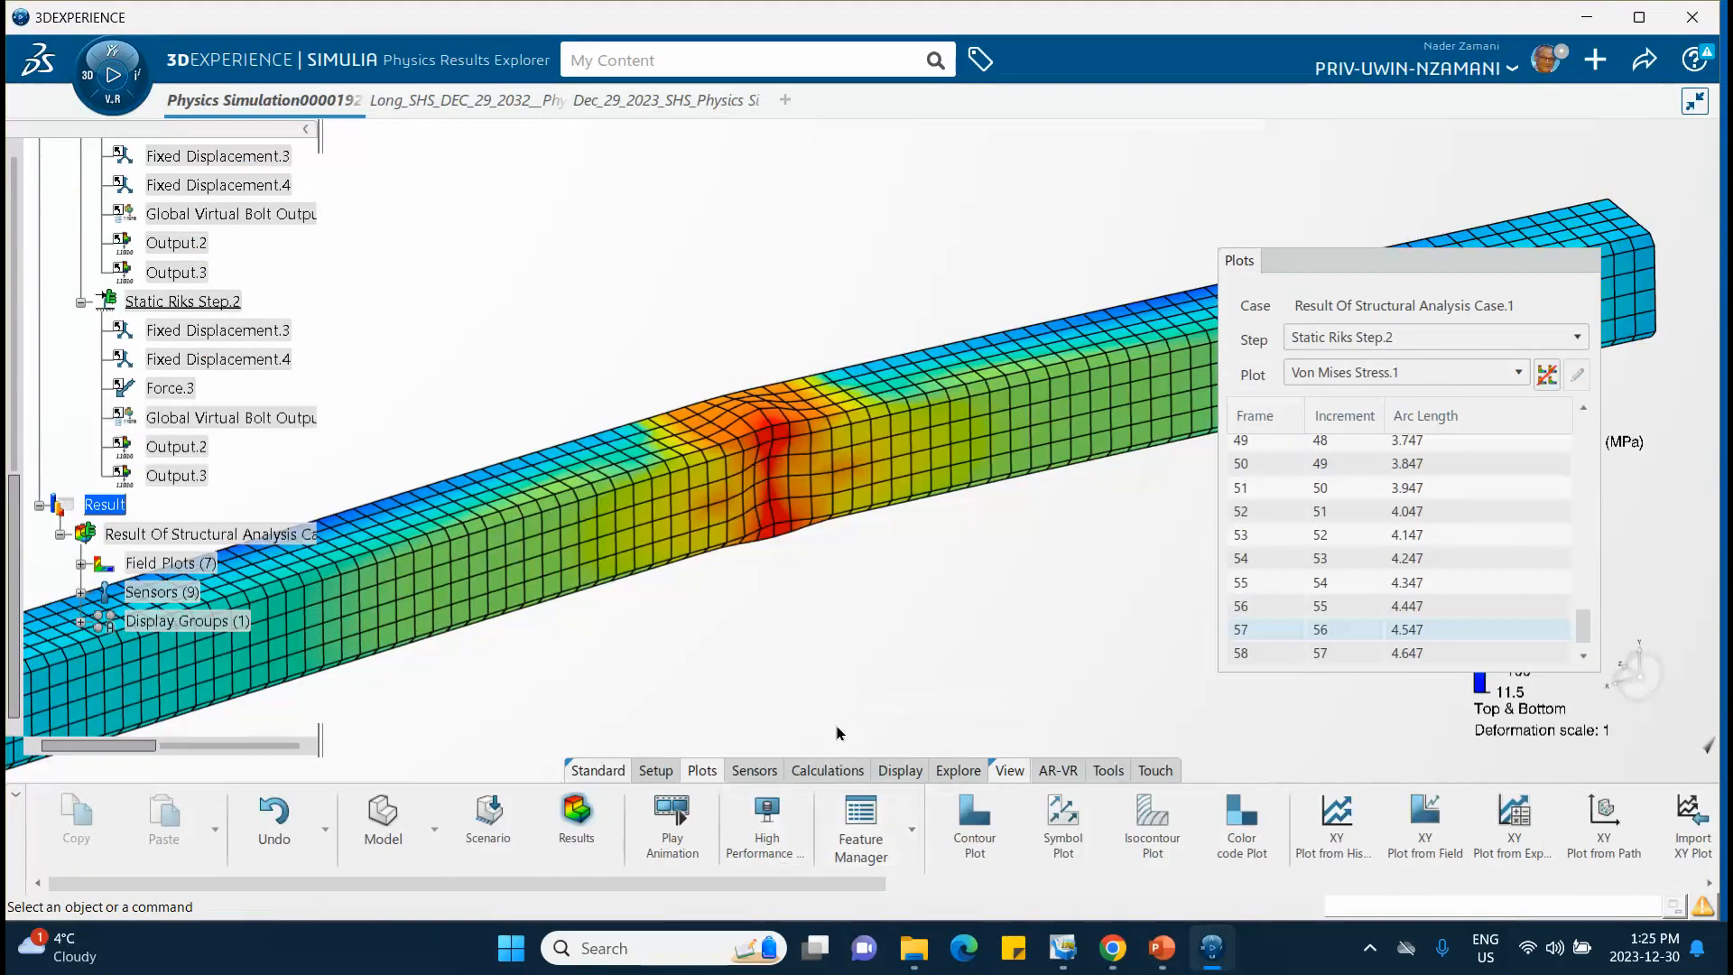
Step: Start an XY plot from field data with the node set pin roller coupling-1 as its support
middle_drag(748, 660, 1020, 657)
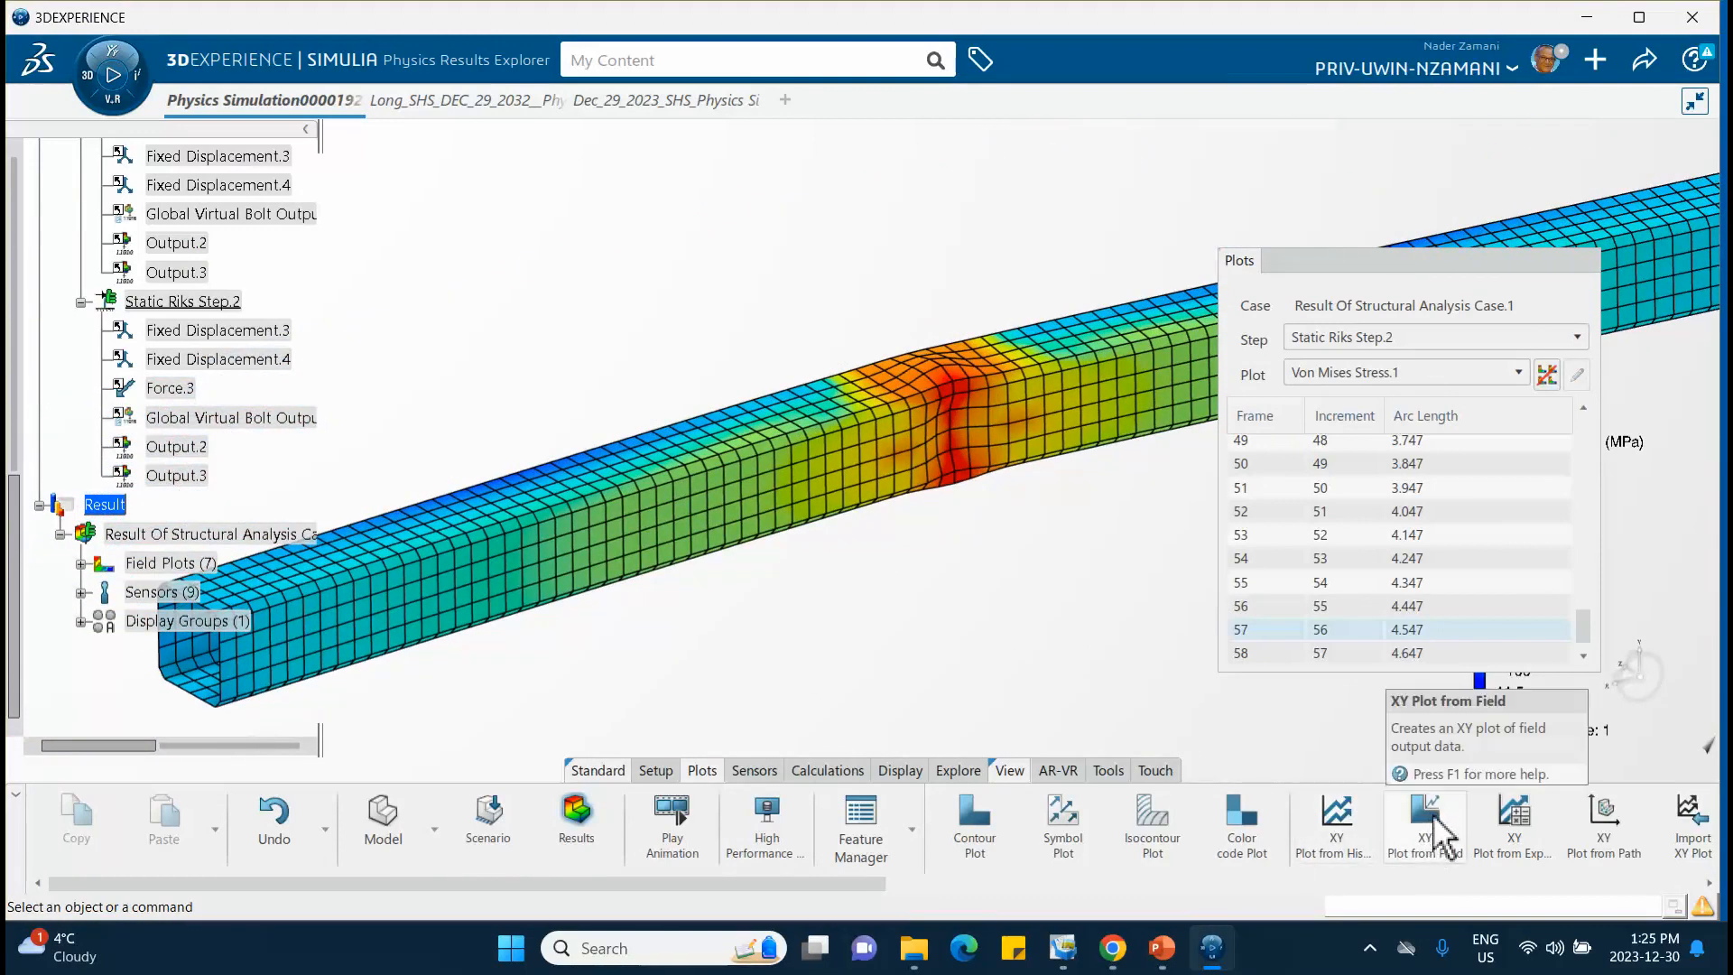
click(1435, 817)
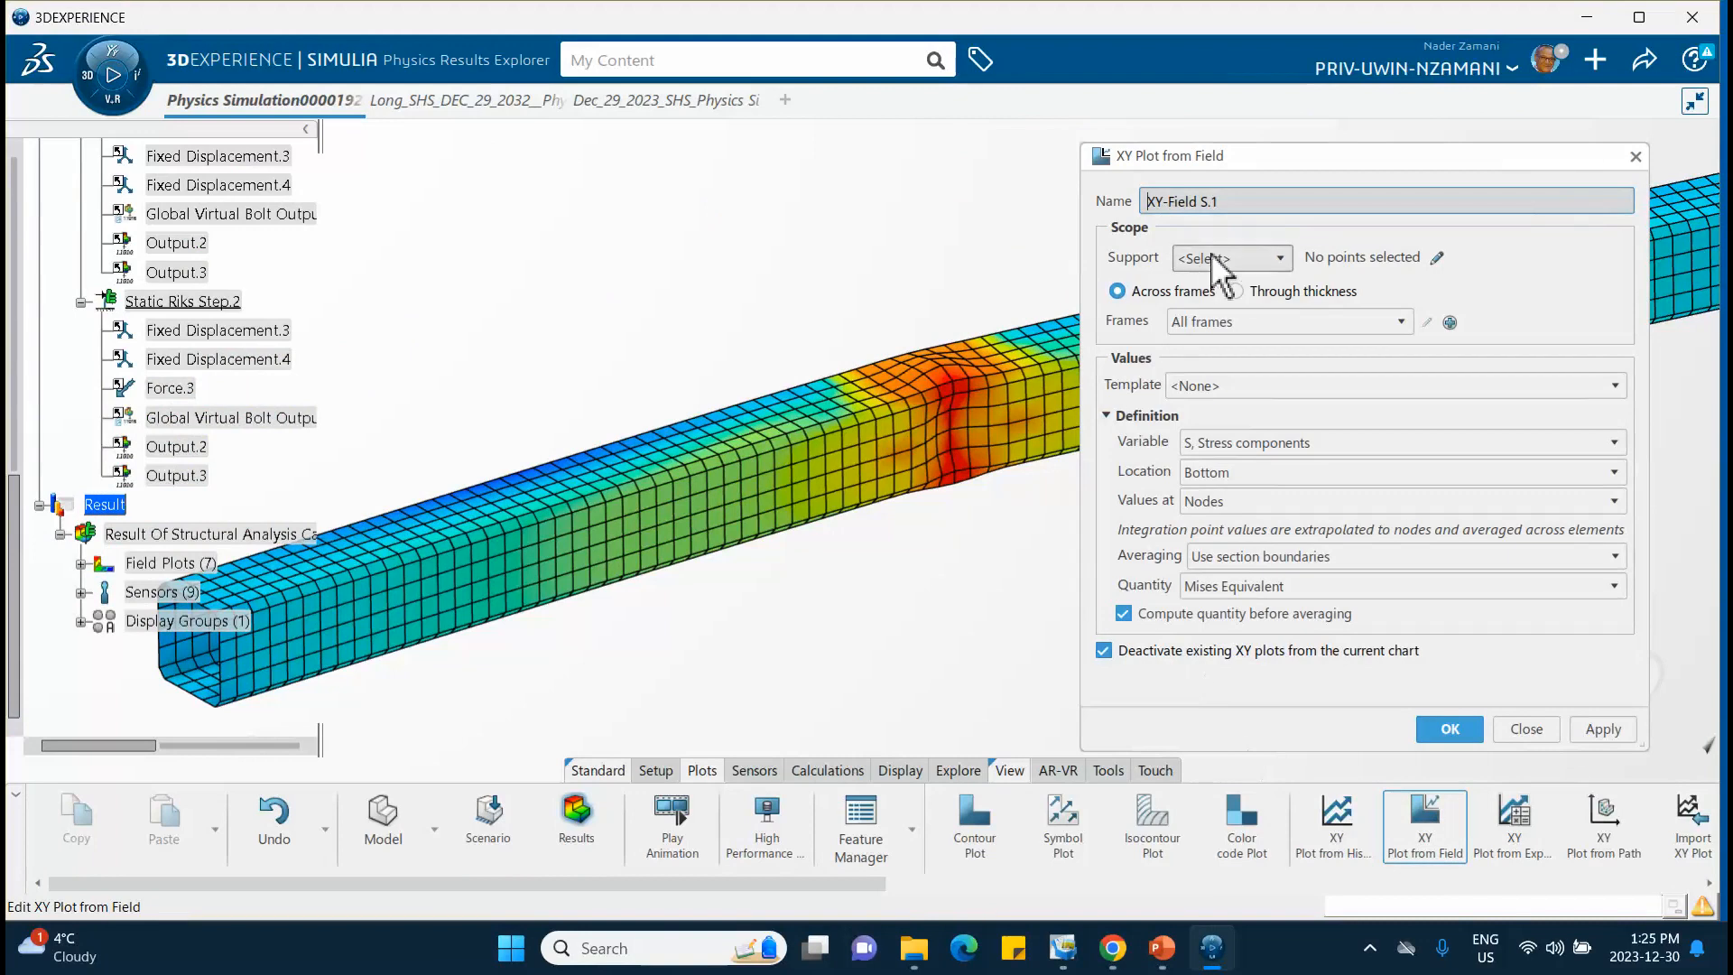
click(1231, 261)
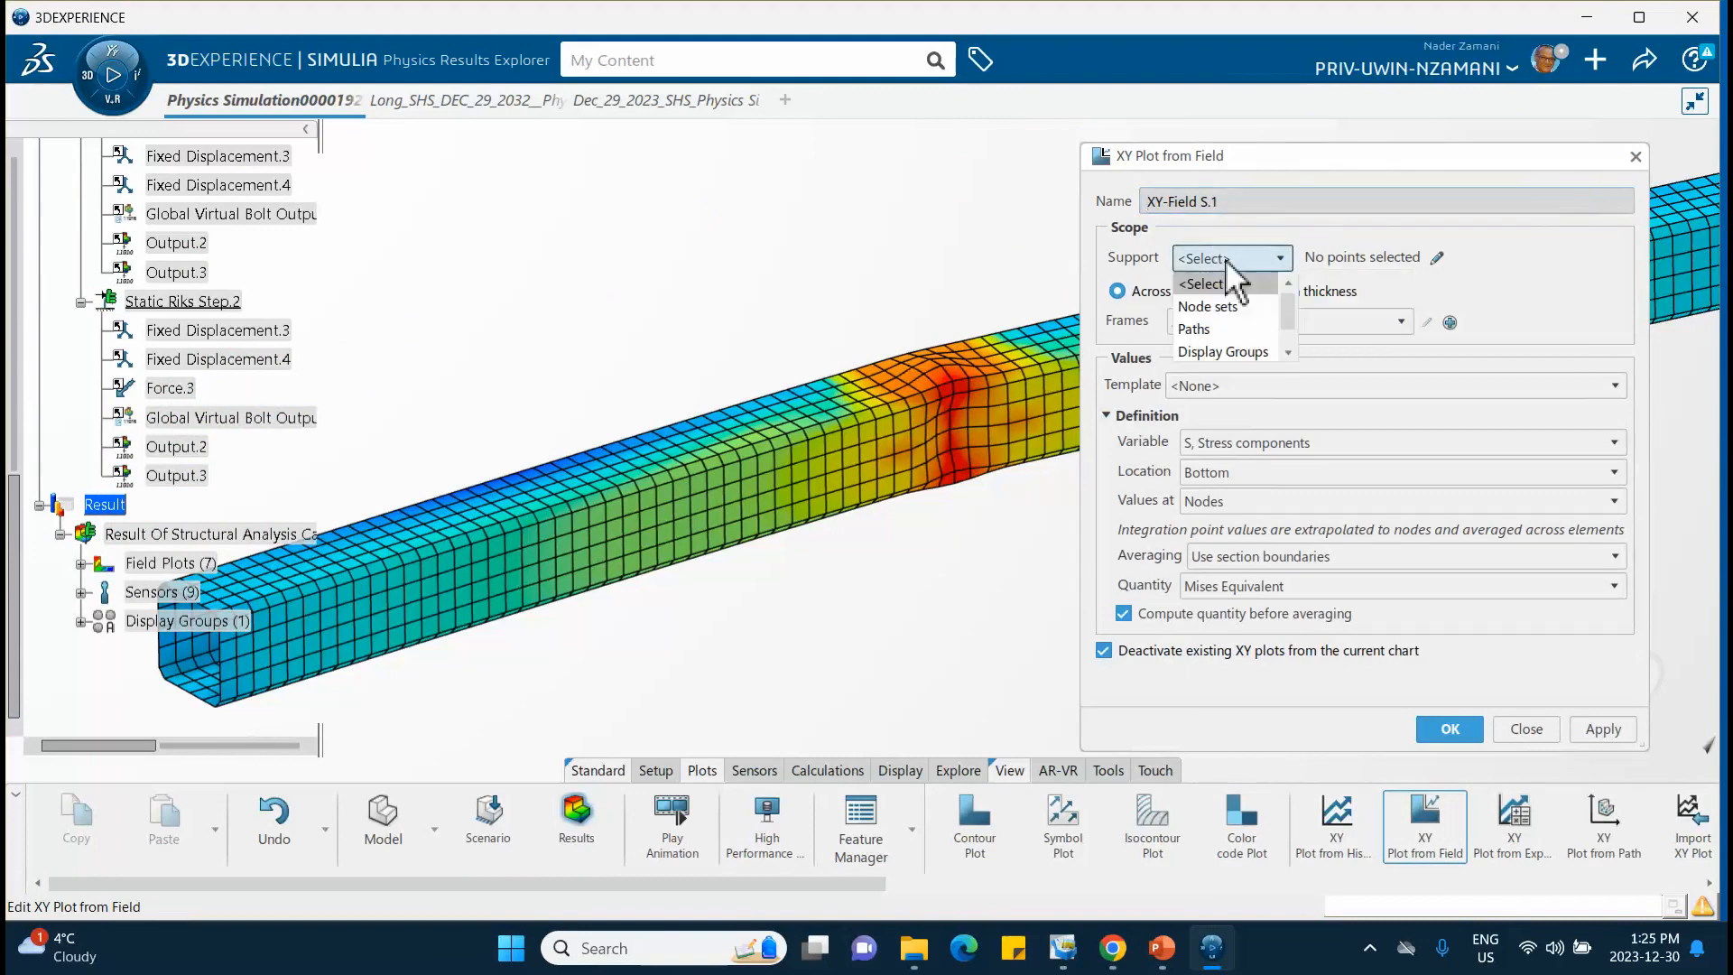
click(1242, 307)
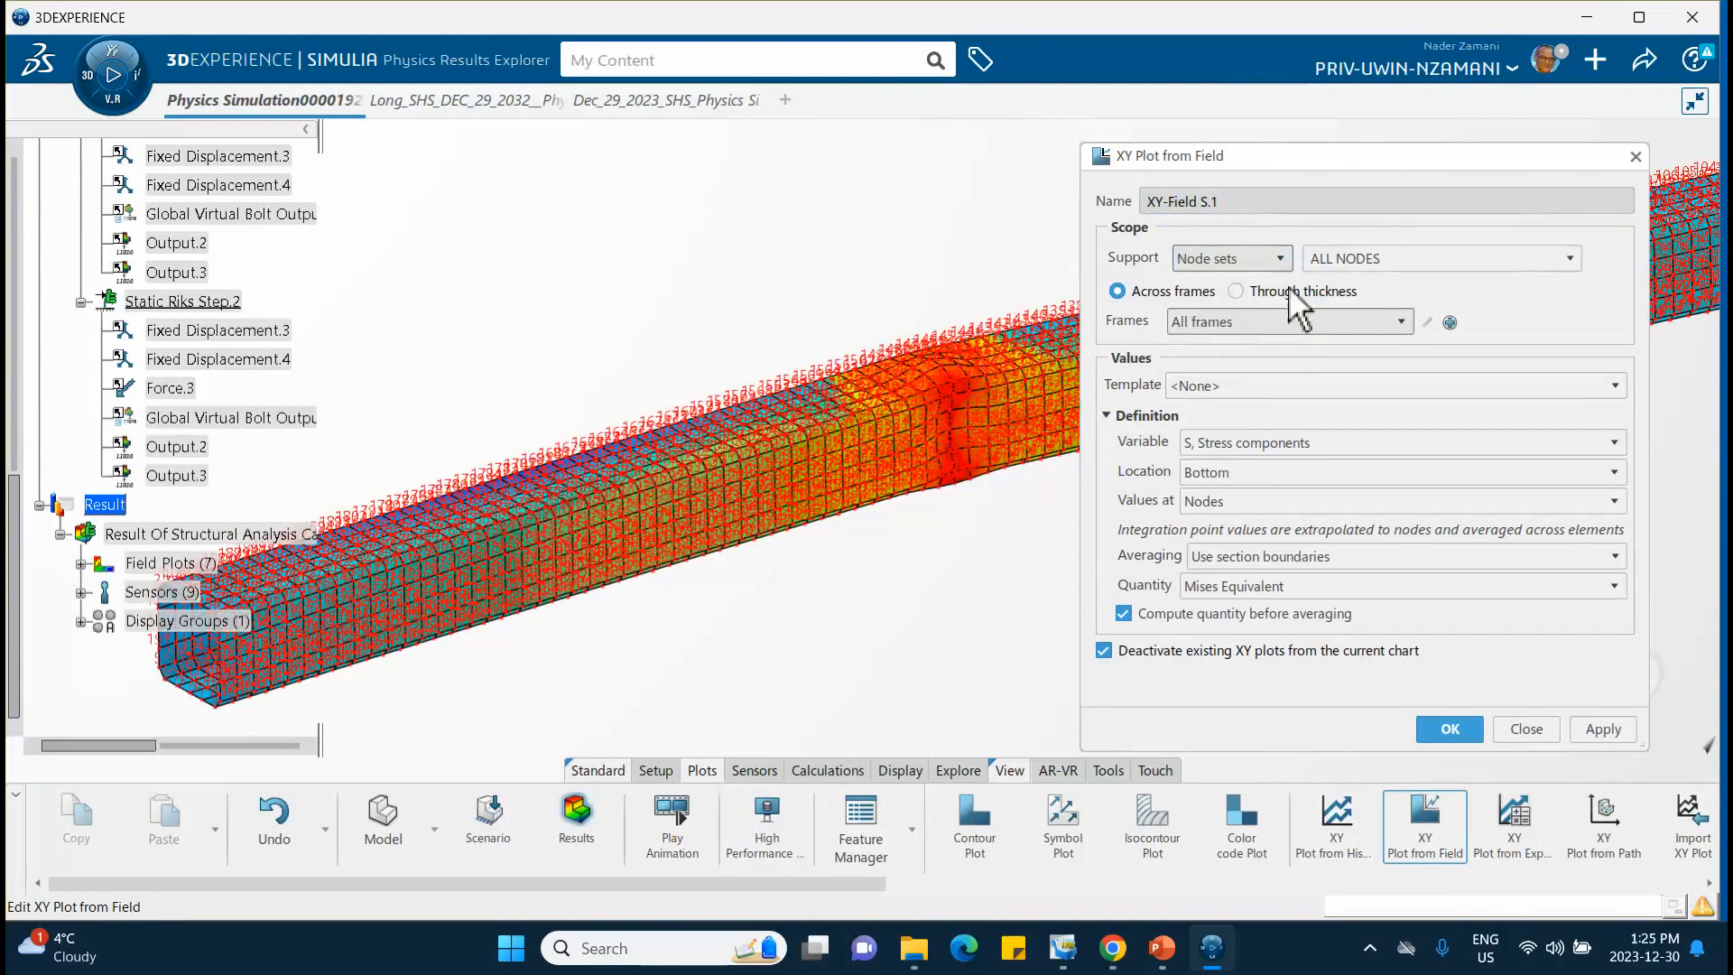
click(1572, 260)
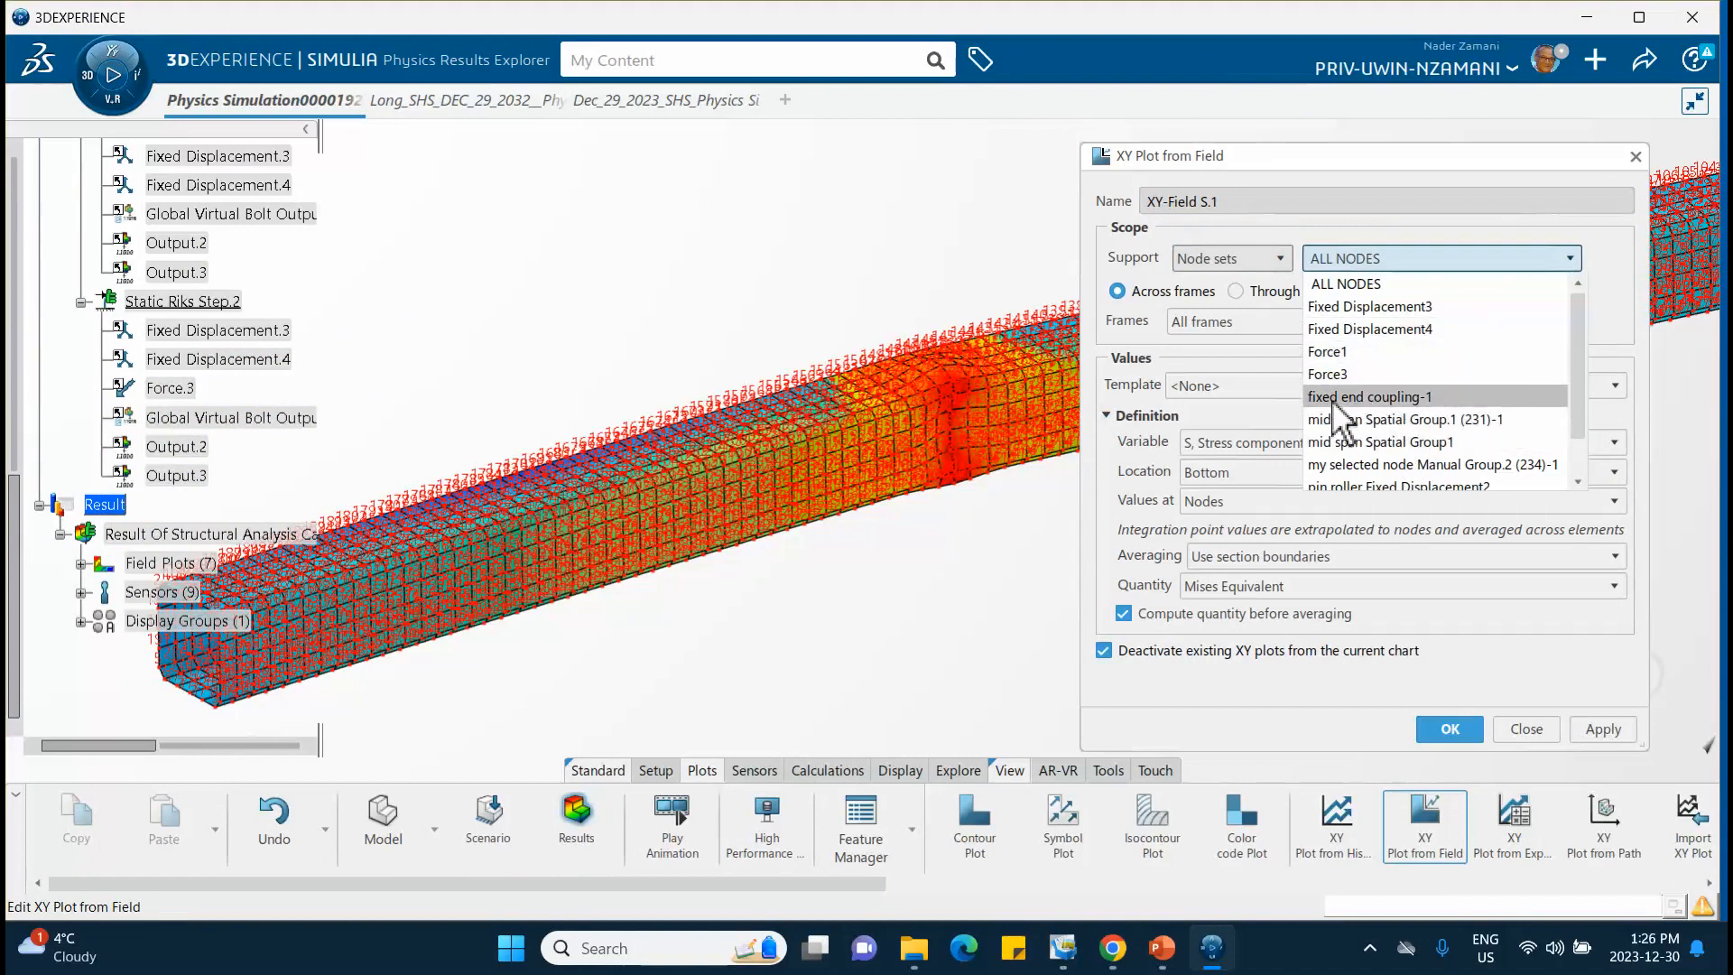
scroll(1336, 410, down, 1)
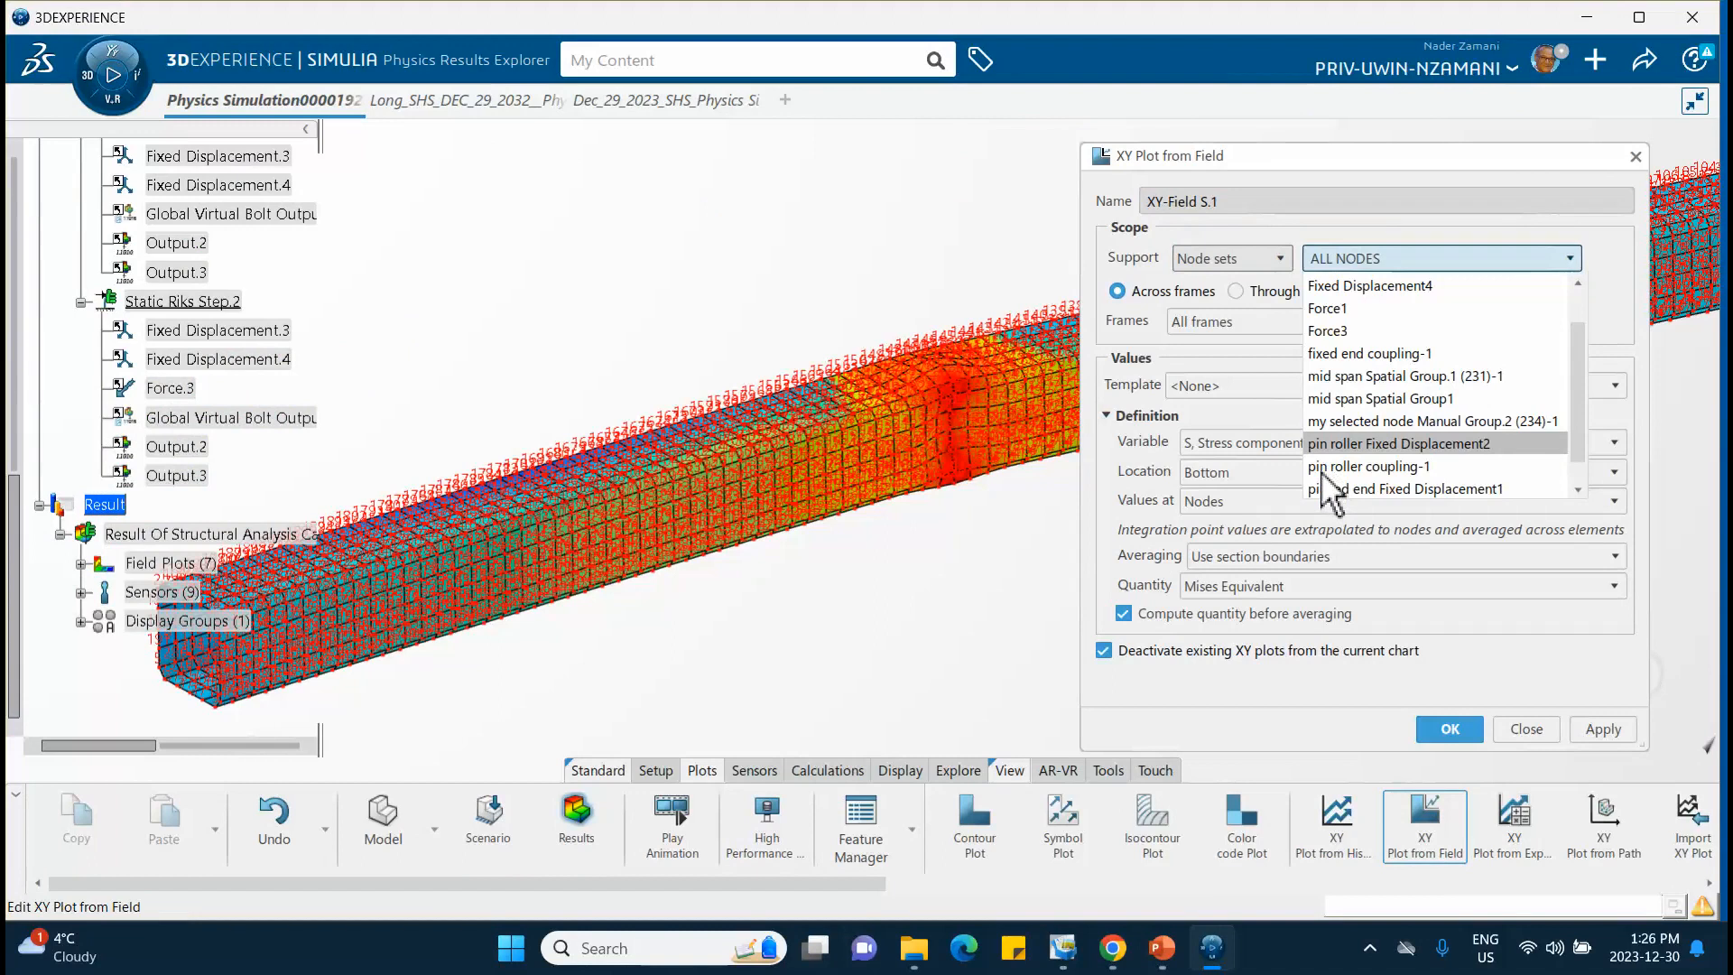
click(1374, 466)
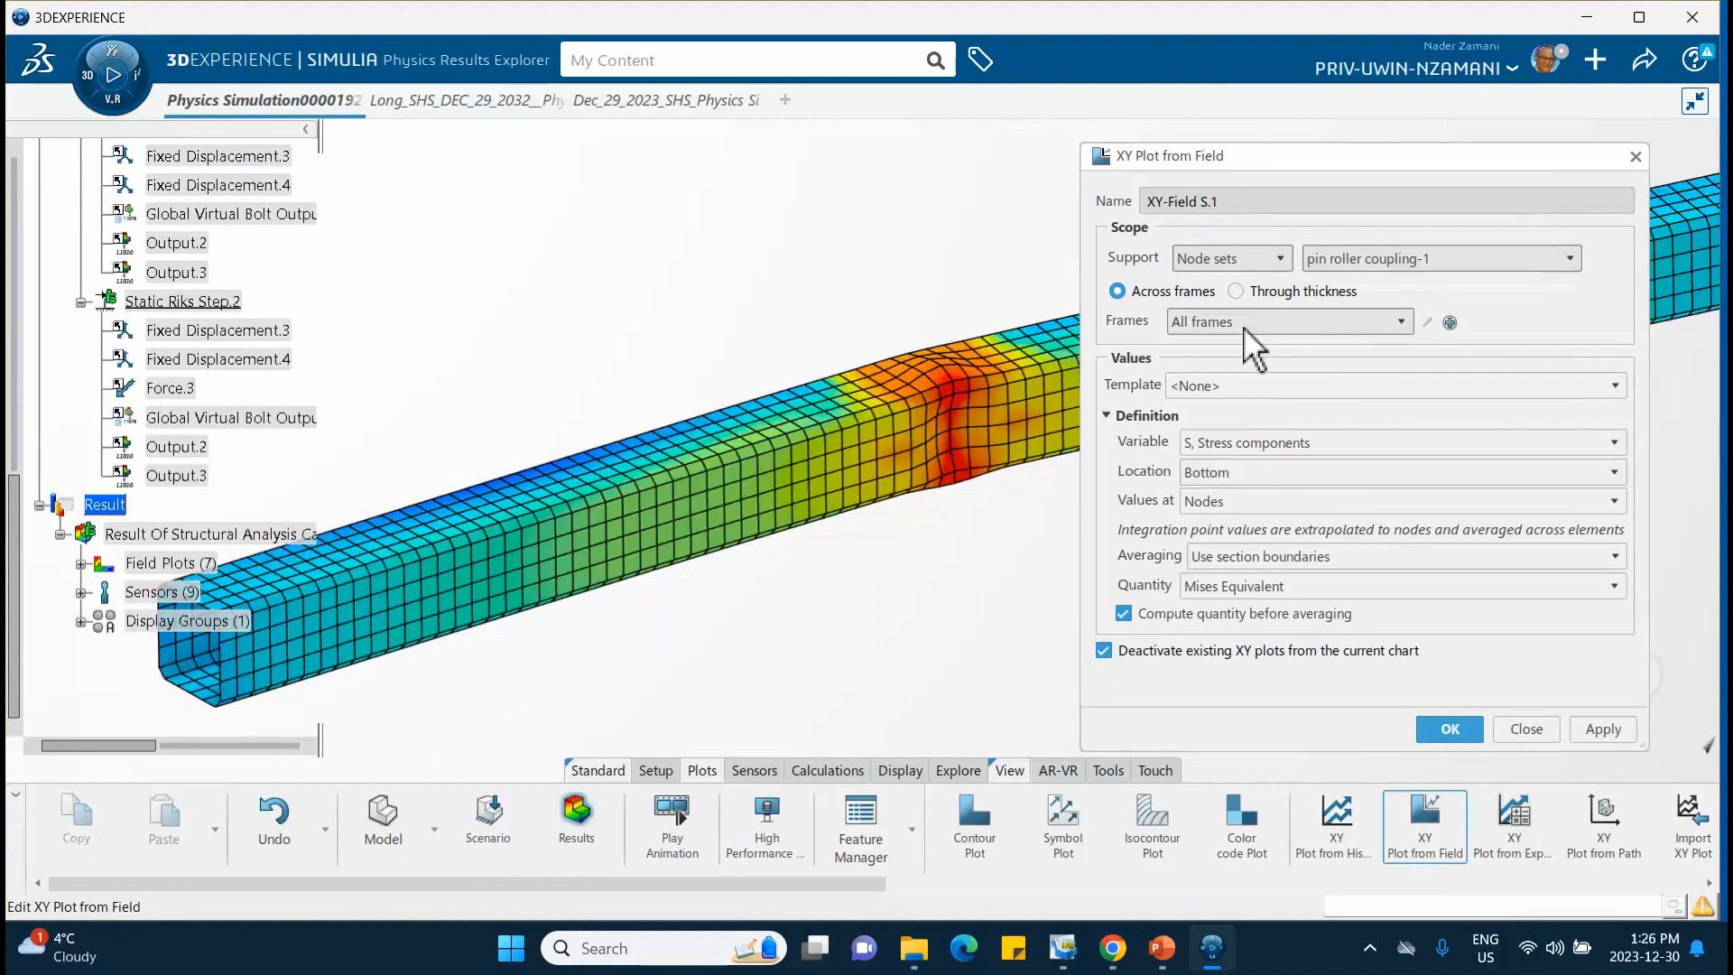
Step: Limit the XY plot's frames to all frames in Static Riks Step.2
click(1311, 326)
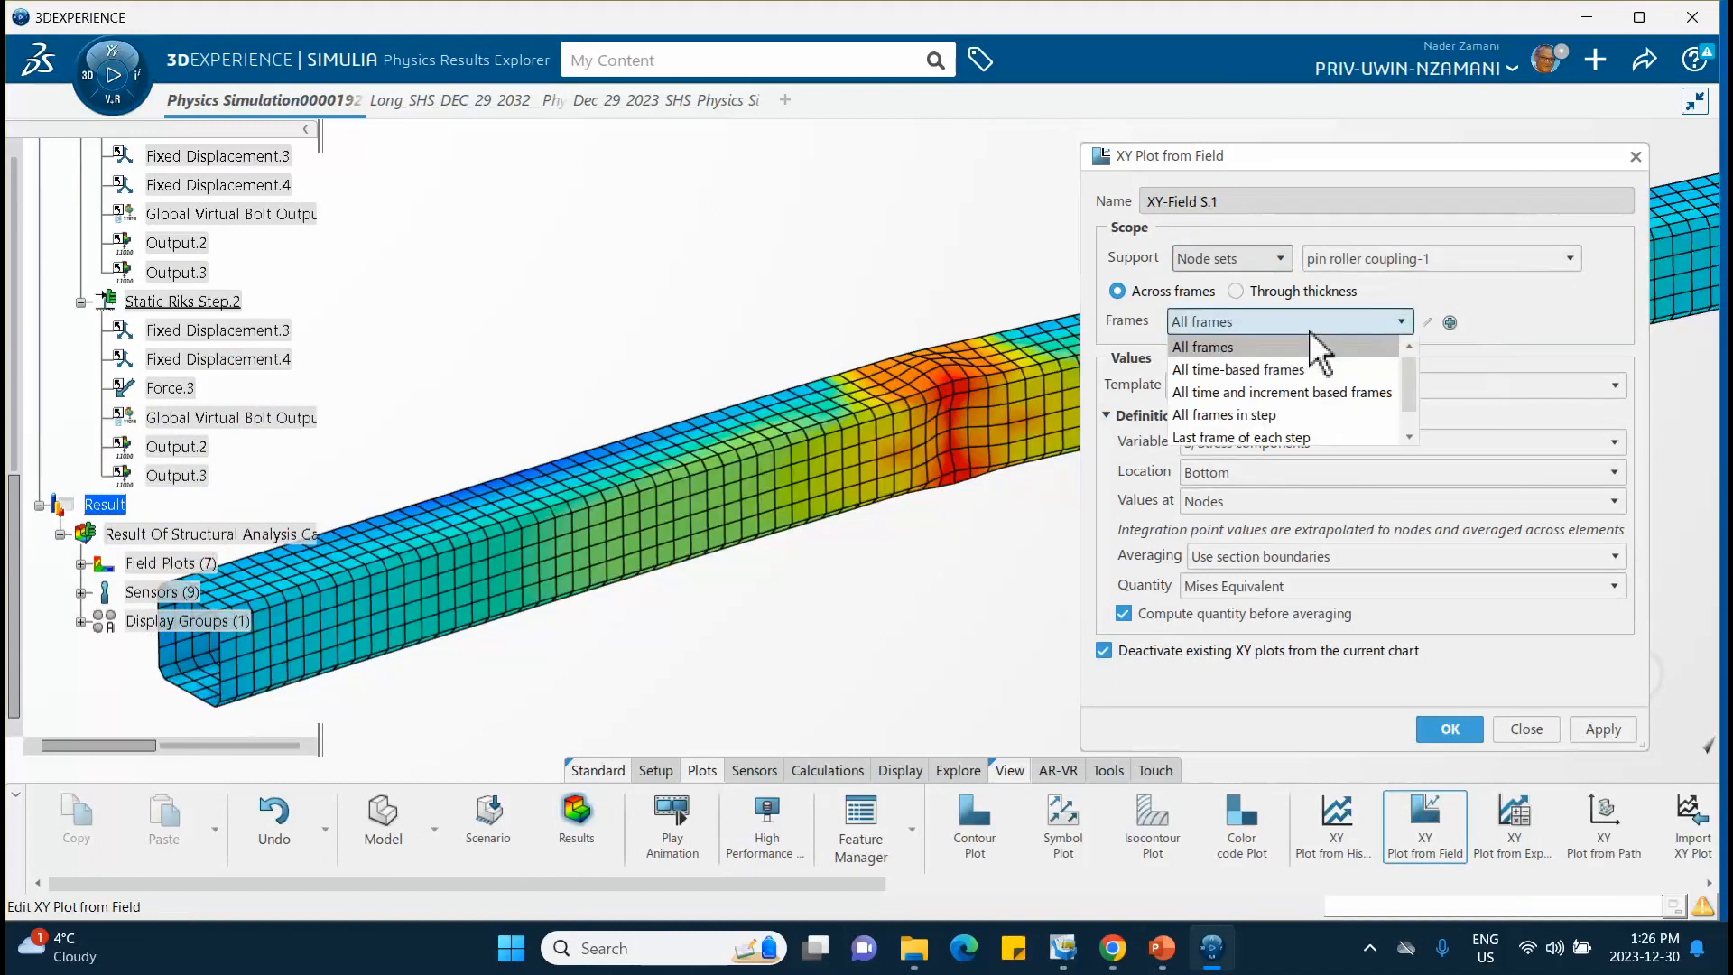
click(1259, 417)
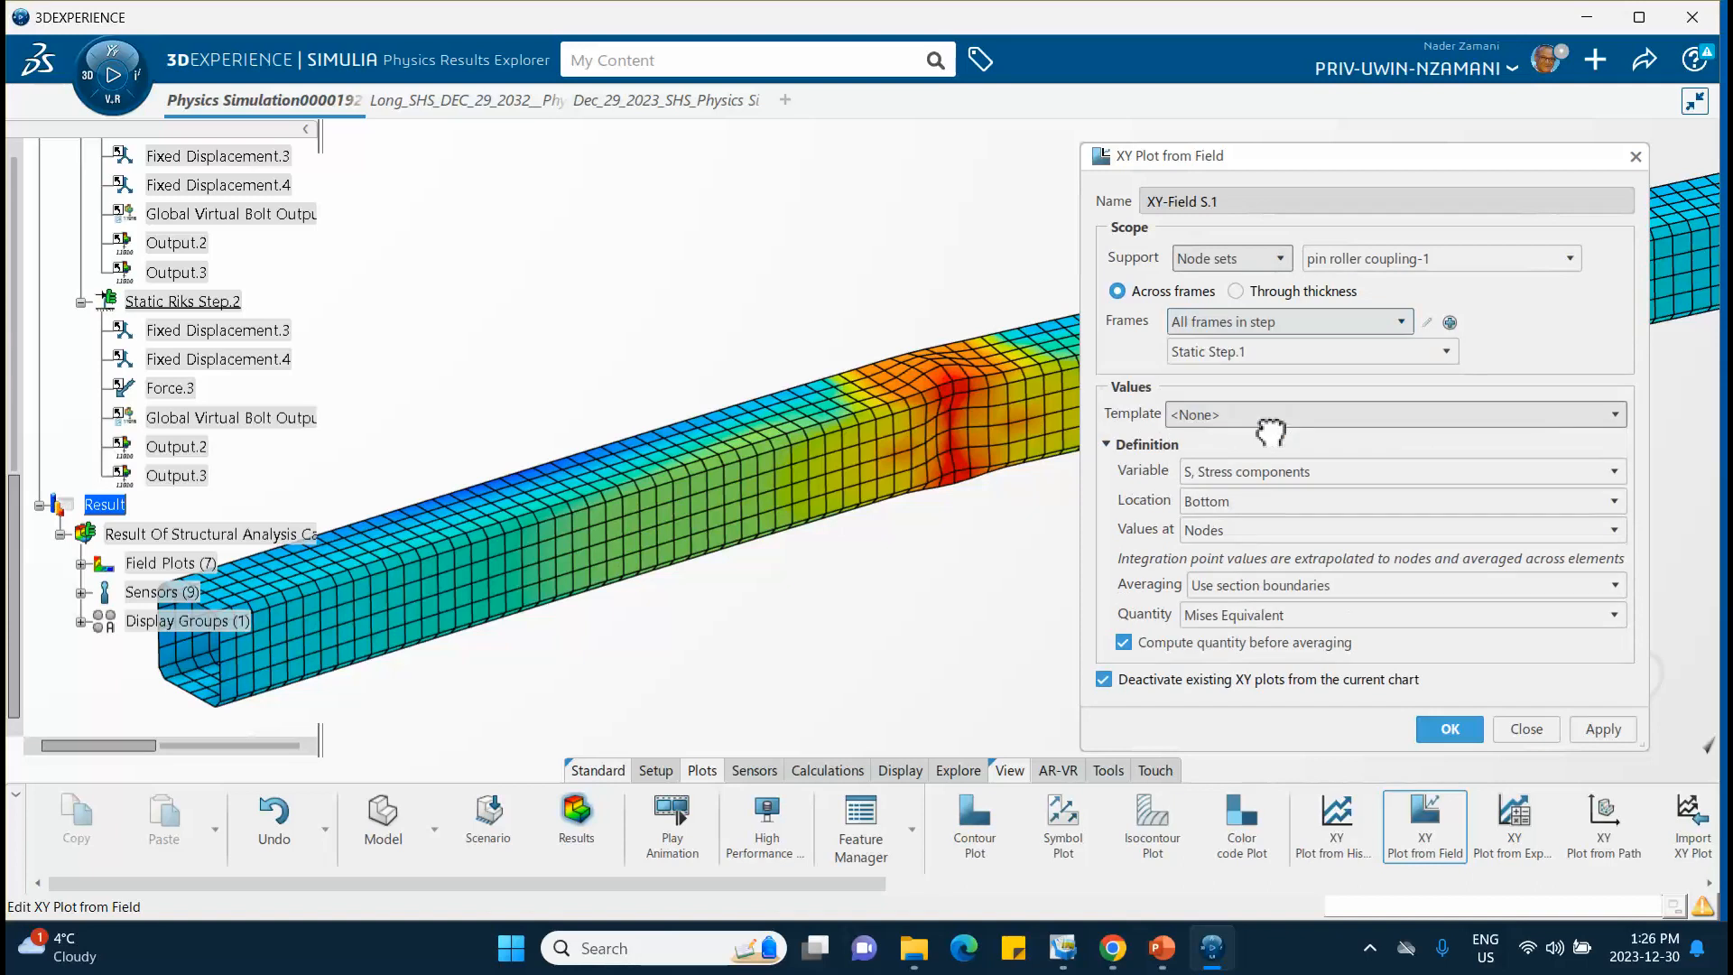
click(1244, 352)
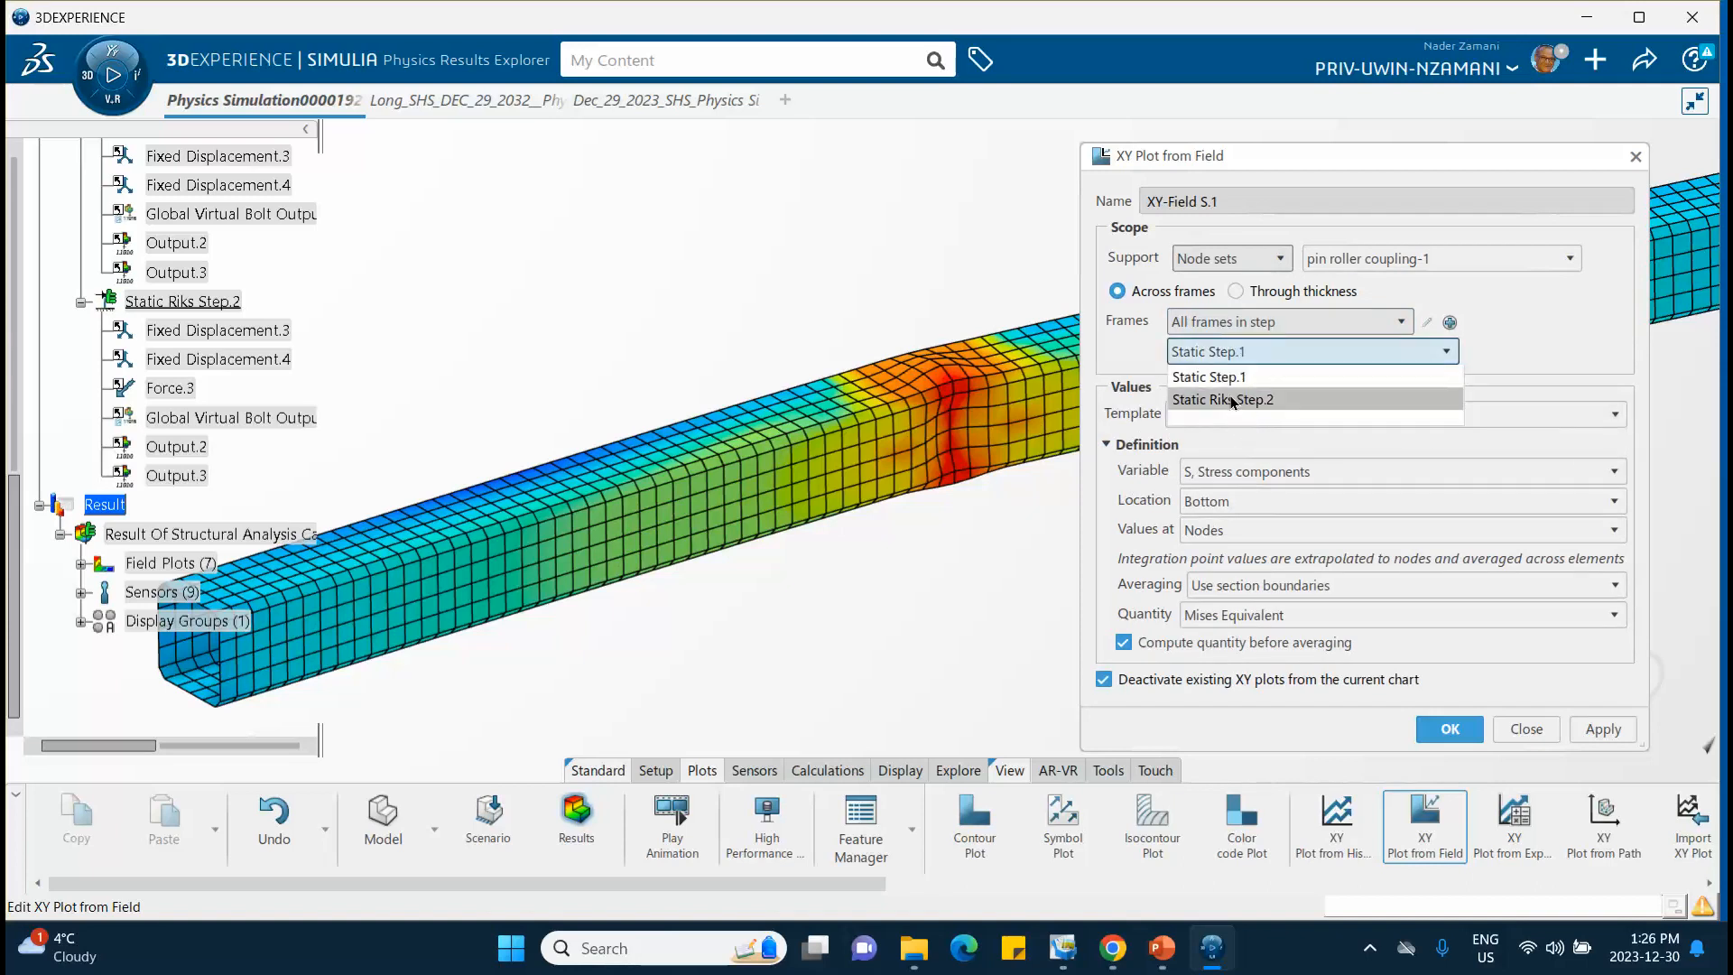
click(1232, 399)
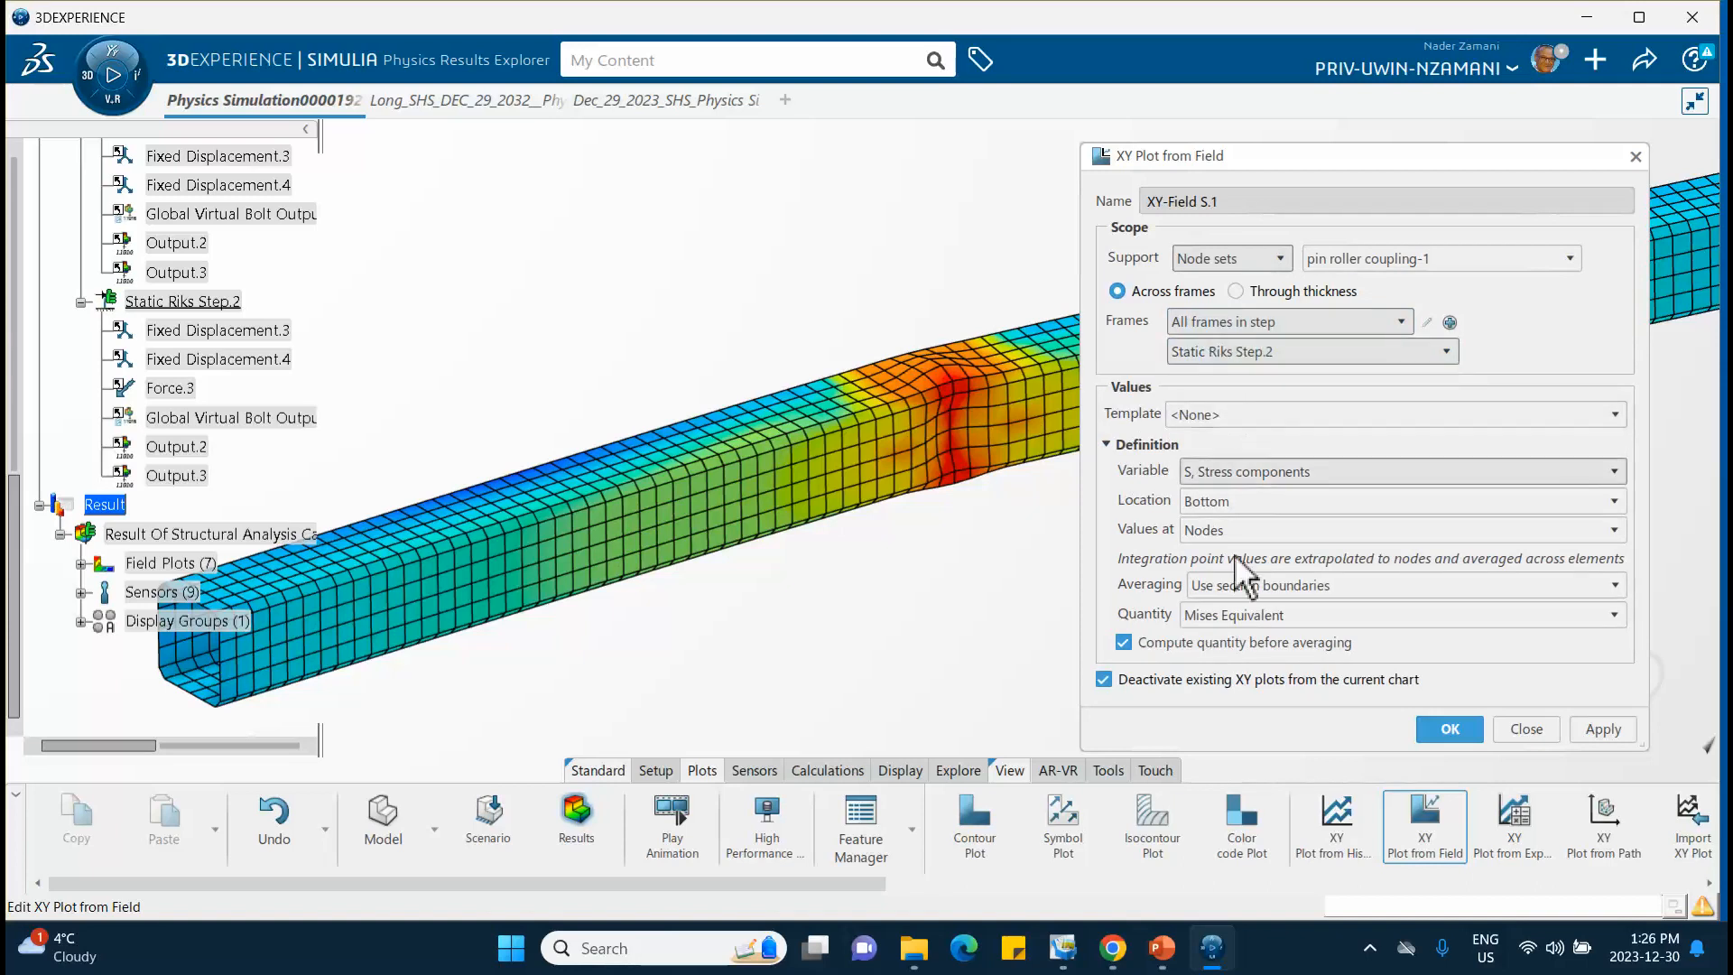
Step: Apply the Displacement template to the XY plot and create the displacement magnitude curve
click(1260, 473)
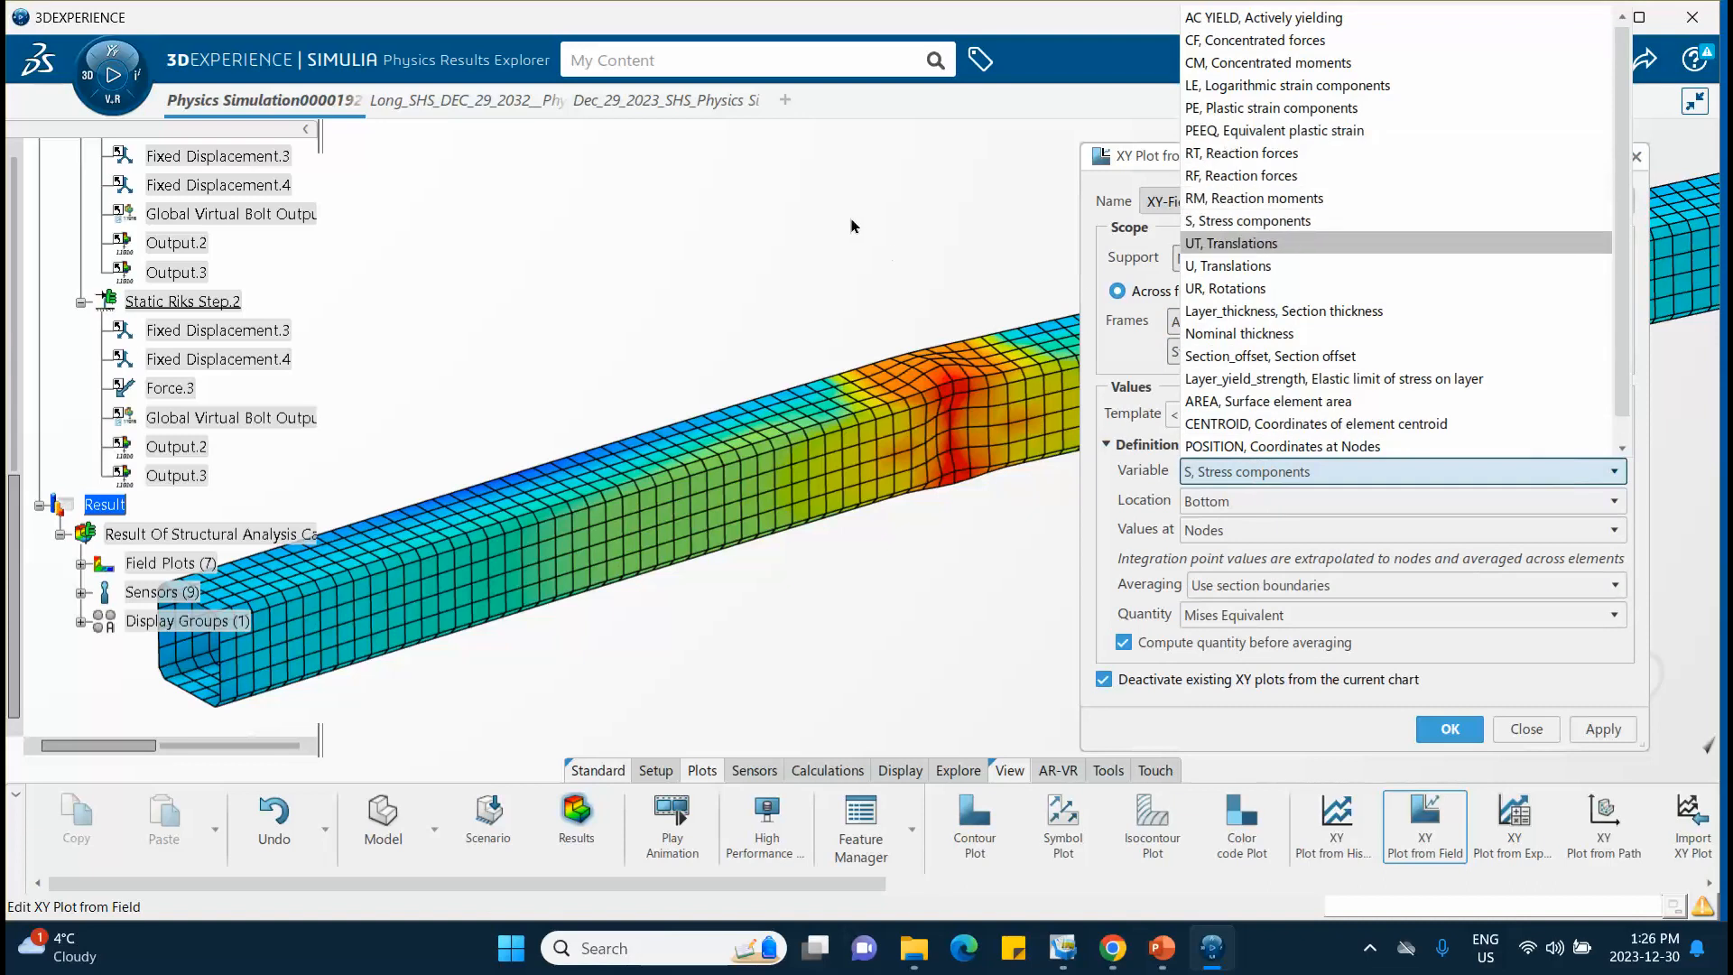
click(1198, 222)
click(1215, 411)
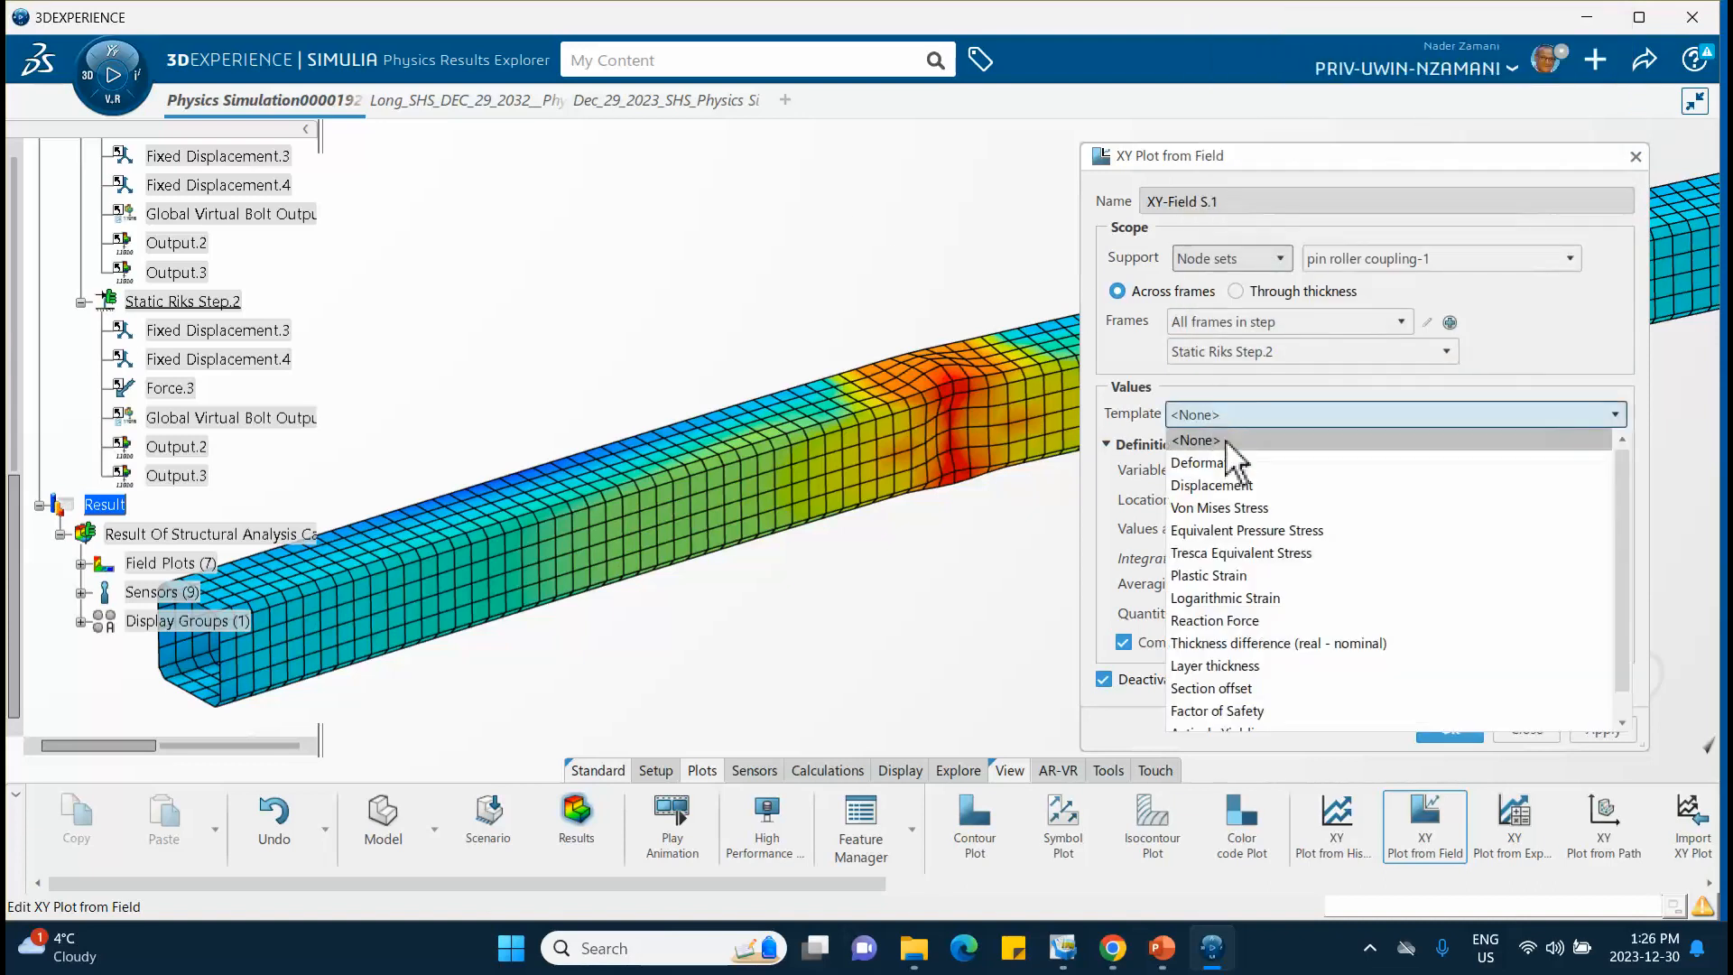
click(1233, 487)
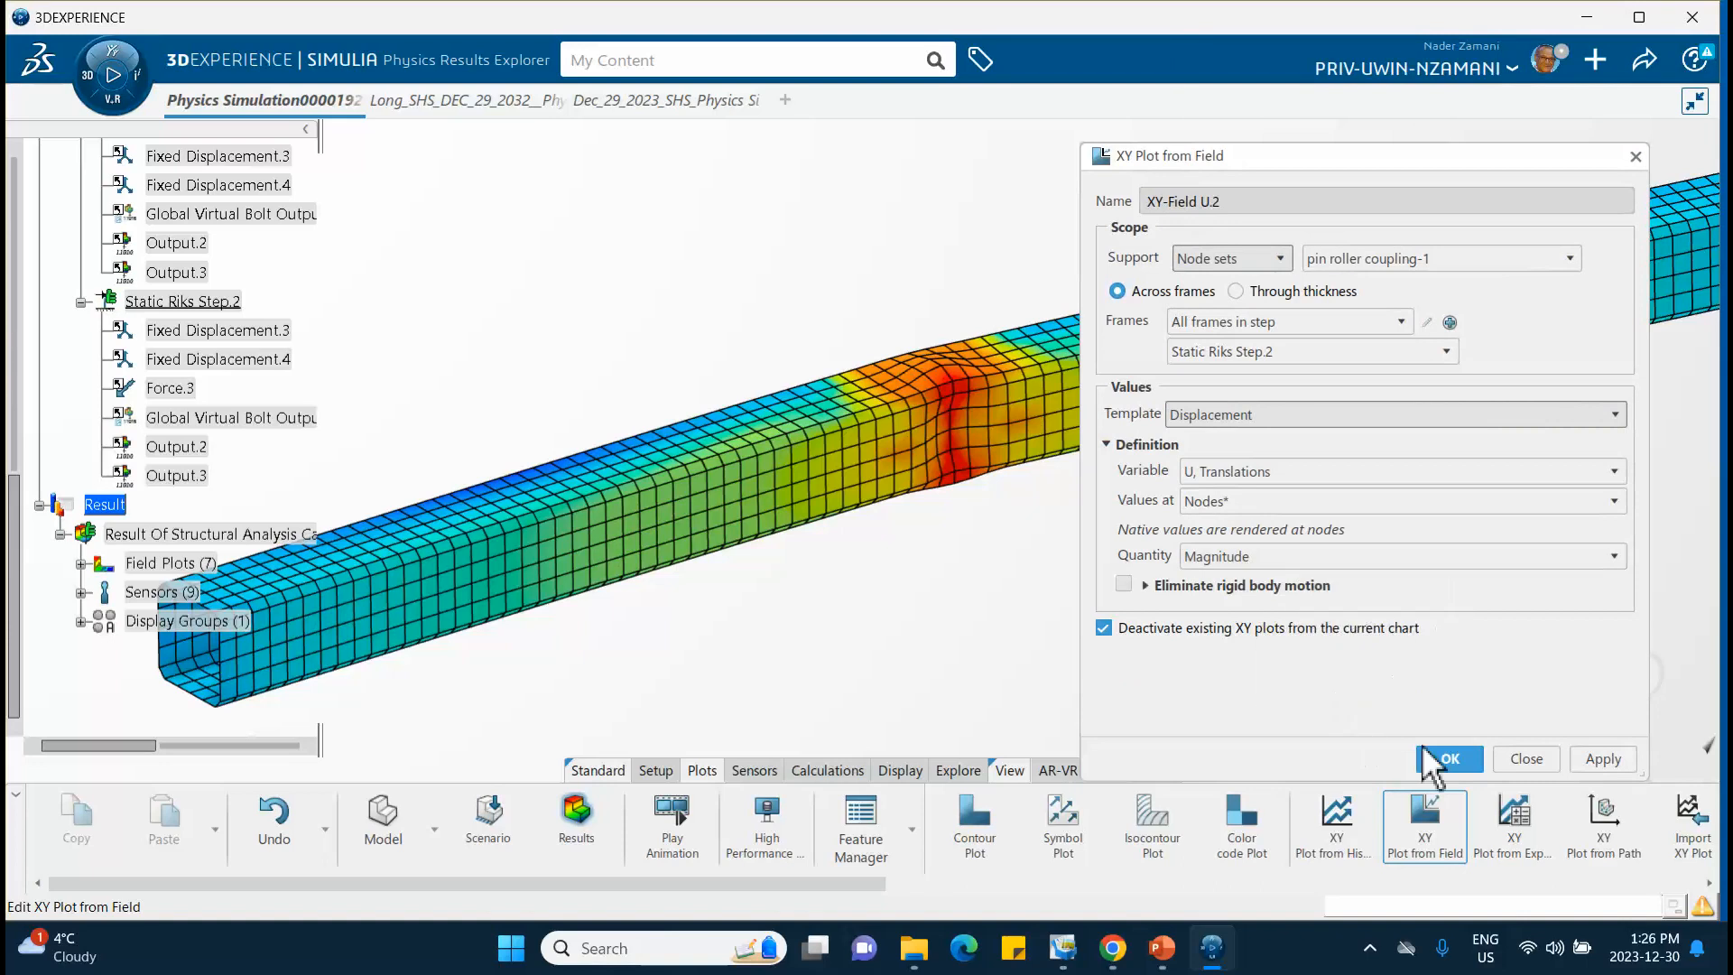
click(1450, 758)
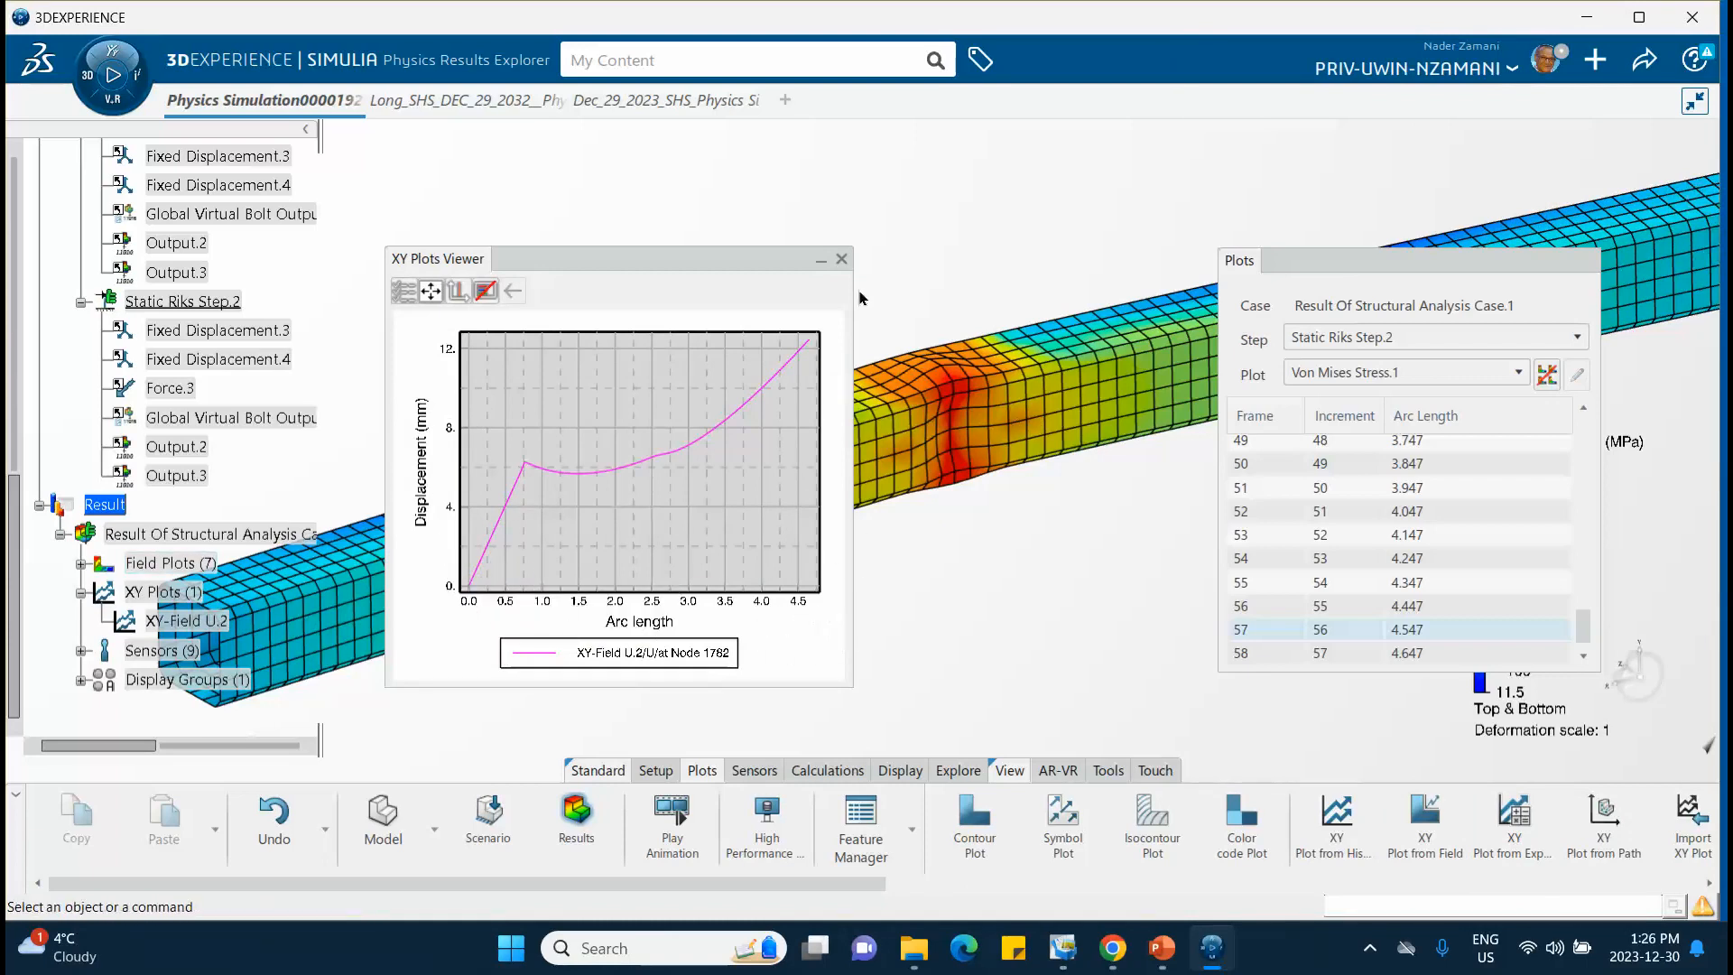
Step: Close the XY plot viewer and deactivate the XY-Field U.2 displacement plot
click(841, 259)
scroll(172, 469, down, 3)
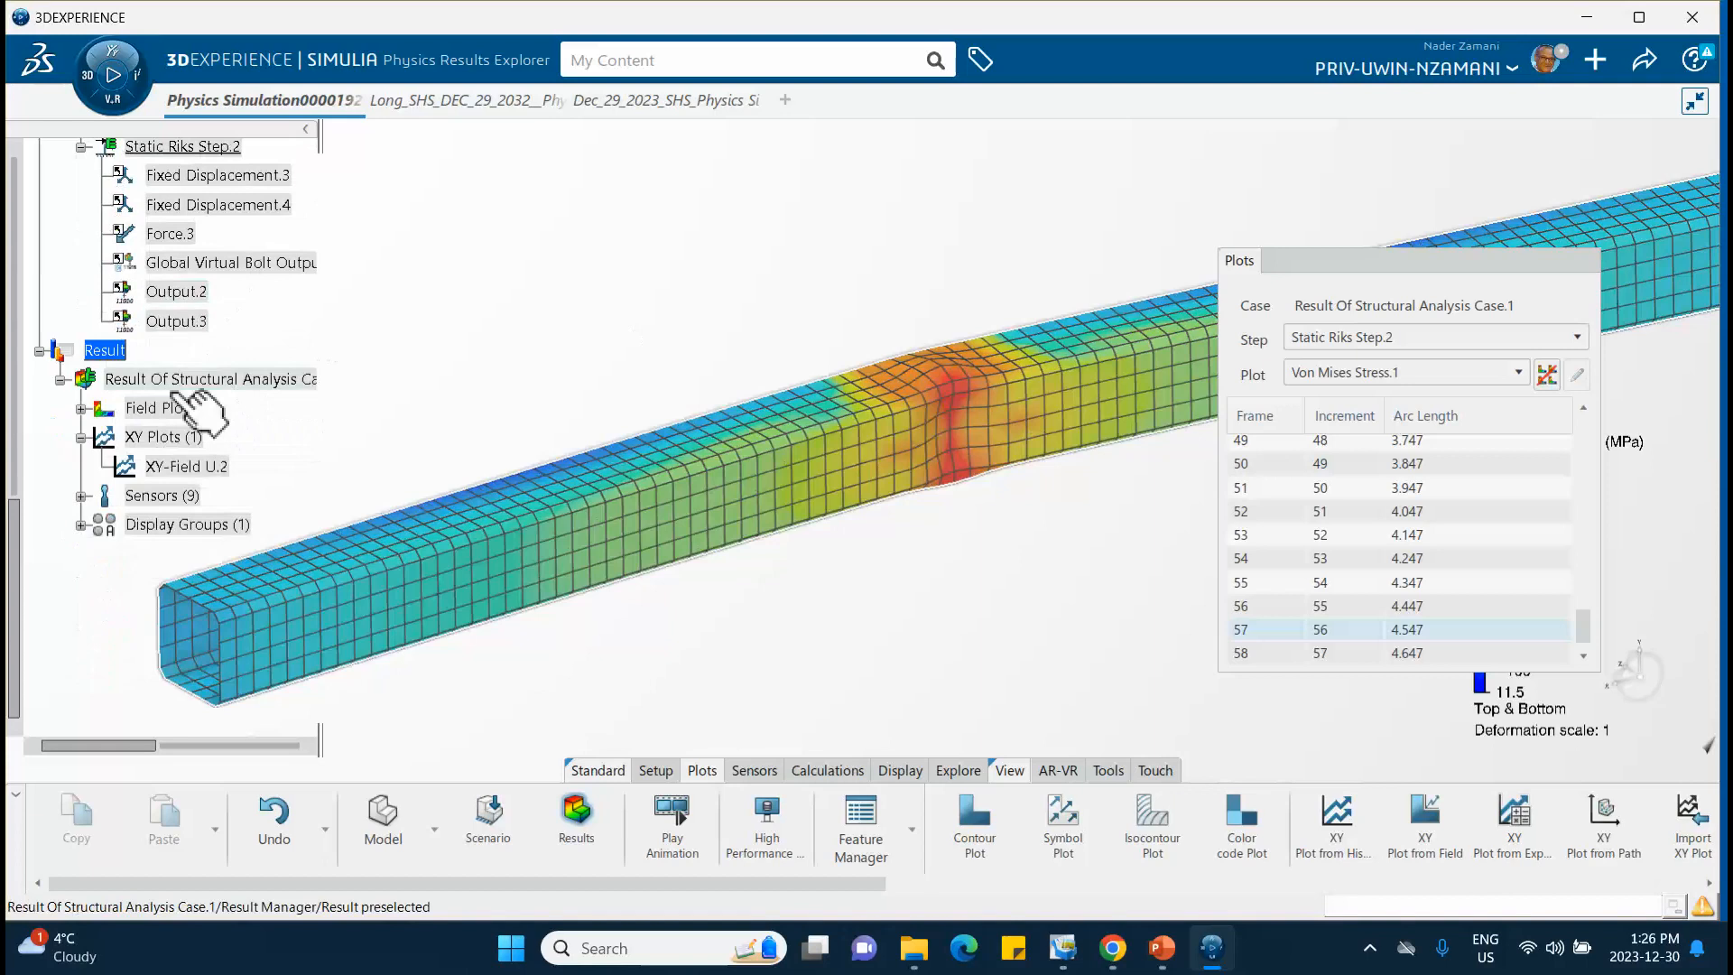
right_click(170, 464)
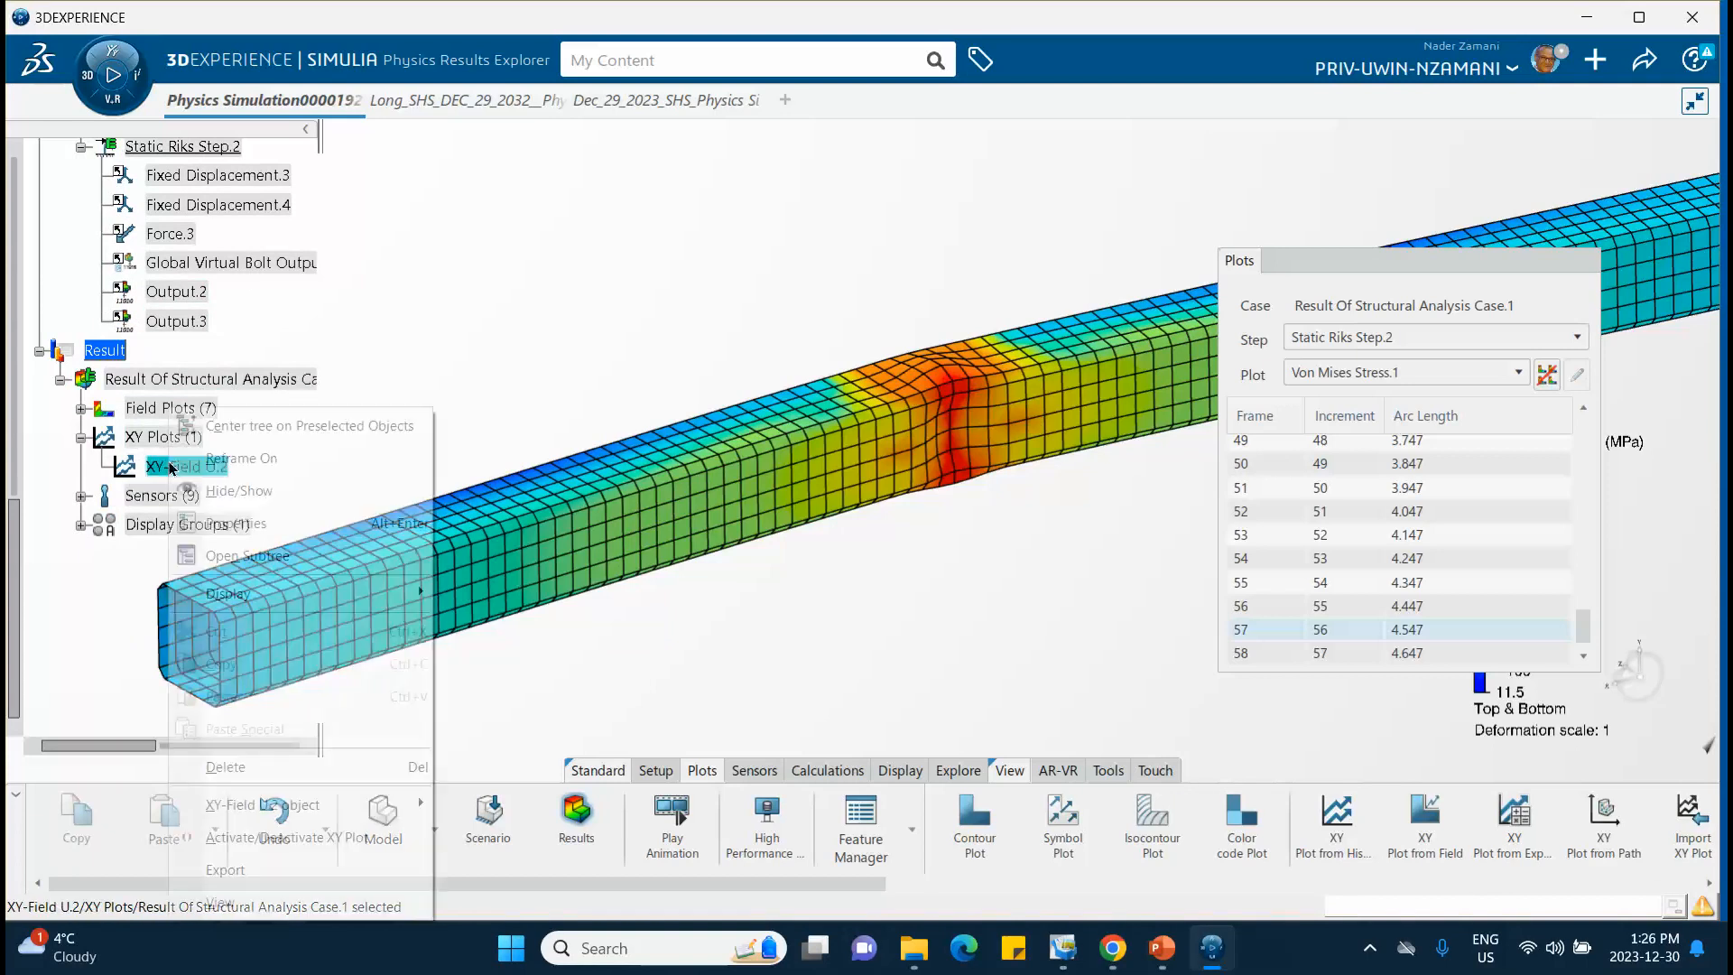
click(280, 837)
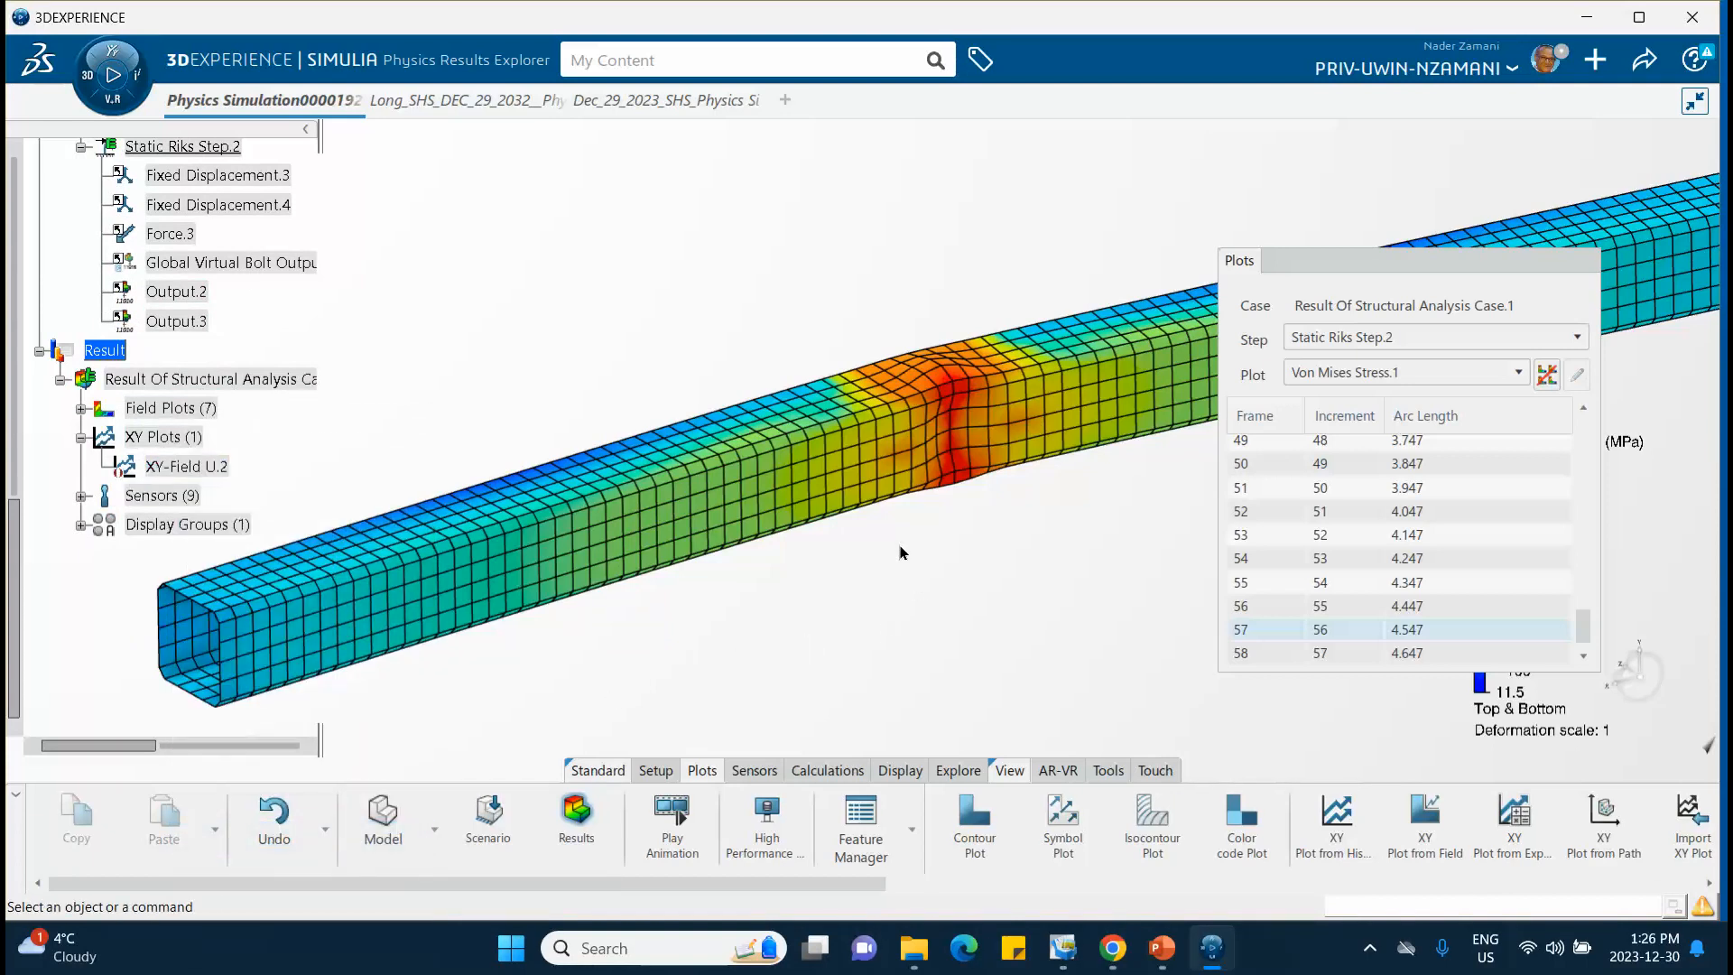
Step: Start a second XY plot from field data, supported by the node set pin roller coupling-1
click(1427, 823)
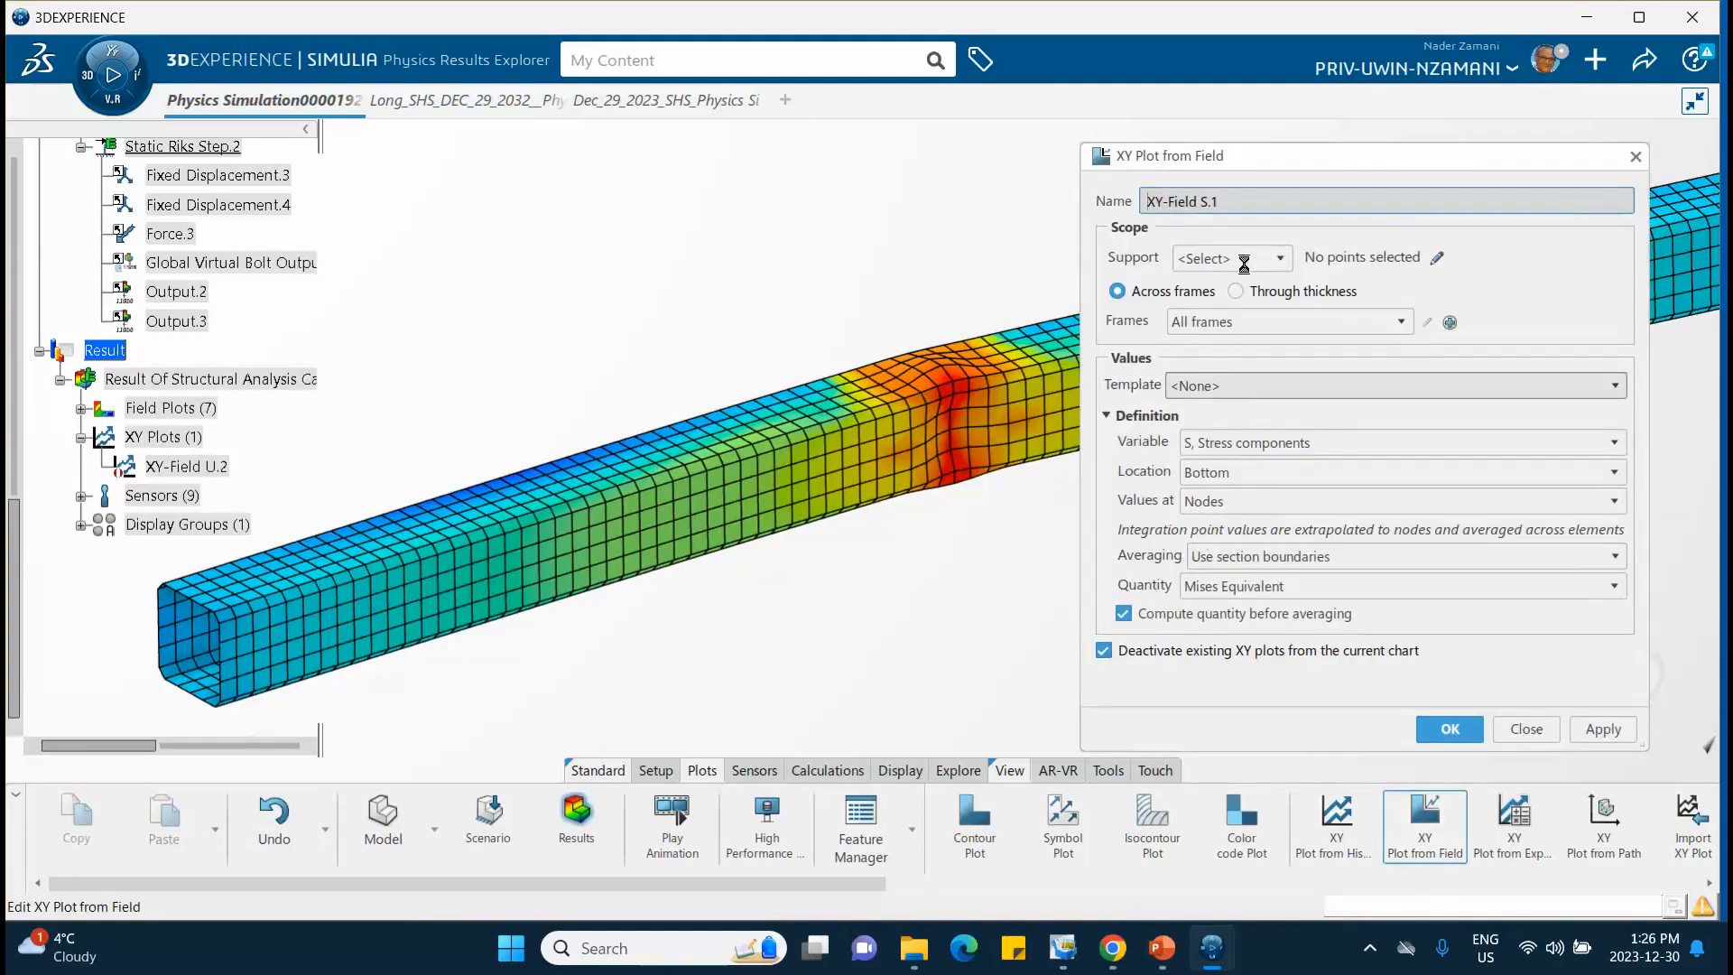
click(1242, 260)
click(1232, 308)
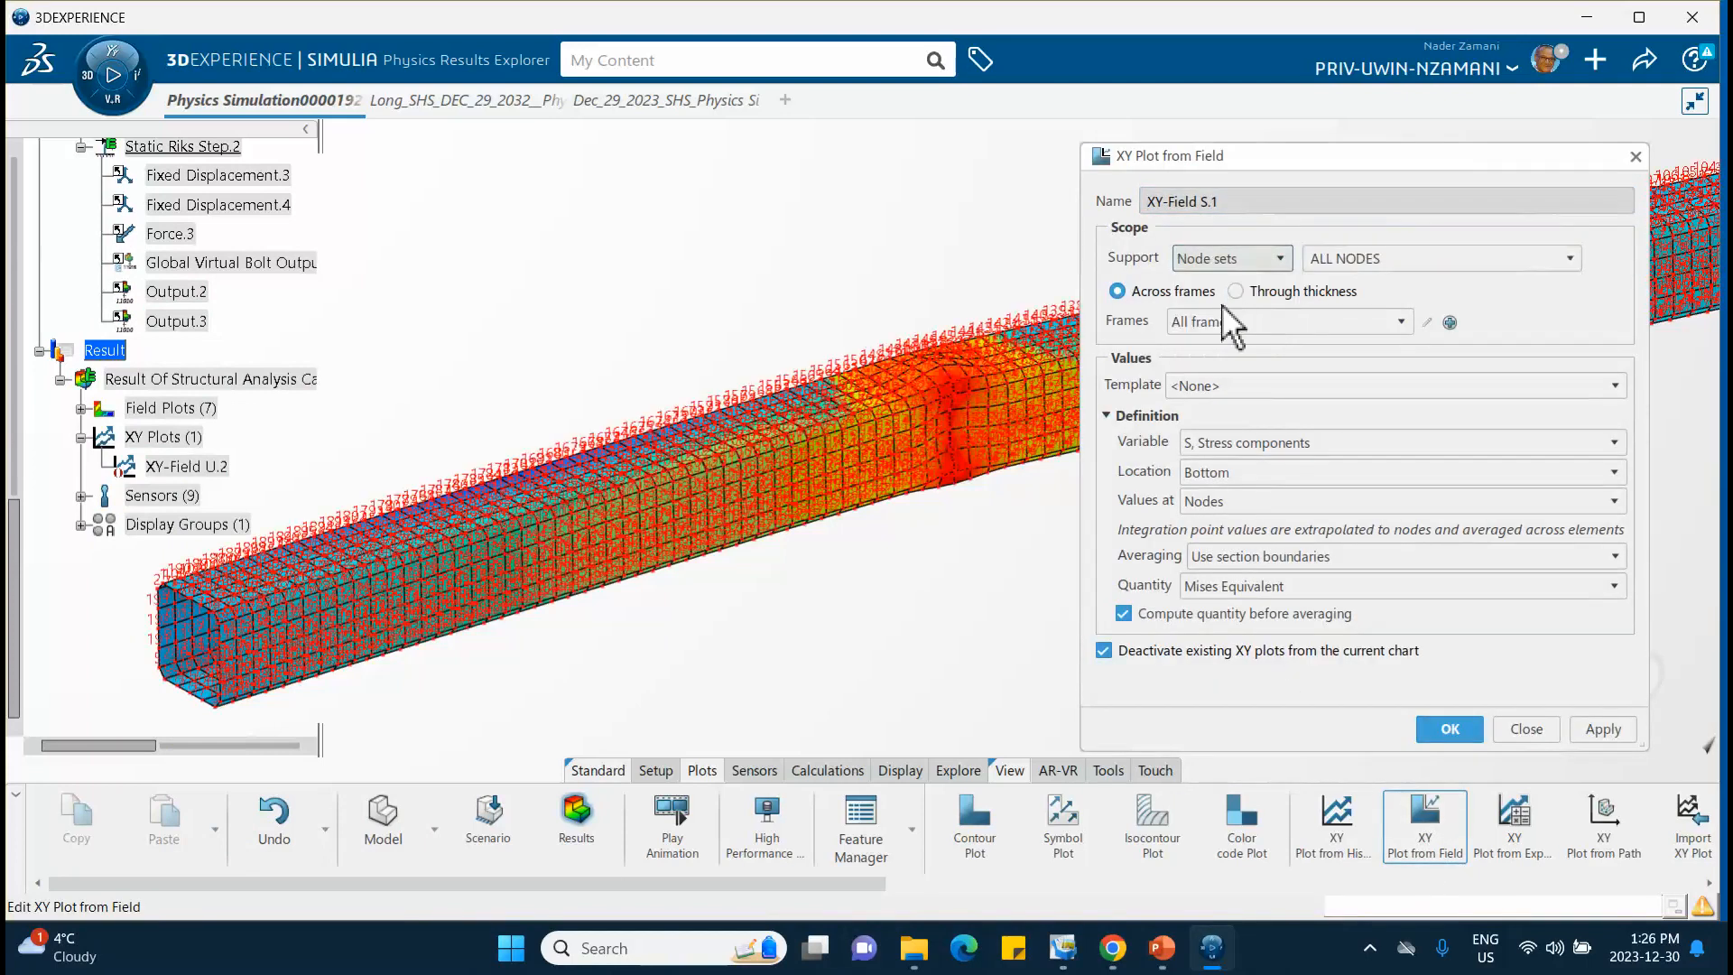
click(1377, 258)
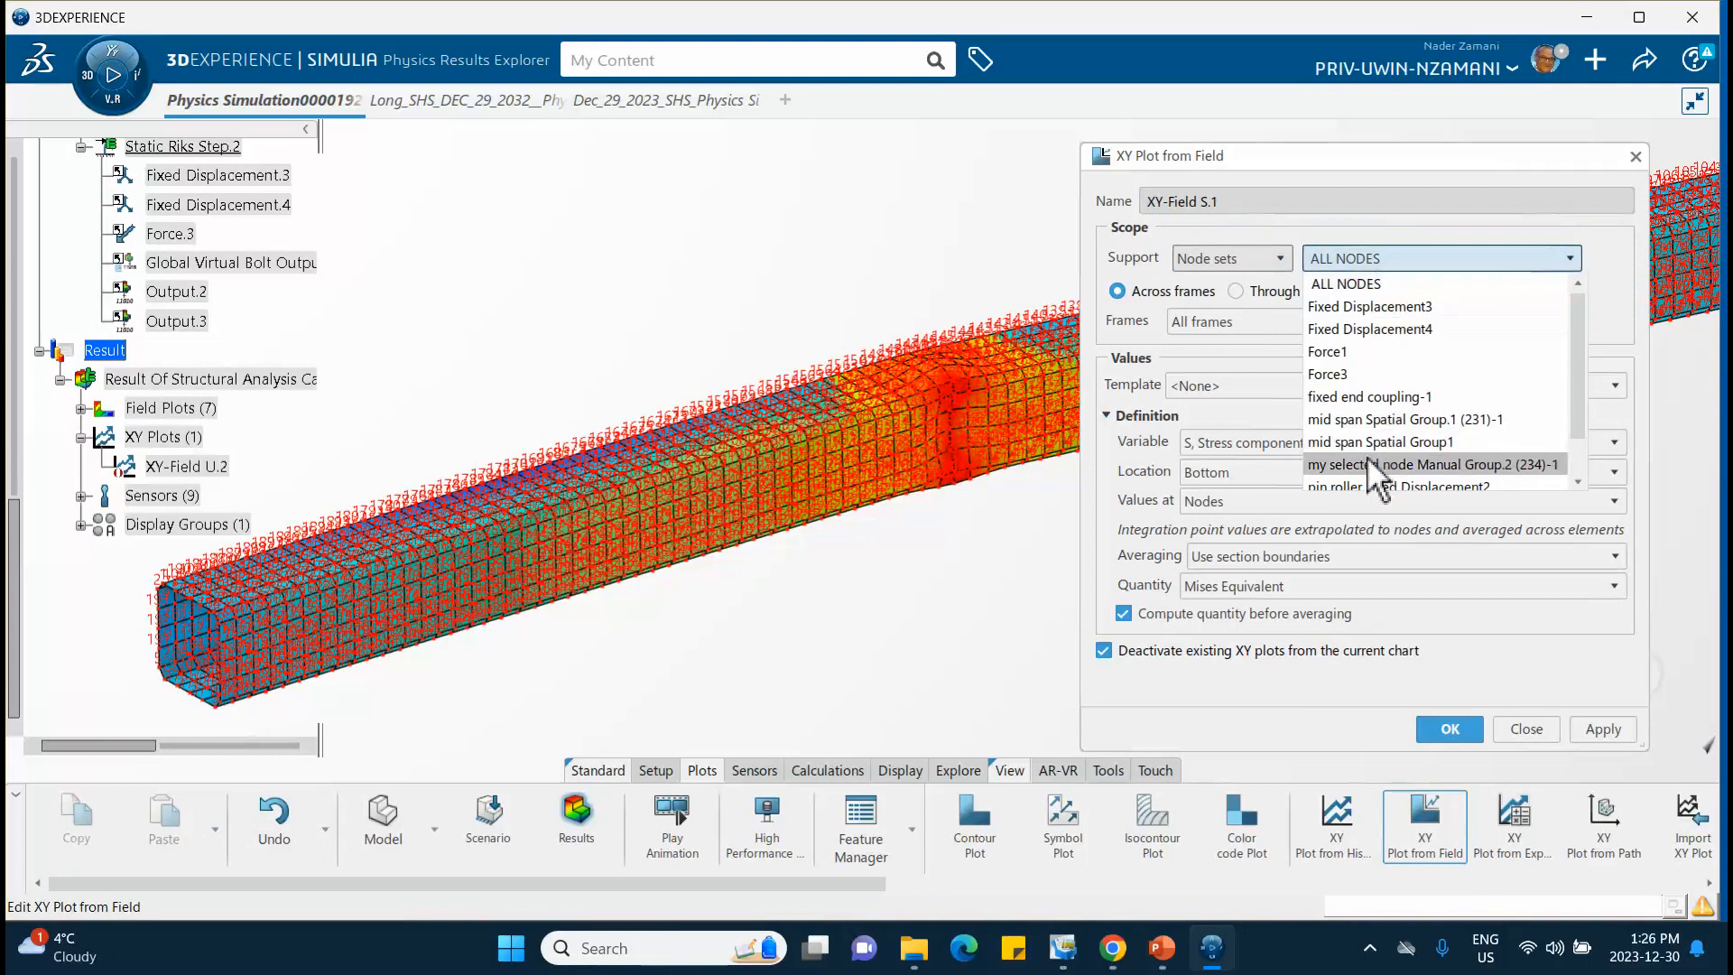
scroll(1372, 456, down, 1)
click(1353, 467)
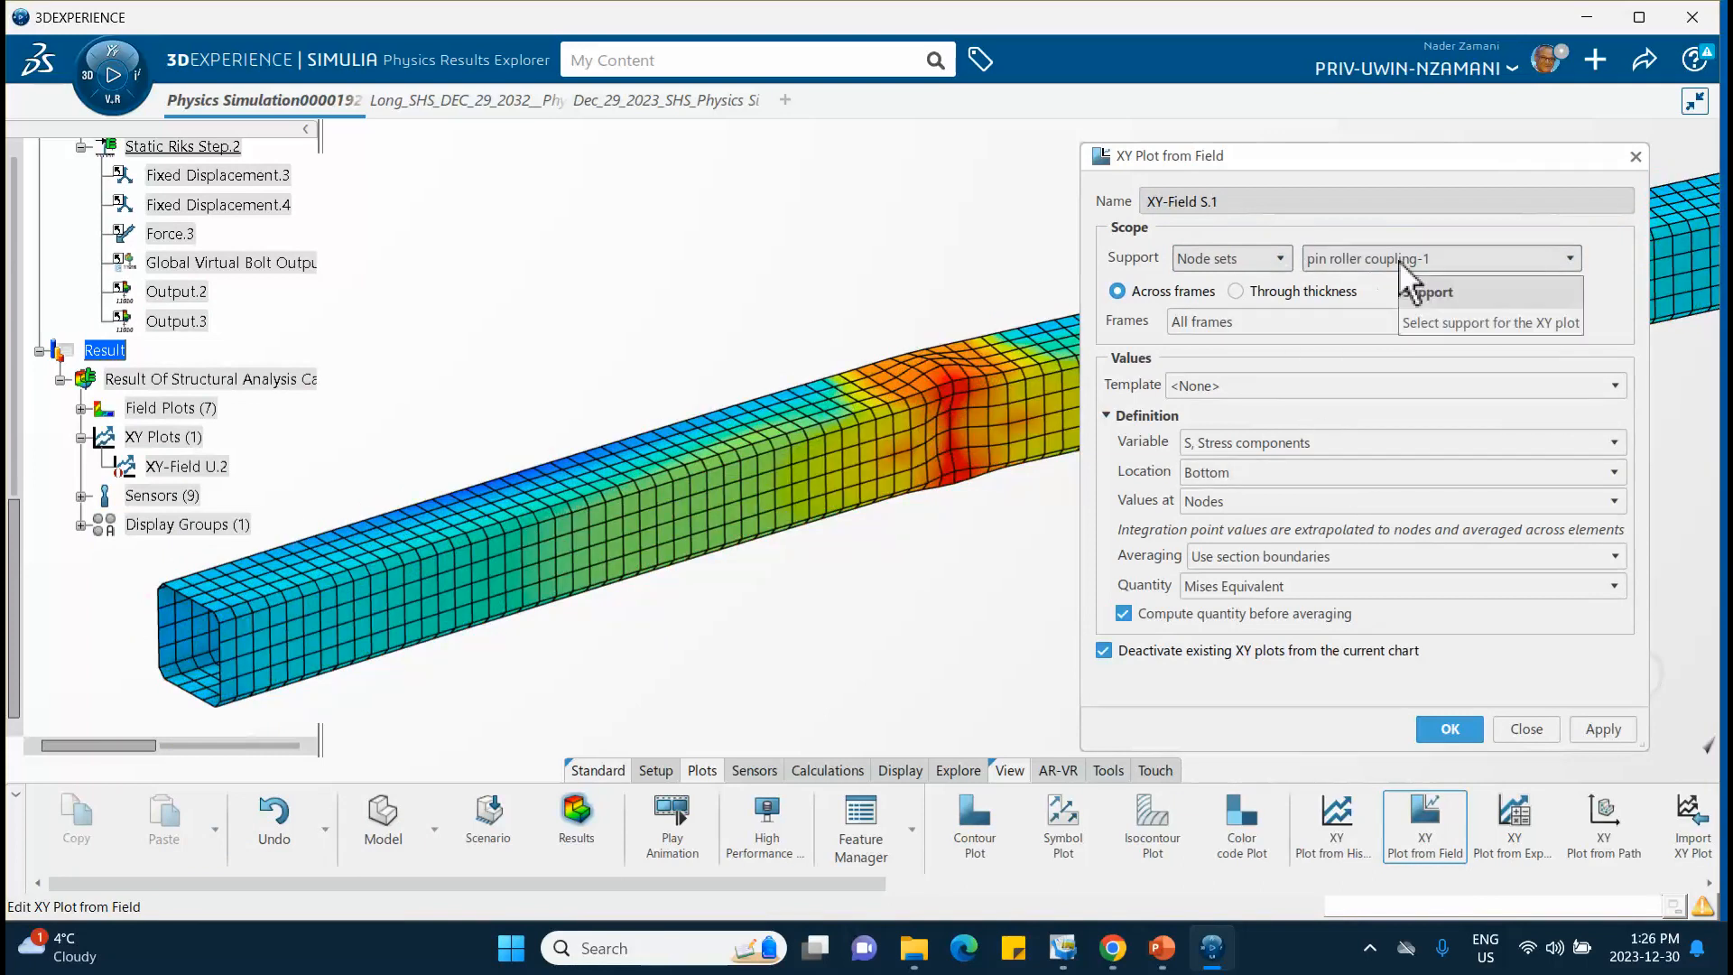
Step: Restrict the second XY plot to all frames in Static Riks Step.2
click(1339, 323)
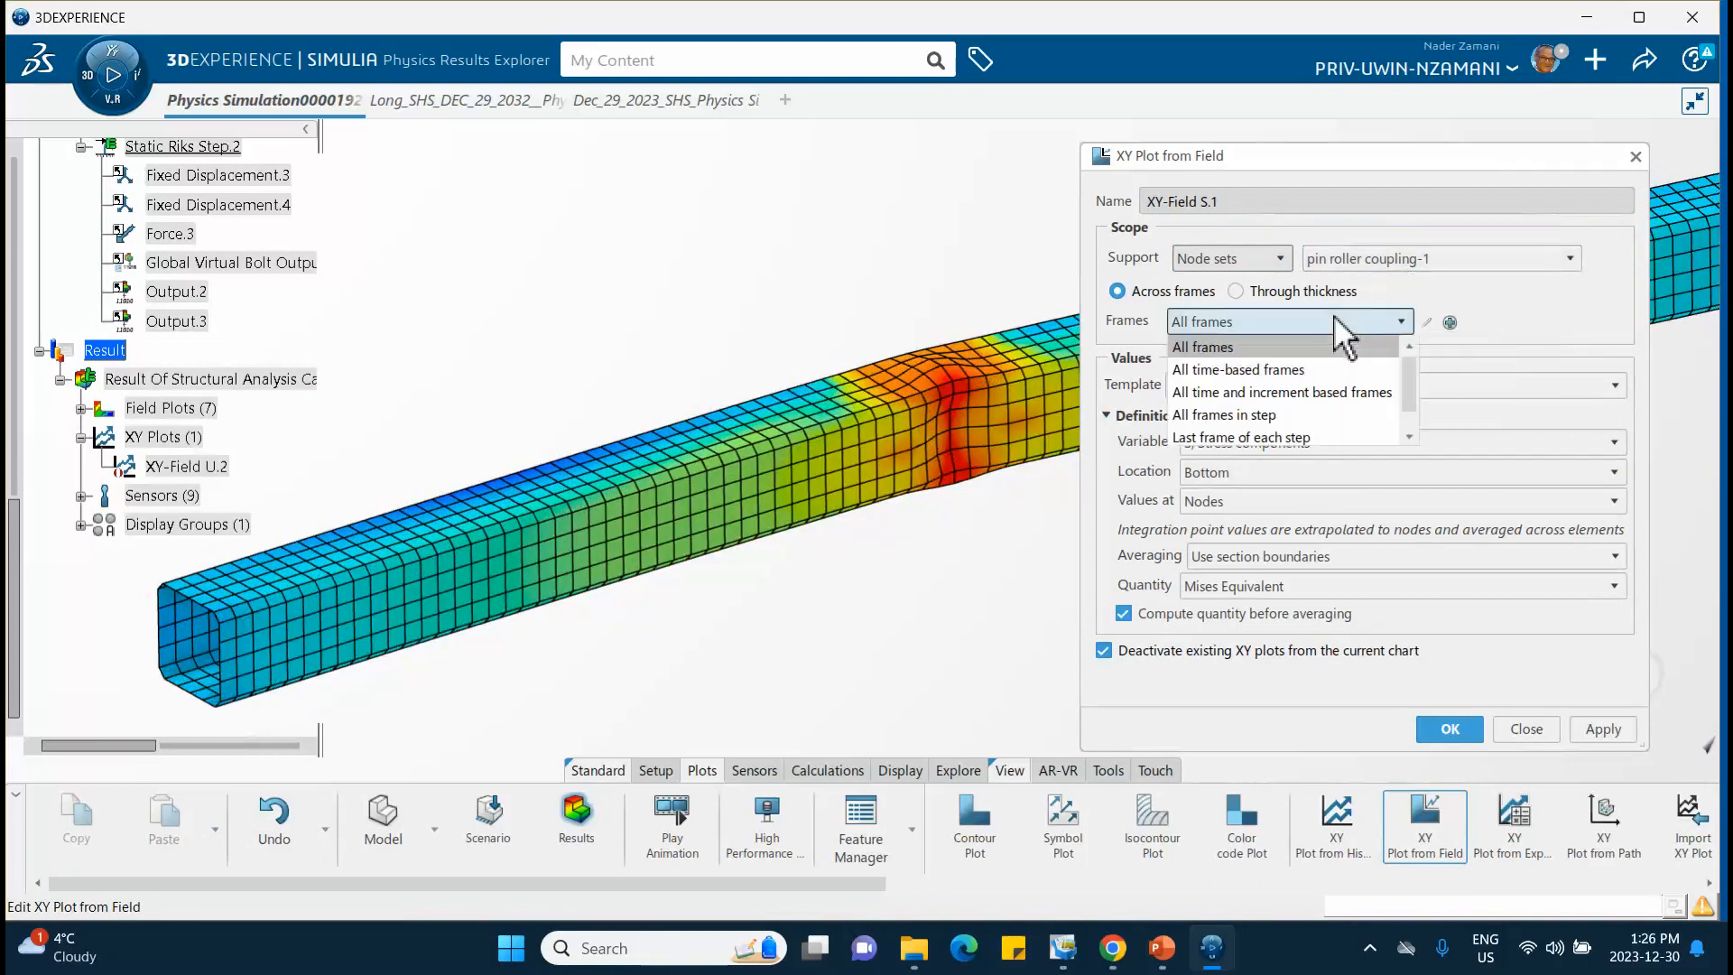
click(1244, 414)
click(1238, 353)
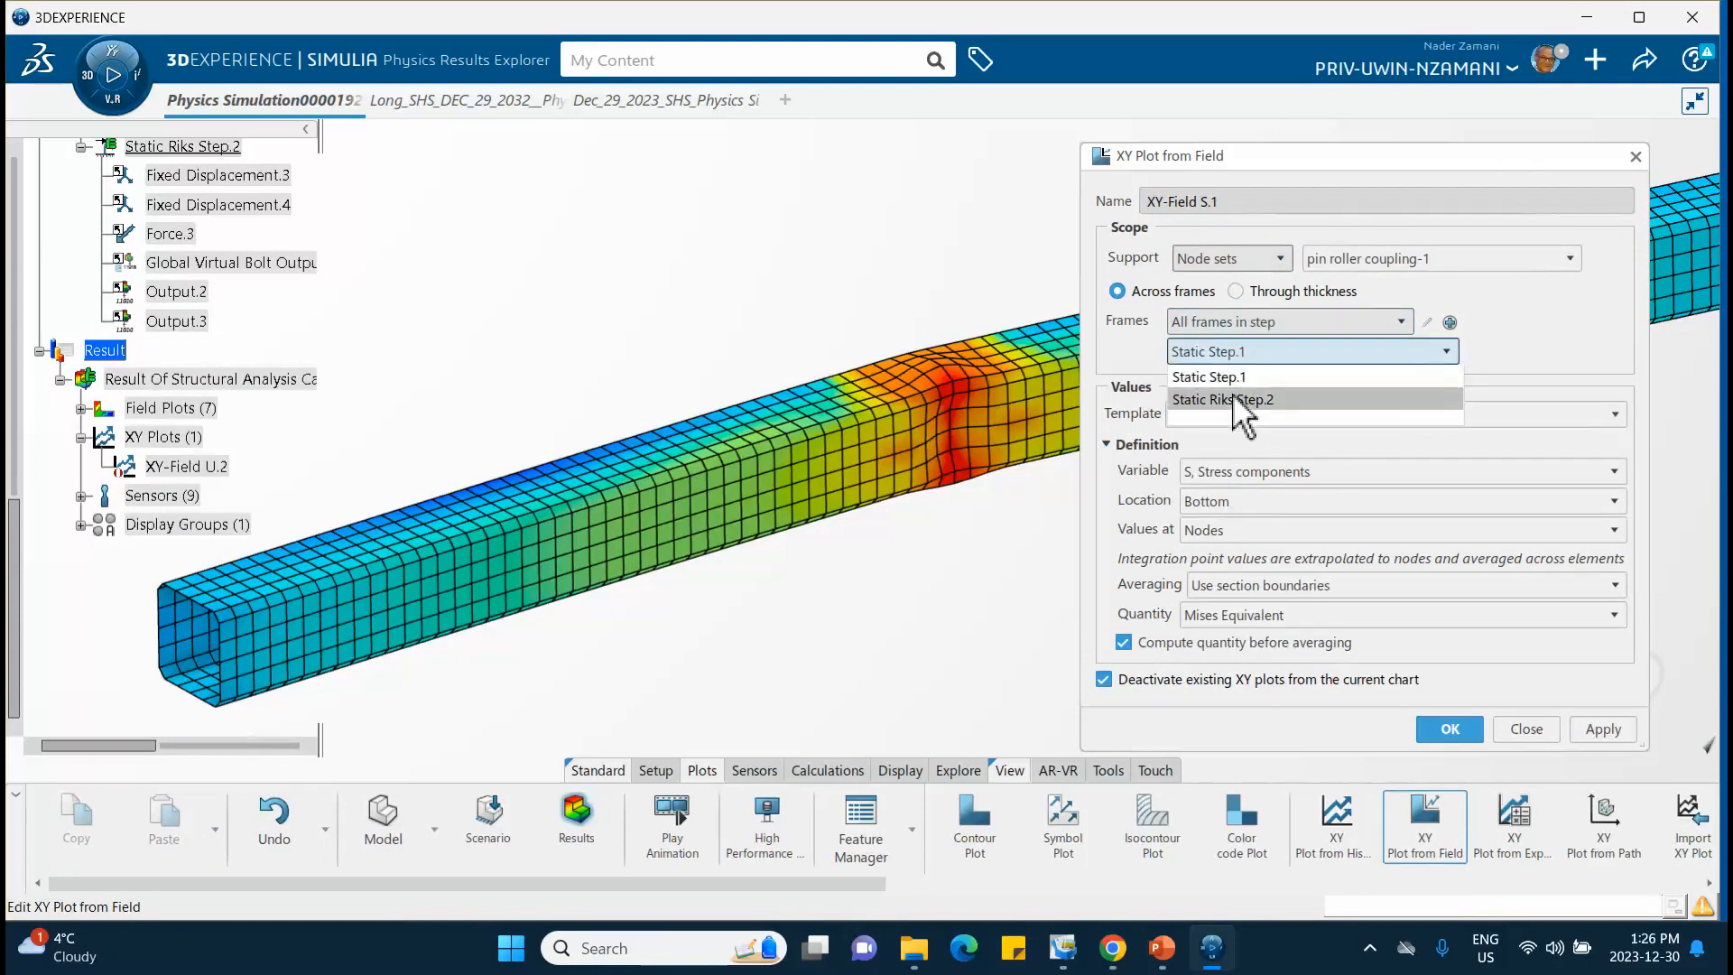
click(1231, 399)
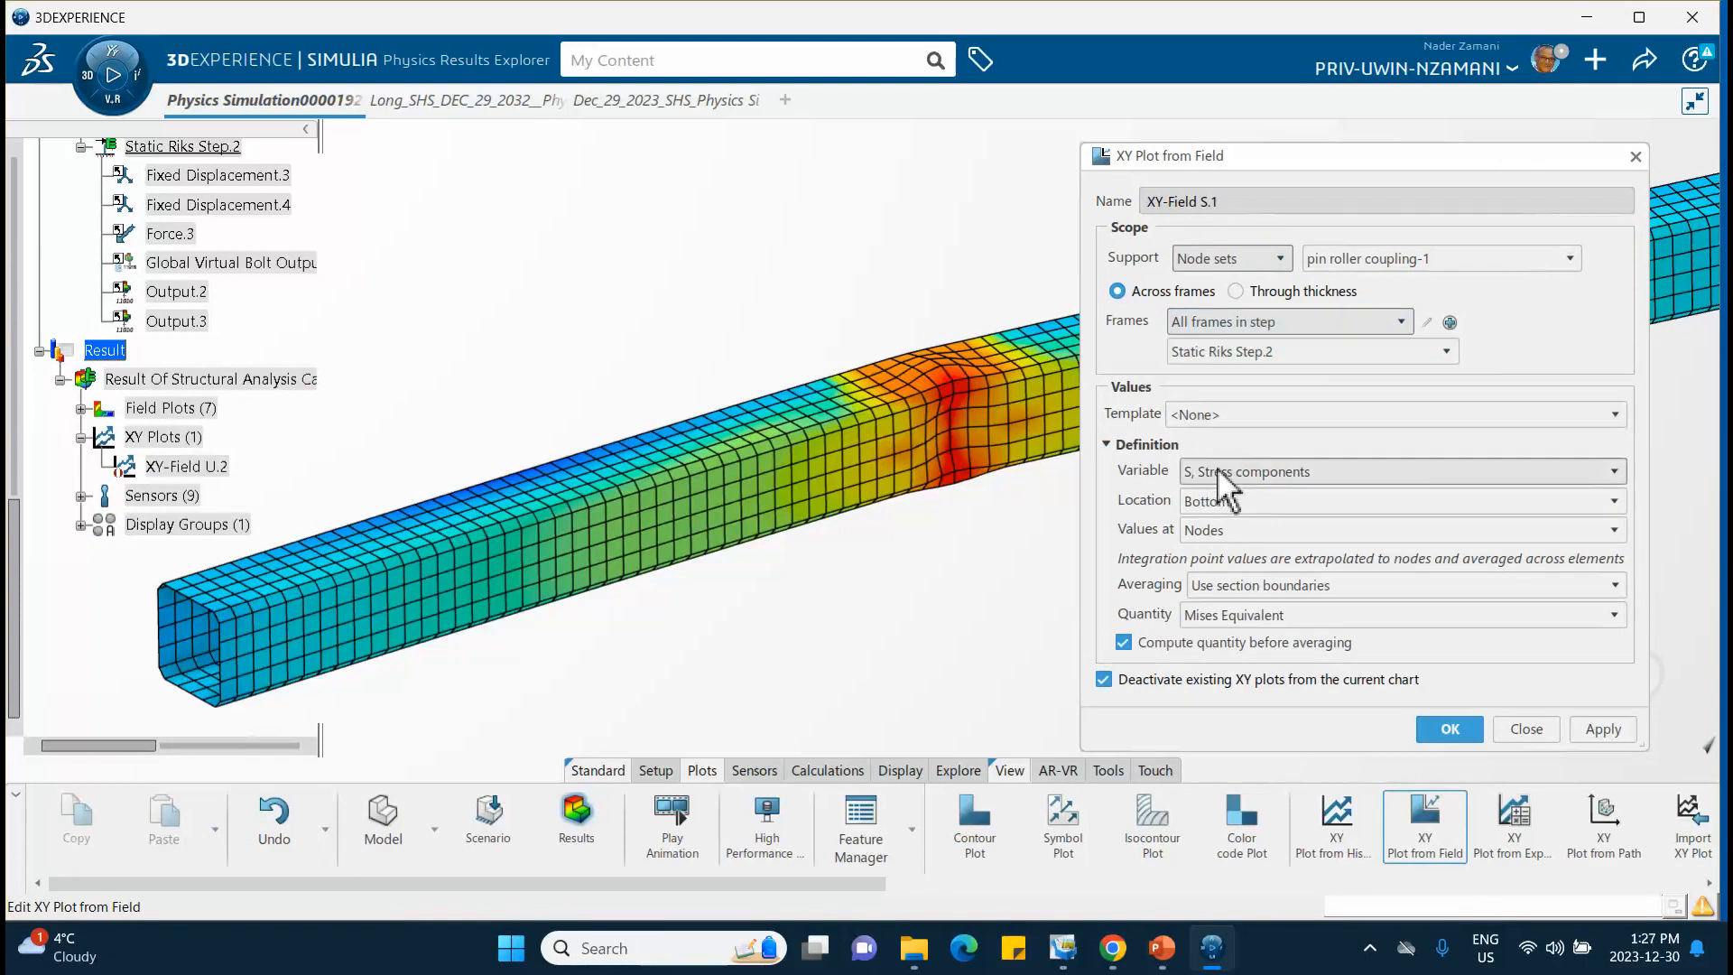
Step: Set the plotted variable to CF, Concentrated forces, and create the force magnitude curve
click(1190, 415)
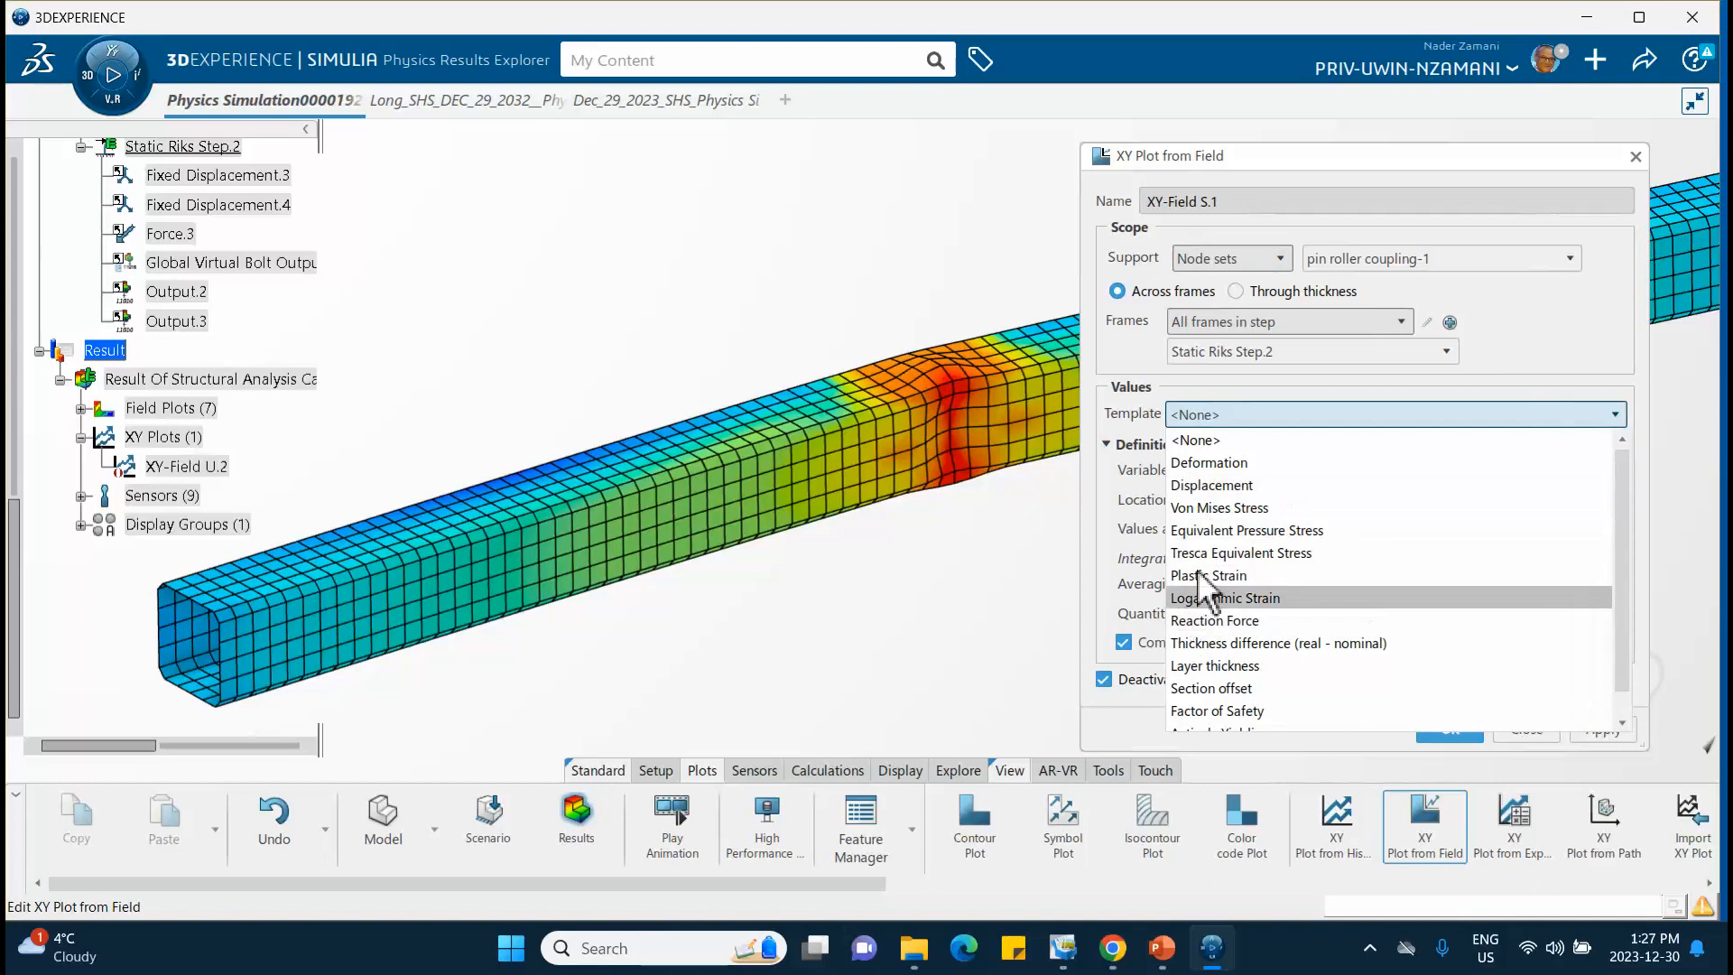
click(1226, 625)
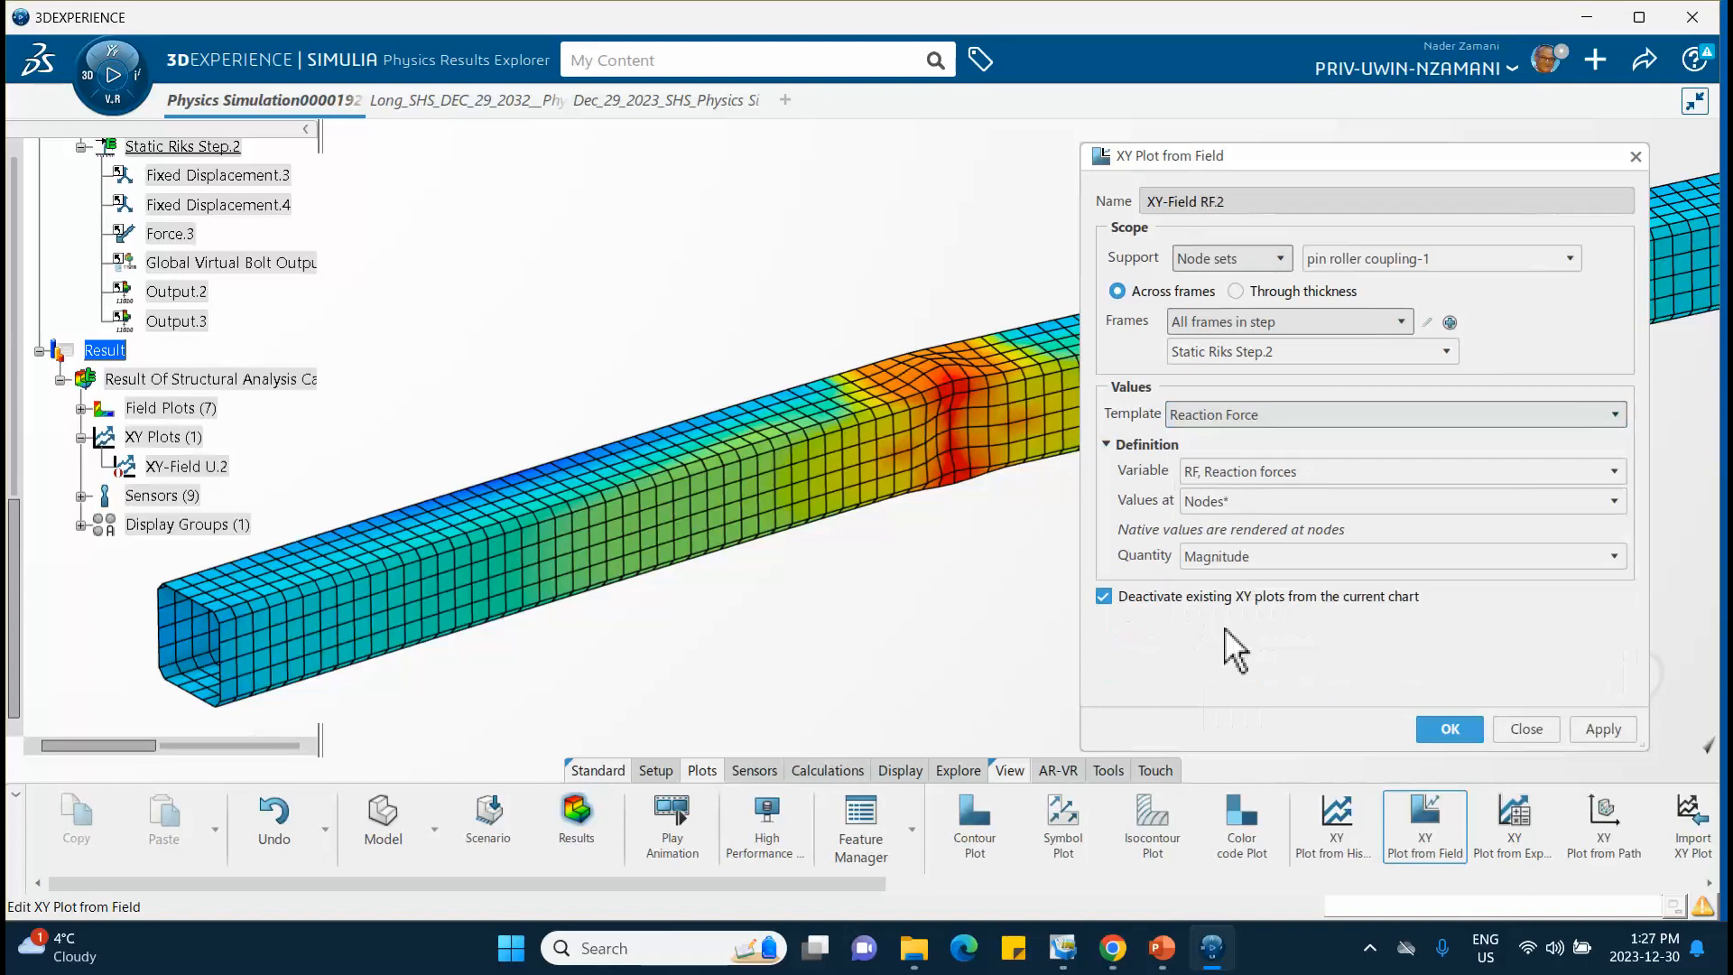
click(1224, 476)
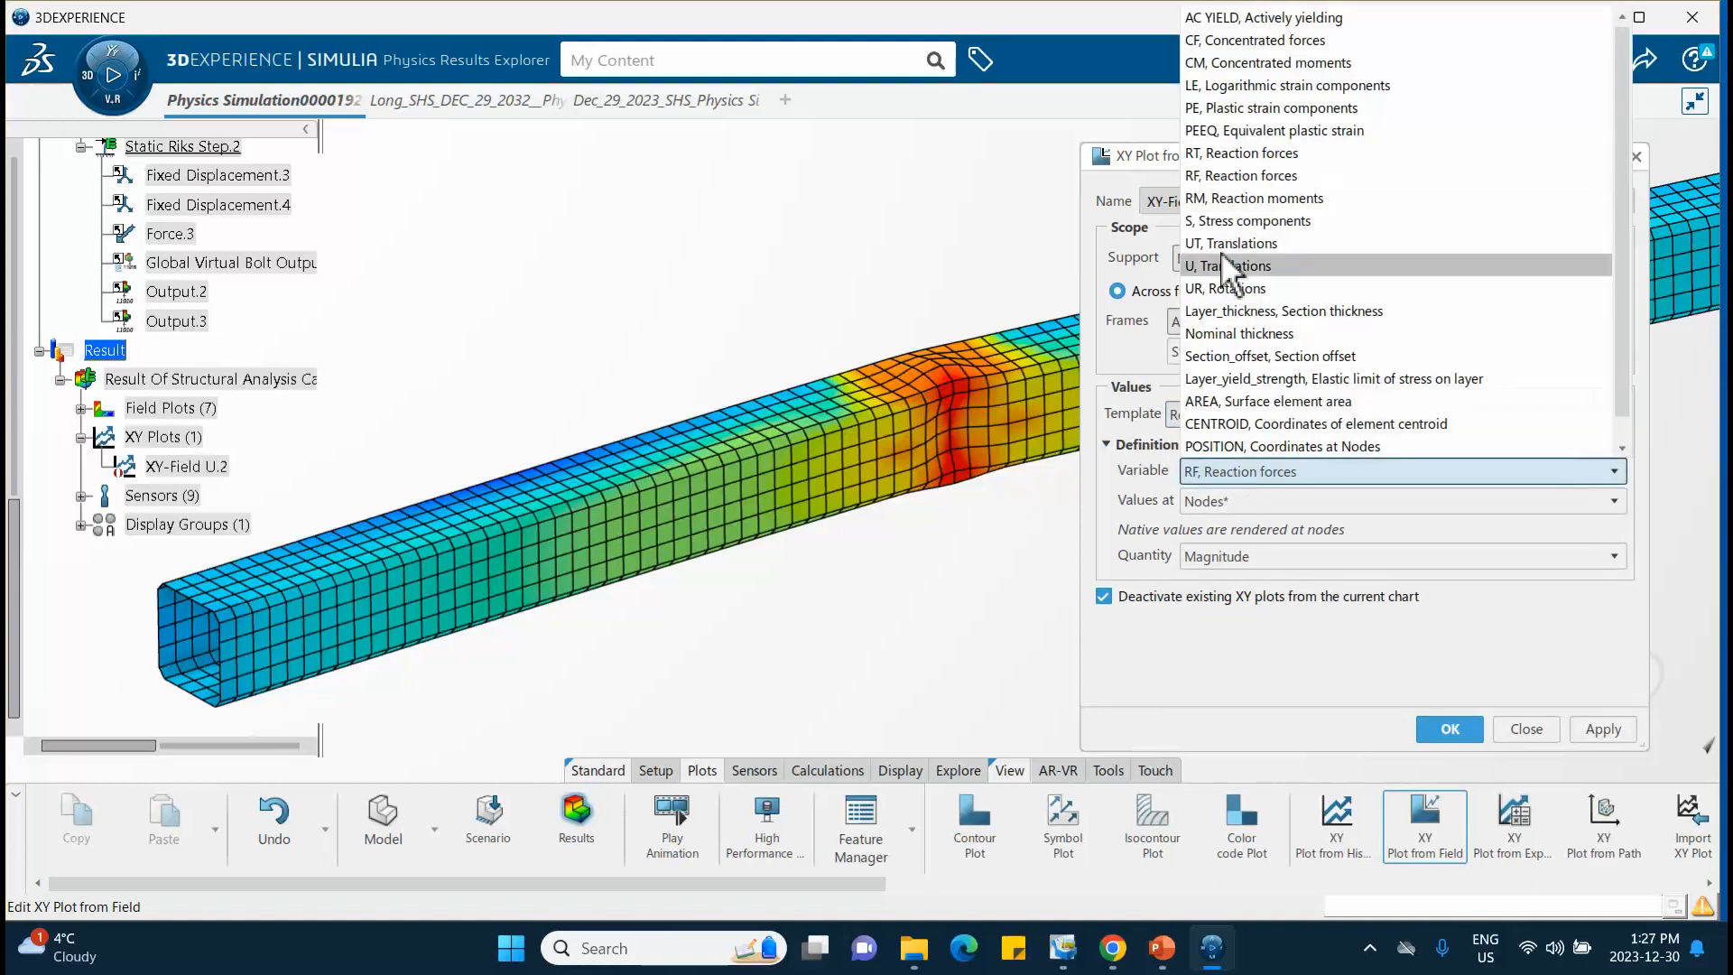
click(1225, 40)
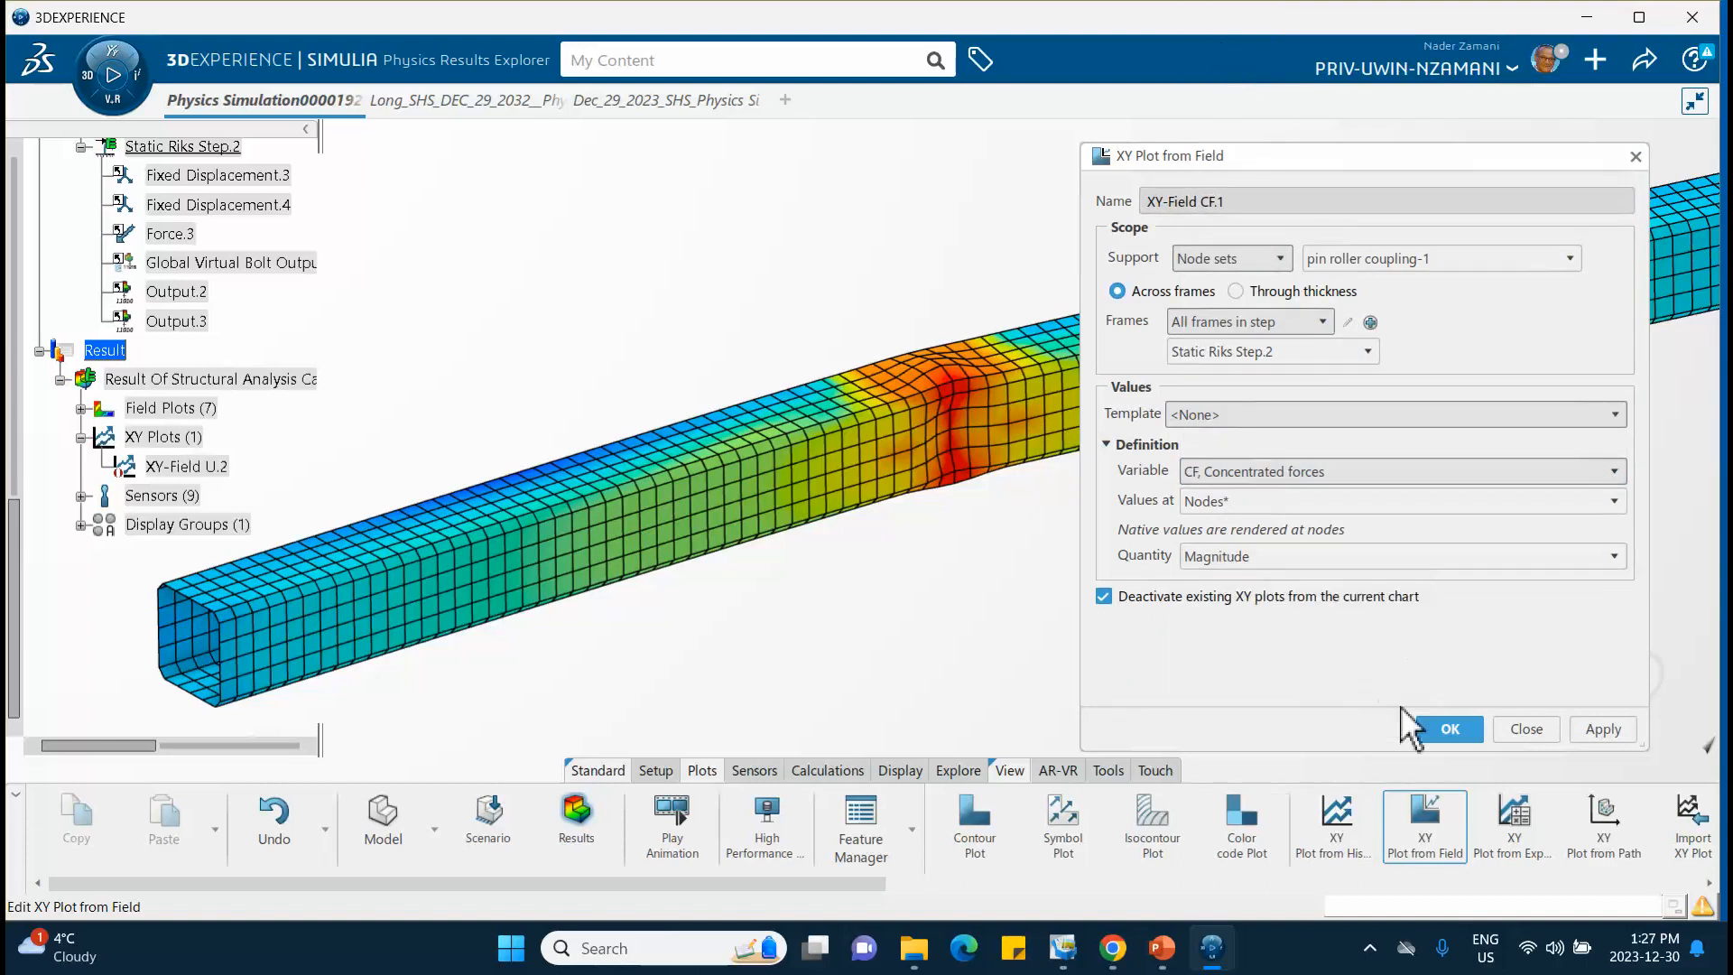
click(1448, 728)
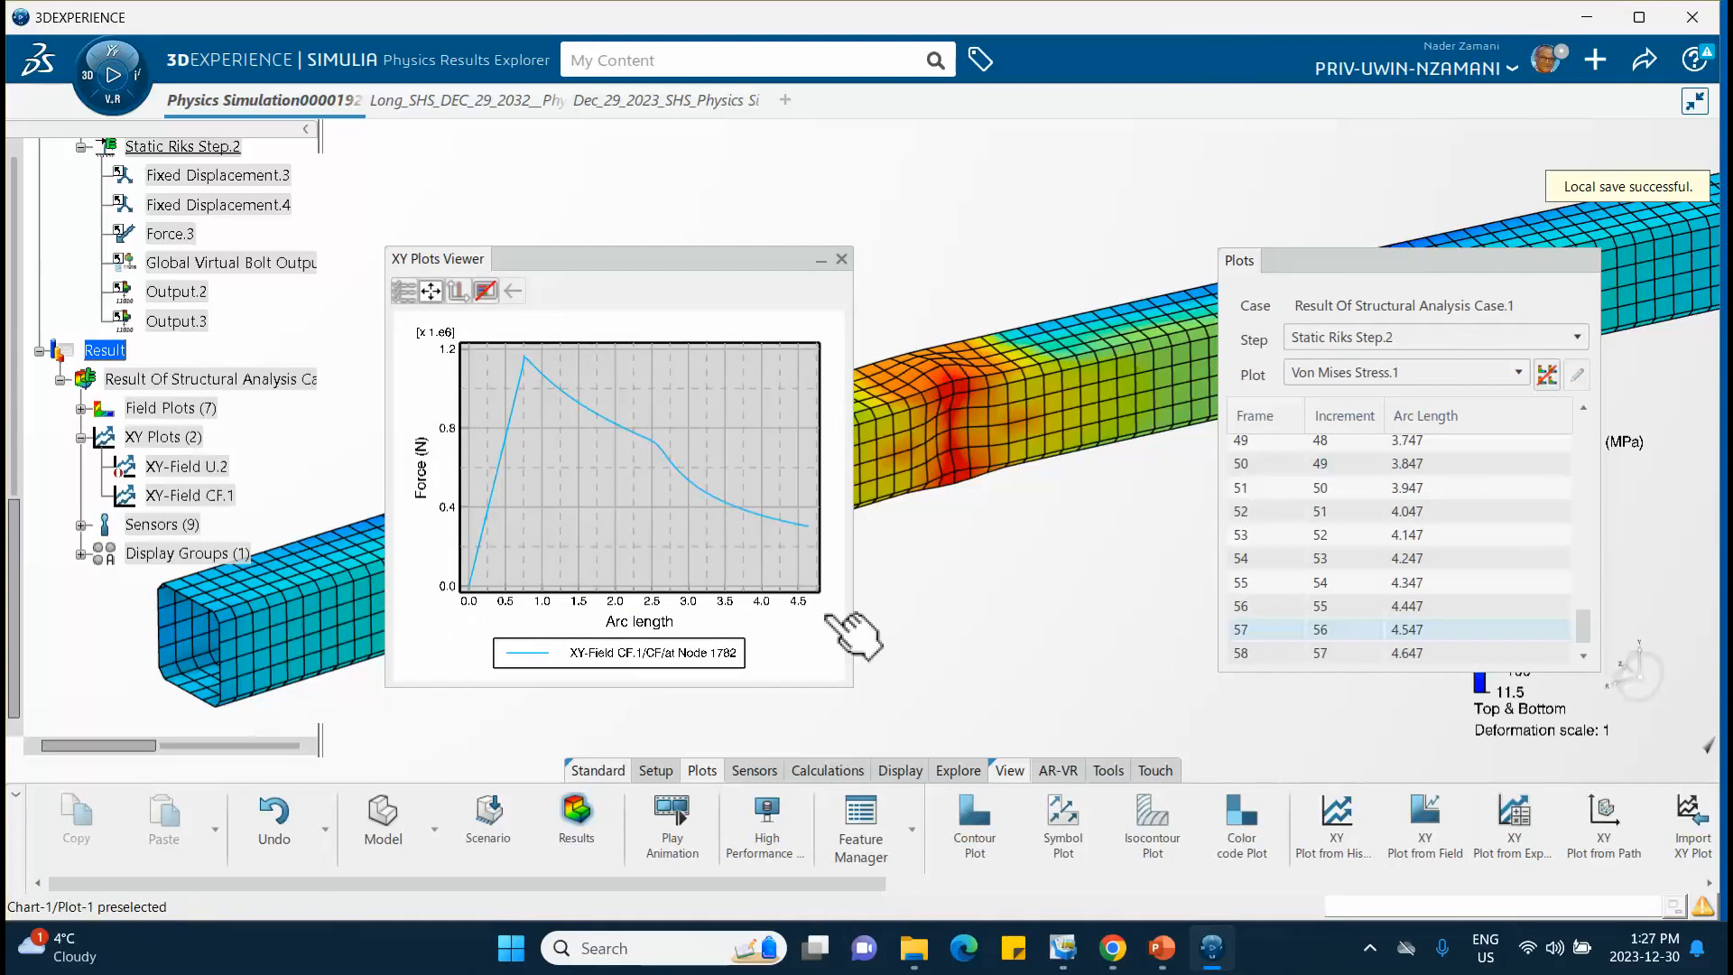
Step: Close the XY plot viewer and deactivate the XY-Field CF.1 force plot
click(840, 260)
right_click(213, 495)
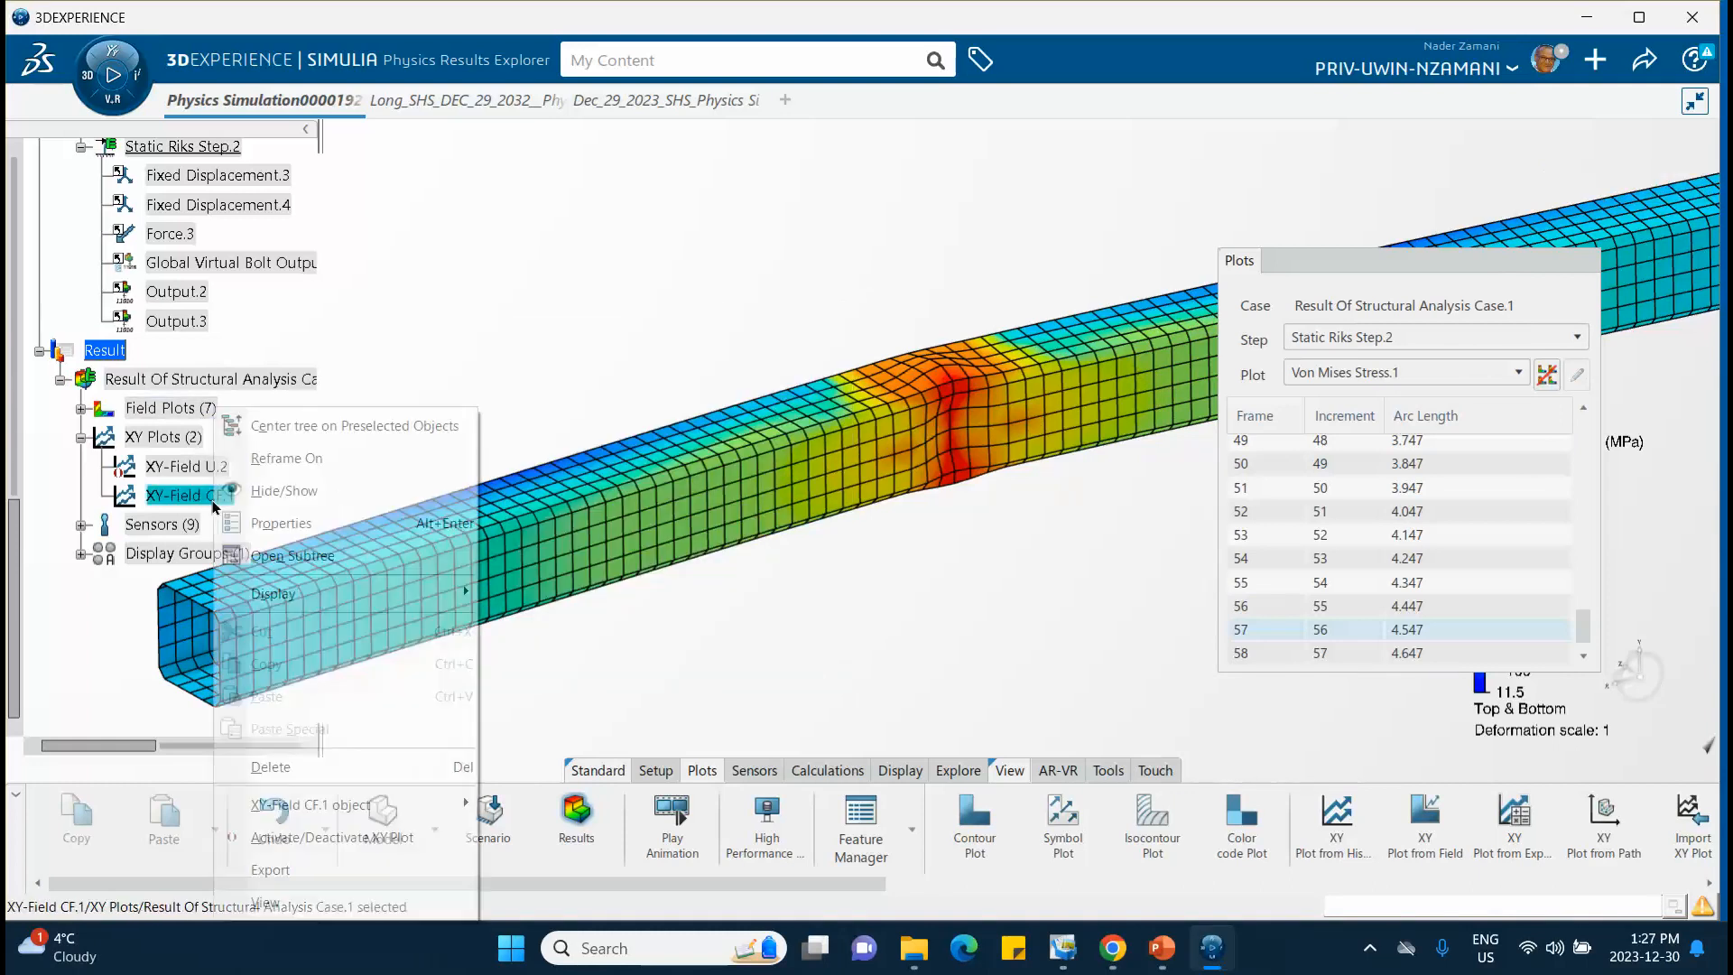
click(332, 837)
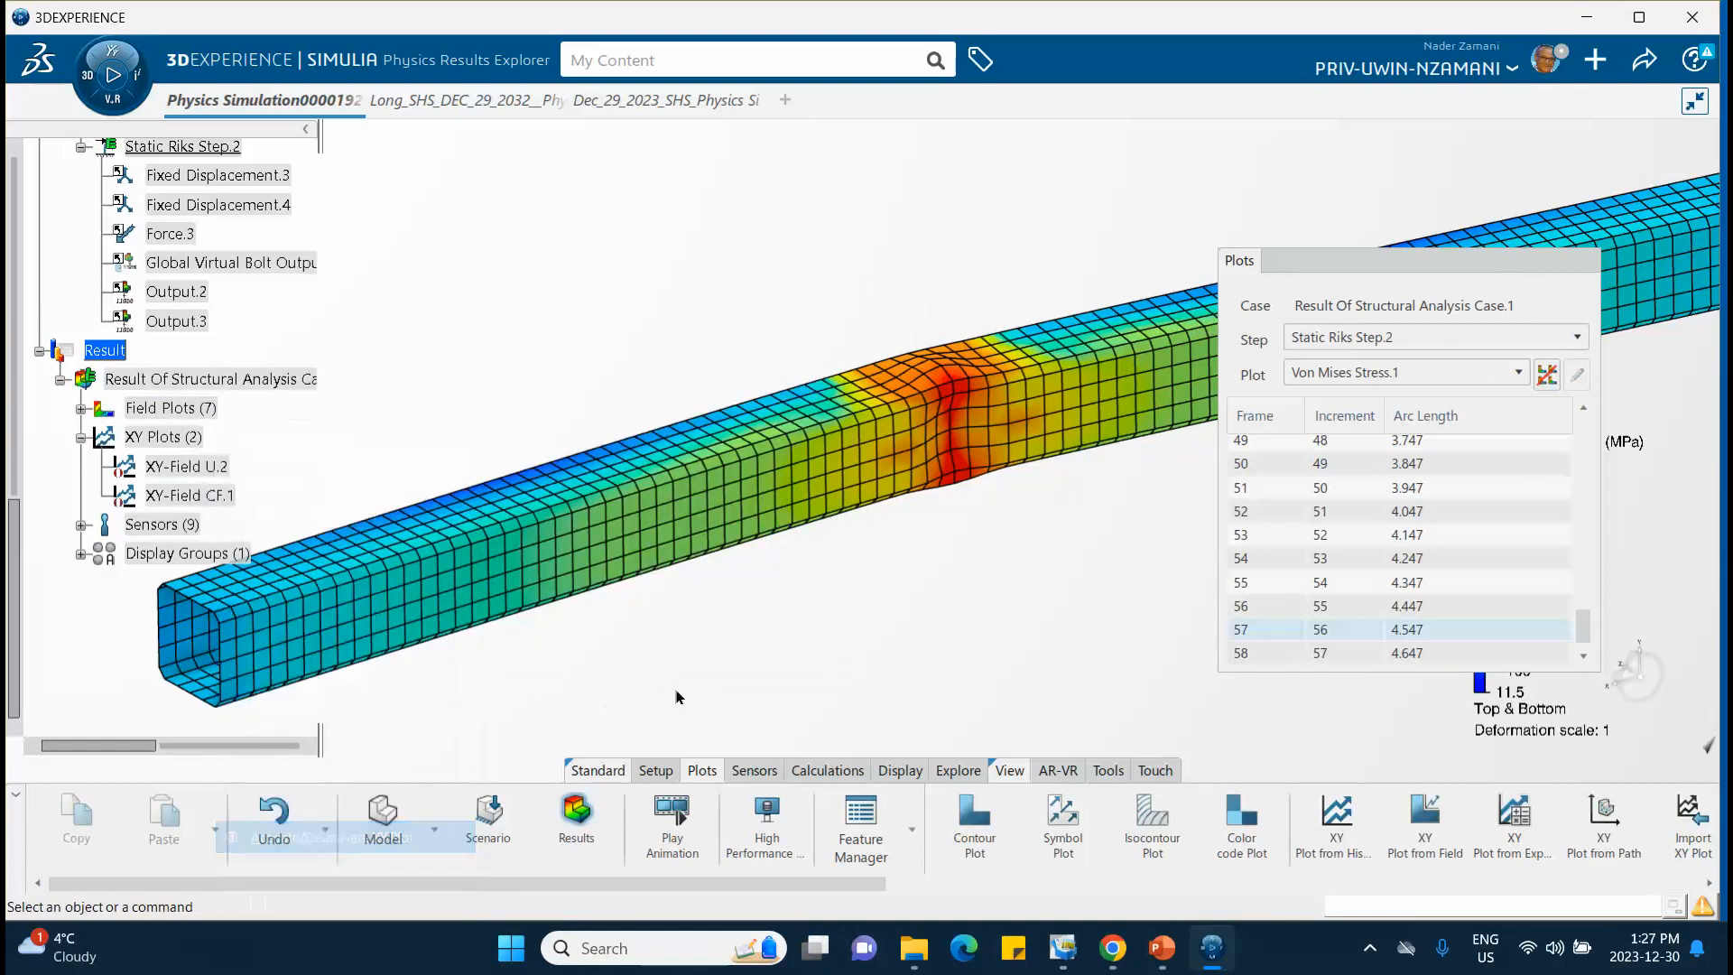
Step: Create an XY plot from the expression combine($xy1,$xy2), using XY-Field U.2/U for X data and XY-Field CF.1/CF for Y data
click(1519, 819)
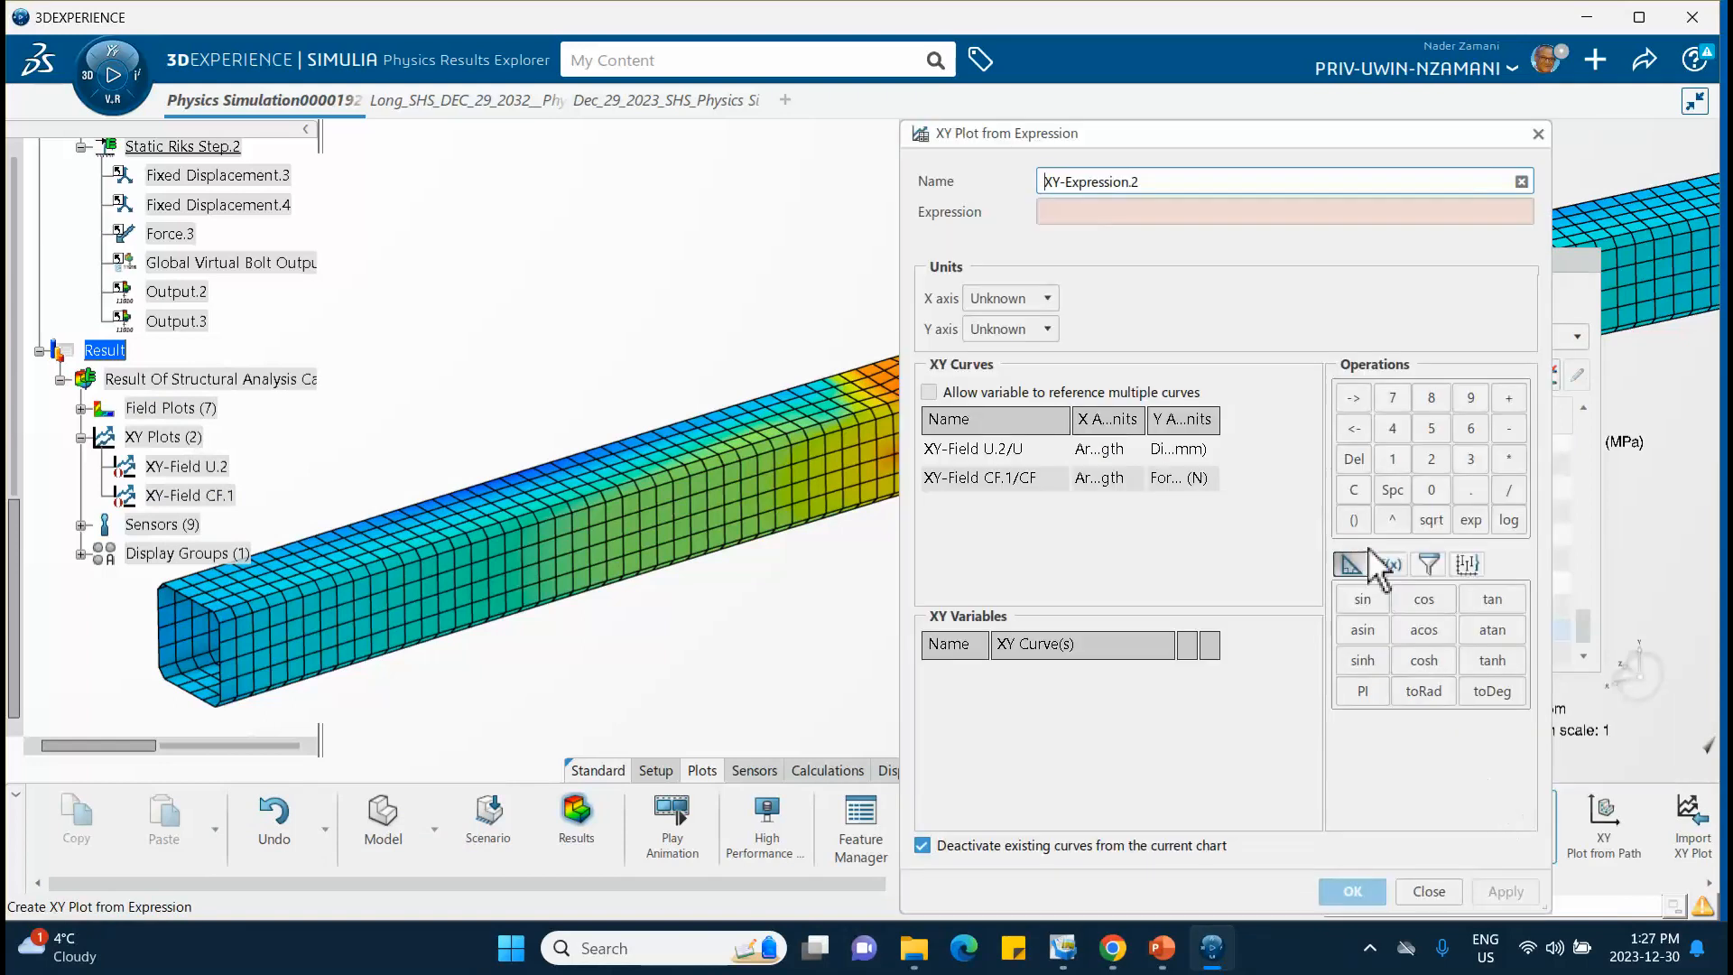
click(1385, 562)
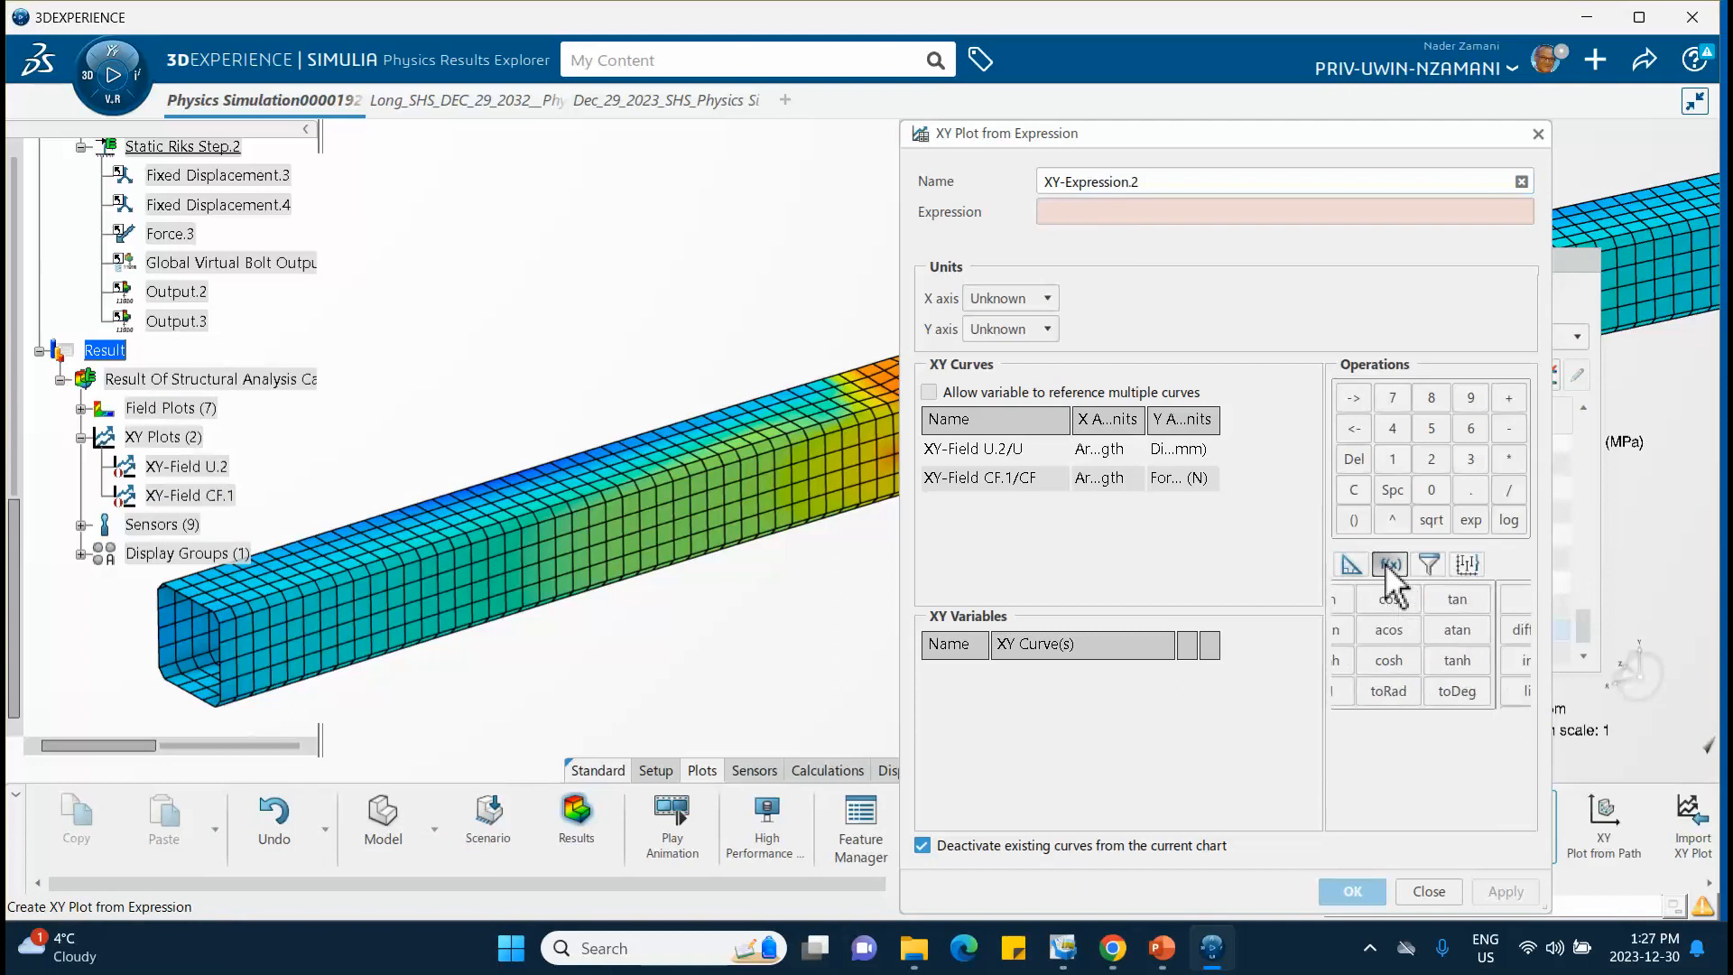
click(1481, 599)
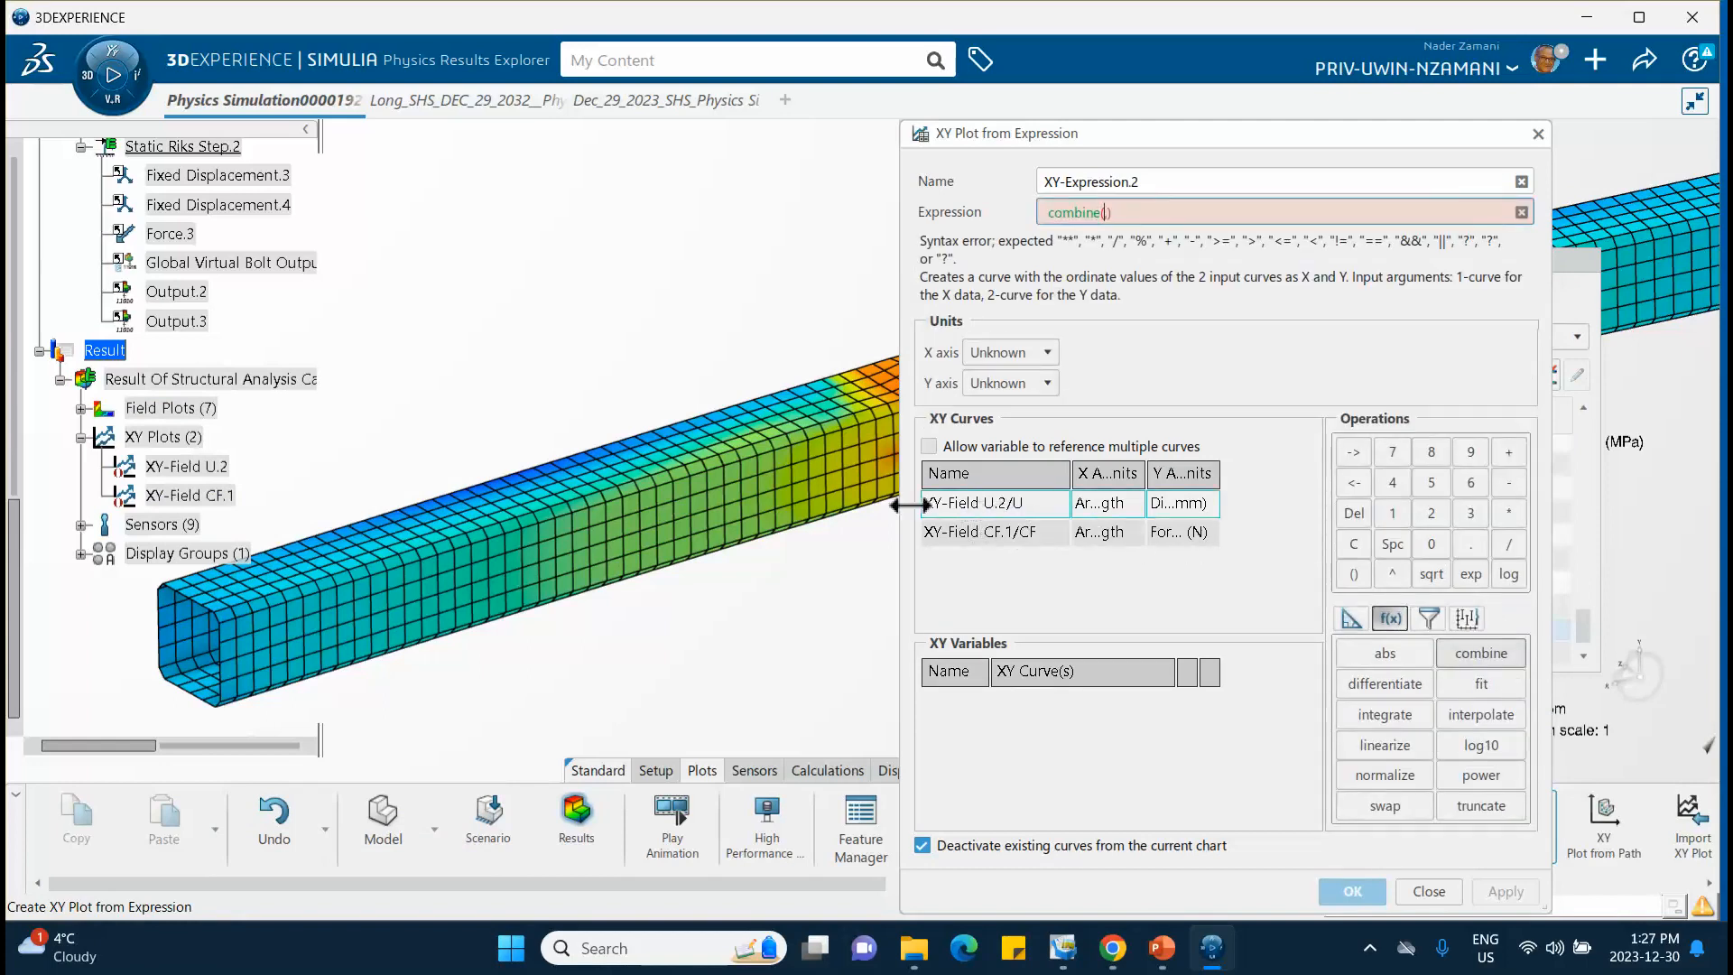
double_click(977, 503)
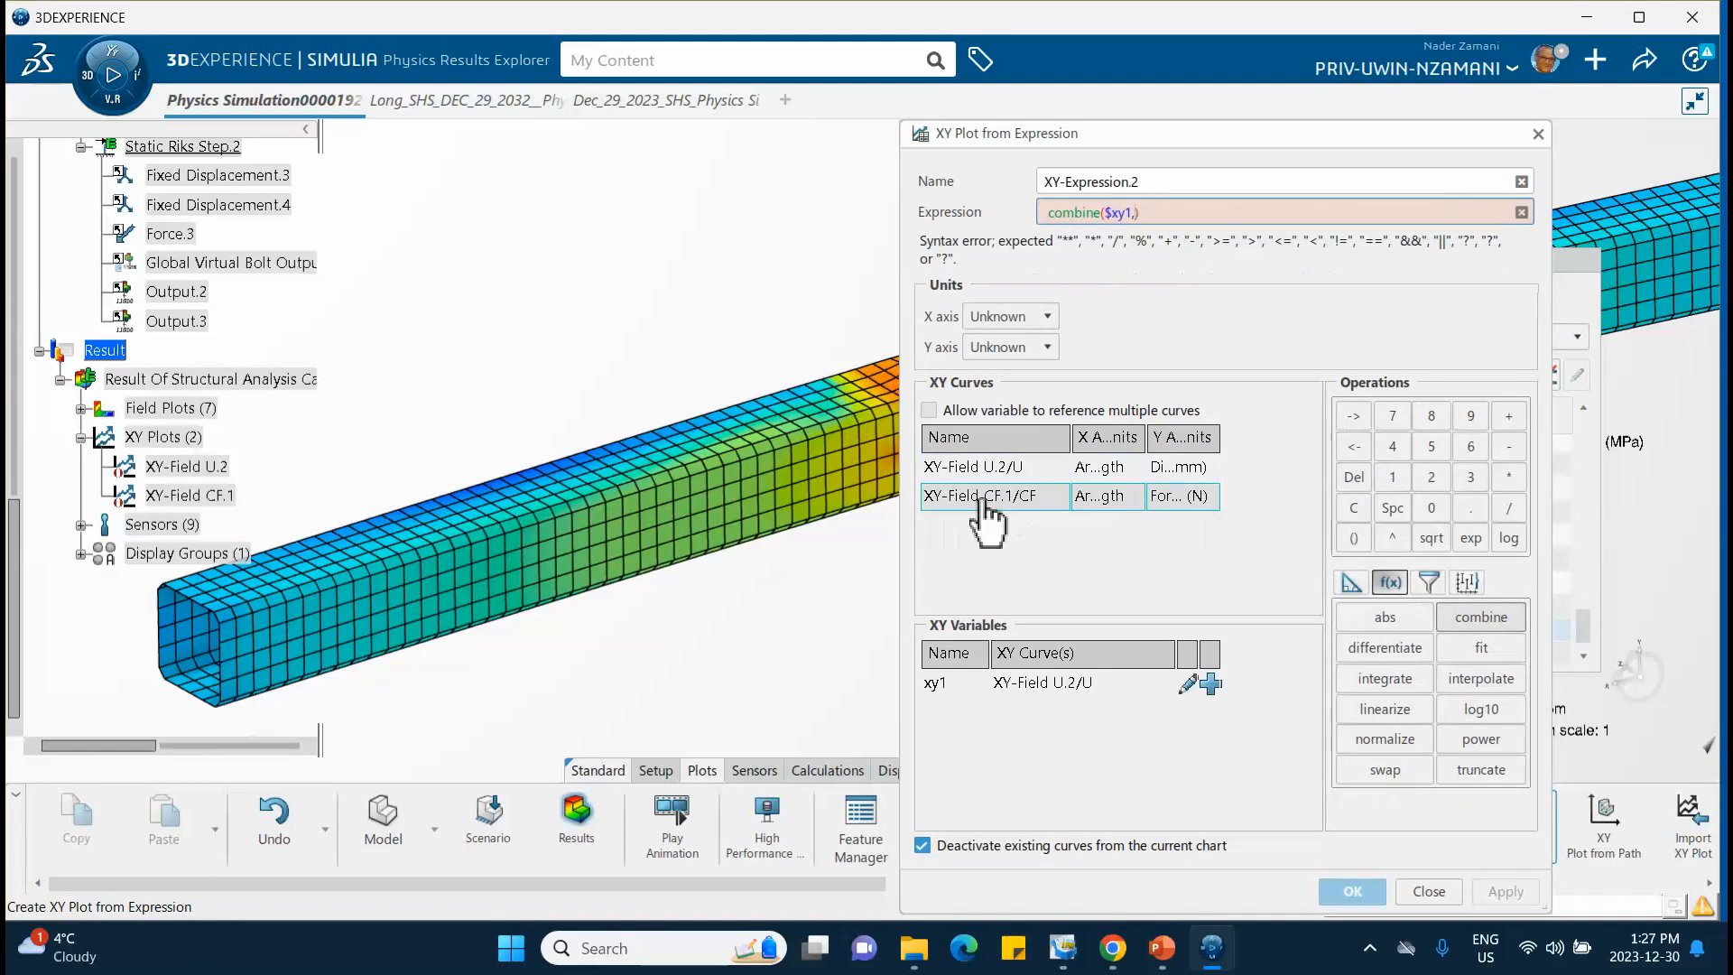
double_click(982, 499)
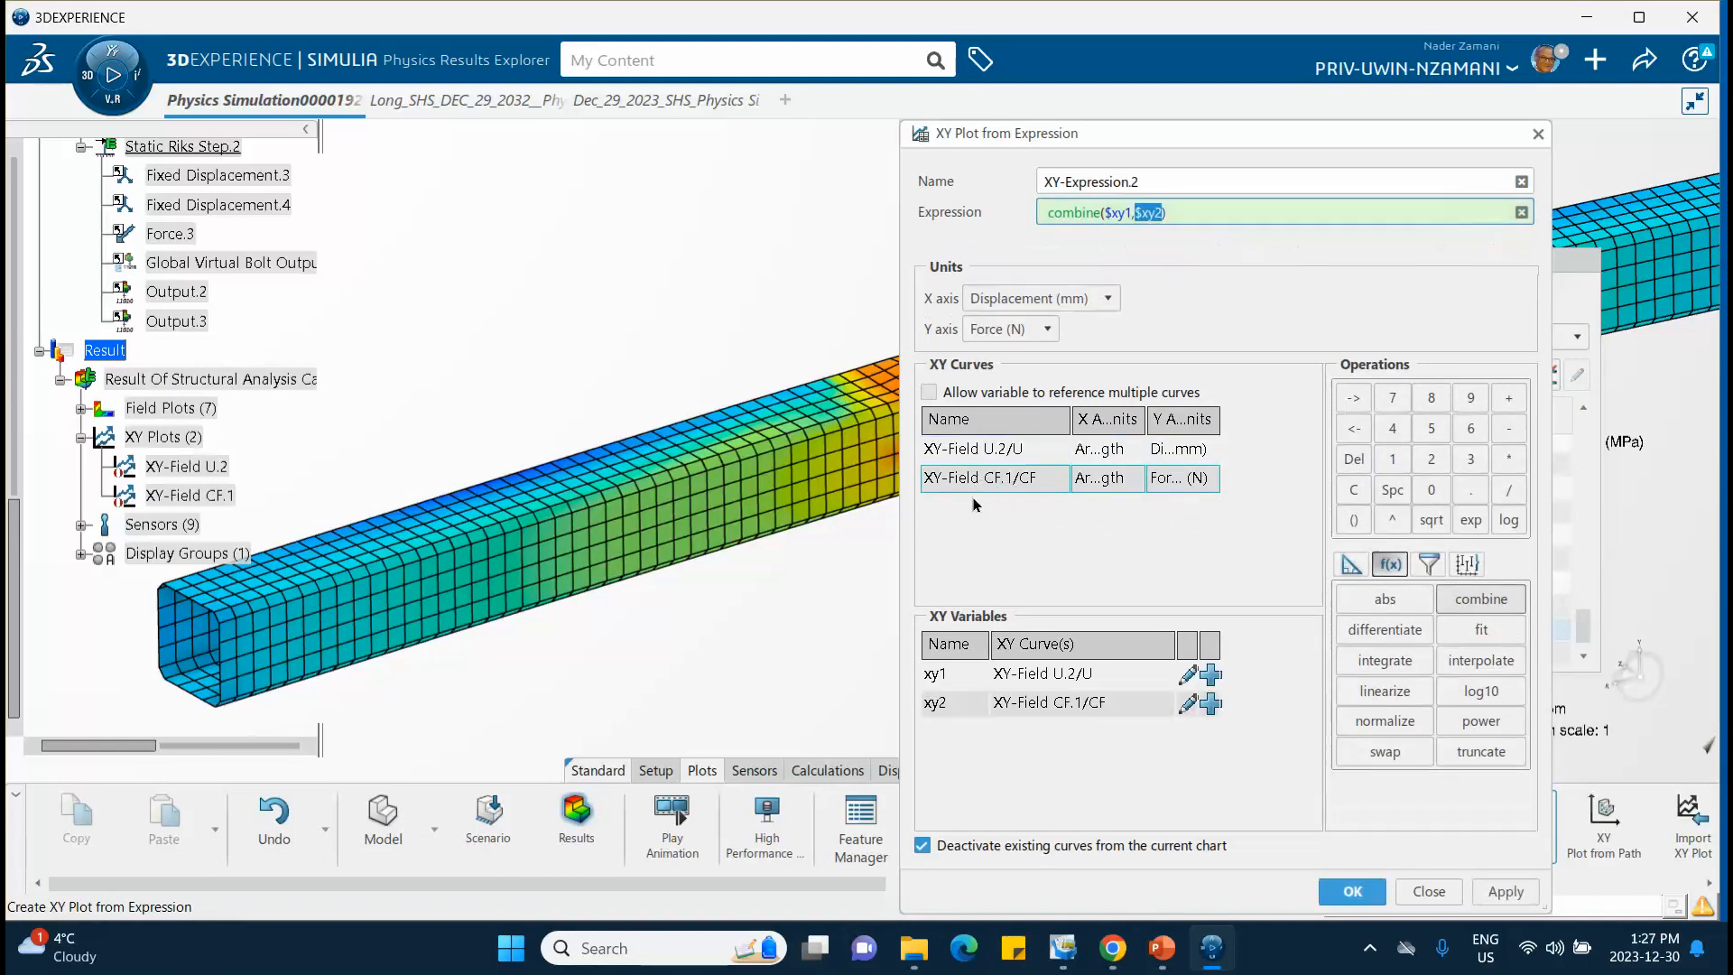
click(1345, 892)
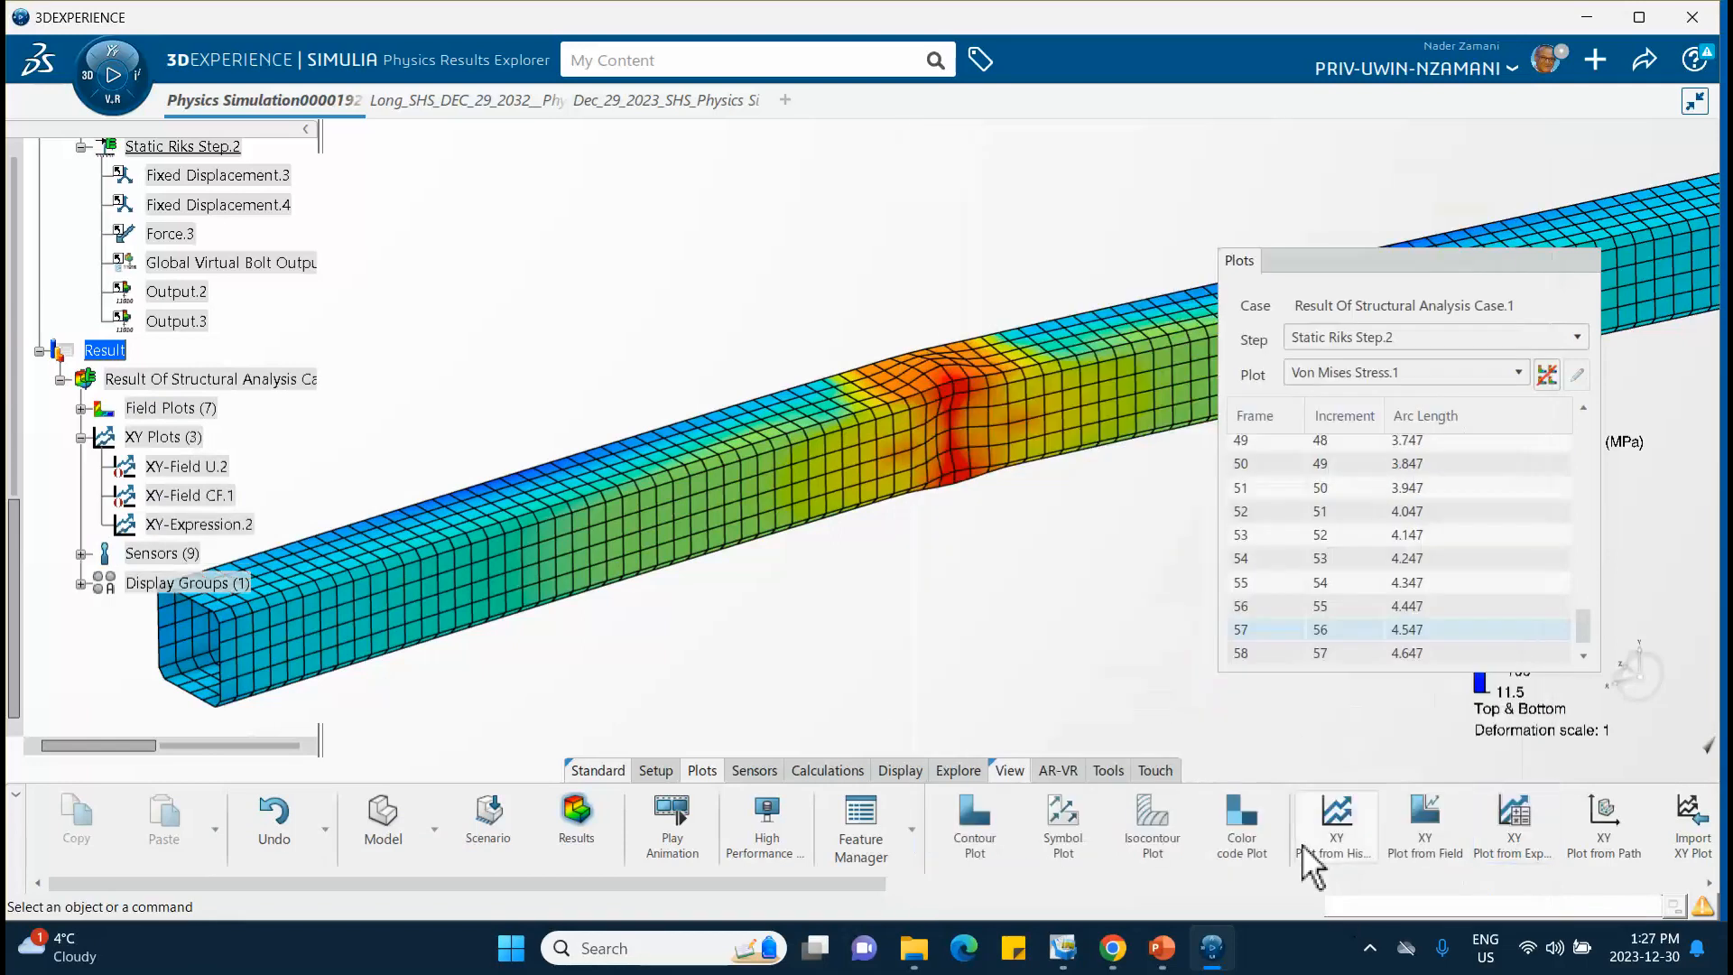
Step: Switch to the PowerPoint slide with the reference force-displacement curves for comparison, and return to the simulation's combined XY plot
click(1161, 960)
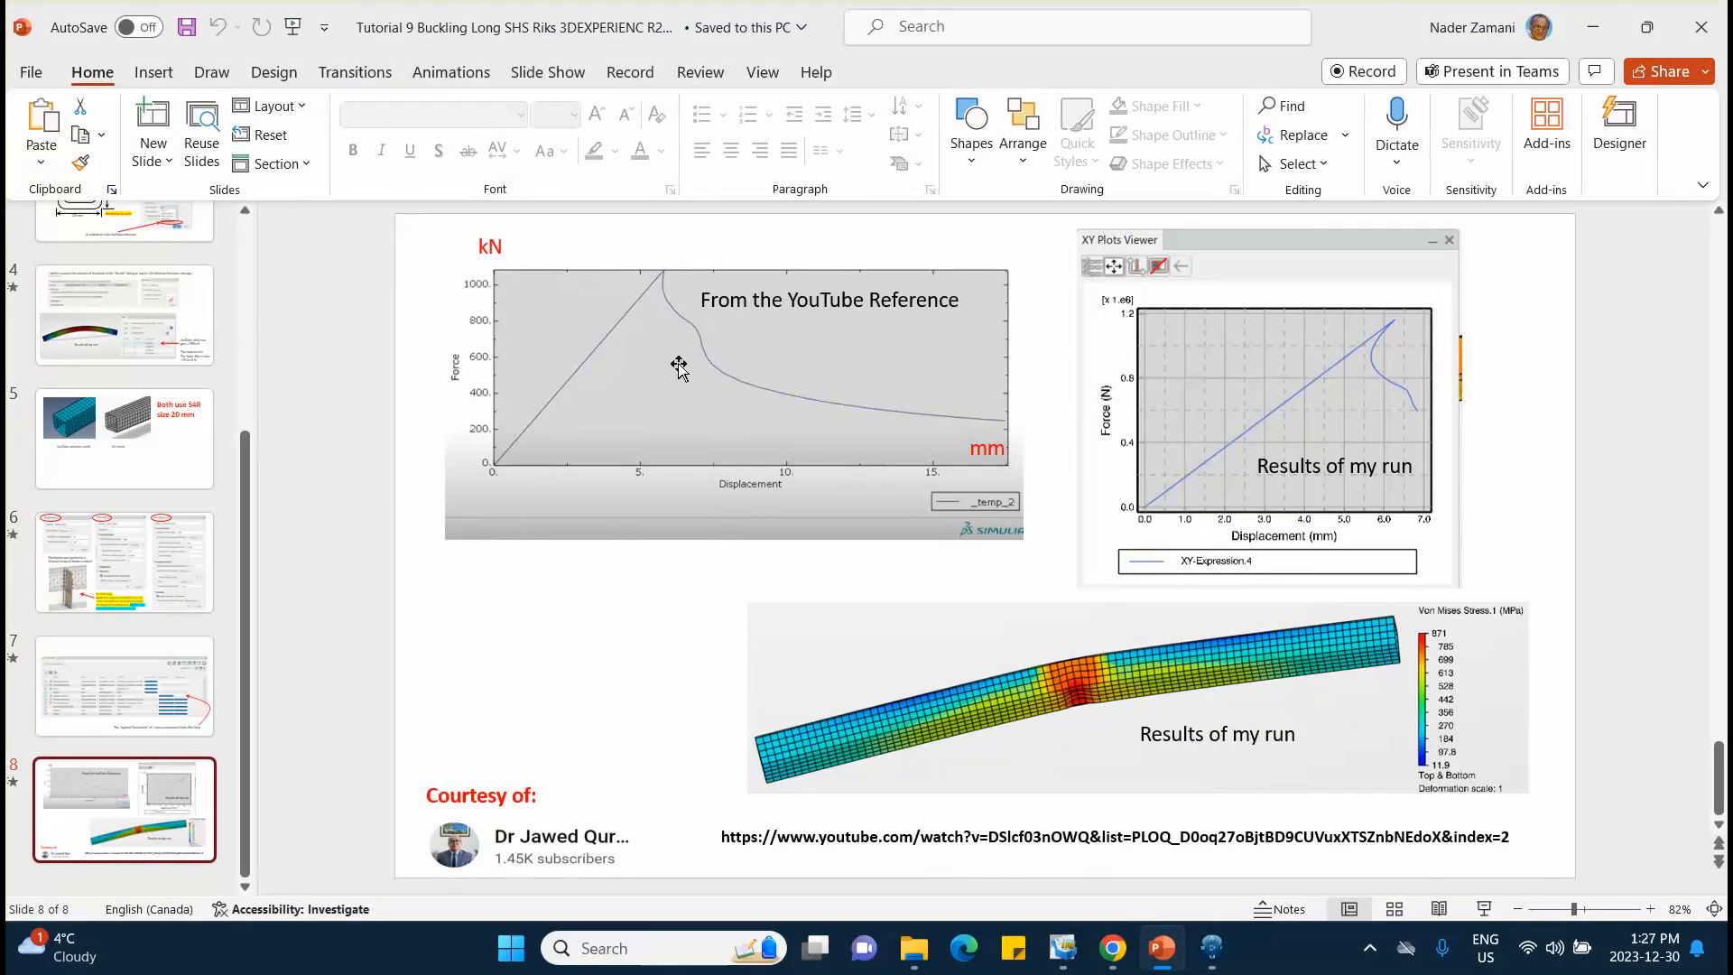
click(1588, 25)
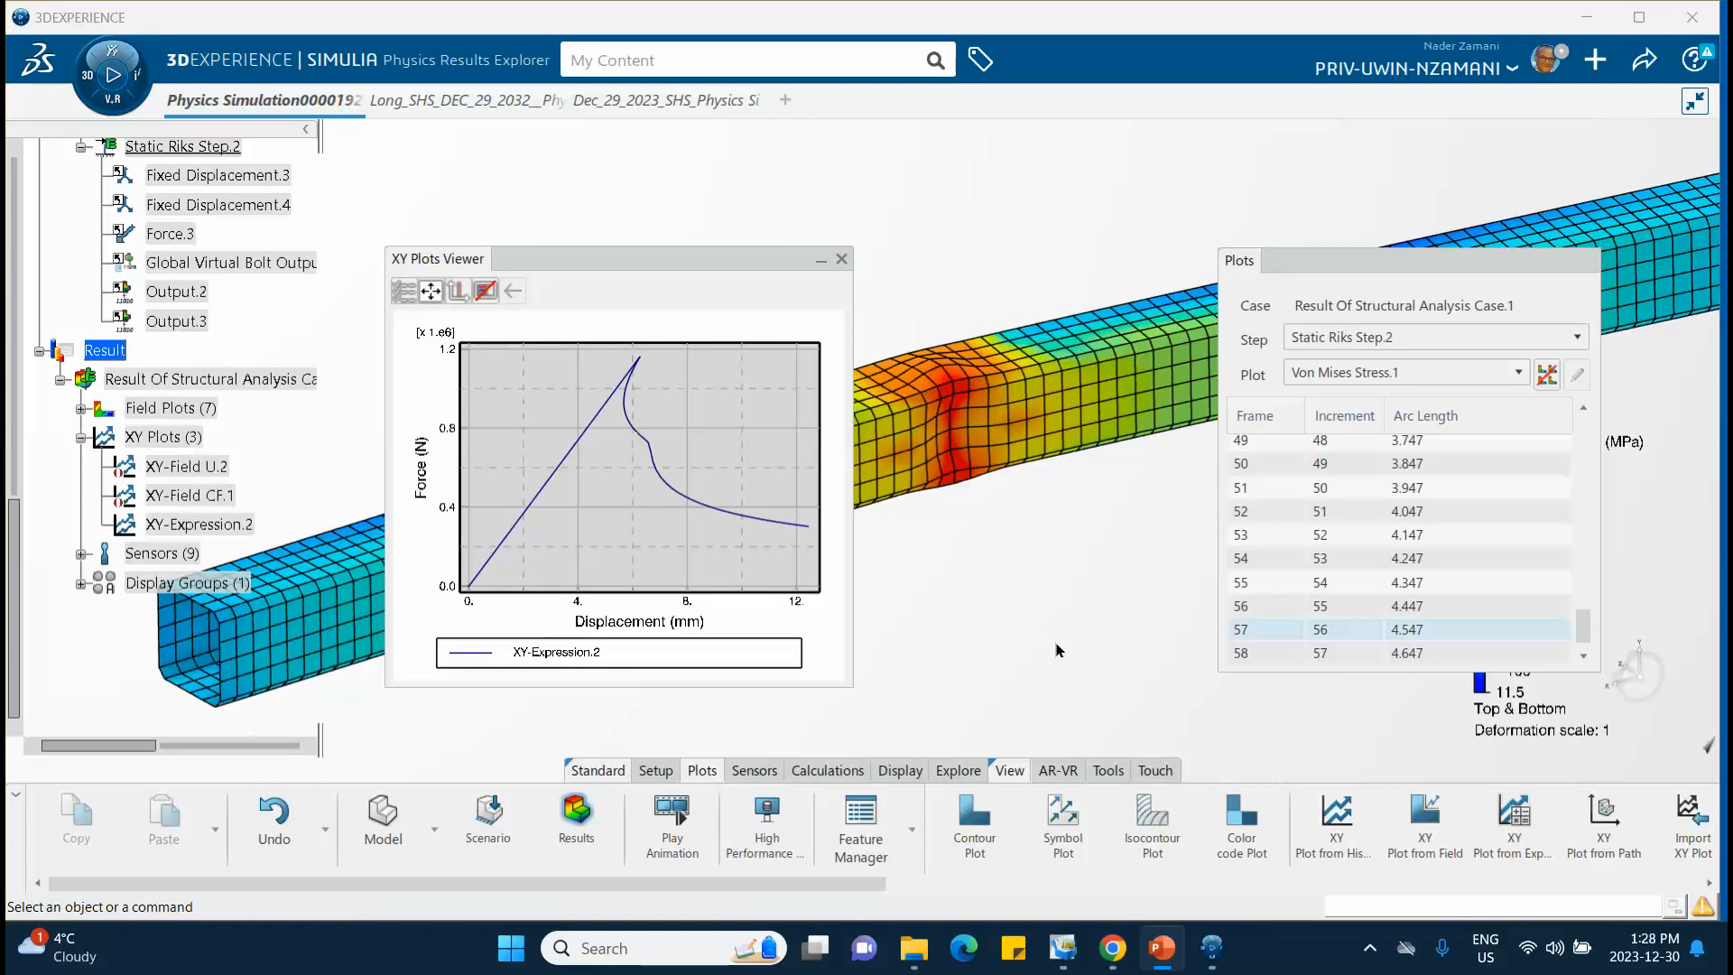
click(1369, 953)
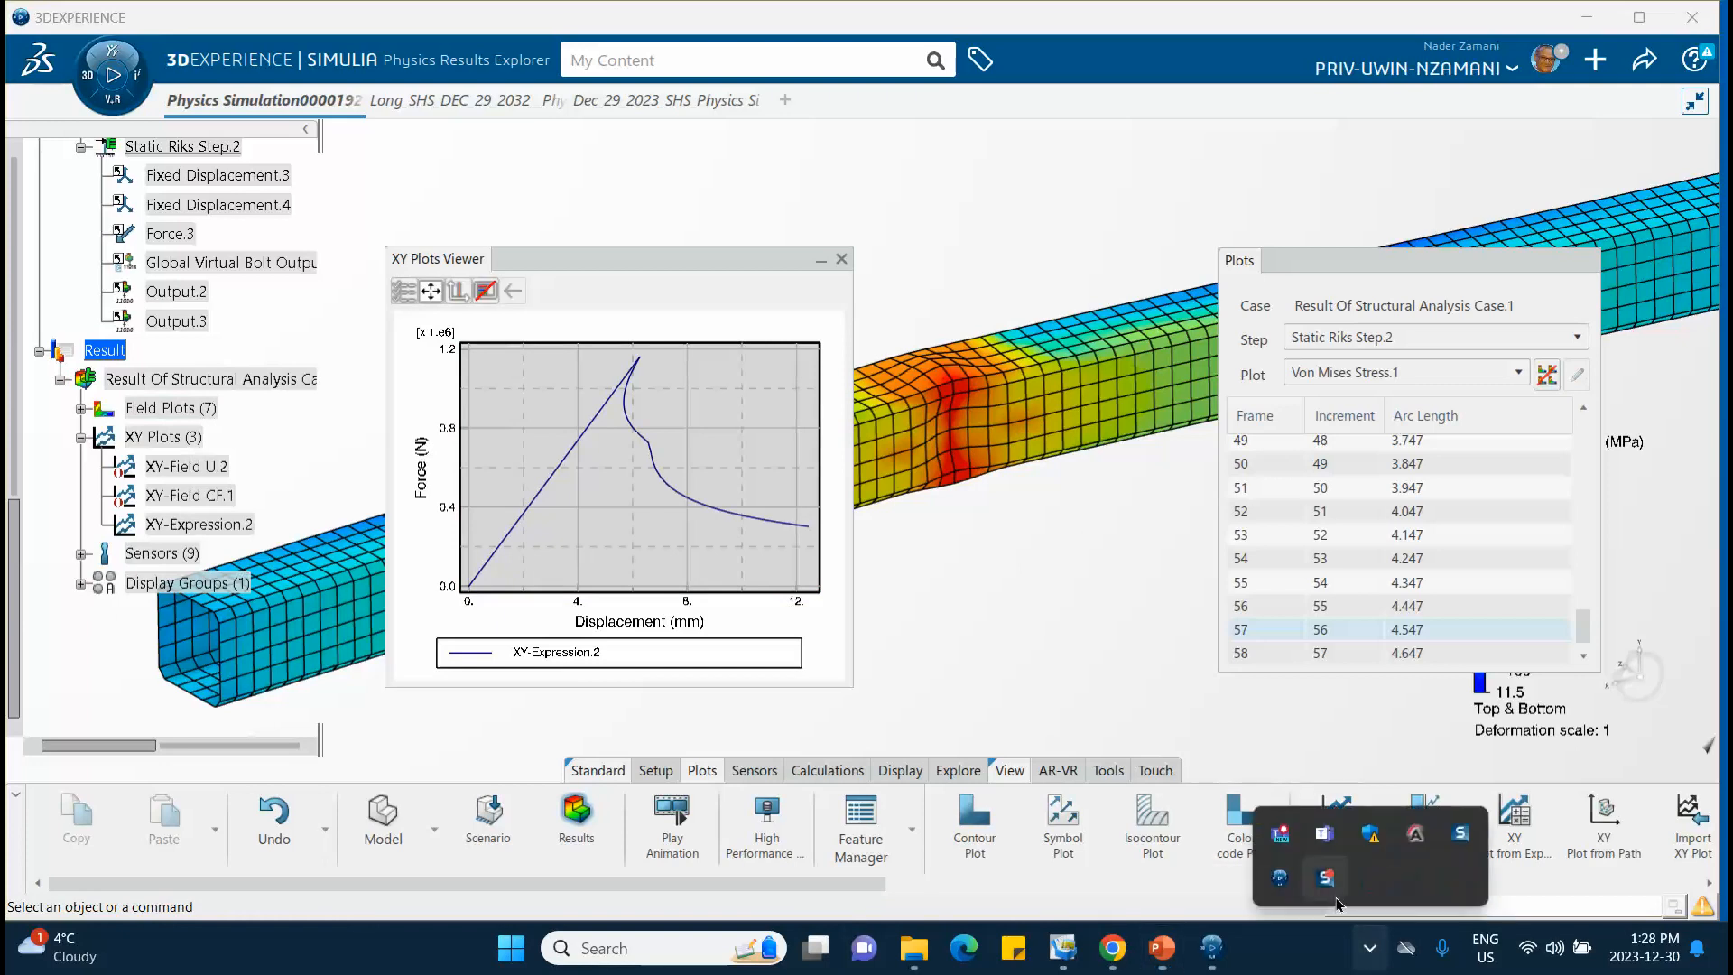